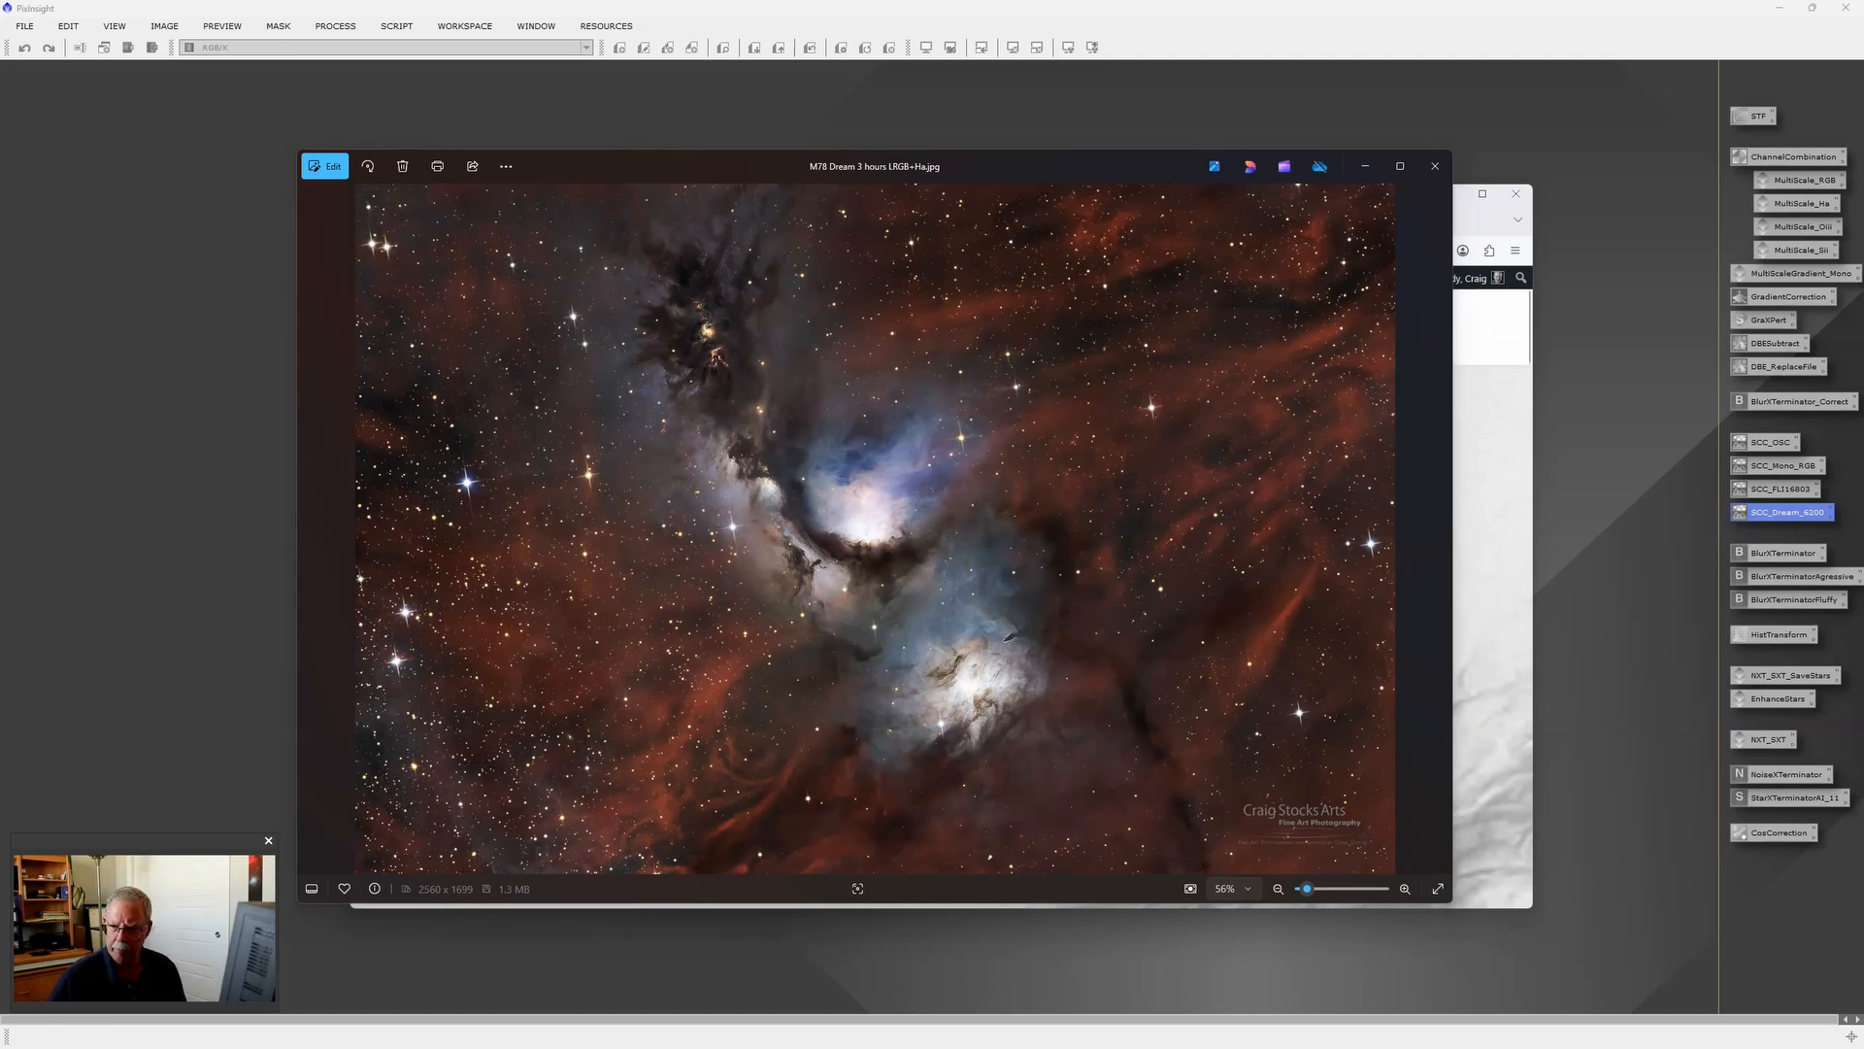
View the Orion overview and M78 reference images, and minimize them and the browser to reveal the Weighted Batch Preprocessing script.
{"action": "left_click_drag", "start_coordinate": [1325, 434], "coordinate": [977, 155]}
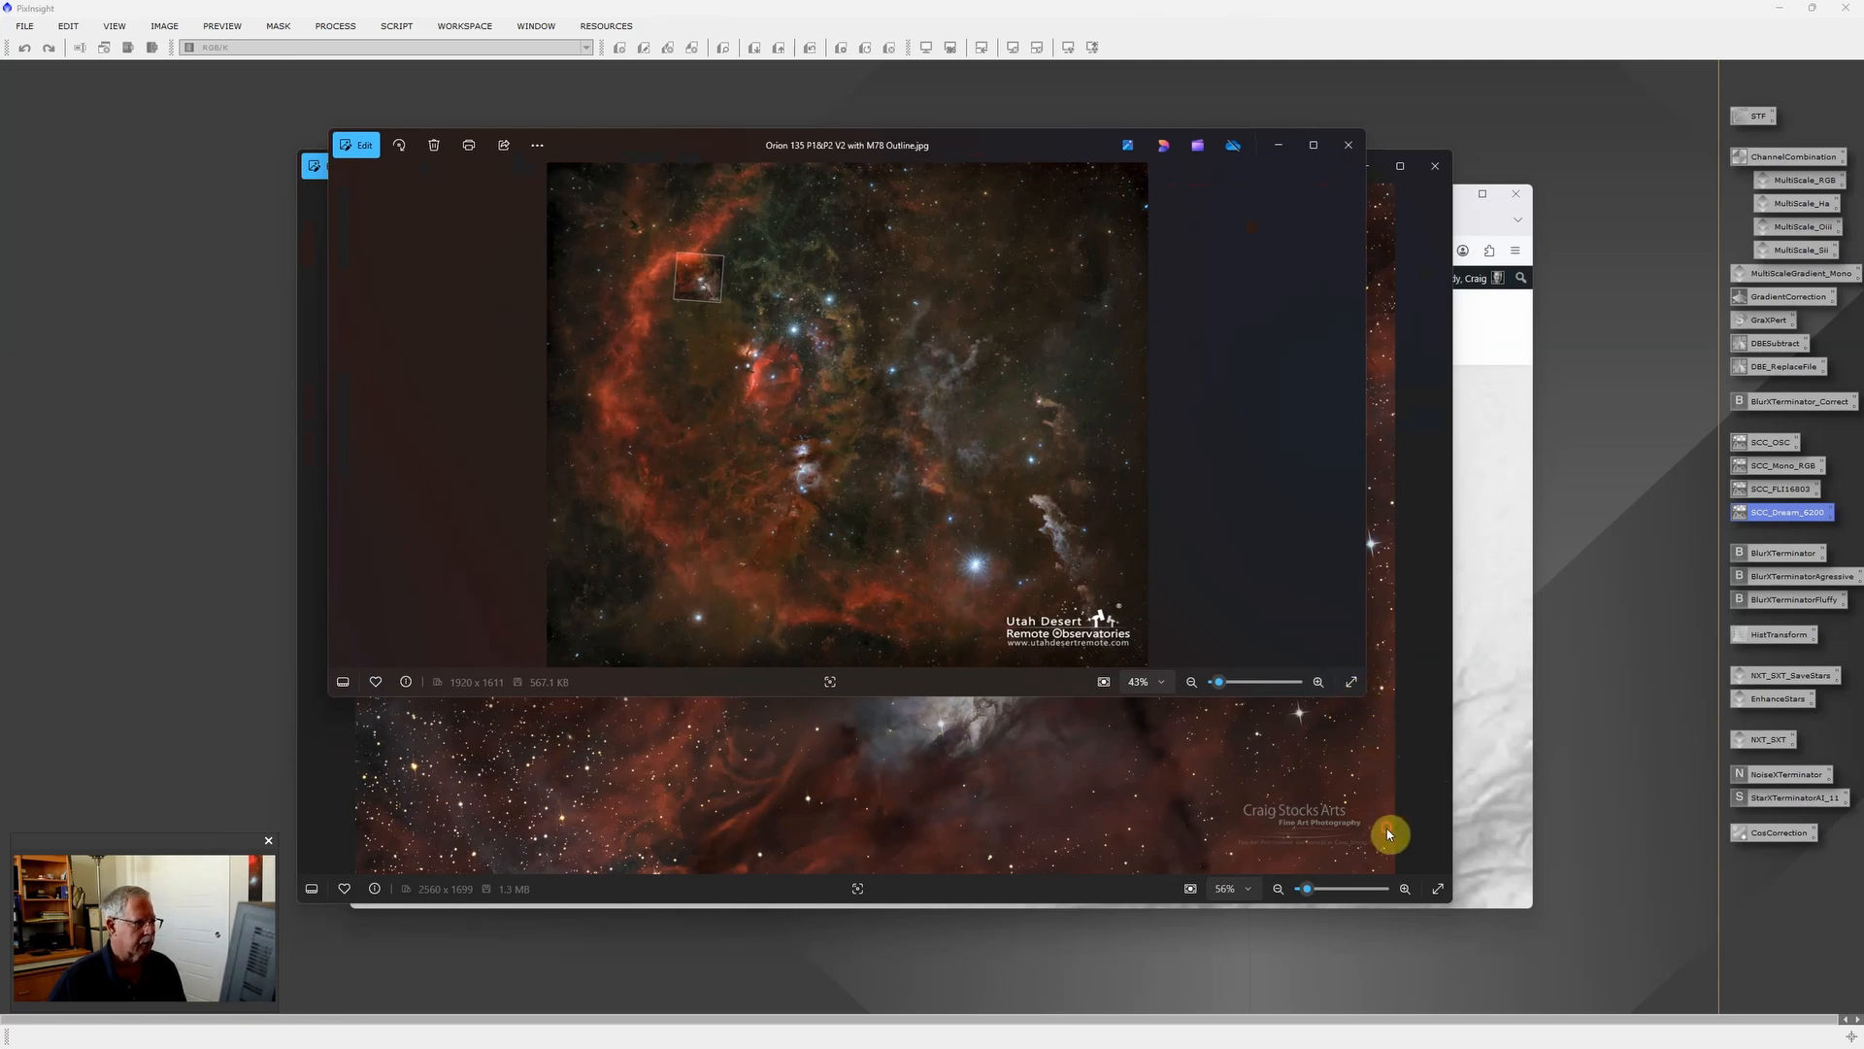
{"action": "left_click_drag", "start_coordinate": [1365, 695], "coordinate": [1487, 943]}
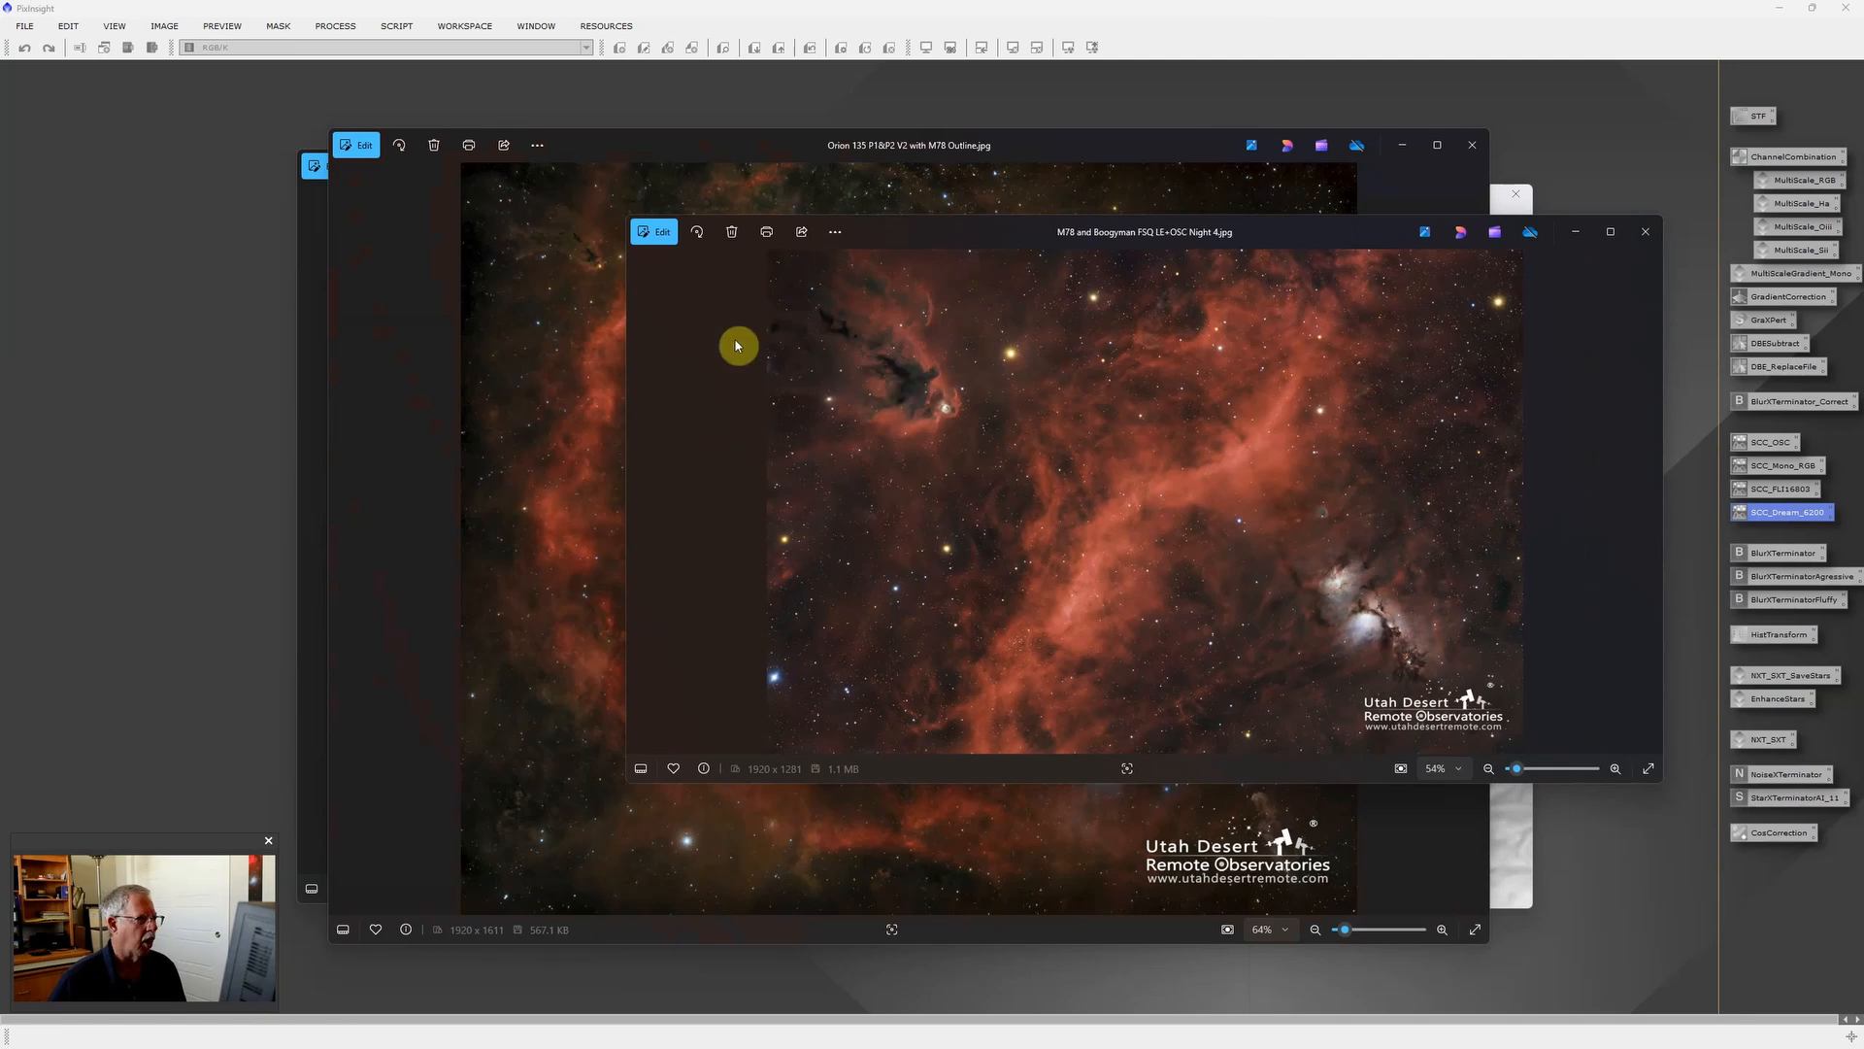
{"action": "left_click", "coordinate": [316, 303]}
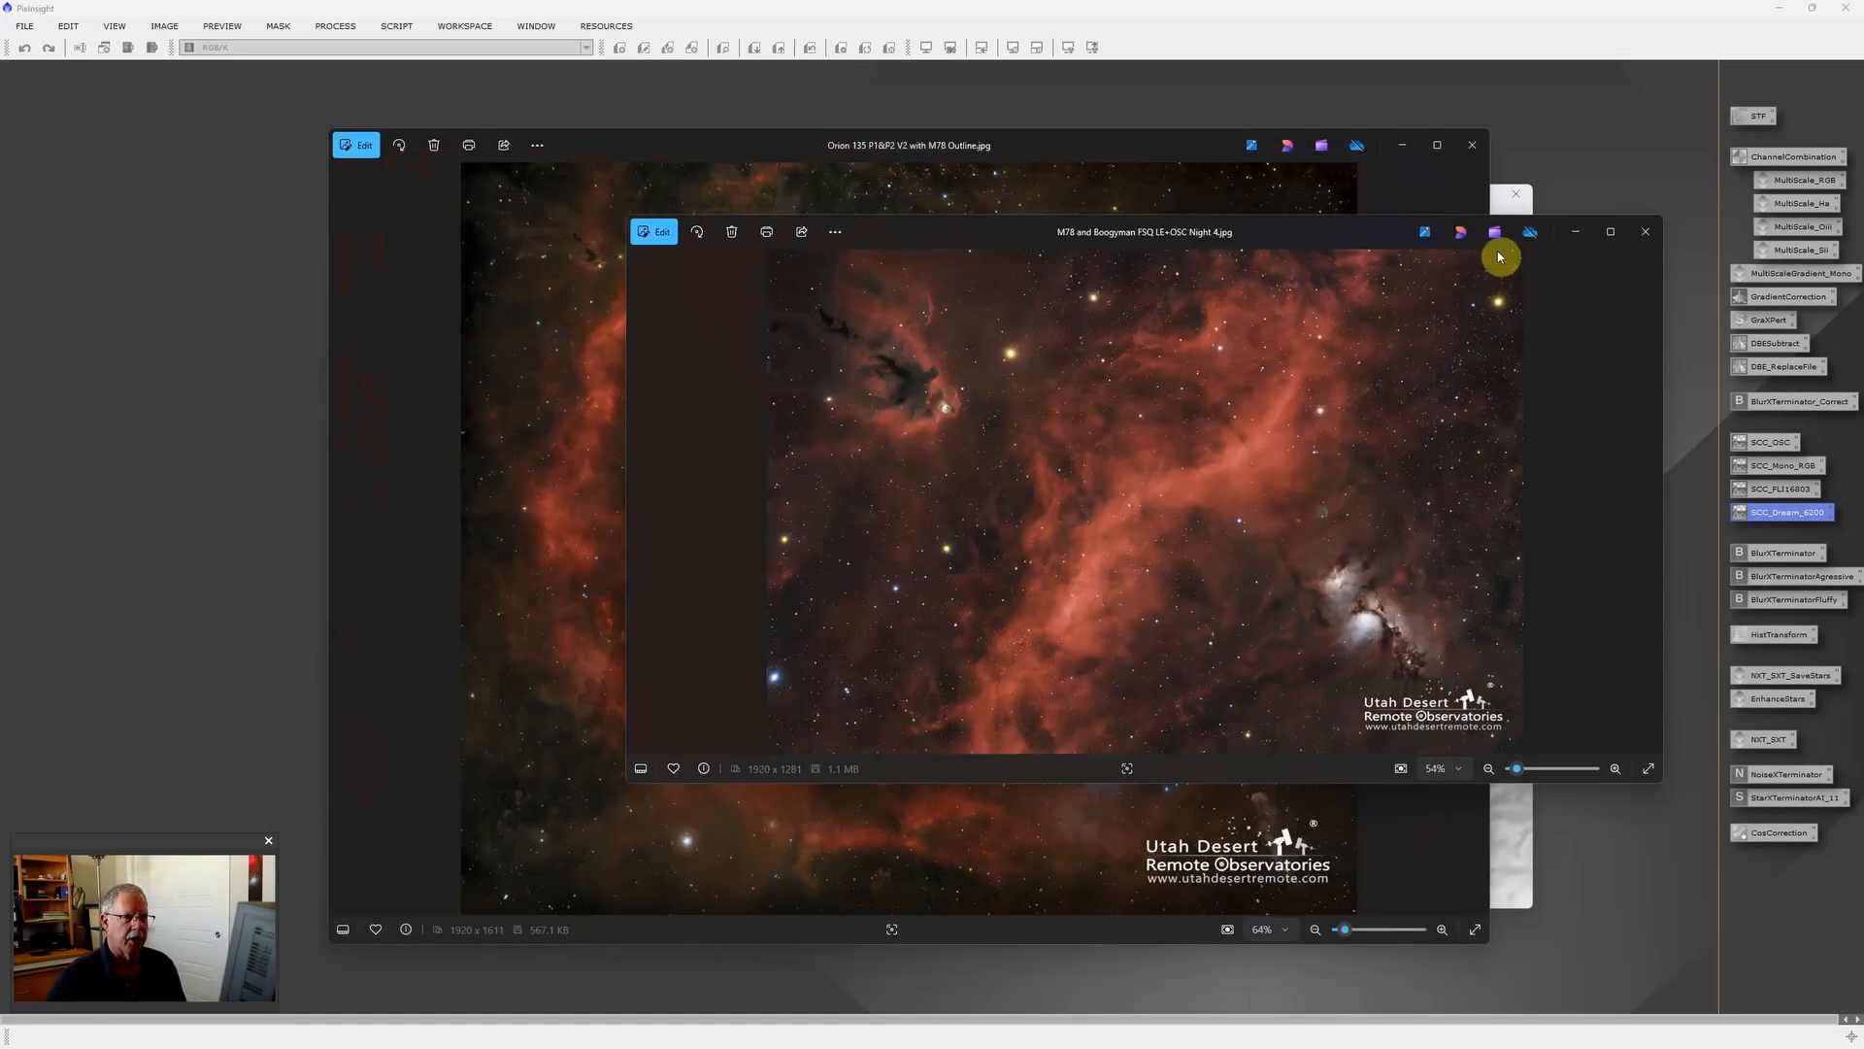
{"action": "left_click", "coordinate": [1576, 232]}
{"action": "left_click", "coordinate": [1392, 148]}
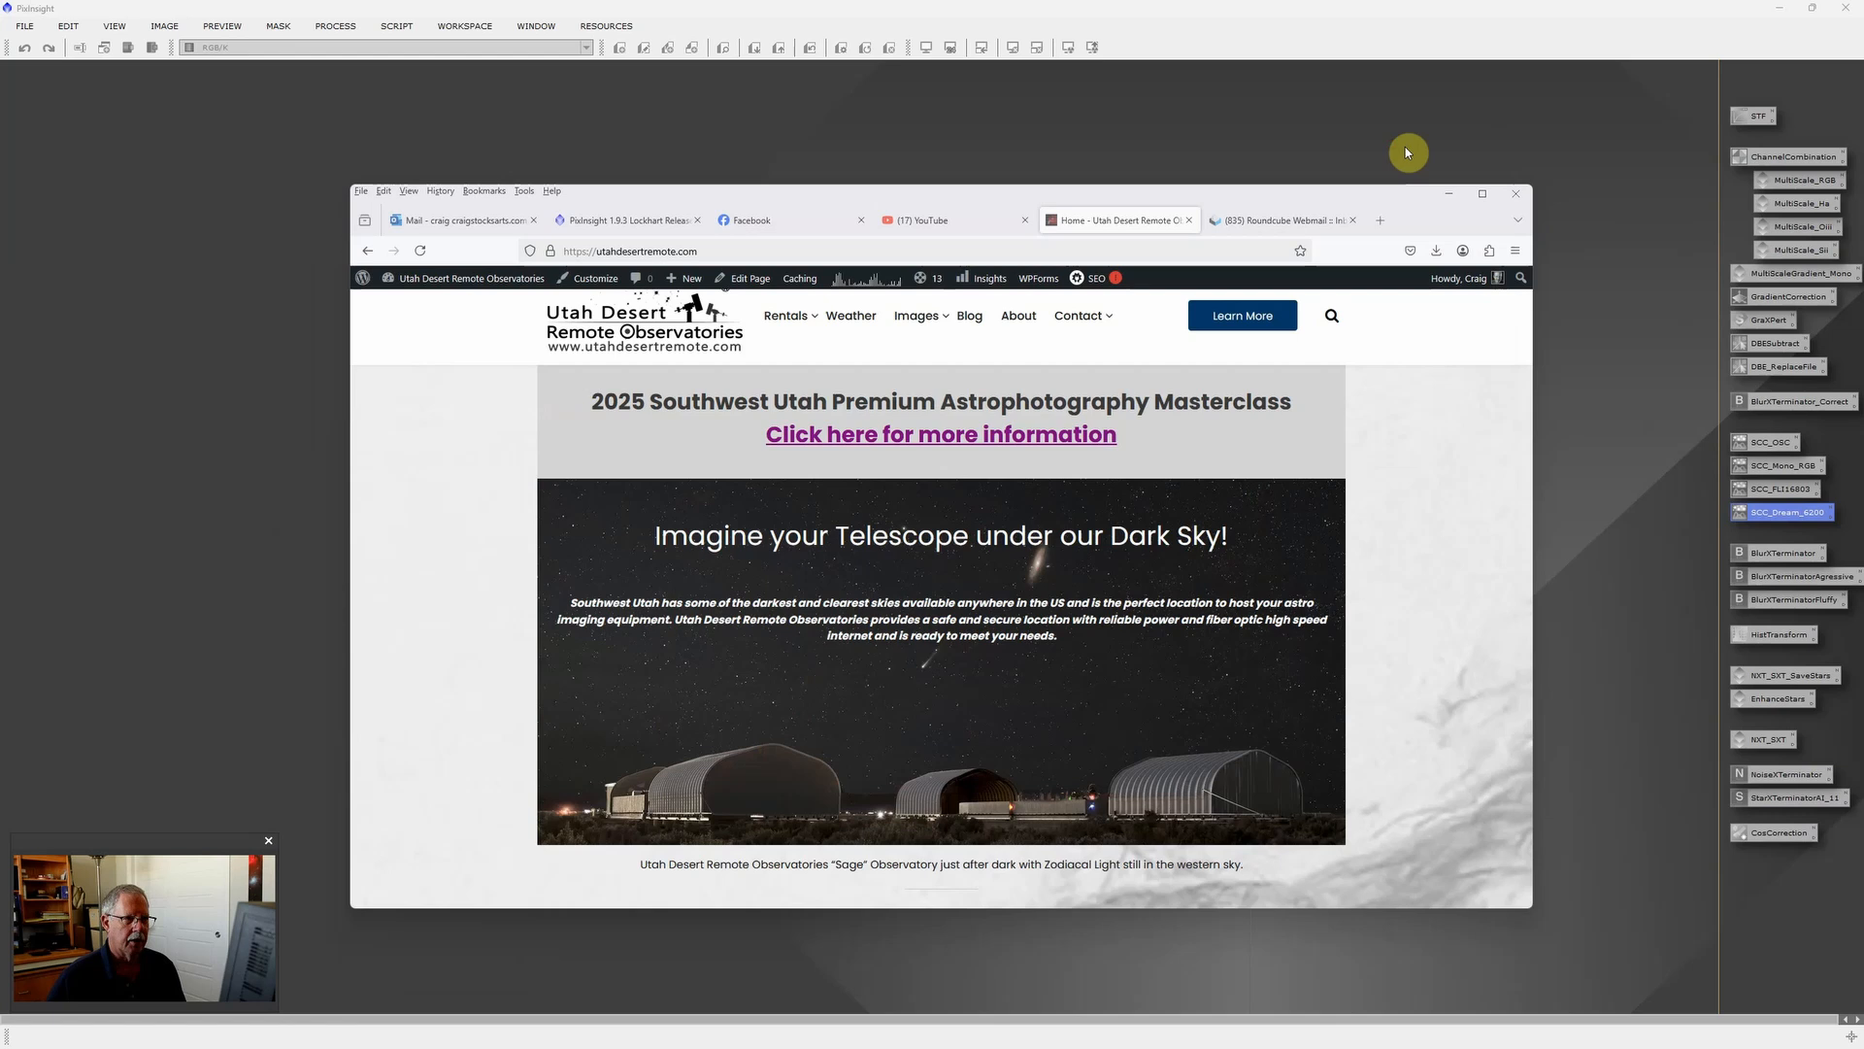
{"action": "left_click", "coordinate": [1454, 197]}
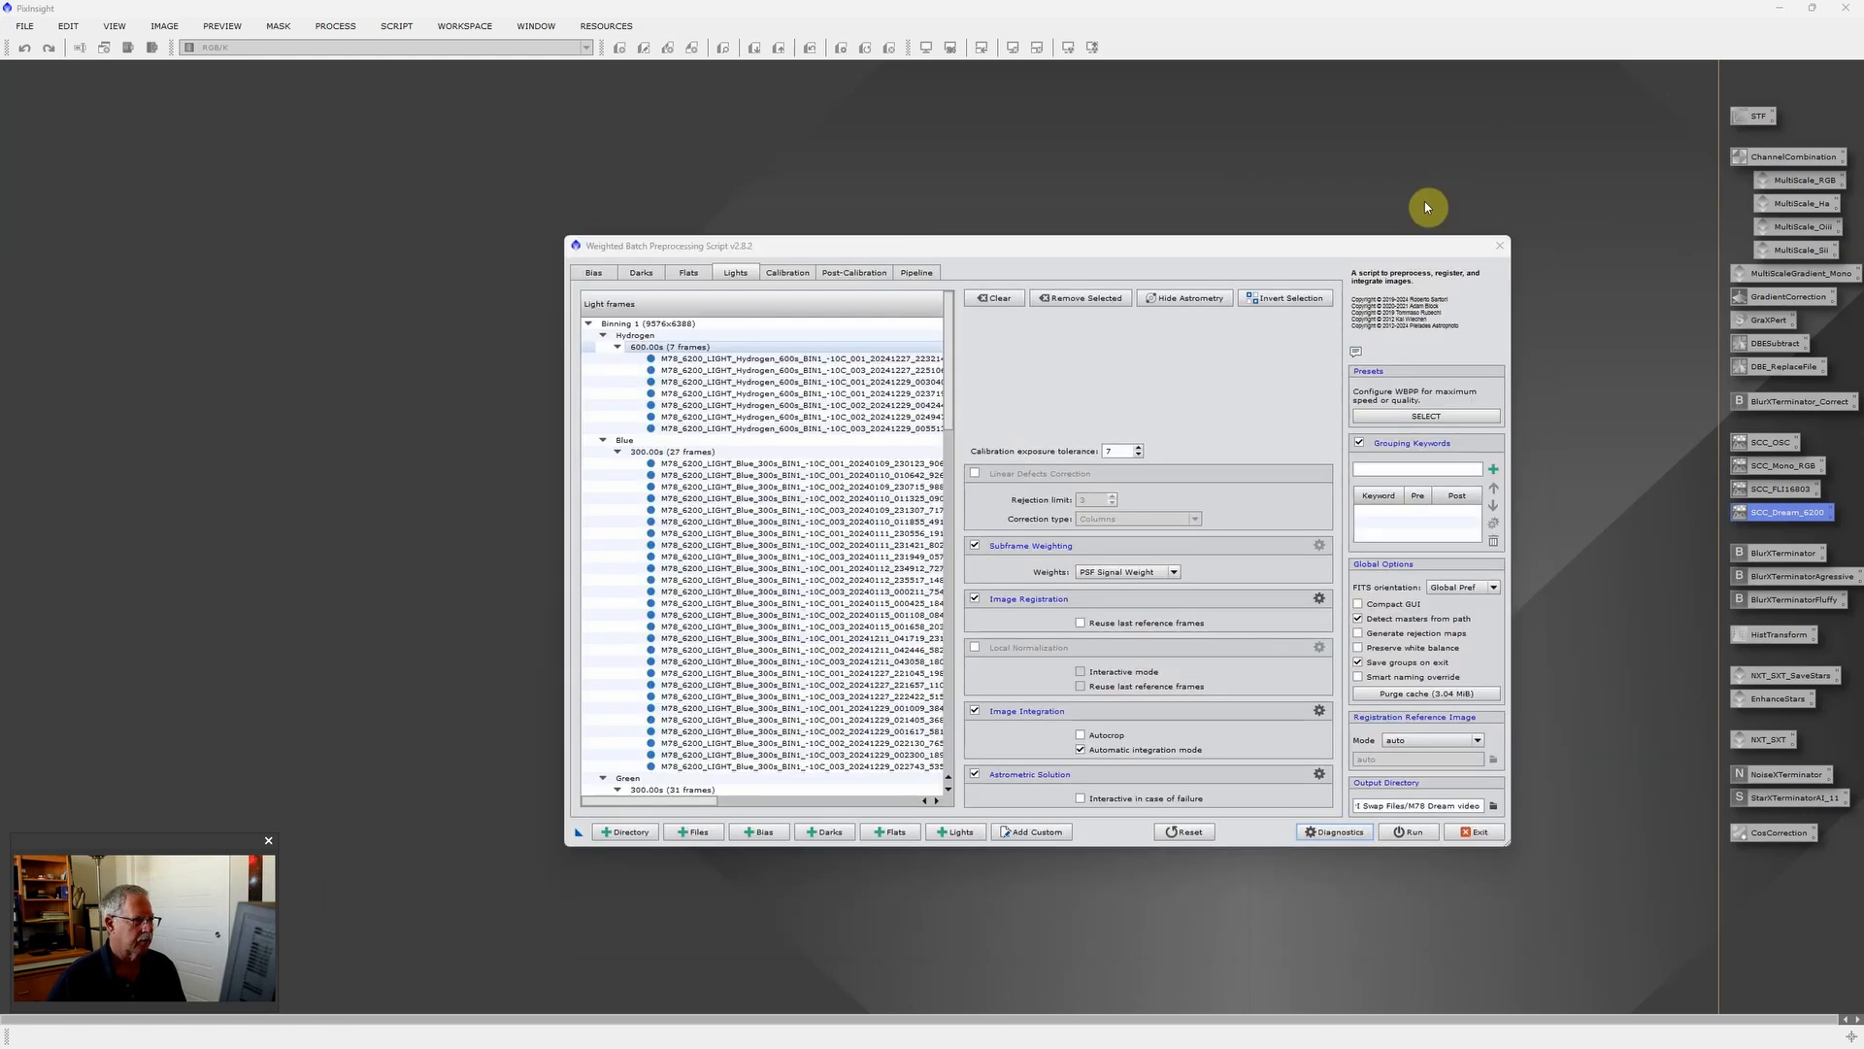
Review the light, dark and bias frames and the calibration setup in Weighted Batch Preprocessing, and exit the script.
{"action": "left_click", "coordinate": [715, 476]}
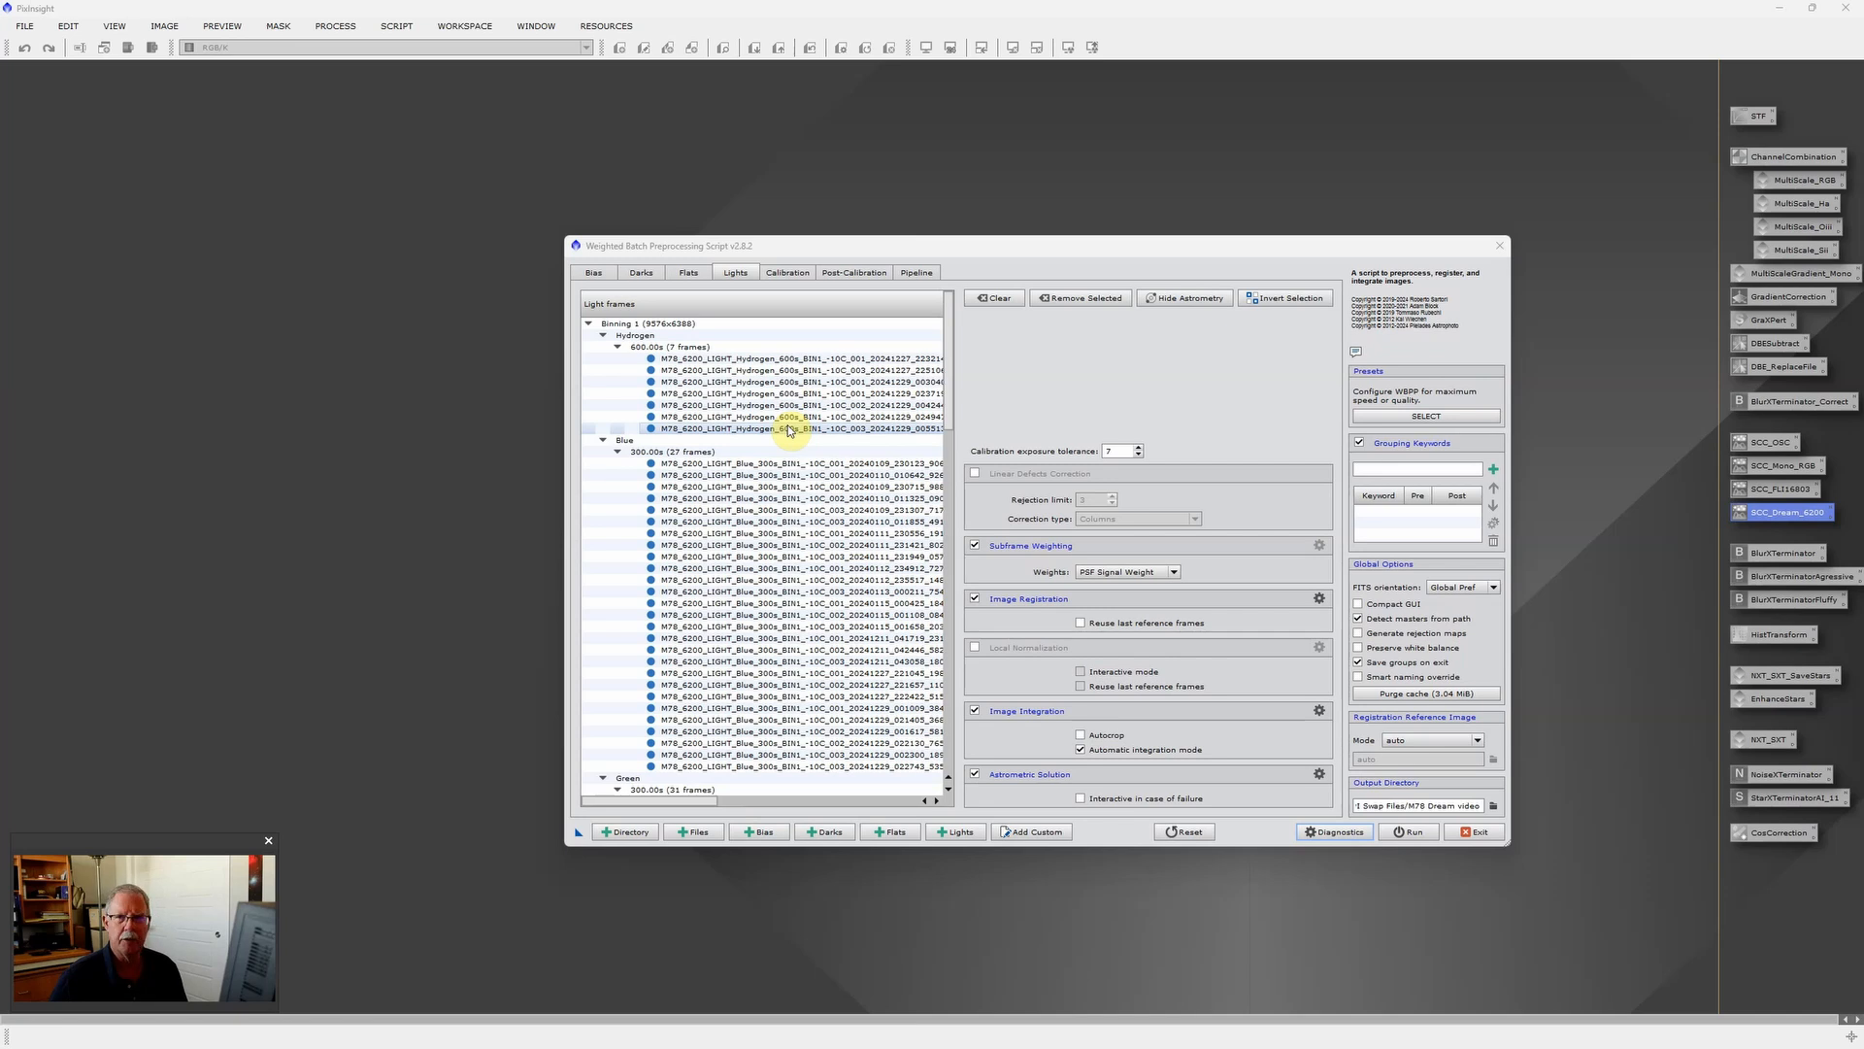
{"action": "scroll", "coordinate": [787, 434], "scroll_direction": "down", "scroll_amount": 2}
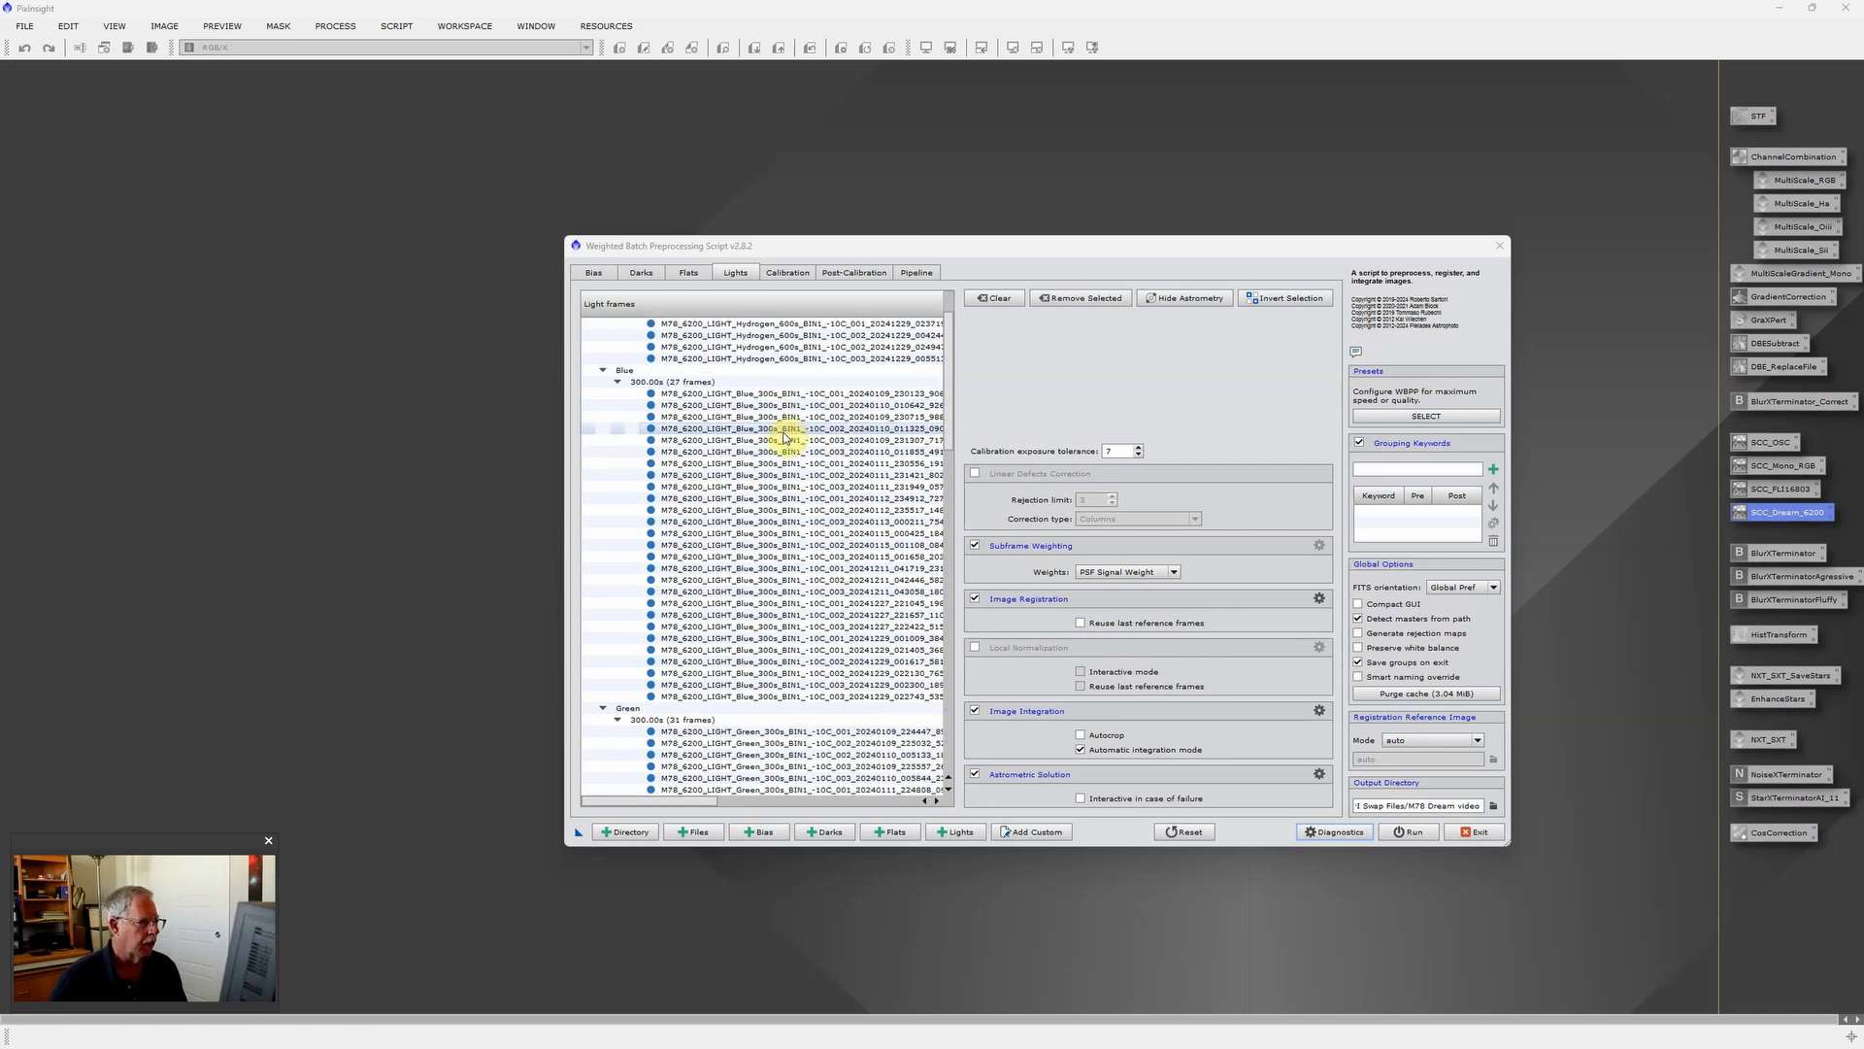
{"action": "scroll", "coordinate": [785, 438], "scroll_direction": "up", "scroll_amount": 2}
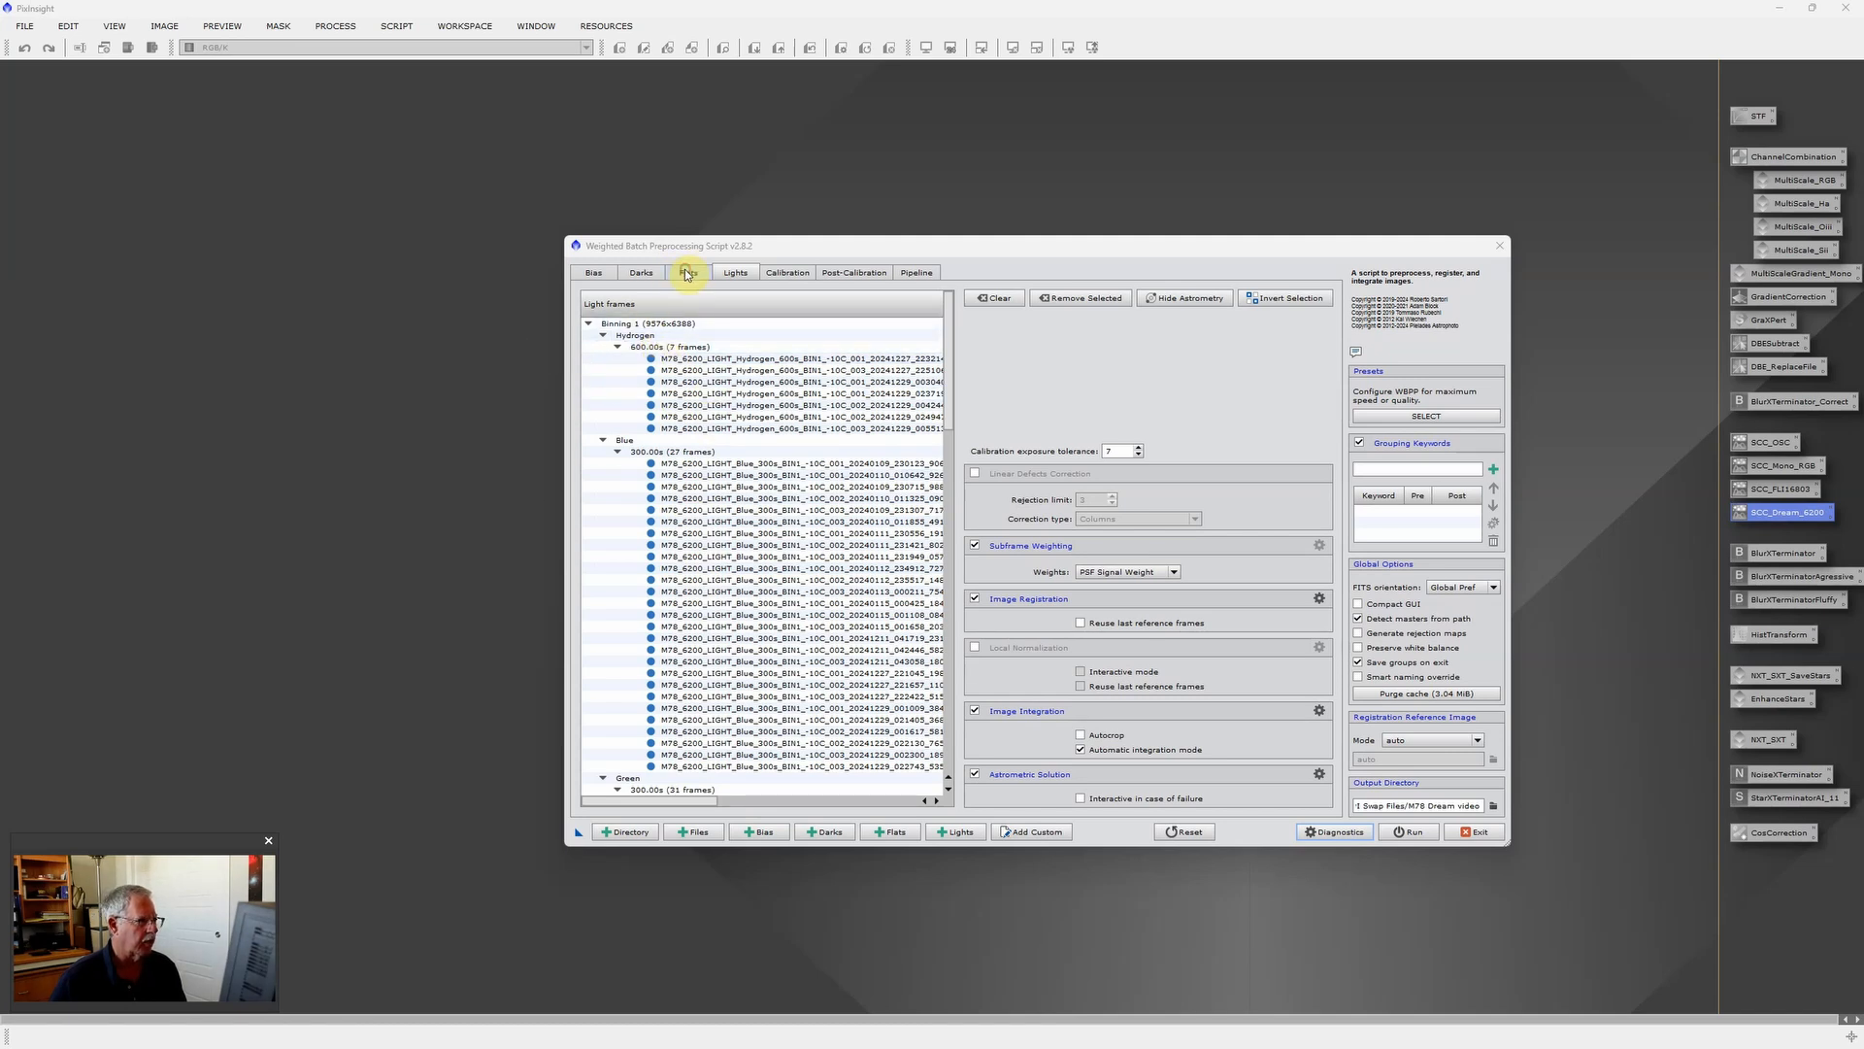
{"action": "left_click", "coordinate": [647, 278]}
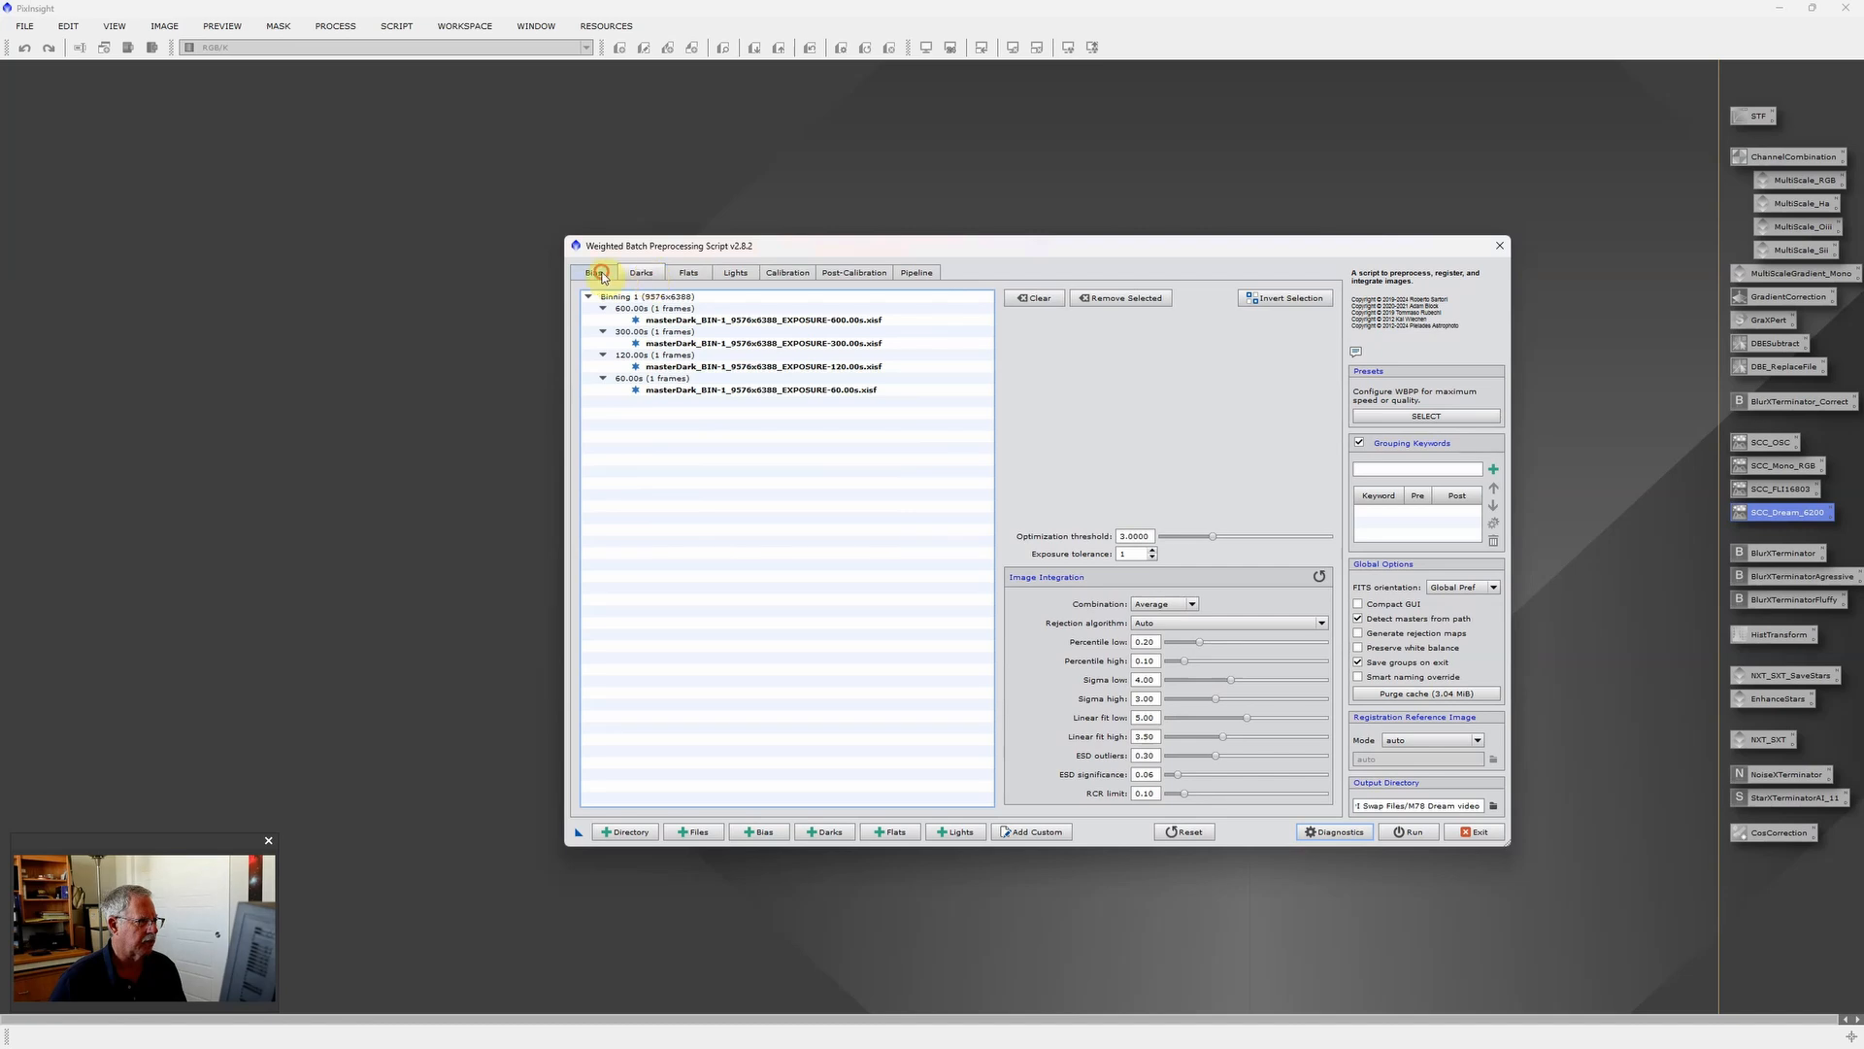
{"action": "left_click", "coordinate": [602, 276]}
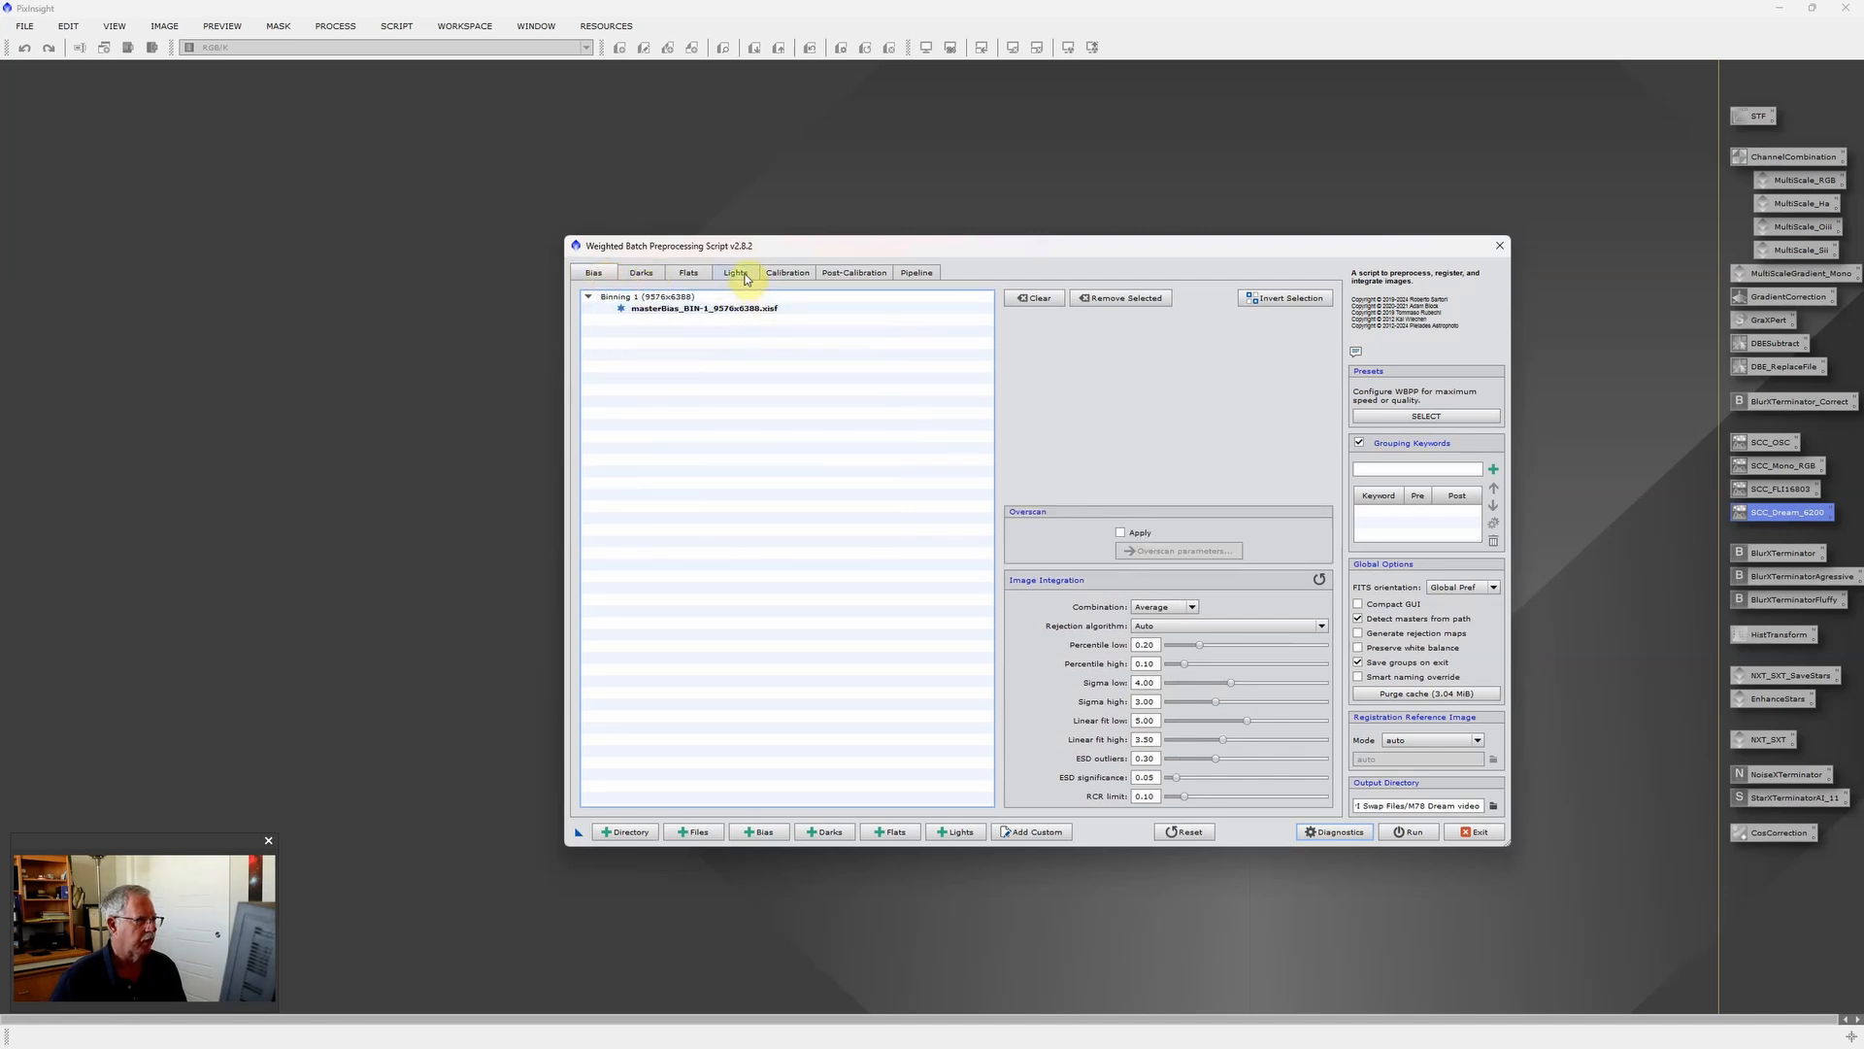
{"action": "left_click", "coordinate": [787, 276]}
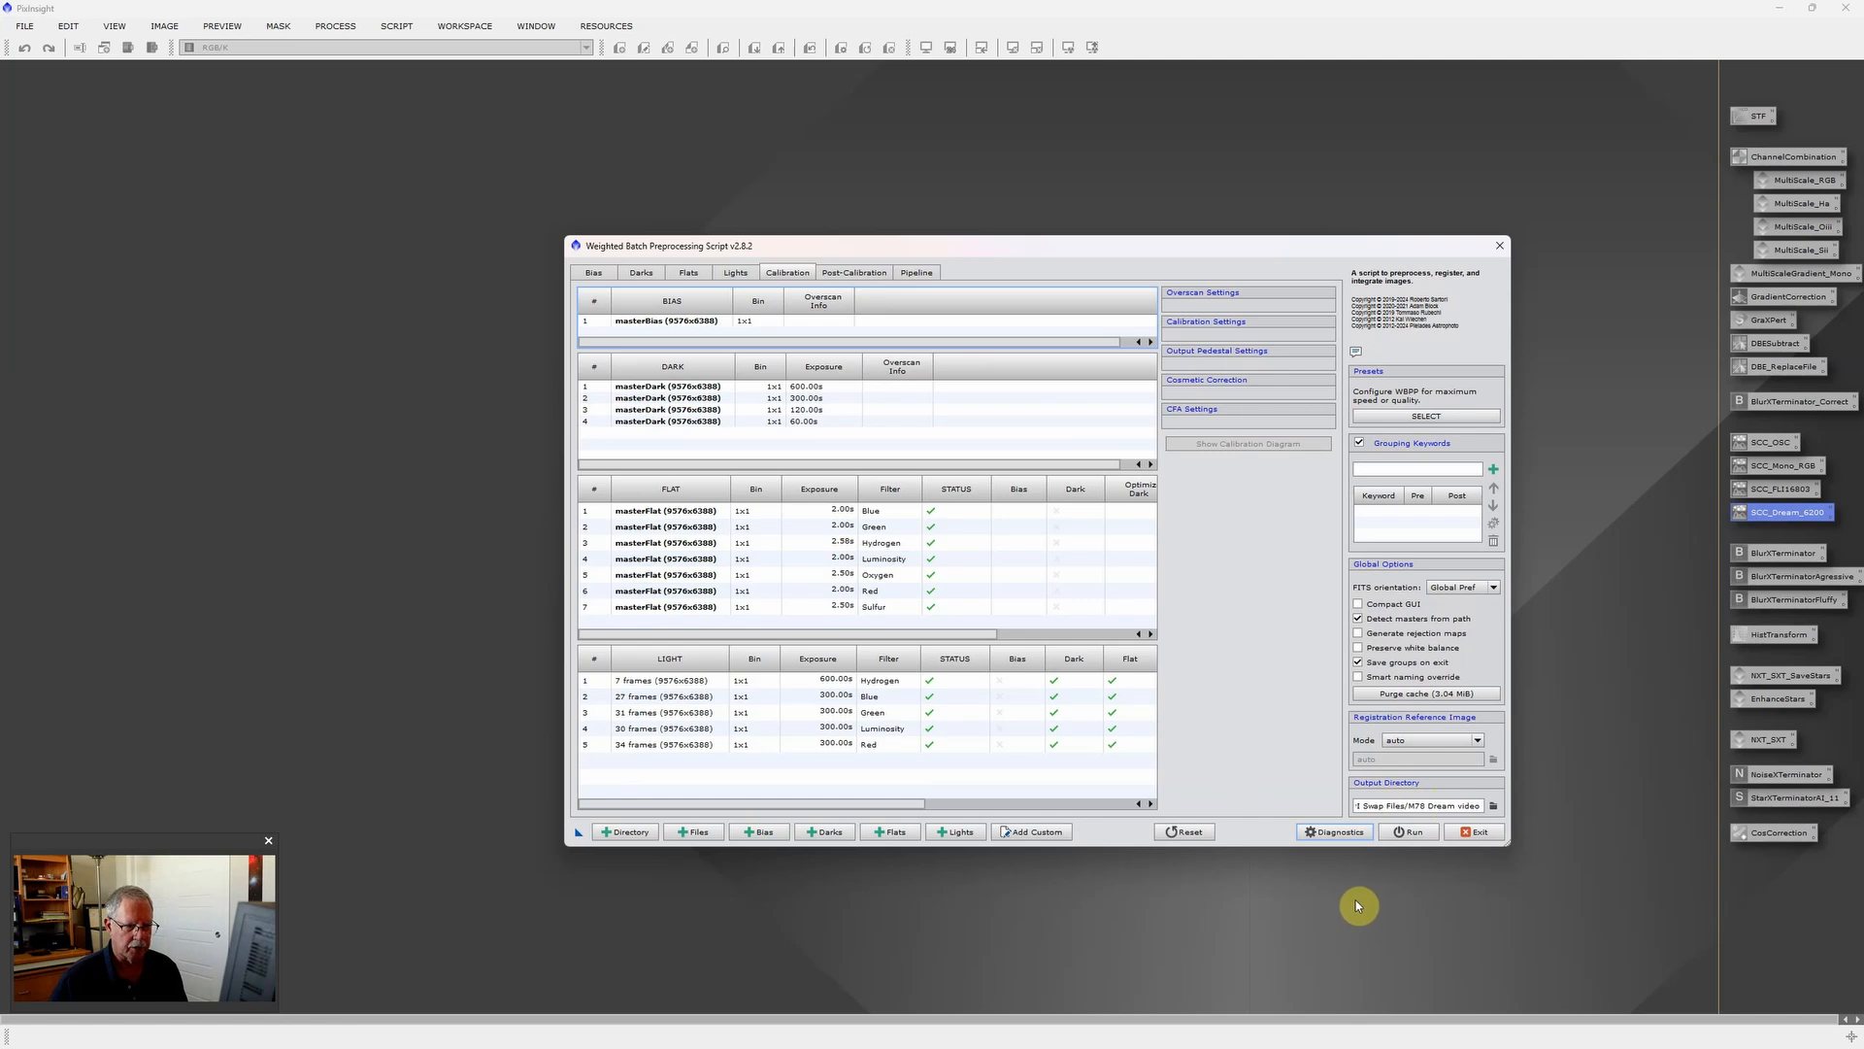
{"action": "left_click", "coordinate": [1475, 831]}
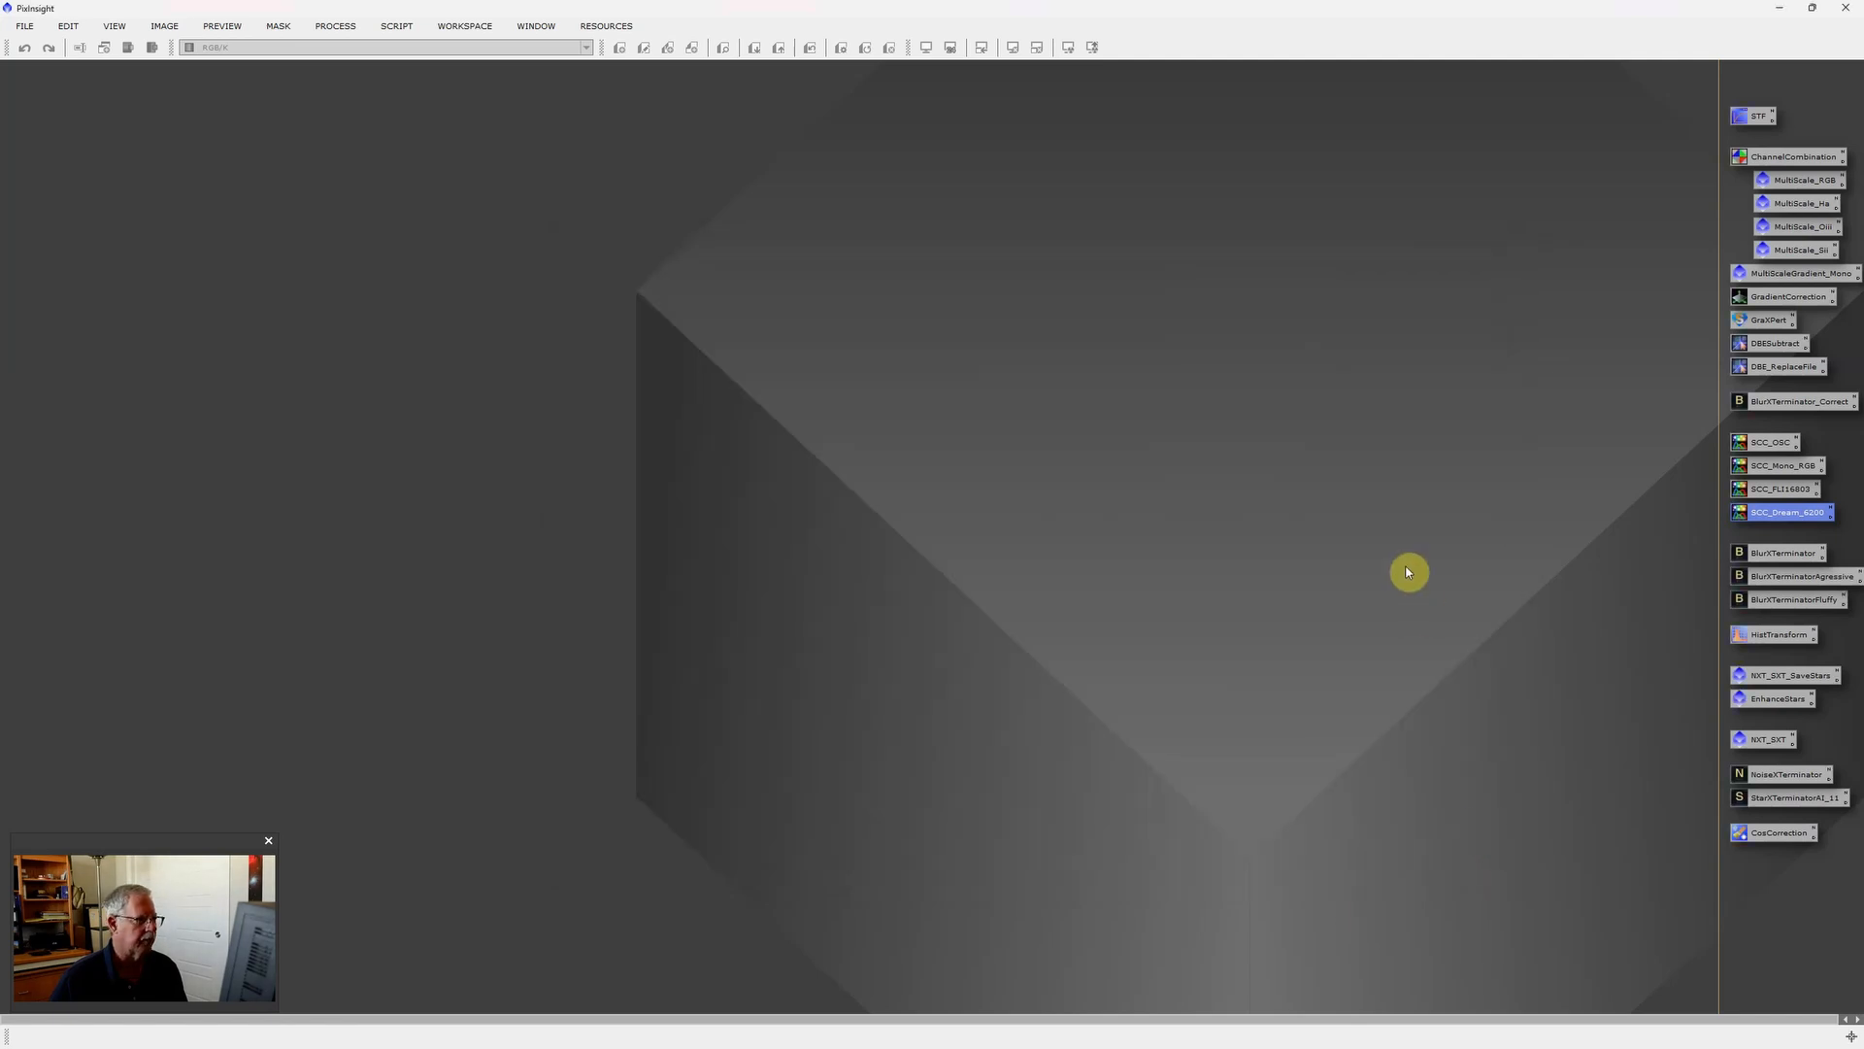
Open the Blue, Green, Luminosity, Red and Hydrogen master light files from the M78 Dream video master folder.
{"action": "double_click", "coordinate": [968, 341]}
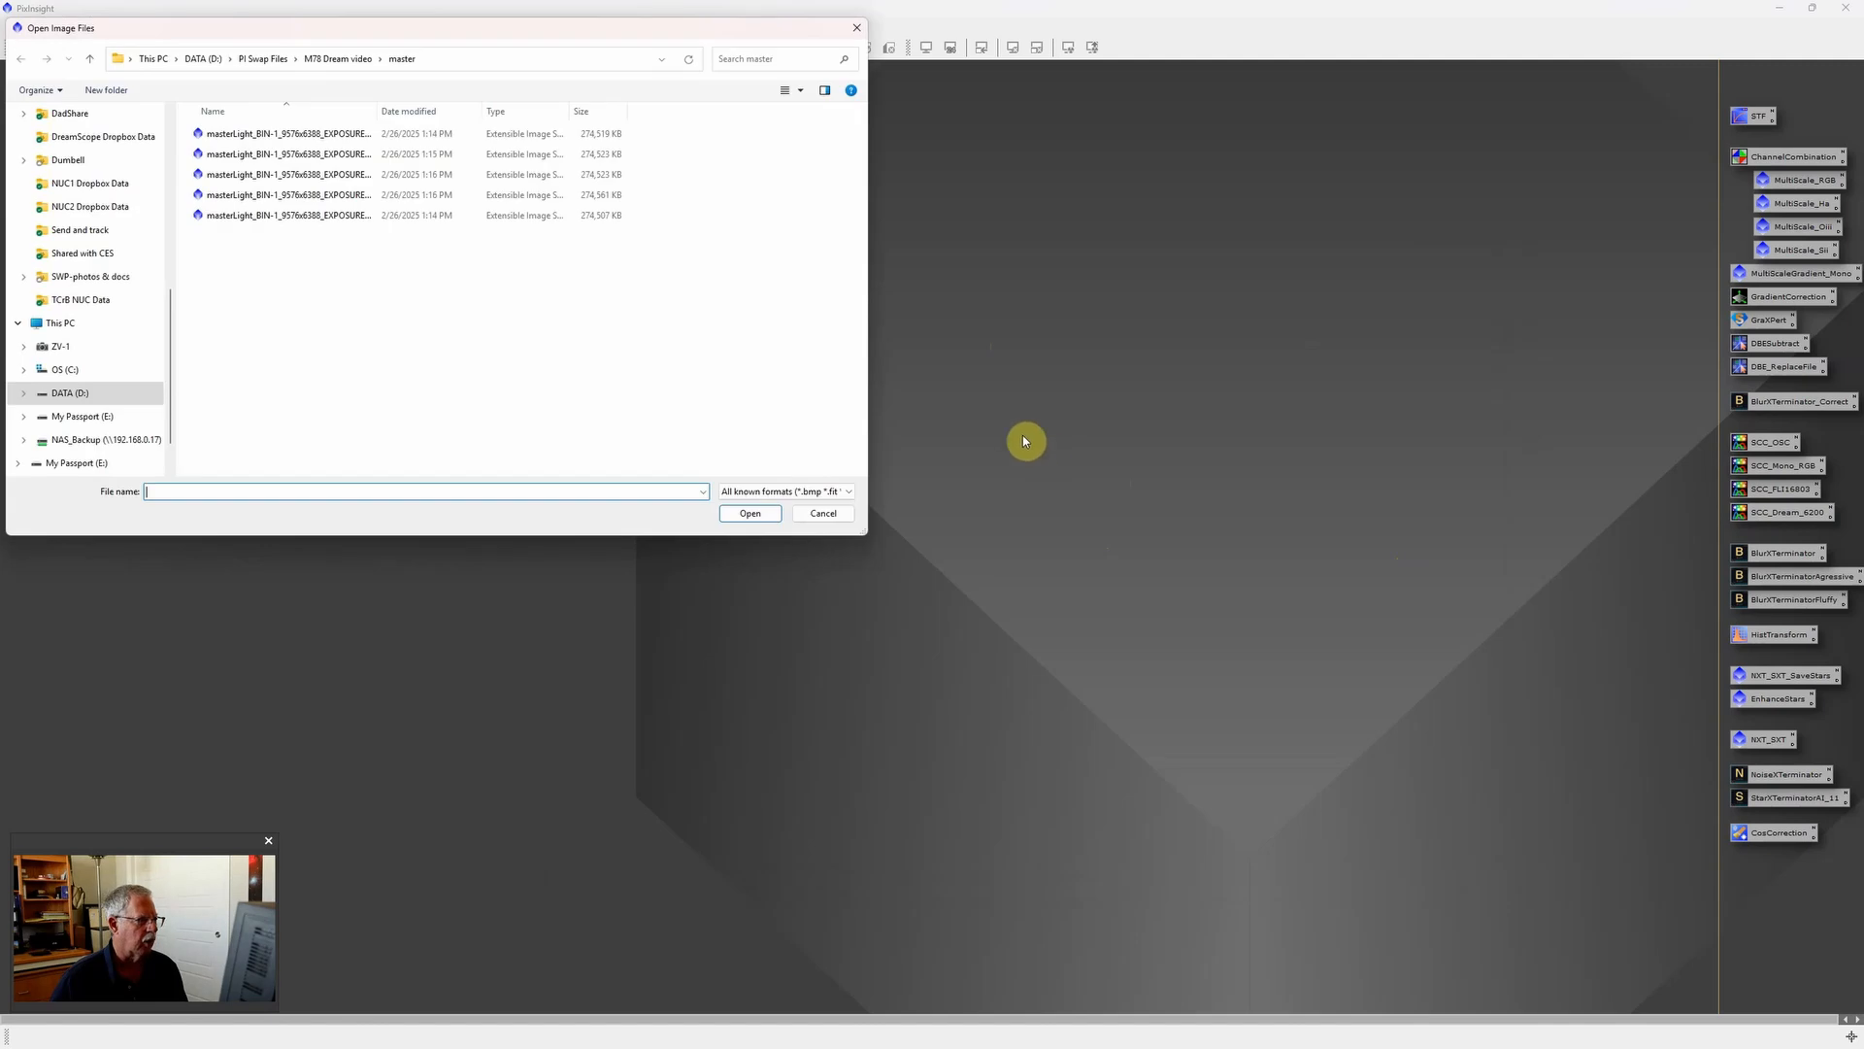
{"action": "left_click_drag", "start_coordinate": [405, 29], "coordinate": [935, 164]}
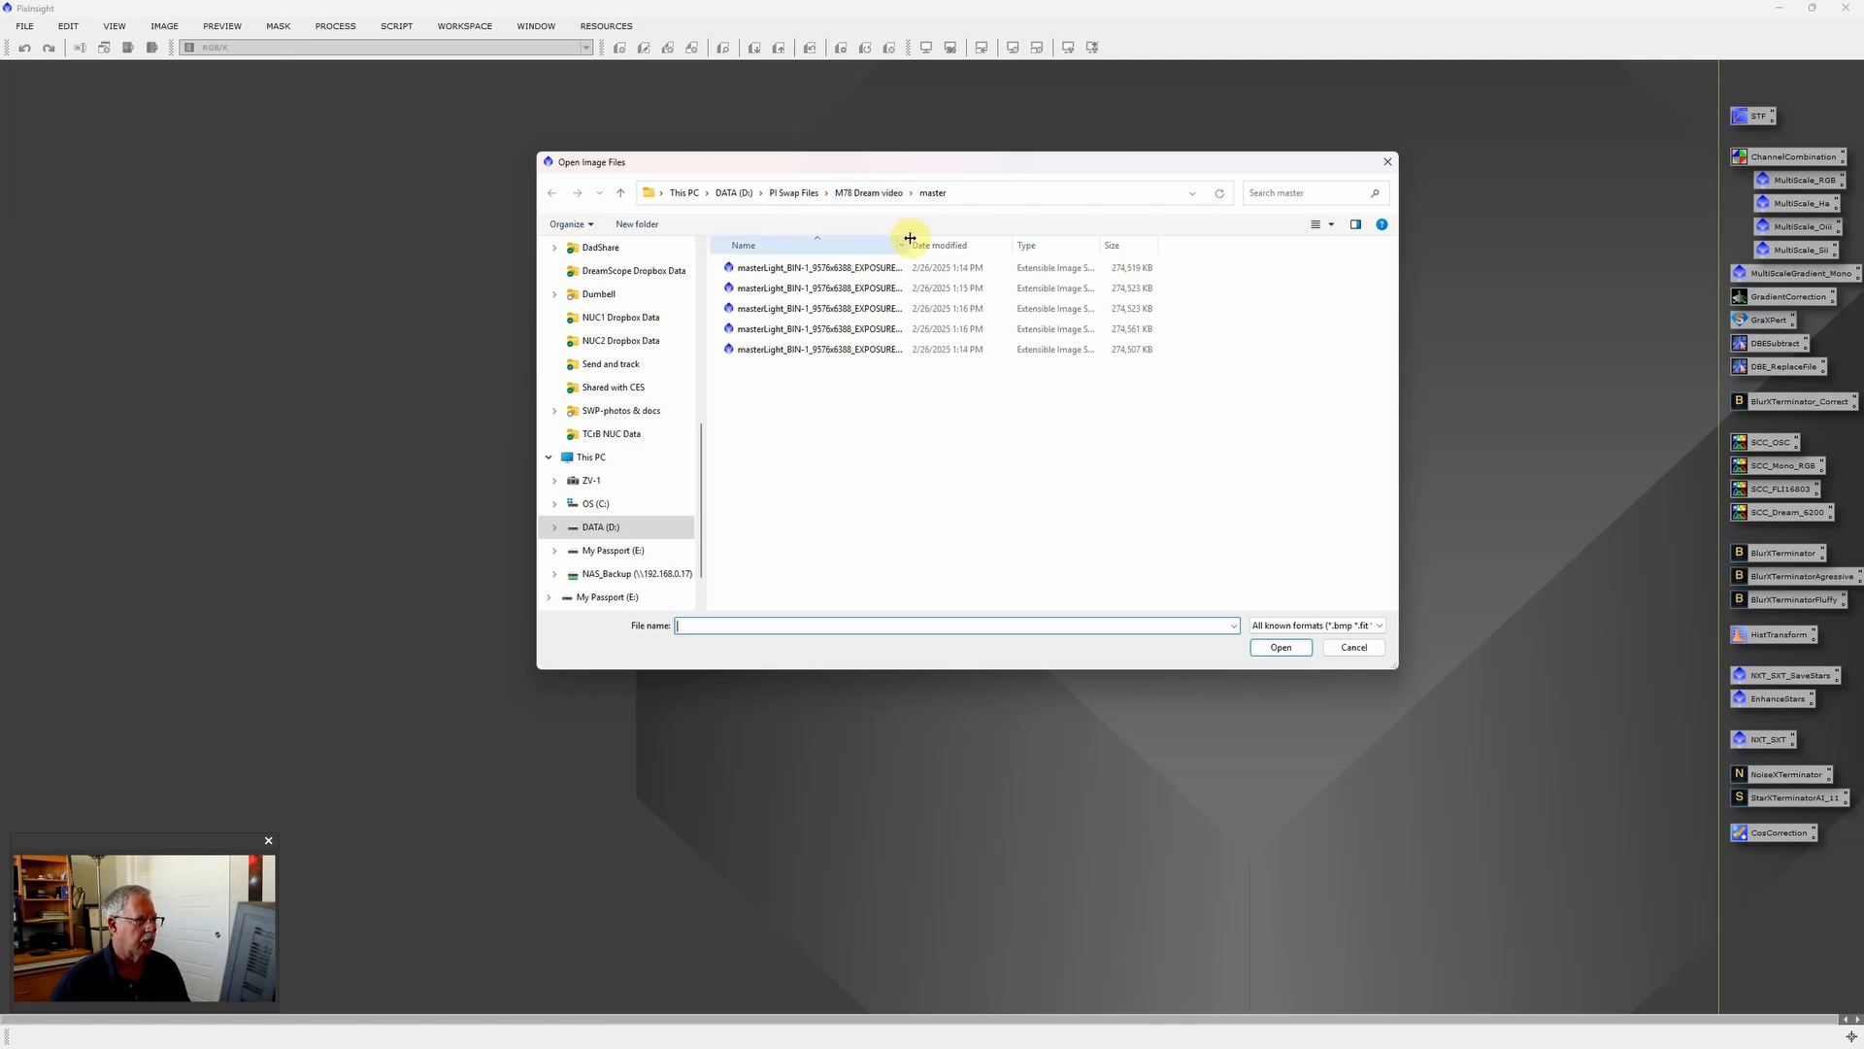
{"action": "left_click_drag", "start_coordinate": [910, 240], "coordinate": [1054, 245]}
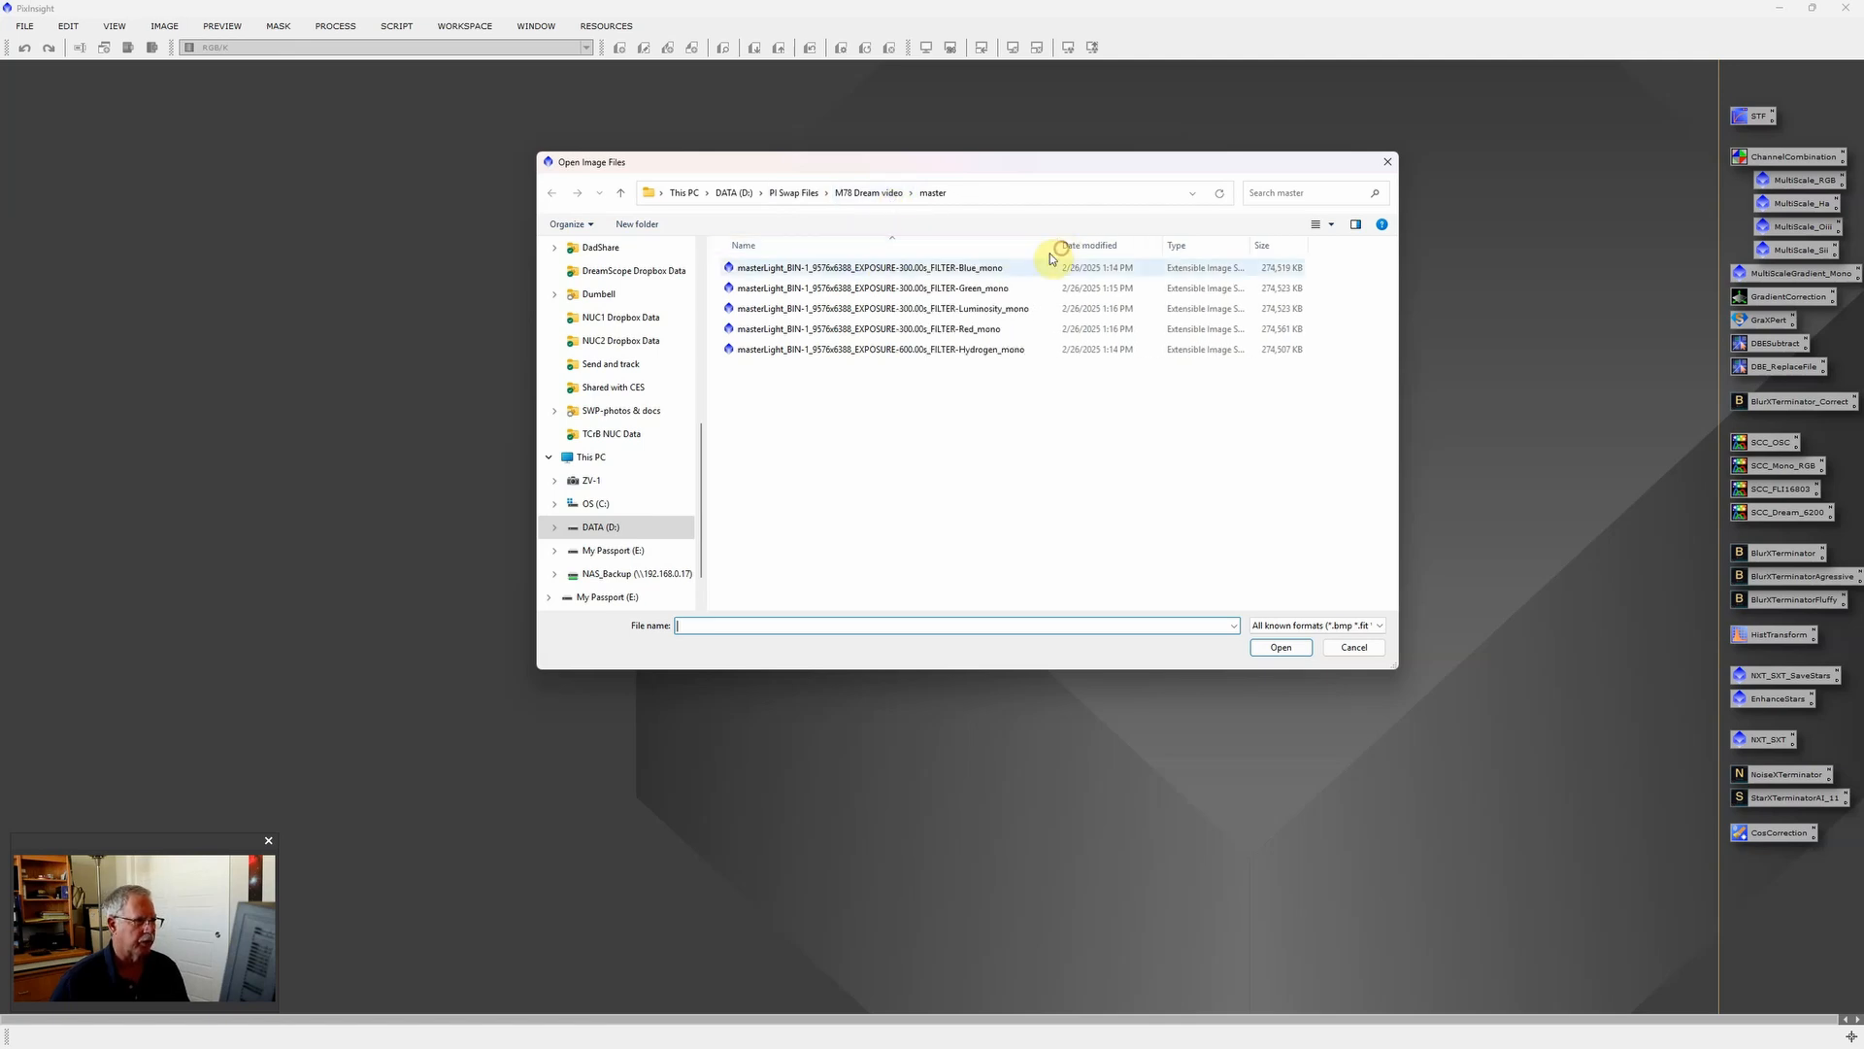
{"action": "left_click", "coordinate": [992, 349]}
{"action": "left_click", "coordinate": [971, 270], "text": "shift"}
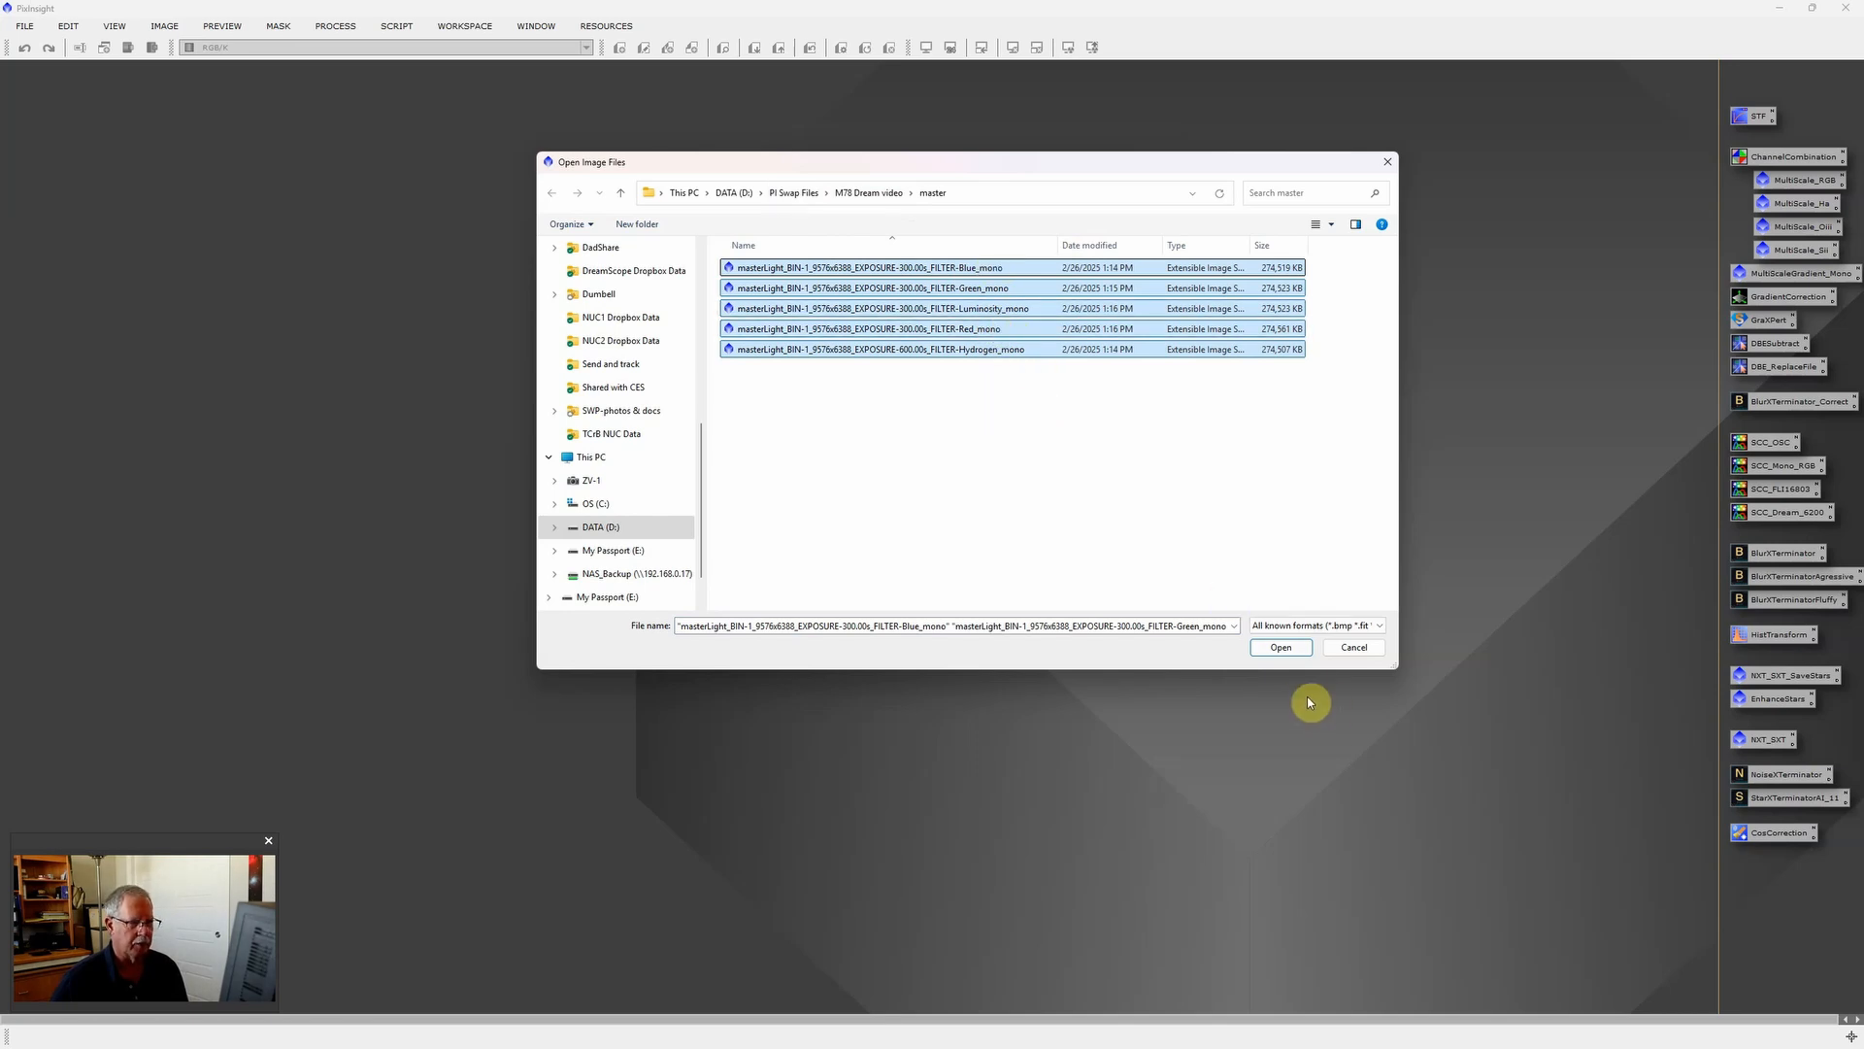
{"action": "left_click", "coordinate": [1282, 648]}
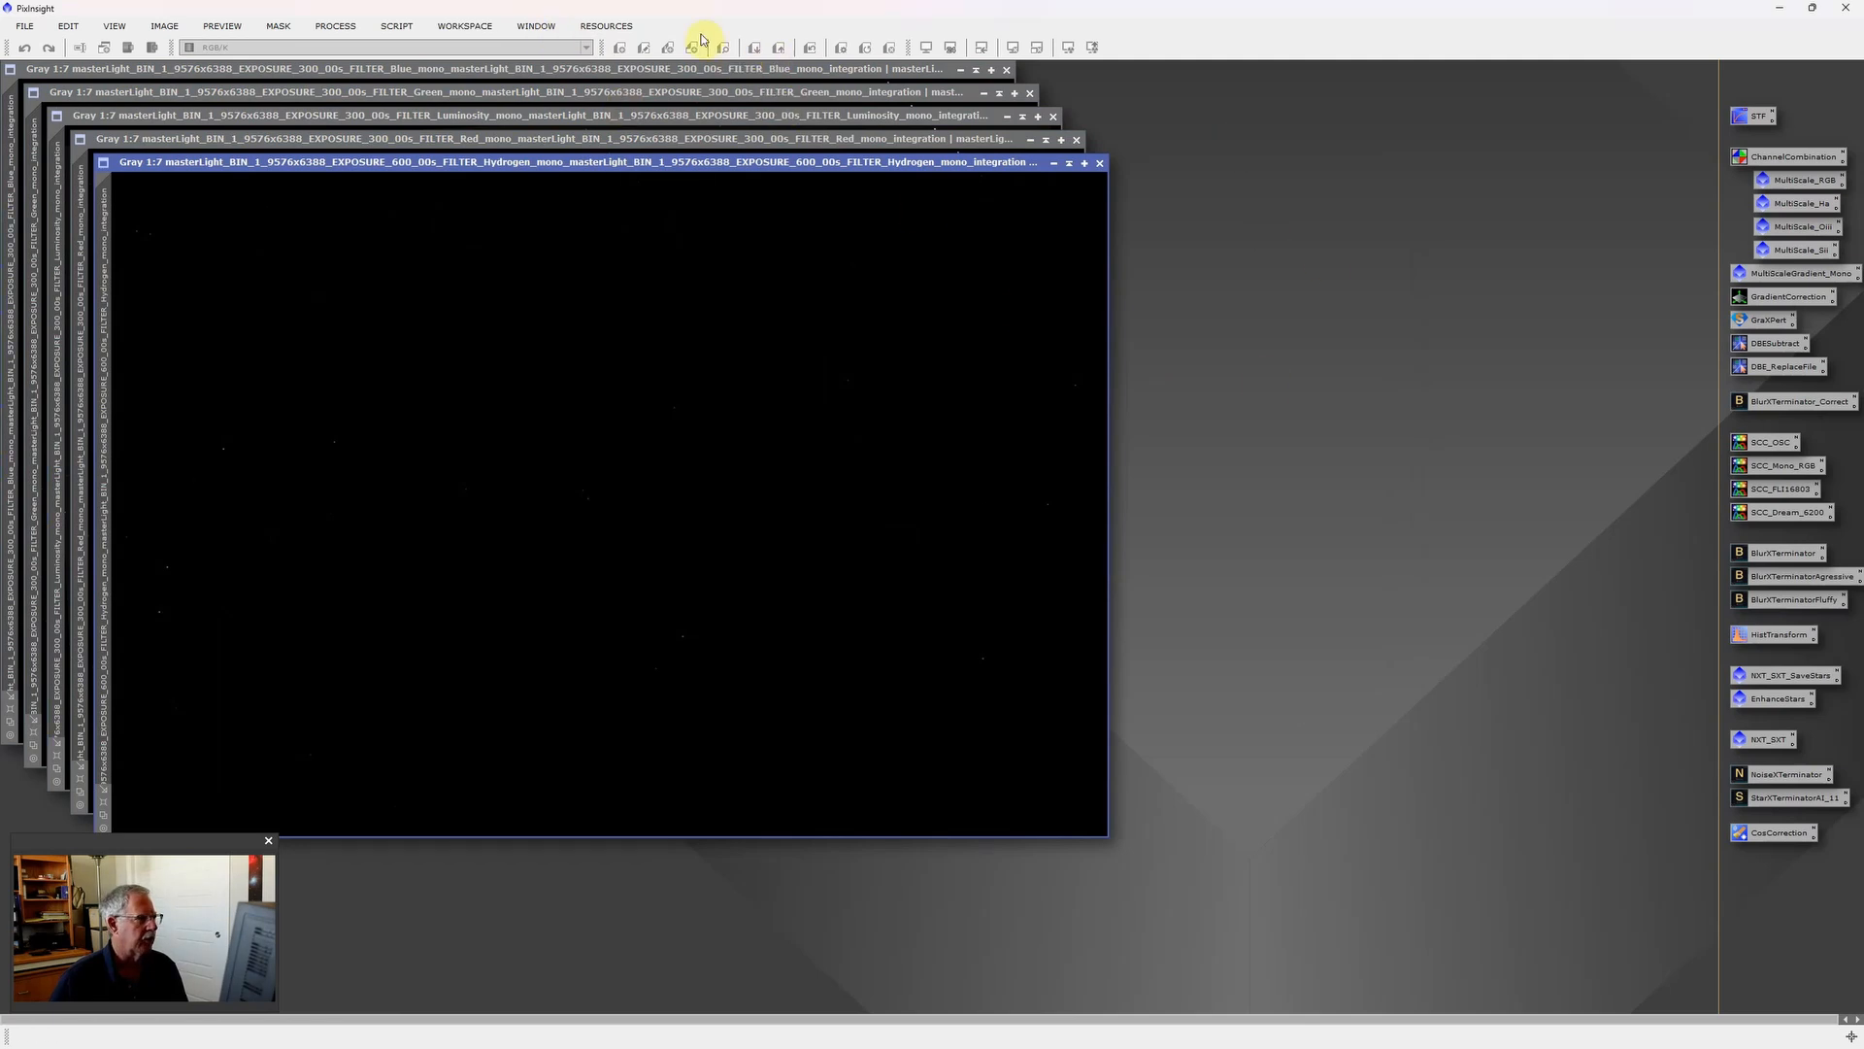
Tile the five master image windows and zoom each out to show its whole frame.
{"action": "left_click", "coordinate": [536, 27]}
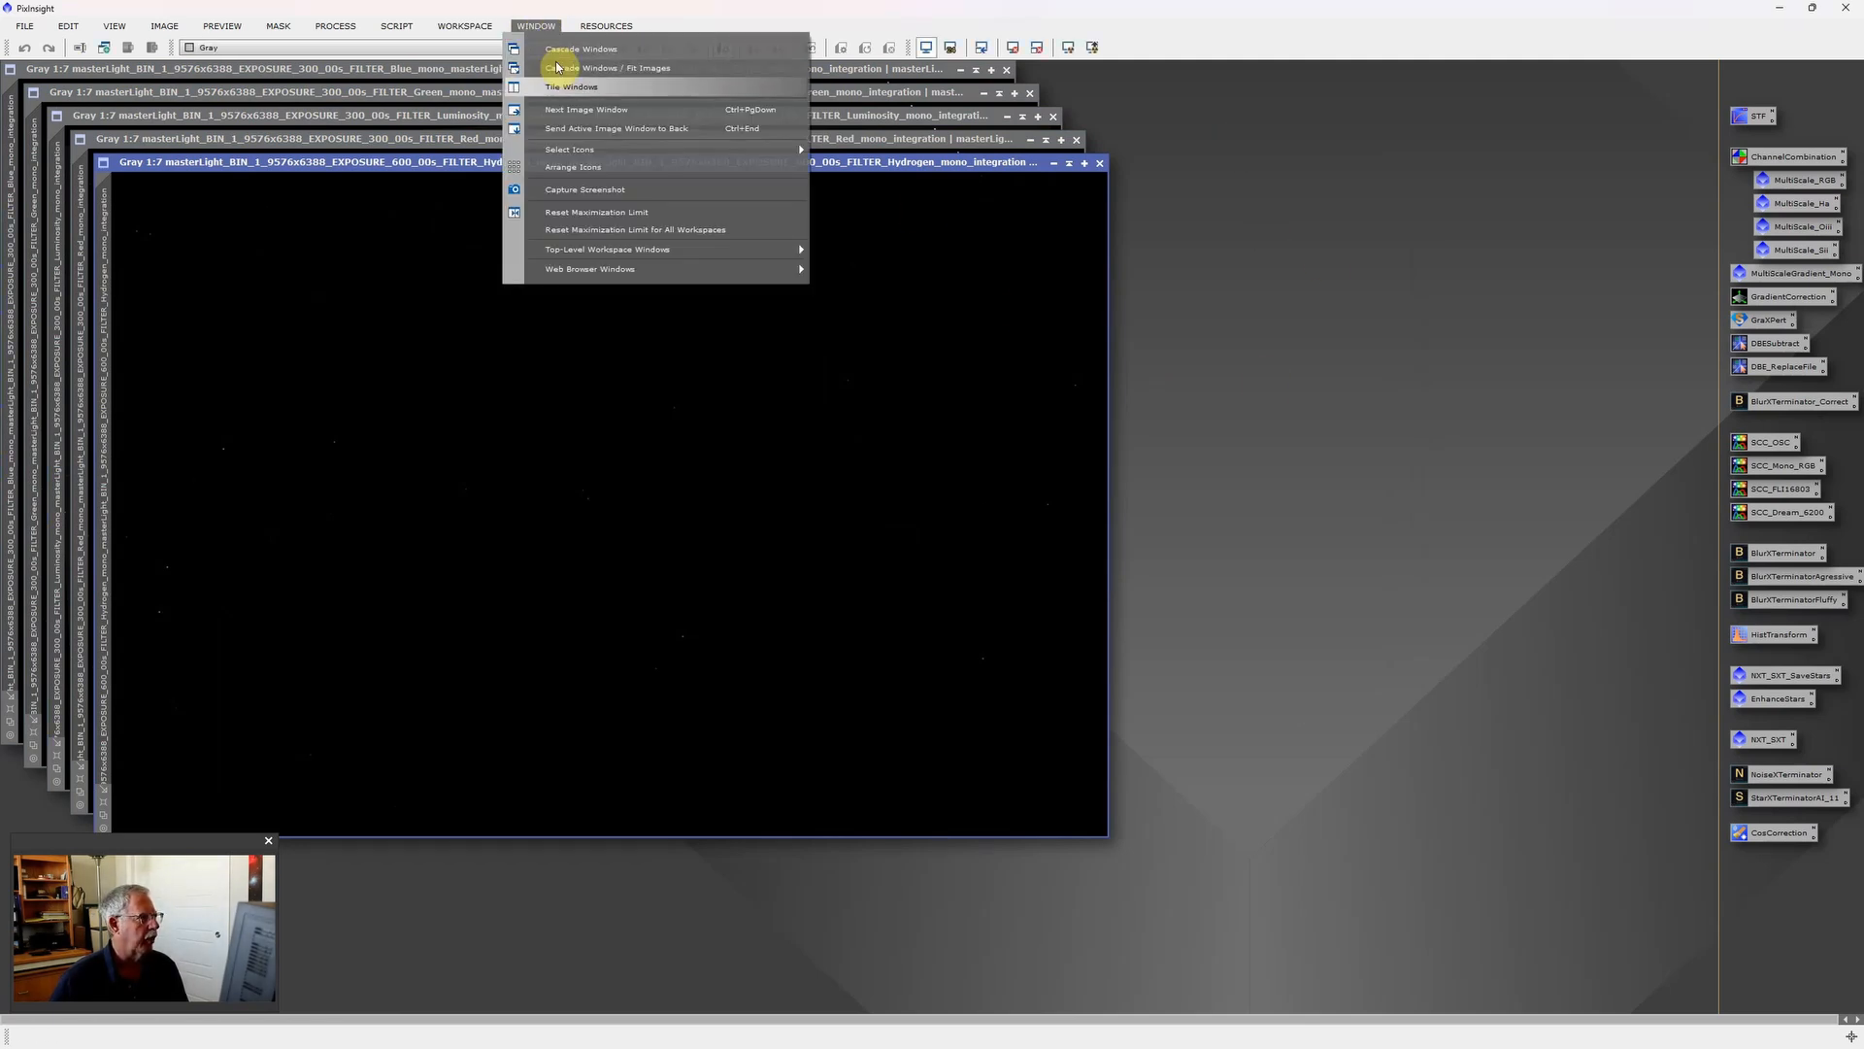
{"action": "left_click", "coordinate": [566, 85]}
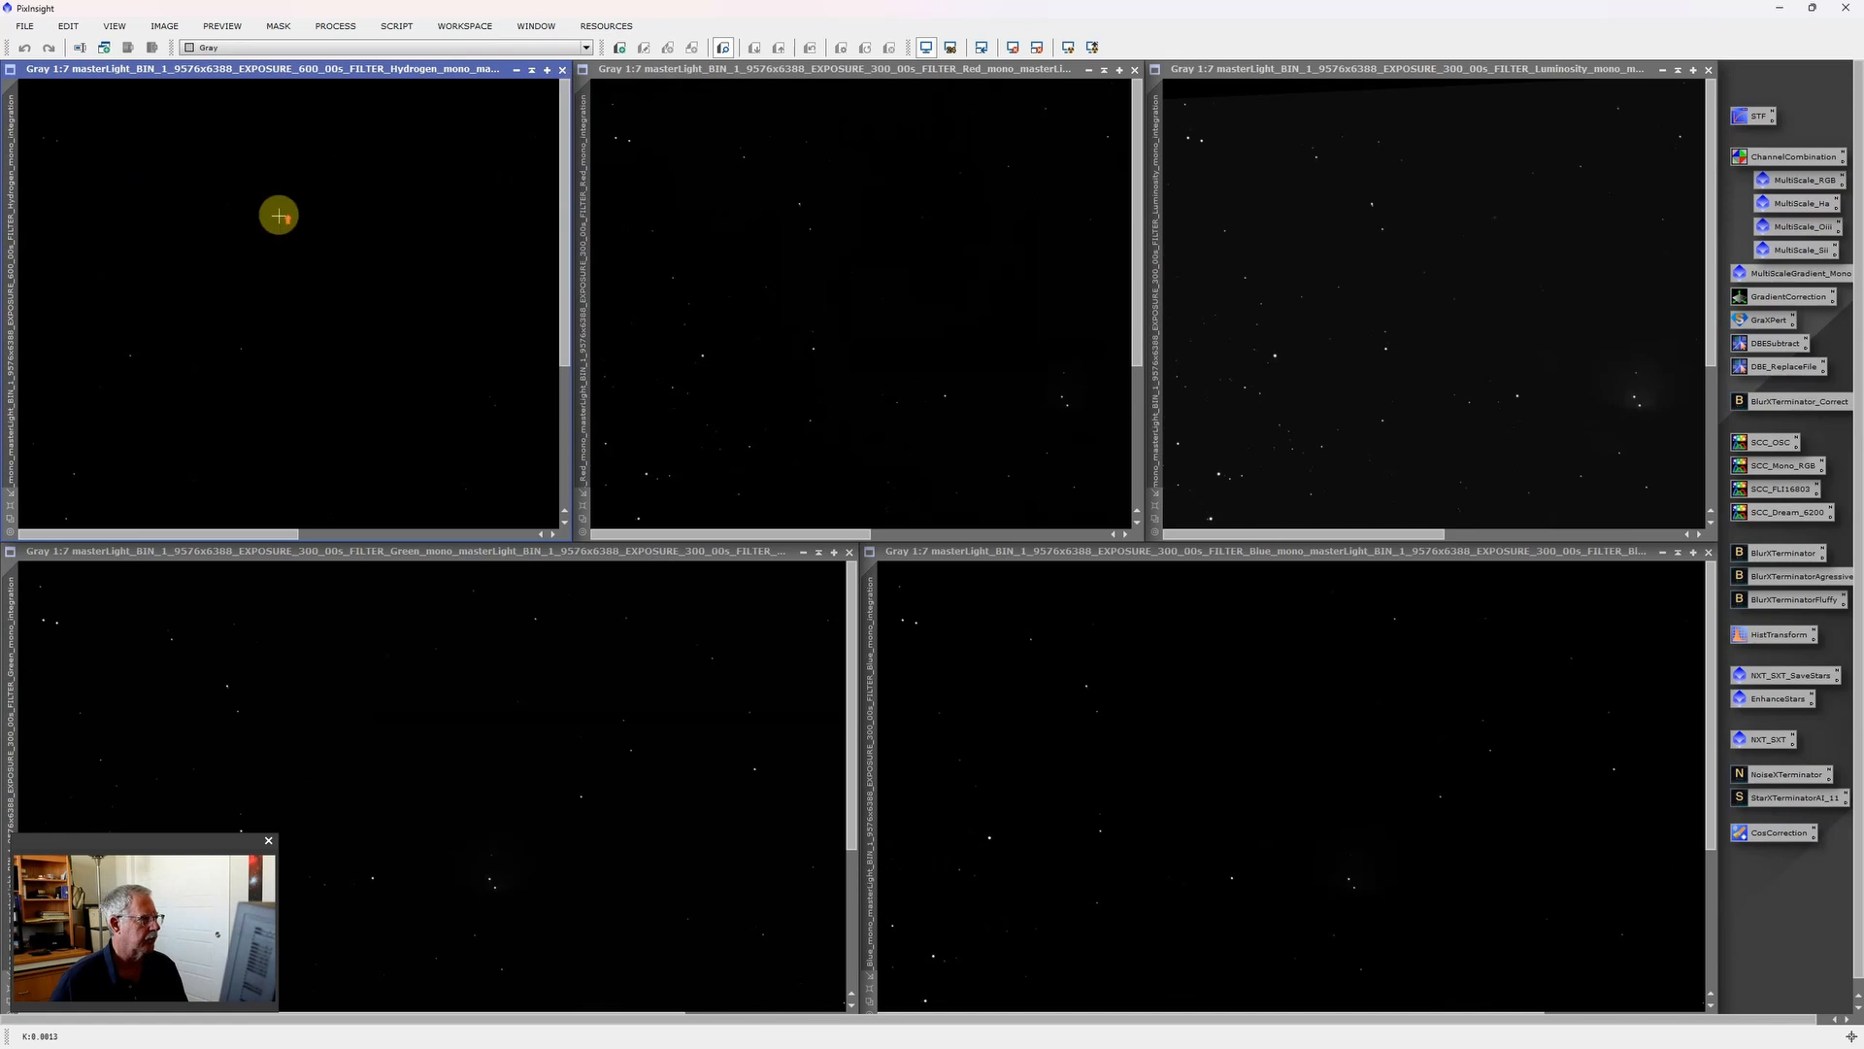
{"action": "scroll", "coordinate": [288, 217], "scroll_direction": "down", "scroll_amount": 1}
{"action": "scroll", "coordinate": [742, 284], "scroll_direction": "down", "scroll_amount": 6}
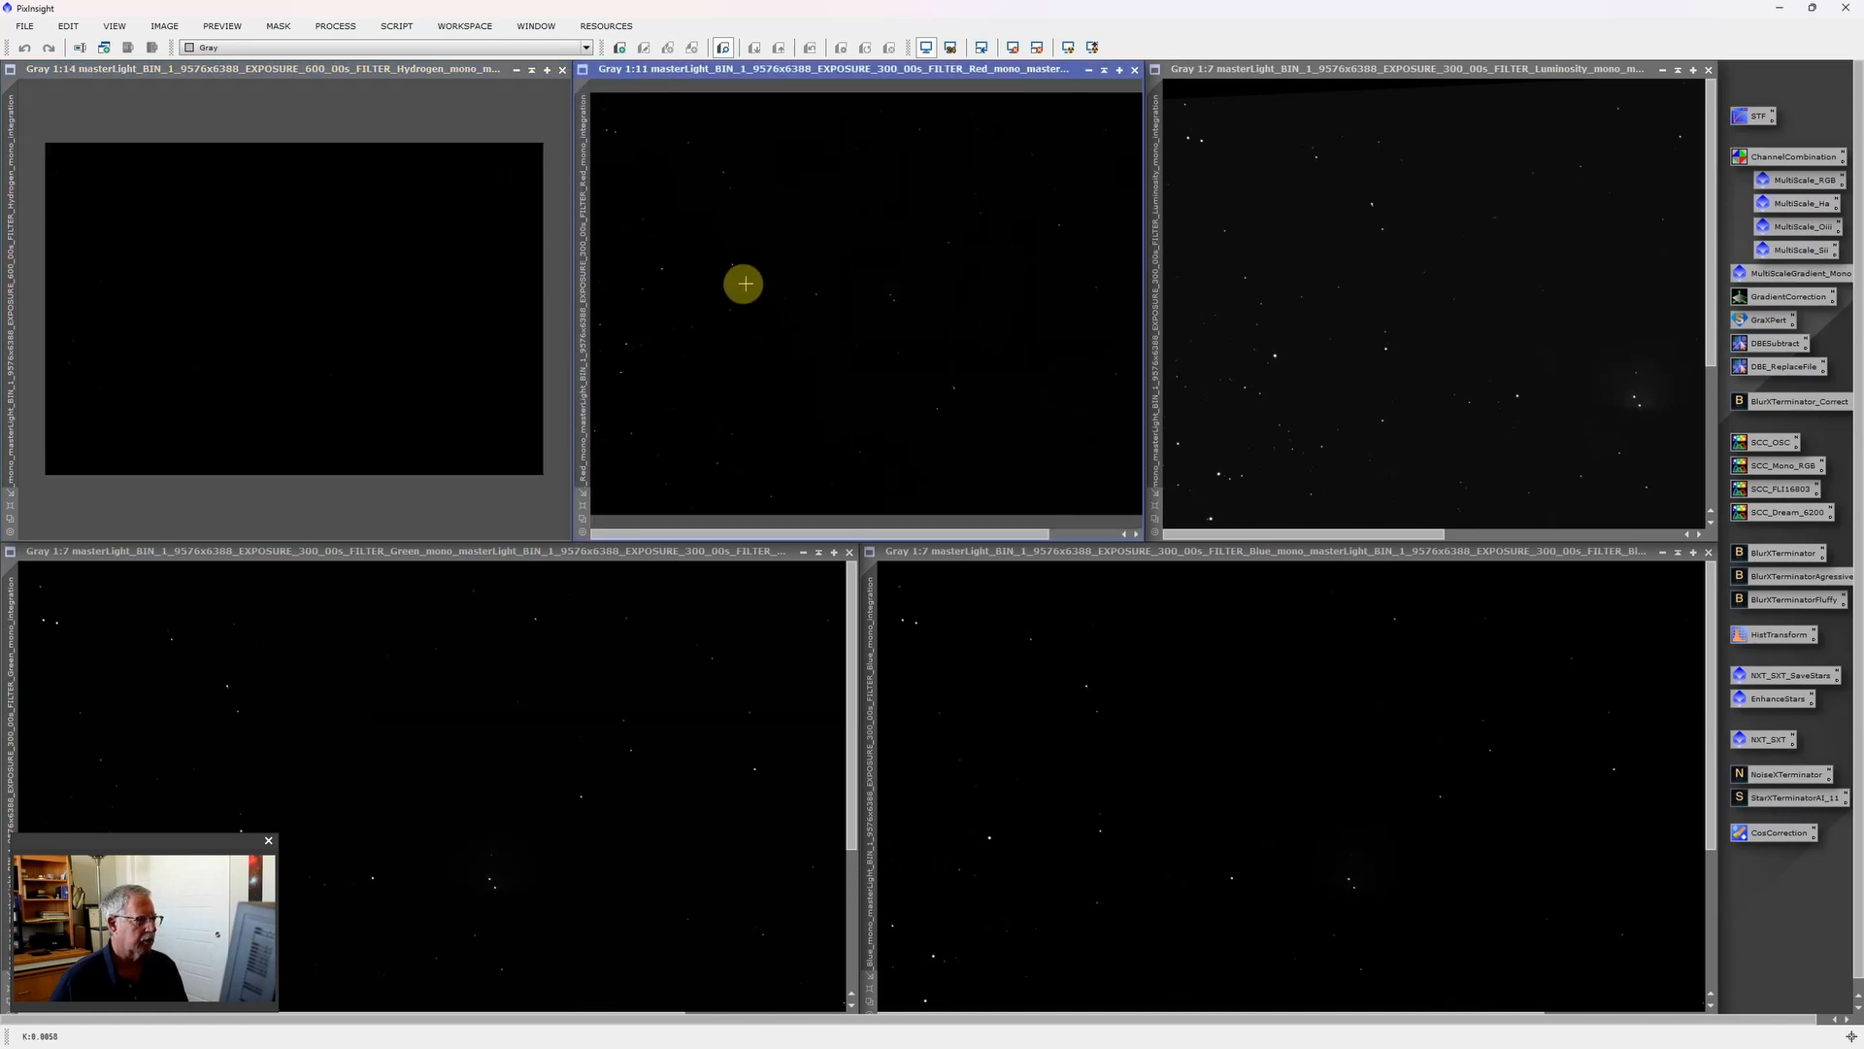
{"action": "scroll", "coordinate": [1230, 327], "scroll_direction": "down", "scroll_amount": 3}
{"action": "scroll", "coordinate": [1230, 326], "scroll_direction": "down", "scroll_amount": 4}
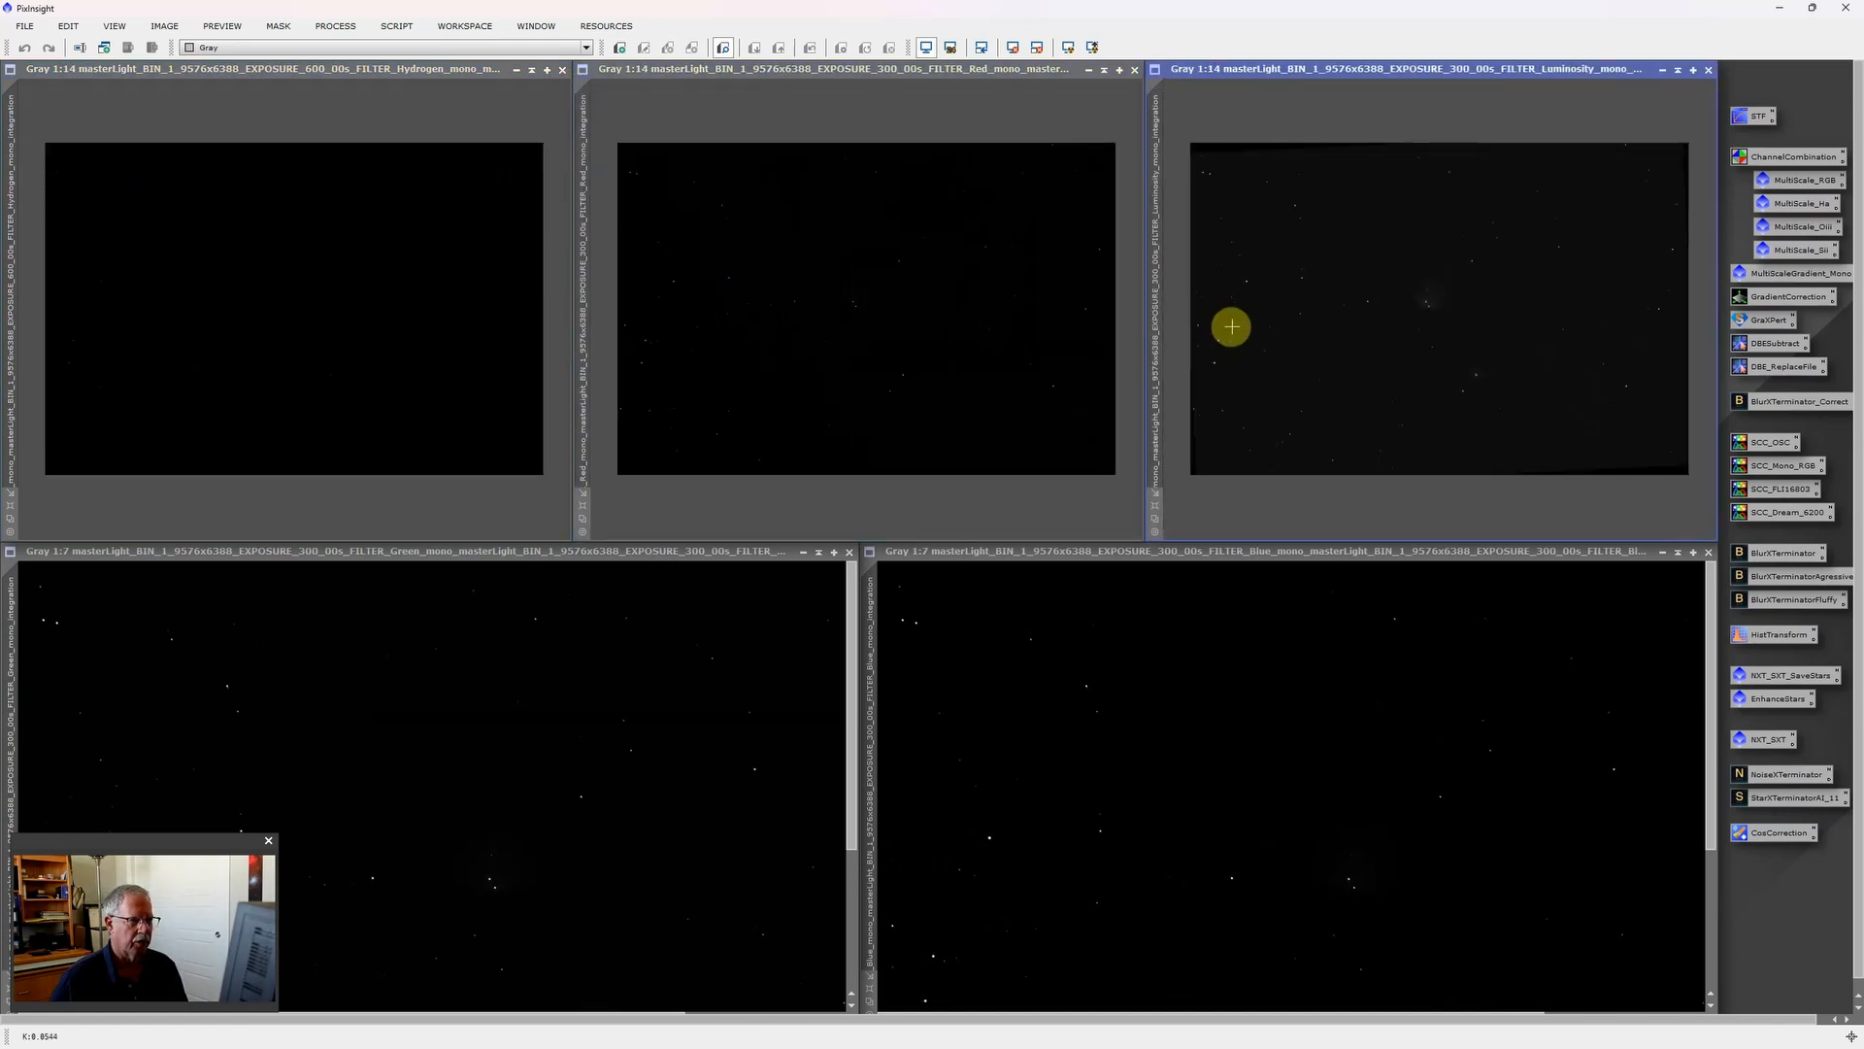
{"action": "scroll", "coordinate": [1214, 753], "scroll_direction": "down", "scroll_amount": 4}
{"action": "scroll", "coordinate": [697, 733], "scroll_direction": "down", "scroll_amount": 4}
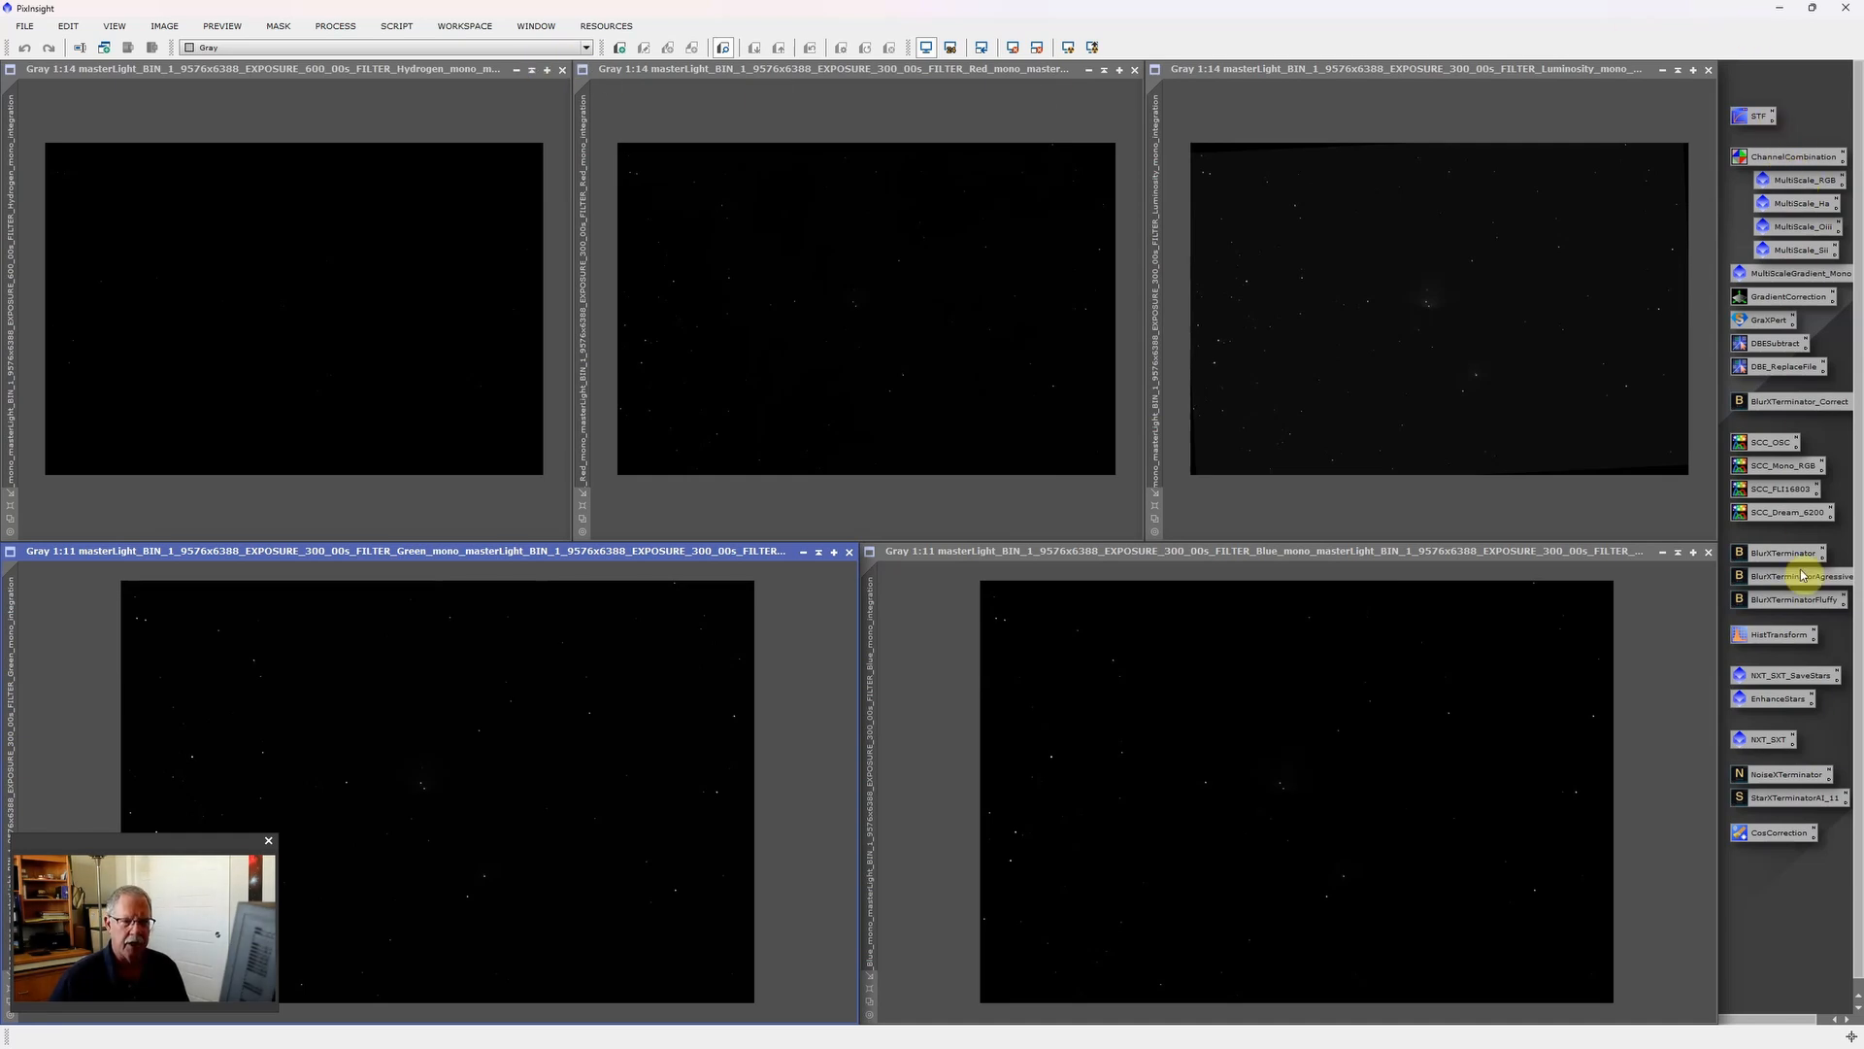
Open the ChannelCombination process and assign the Red master image to the R channel.
{"action": "double_click", "coordinate": [1799, 161]}
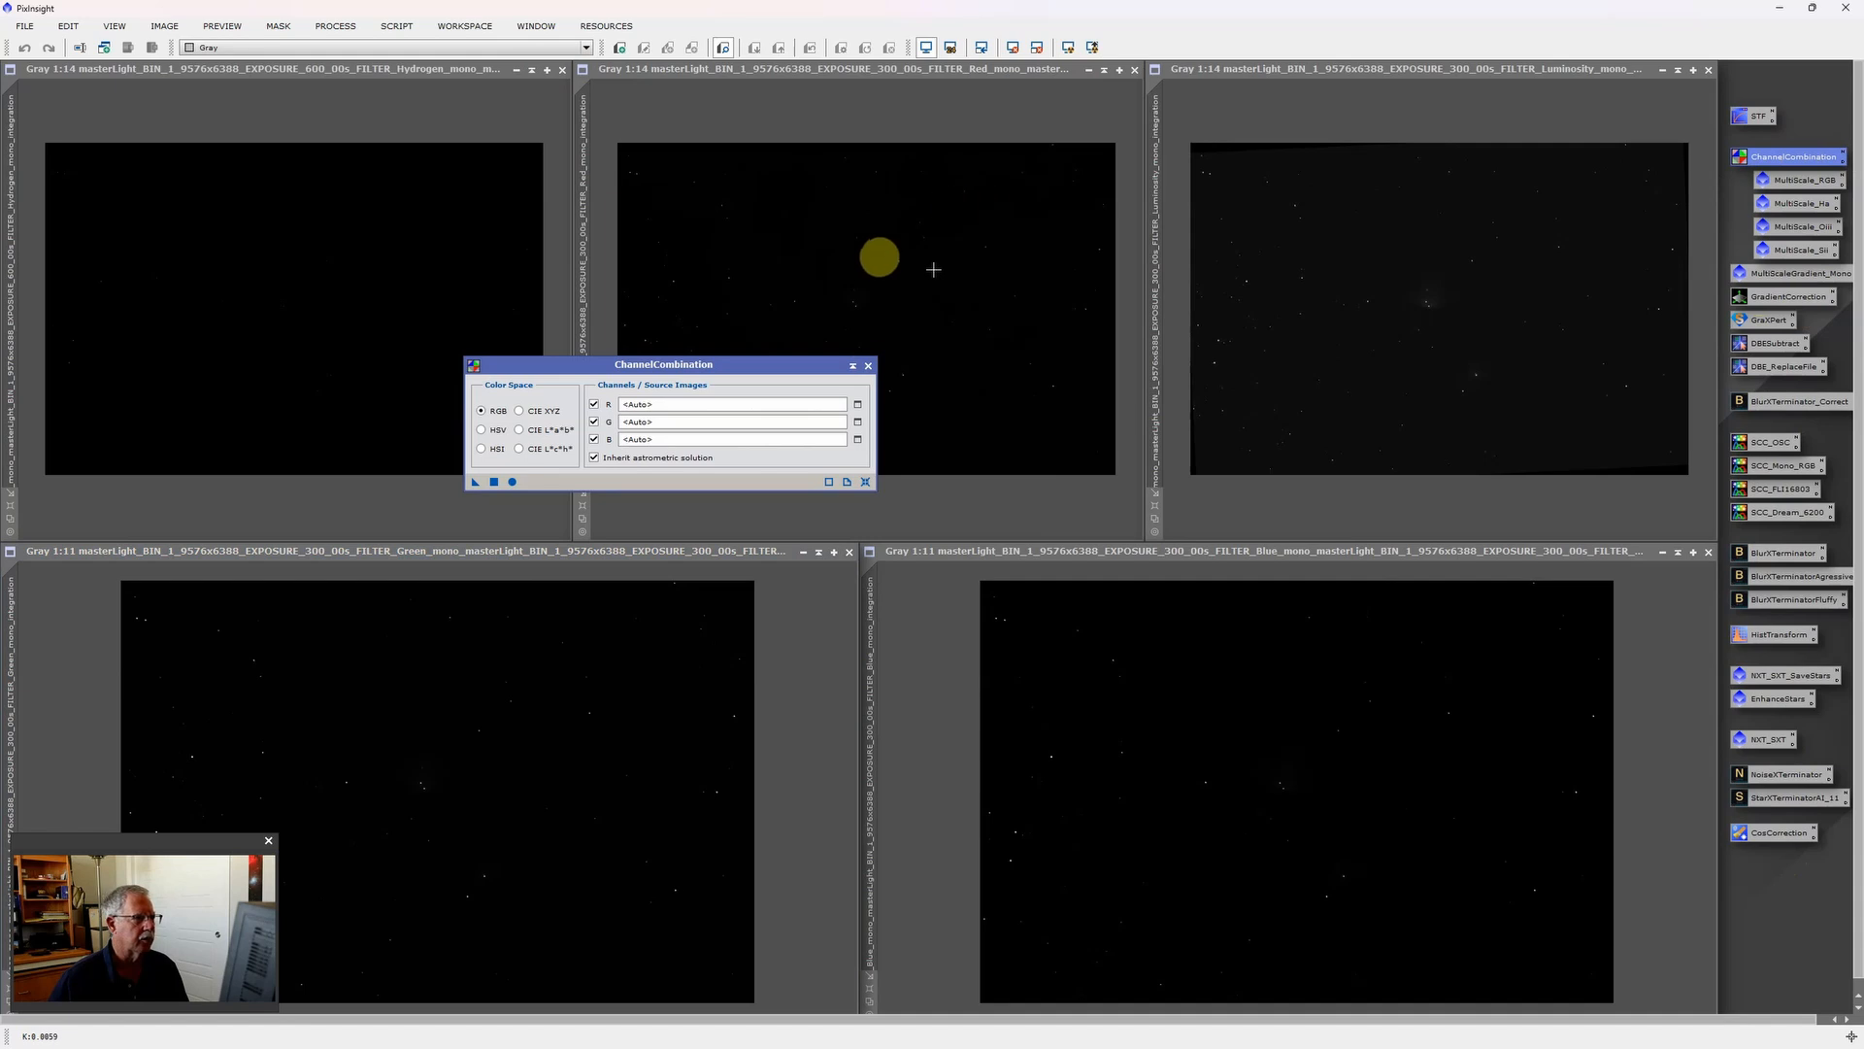
{"action": "left_click", "coordinate": [859, 405]}
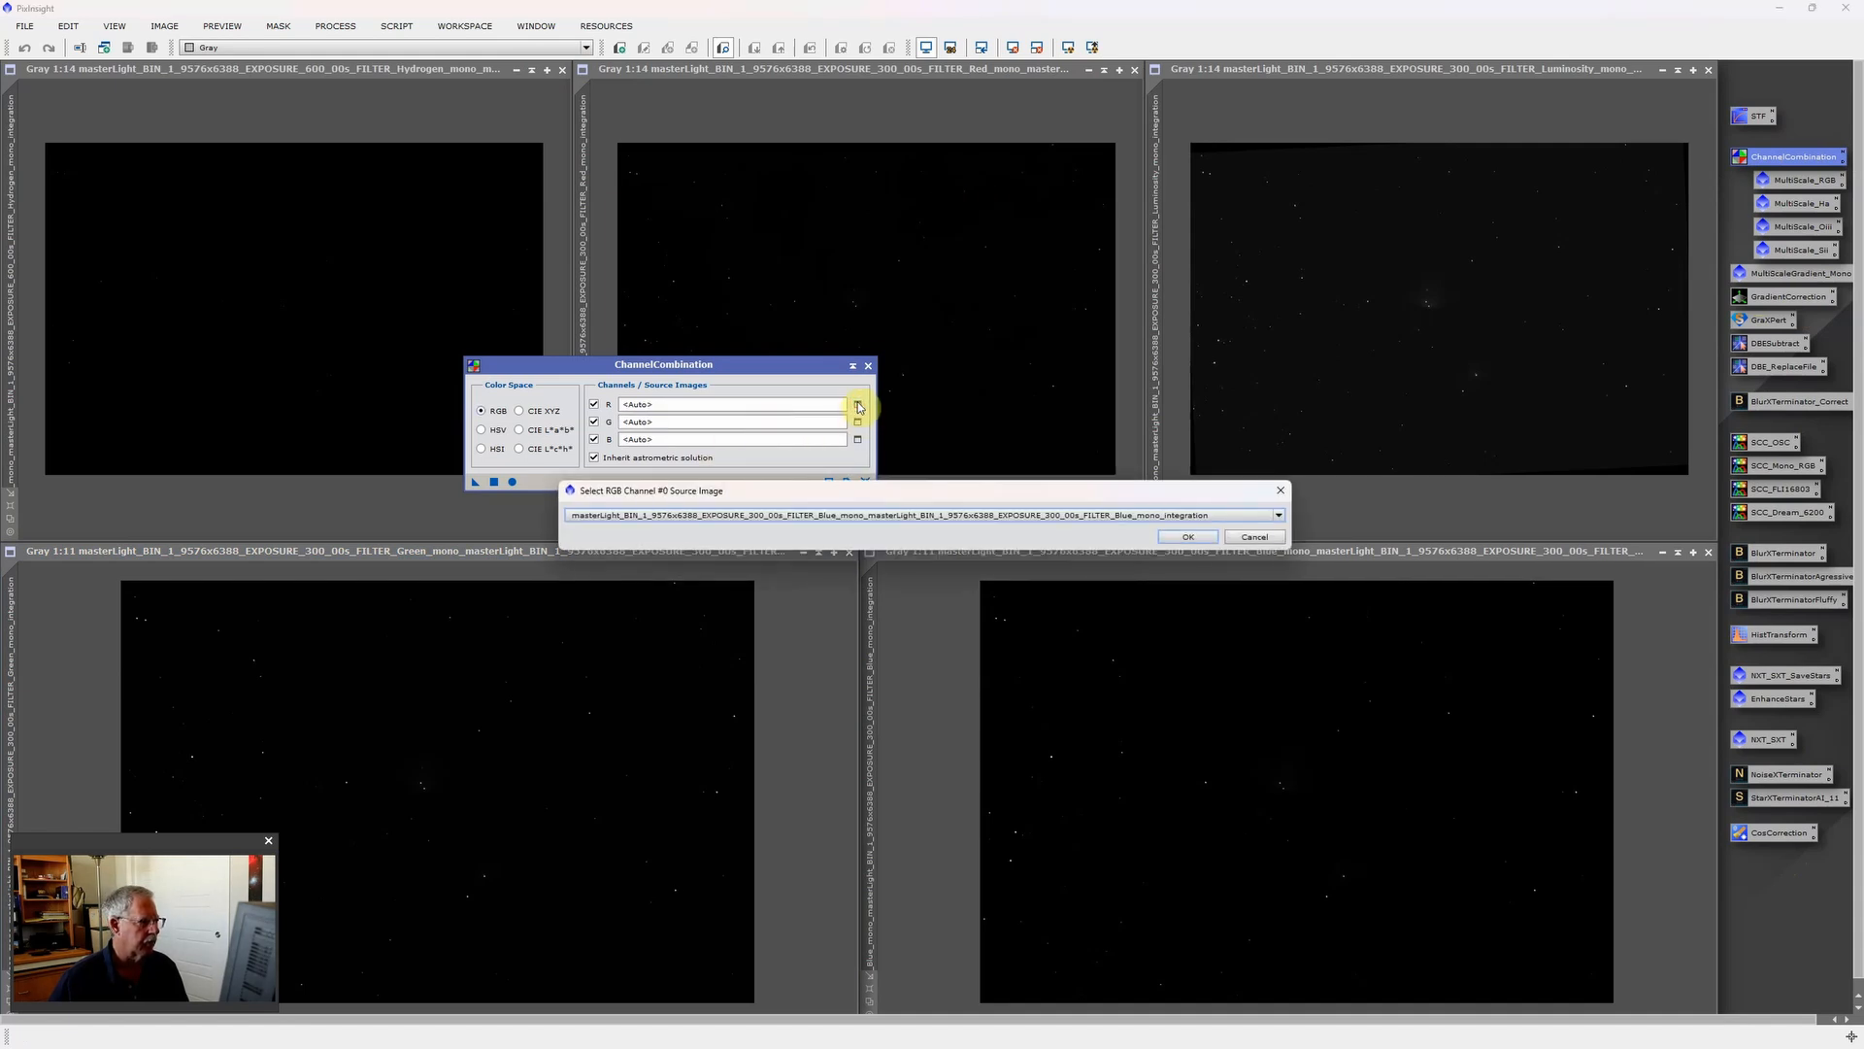
{"action": "left_click", "coordinate": [1280, 514]}
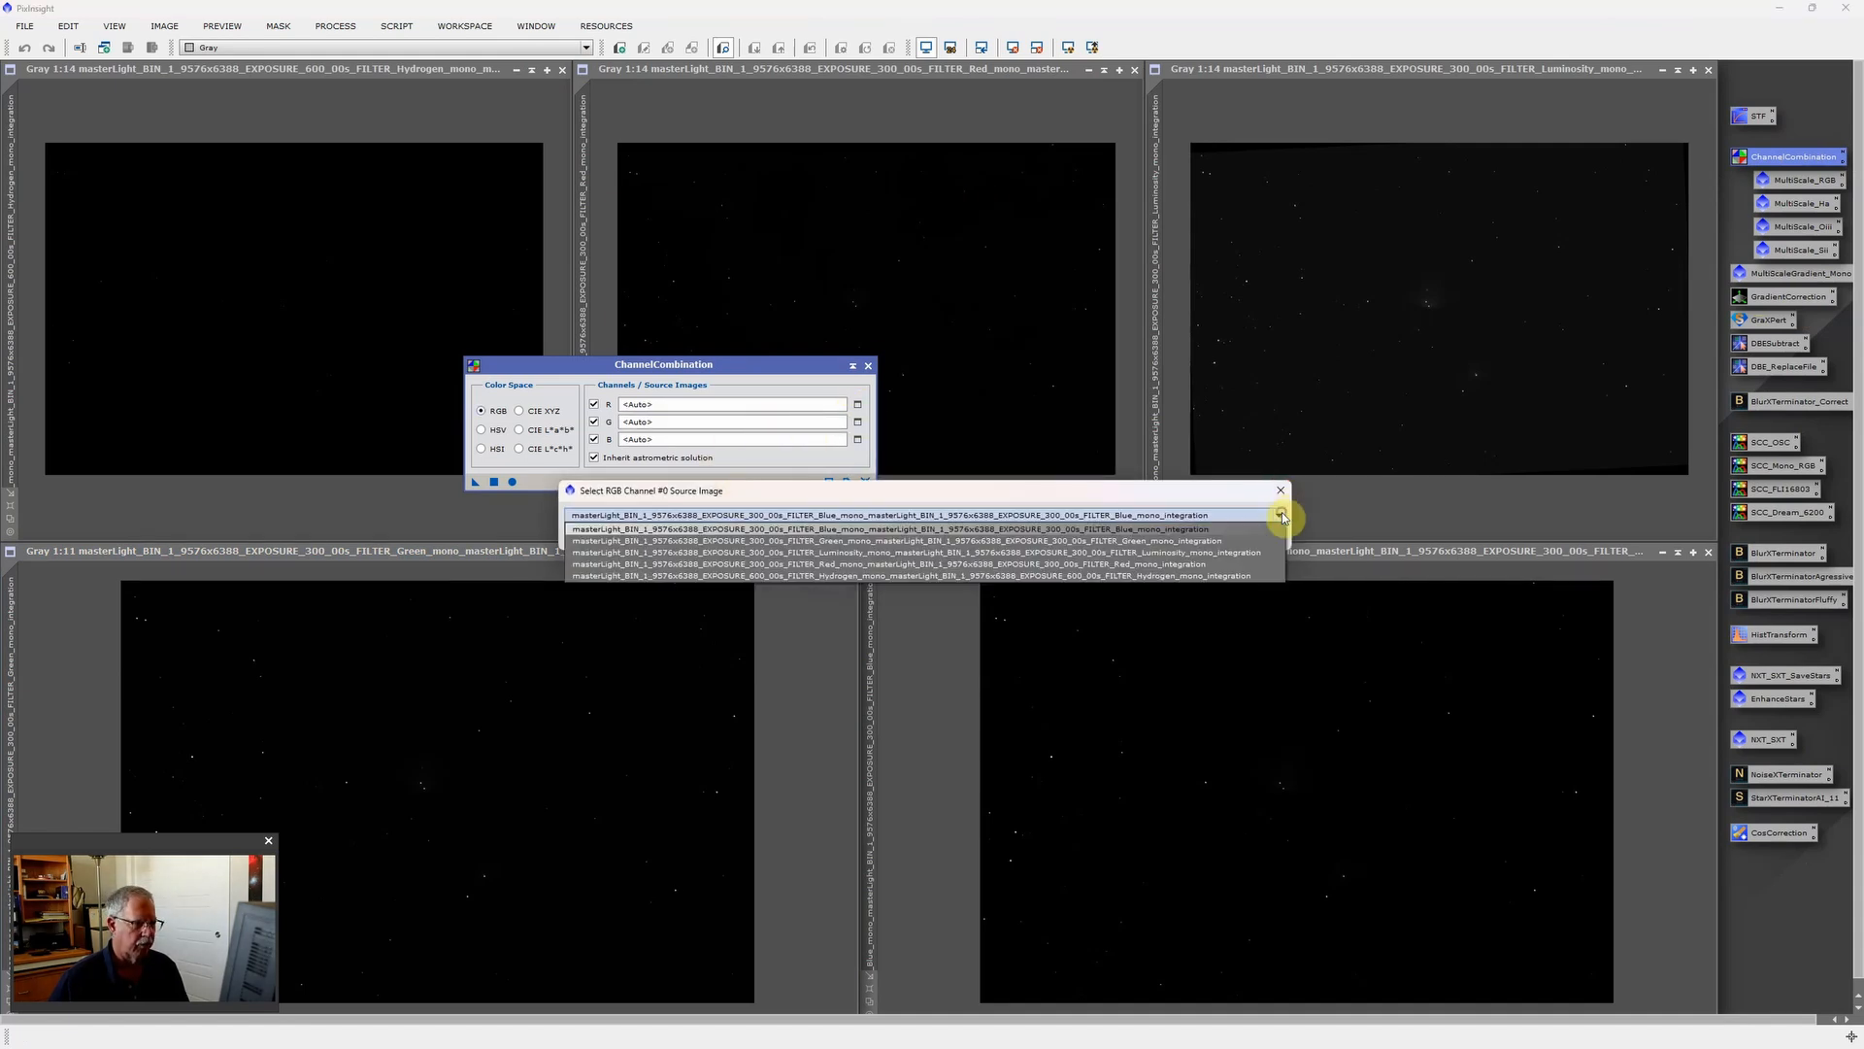
{"action": "left_click", "coordinate": [895, 565]}
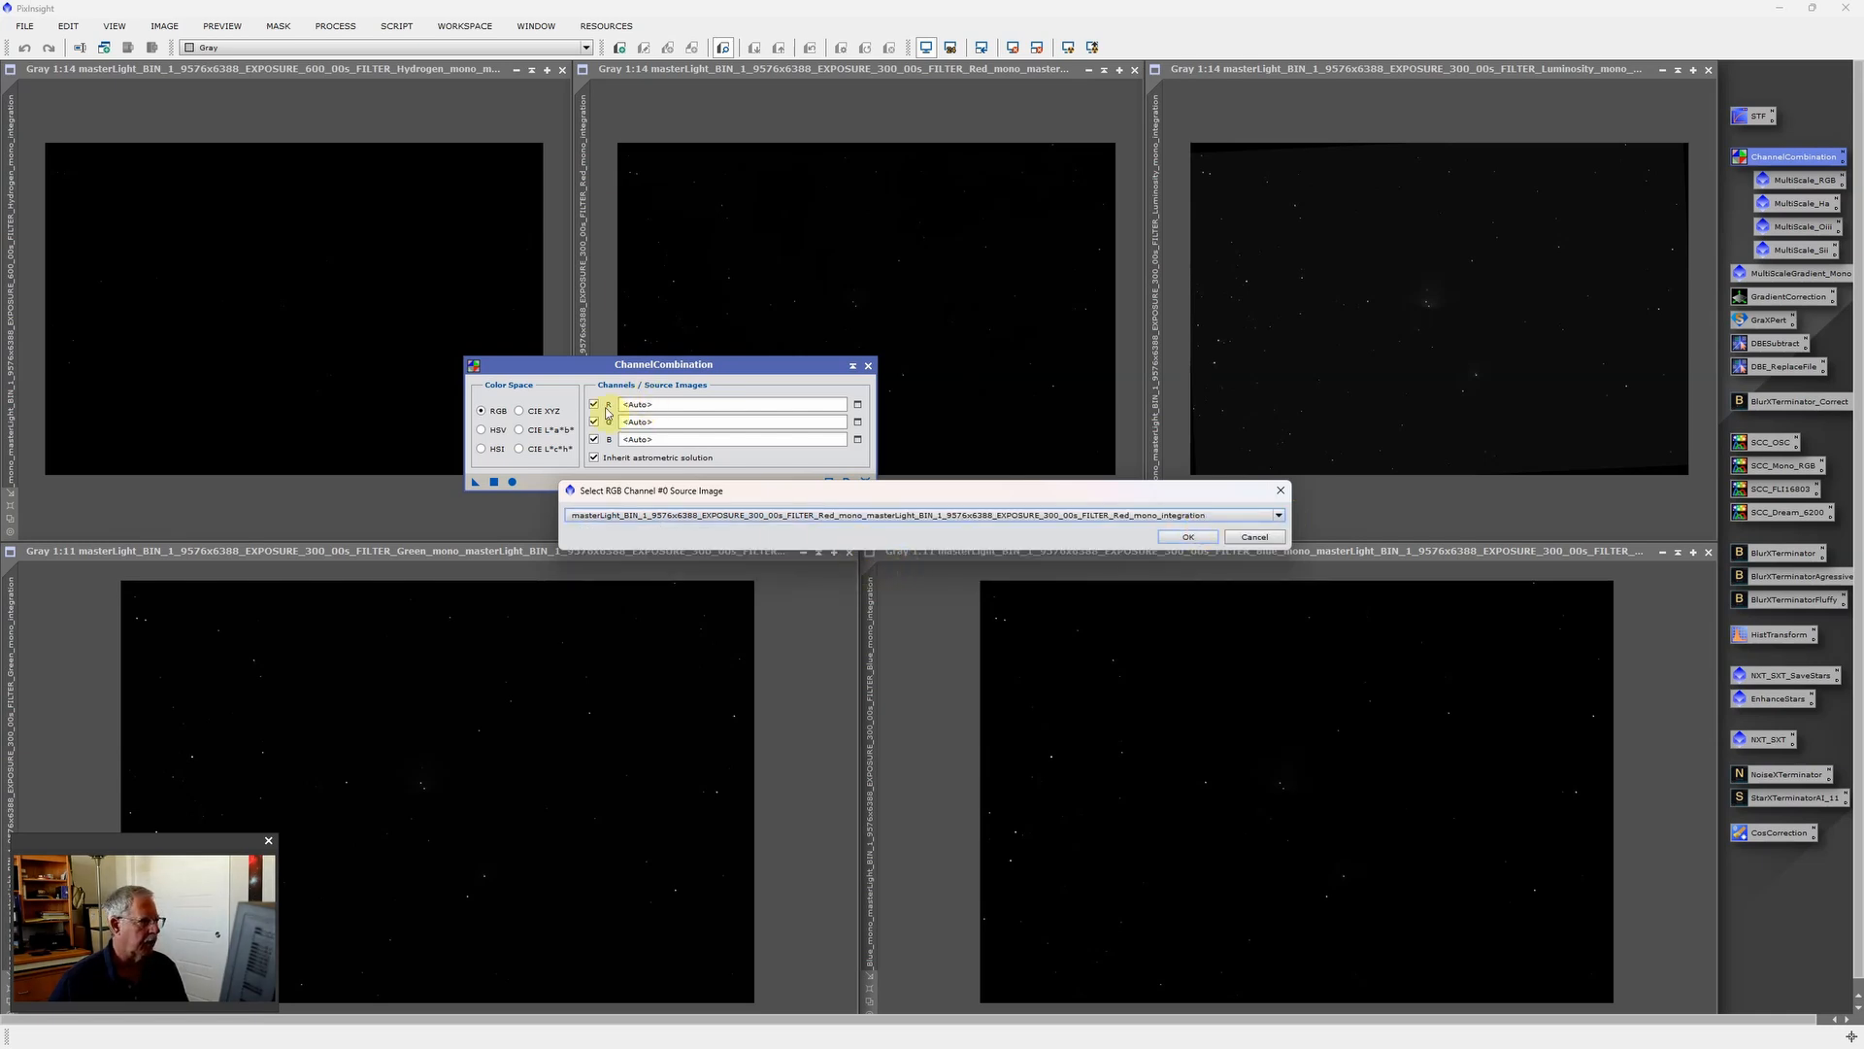
{"action": "left_click", "coordinate": [1197, 534]}
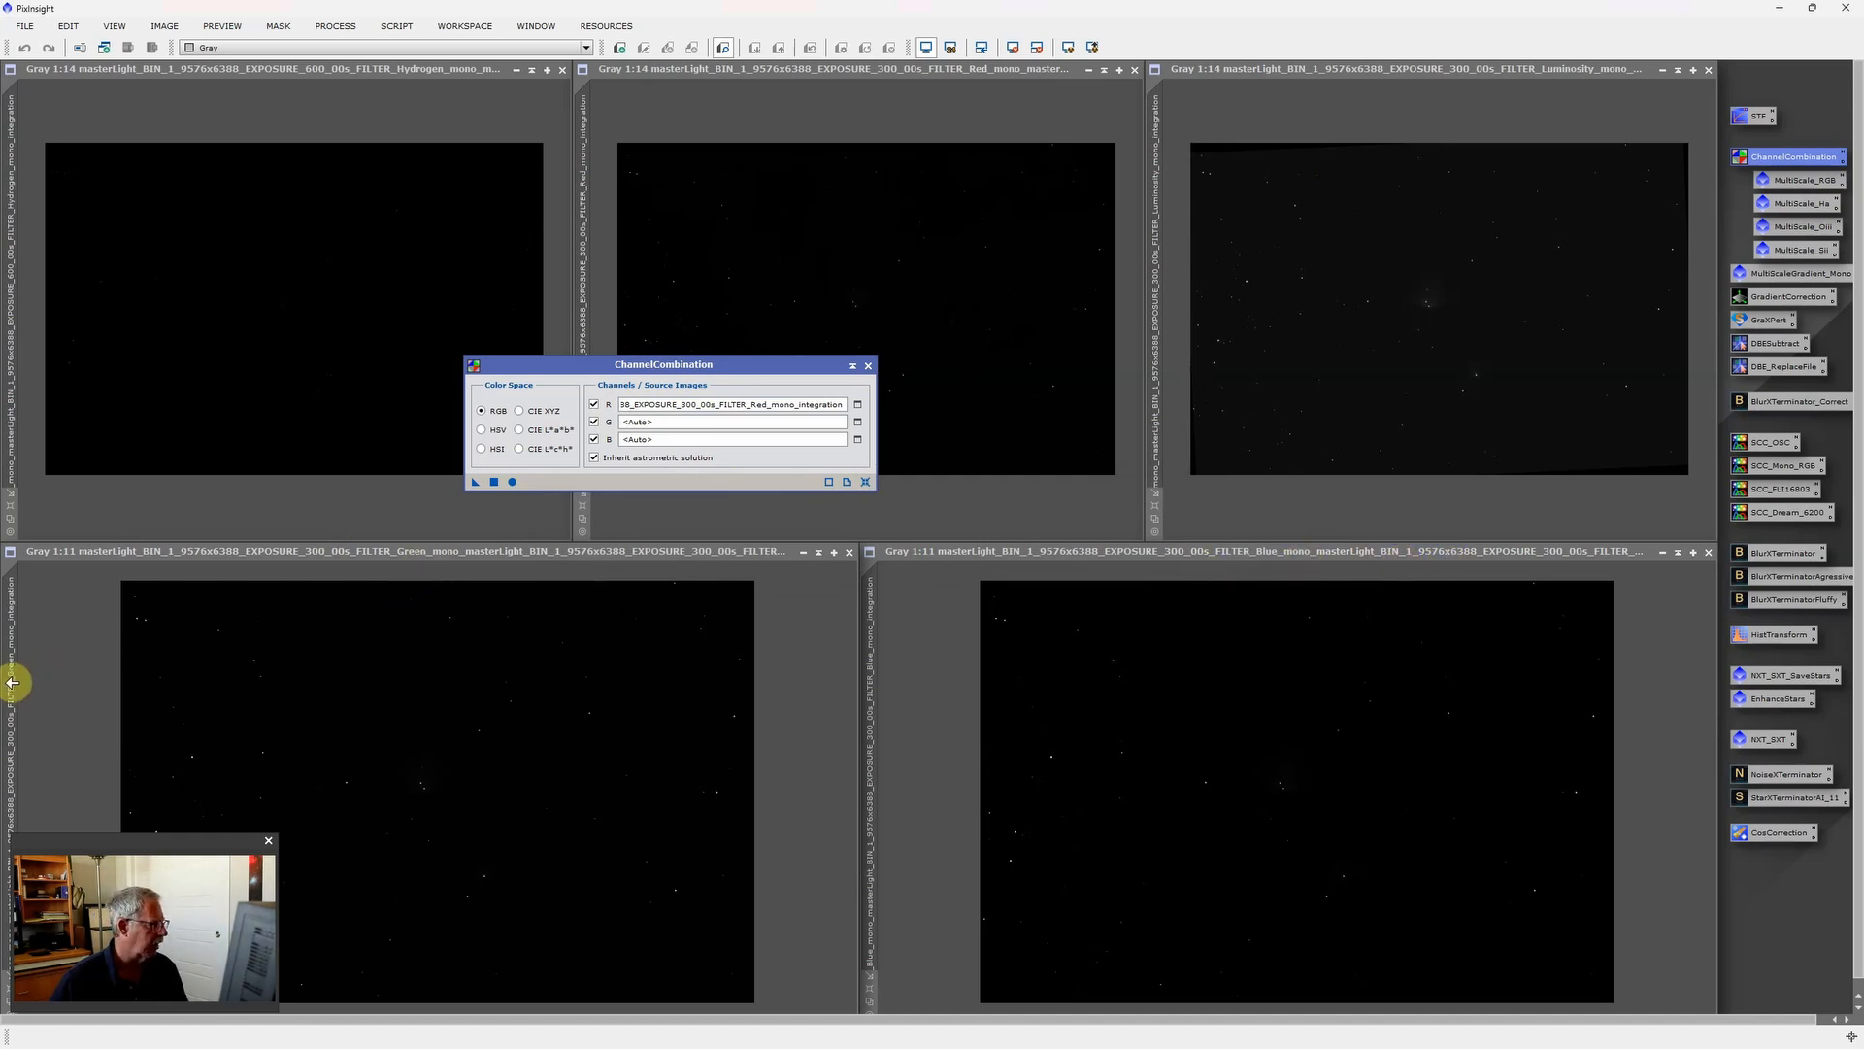
Assign the Green and Blue masters to the G and B channels and combine them into a new RGB image.
{"action": "left_click_drag", "start_coordinate": [14, 682], "coordinate": [678, 422]}
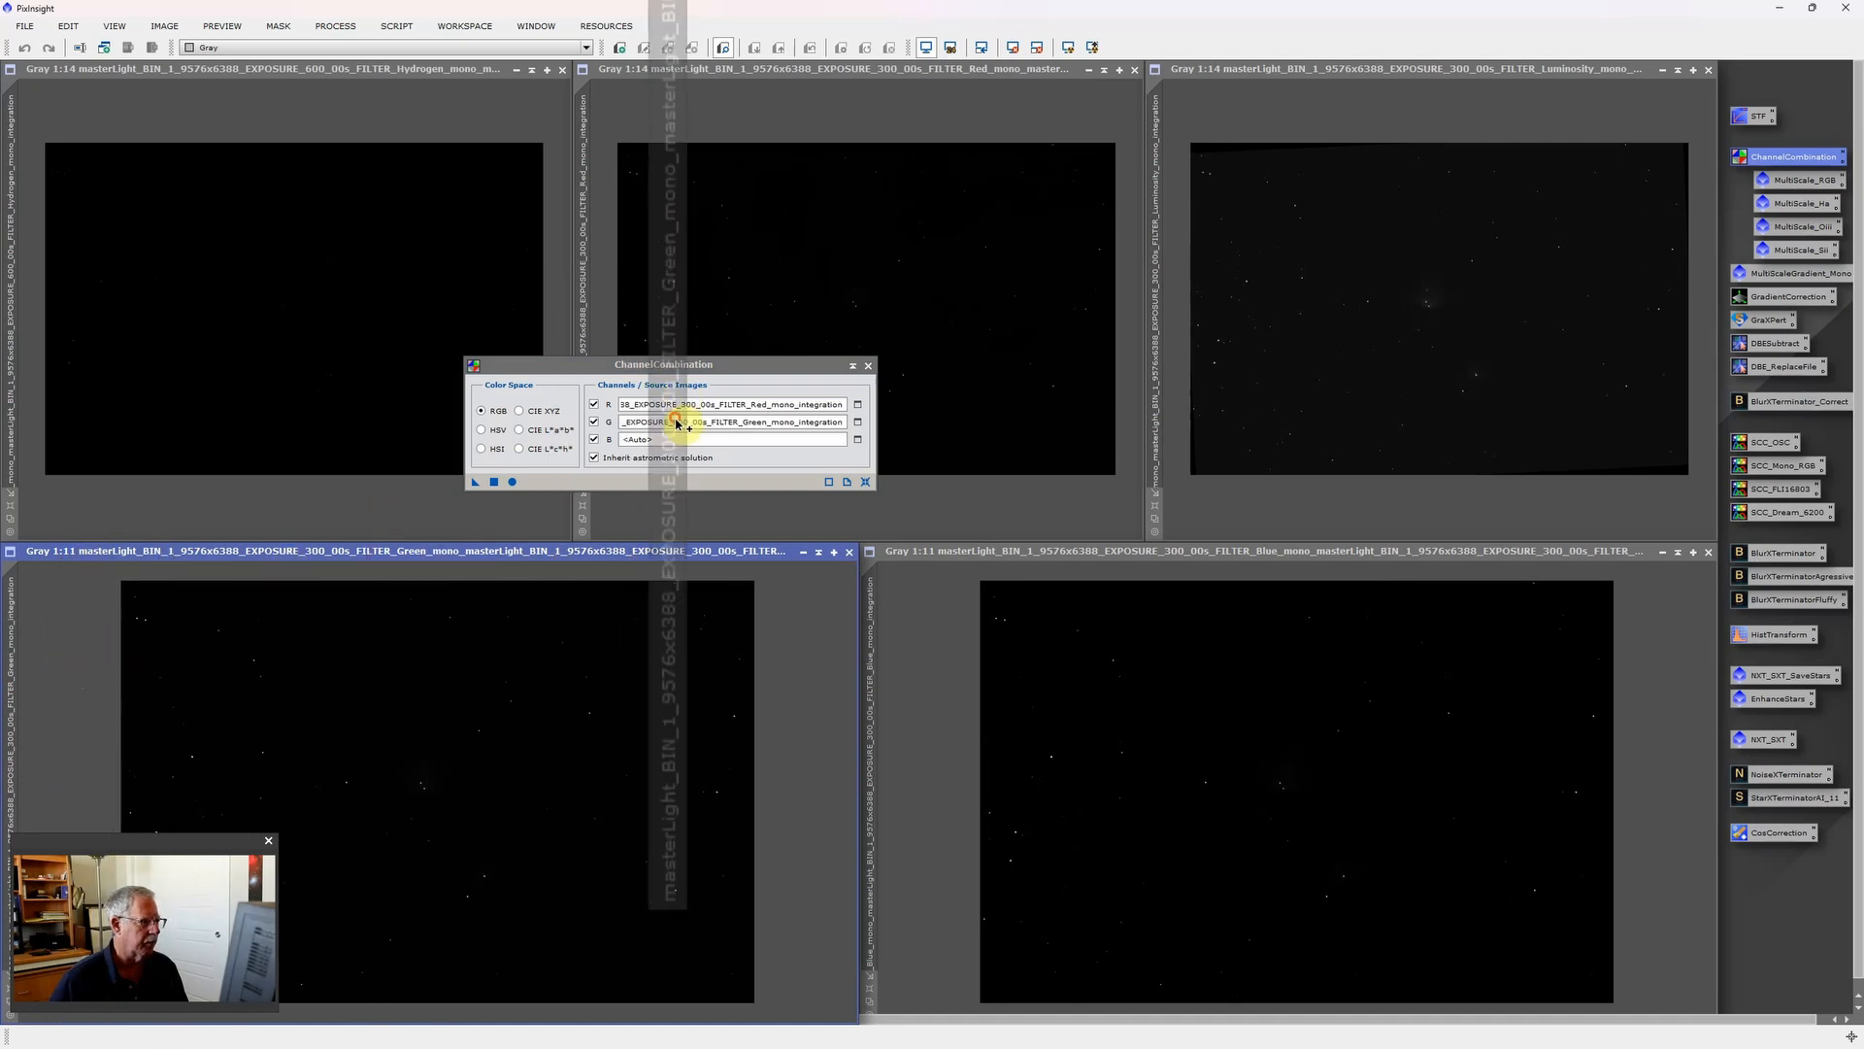
{"action": "left_click_drag", "start_coordinate": [873, 741], "coordinate": [762, 439]}
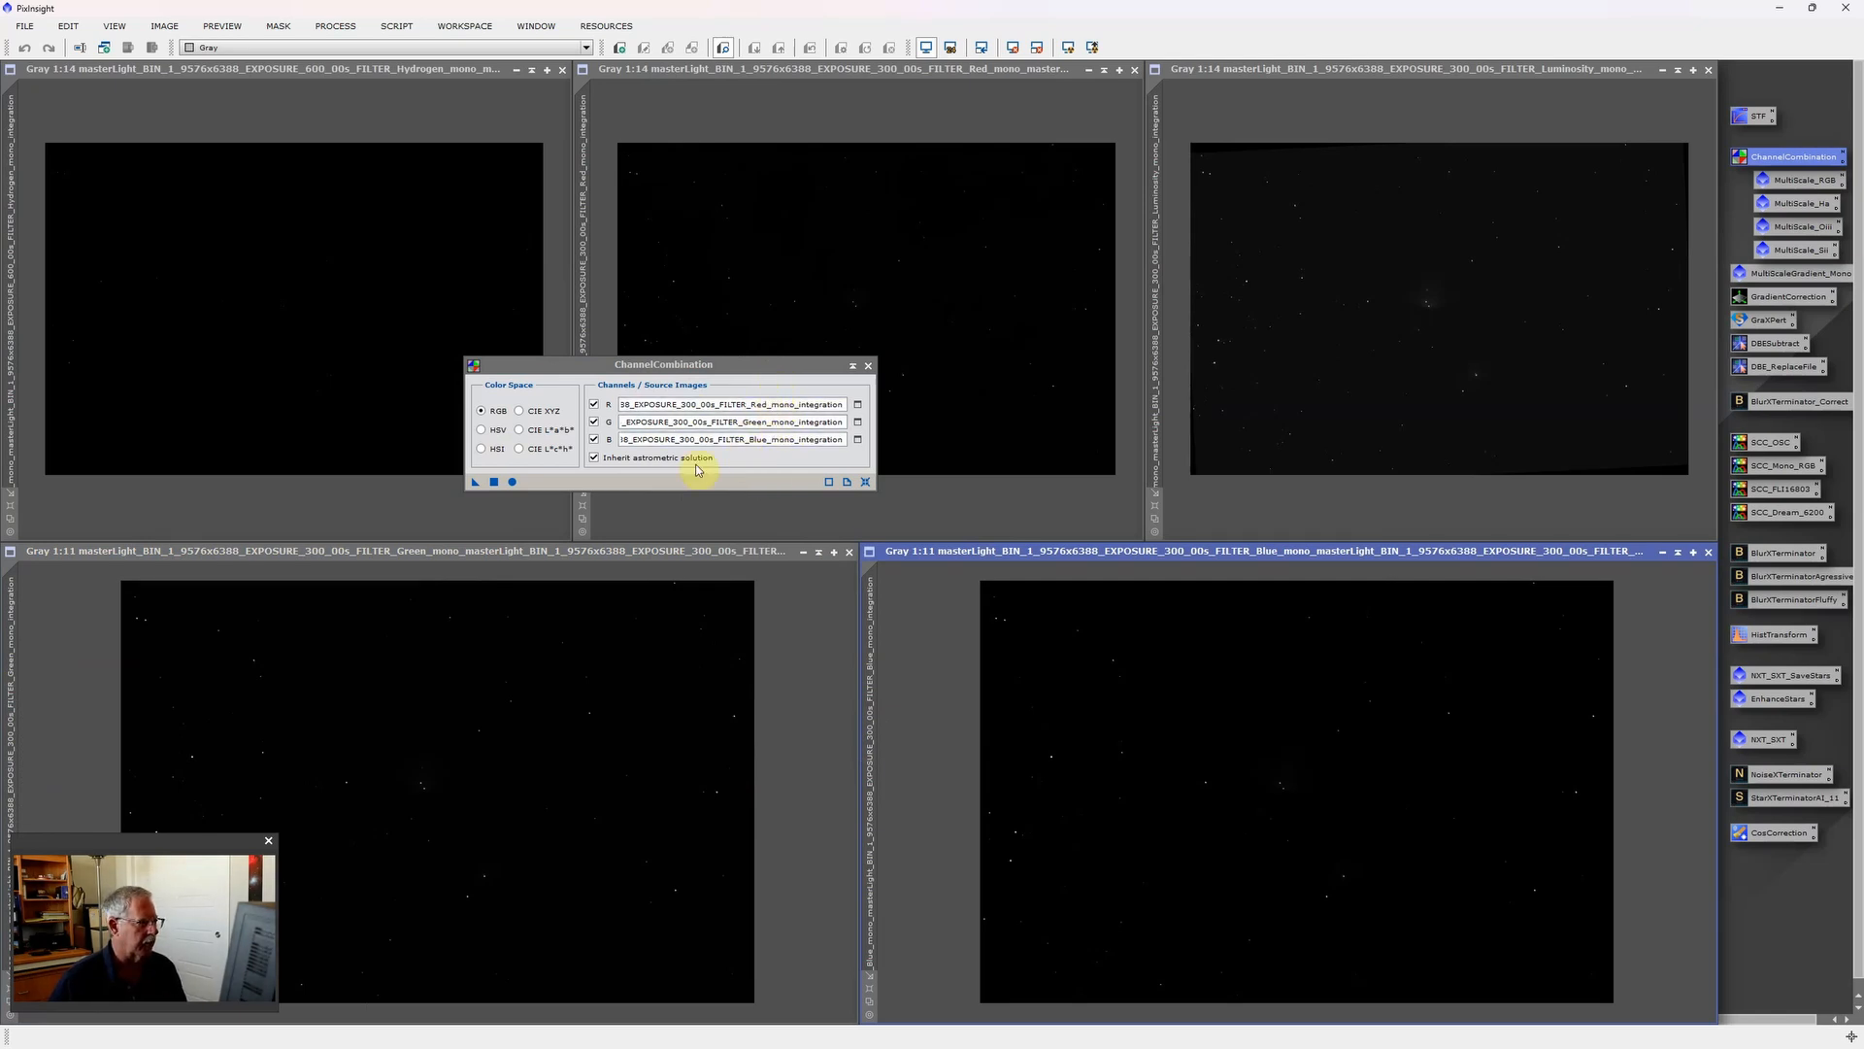
{"action": "left_click", "coordinate": [513, 483]}
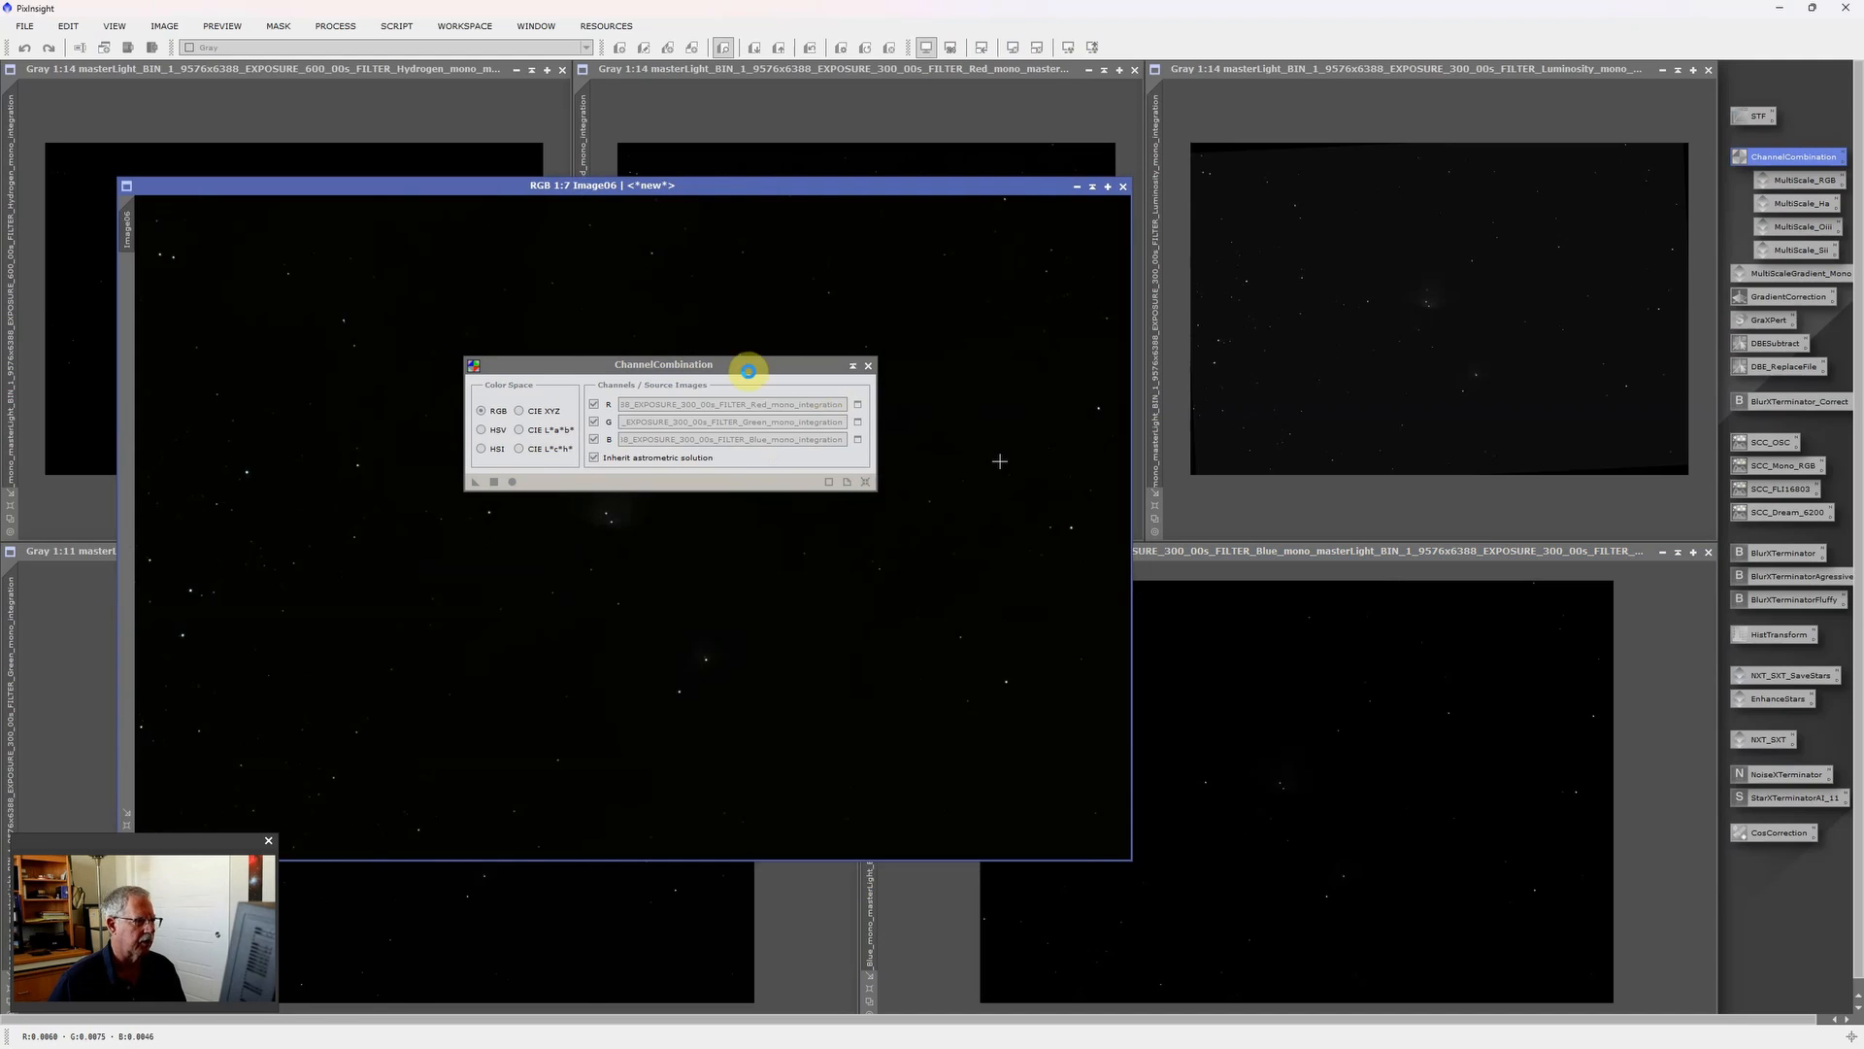
{"action": "left_click", "coordinate": [870, 367]}
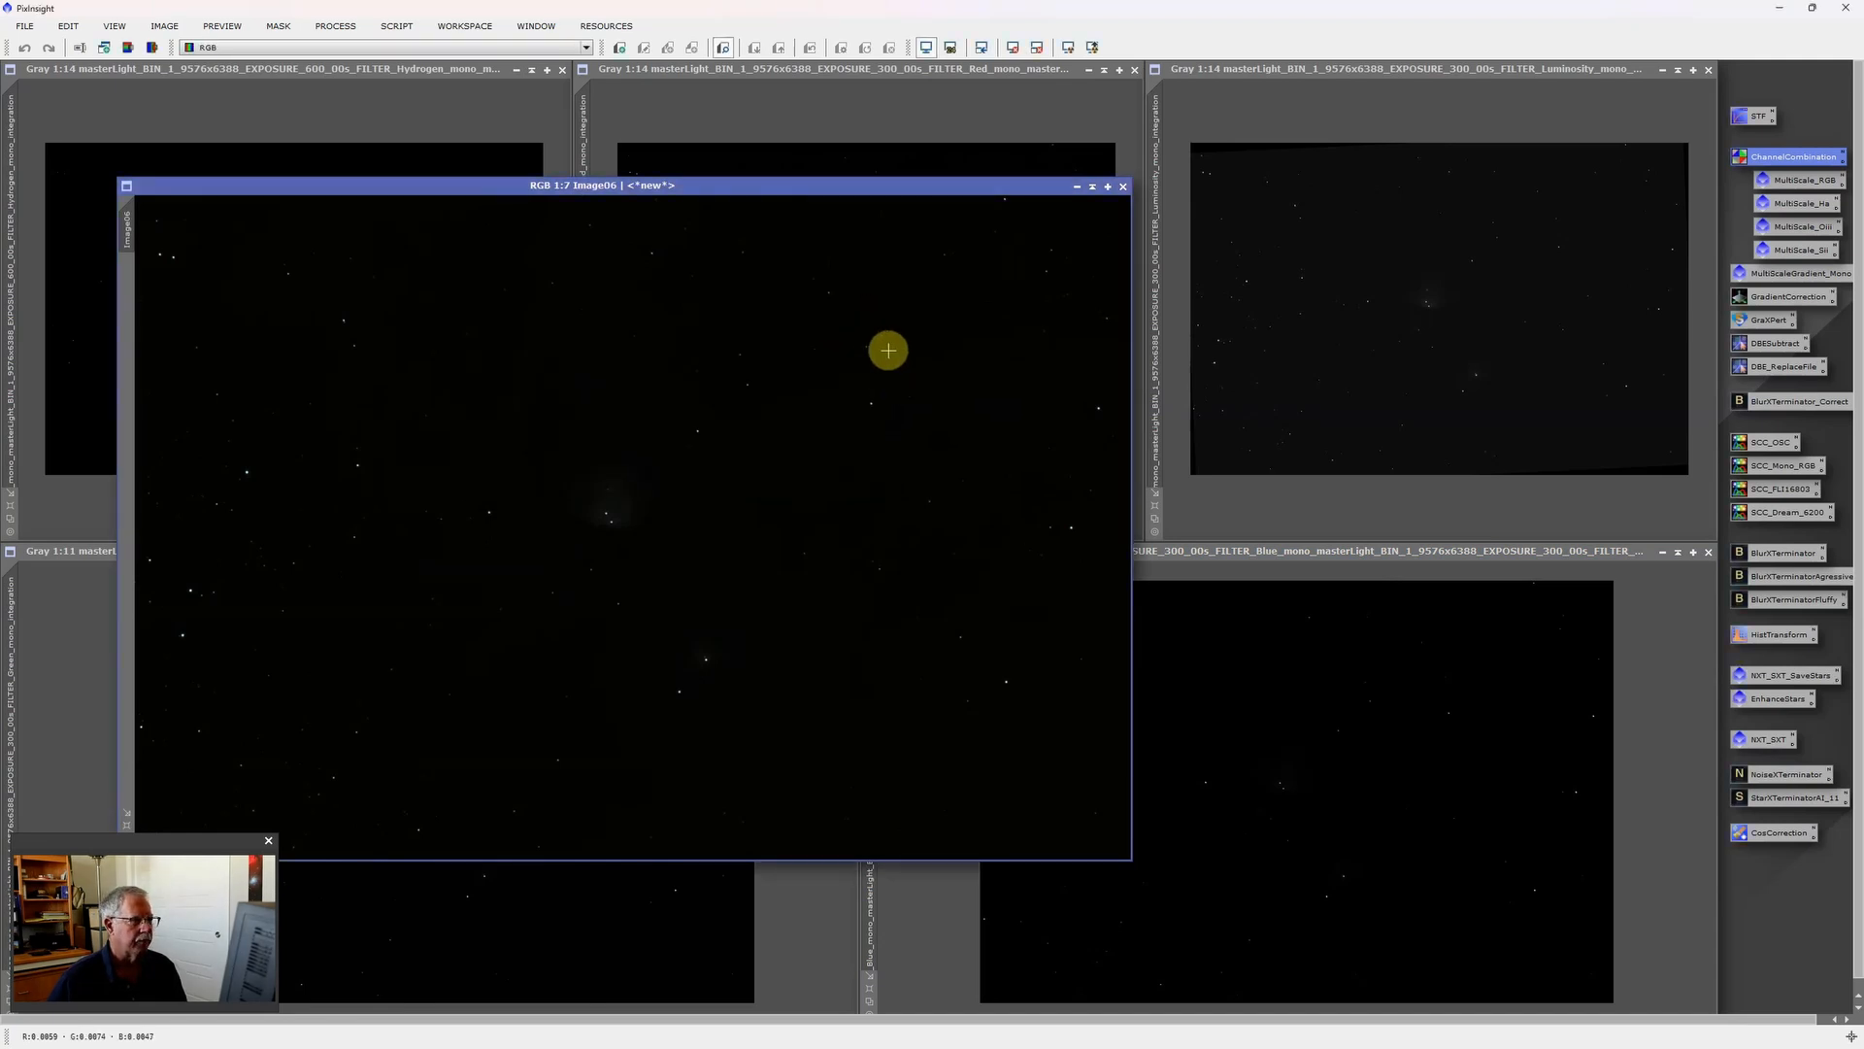
Auto-stretch the display of the combined RGB image, and close the Green and Blue master images.
{"action": "left_click", "coordinate": [1068, 47]}
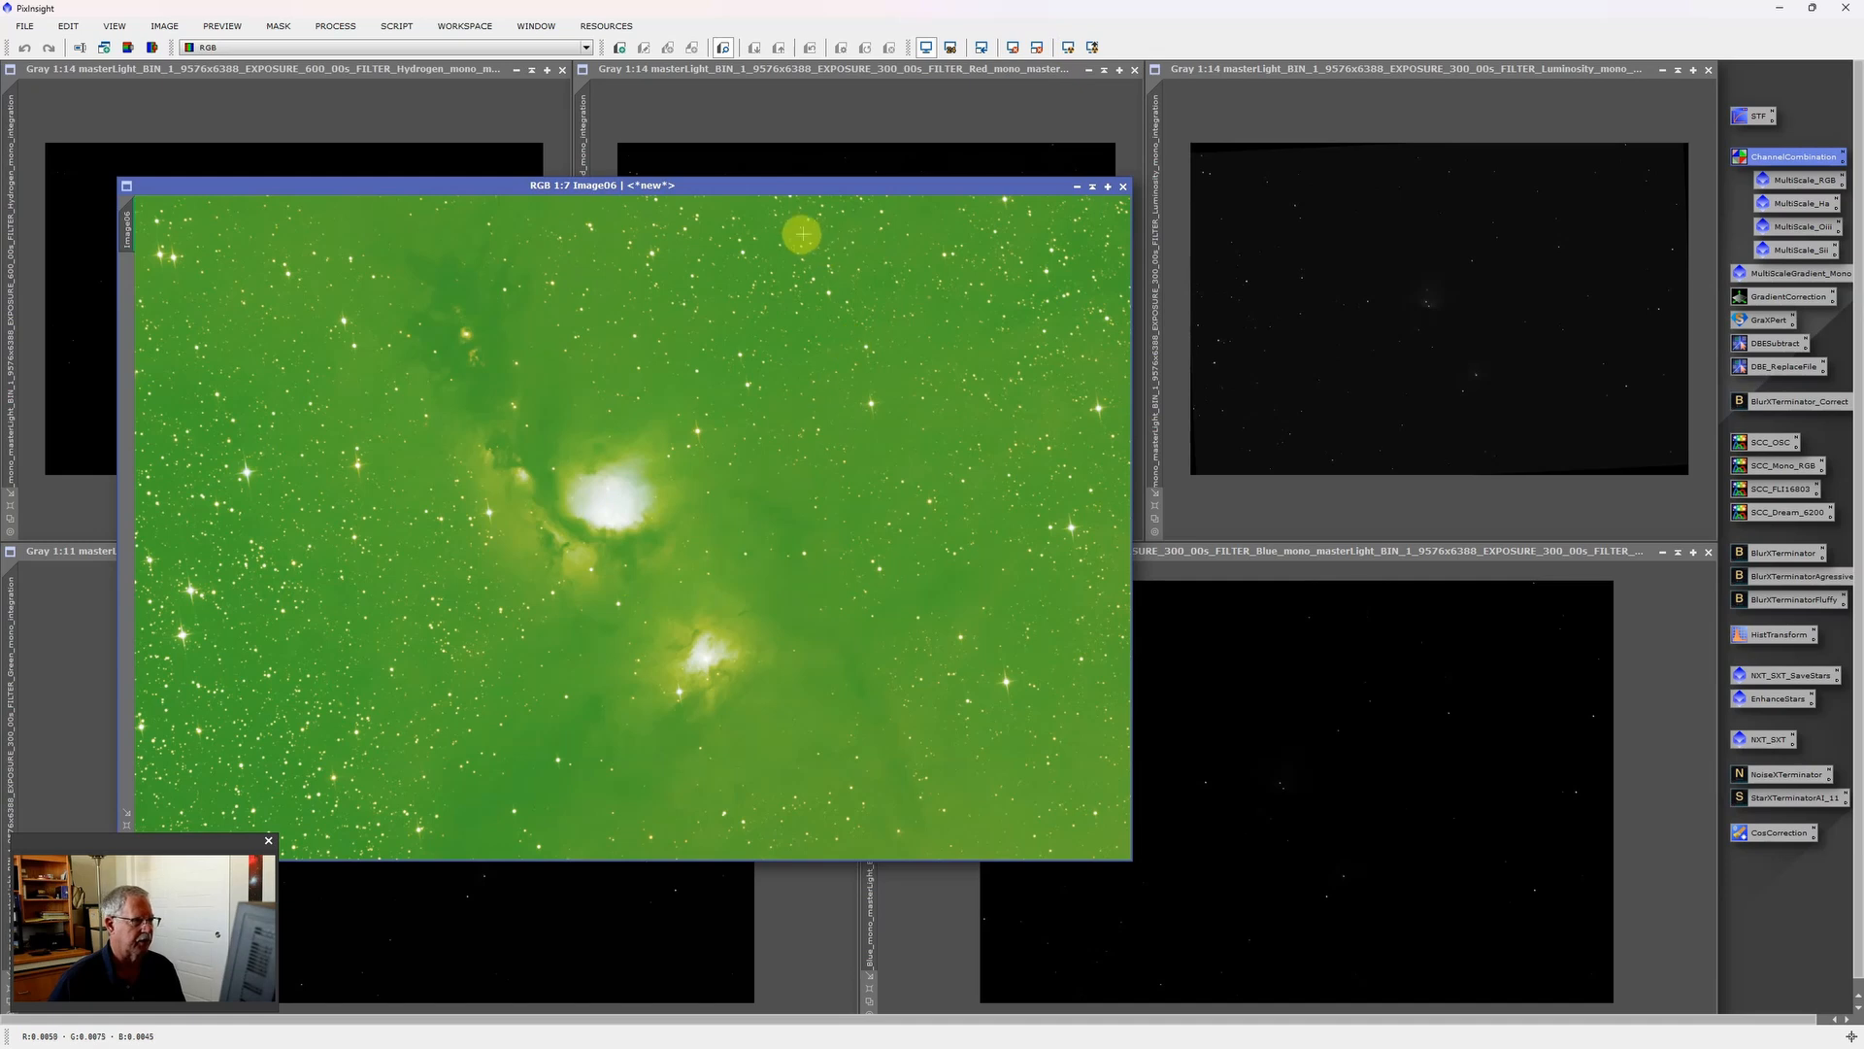
{"action": "left_click_drag", "start_coordinate": [806, 192], "coordinate": [949, 653]}
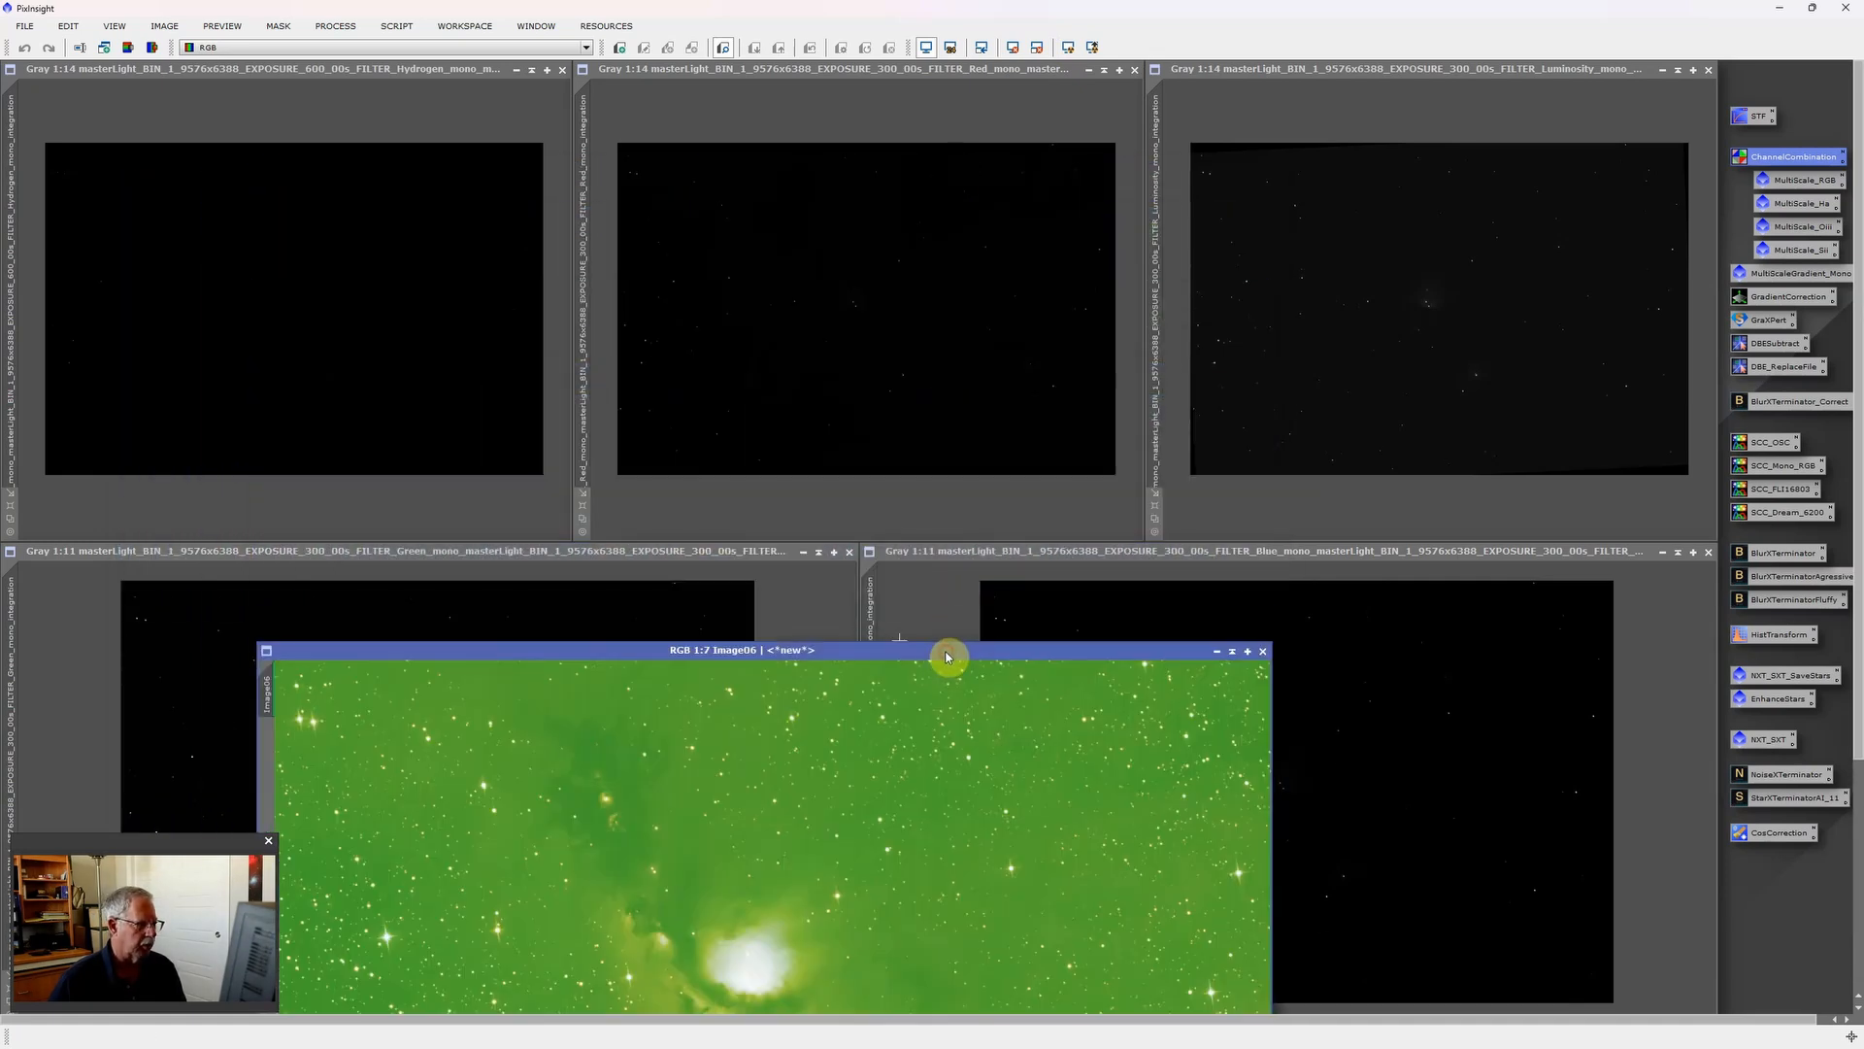
{"action": "left_click", "coordinate": [850, 552]}
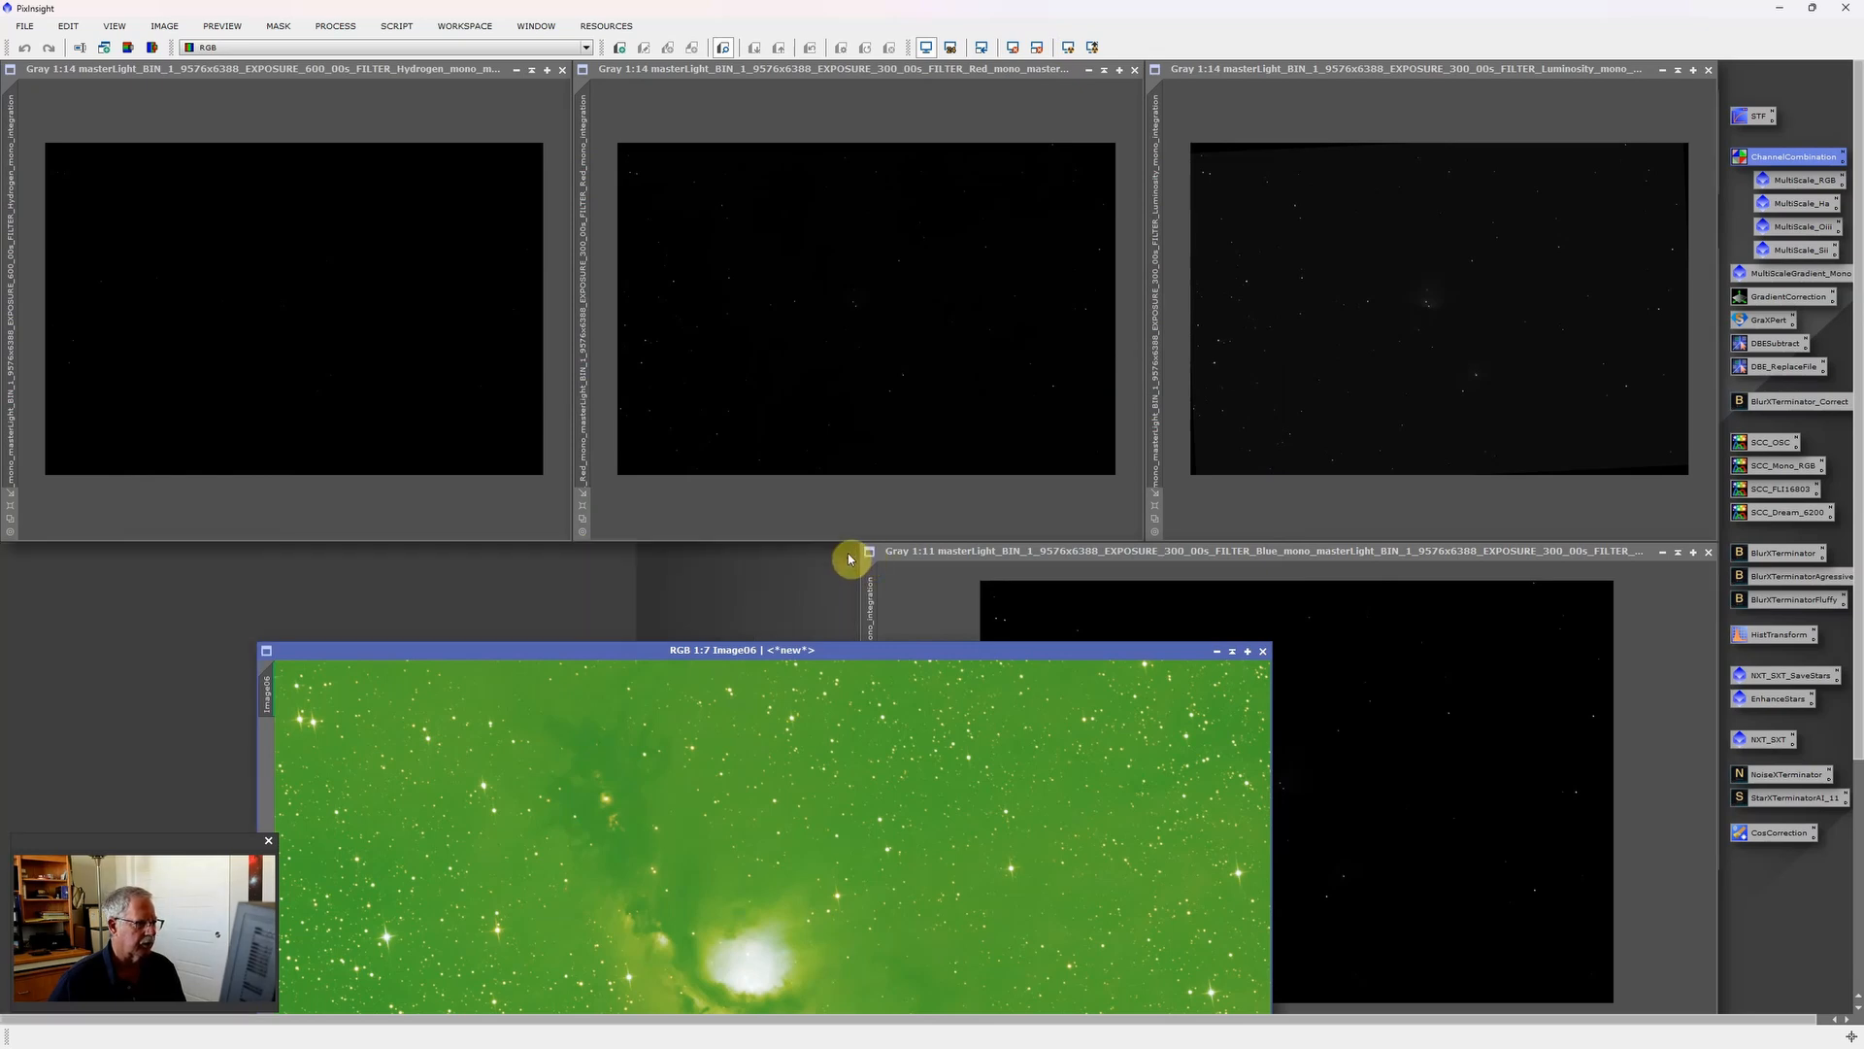
{"action": "left_click", "coordinate": [1709, 552]}
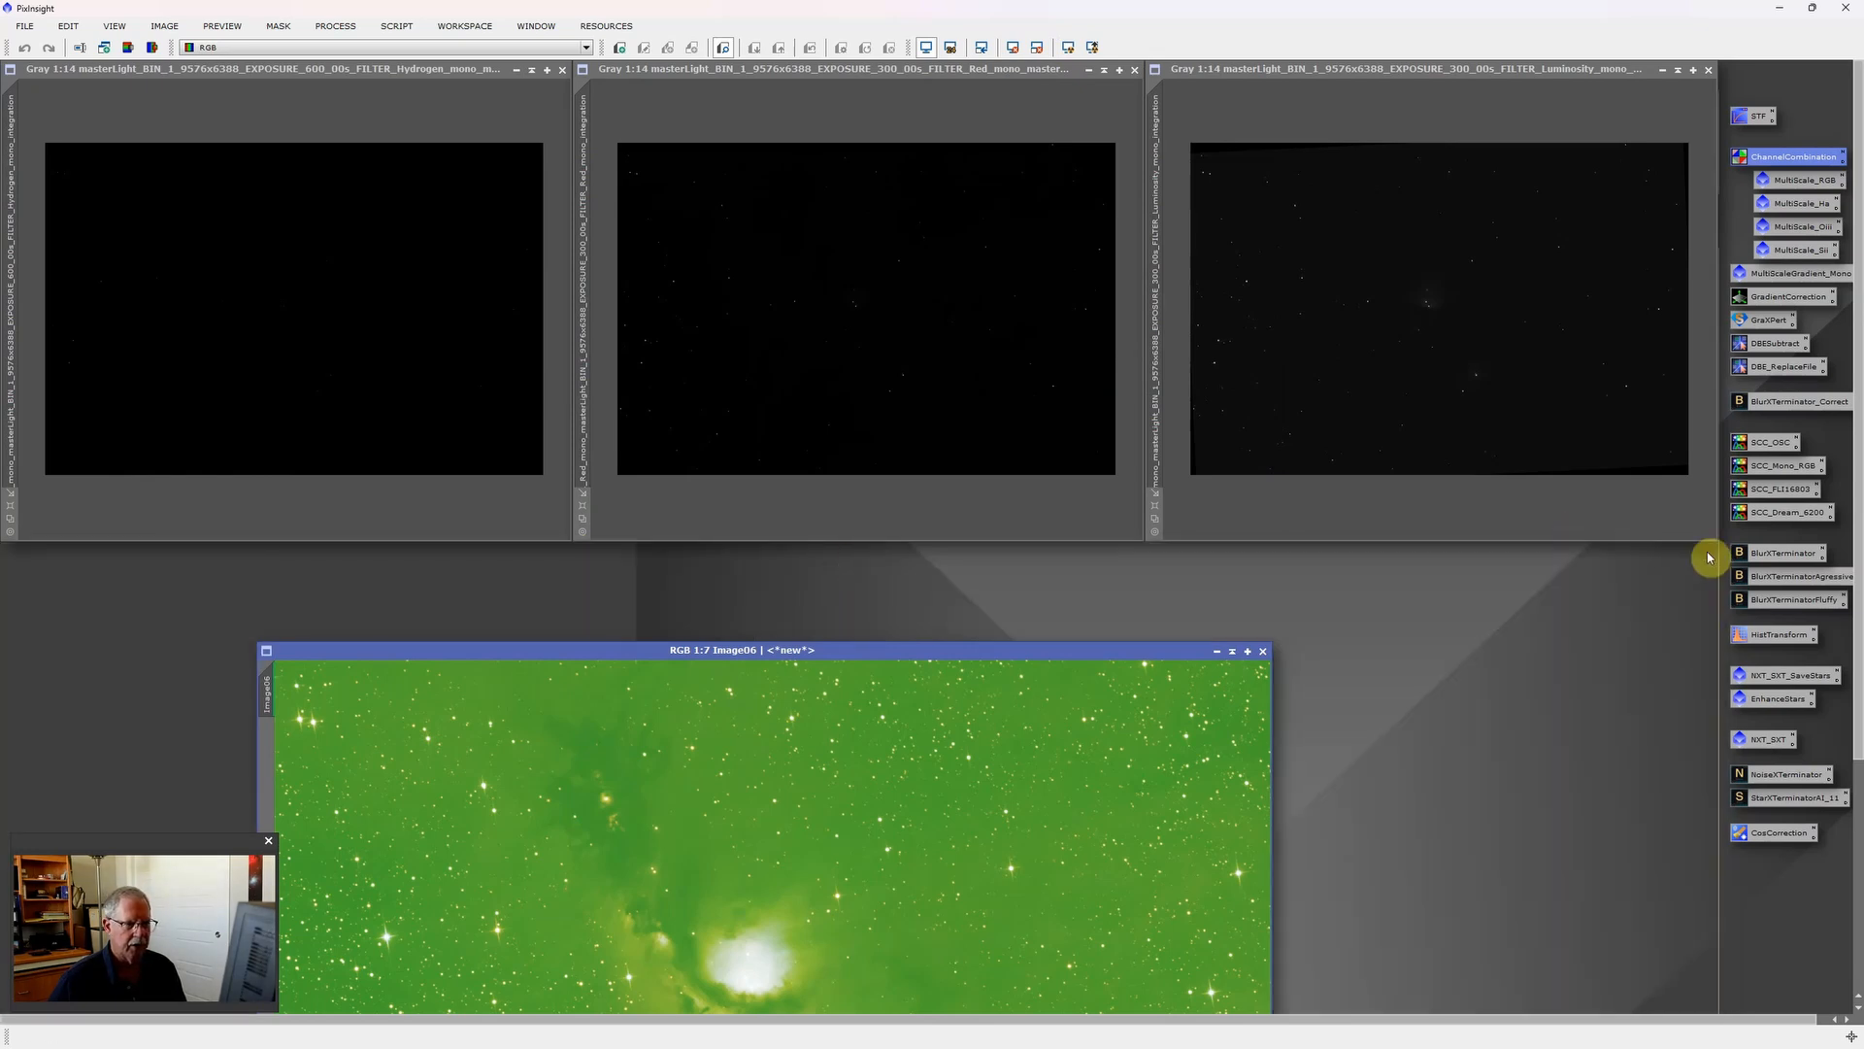
Centre the combined RGB image on the workspace and auto-stretch its display with unlinked channels in ScreenTransferFunction.
{"action": "left_click_drag", "start_coordinate": [1002, 657], "coordinate": [1070, 309]}
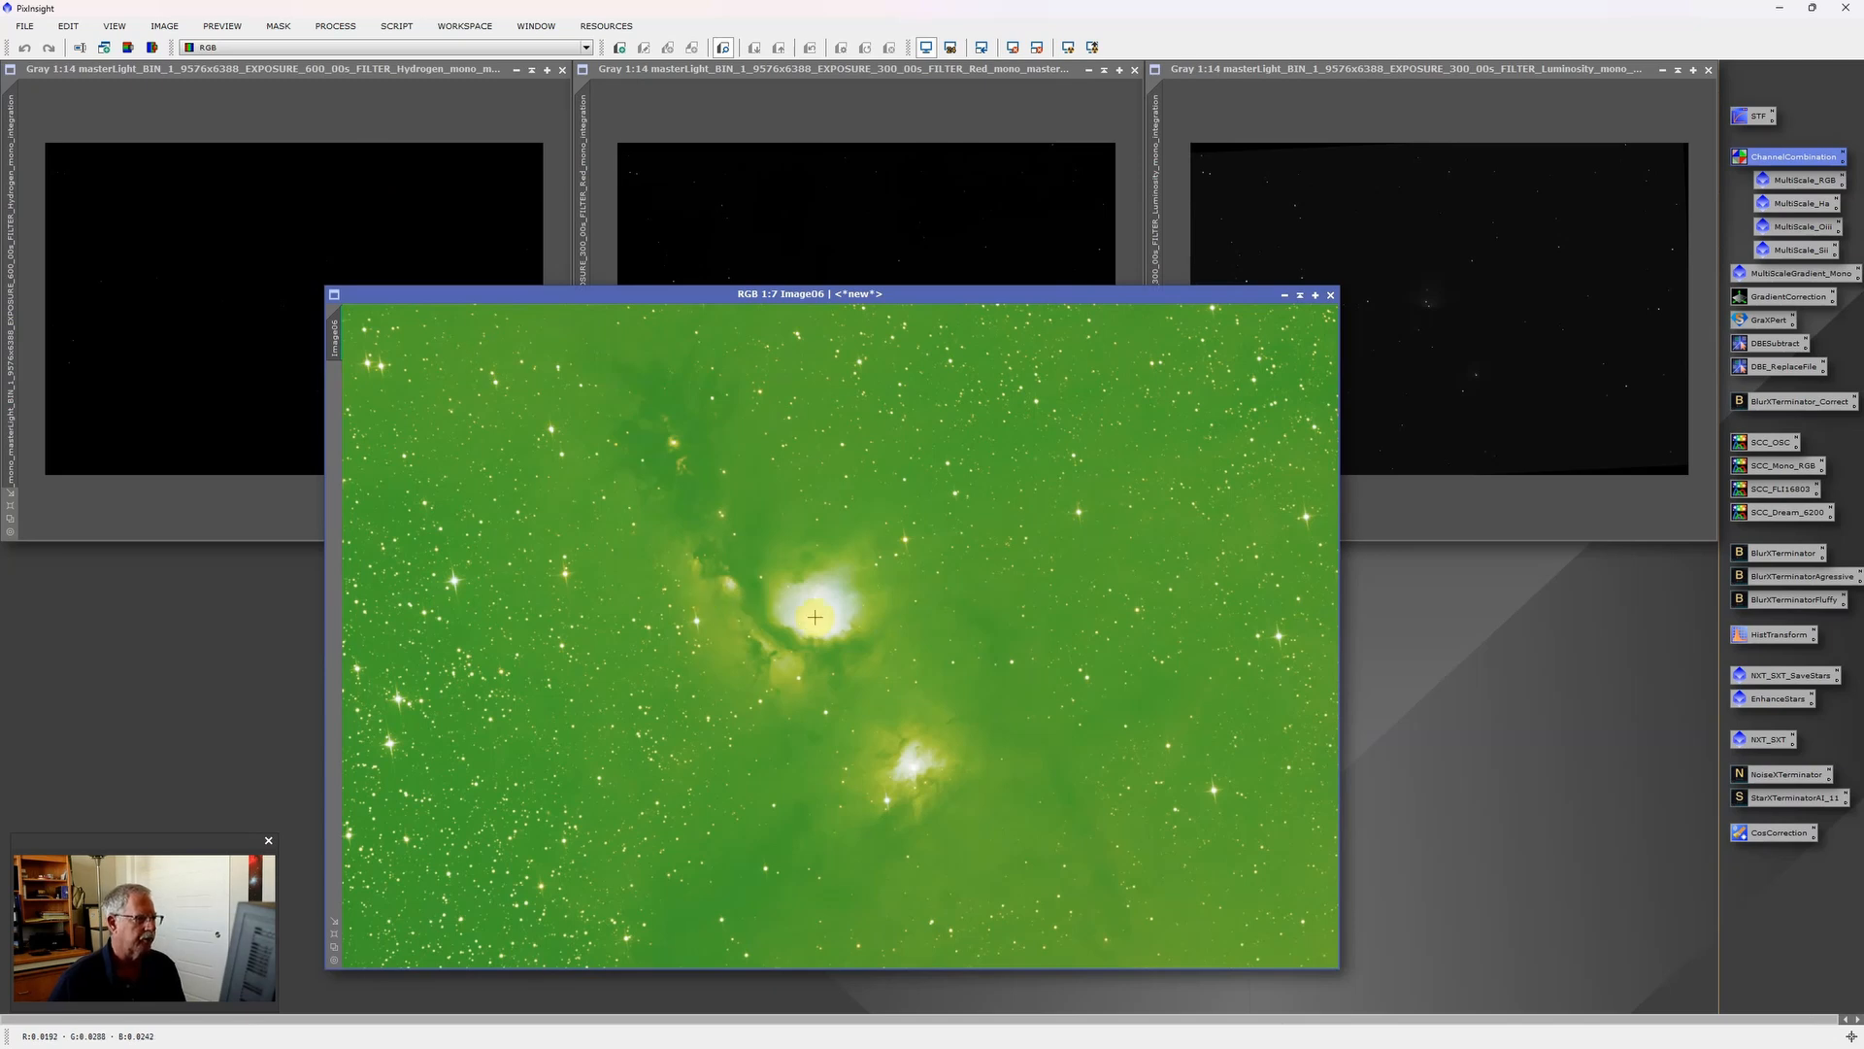
{"action": "scroll", "coordinate": [815, 618], "scroll_direction": "down", "scroll_amount": 2}
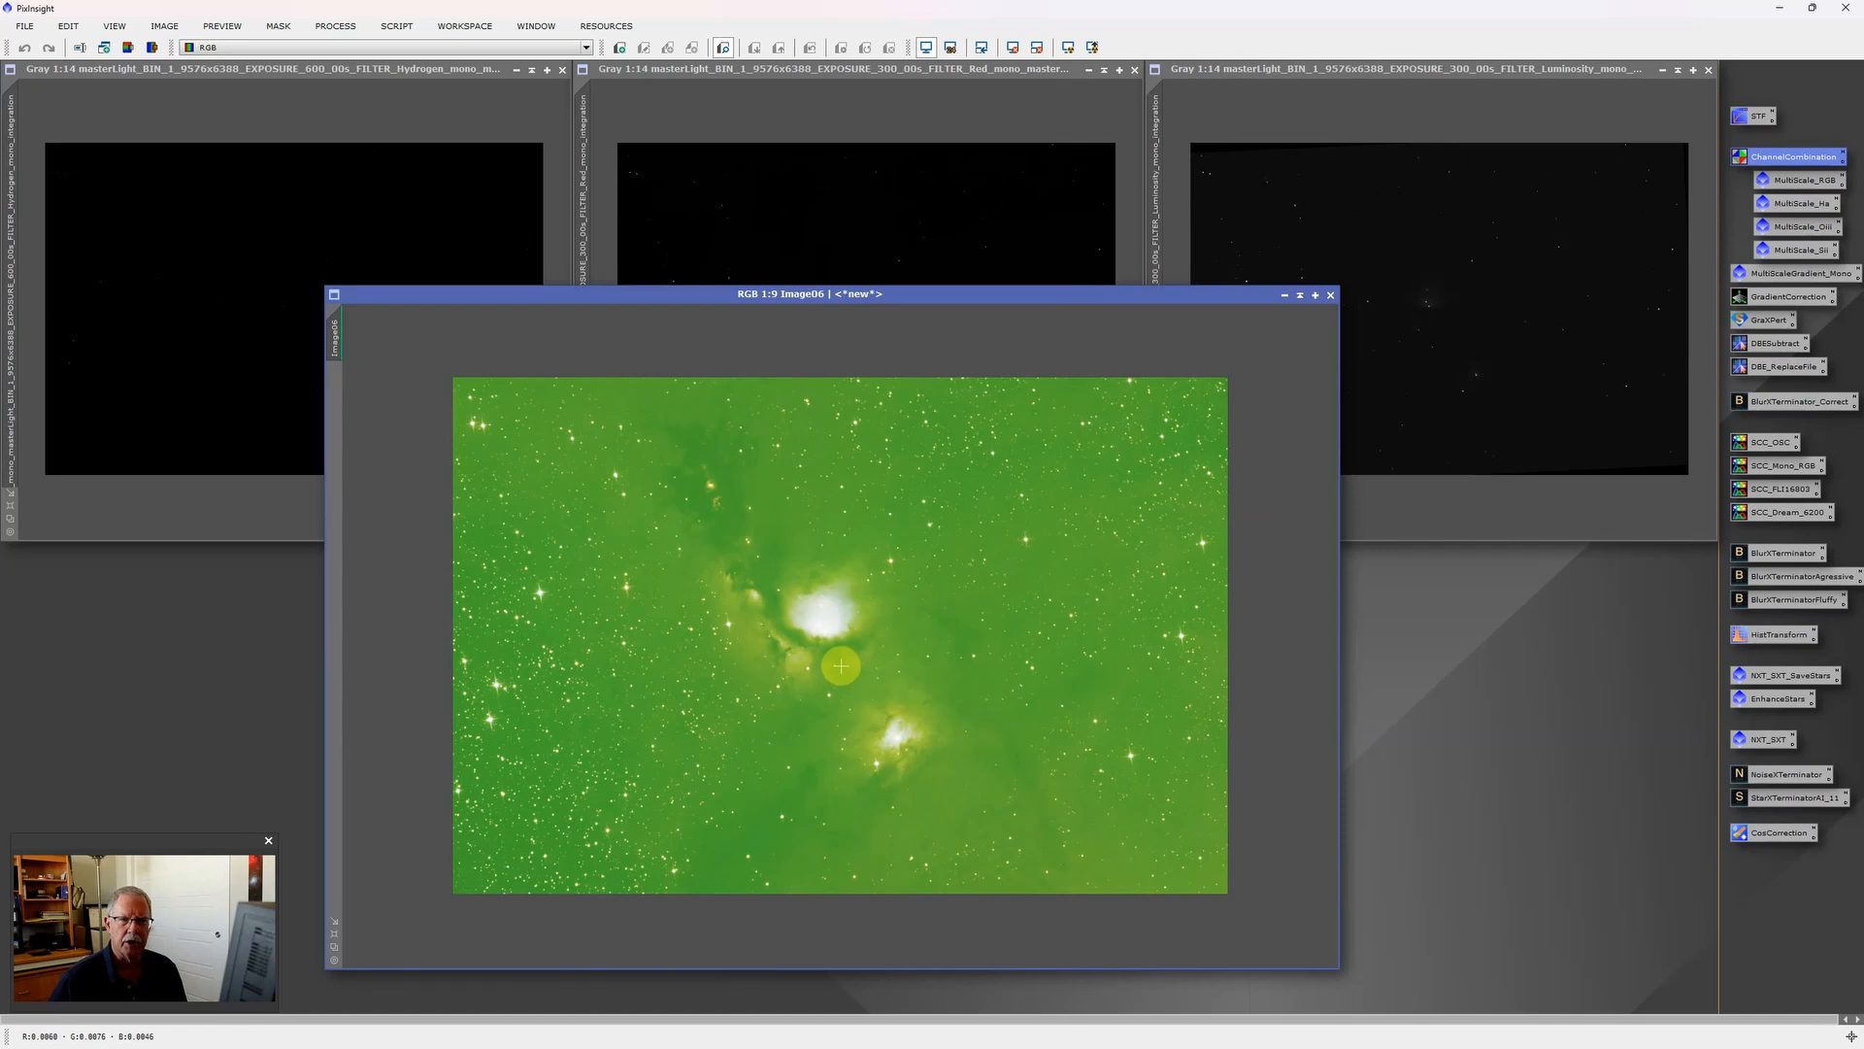
{"action": "double_click", "coordinate": [1765, 116]}
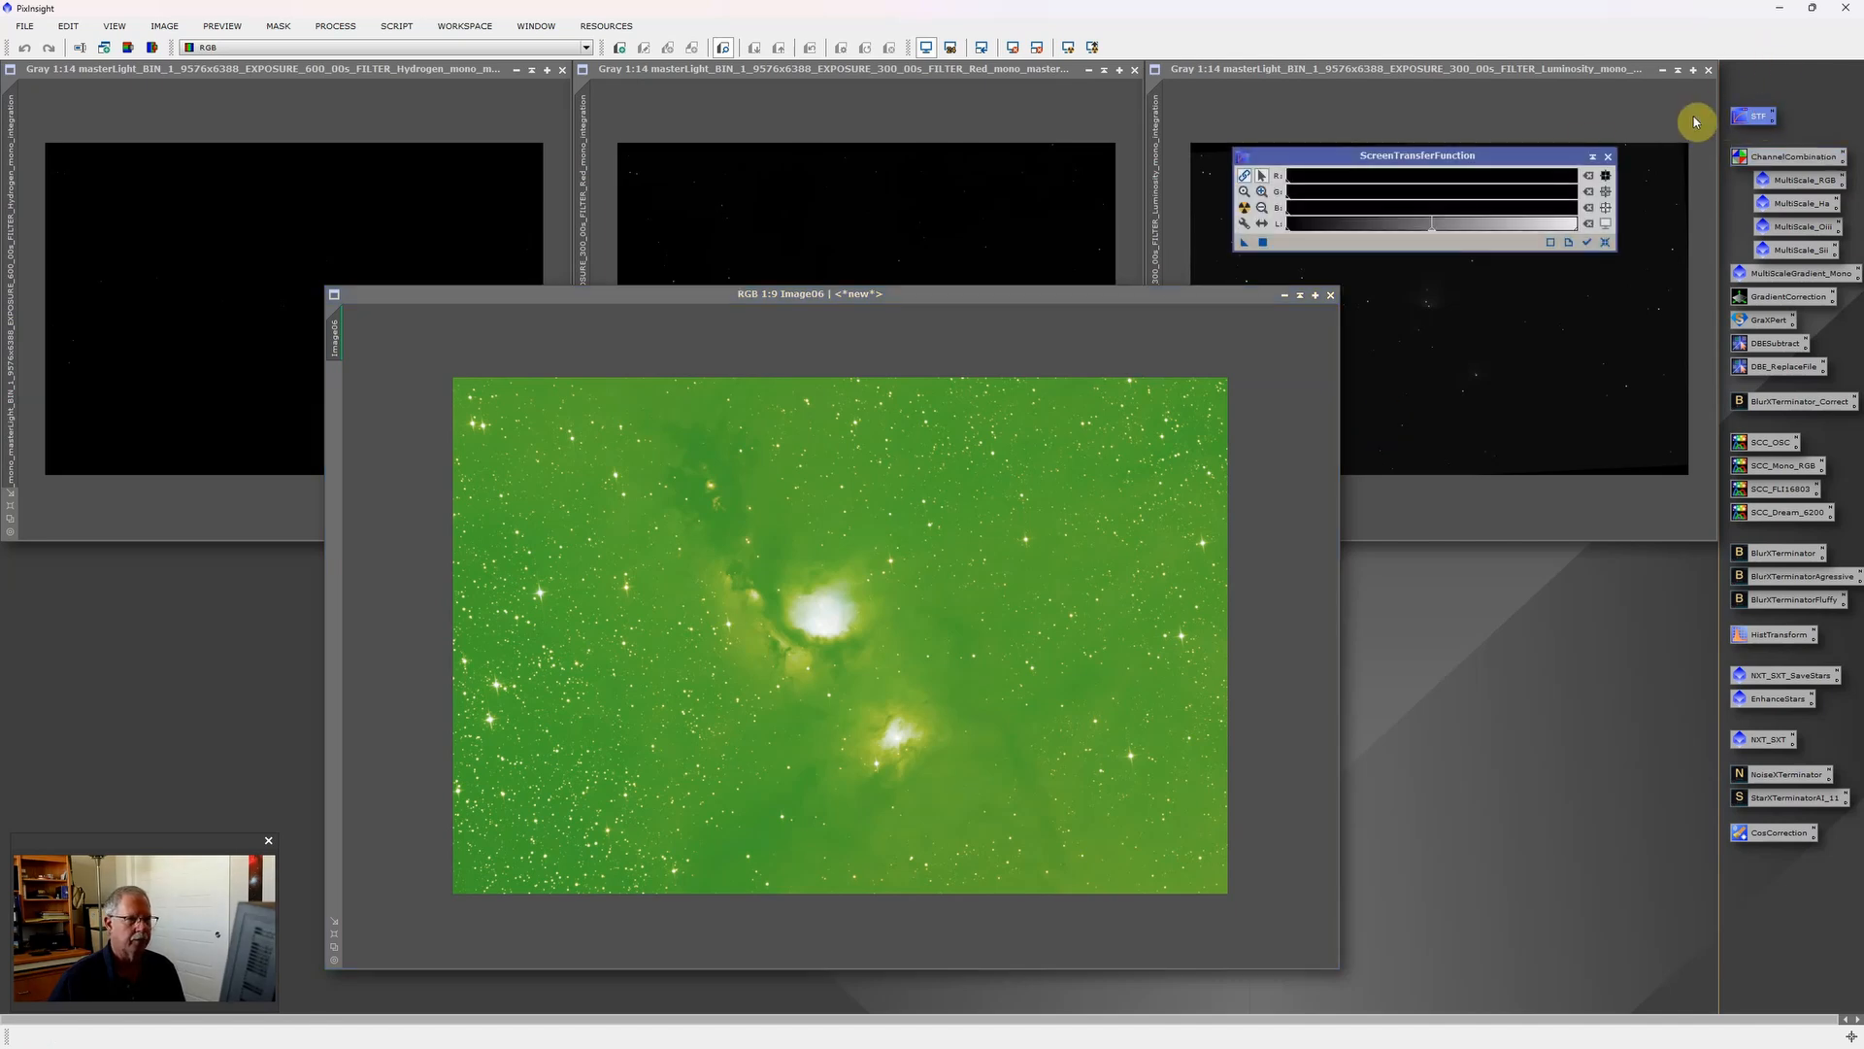
{"action": "left_click", "coordinate": [1243, 175]}
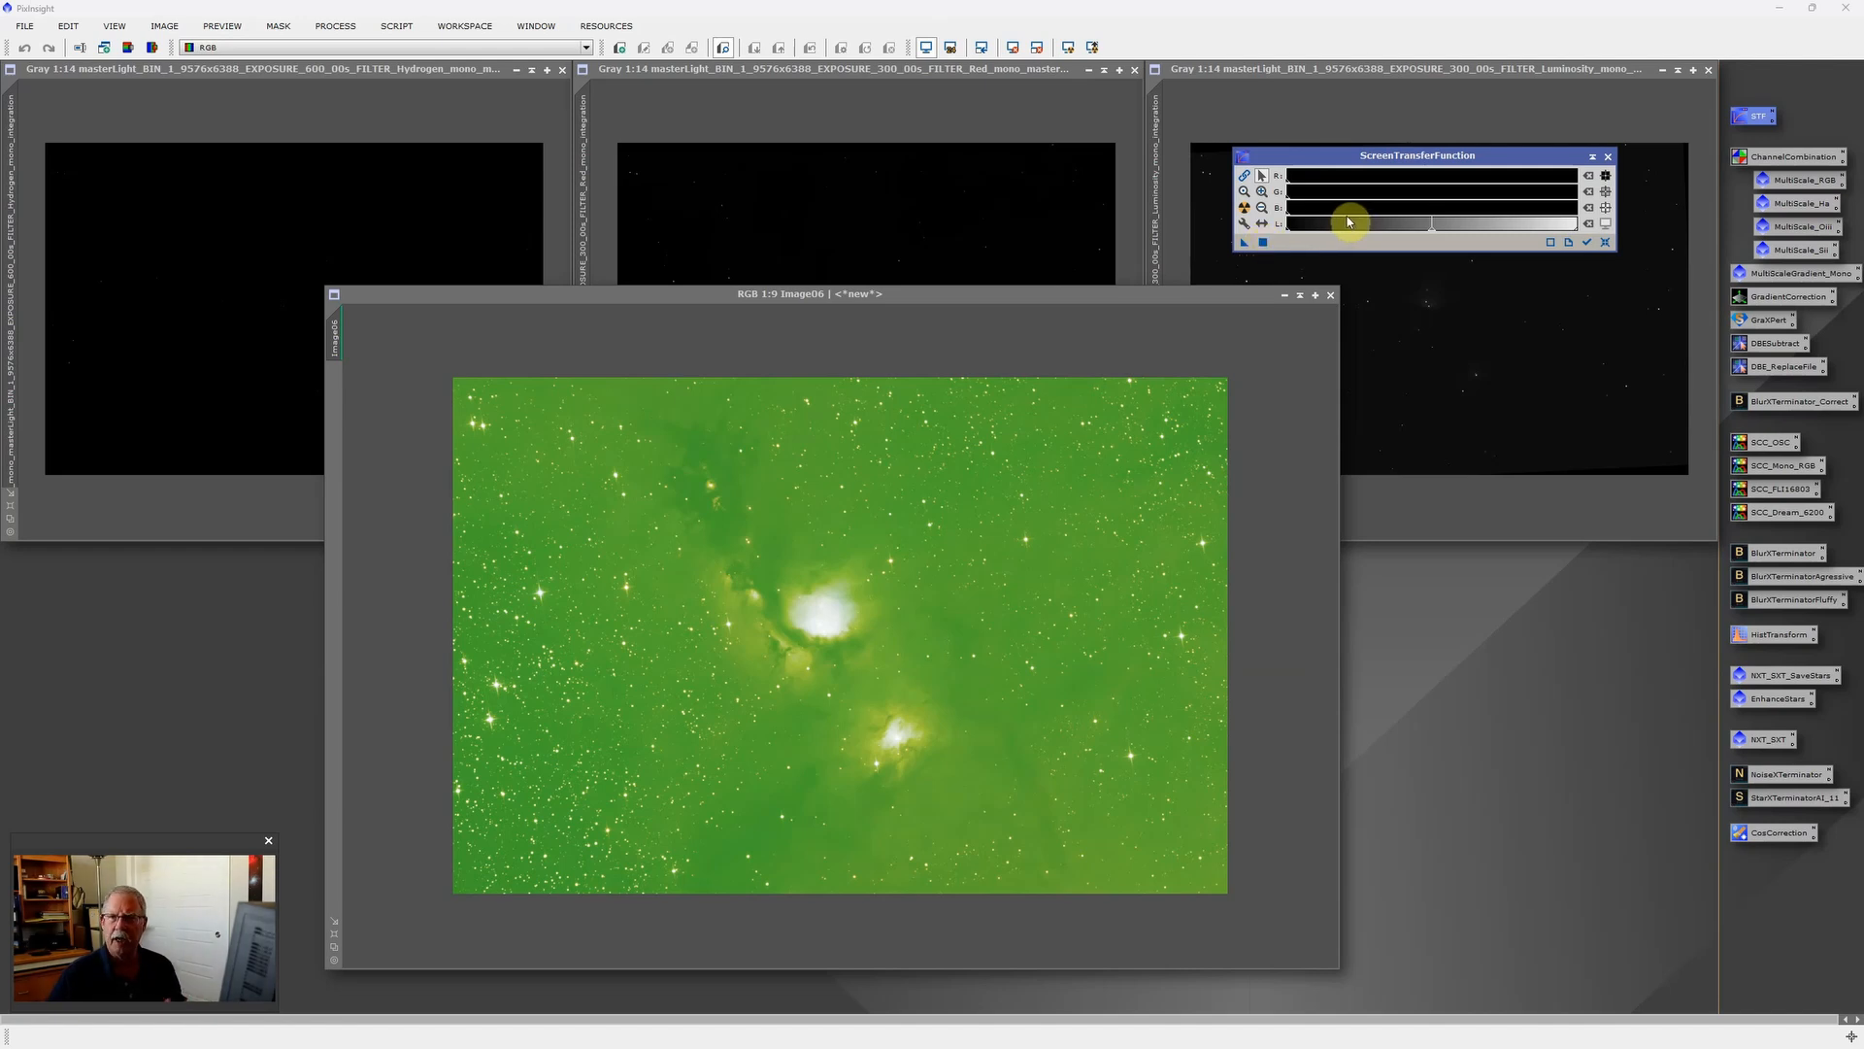
{"action": "left_click", "coordinate": [1246, 212]}
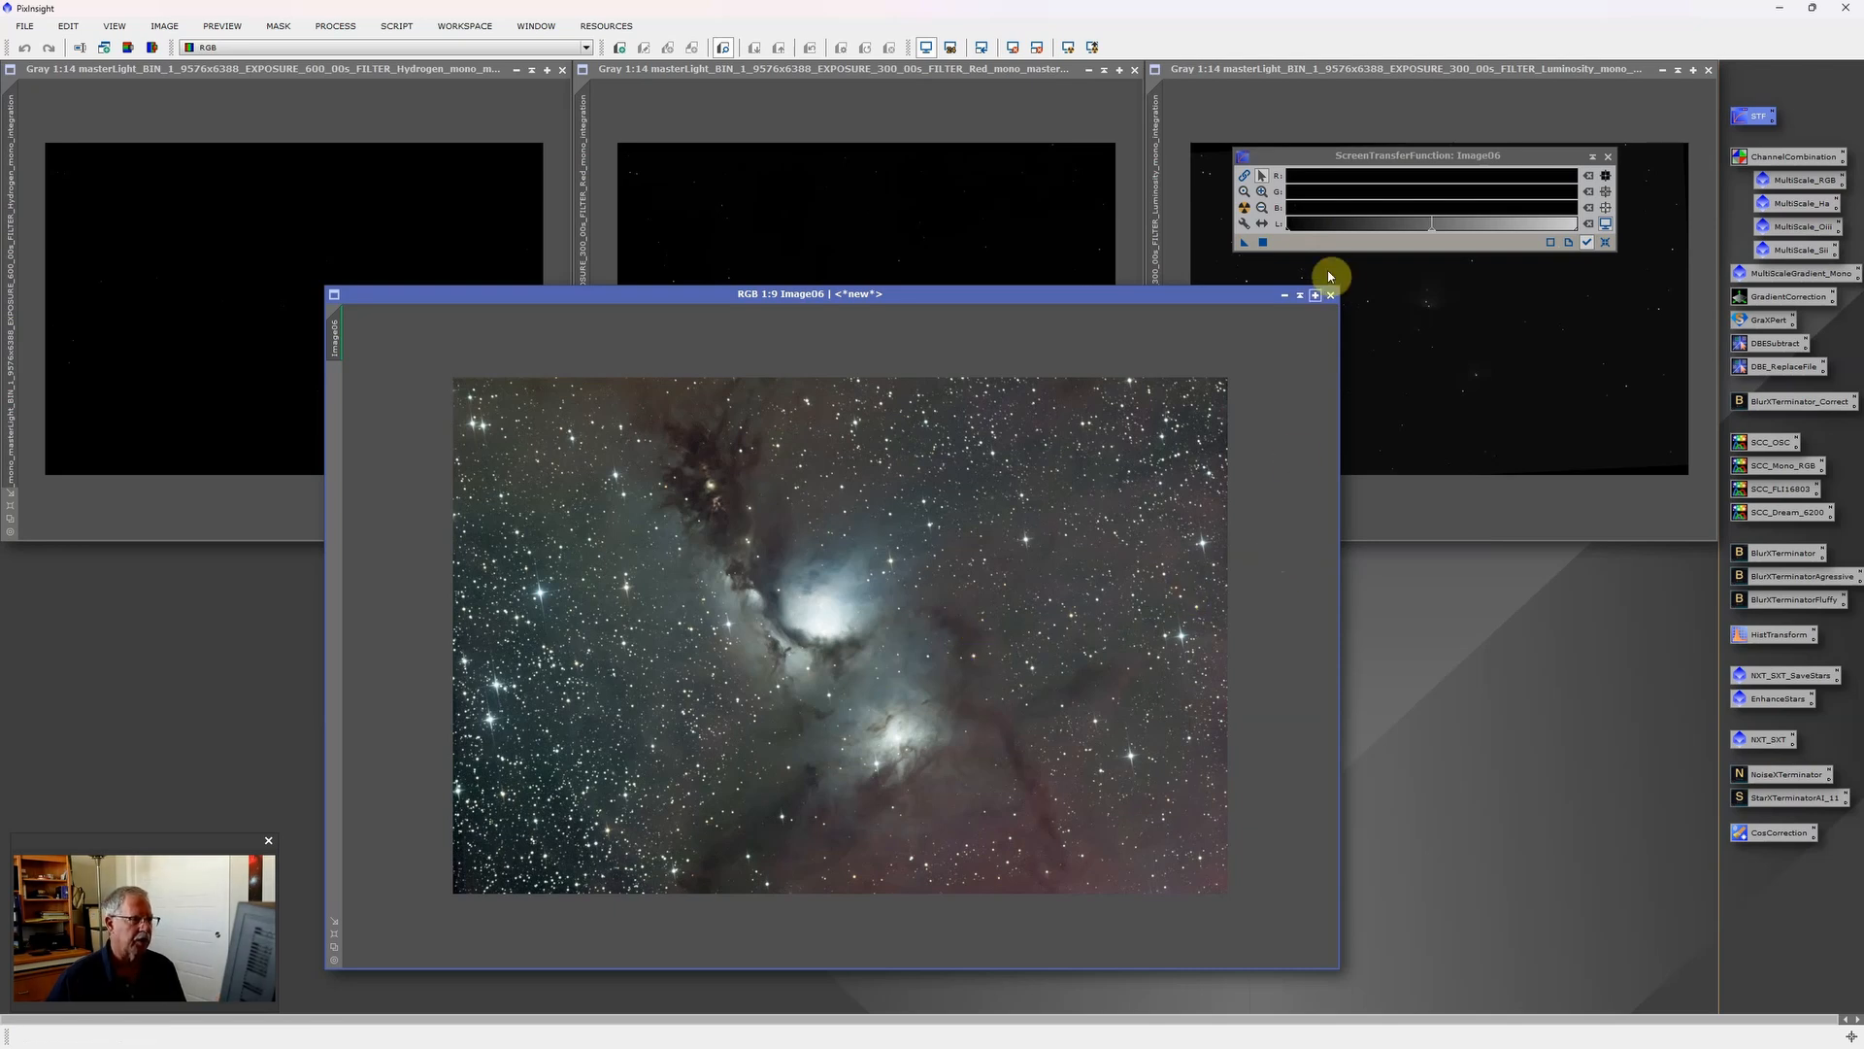
Load the current screen stretch into HistogramTransformation and check its red, green, blue and combined channel curves.
{"action": "double_click", "coordinate": [1783, 636]}
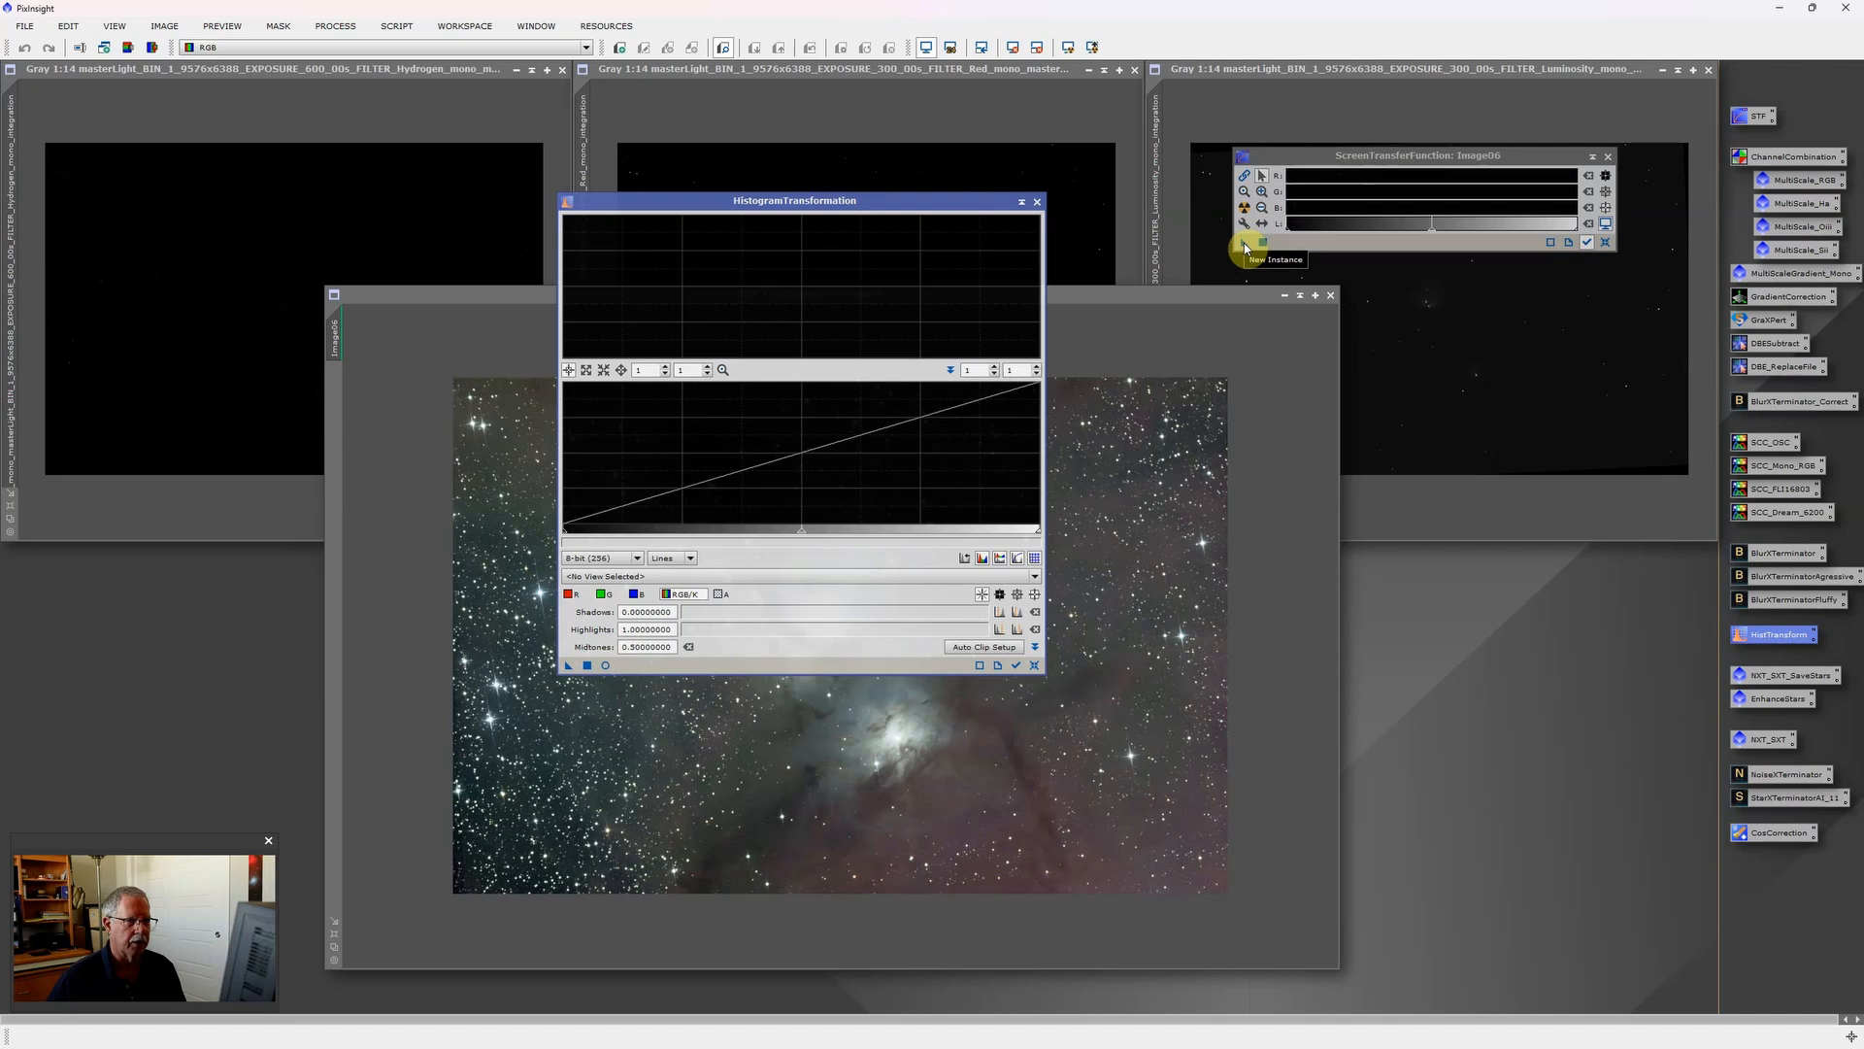
{"action": "left_click_drag", "start_coordinate": [1245, 243], "coordinate": [764, 670]}
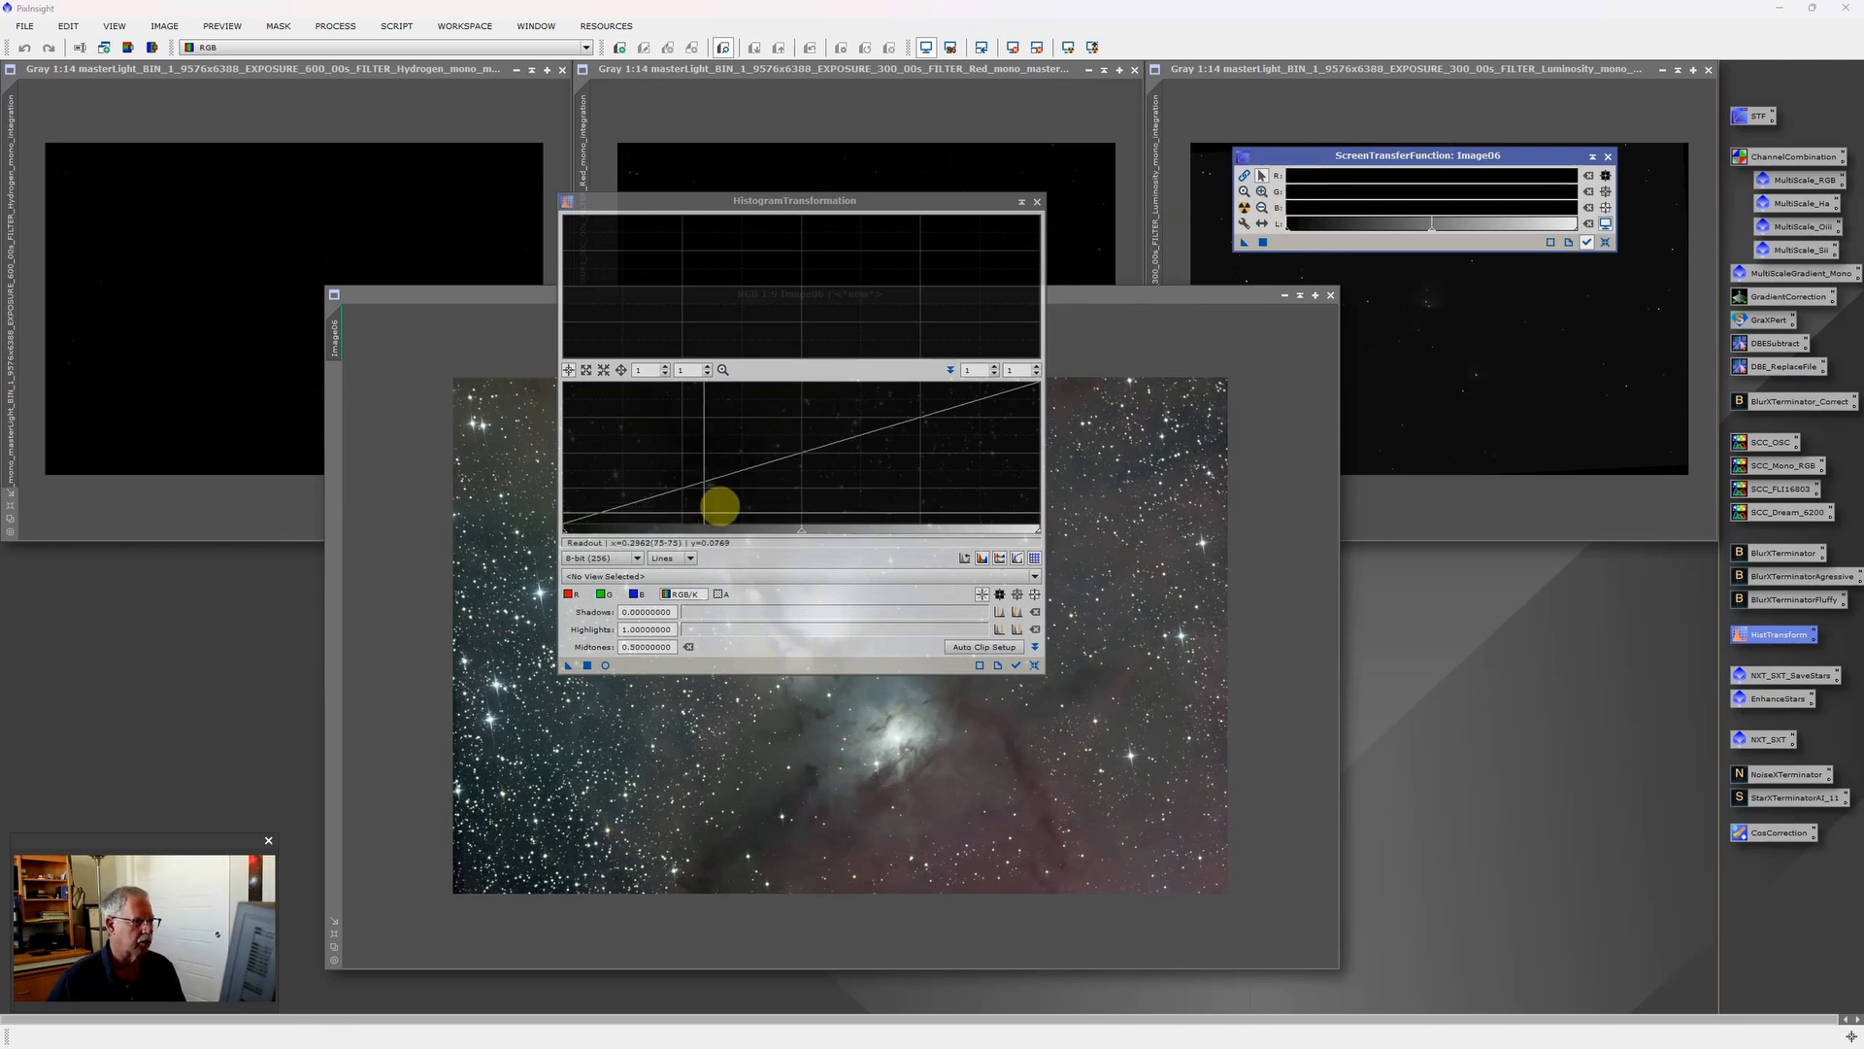
{"action": "left_click", "coordinate": [571, 598]}
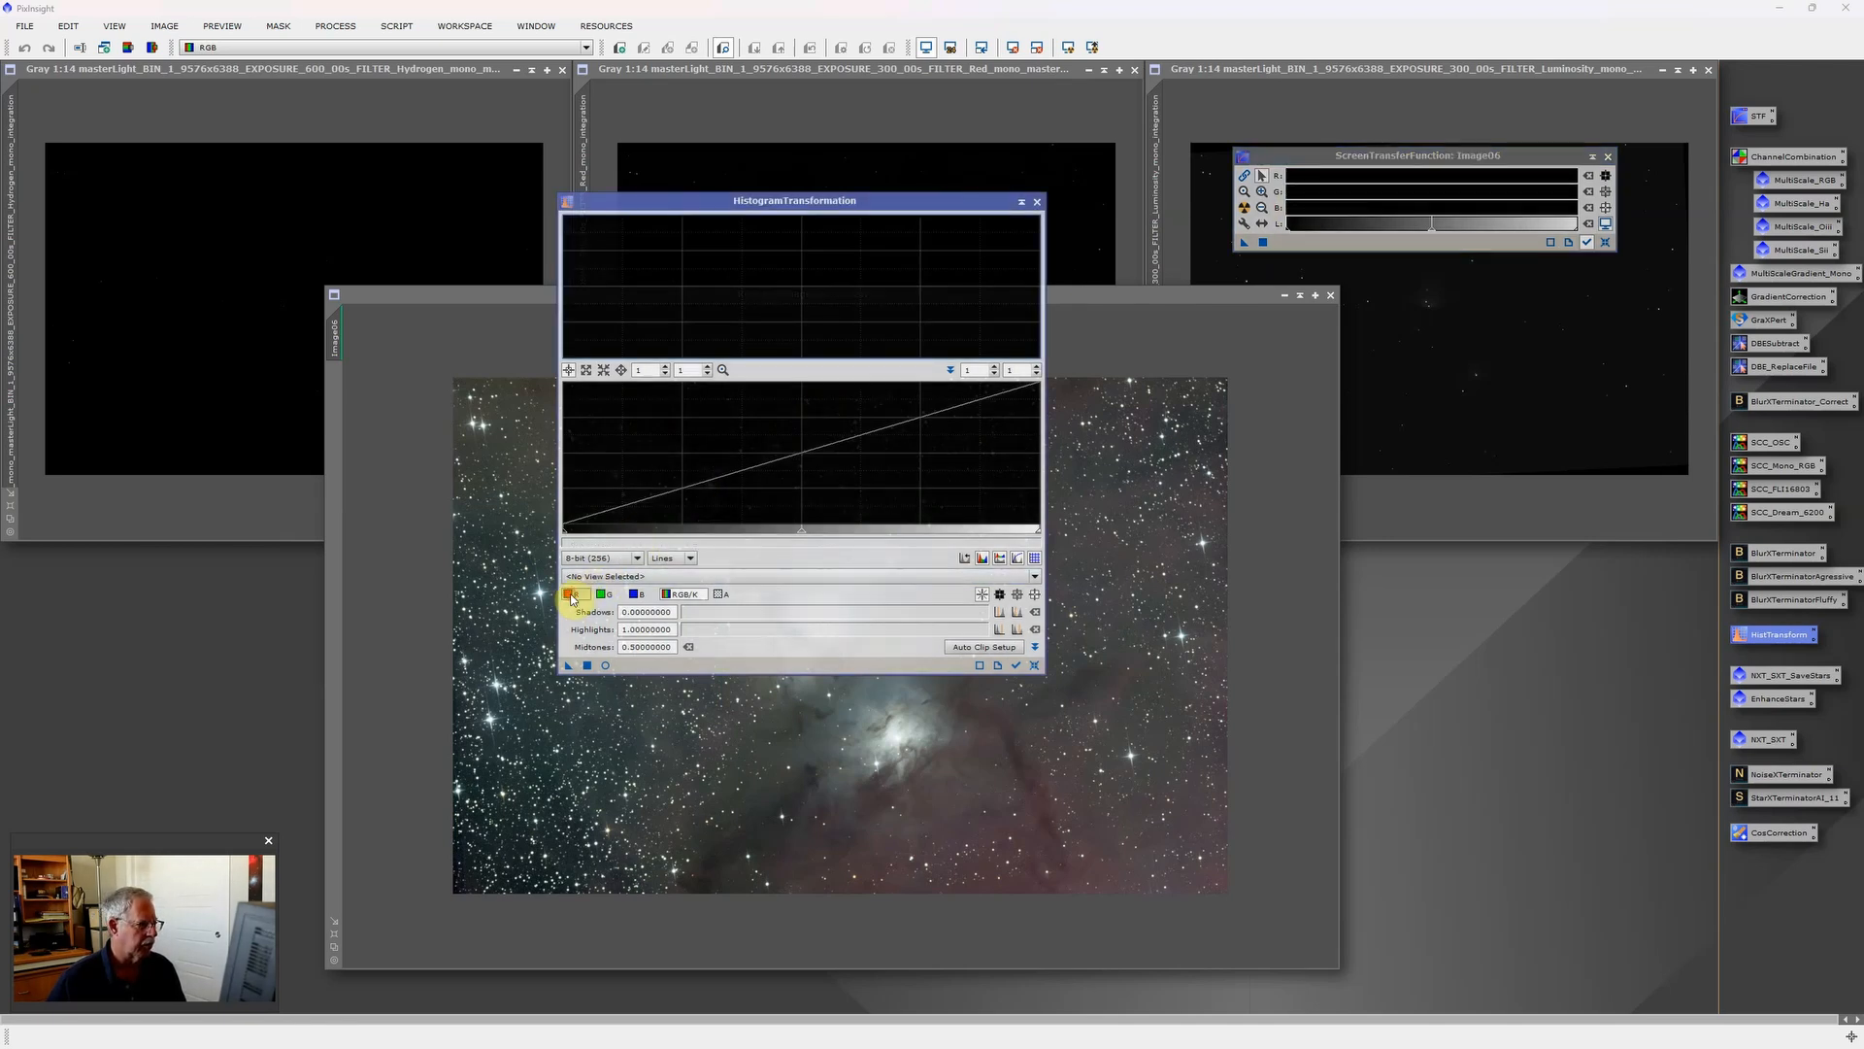
{"action": "left_click", "coordinate": [604, 595]}
{"action": "left_click", "coordinate": [636, 594]}
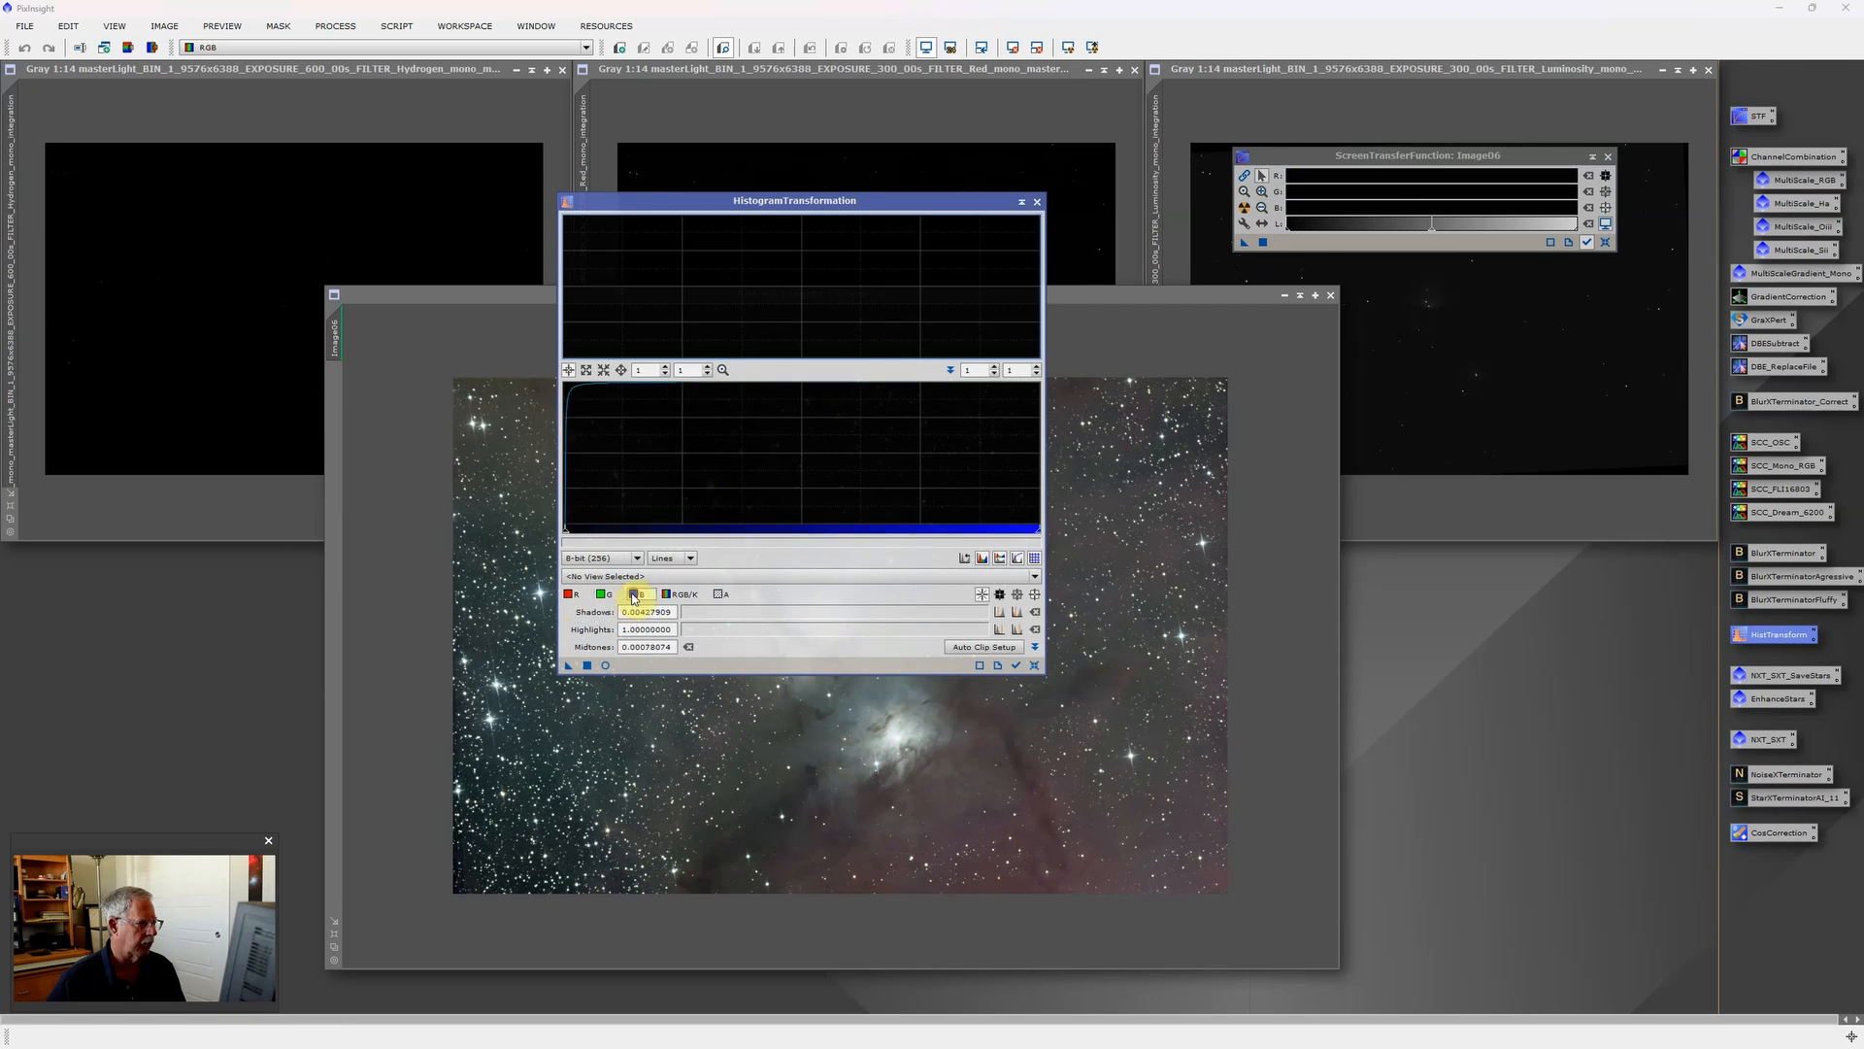
{"action": "left_click", "coordinate": [682, 595]}
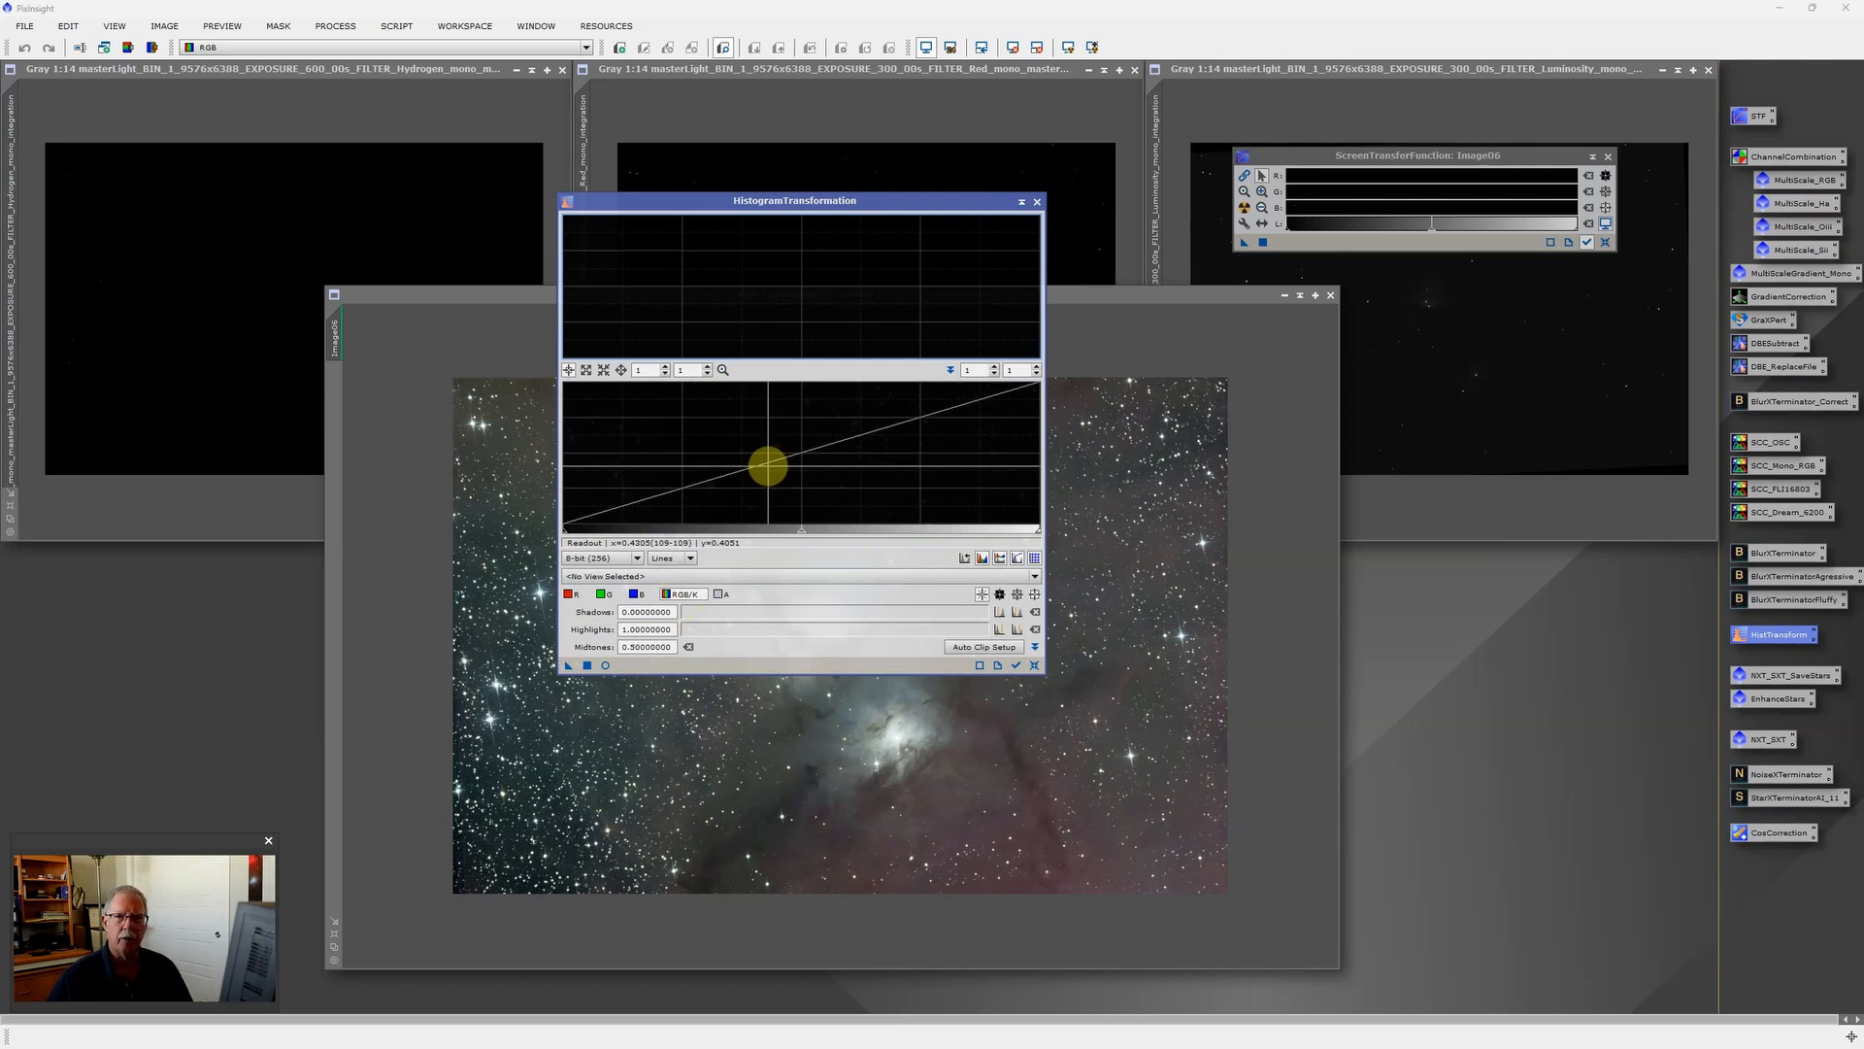
Try the histogram stretch on the RGB image with its screen stretch turned off, and undo the histogram stretch.
{"action": "left_click", "coordinate": [588, 665]}
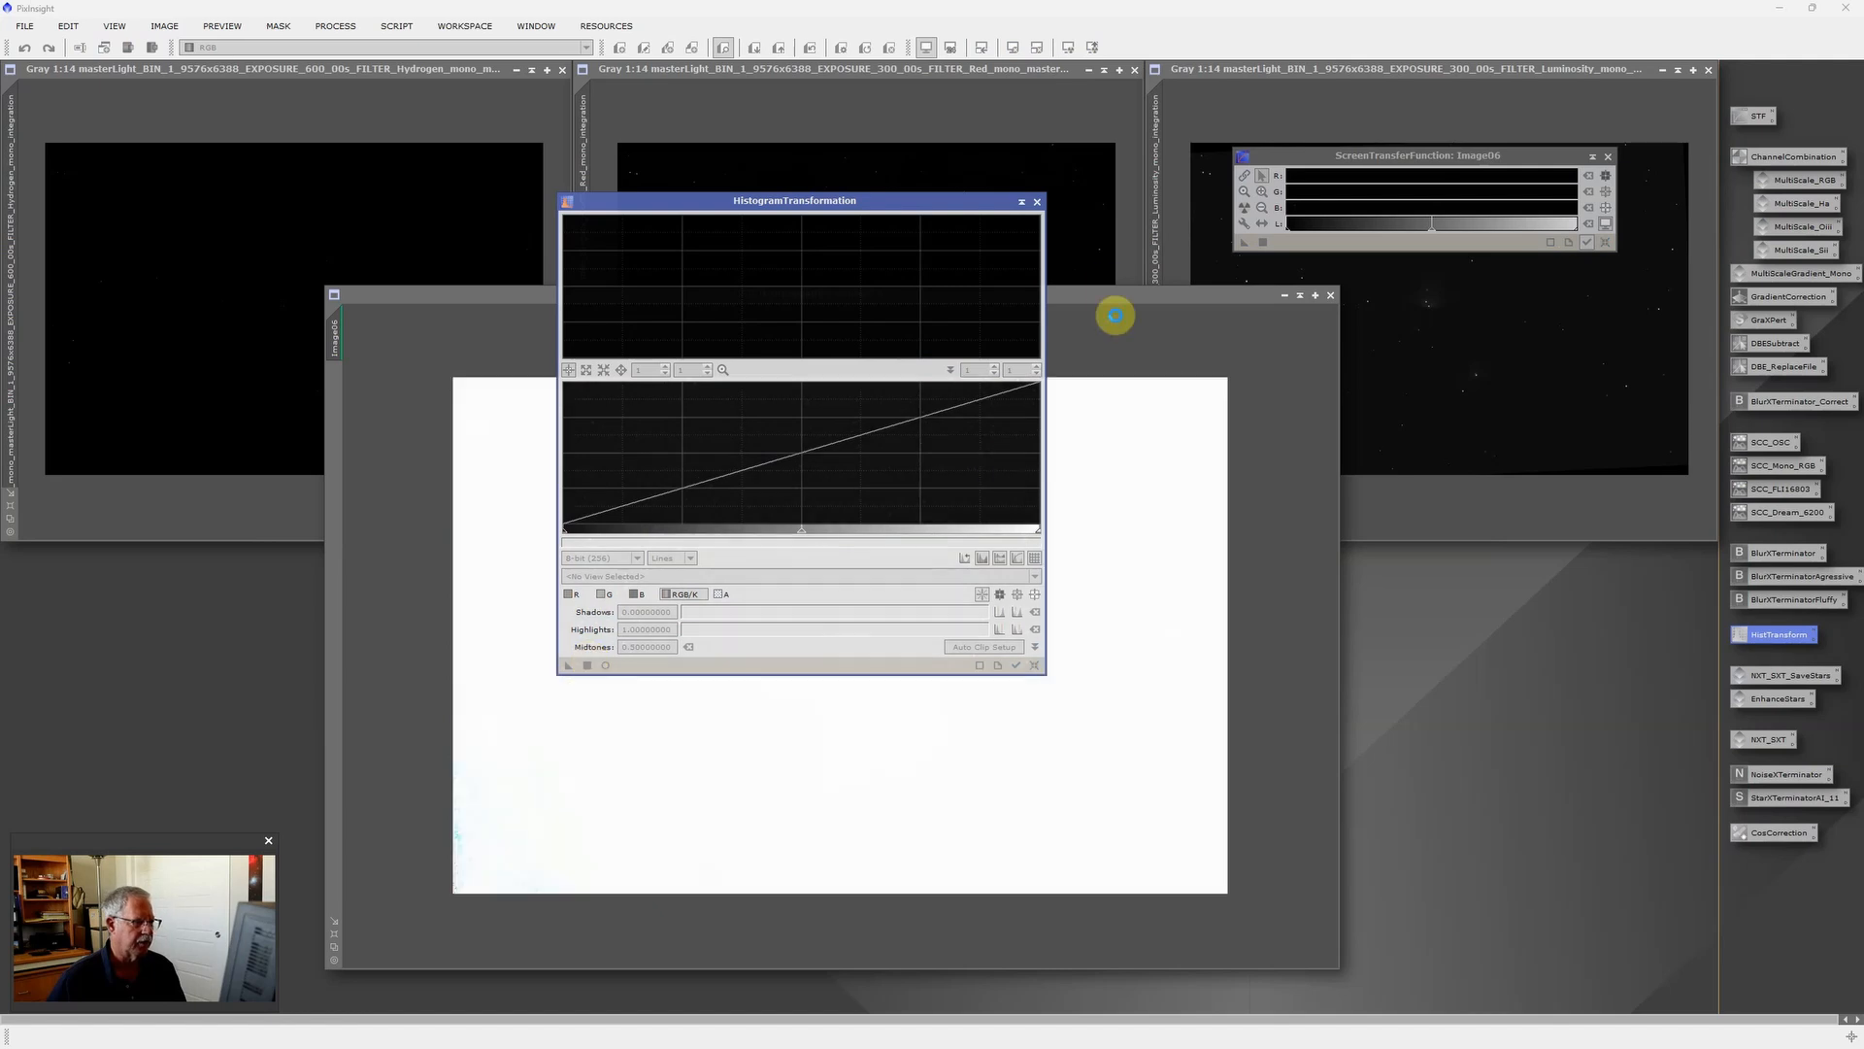
{"action": "left_click", "coordinate": [1037, 201]}
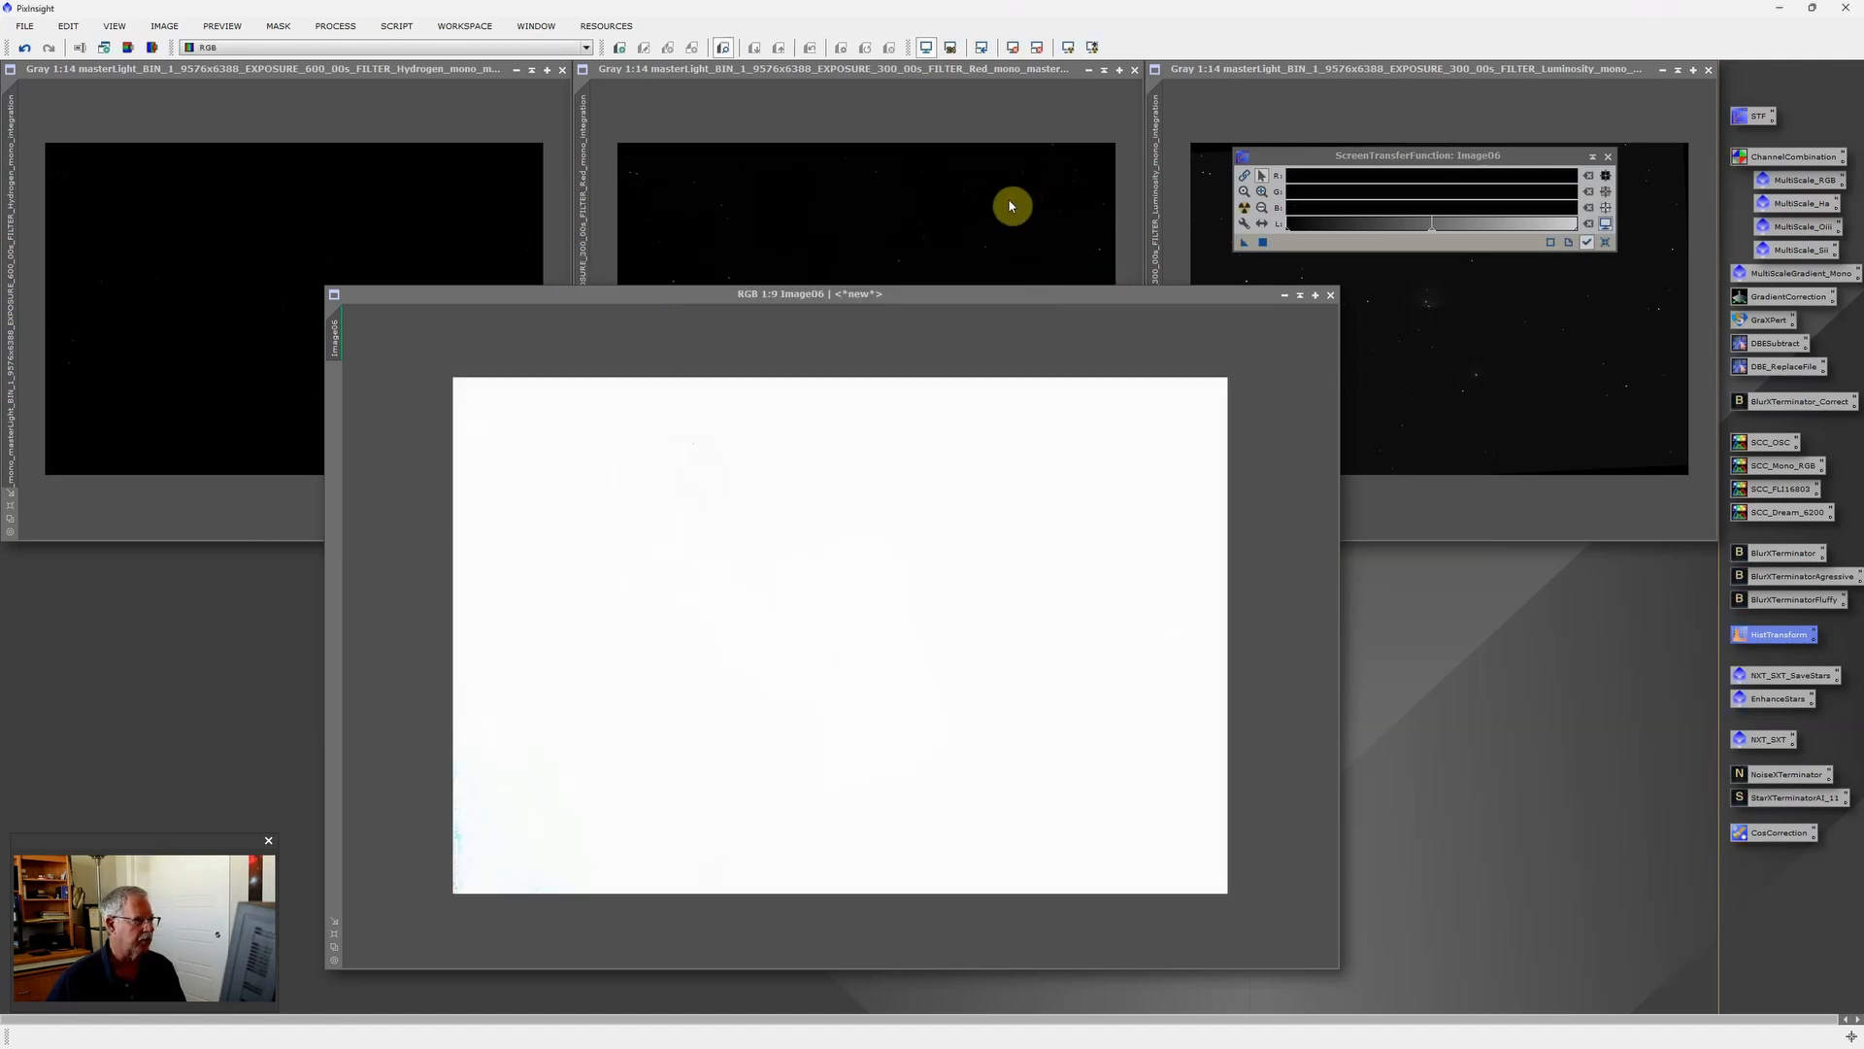
{"action": "left_click", "coordinate": [927, 46]}
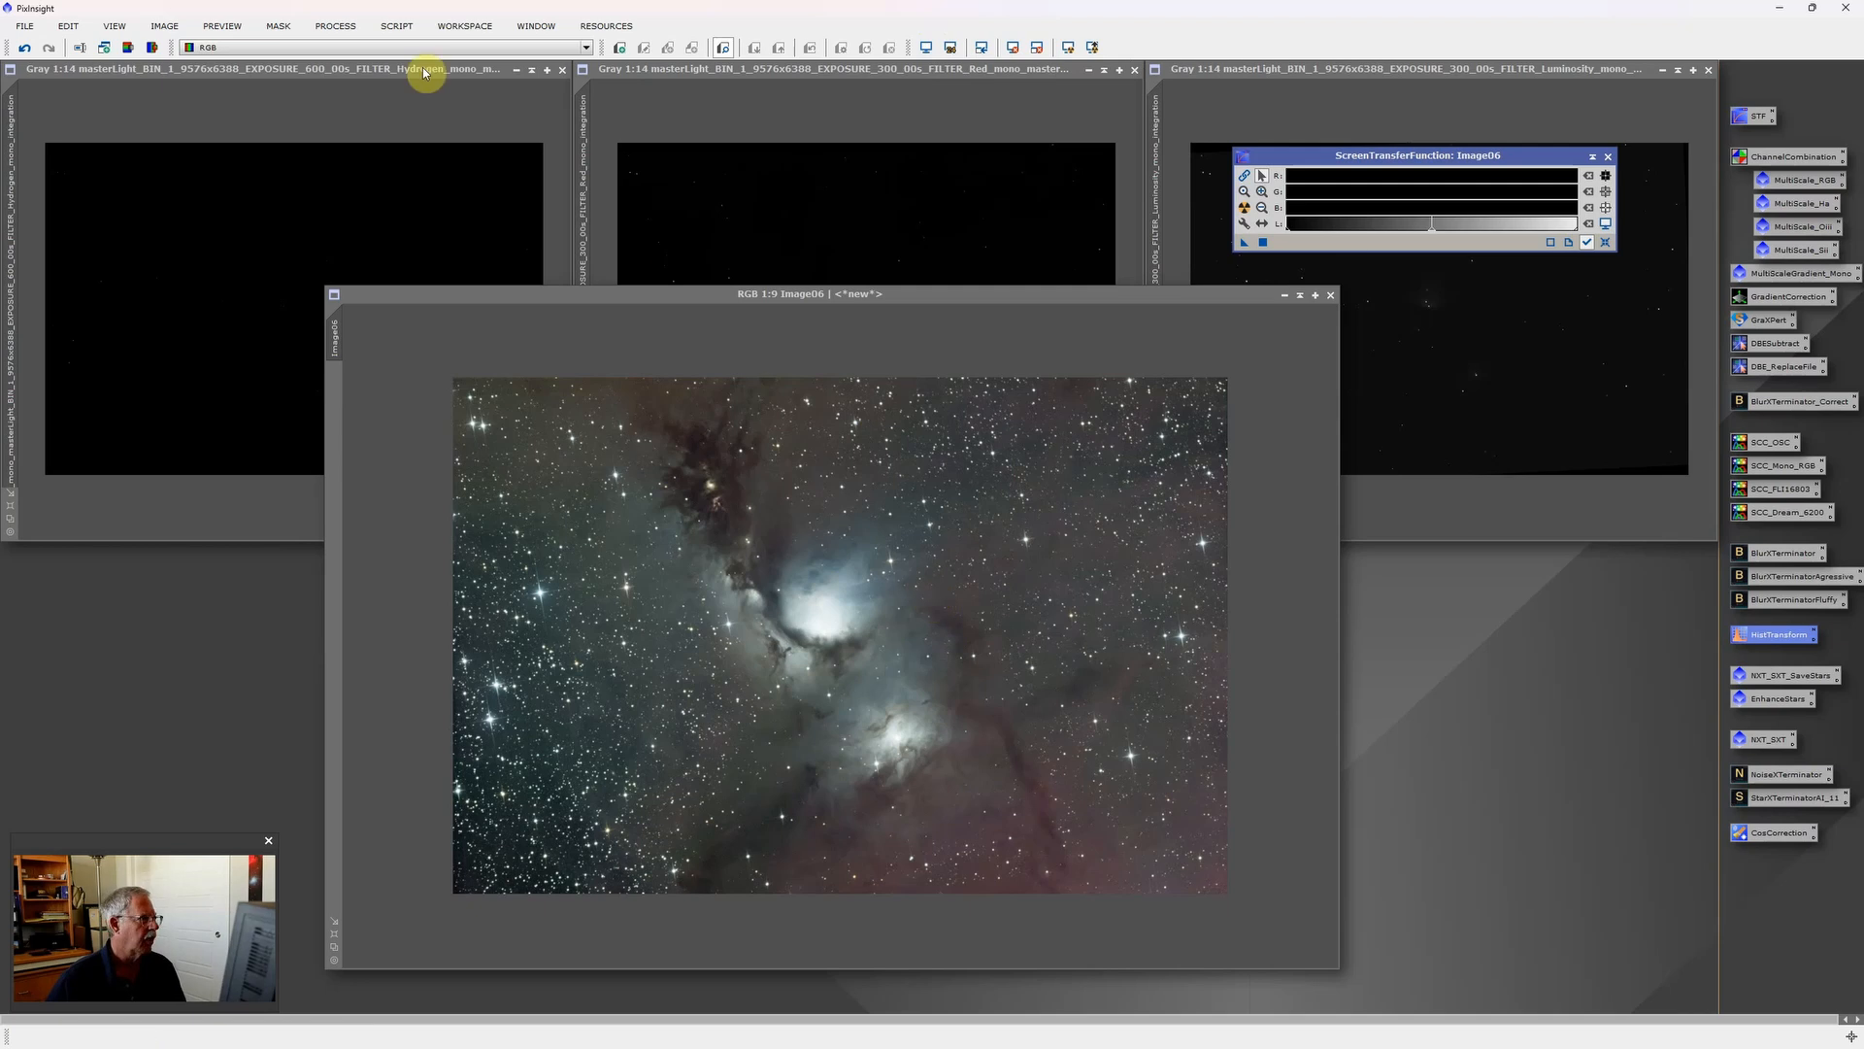
{"action": "left_click", "coordinate": [25, 48]}
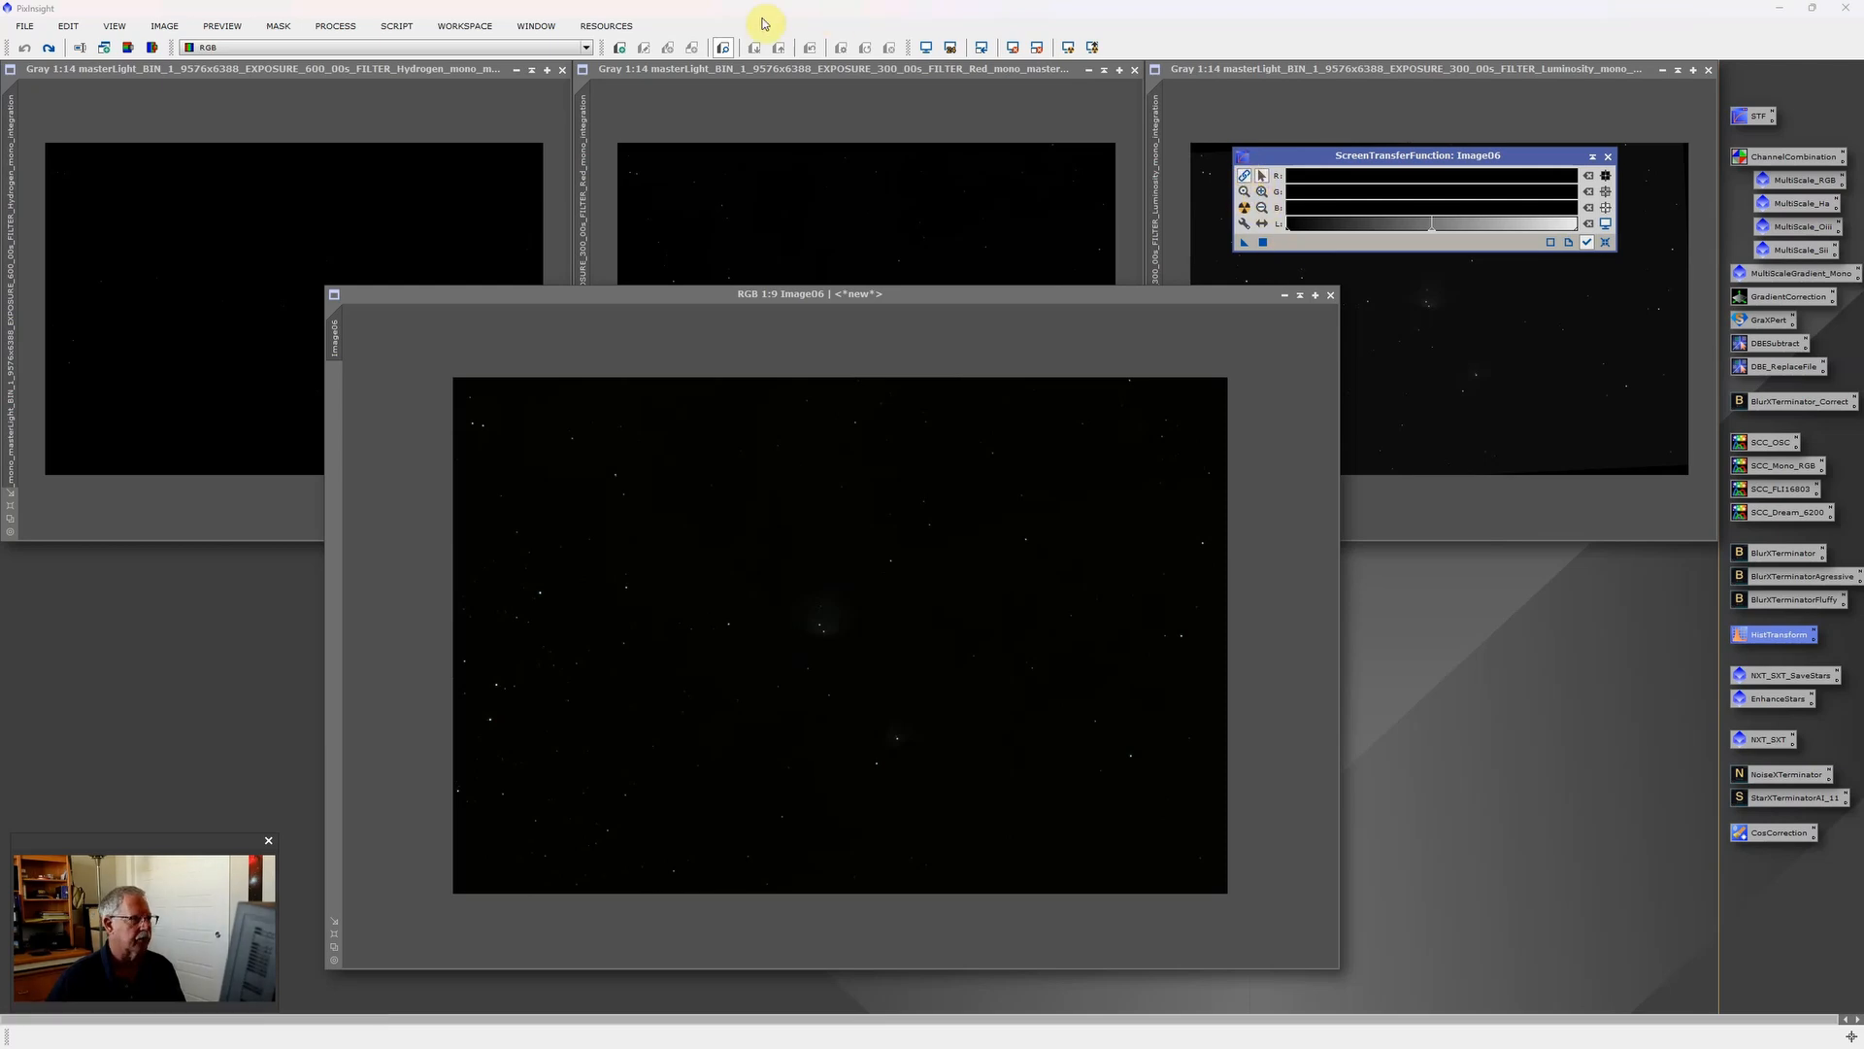
Tile the four open image windows, fit the RGB image in its window and auto-stretch its display.
{"action": "left_click", "coordinate": [537, 27]}
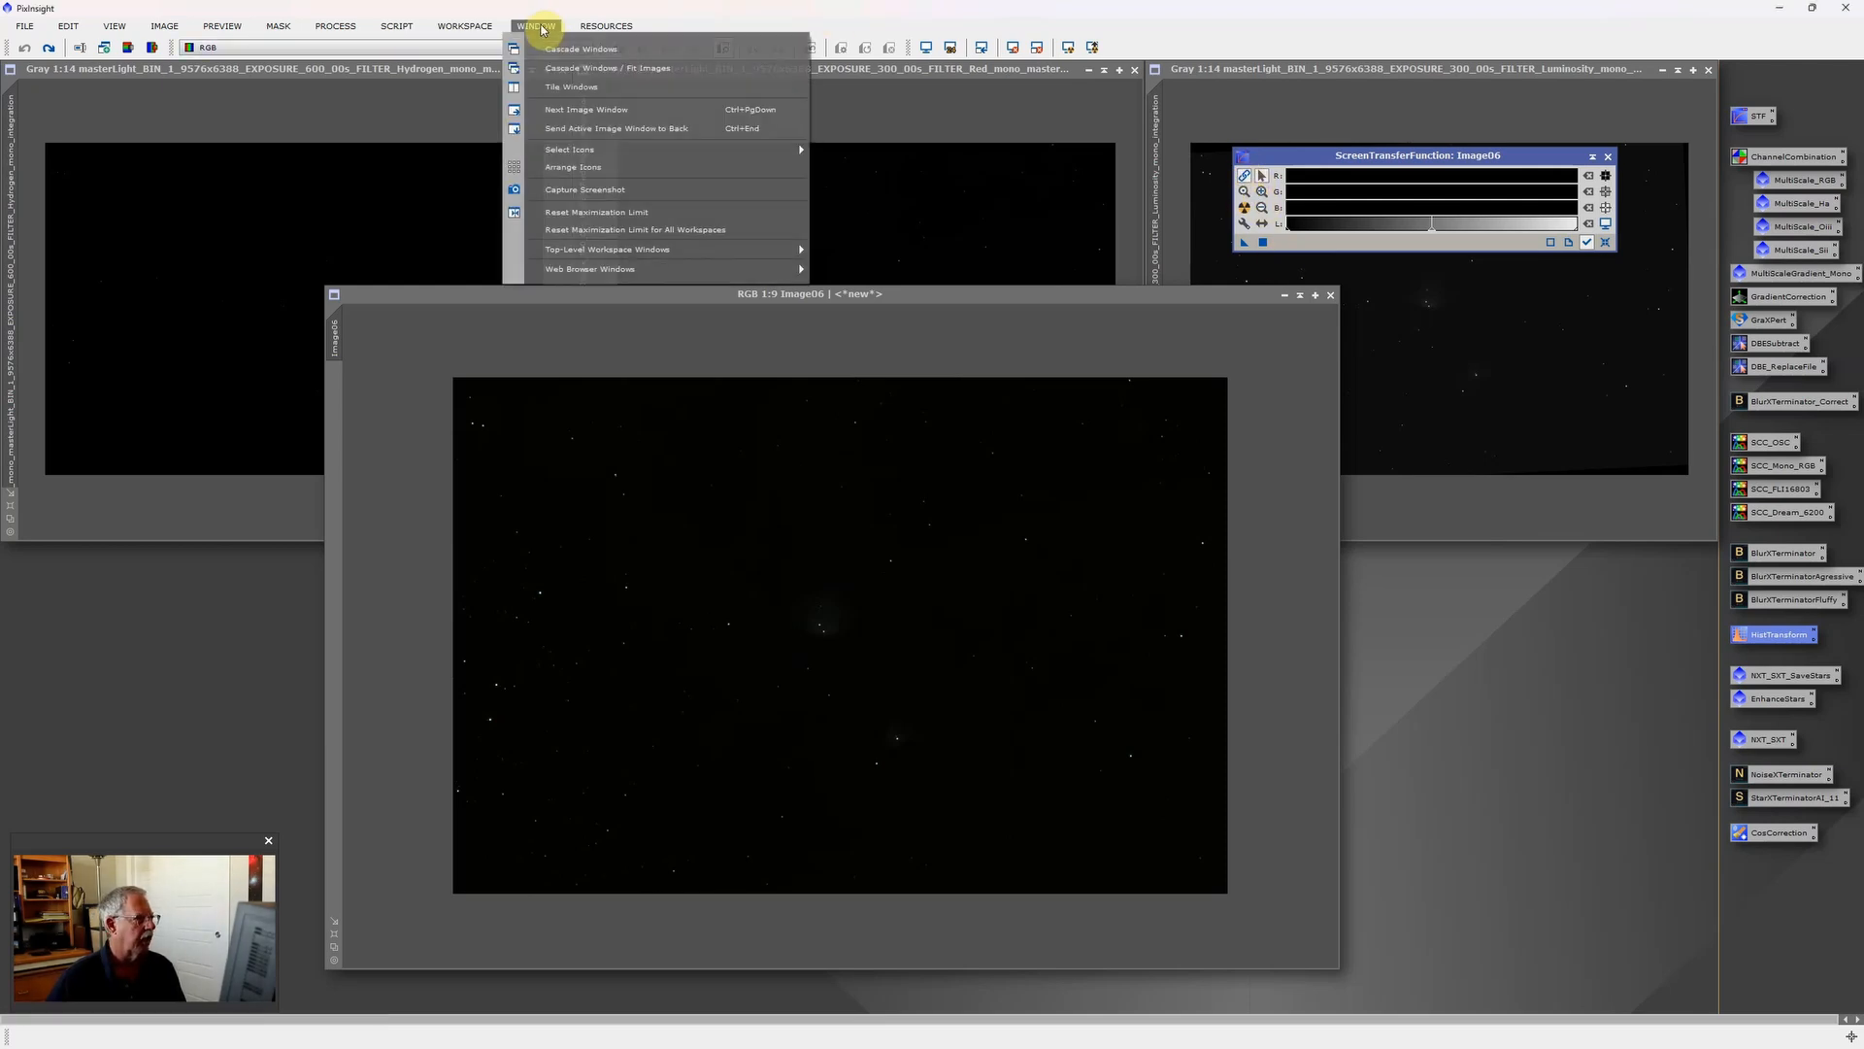
{"action": "left_click", "coordinate": [599, 89]}
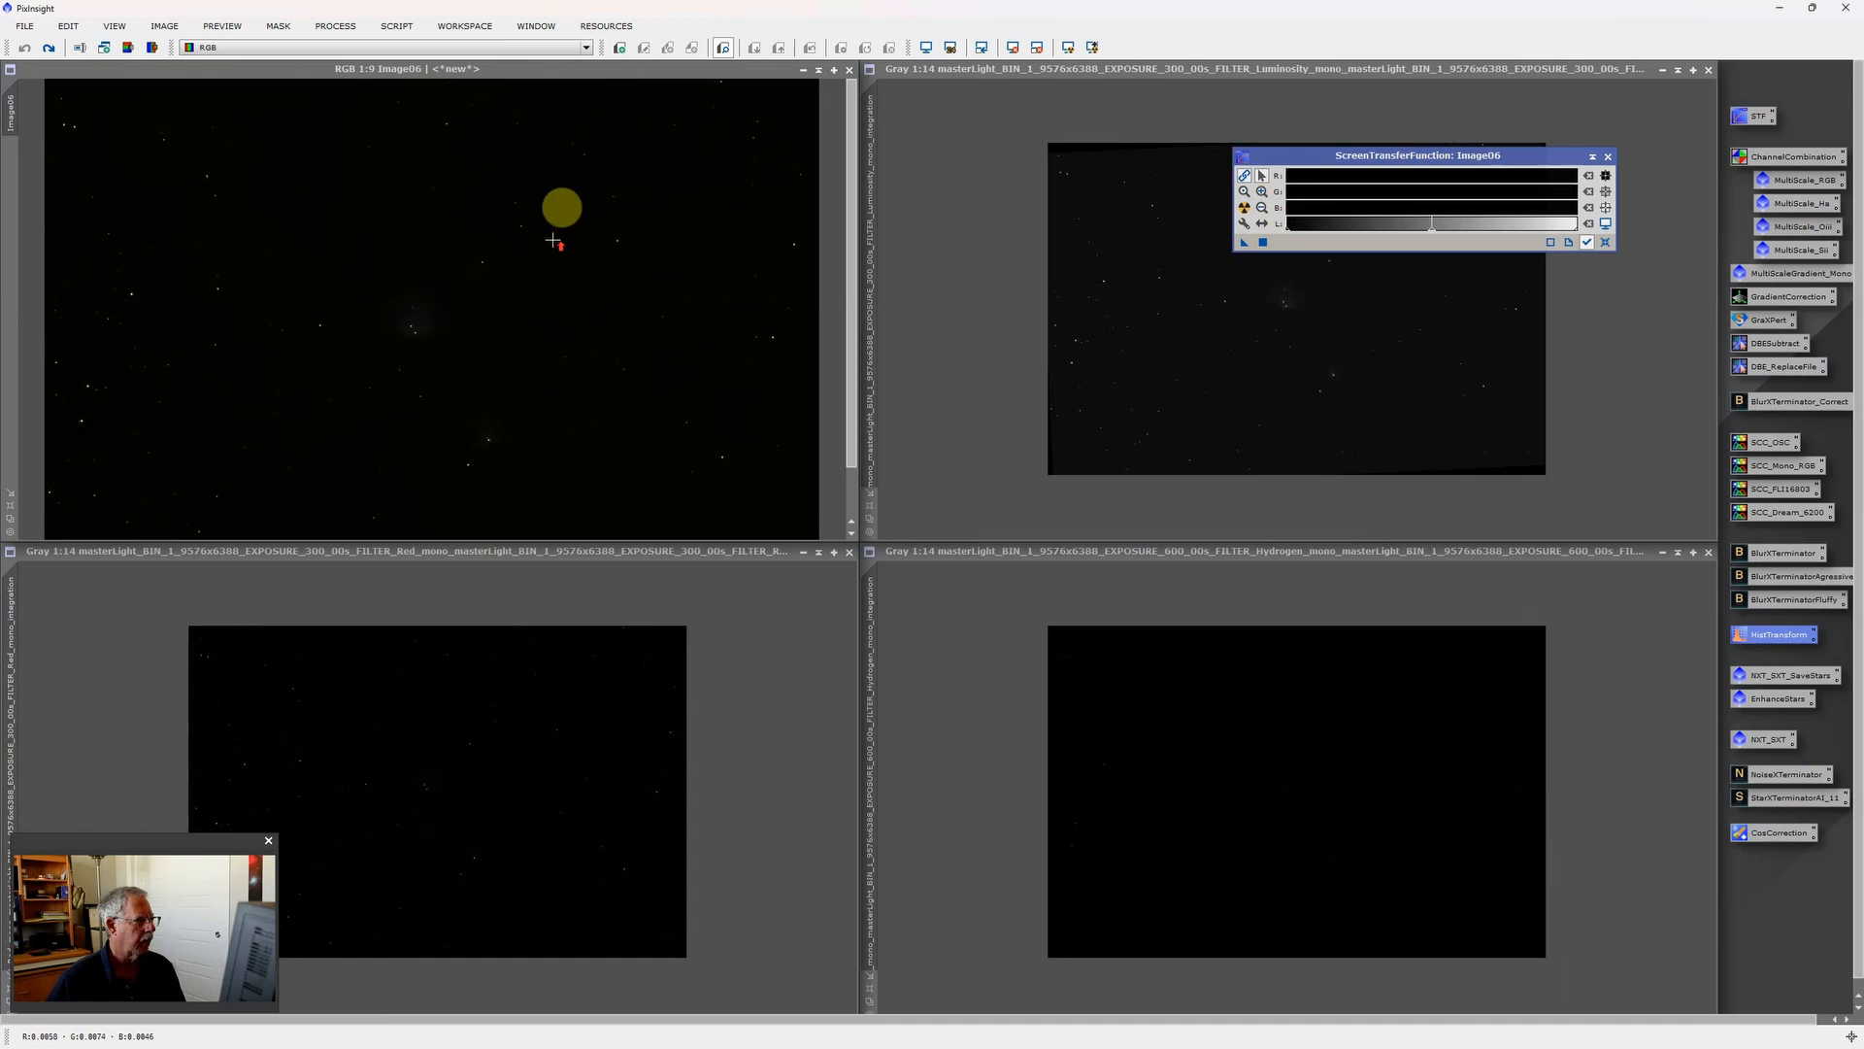
{"action": "left_click", "coordinate": [557, 242]}
{"action": "scroll", "coordinate": [557, 242], "scroll_direction": "down", "scroll_amount": 3}
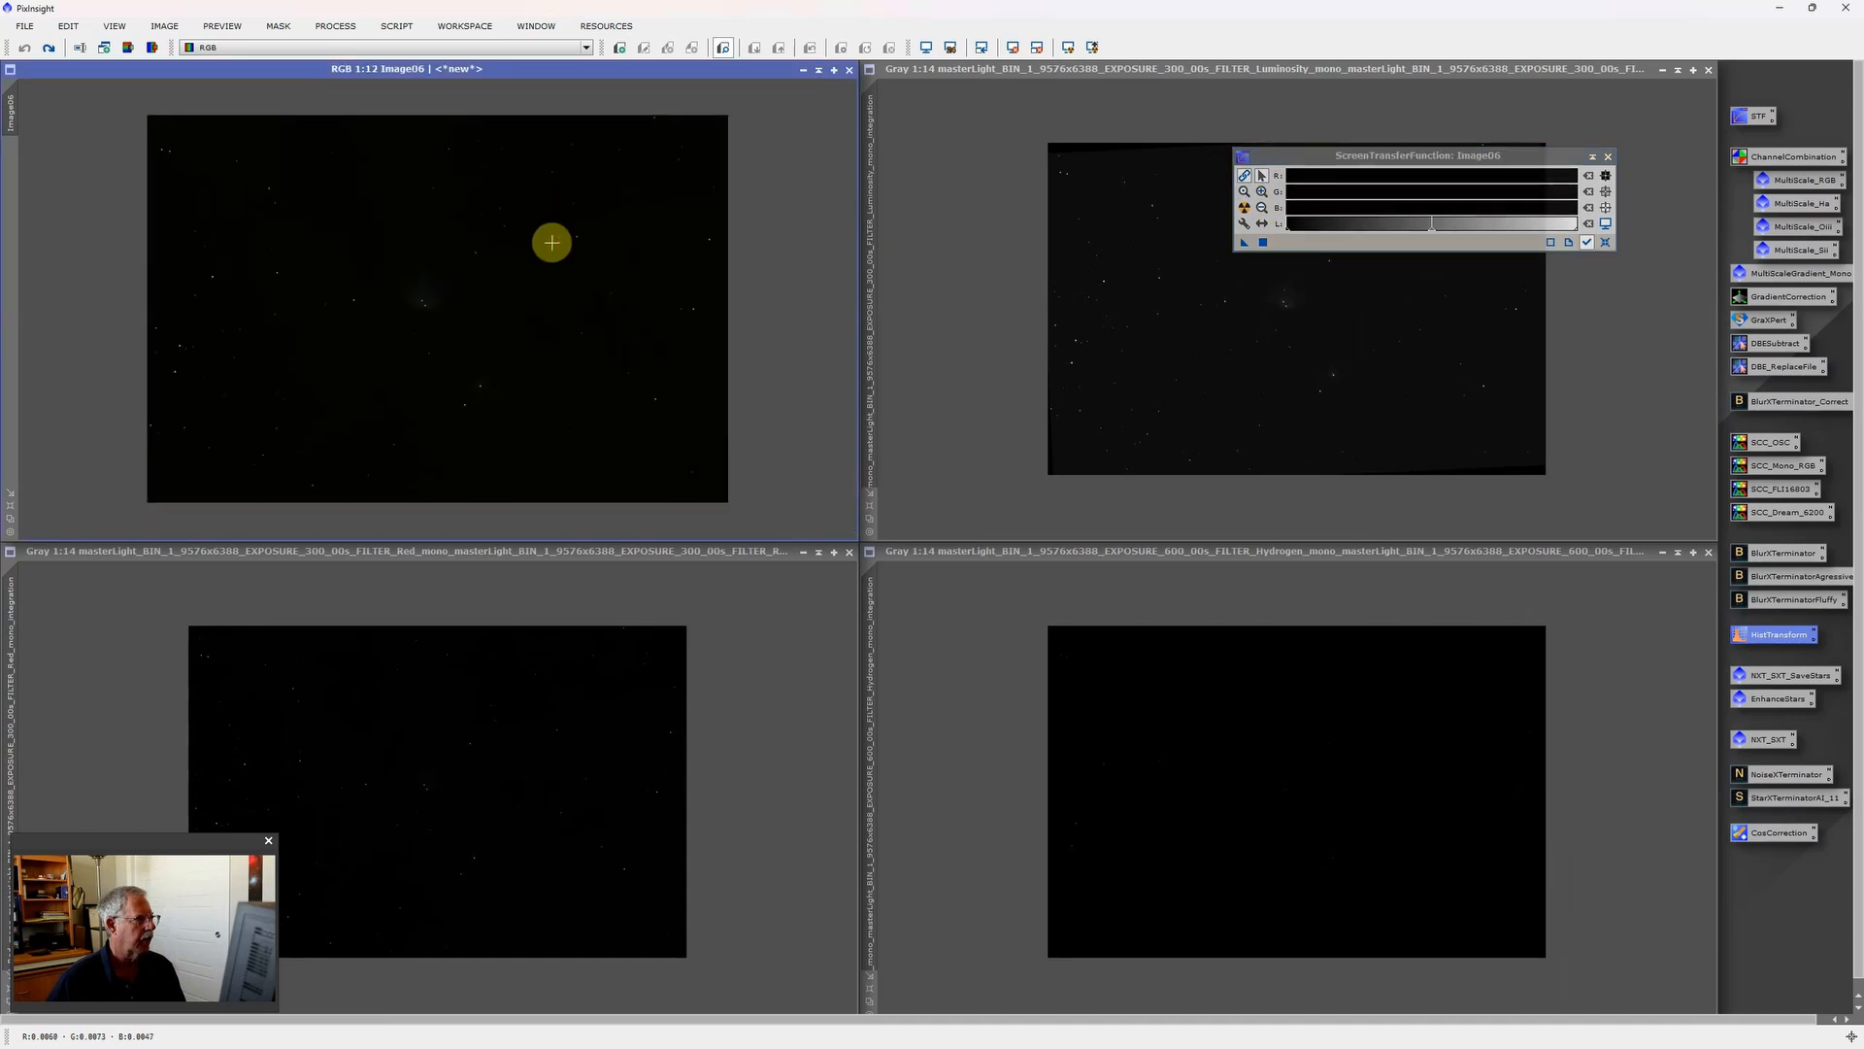
{"action": "left_click", "coordinate": [1243, 208]}
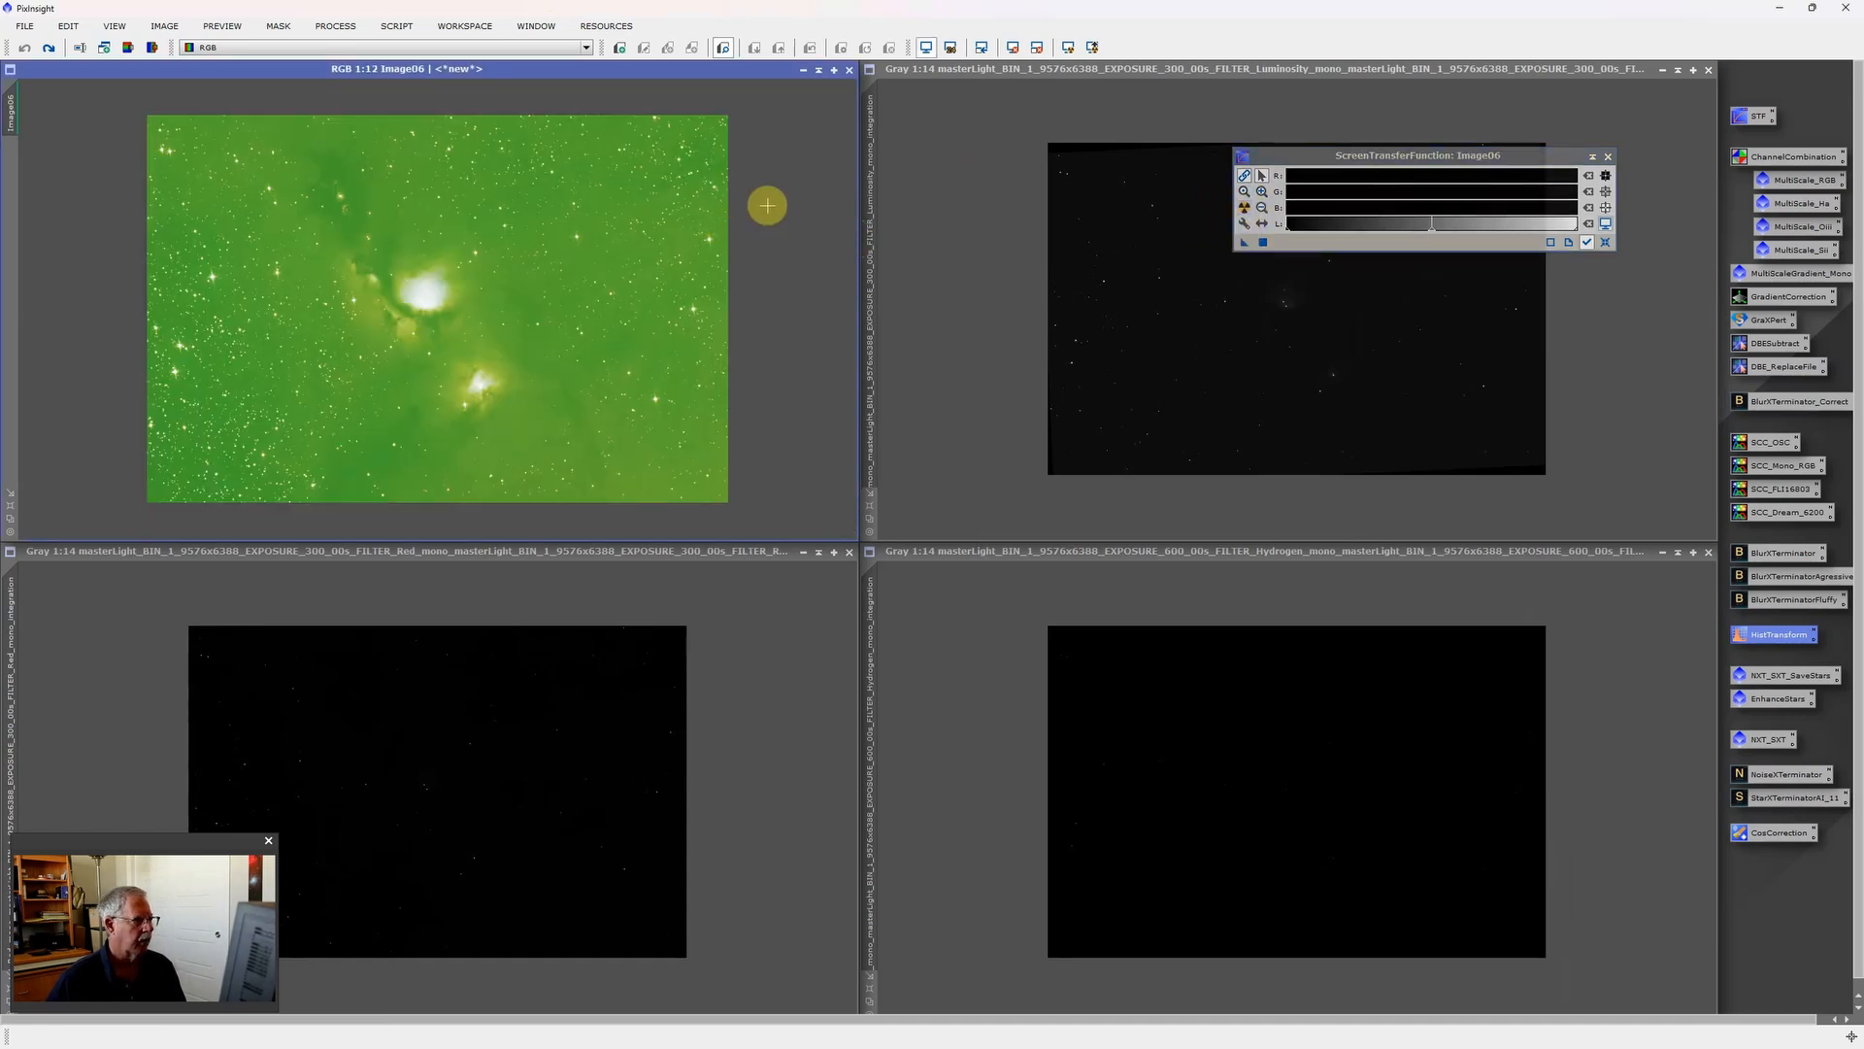
Auto-stretch the displays of the Luminosity and Red master images.
{"action": "left_click", "coordinate": [1029, 216]}
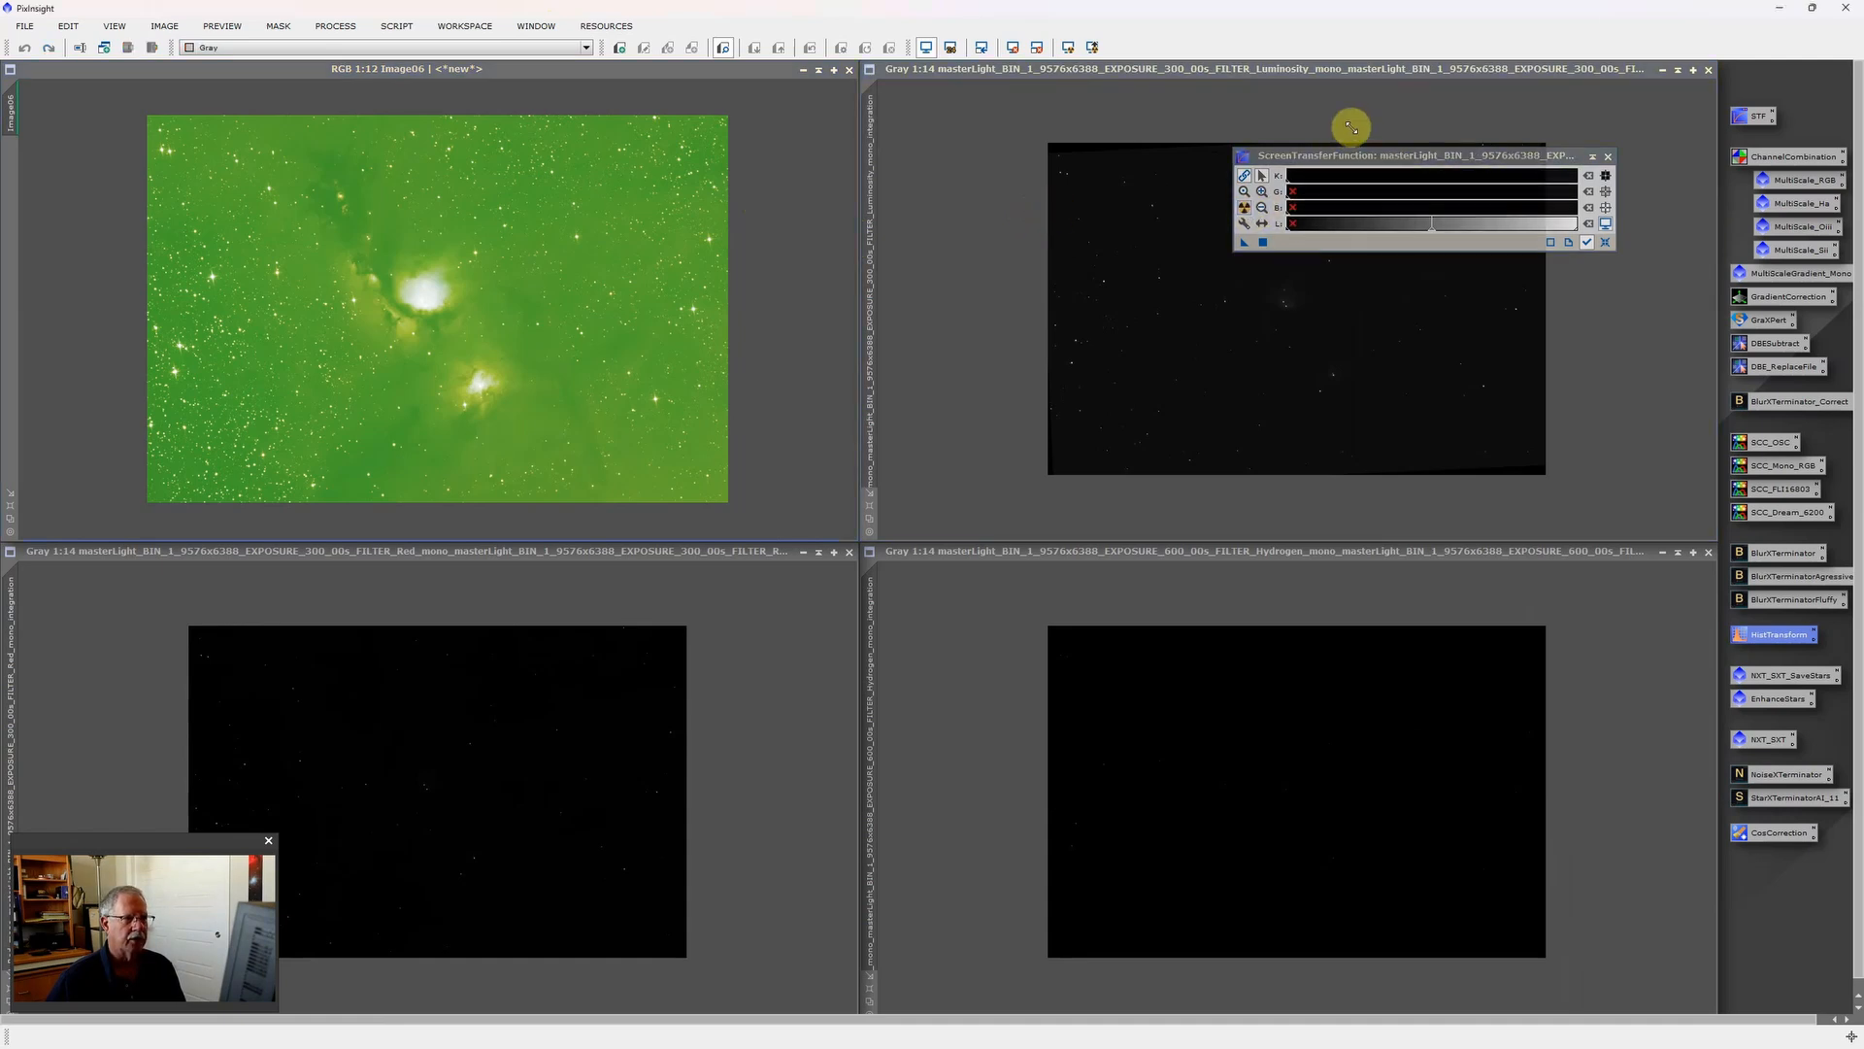
{"action": "key", "text": "ctrl+a"}
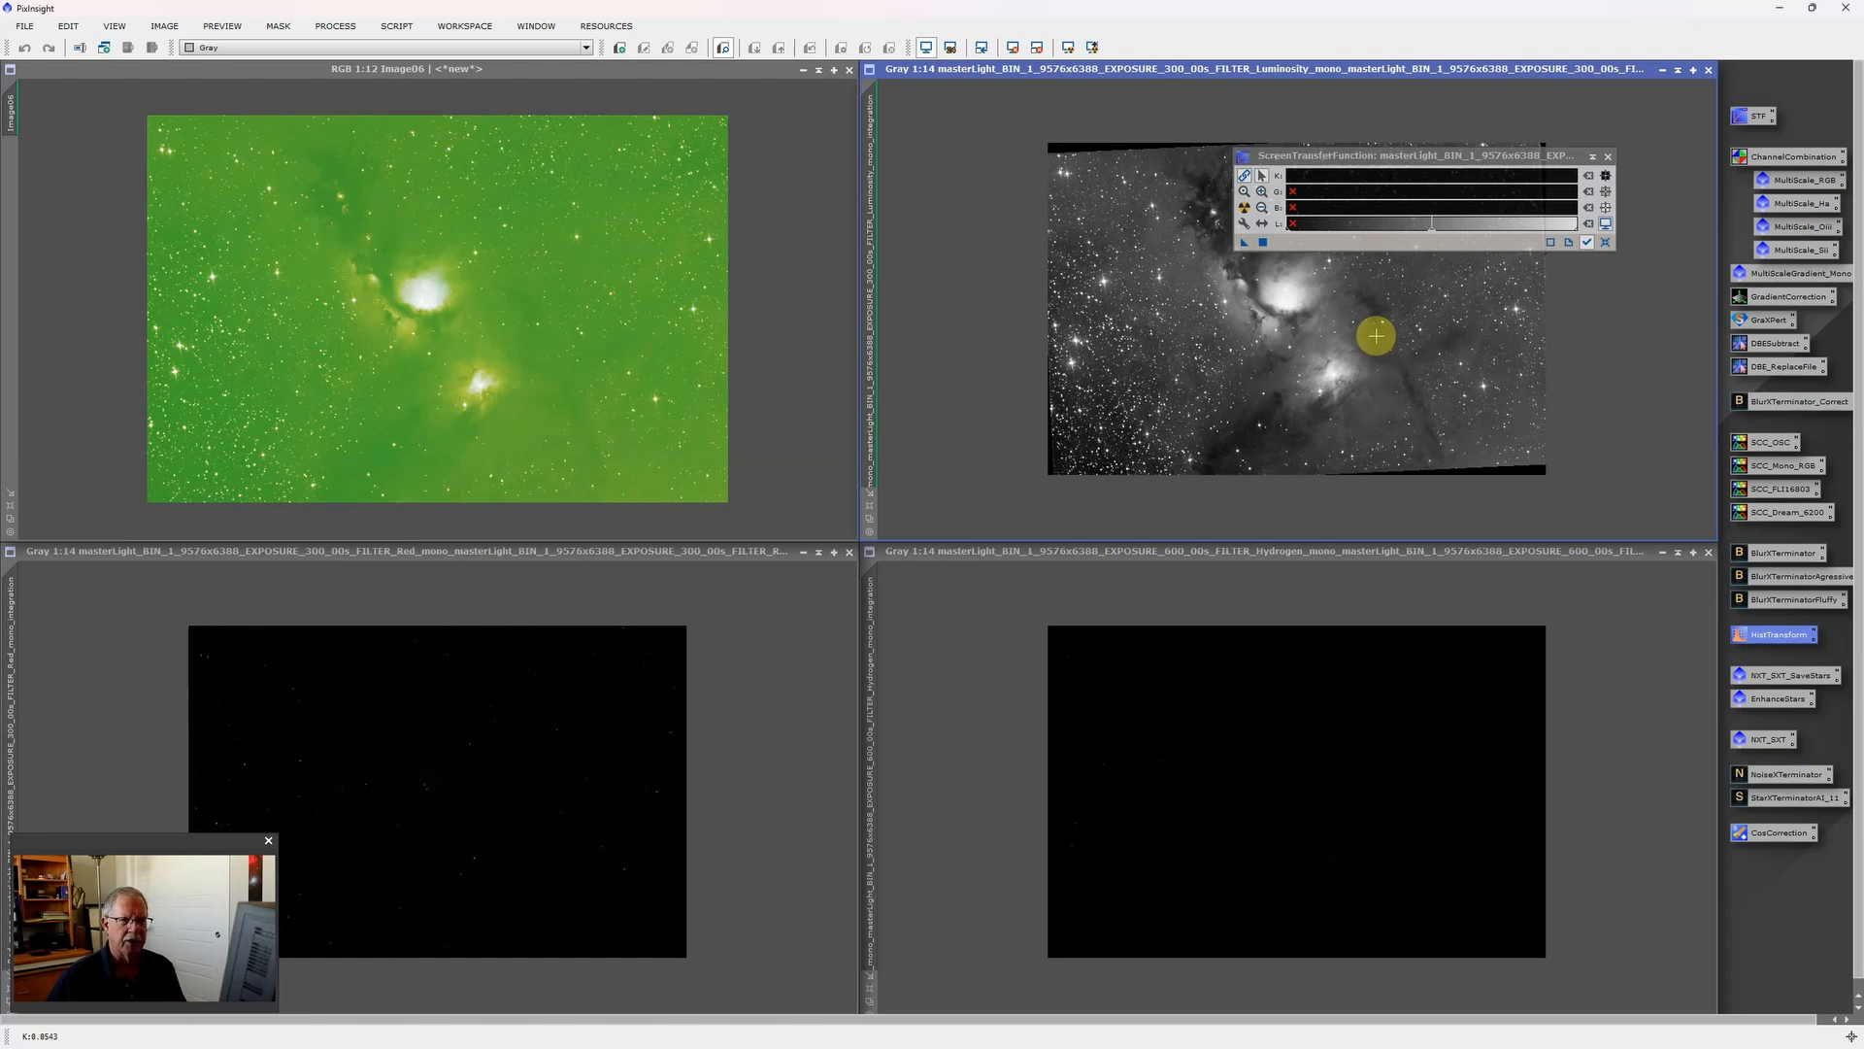
{"action": "left_click", "coordinate": [756, 658]}
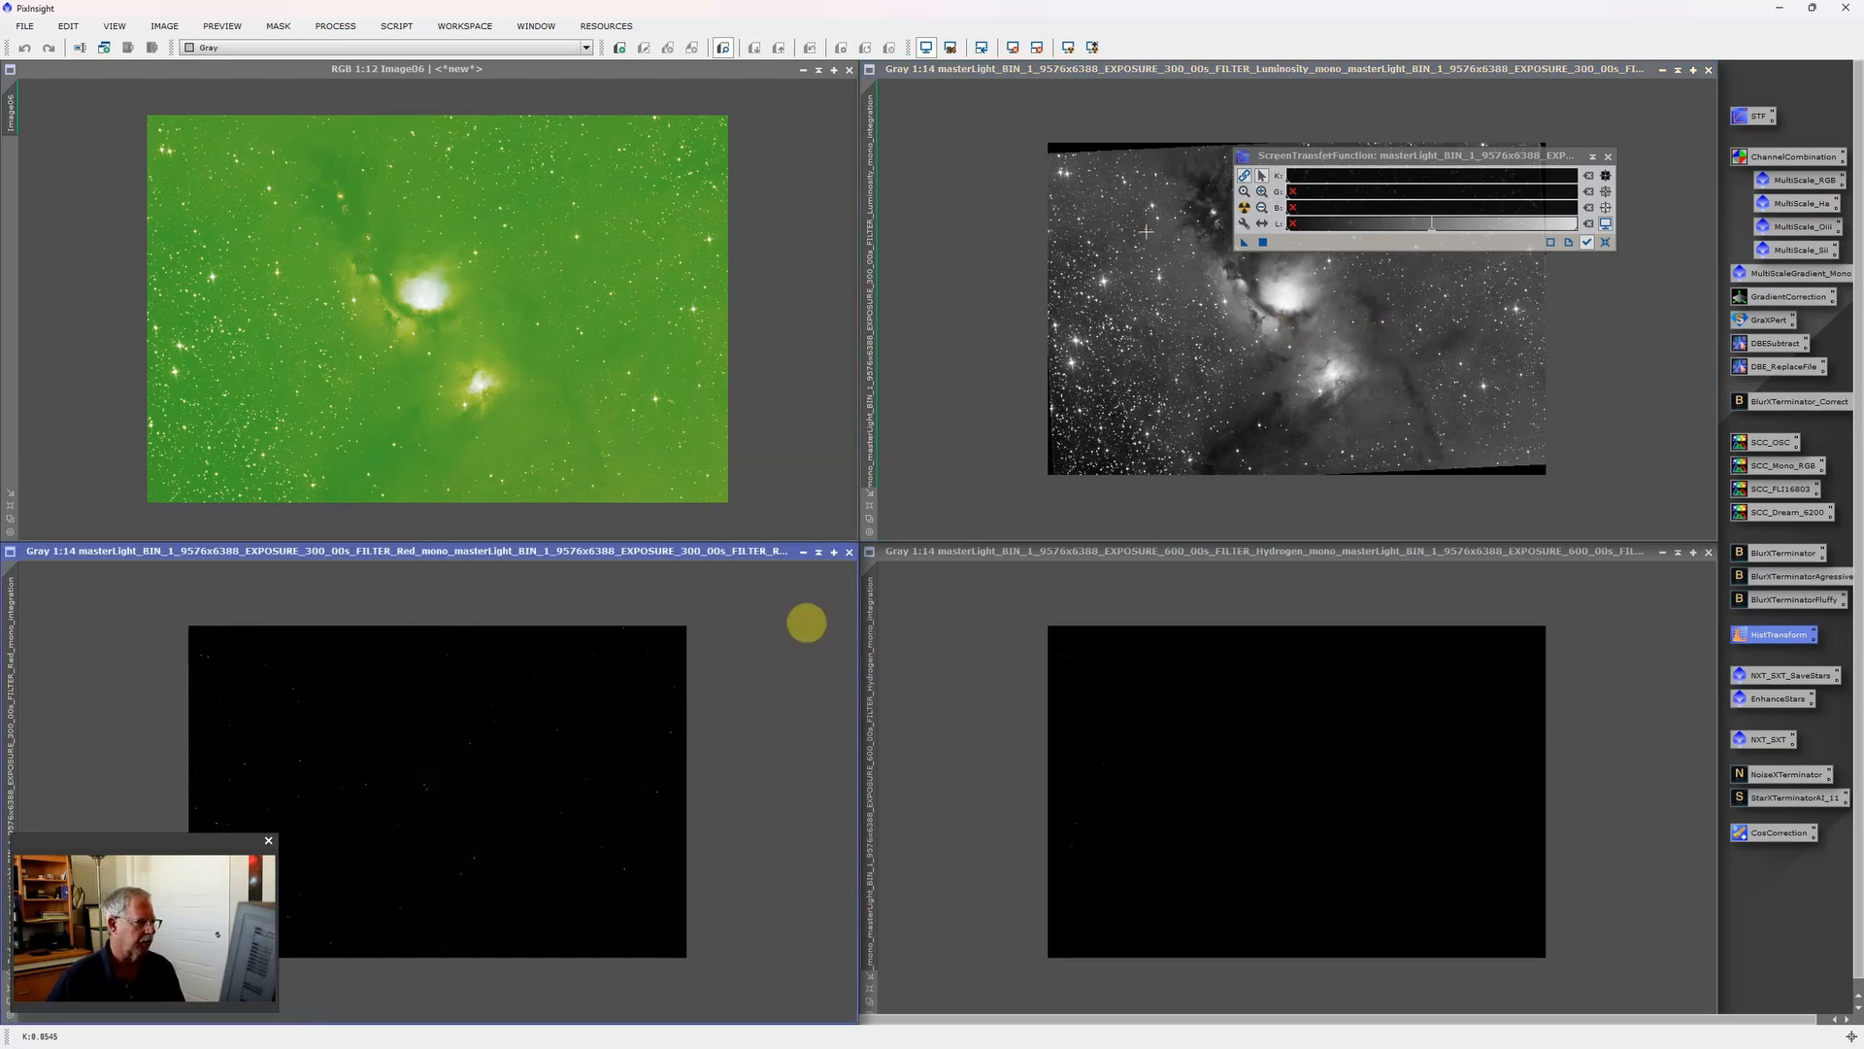
{"action": "left_click", "coordinate": [1244, 212]}
{"action": "left_click", "coordinate": [668, 772]}
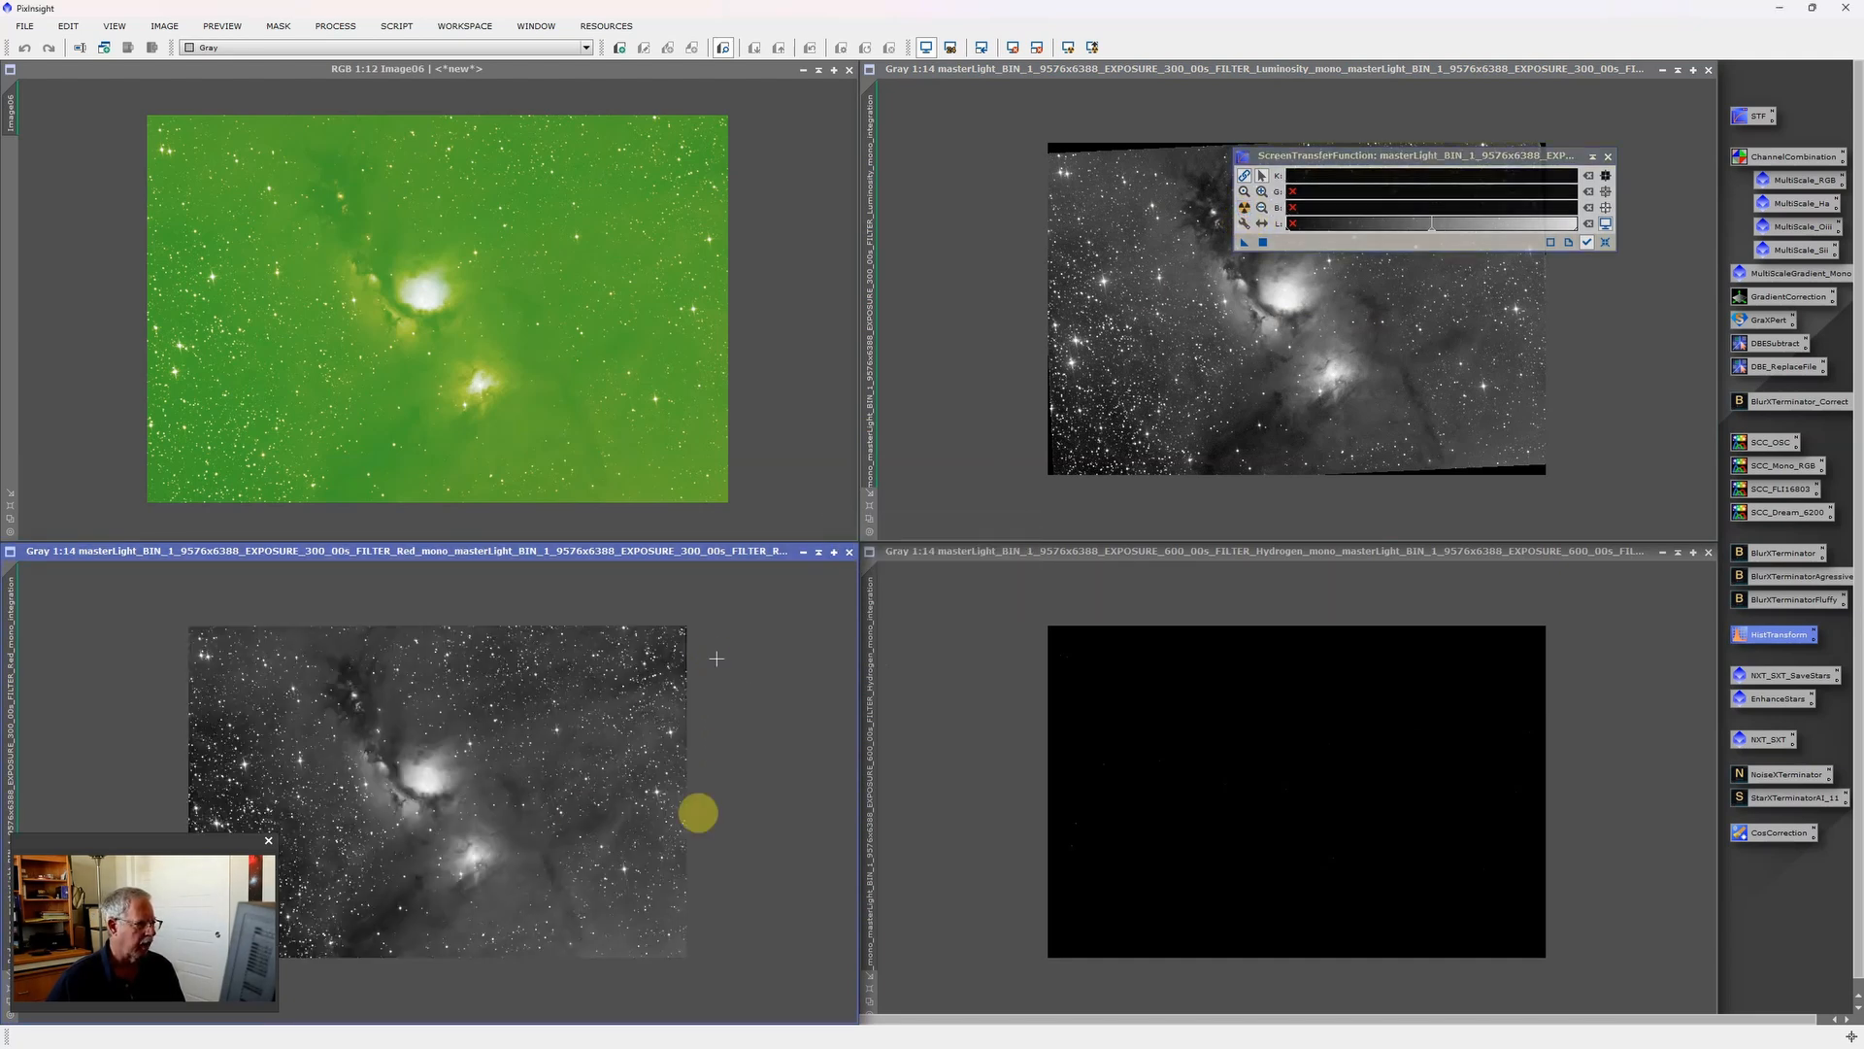
Auto-stretch the display of the Hydrogen master image and close ScreenTransferFunction.
{"action": "left_click", "coordinate": [1009, 696]}
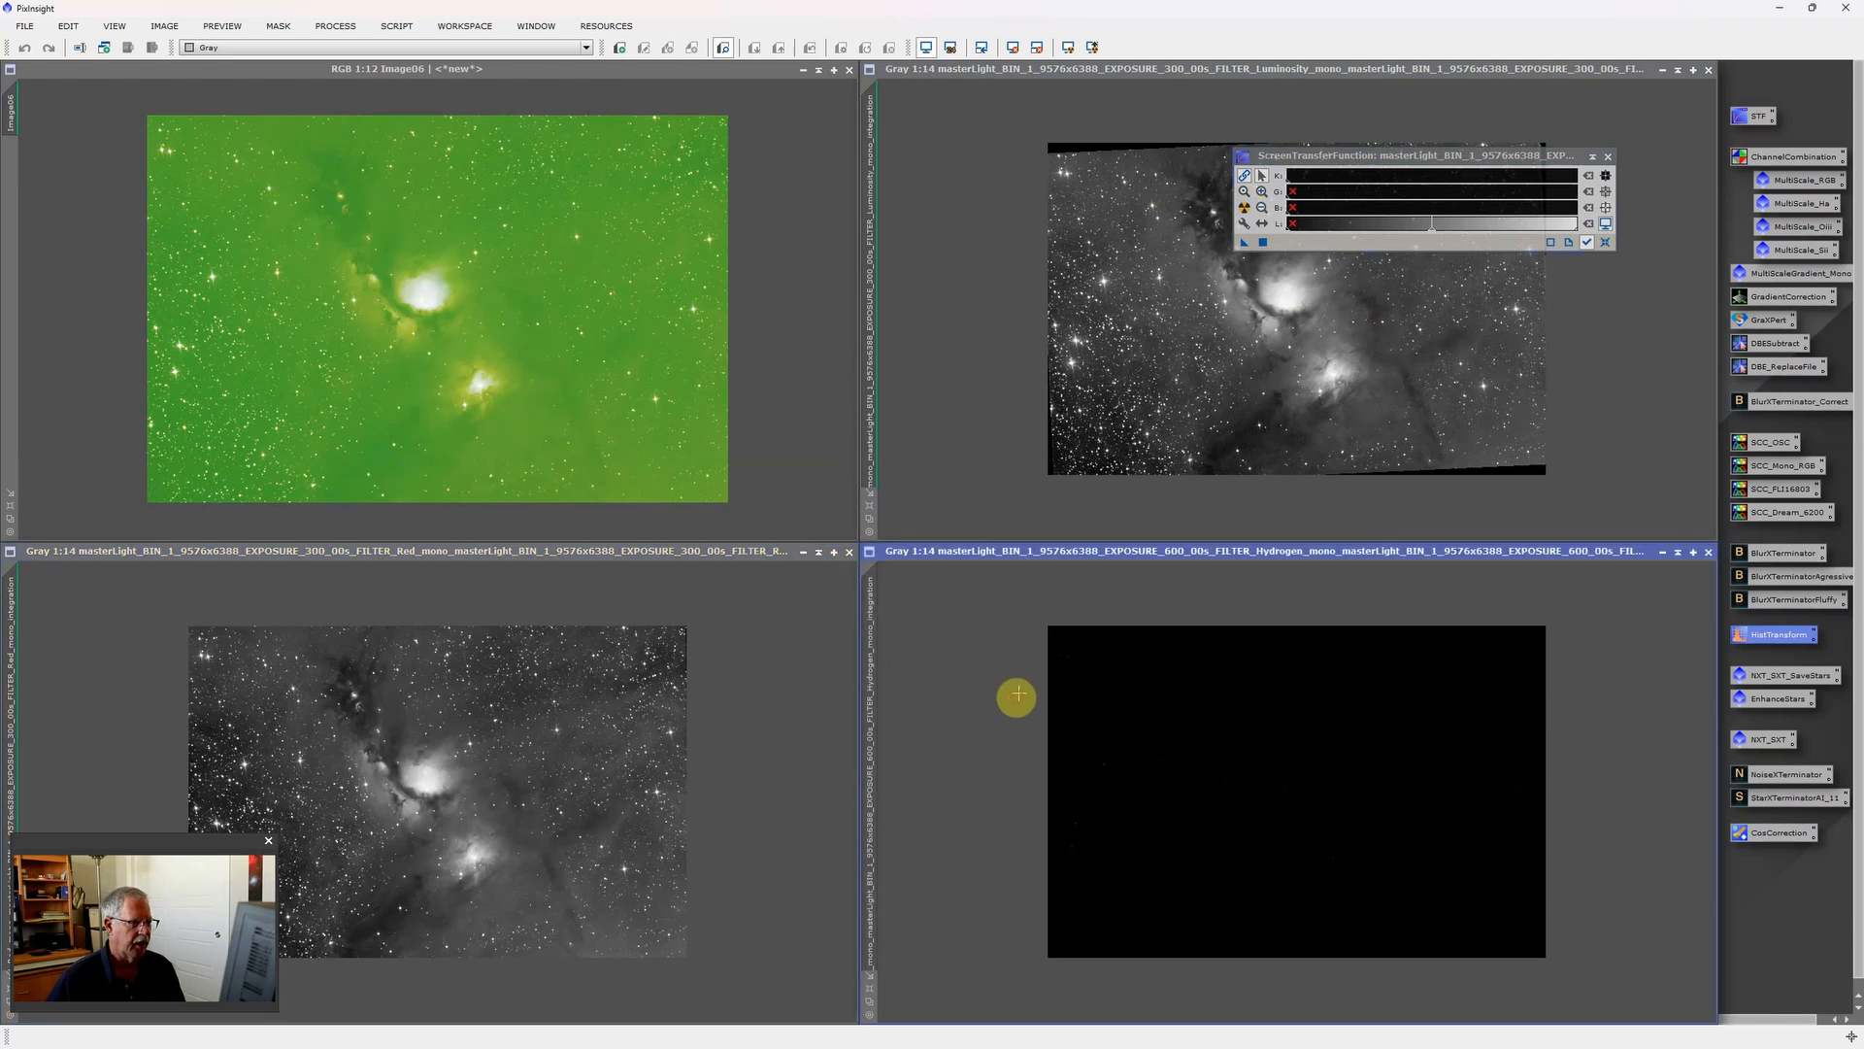
{"action": "left_click", "coordinate": [1243, 208]}
{"action": "left_click", "coordinate": [1148, 632]}
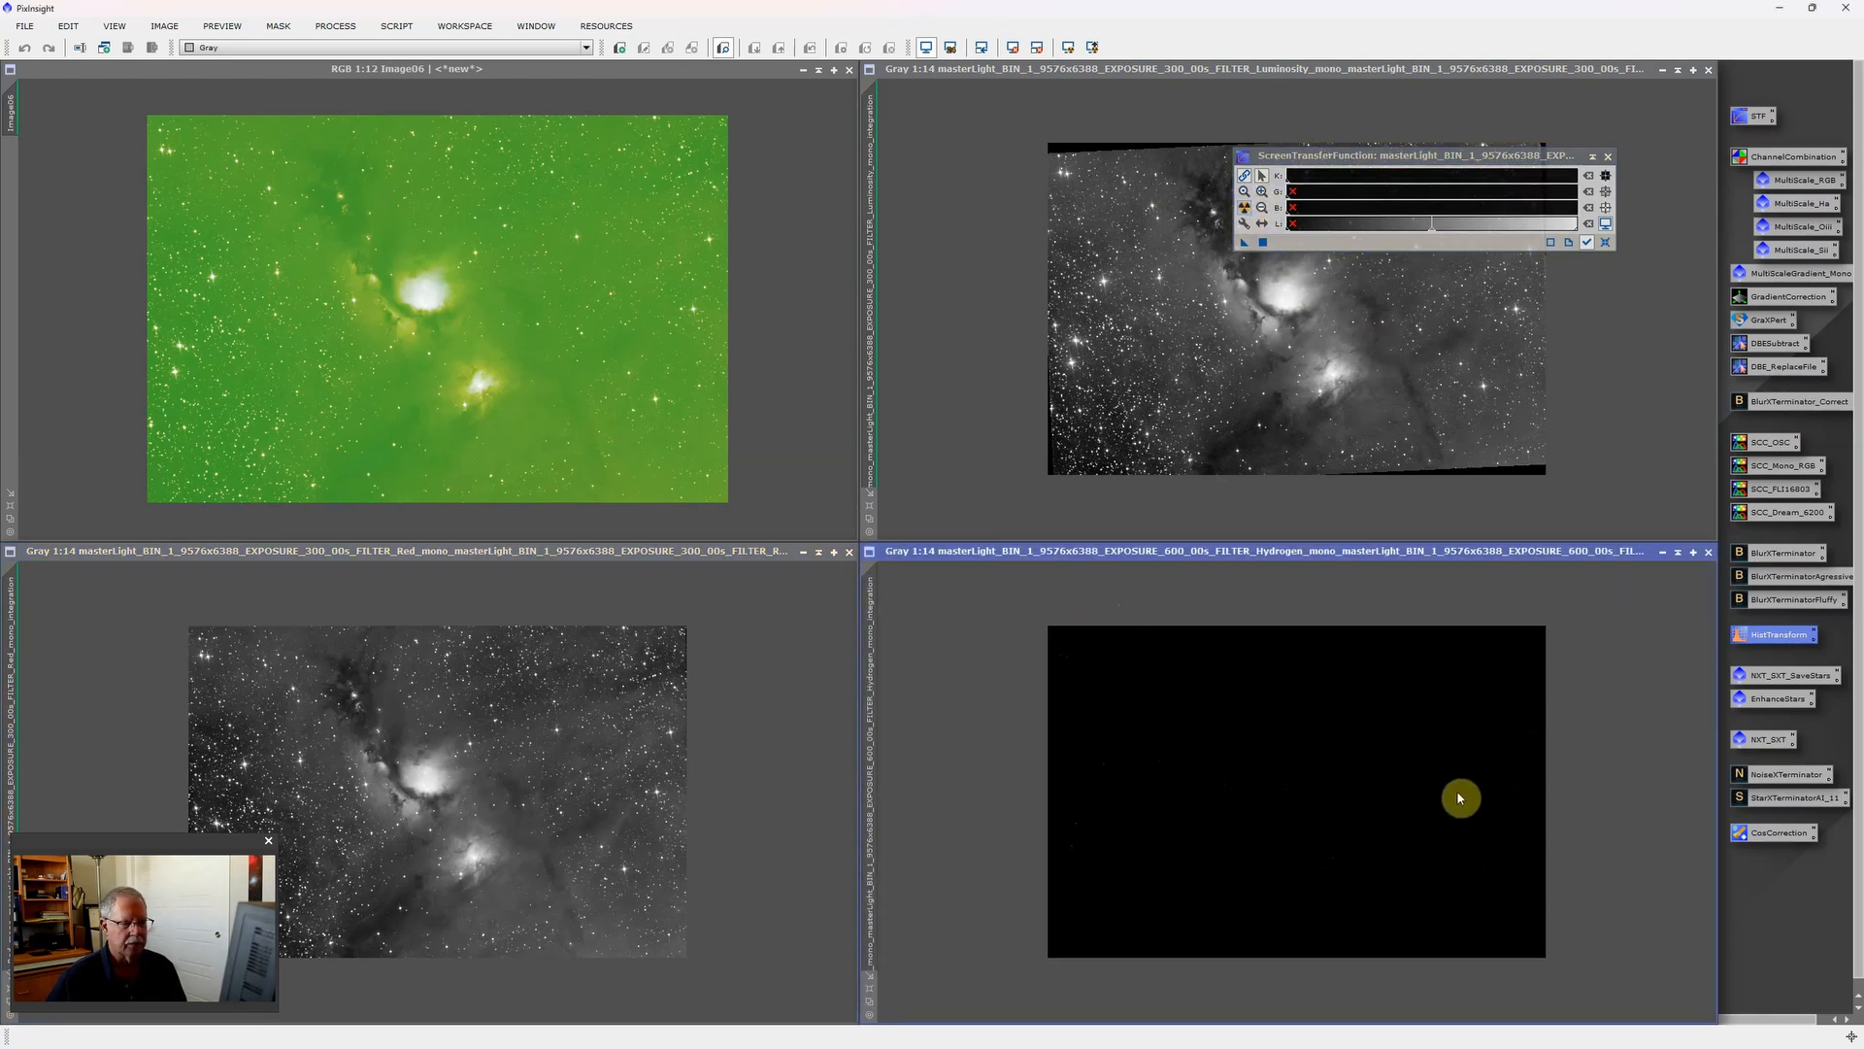
{"action": "key", "text": "ctrl+a"}
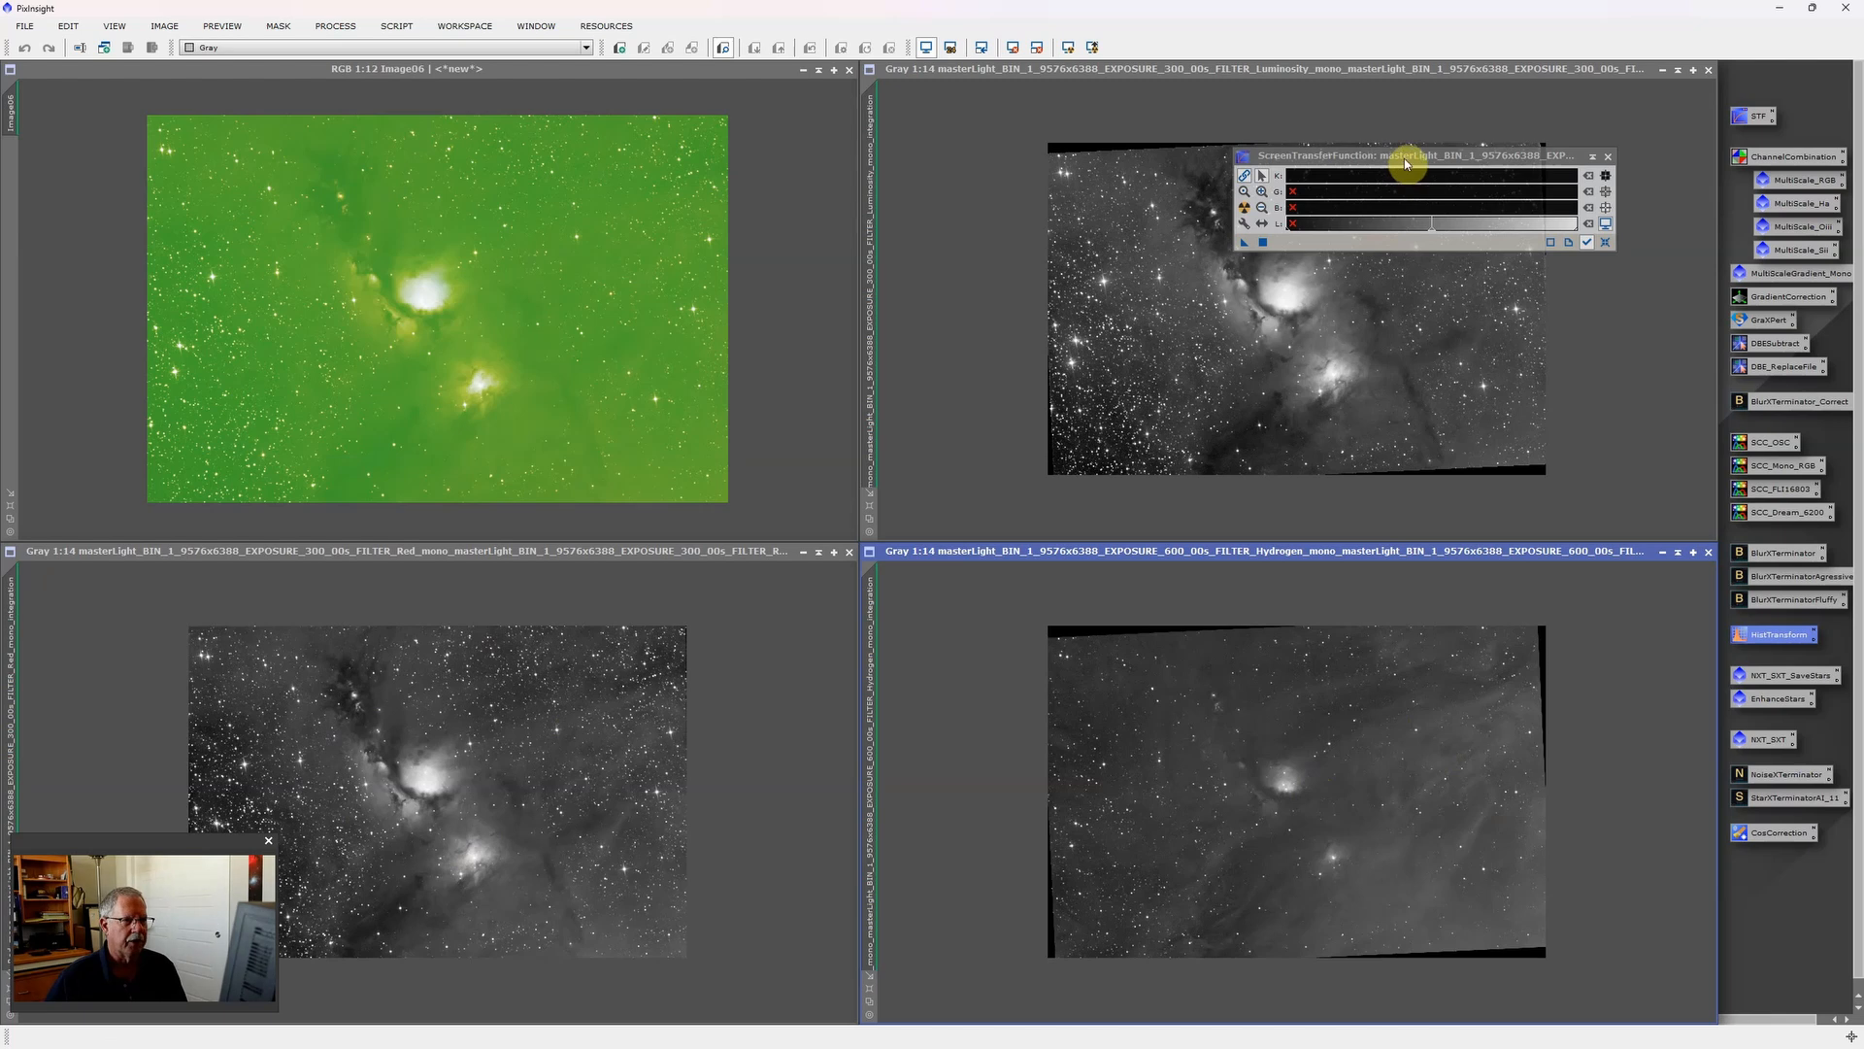
{"action": "left_click_drag", "start_coordinate": [1404, 158], "coordinate": [1410, 179]}
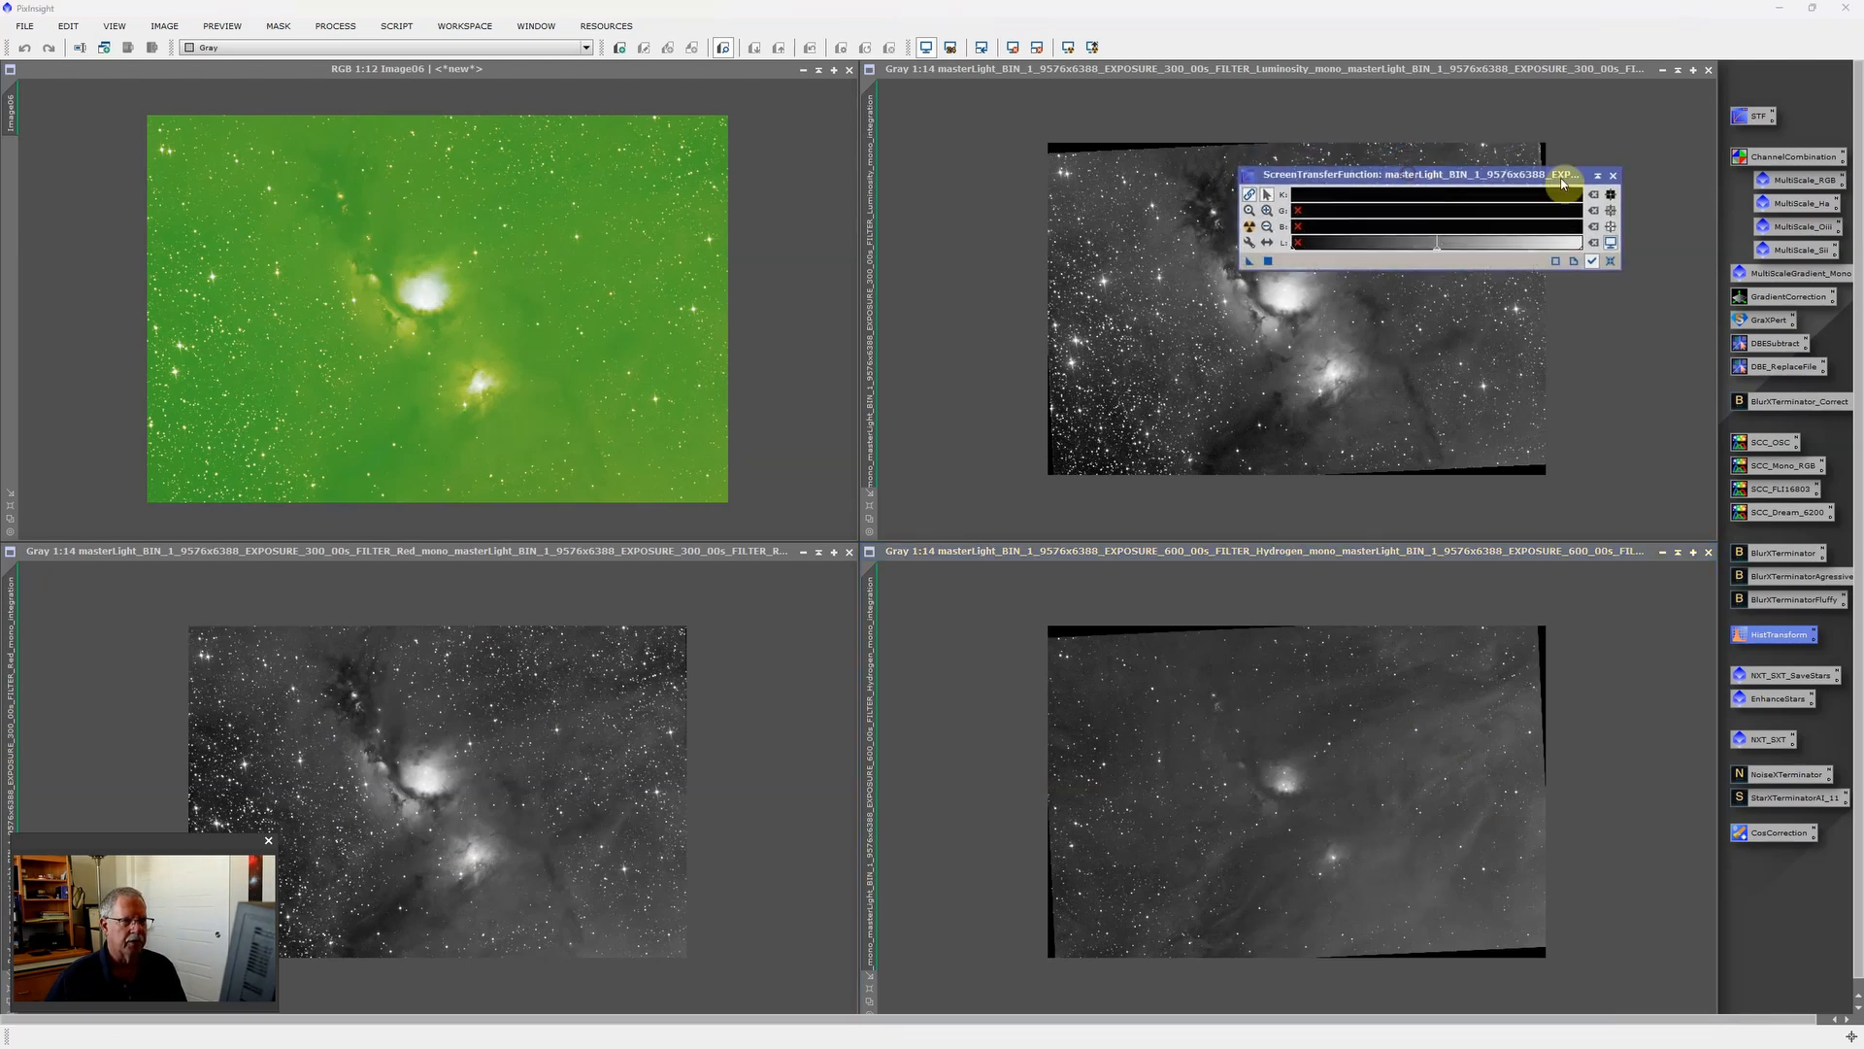
{"action": "left_click", "coordinate": [1615, 180]}
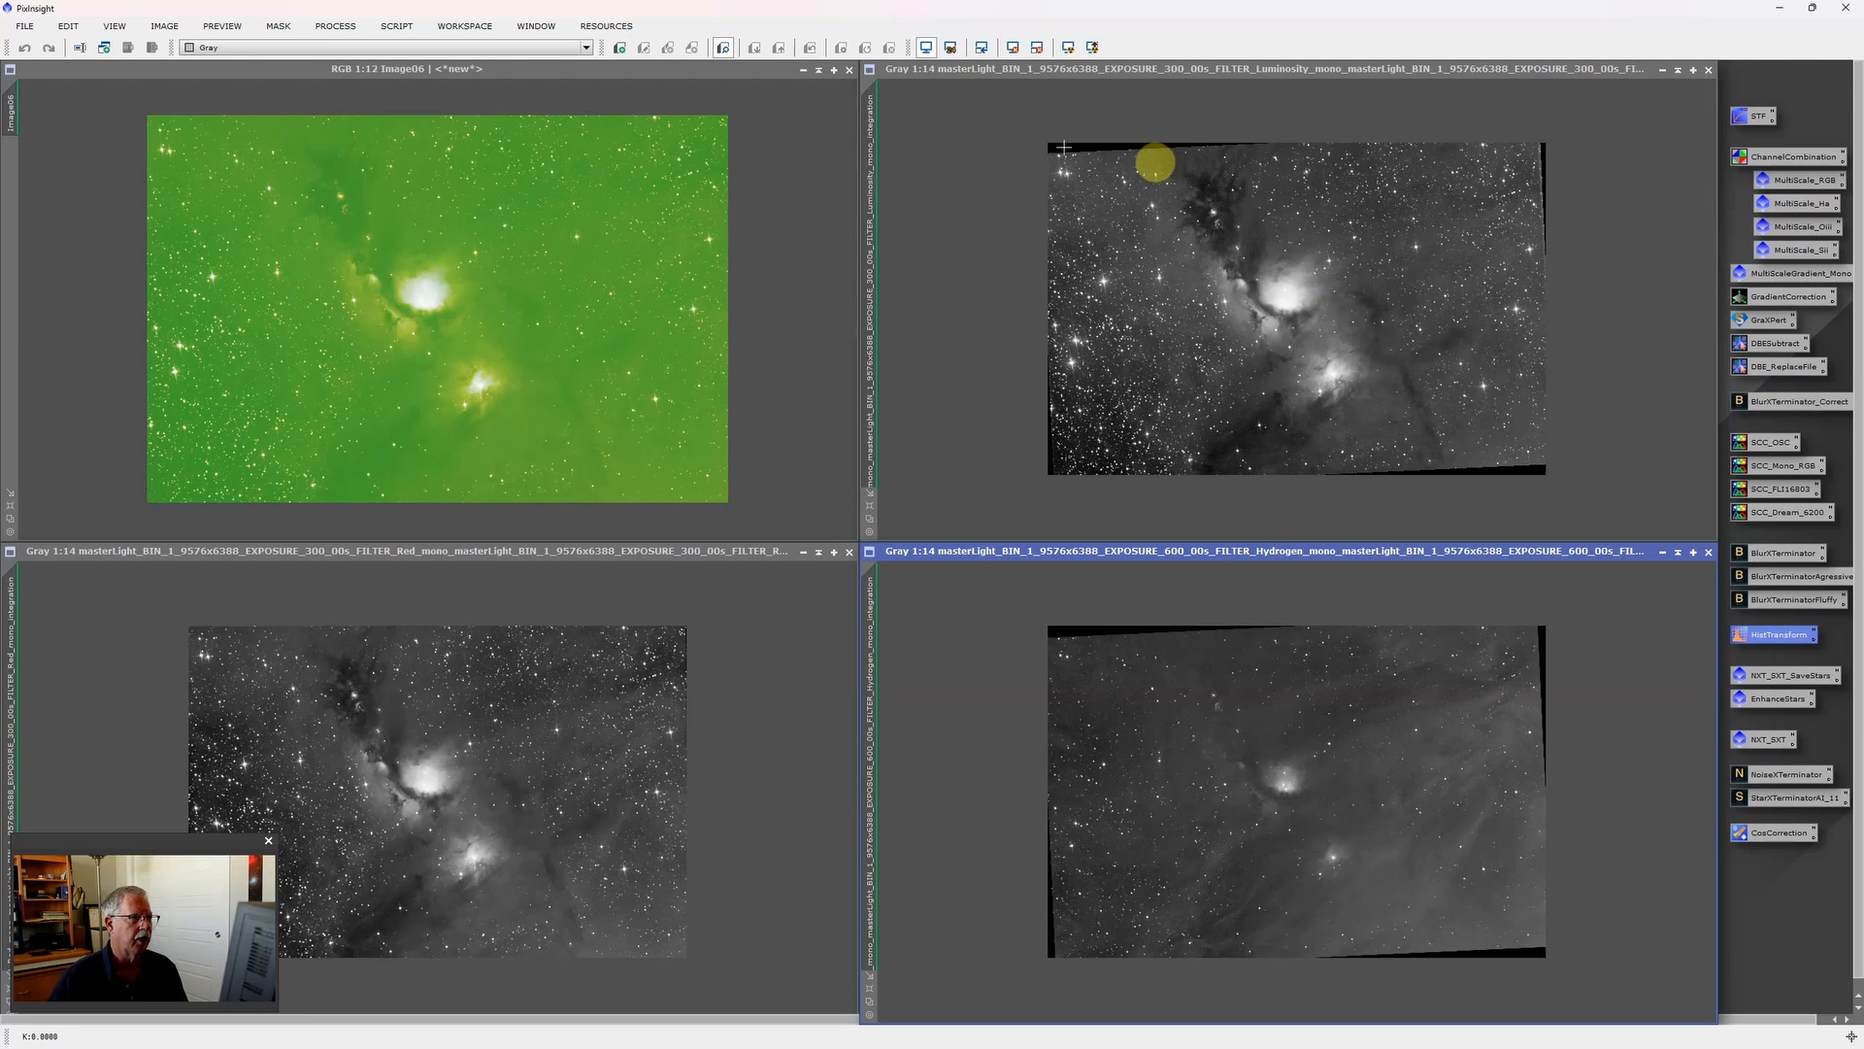
Start DynamicCrop on the Luminosity master and draw a crop frame about 9212 × 5852 px inside the black stacking borders.
{"action": "left_click", "coordinate": [1015, 141]}
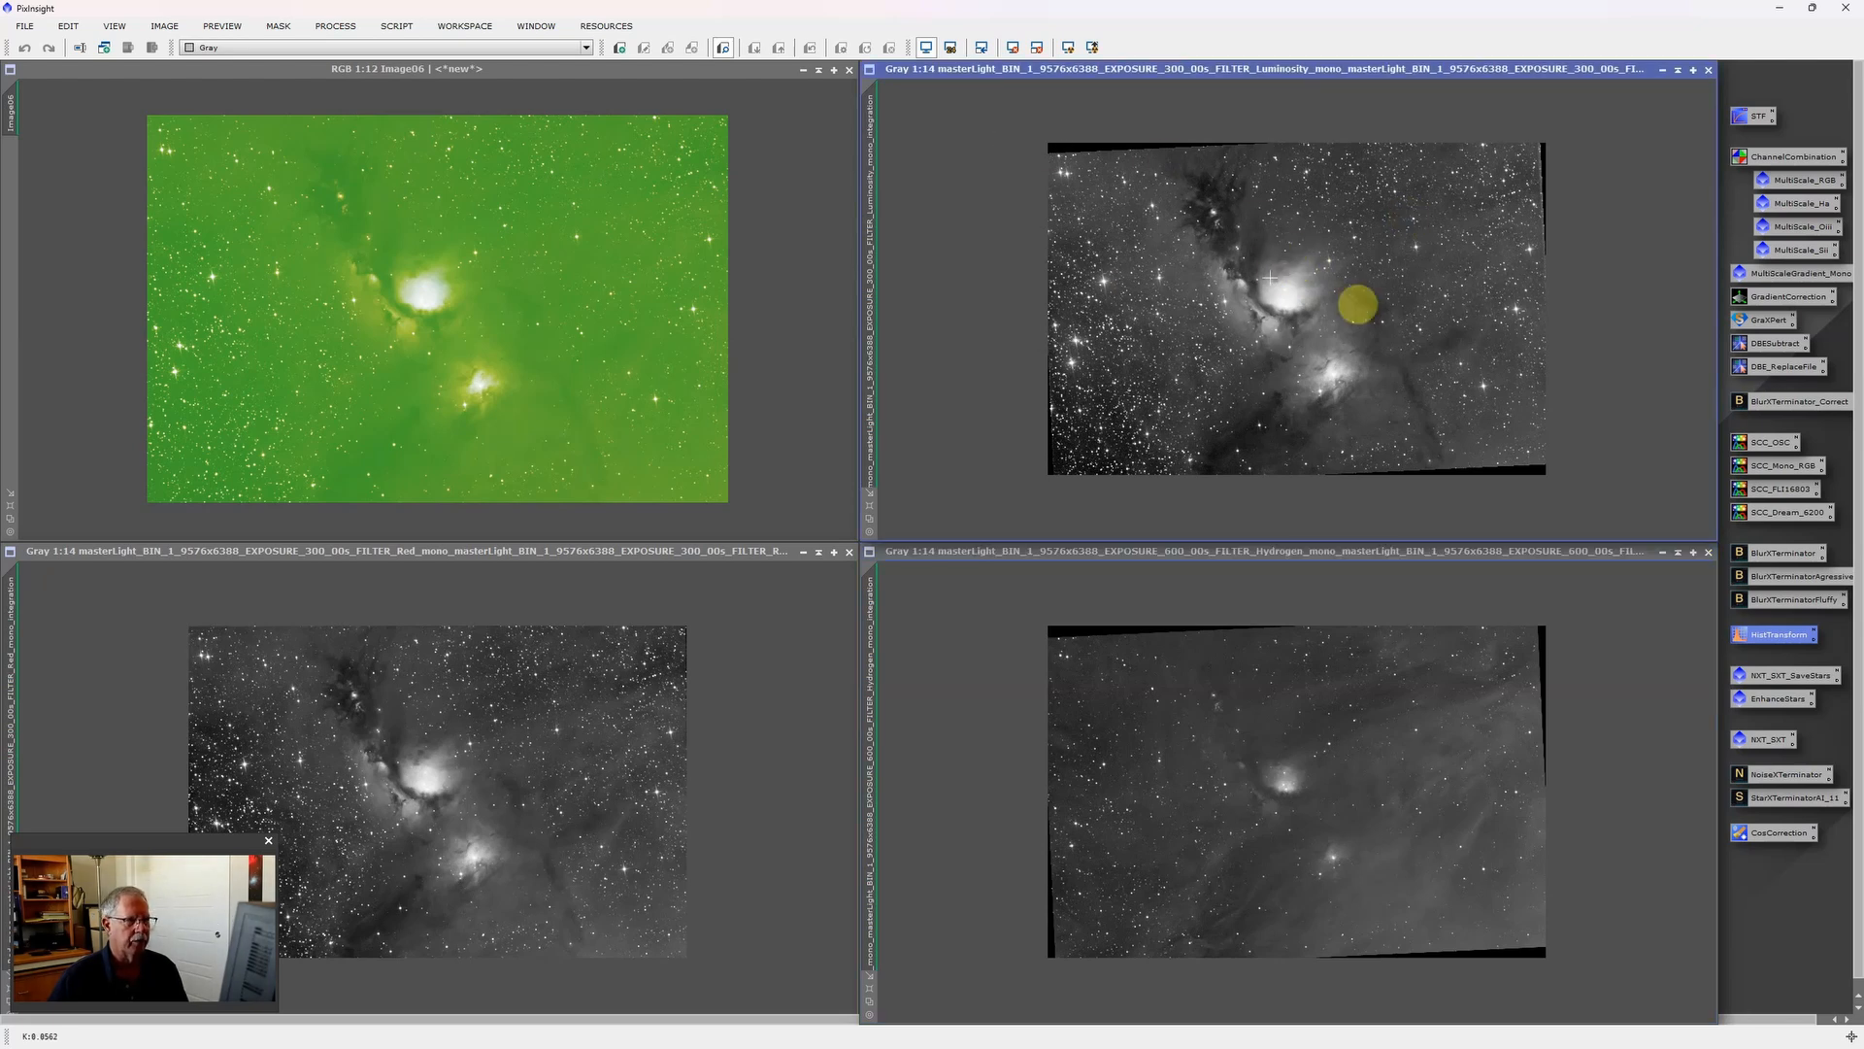
{"action": "left_click", "coordinate": [335, 26]}
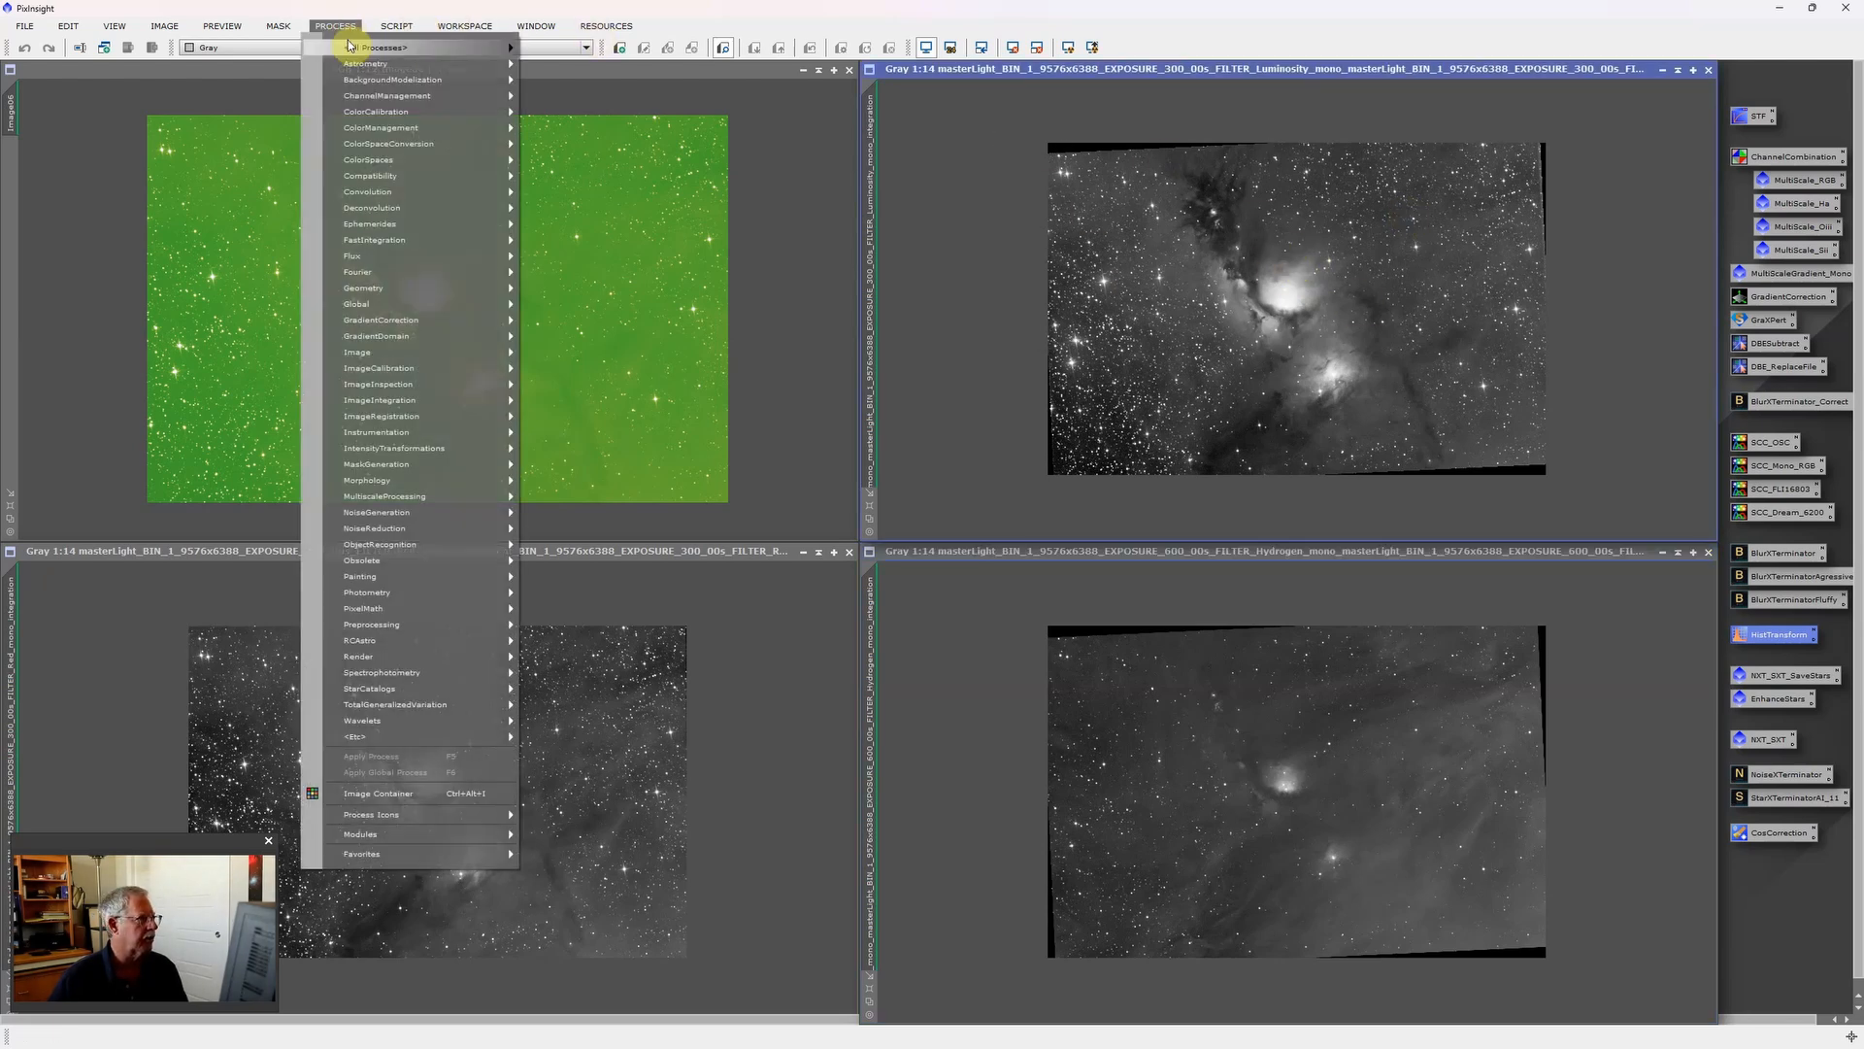
{"action": "mouse_move", "coordinate": [352, 50]}
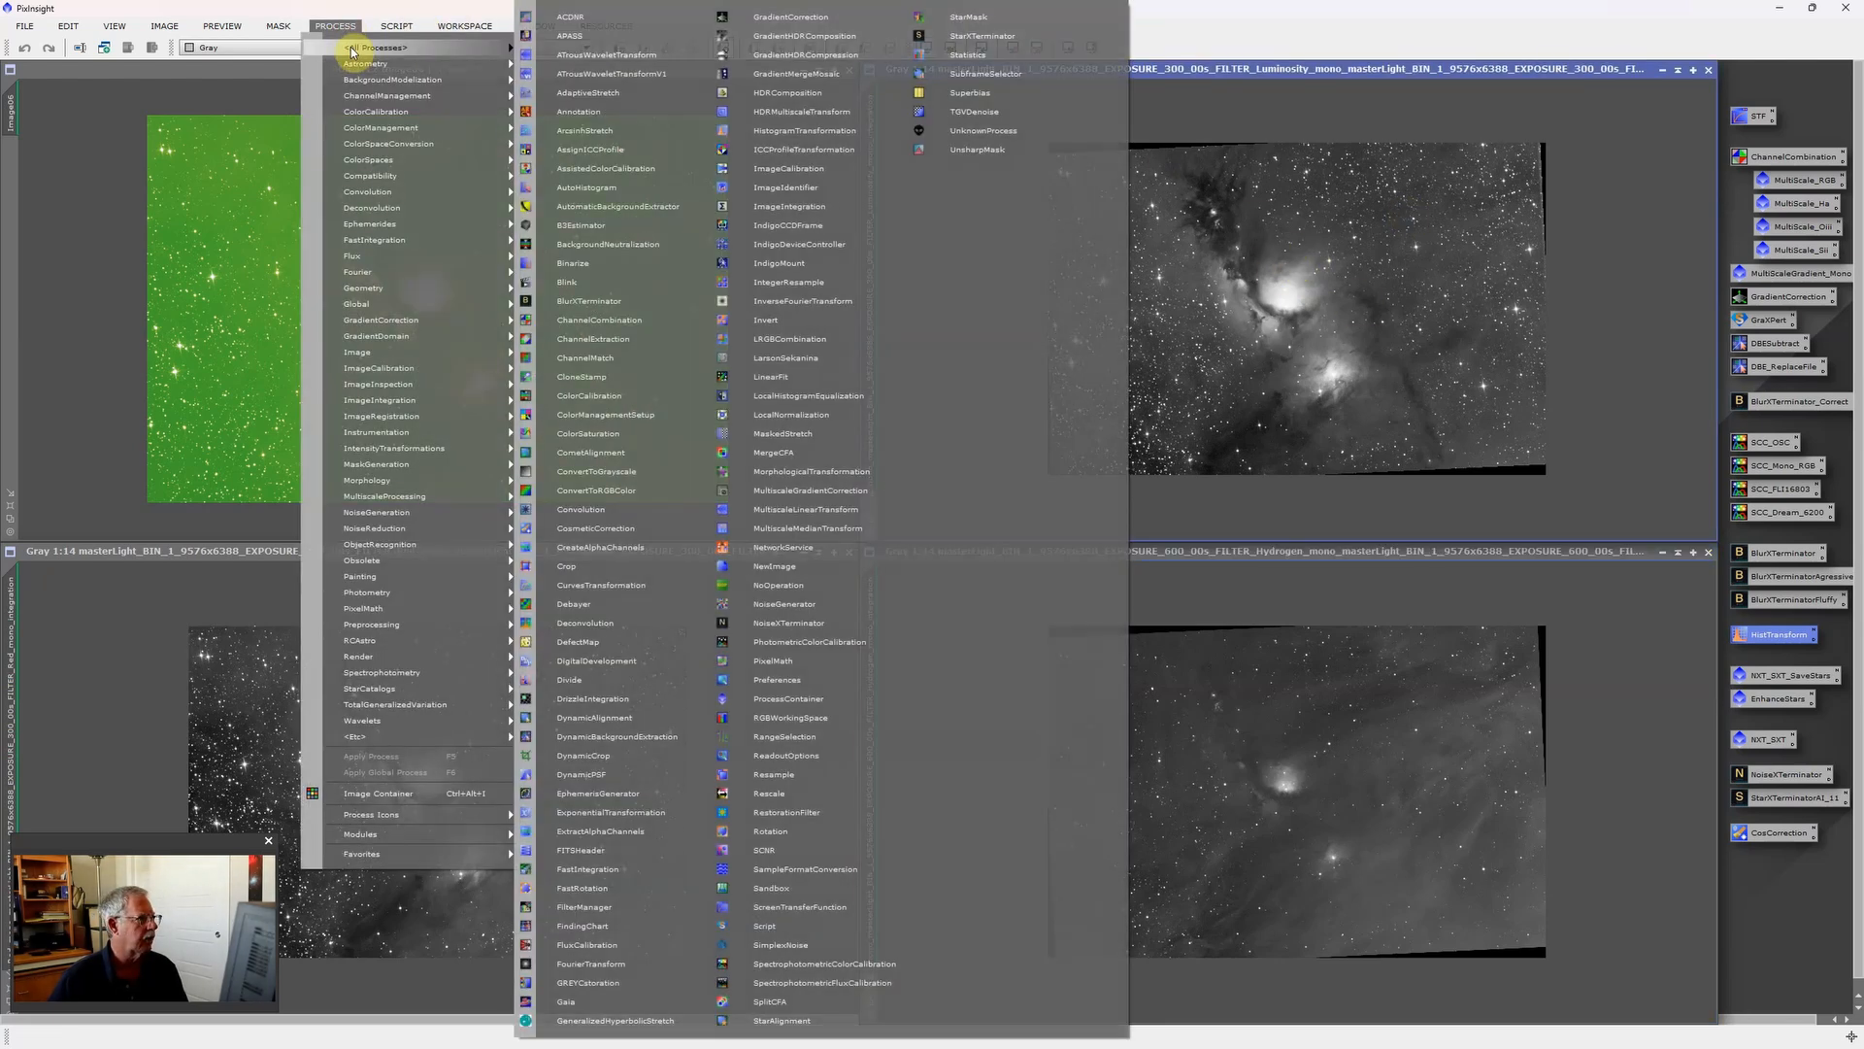
{"action": "left_click", "coordinate": [656, 753]}
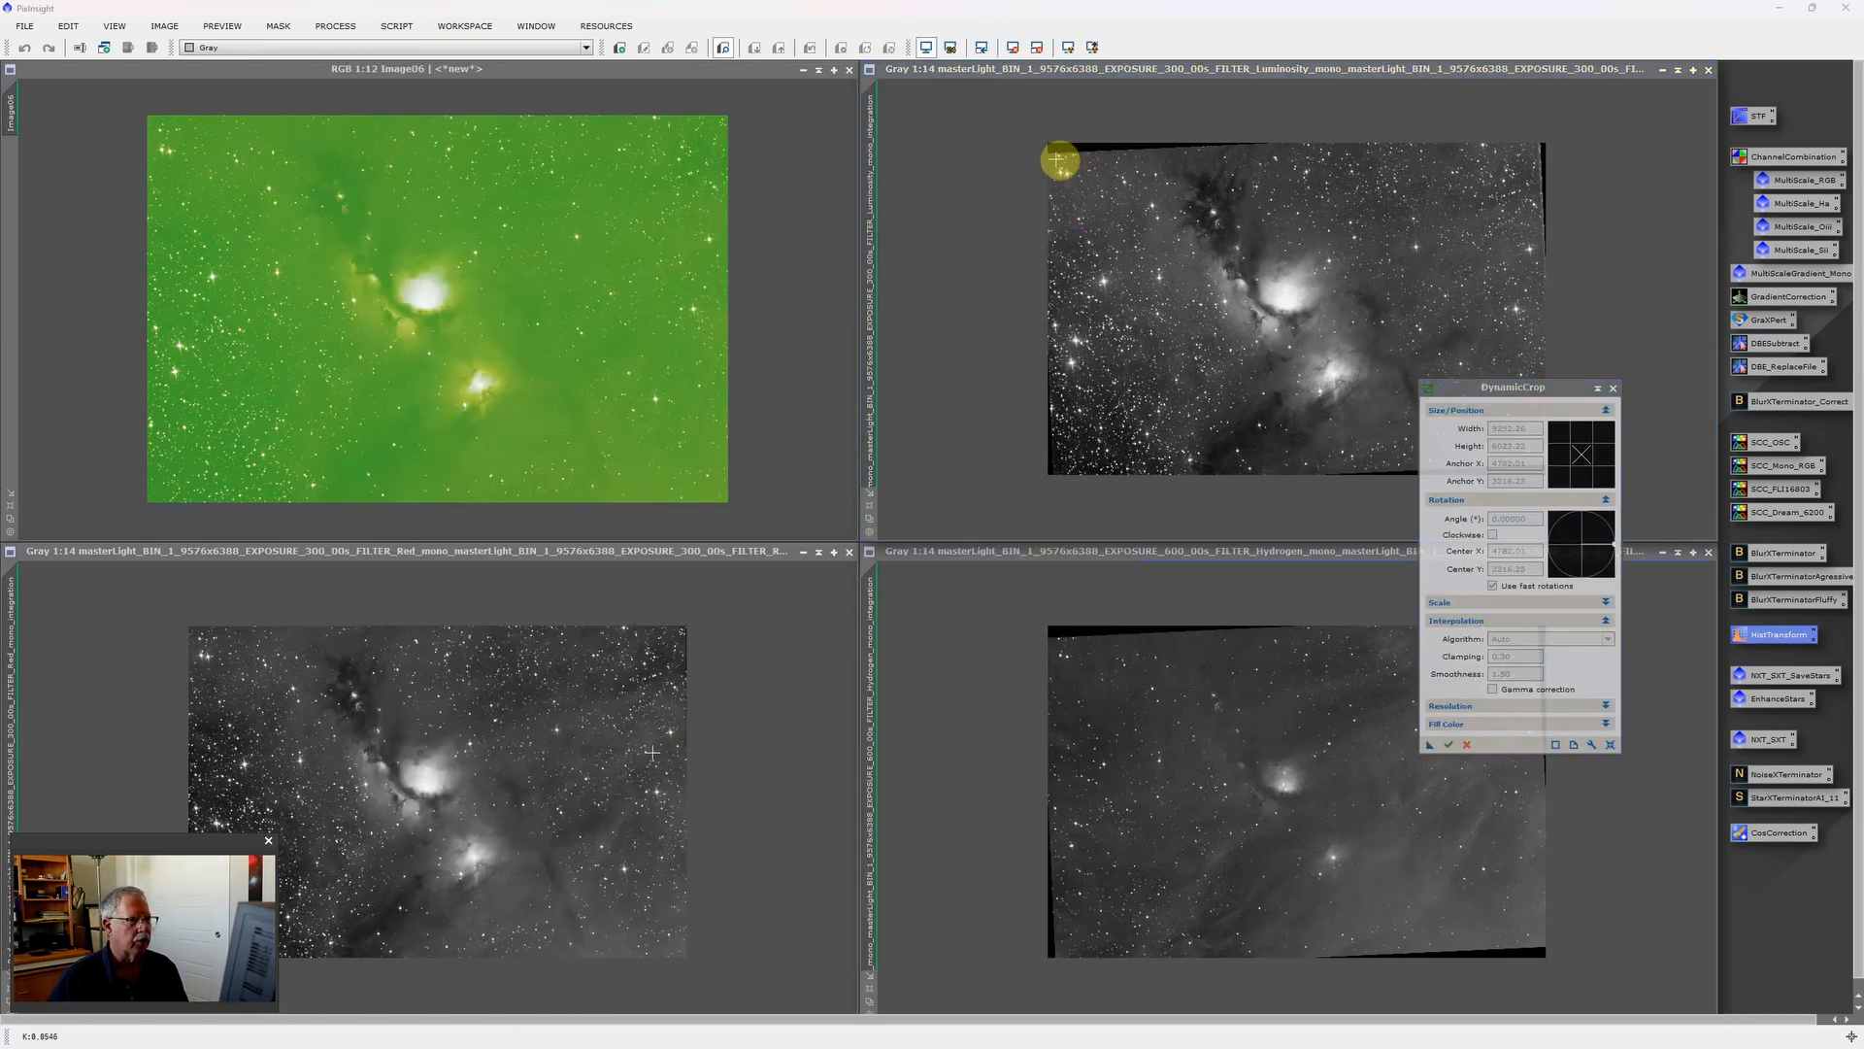
{"action": "left_click_drag", "start_coordinate": [1055, 156], "coordinate": [1531, 458]}
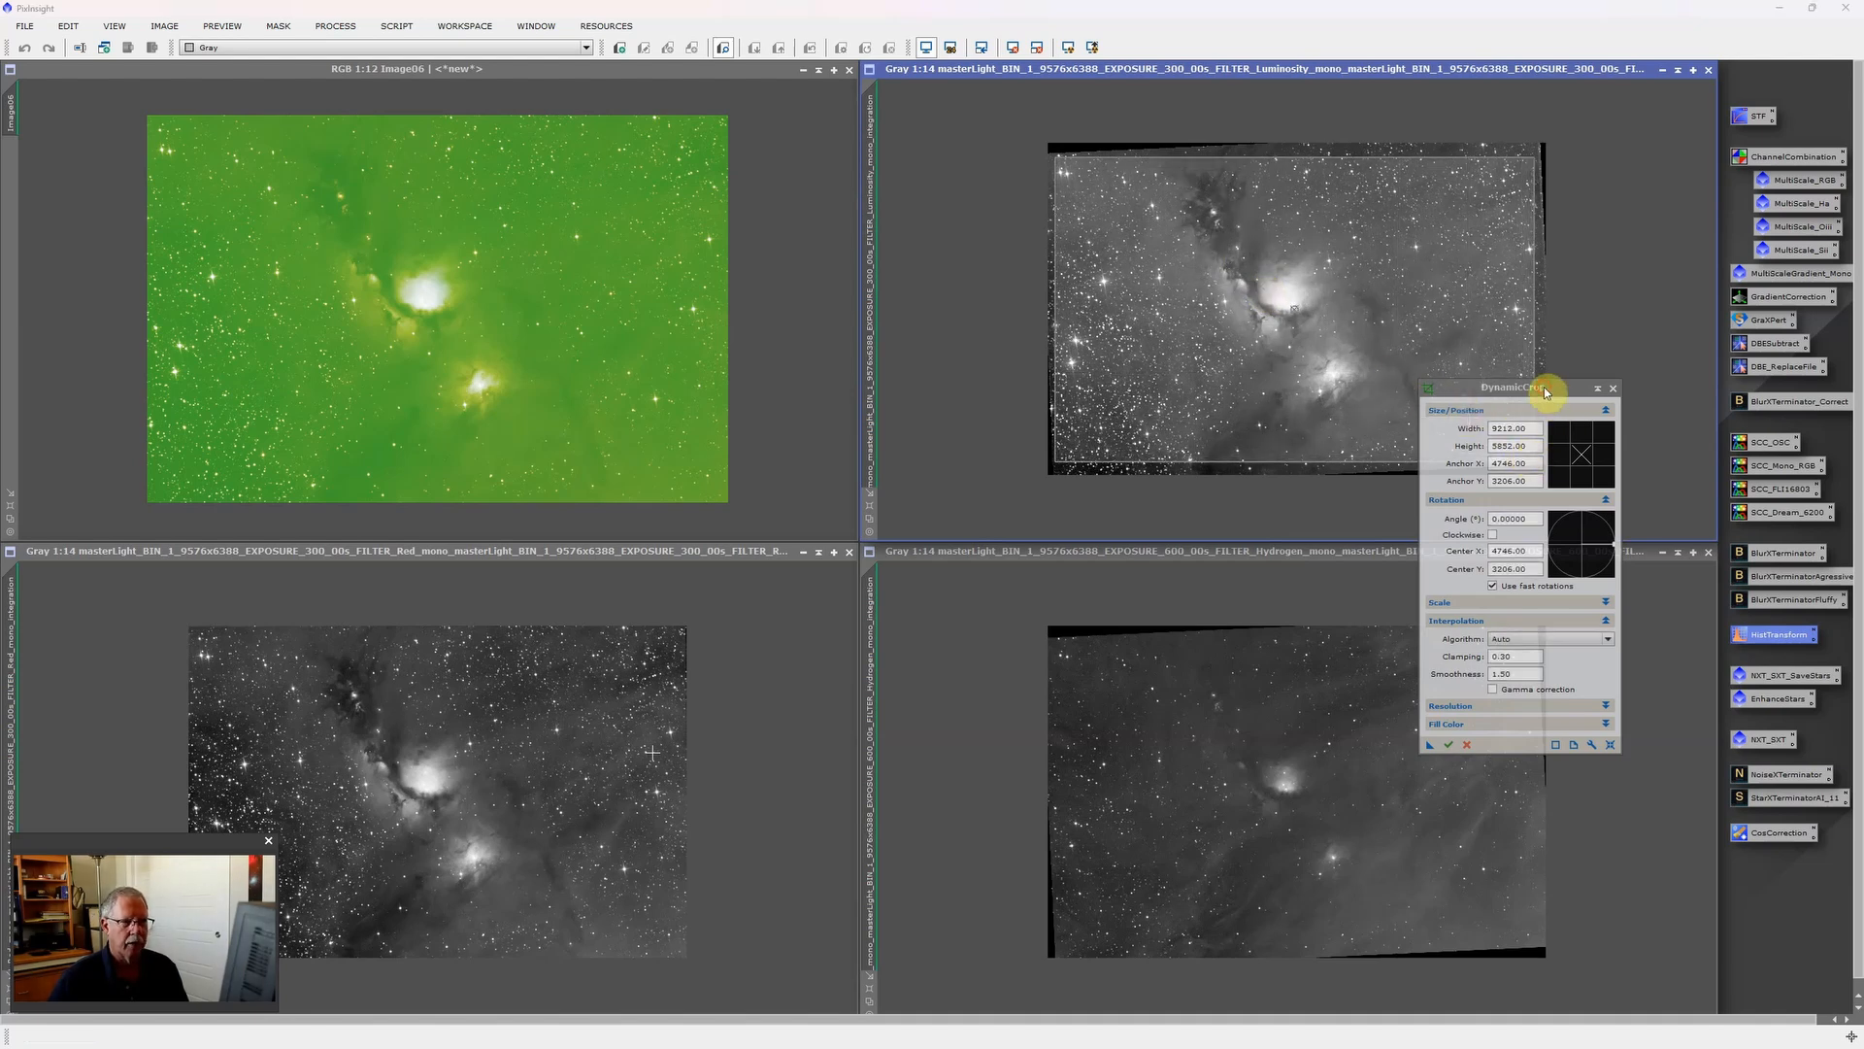
{"action": "left_click_drag", "start_coordinate": [764, 368], "coordinate": [767, 367]}
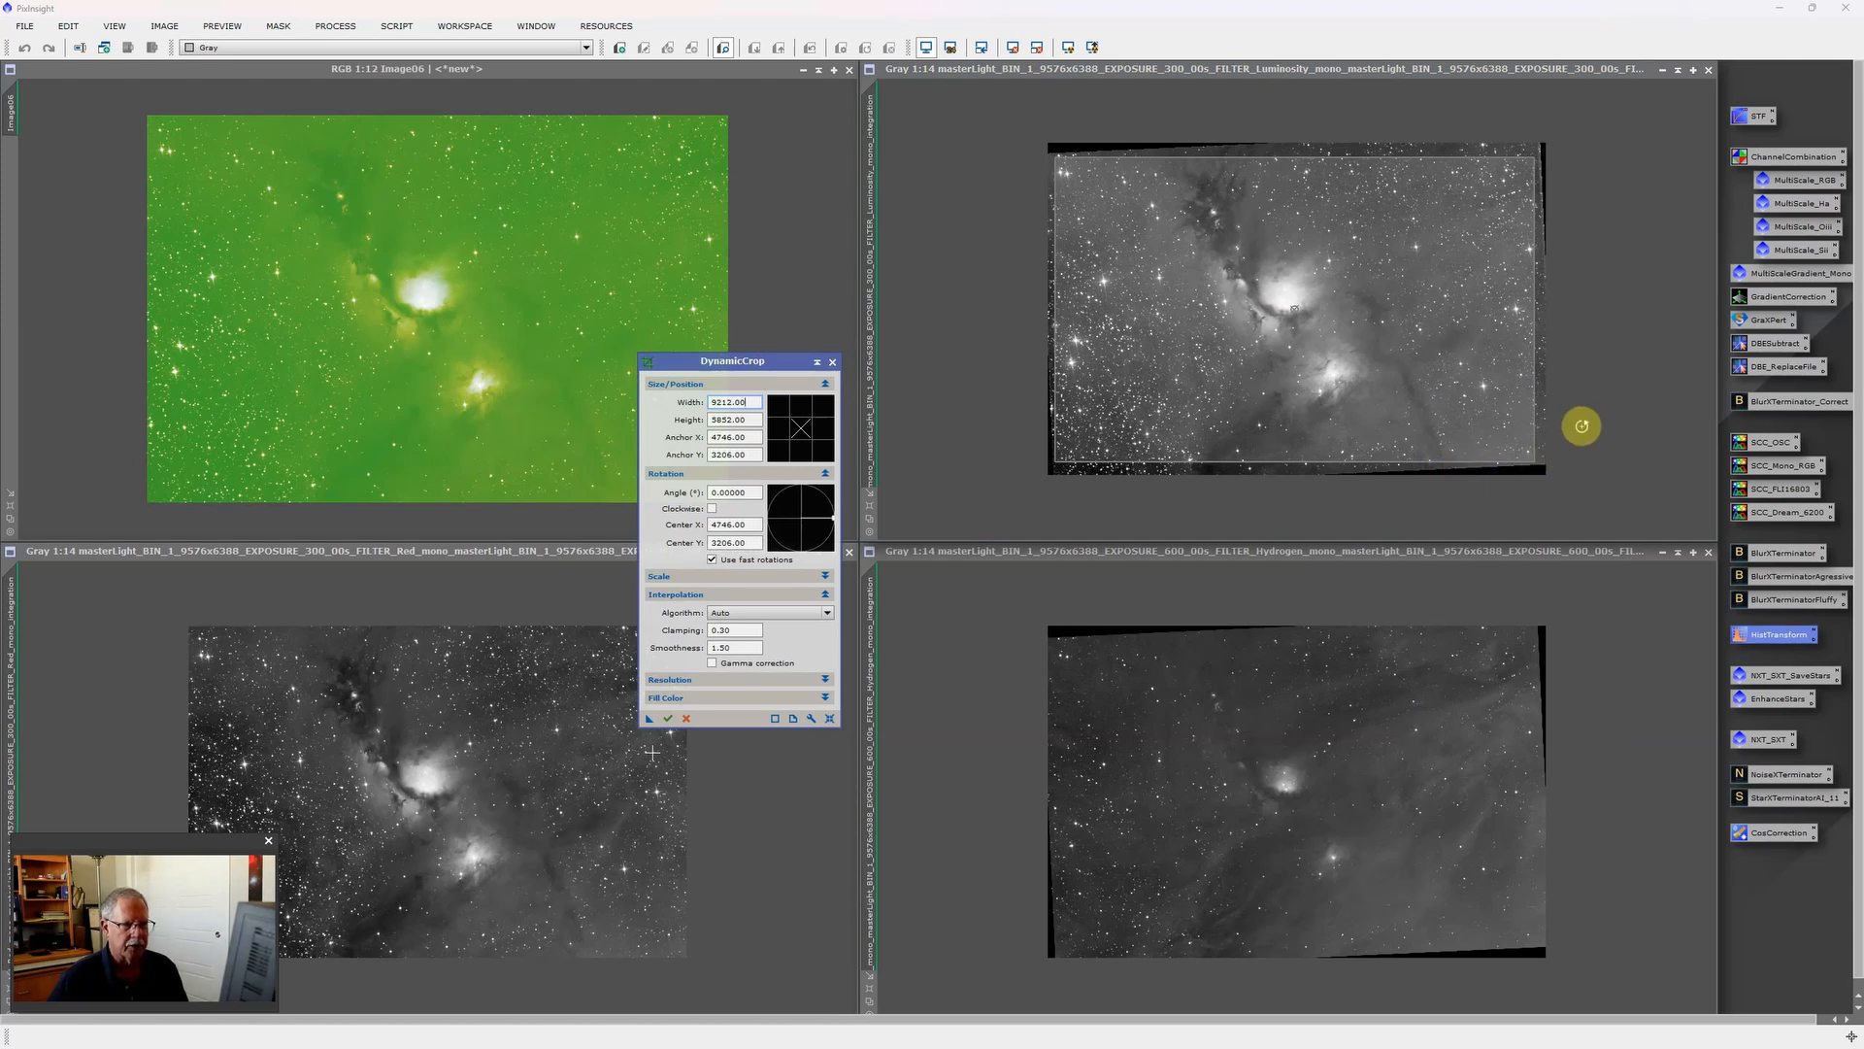
Rotate the Luminosity crop frame about 1.97° and resize it to about 9212 × 6019 px, following the tilted image edges inside the black borders.
{"action": "left_click_drag", "start_coordinate": [1582, 425], "coordinate": [1585, 417]}
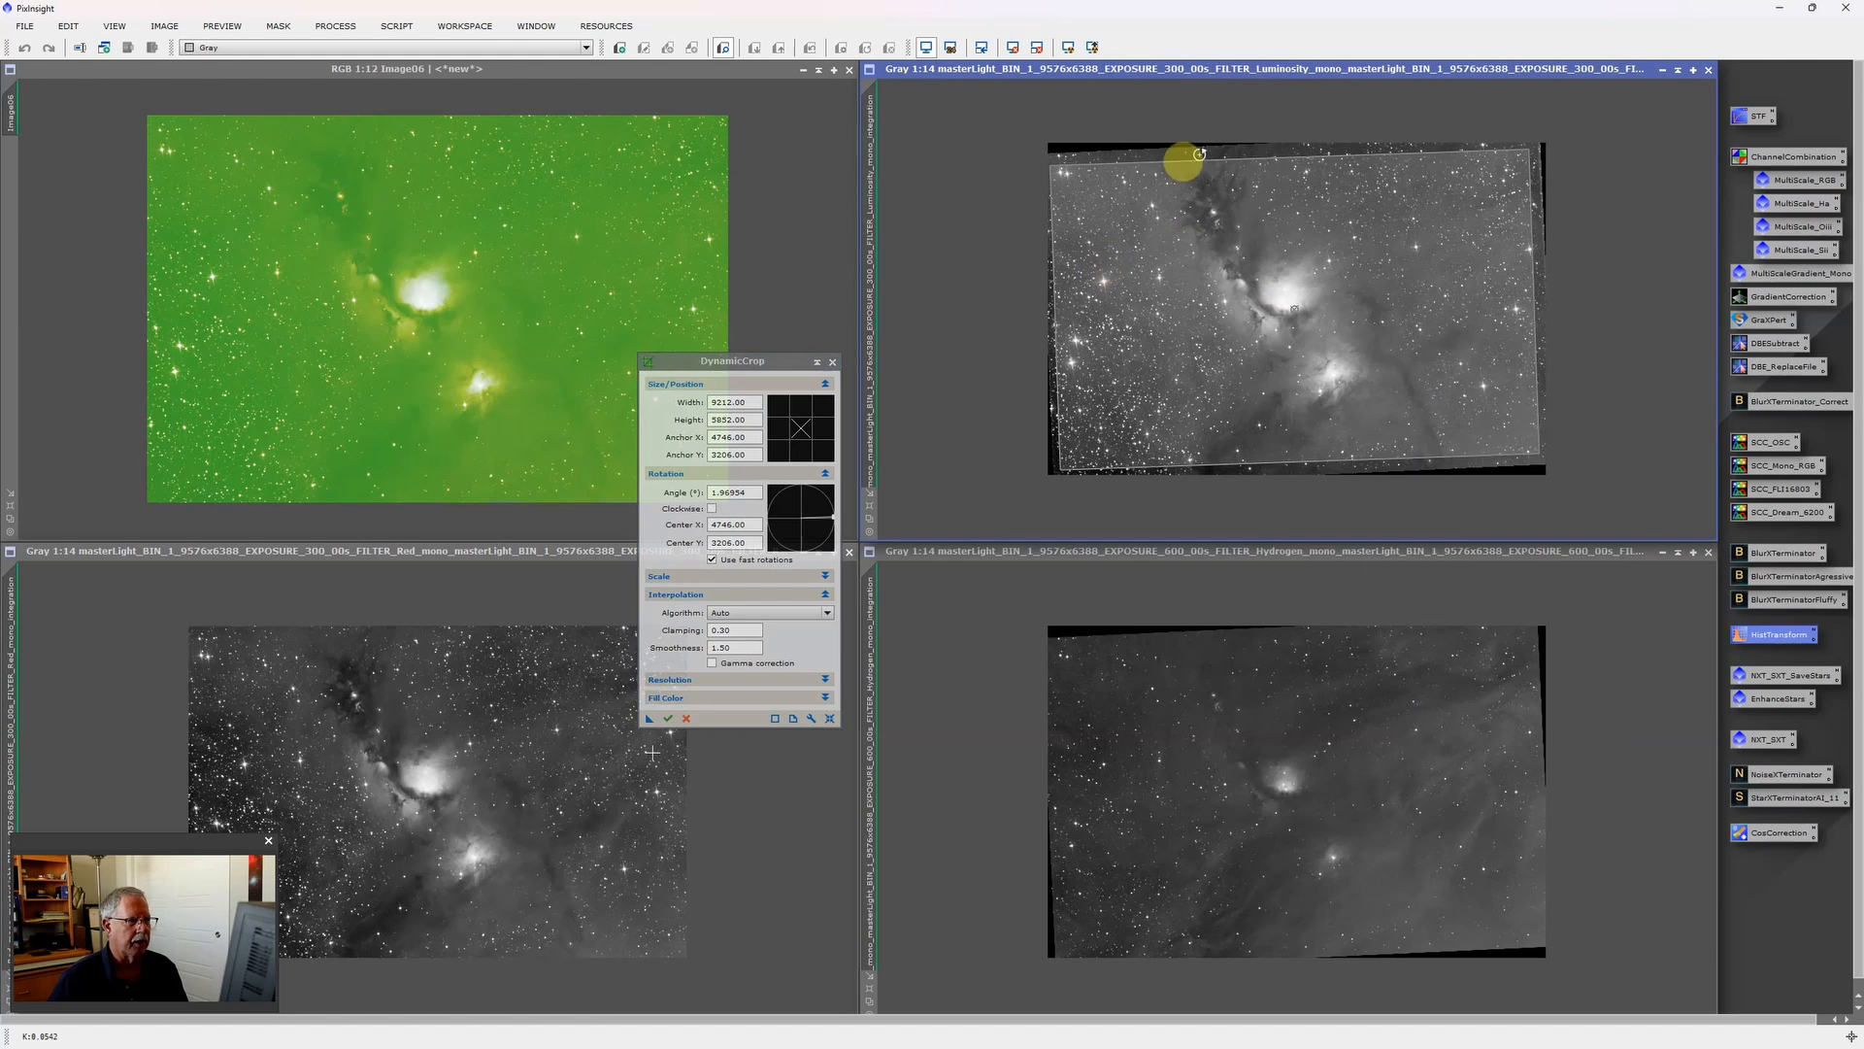
{"action": "left_click_drag", "start_coordinate": [1207, 162], "coordinate": [1207, 157]}
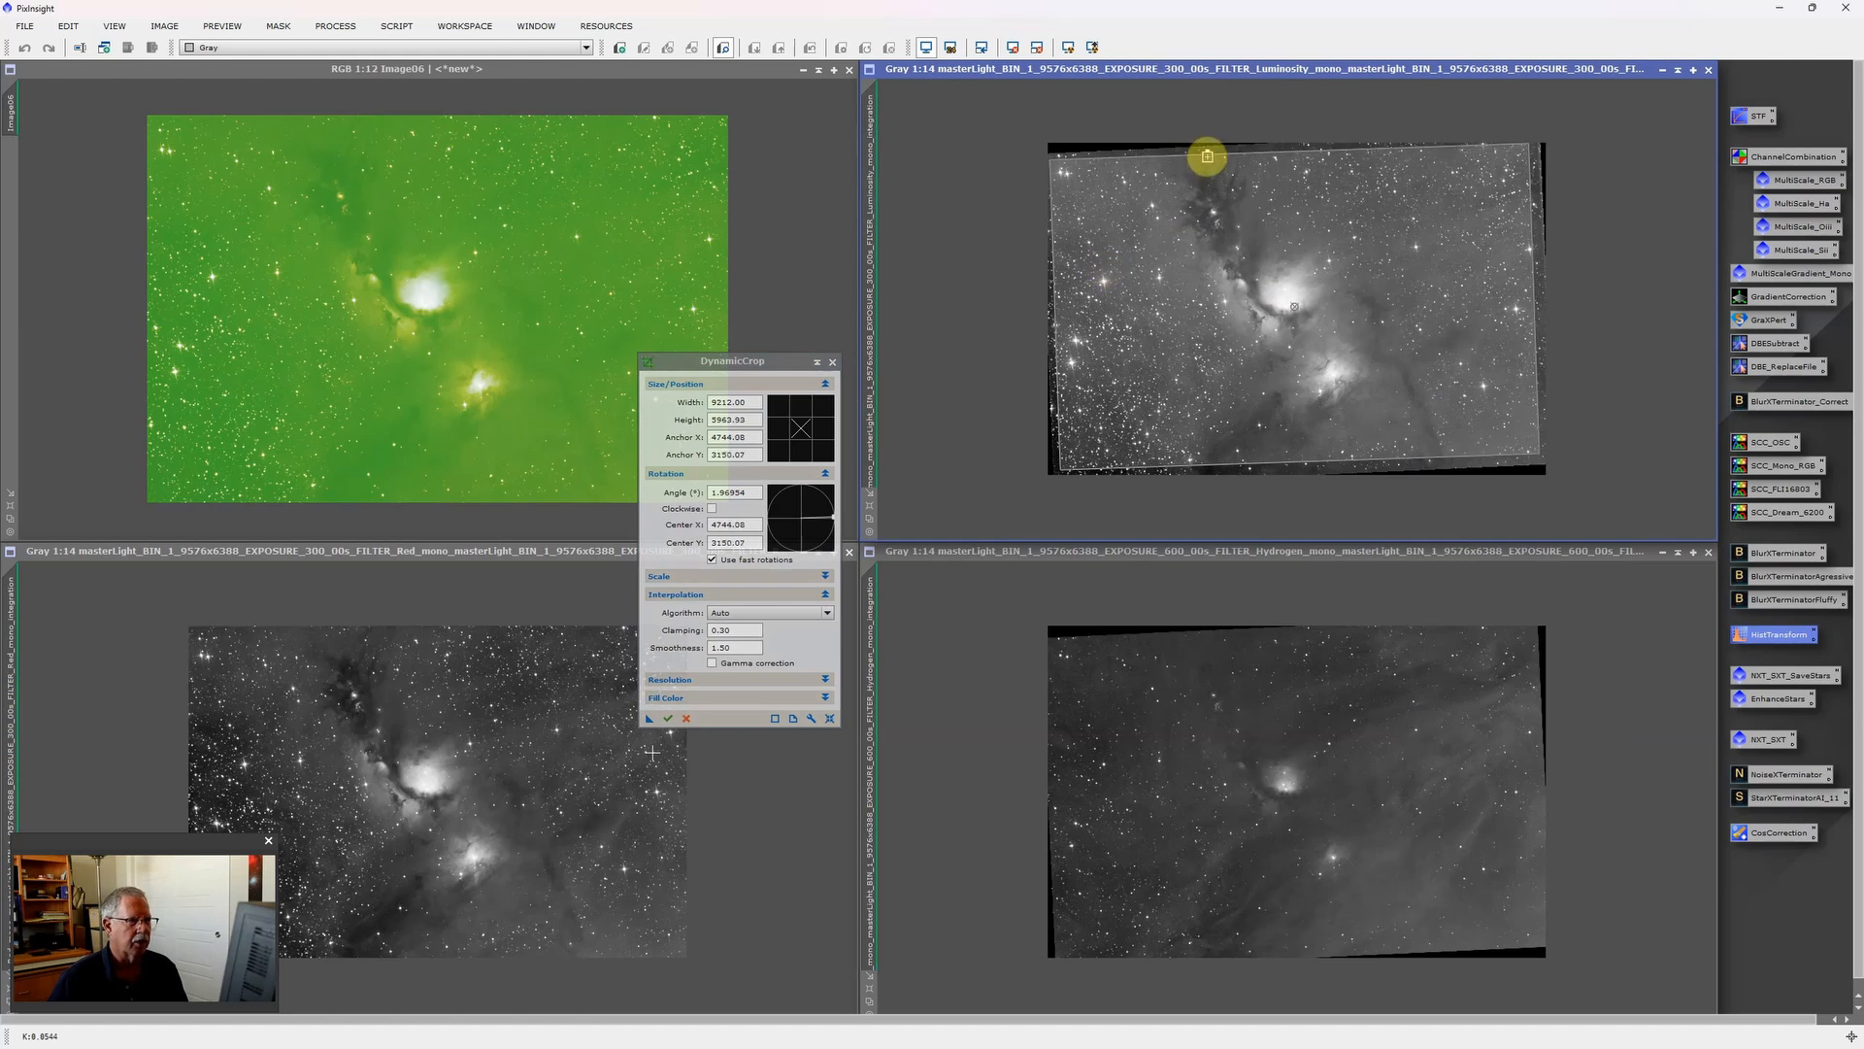
{"action": "left_click_drag", "start_coordinate": [1054, 277], "coordinate": [1056, 277]}
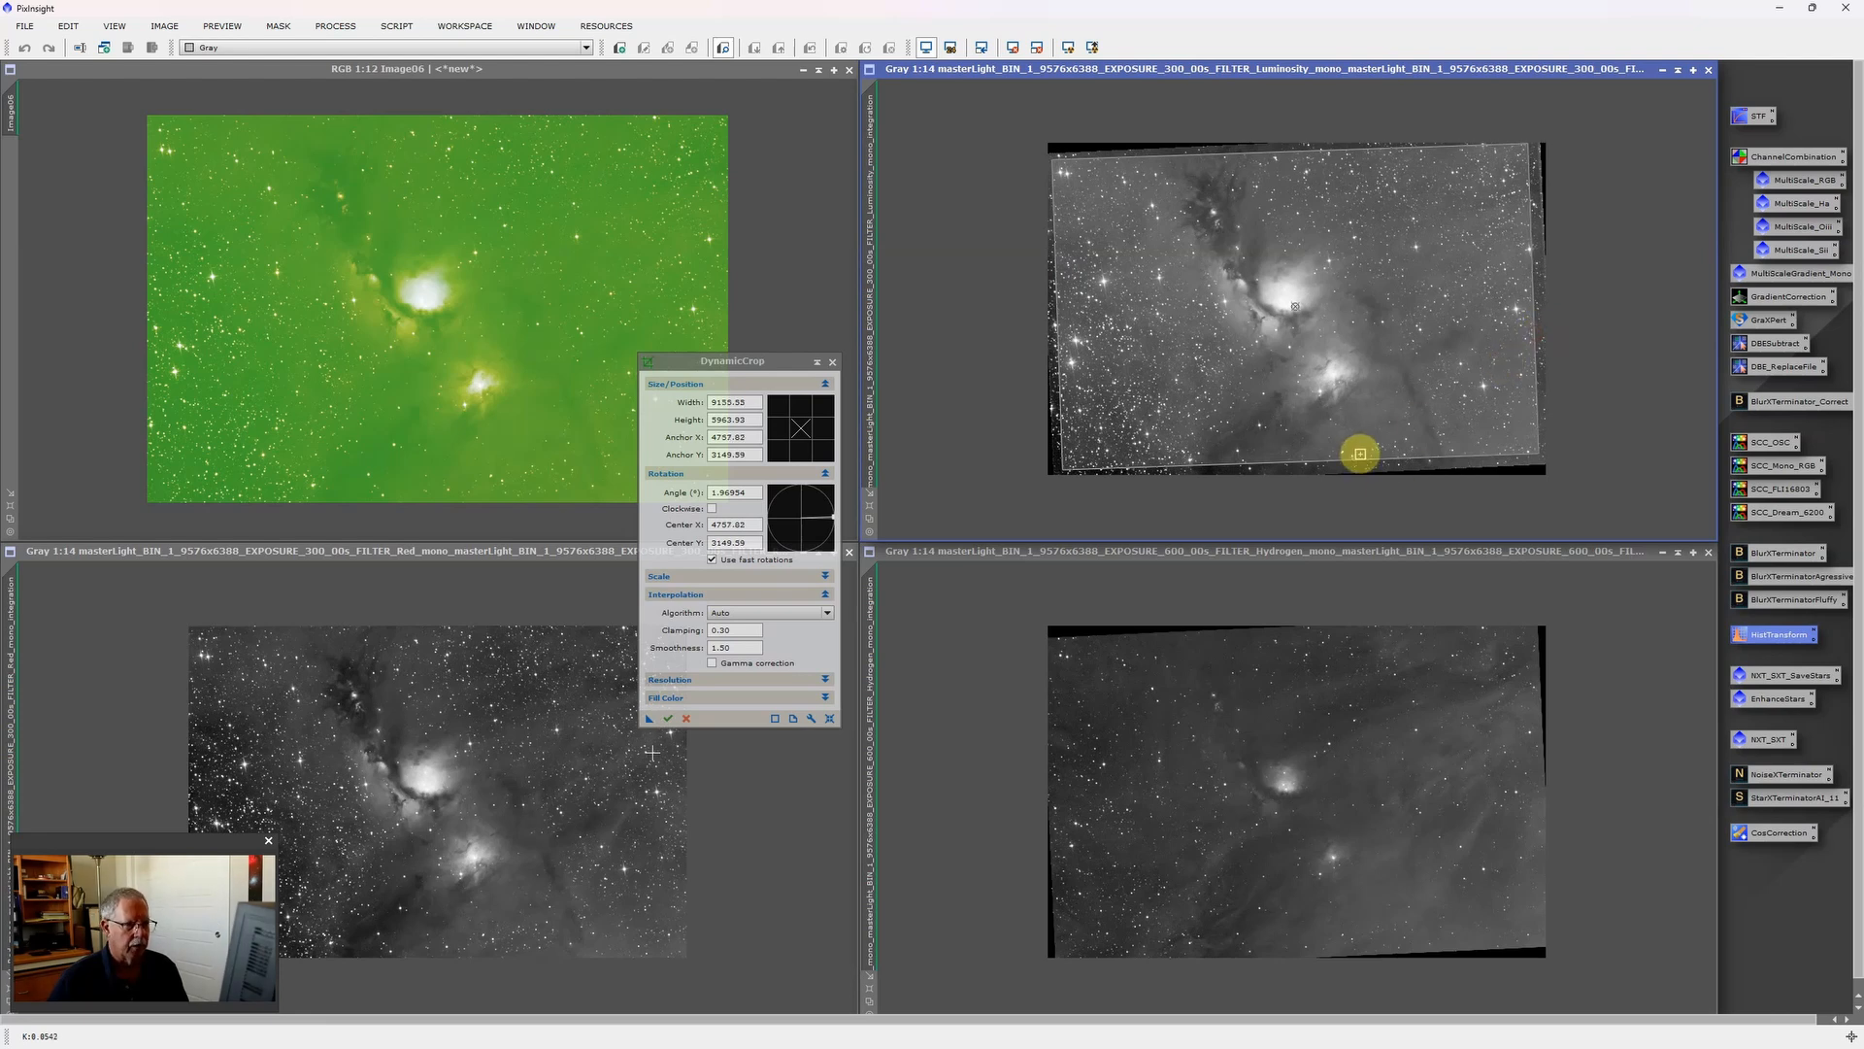
{"action": "left_click_drag", "start_coordinate": [1359, 454], "coordinate": [1360, 461]}
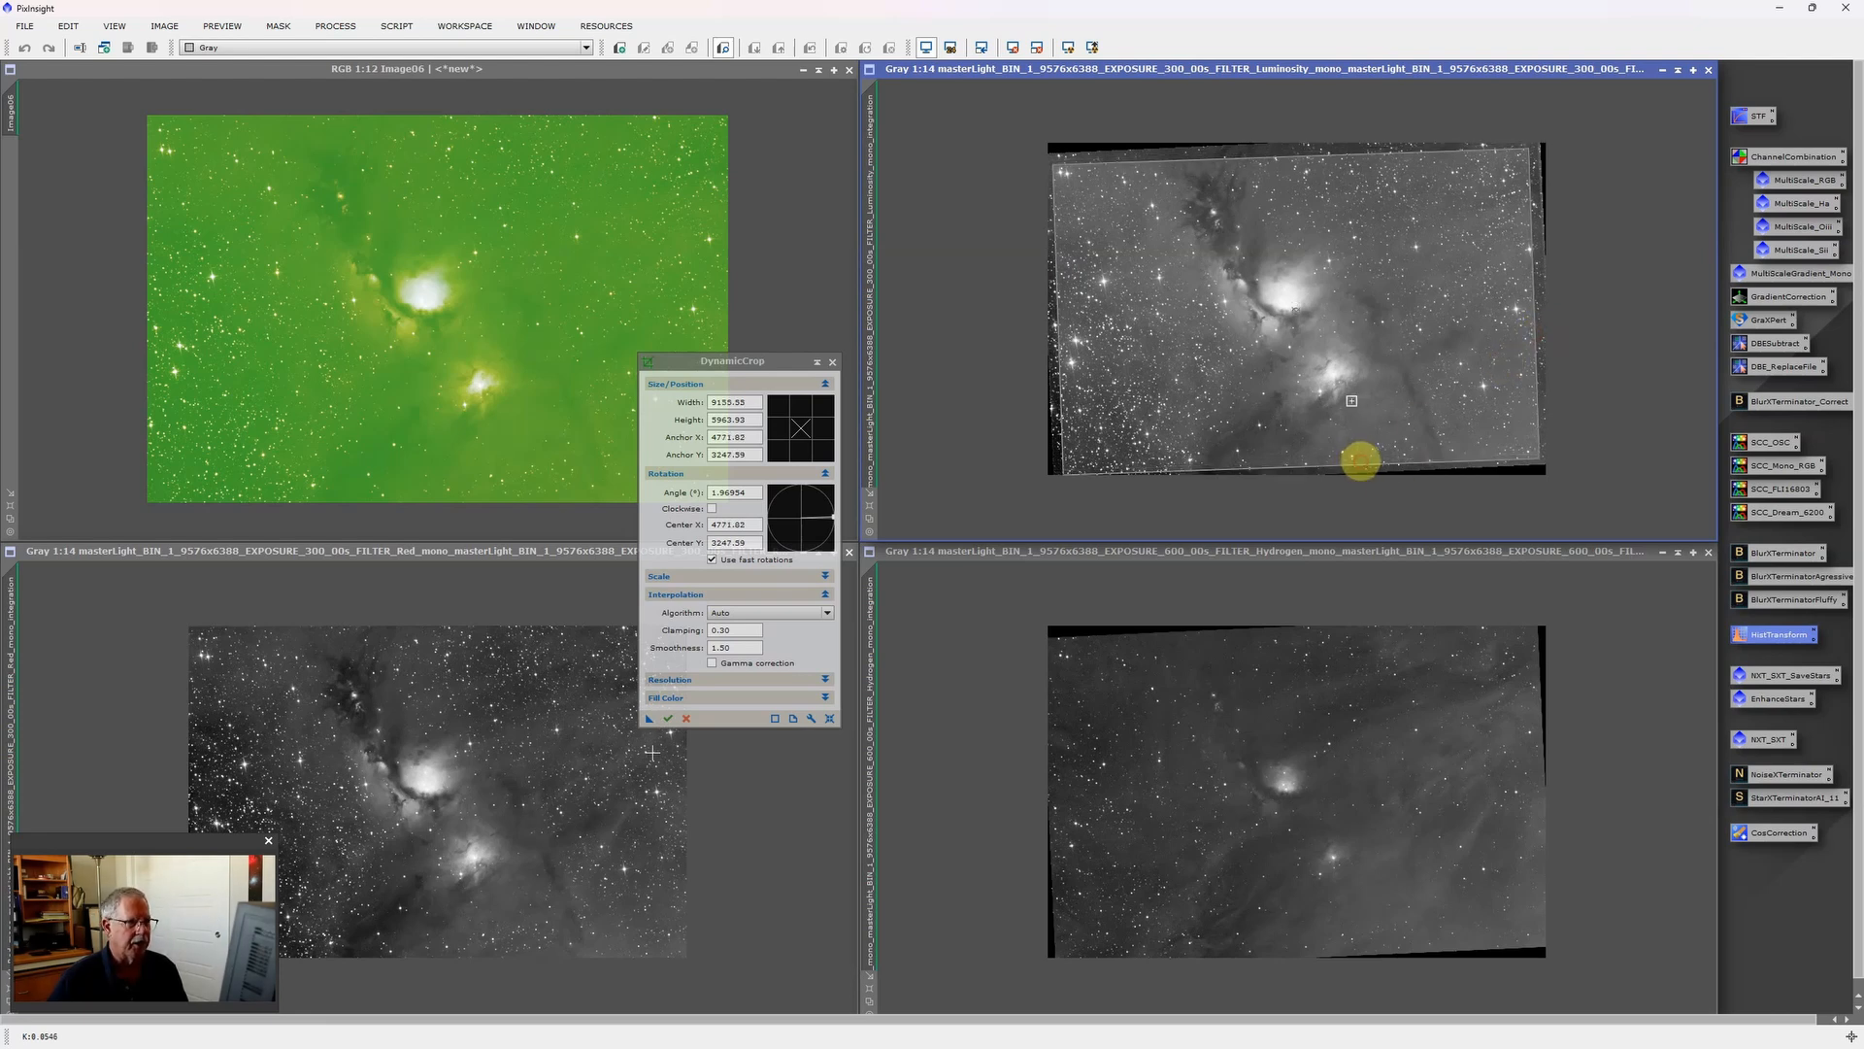
{"action": "left_click_drag", "start_coordinate": [1292, 157], "coordinate": [1295, 151]}
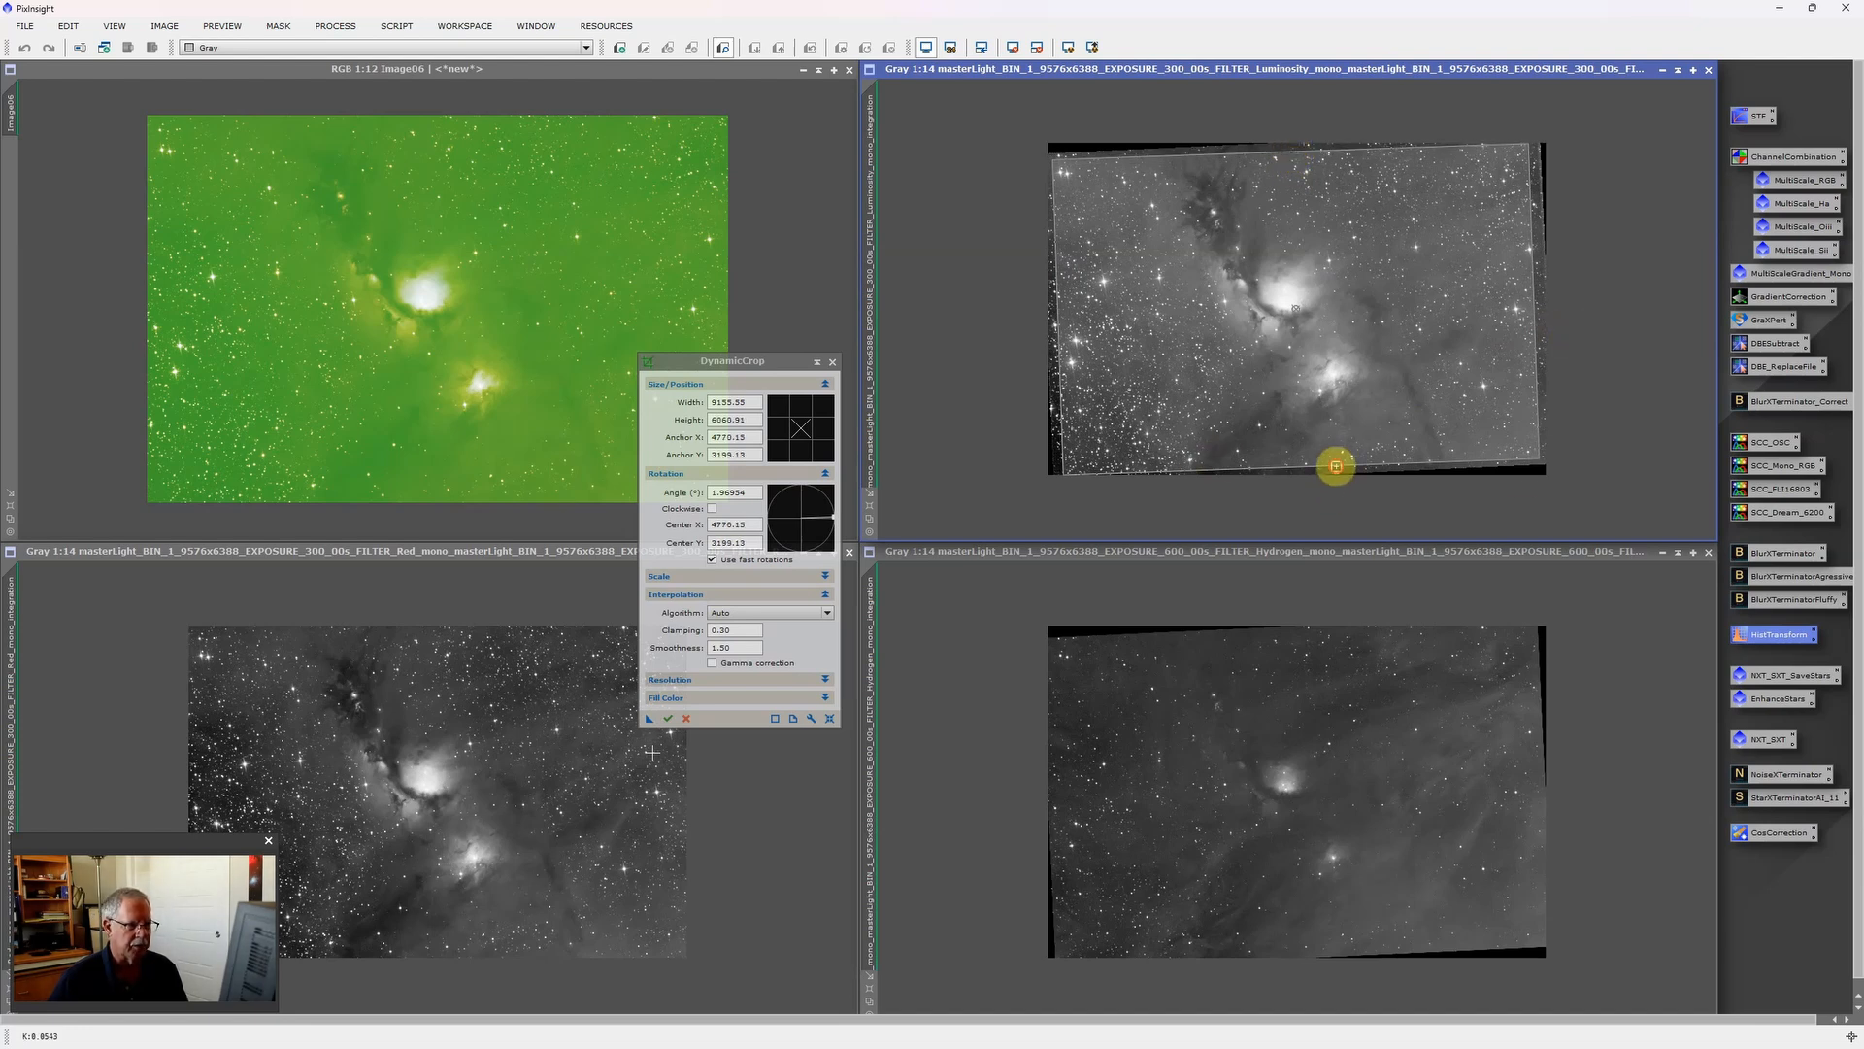
{"action": "left_click_drag", "start_coordinate": [1336, 466], "coordinate": [1336, 464]}
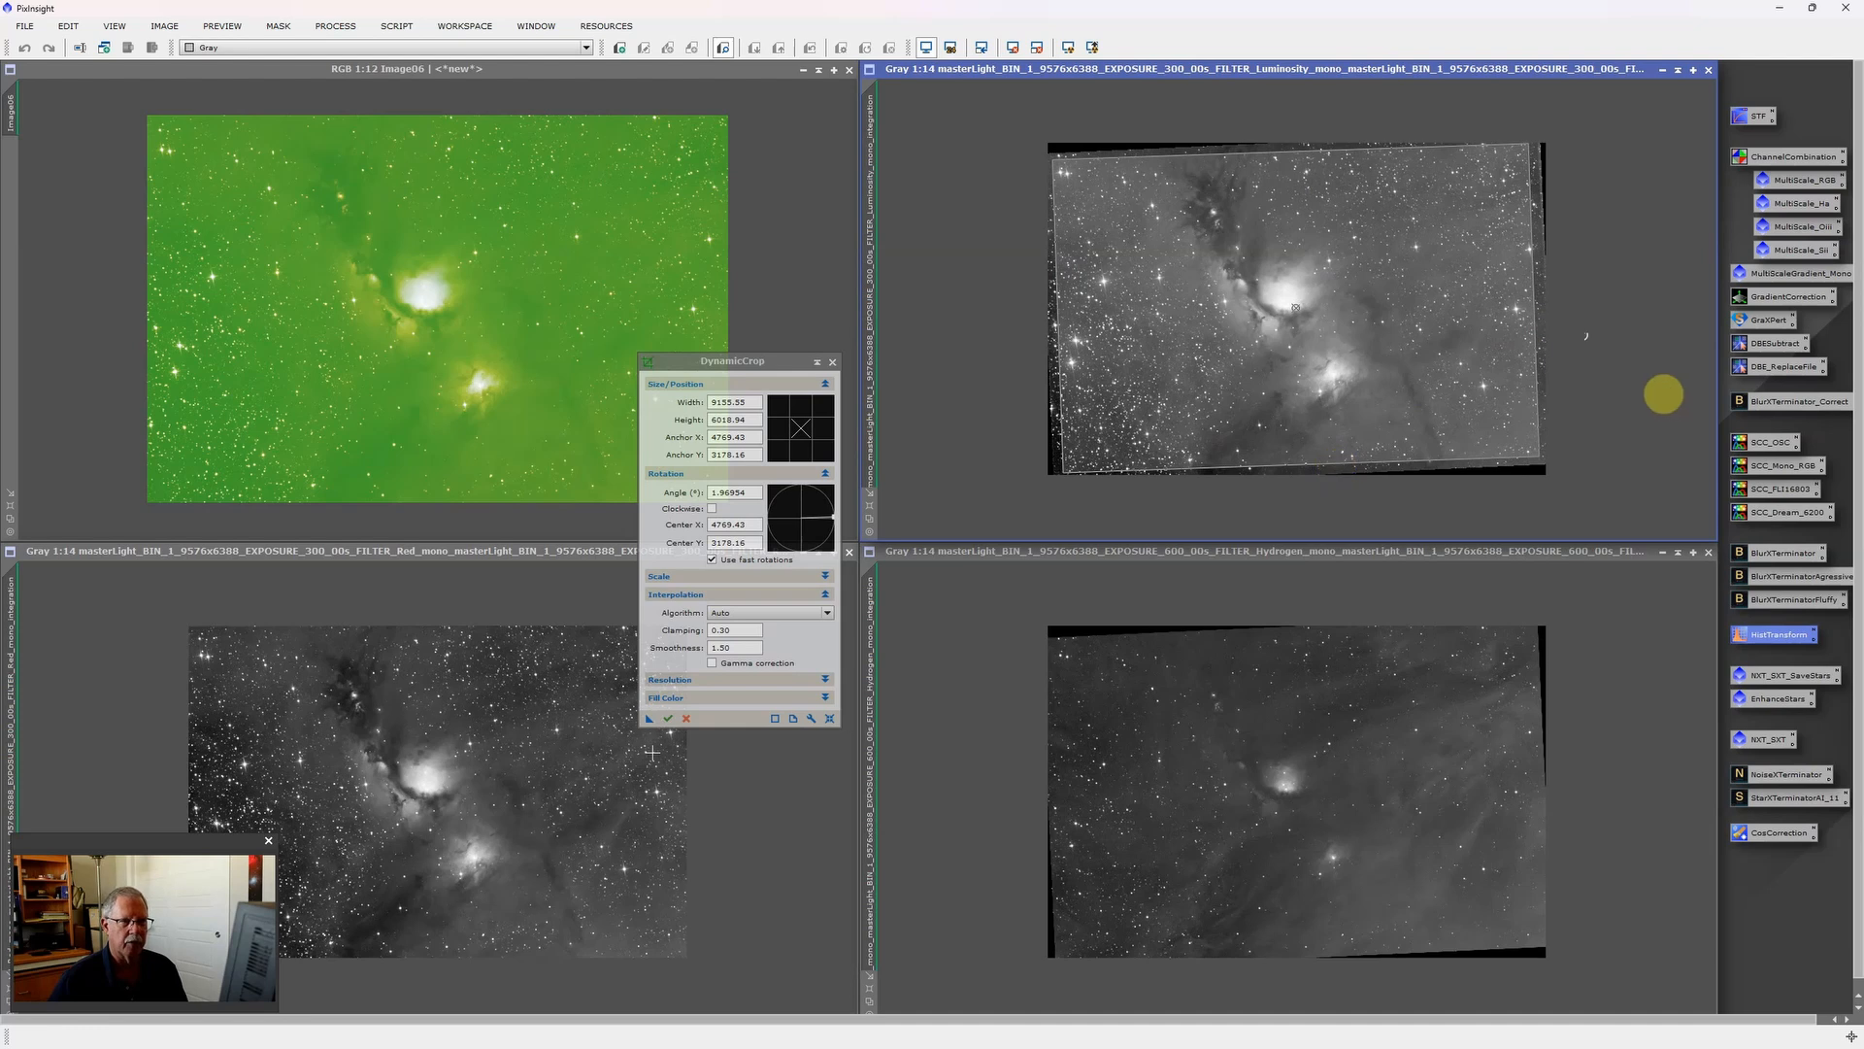
{"action": "left_click_drag", "start_coordinate": [1534, 306], "coordinate": [1538, 306]}
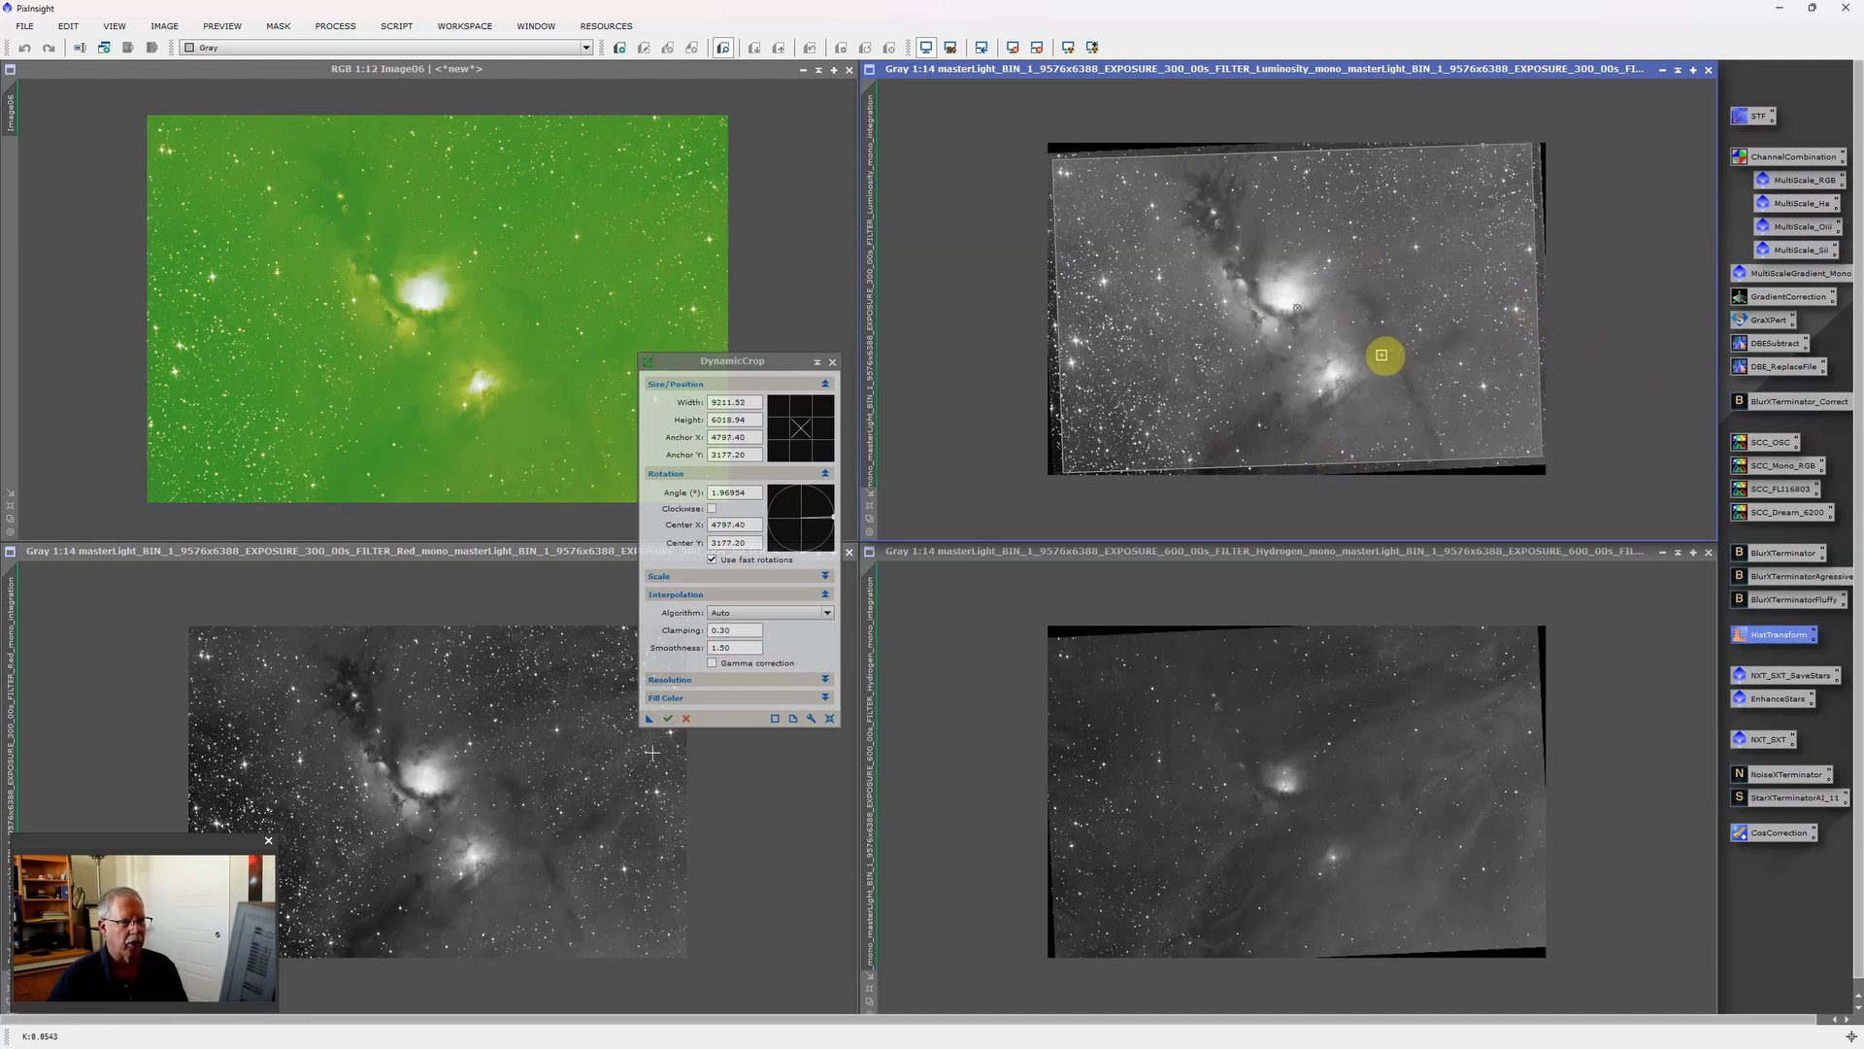
Apply the same crop to the RGB image, Red master and Hydrogen master, accepting the deletion of their astrometric solutions.
{"action": "left_click_drag", "start_coordinate": [770, 363], "coordinate": [780, 362]}
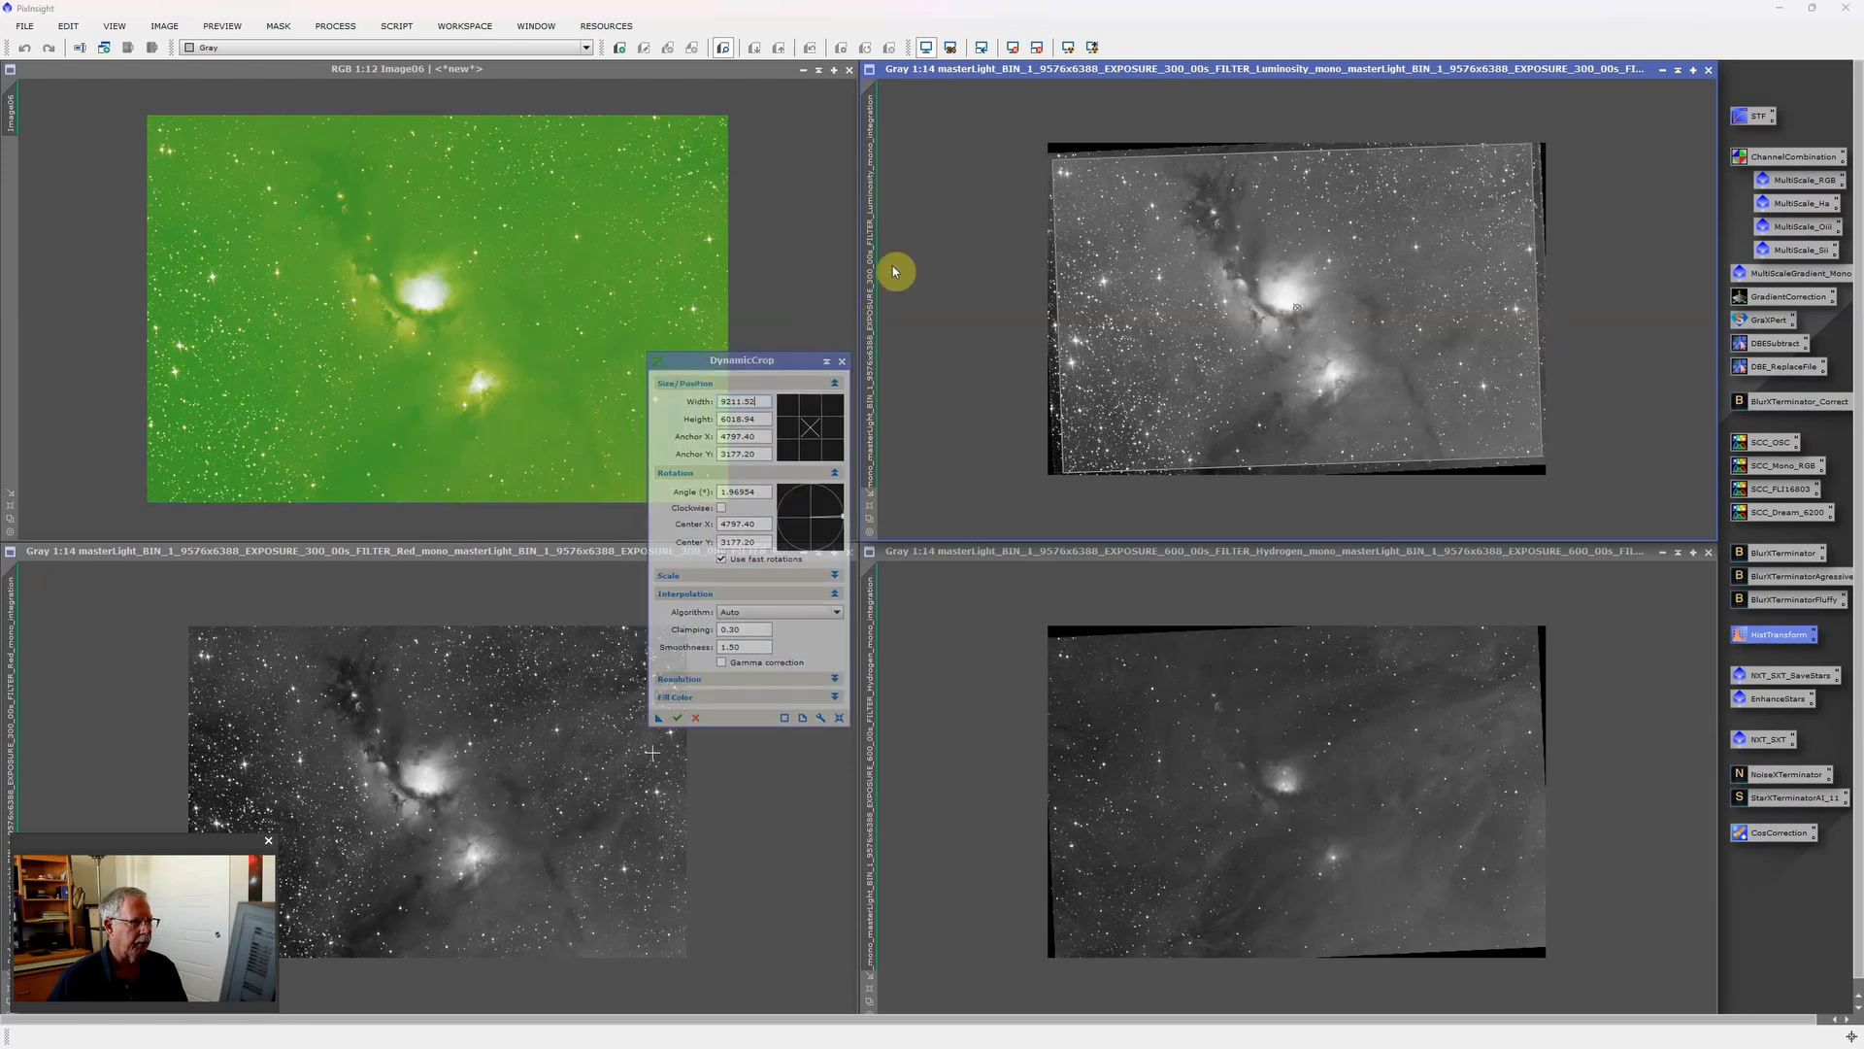
{"action": "left_click_drag", "start_coordinate": [894, 271], "coordinate": [940, 260]}
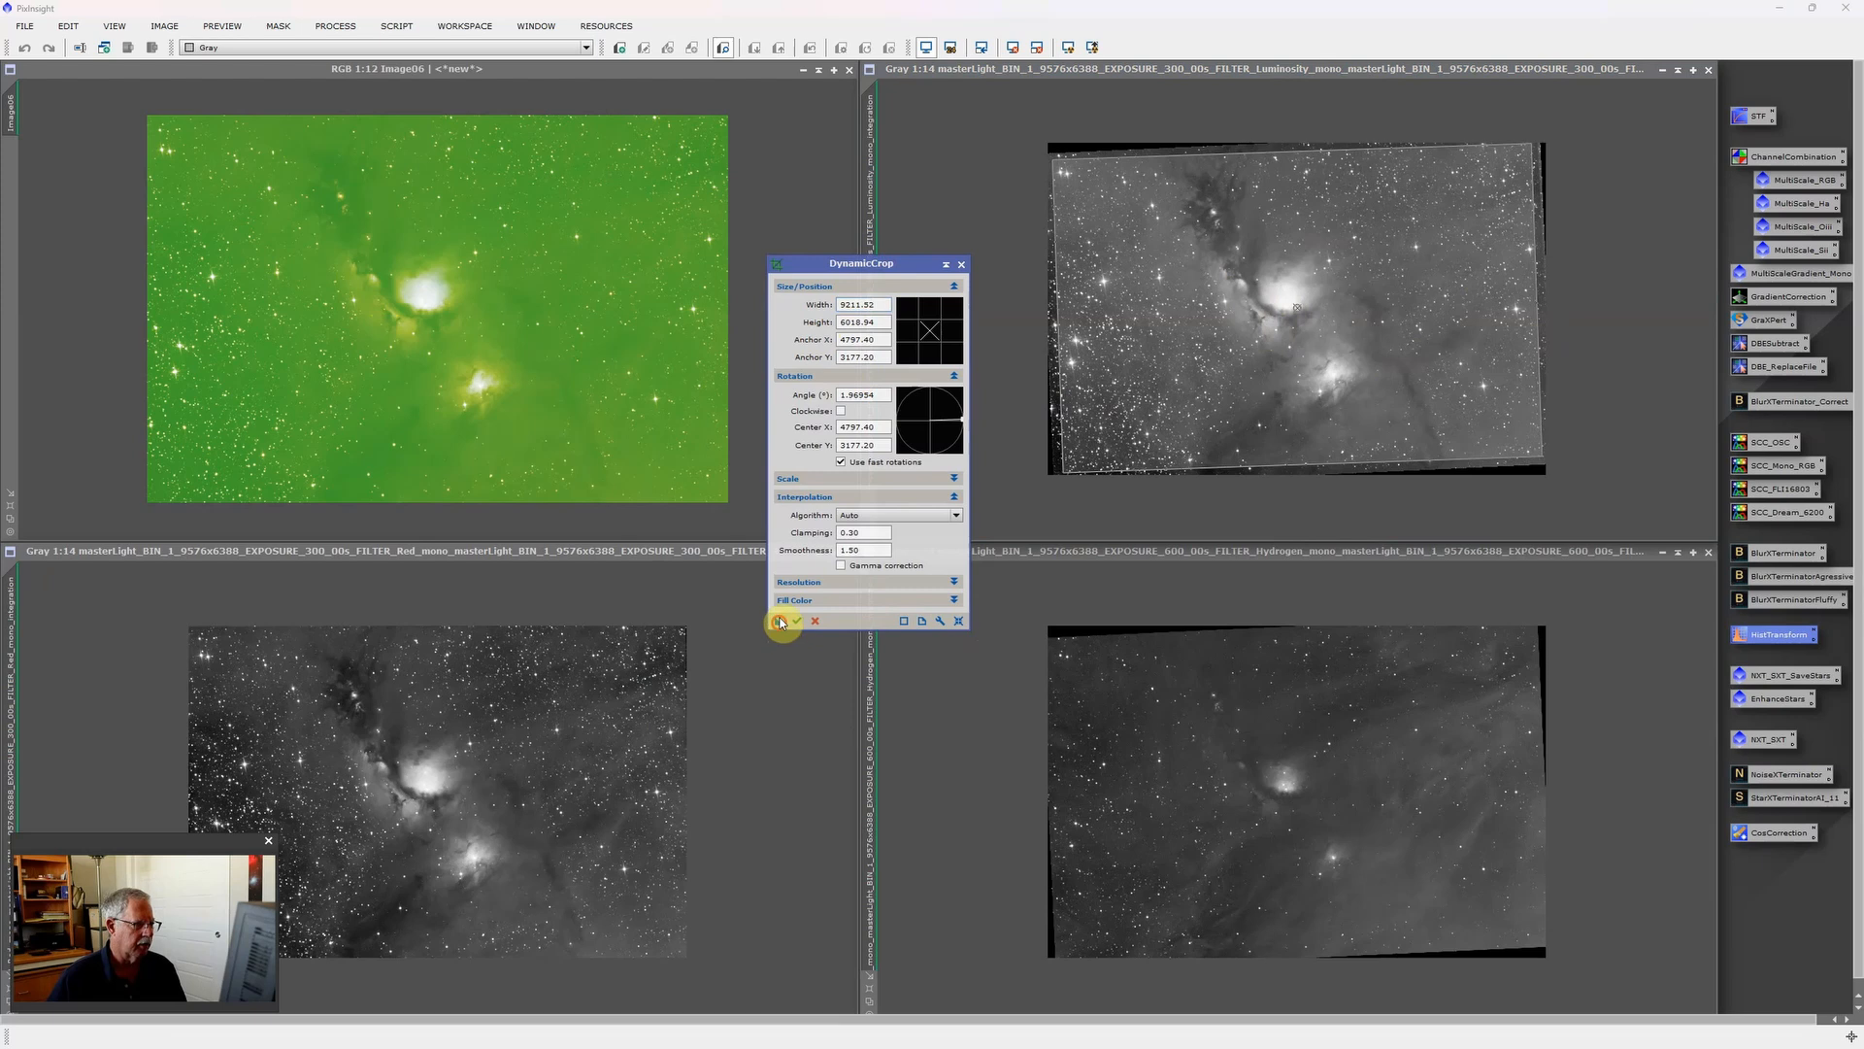
{"action": "mouse_move", "coordinate": [780, 628]}
{"action": "left_mouse_down"}
{"action": "mouse_move", "coordinate": [766, 577]}
{"action": "mouse_move", "coordinate": [601, 387]}
{"action": "left_mouse_up"}
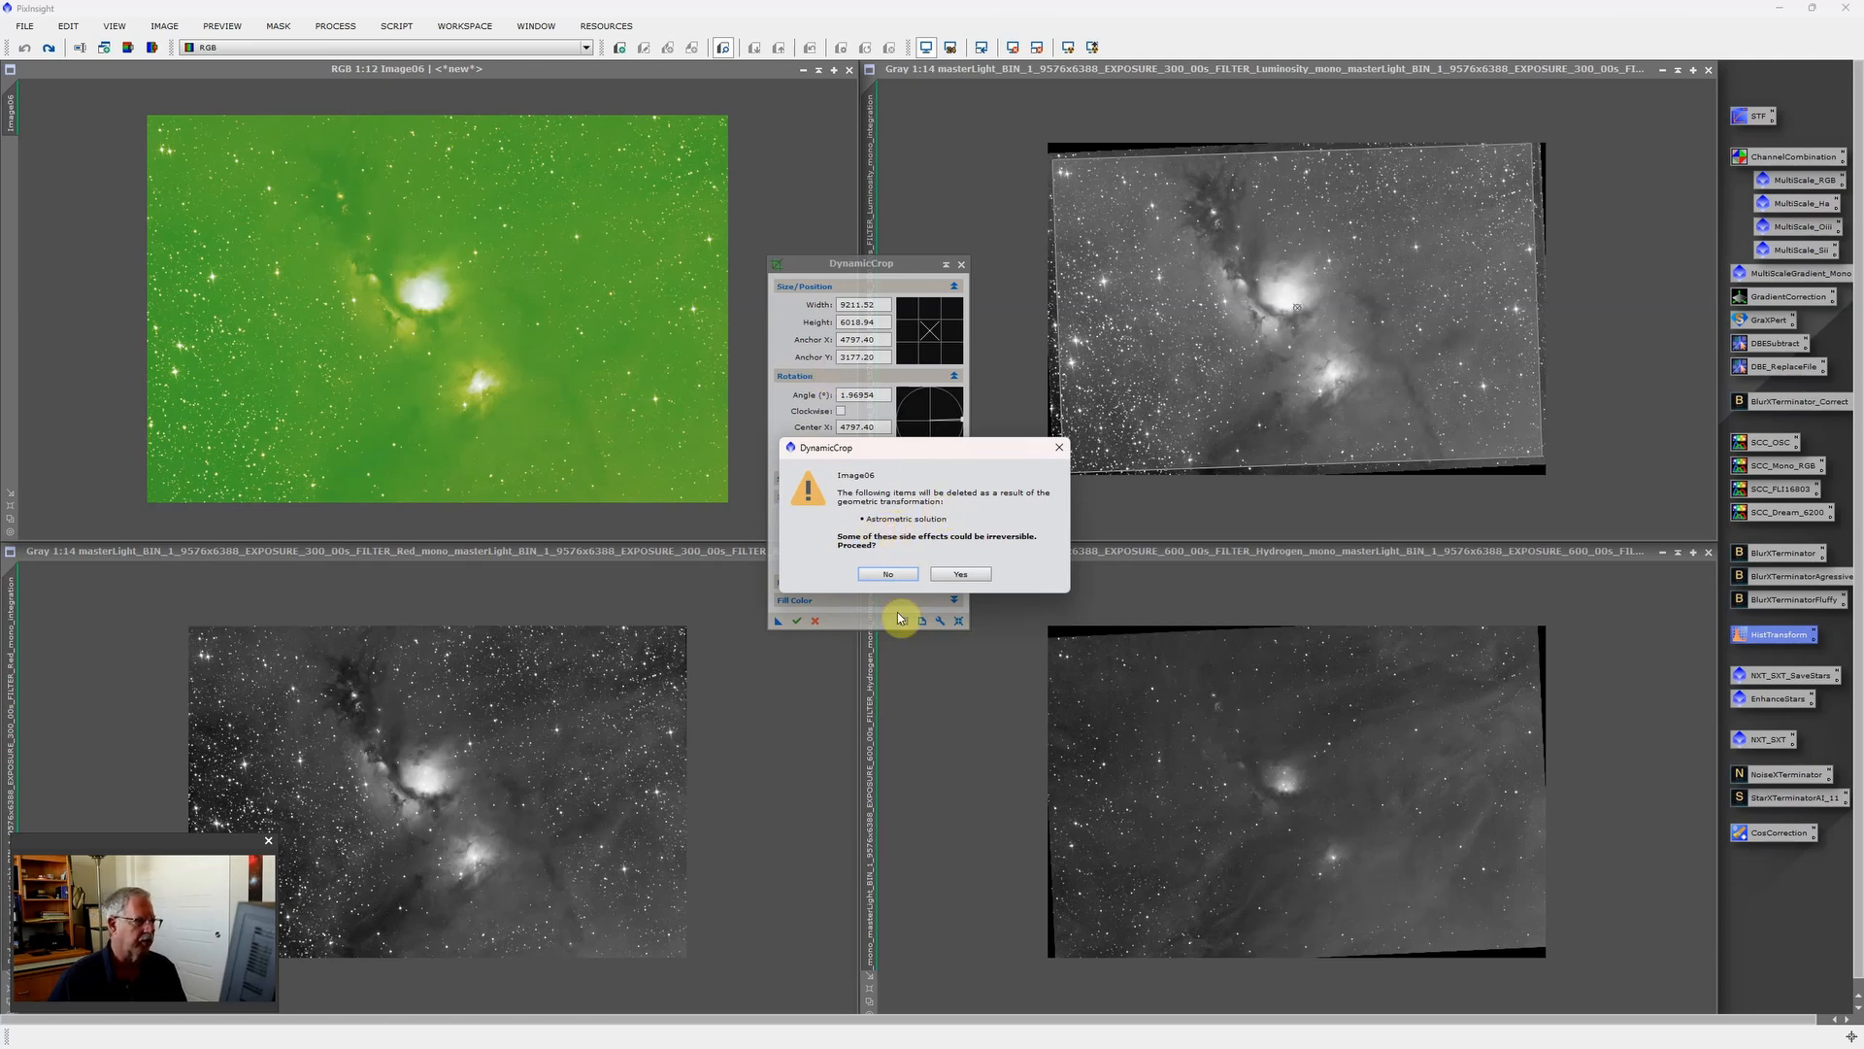
{"action": "left_click", "coordinate": [962, 574]}
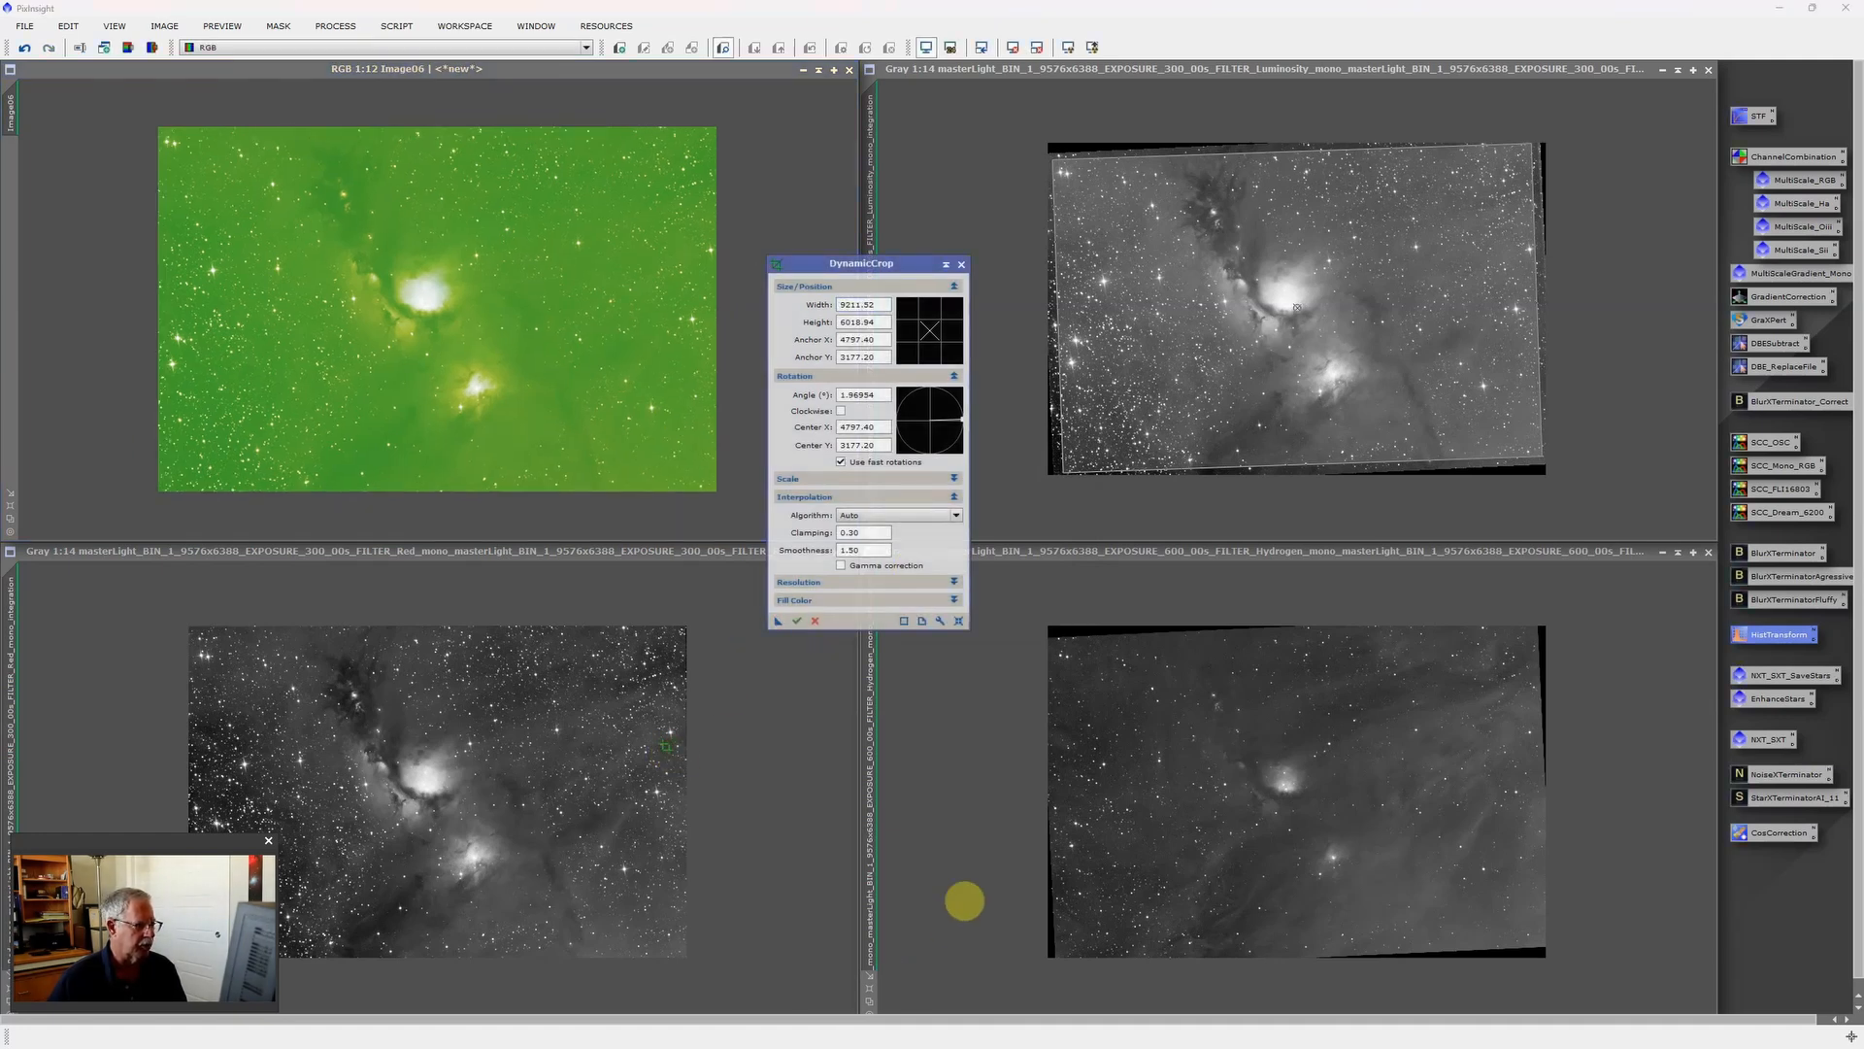
{"action": "left_click_drag", "start_coordinate": [675, 720], "coordinate": [666, 749]}
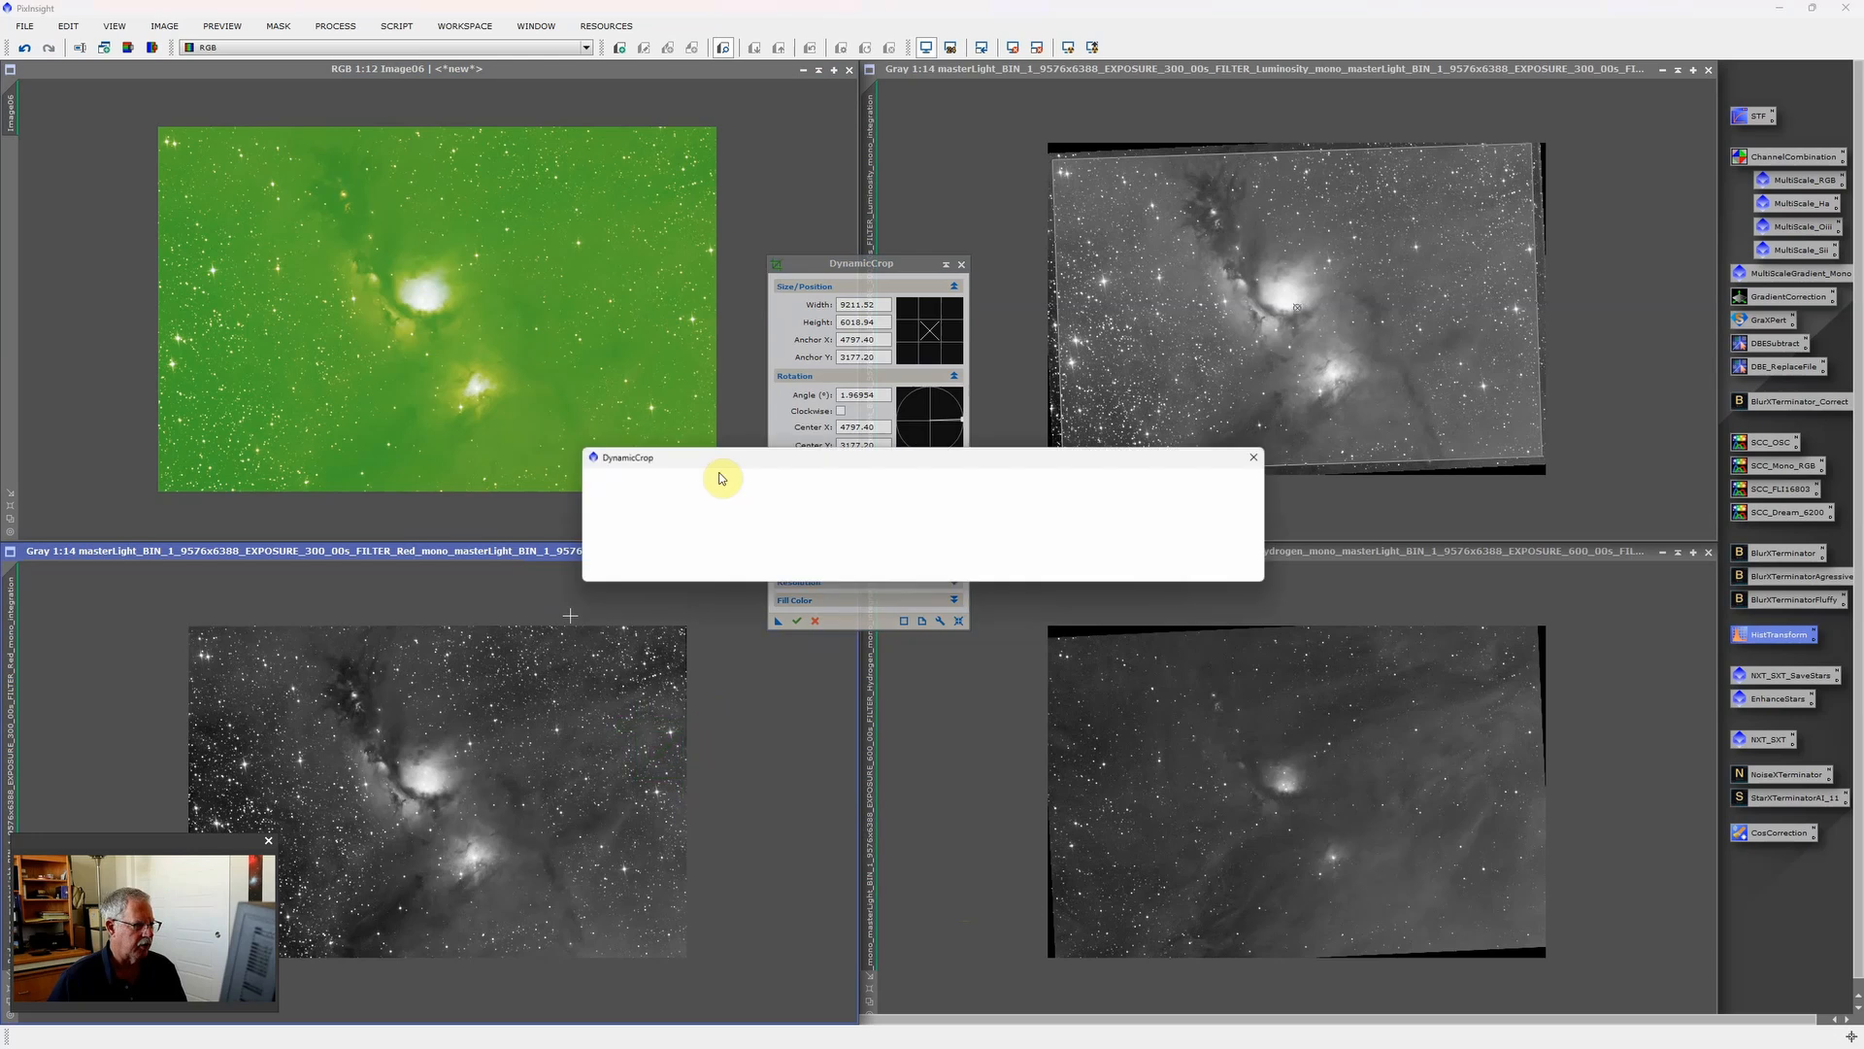
{"action": "left_click", "coordinate": [959, 567]}
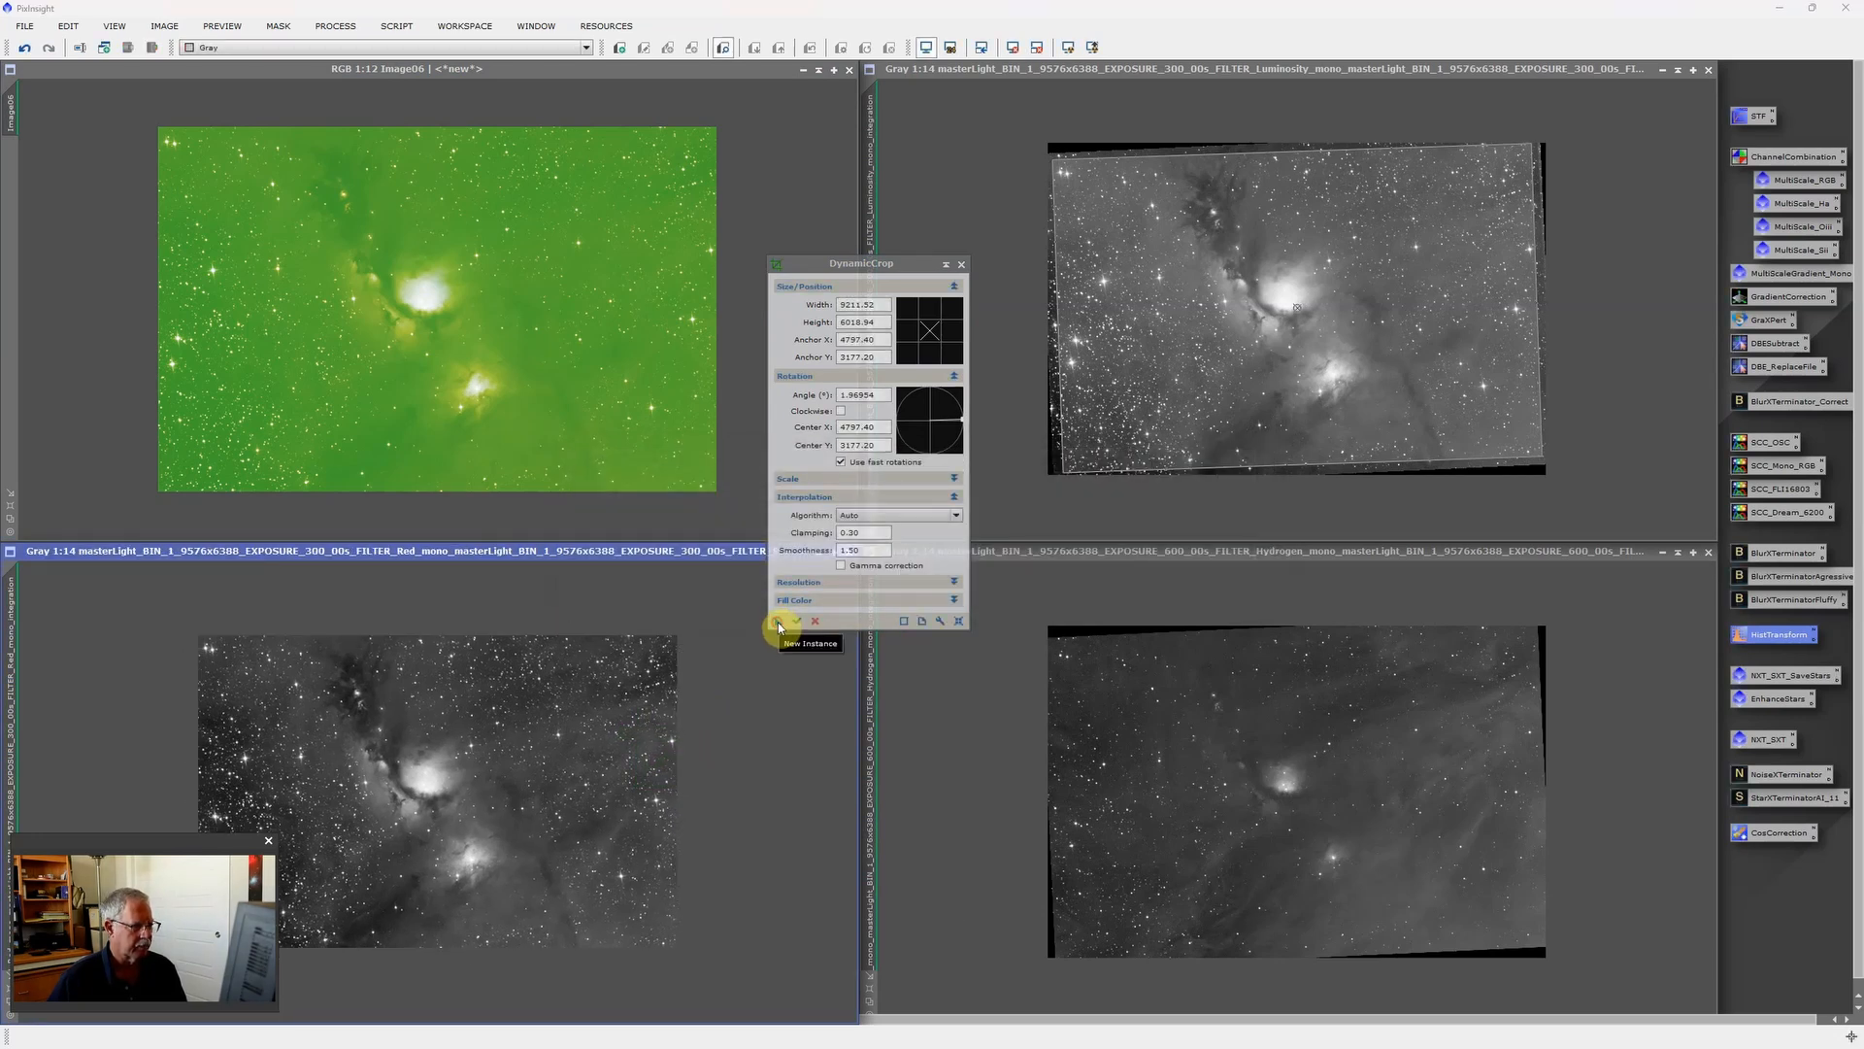
{"action": "left_click_drag", "start_coordinate": [779, 626], "coordinate": [1195, 736]}
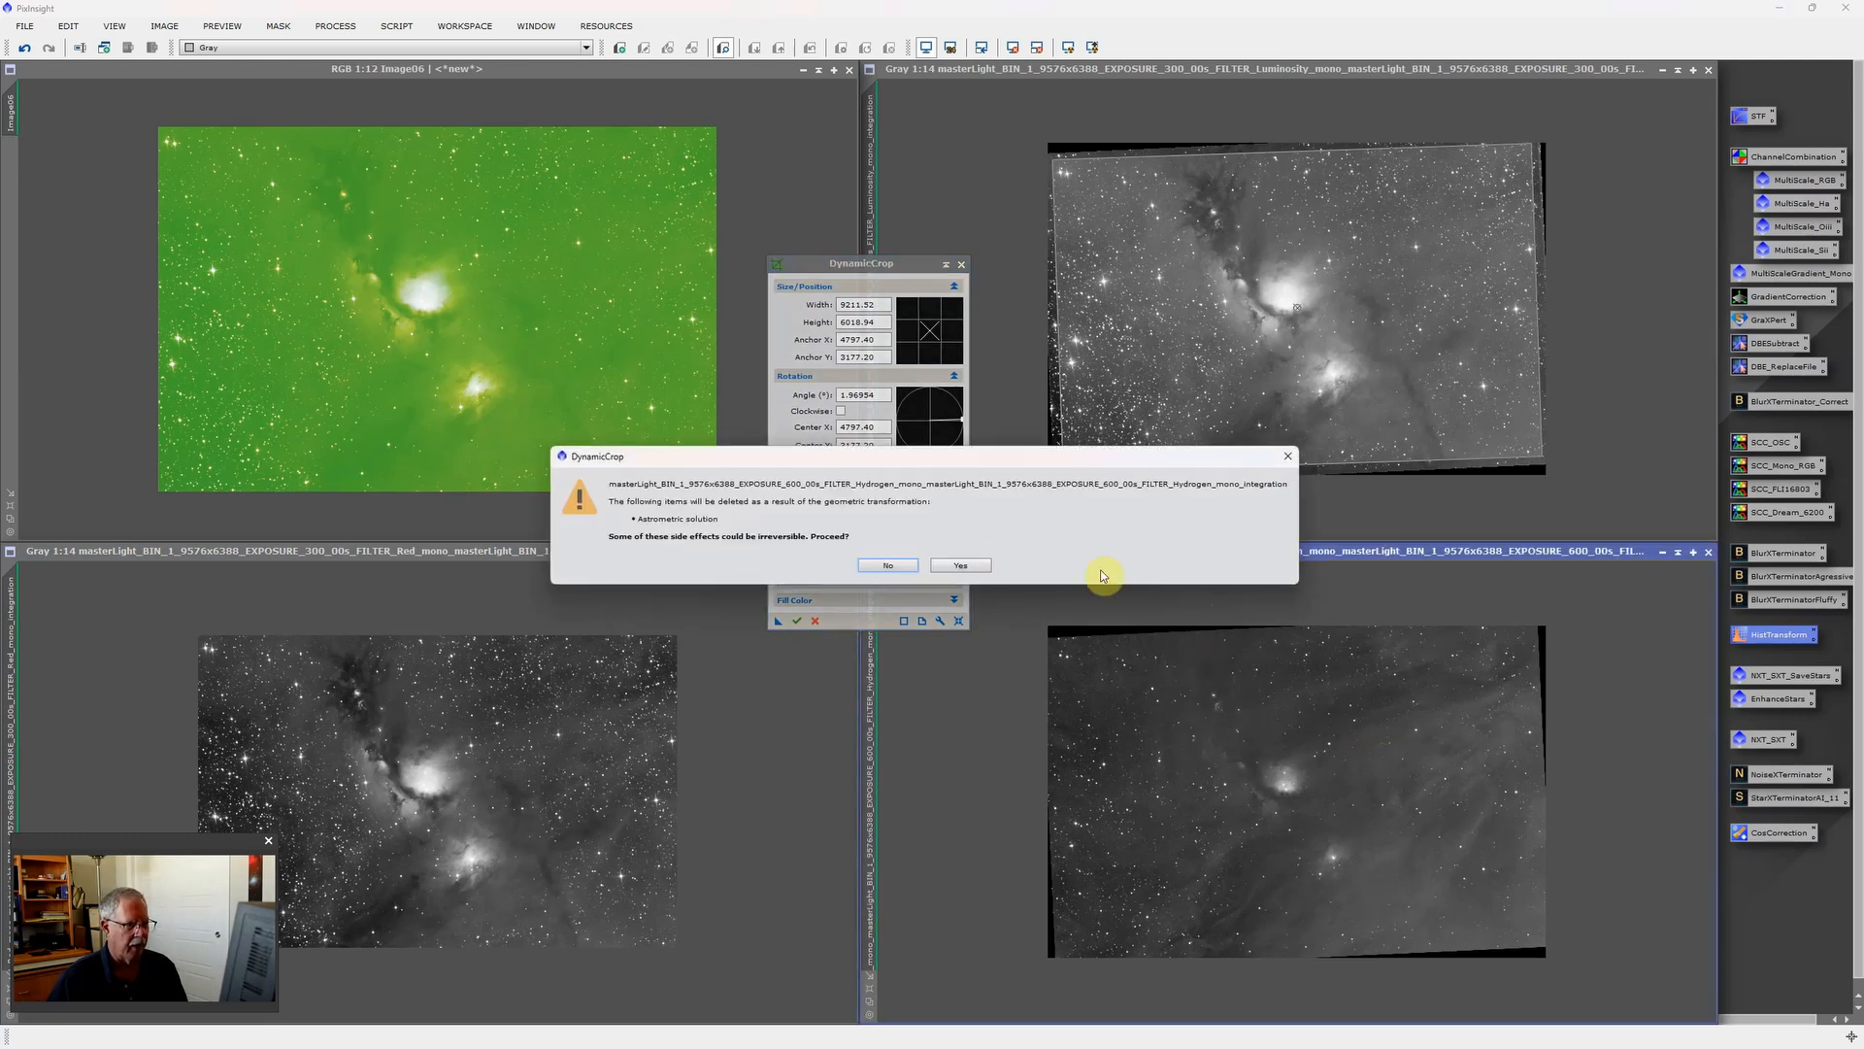
{"action": "left_click", "coordinate": [959, 563]}
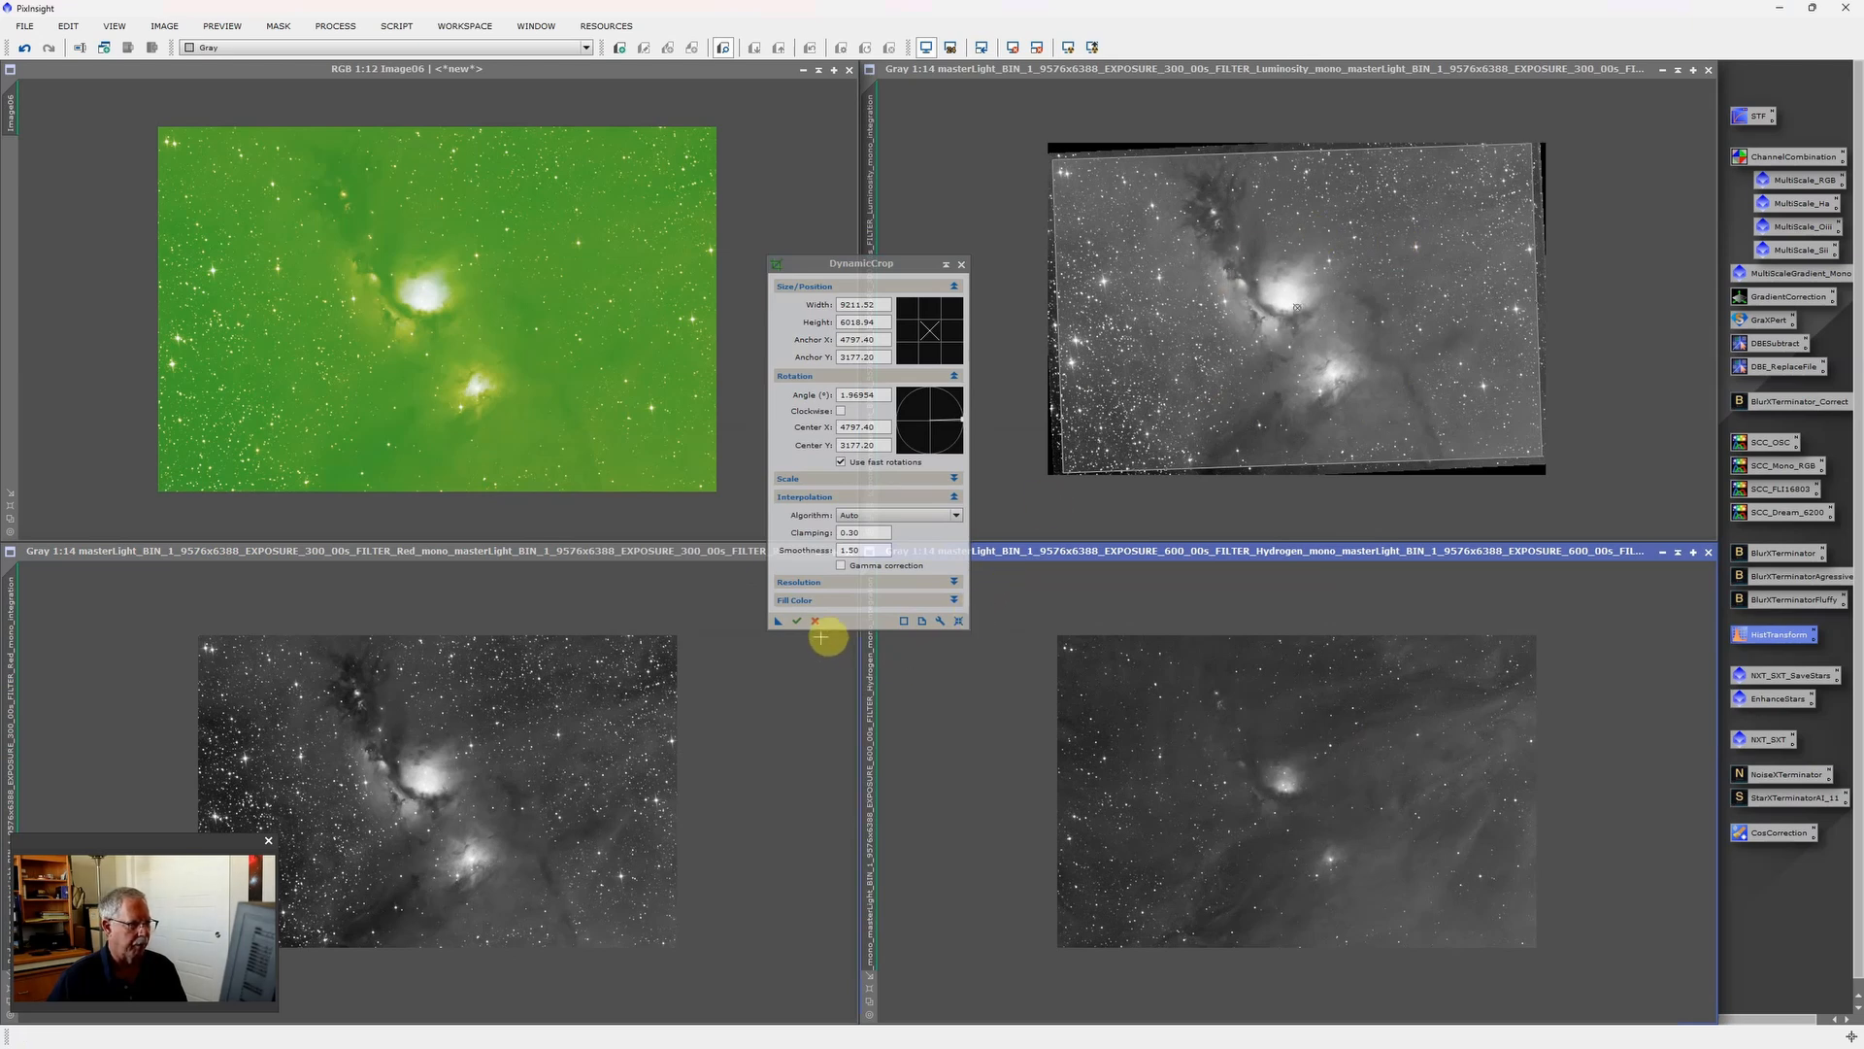
Execute the crop on the Luminosity master, accepting the loss of its astrometric solution, and close DynamicCrop.
{"action": "left_click", "coordinate": [798, 623]}
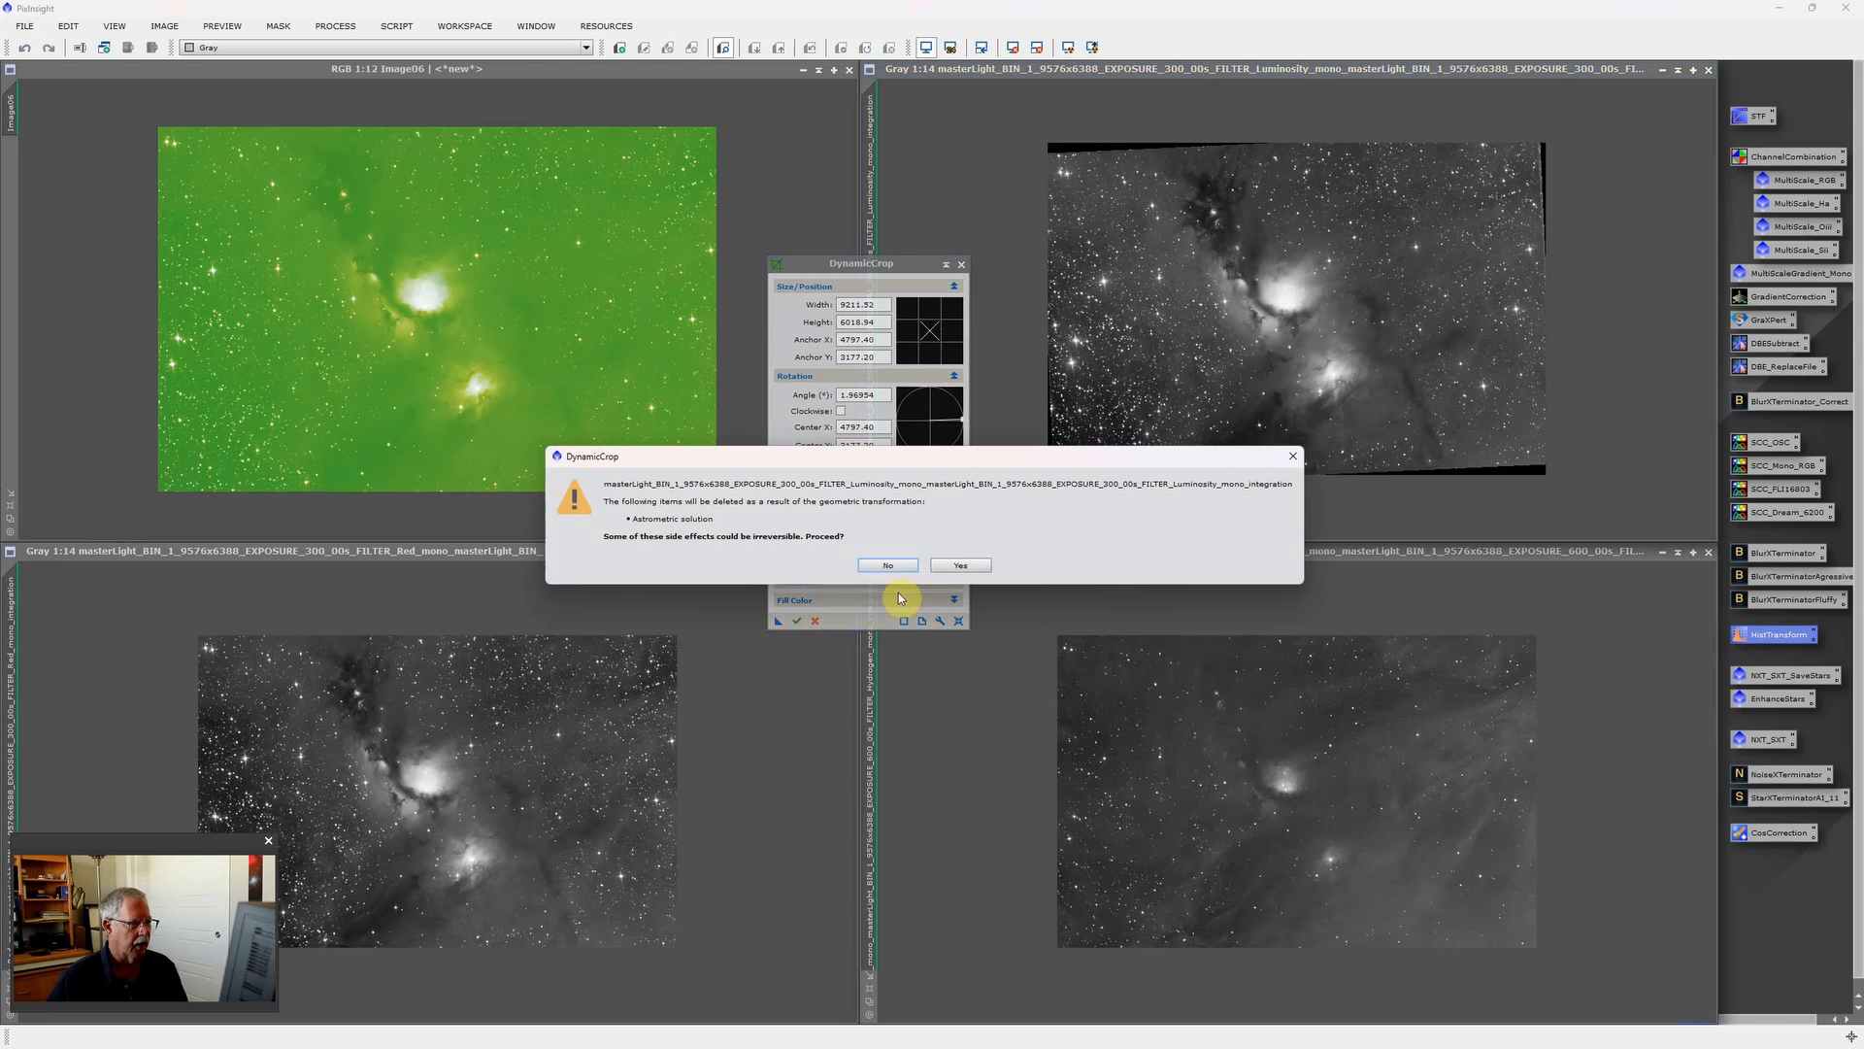
{"action": "left_click", "coordinate": [957, 564]}
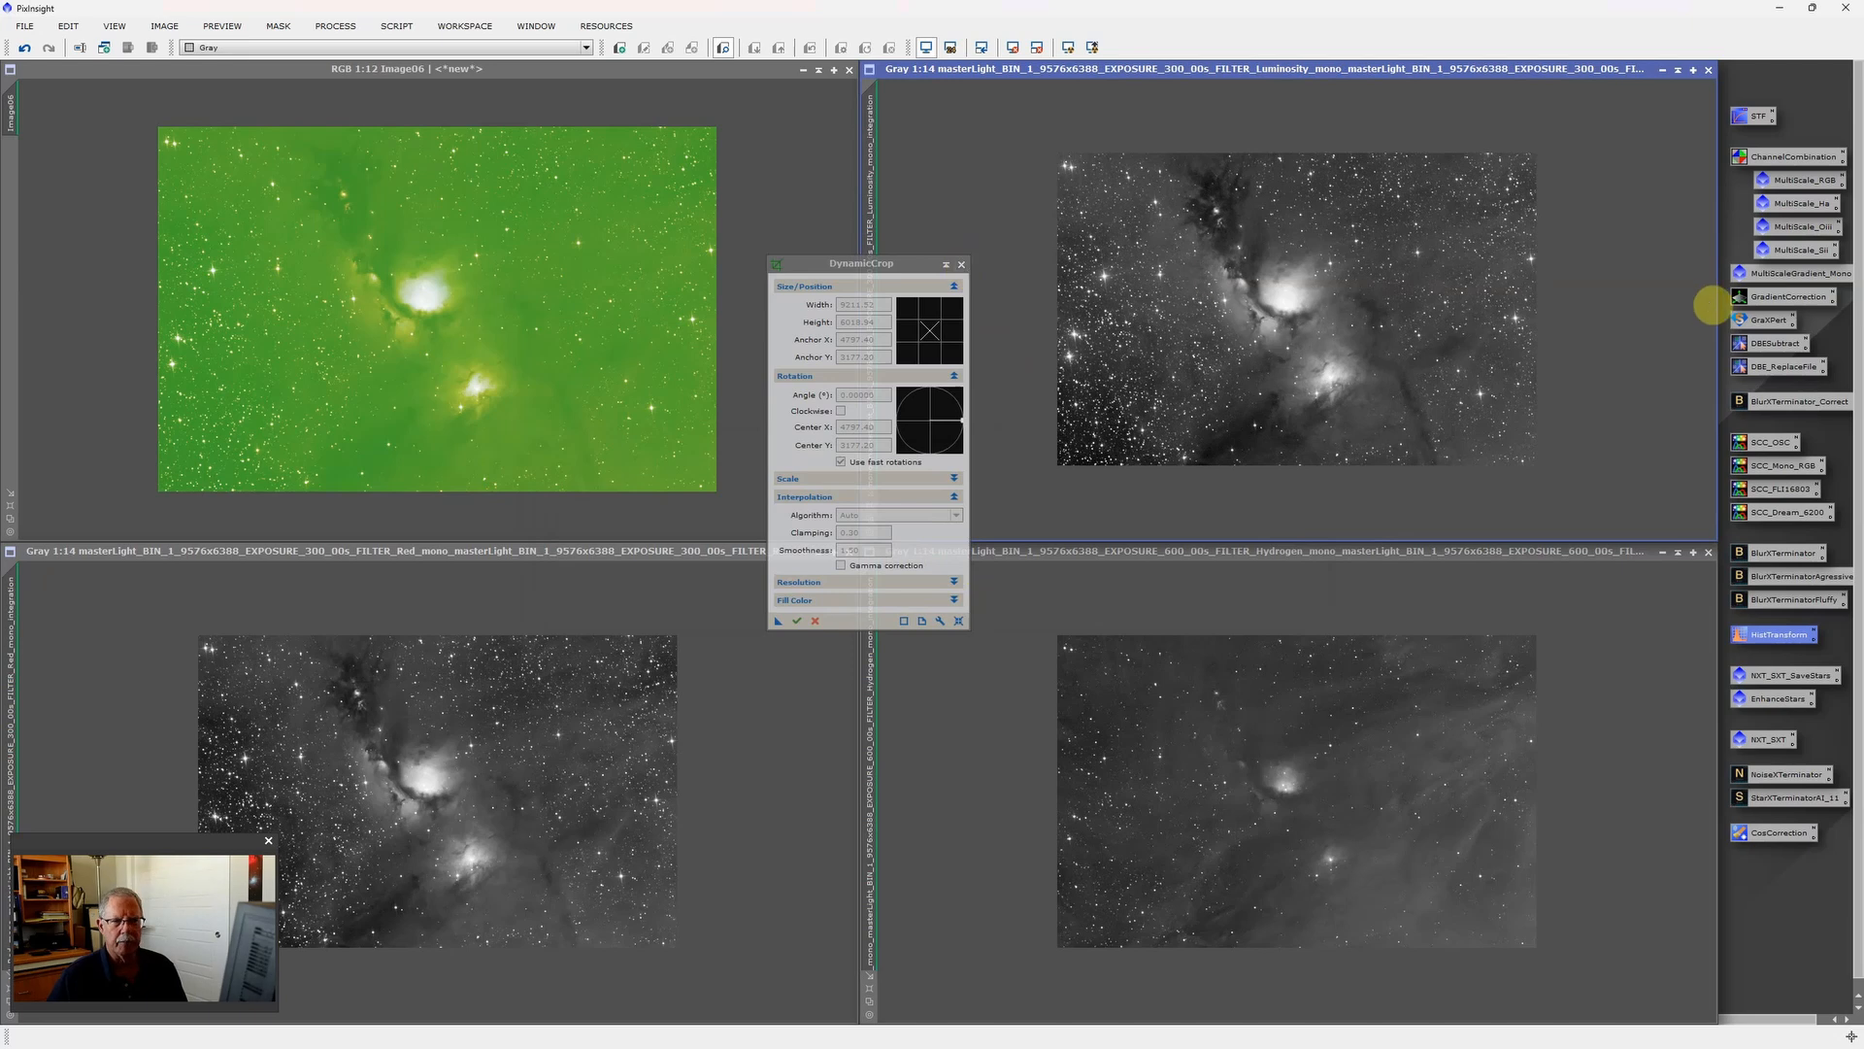
{"action": "left_click", "coordinate": [961, 264]}
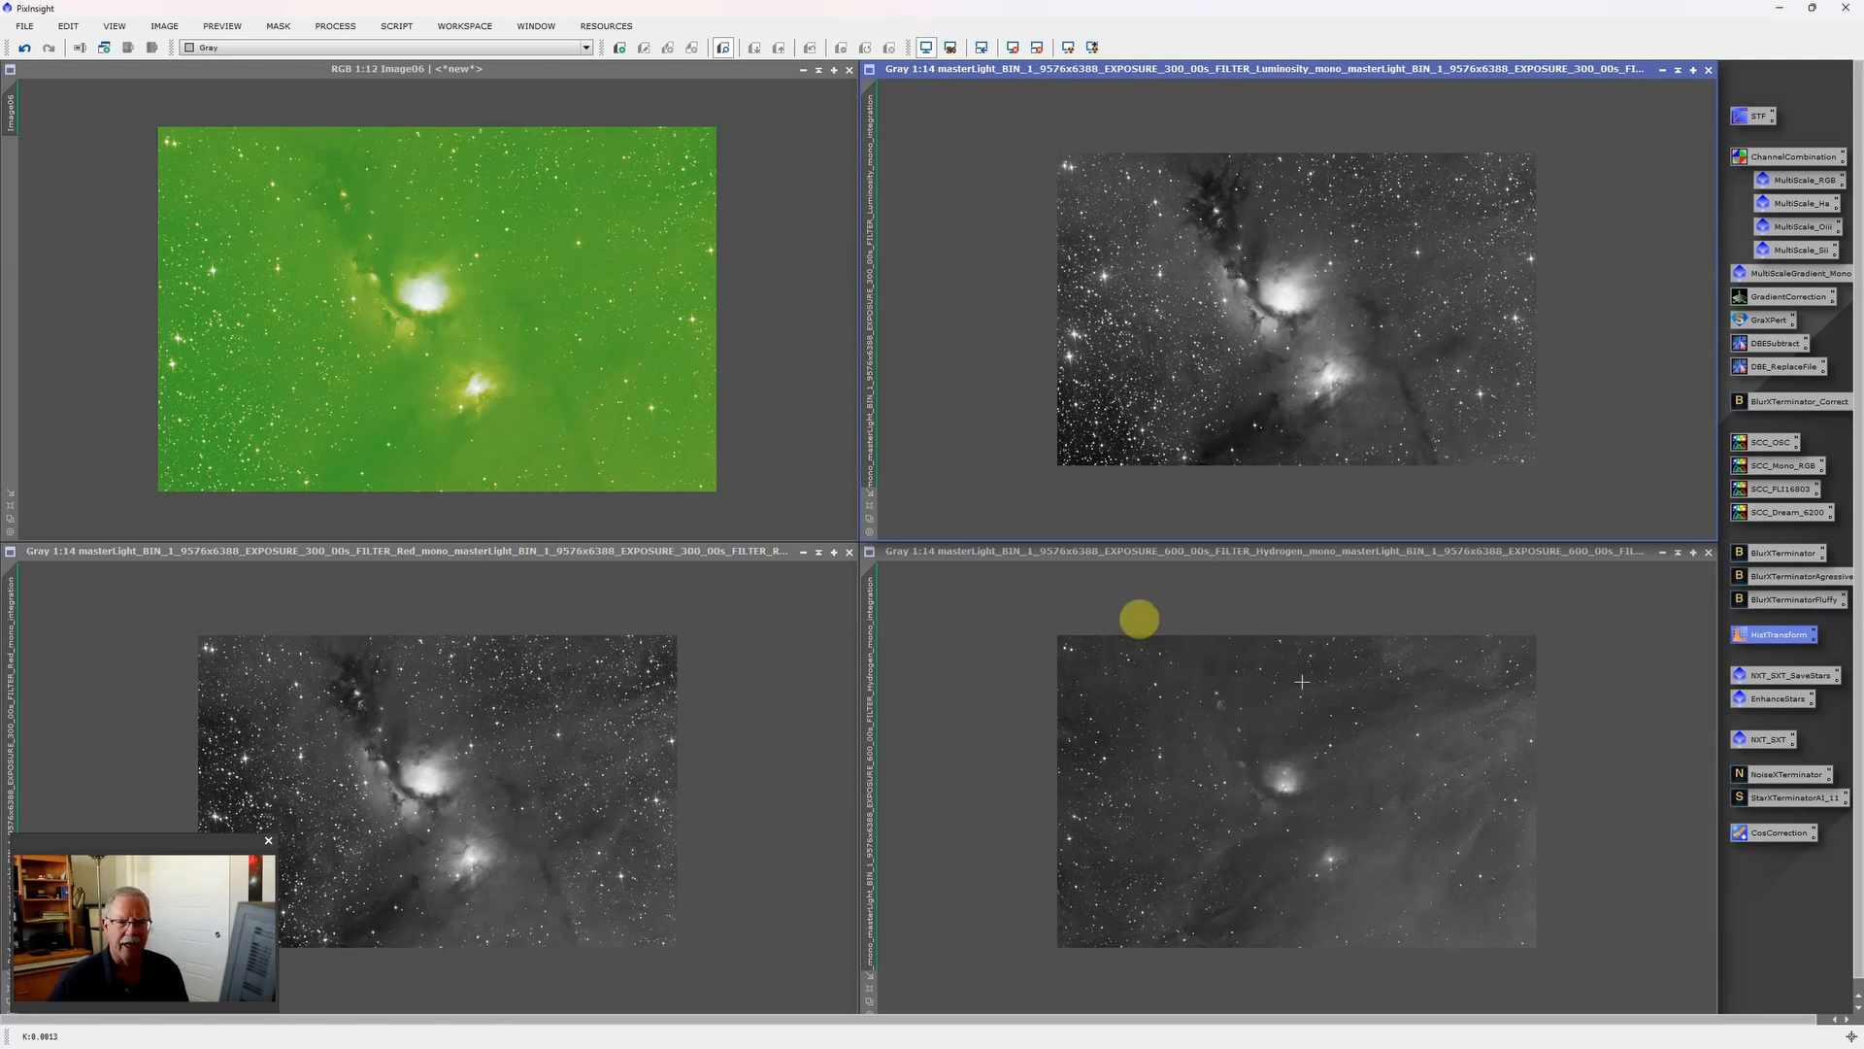
Add all four open views to a new ImageContainer and run the GraXpert preset on the container to remove gradients.
{"action": "right_click", "coordinate": [1797, 910]}
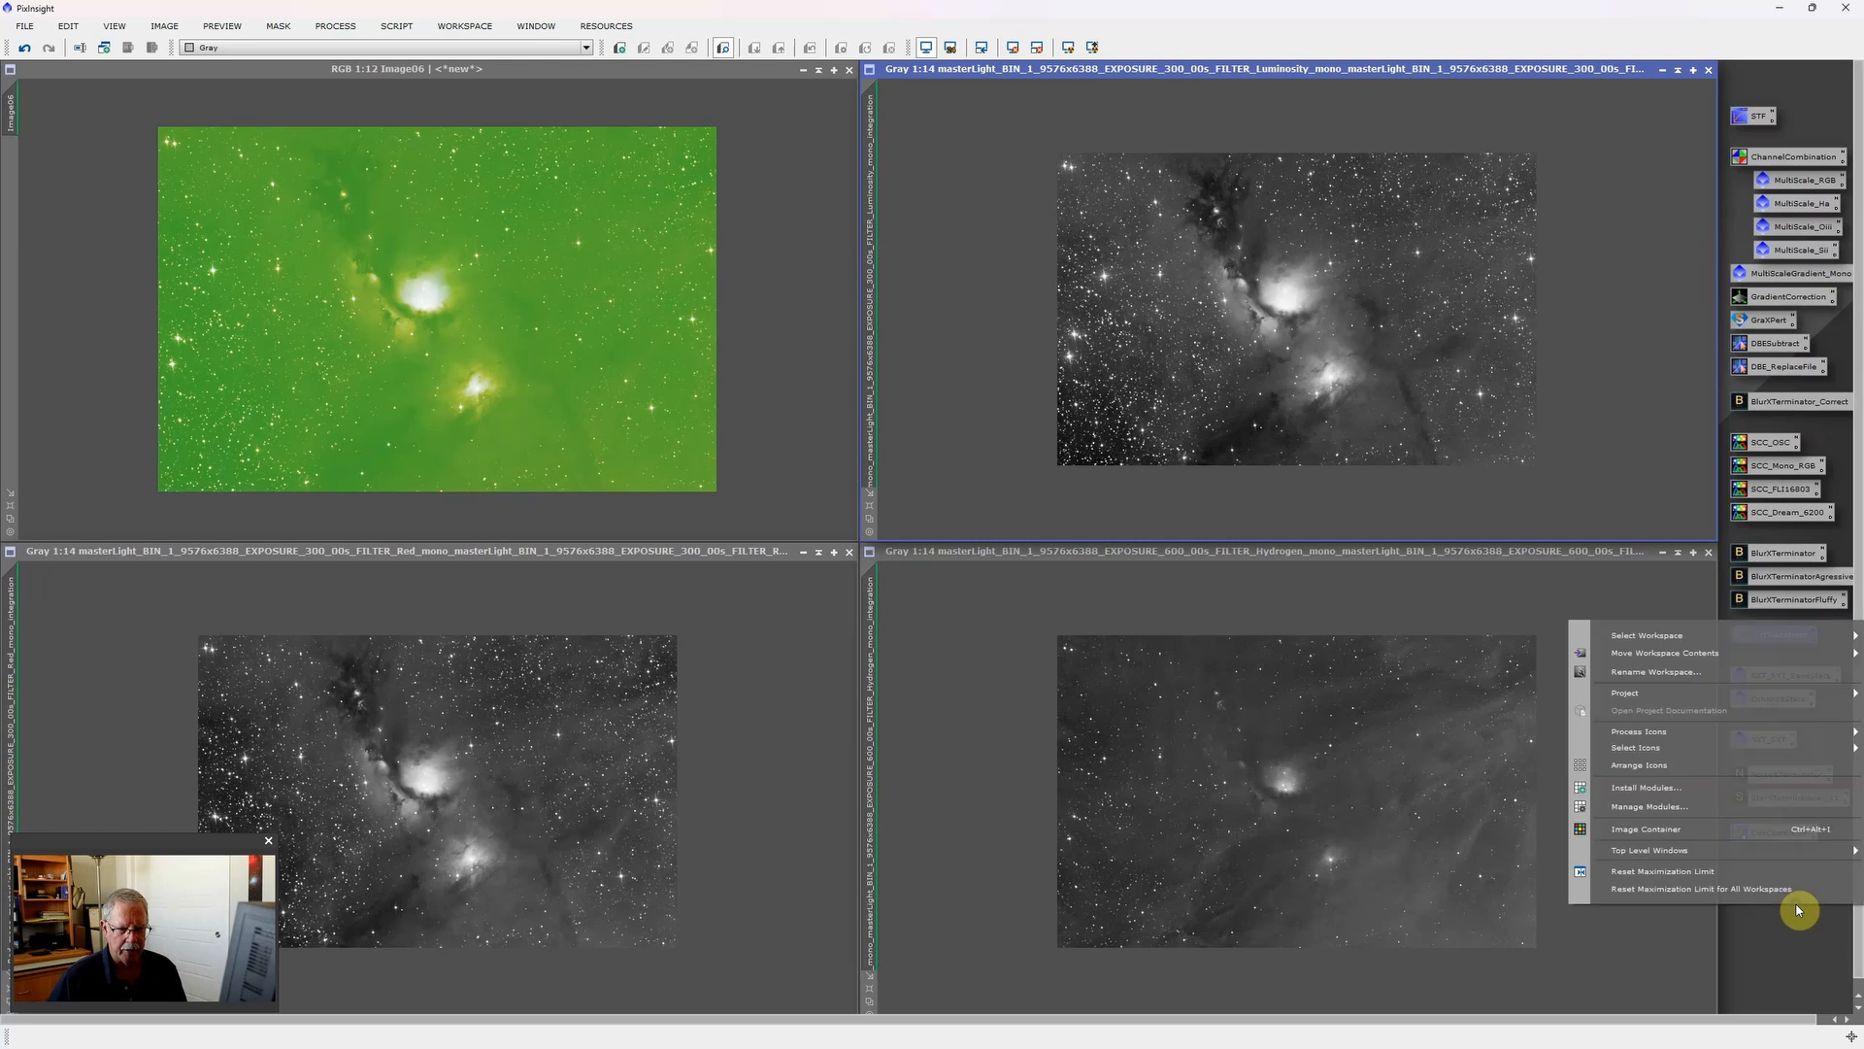
{"action": "left_click", "coordinate": [1690, 835]}
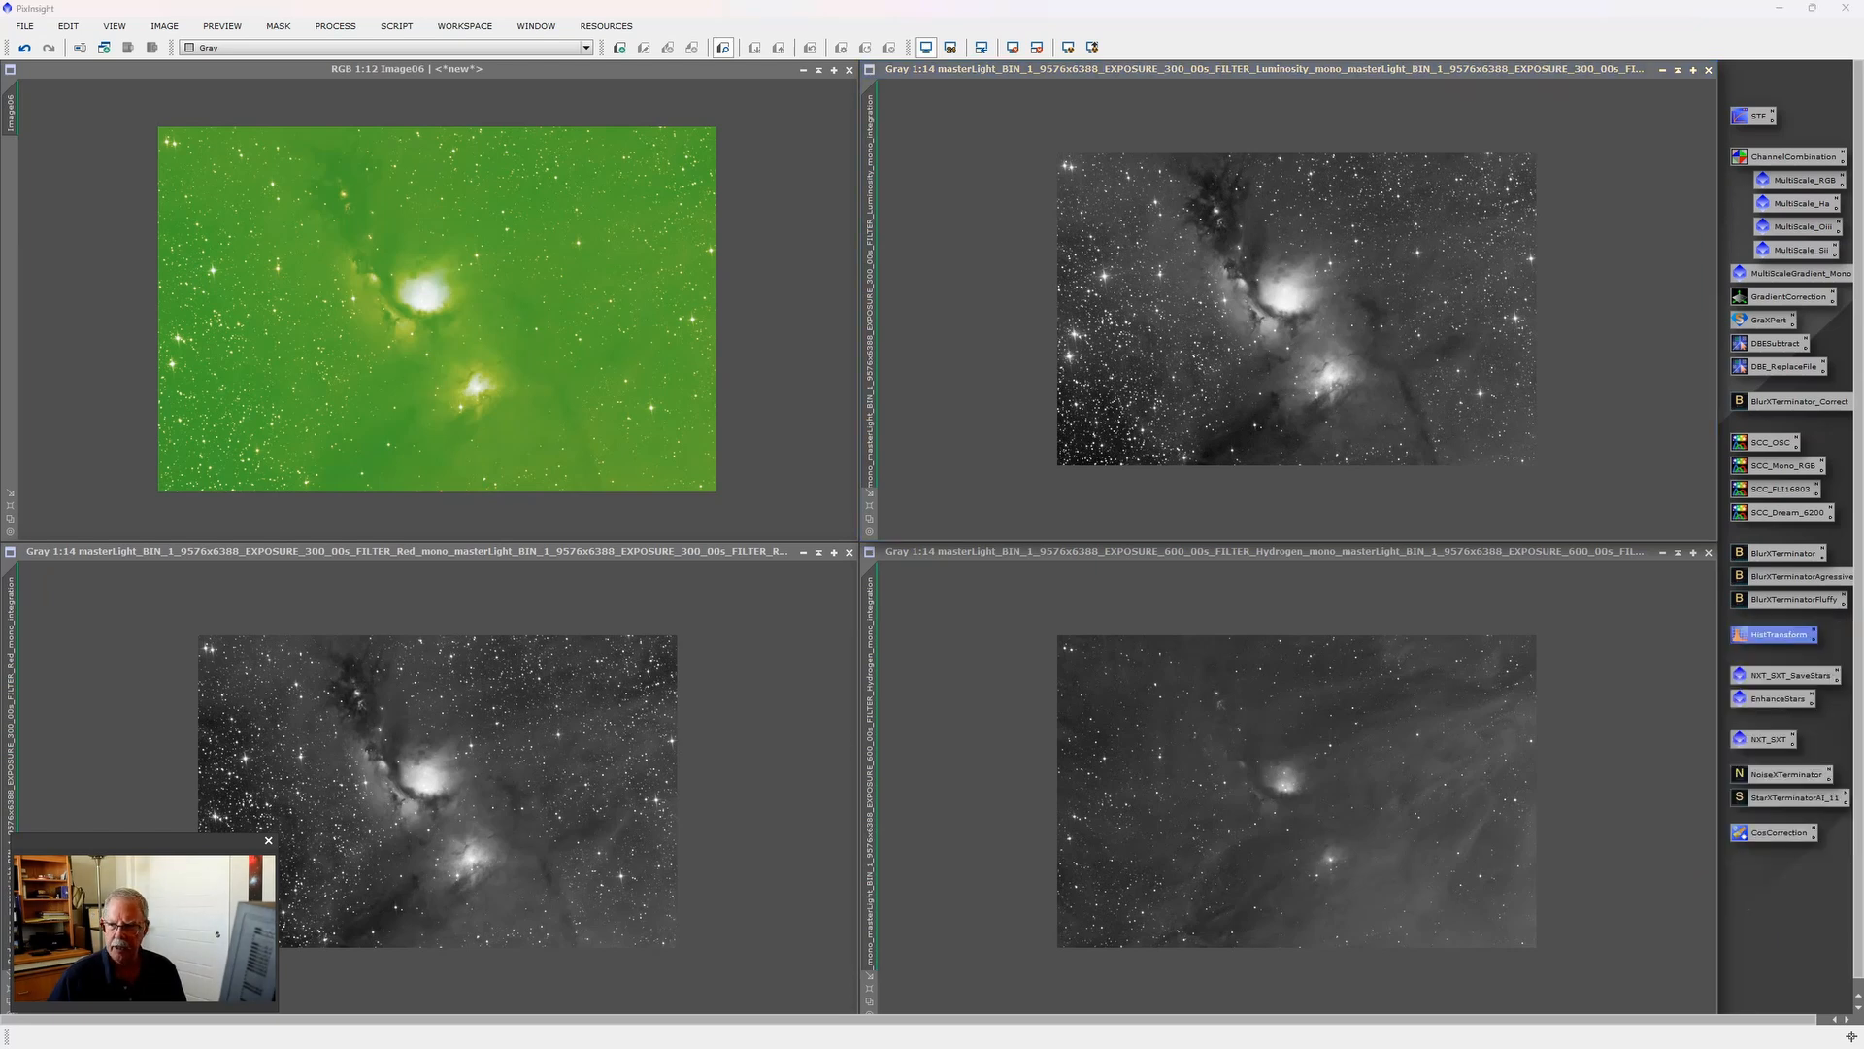
{"action": "left_click_drag", "start_coordinate": [1258, 370], "coordinate": [952, 266]}
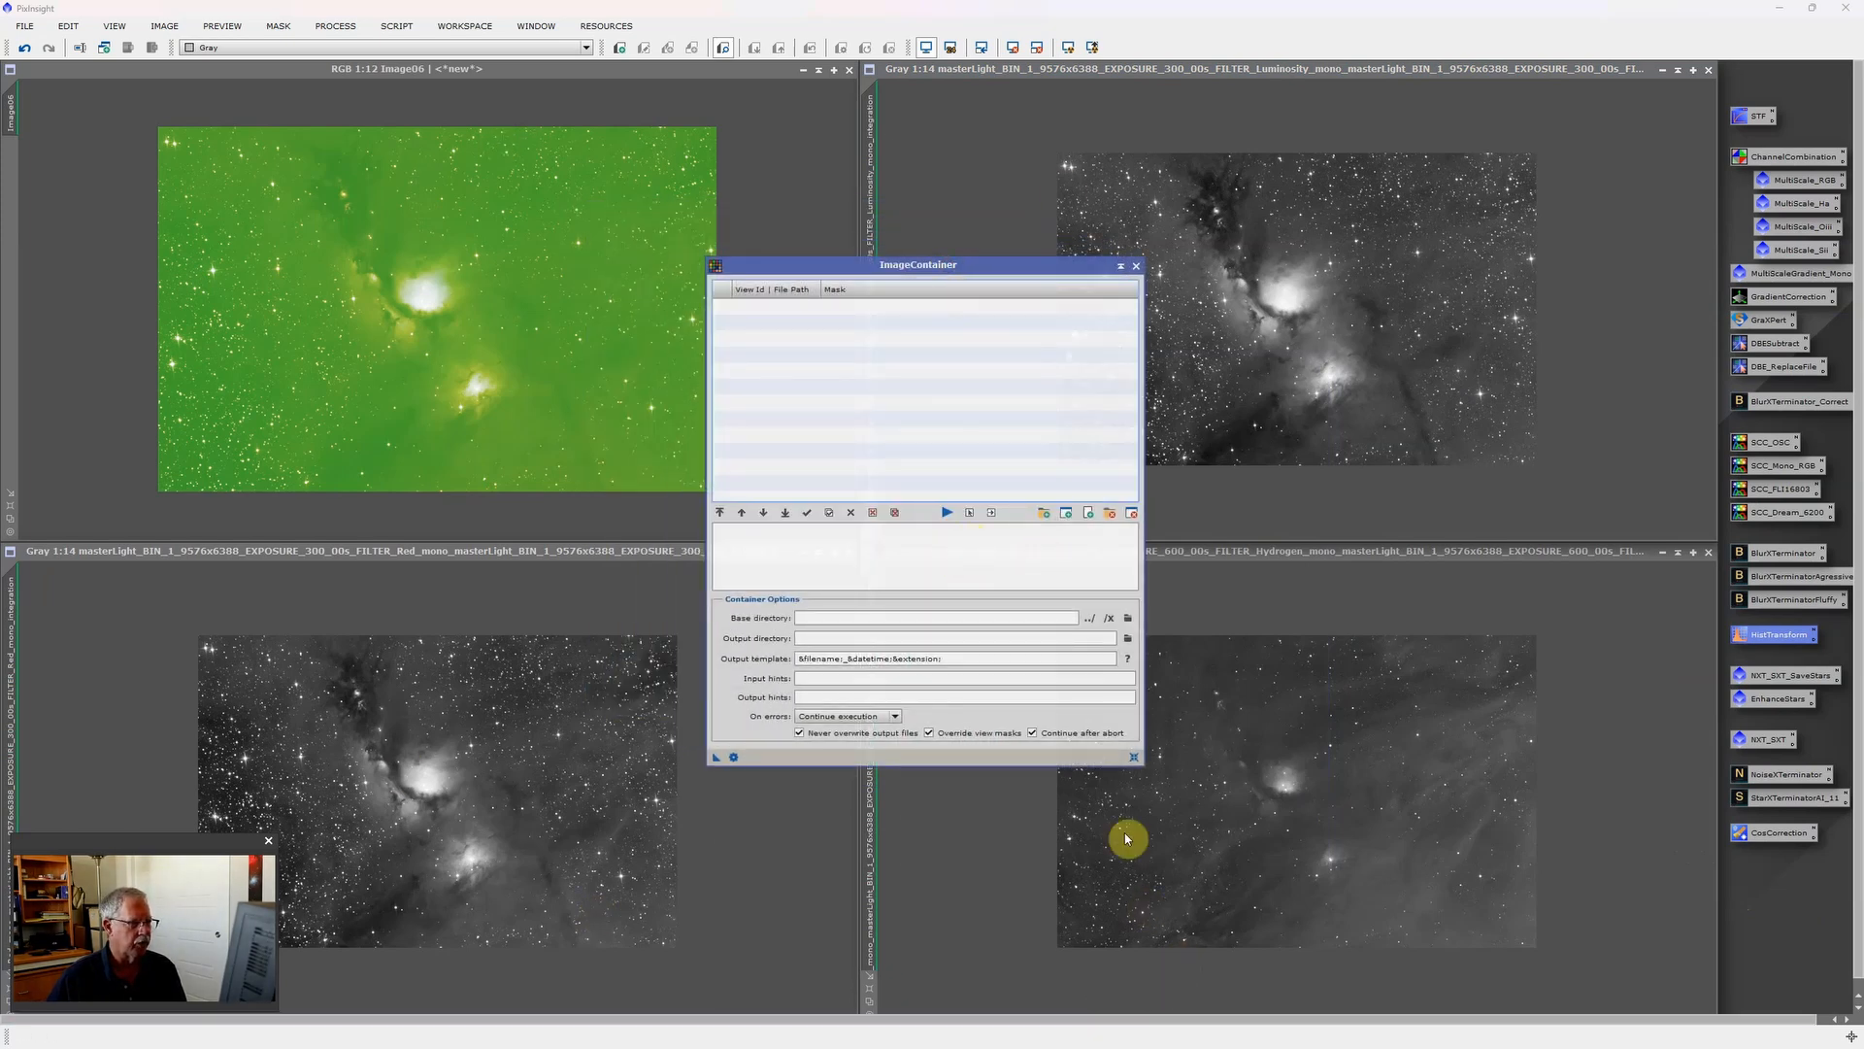
{"action": "left_click", "coordinate": [1067, 514]}
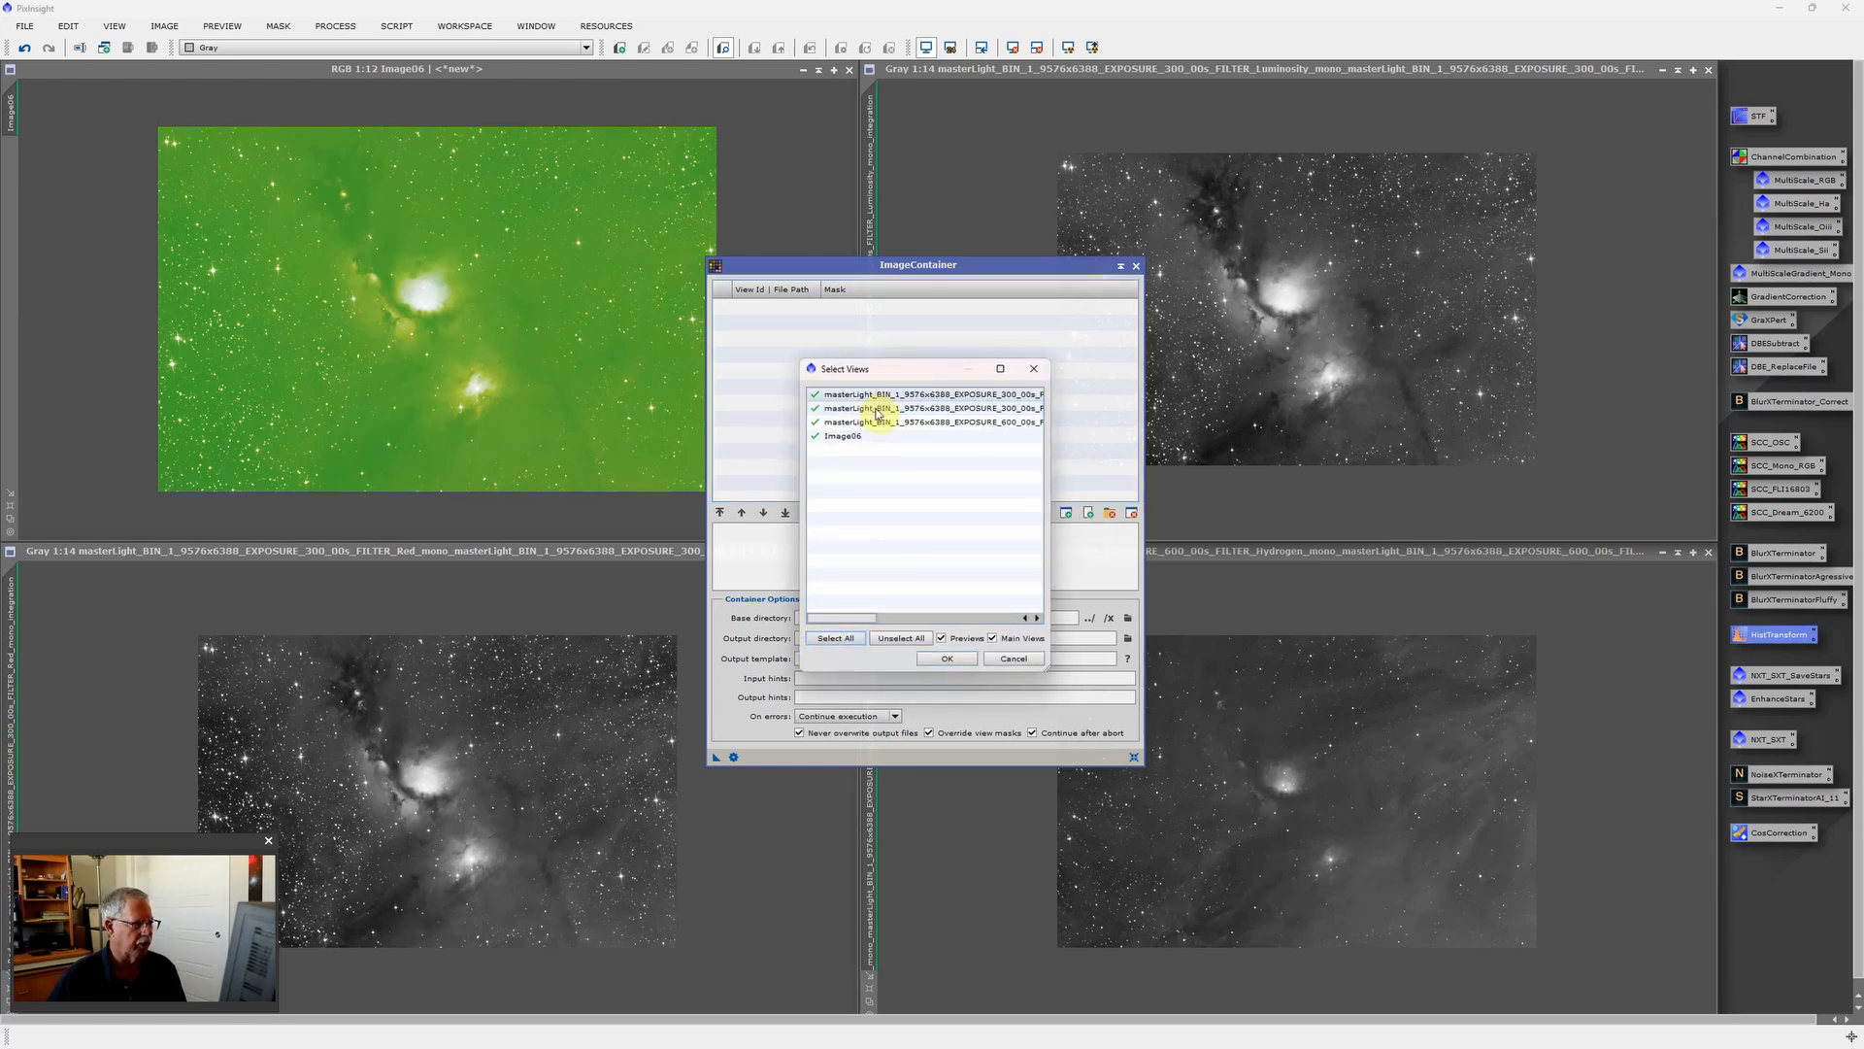
{"action": "left_click", "coordinate": [954, 658]}
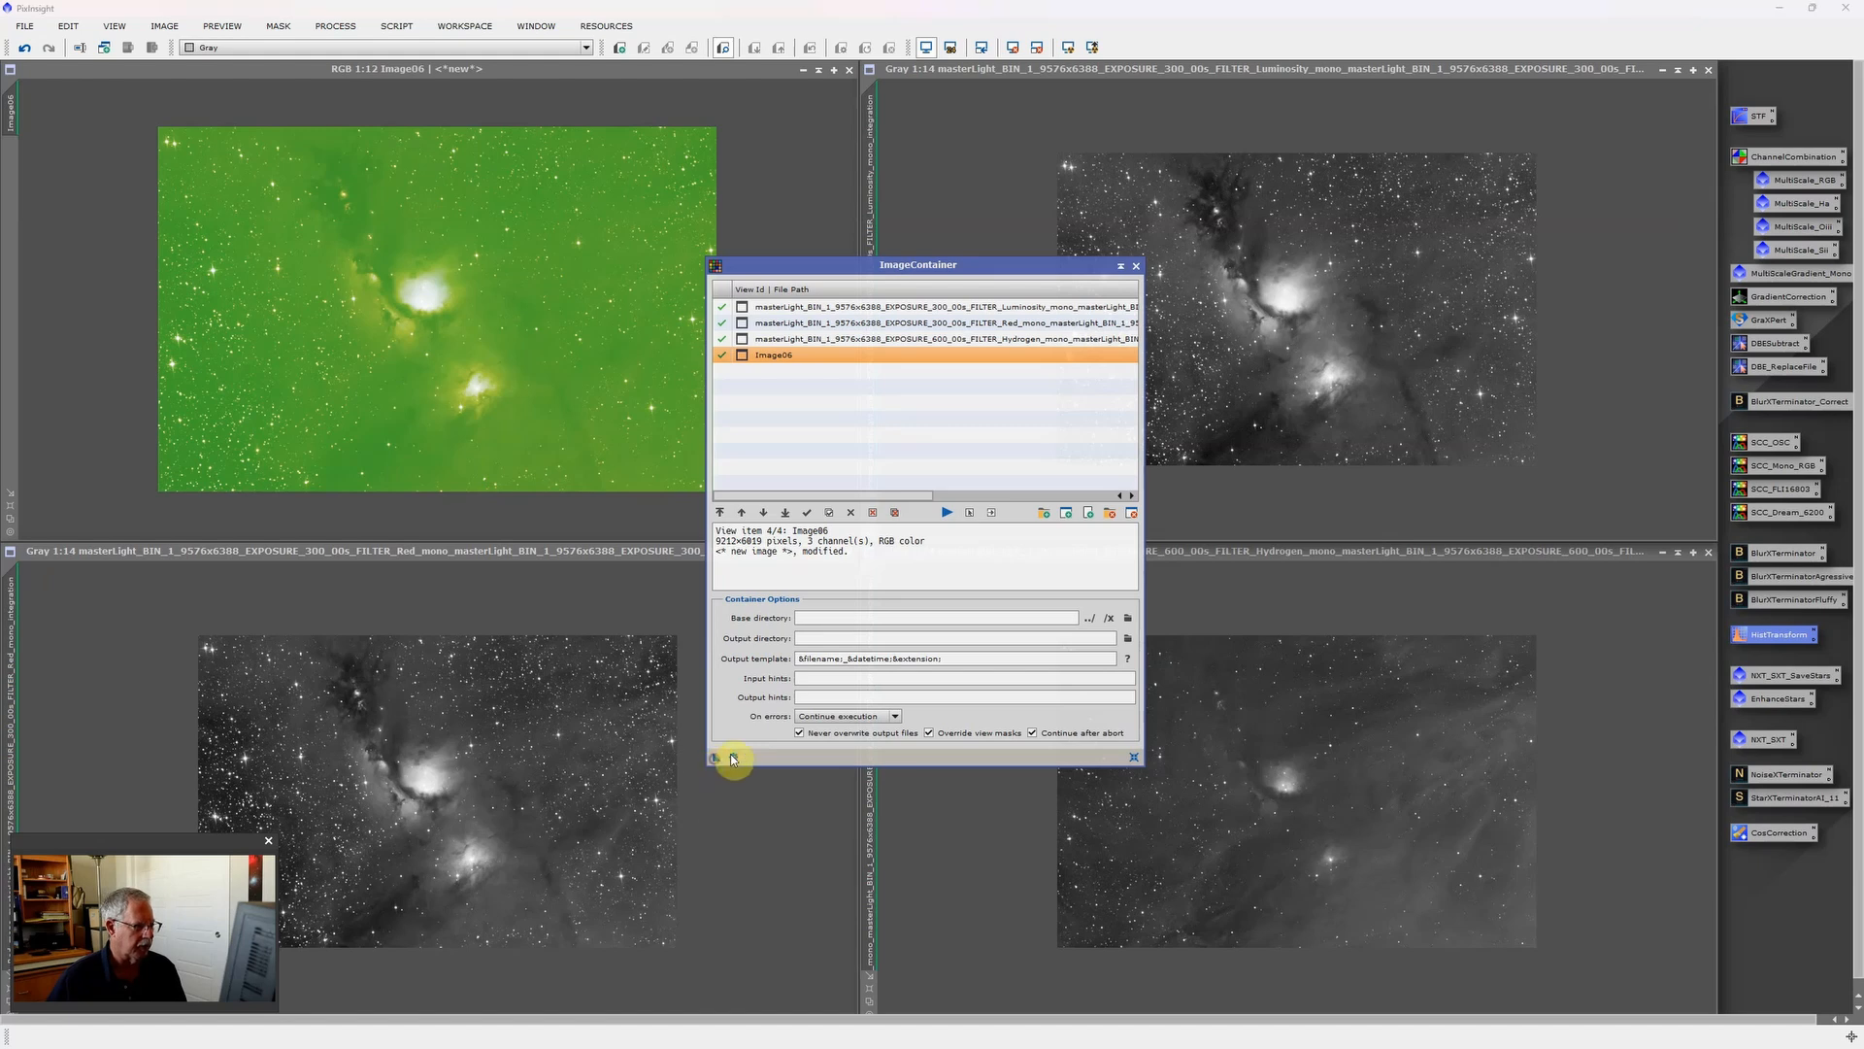
{"action": "left_click_drag", "start_coordinate": [716, 758], "coordinate": [1765, 318]}
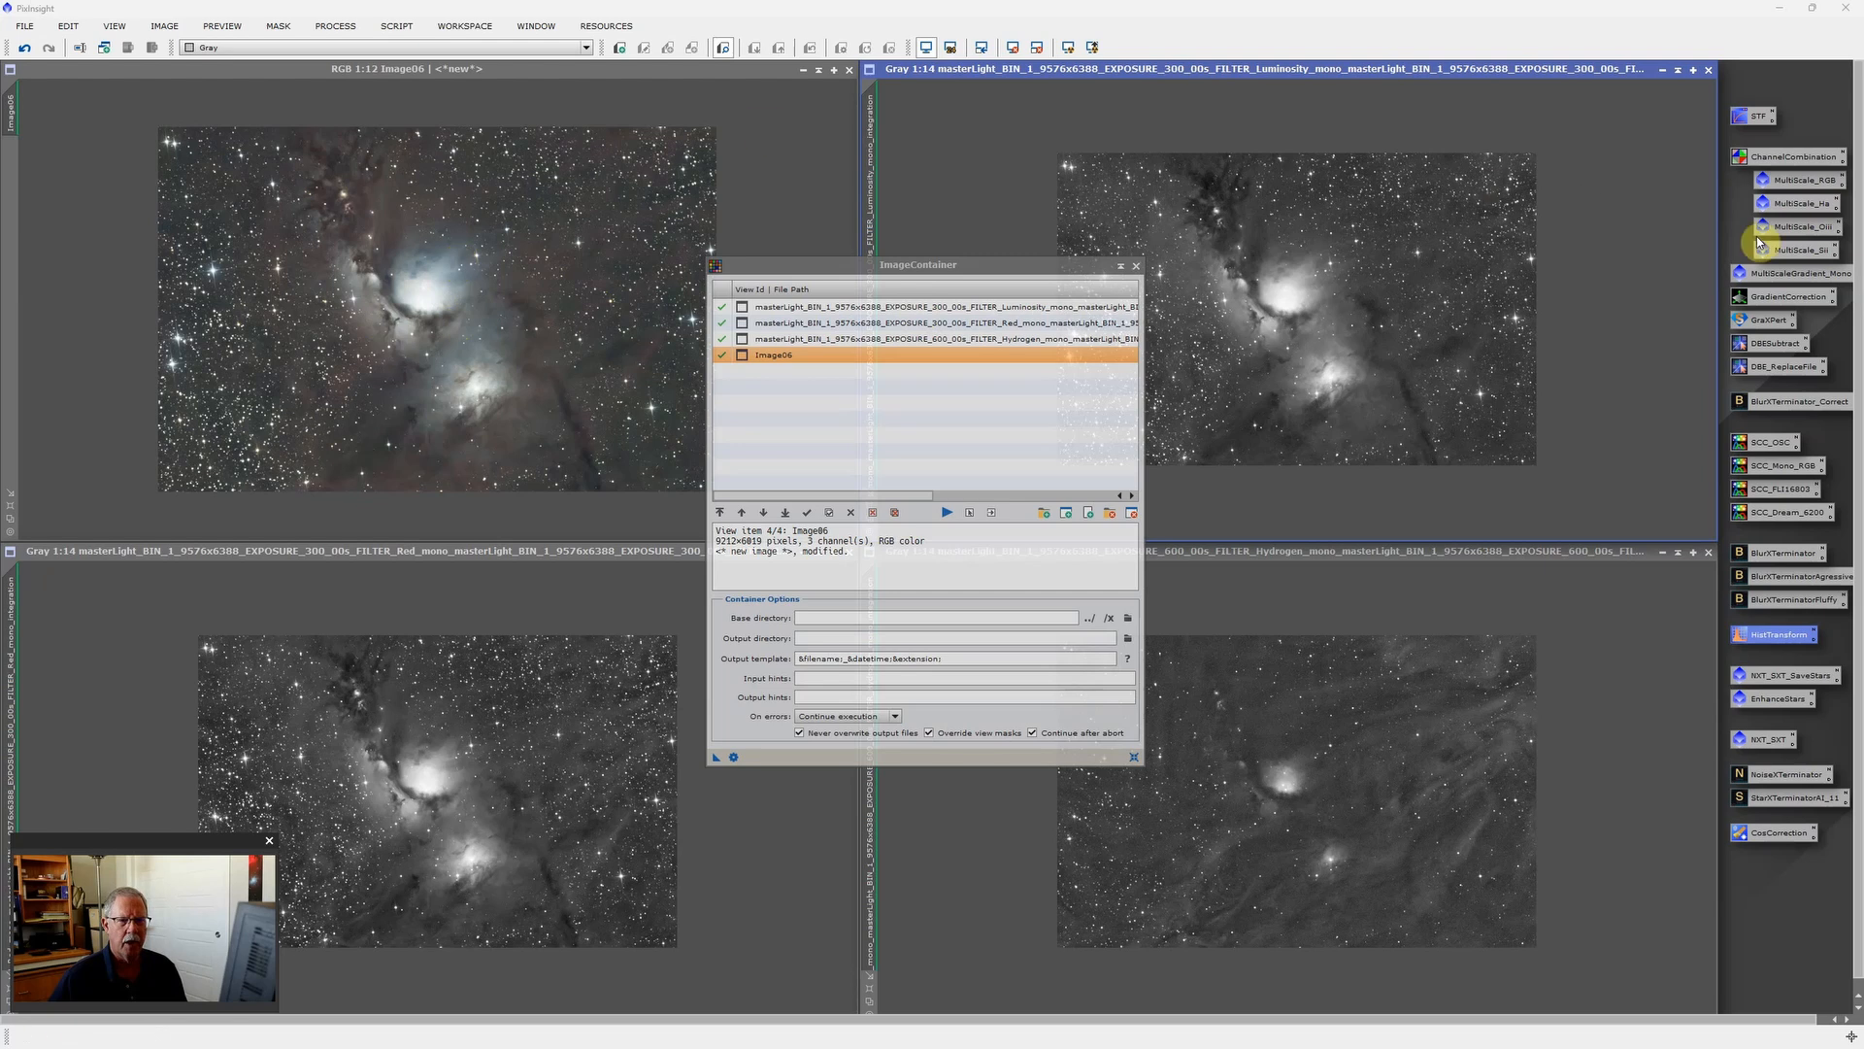
Apply the BlurXTerminator_Correct preset to the RGB image.
{"action": "left_click", "coordinate": [1795, 405]}
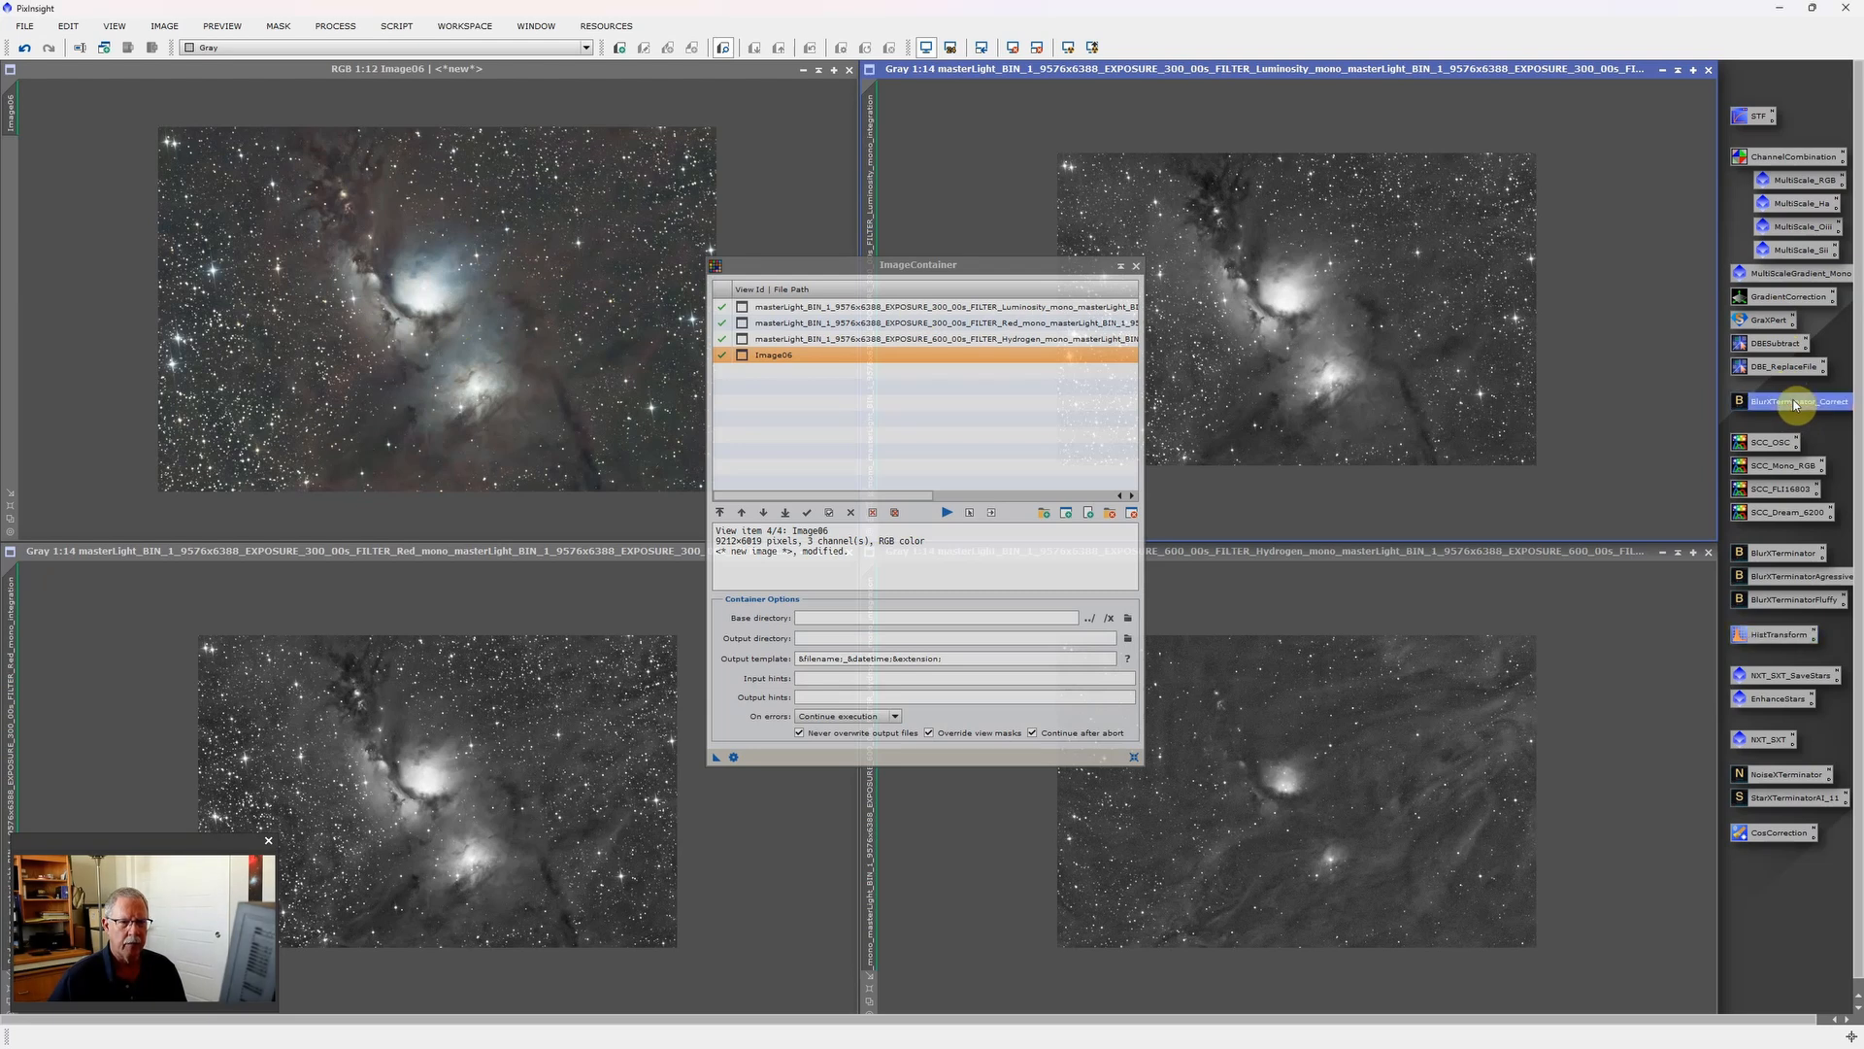
{"action": "left_click_drag", "start_coordinate": [1795, 404], "coordinate": [568, 245]}
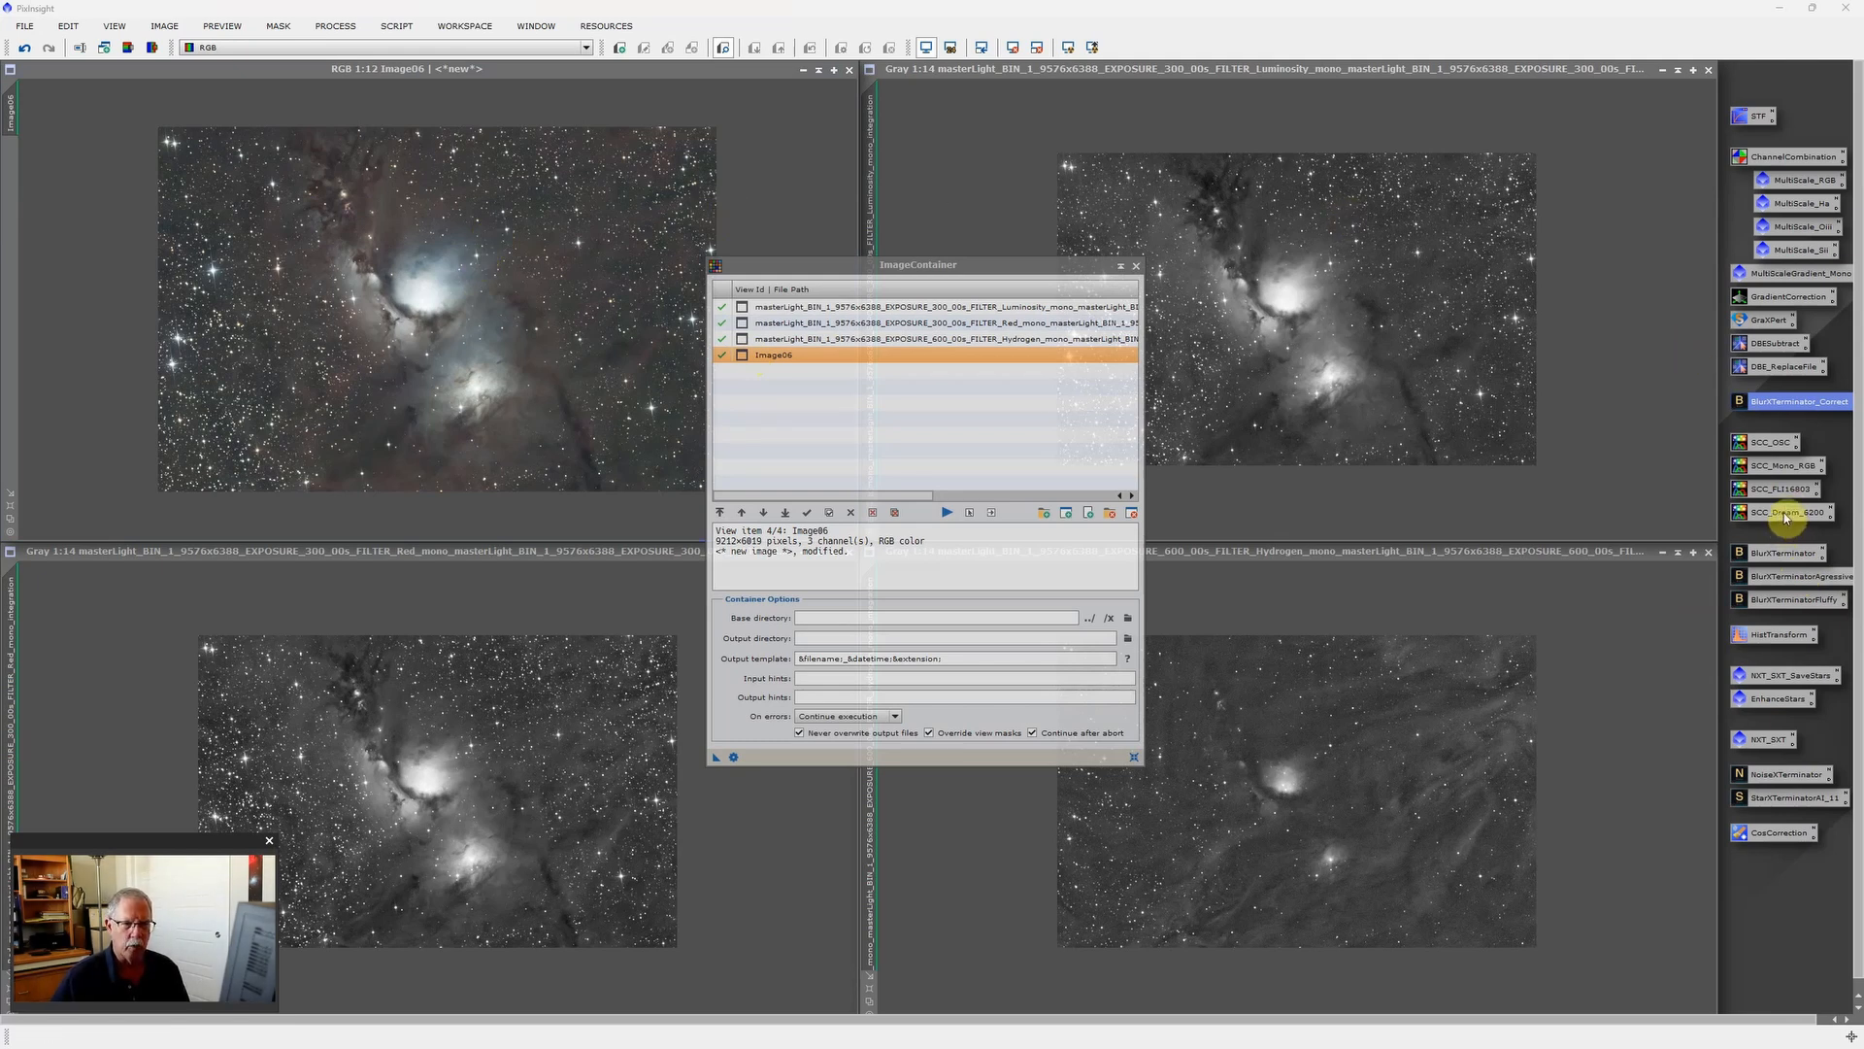
Try to apply the Dream_6200 color calibration preset to the RGB image.
{"action": "left_click_drag", "start_coordinate": [1784, 517], "coordinate": [486, 280]}
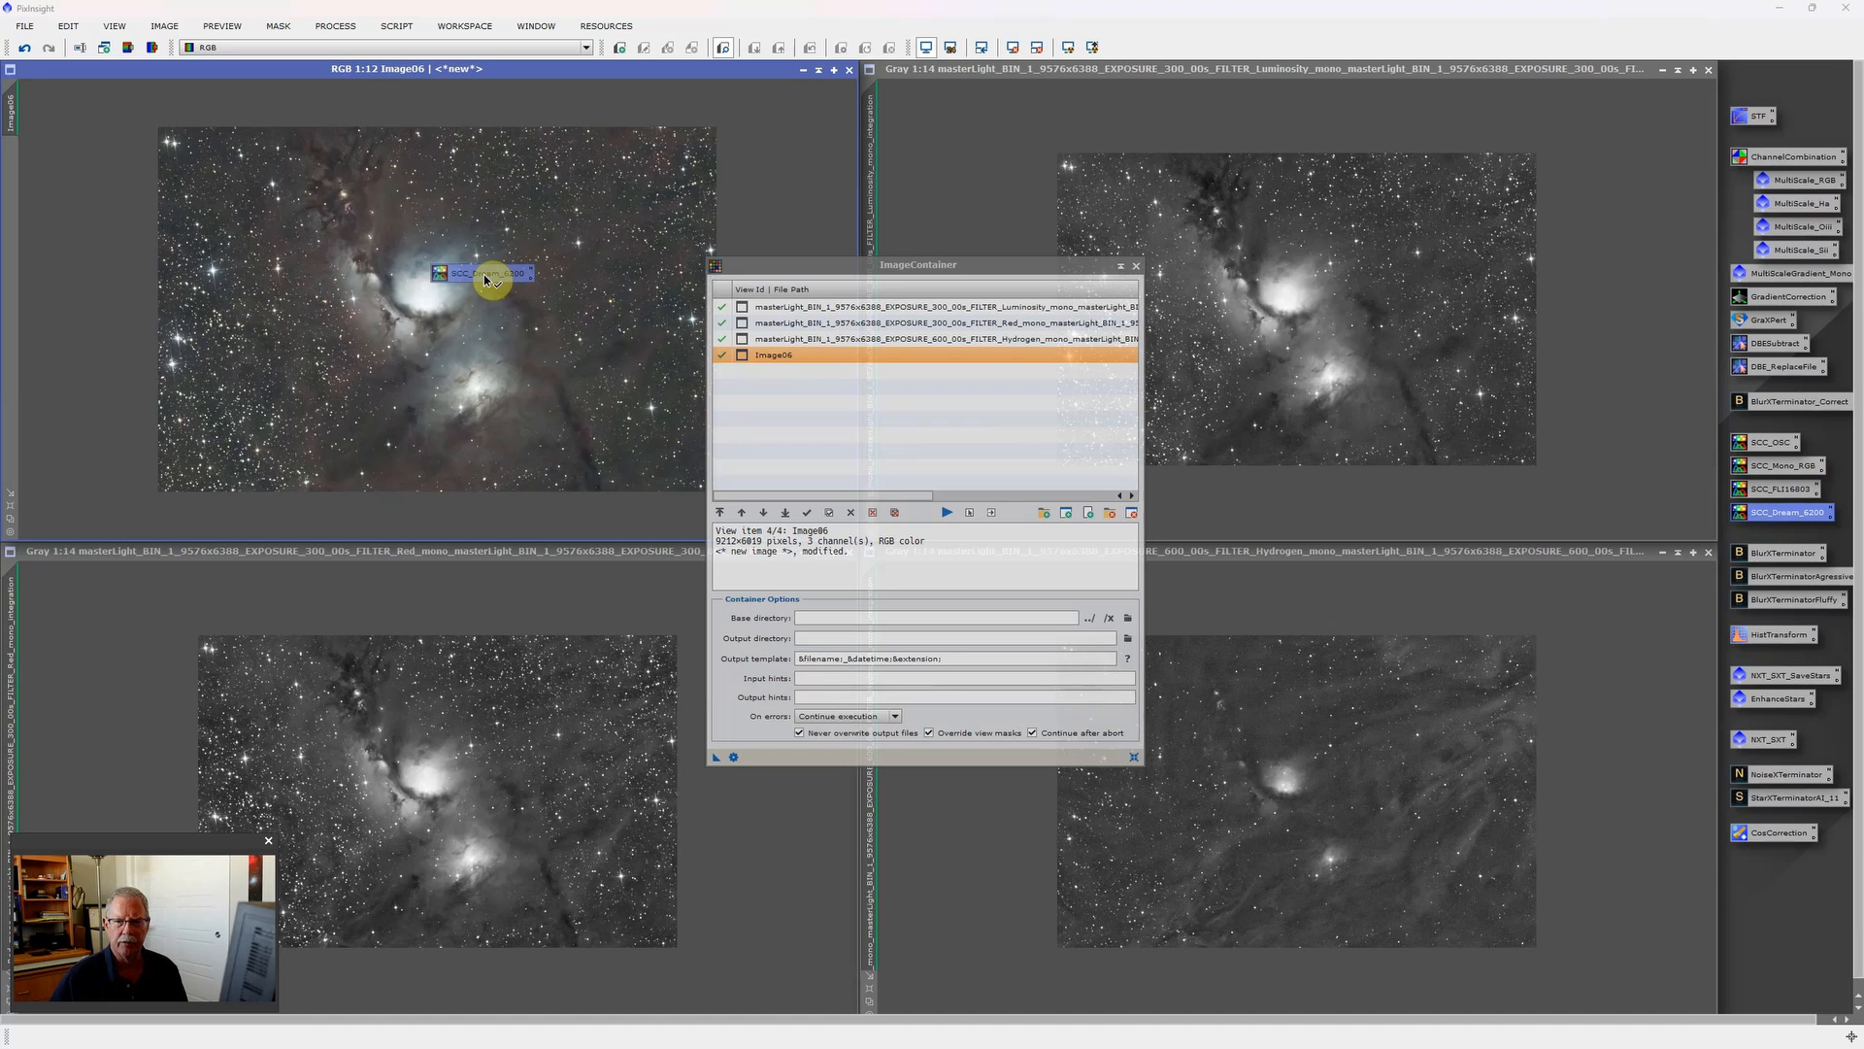
{"action": "left_click_drag", "start_coordinate": [484, 279], "coordinate": [475, 280]}
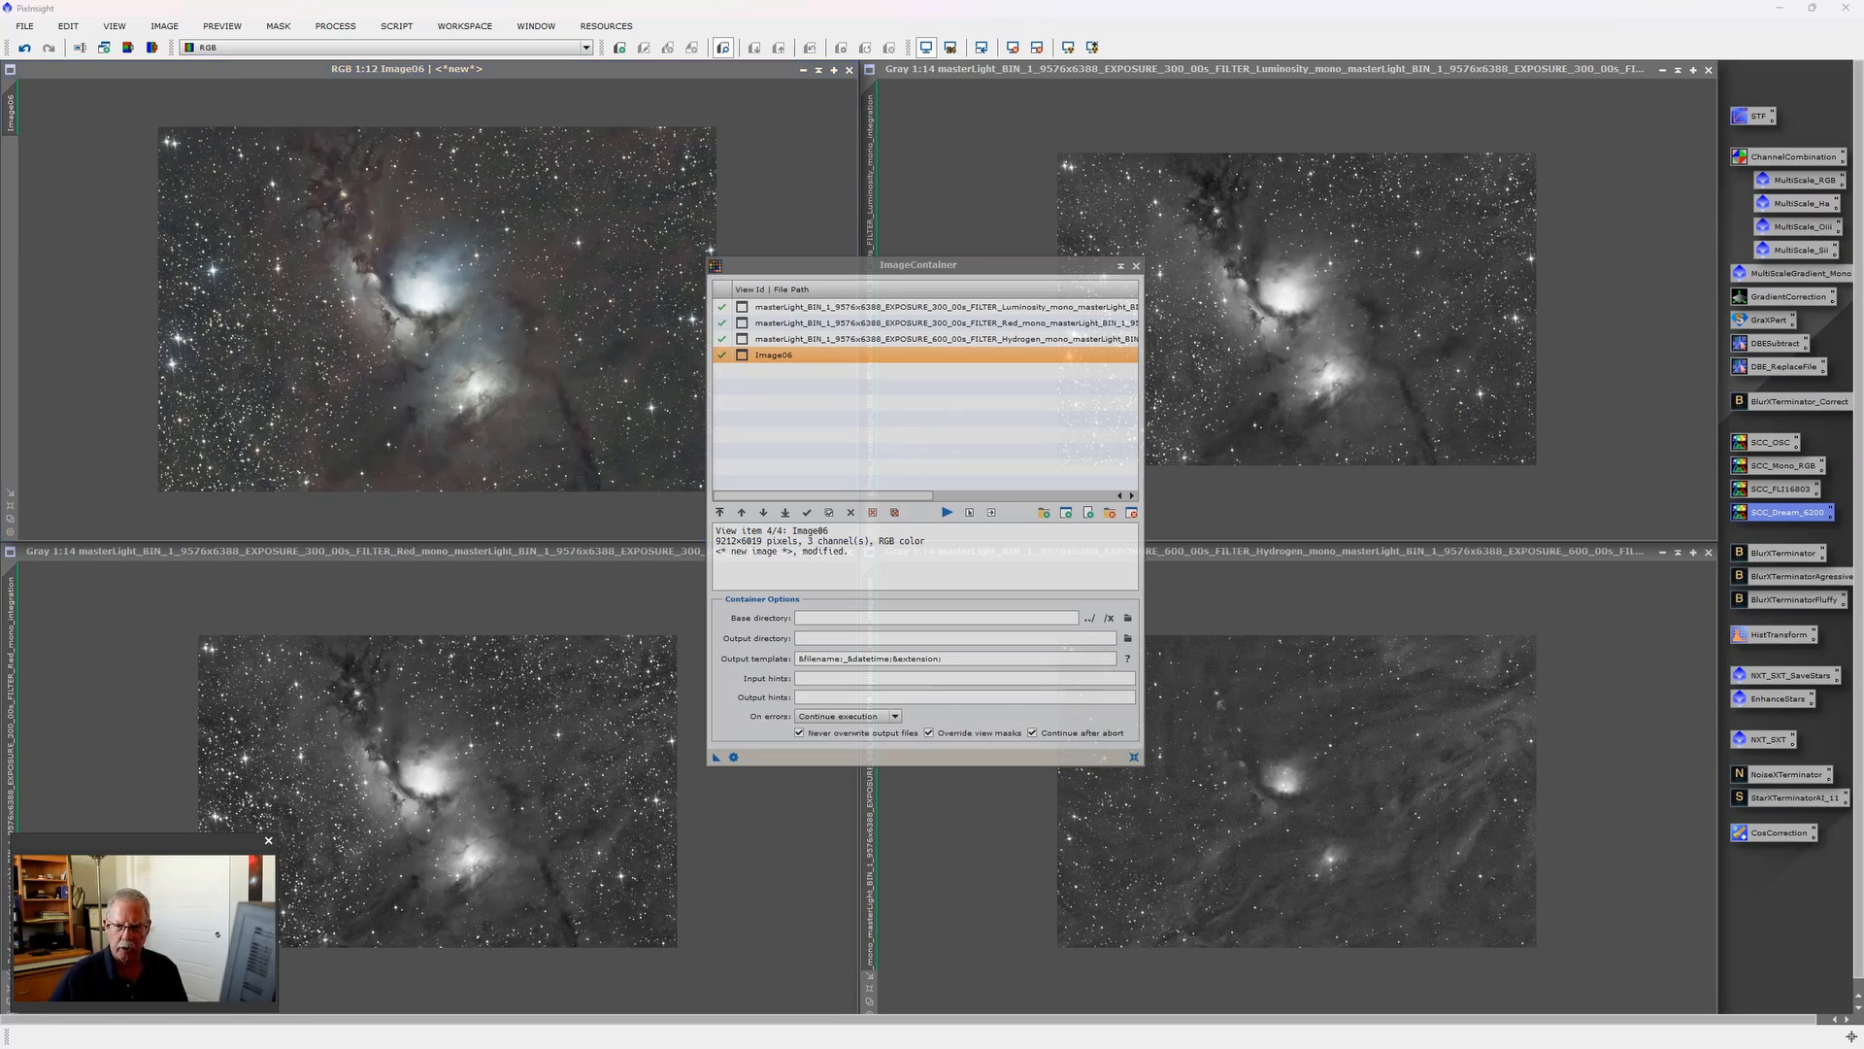
{"action": "left_click_drag", "start_coordinate": [1863, 417], "coordinate": [1501, 452]}
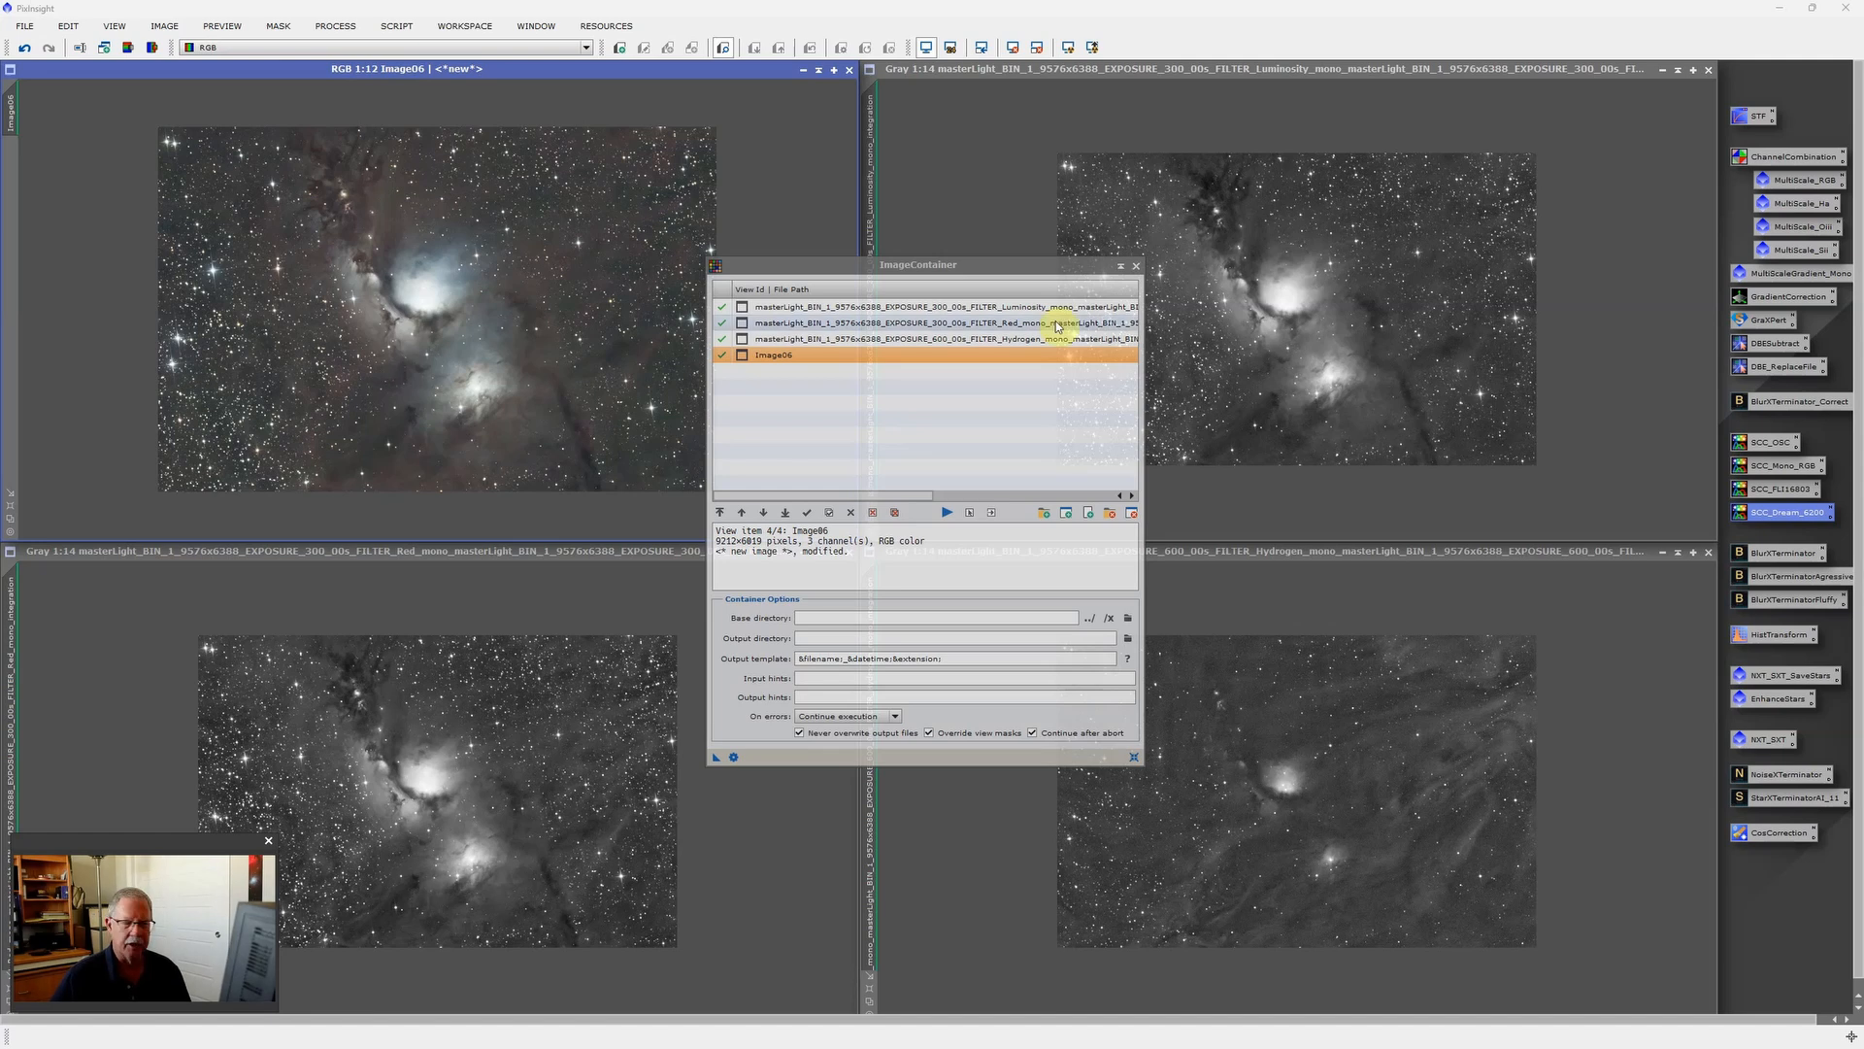
Plate-solve the RGB image with the ImageSolver script, using the active window and its prefilled parameters.
{"action": "left_click", "coordinate": [402, 32]}
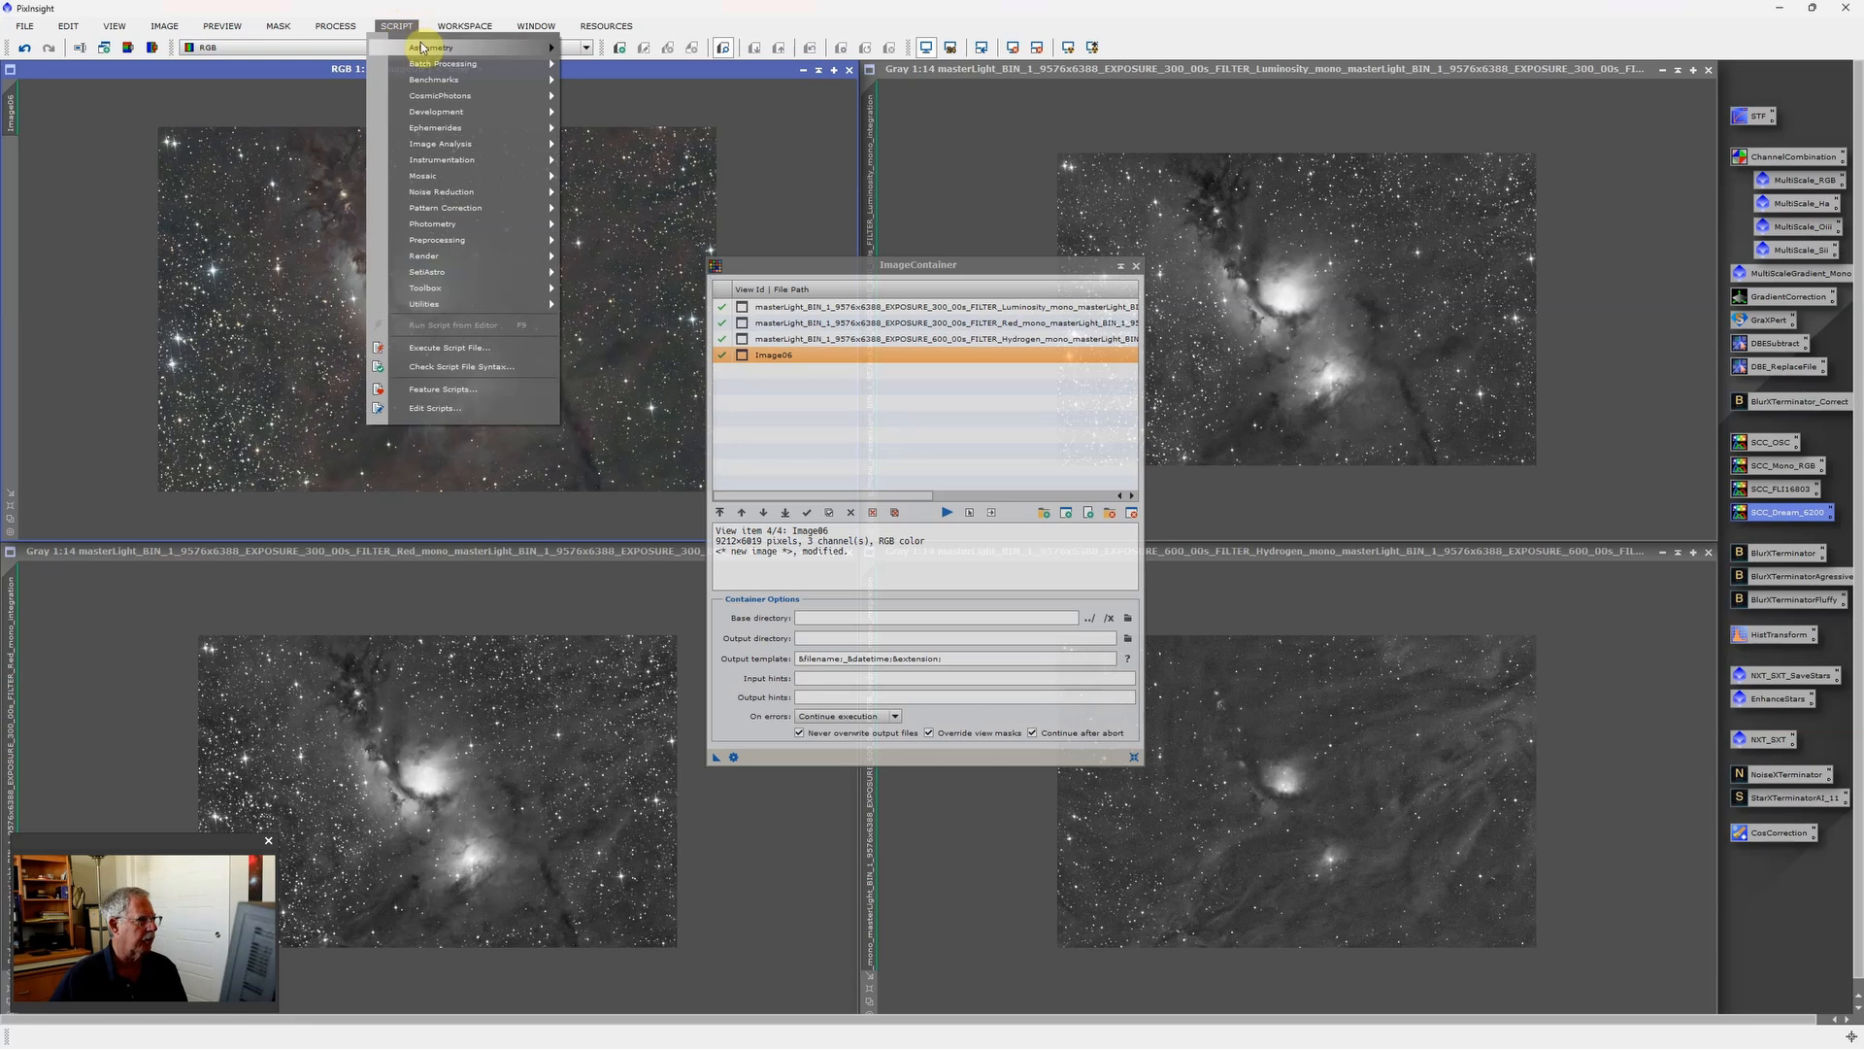
{"action": "mouse_move", "coordinate": [421, 46]}
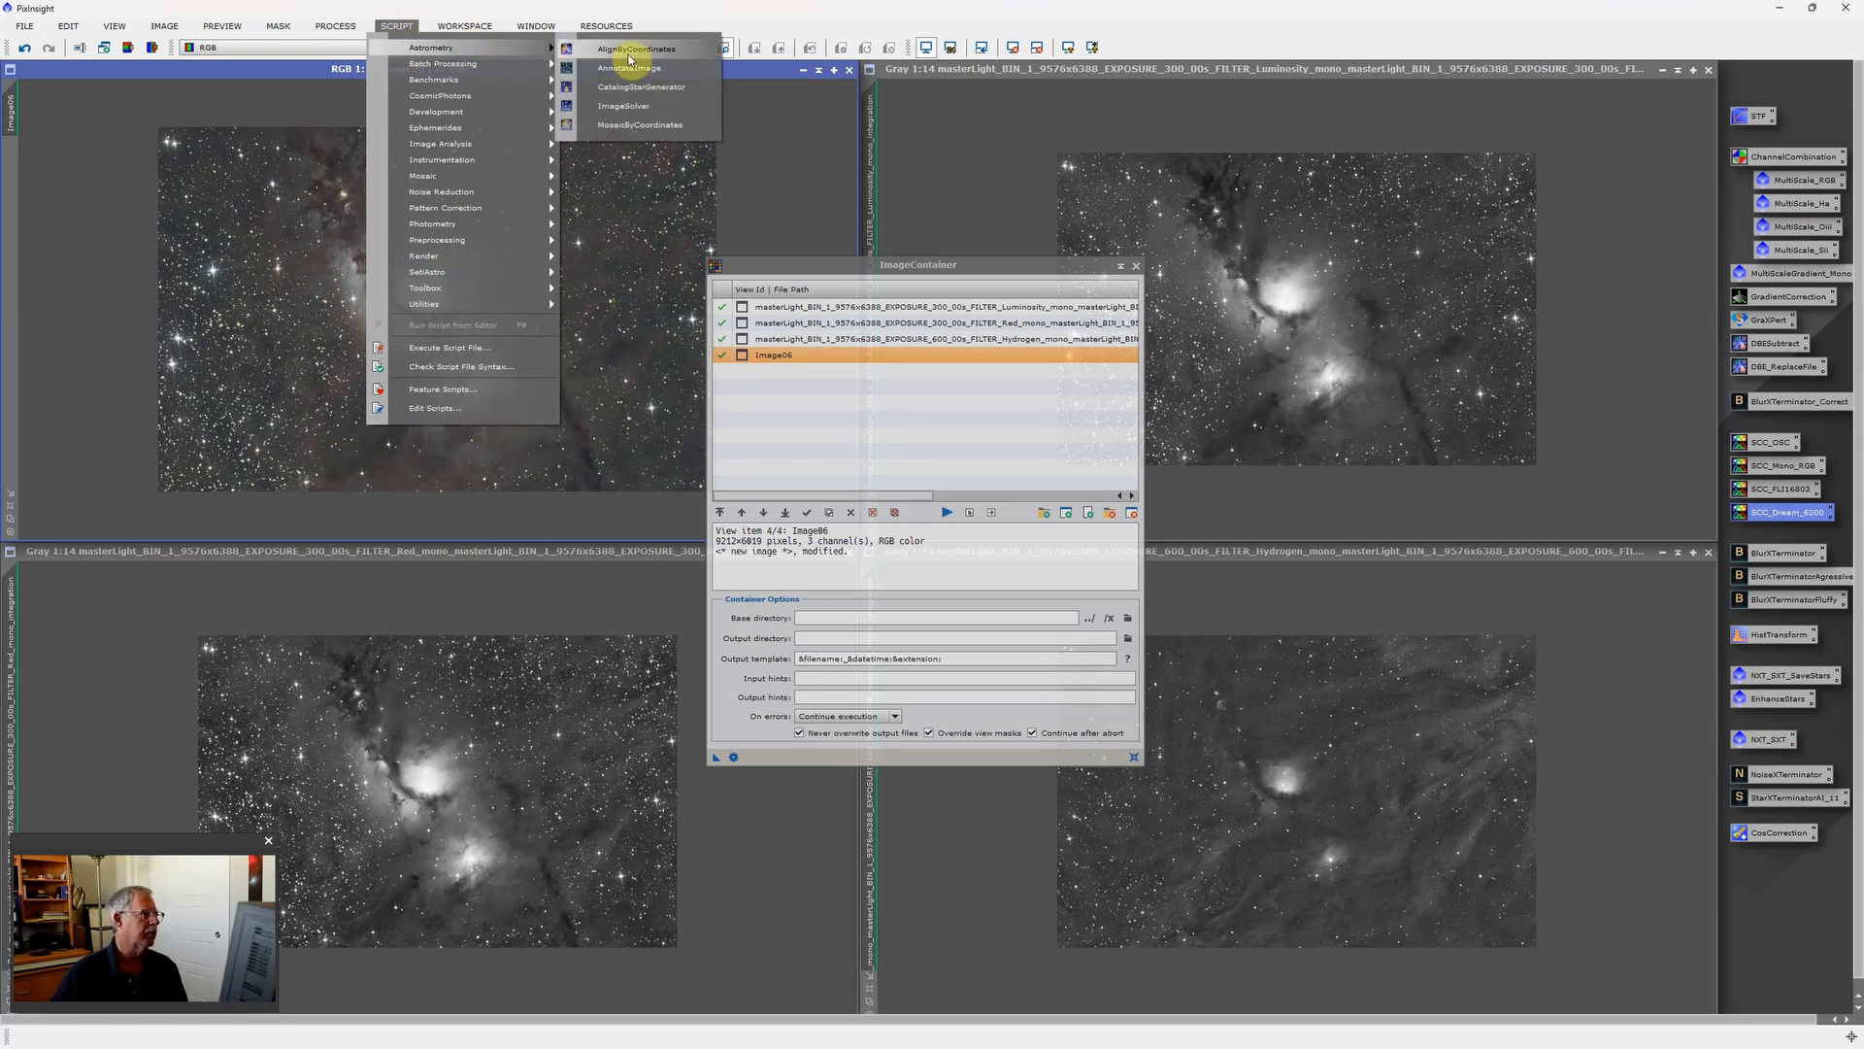
{"action": "left_click", "coordinate": [641, 105]}
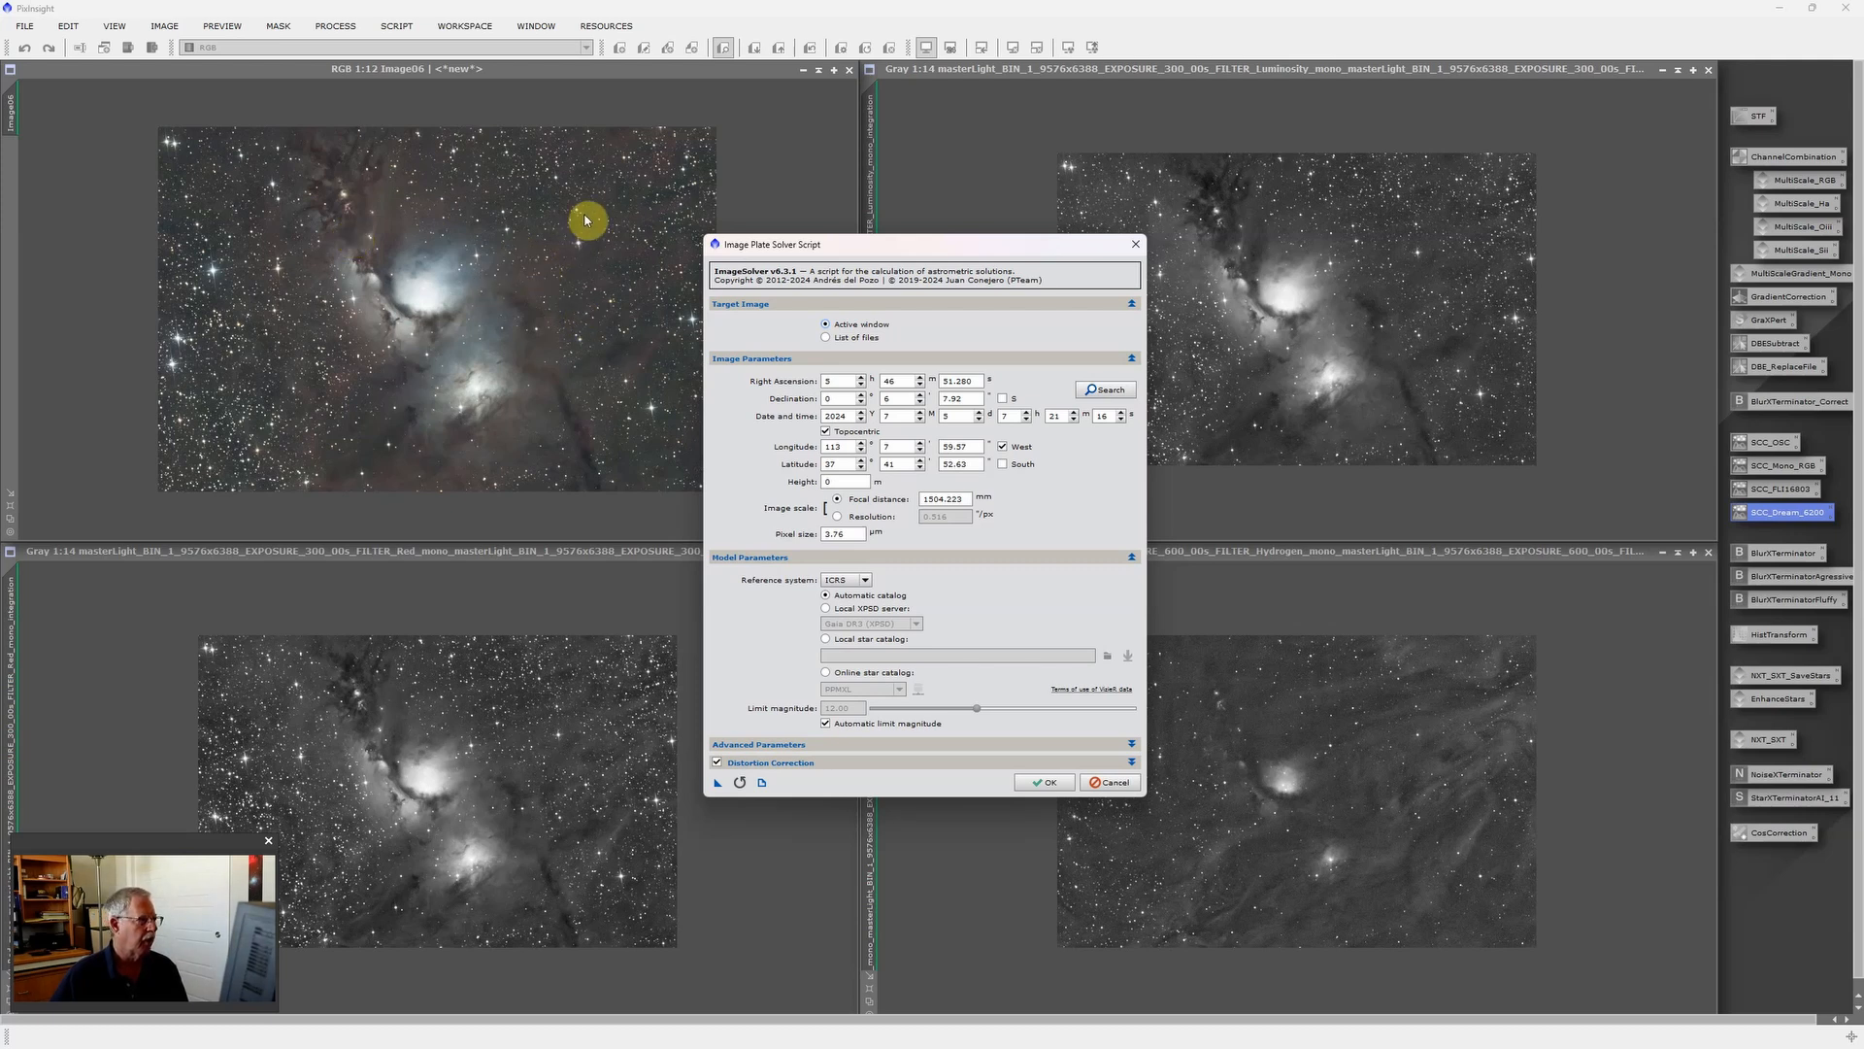
{"action": "left_click", "coordinate": [1040, 788]}
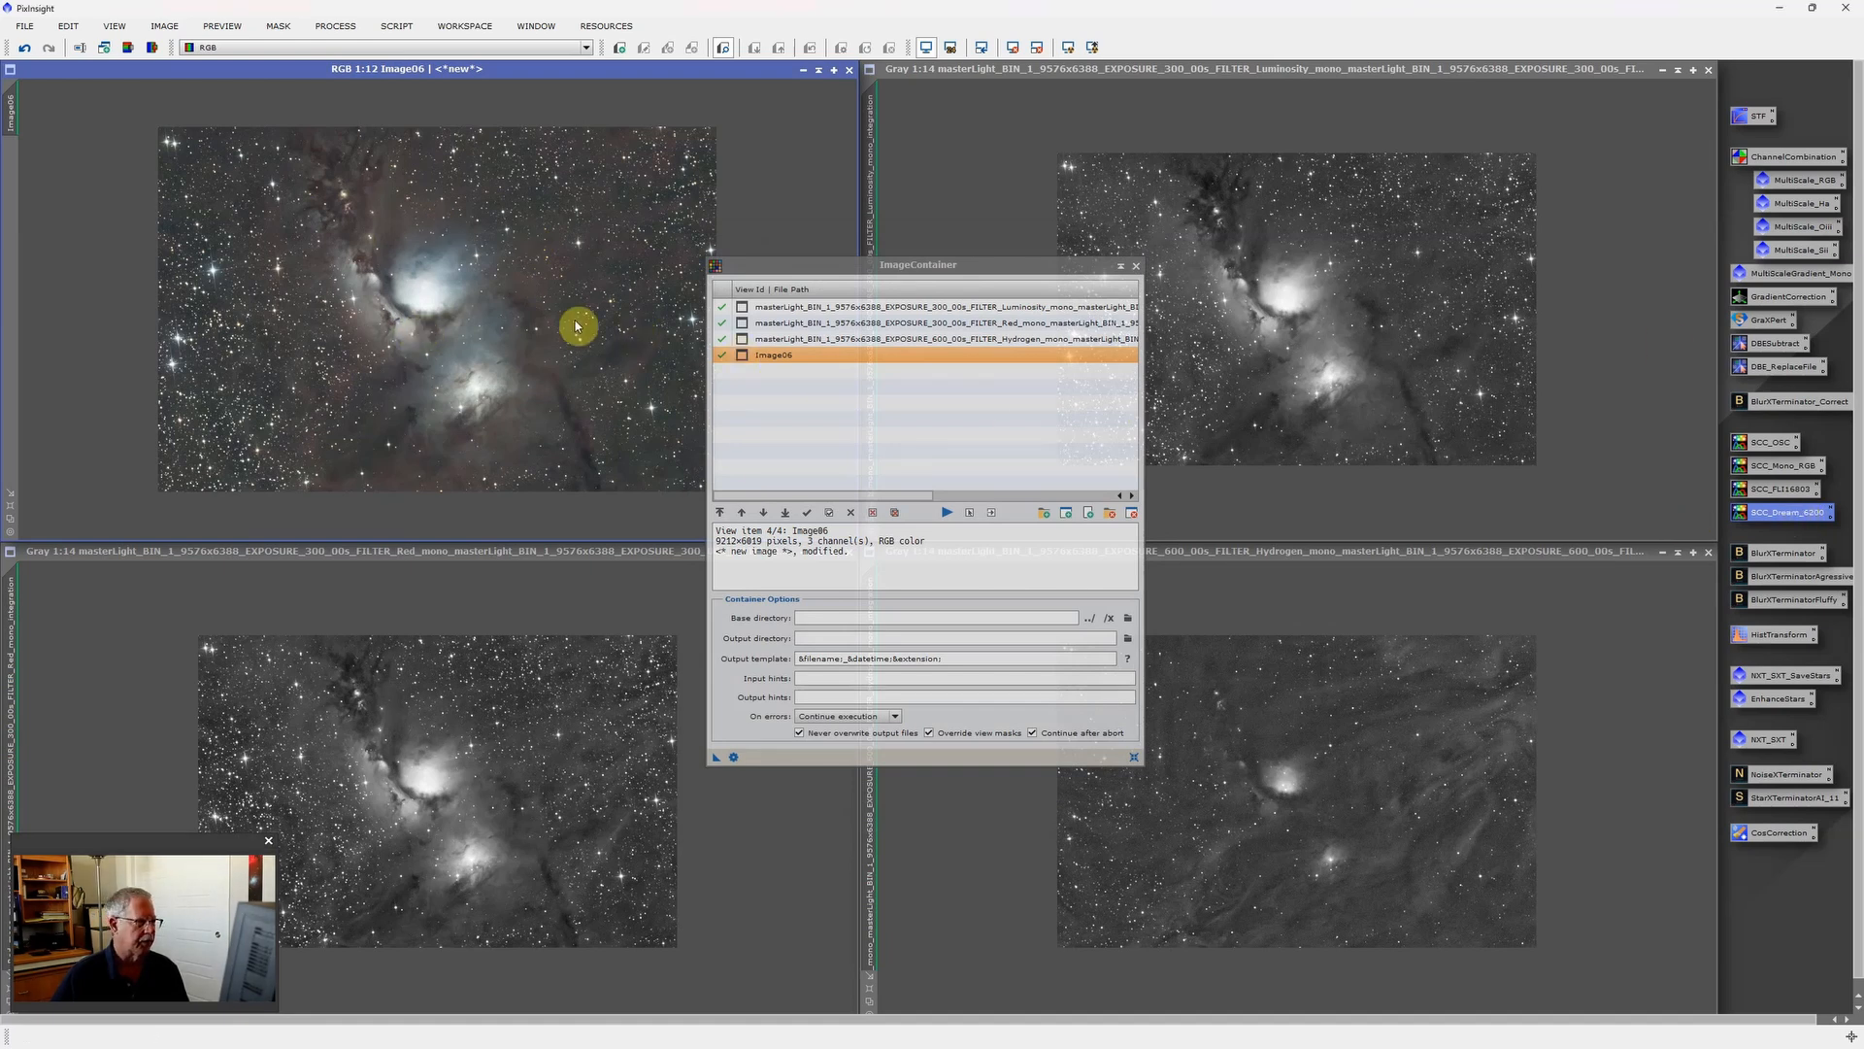
Apply the Dream_6200 color calibration preset to the RGB image and auto-stretch its display with ScreenTransferFunction.
{"action": "left_click_drag", "start_coordinate": [576, 326], "coordinate": [532, 320]}
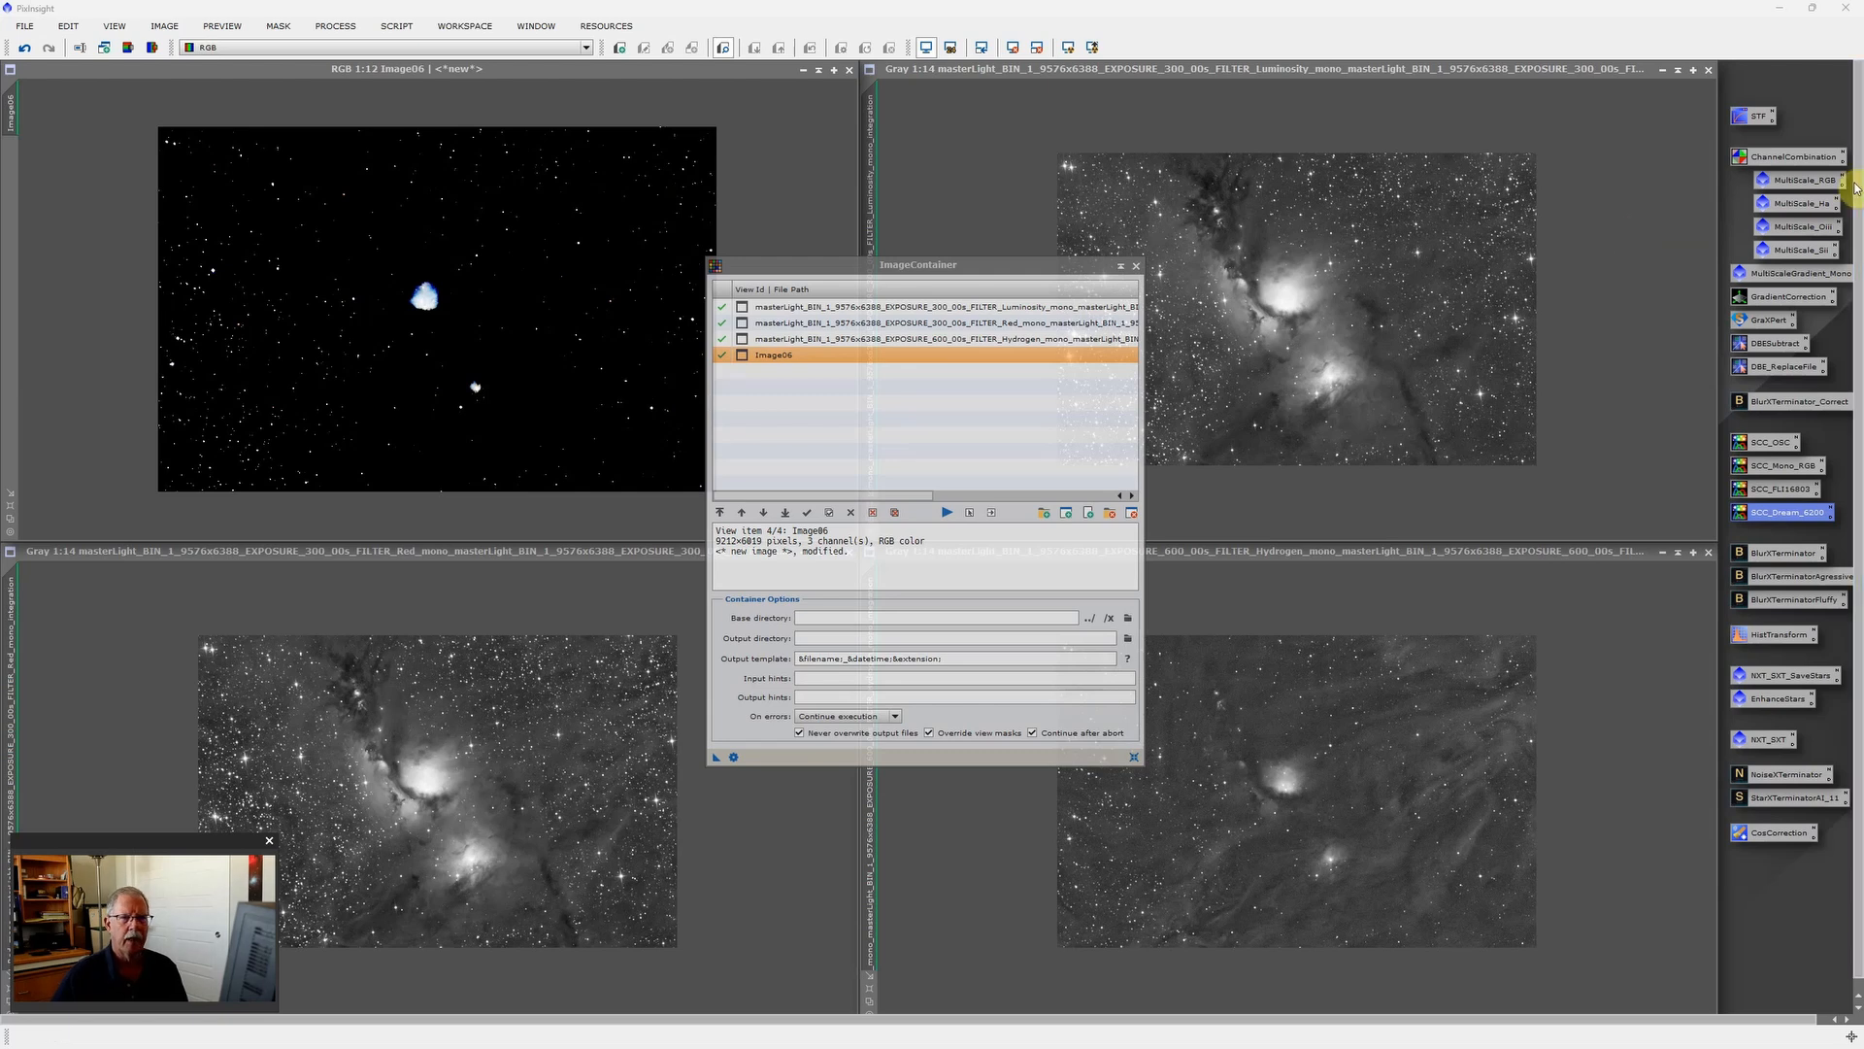
{"action": "left_click", "coordinate": [1755, 117]}
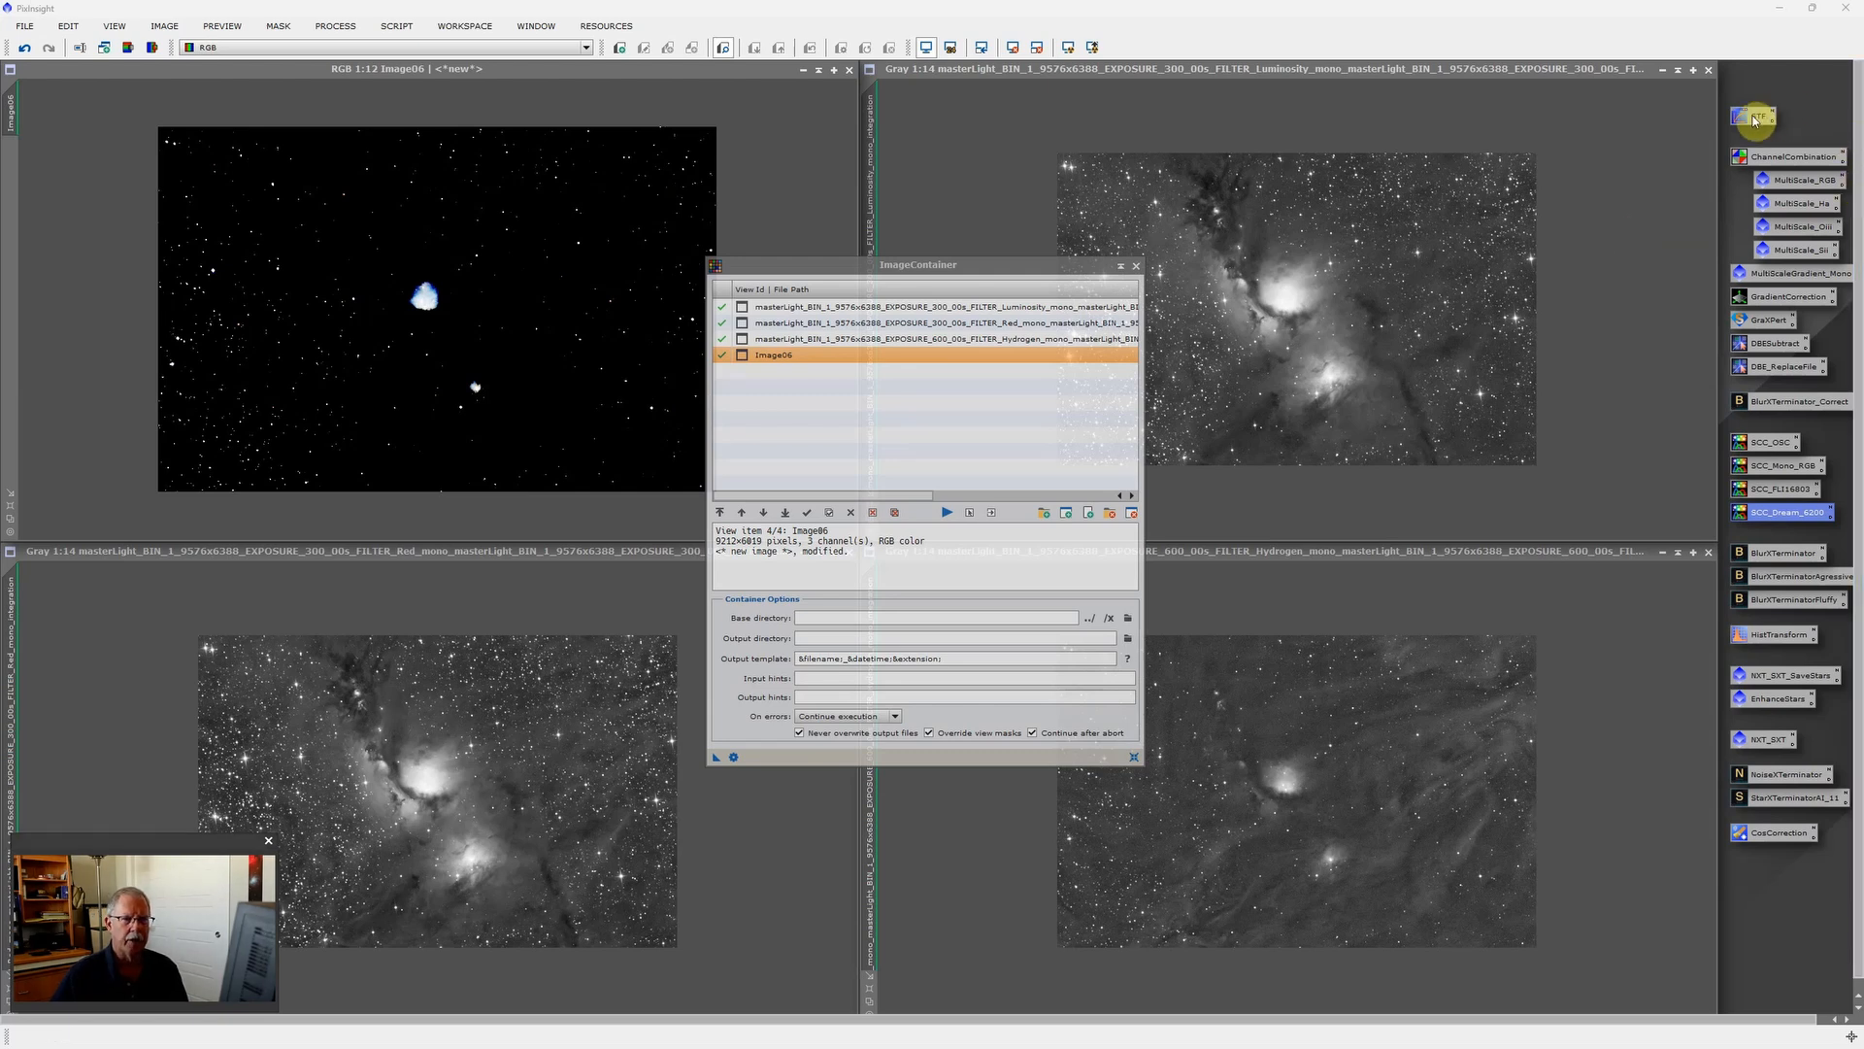
{"action": "double_click", "coordinate": [1756, 118]}
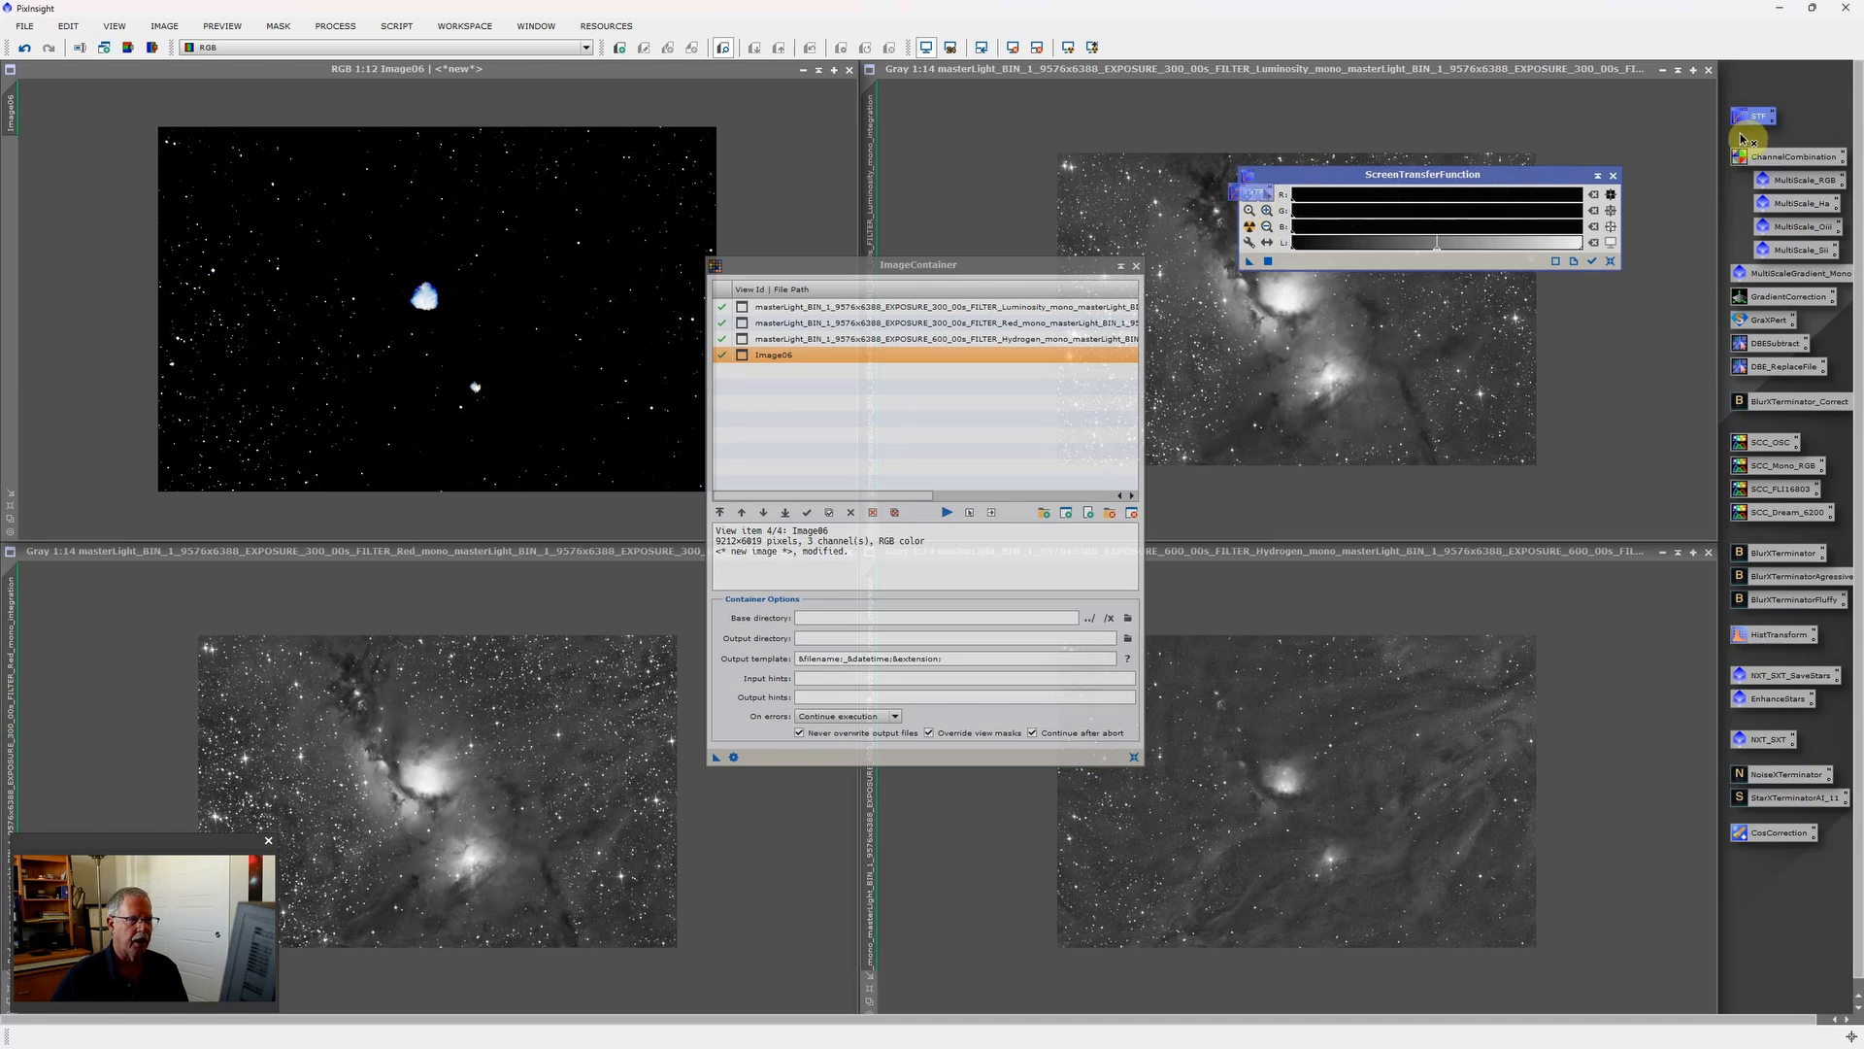
{"action": "left_click_drag", "start_coordinate": [1754, 117], "coordinate": [1265, 216]}
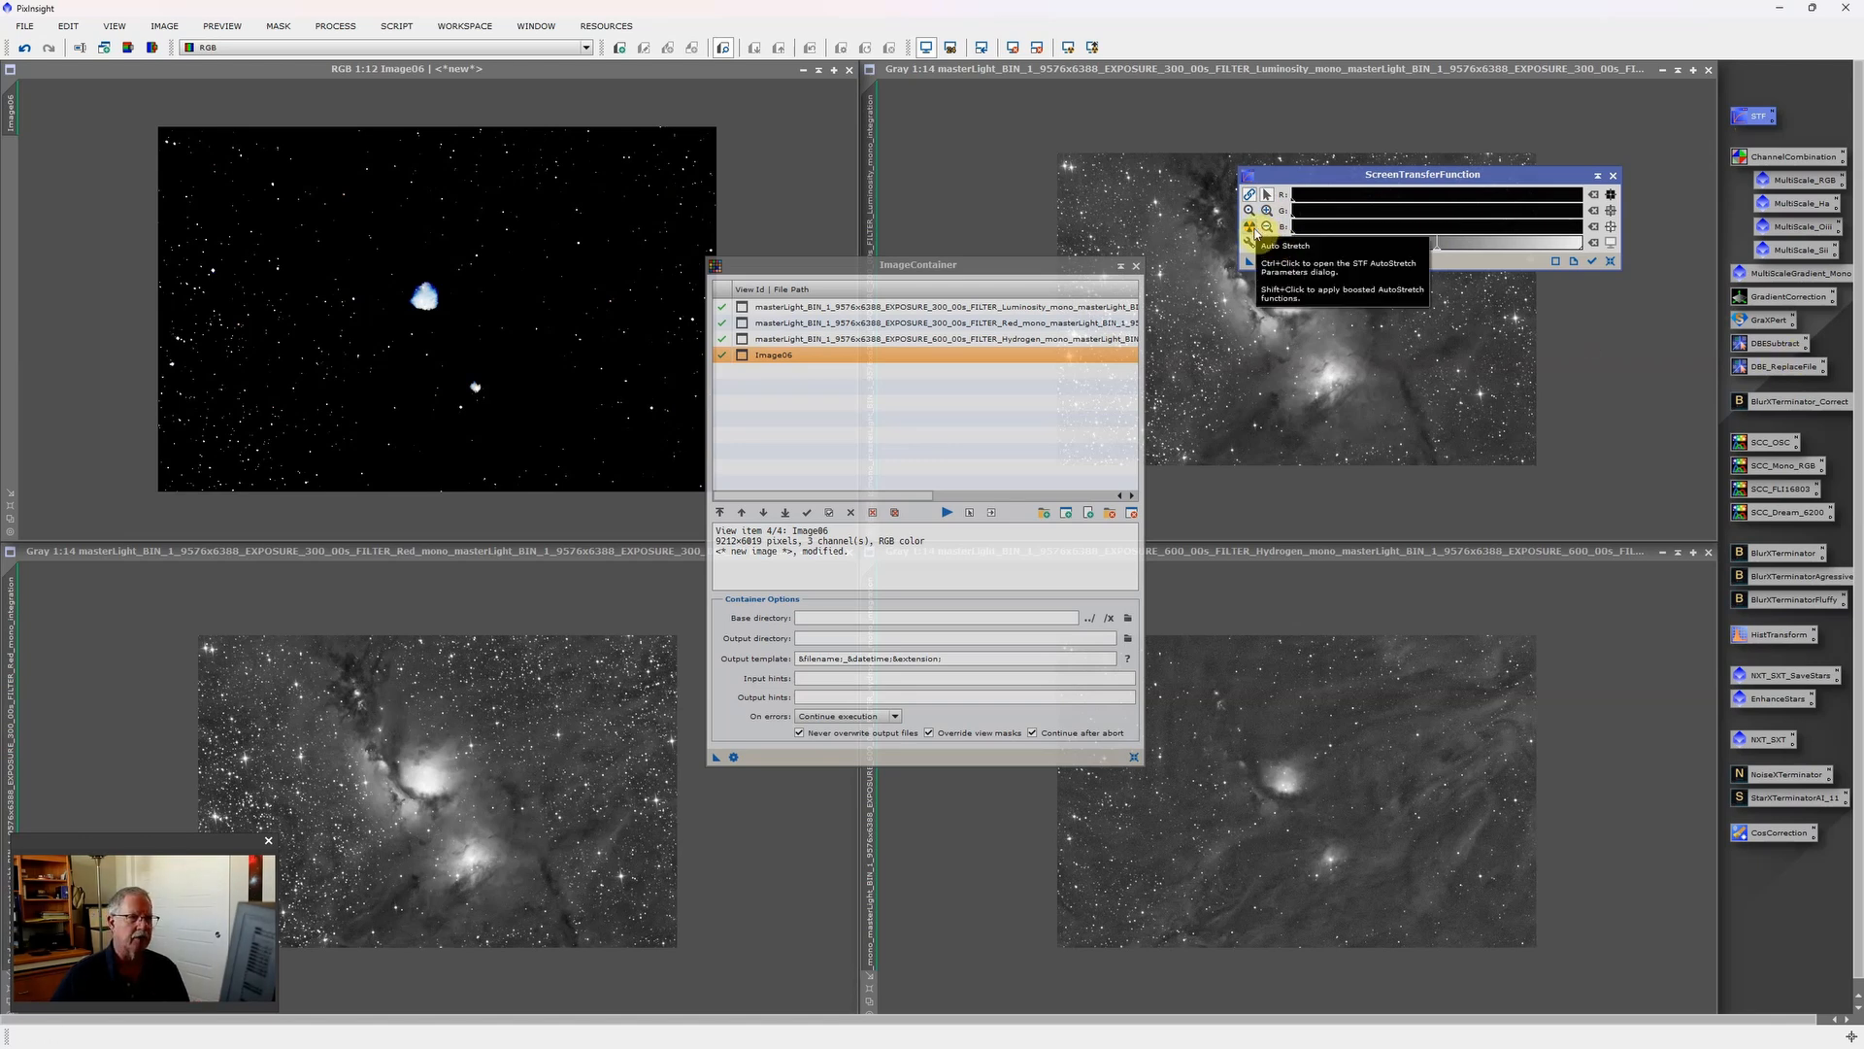
{"action": "left_click", "coordinate": [1250, 228]}
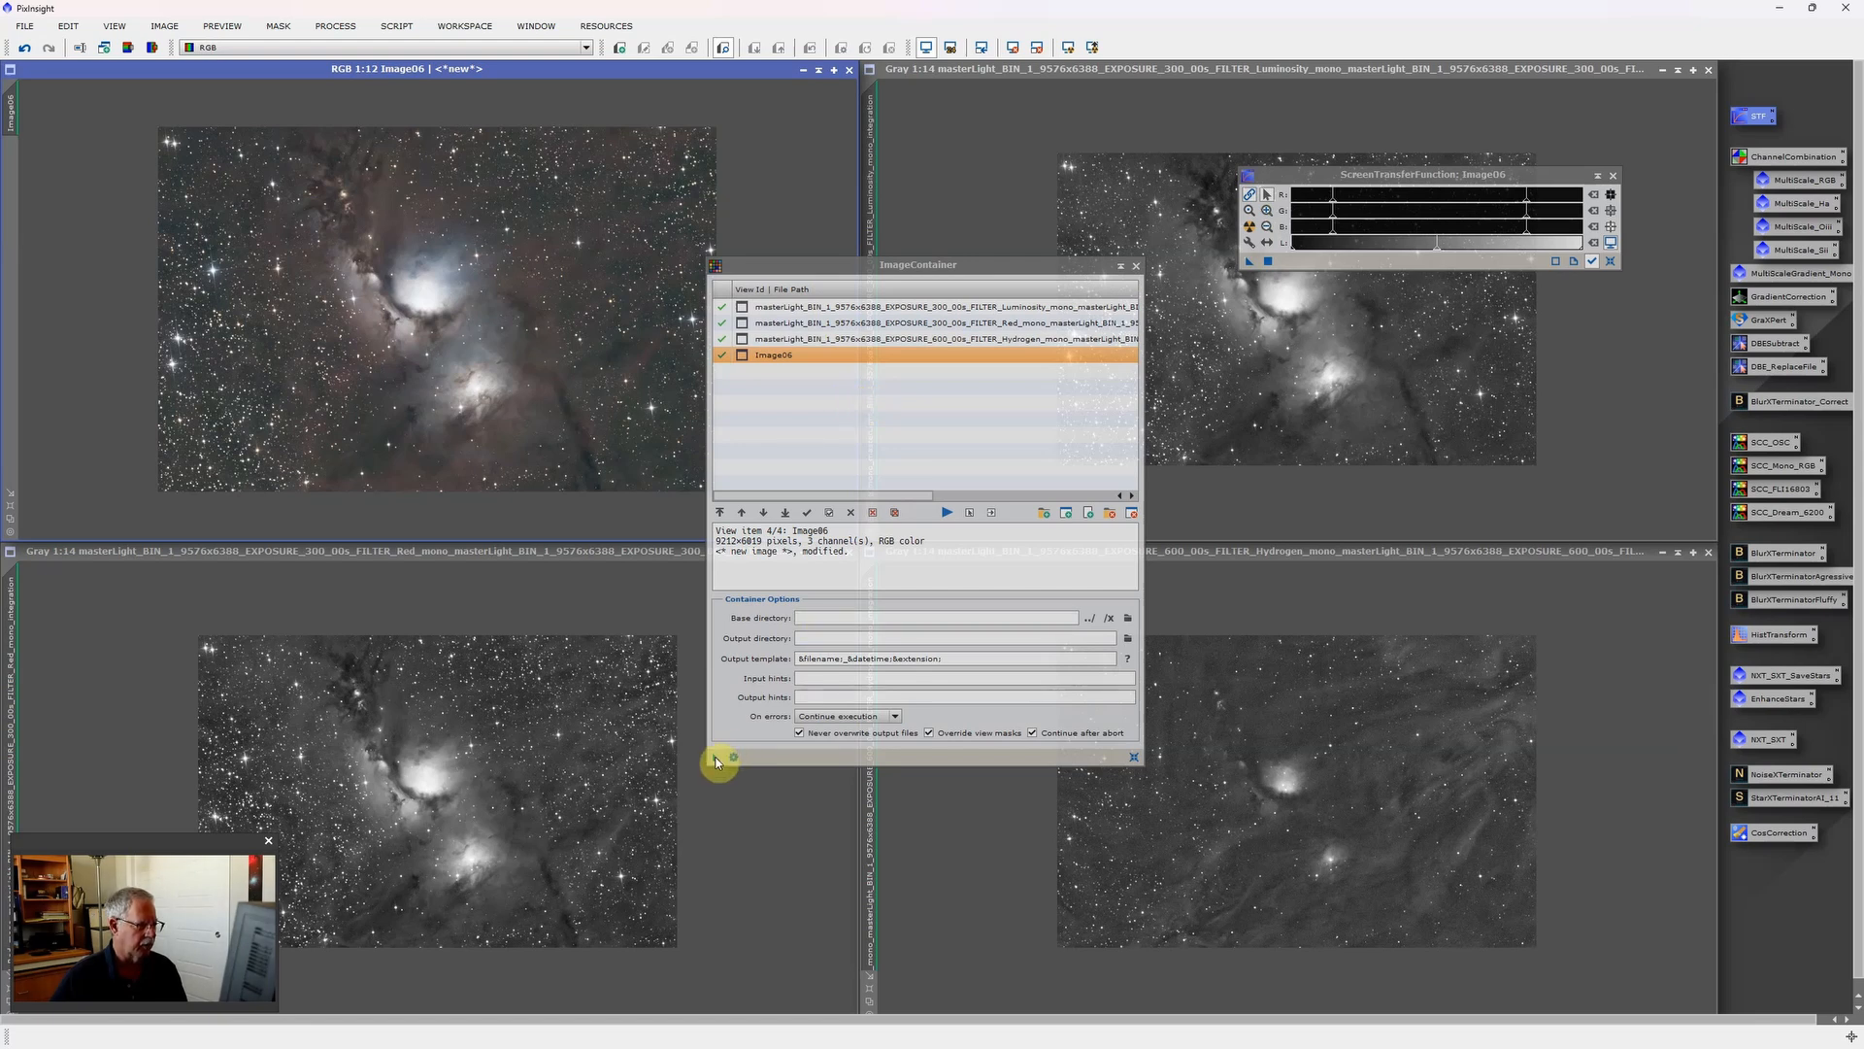
Run the BlurXTerminator preset on the ImageContainer holding all four images and redo the RGB image's auto stretch.
{"action": "left_click_drag", "start_coordinate": [715, 758], "coordinate": [1775, 551]}
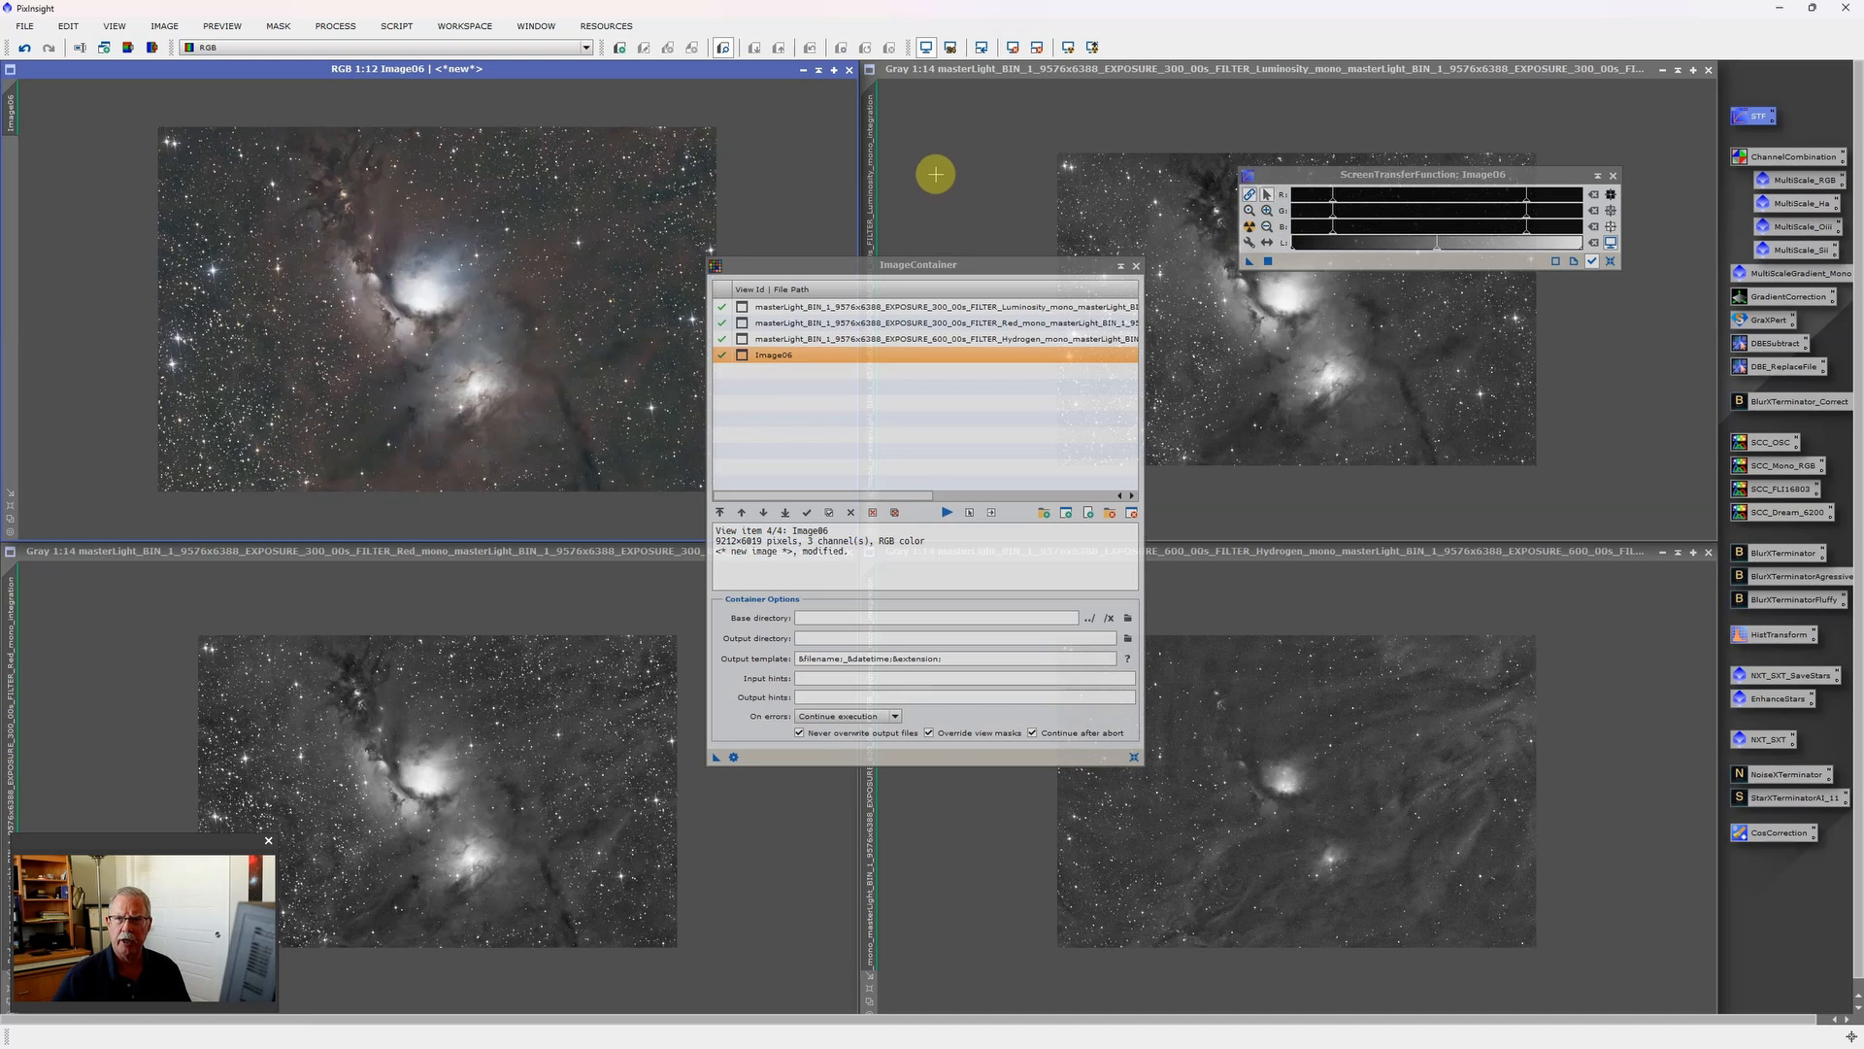
{"action": "left_click", "coordinate": [1251, 233]}
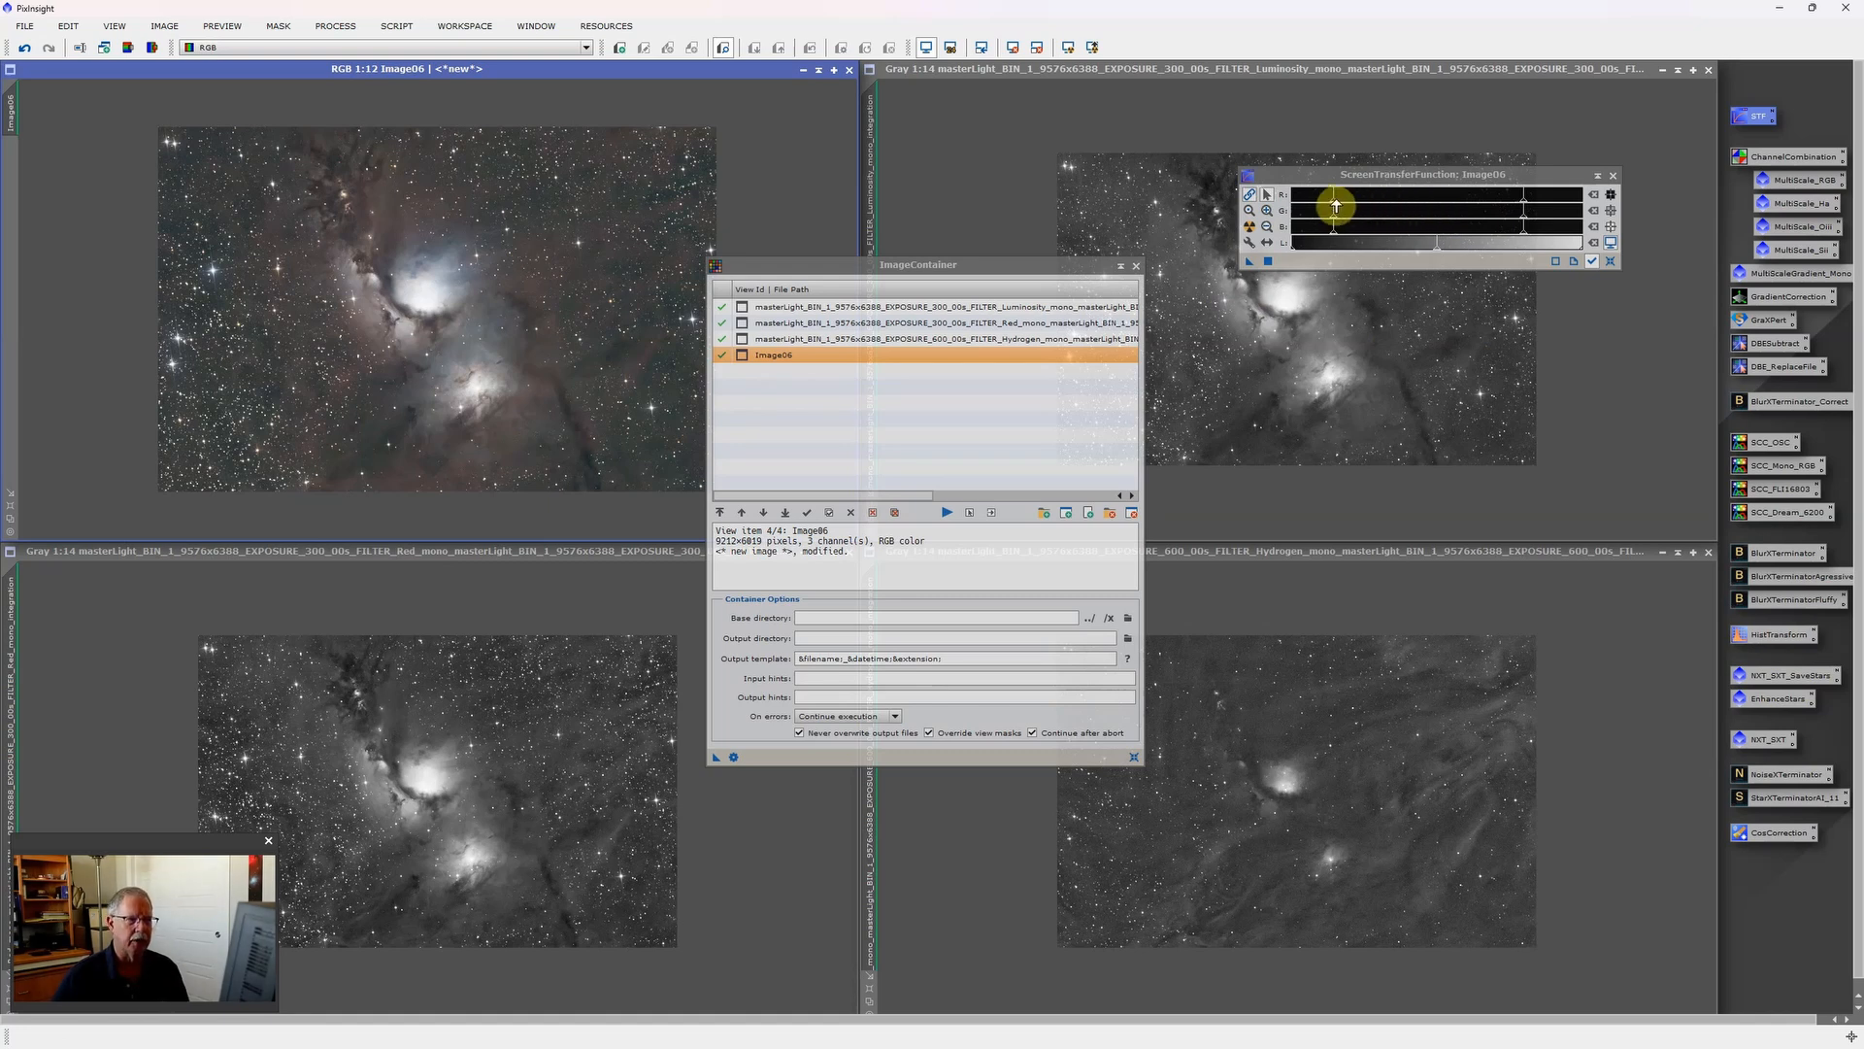
Open HistogramTransformation beside the images and raise the shadows point of the RGB image's screen stretch to darken the background.
{"action": "double_click", "coordinate": [1773, 636]}
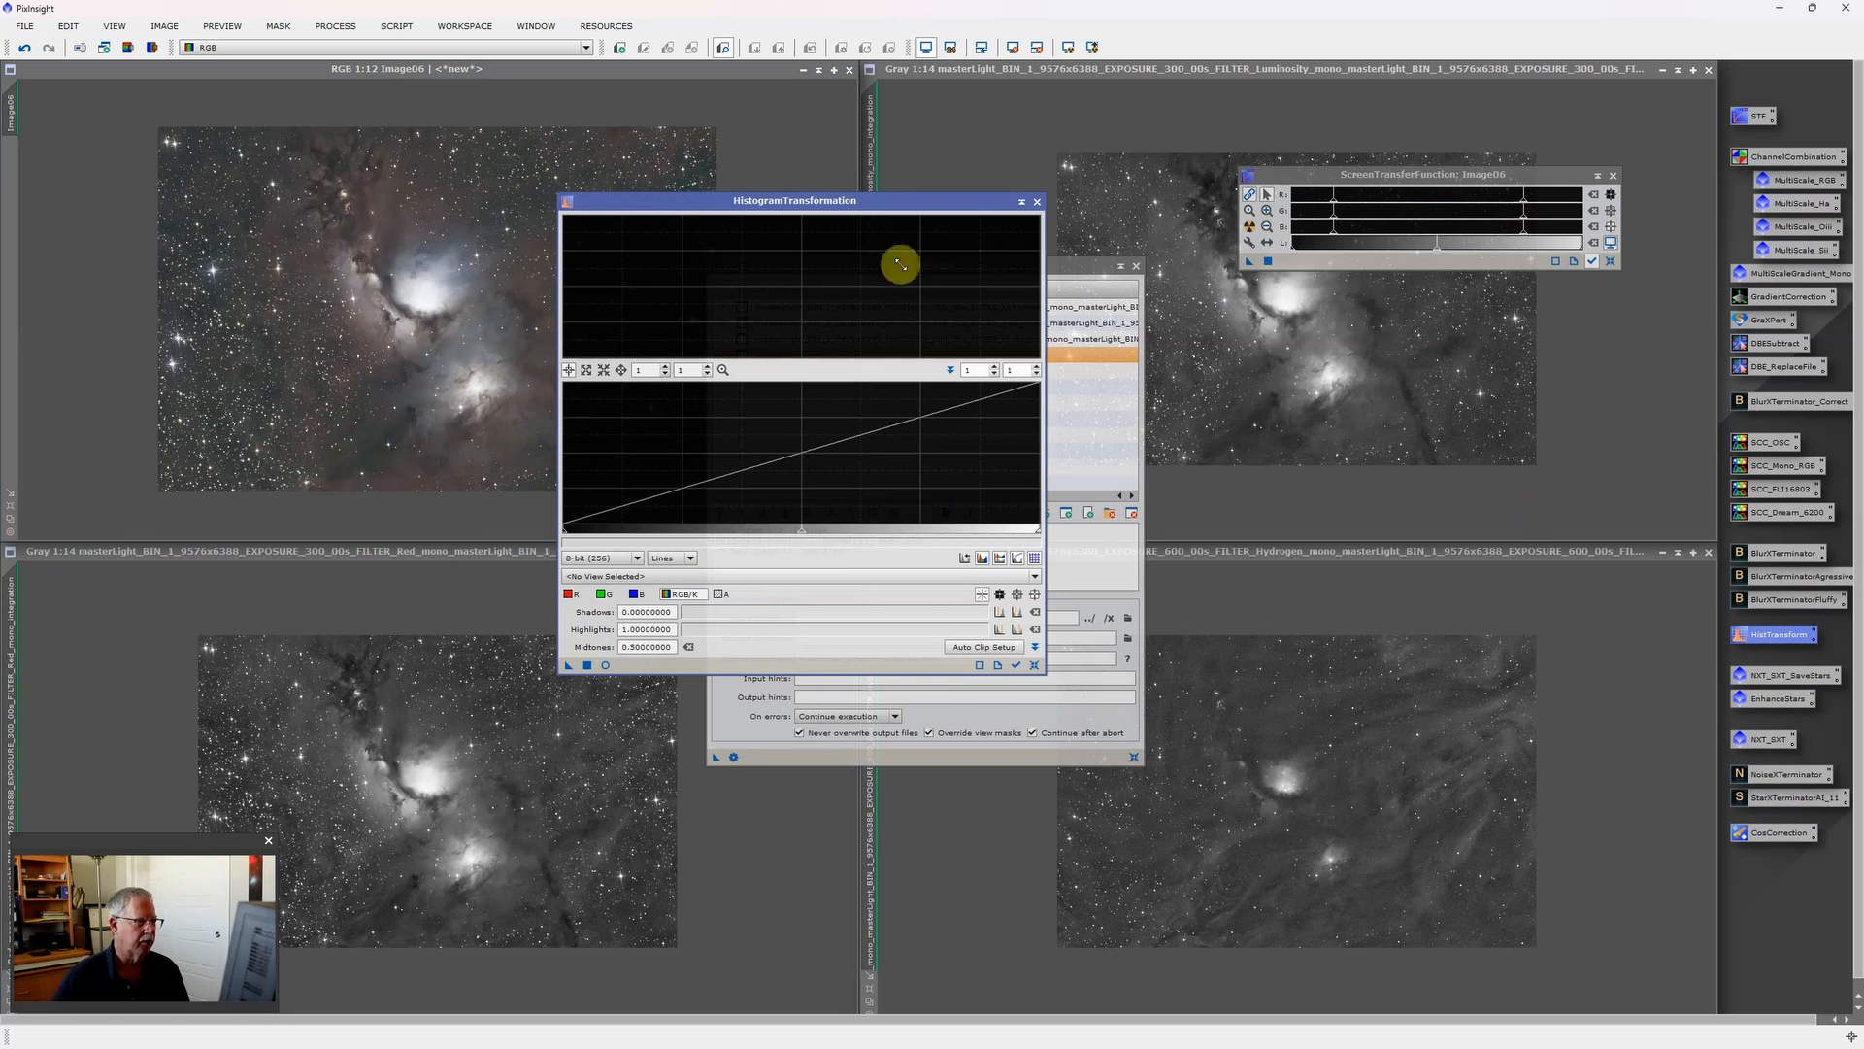
{"action": "left_click_drag", "start_coordinate": [885, 201], "coordinate": [1003, 321]}
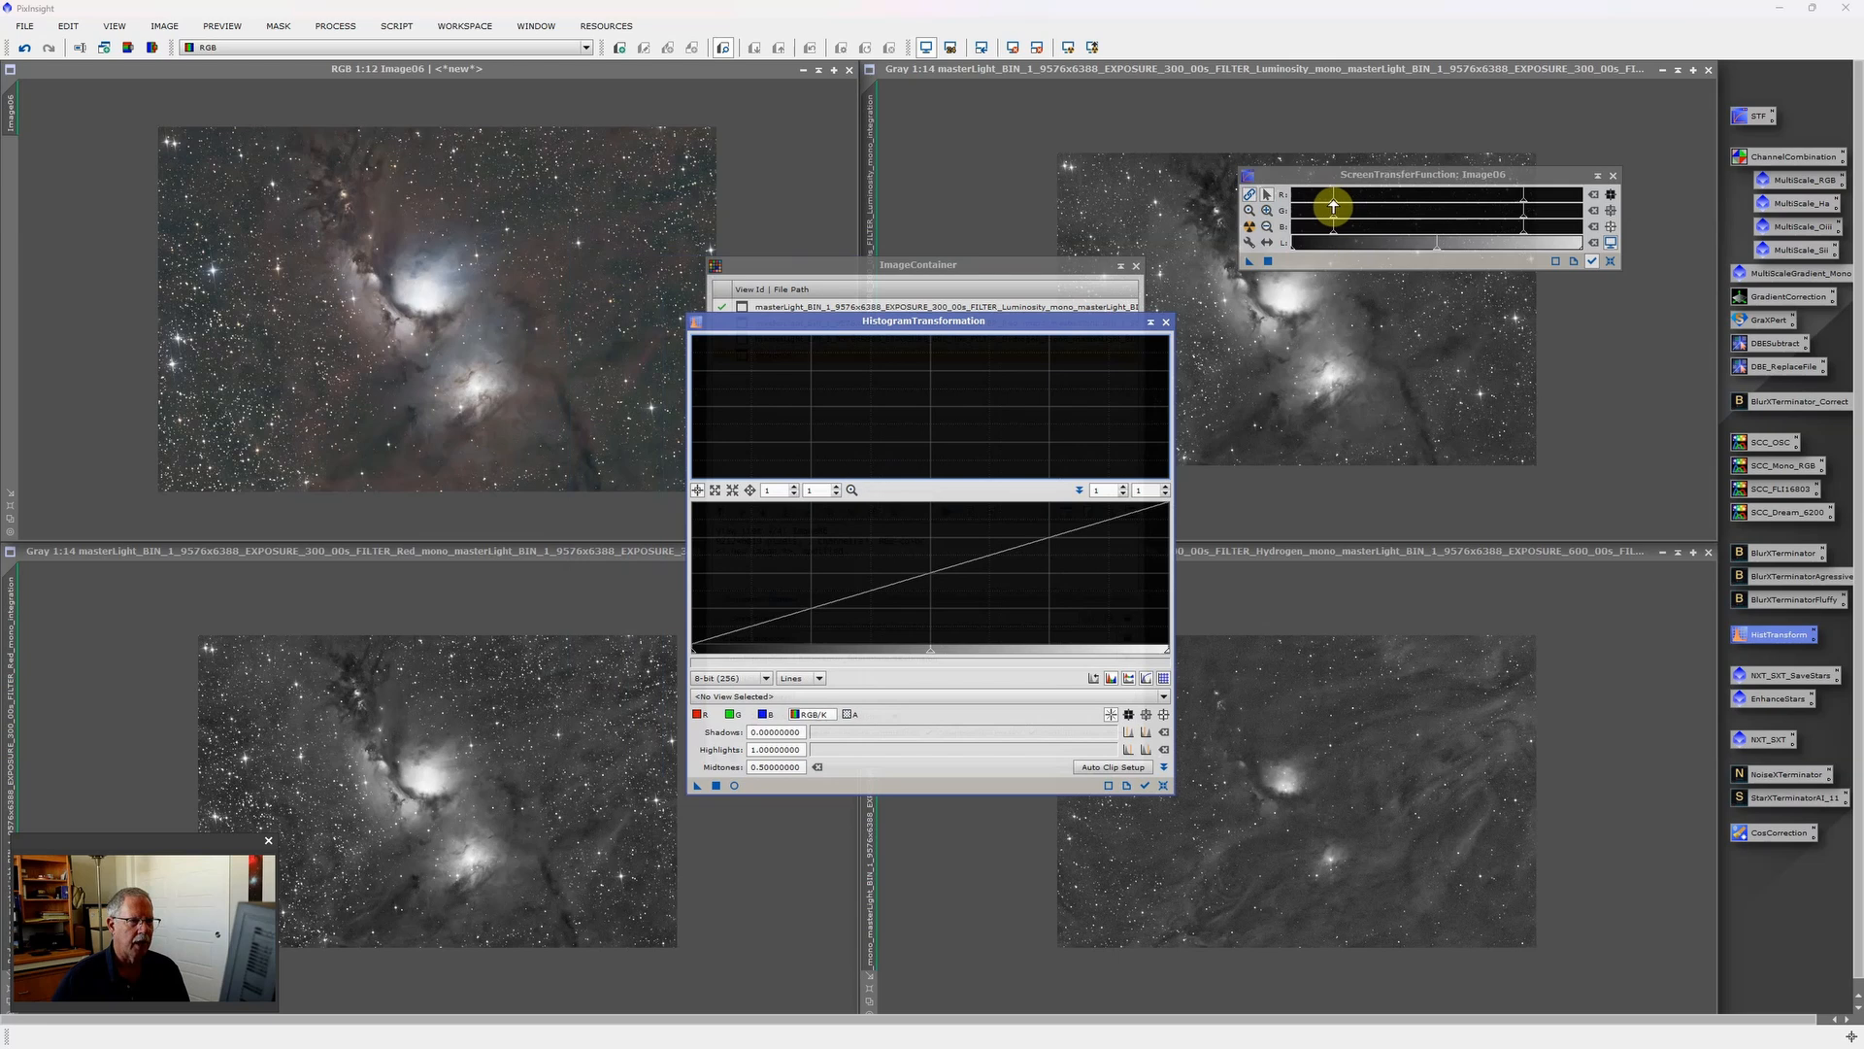
{"action": "left_click_drag", "start_coordinate": [1333, 206], "coordinate": [1355, 206]}
{"action": "left_click", "coordinate": [429, 296]}
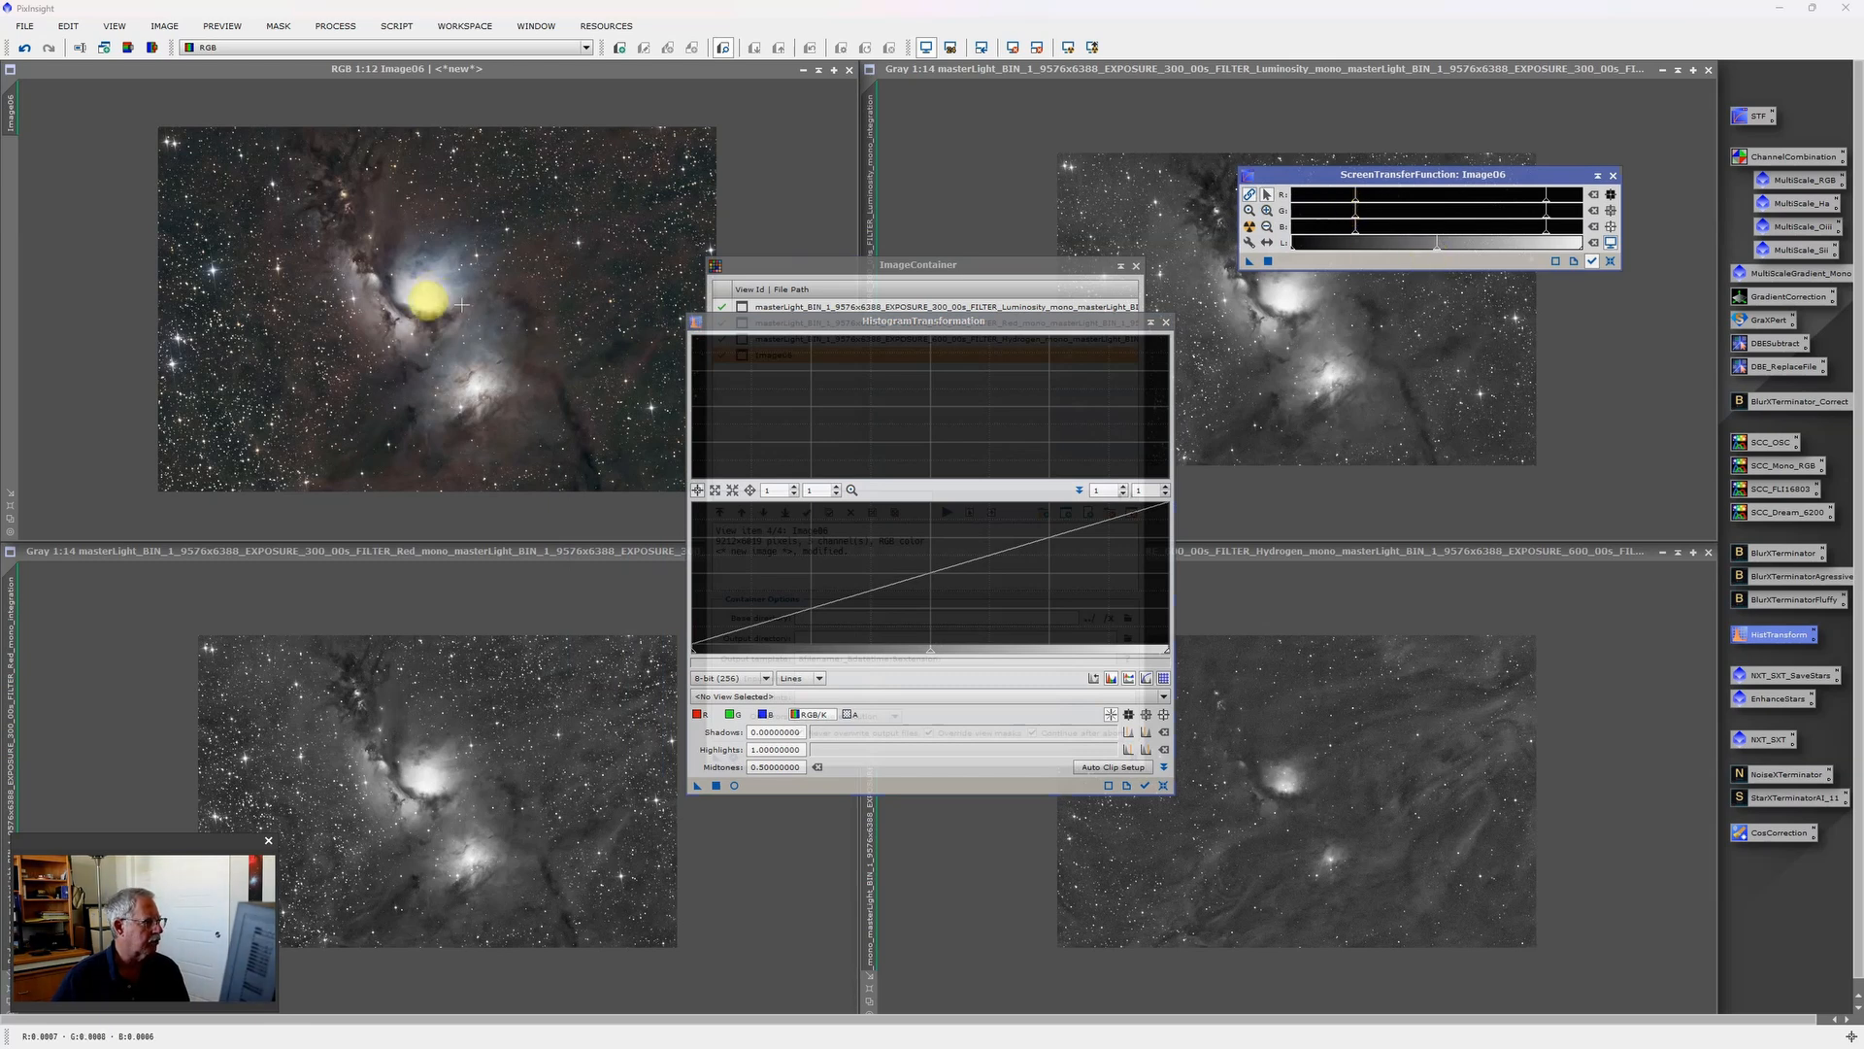
{"action": "mouse_move", "coordinate": [1560, 213]}
{"action": "left_mouse_down"}
{"action": "mouse_move", "coordinate": [1547, 202]}
{"action": "mouse_move", "coordinate": [1611, 204]}
{"action": "left_mouse_up"}
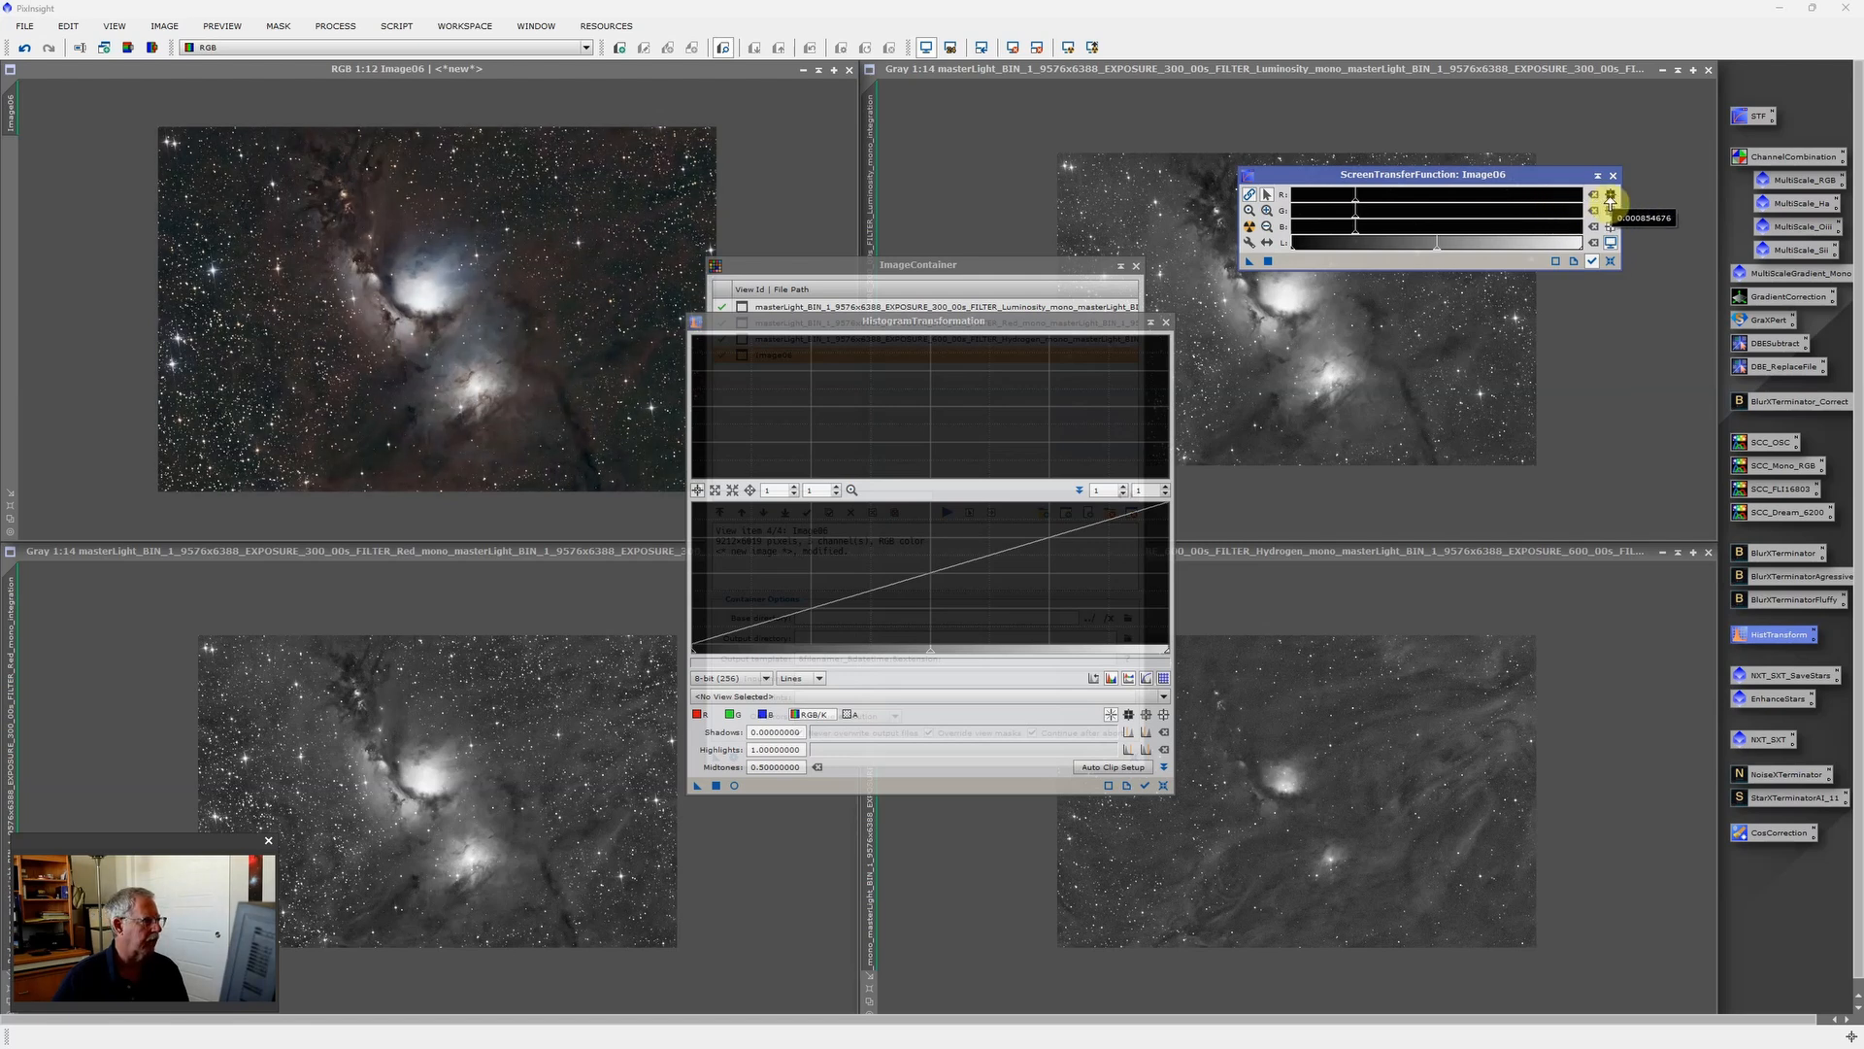
Fine-tune the midtones and shadows of the RGB image's screen stretch, checking the bright nebula core and the full frame.
{"action": "left_click", "coordinate": [490, 273]}
{"action": "scroll", "coordinate": [468, 281], "scroll_direction": "down", "scroll_amount": 2}
{"action": "scroll", "coordinate": [468, 281], "scroll_direction": "up", "scroll_amount": 11}
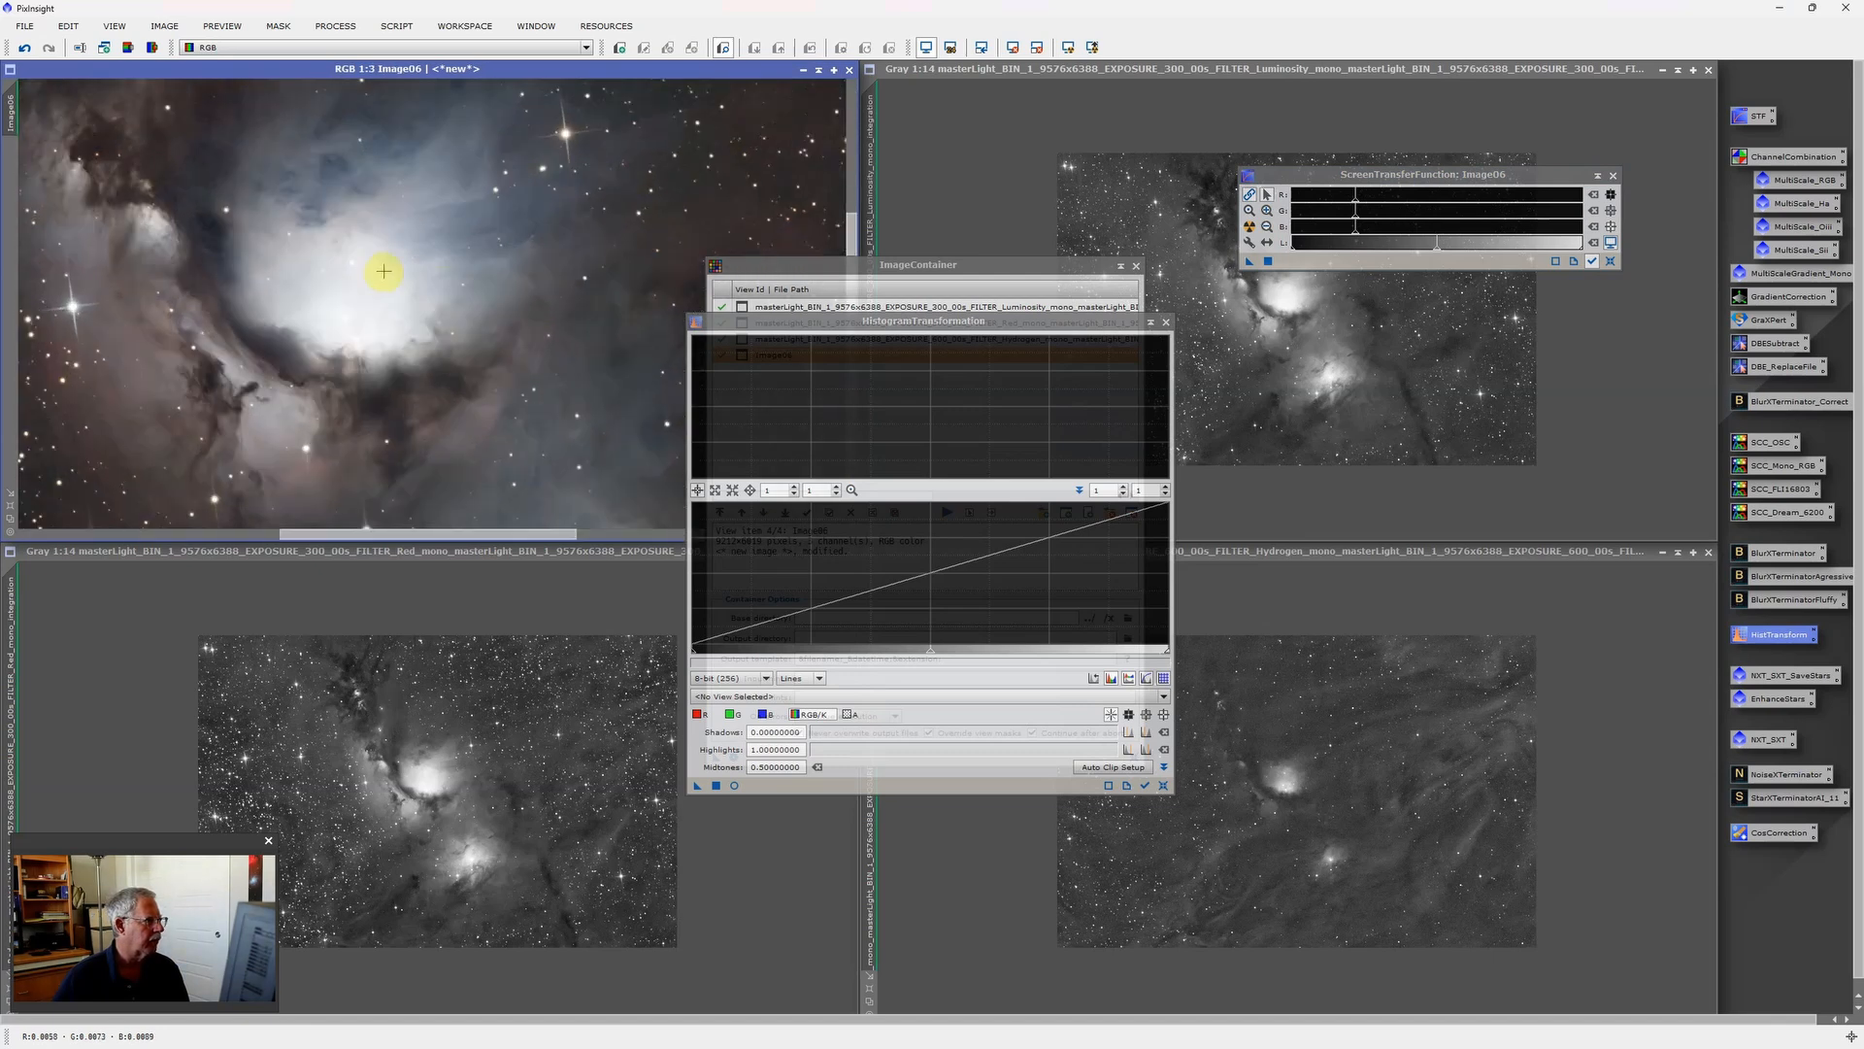
{"action": "scroll", "coordinate": [1487, 218], "scroll_direction": "down", "scroll_amount": 1}
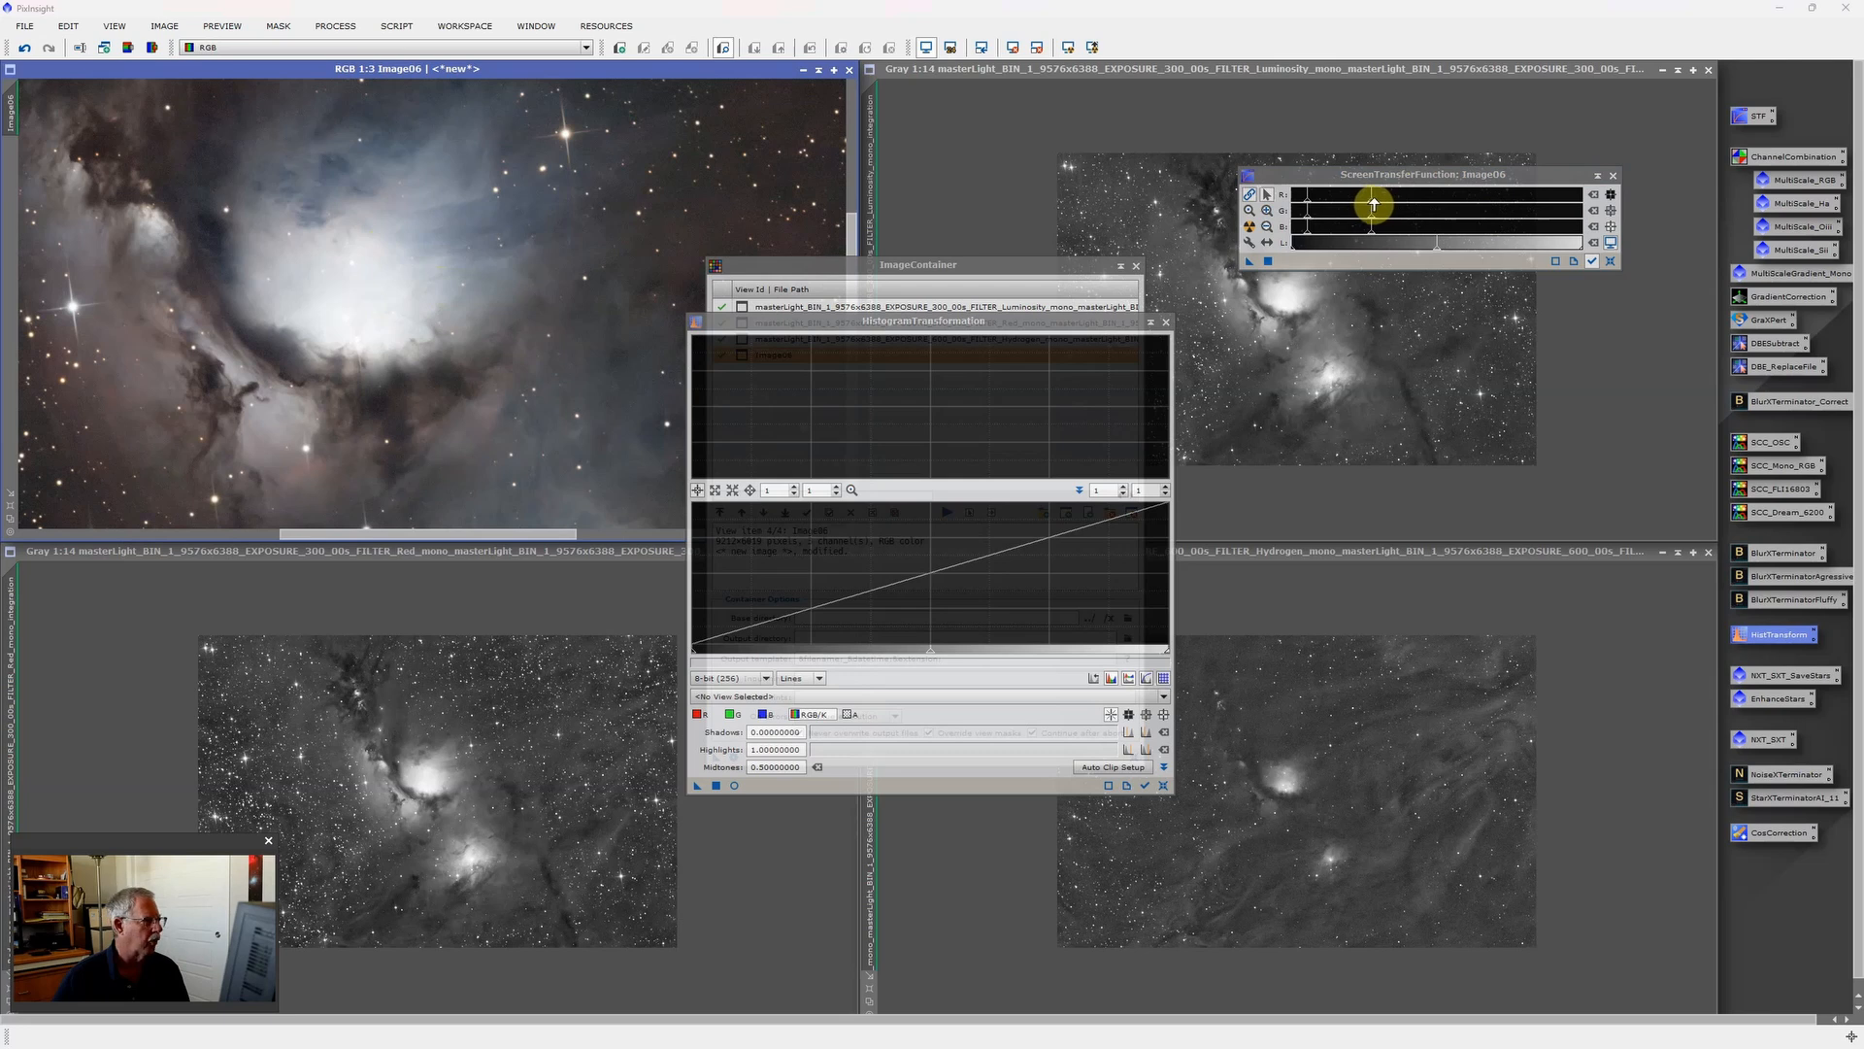
{"action": "left_click_drag", "start_coordinate": [1374, 204], "coordinate": [1378, 204]}
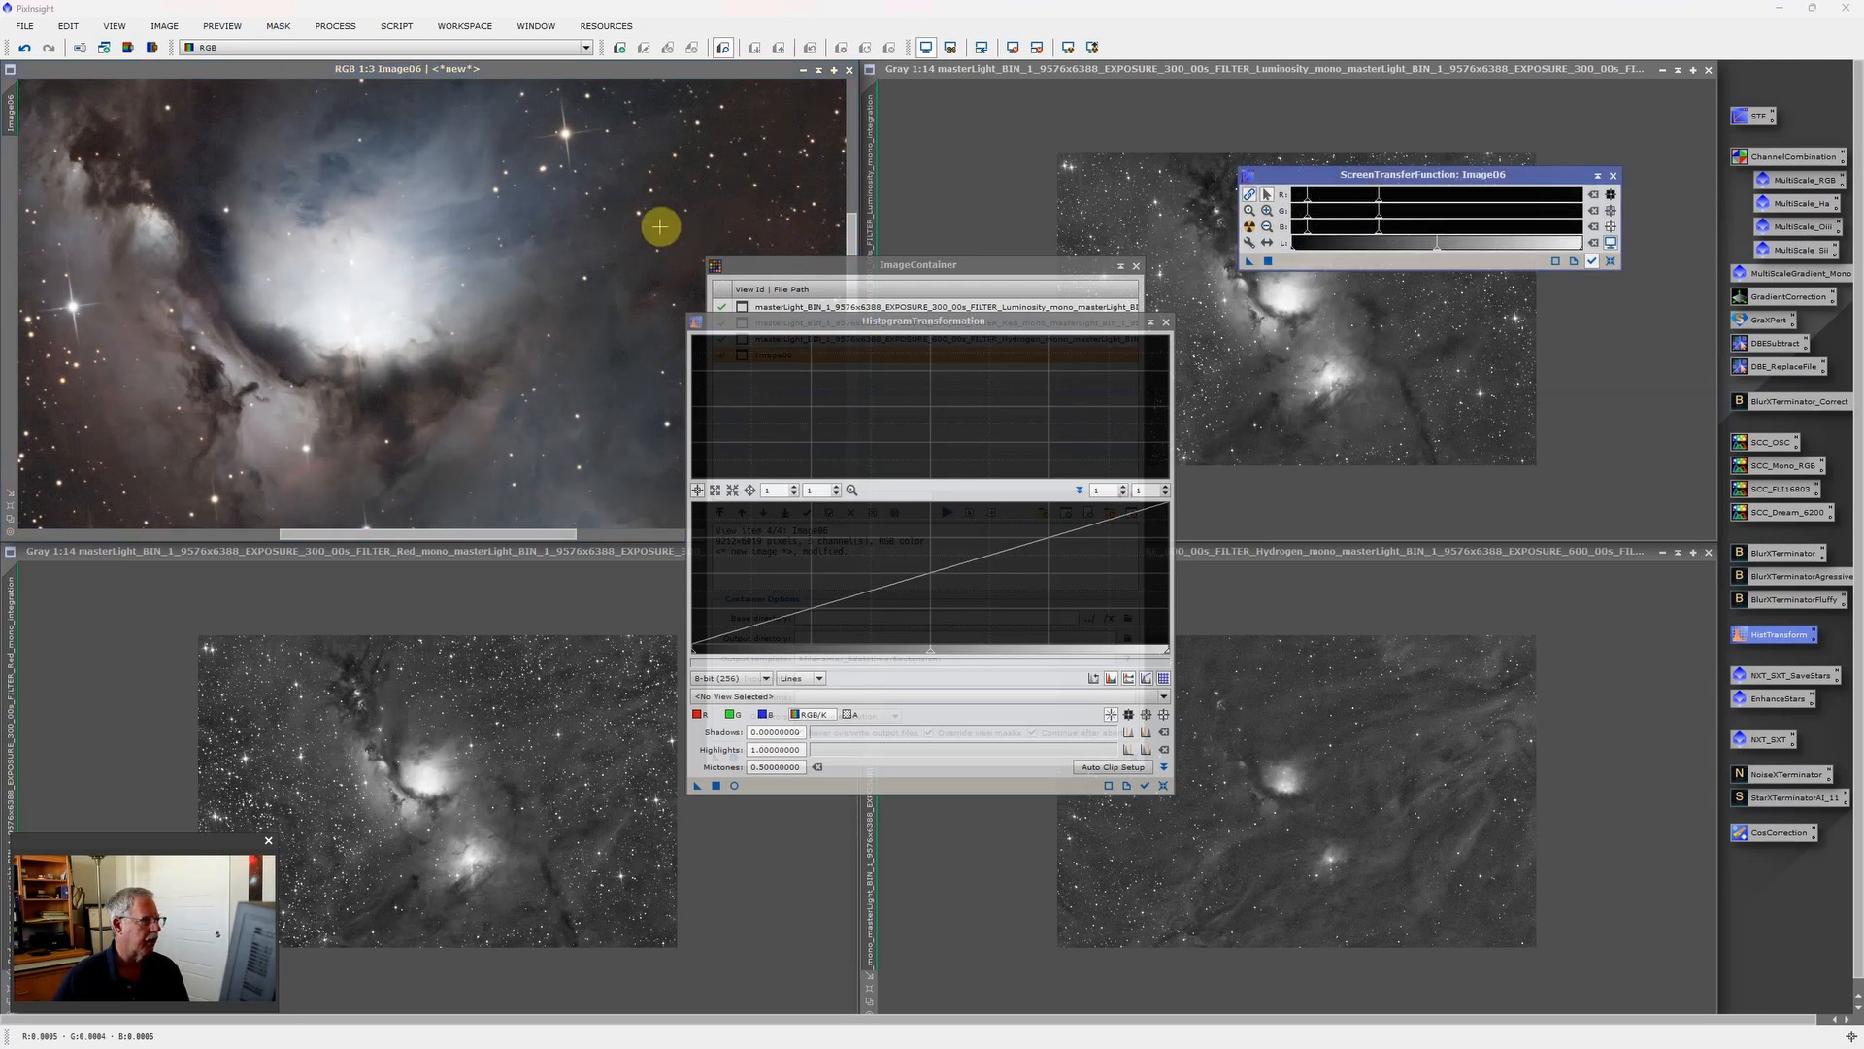
{"action": "scroll", "coordinate": [658, 225], "scroll_direction": "down", "scroll_amount": 3}
{"action": "scroll", "coordinate": [657, 225], "scroll_direction": "down", "scroll_amount": 2}
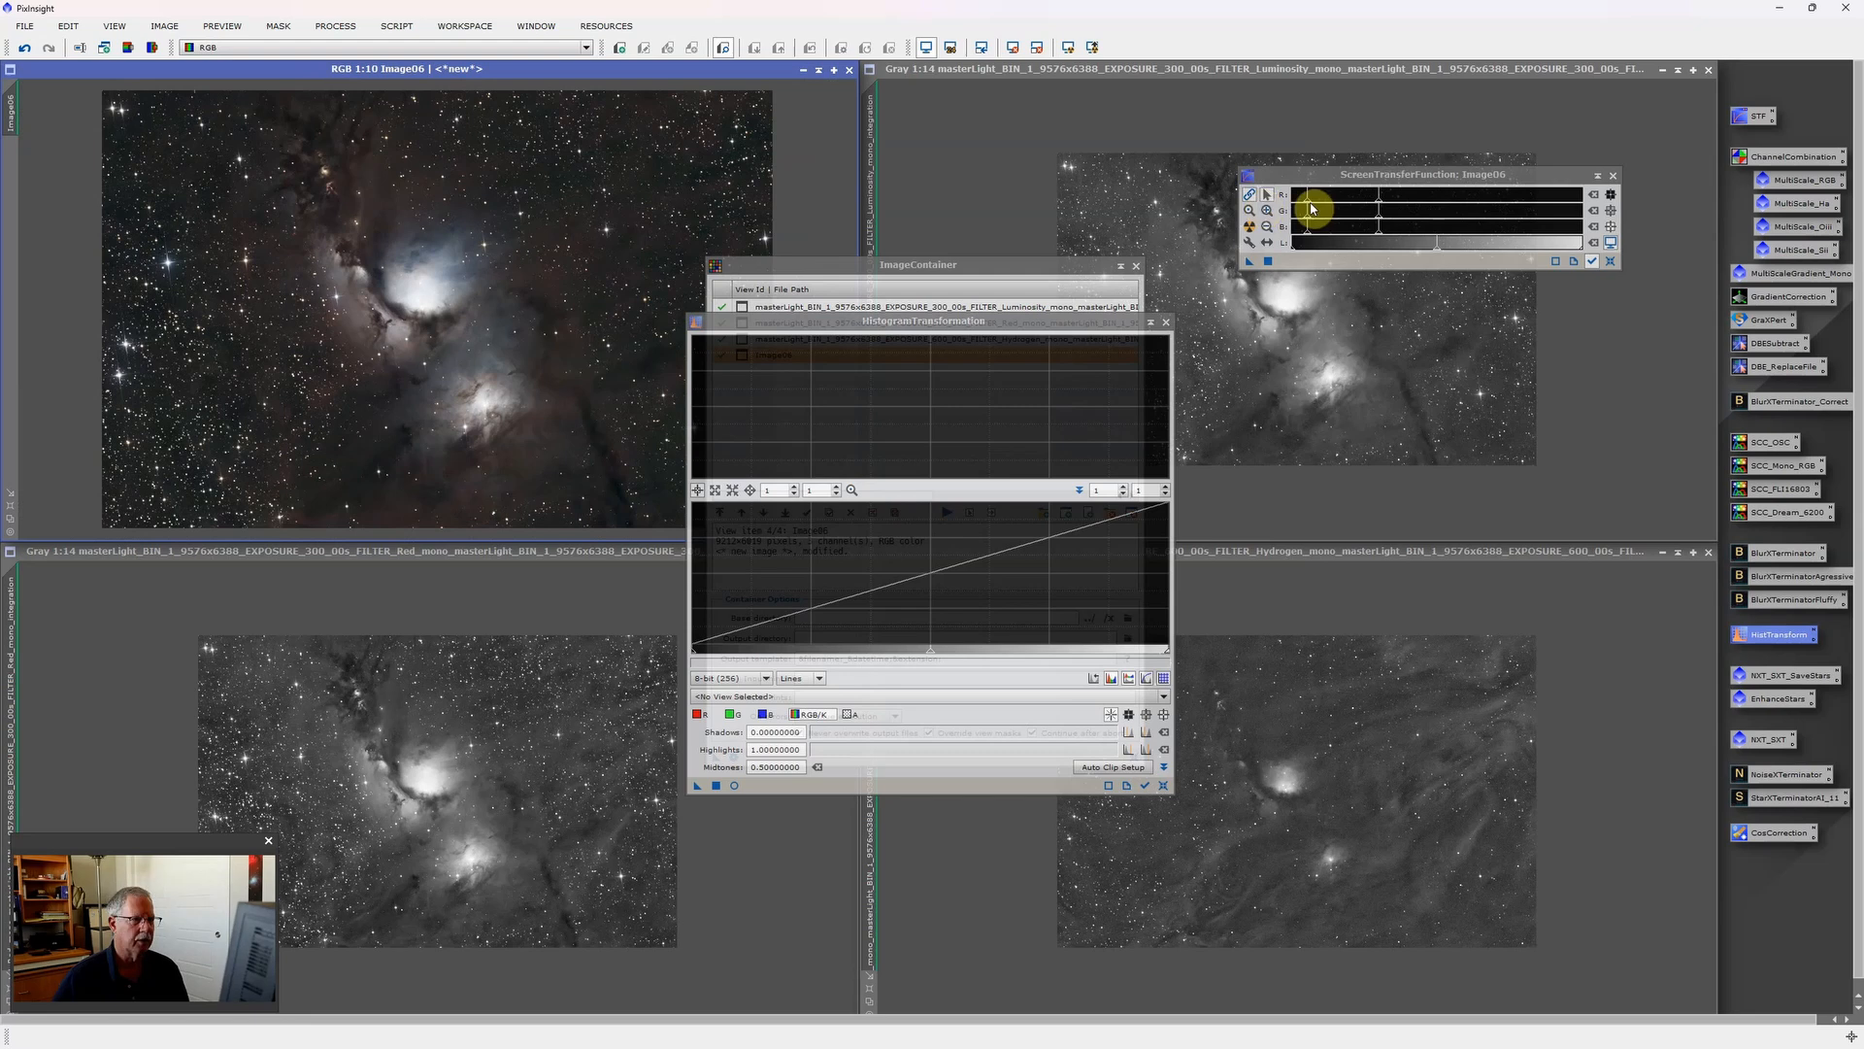
{"action": "left_click_drag", "start_coordinate": [1308, 206], "coordinate": [1304, 206]}
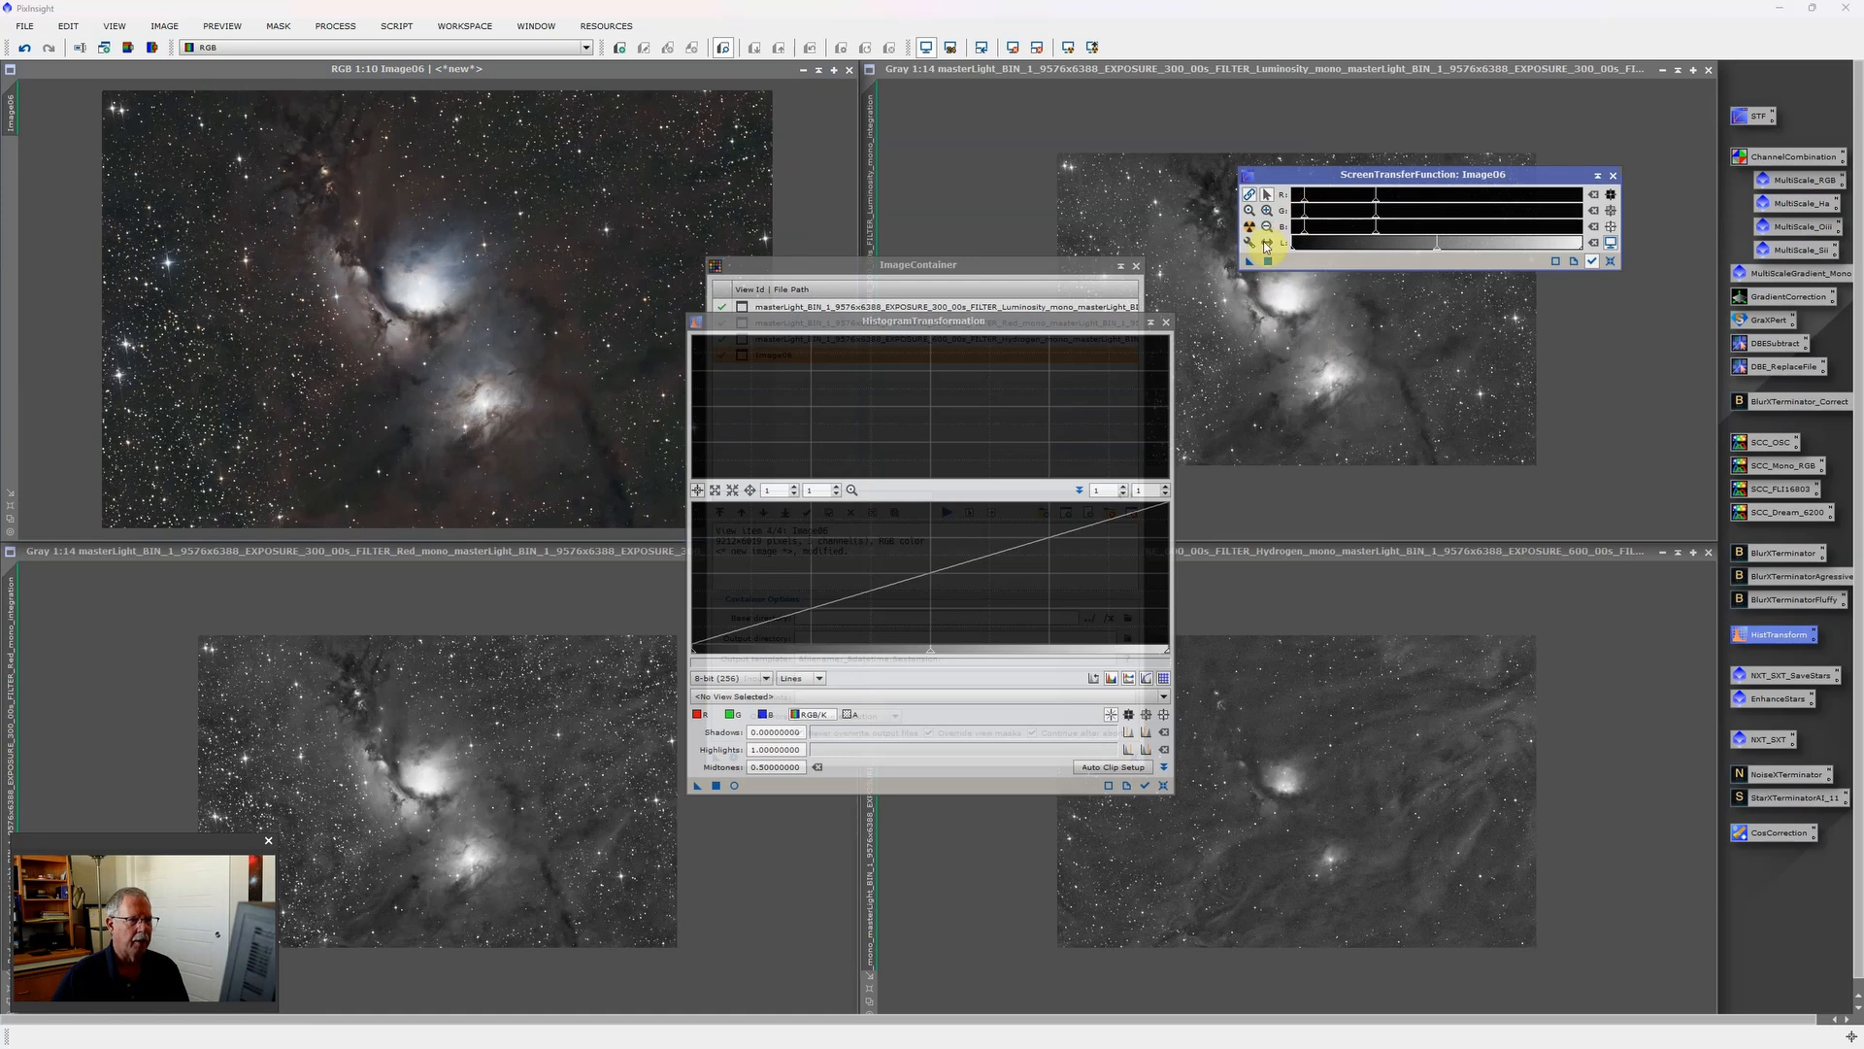
Transfer the RGB image's screen stretch to HistogramTransformation and apply it to the RGB image.
{"action": "left_click_drag", "start_coordinate": [1250, 264], "coordinate": [858, 784]}
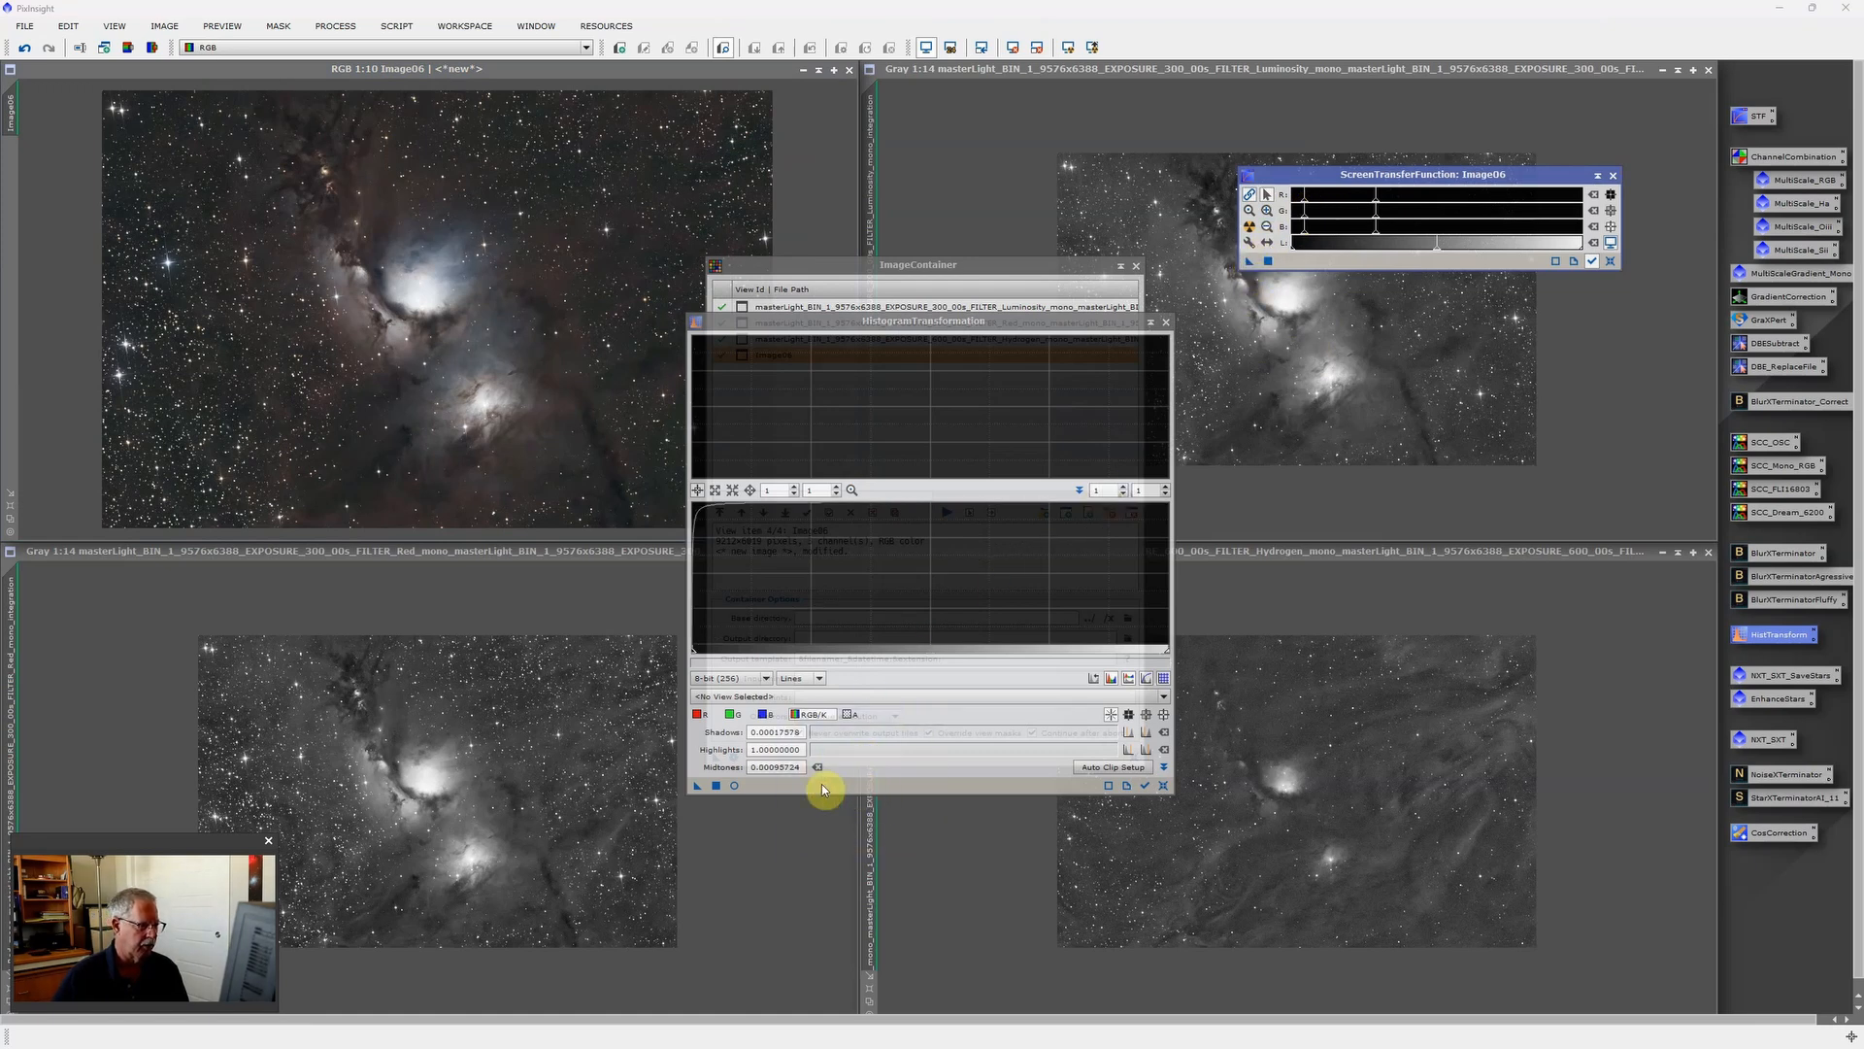
{"action": "left_click", "coordinate": [717, 784]}
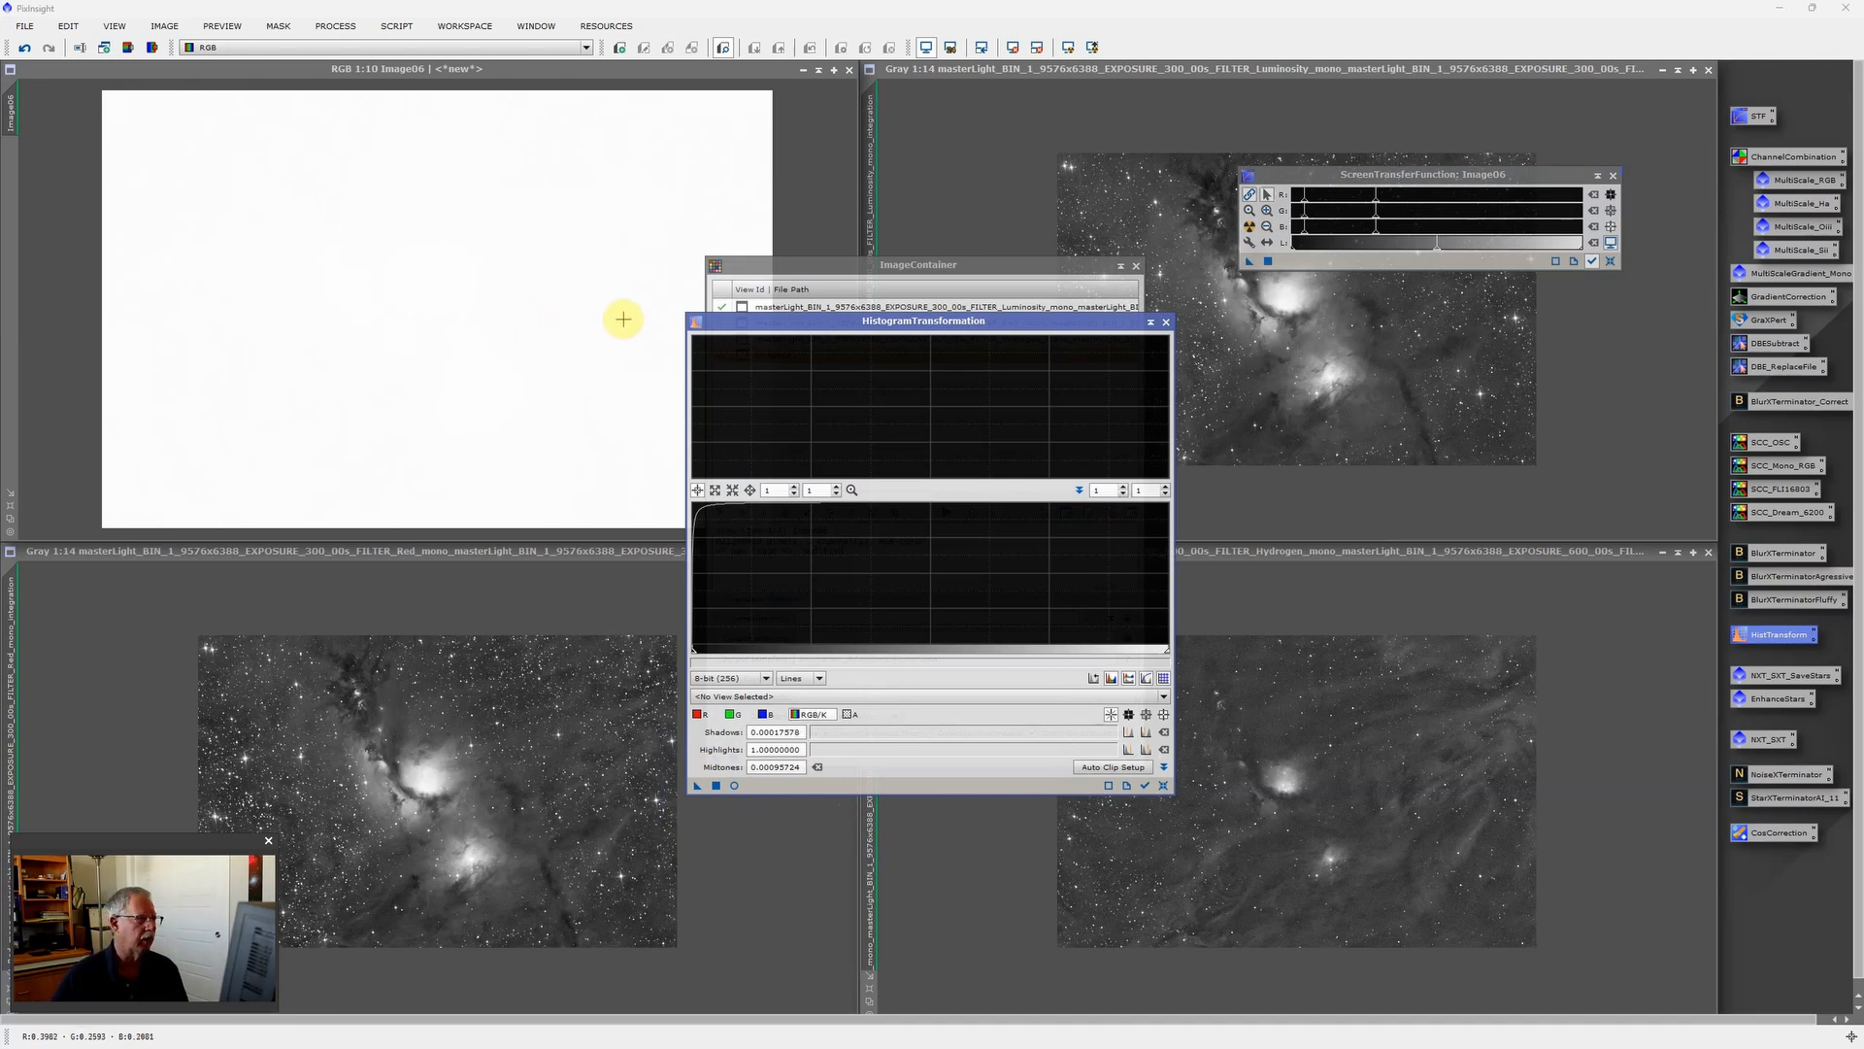
Adjust the shadows and midtones of the Luminosity image's screen stretch on a magnified histogram range.
{"action": "left_click", "coordinate": [1568, 441]}
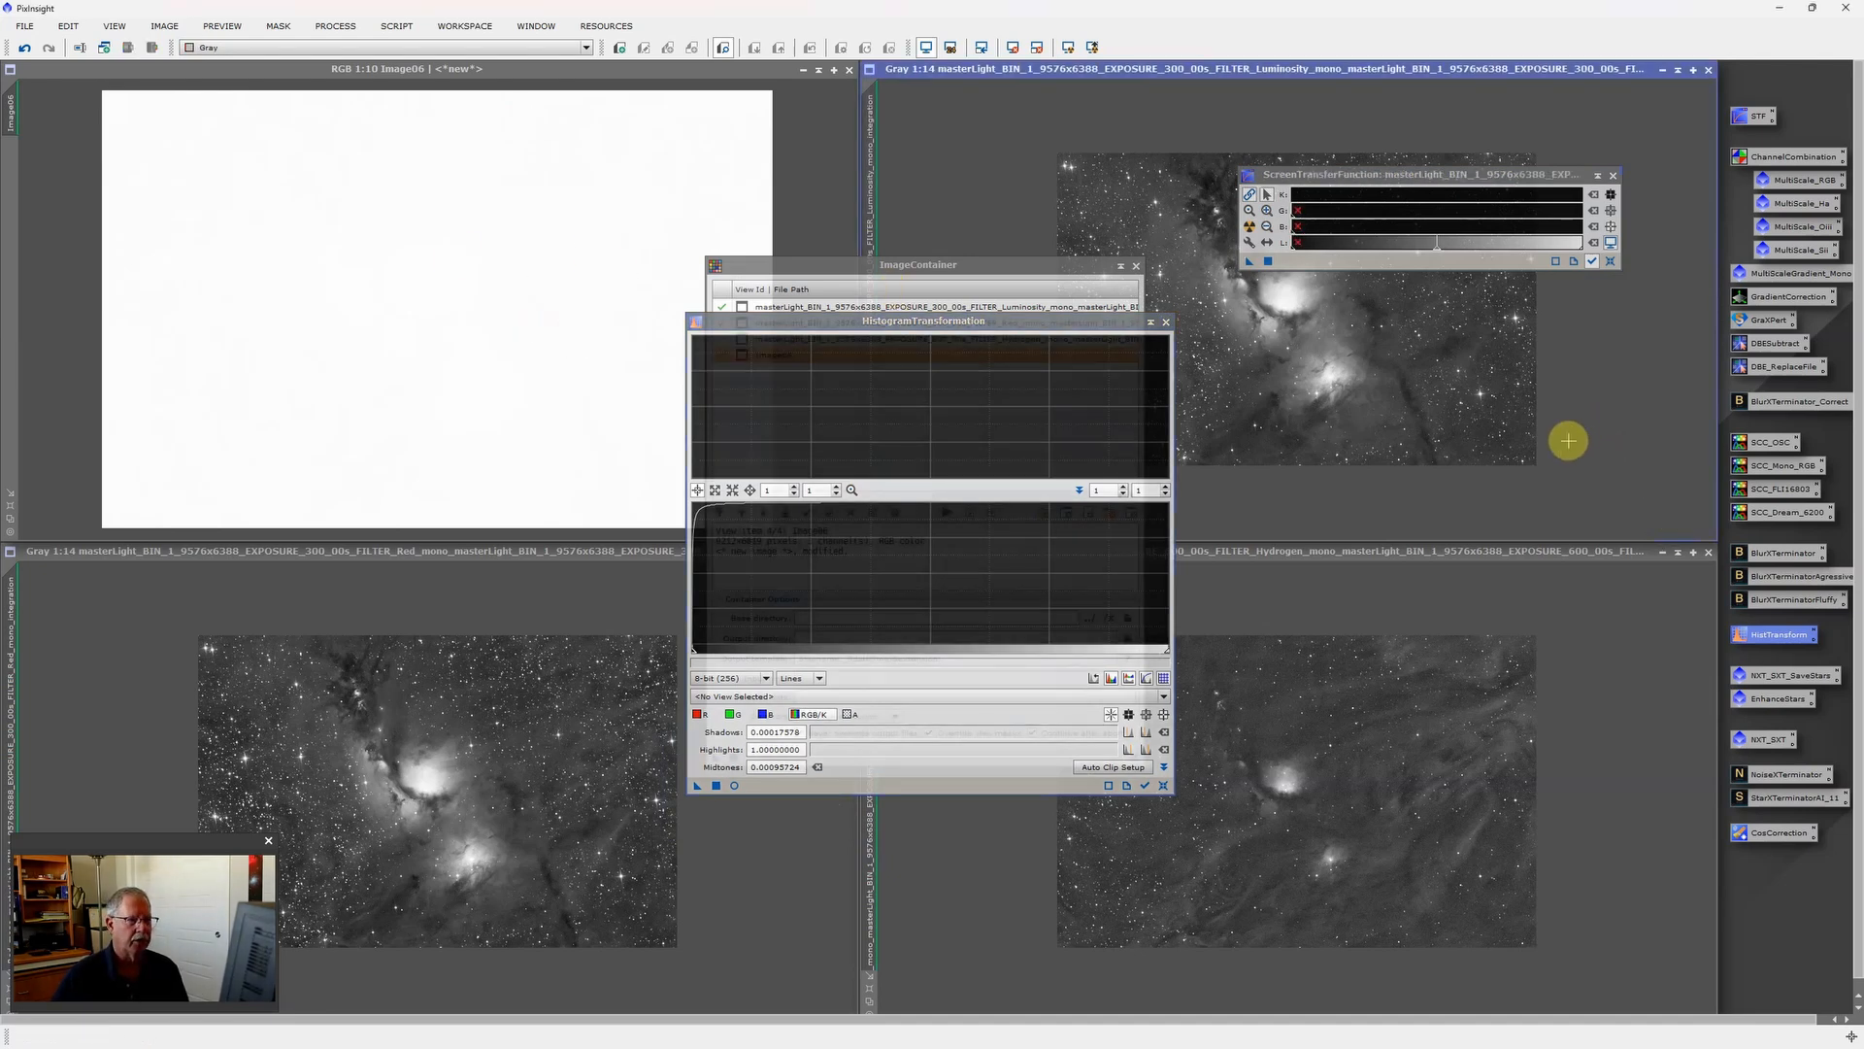
{"action": "left_click", "coordinate": [1334, 194]}
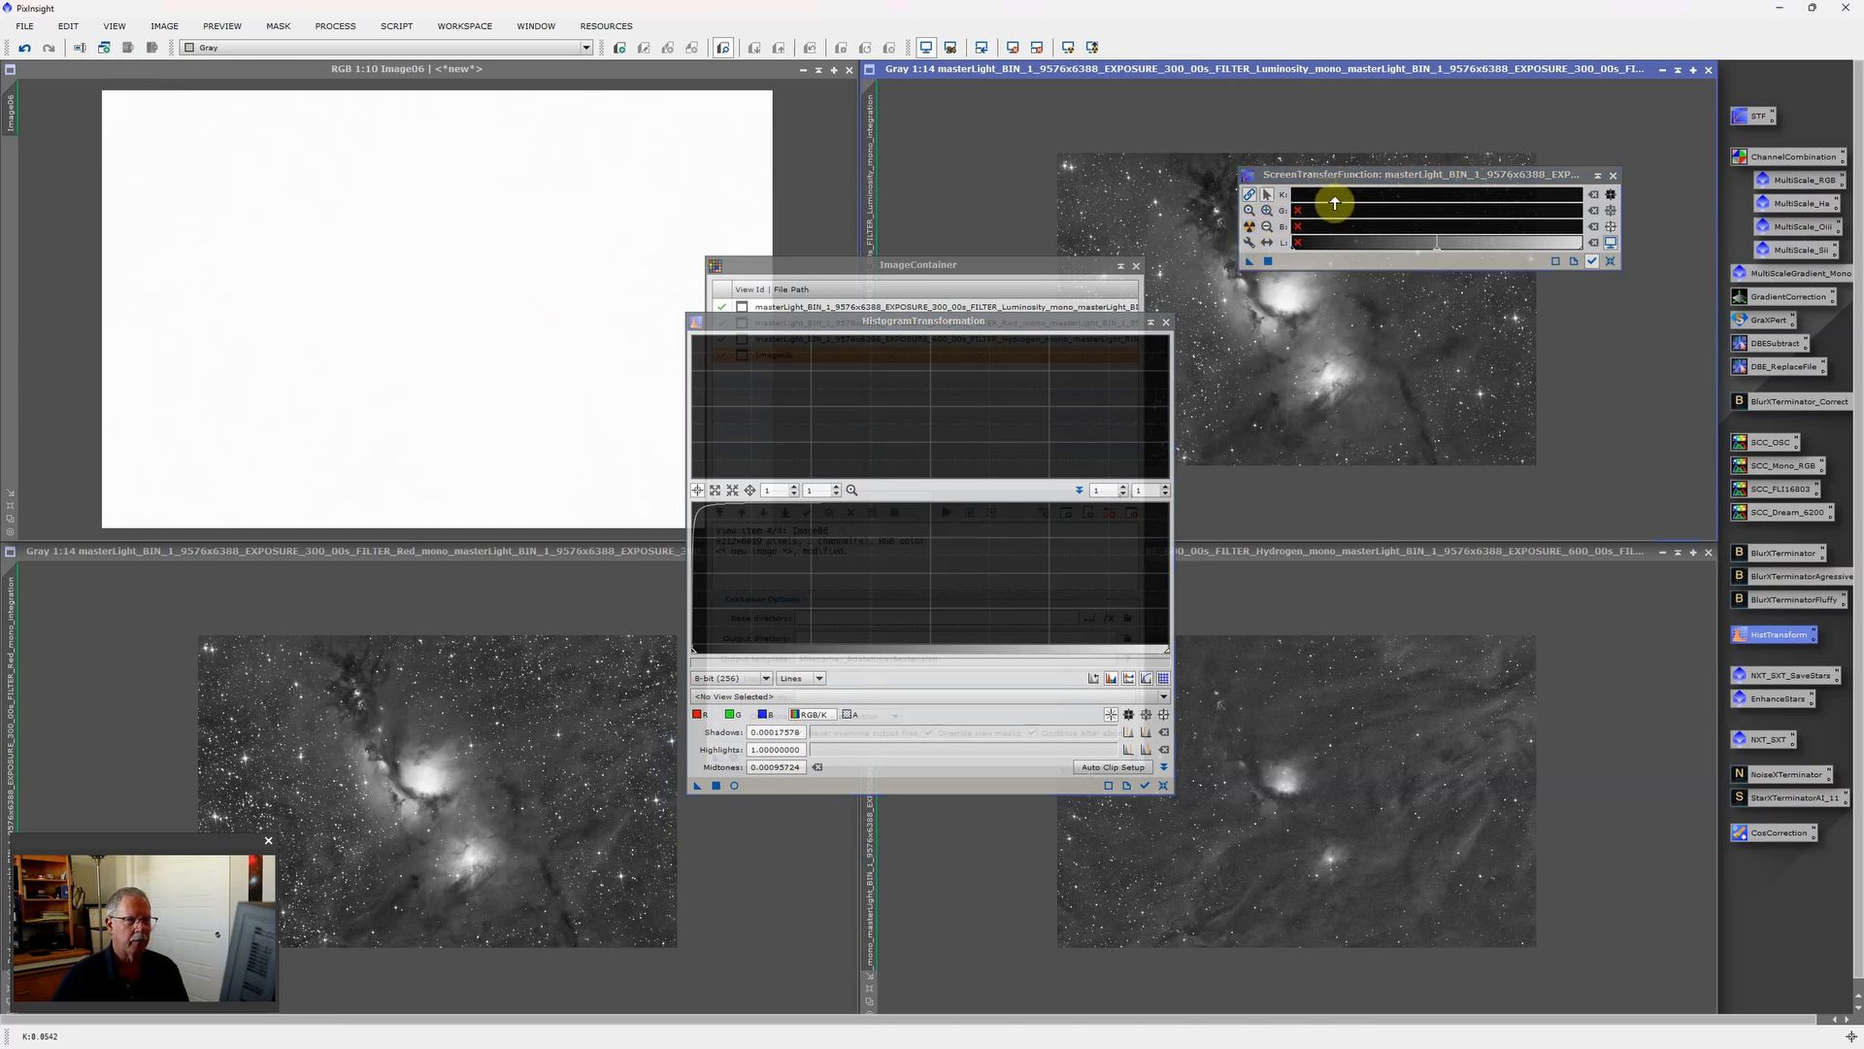
{"action": "scroll", "coordinate": [1335, 203], "scroll_direction": "up", "scroll_amount": 4}
{"action": "scroll", "coordinate": [1335, 203], "scroll_direction": "down", "scroll_amount": 4}
{"action": "scroll", "coordinate": [1434, 205], "scroll_direction": "up", "scroll_amount": 2}
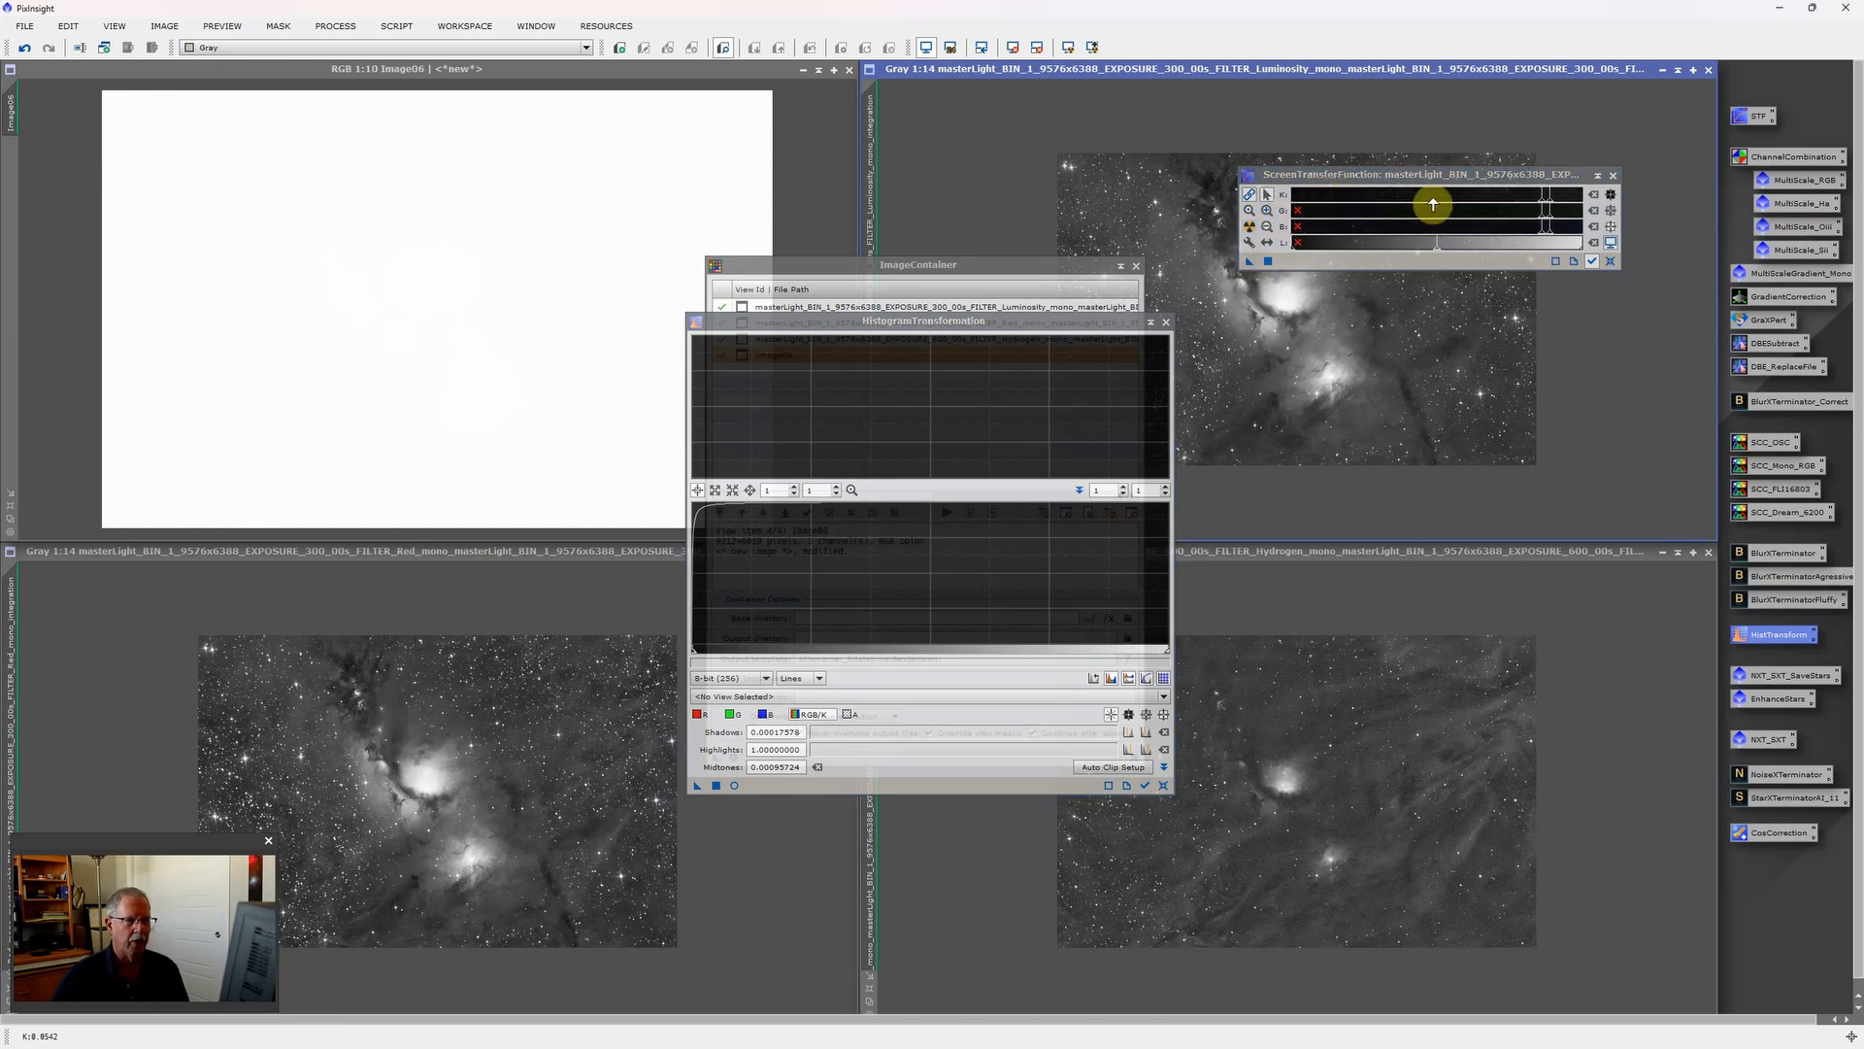
{"action": "scroll", "coordinate": [1433, 205], "scroll_direction": "up", "scroll_amount": 3}
{"action": "scroll", "coordinate": [1433, 202], "scroll_direction": "down", "scroll_amount": 4}
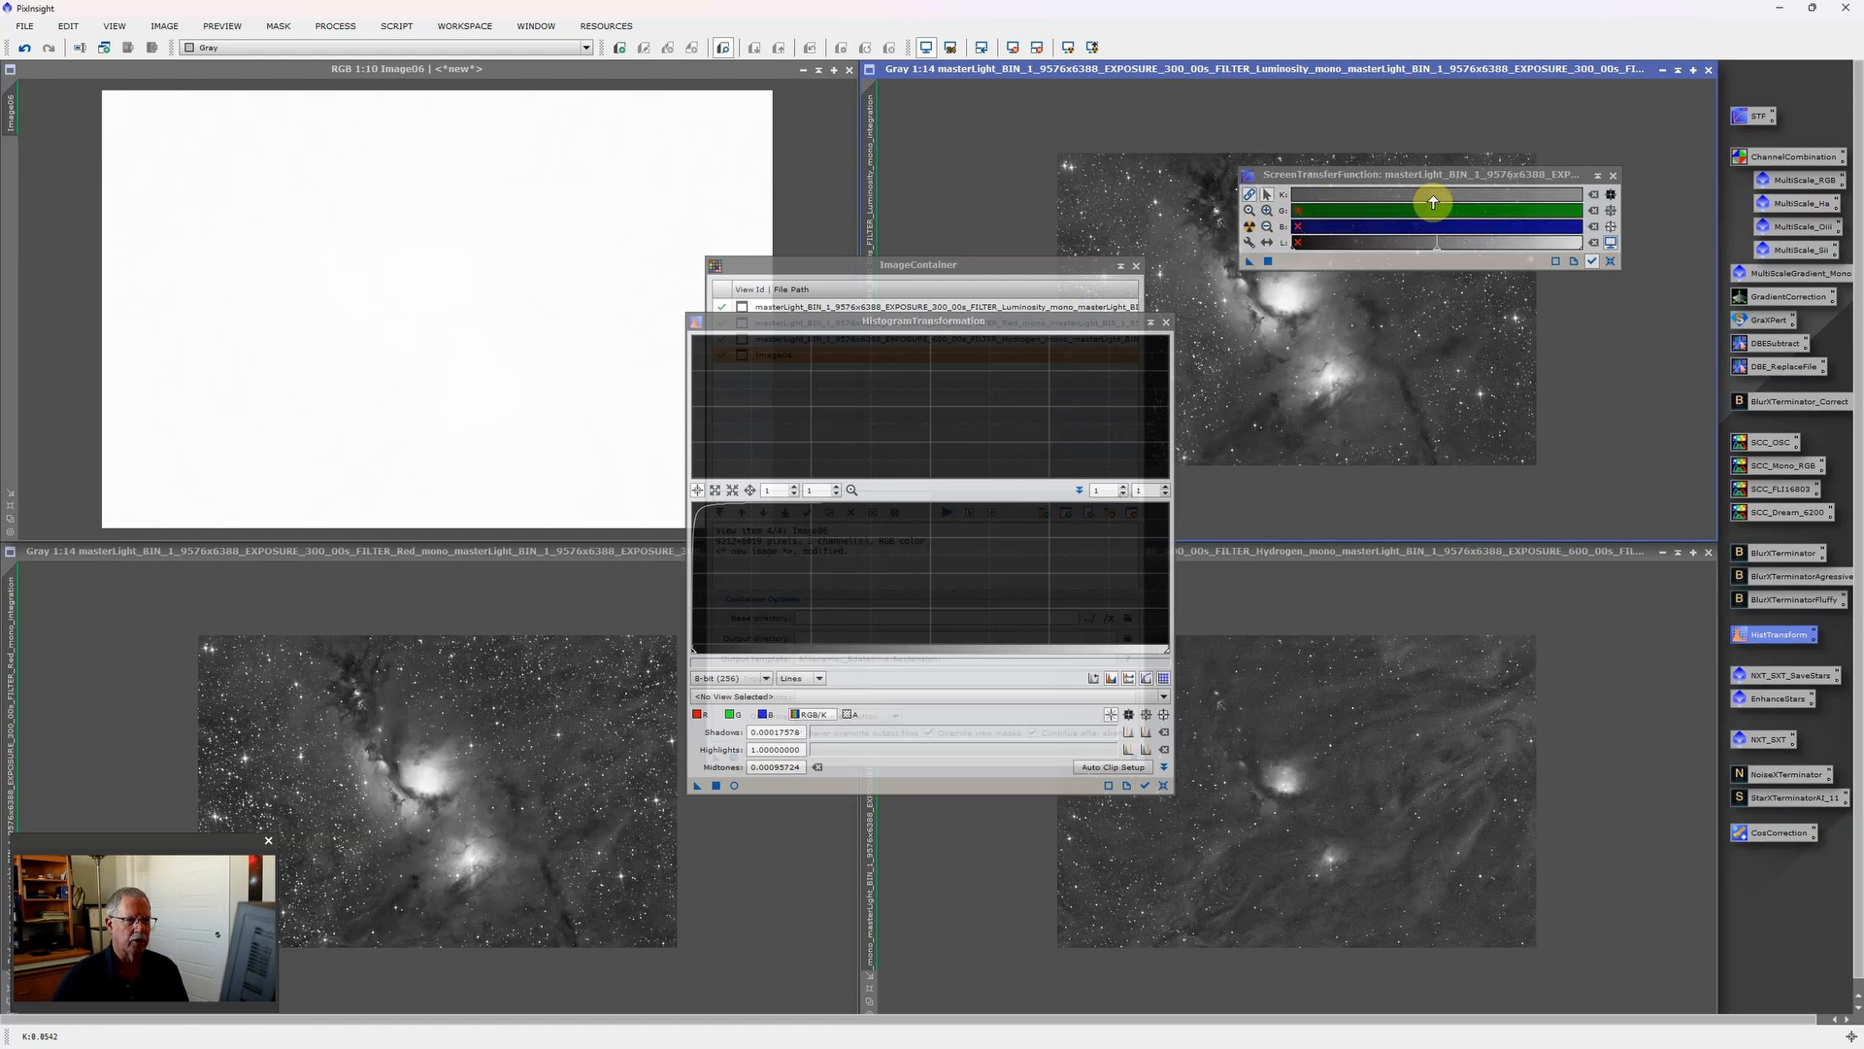
{"action": "scroll", "coordinate": [1433, 203], "scroll_direction": "up", "scroll_amount": 3}
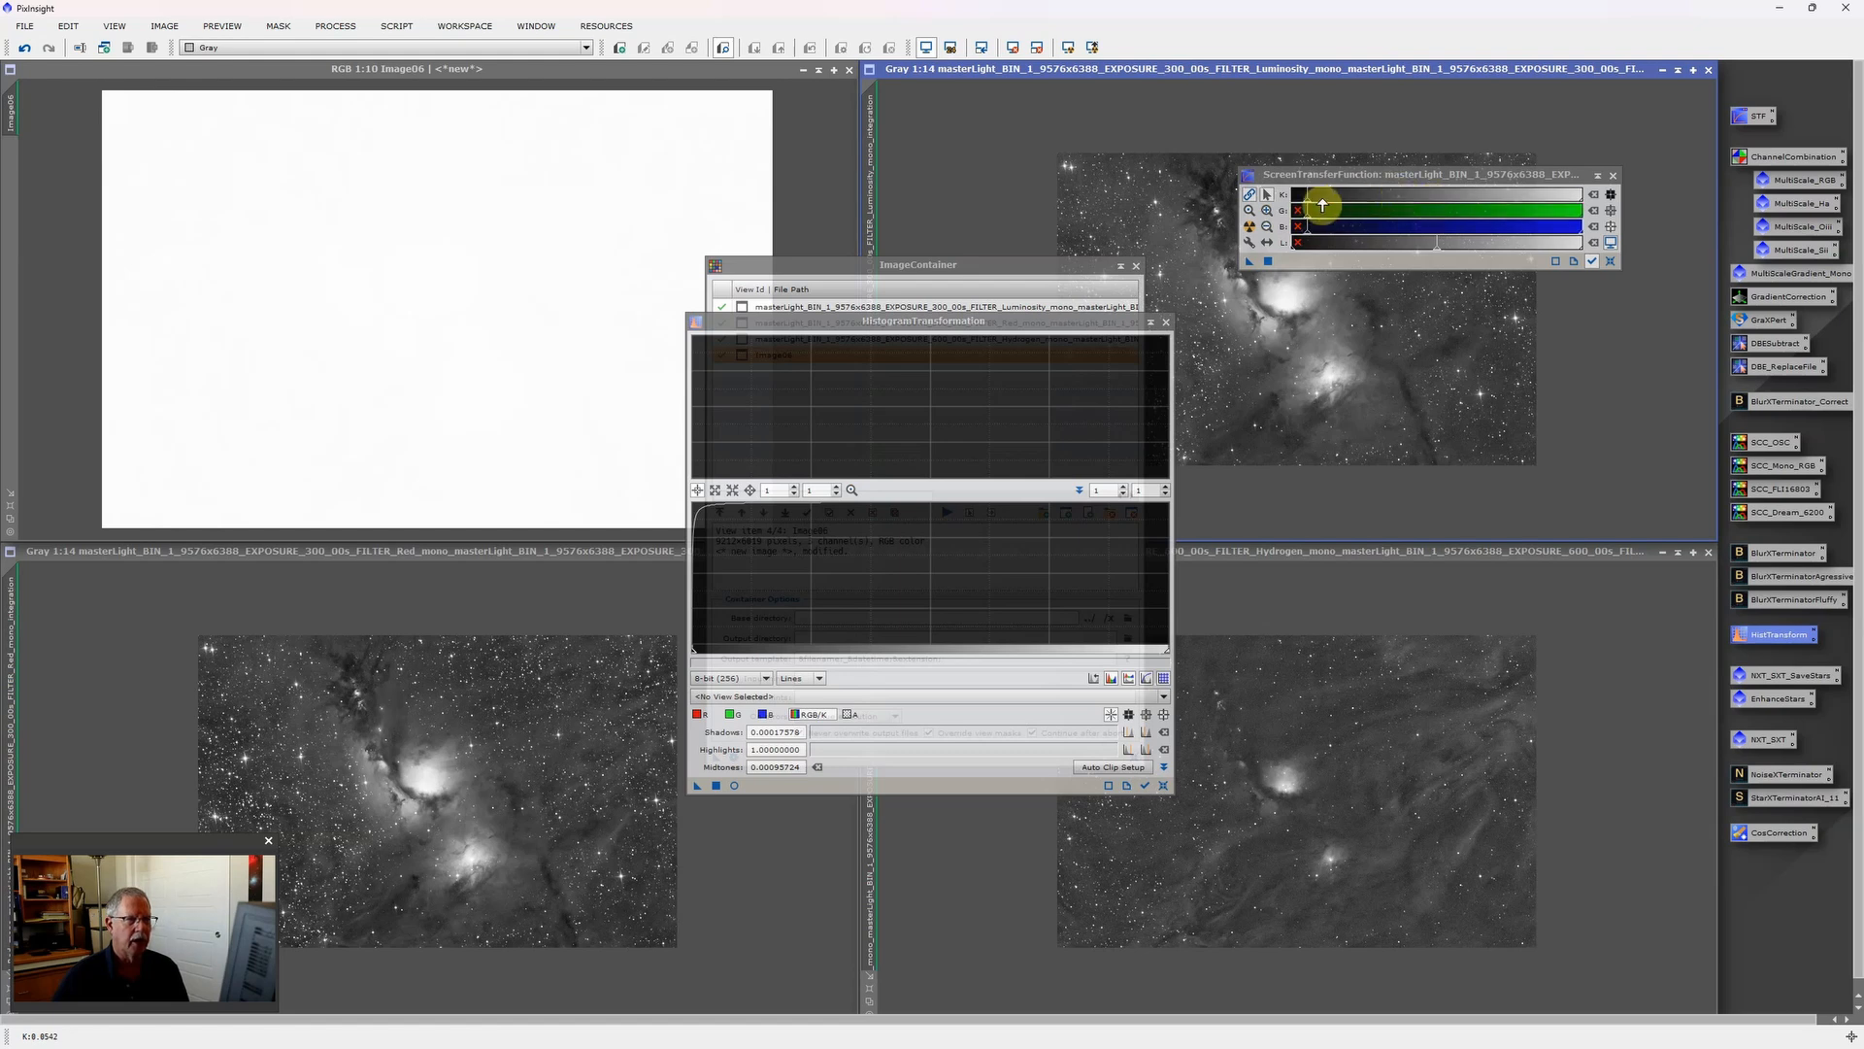
{"action": "scroll", "coordinate": [1313, 205], "scroll_direction": "down", "scroll_amount": 3}
{"action": "left_click_drag", "start_coordinate": [1321, 205], "coordinate": [1407, 205]}
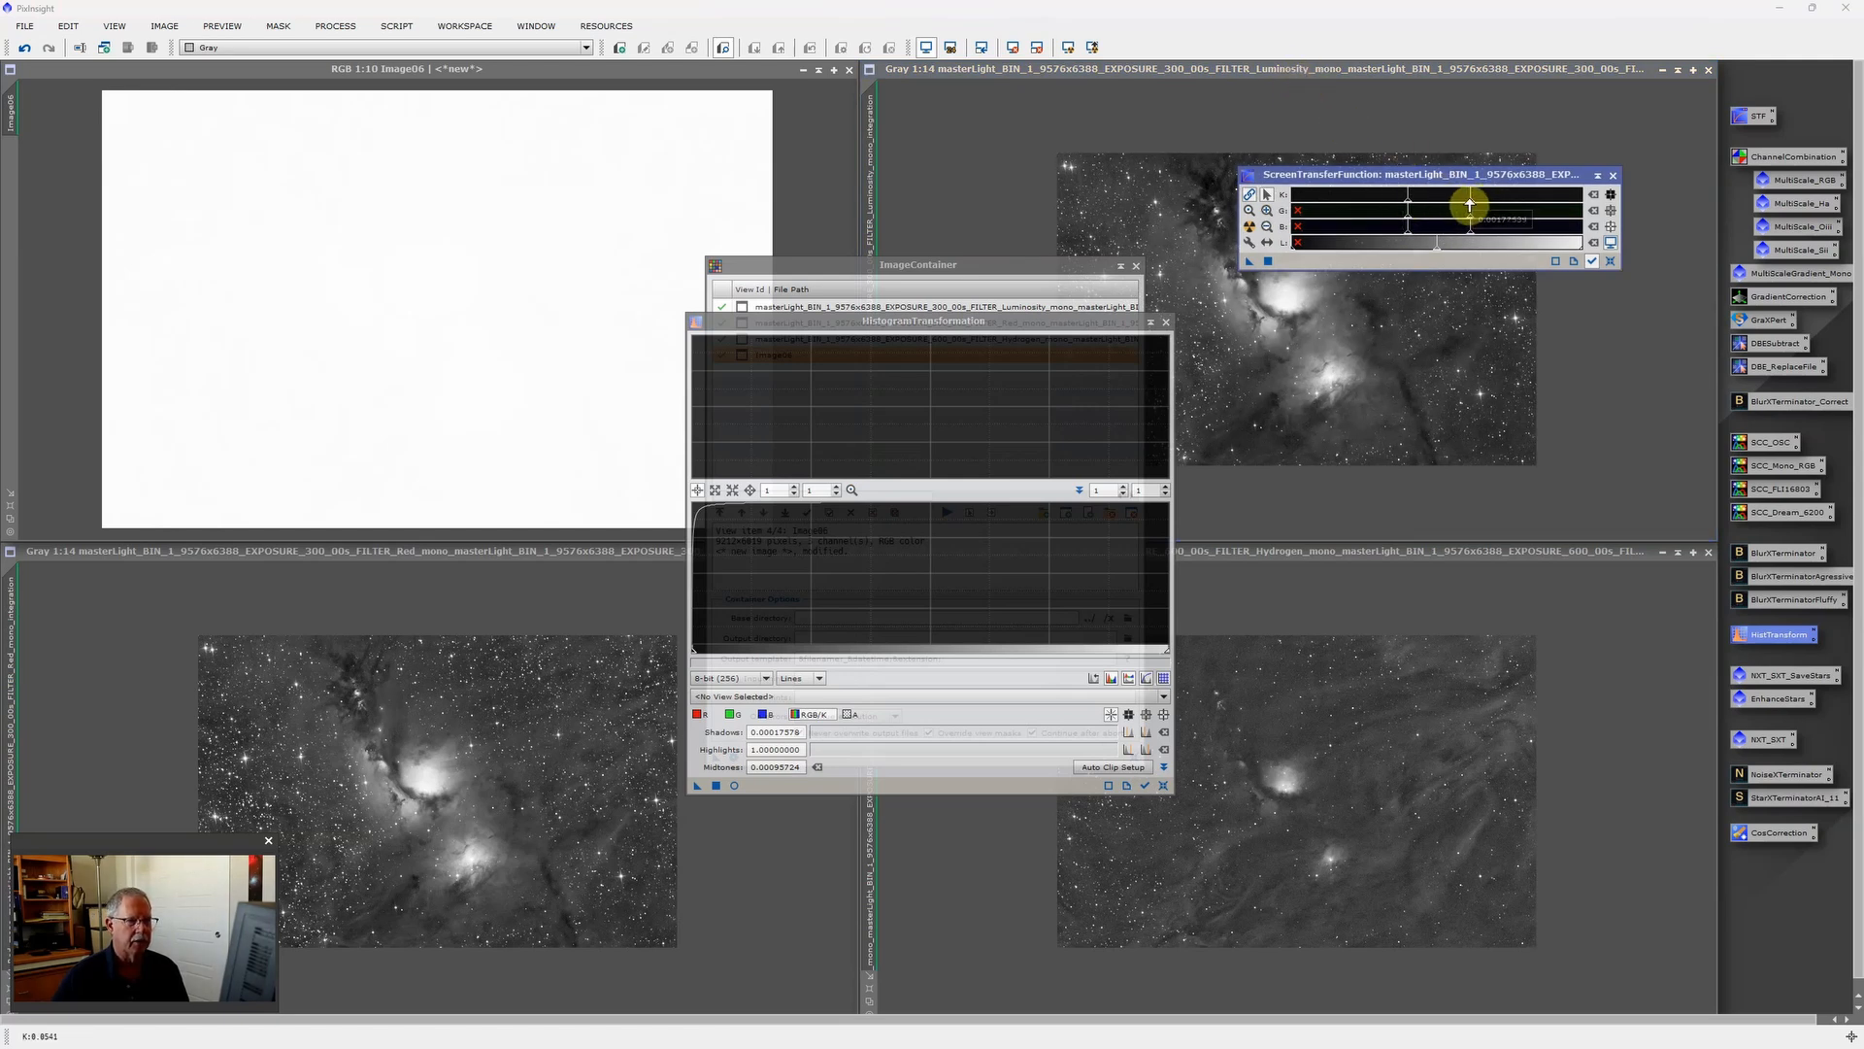
{"action": "left_click_drag", "start_coordinate": [1469, 205], "coordinate": [1406, 206]}
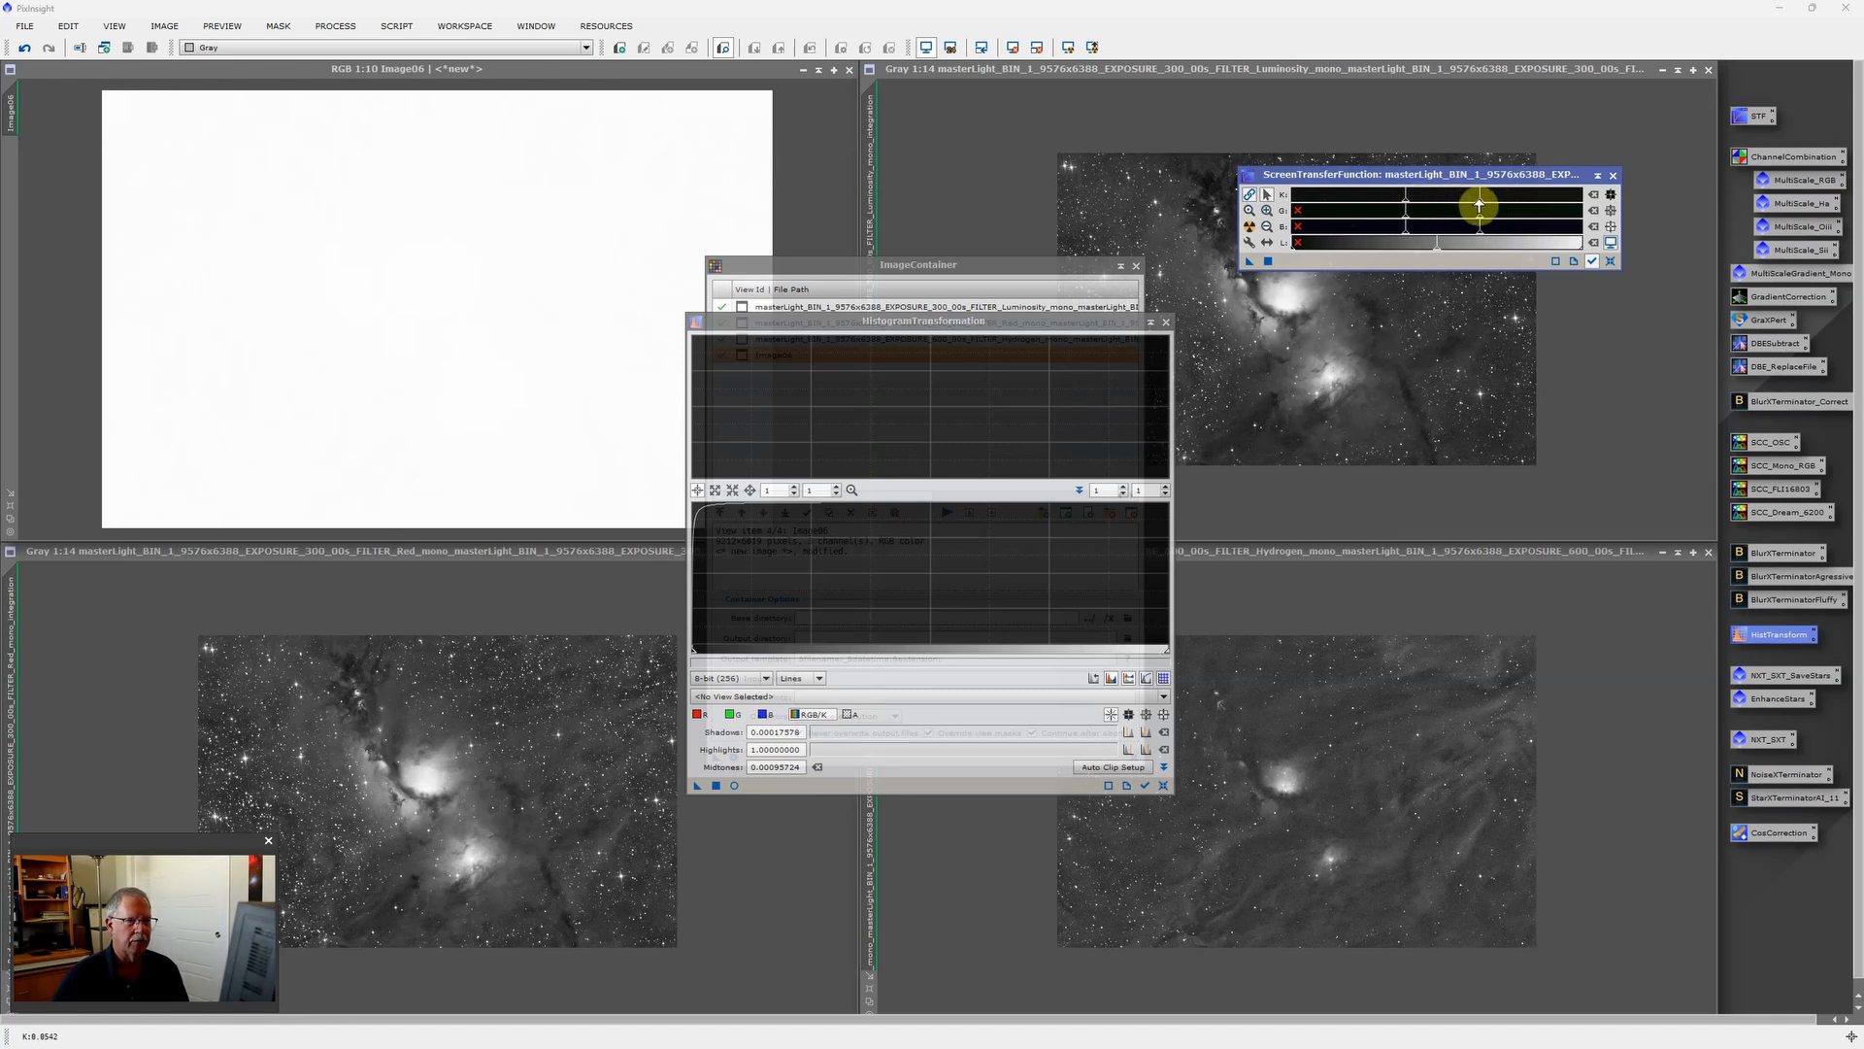
{"action": "left_click_drag", "start_coordinate": [1480, 204], "coordinate": [1405, 205]}
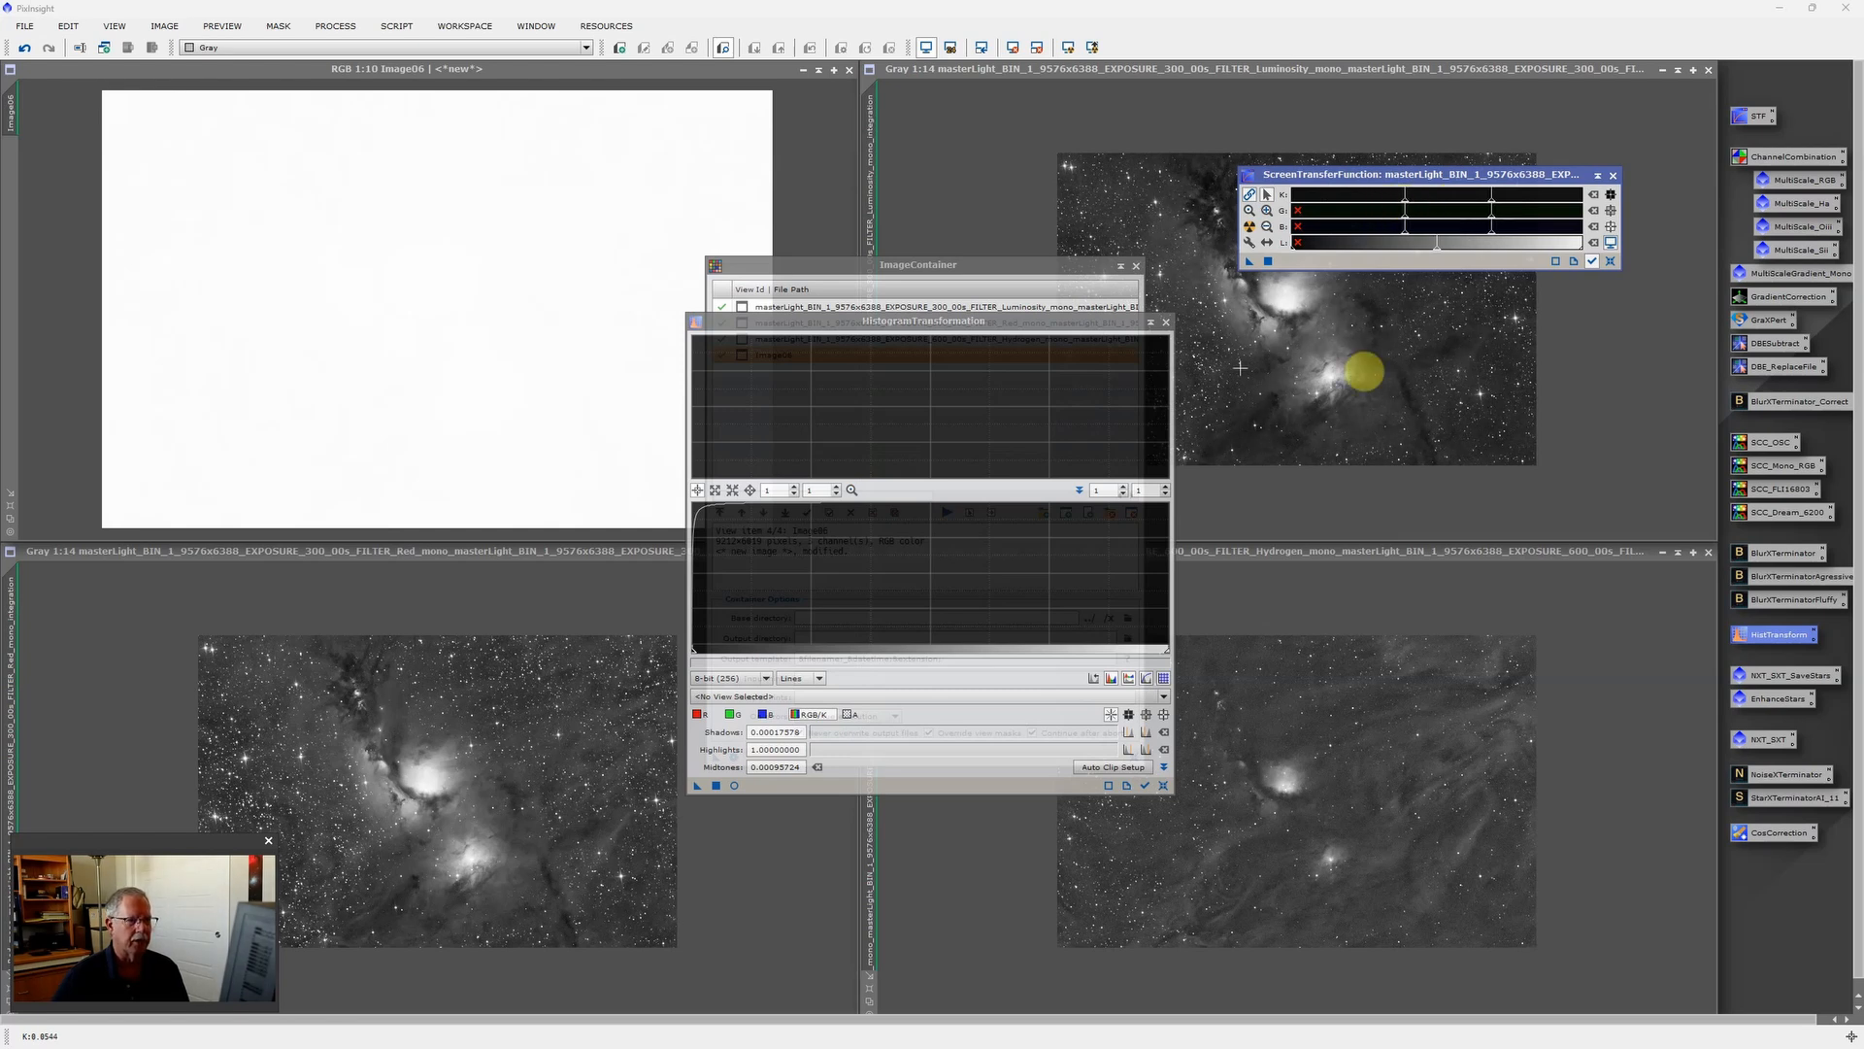
Transfer the Luminosity image's screen stretch to HistogramTransformation and apply it to the Luminosity image.
{"action": "left_click_drag", "start_coordinate": [1250, 267], "coordinate": [957, 790]}
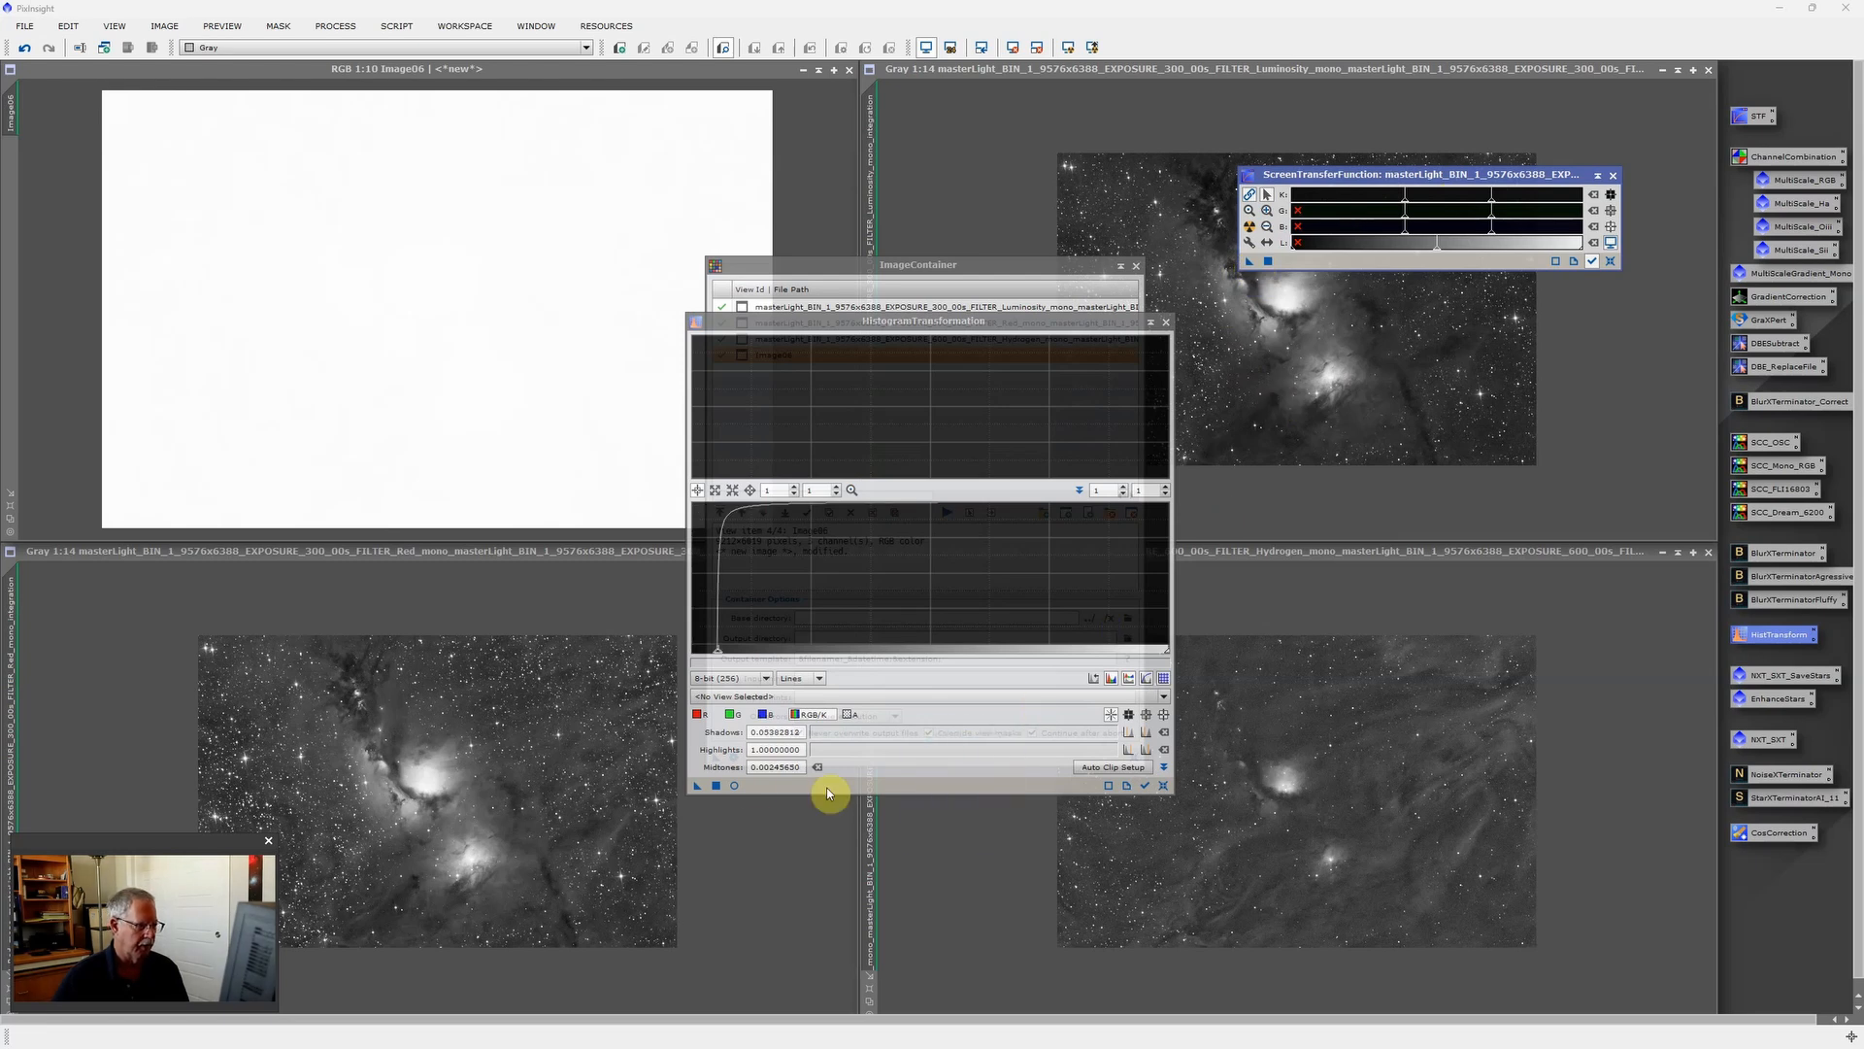
{"action": "left_click", "coordinate": [718, 785]}
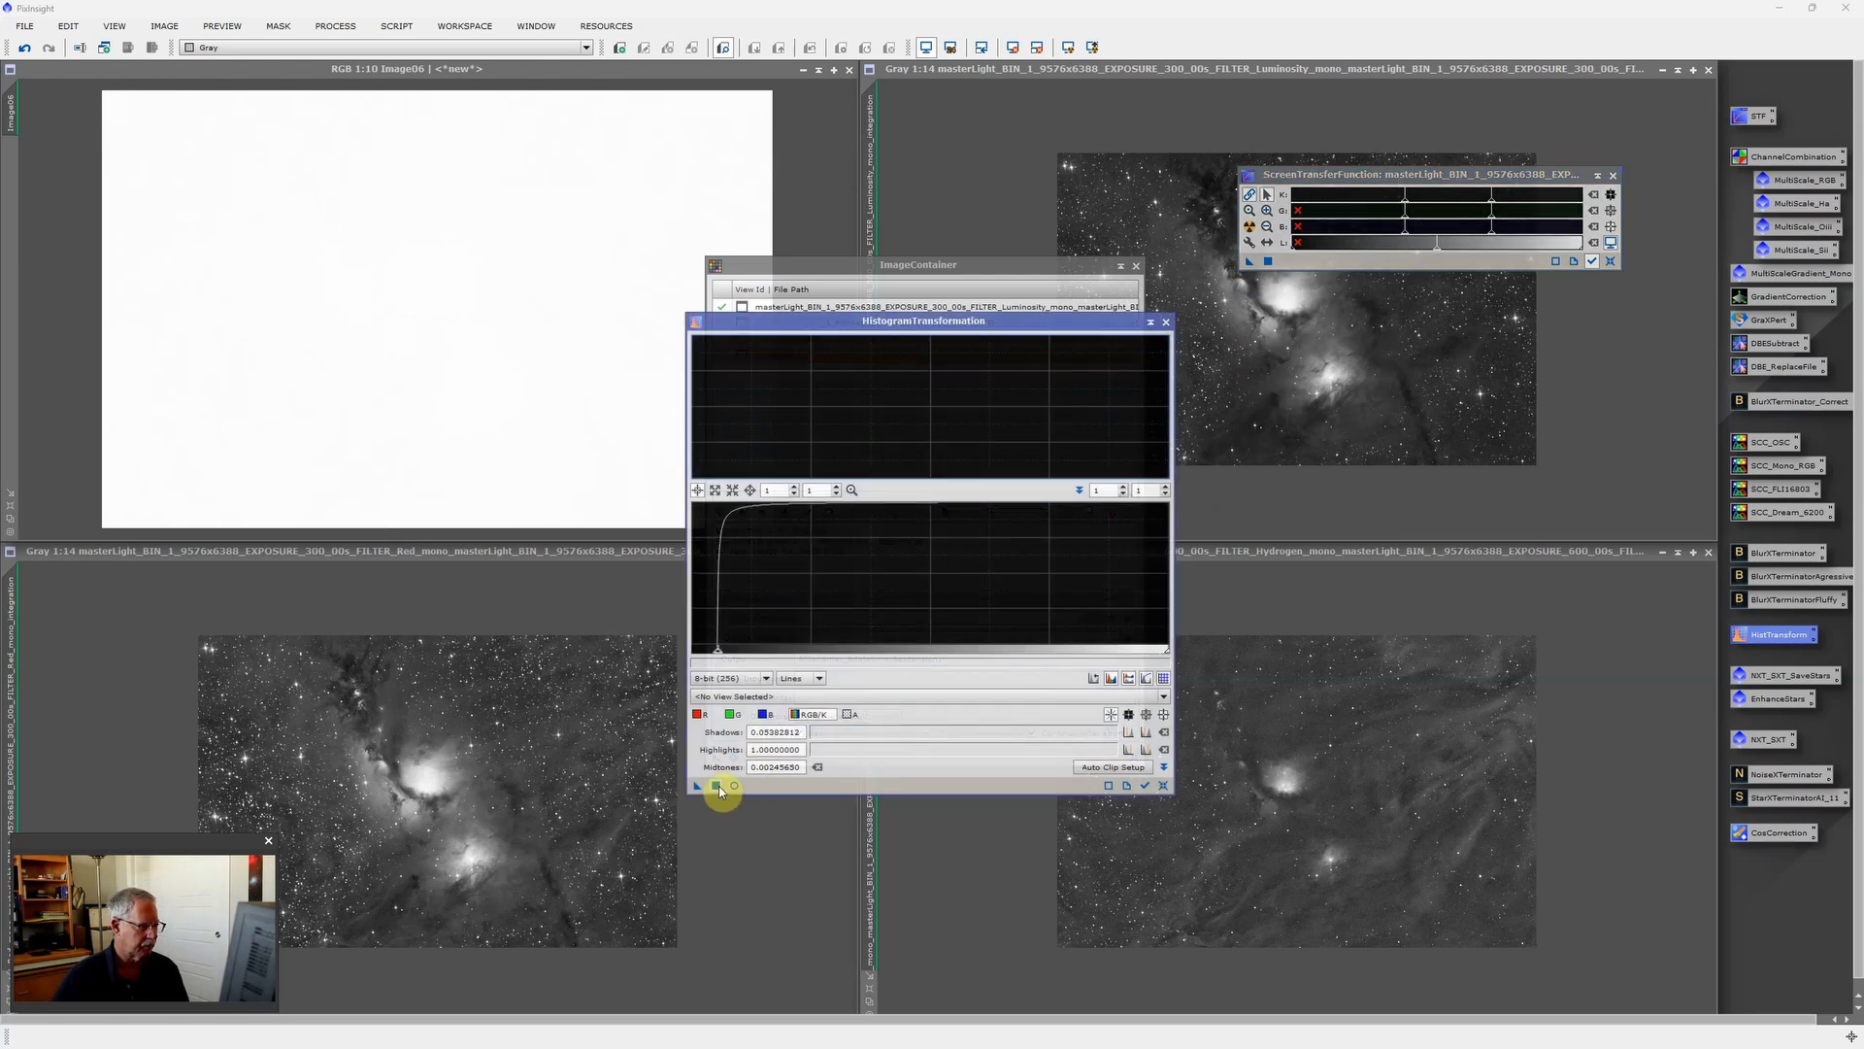
Auto-stretch the Red image, fine-tune its screen stretch, and apply that stretch permanently through HistogramTransformation.
{"action": "left_click", "coordinate": [583, 602]}
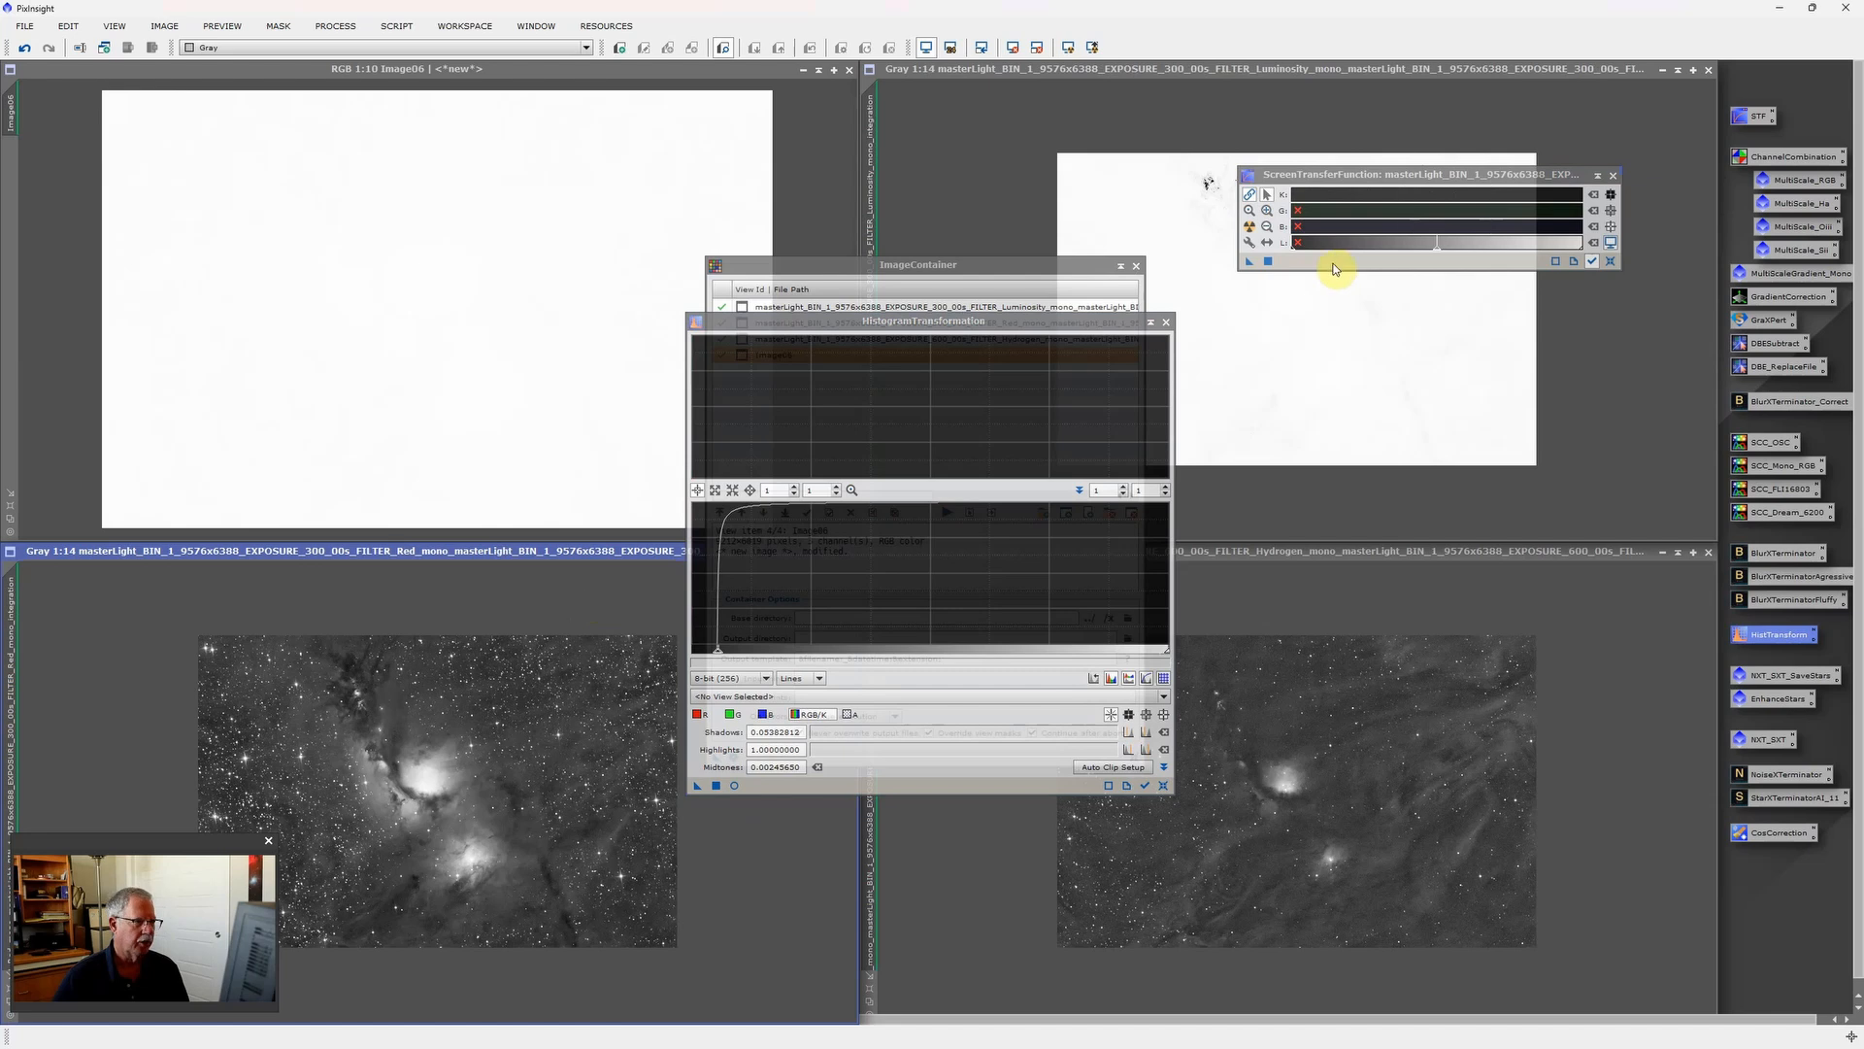
{"action": "left_click", "coordinate": [1250, 227]}
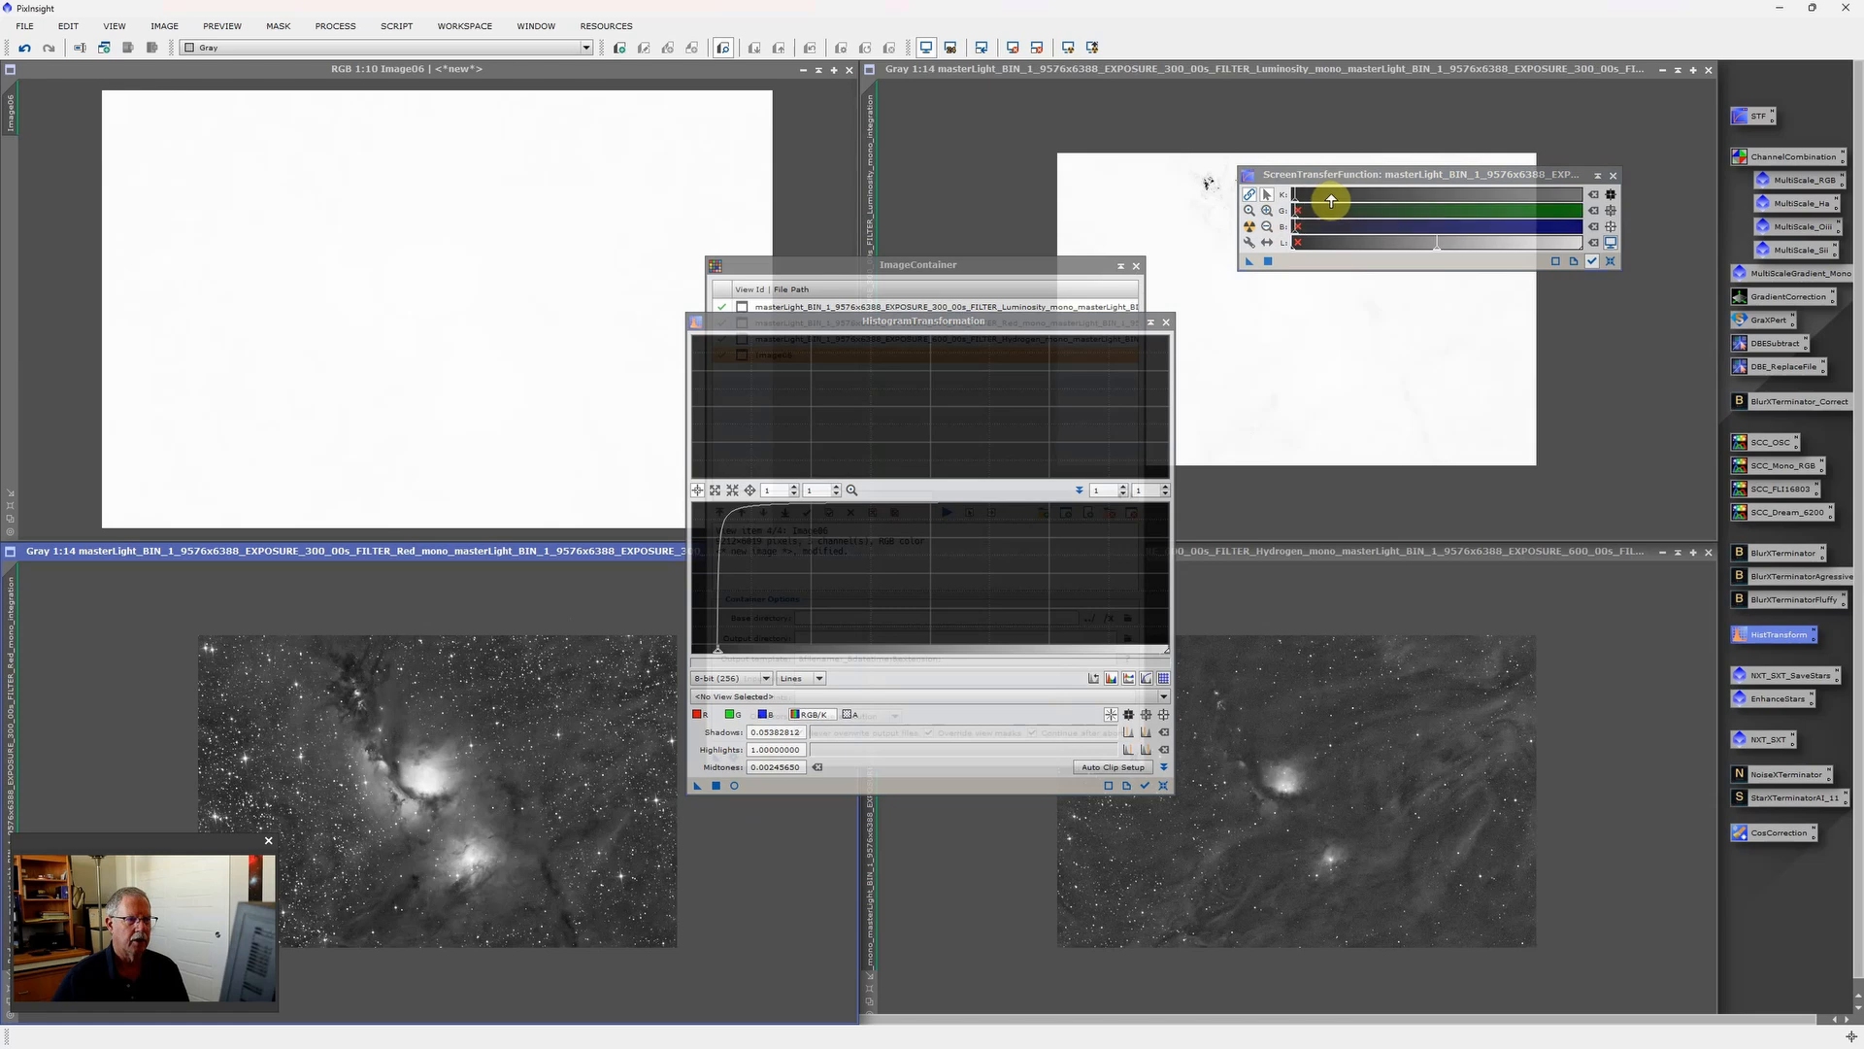
{"action": "left_click_drag", "start_coordinate": [1331, 200], "coordinate": [1554, 207]}
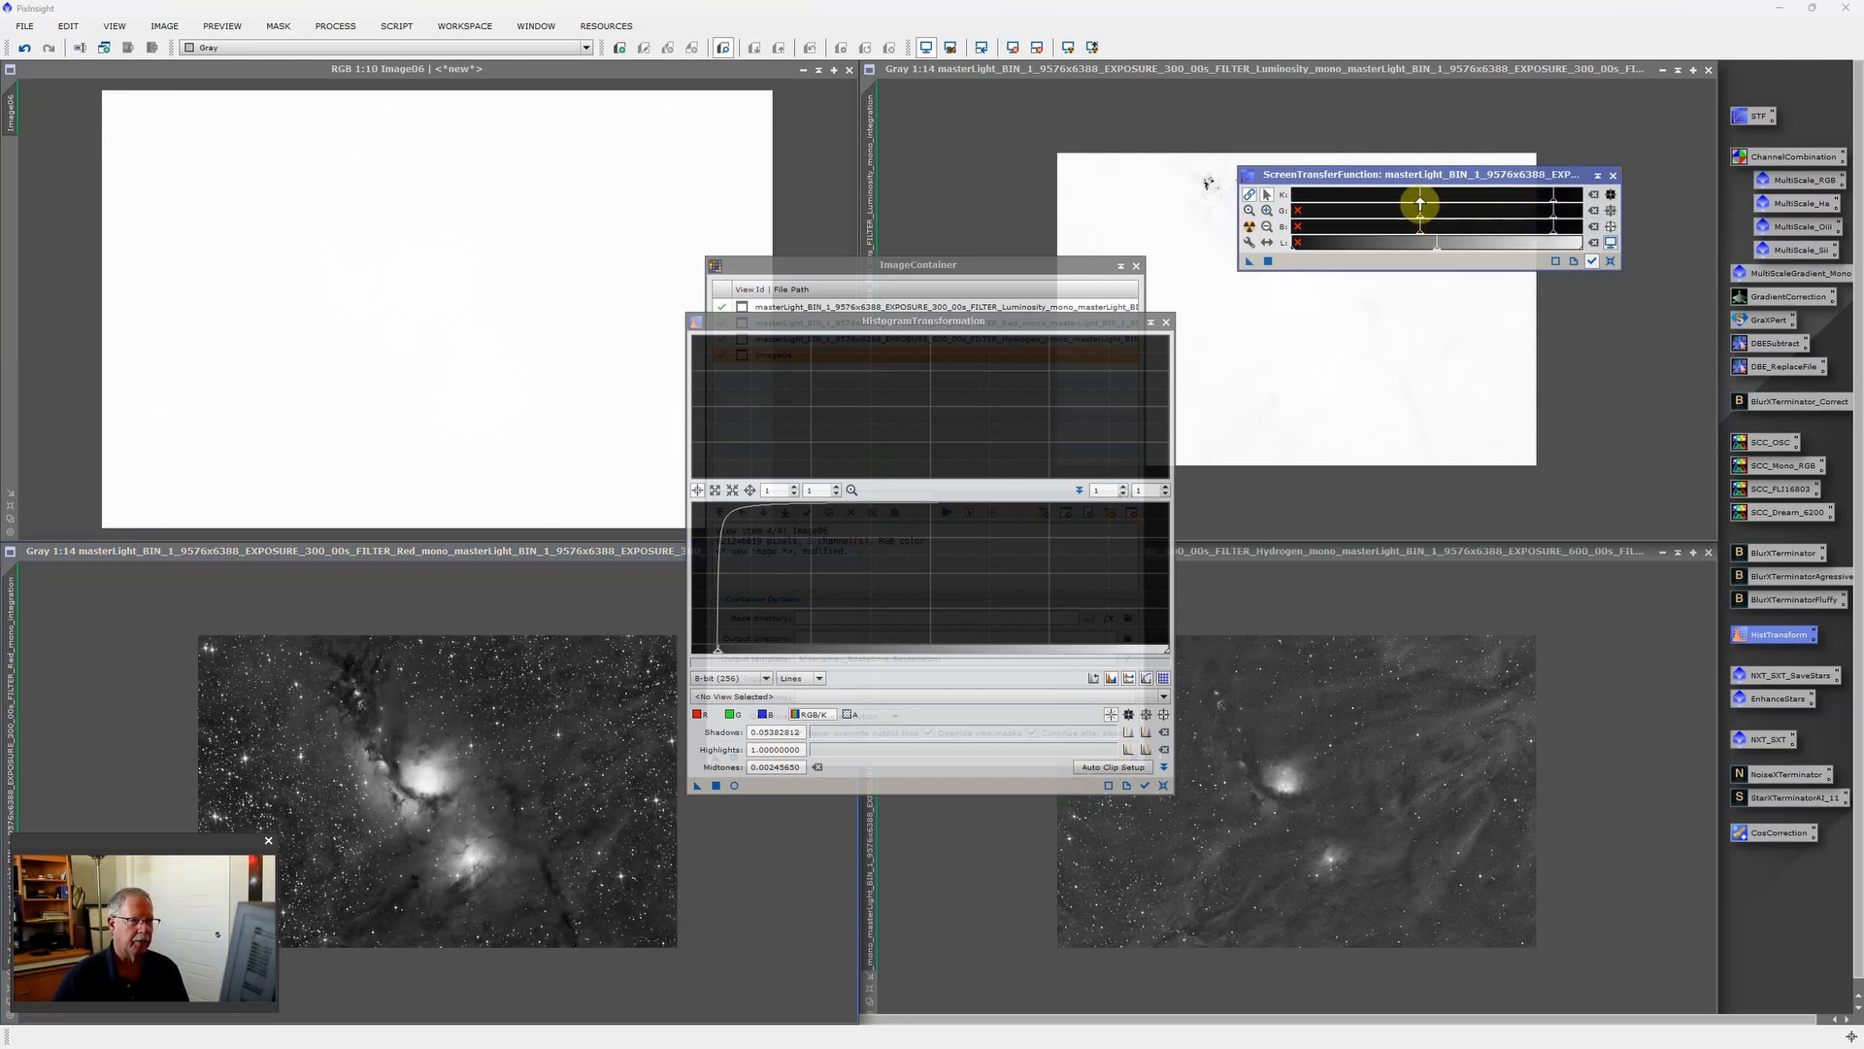
{"action": "left_click_drag", "start_coordinate": [1420, 205], "coordinate": [1421, 205]}
{"action": "mouse_move", "coordinate": [1249, 261]}
{"action": "left_mouse_down"}
{"action": "mouse_move", "coordinate": [1107, 572]}
{"action": "mouse_move", "coordinate": [923, 784]}
{"action": "left_mouse_up"}
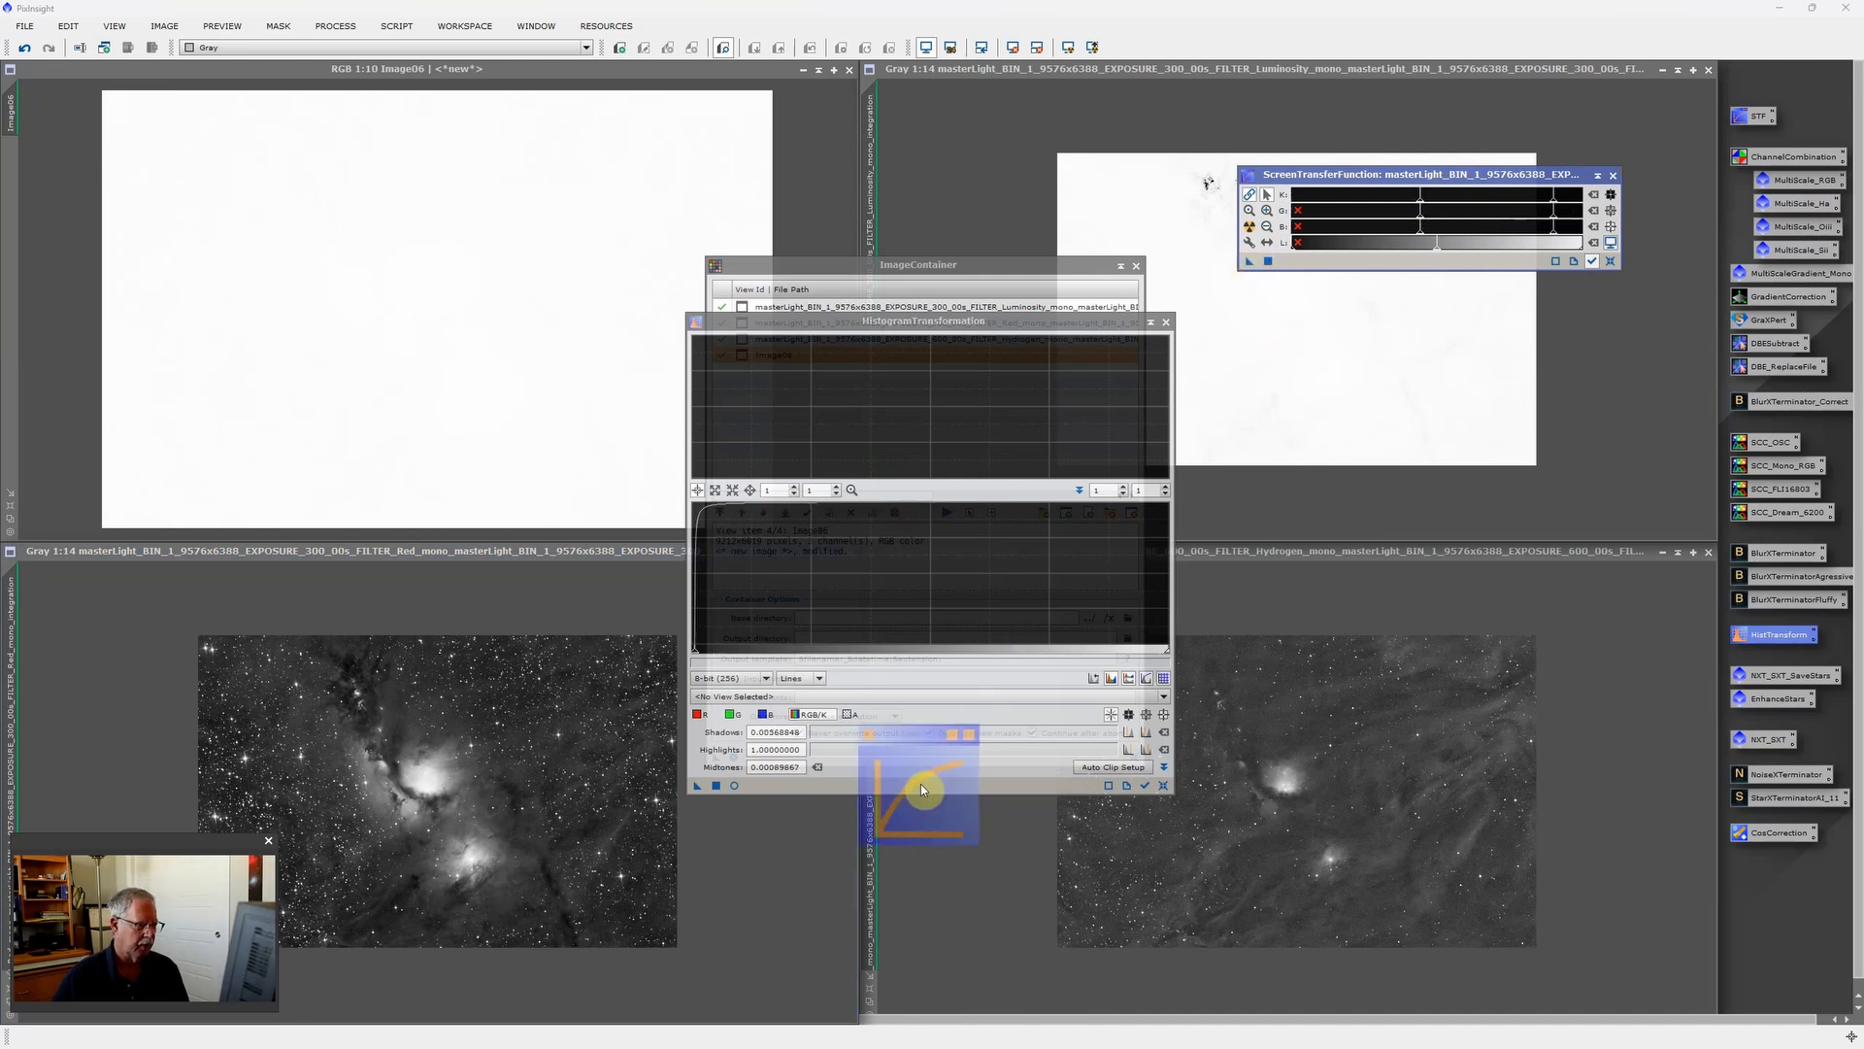
{"action": "left_click", "coordinate": [716, 784]}
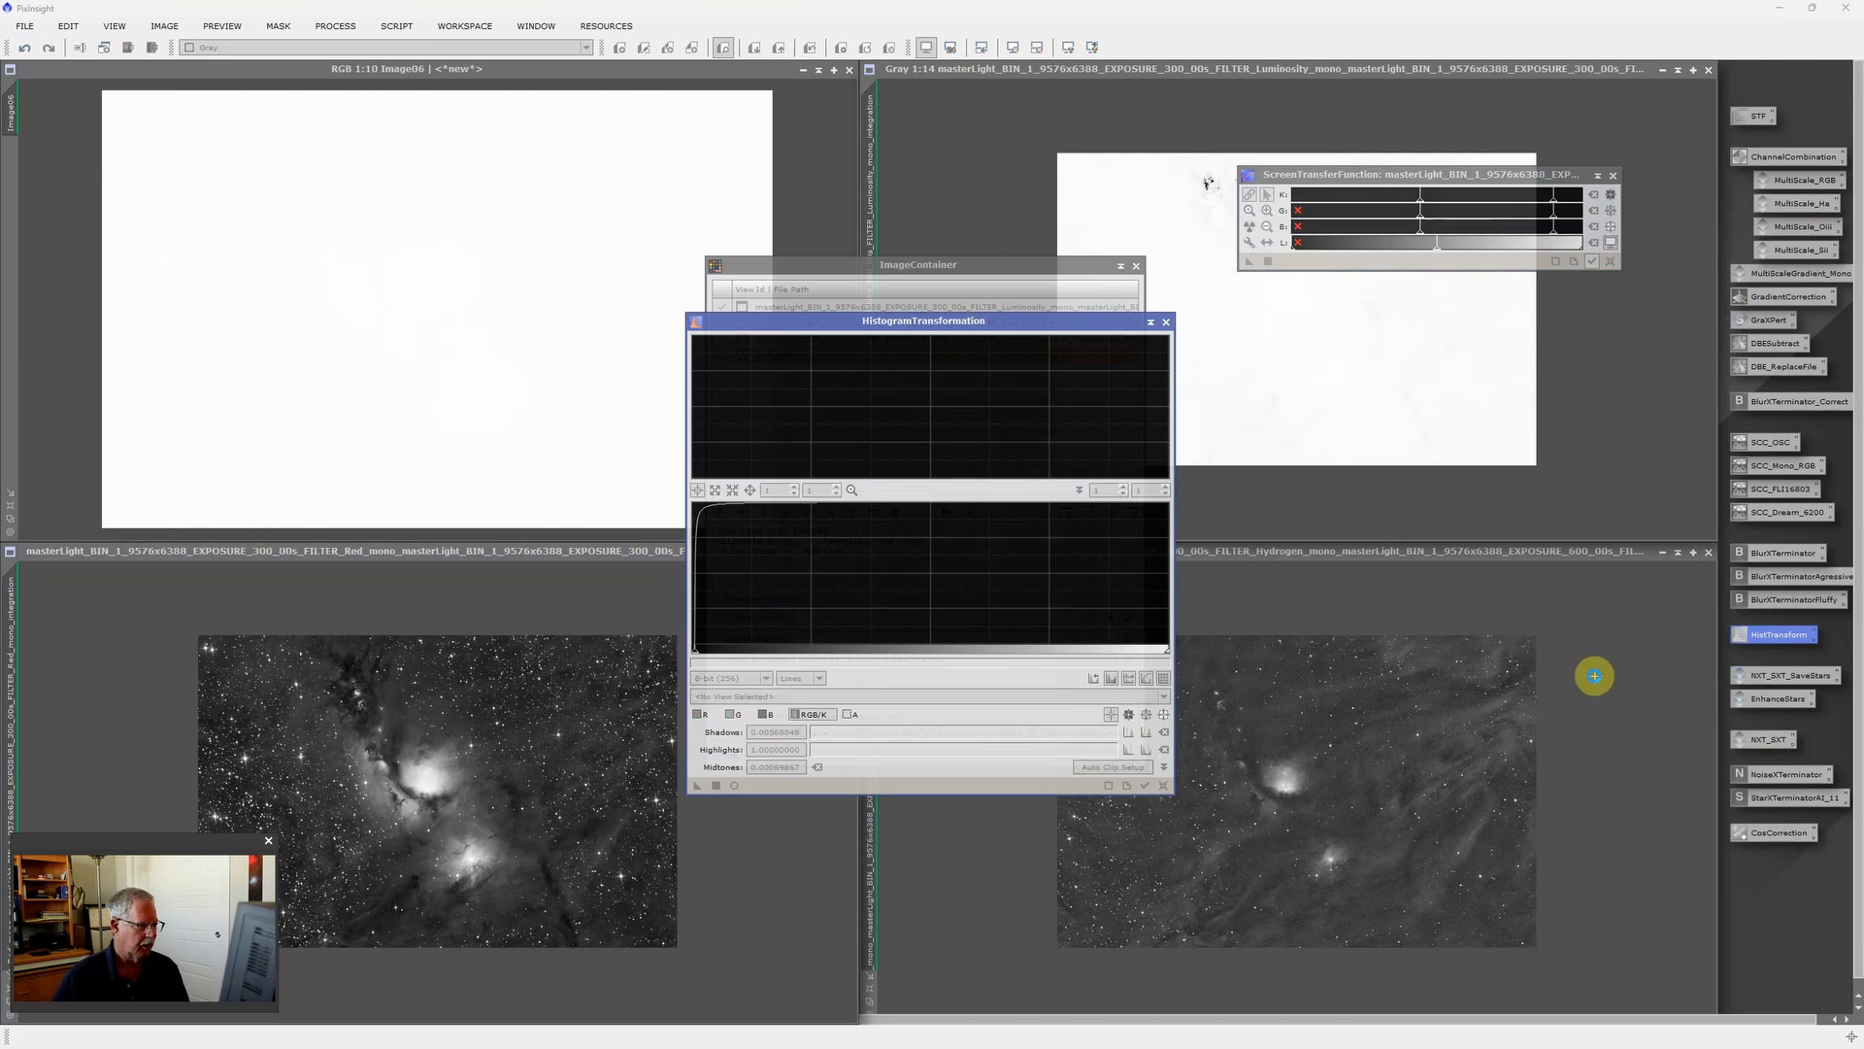
Auto-stretch the Hydrogen image, fine-tune its screen stretch, and apply that stretch permanently through HistogramTransformation.
{"action": "left_click", "coordinate": [1592, 675]}
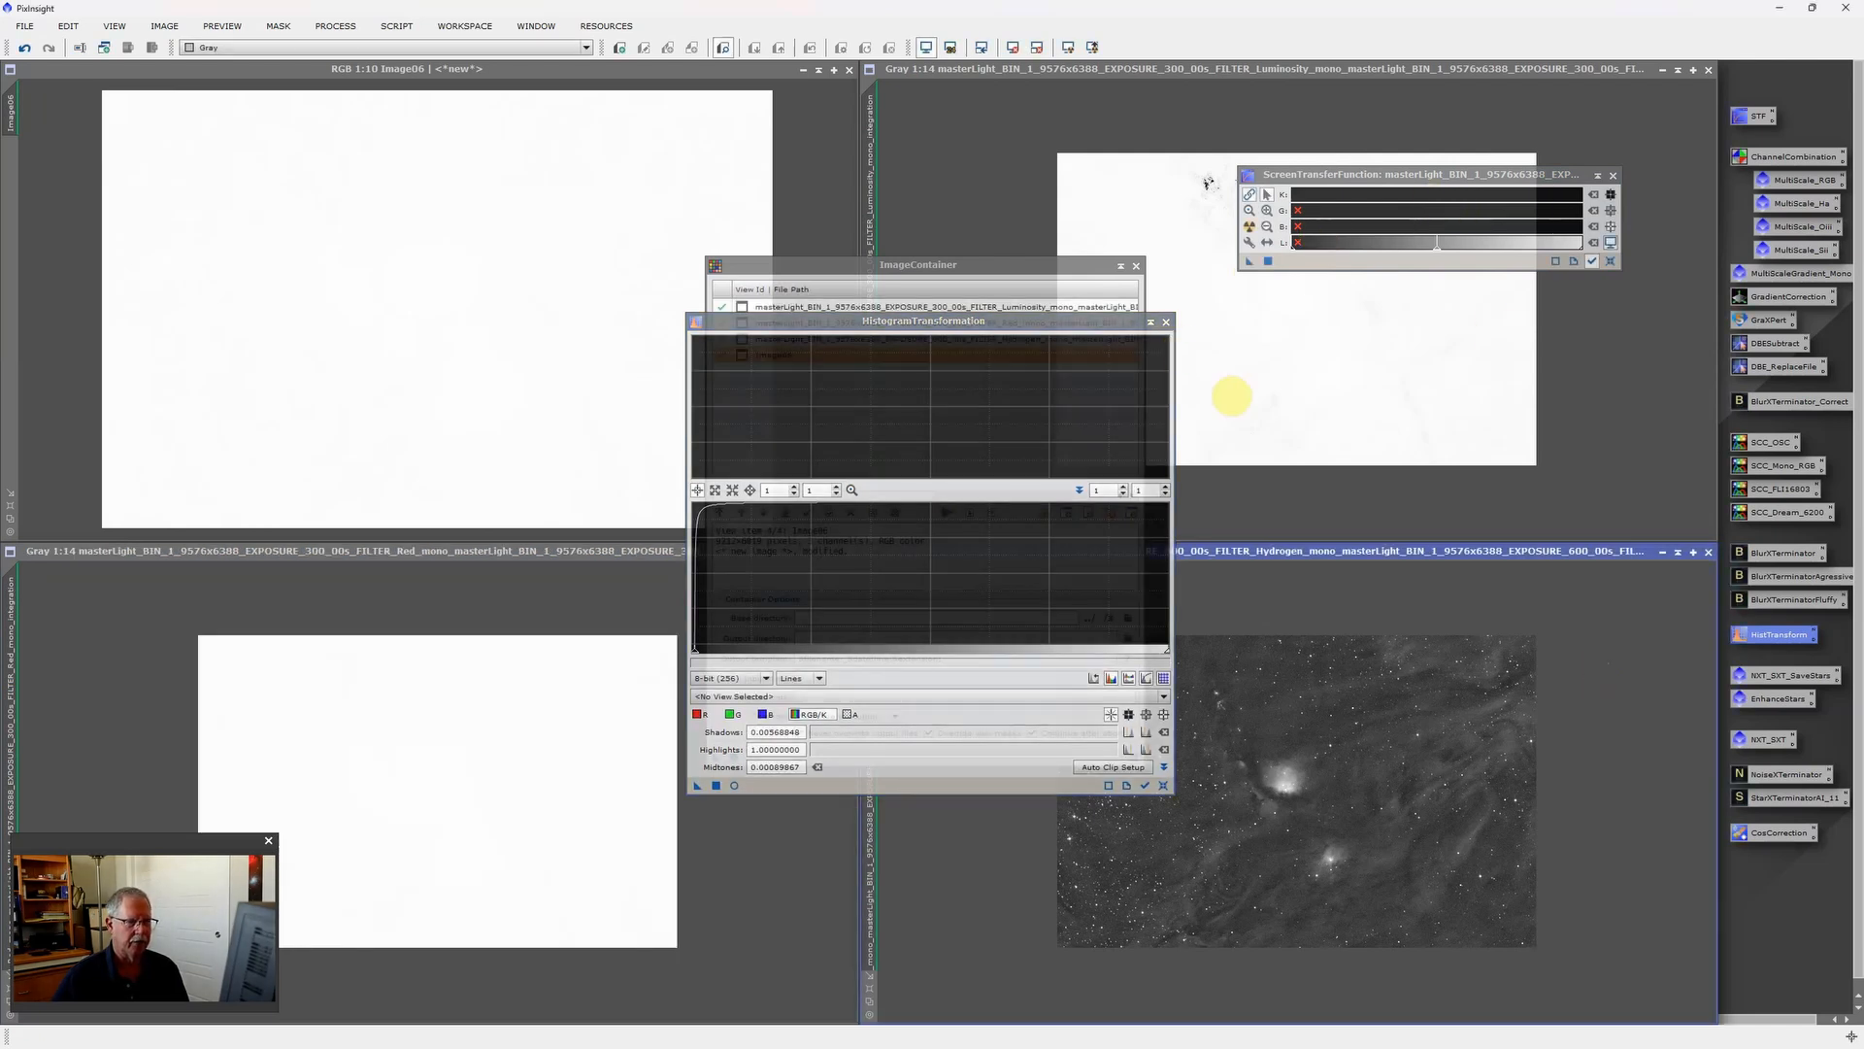
{"action": "left_click", "coordinate": [1252, 228]}
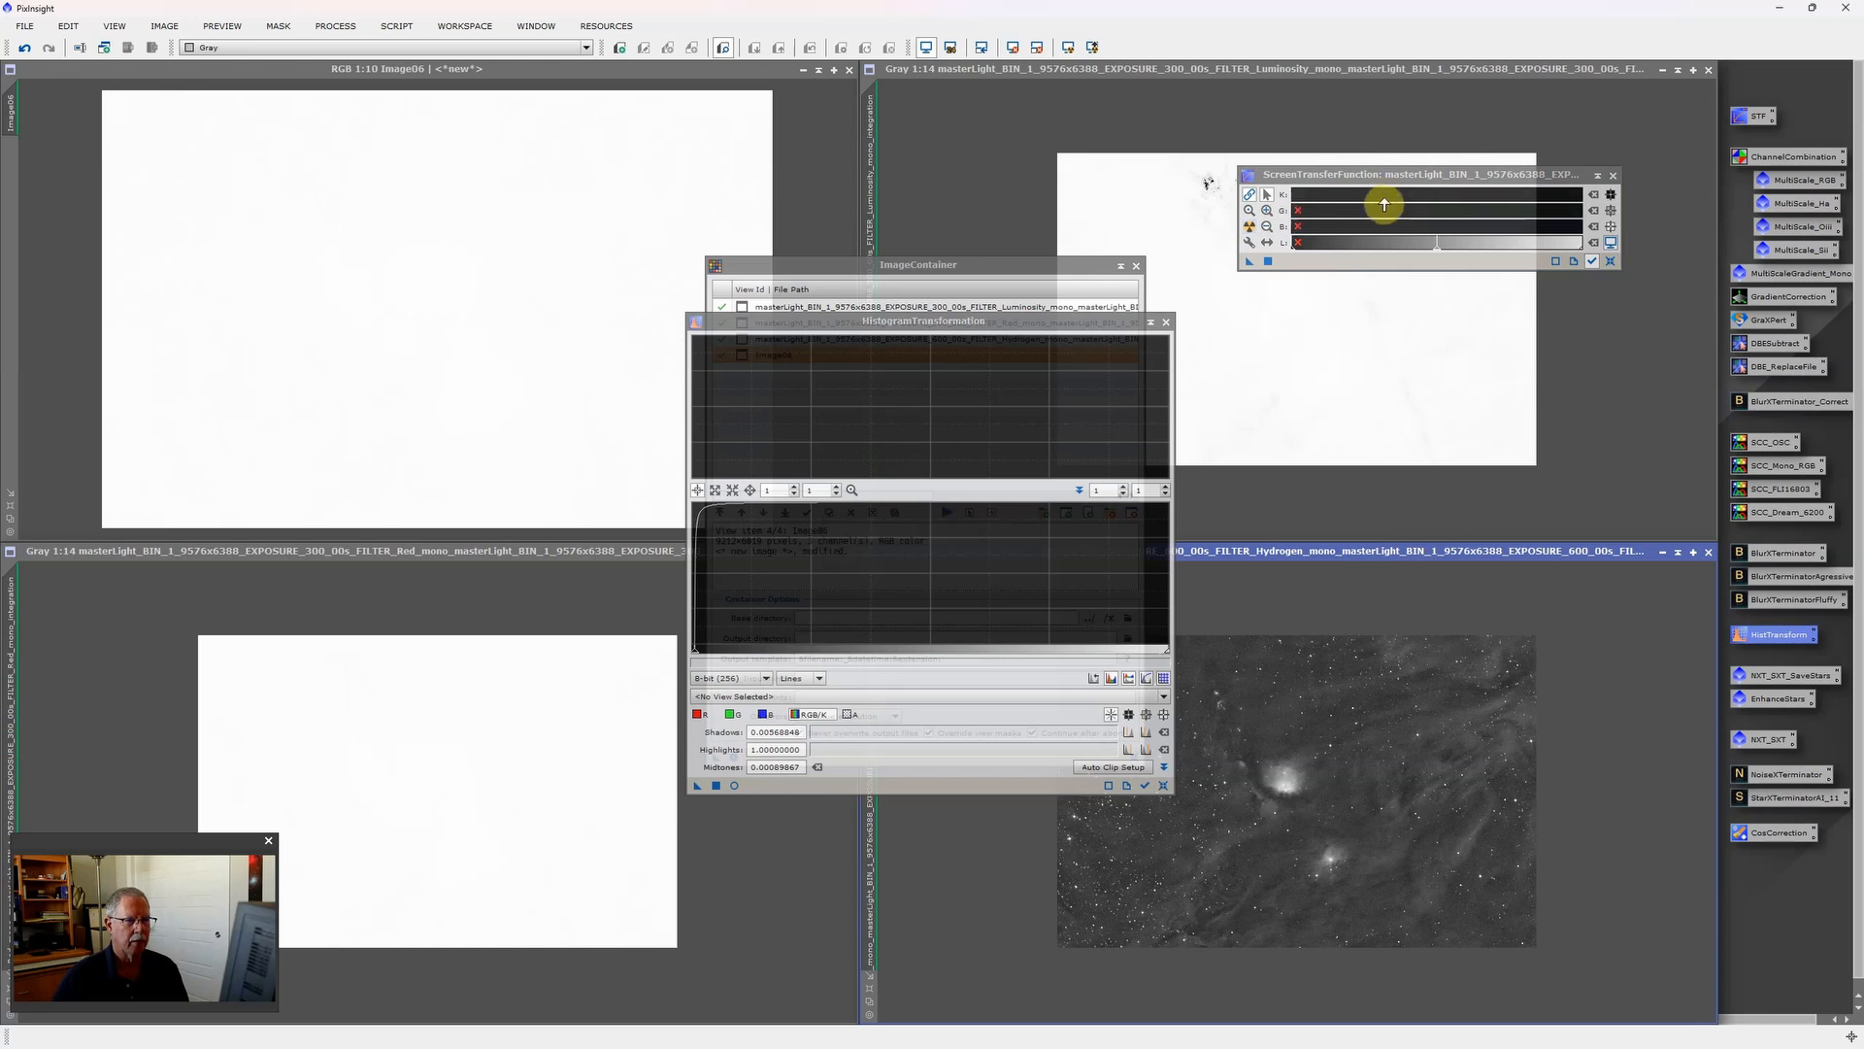
{"action": "mouse_move", "coordinate": [1368, 203]}
{"action": "left_mouse_down"}
{"action": "mouse_move", "coordinate": [1297, 201]}
{"action": "mouse_move", "coordinate": [1486, 203]}
{"action": "left_mouse_up"}
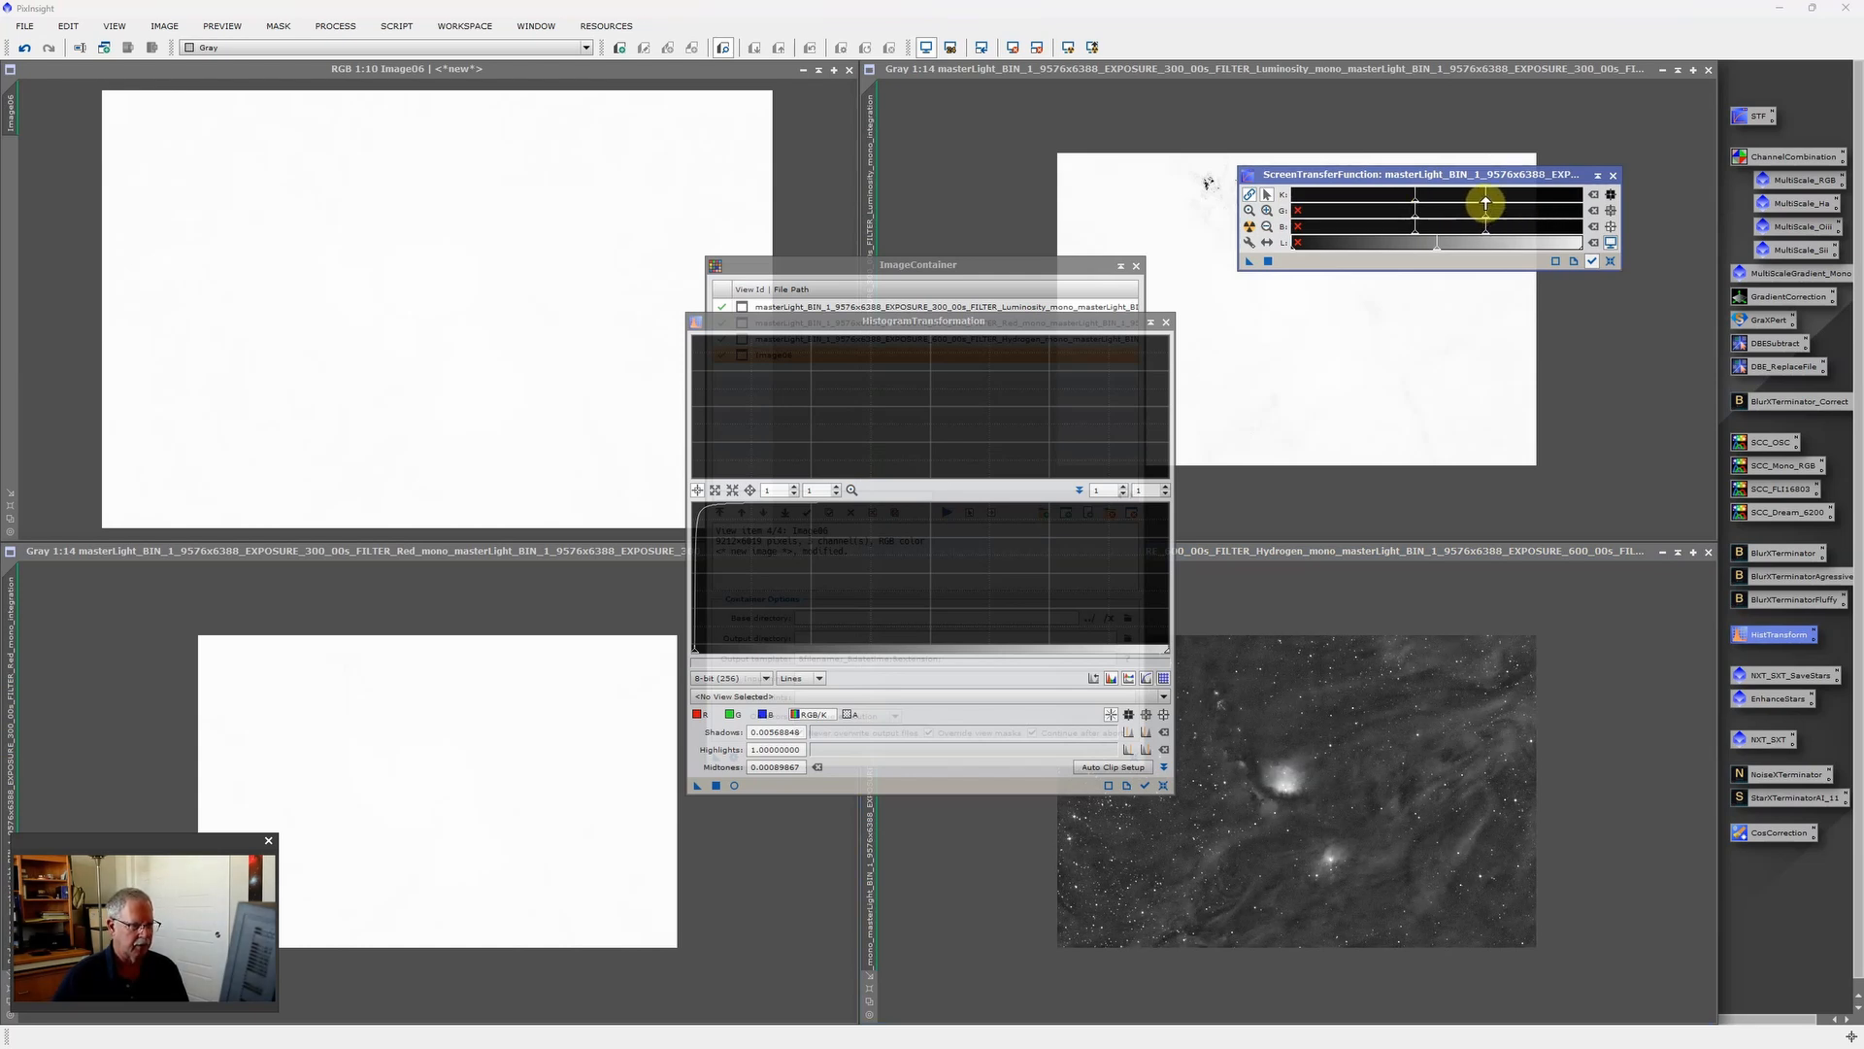
{"action": "left_click_drag", "start_coordinate": [1250, 263], "coordinate": [878, 789]}
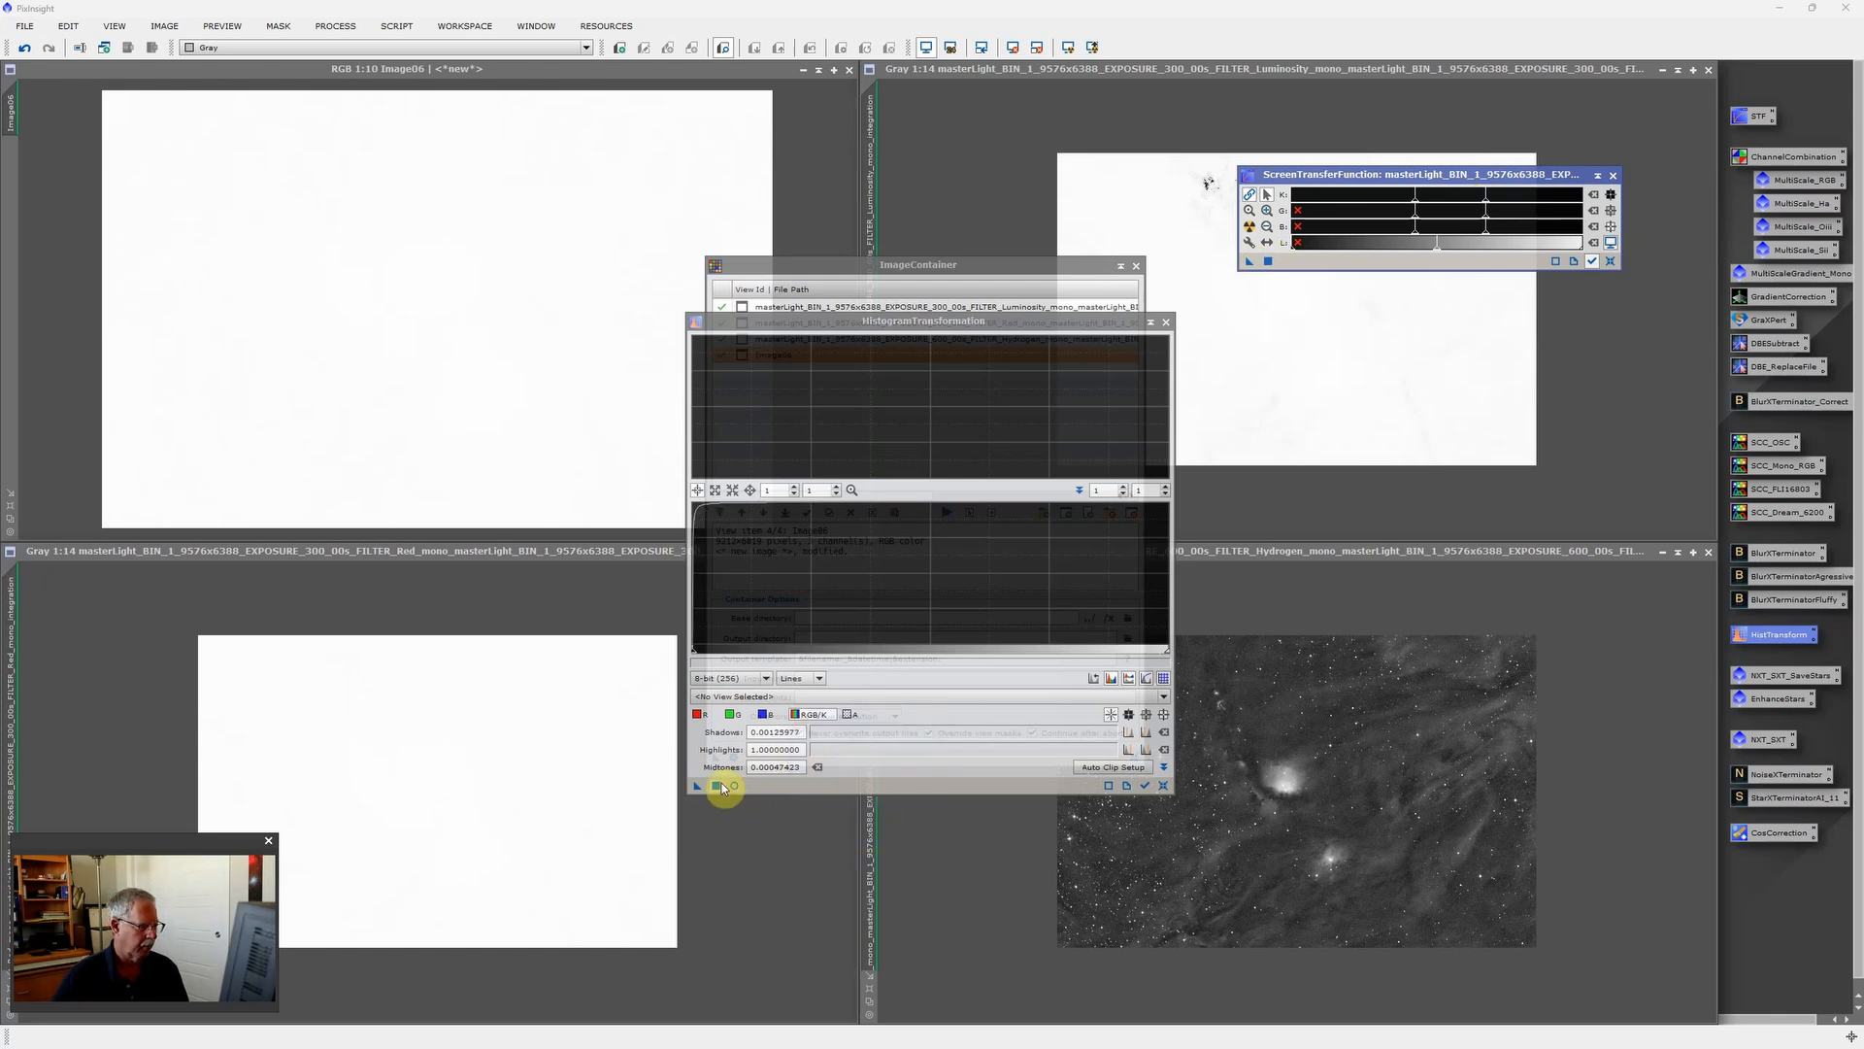
{"action": "left_click", "coordinate": [717, 785]}
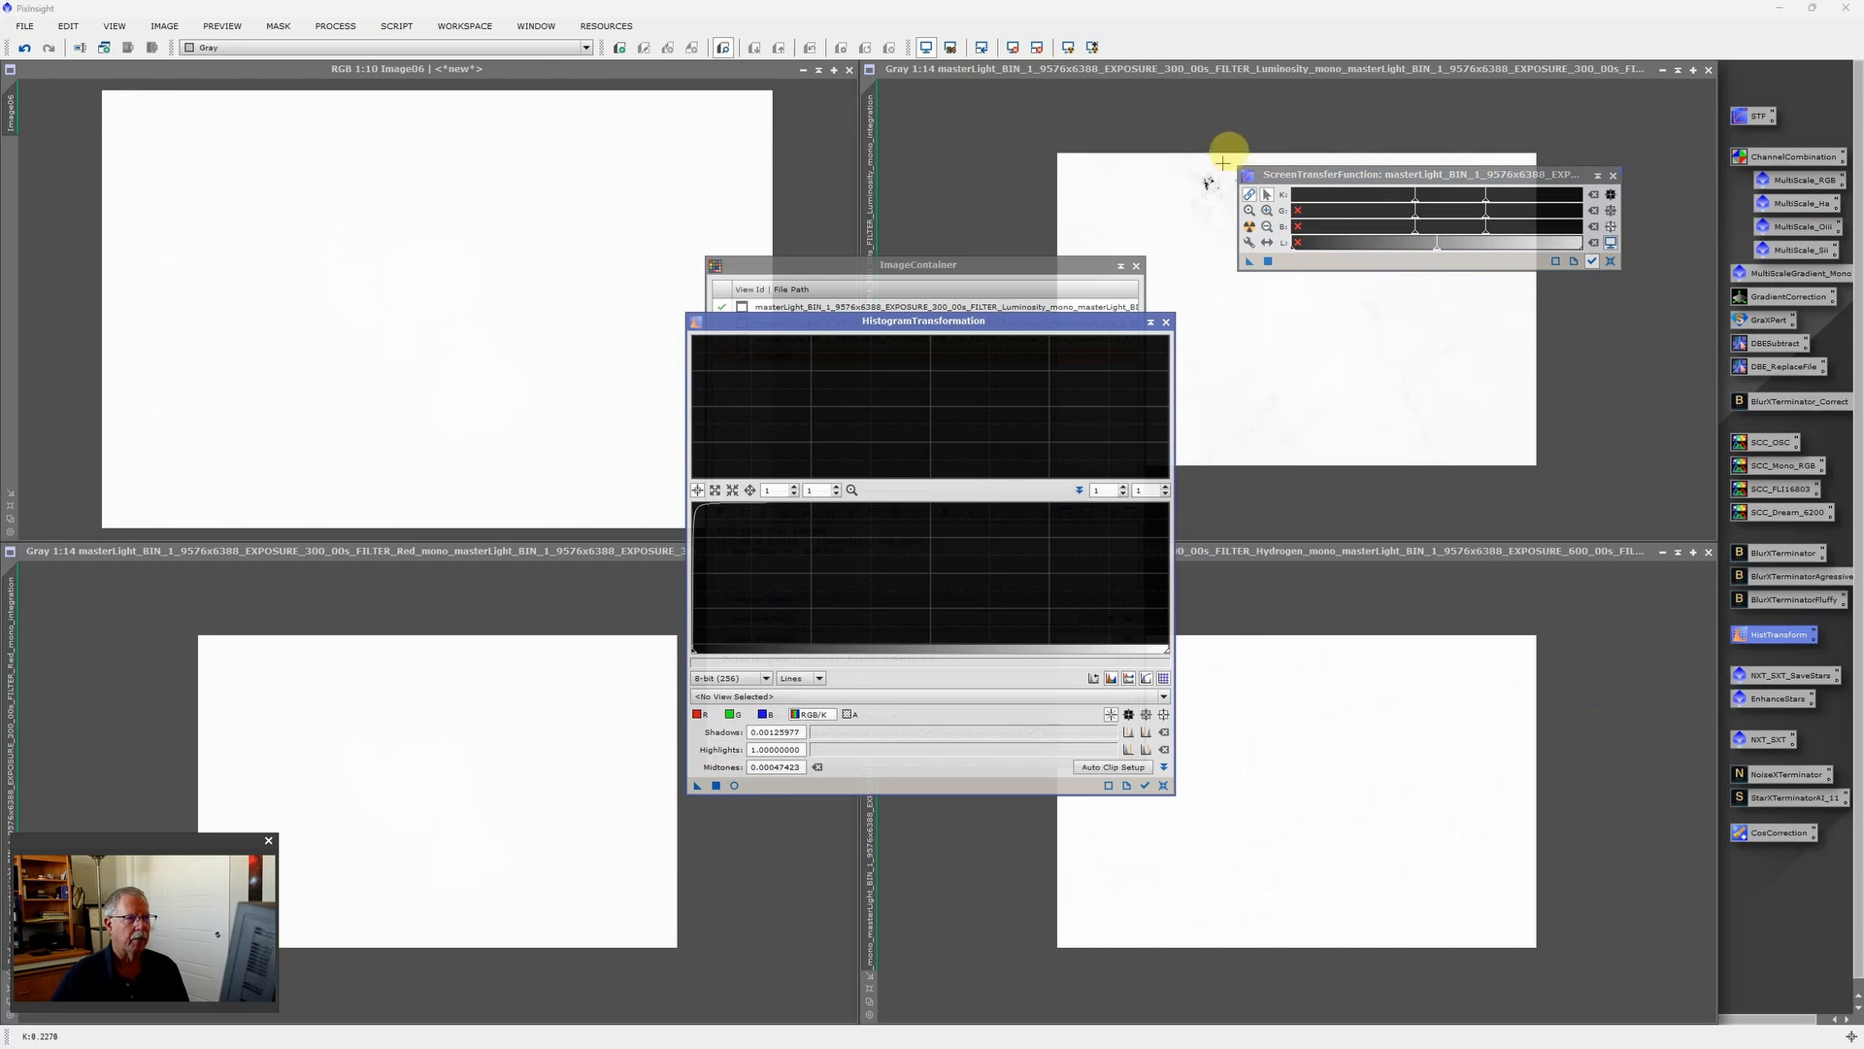
Undo the permanent histogram stretch on the Luminosity image.
{"action": "left_click", "coordinate": [1347, 180]}
{"action": "left_click_drag", "start_coordinate": [1368, 244], "coordinate": [1368, 244]}
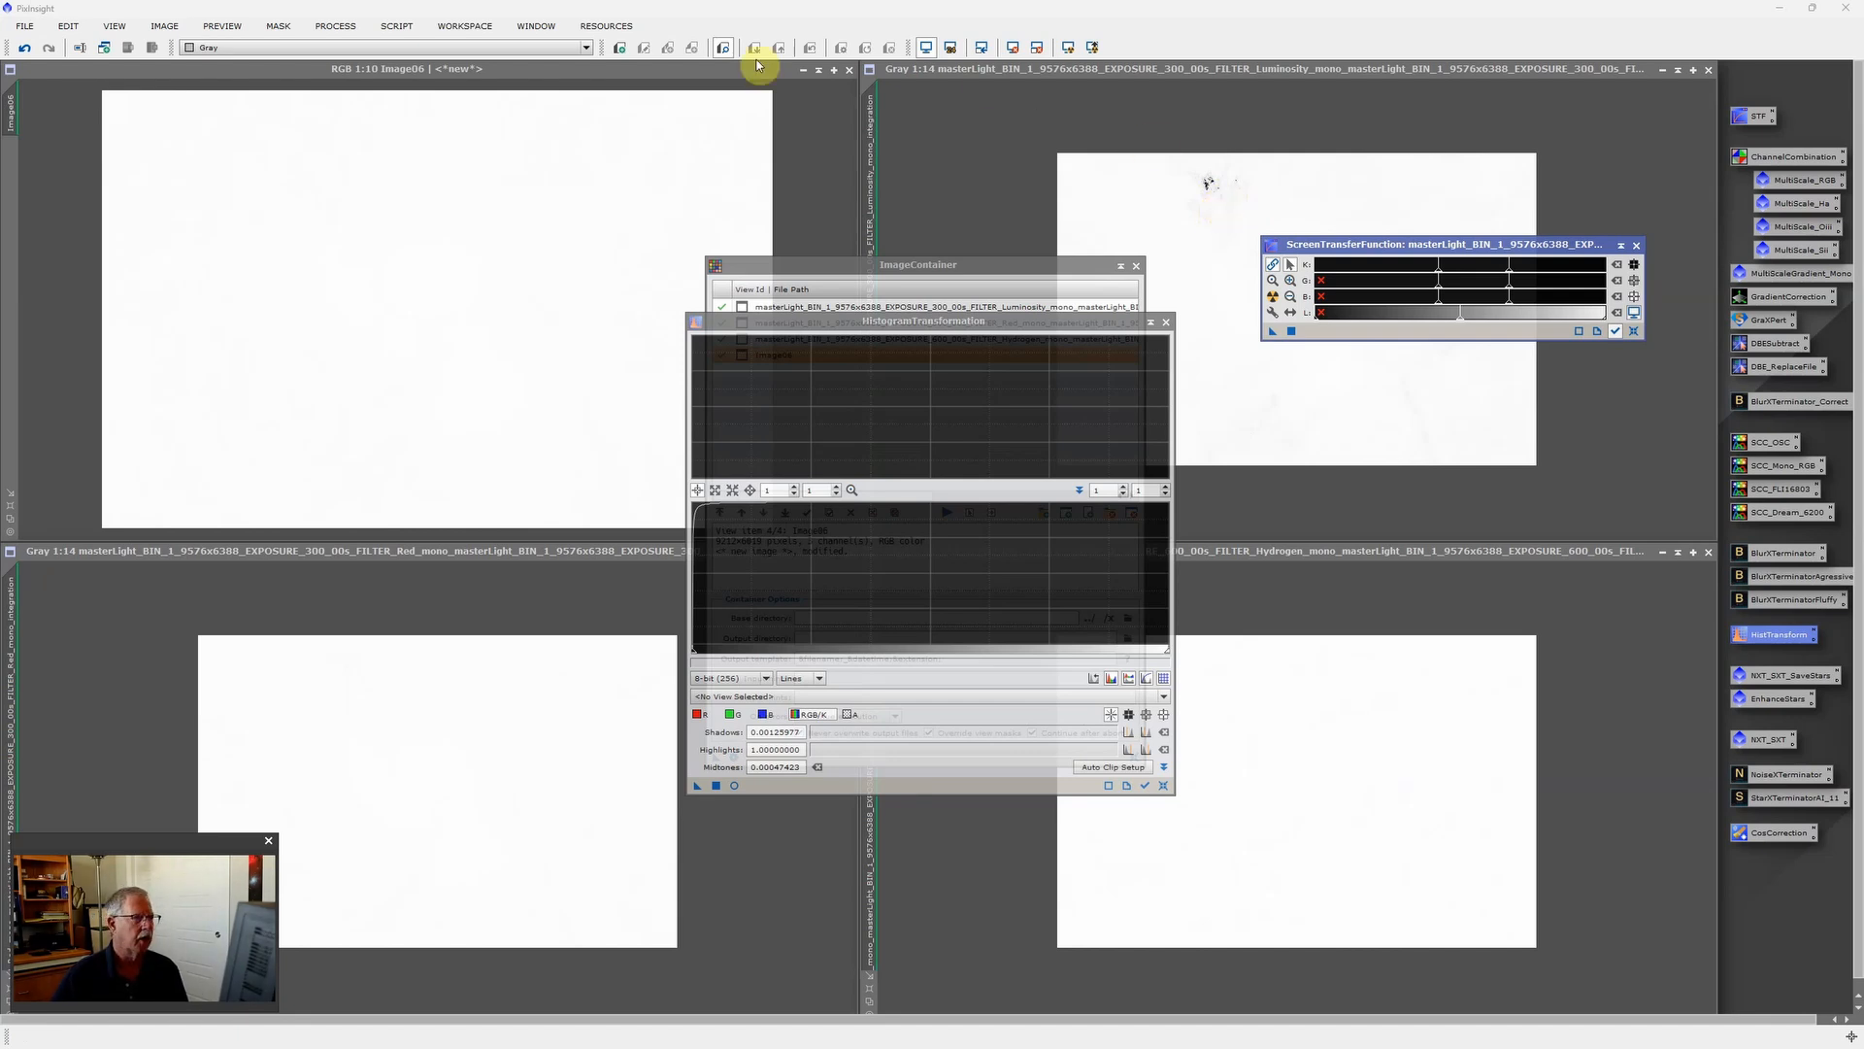
{"action": "left_click_drag", "start_coordinate": [964, 73], "coordinate": [911, 77]}
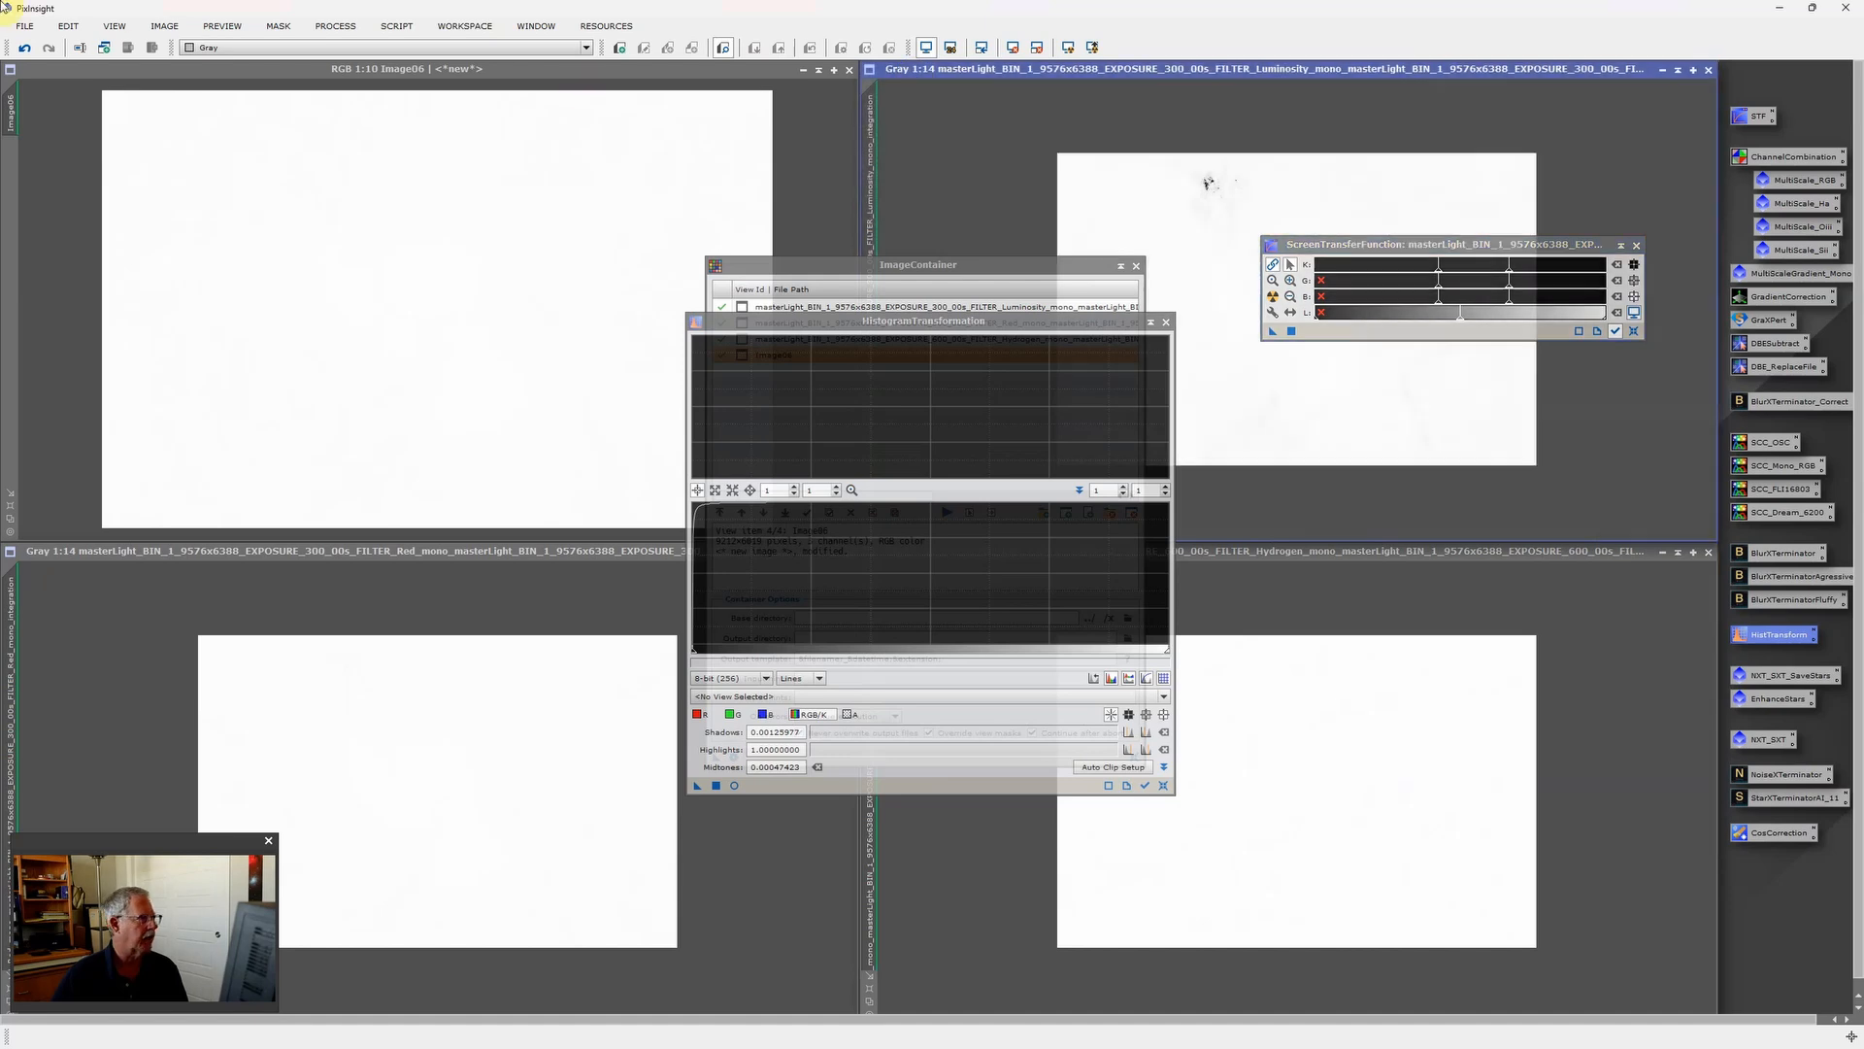
{"action": "left_click", "coordinate": [25, 48]}
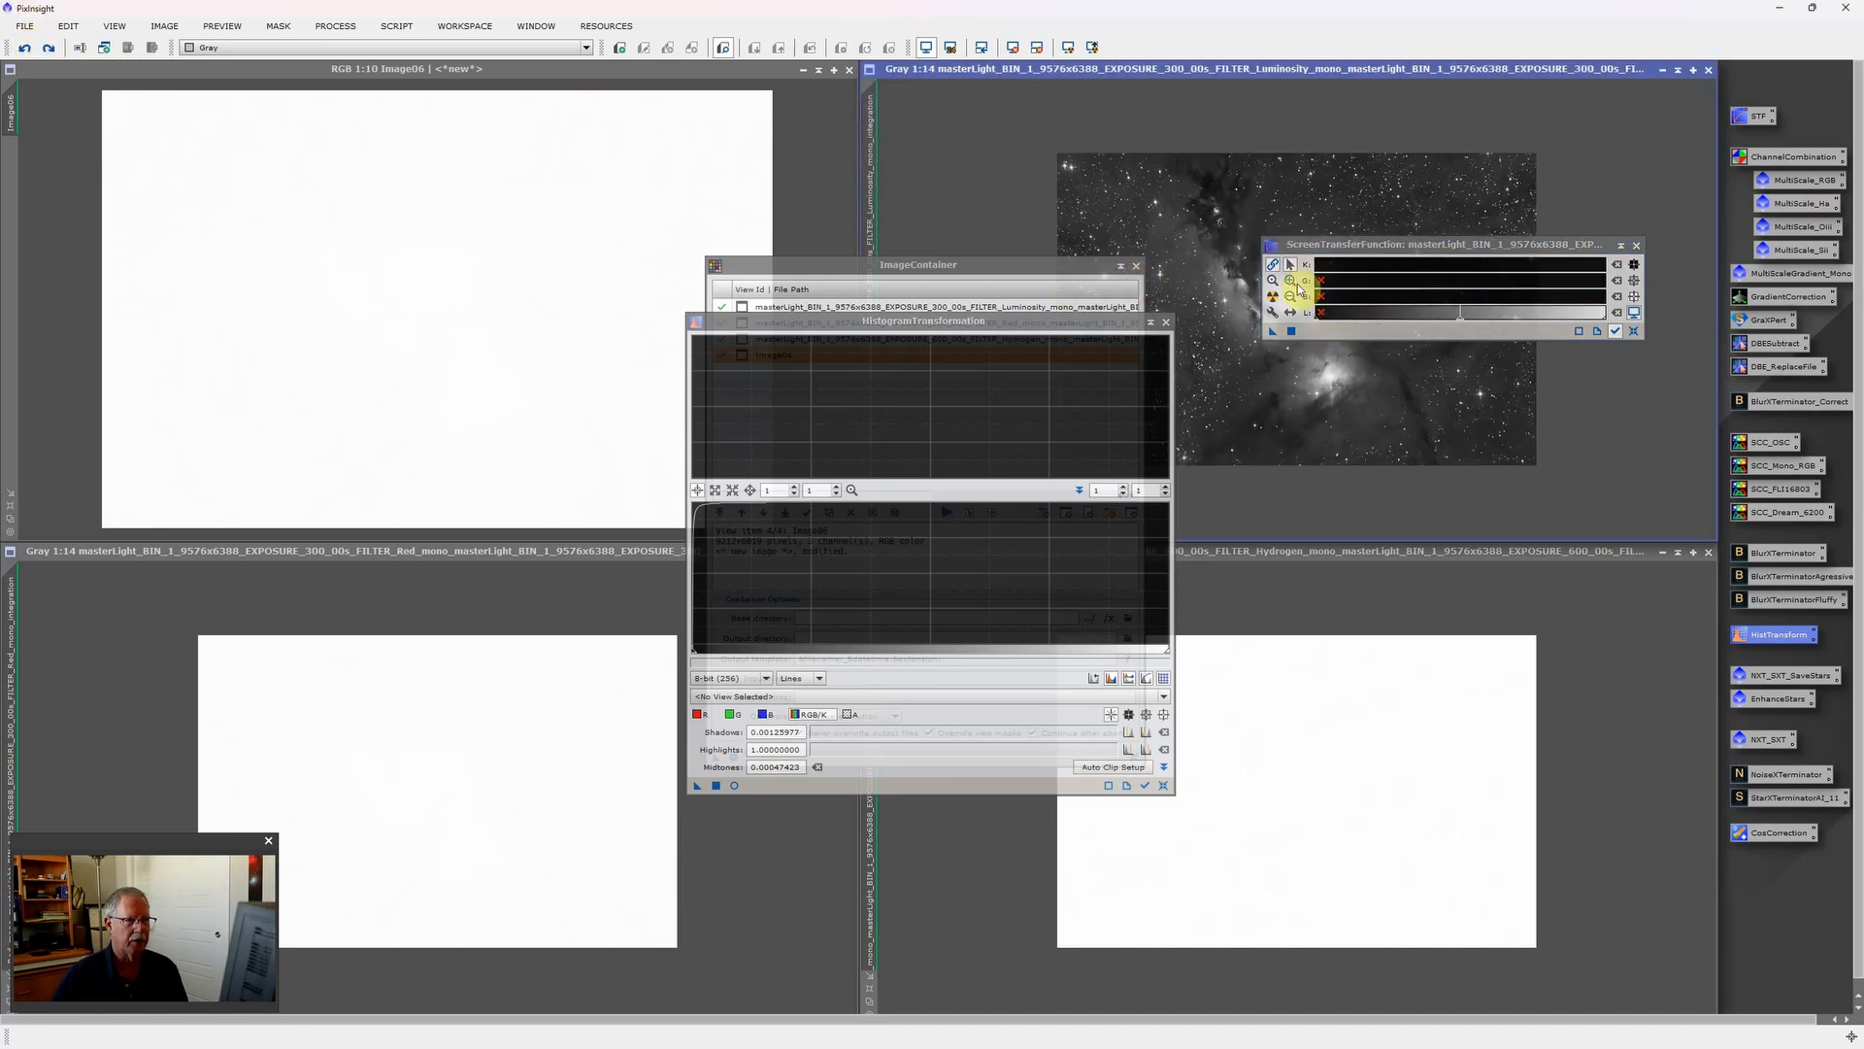
Auto-stretch the Luminosity image again and readjust its screen stretch shadows and midtones on a magnified histogram range.
{"action": "left_click", "coordinate": [1275, 304]}
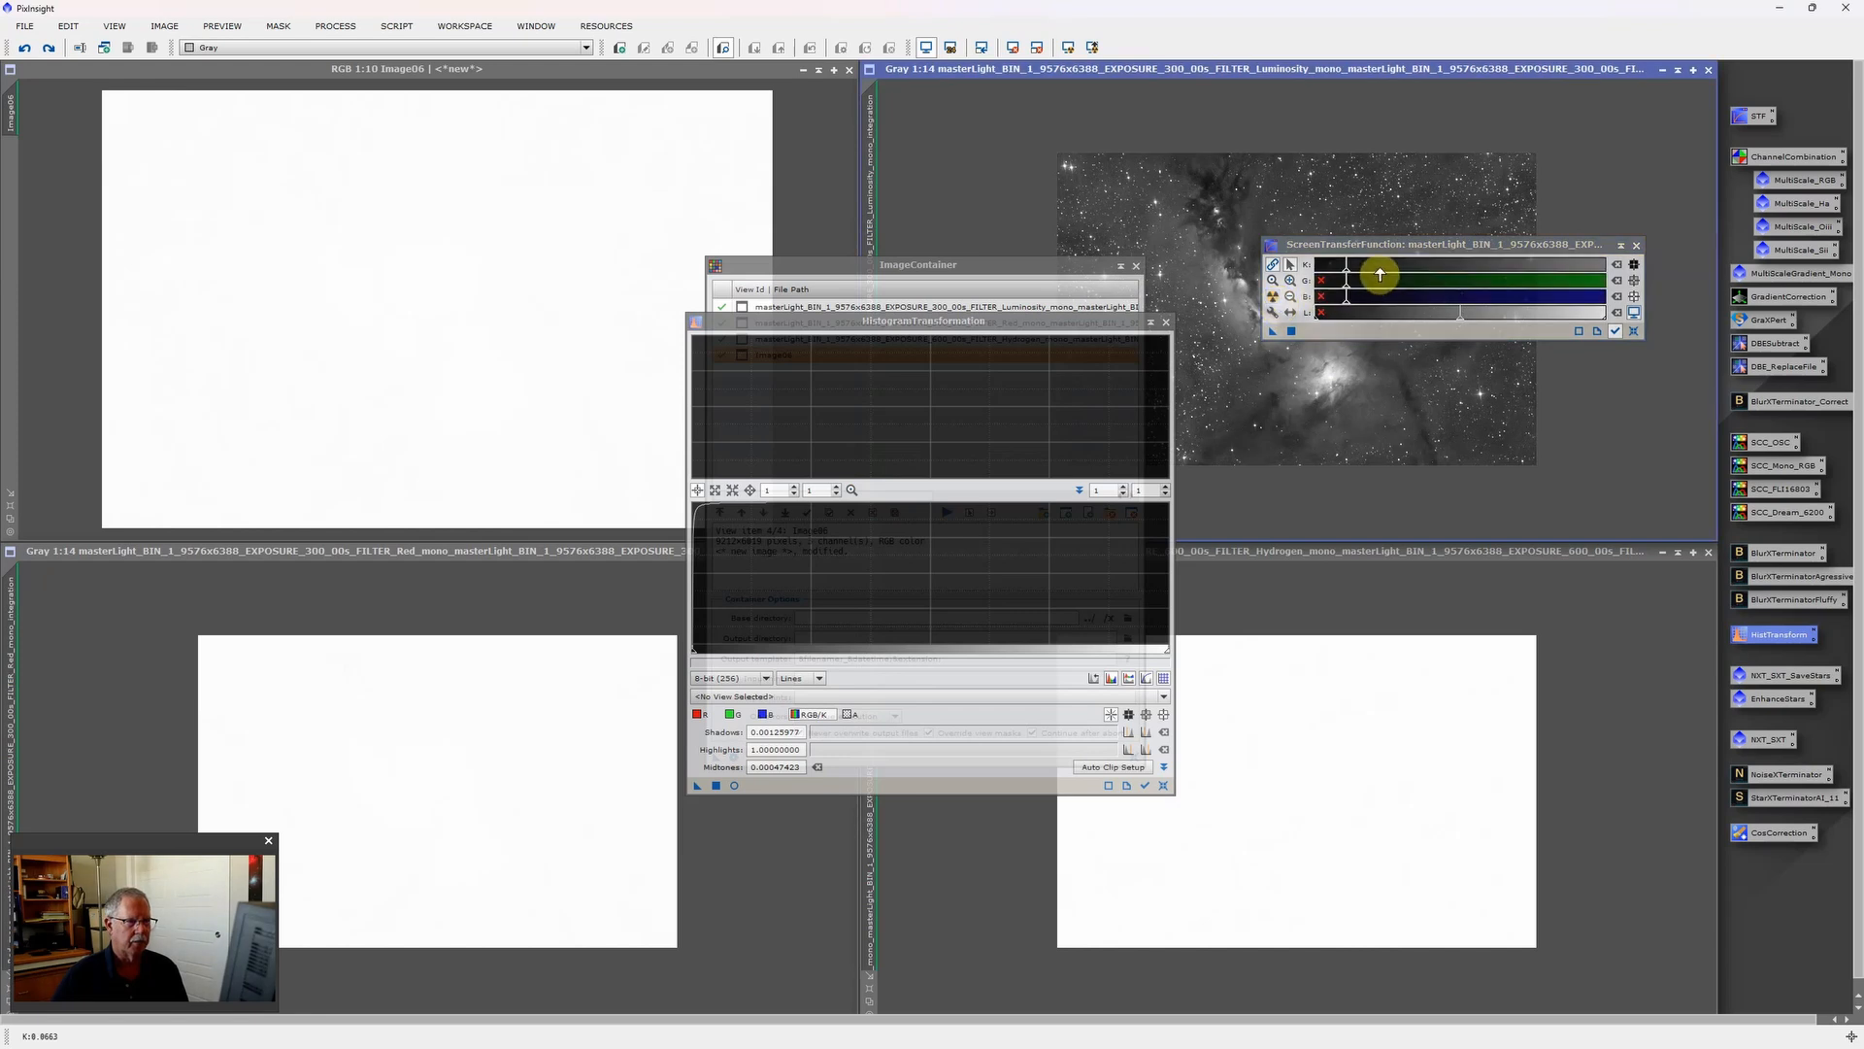
{"action": "scroll", "coordinate": [1467, 277], "scroll_direction": "up", "scroll_amount": 3}
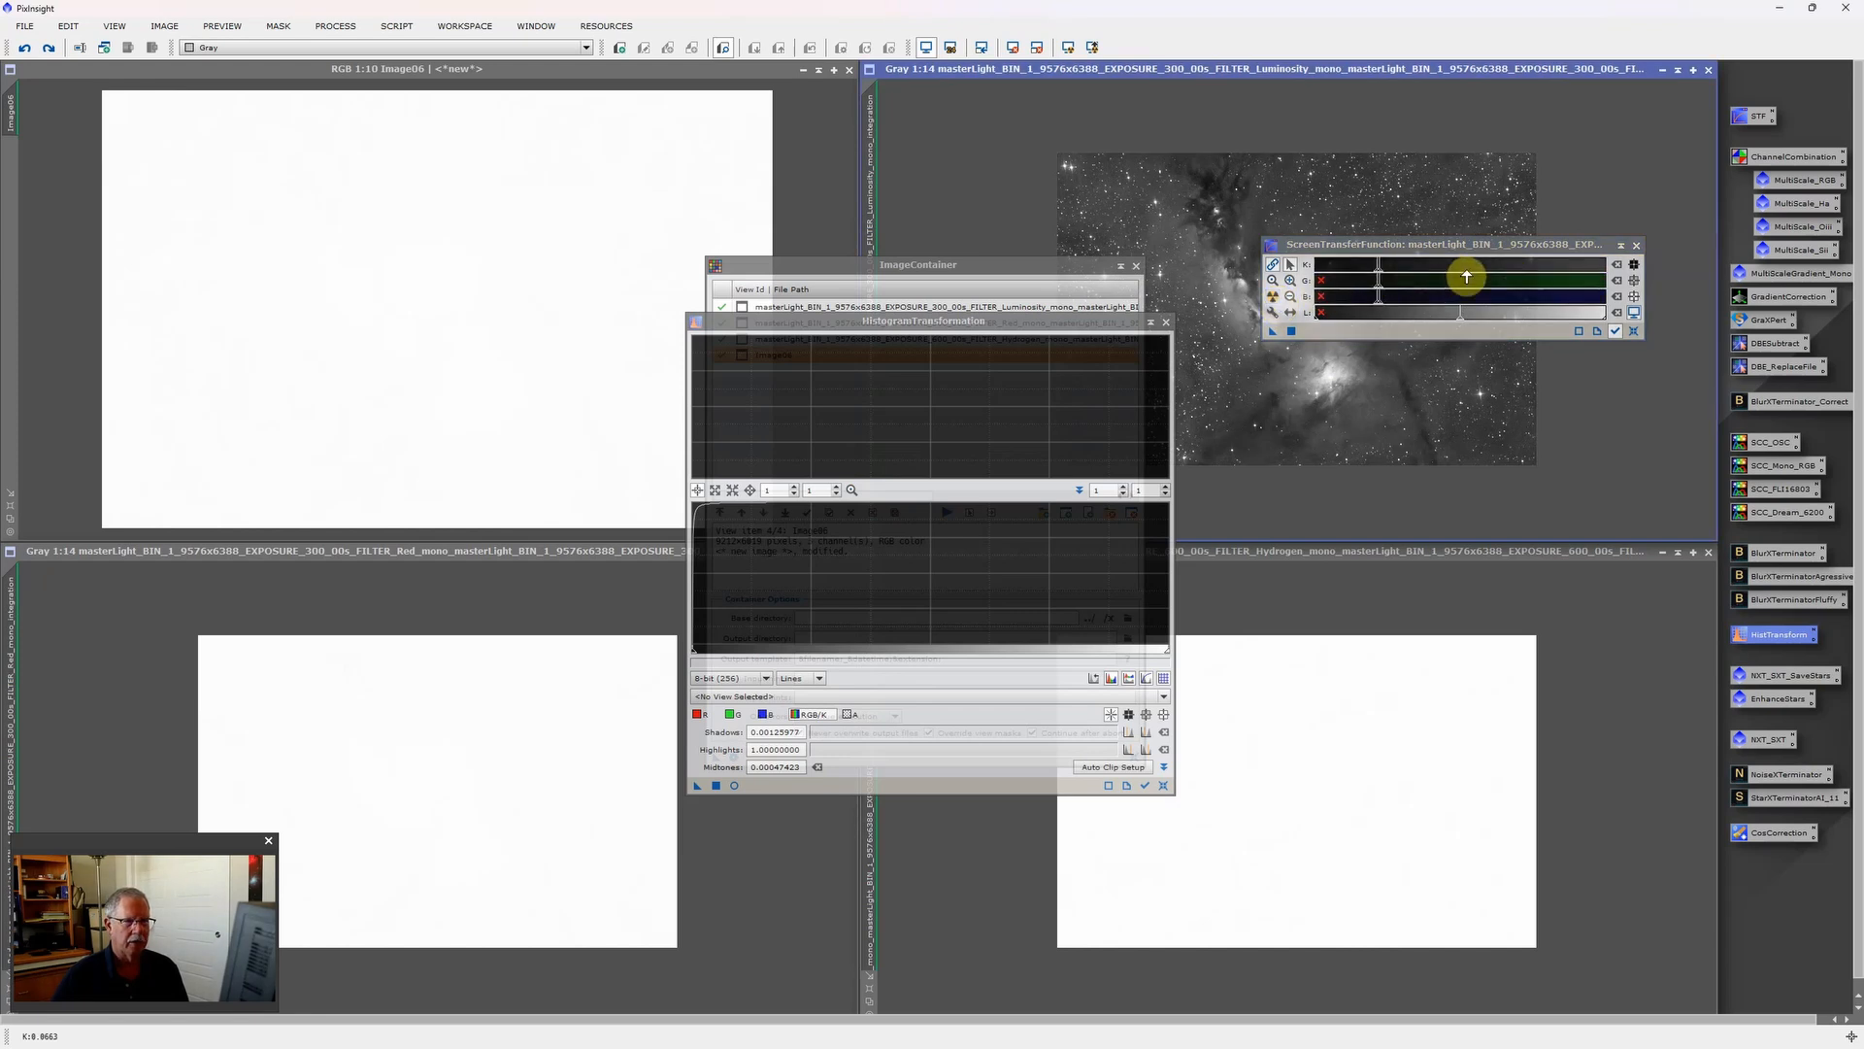
{"action": "scroll", "coordinate": [1414, 276], "scroll_direction": "down", "scroll_amount": 4}
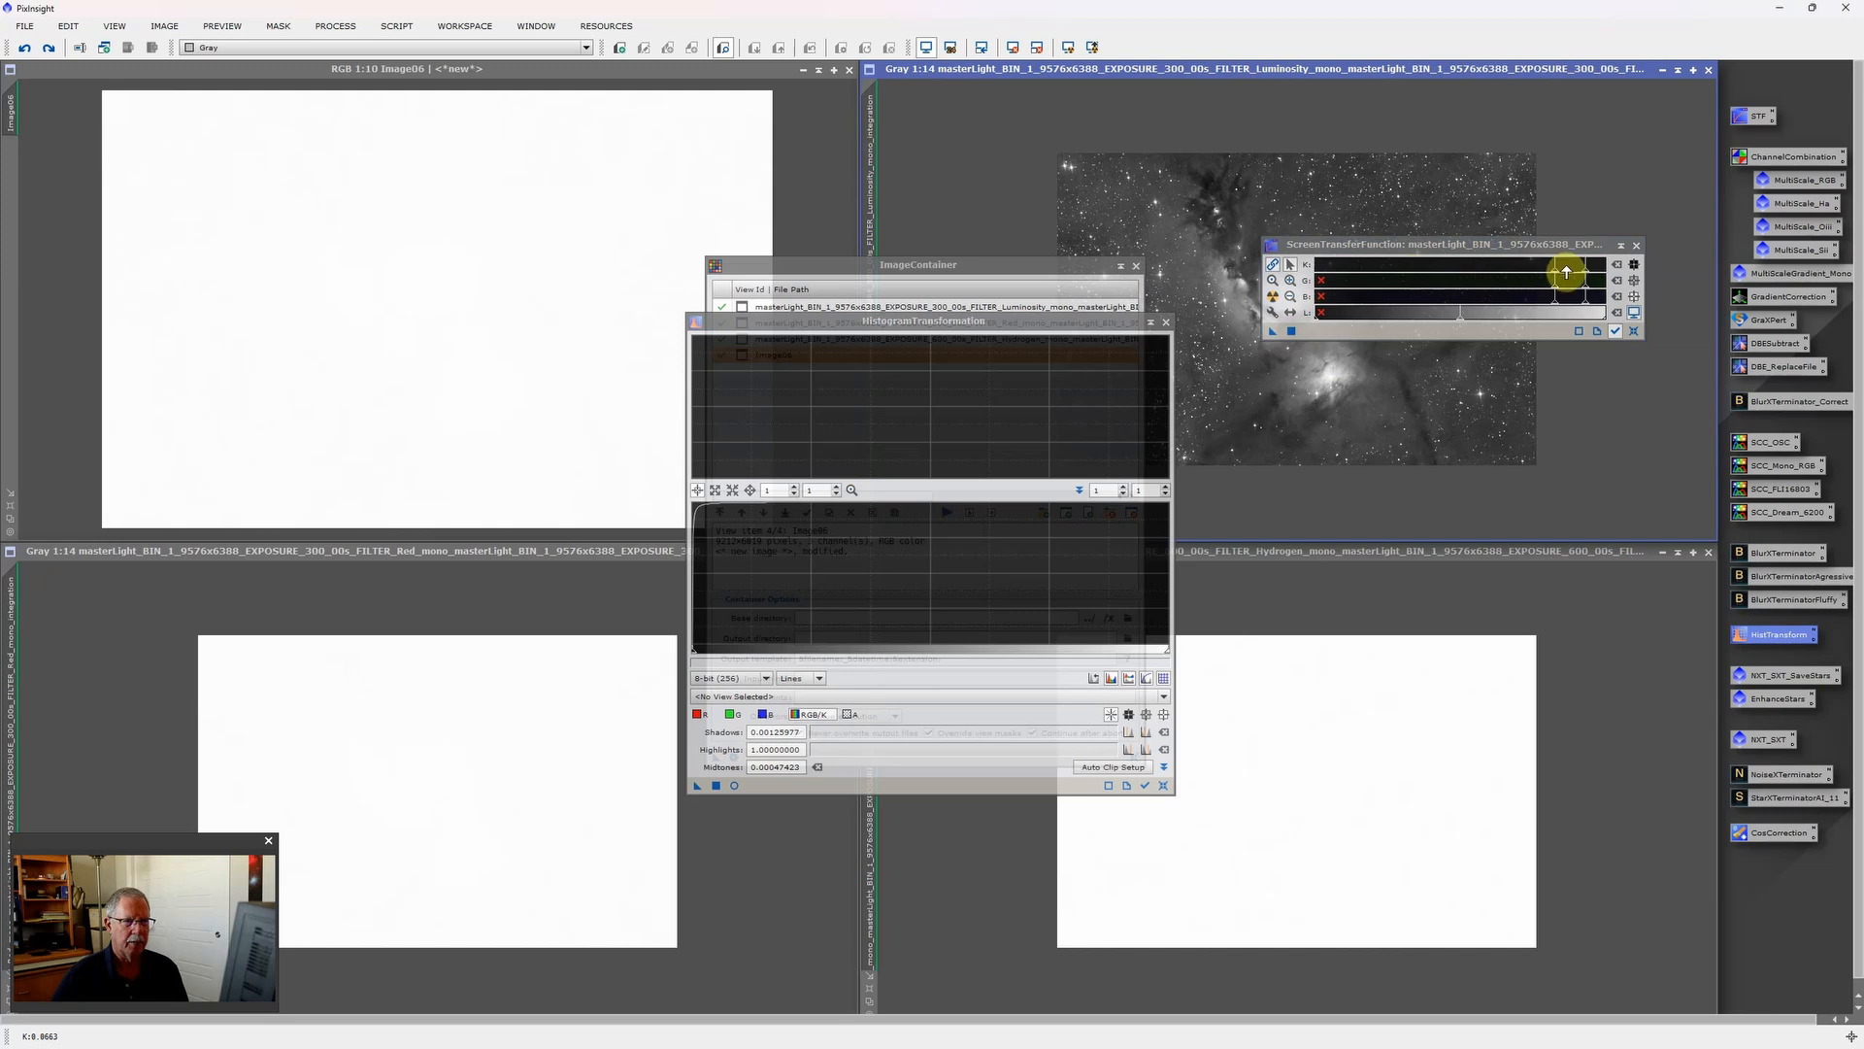
{"action": "scroll", "coordinate": [1567, 272], "scroll_direction": "down", "scroll_amount": 1}
{"action": "mouse_move", "coordinate": [1501, 278]}
{"action": "left_mouse_down"}
{"action": "mouse_move", "coordinate": [1430, 276]}
{"action": "mouse_move", "coordinate": [1497, 367]}
{"action": "left_mouse_up"}
{"action": "mouse_move", "coordinate": [1572, 381]}
{"action": "left_mouse_down"}
{"action": "mouse_move", "coordinate": [1593, 396]}
{"action": "mouse_move", "coordinate": [1497, 390]}
{"action": "left_mouse_up"}
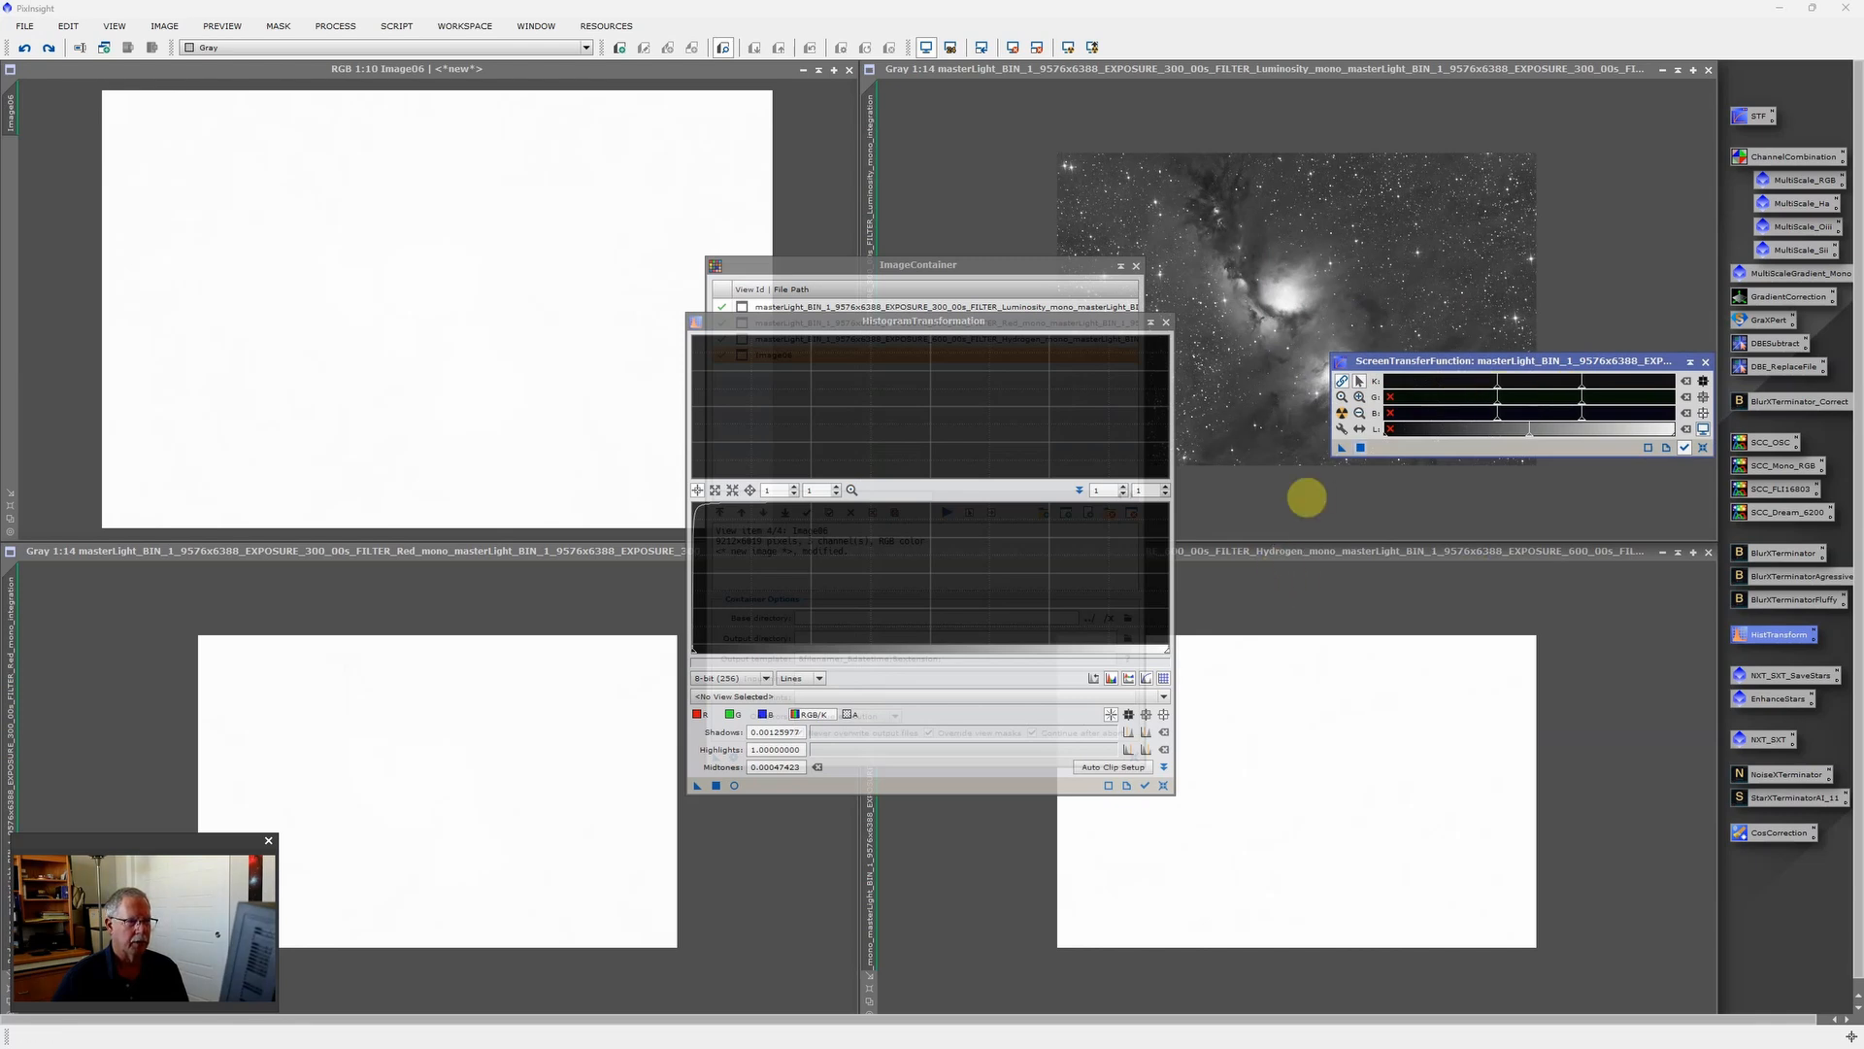
Apply the Luminosity image's new screen stretch permanently through HistogramTransformation, and close both stretch tools.
{"action": "left_click_drag", "start_coordinate": [1342, 454], "coordinate": [735, 785]}
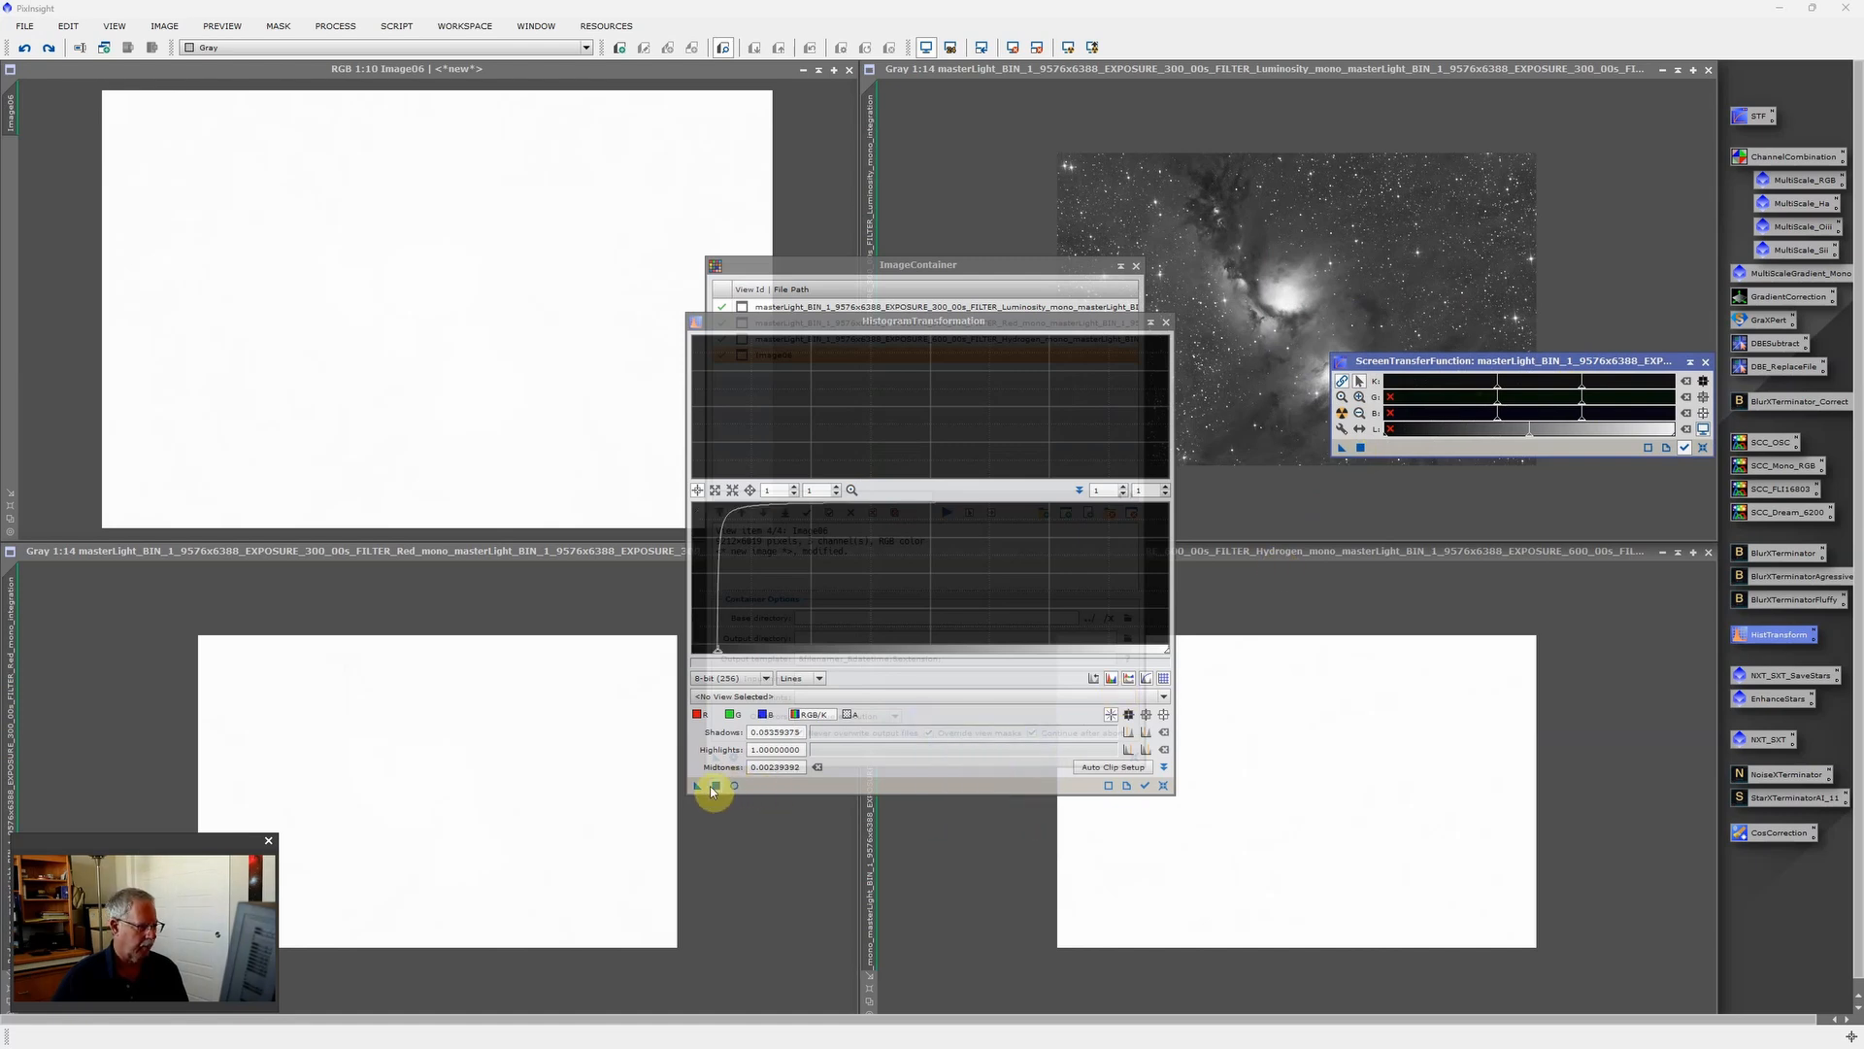
{"action": "left_click", "coordinate": [716, 785]}
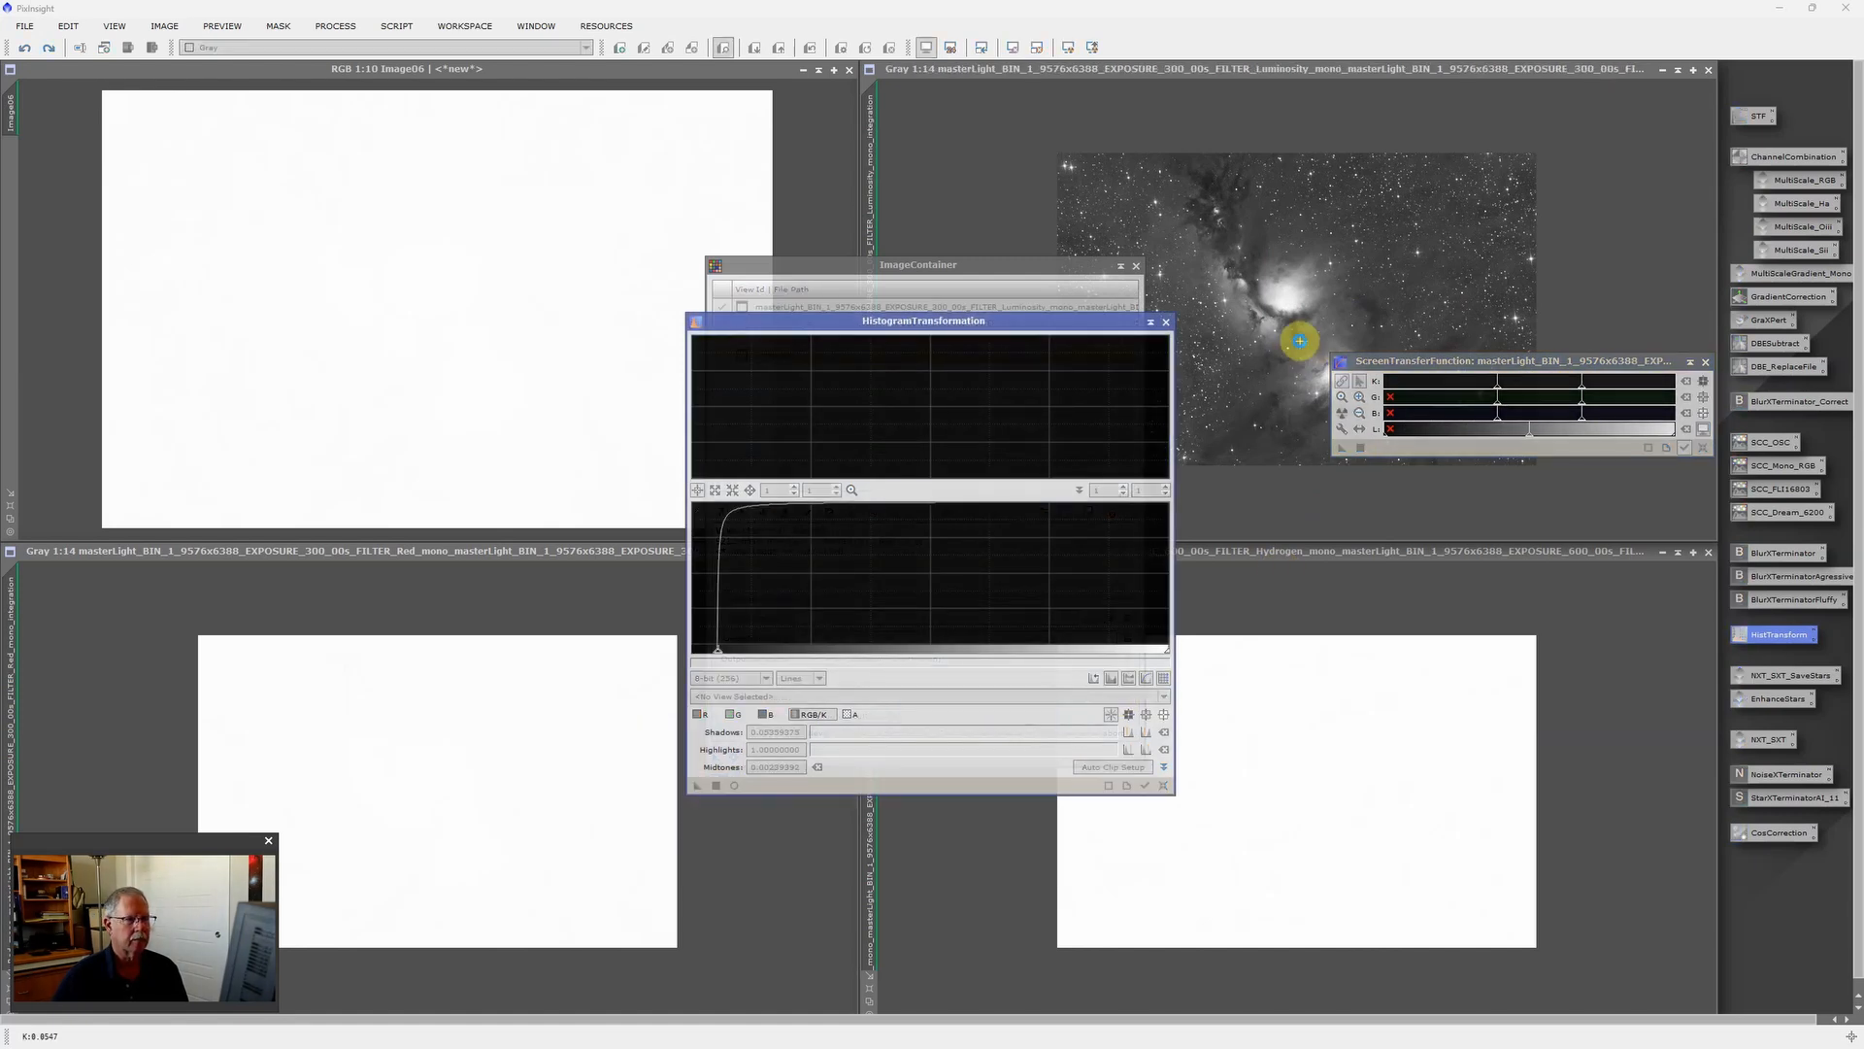
{"action": "left_click", "coordinate": [1707, 363]}
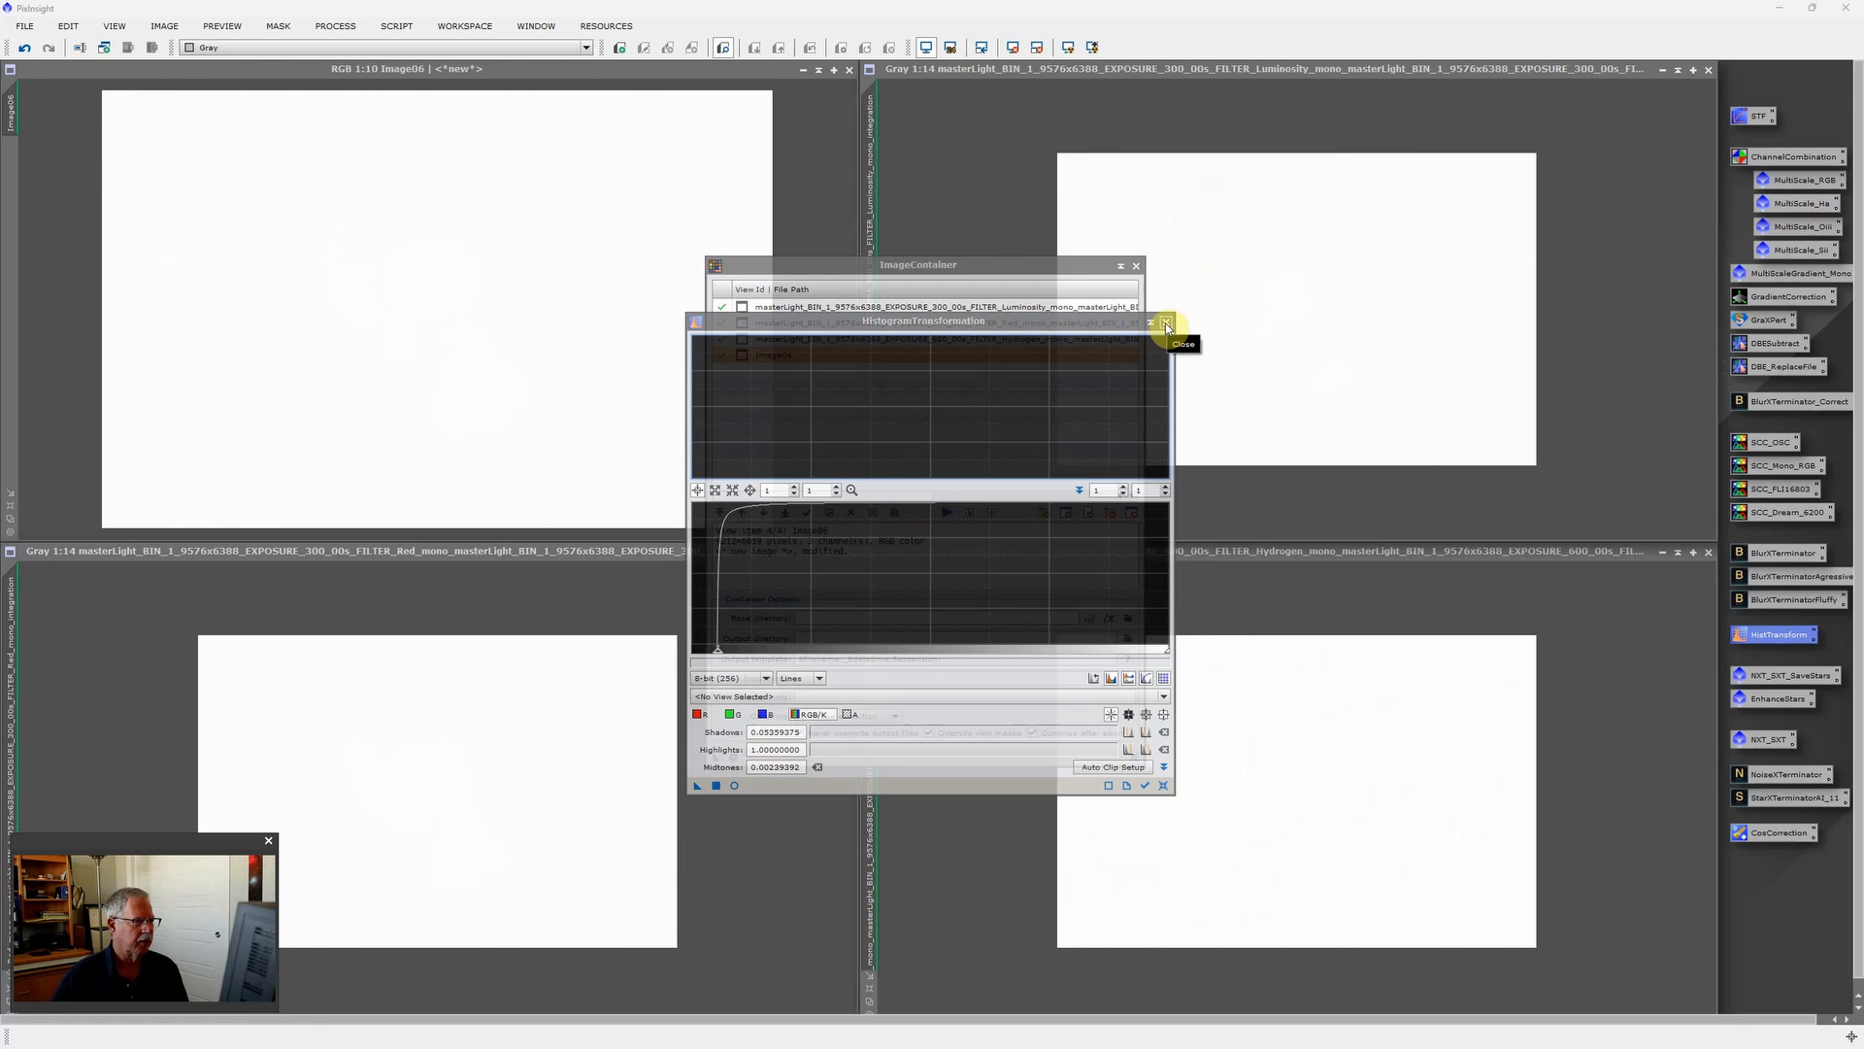
{"action": "left_click", "coordinate": [1165, 324]}
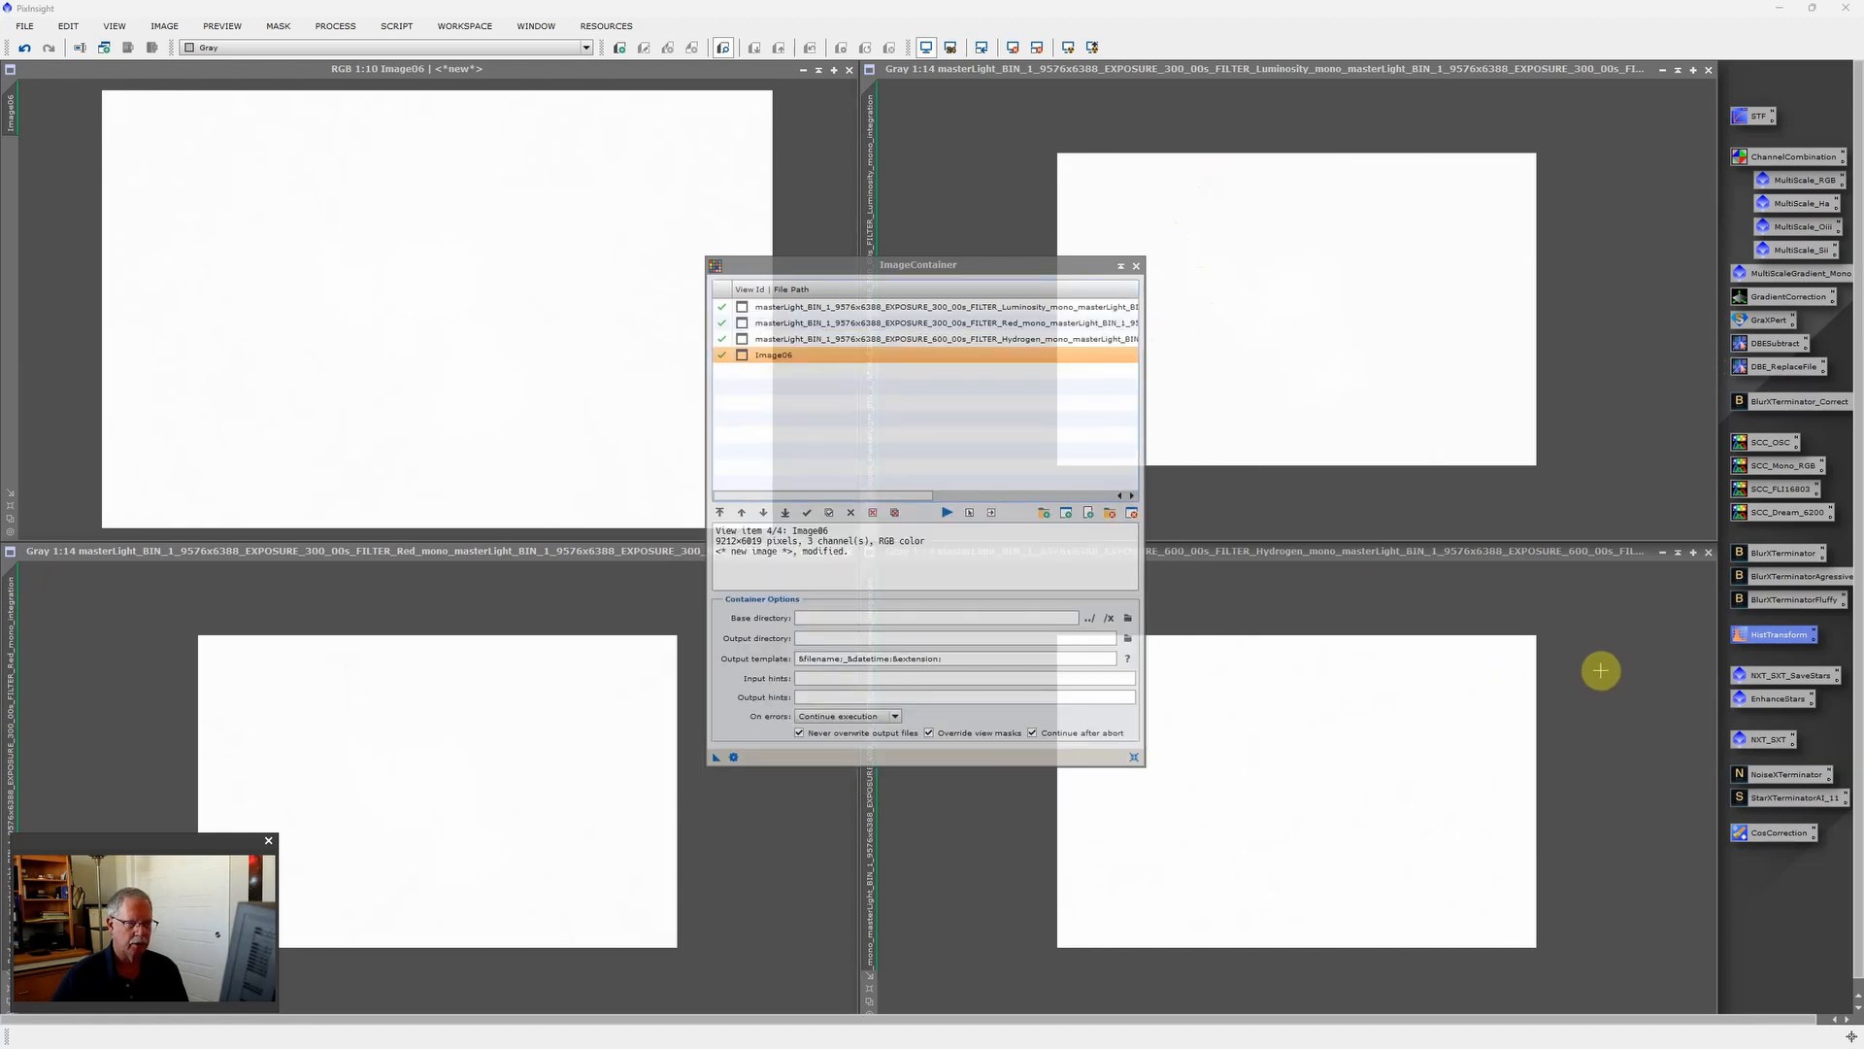
Toggle off the temporary screen stretch on the Hydrogen, Red, Luminosity and RGB images.
{"action": "left_click", "coordinate": [1241, 708]}
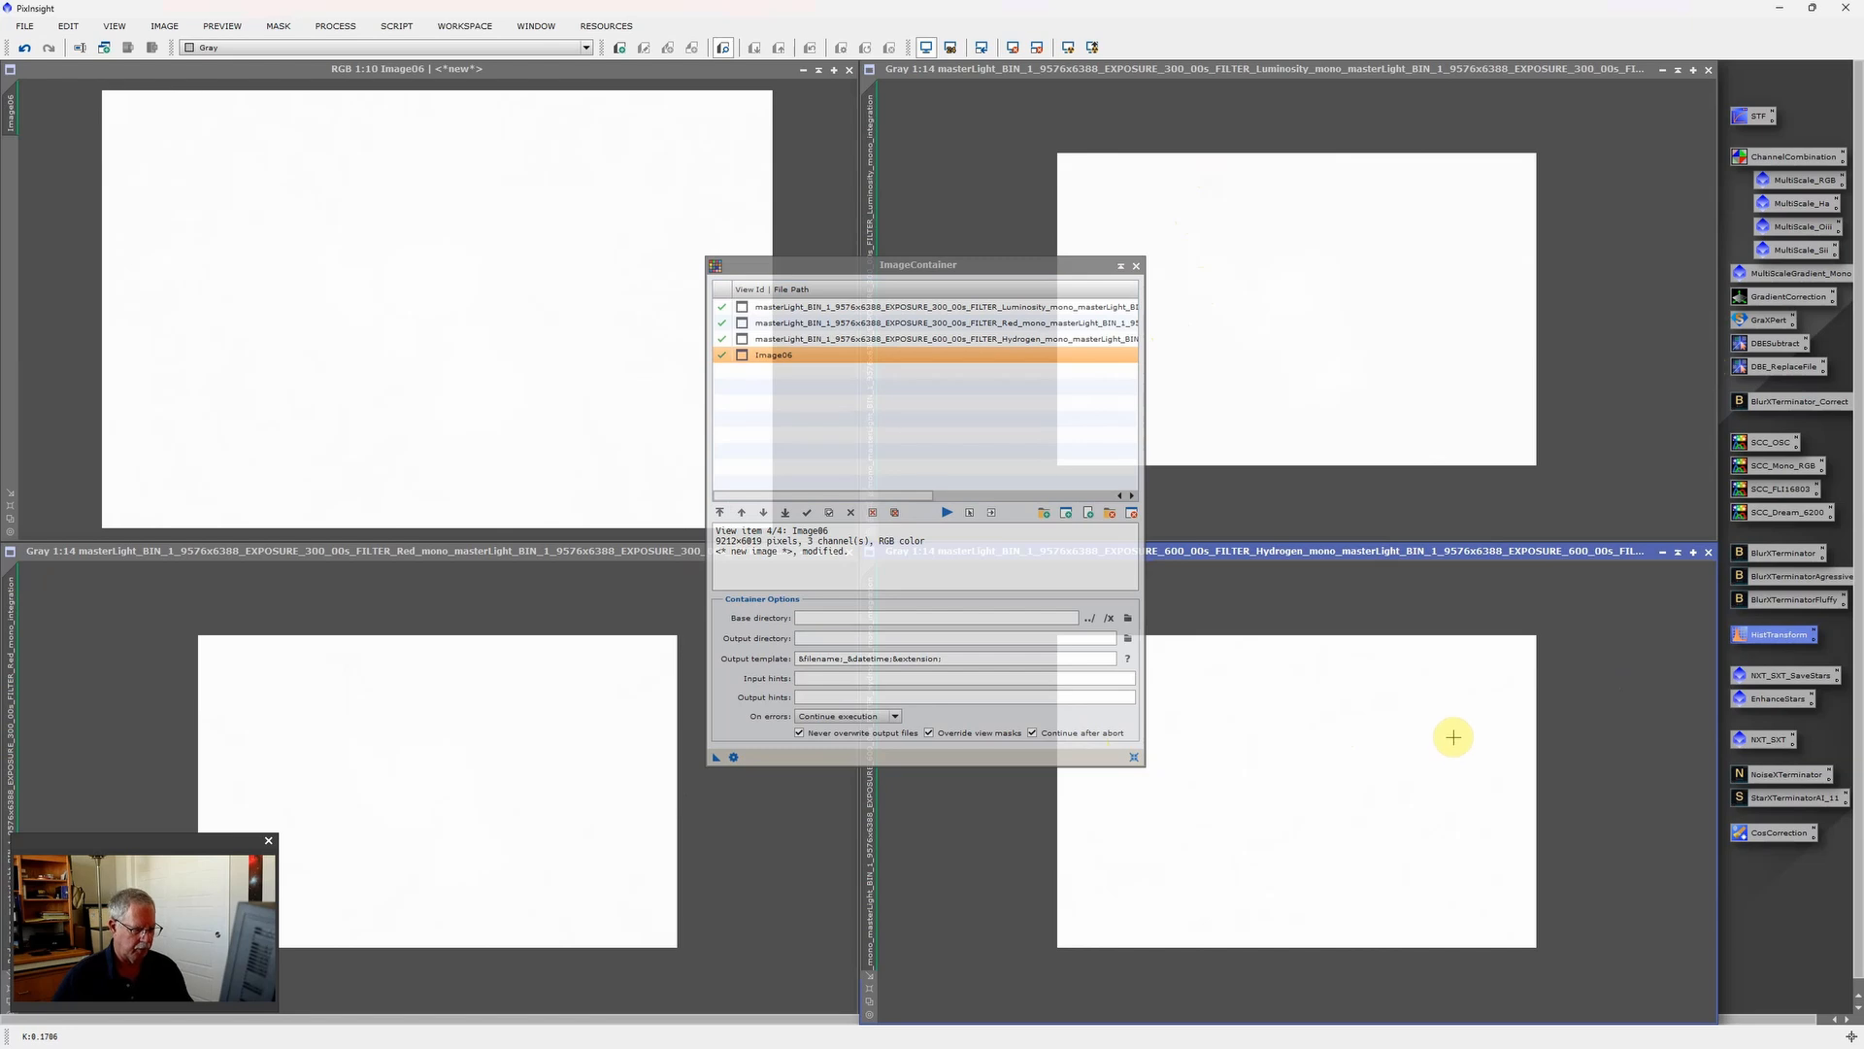
{"action": "key", "text": "ctrl+a"}
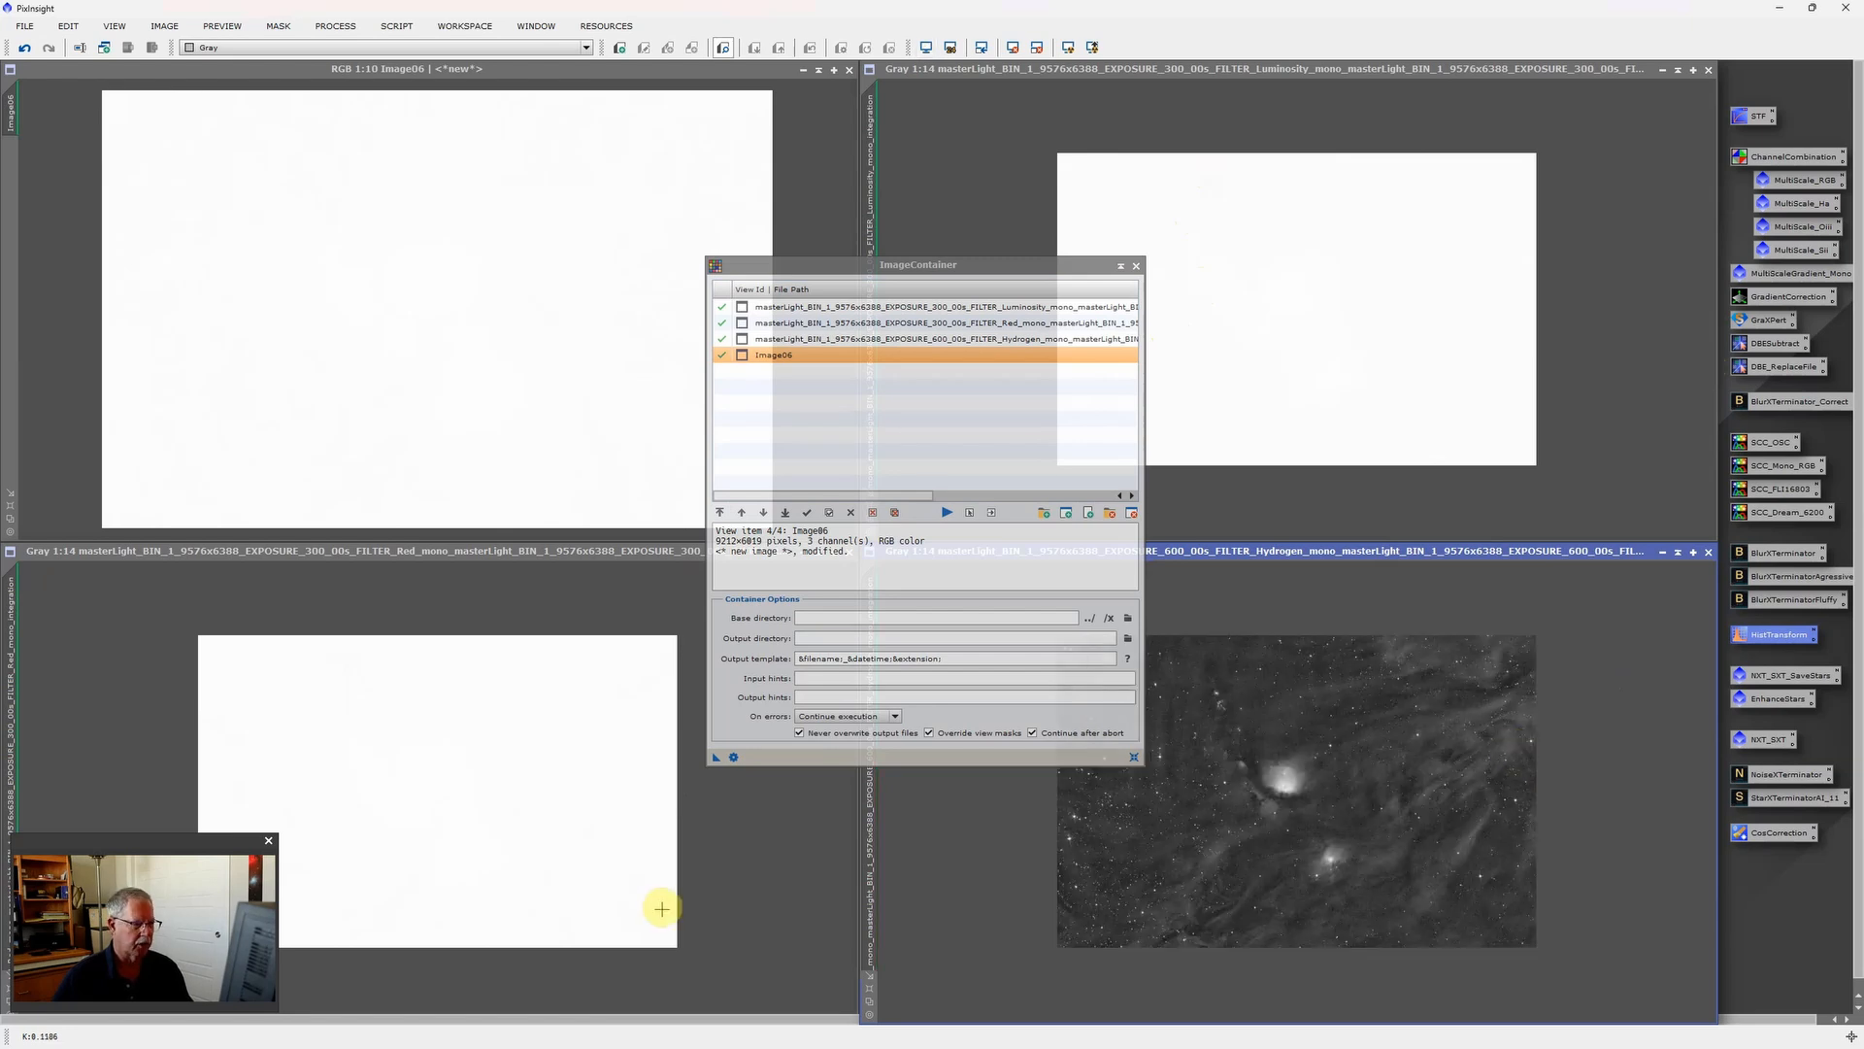
{"action": "left_click", "coordinate": [705, 880]}
{"action": "key", "text": "ctrl+a"}
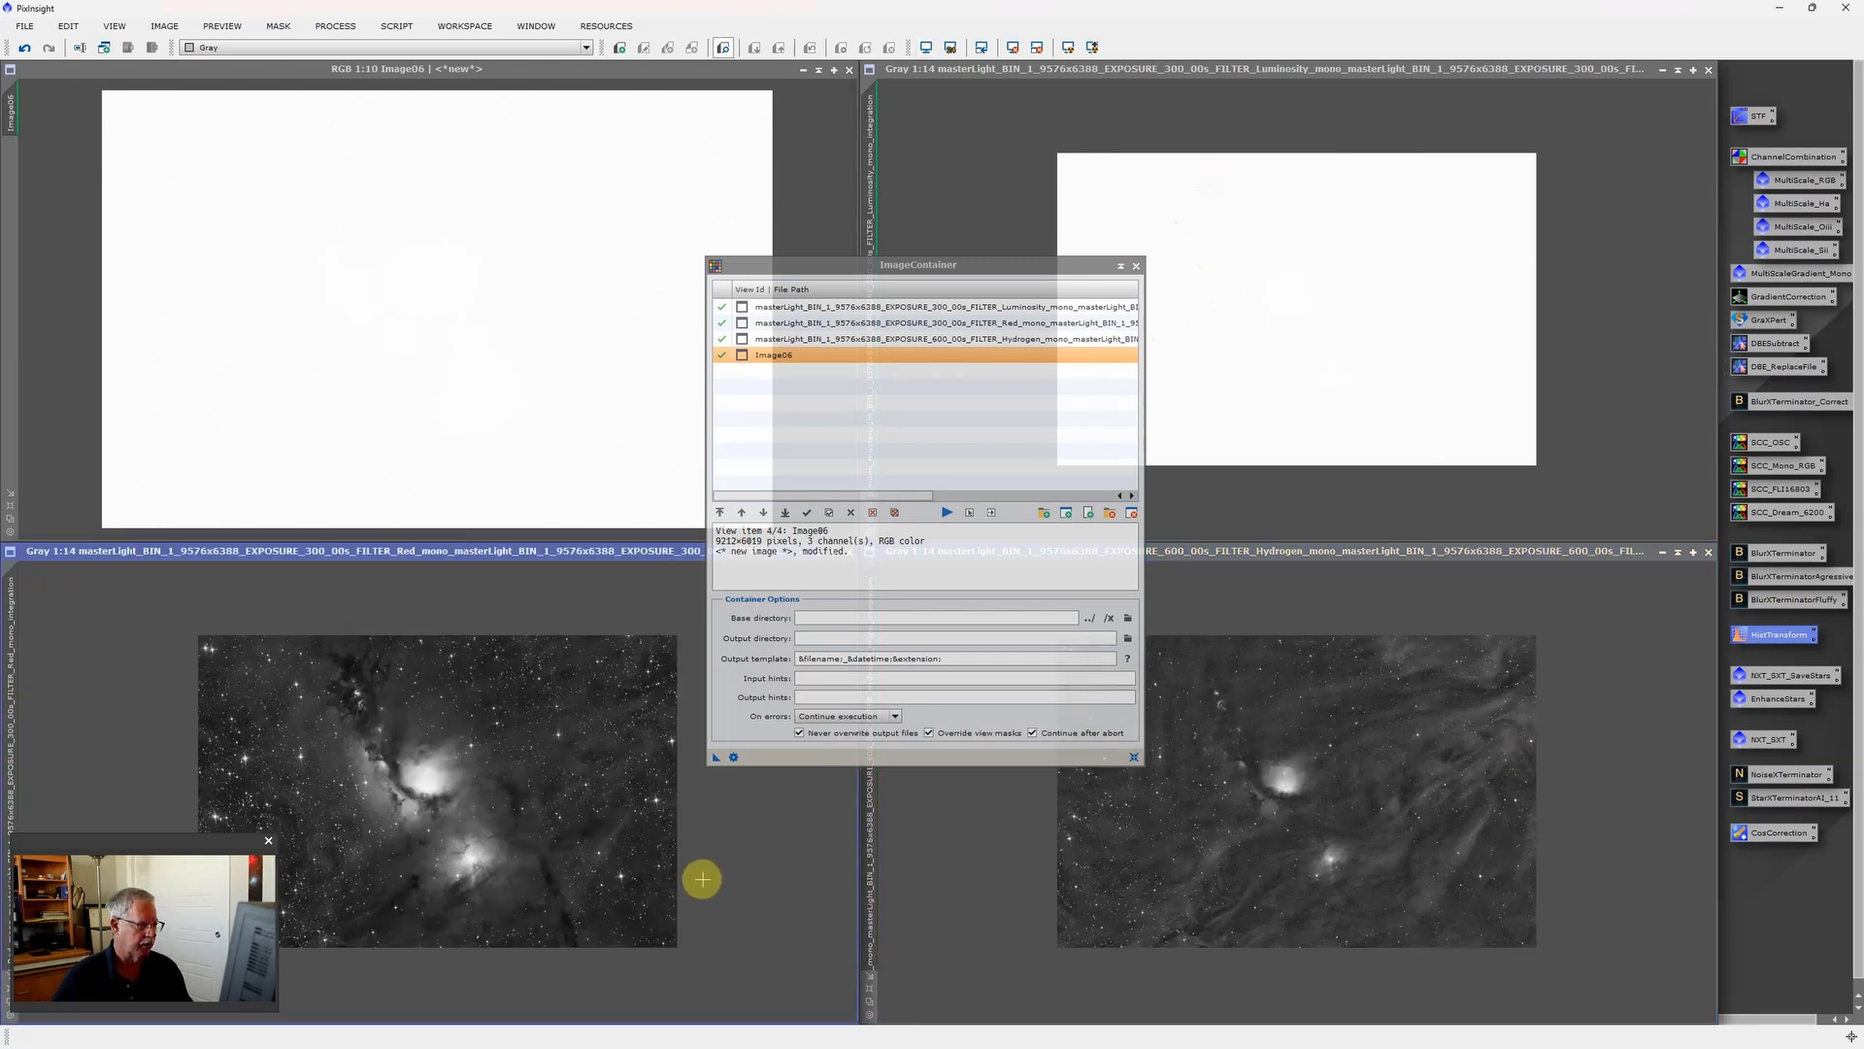
{"action": "left_click", "coordinate": [1452, 207]}
{"action": "key", "text": "ctrl+a"}
{"action": "left_click", "coordinate": [811, 162]}
{"action": "key", "text": "ctrl+a"}
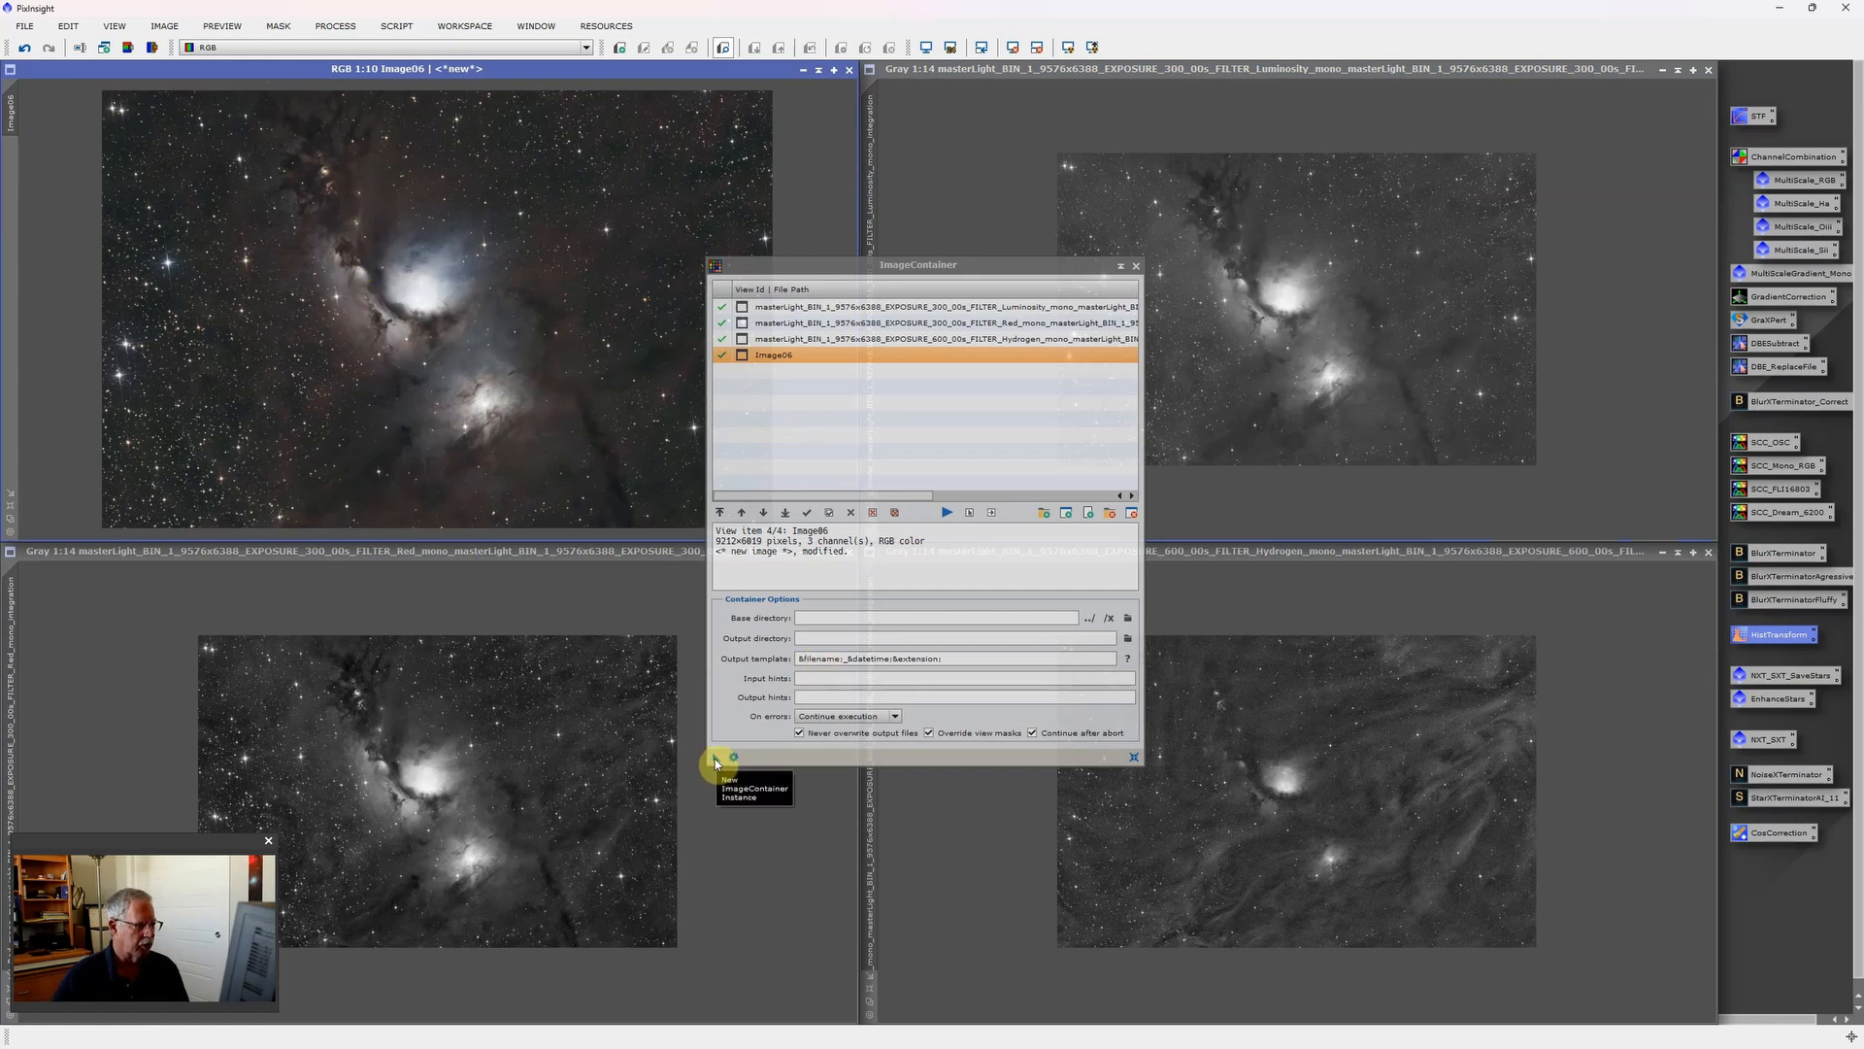
Run the saved NXT_SXT_SaveStars process on all four images through the ImageContainer, and close the container.
{"action": "left_click_drag", "start_coordinate": [715, 759], "coordinate": [1777, 683]}
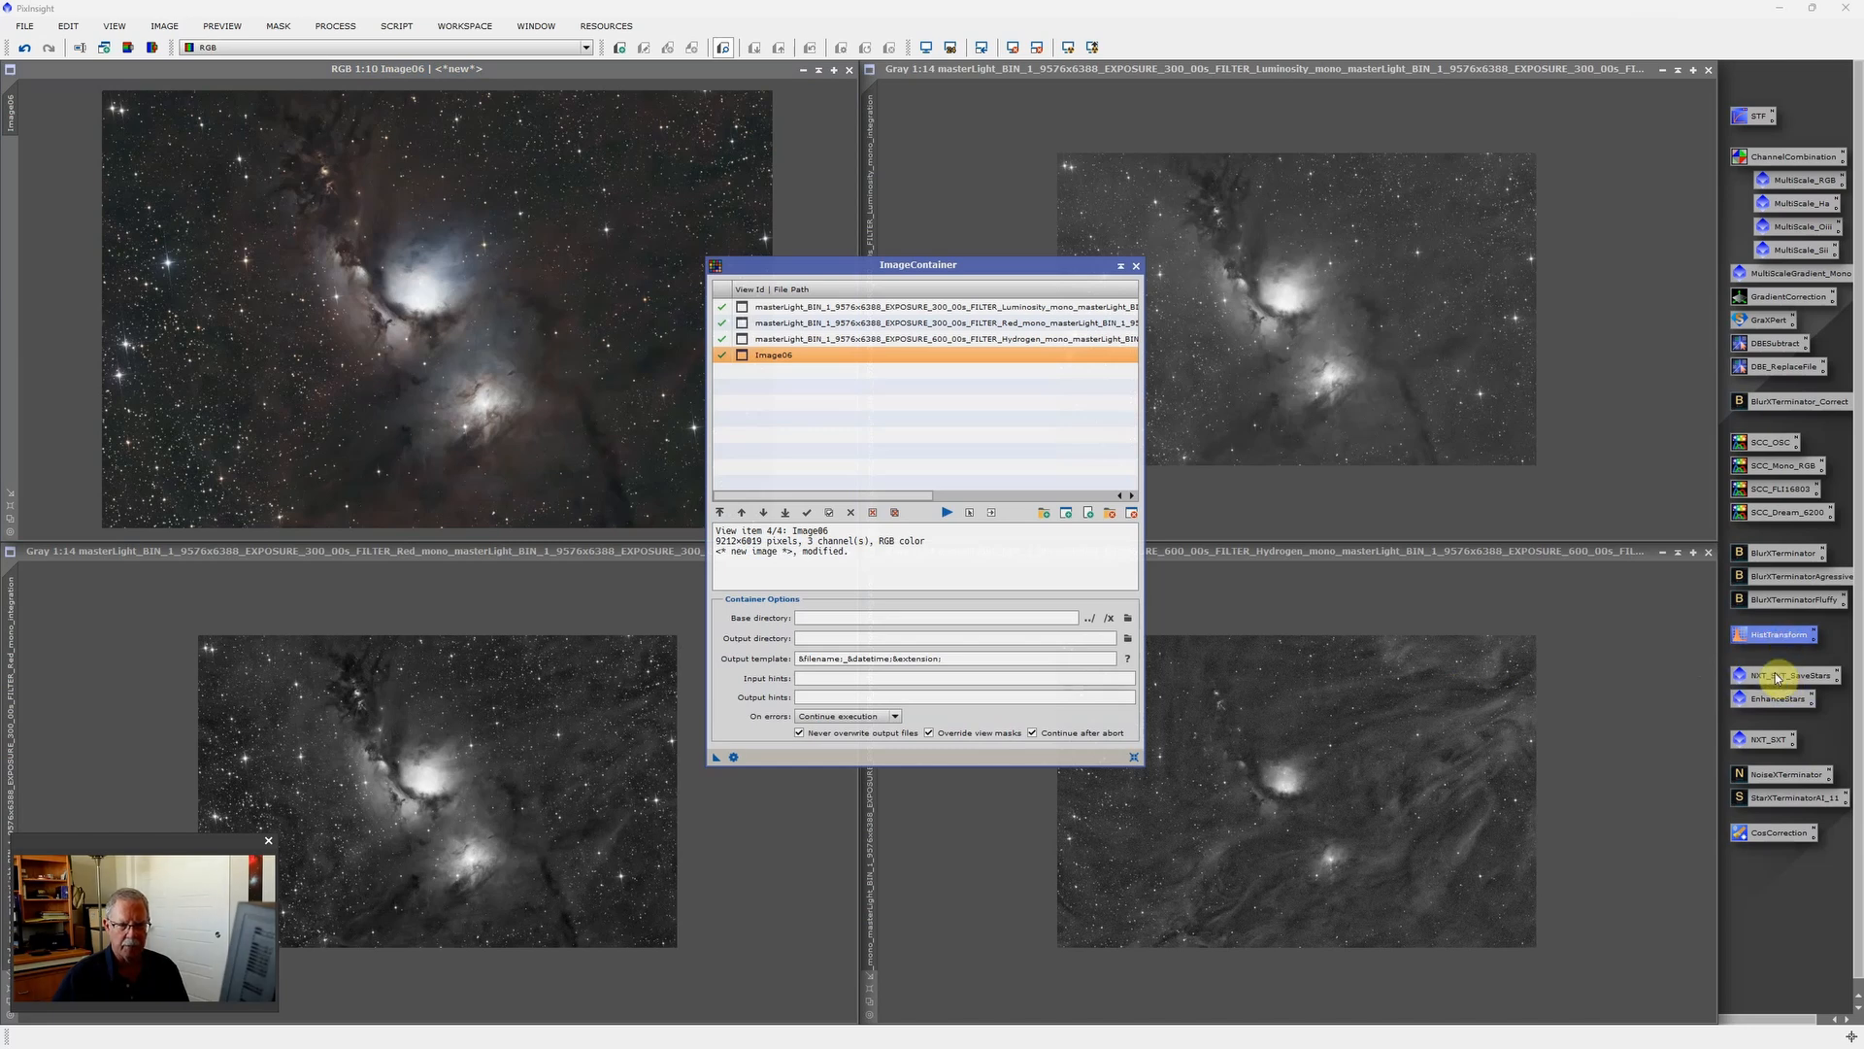
{"action": "left_click_drag", "start_coordinate": [1776, 677], "coordinate": [1777, 677]}
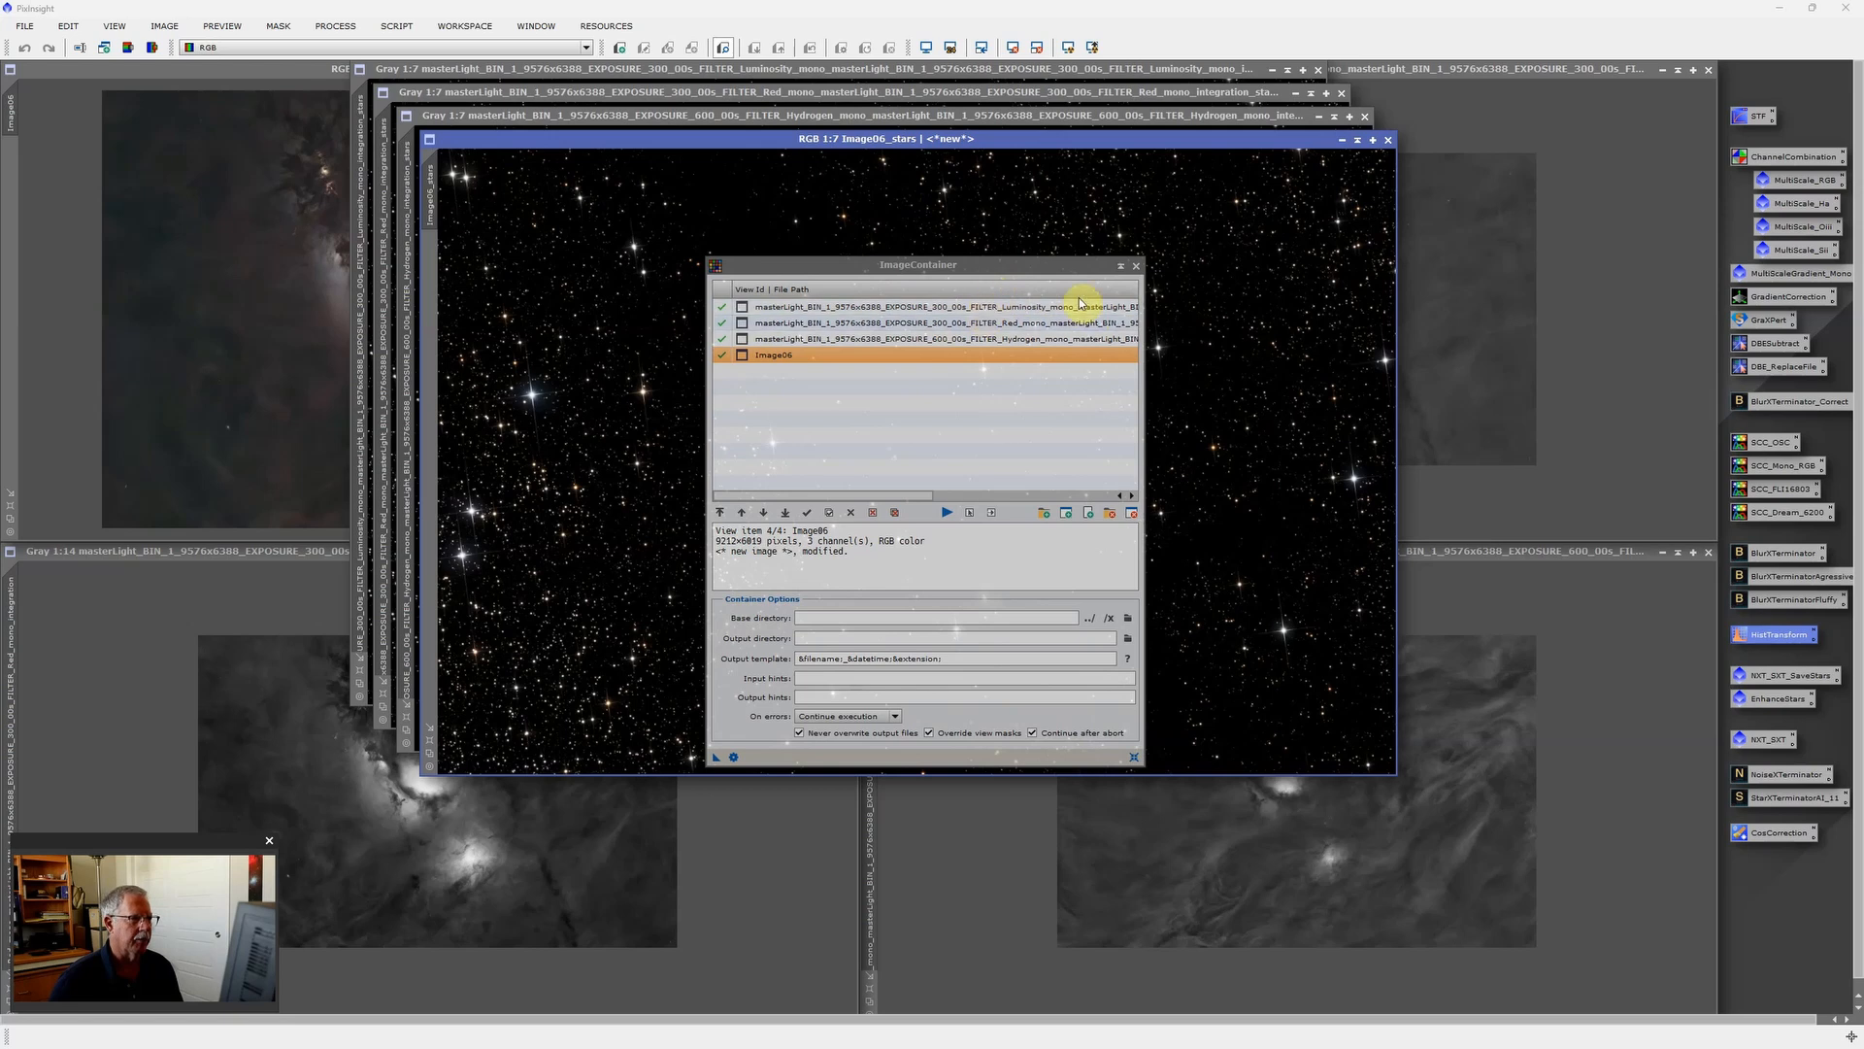
{"action": "left_click", "coordinate": [1135, 267]}
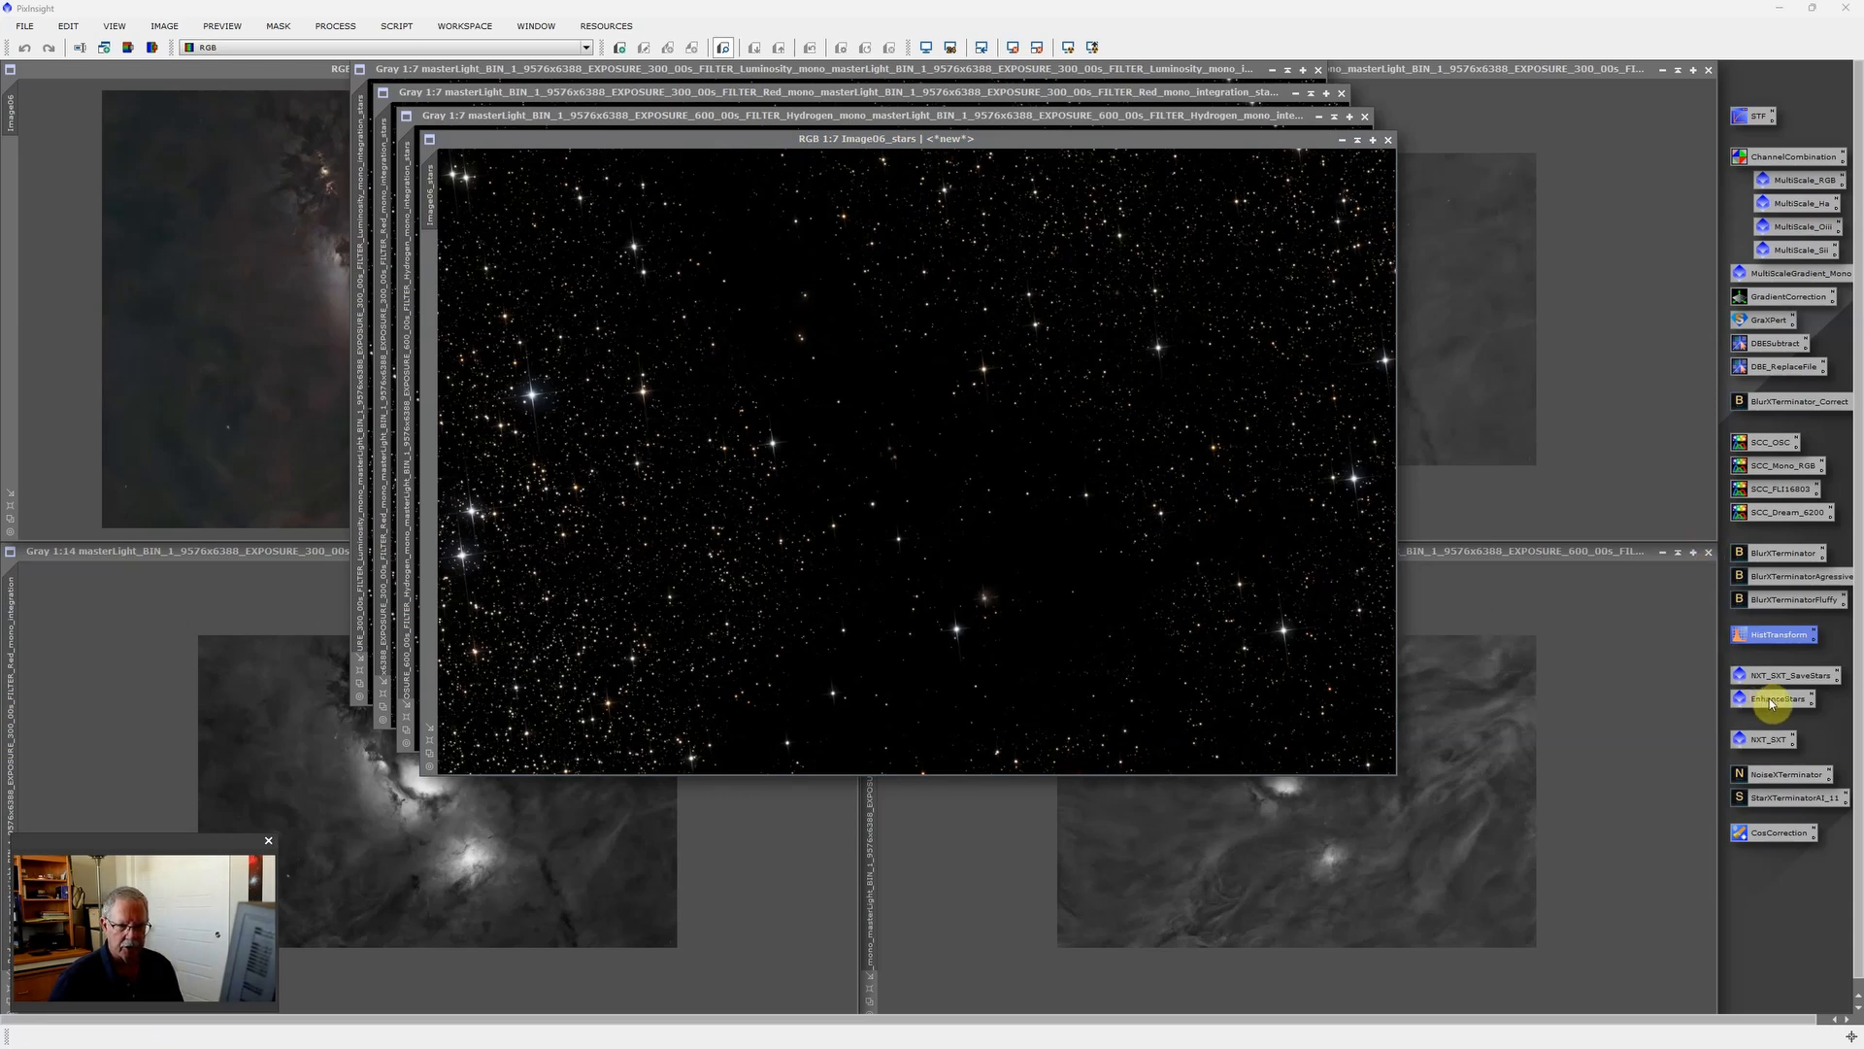
Apply EnhanceStars to the RGB stars image and save it as TIFF file Image06_stars in PI Swap Files > M78 Dream video > master.
{"action": "left_click_drag", "start_coordinate": [1771, 703], "coordinate": [1048, 493]}
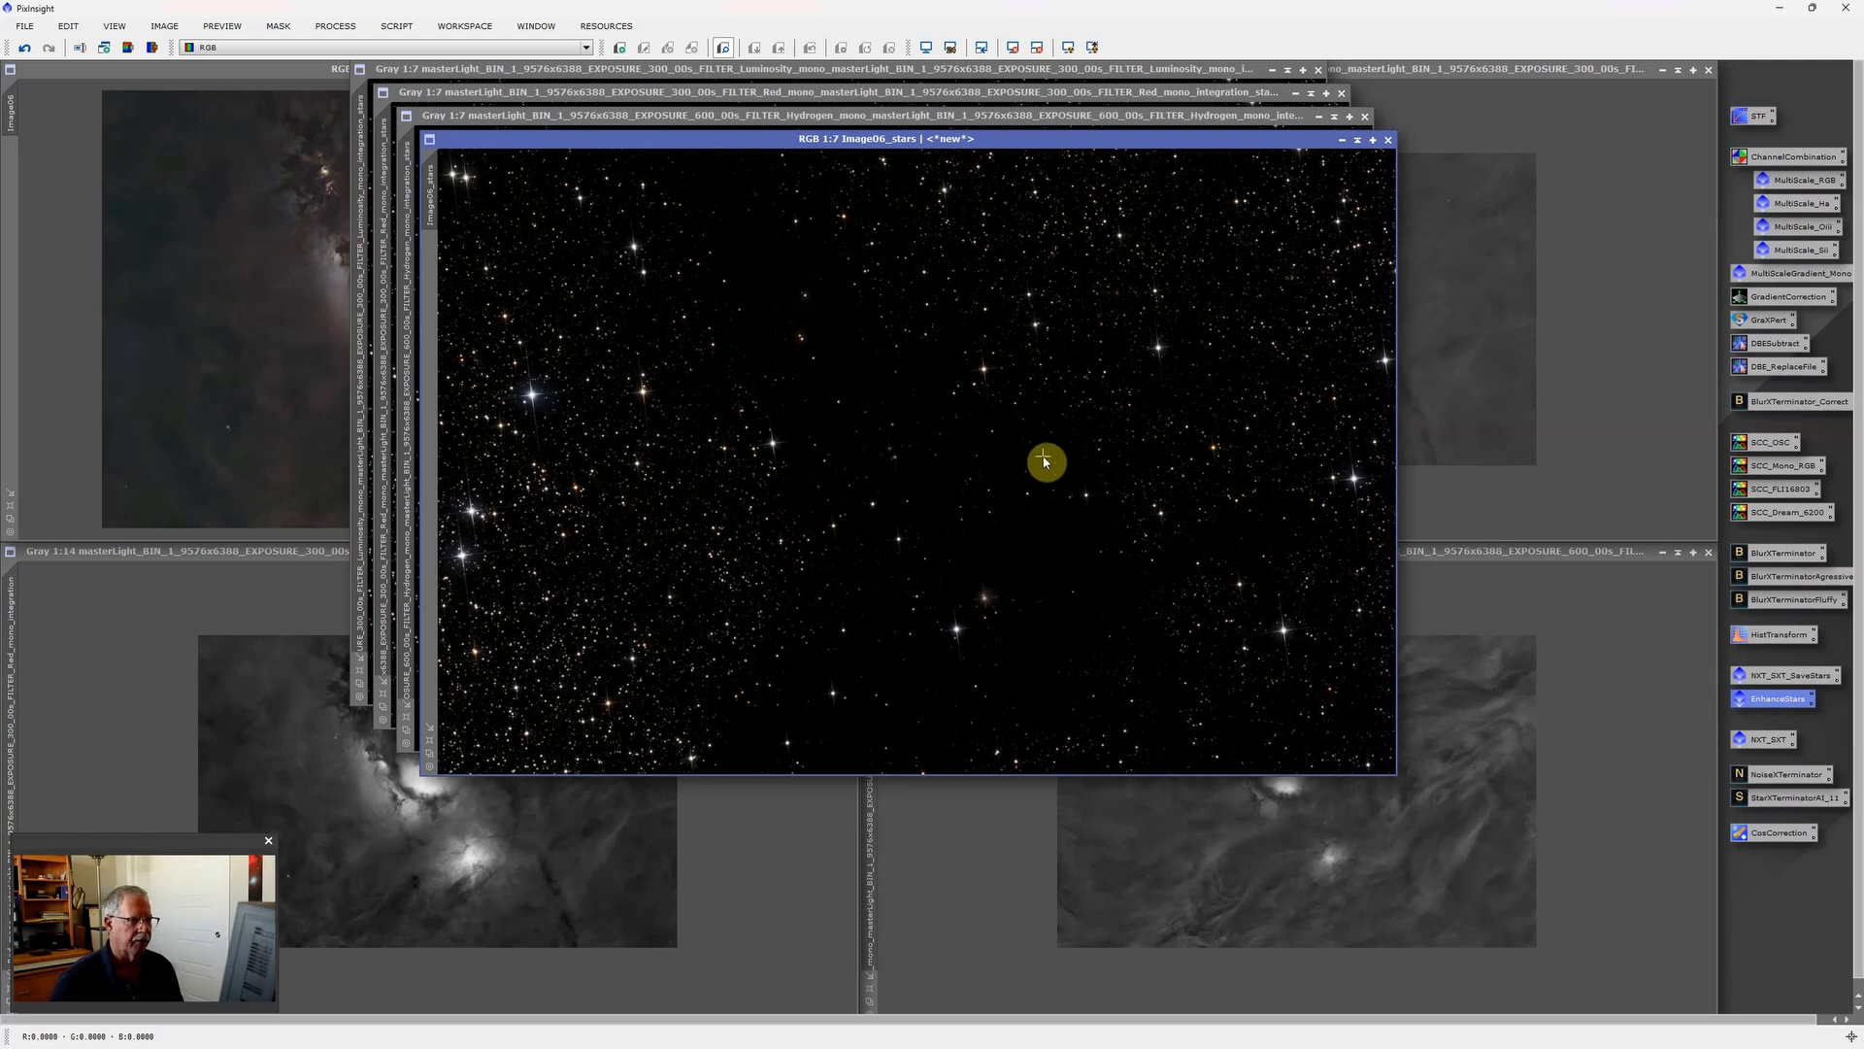
{"action": "left_click", "coordinate": [26, 29]}
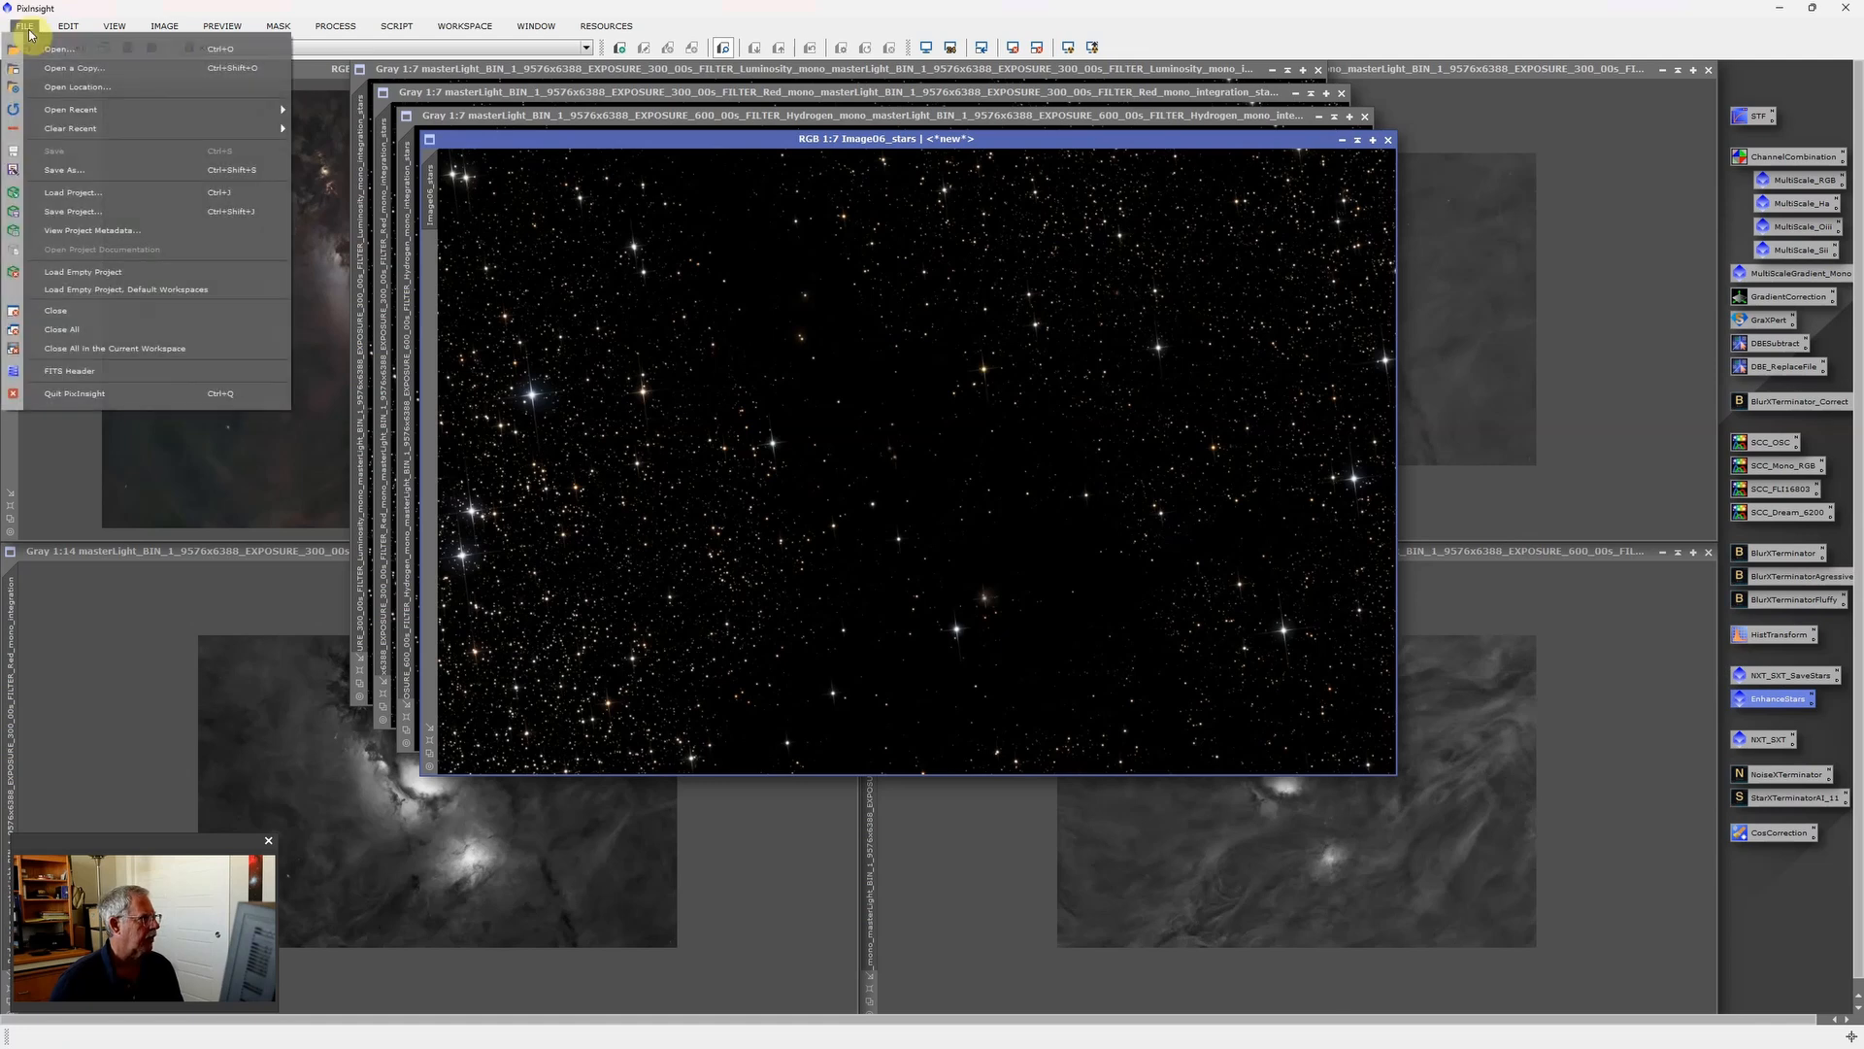
{"action": "left_click", "coordinate": [101, 181]}
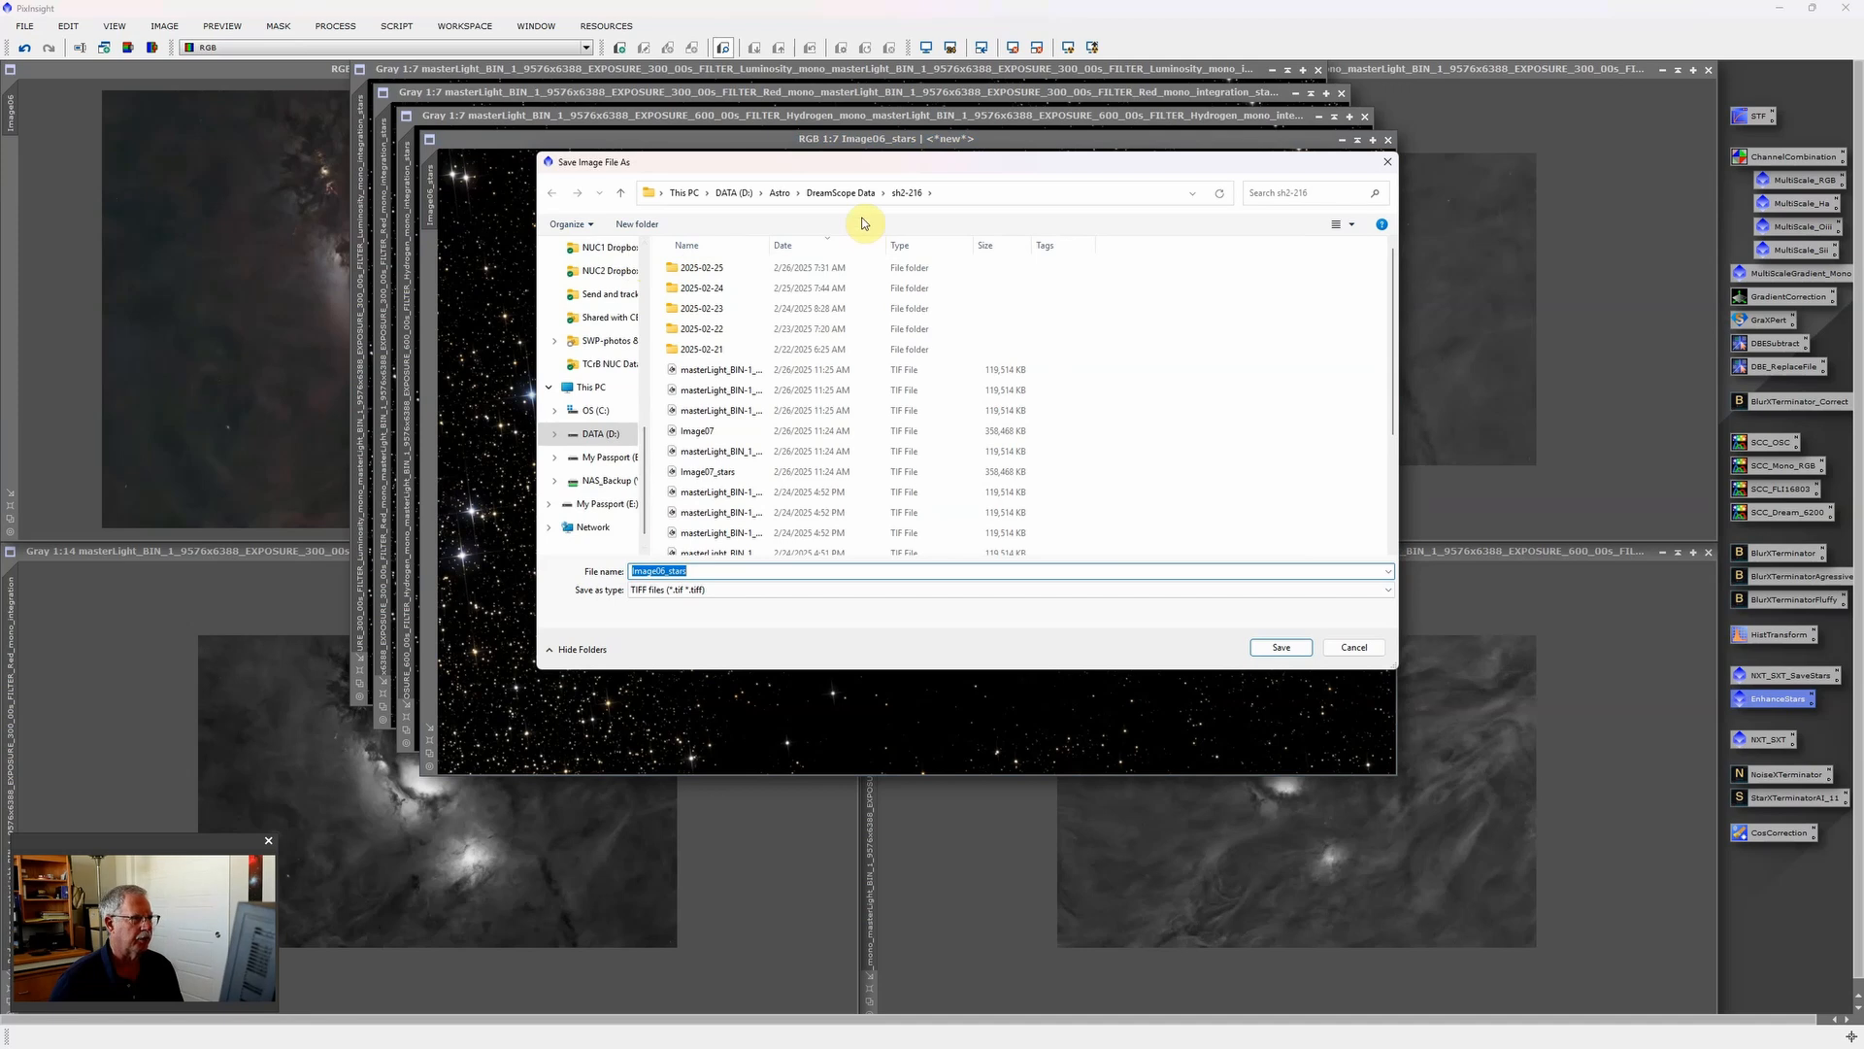
{"action": "left_click", "coordinate": [734, 193]}
{"action": "left_click", "coordinate": [719, 310]}
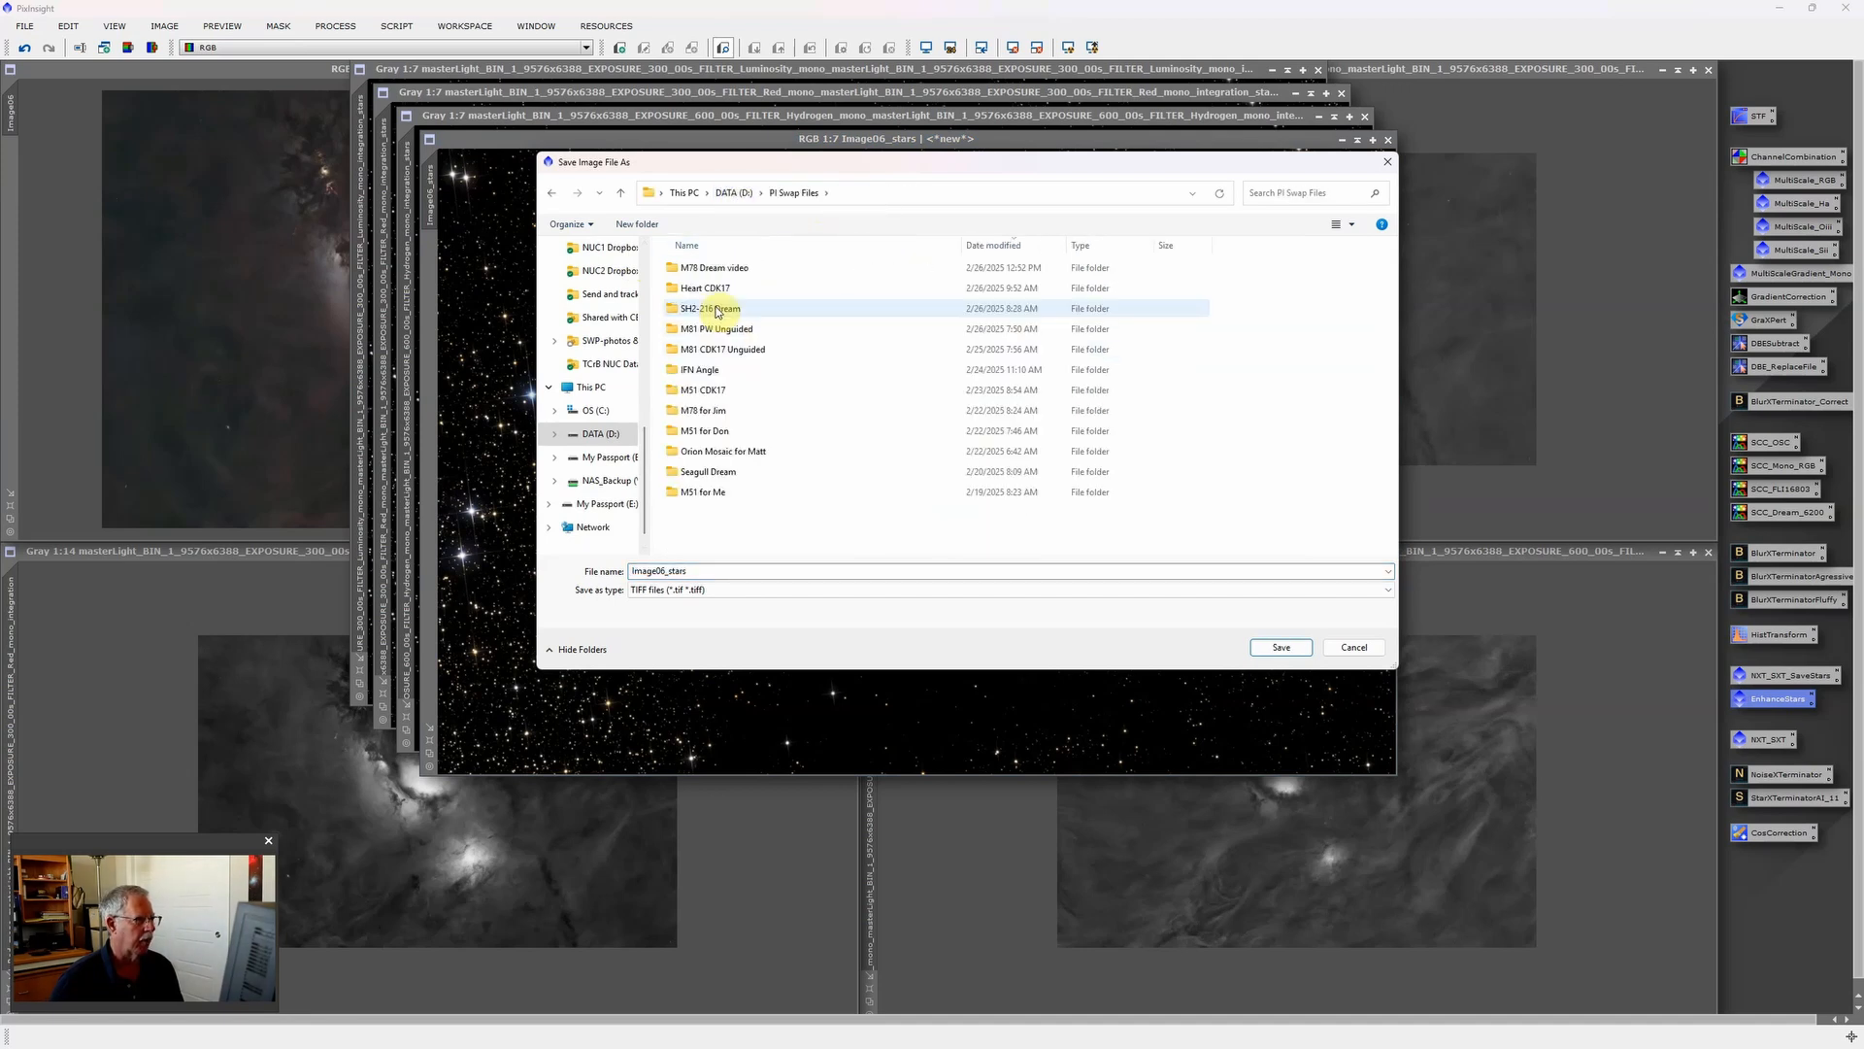
{"action": "double_click", "coordinate": [719, 310]}
{"action": "double_click", "coordinate": [716, 271]}
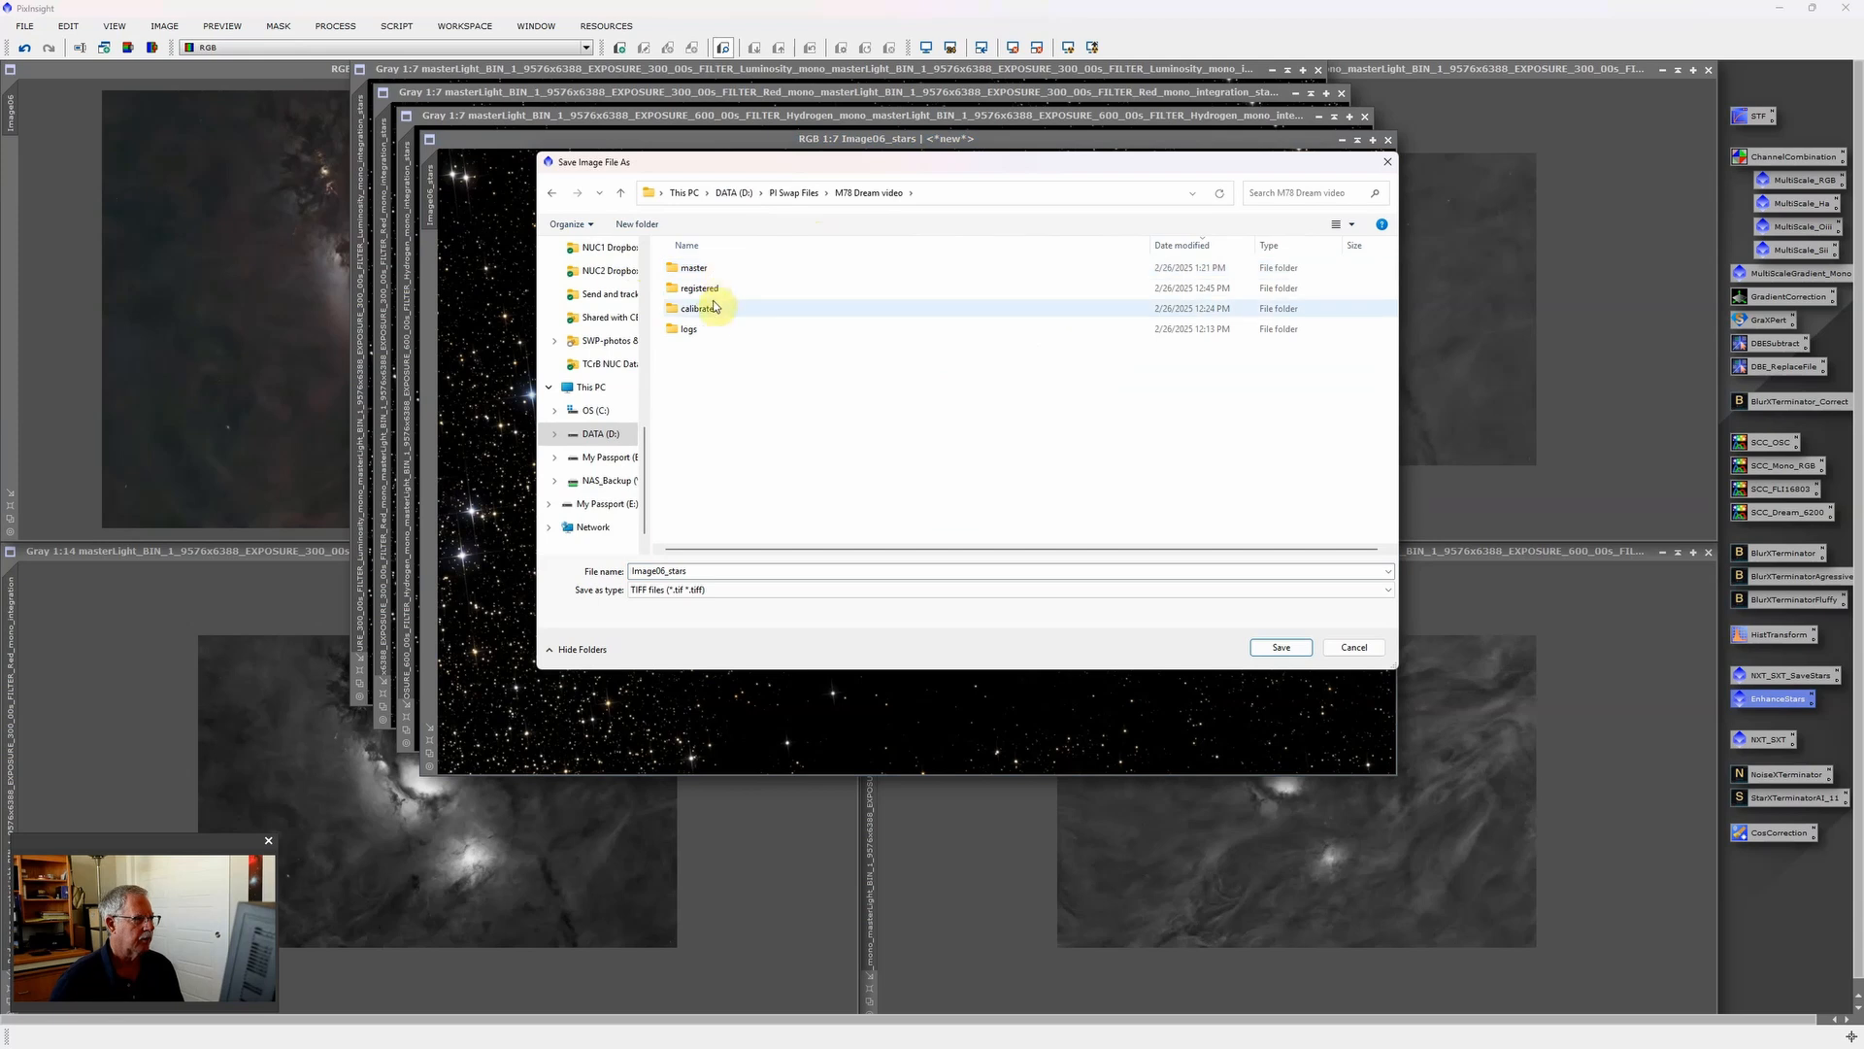
{"action": "double_click", "coordinate": [709, 274]}
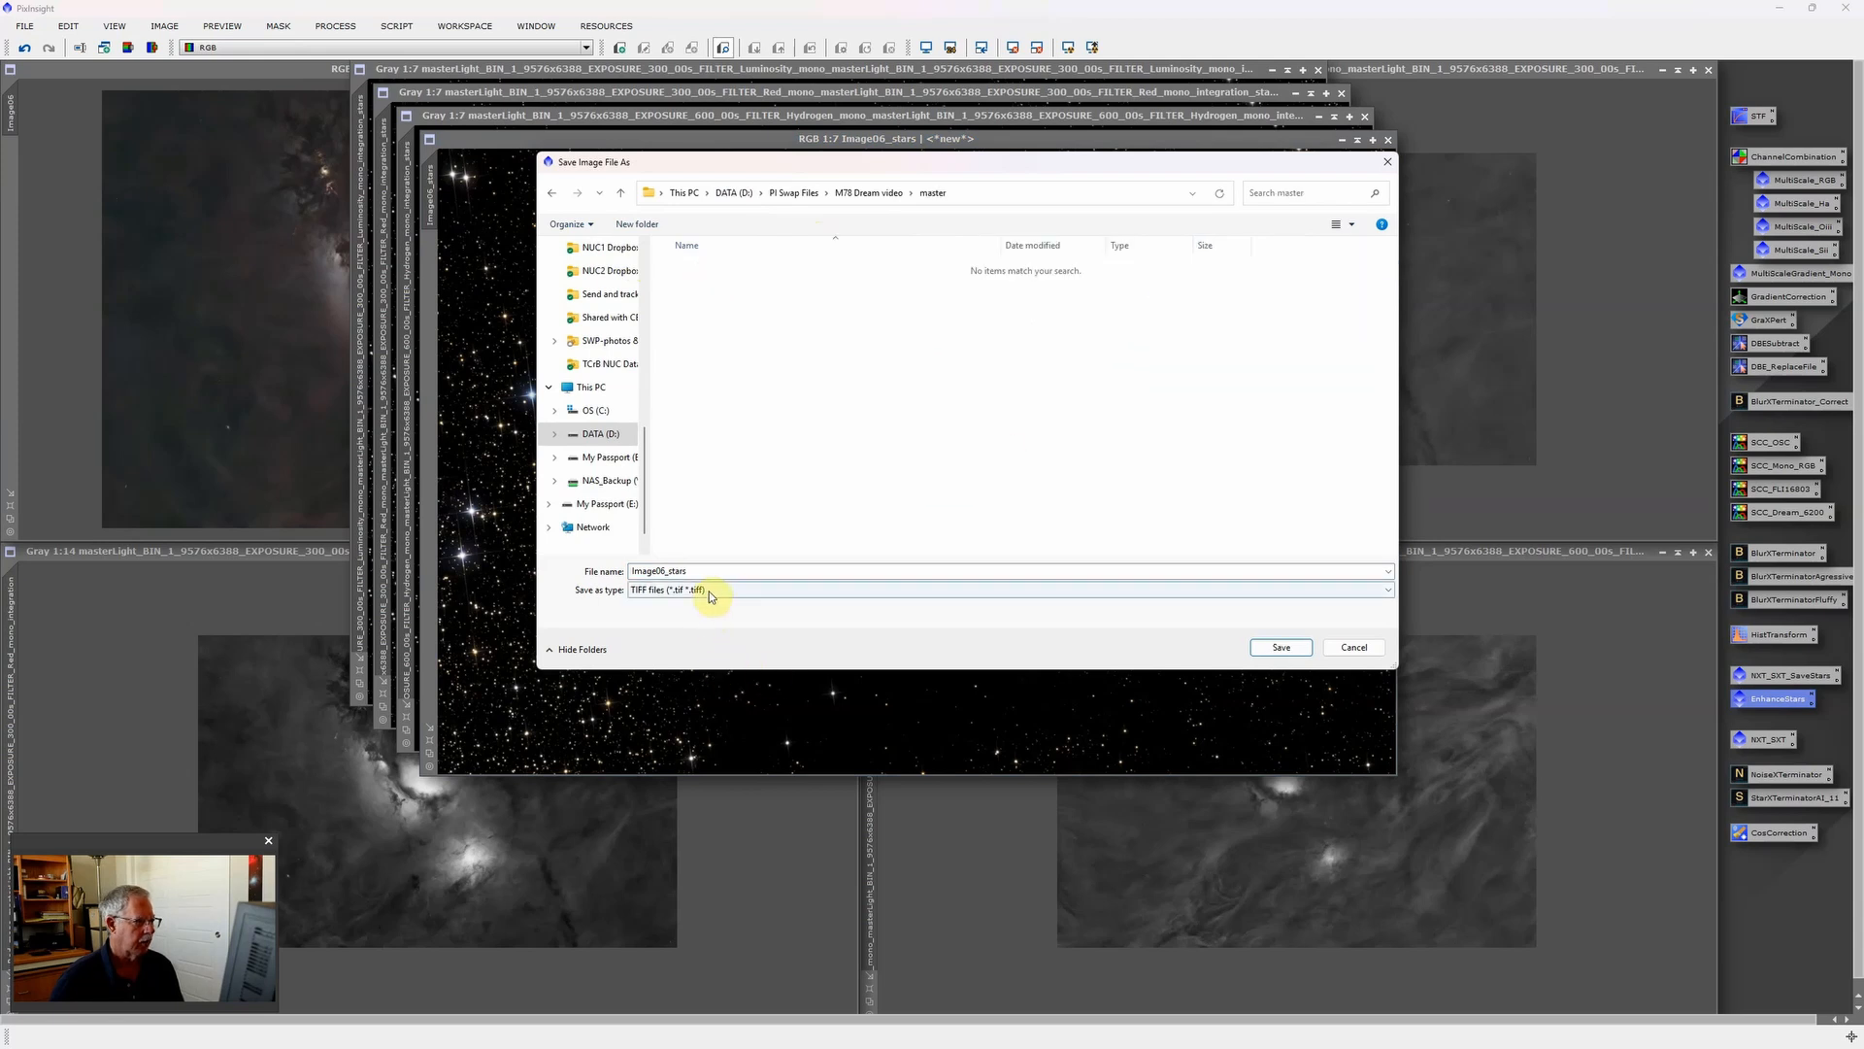
{"action": "left_click", "coordinate": [707, 590]}
{"action": "left_click", "coordinate": [711, 594]}
{"action": "left_click", "coordinate": [1259, 643]}
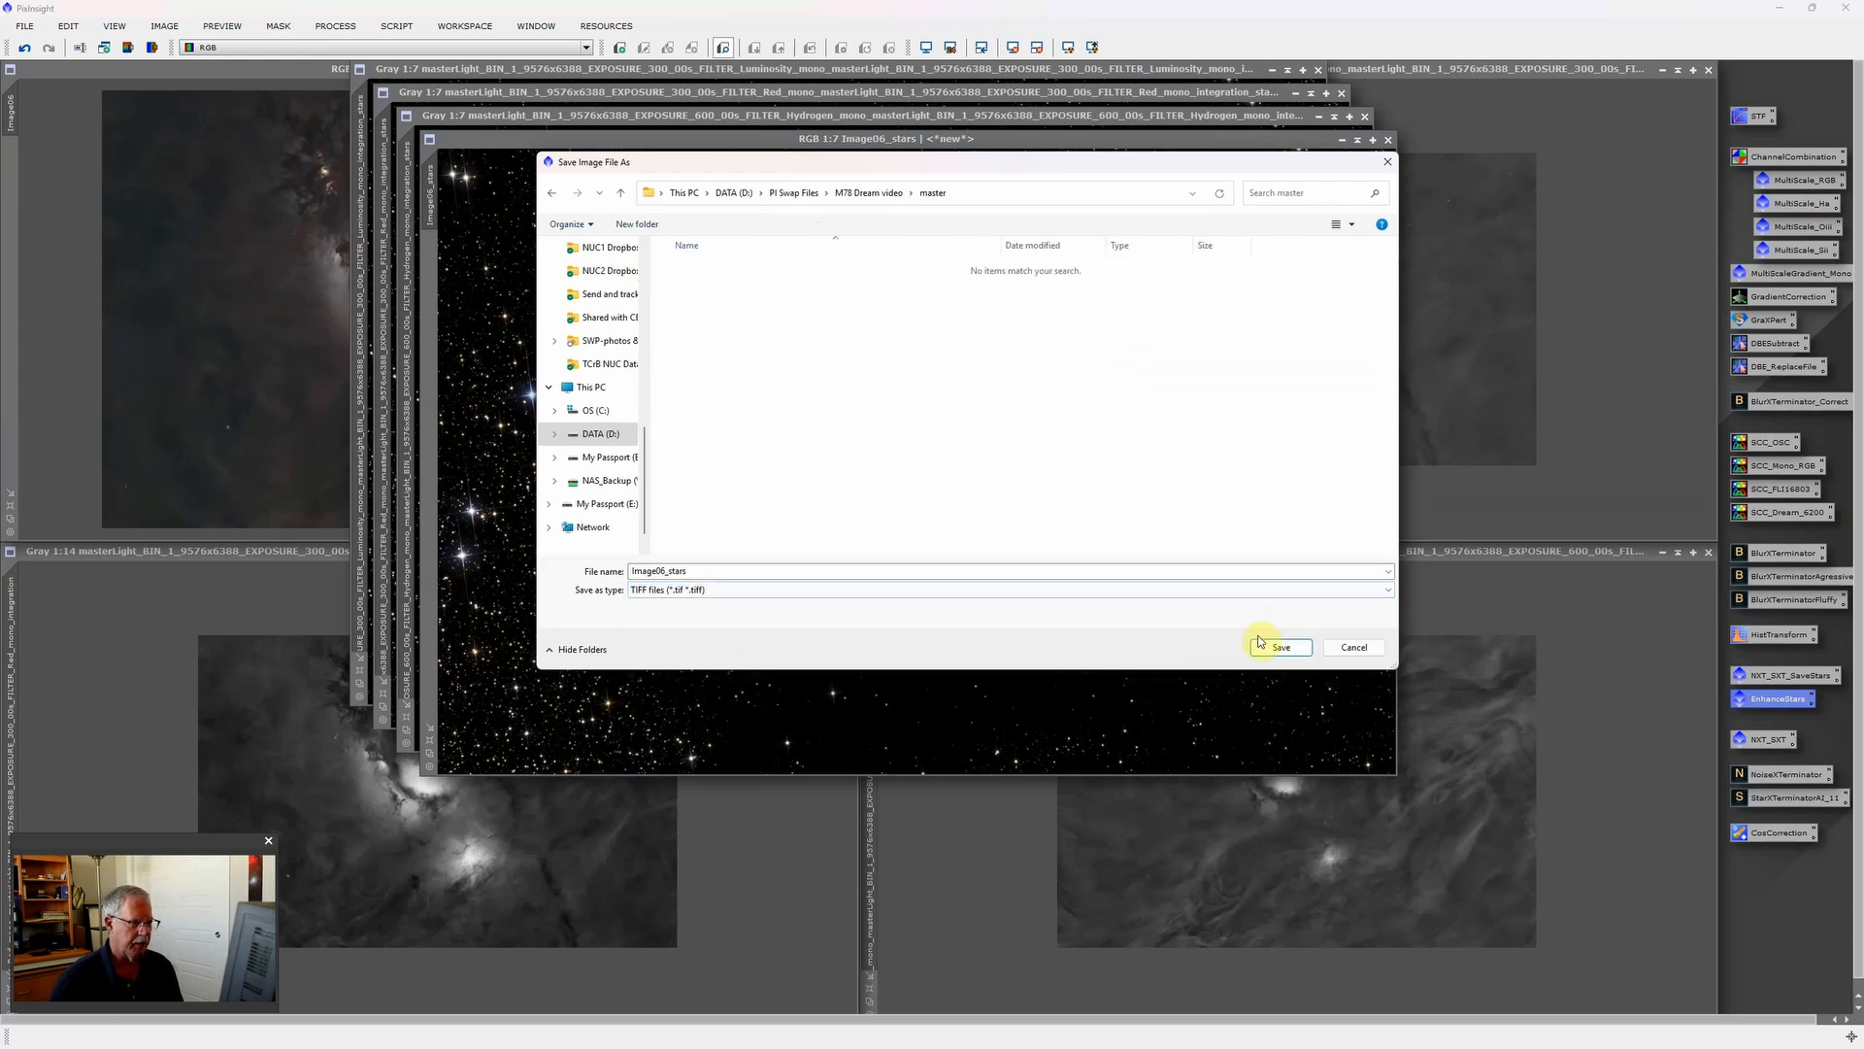
{"action": "left_click", "coordinate": [1274, 647]}
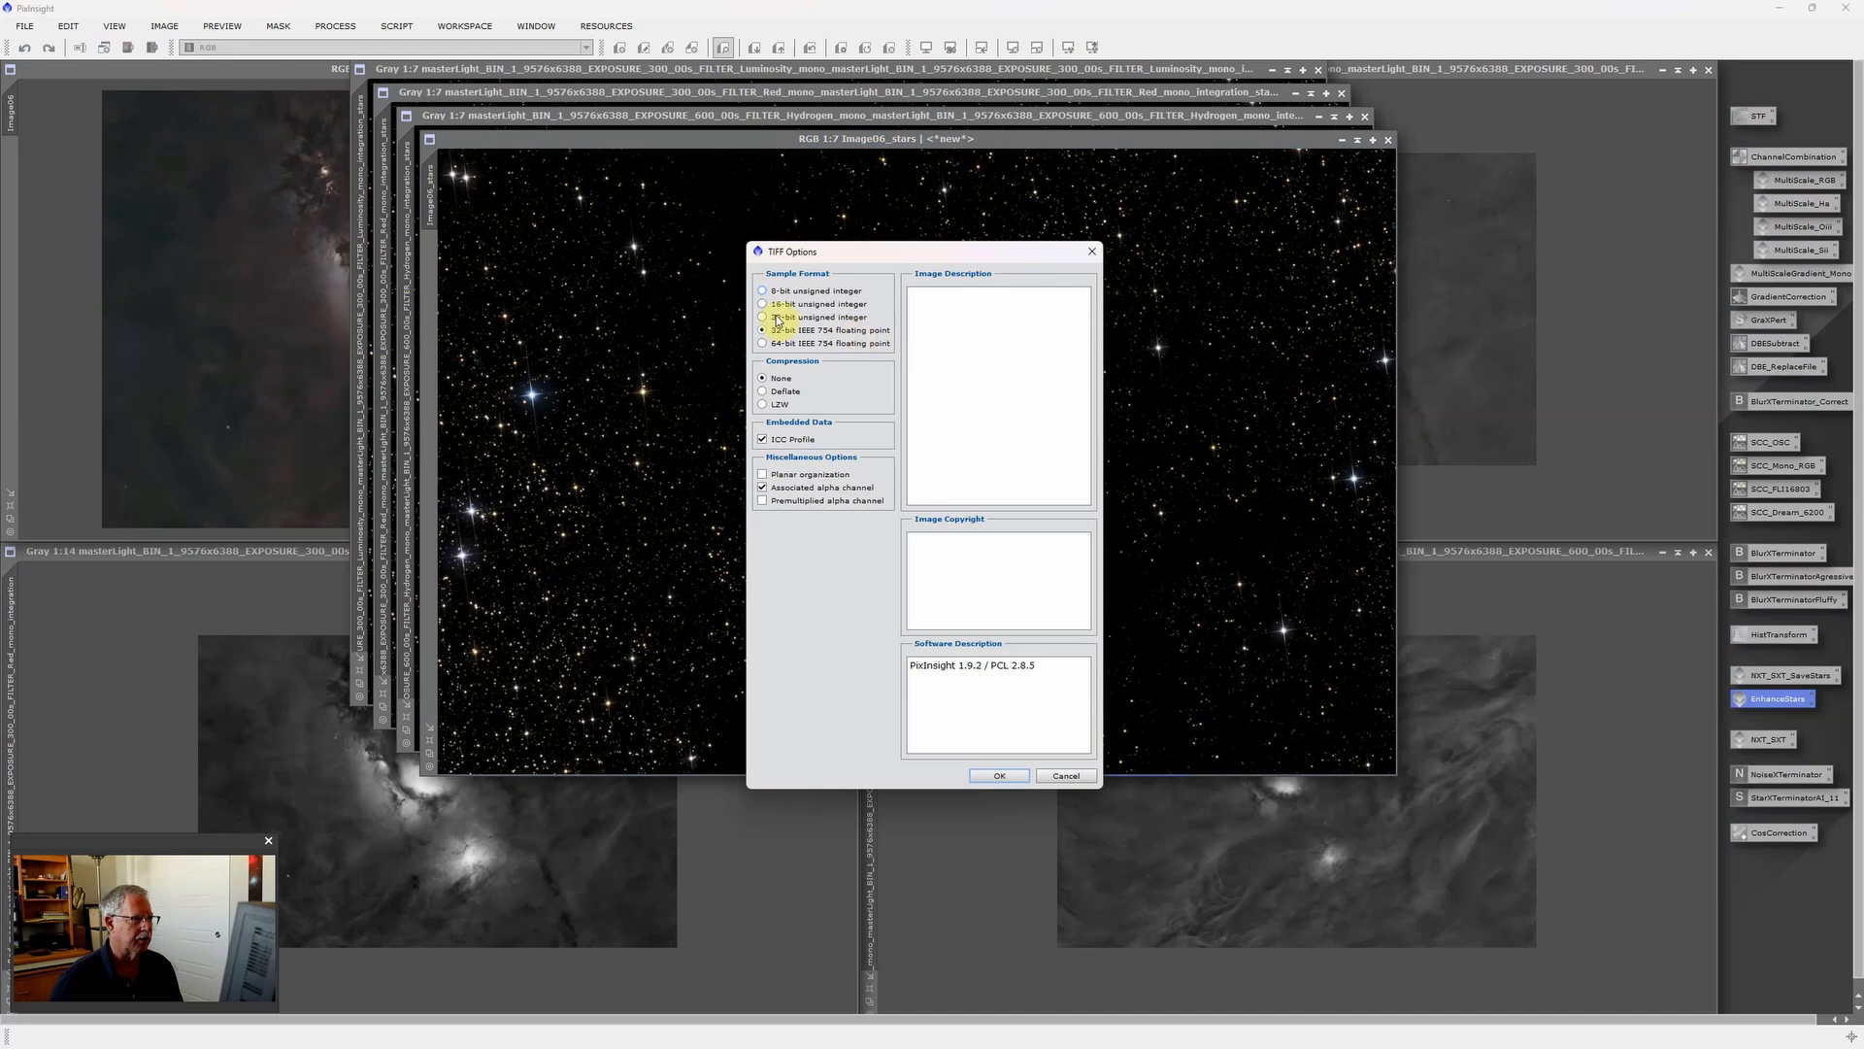
{"action": "left_click", "coordinate": [999, 773]}
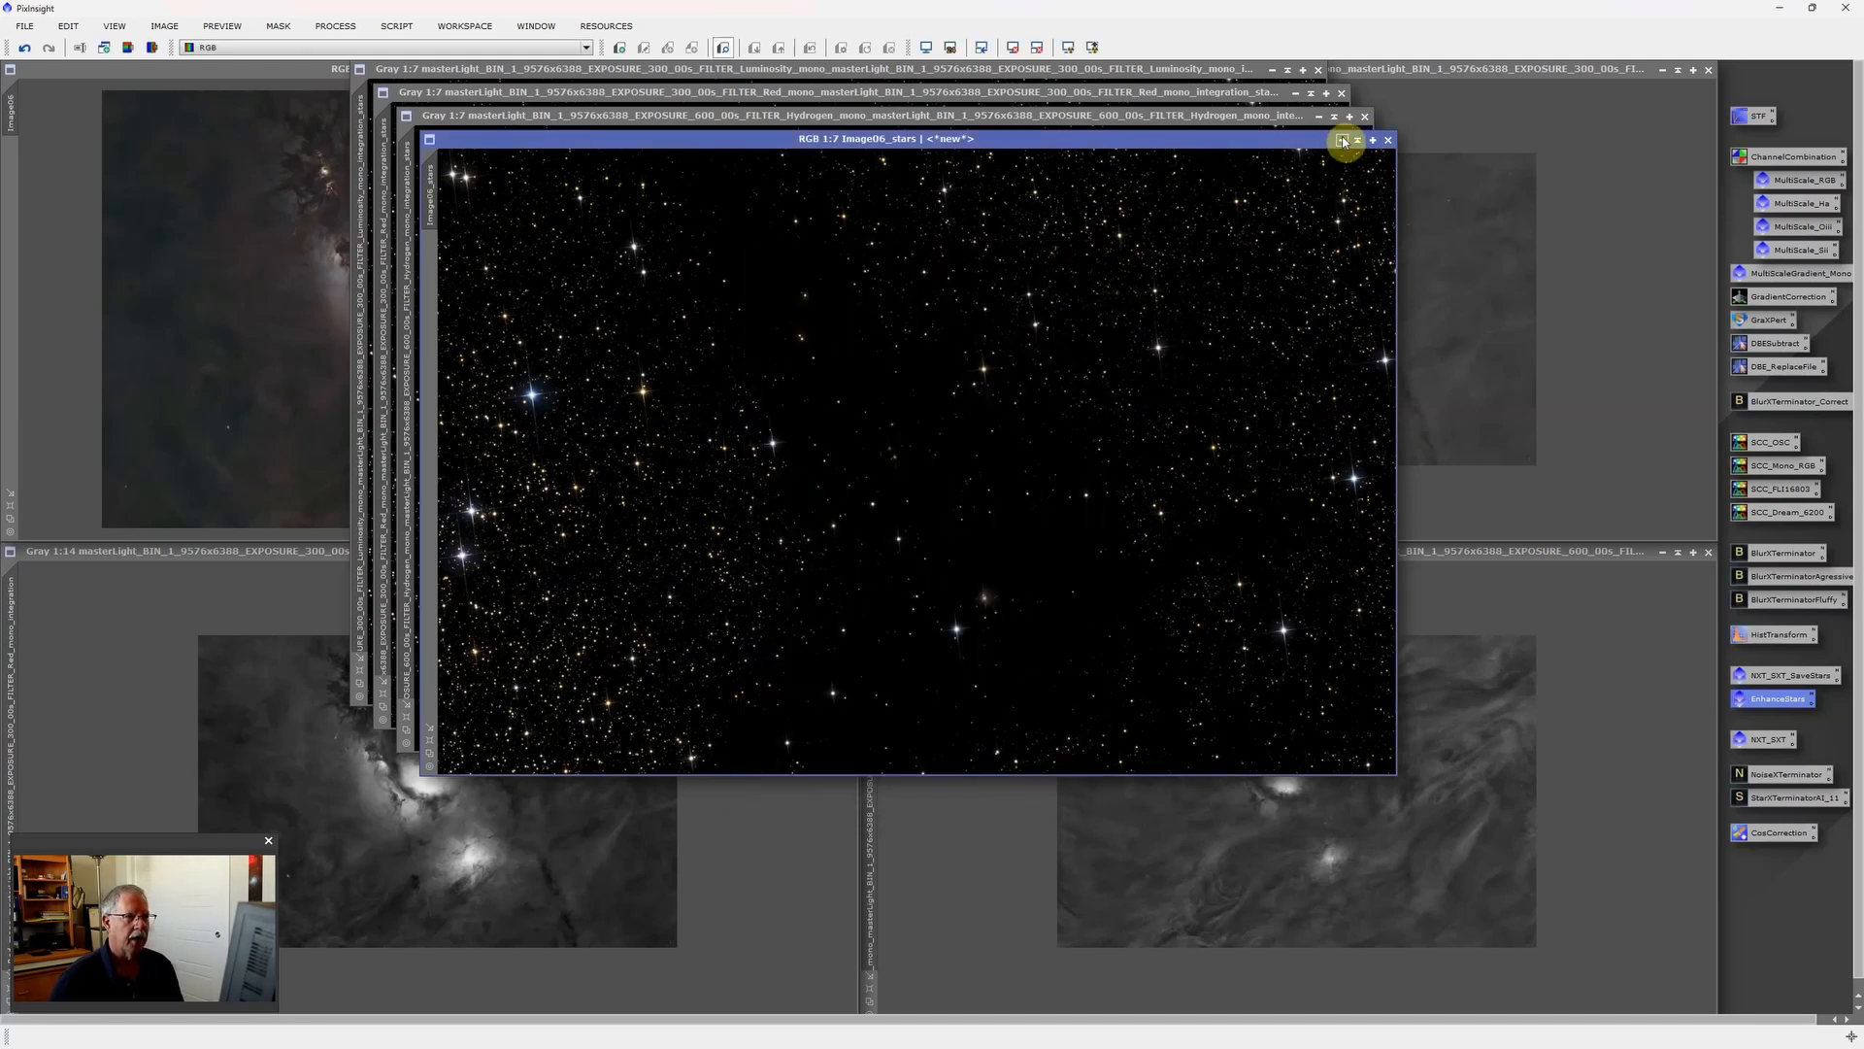
Minimize the RGB, Hydrogen, Red and Luminosity stars images to icons in the workspace.
{"action": "left_click", "coordinate": [1344, 144]}
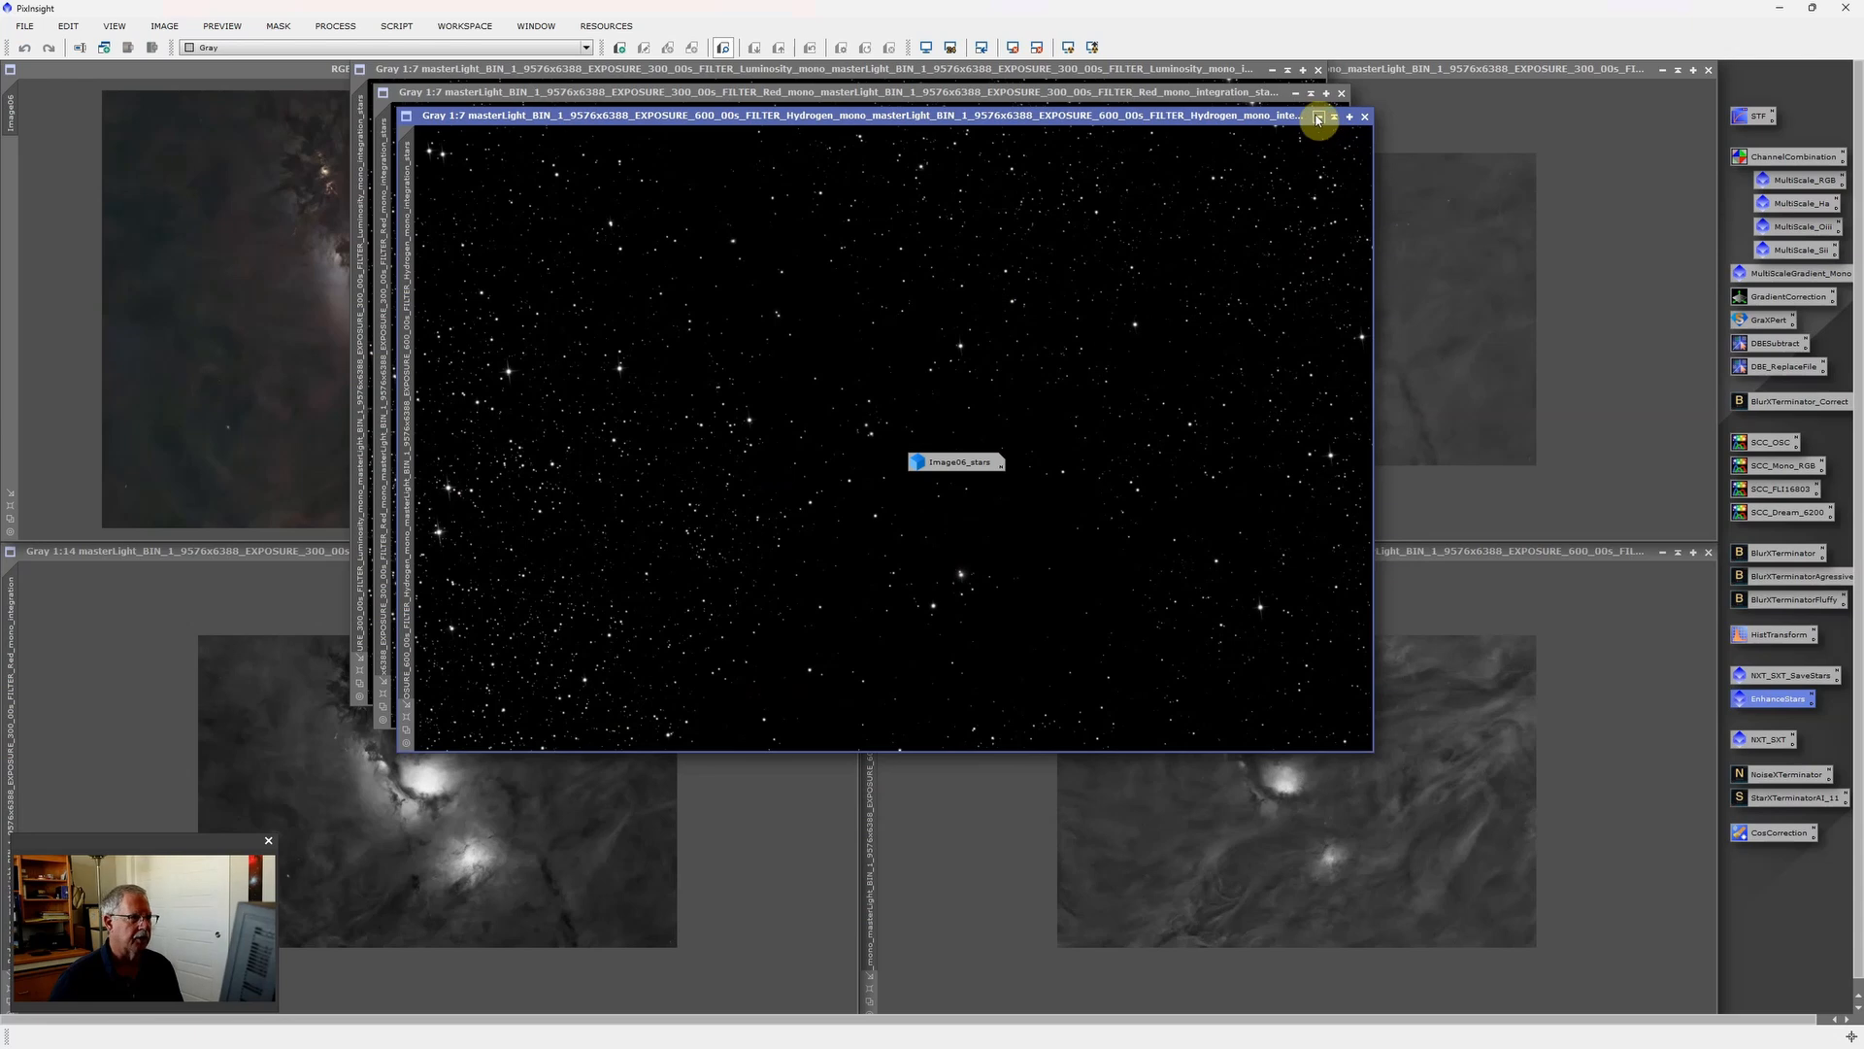
{"action": "left_click", "coordinate": [1318, 118]}
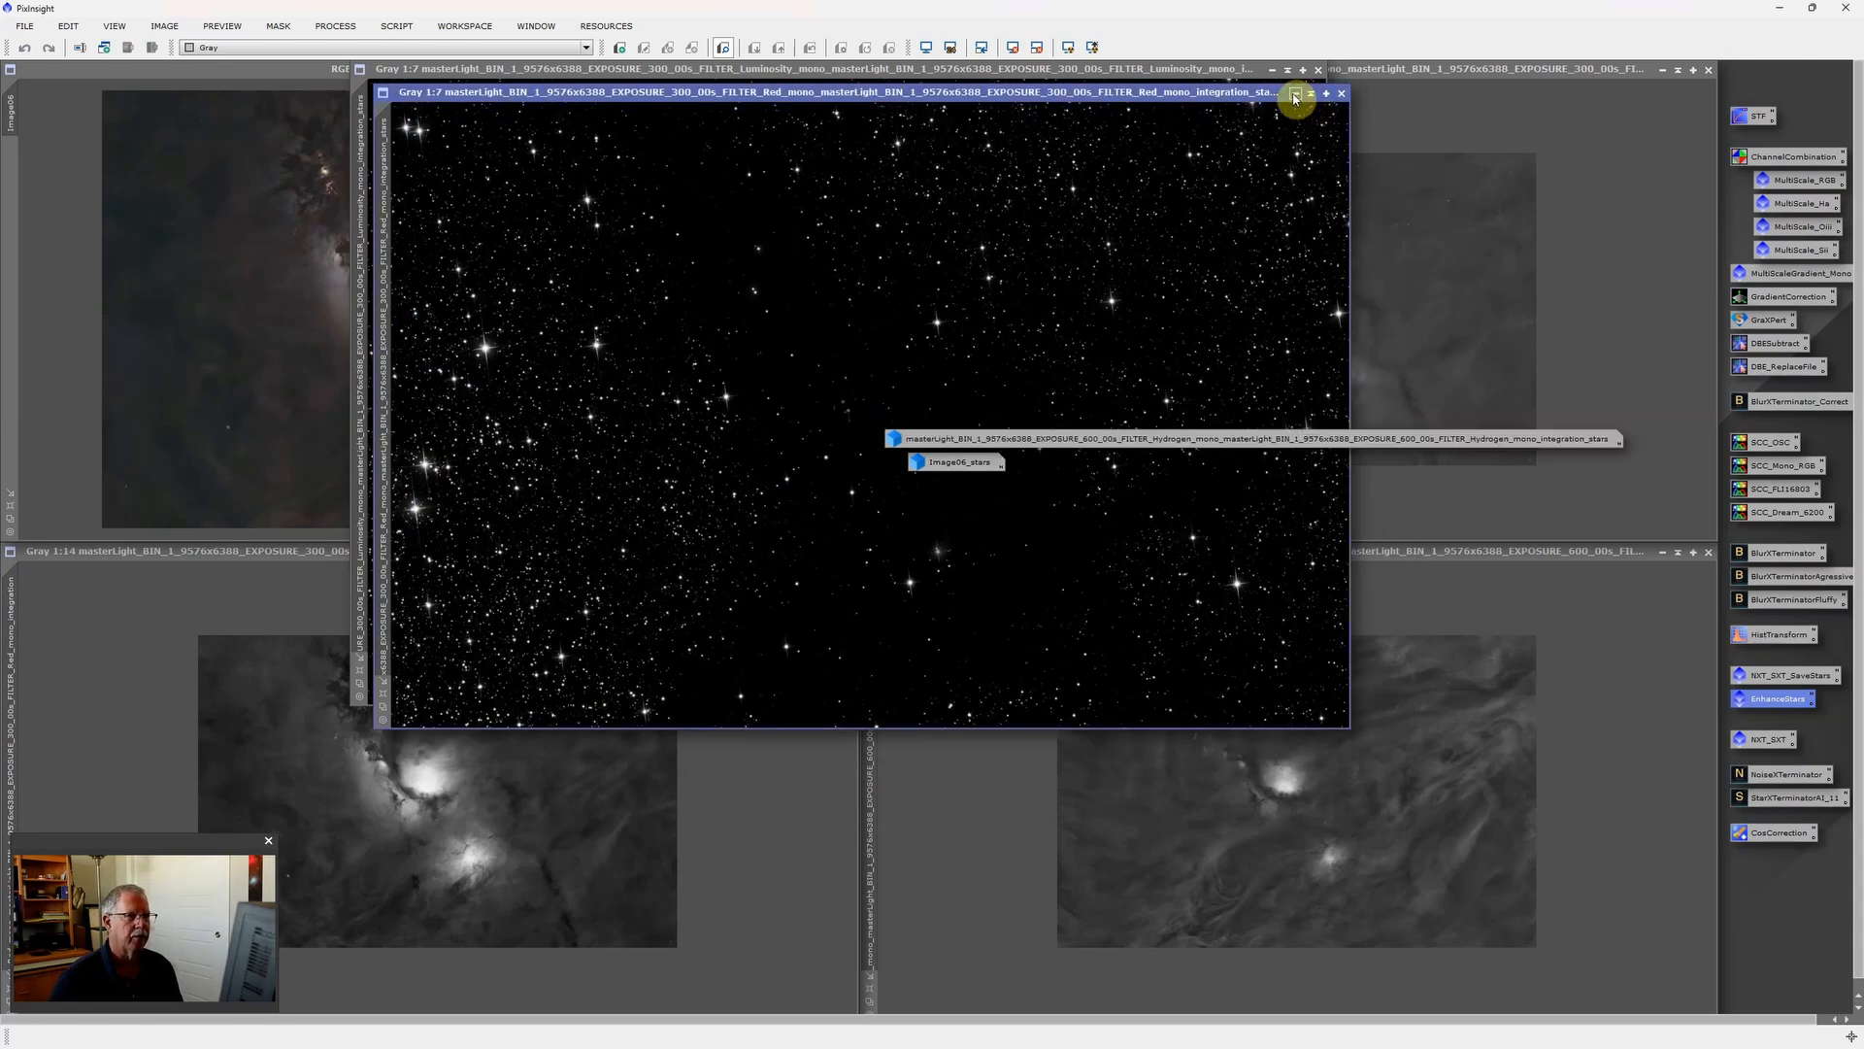
{"action": "left_click", "coordinate": [1295, 92]}
{"action": "left_click", "coordinate": [1272, 71]}
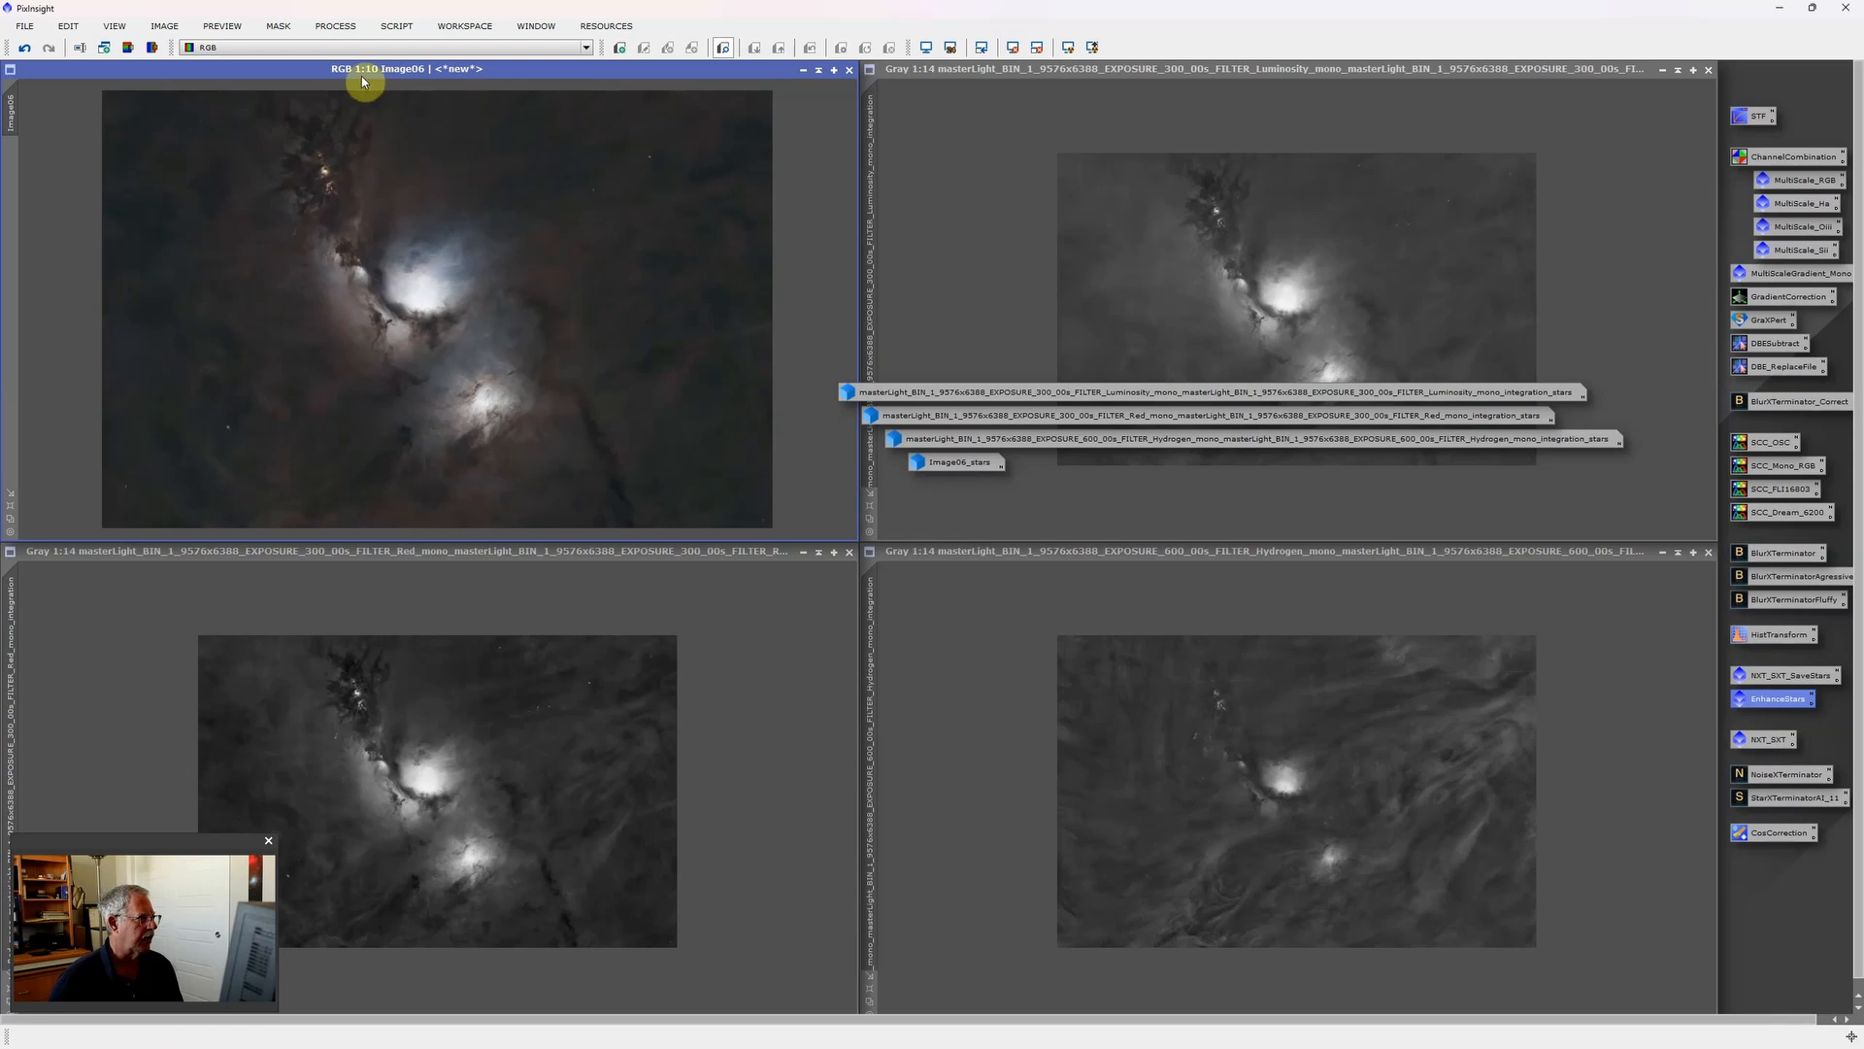
Save the starless RGB image as TIFF file Image06 in the master folder, and minimize it to an icon.
{"action": "left_click", "coordinate": [27, 30]}
{"action": "left_click", "coordinate": [81, 169]}
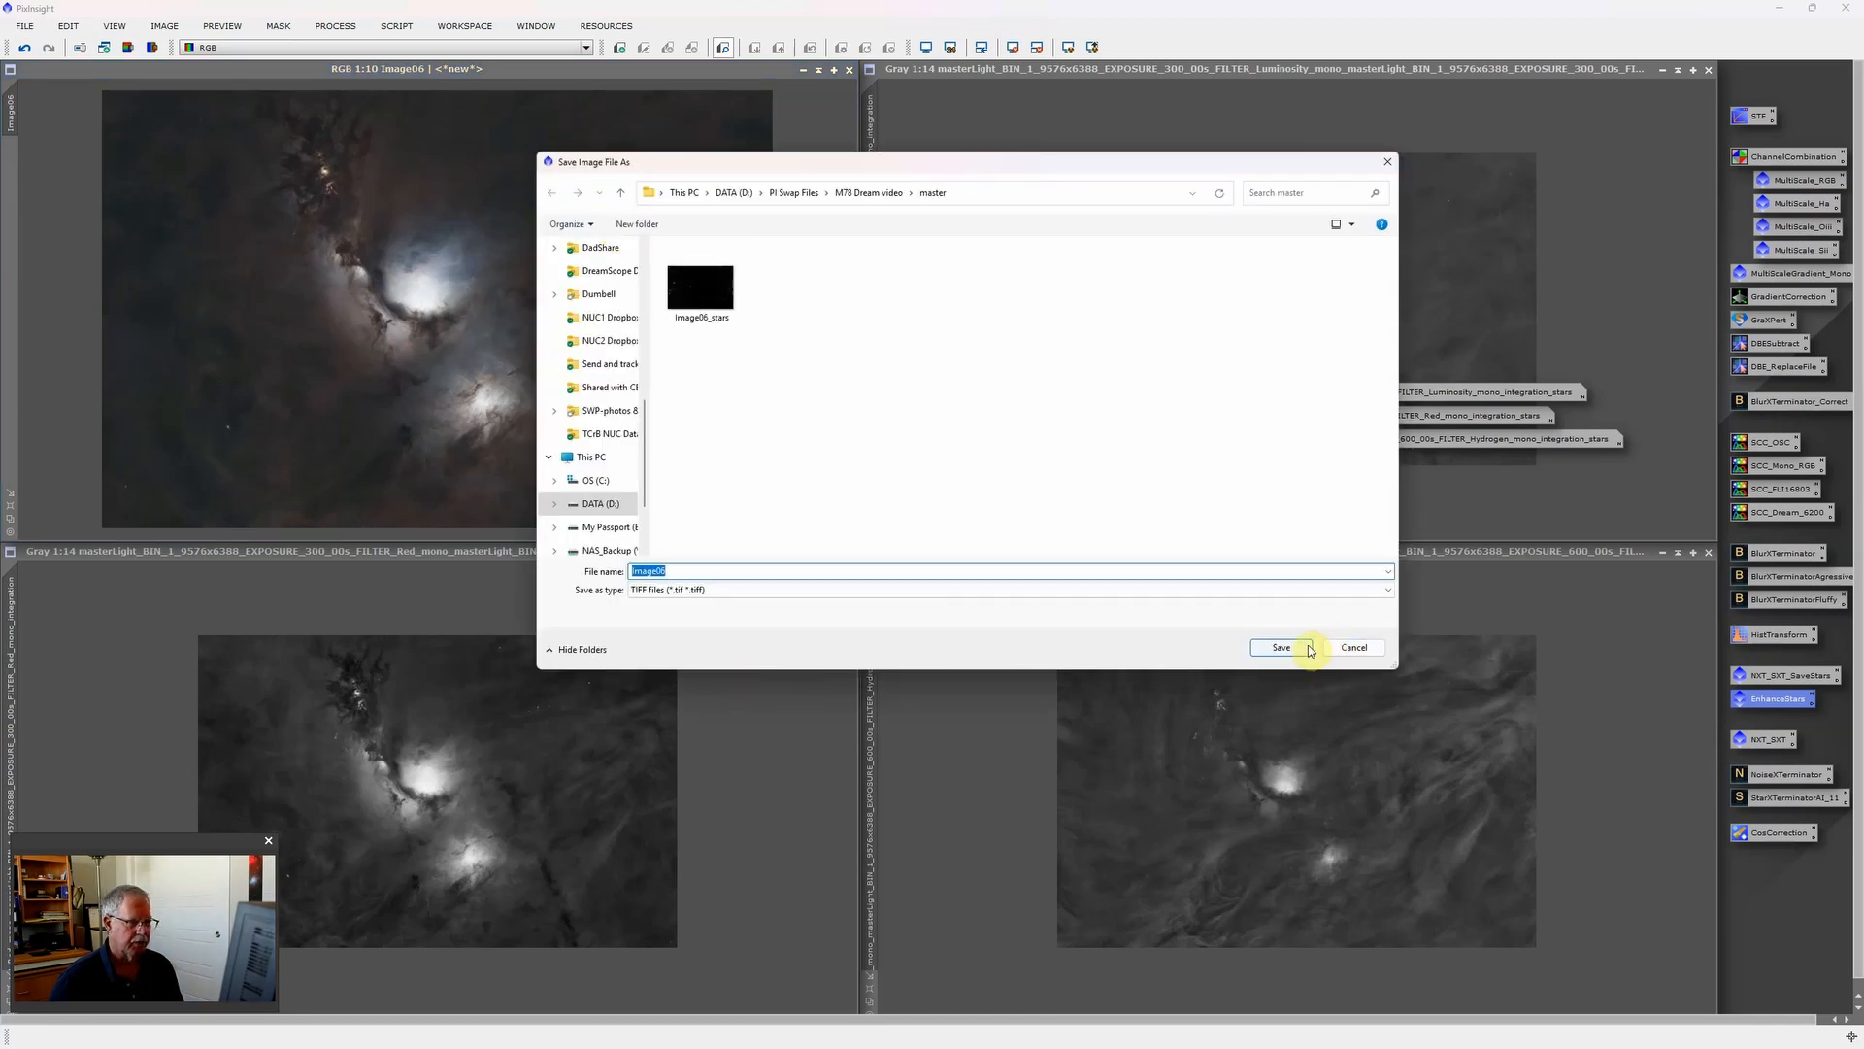
{"action": "left_click", "coordinate": [1309, 647]}
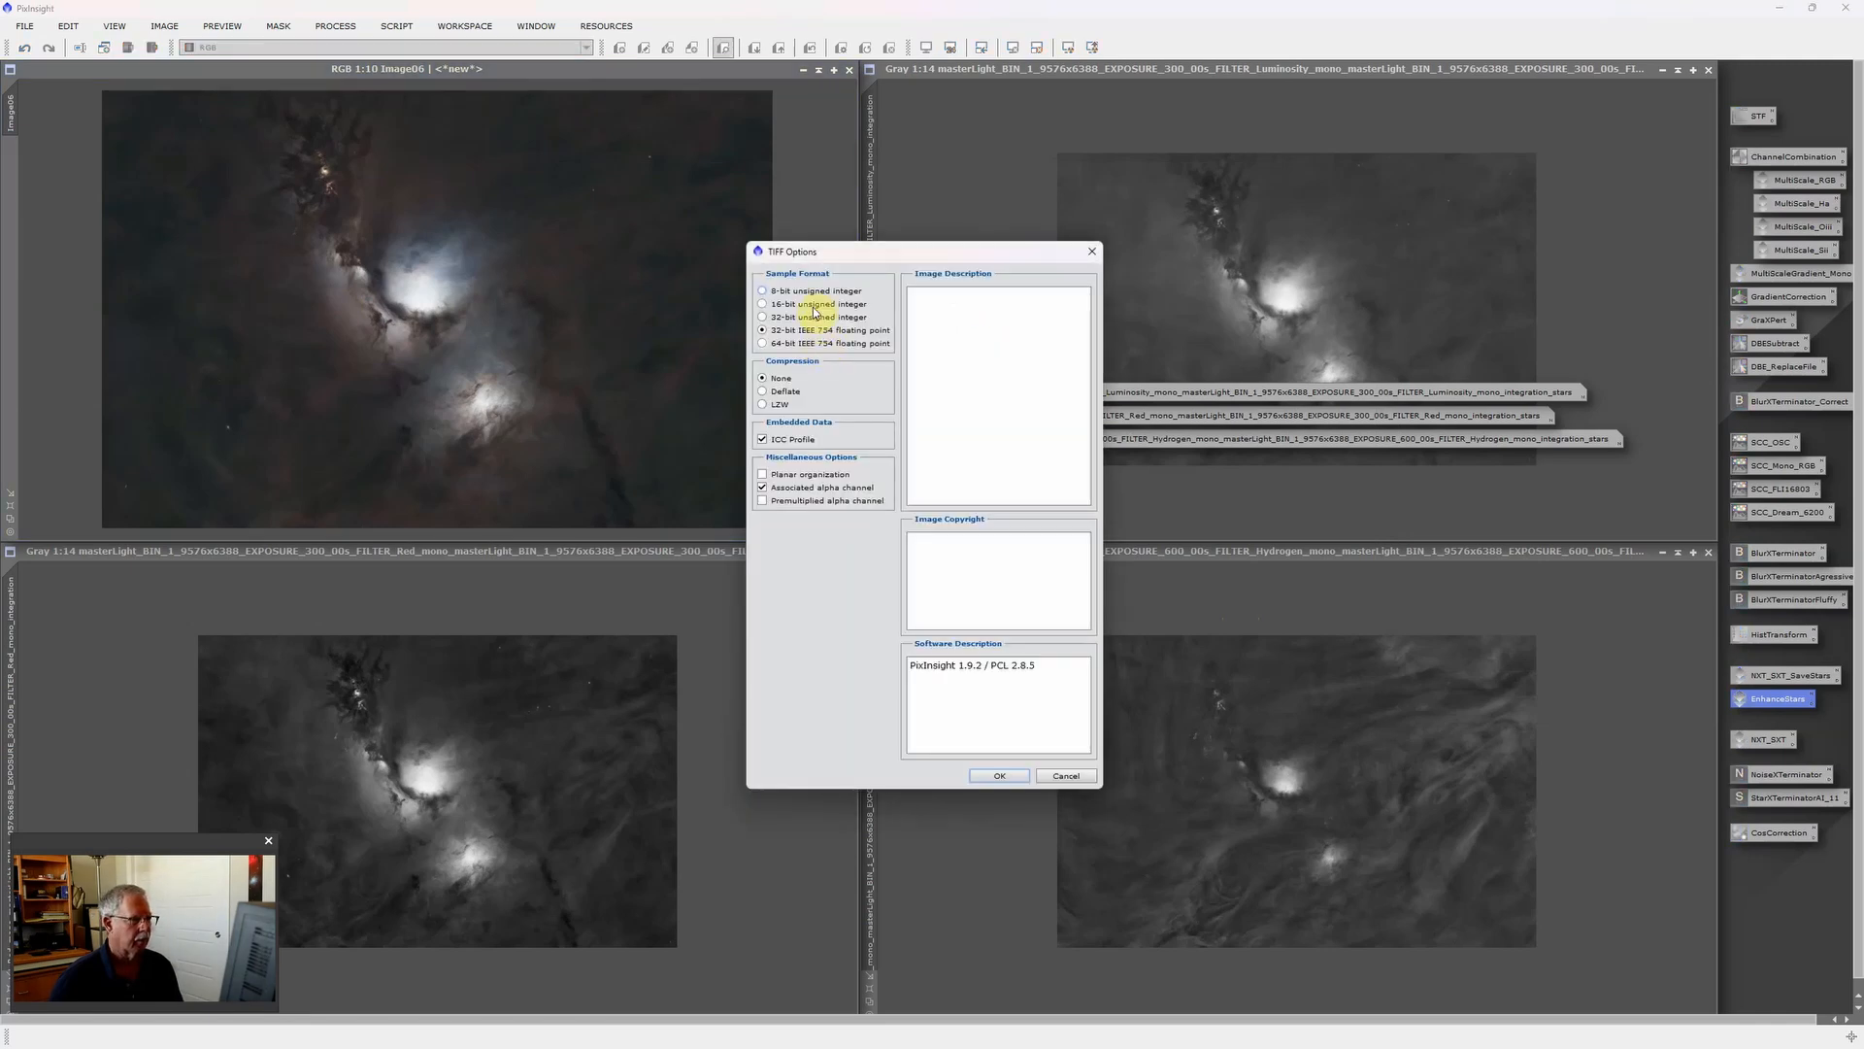
{"action": "left_click", "coordinate": [1001, 773]}
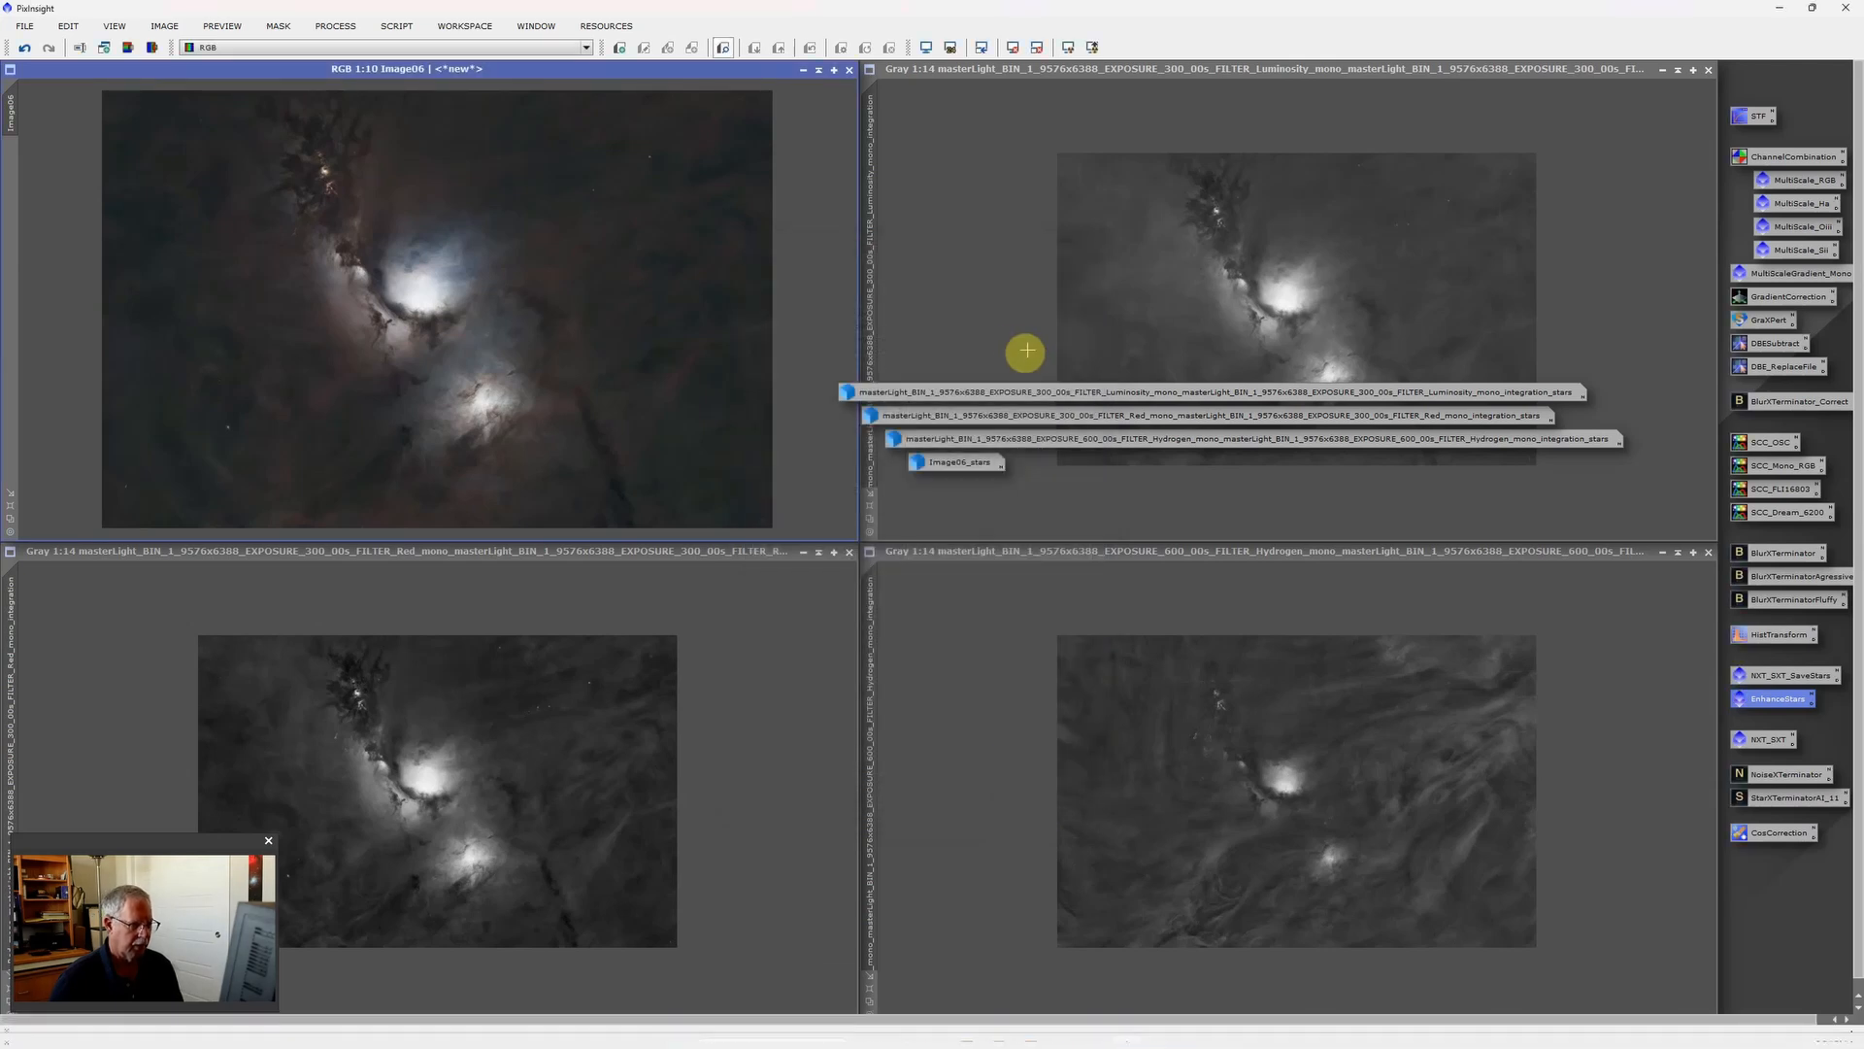
{"action": "left_click", "coordinate": [804, 72]}
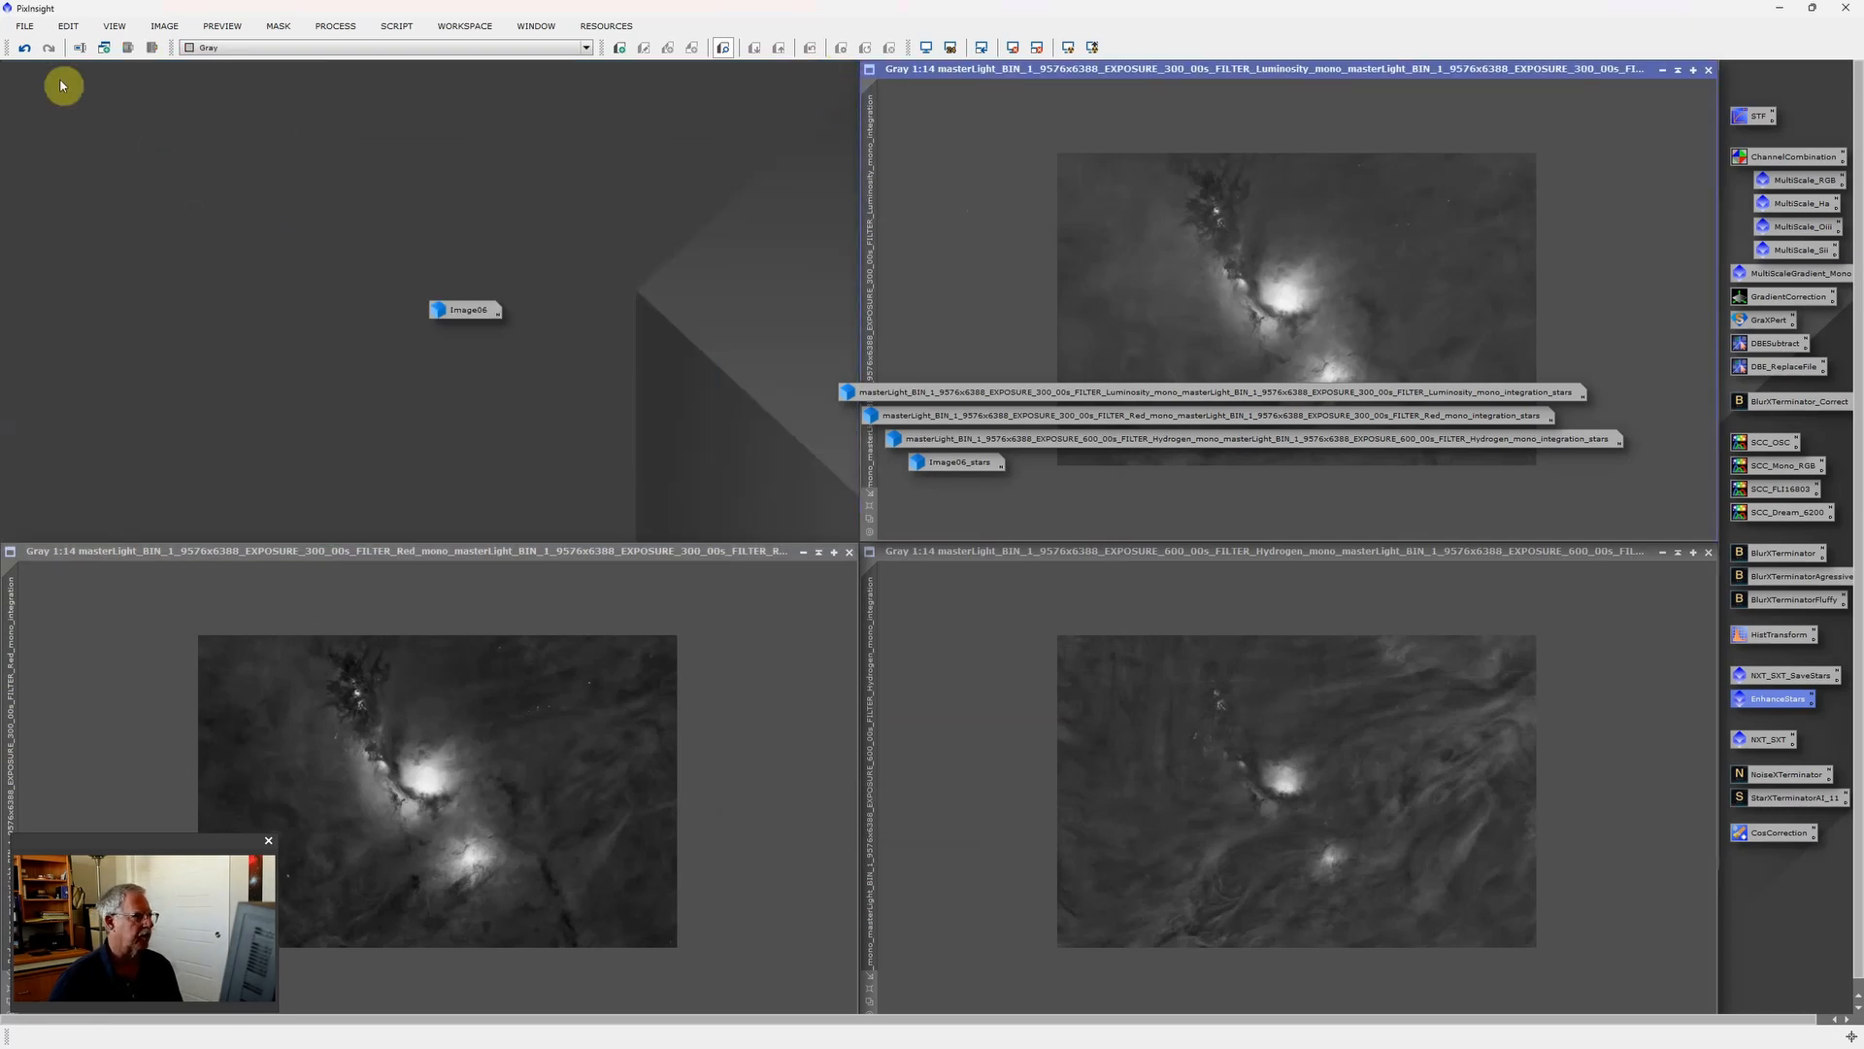
Save the starless Luminosity image as TIFF file masterLight_BIN-1_9576x6388_EXPOSURE-300.00s_FILTER-Luminosity_mono in the master folder, and minimize it.
{"action": "left_click", "coordinate": [26, 31]}
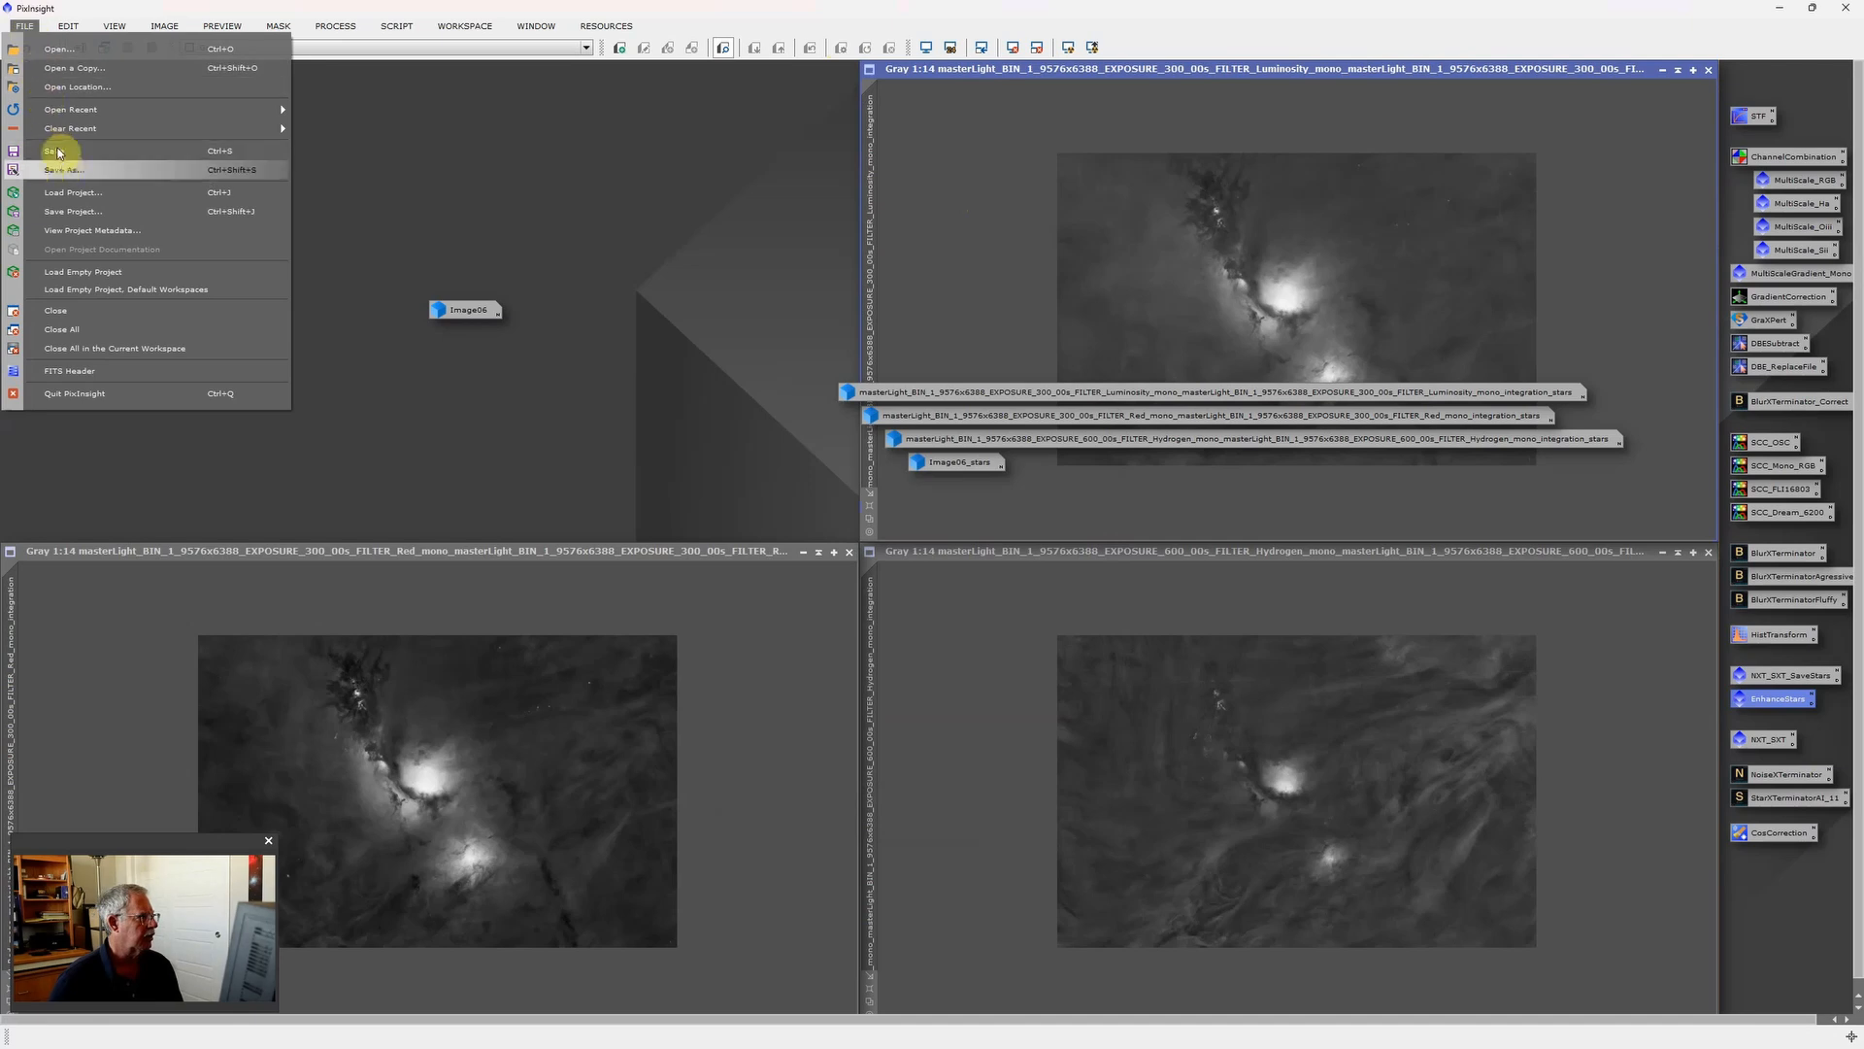
{"action": "key", "text": "Escape"}
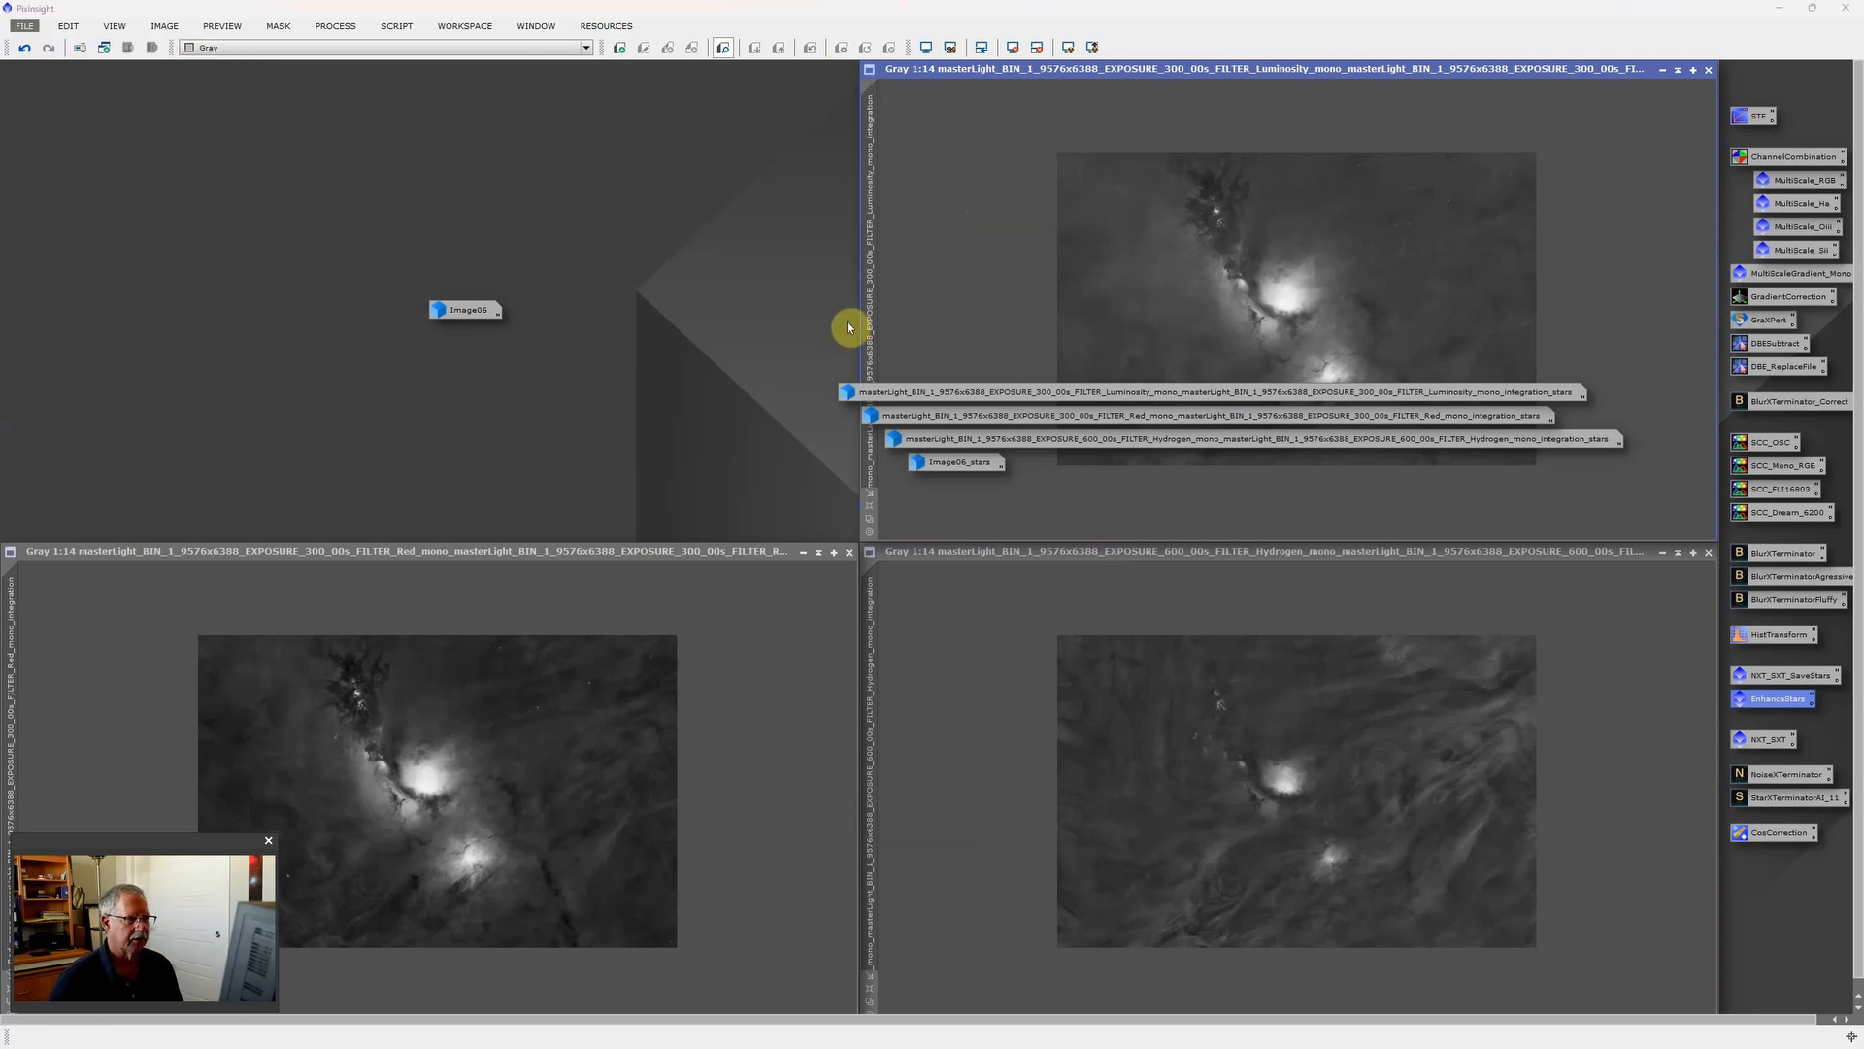
{"action": "key", "text": "ctrl+shift+s"}
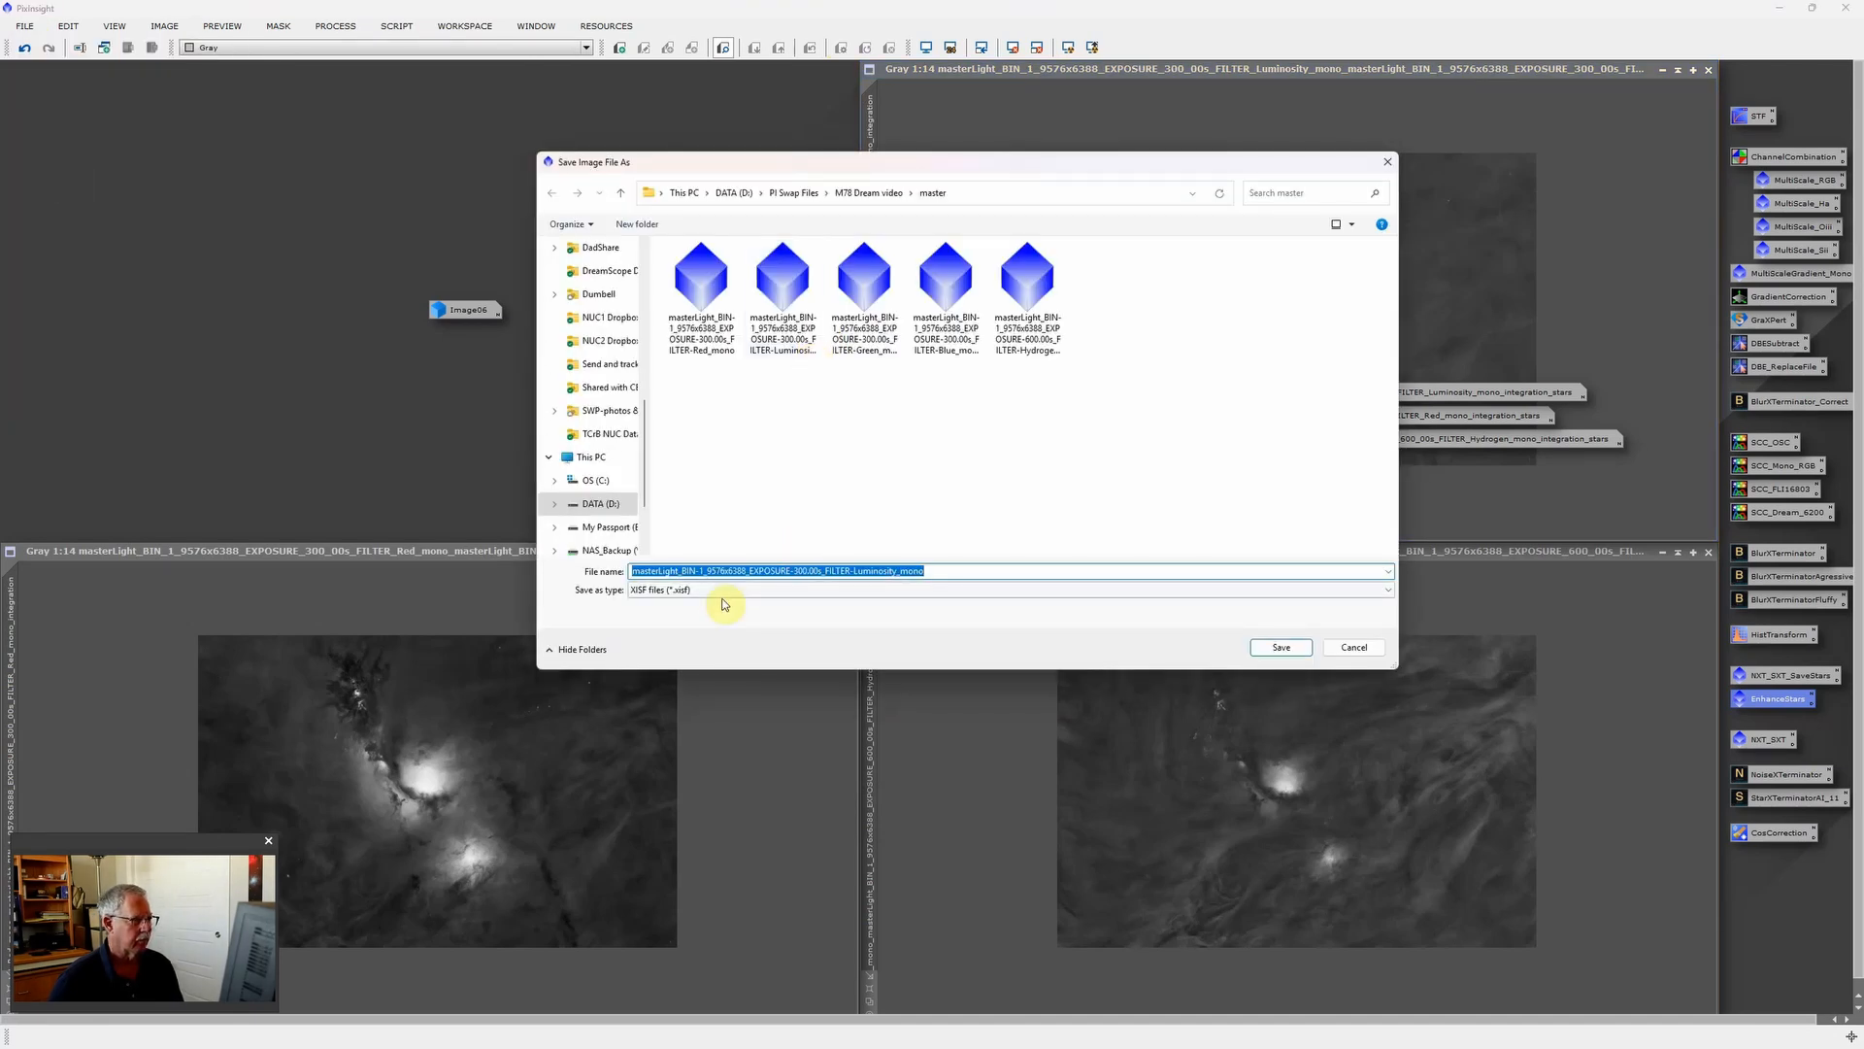
{"action": "left_click", "coordinate": [722, 592]}
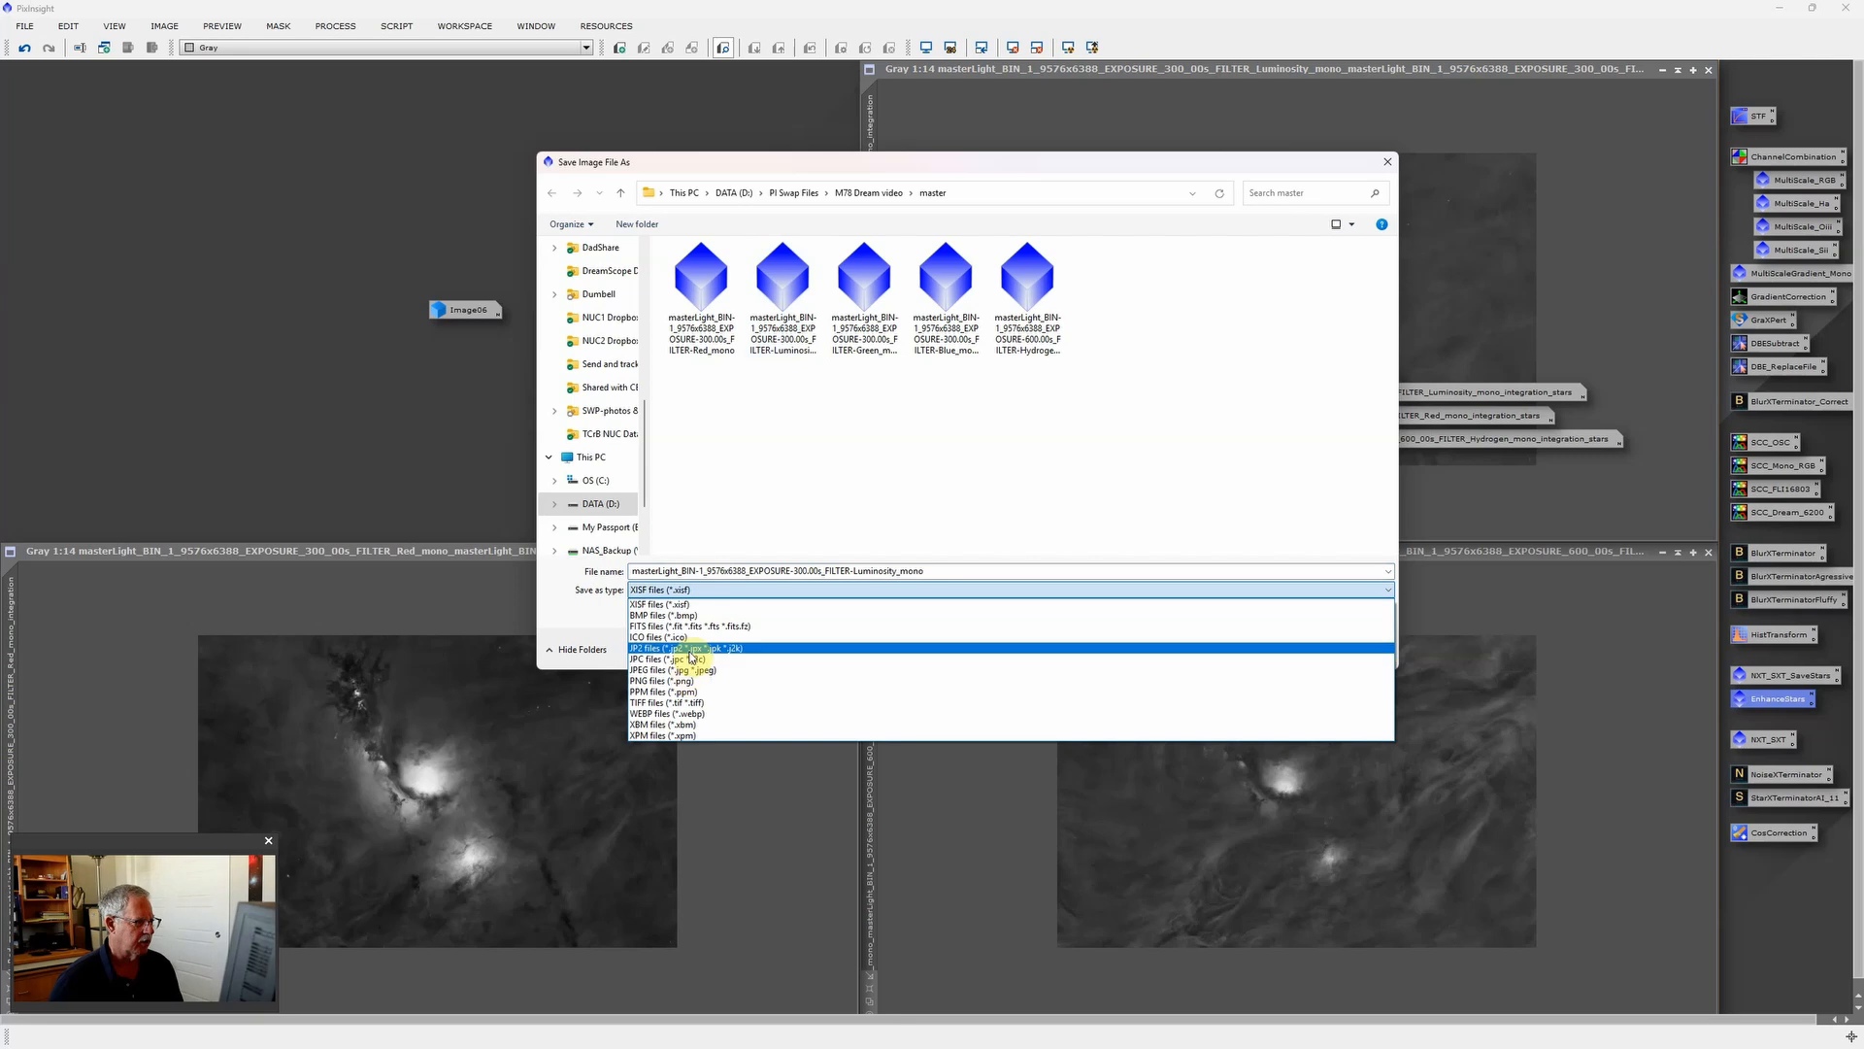
{"action": "left_click", "coordinate": [686, 703]}
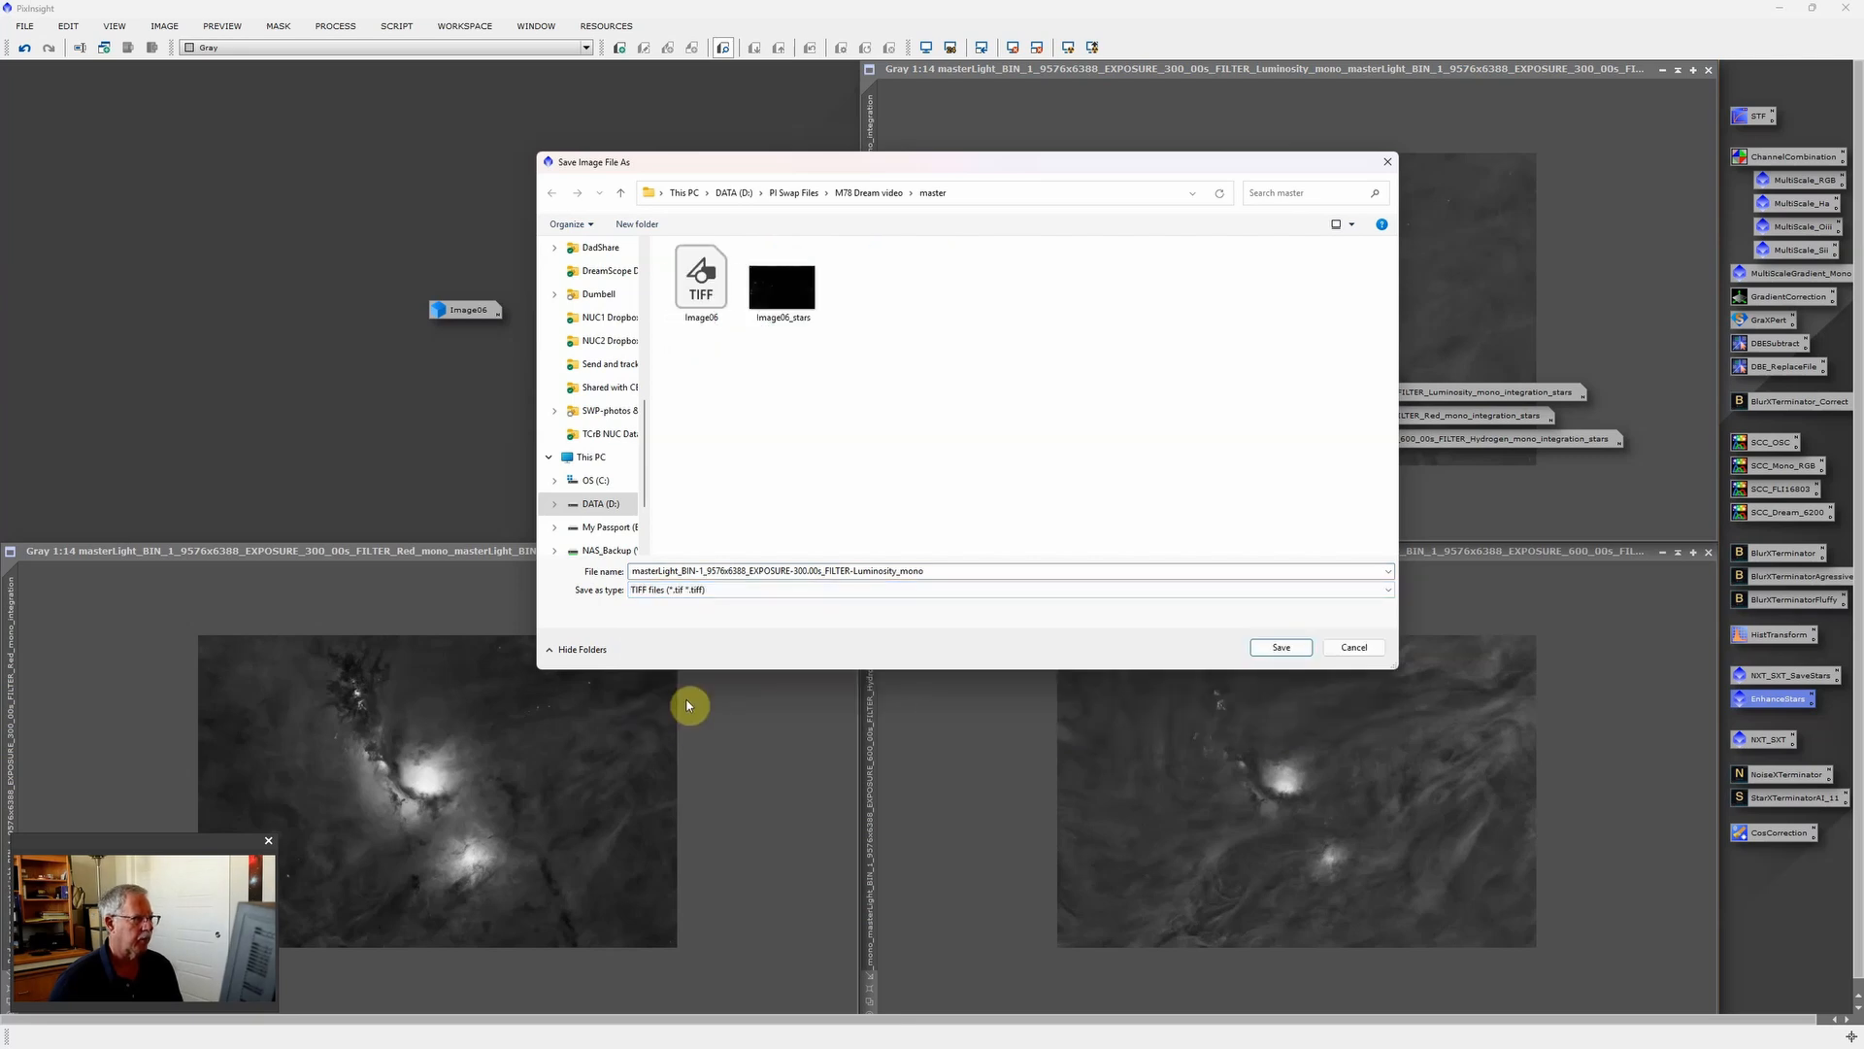
{"action": "left_click", "coordinate": [1284, 647]}
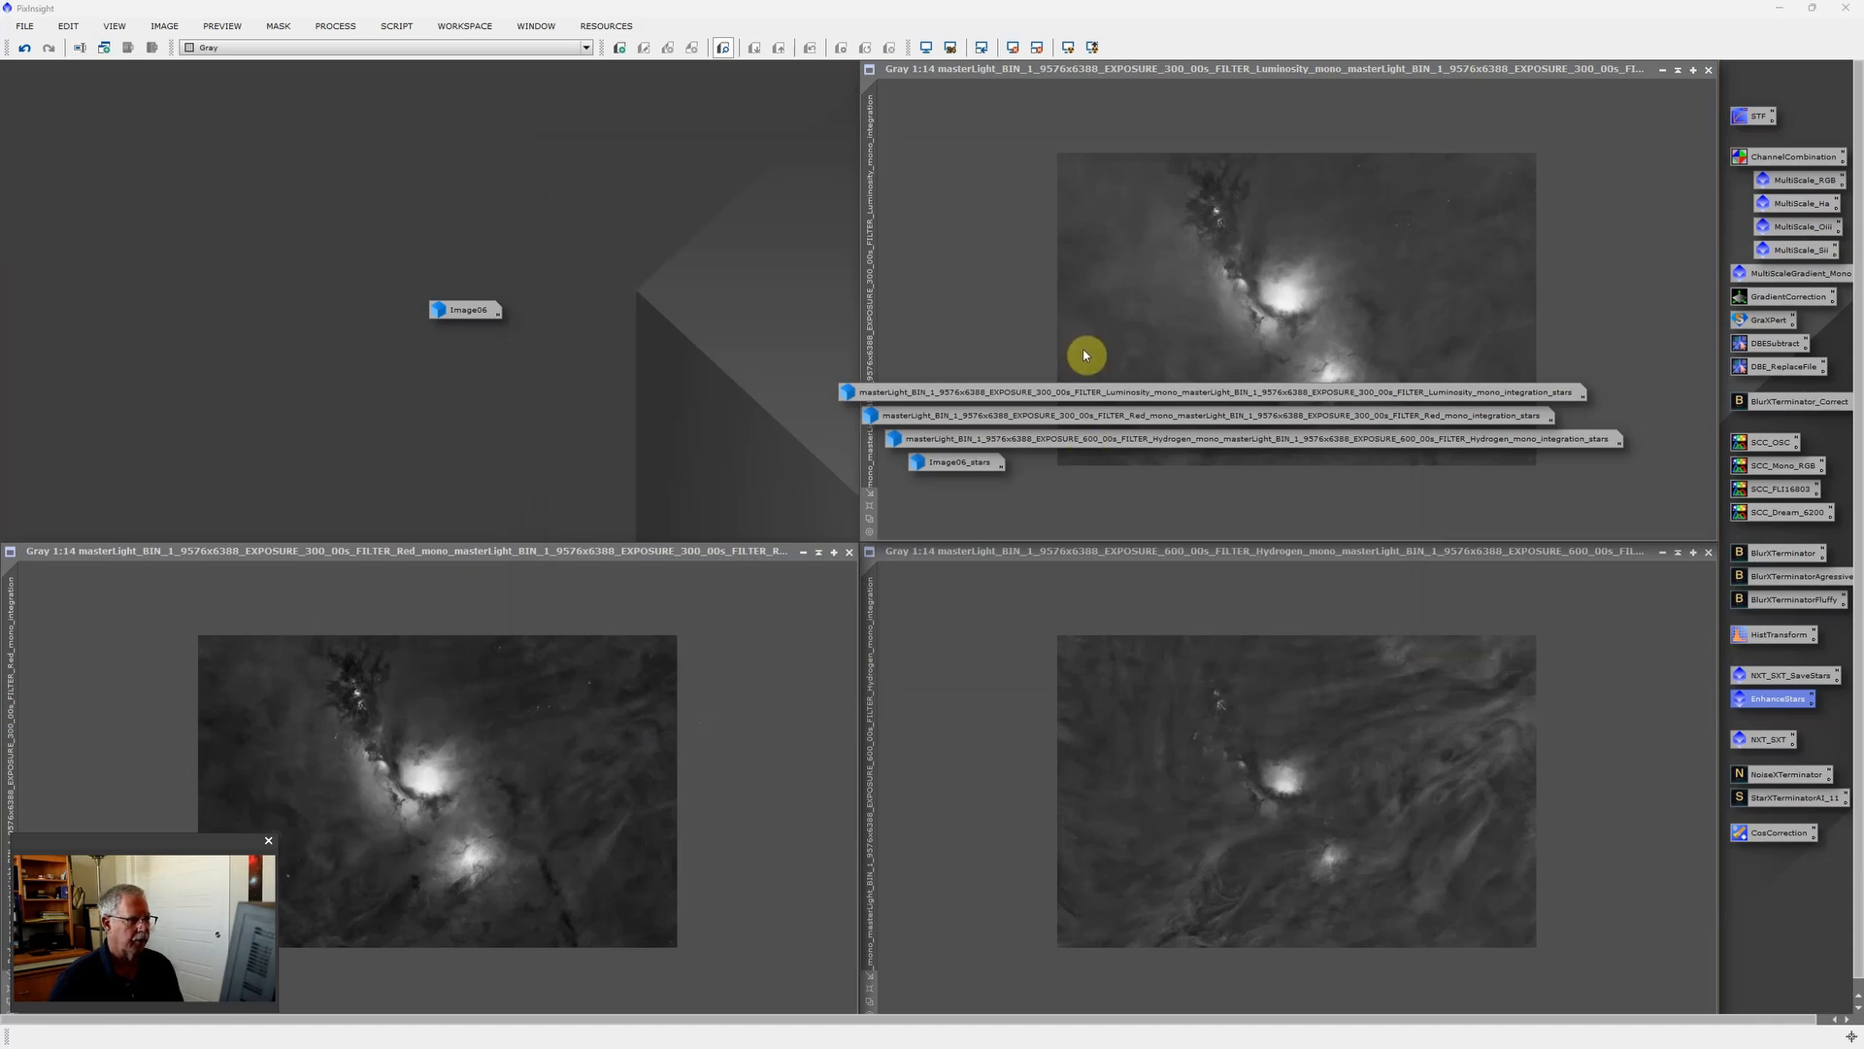
{"action": "left_click", "coordinate": [905, 348]}
{"action": "key", "text": "ctrl+shift+s"}
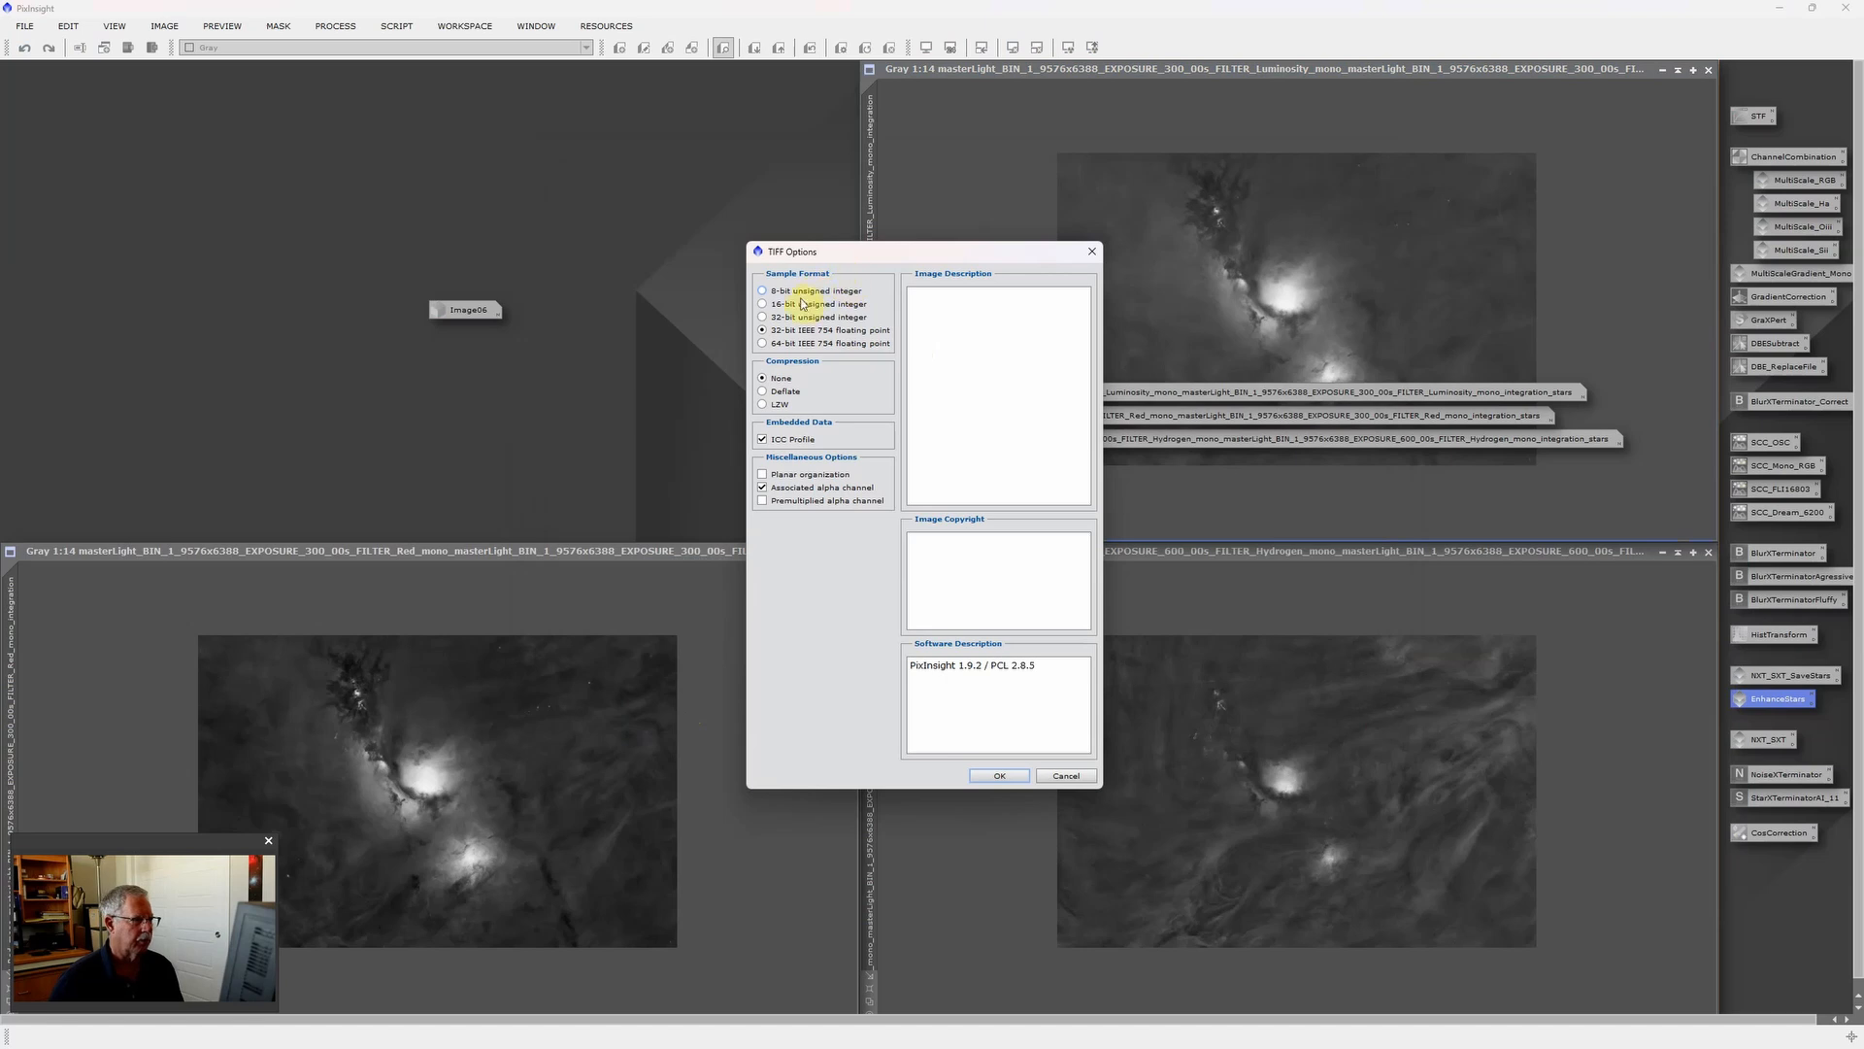
{"action": "left_click", "coordinate": [1010, 773]}
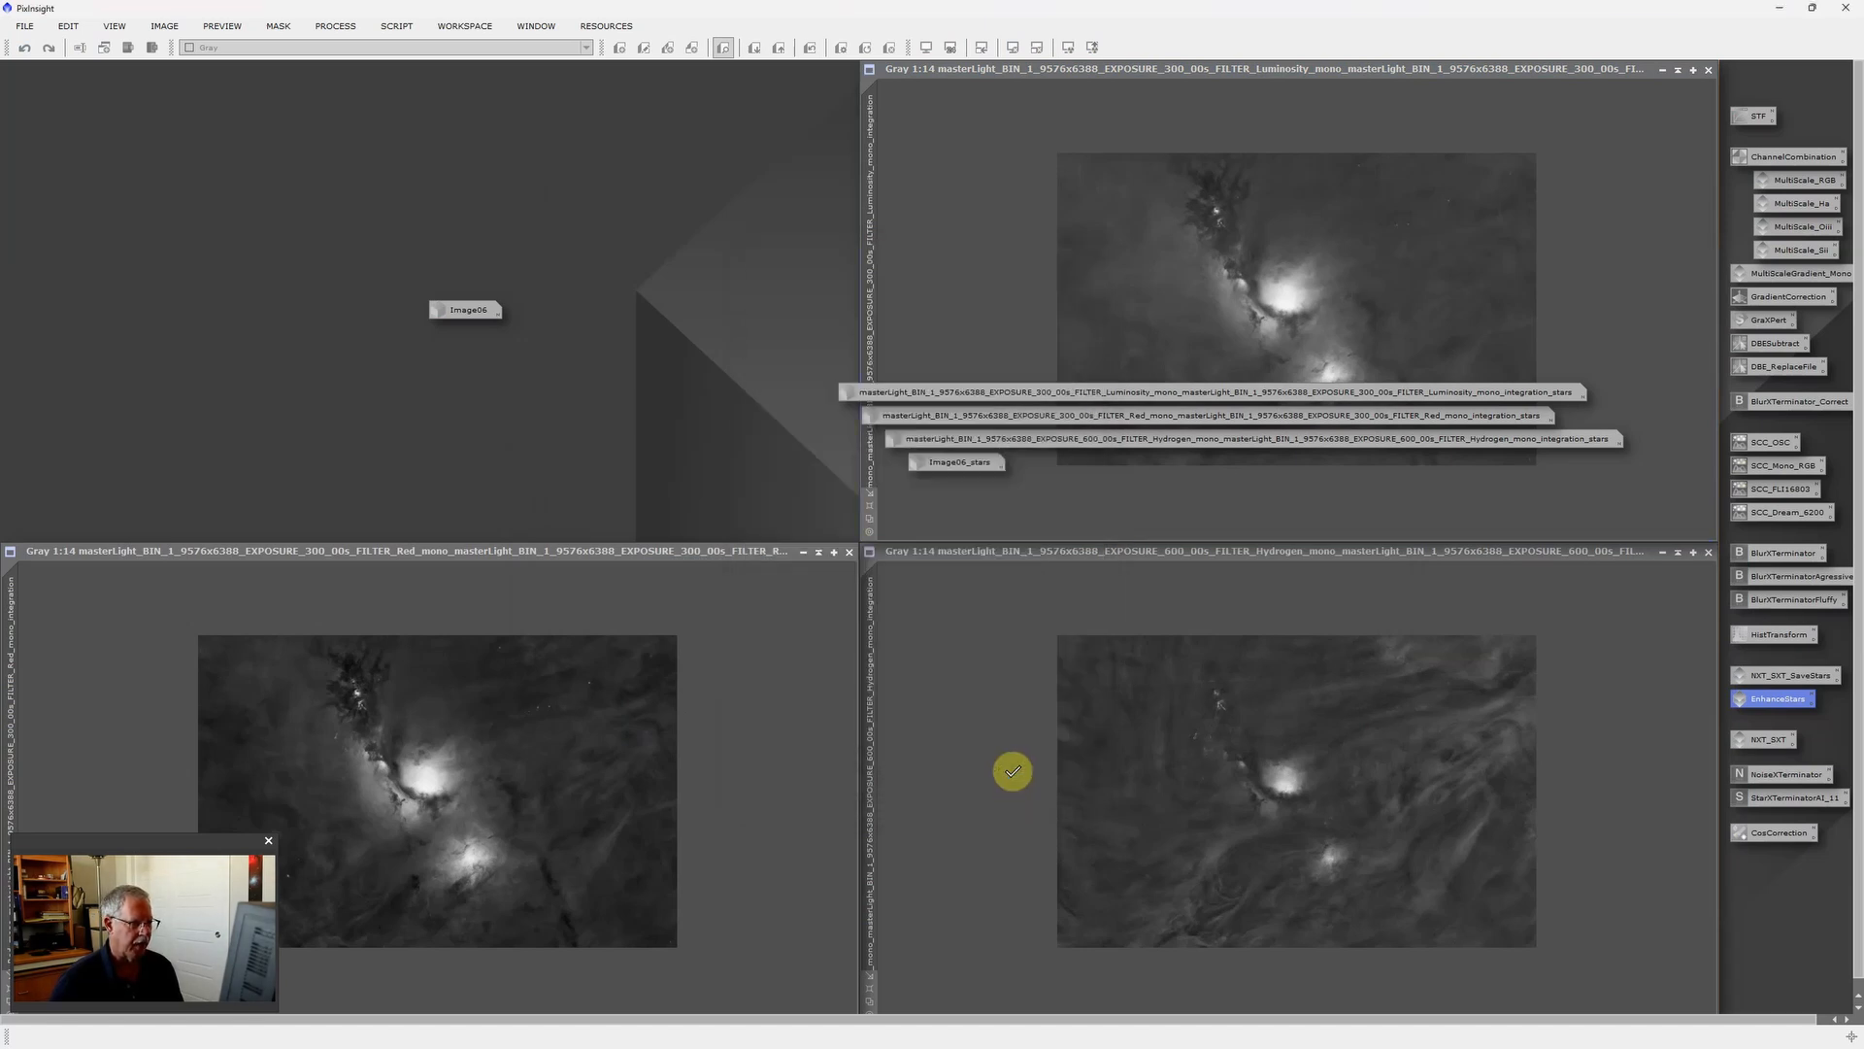
{"action": "left_click", "coordinate": [1663, 72]}
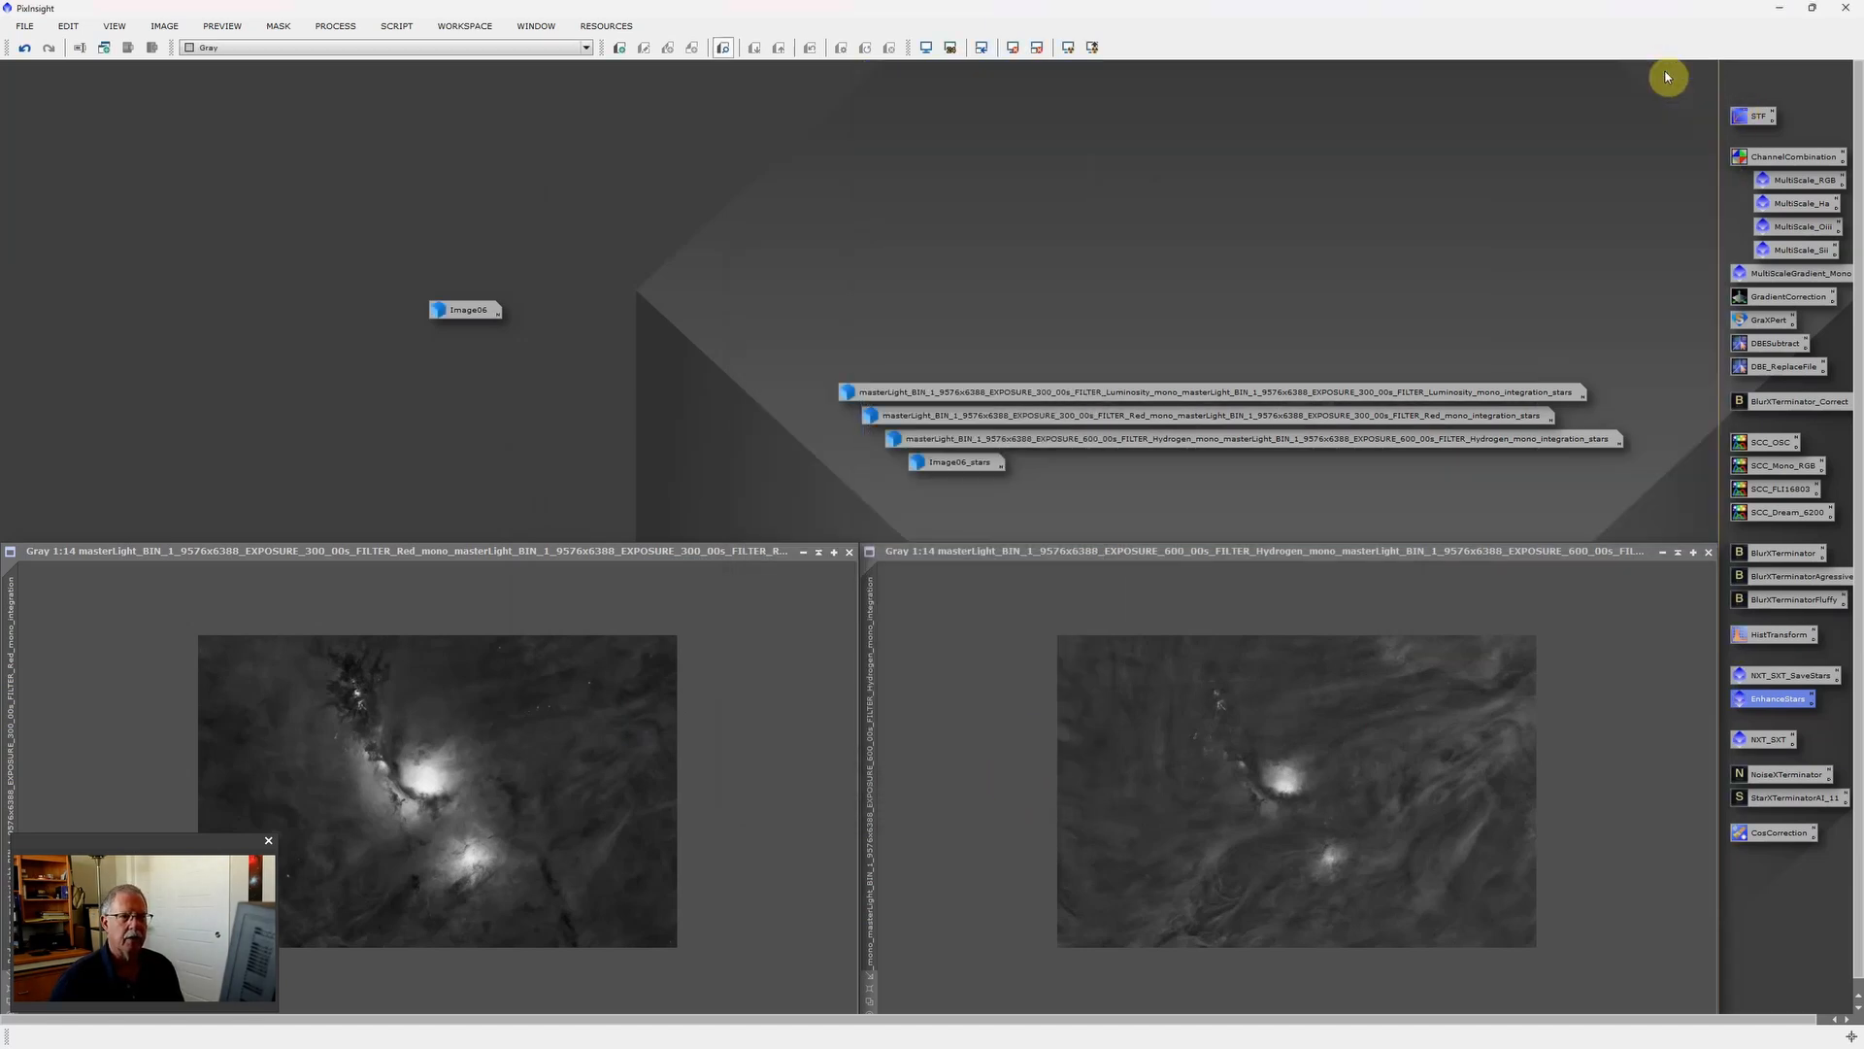
Save the starless Red image as TIFF file masterLight_BIN-1_9576x6388_EXPOSURE-300.00s_FILTER-Red_mono in the master folder, and minimize it.
{"action": "left_click", "coordinate": [24, 27]}
{"action": "left_click", "coordinate": [84, 173]}
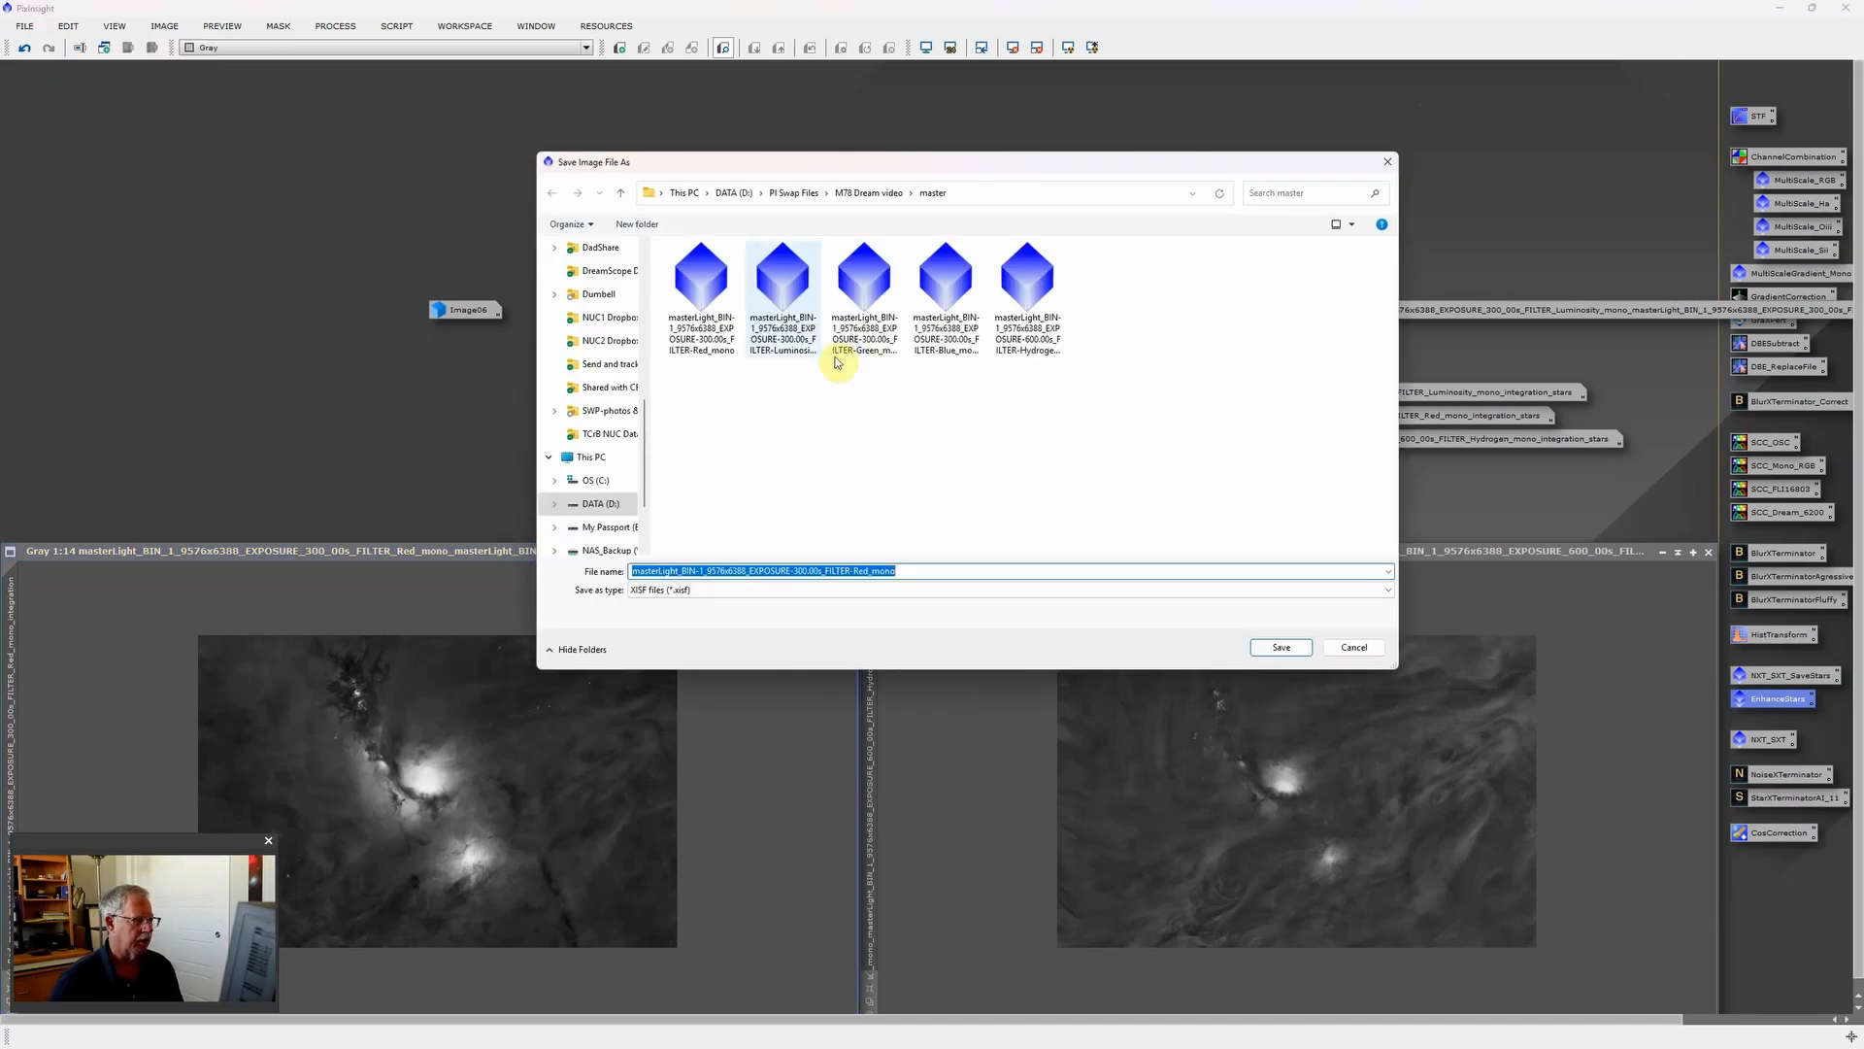
{"action": "left_click", "coordinate": [728, 590]}
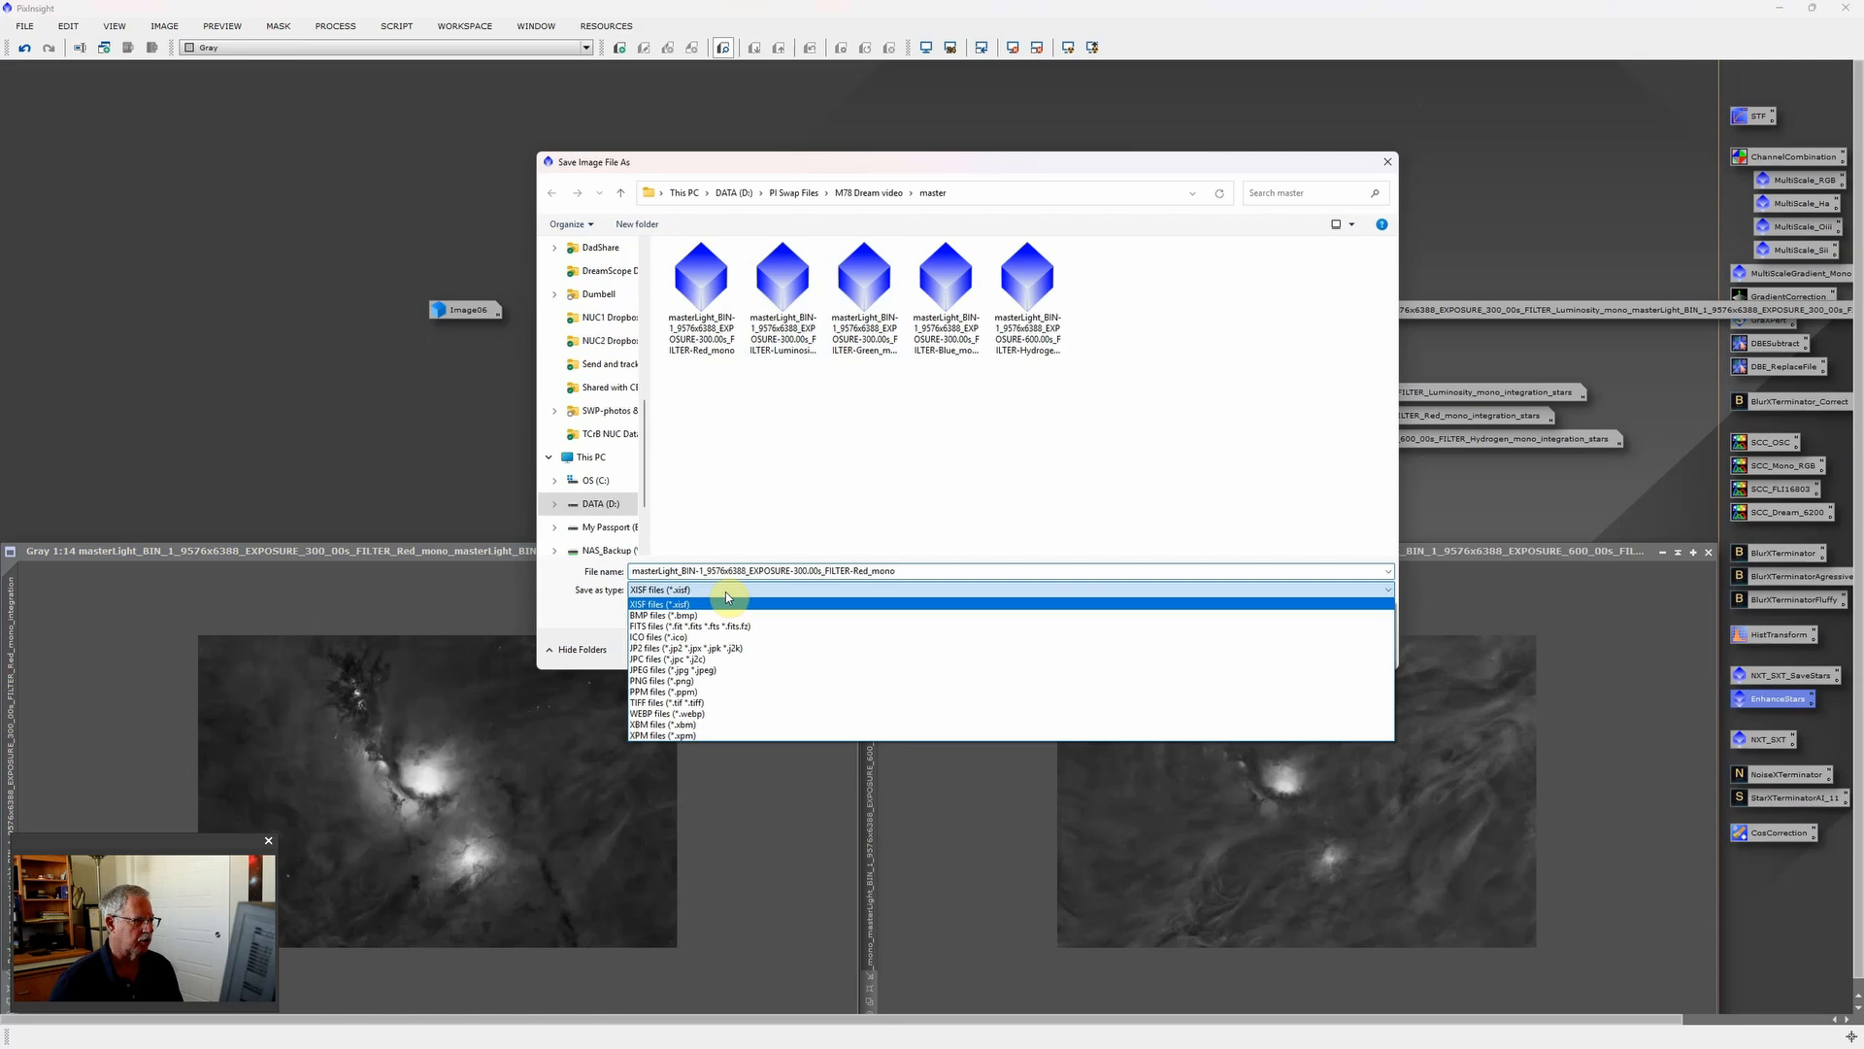
{"action": "left_click", "coordinate": [714, 703]}
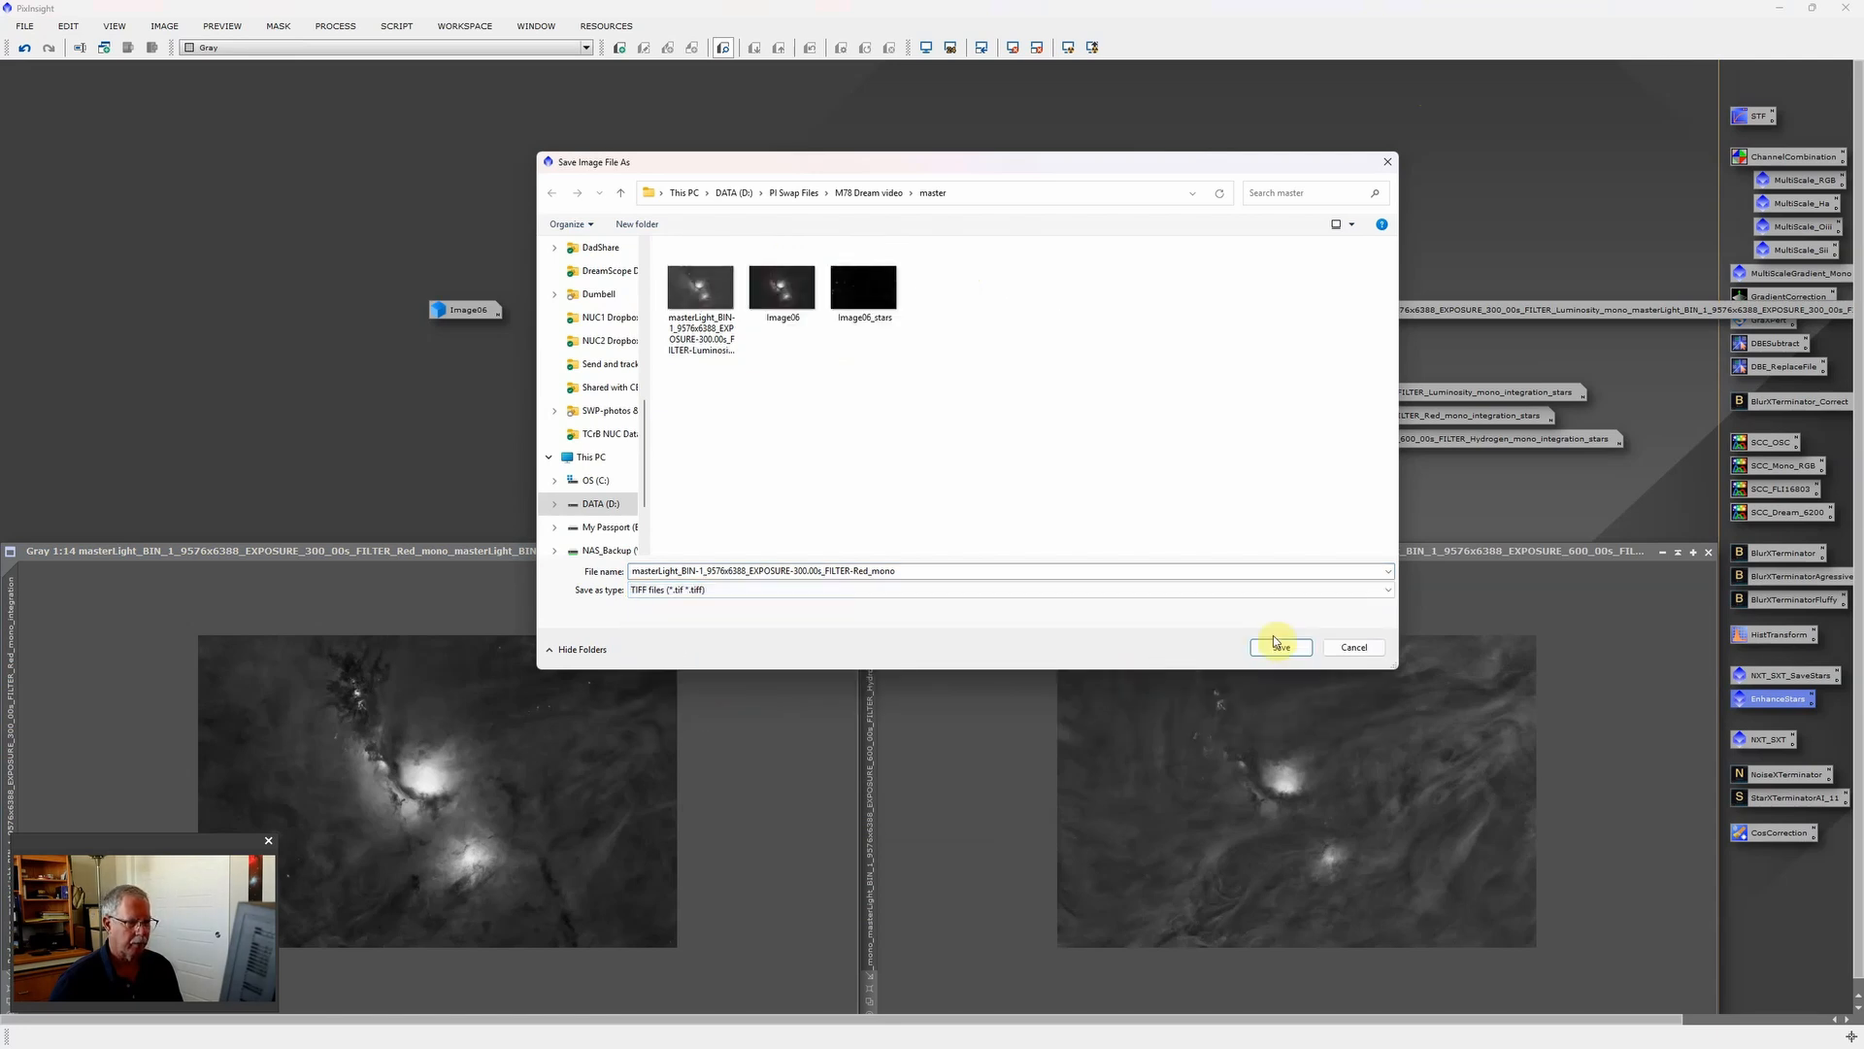
{"action": "left_click", "coordinate": [1278, 645]}
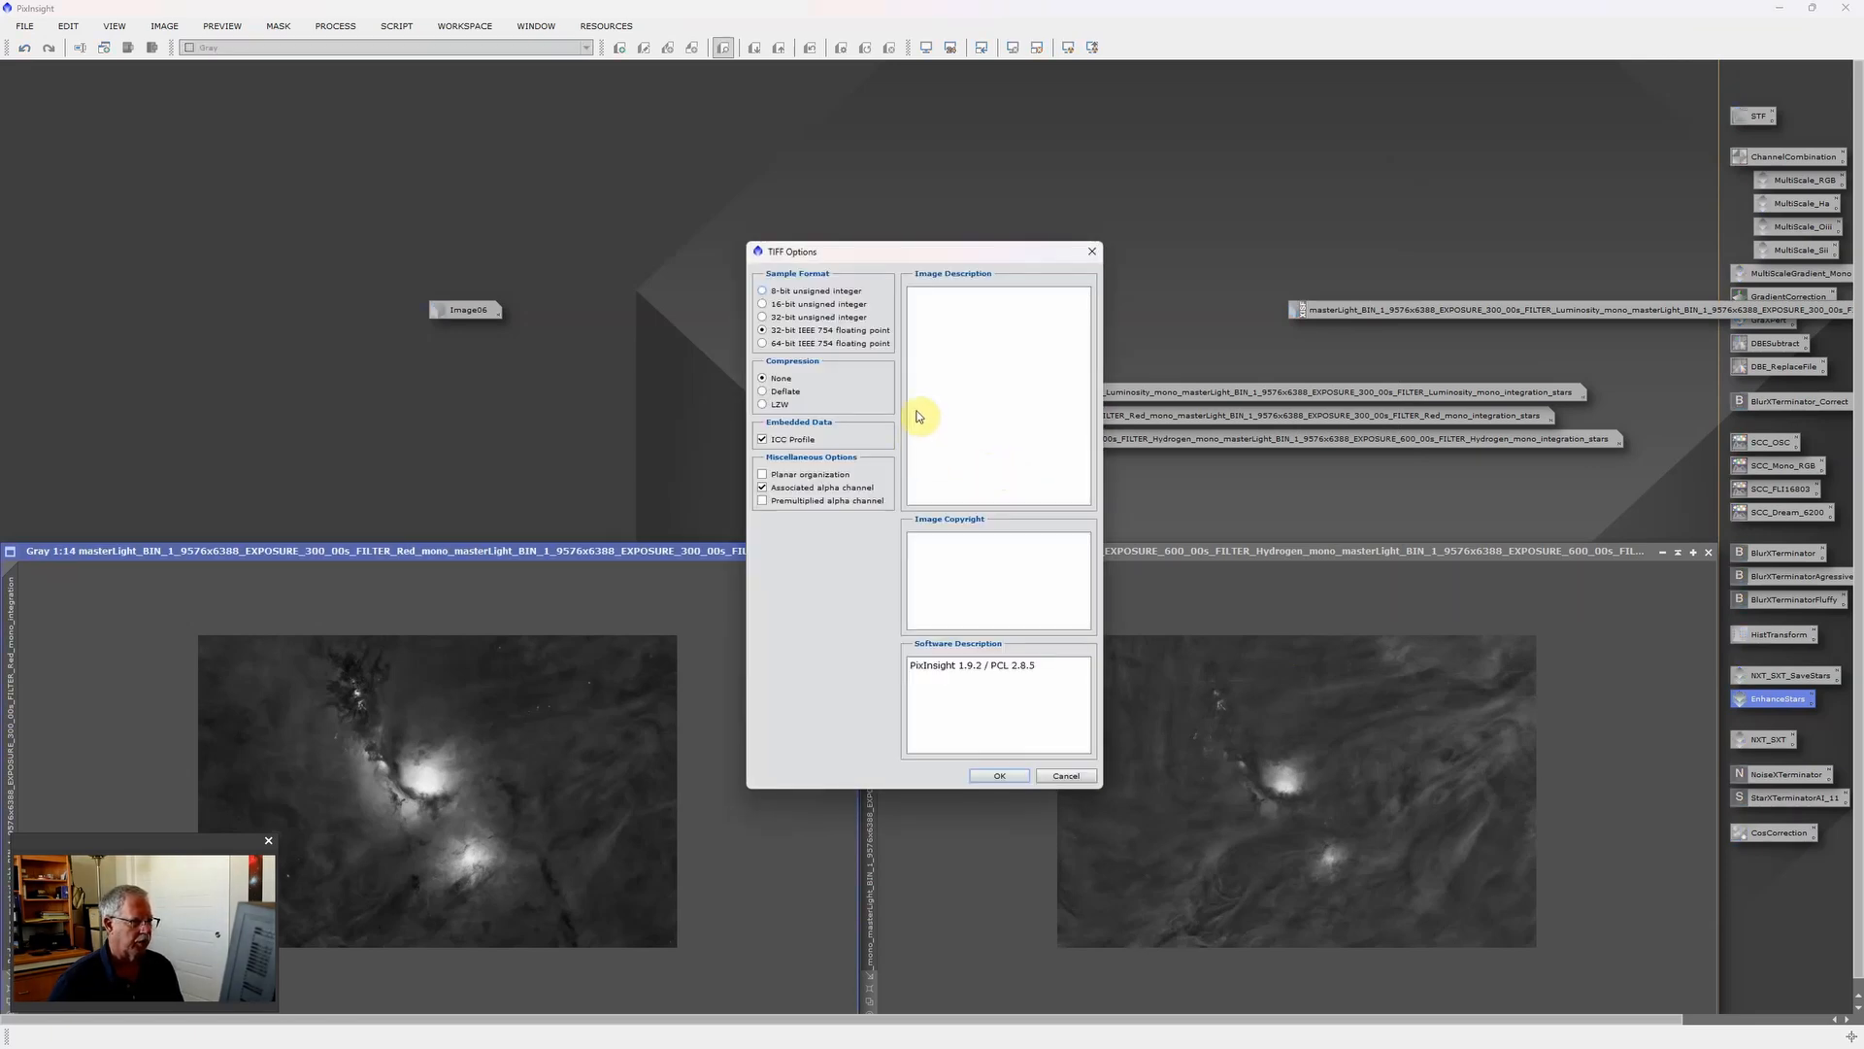
{"action": "left_click", "coordinate": [999, 775]}
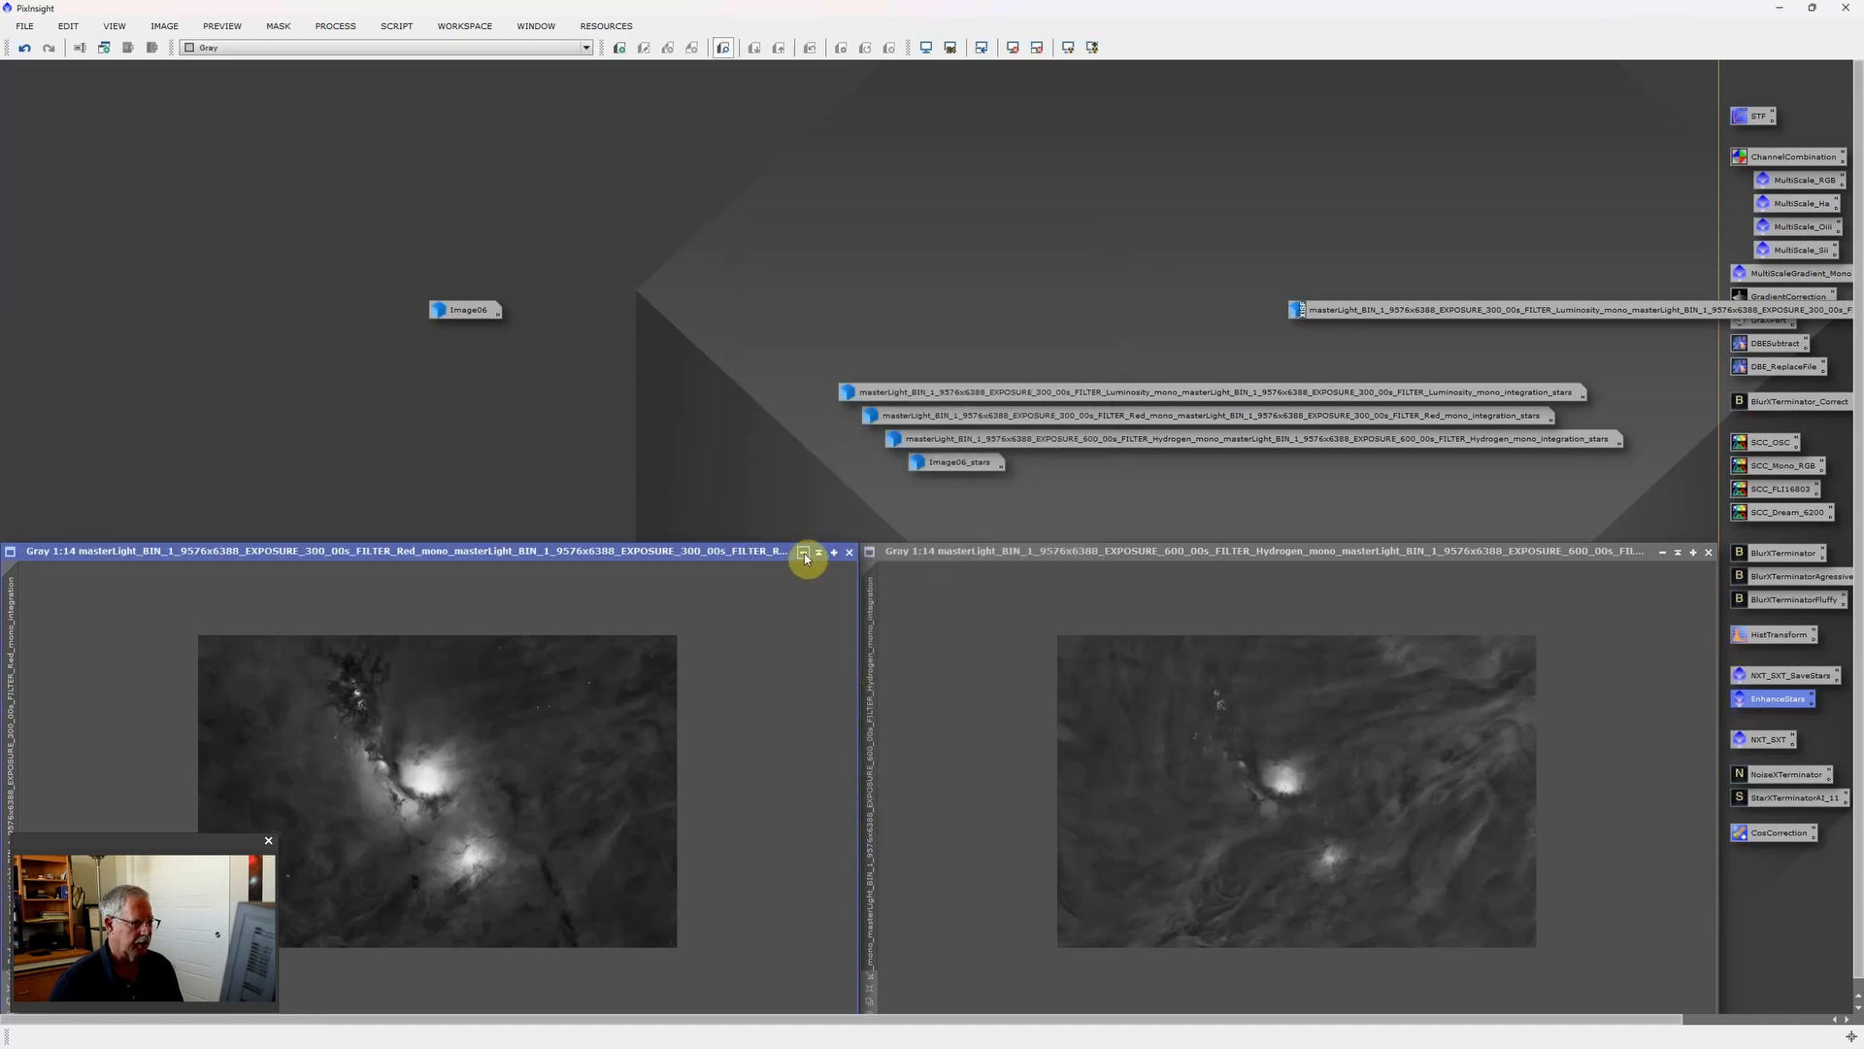
{"action": "left_click", "coordinate": [804, 554]}
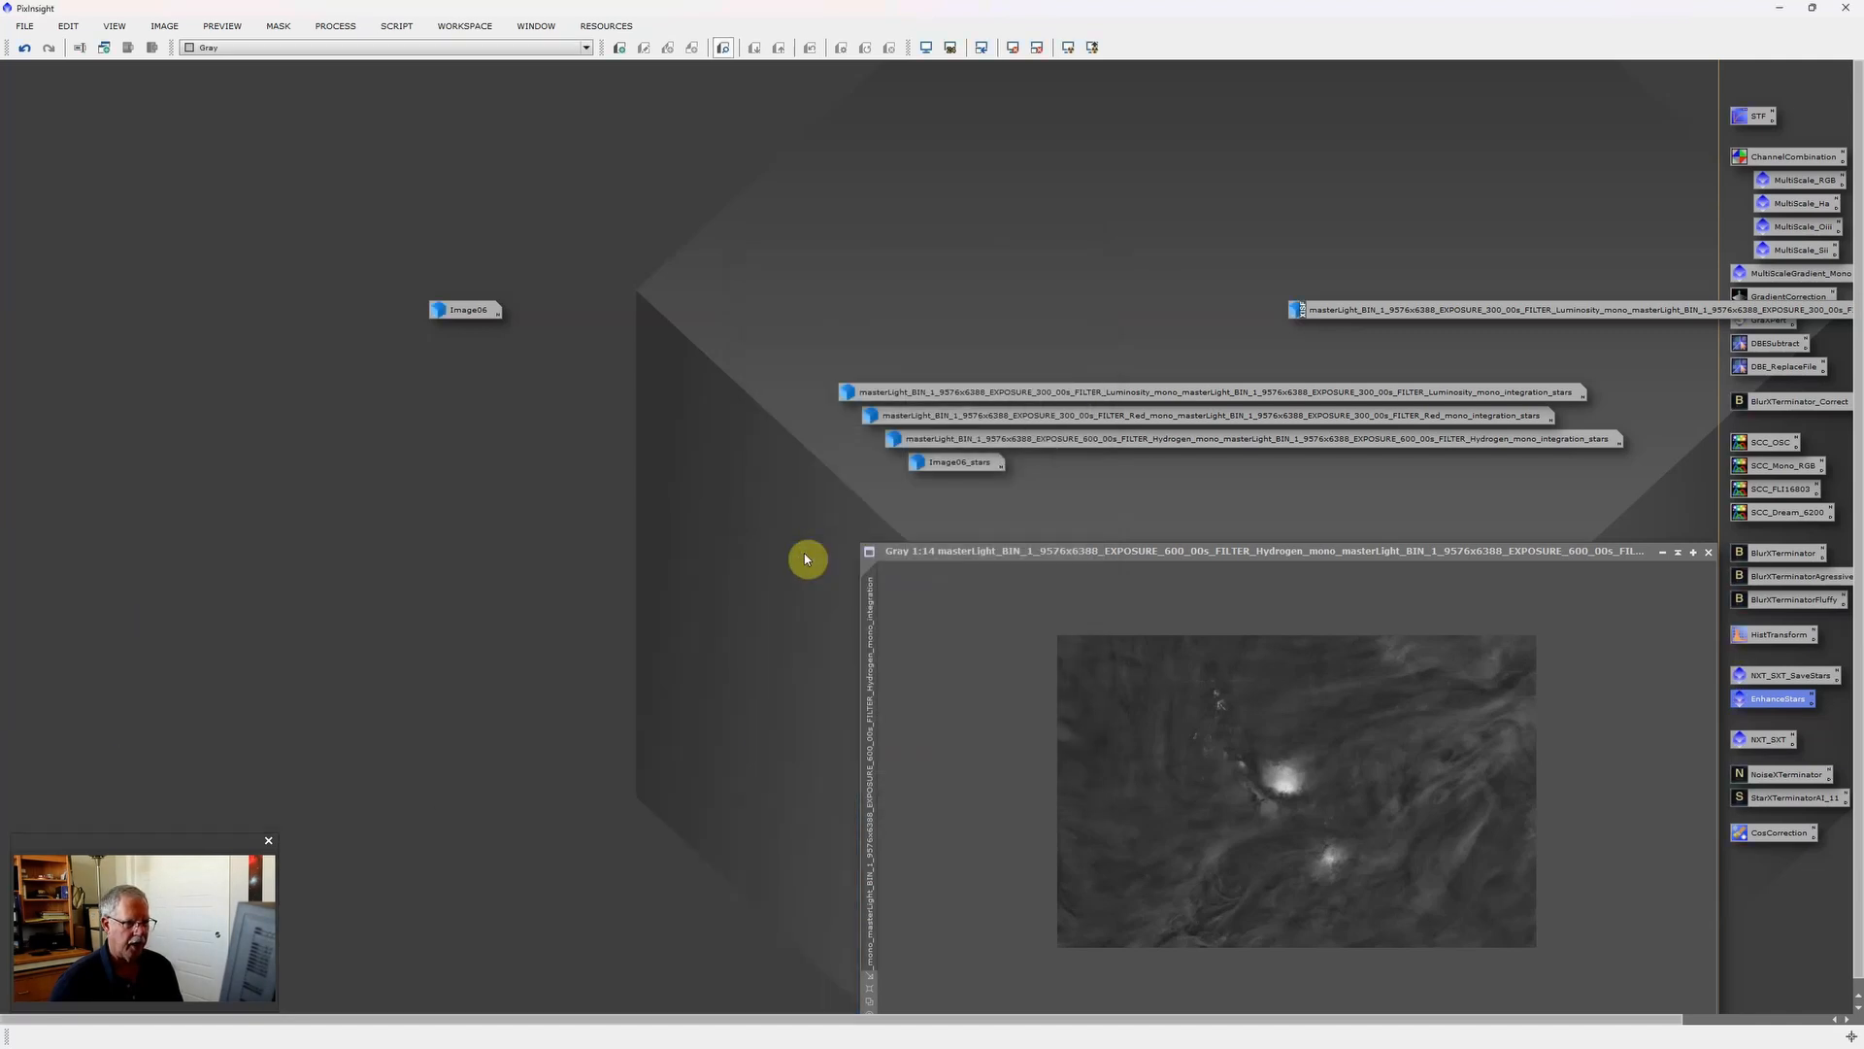
Save the starless Hydrogen image as 16-bit unsigned integer TIFF file masterLight_BIN-1_9576x6388_EXPOSURE-600.00s_FILTER-Hydrogen_mono in the master folder.
{"action": "left_click", "coordinate": [24, 27]}
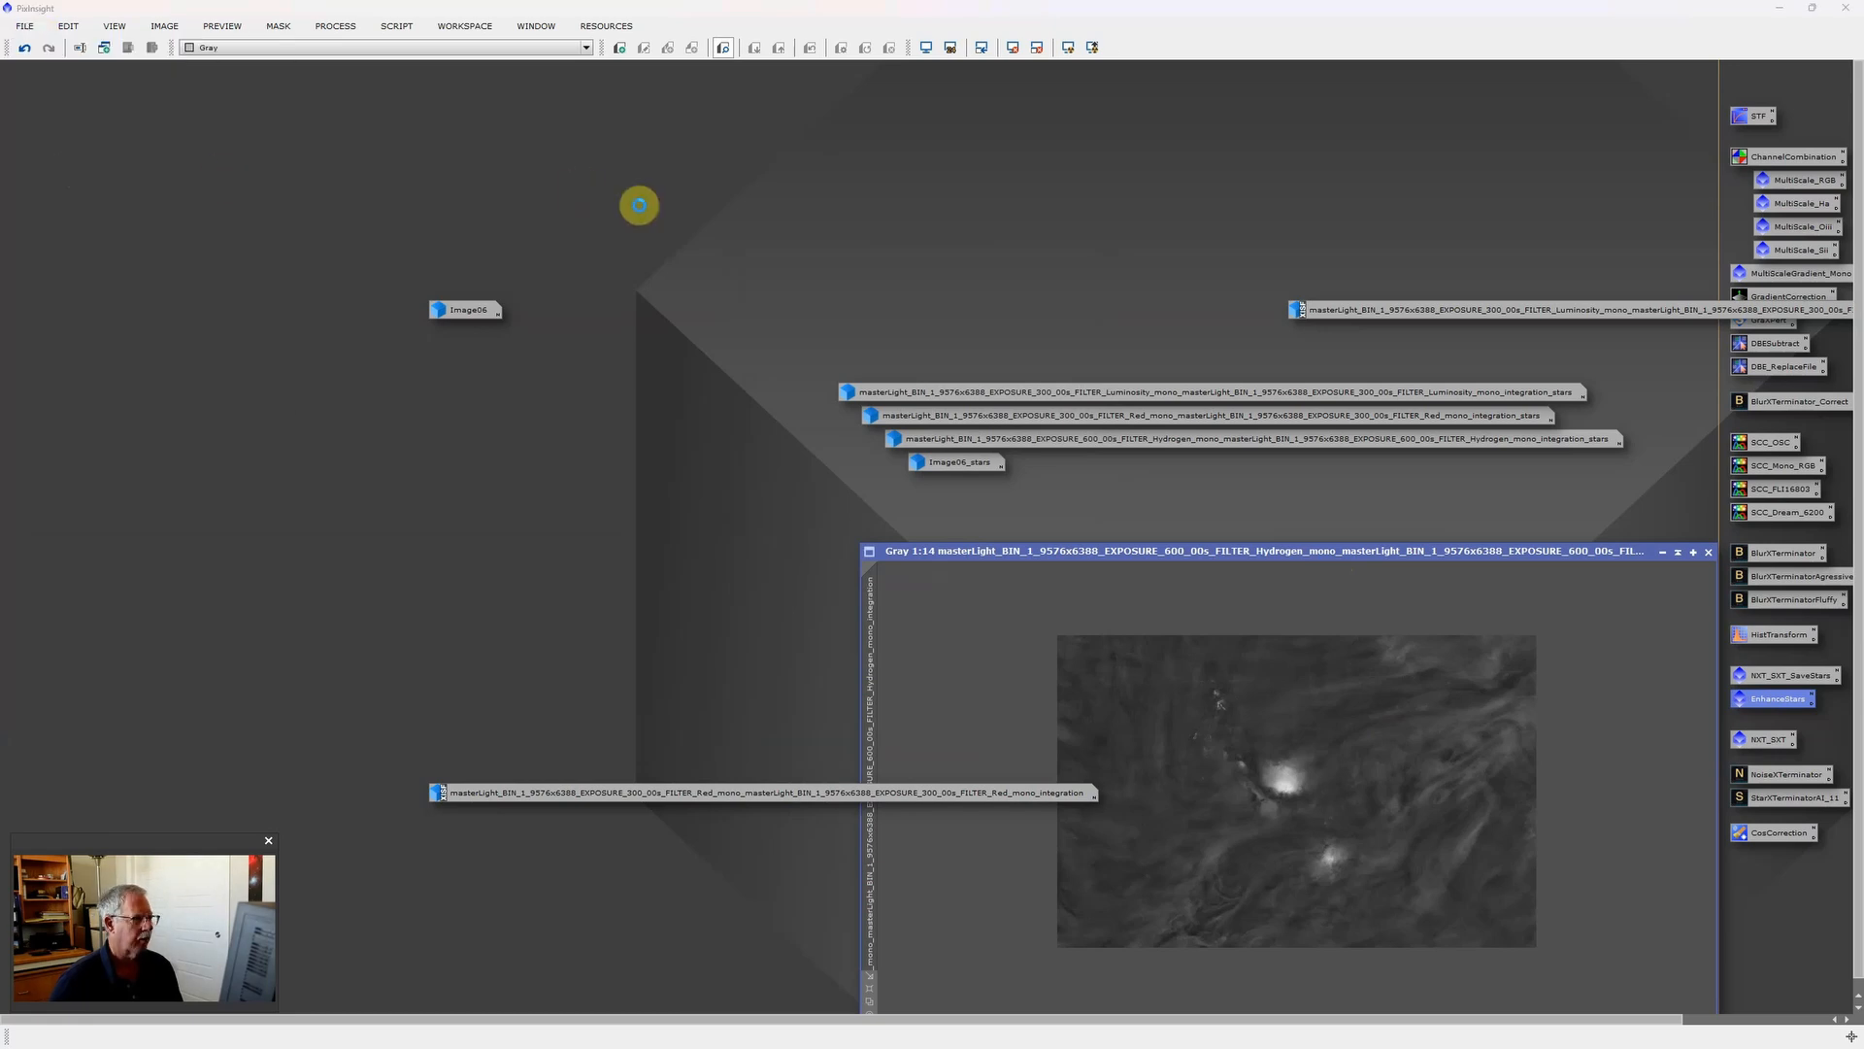
{"action": "key", "text": "ctrl+shift+s"}
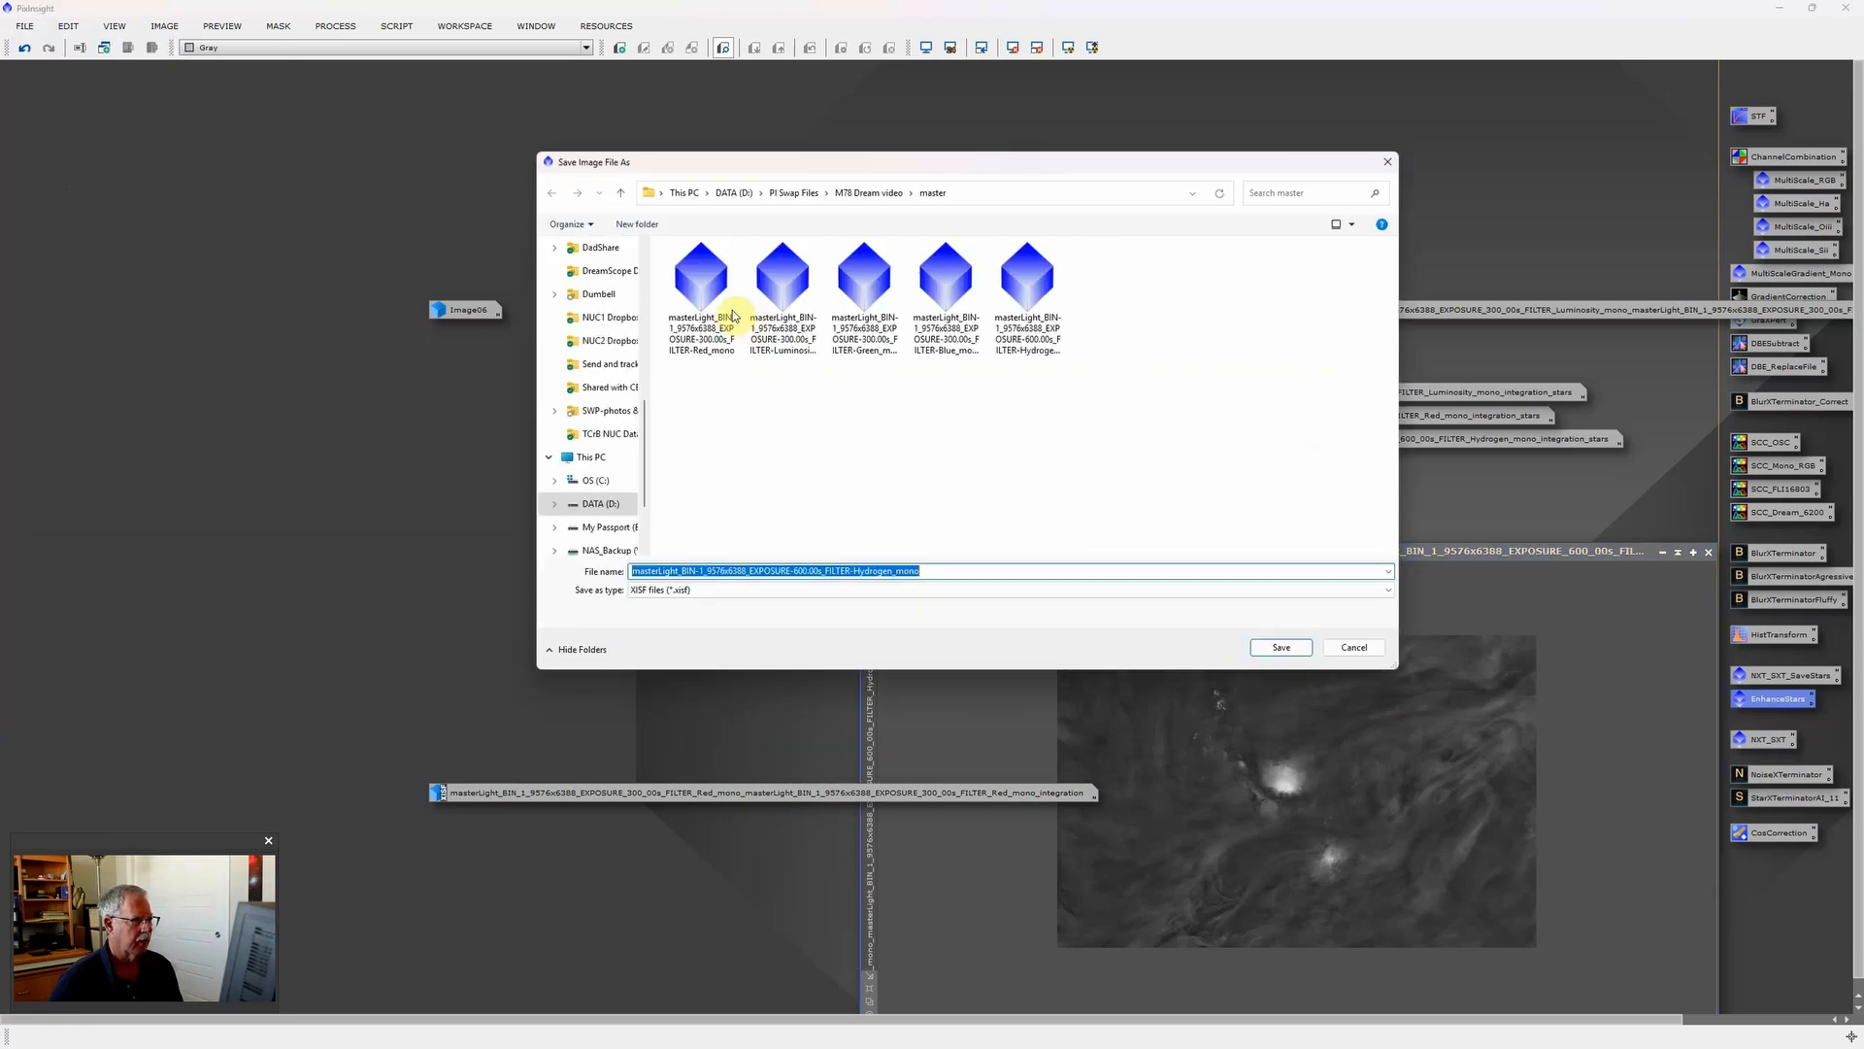
{"action": "left_click", "coordinate": [765, 589]}
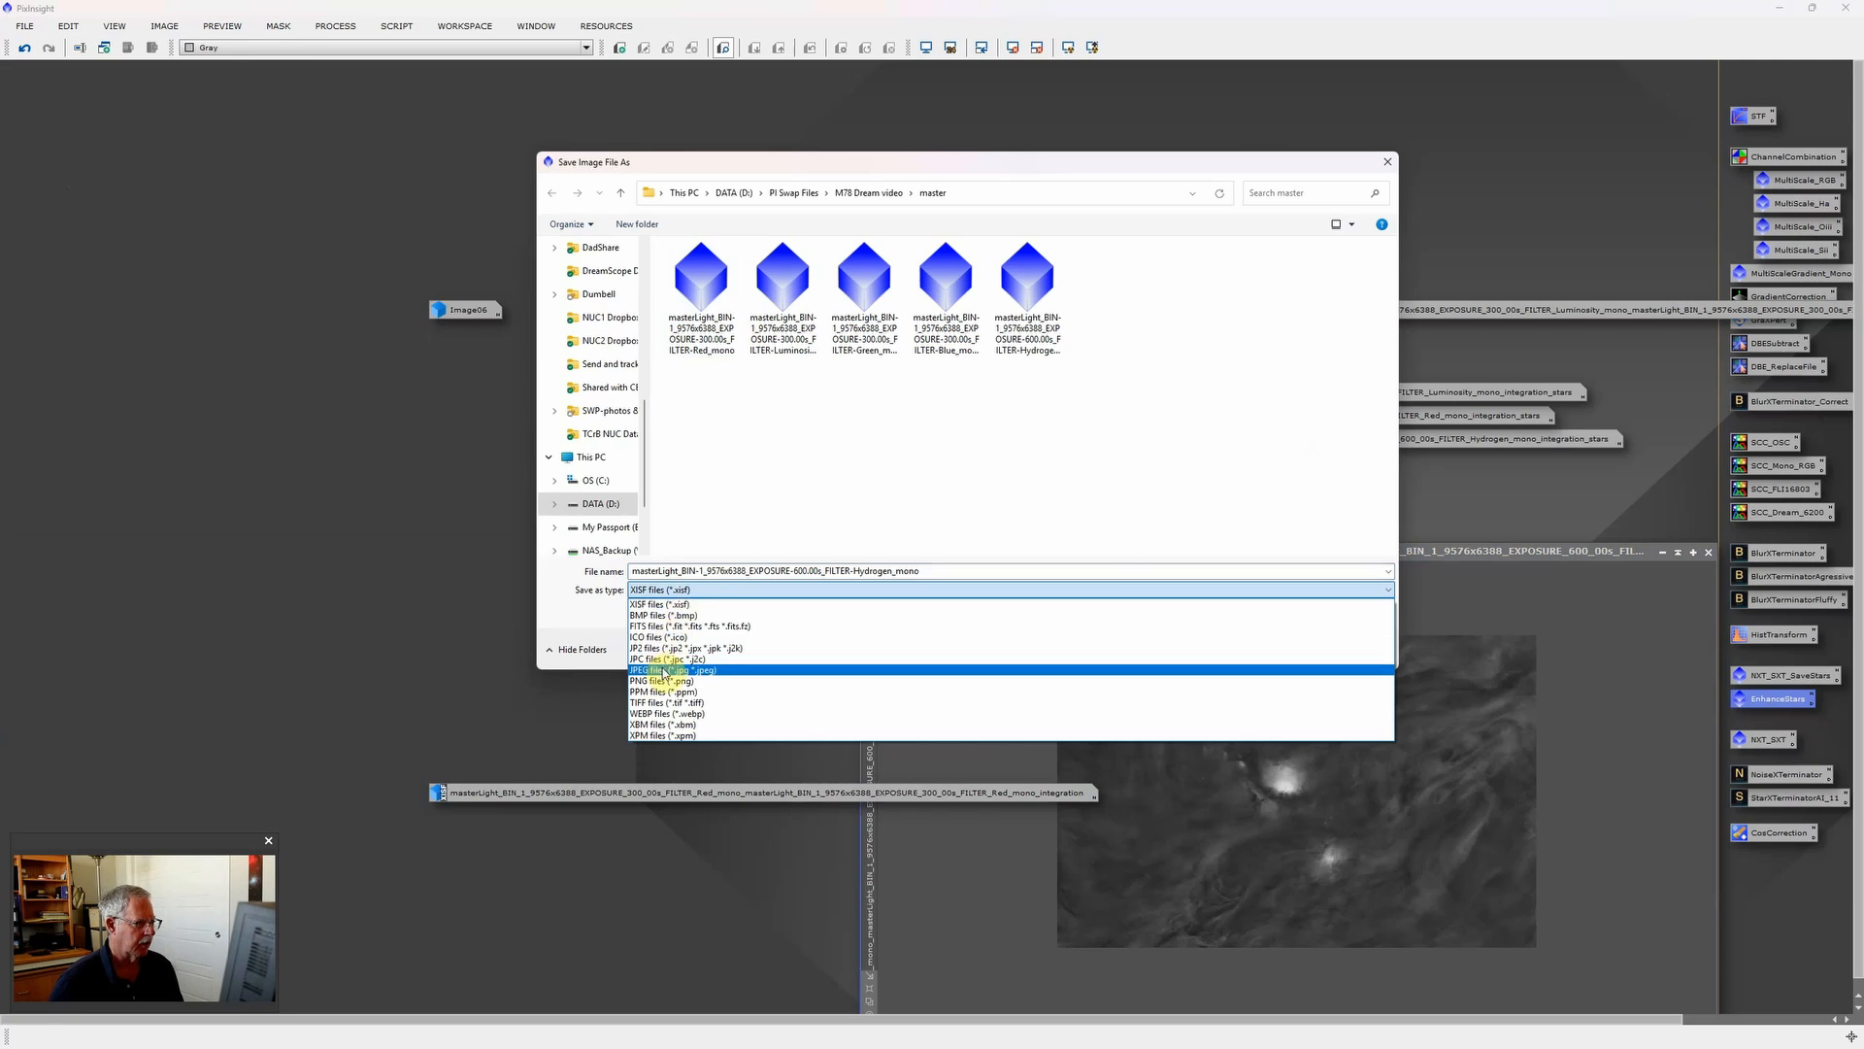
{"action": "left_click", "coordinate": [662, 703]}
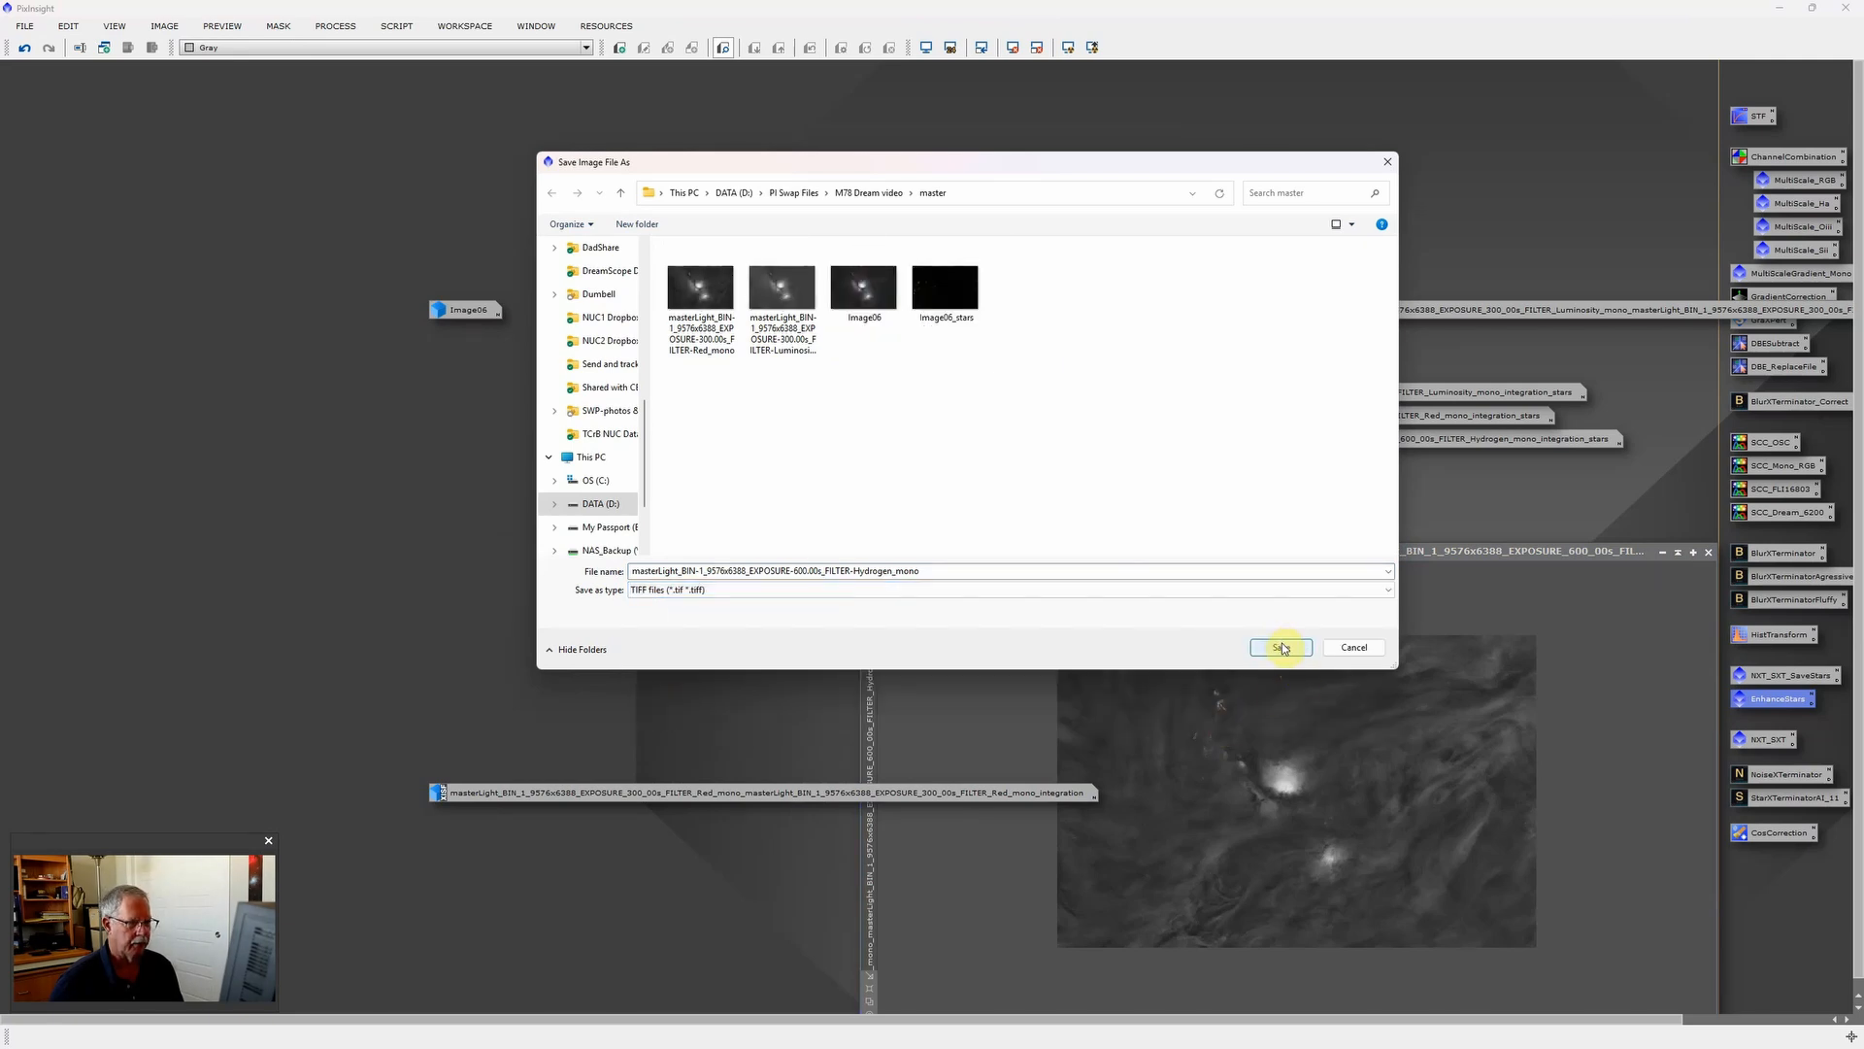
{"action": "left_click", "coordinate": [1282, 648]}
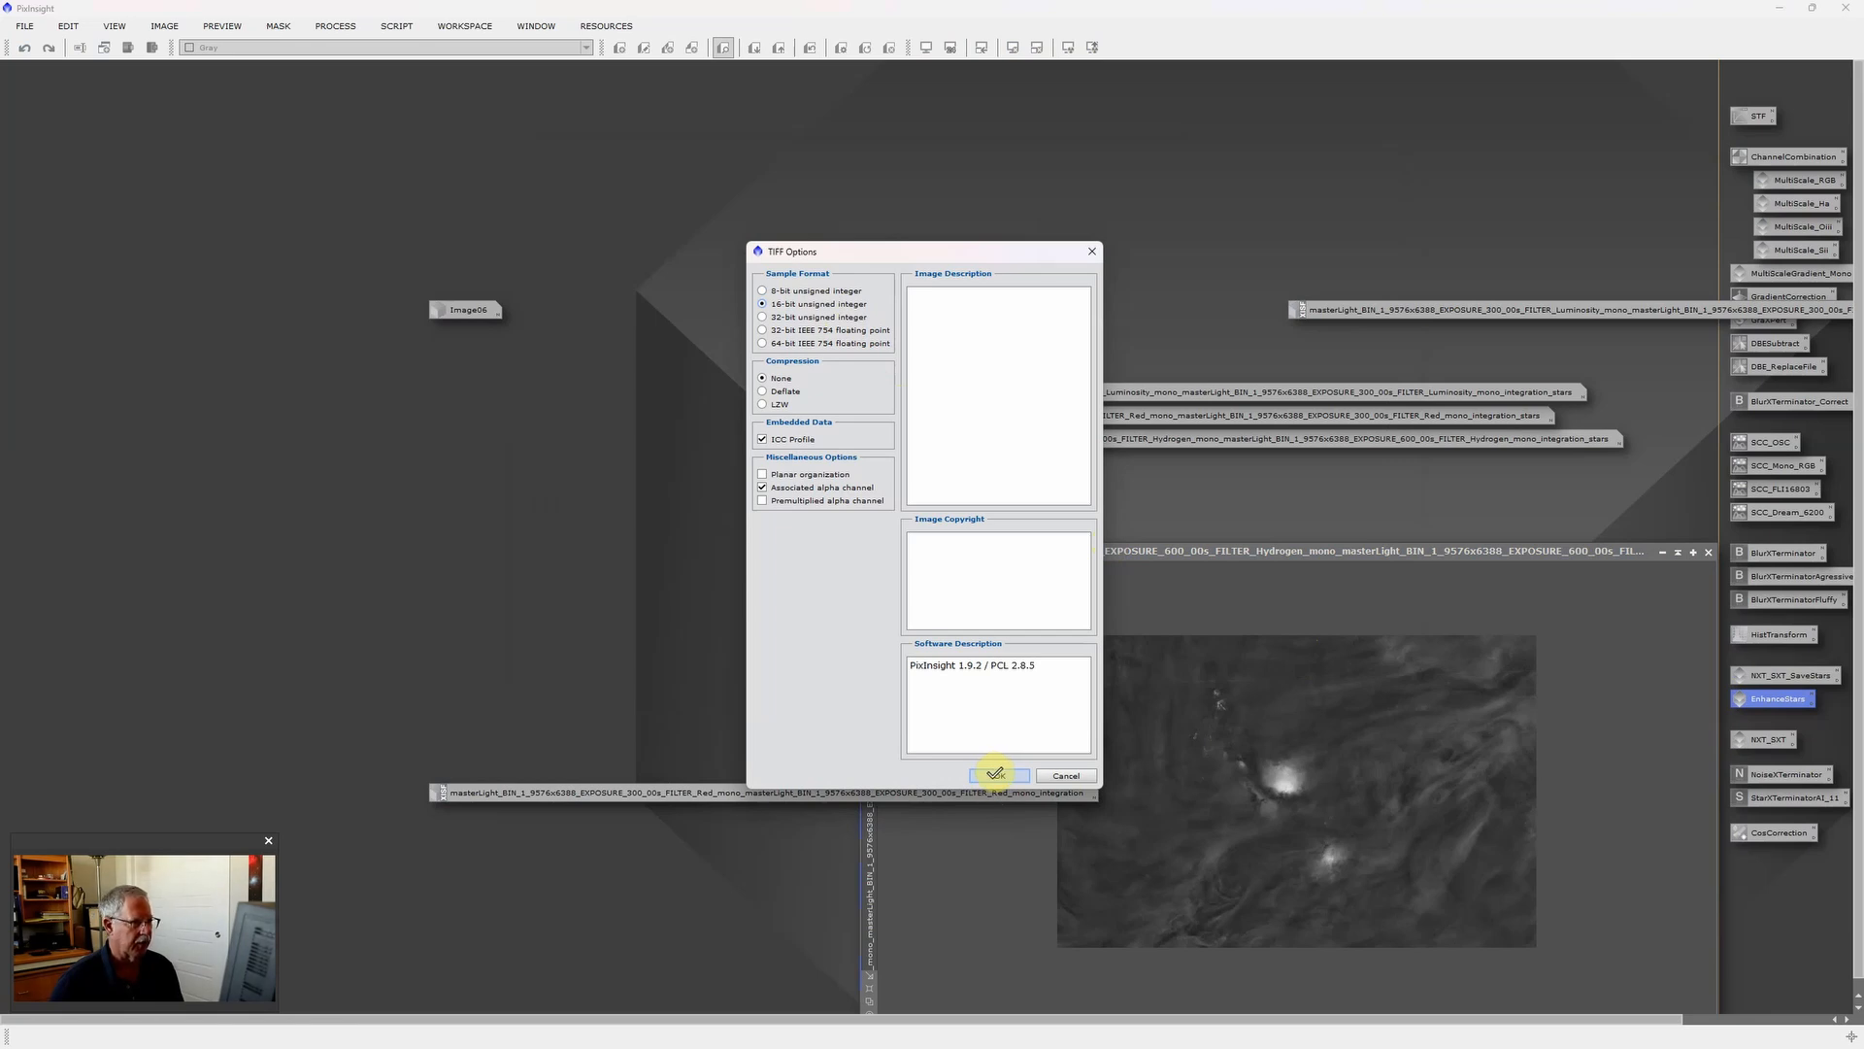
{"action": "left_click", "coordinate": [996, 774]}
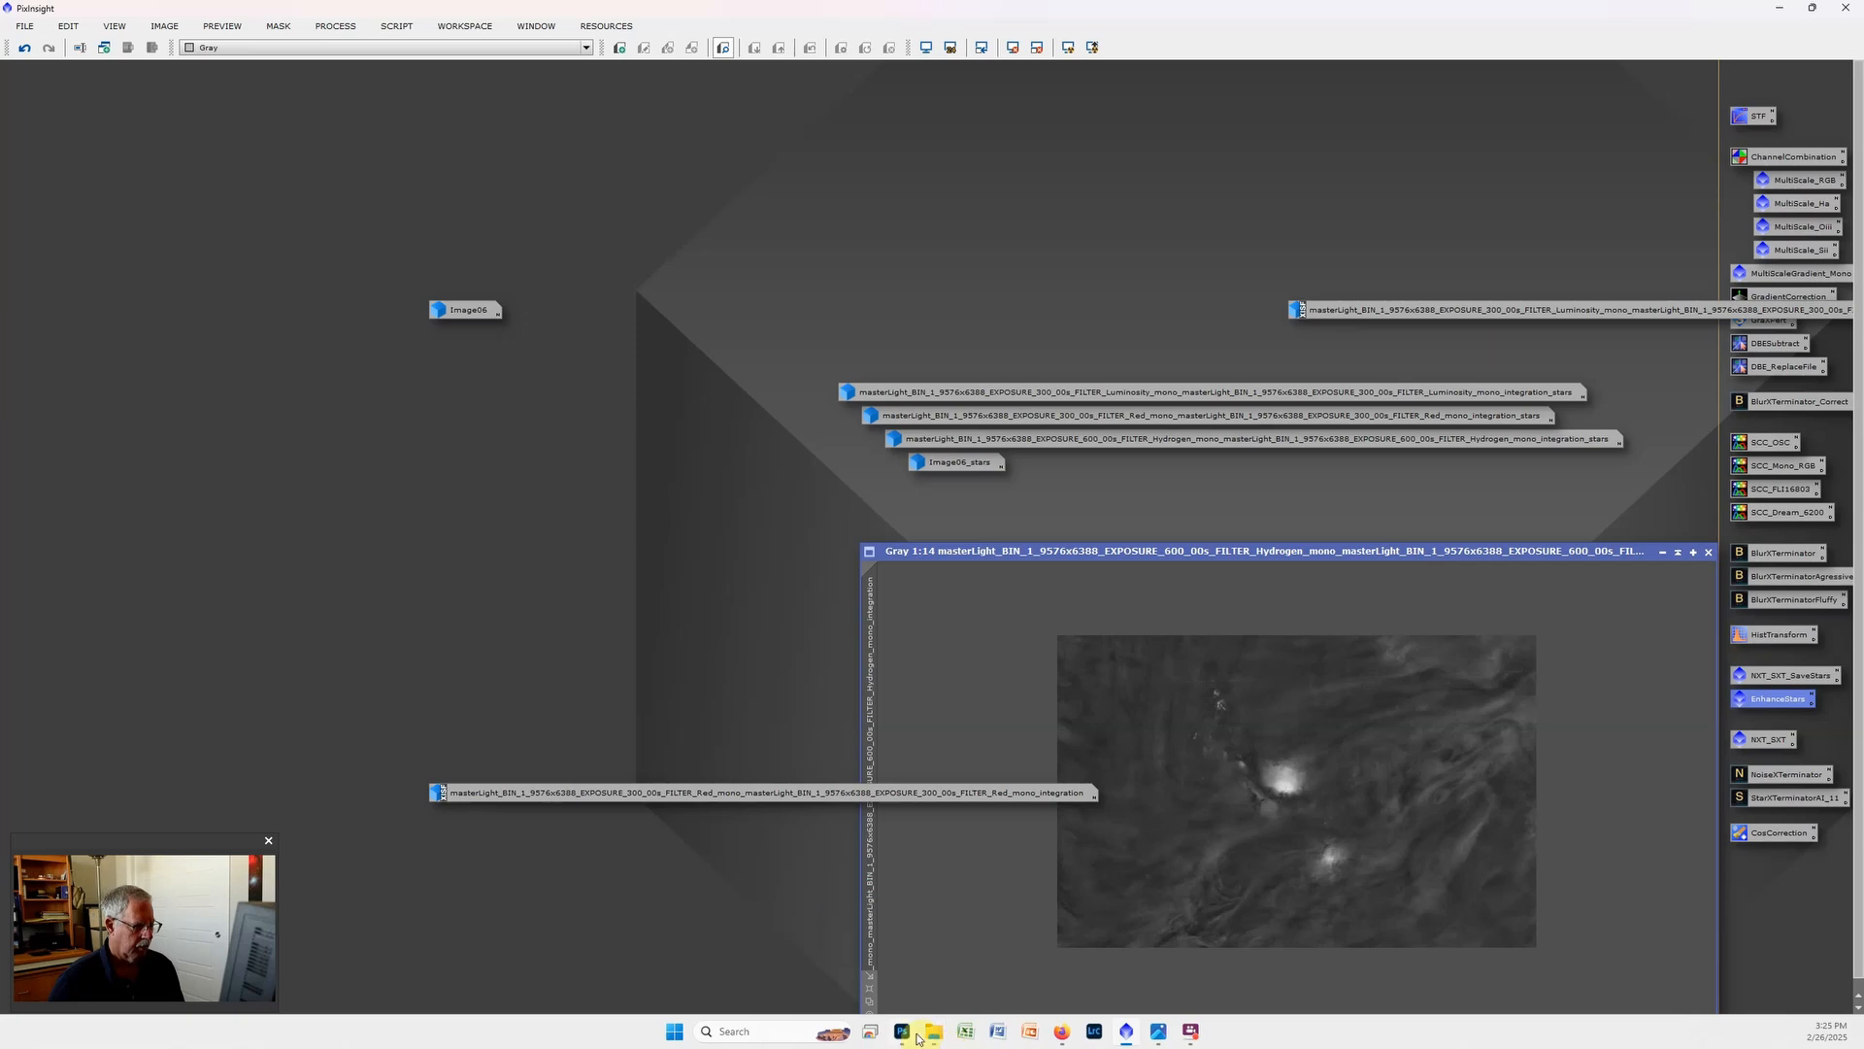
Switch to Photoshop and start the Load Files into Stack script.
{"action": "left_click", "coordinate": [901, 1032]}
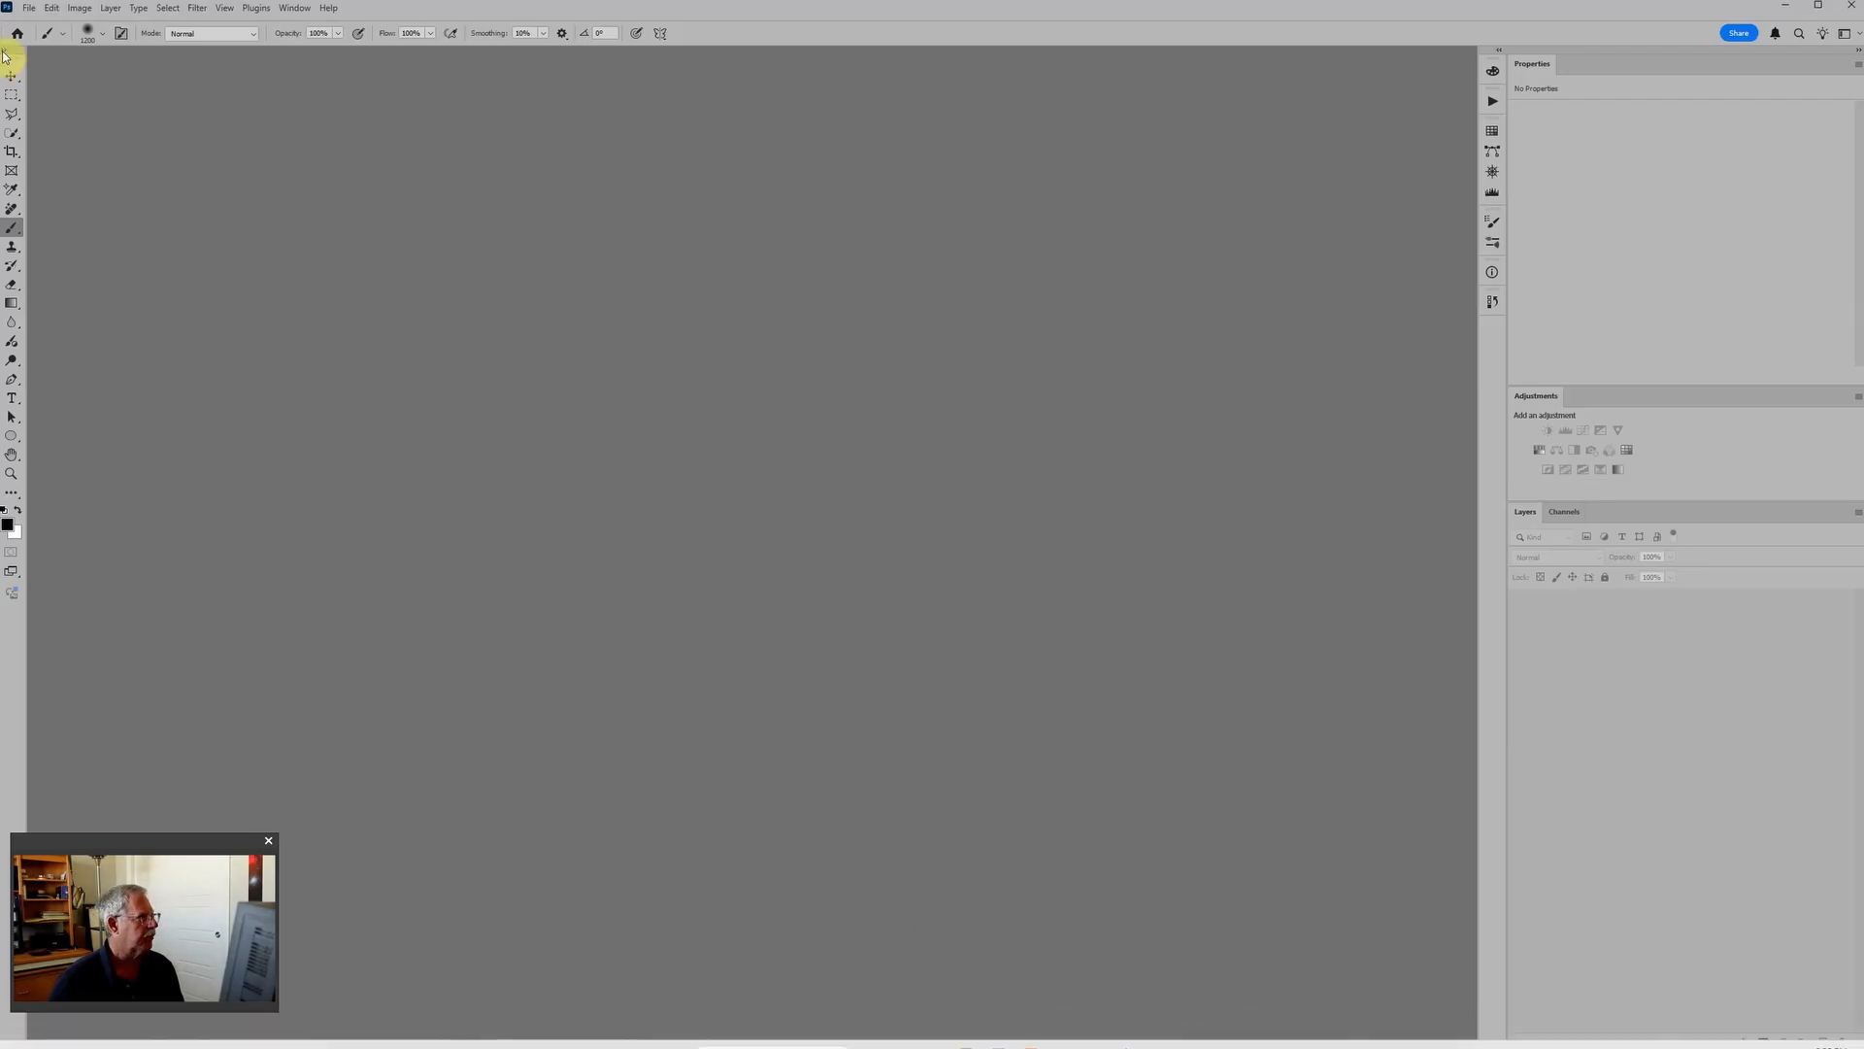
{"action": "left_click", "coordinate": [30, 9]}
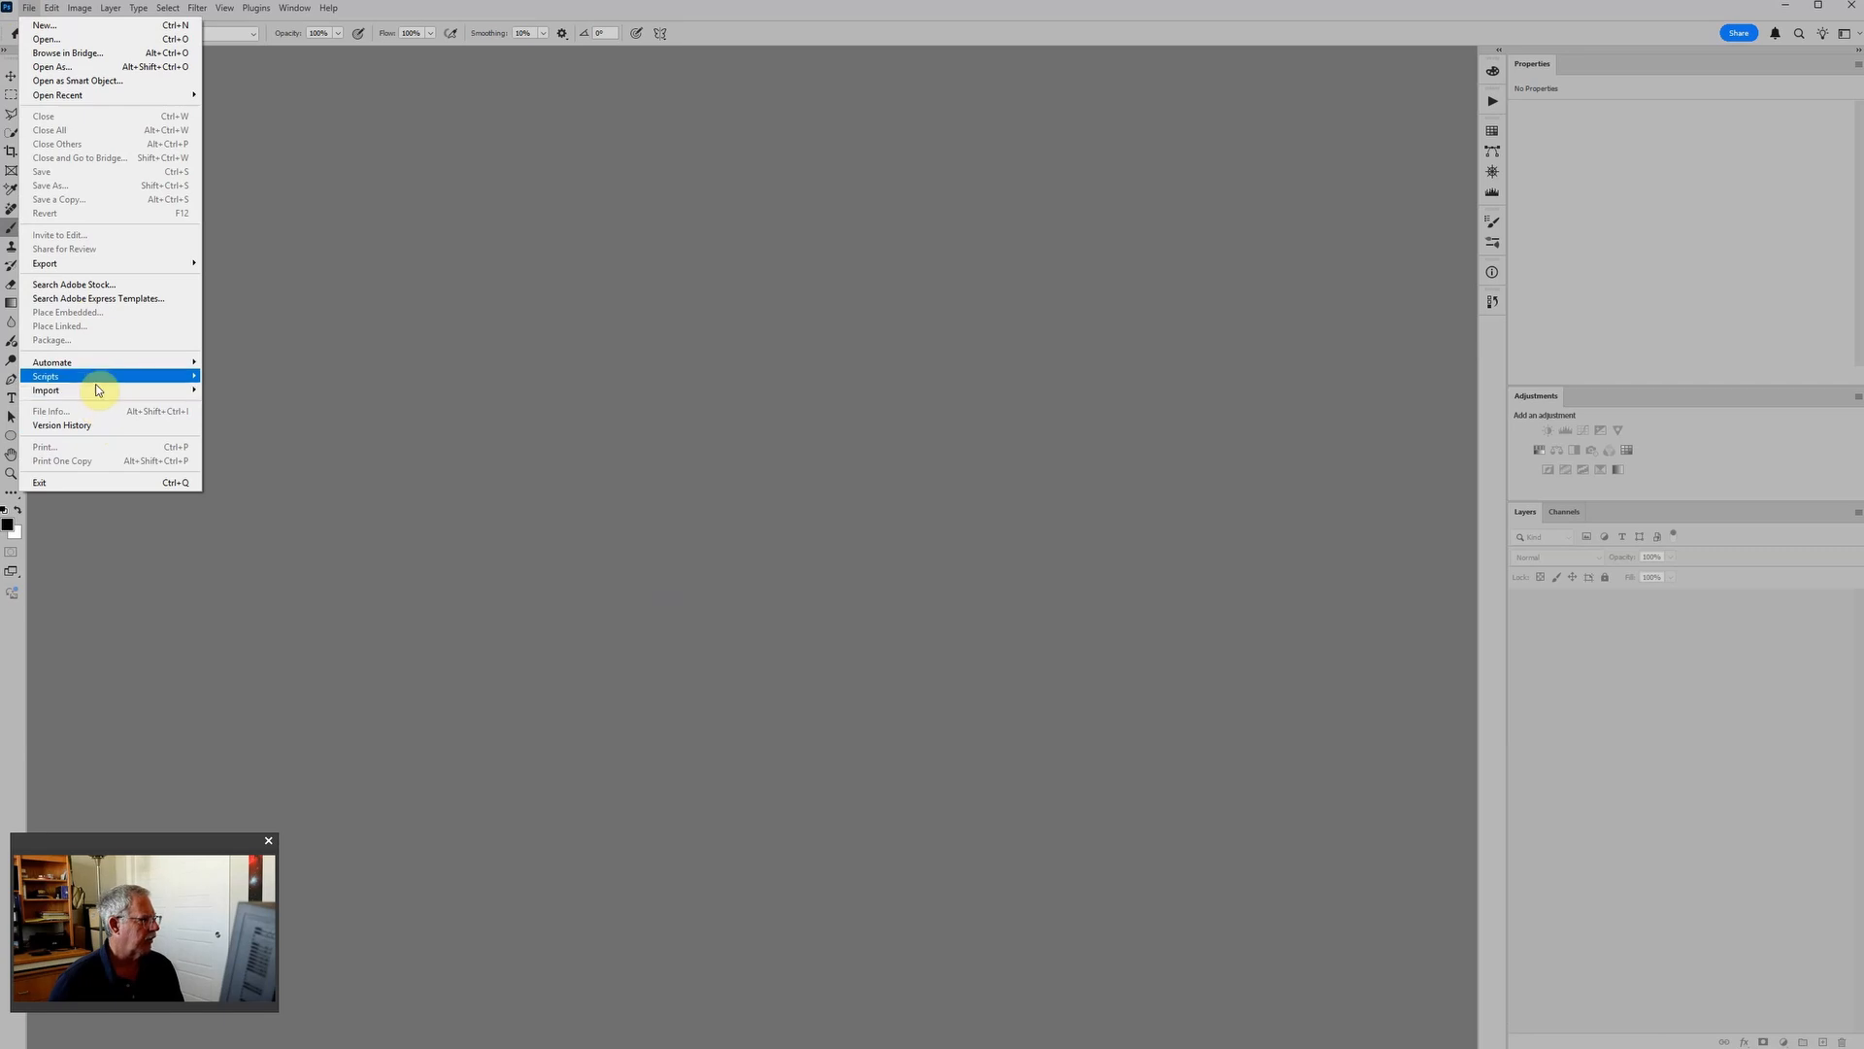
{"action": "mouse_move", "coordinate": [97, 379]}
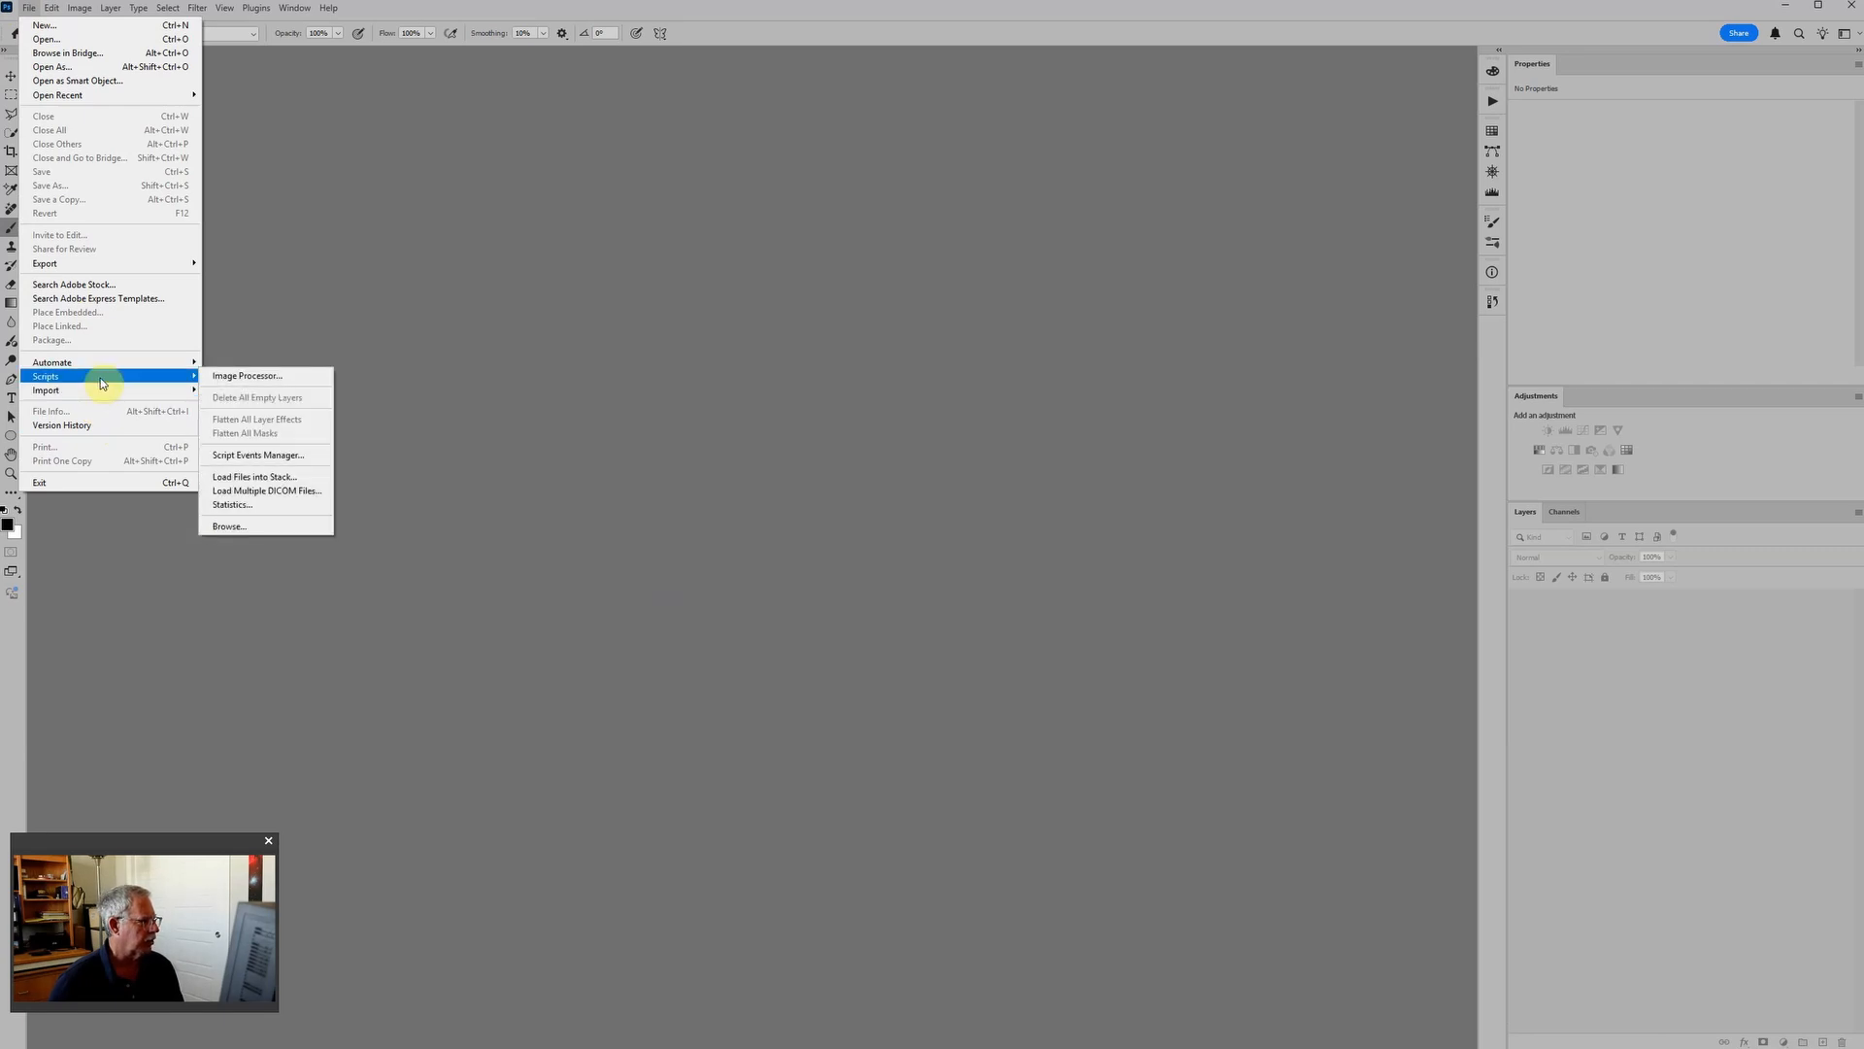
{"action": "left_click", "coordinate": [254, 477]}
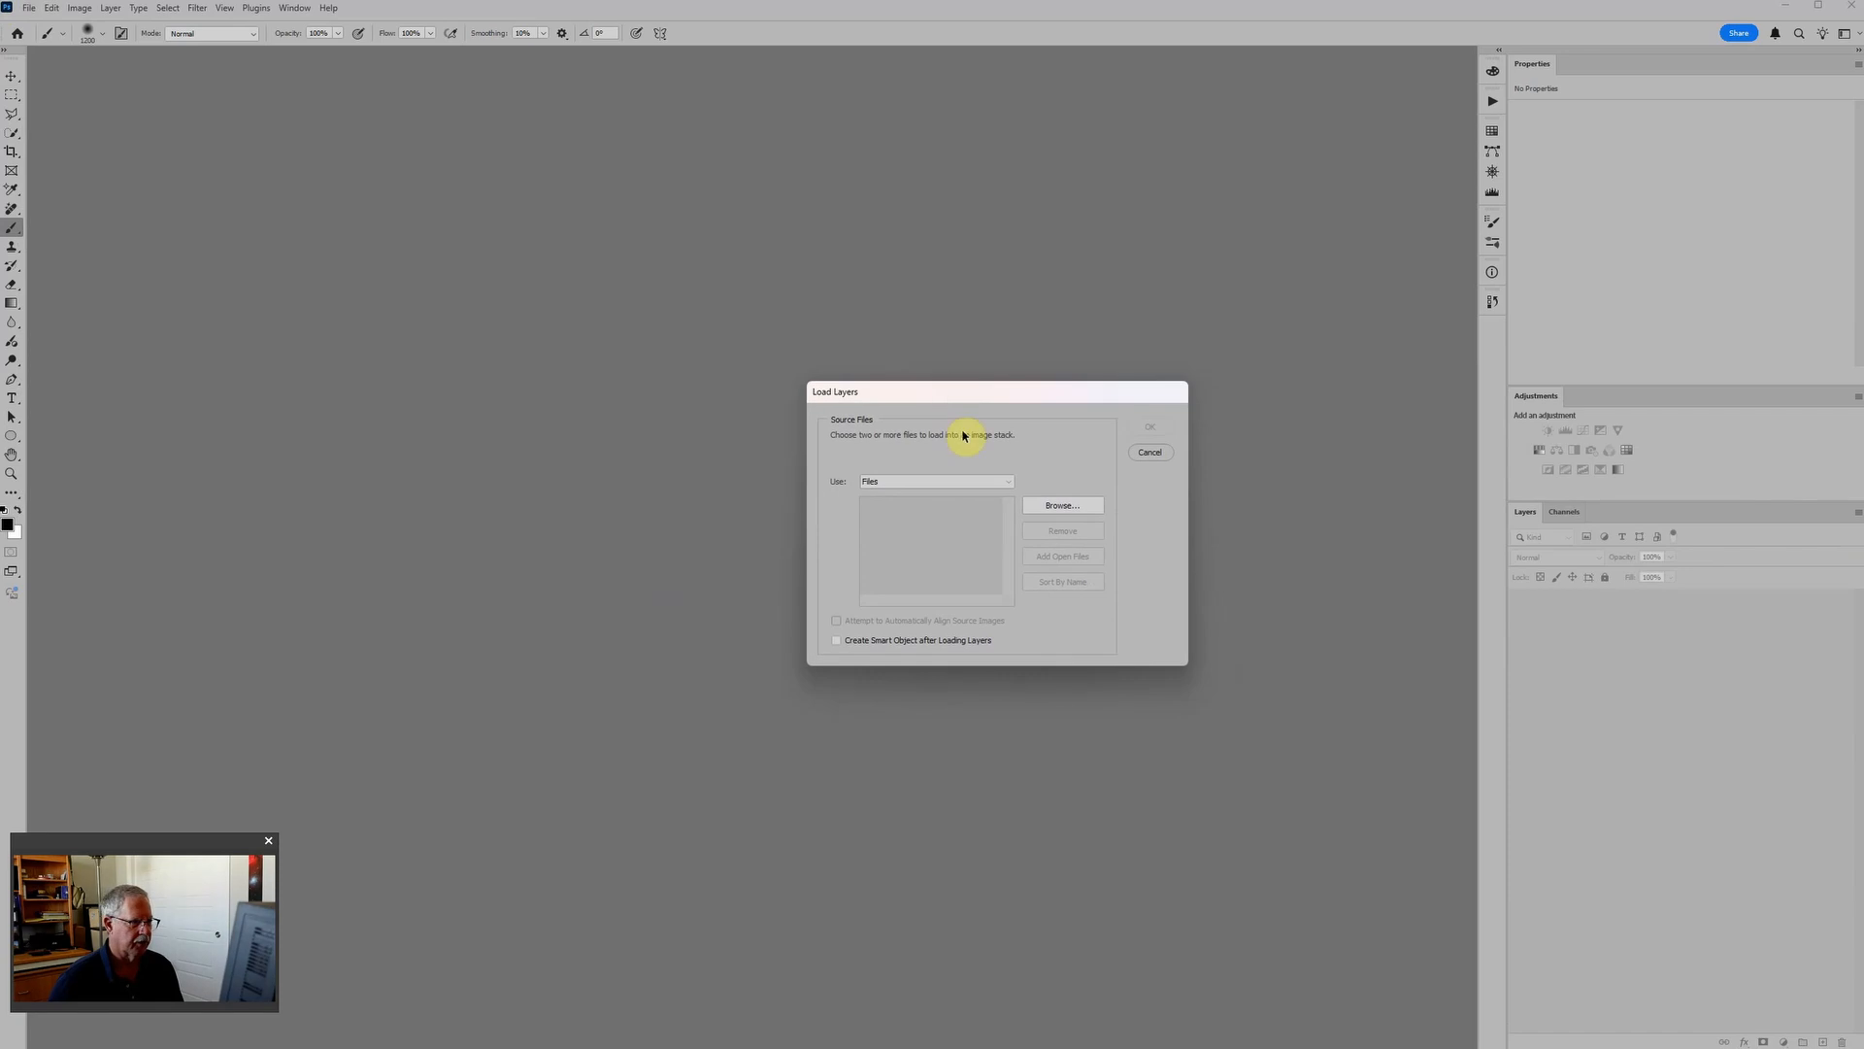
Choose the Hydrogen, Red, Luminosity, Image06 and Image06_stars TIFFs from PI Swap Files > M78 Dream video > master as the stack's source files.
{"action": "left_click", "coordinate": [1062, 512]}
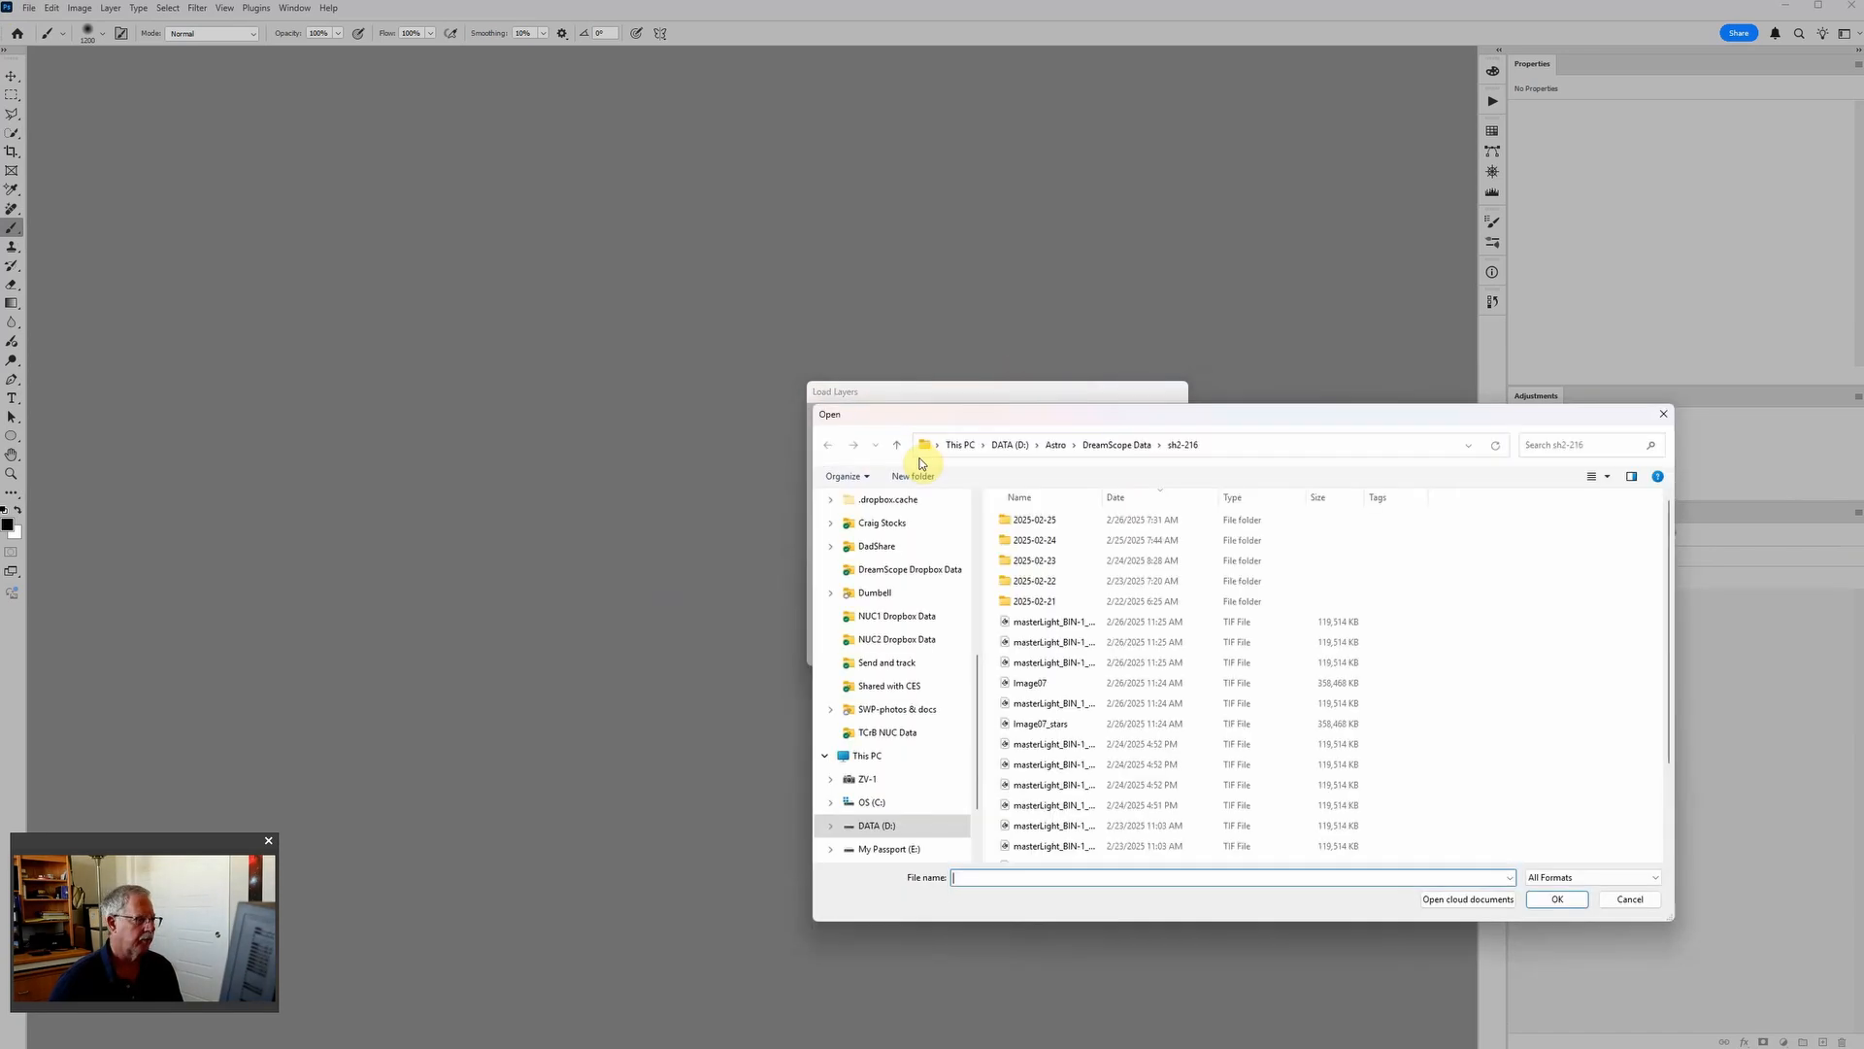
{"action": "left_click", "coordinate": [1025, 453]}
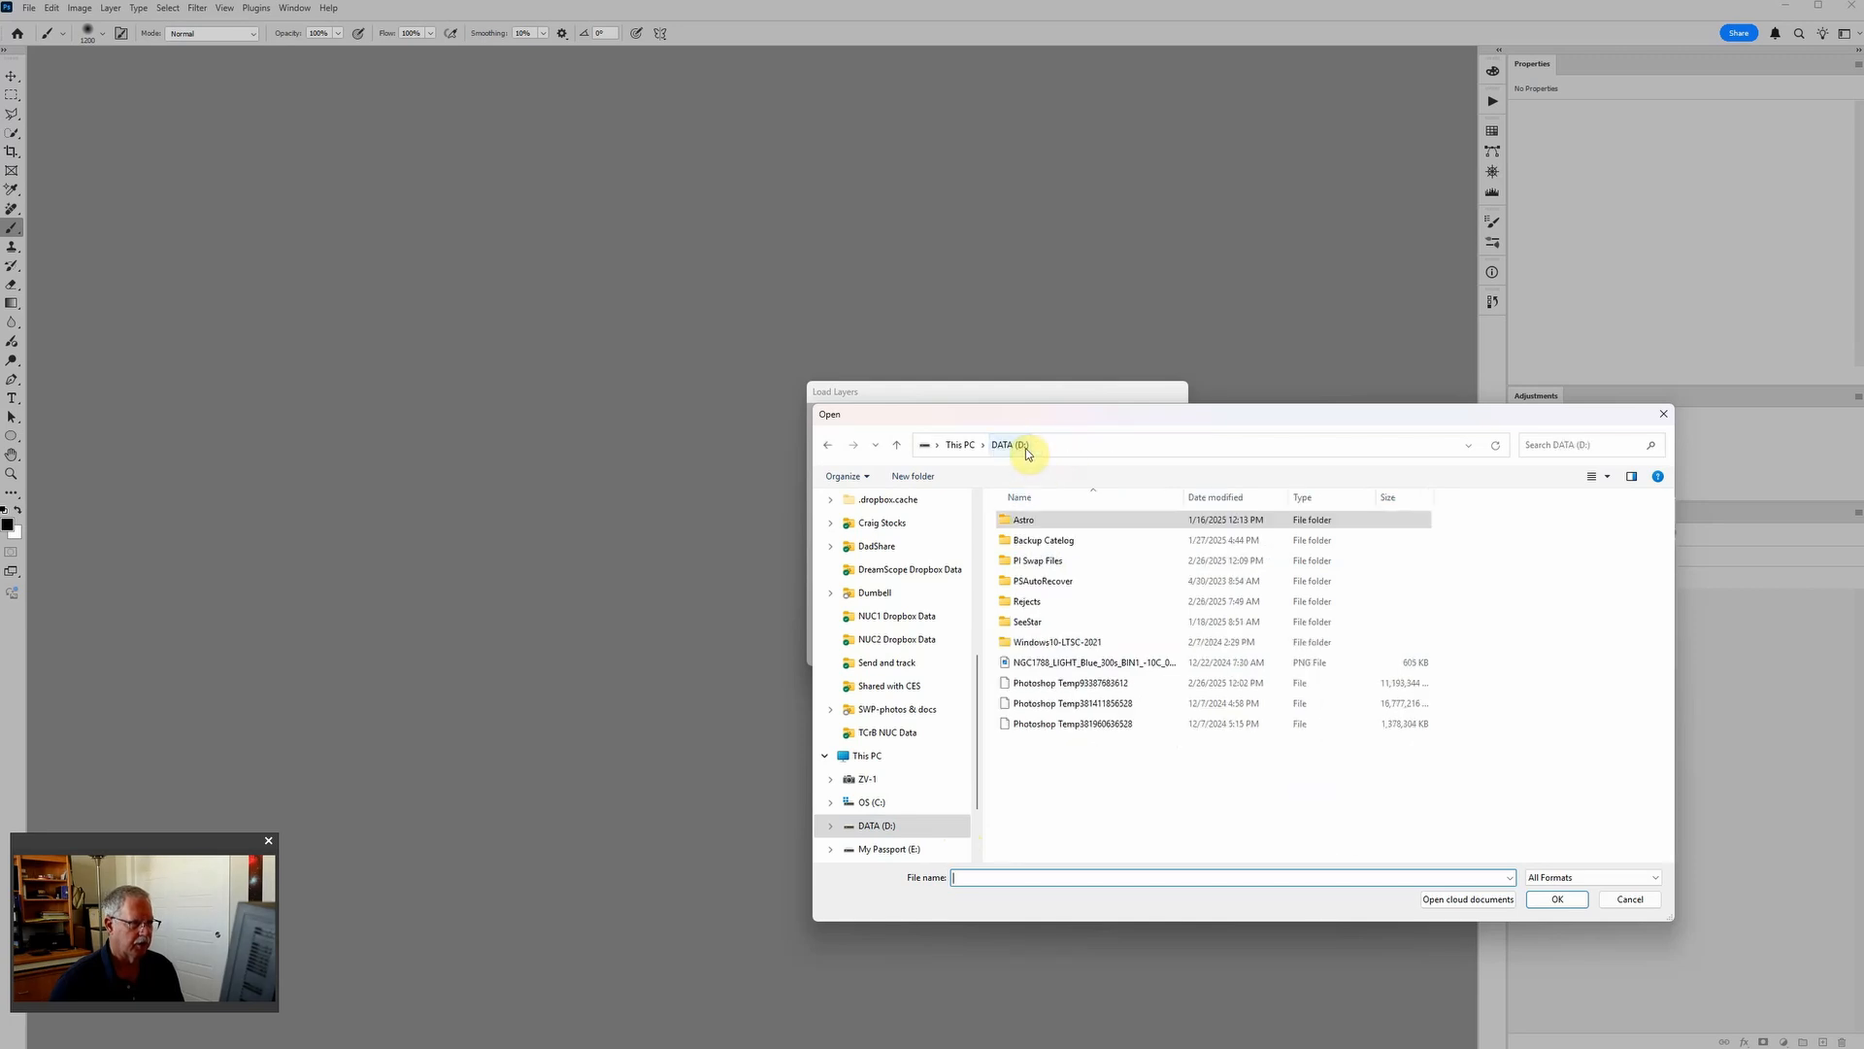
{"action": "left_click", "coordinate": [1042, 563]}
{"action": "double_click", "coordinate": [1038, 562]}
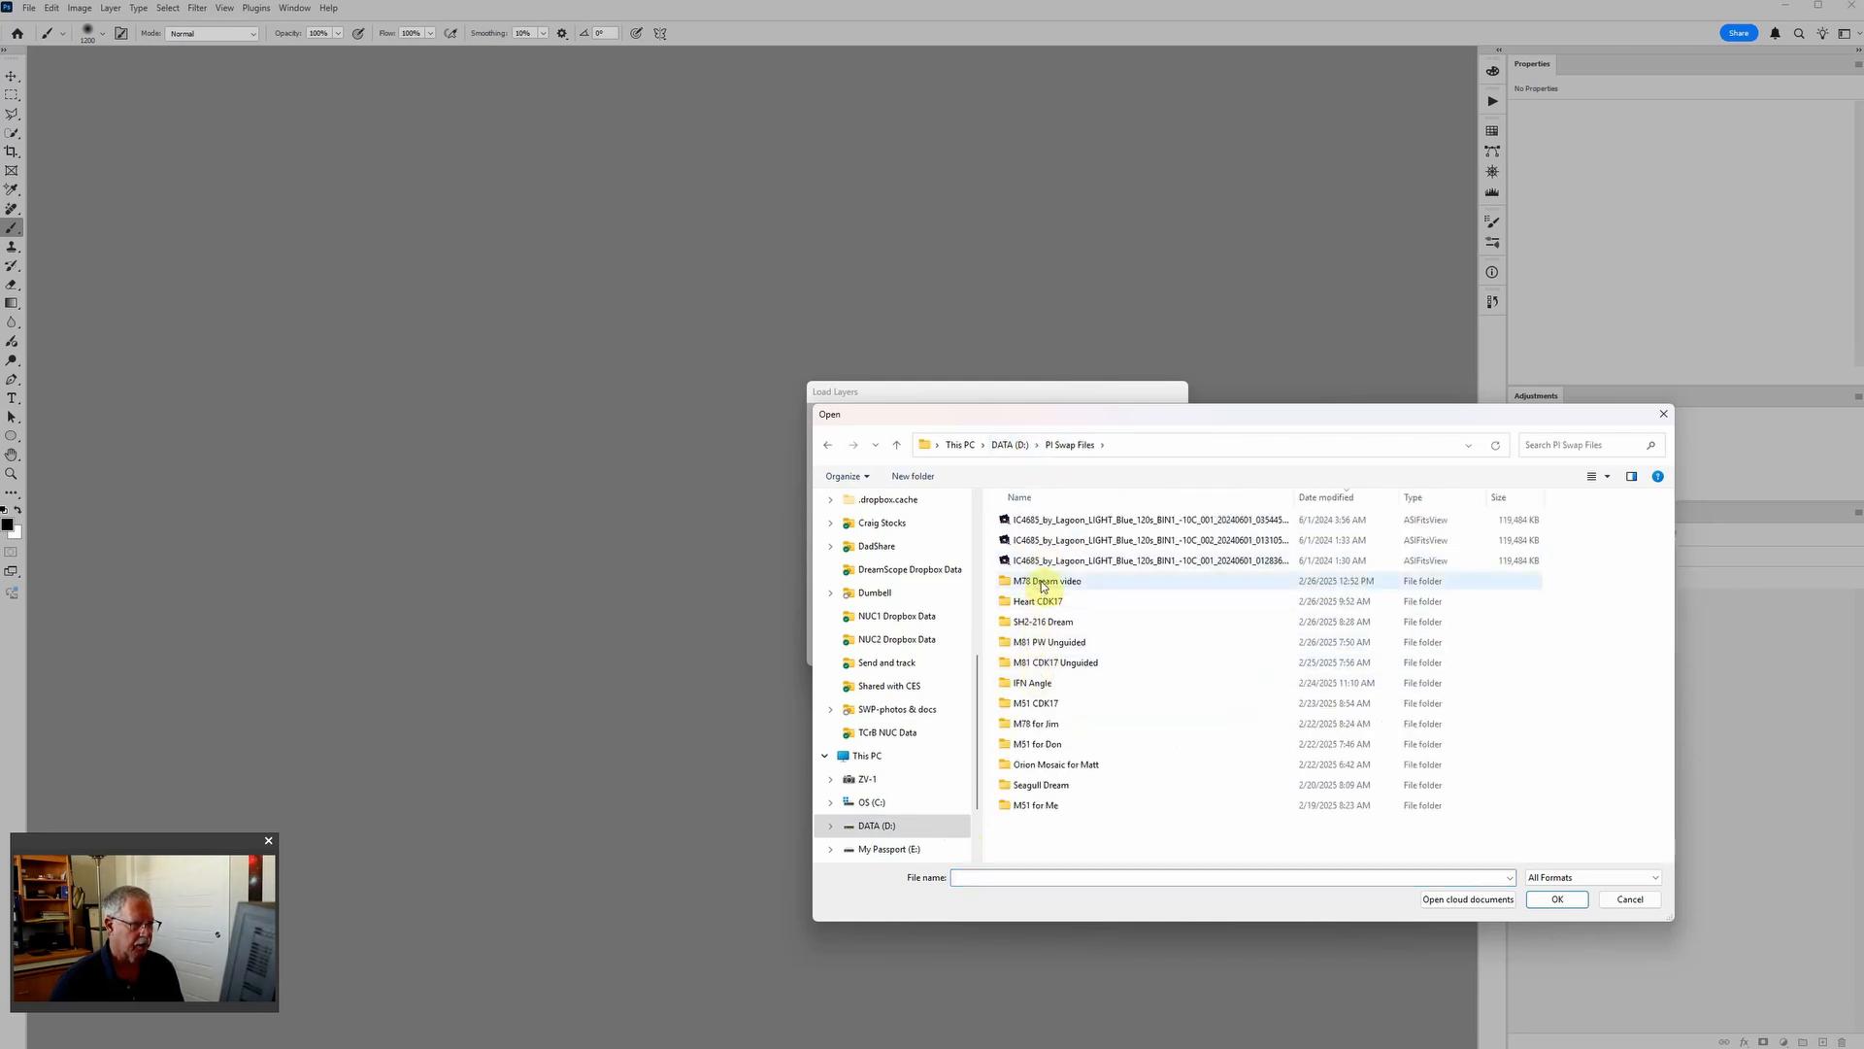
{"action": "double_click", "coordinate": [1042, 583]}
{"action": "double_click", "coordinate": [1026, 520]}
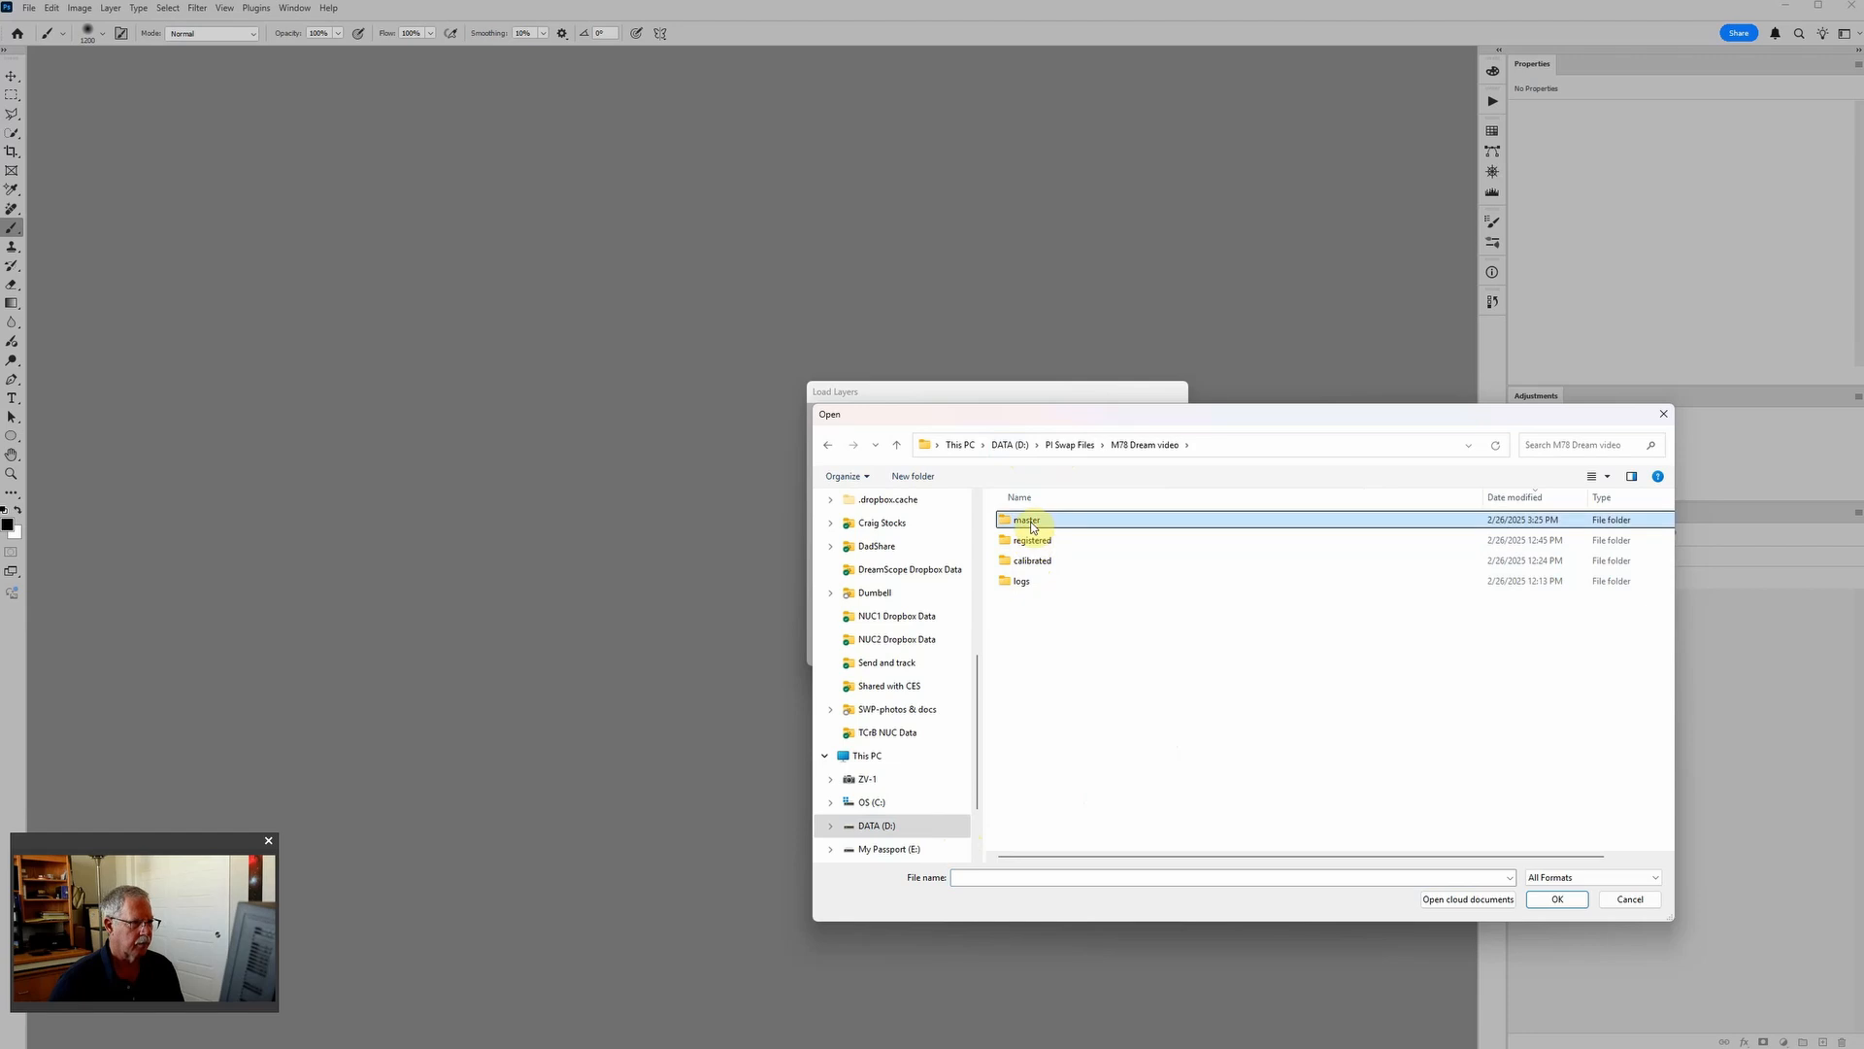
{"action": "left_click", "coordinate": [1042, 544]}
{"action": "left_click", "coordinate": [1371, 540], "text": "shift"}
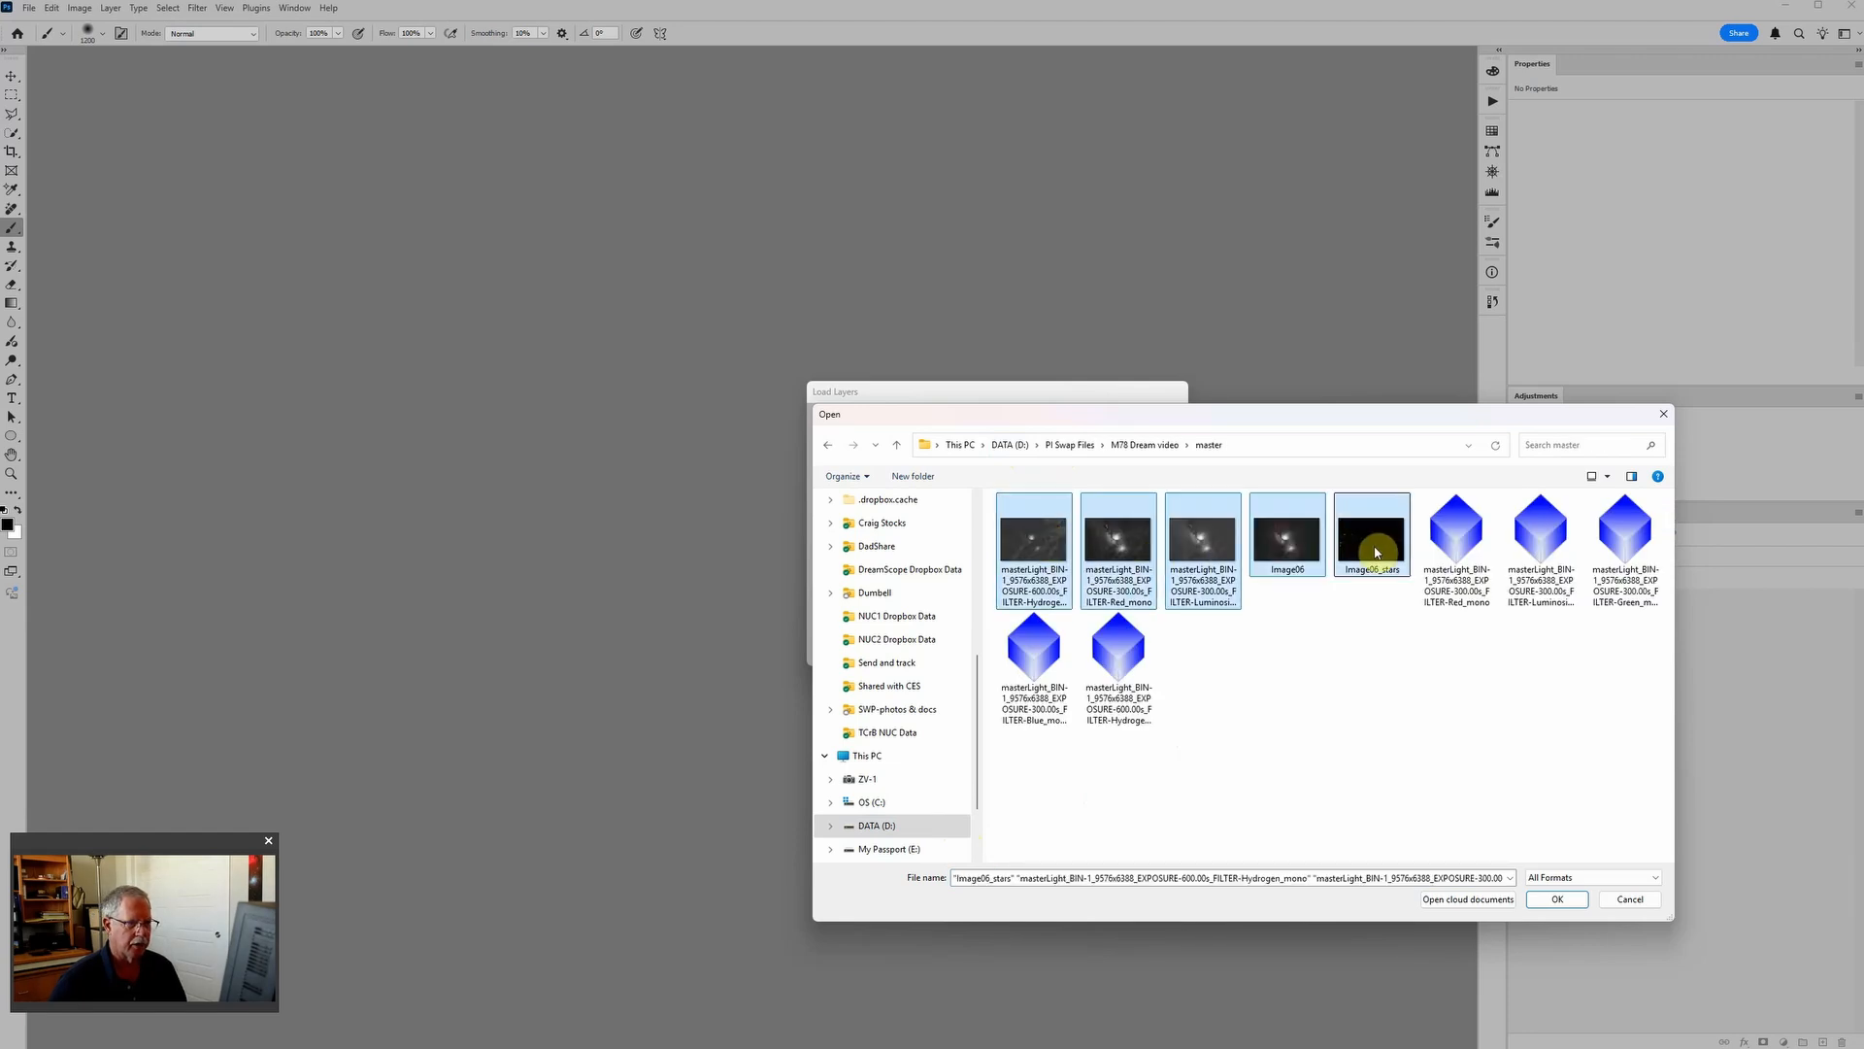
{"action": "left_click", "coordinate": [1557, 899]}
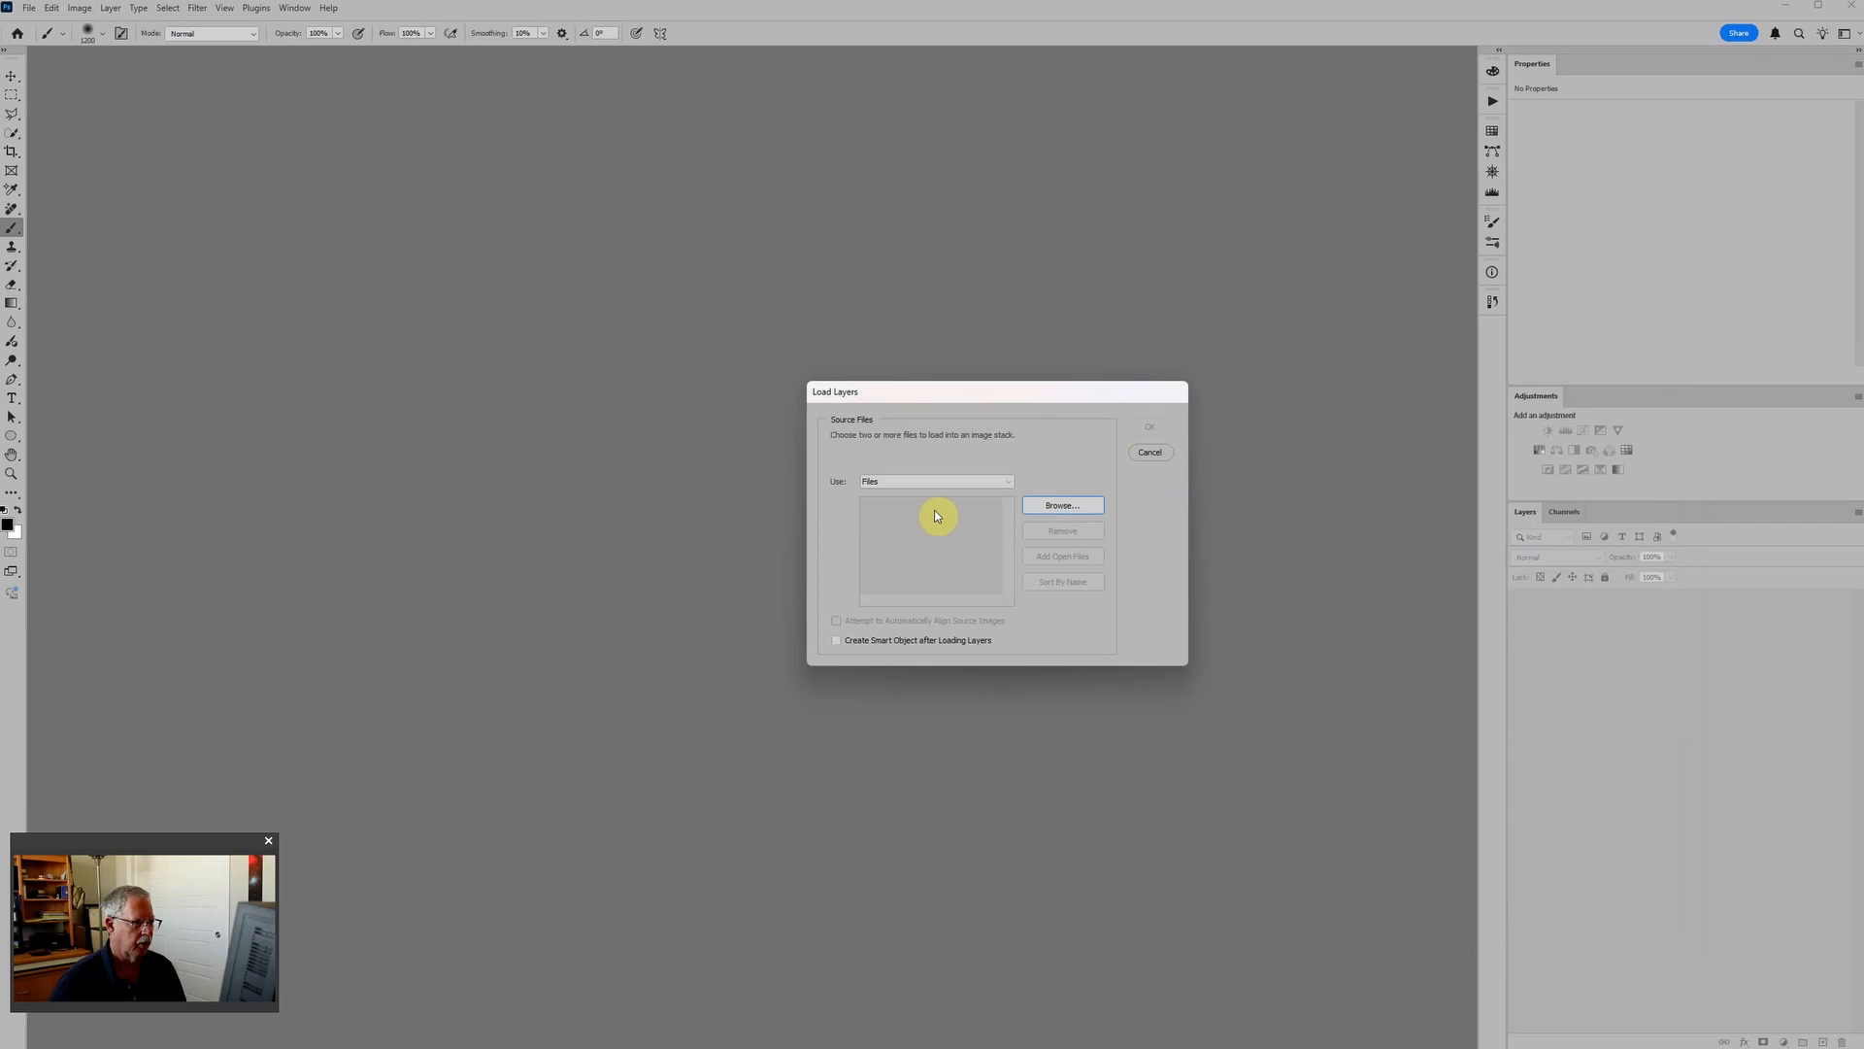
Load the chosen TIFFs into a layer stack, then reorder it with Image06_stars on top and the Luminosity layer at the bottom.
{"action": "left_click", "coordinate": [1148, 427]}
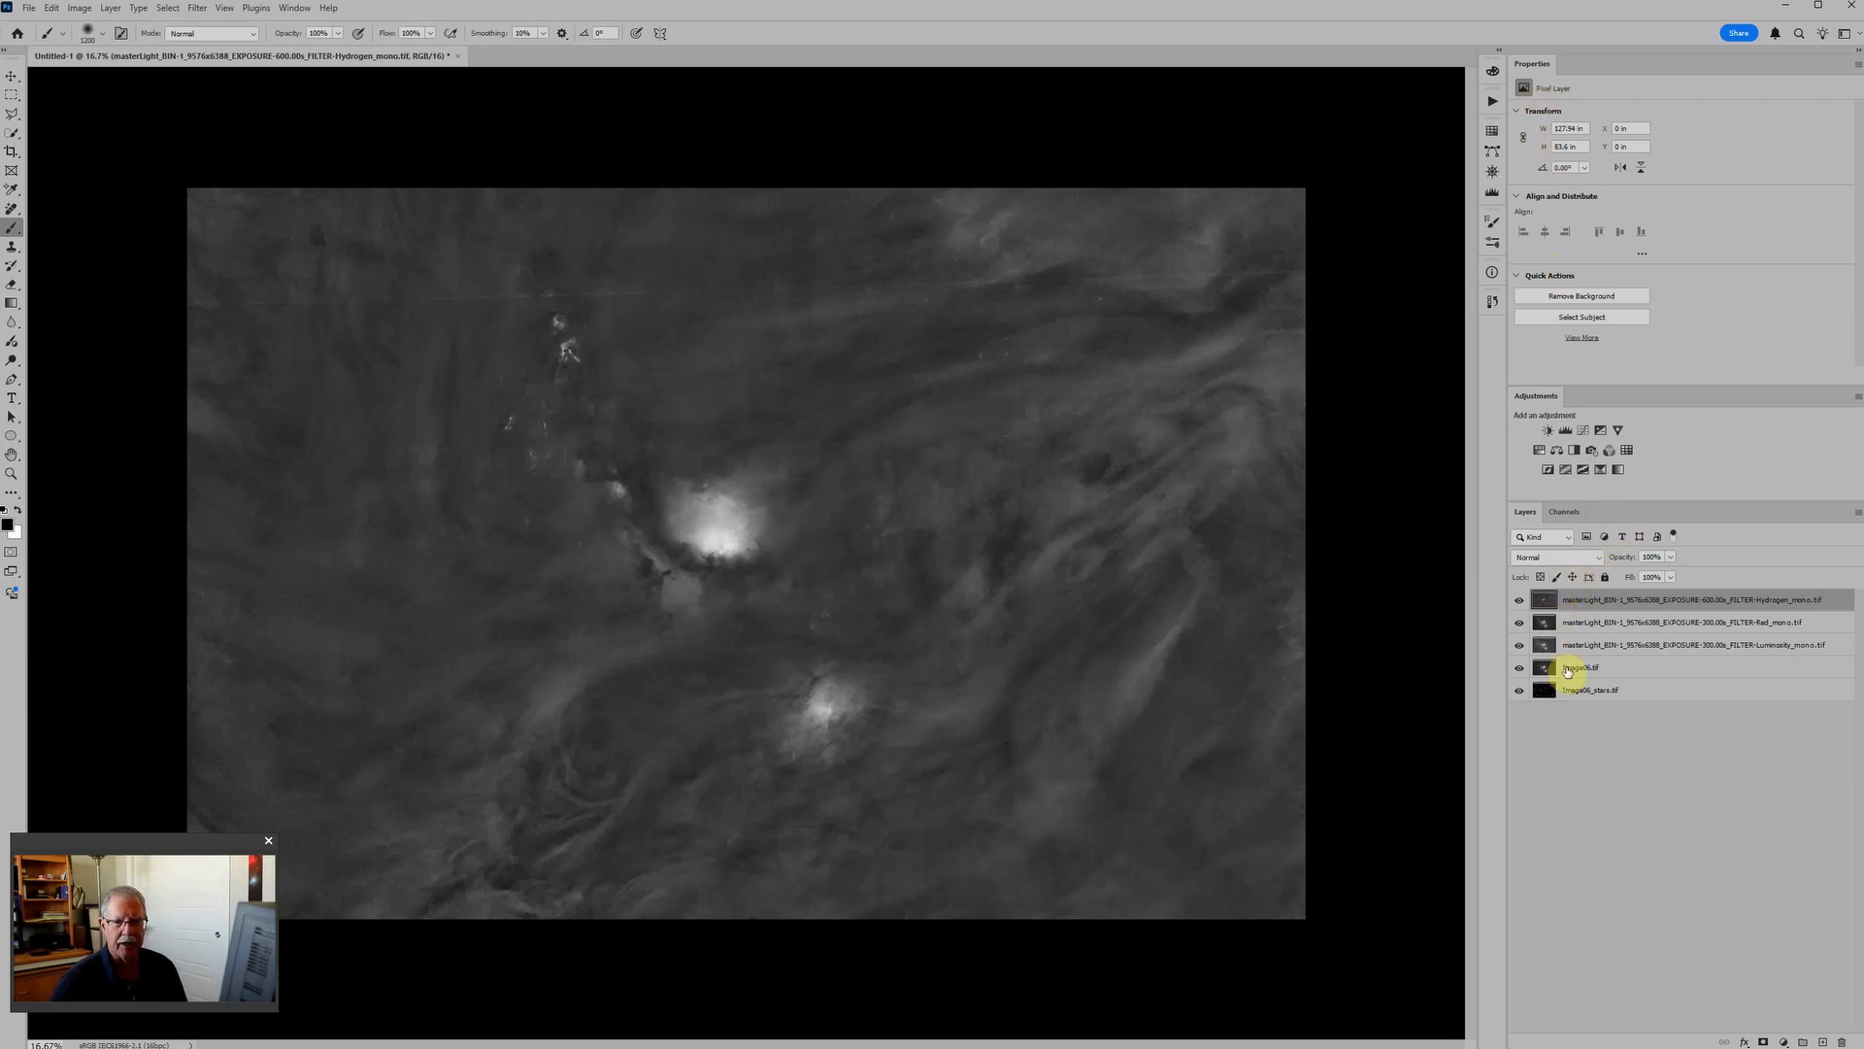
{"action": "left_click", "coordinate": [1632, 693]}
{"action": "left_click_drag", "start_coordinate": [1643, 695], "coordinate": [1644, 599]}
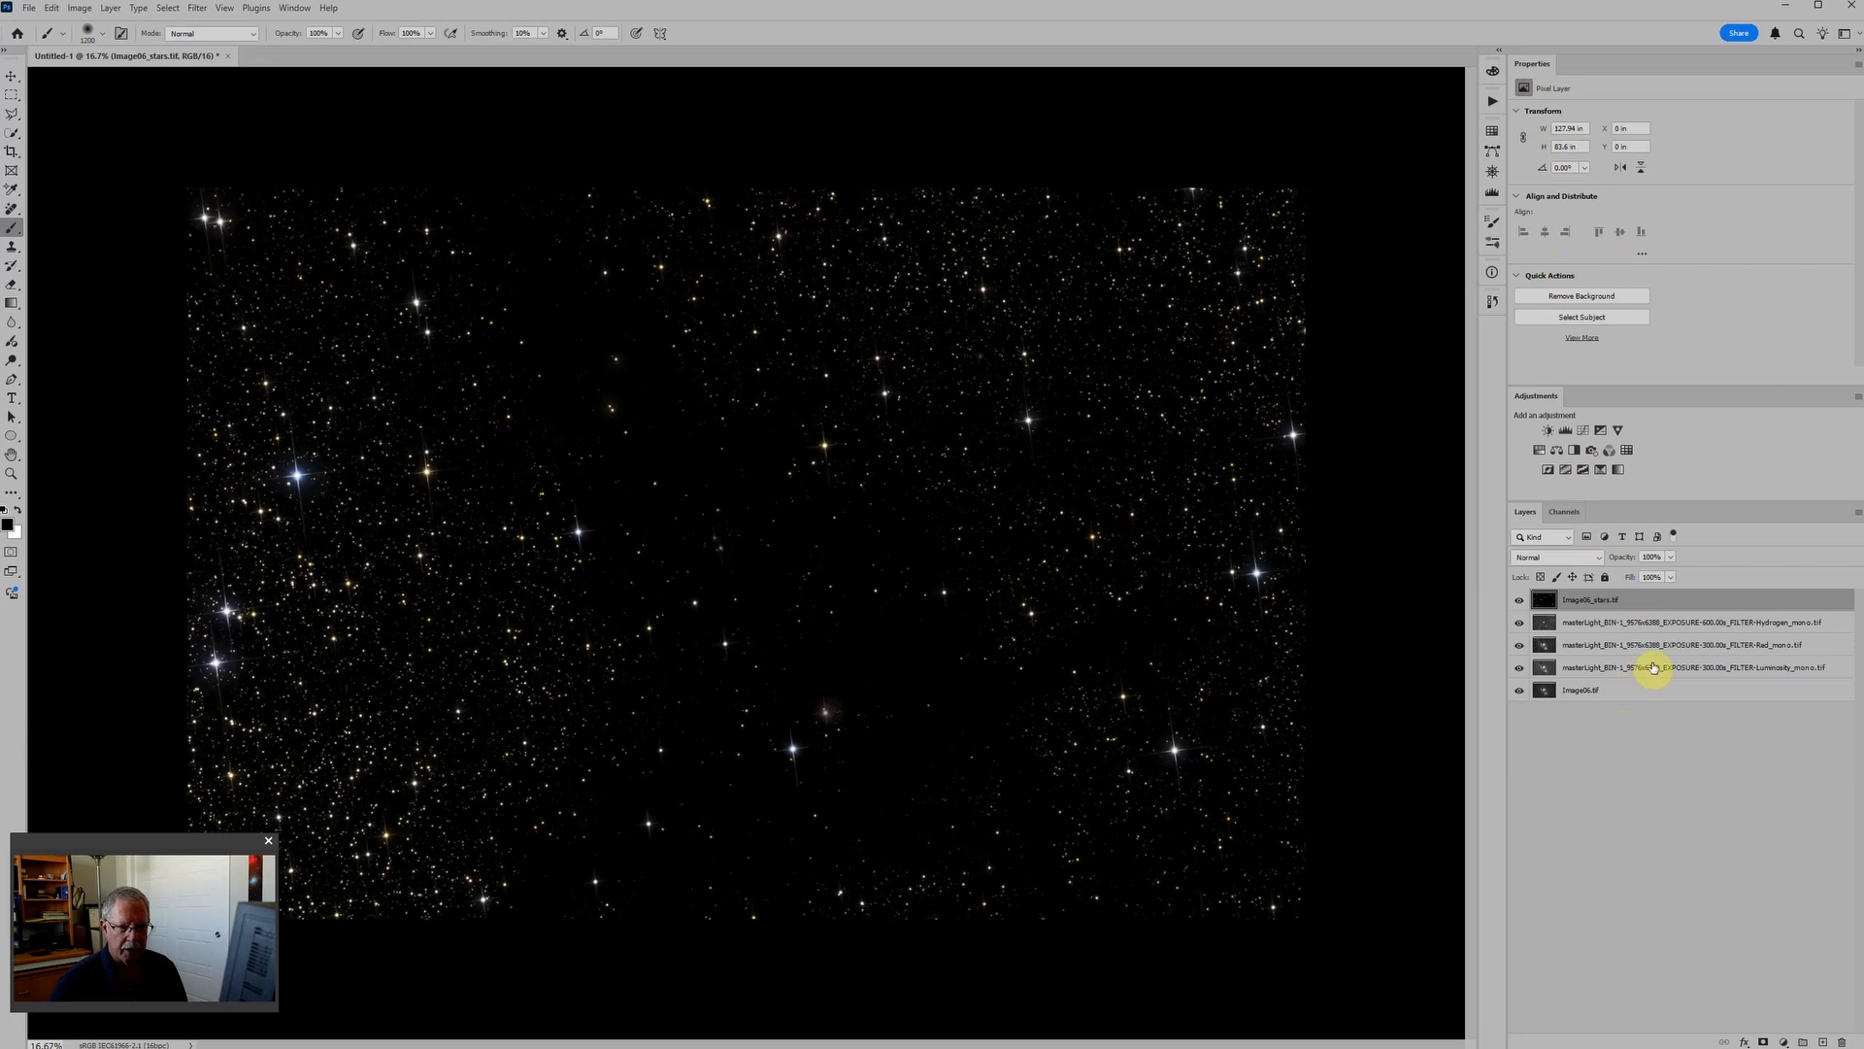
{"action": "left_click_drag", "start_coordinate": [1650, 667], "coordinate": [1647, 727]}
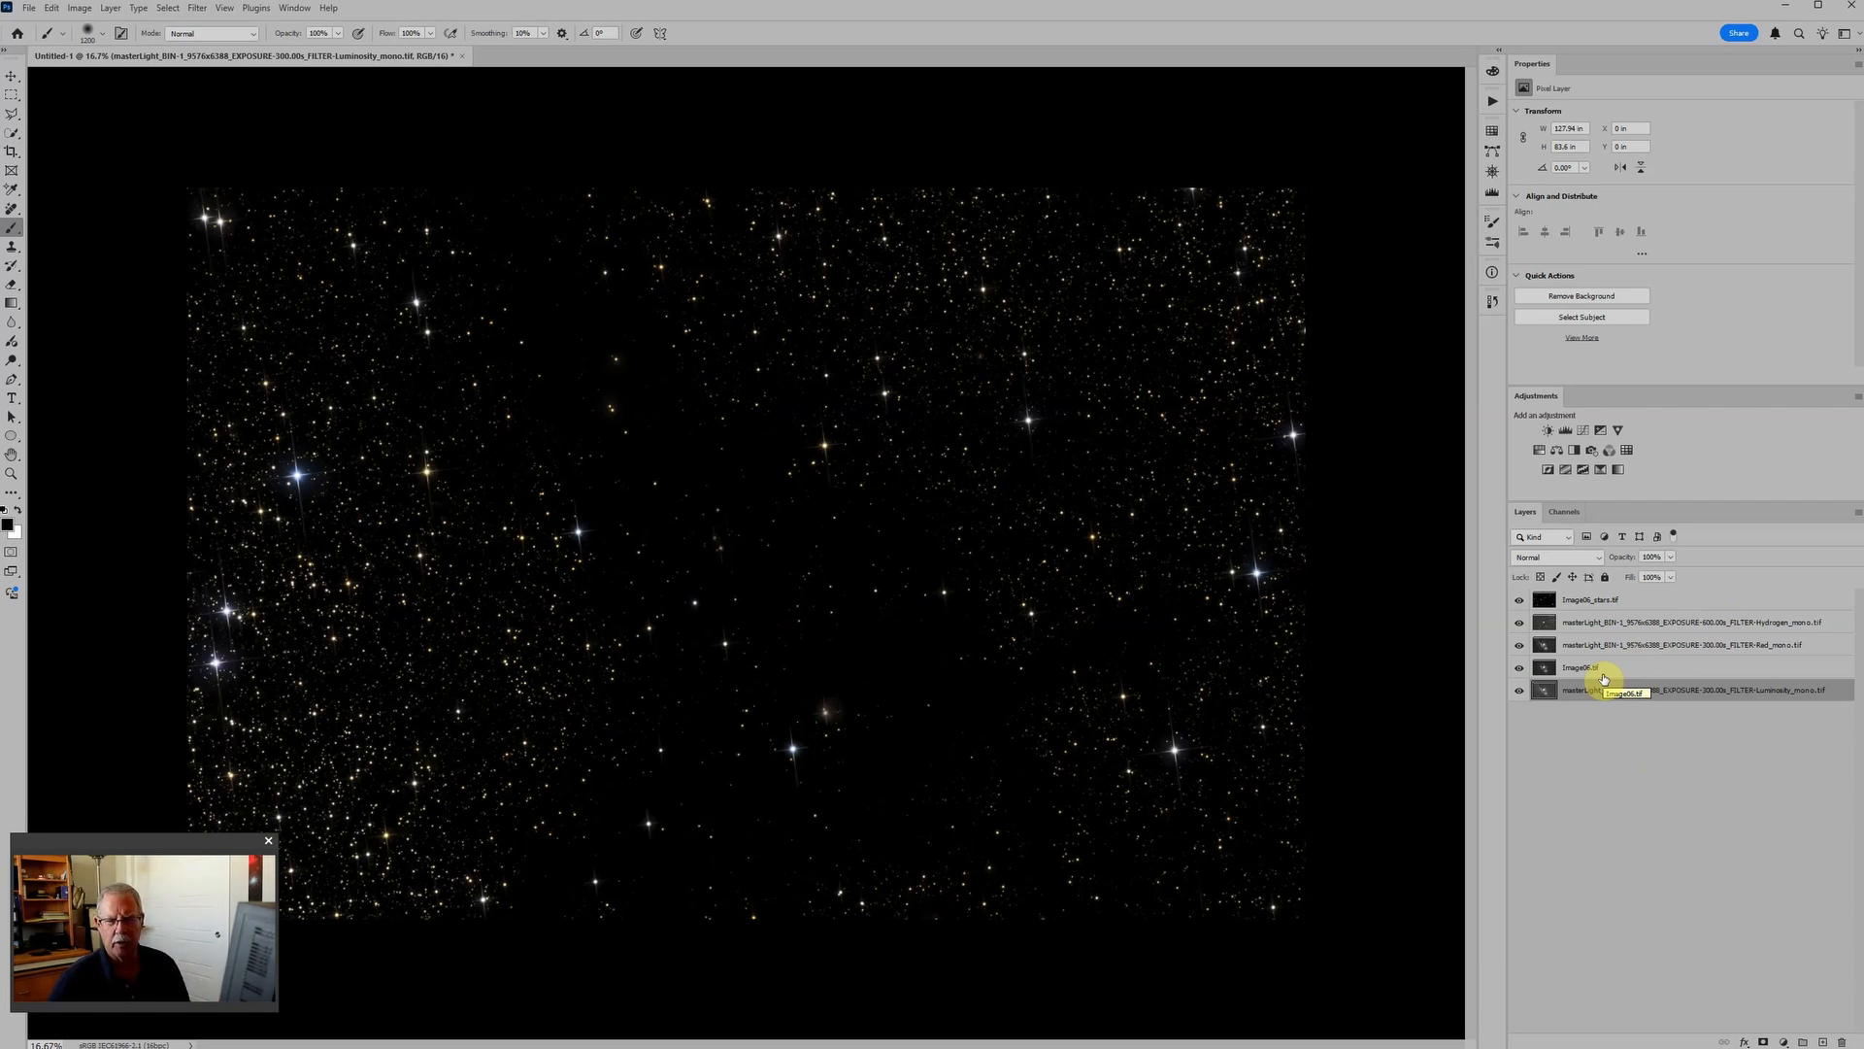
Group the Image06_stars layer into a group named Stars and set the group's blend mode to Screen.
{"action": "left_click", "coordinate": [1625, 609]}
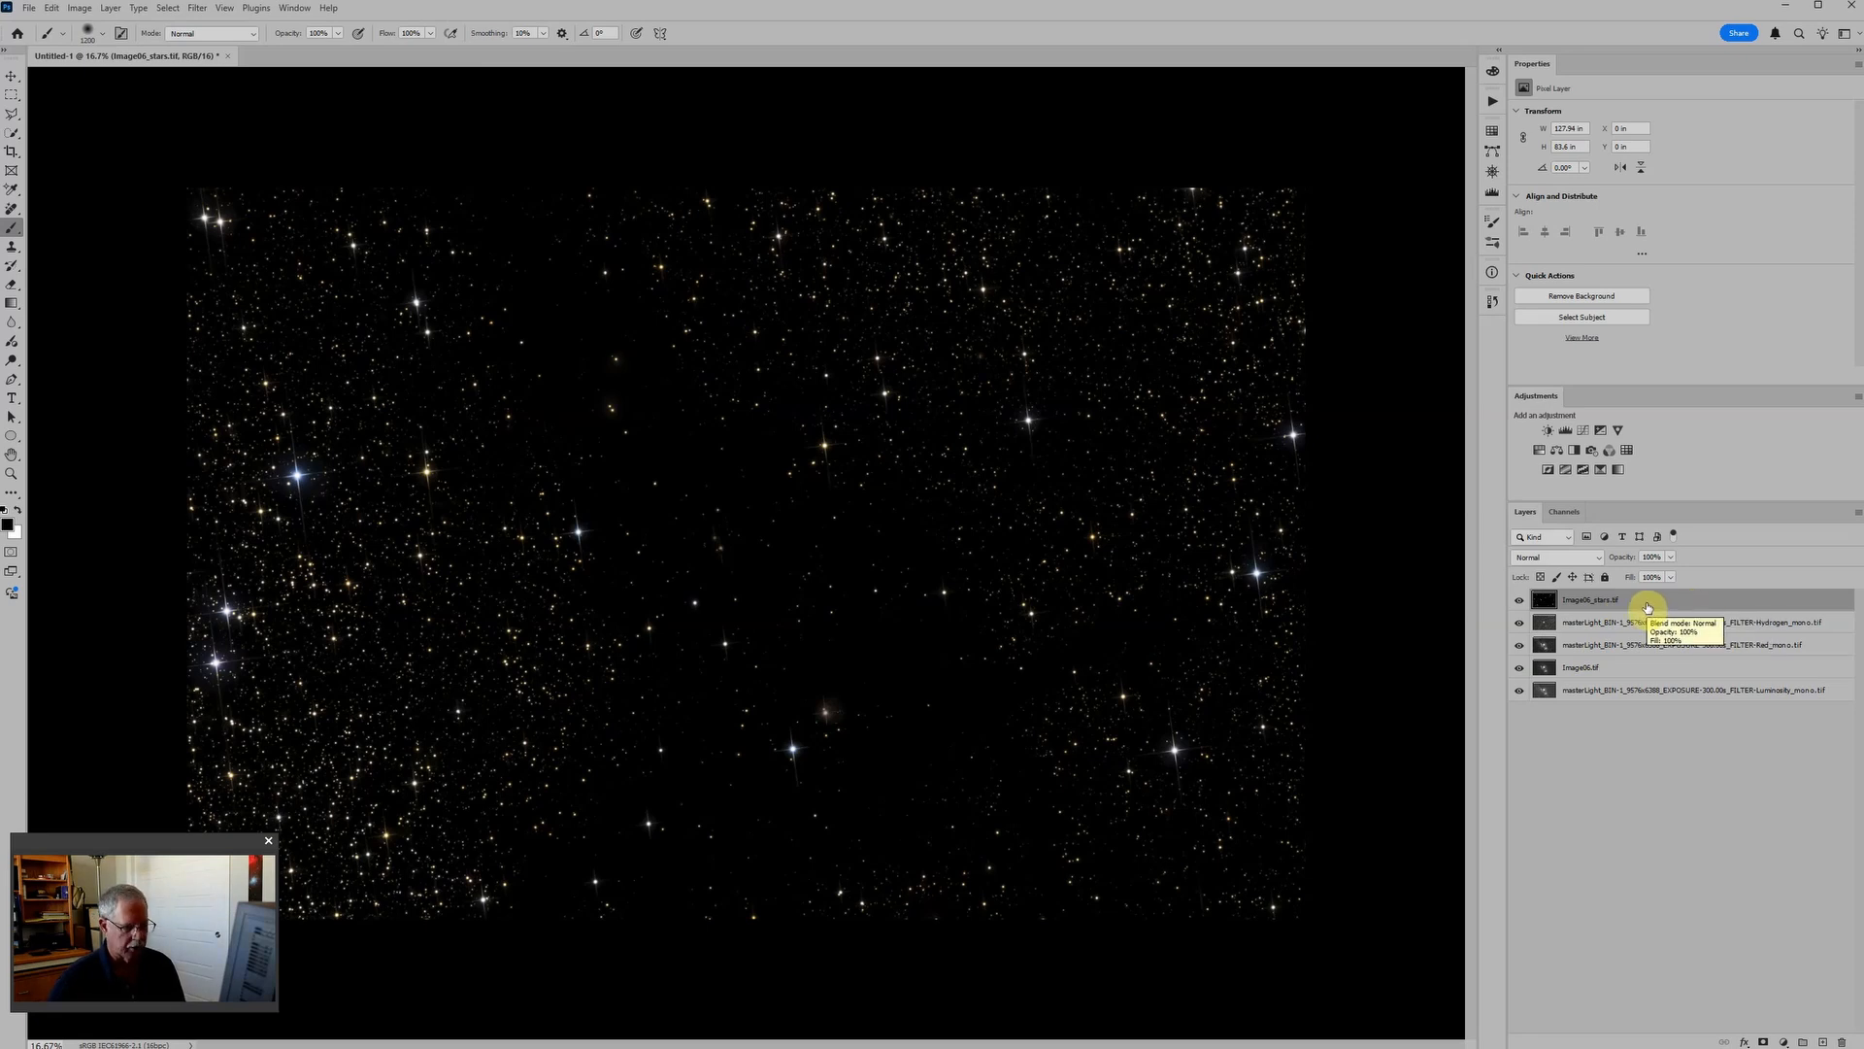
{"action": "key", "text": "ctrl+g"}
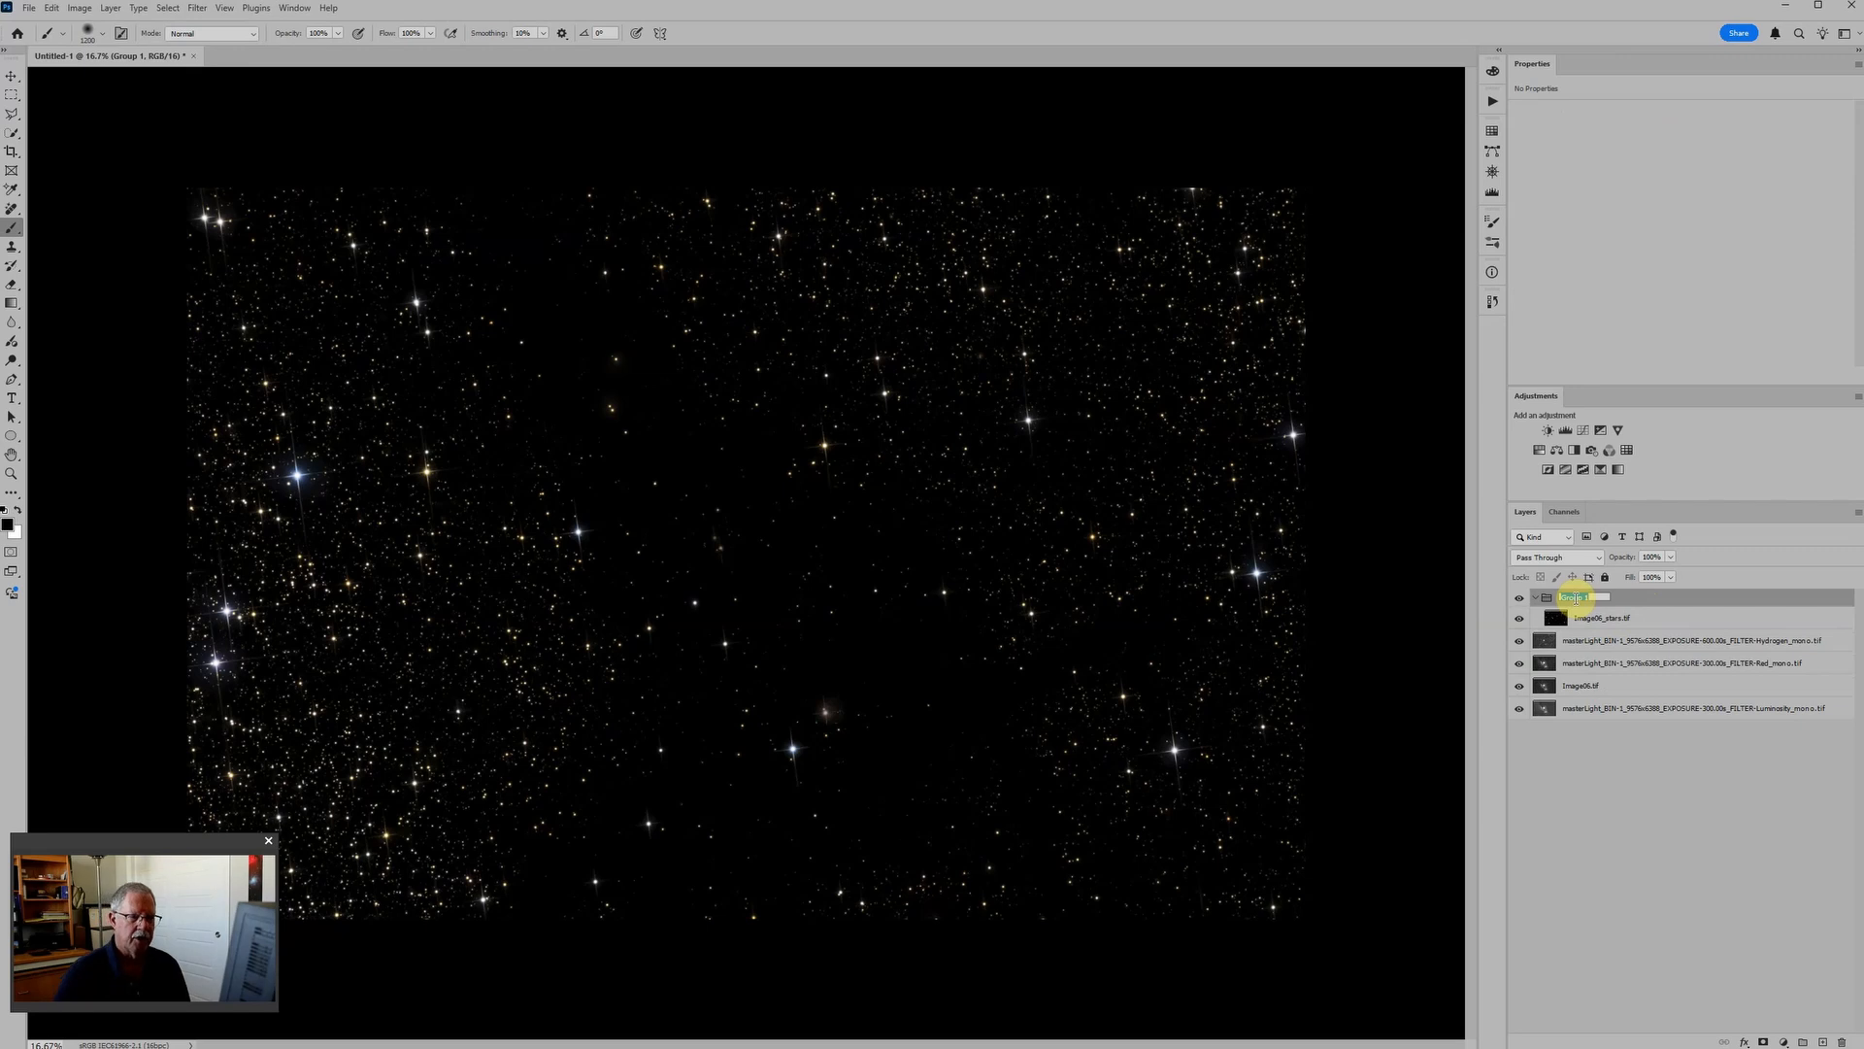
{"action": "type", "text": "Stars"}
{"action": "key", "text": "Return"}
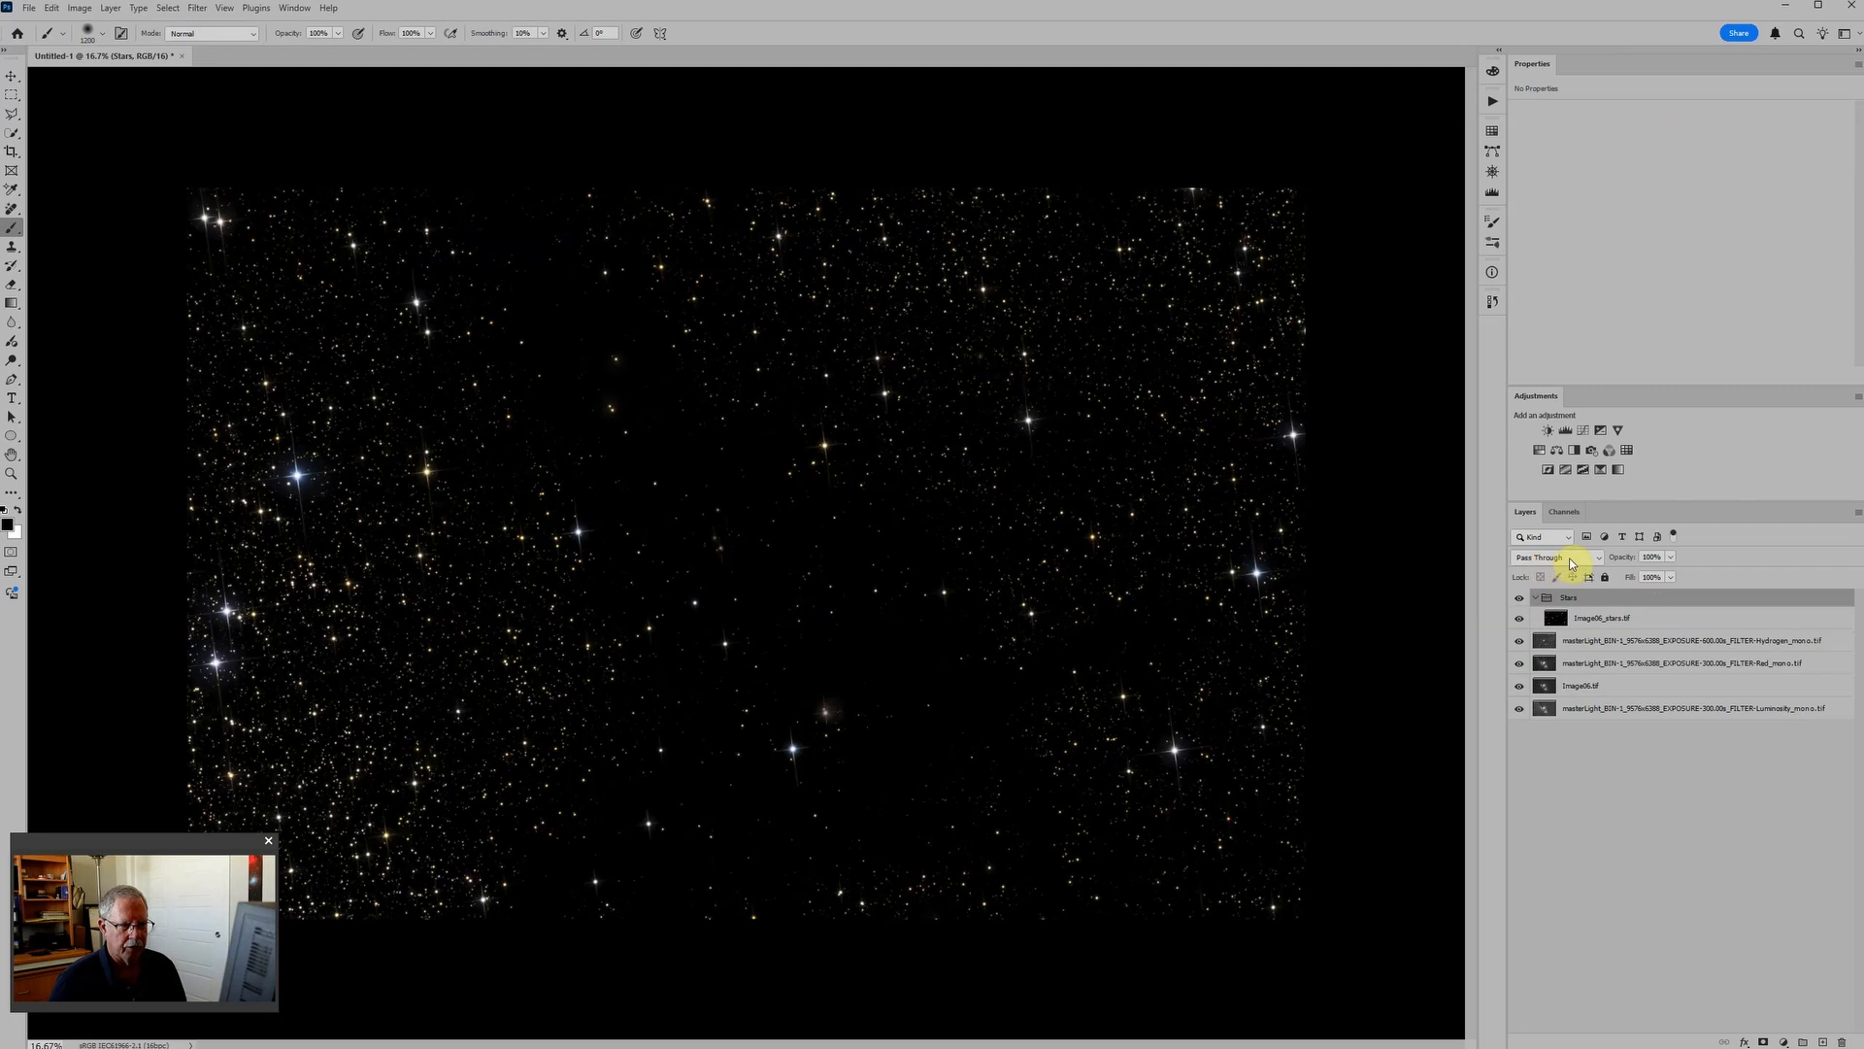
{"action": "left_click", "coordinate": [1572, 559]}
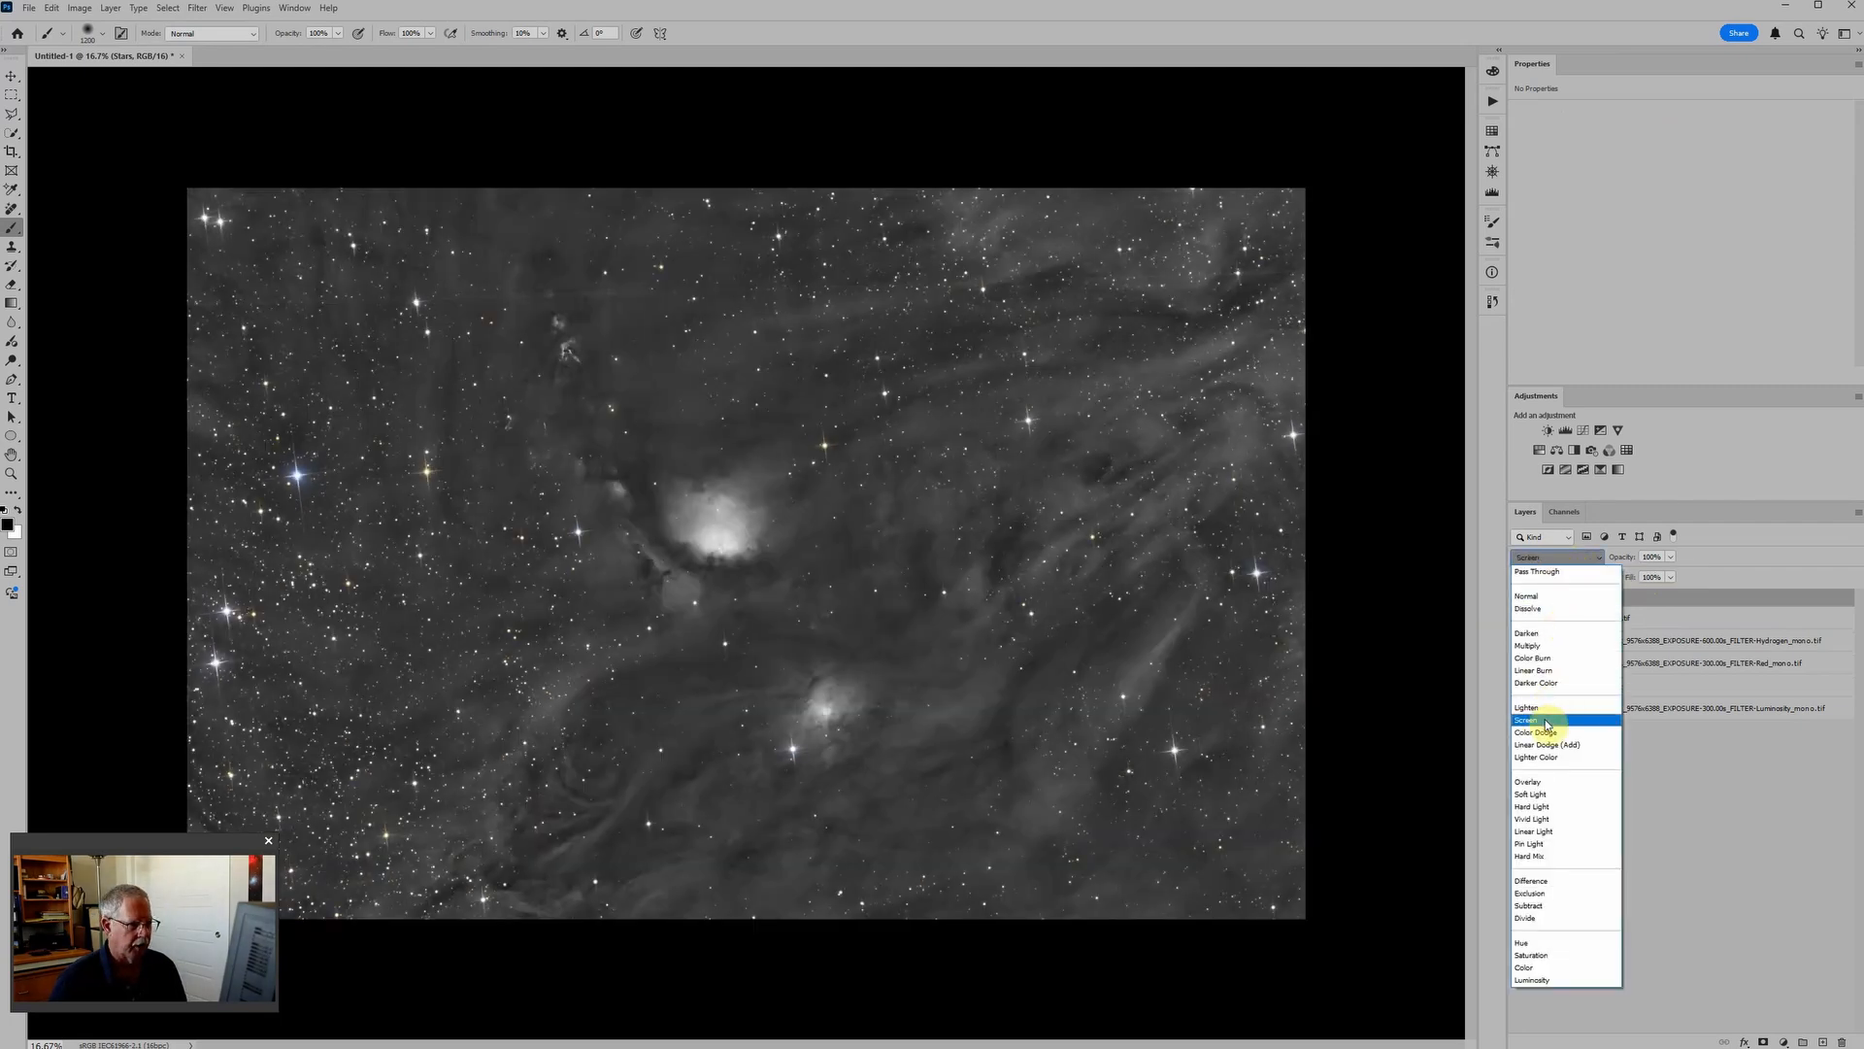
{"action": "left_click", "coordinate": [1546, 724]}
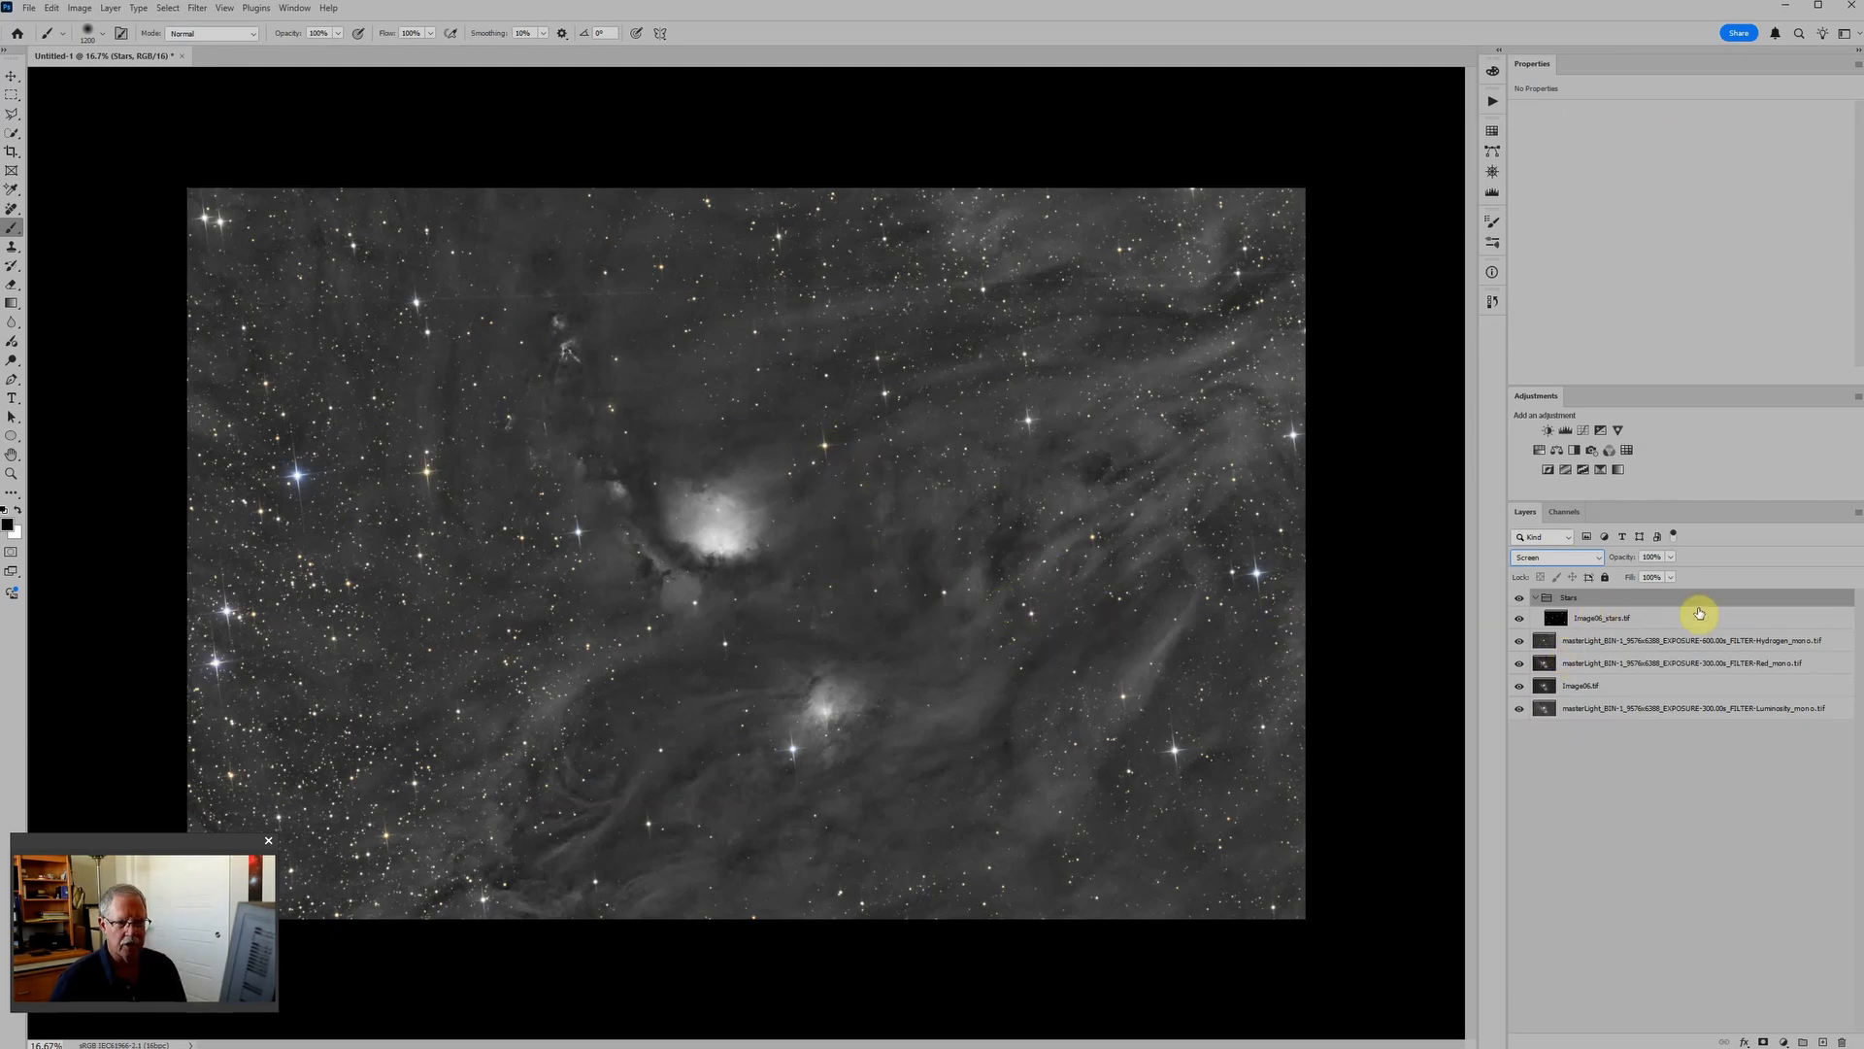
Add Levels and Hue/Saturation adjustment layers above Image06_stars in the Stars group, and raise the master saturation to about +33.
{"action": "left_click", "coordinate": [1600, 617]}
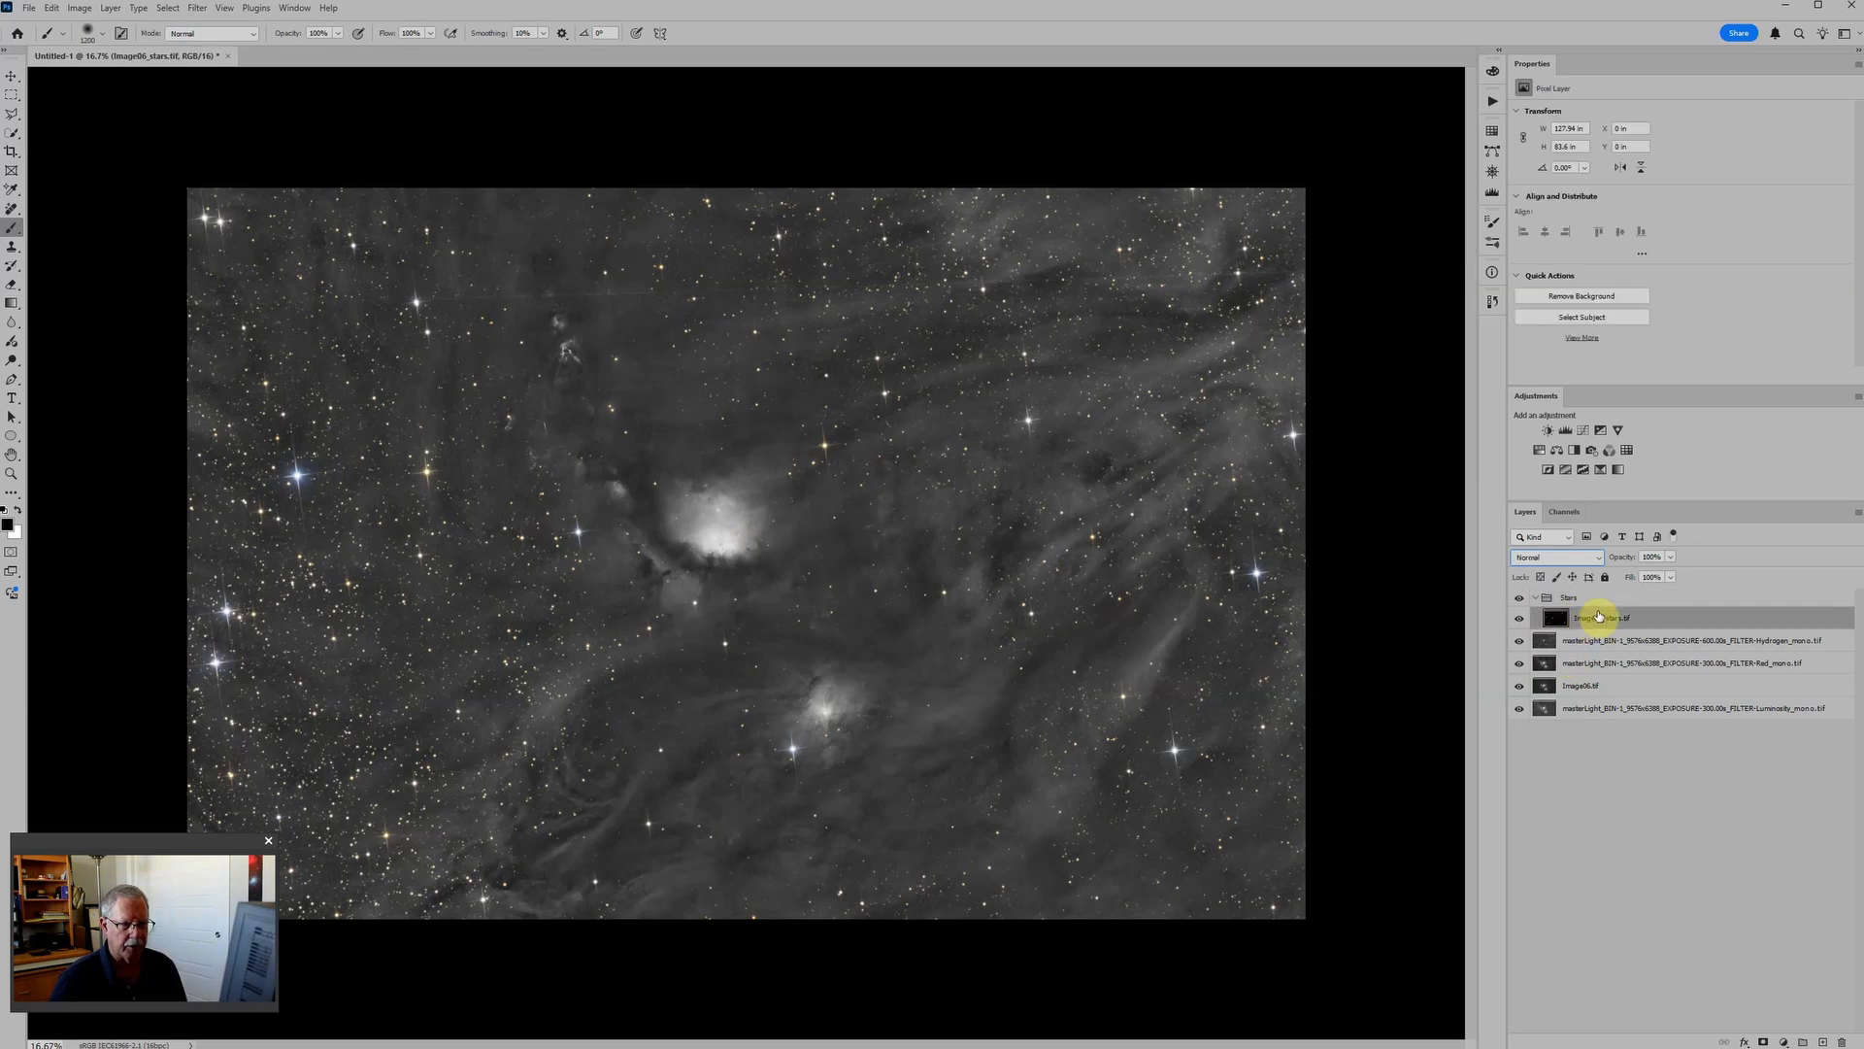
{"action": "left_click", "coordinate": [1566, 431]}
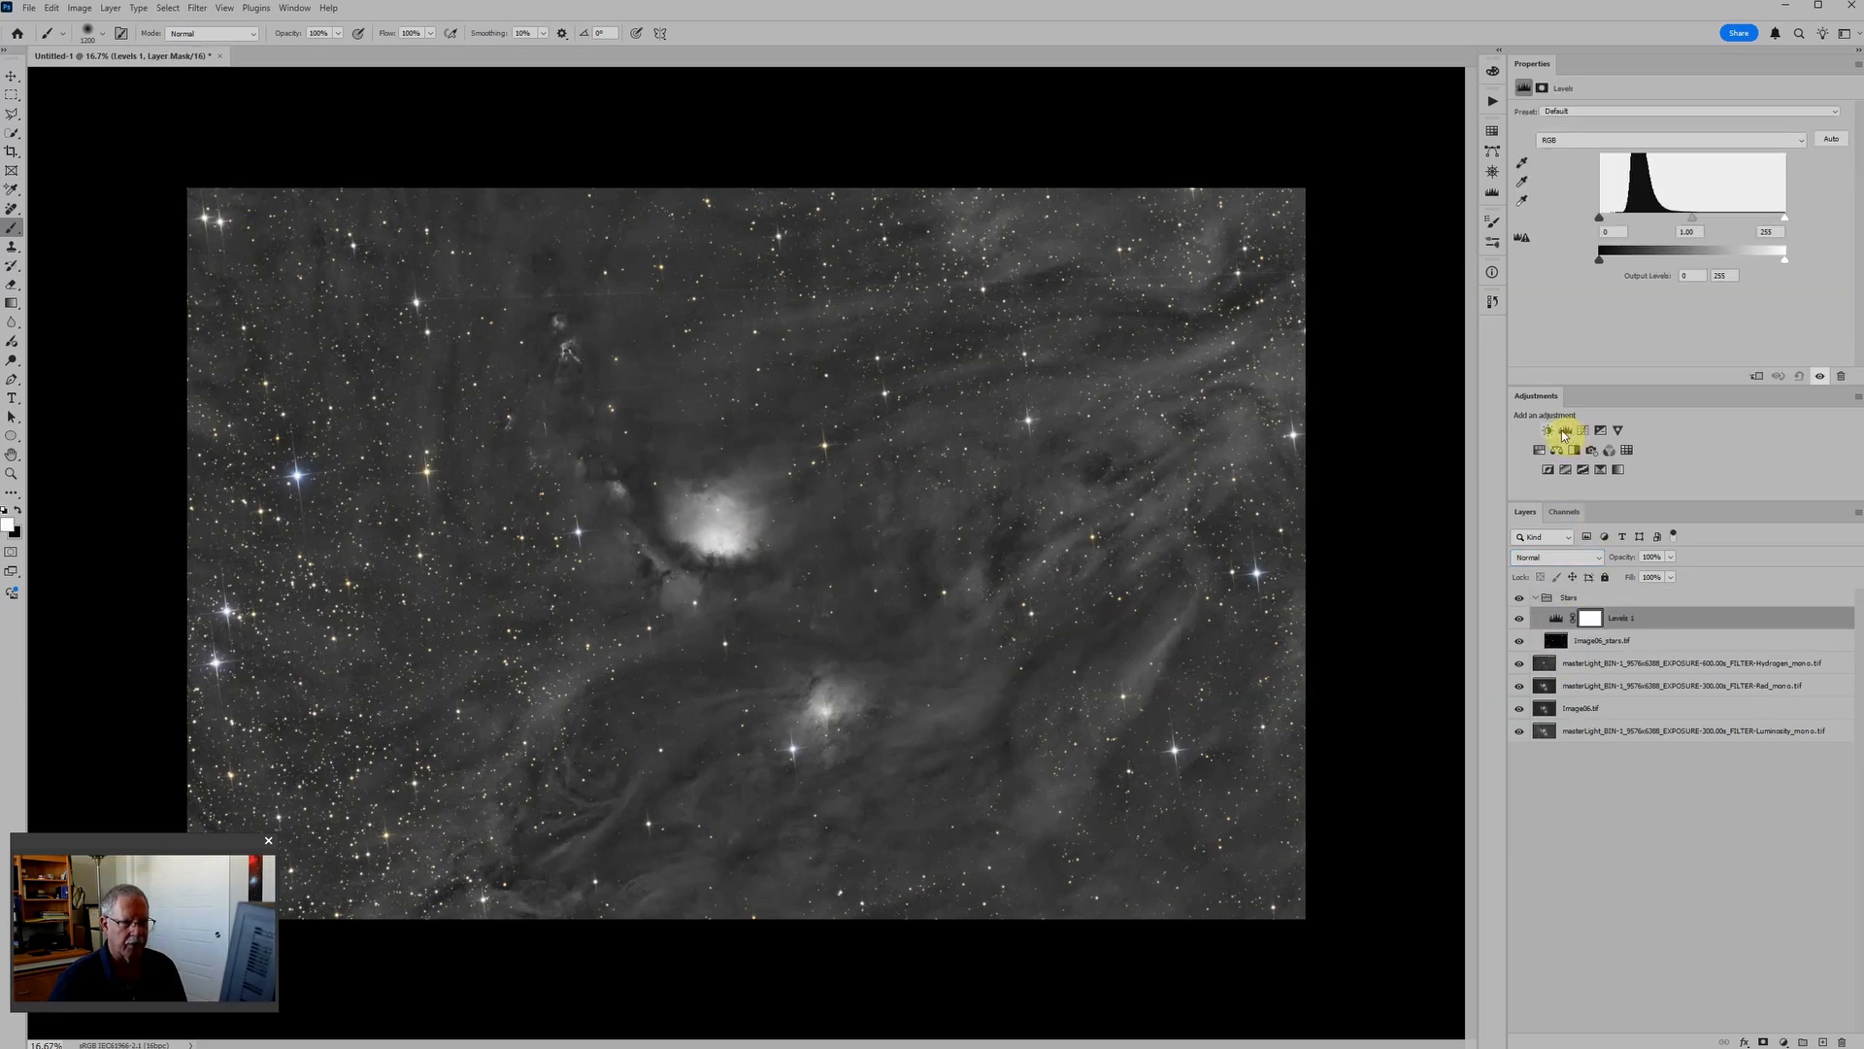
{"action": "left_click", "coordinate": [1537, 450]}
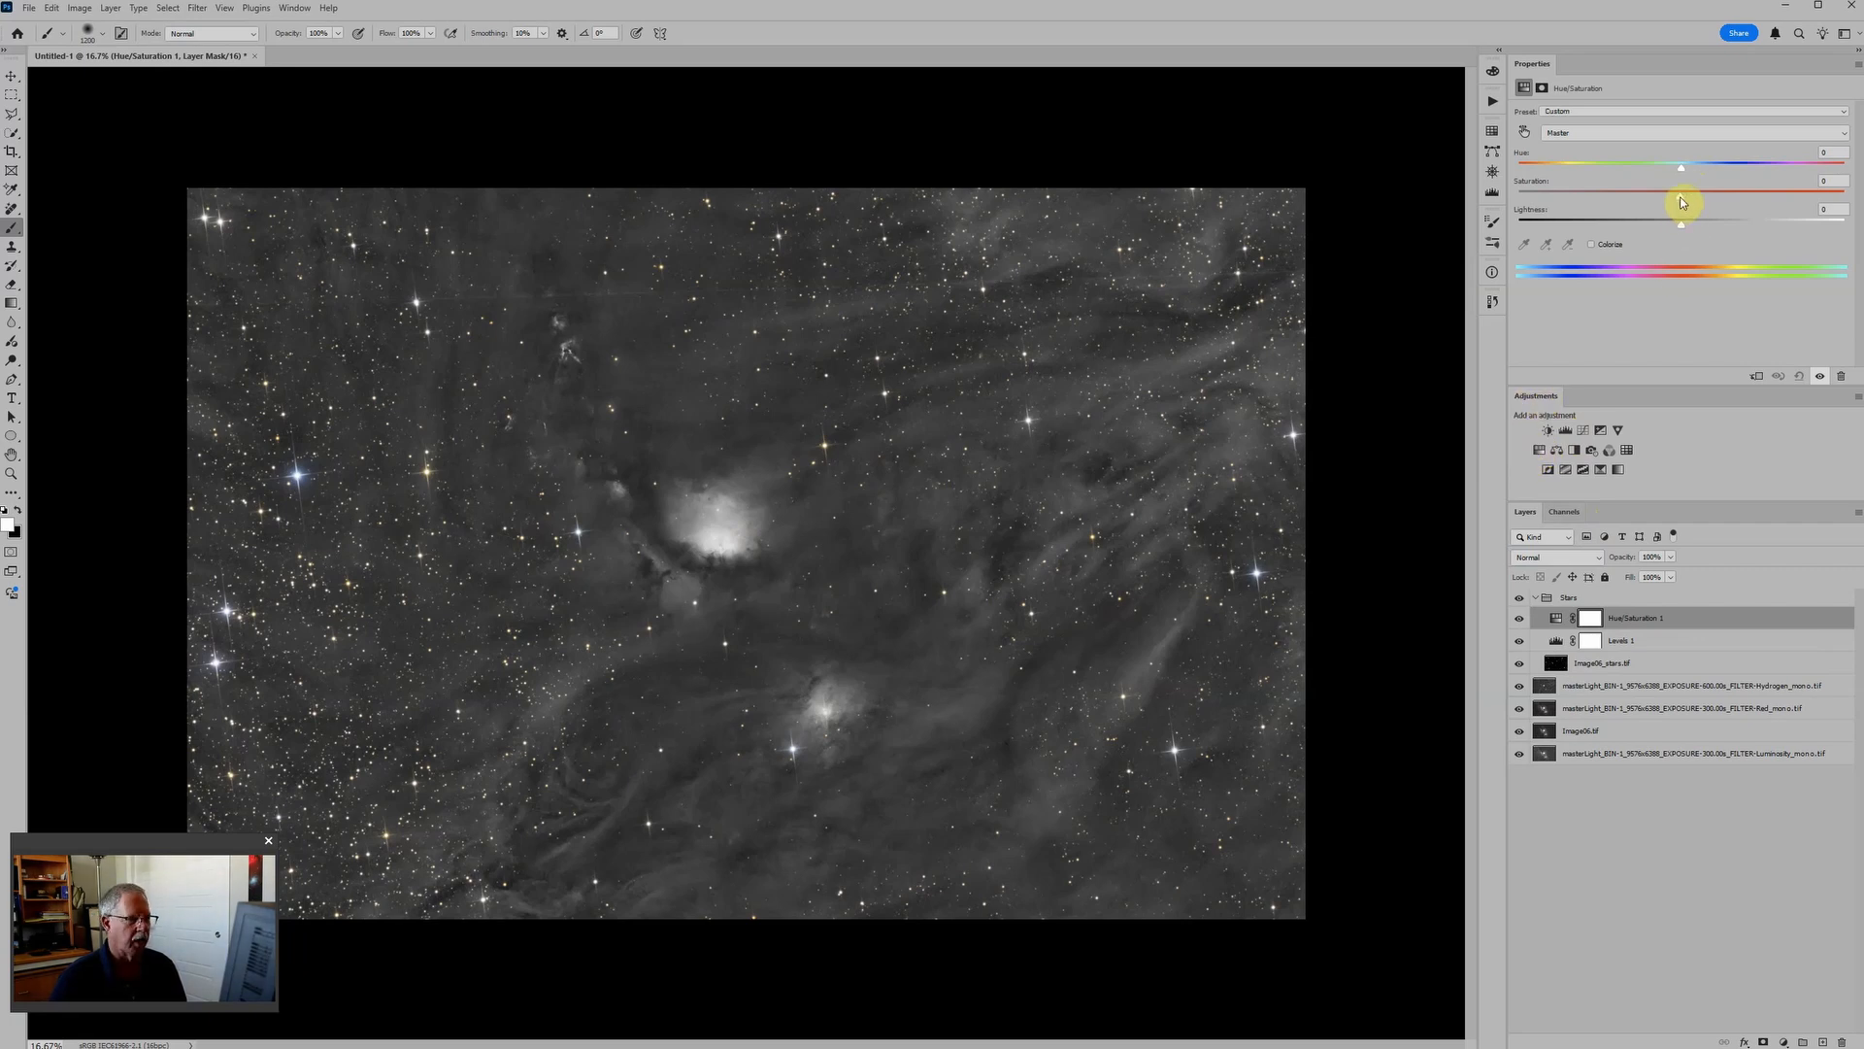
{"action": "left_click_drag", "start_coordinate": [1681, 199], "coordinate": [1738, 191]}
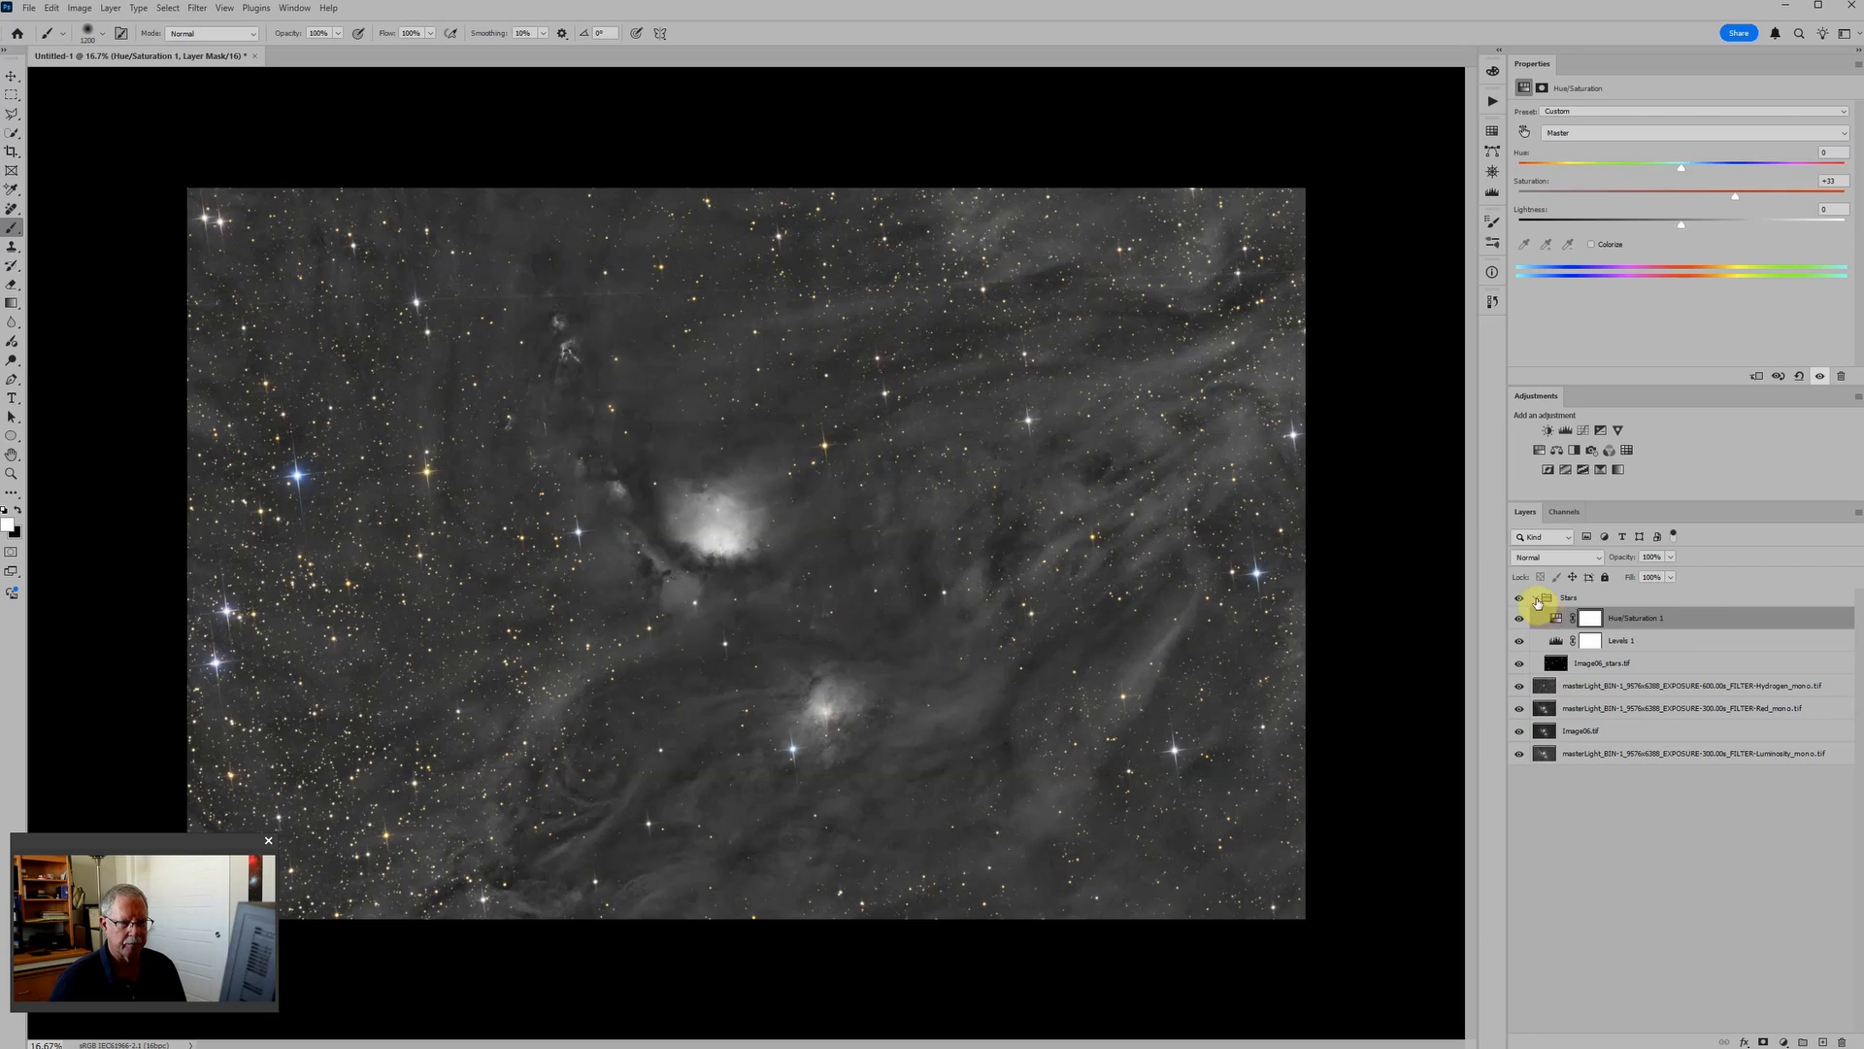
Collapse and hide the Stars group, and group the Hydrogen and Red filter layers under the name Ha.
{"action": "left_click", "coordinate": [1536, 598]}
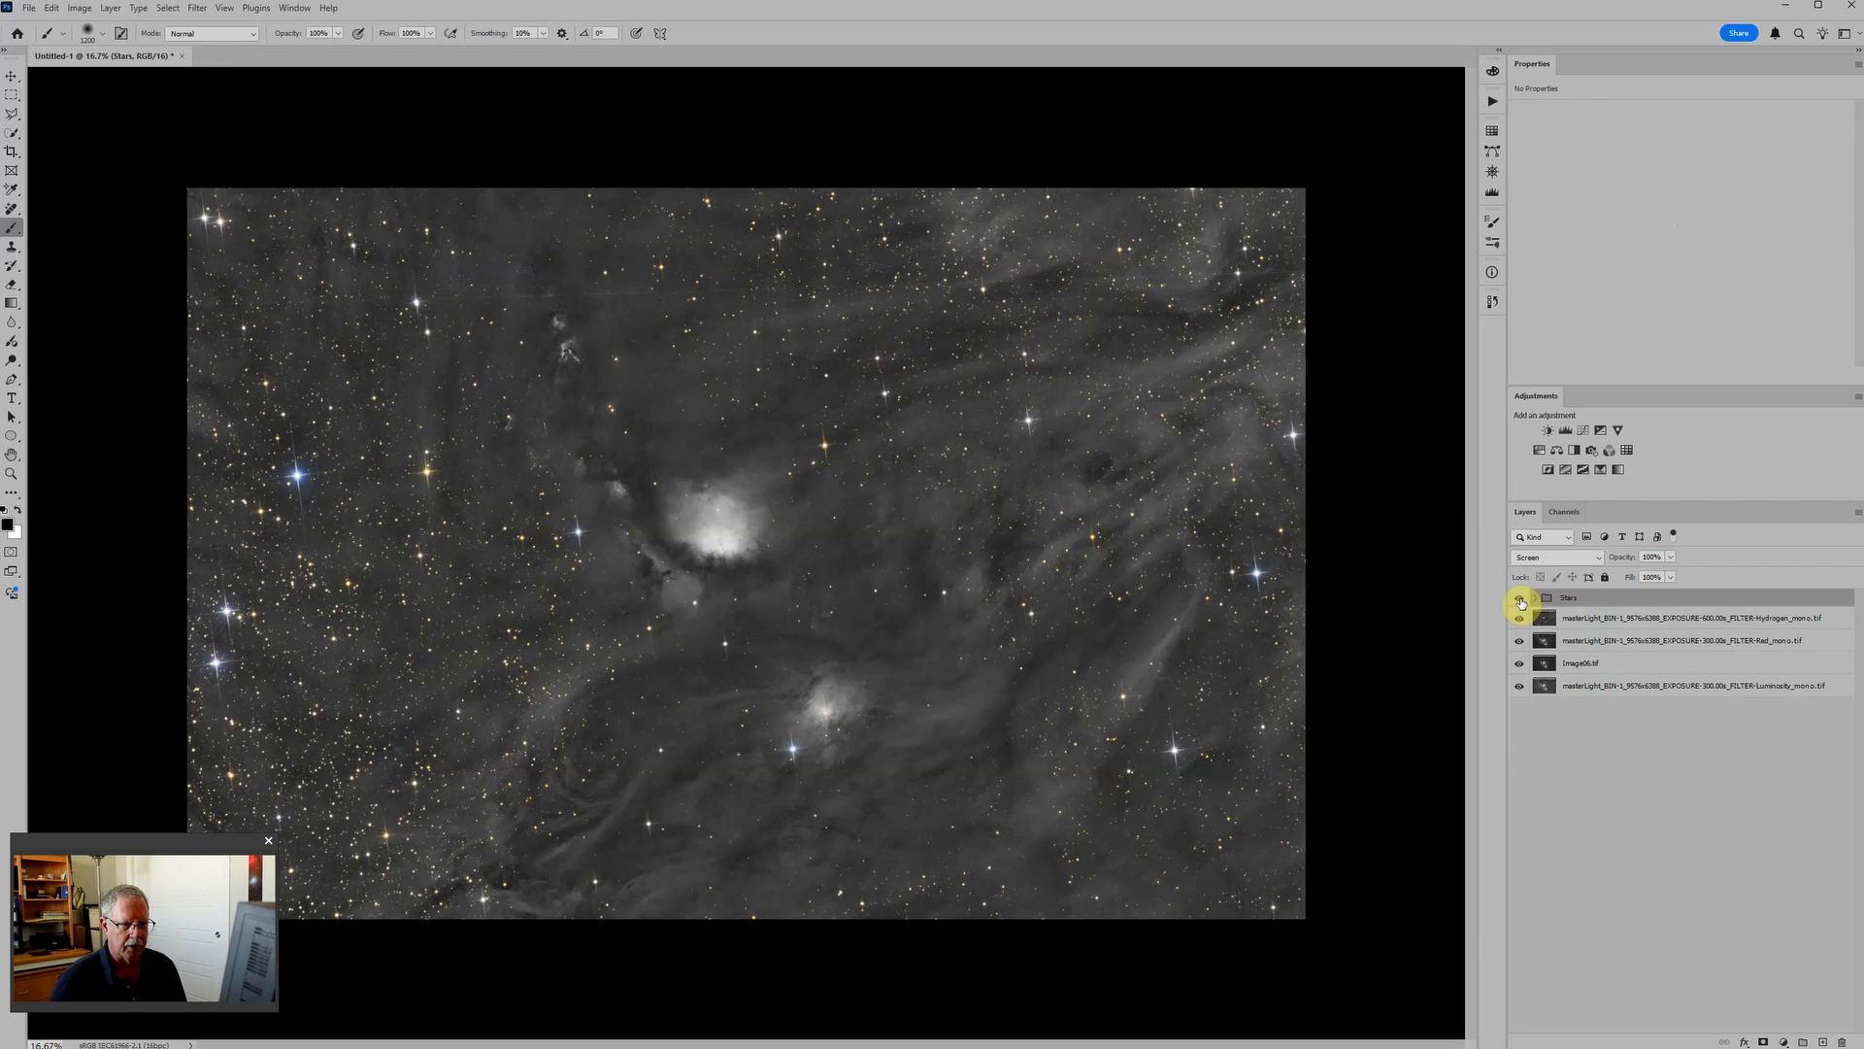
{"action": "left_click", "coordinate": [1521, 600]}
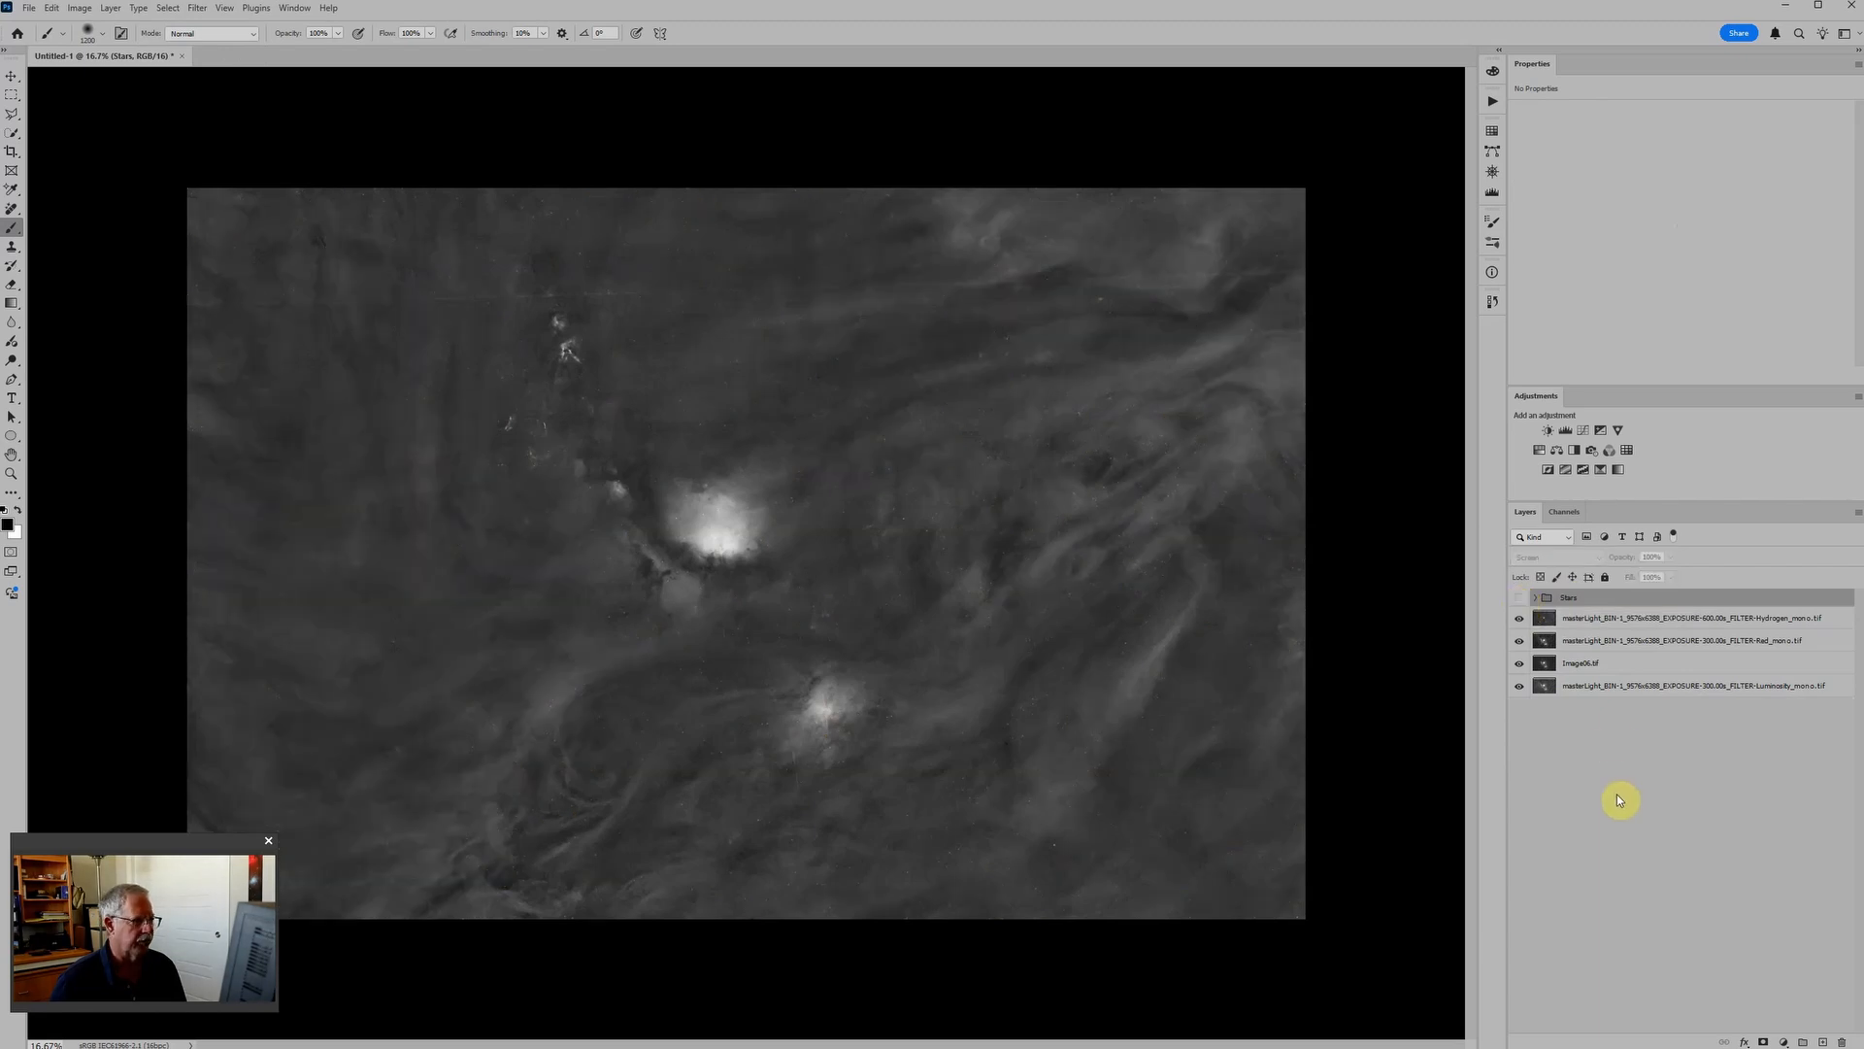
{"action": "left_click", "coordinate": [1616, 619]}
{"action": "left_click", "coordinate": [1616, 641], "text": "shift"}
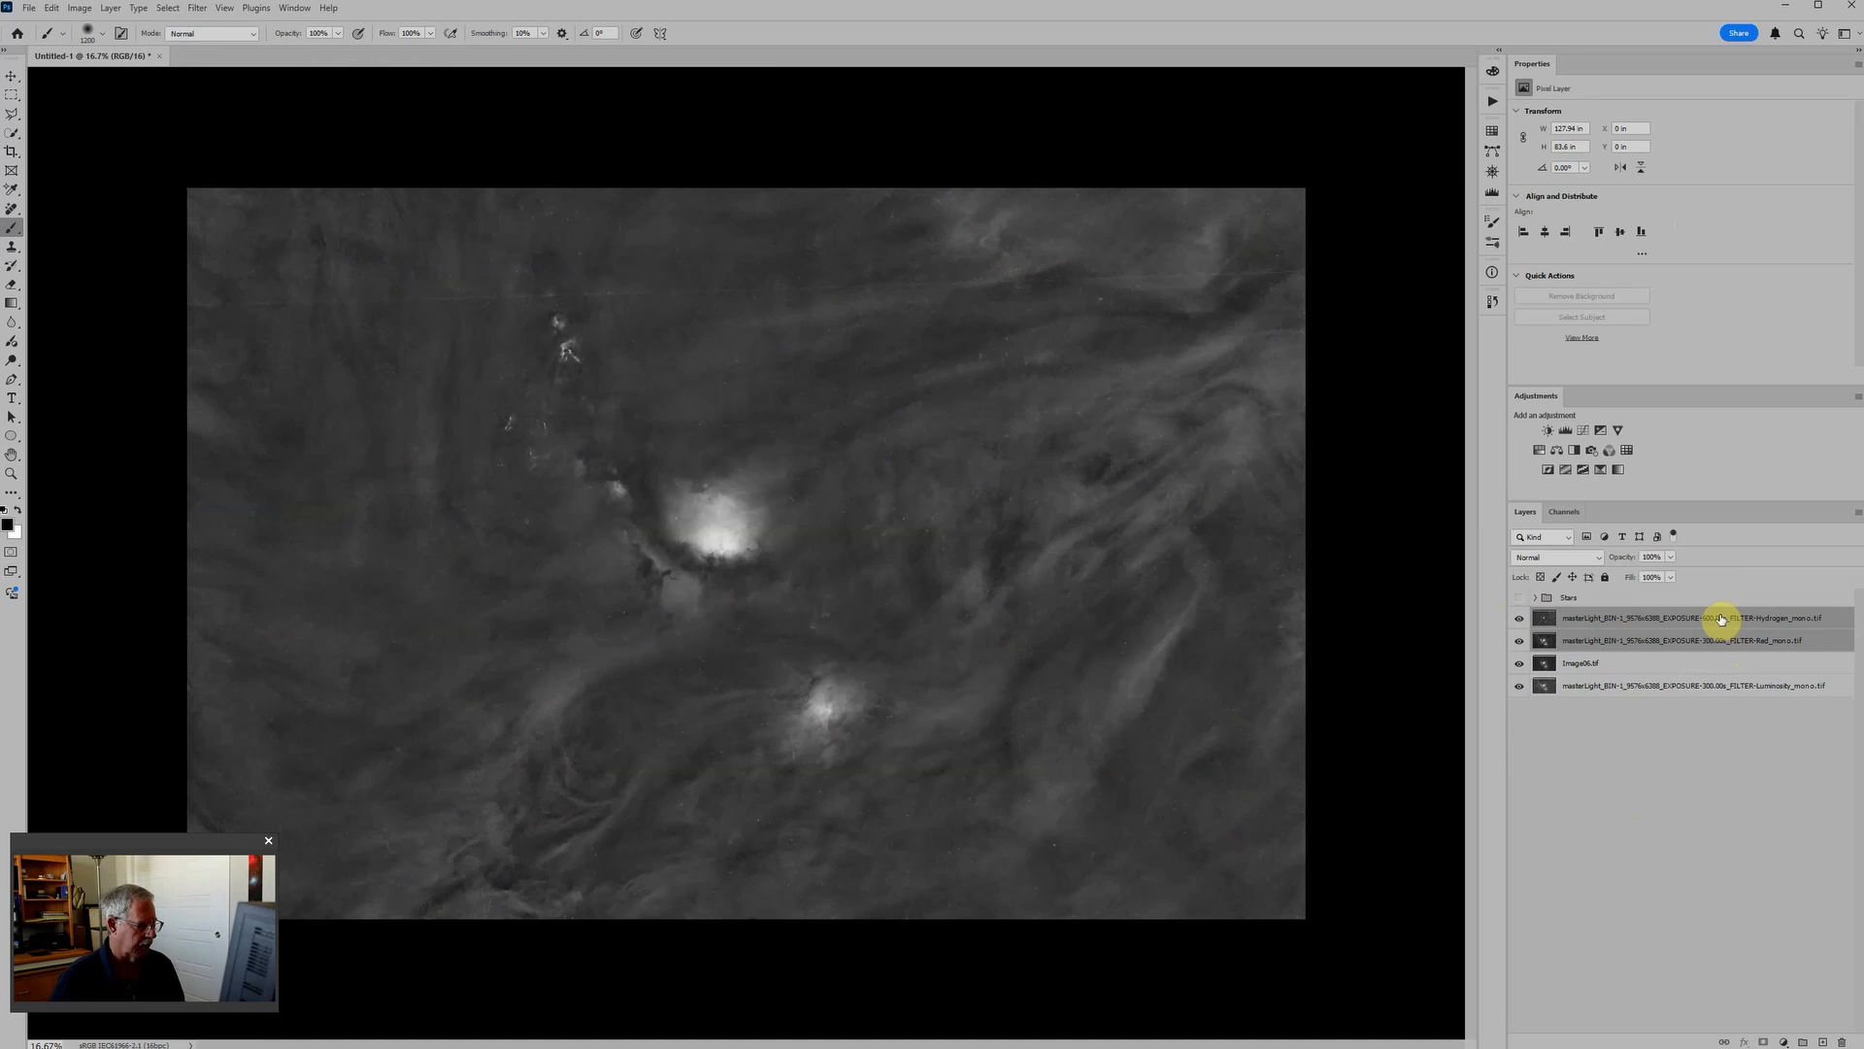
{"action": "key", "text": "ctrl+g"}
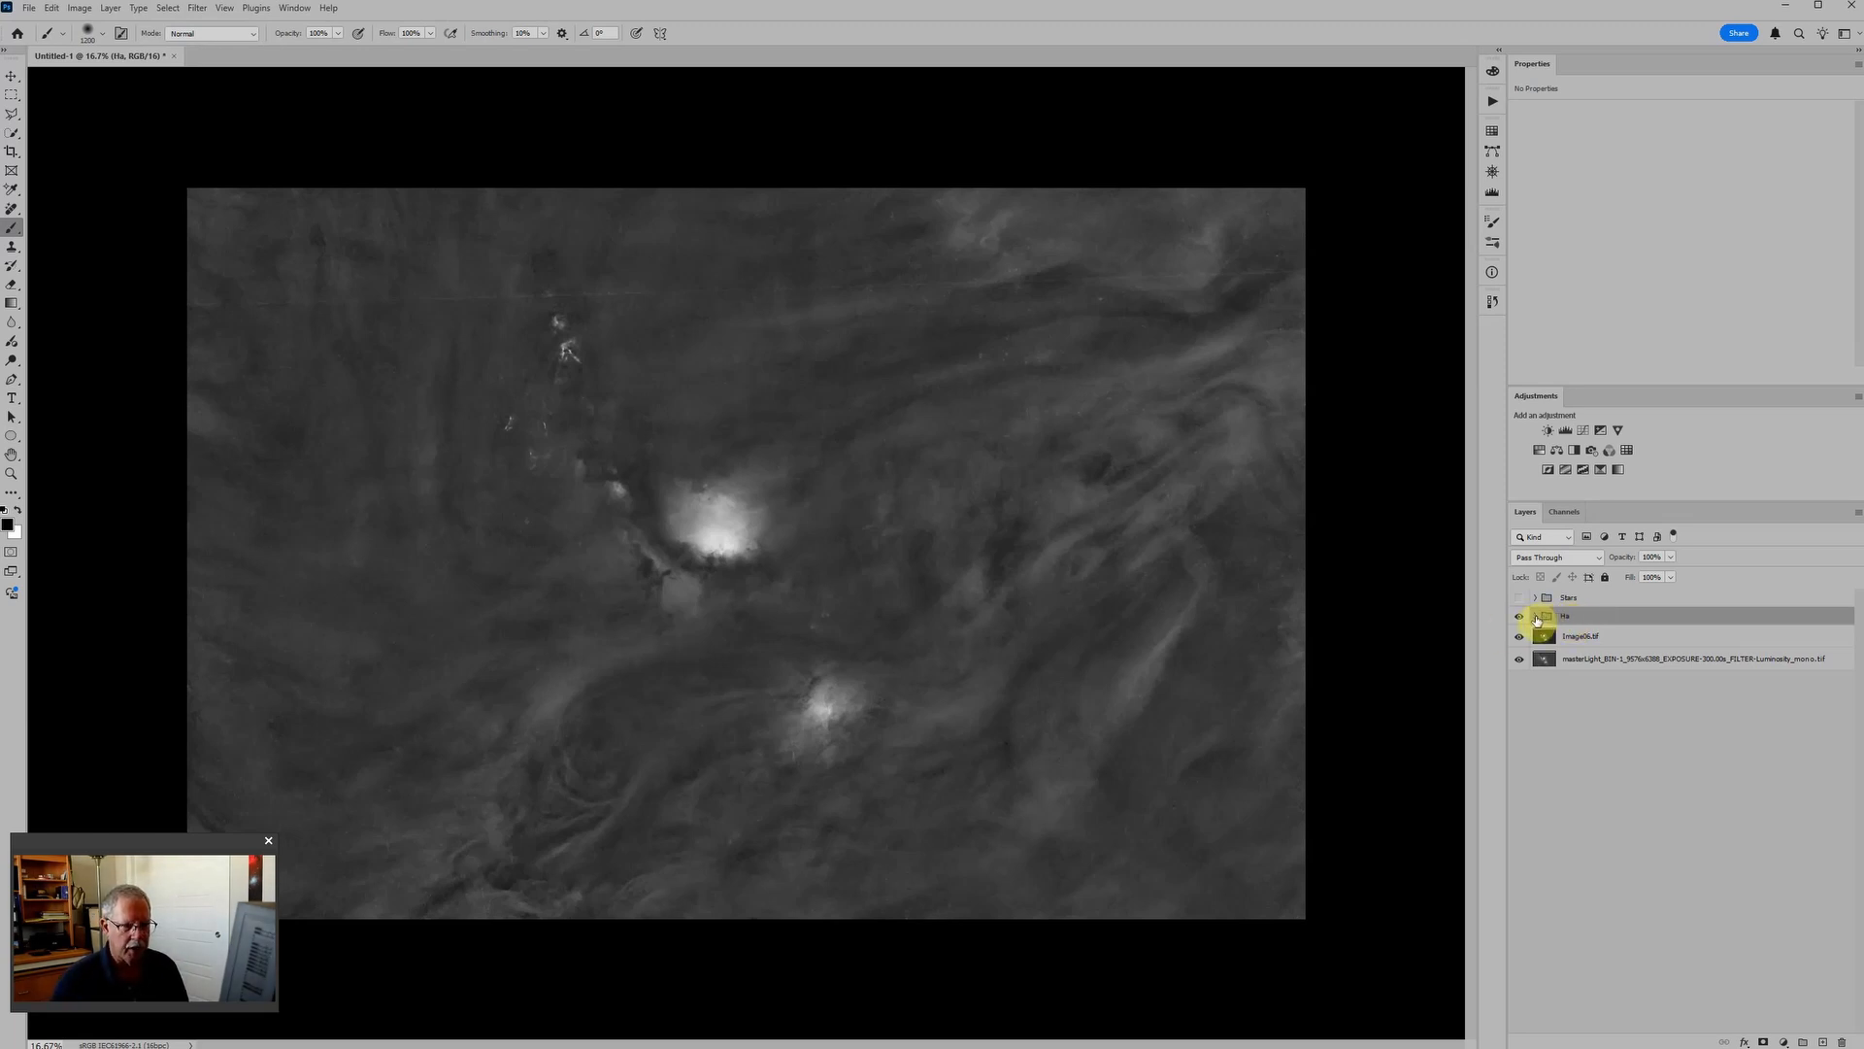
Add Levels and Hue/Saturation adjustment layers above the Hydrogen layer inside the Ha group.
{"action": "left_click", "coordinate": [1535, 617]}
{"action": "left_click", "coordinate": [1615, 636]}
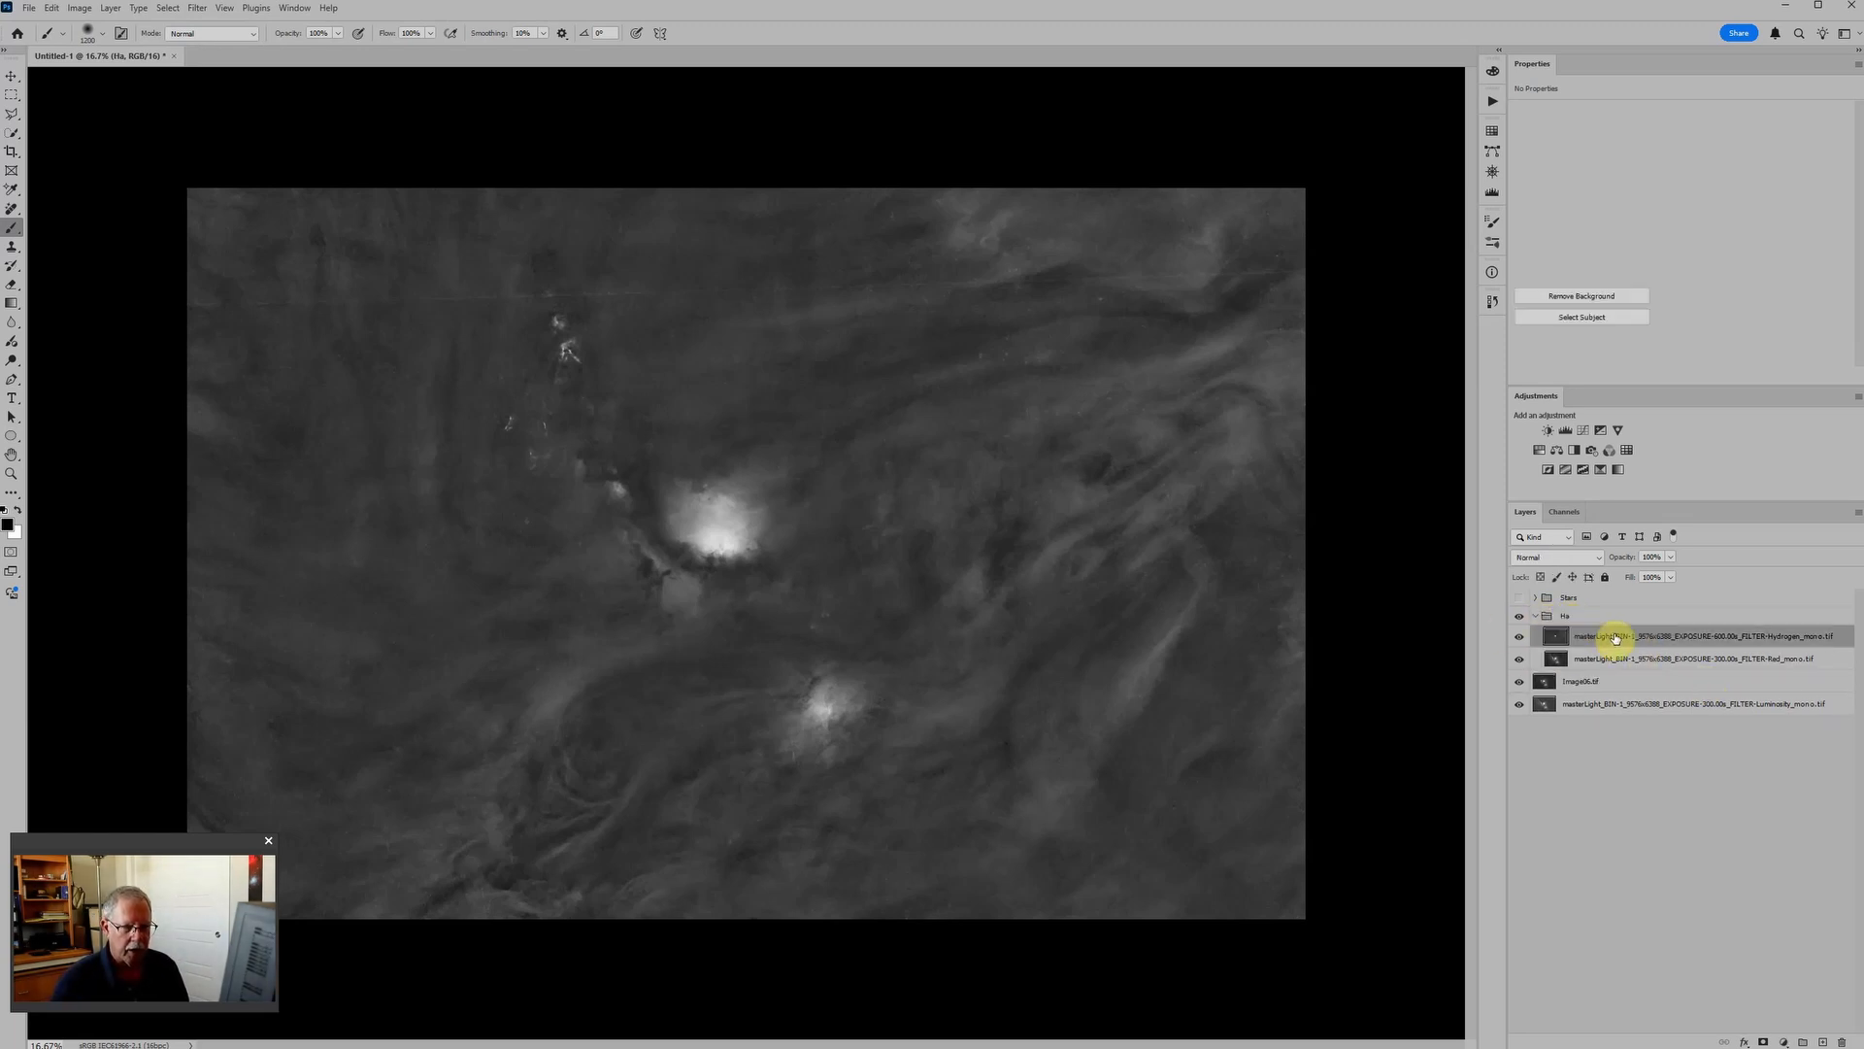
{"action": "left_click", "coordinate": [1565, 432]}
{"action": "left_click", "coordinate": [1541, 451]}
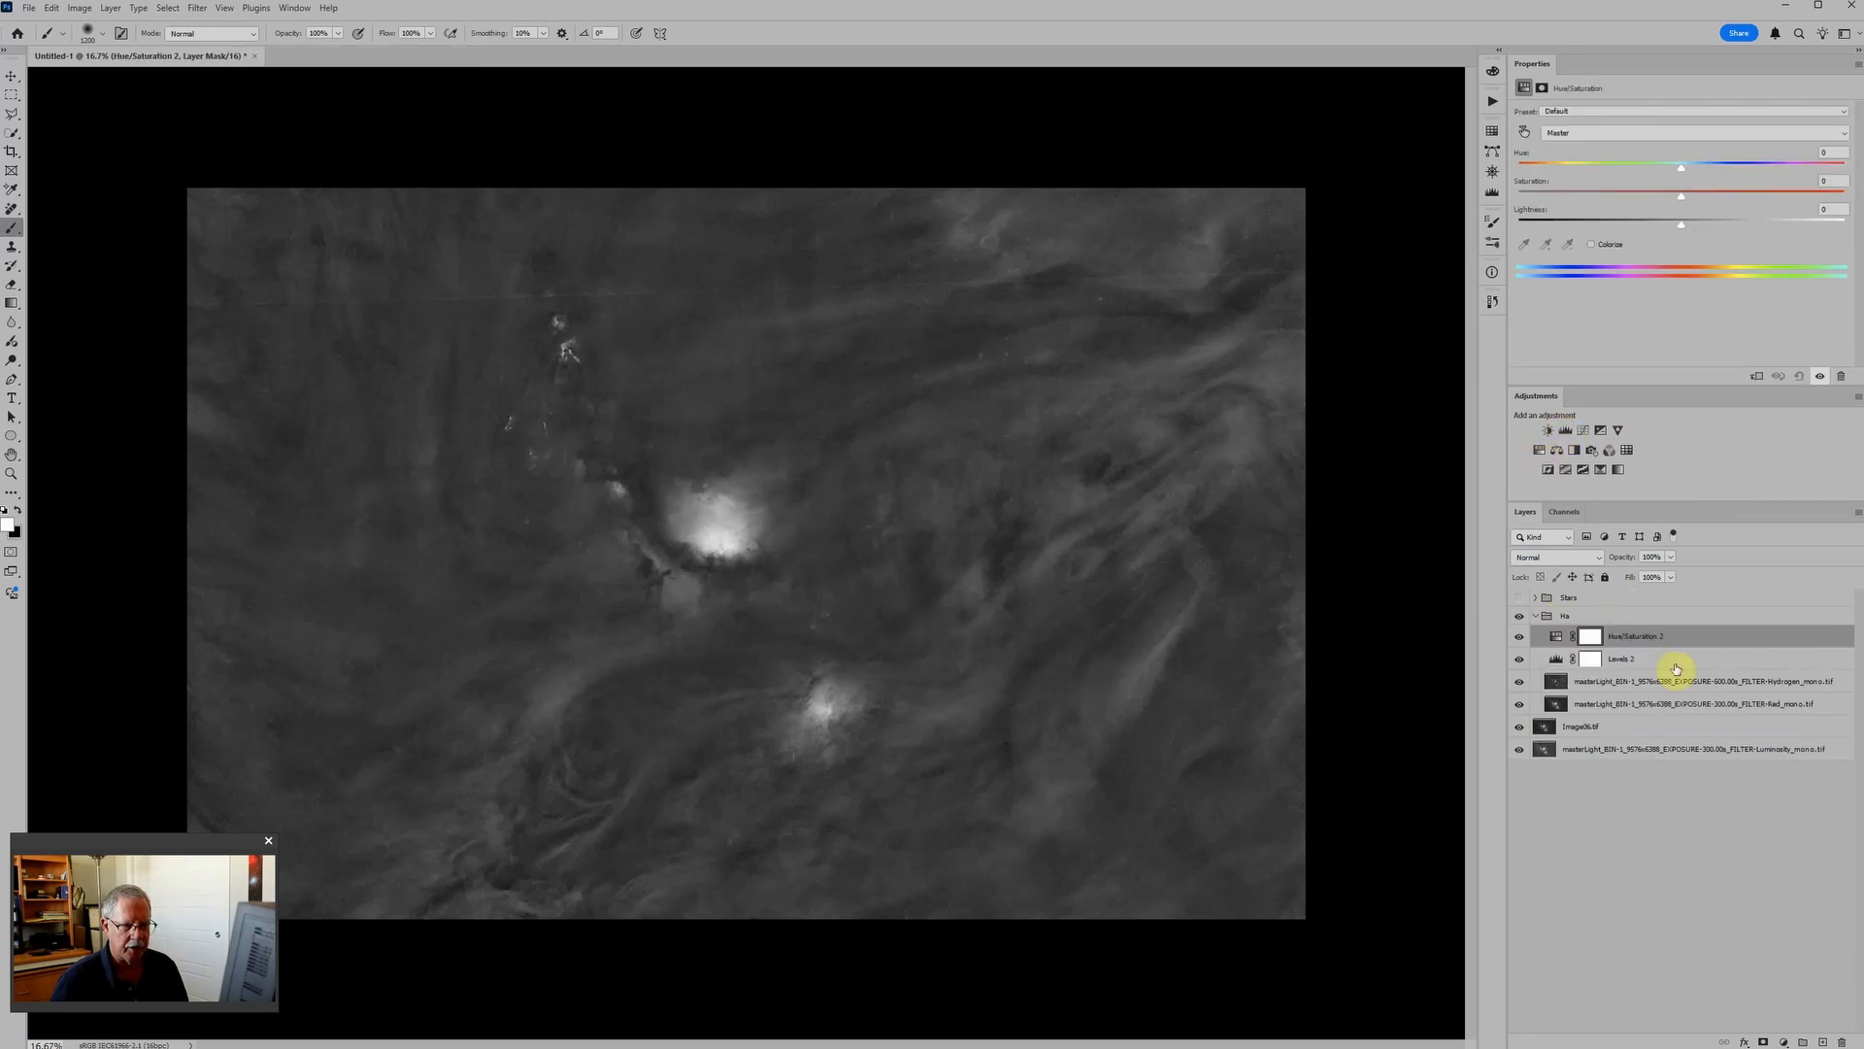
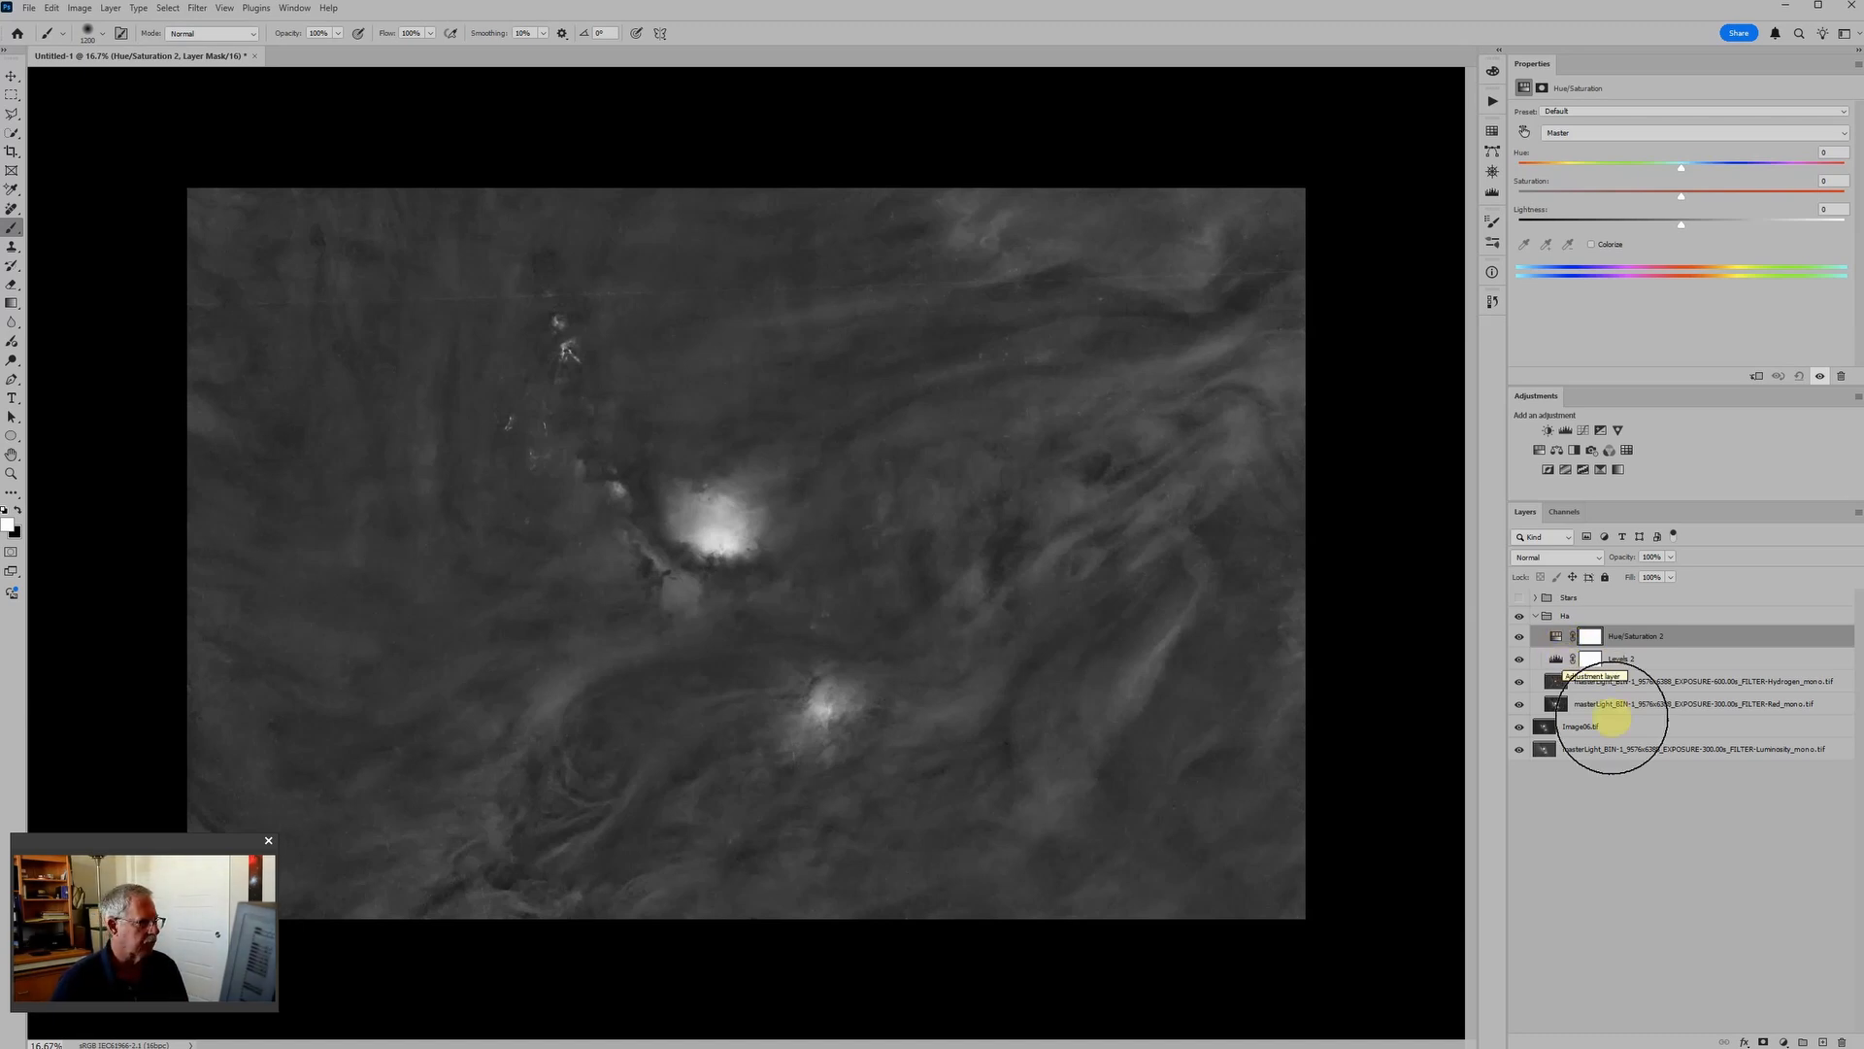
Erase the thin straight streak crossing the upper part of the Hydrogen layer from edge to edge, using the Remove tool at size 80.
{"action": "scroll", "coordinate": [263, 302], "scroll_direction": "up", "scroll_amount": 3}
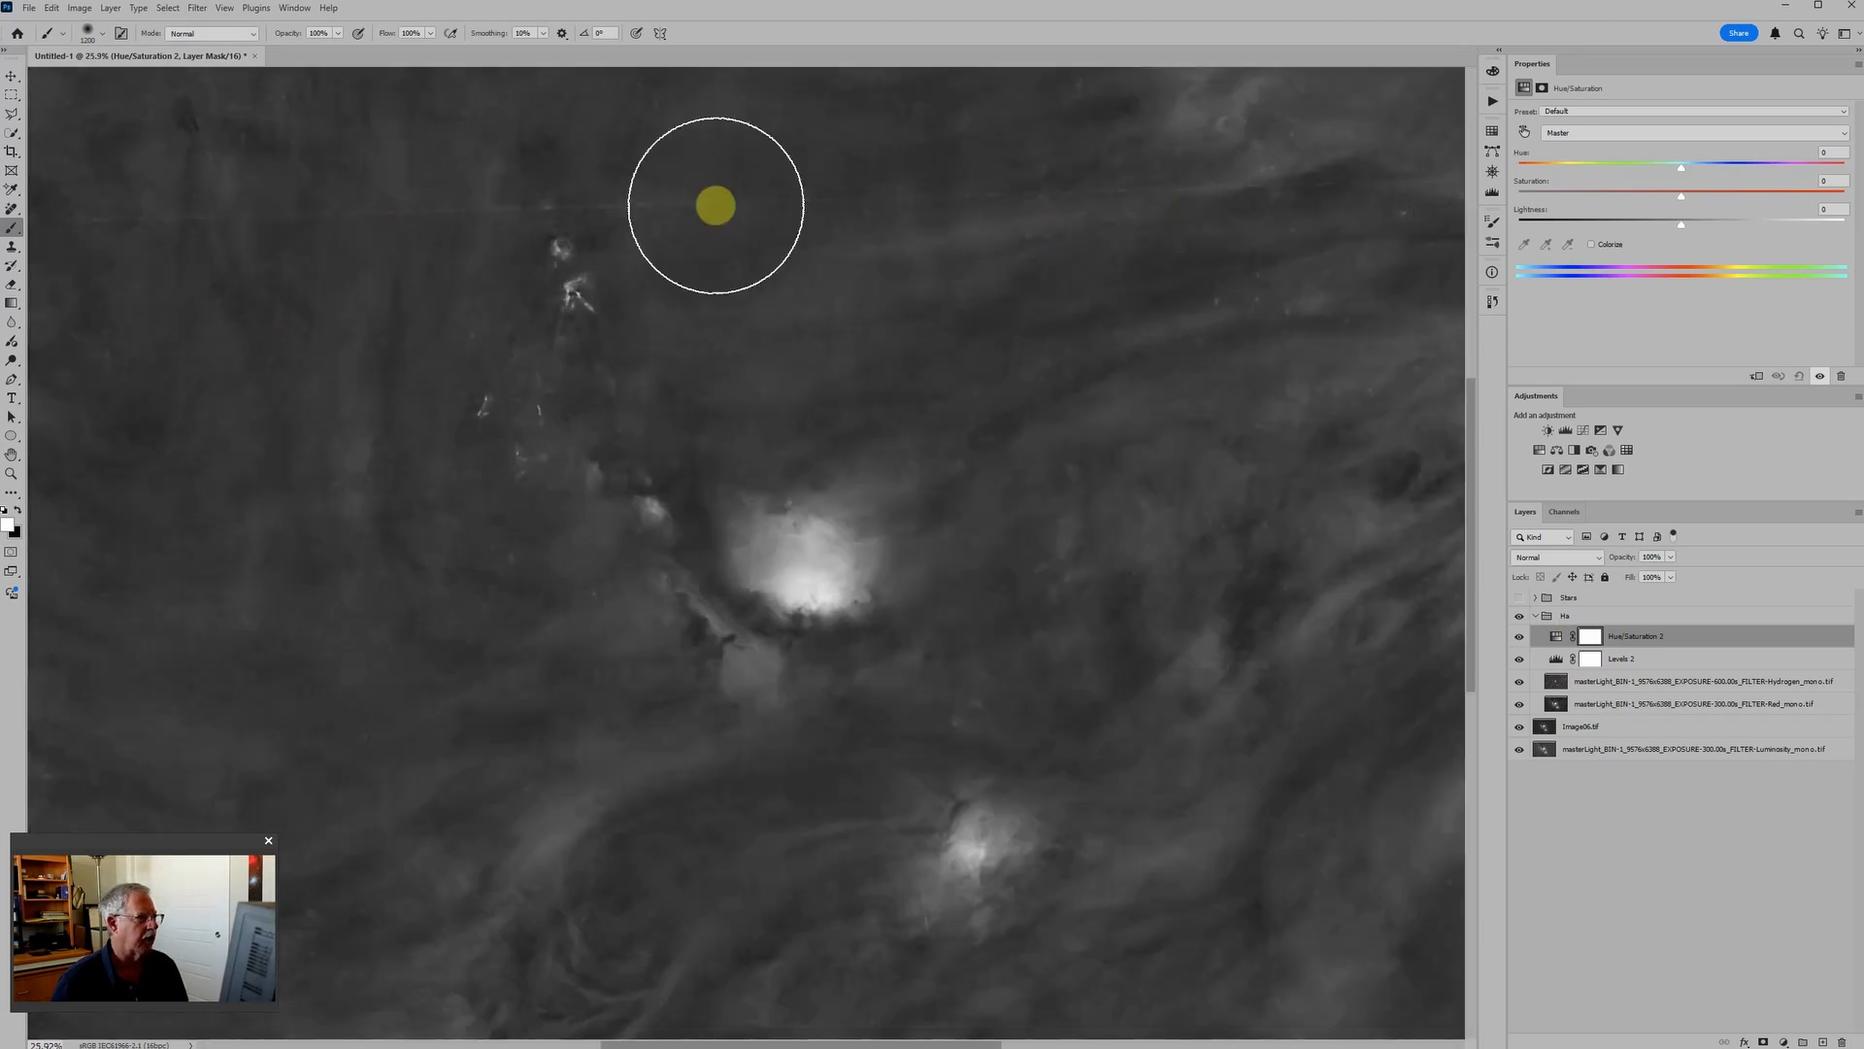
{"action": "scroll", "coordinate": [362, 204], "scroll_direction": "down", "scroll_amount": 2}
{"action": "scroll", "coordinate": [350, 198], "scroll_direction": "down", "scroll_amount": 2}
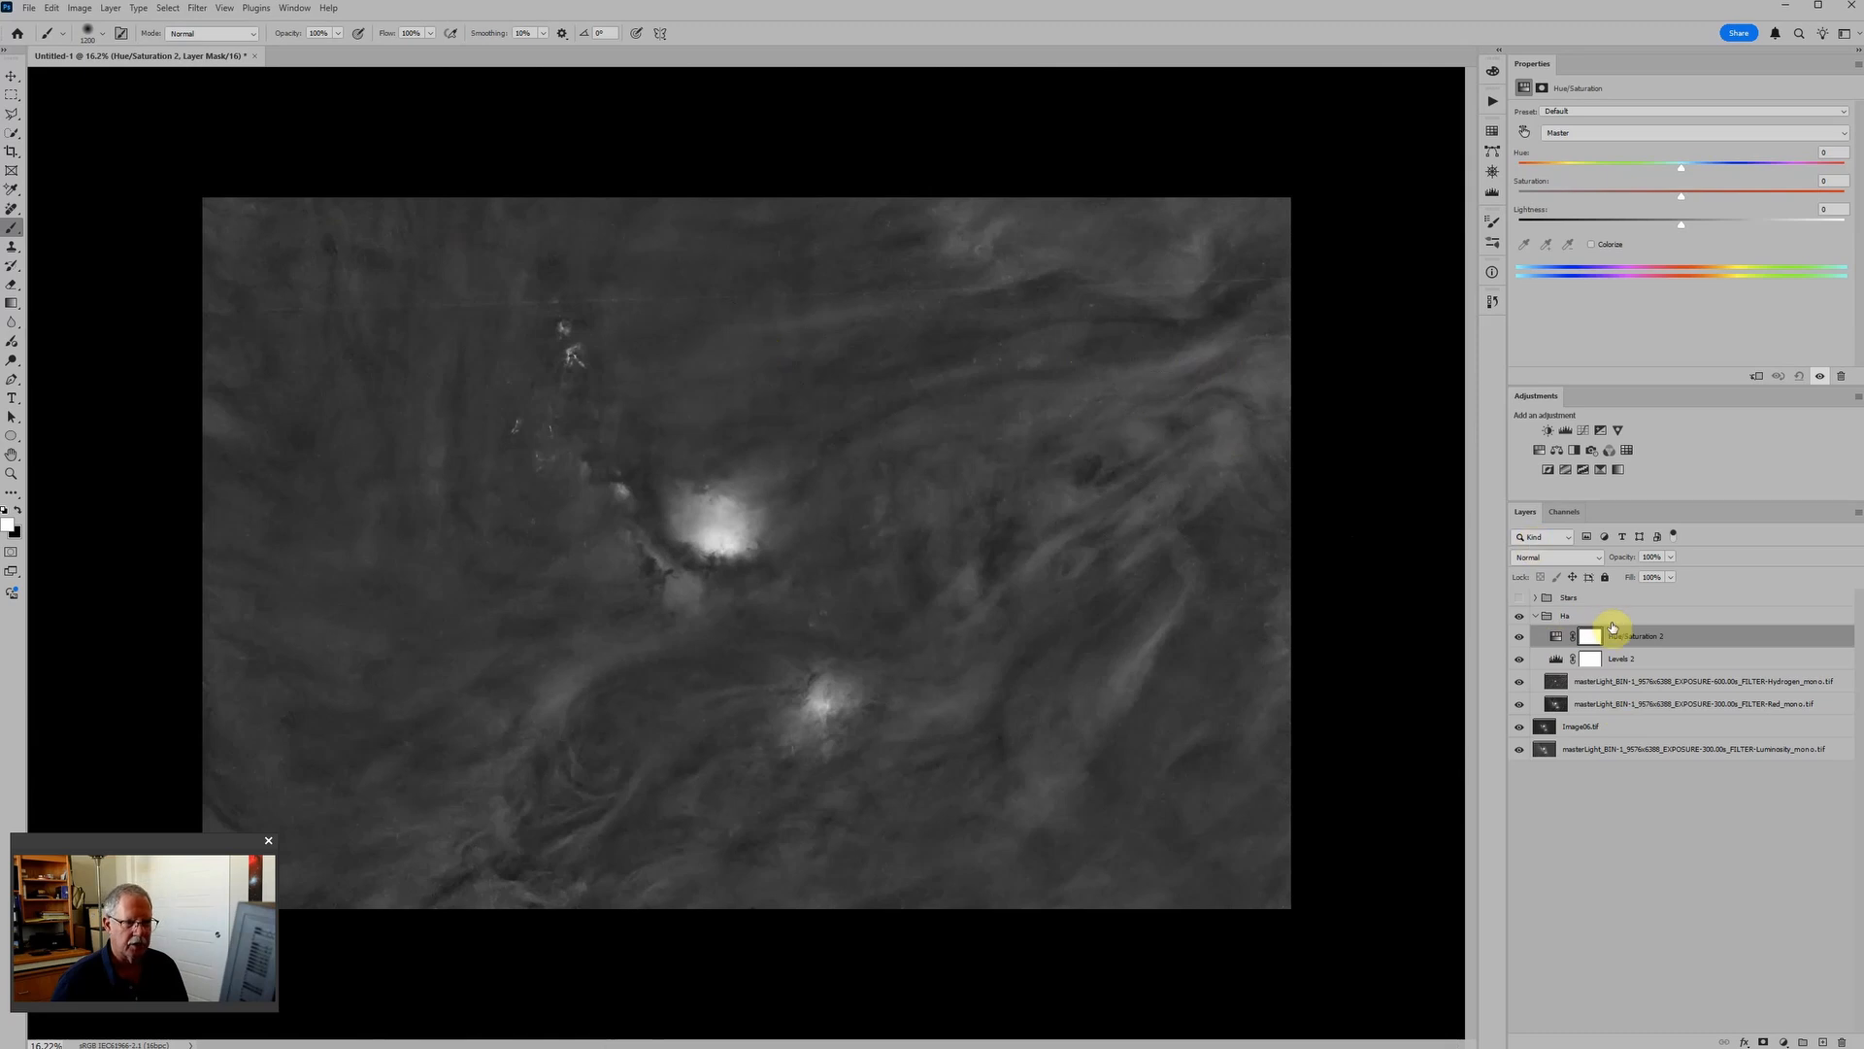
{"action": "left_click", "coordinate": [1557, 682]}
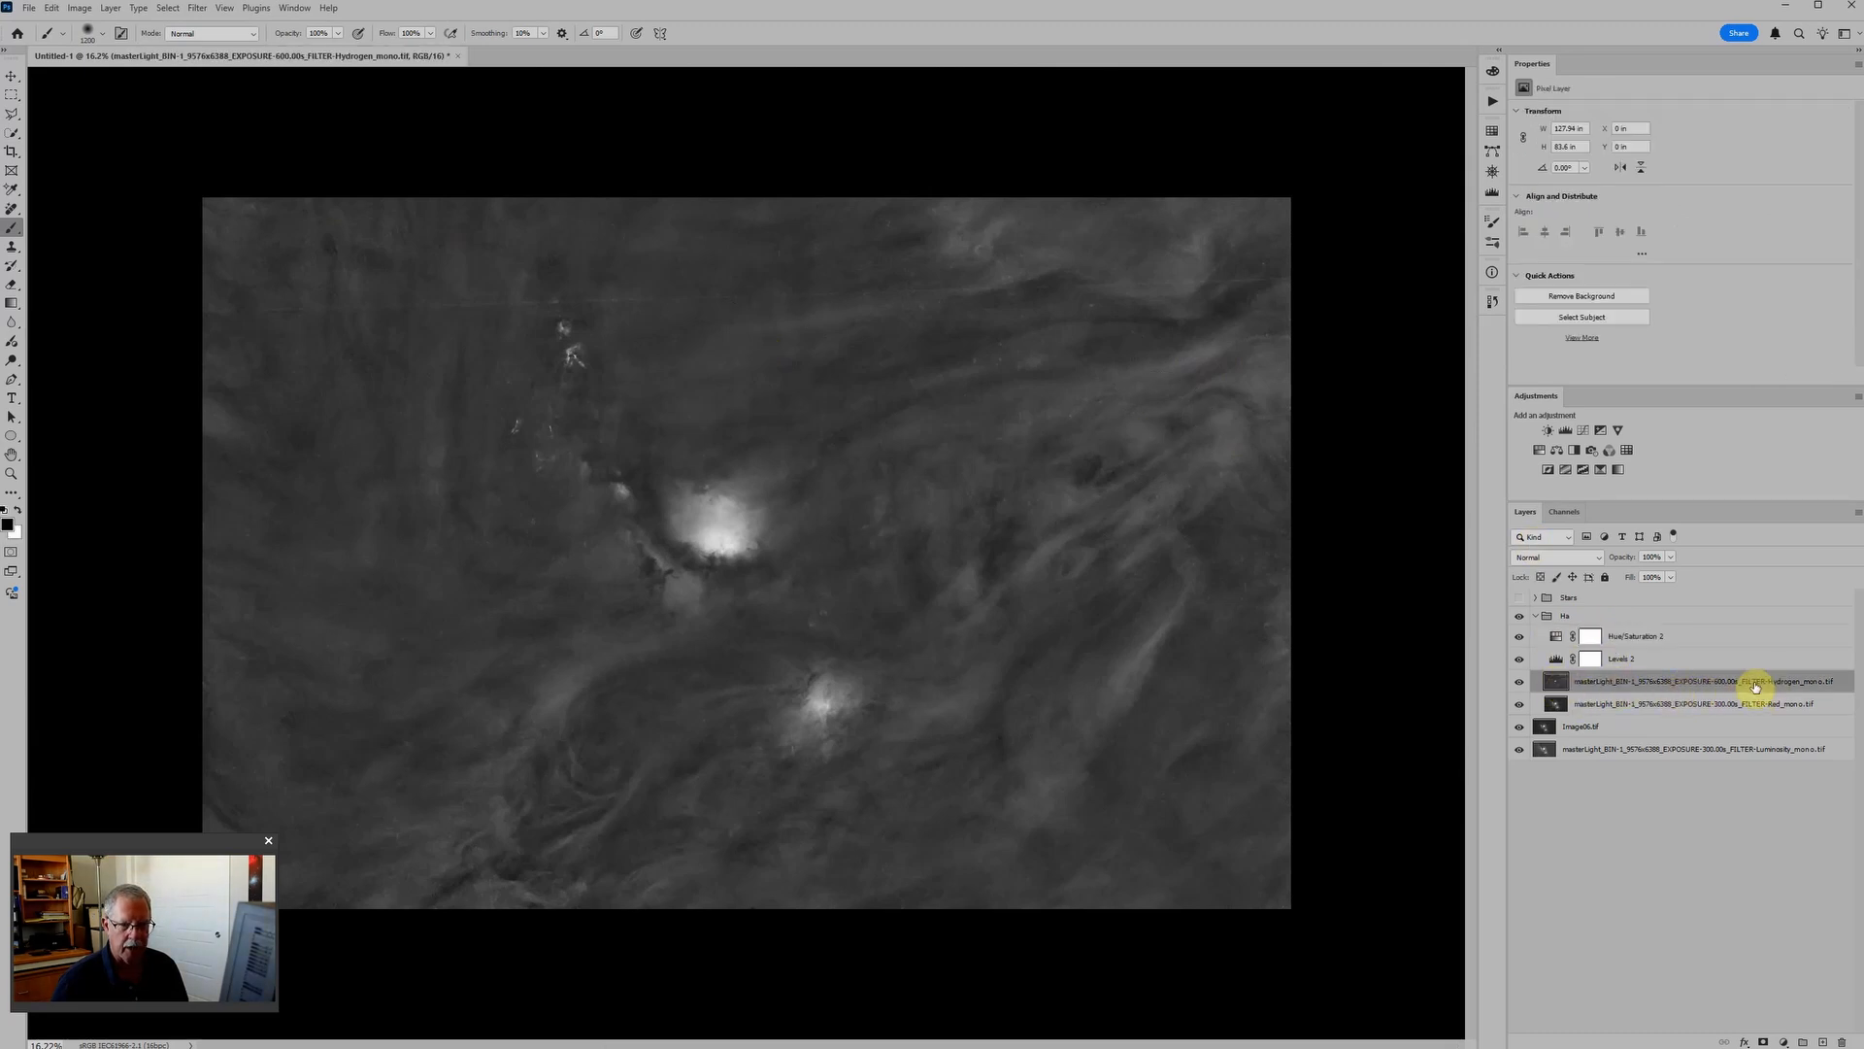
{"action": "left_click", "coordinate": [13, 208]}
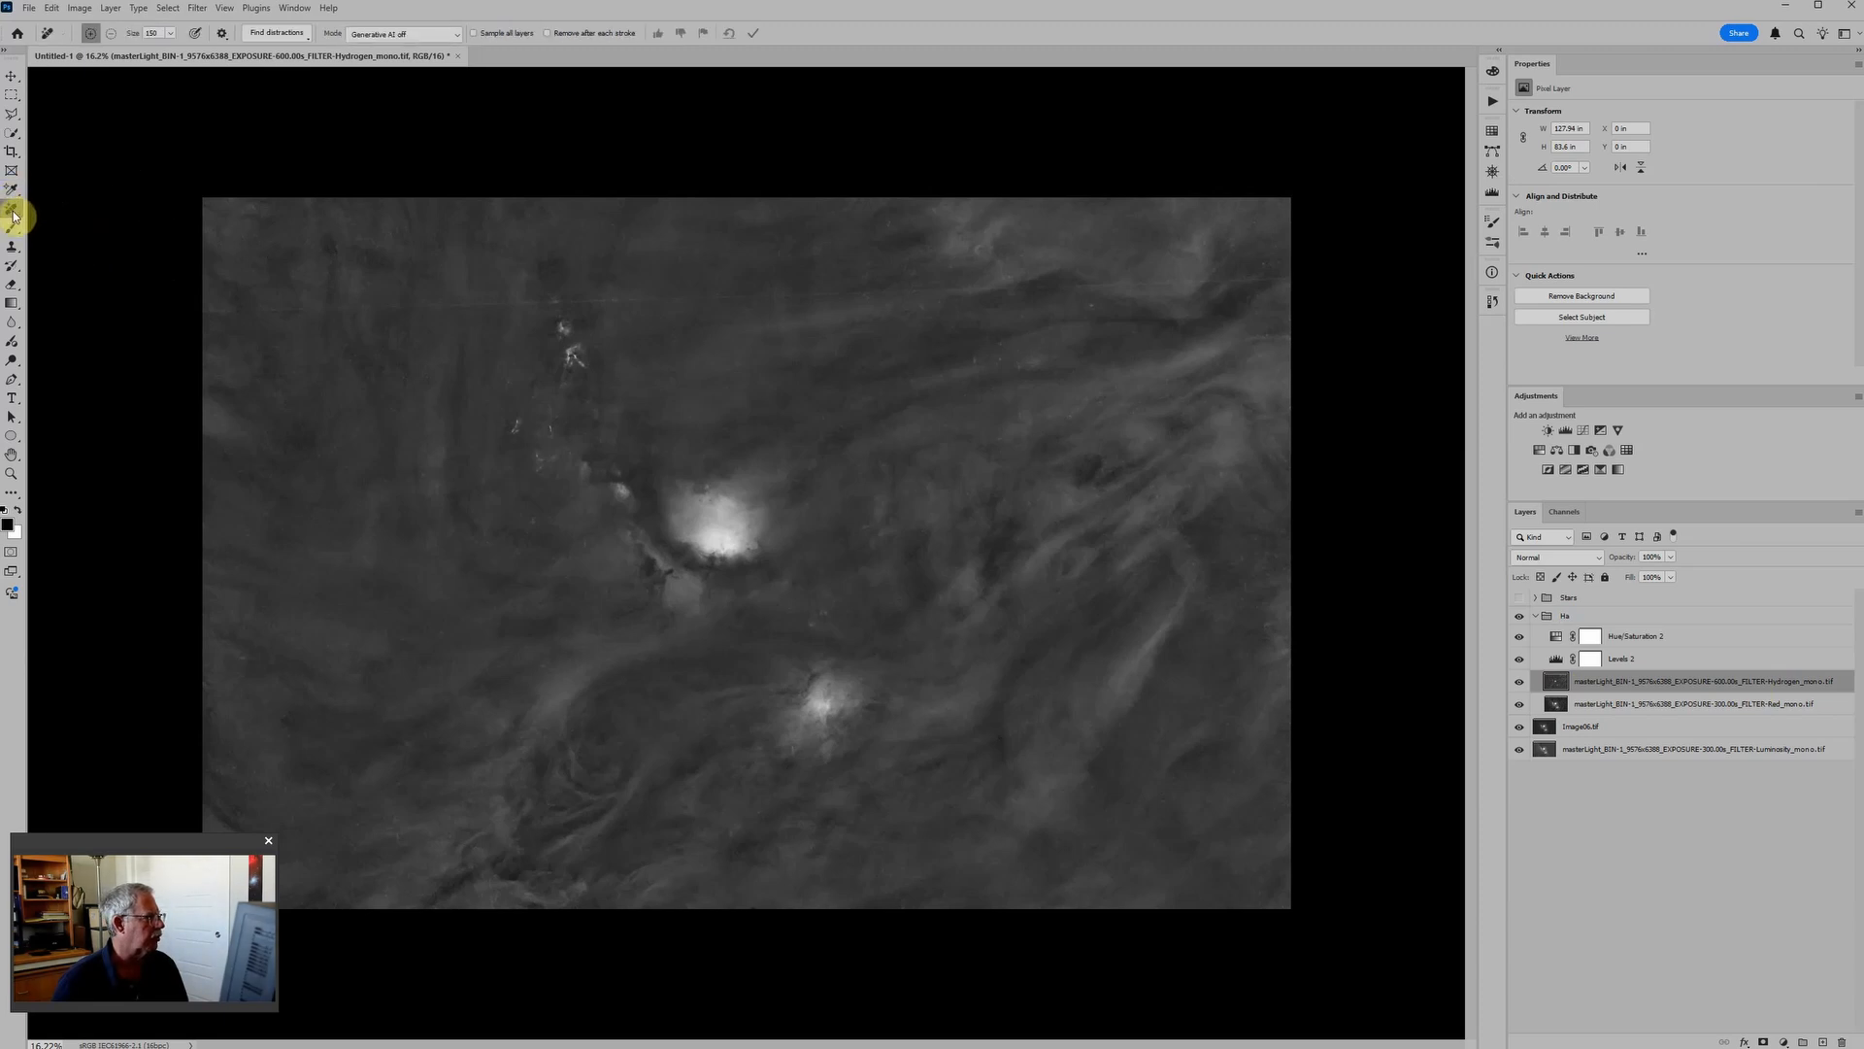
{"action": "right_click", "coordinate": [13, 213]}
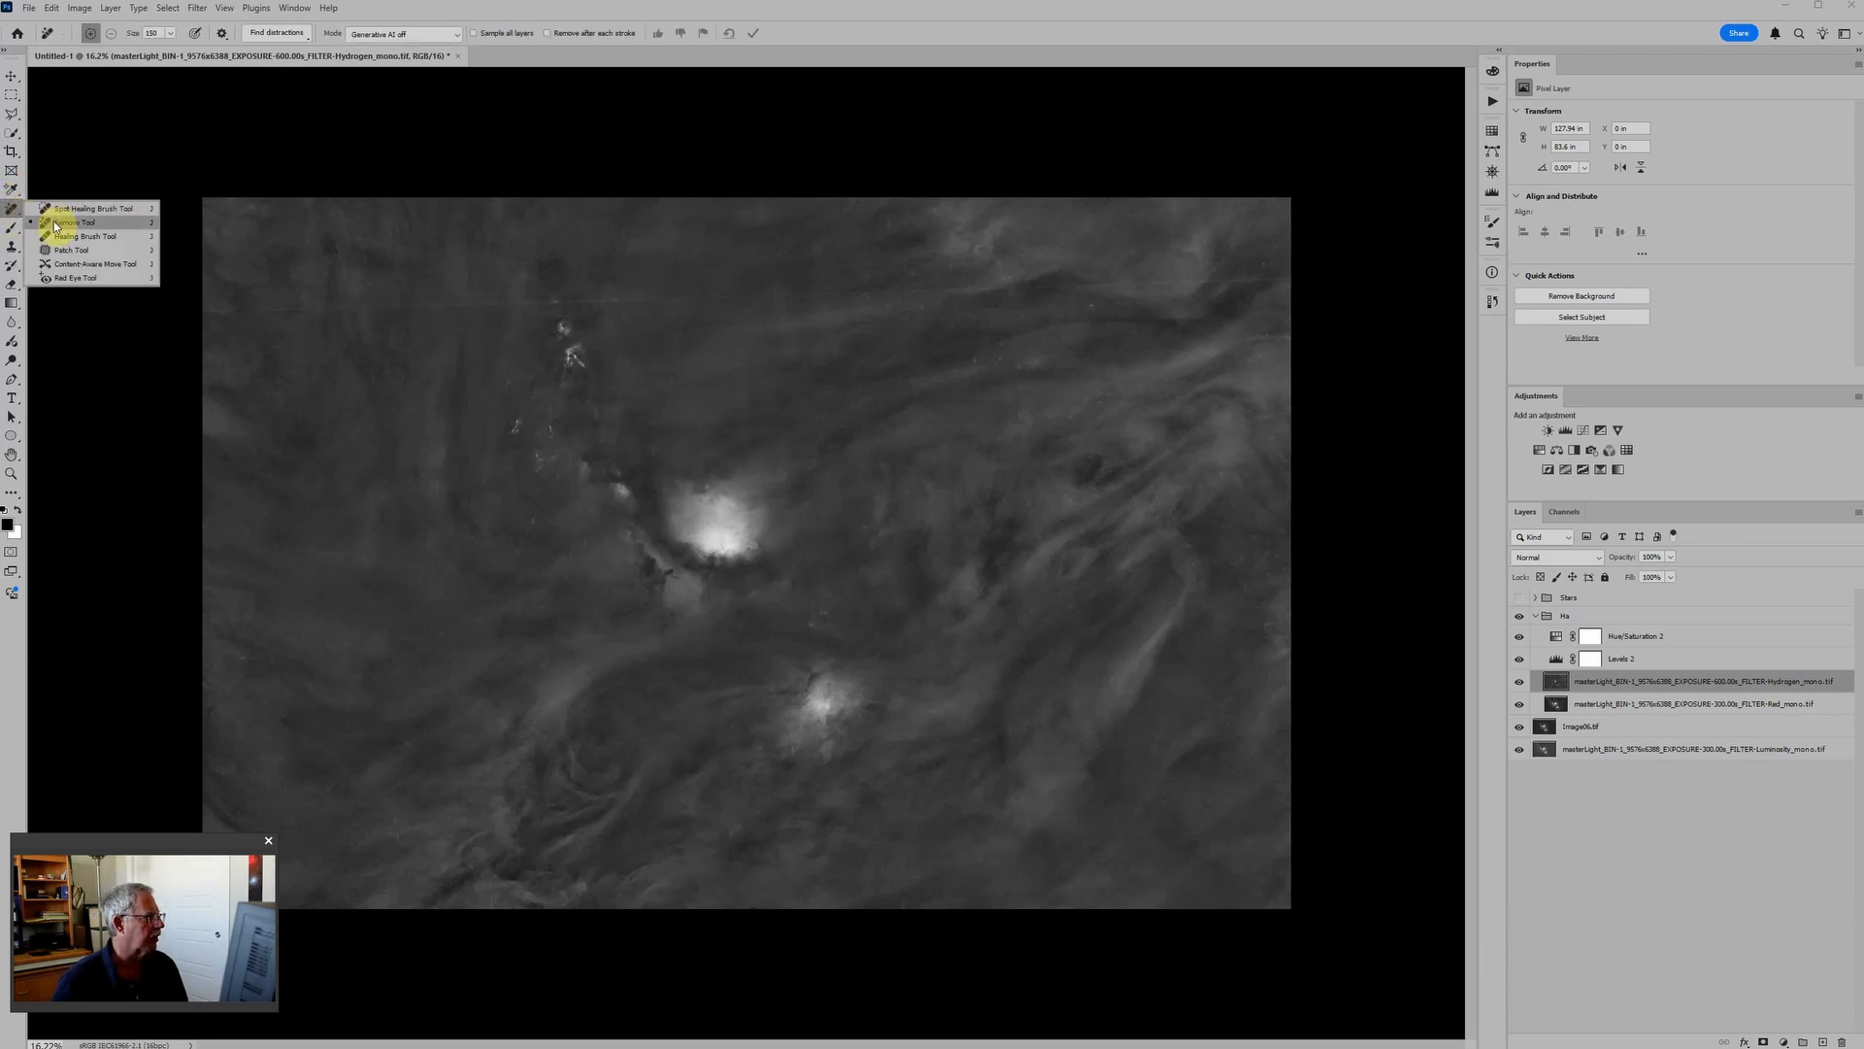
{"action": "left_click", "coordinate": [54, 225]}
{"action": "scroll", "coordinate": [207, 349], "scroll_direction": "up", "scroll_amount": 4}
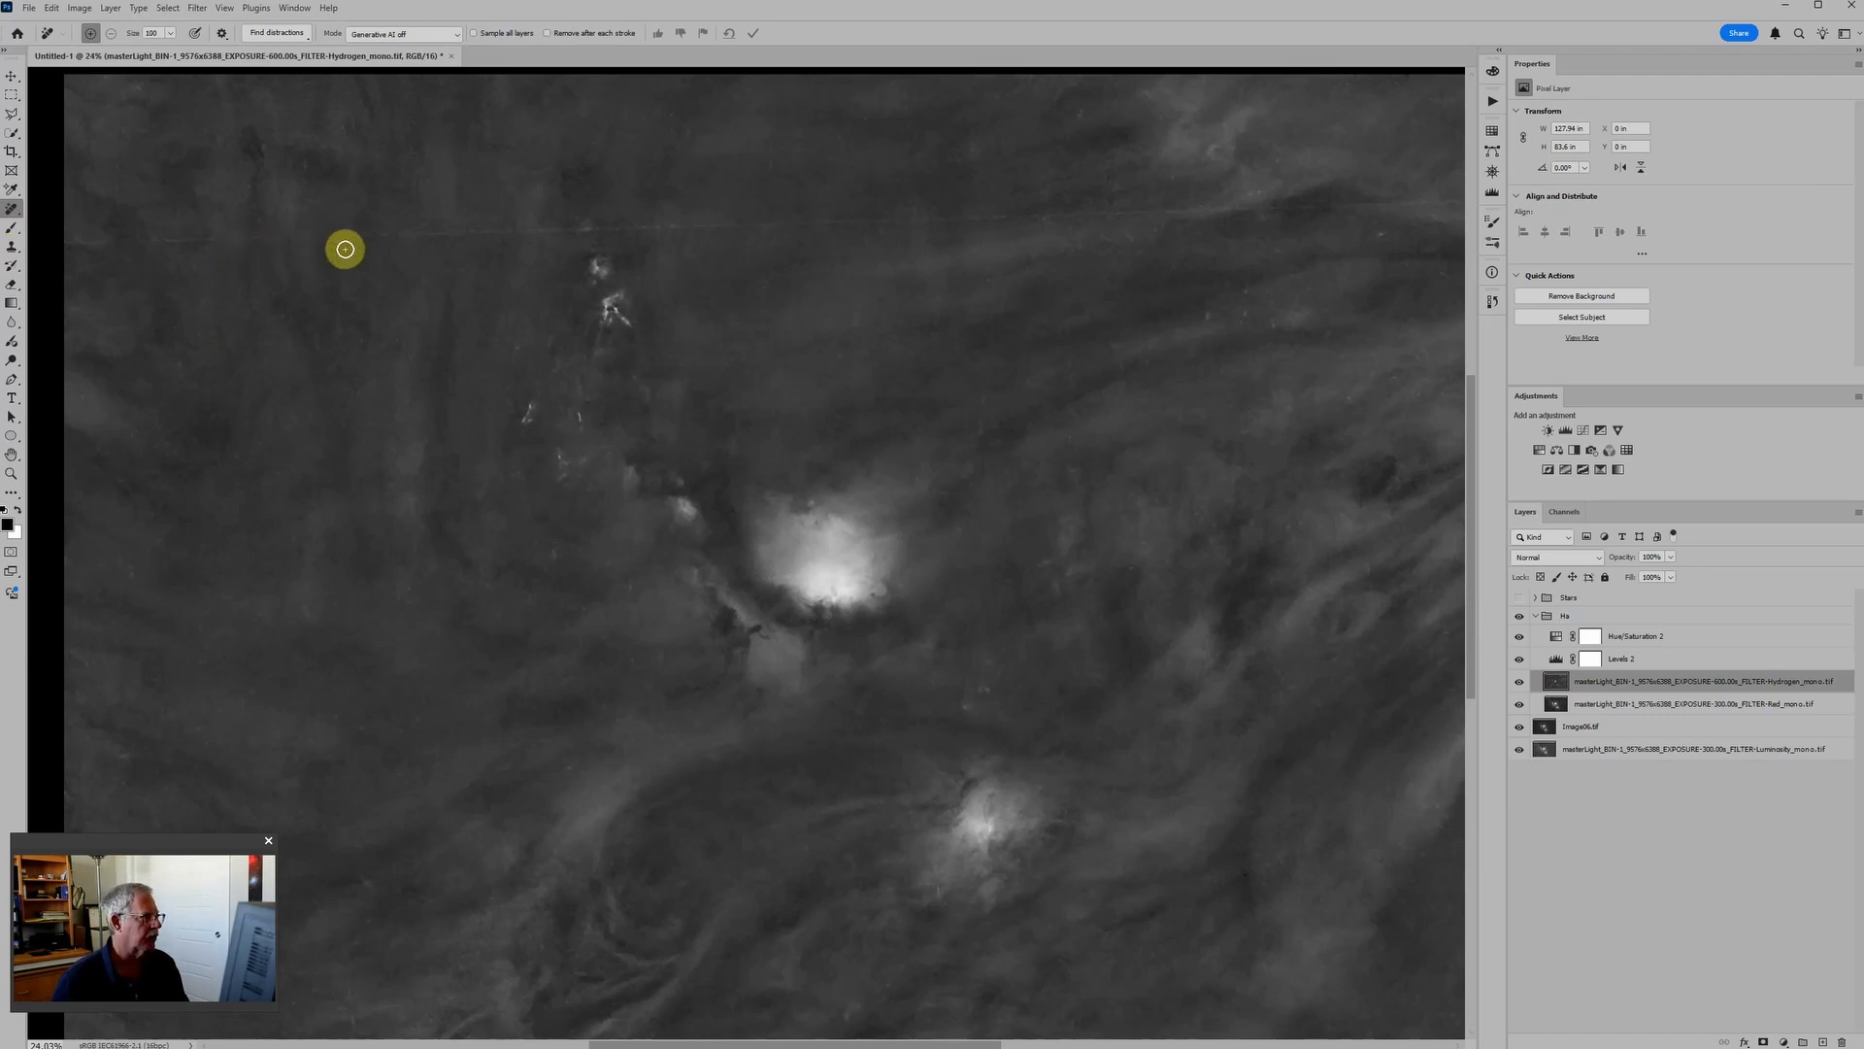
{"action": "key", "text": "bracketleft"}
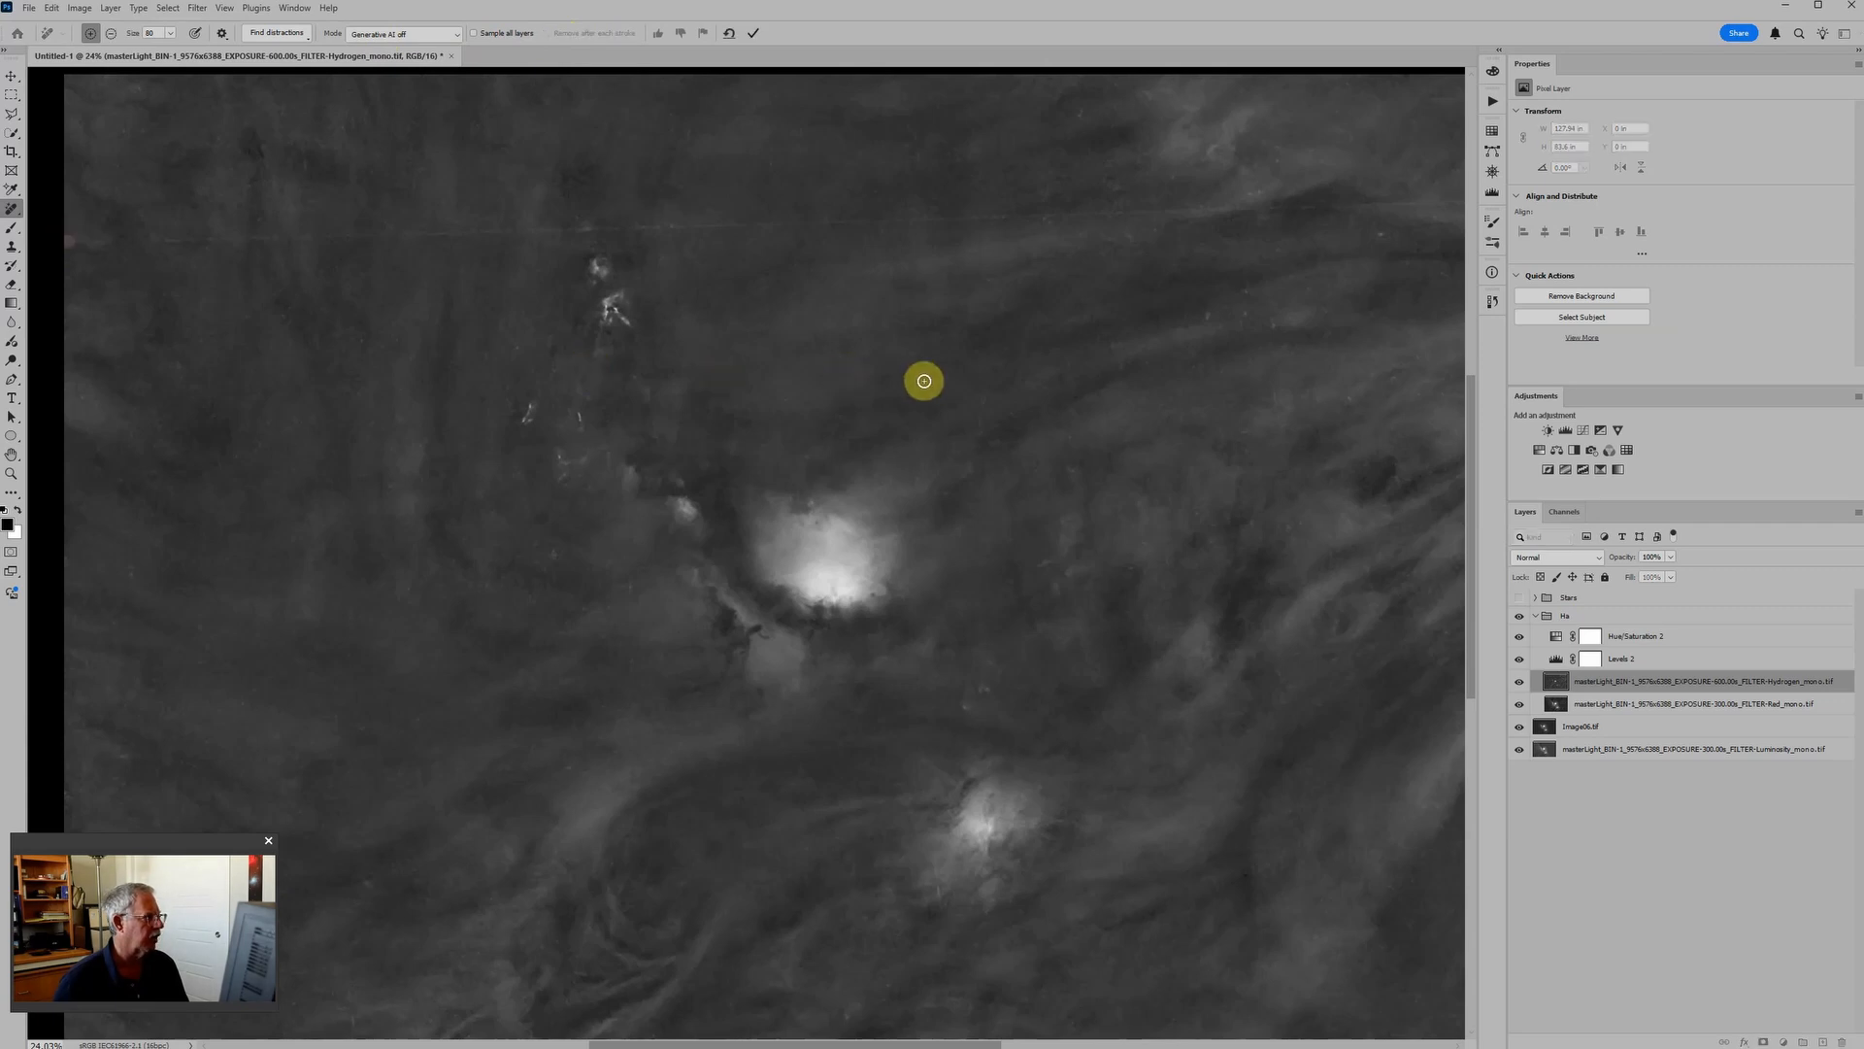
{"action": "left_click_drag", "start_coordinate": [1150, 355], "coordinate": [503, 457]}
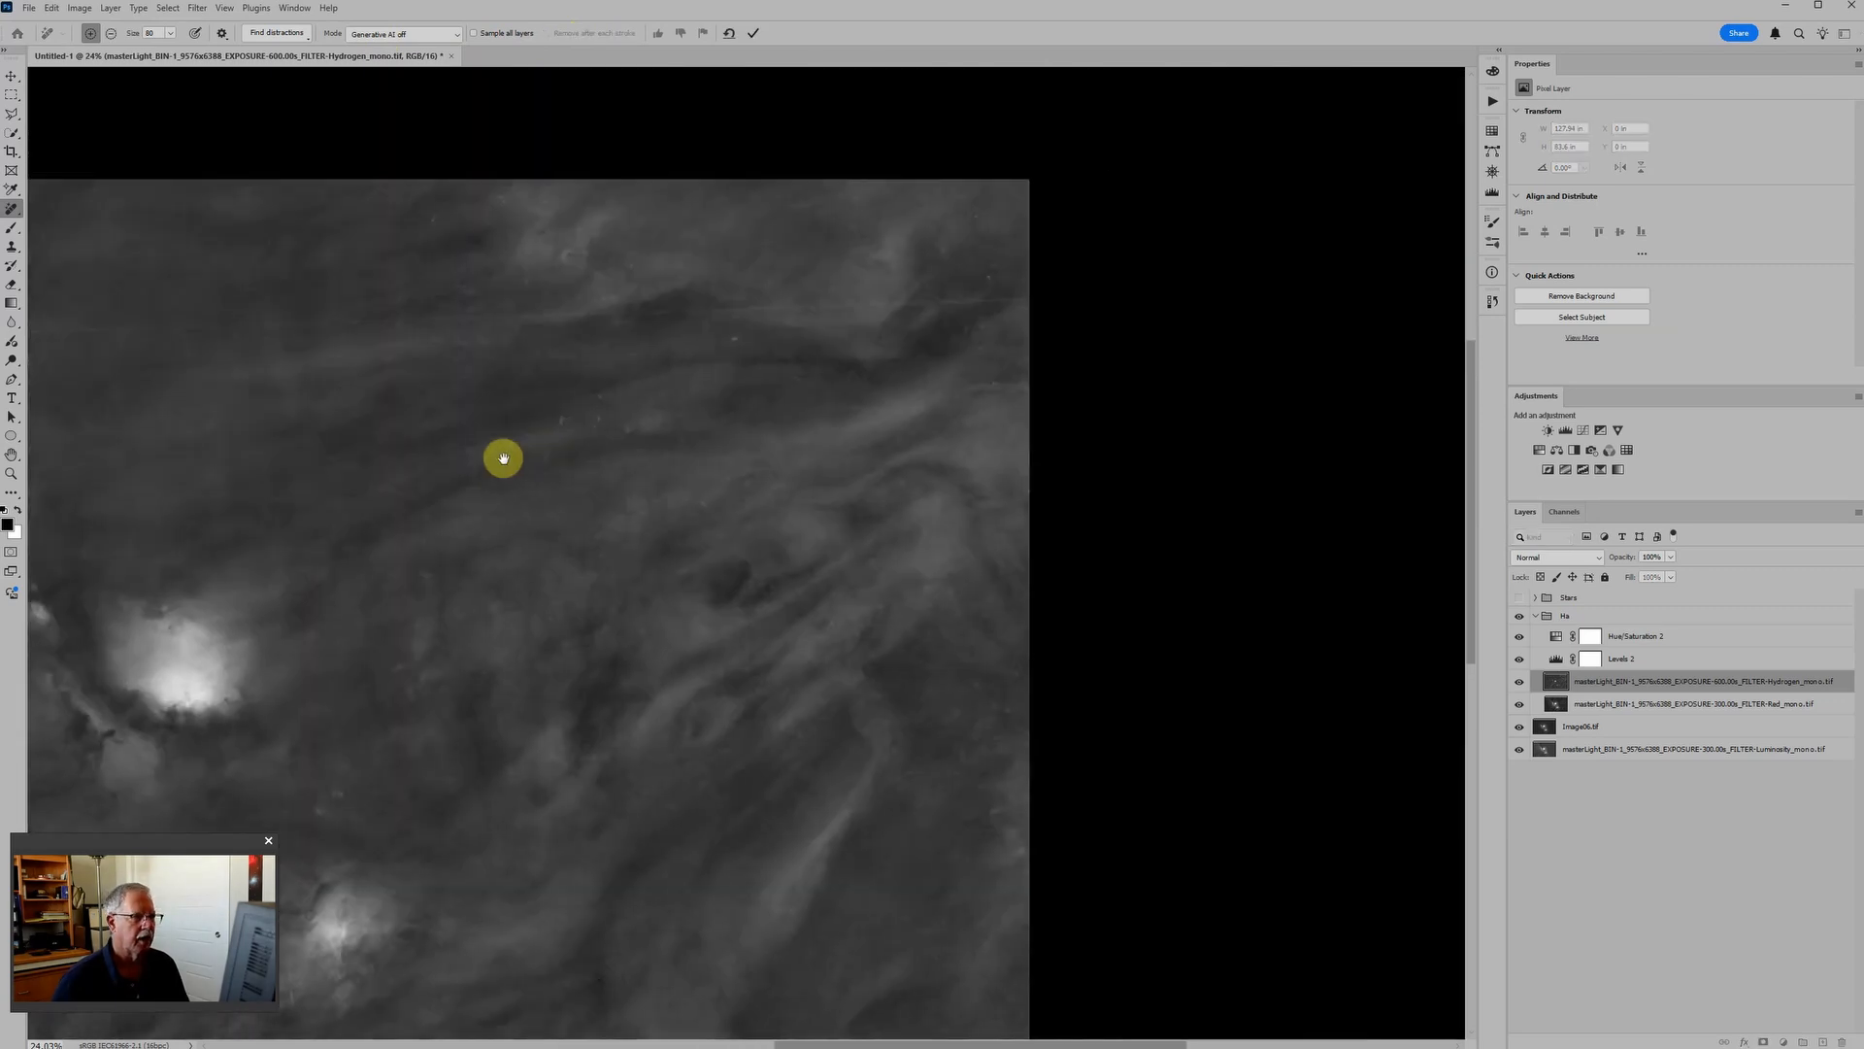
{"action": "left_click", "coordinate": [1028, 298], "text": "shift"}
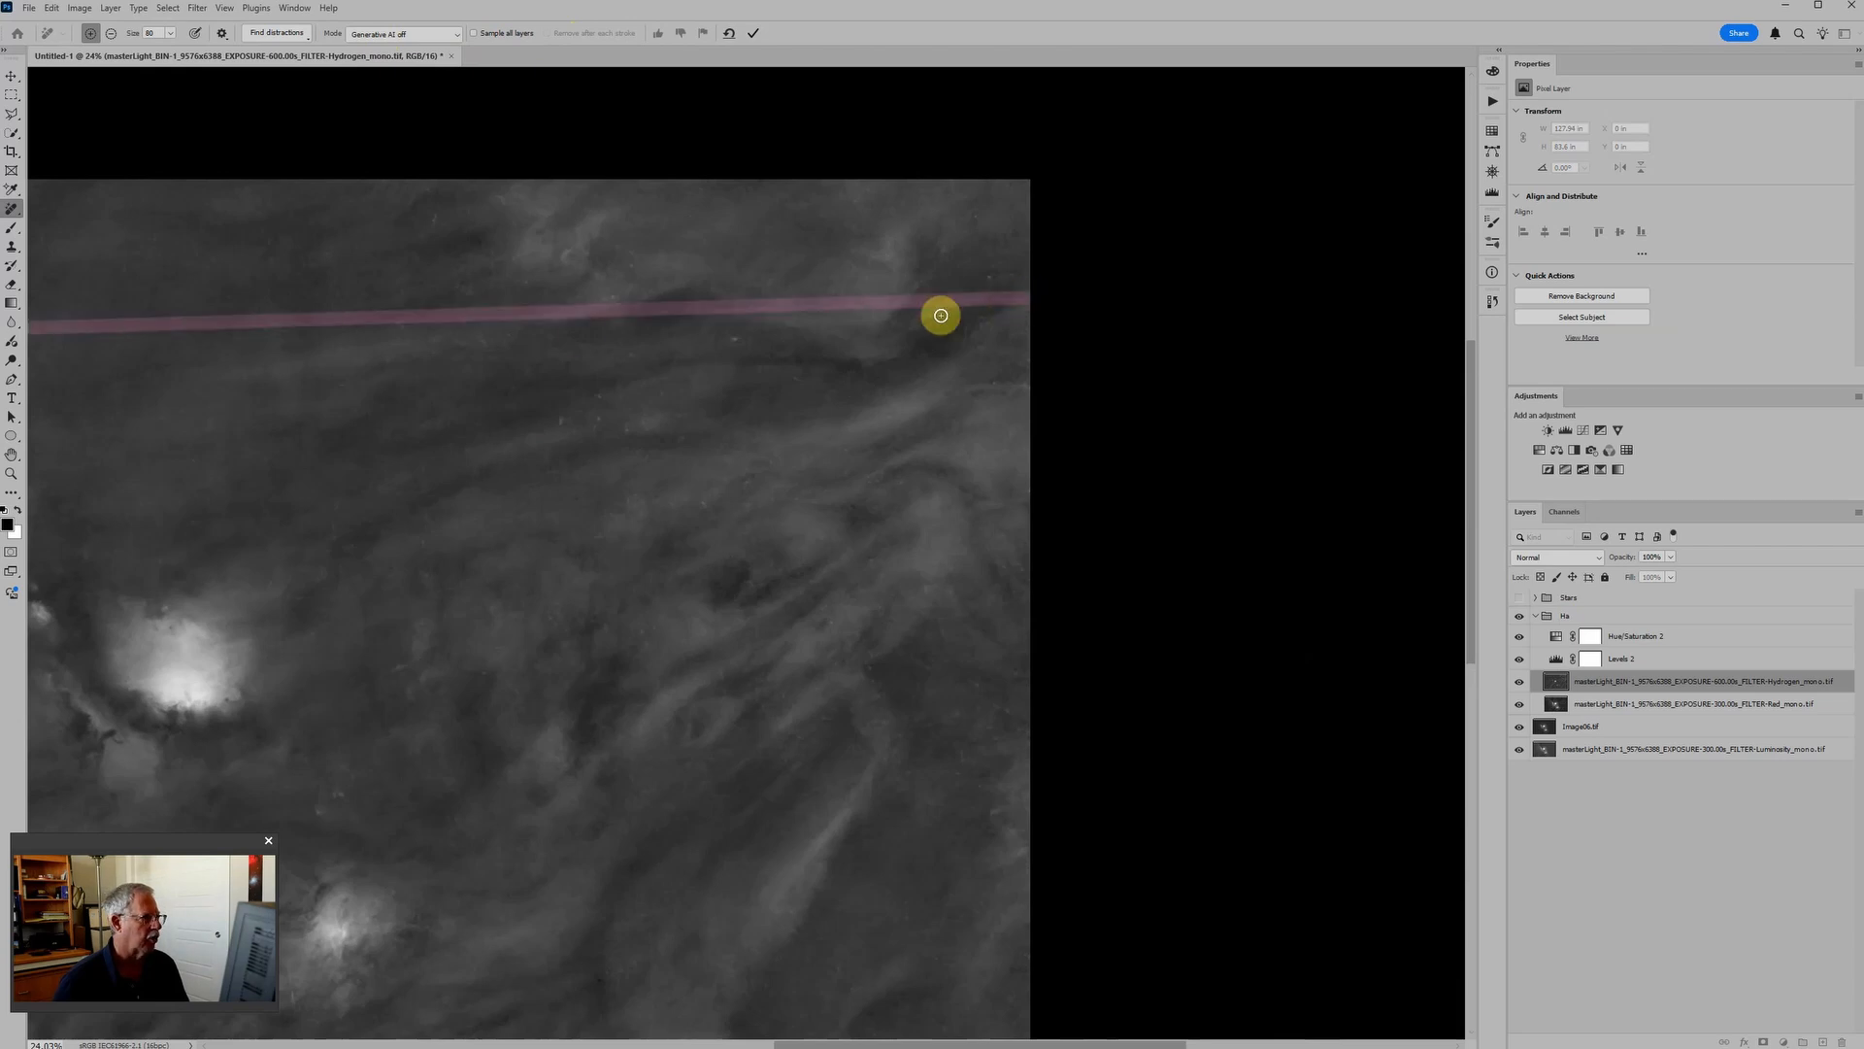
{"action": "scroll", "coordinate": [536, 349], "scroll_direction": "down", "scroll_amount": 3}
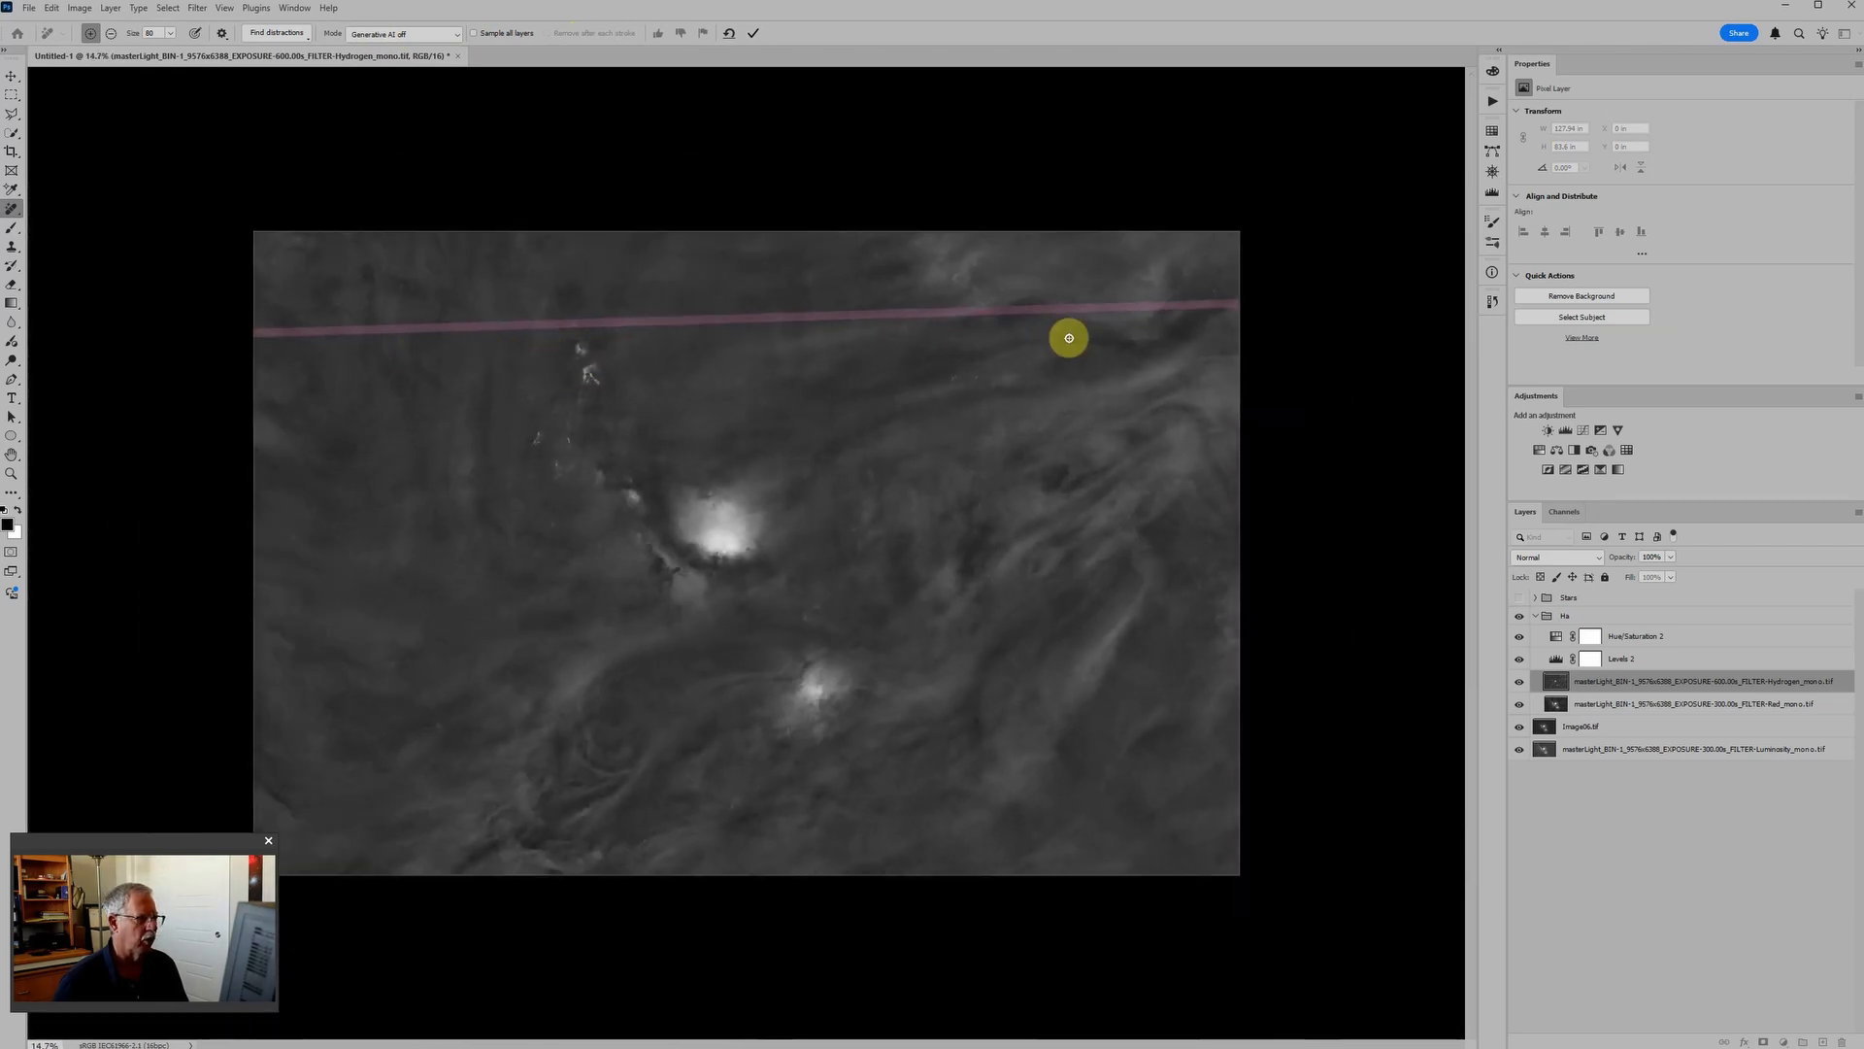
{"action": "left_click", "coordinate": [754, 34]}
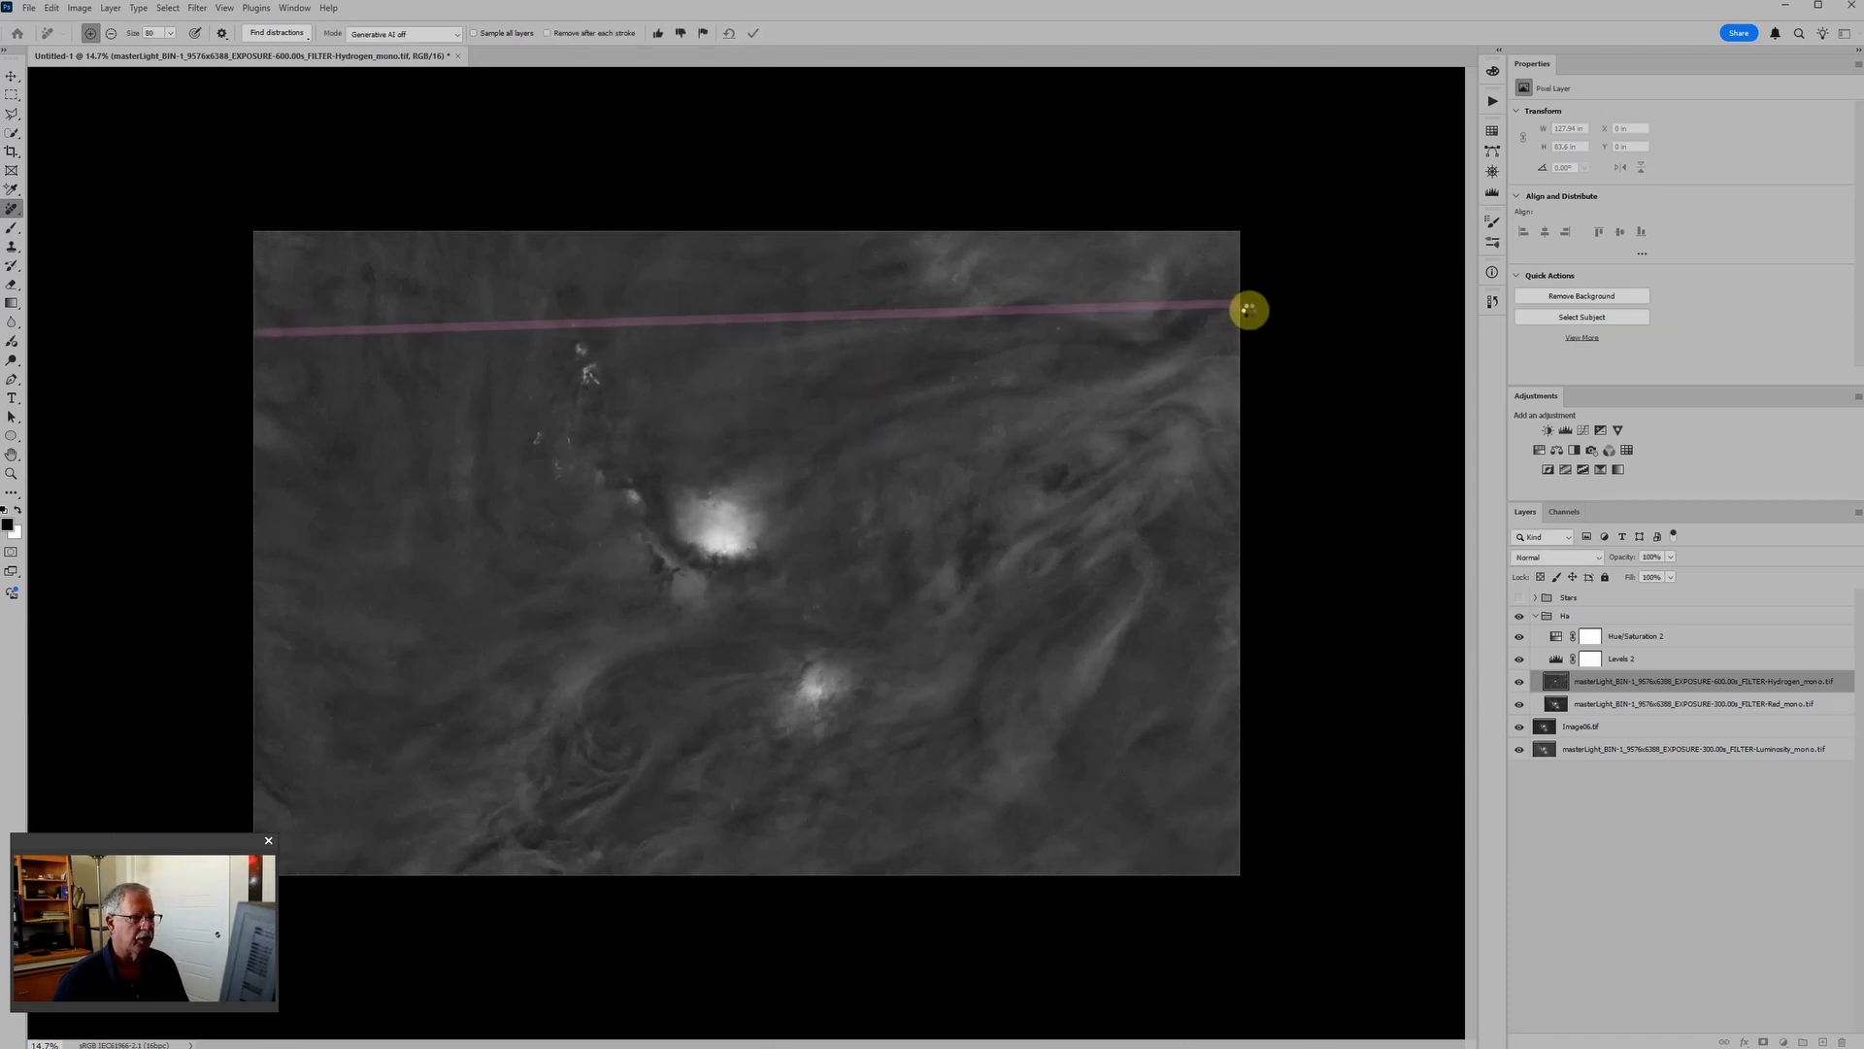
{"action": "scroll", "coordinate": [749, 326], "scroll_direction": "up", "scroll_amount": 2}
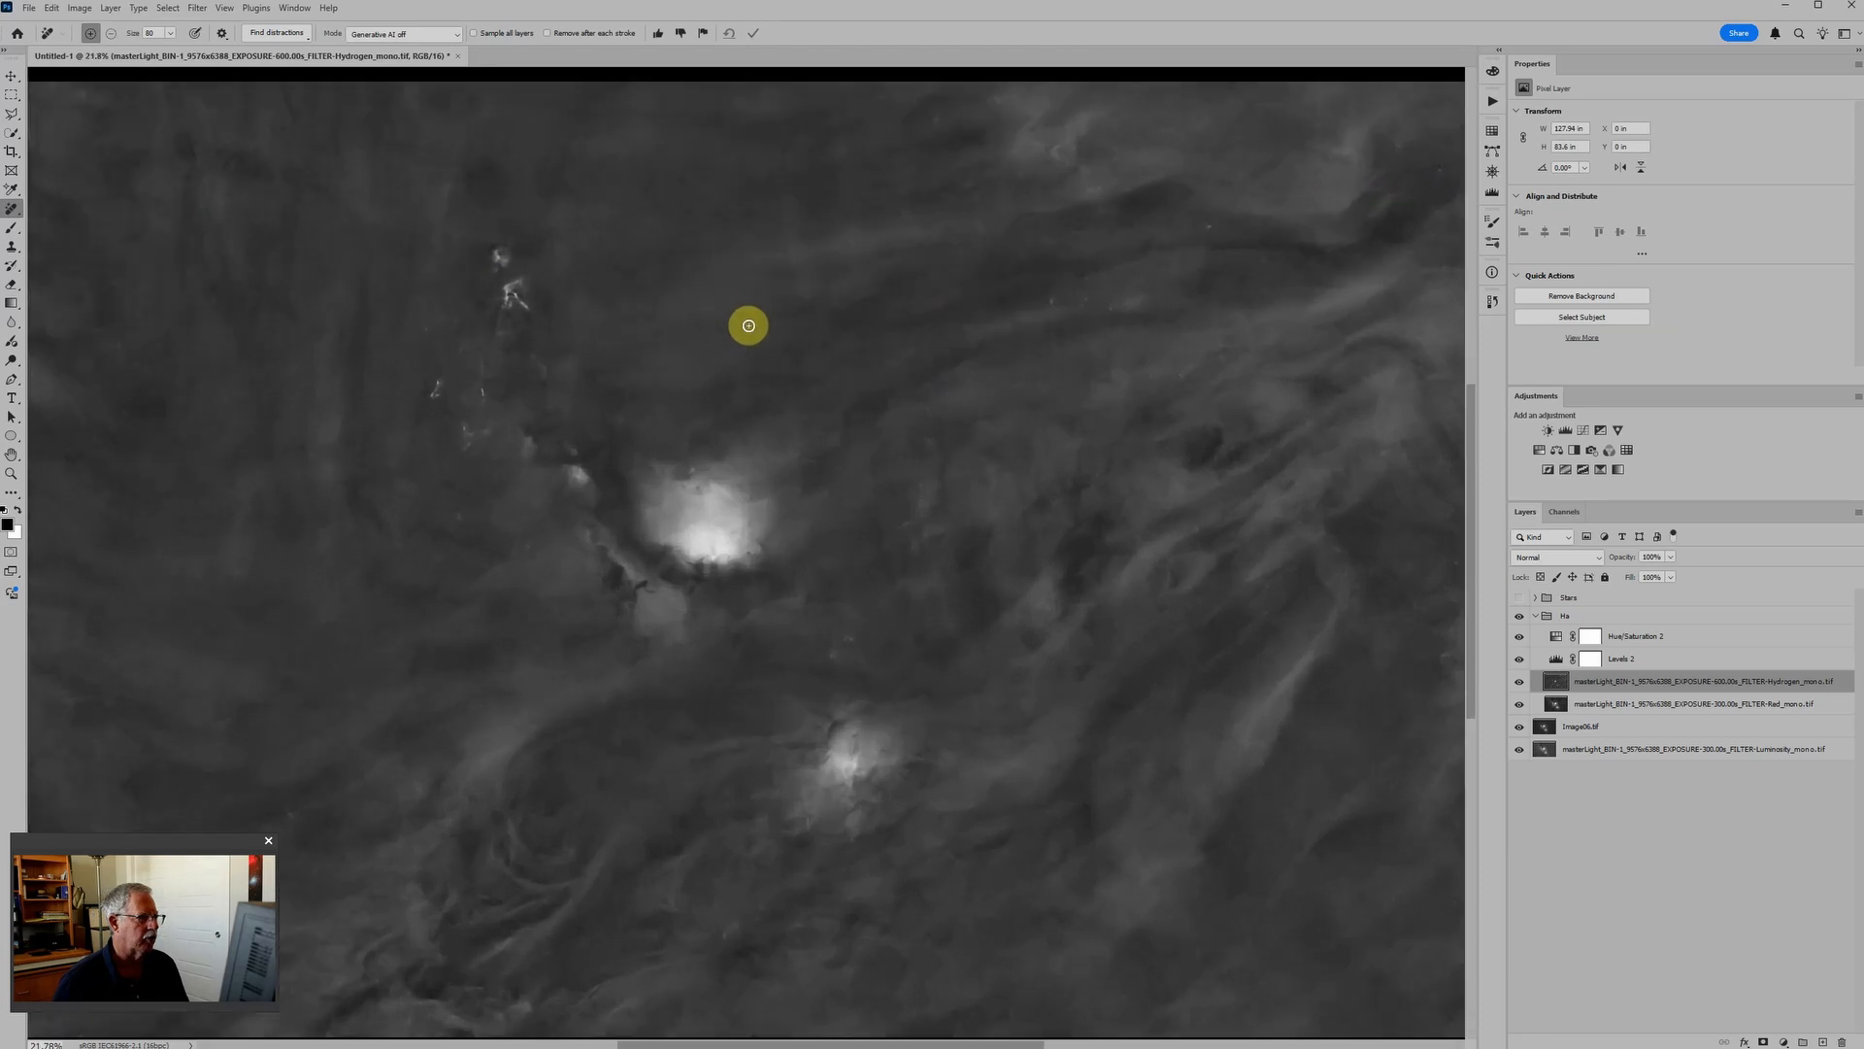
{"action": "scroll", "coordinate": [1157, 342], "scroll_direction": "down", "scroll_amount": 3}
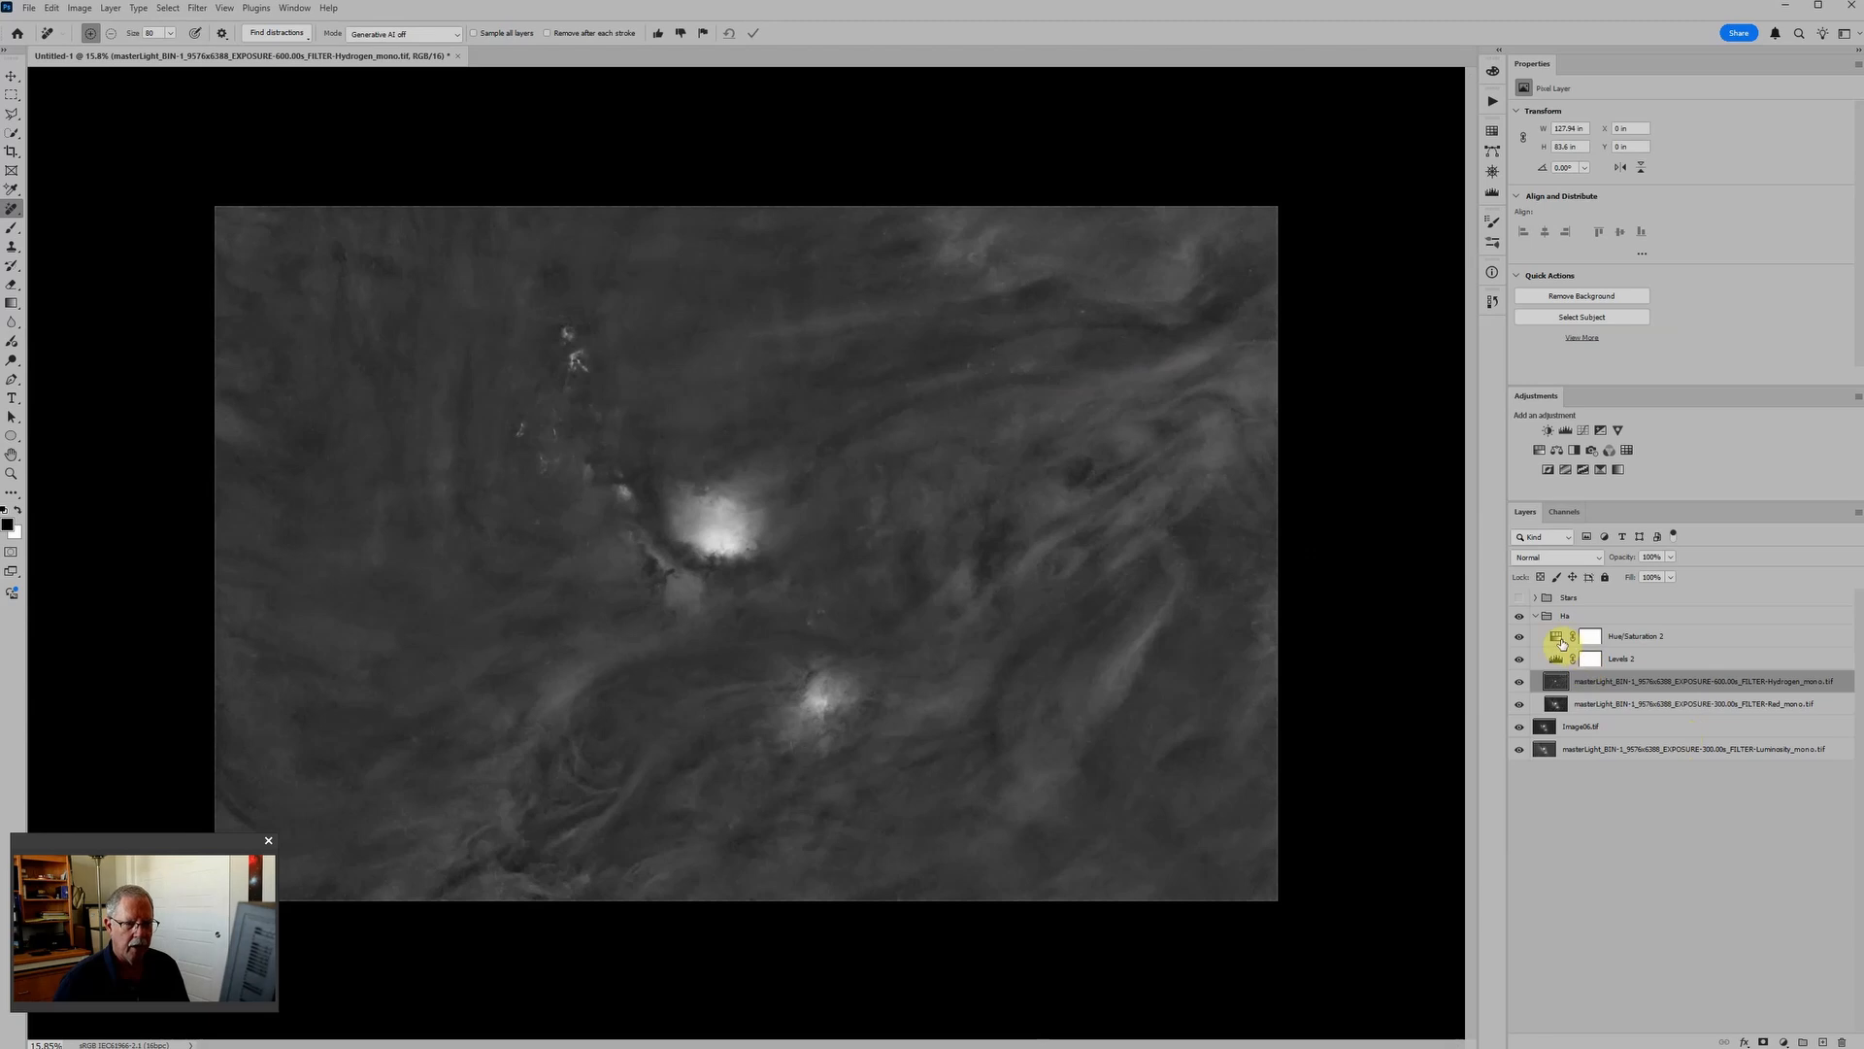
Colorize the Ha group's Hue/Saturation adjustment in red, with saturation 100 and lightness -50.
{"action": "left_click", "coordinate": [1556, 639]}
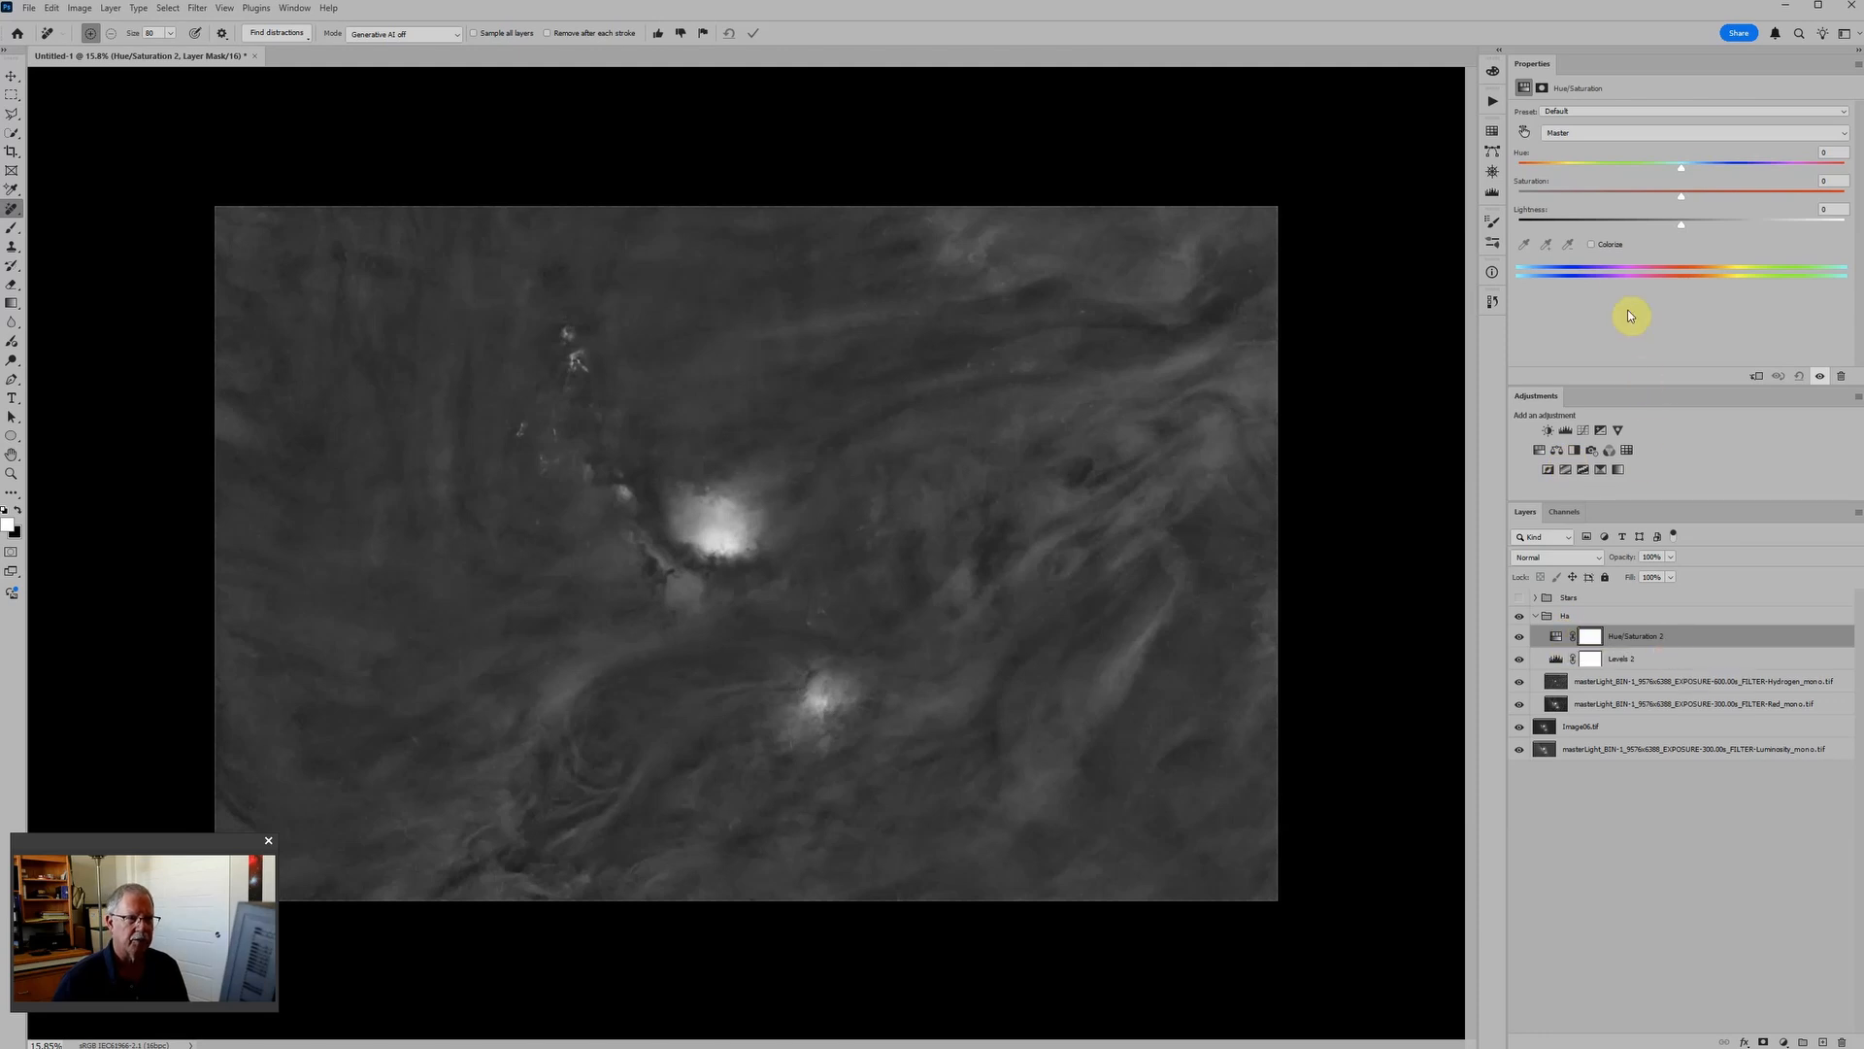
{"action": "left_click", "coordinate": [1592, 245]}
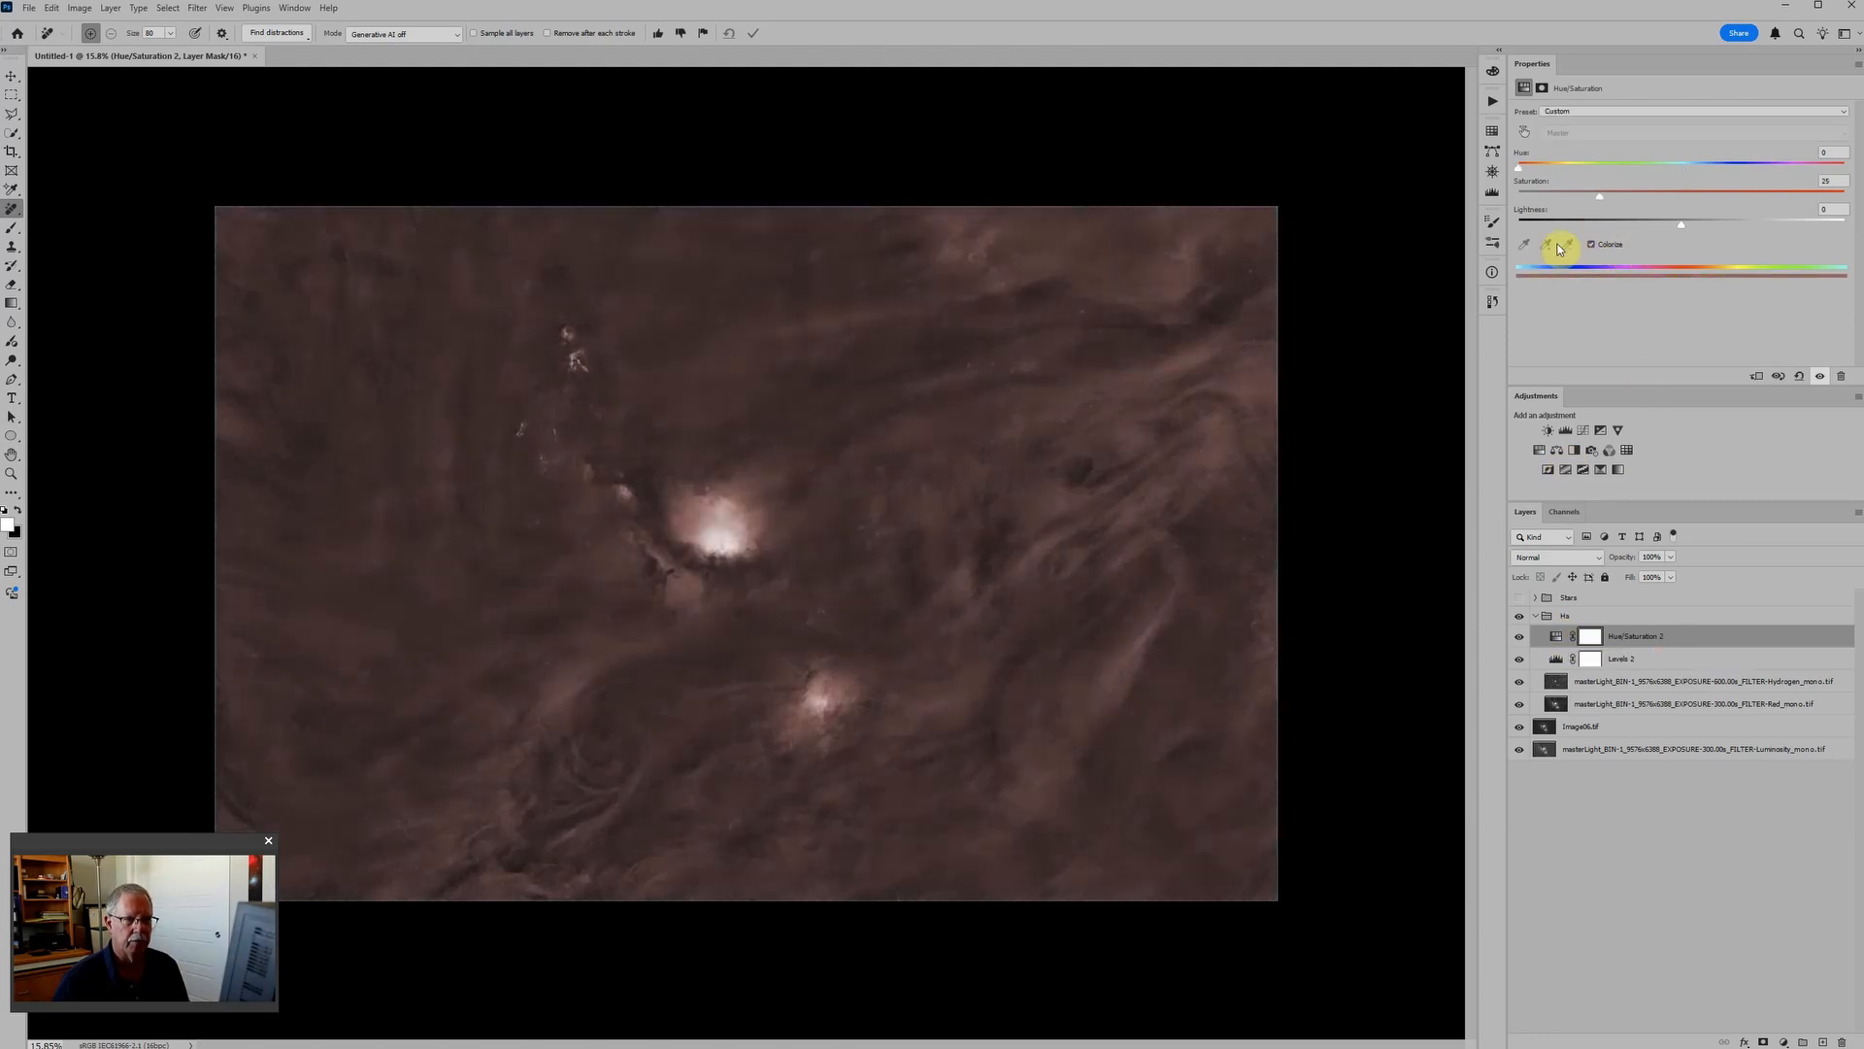
{"action": "left_click_drag", "start_coordinate": [1683, 230], "coordinate": [1600, 229]}
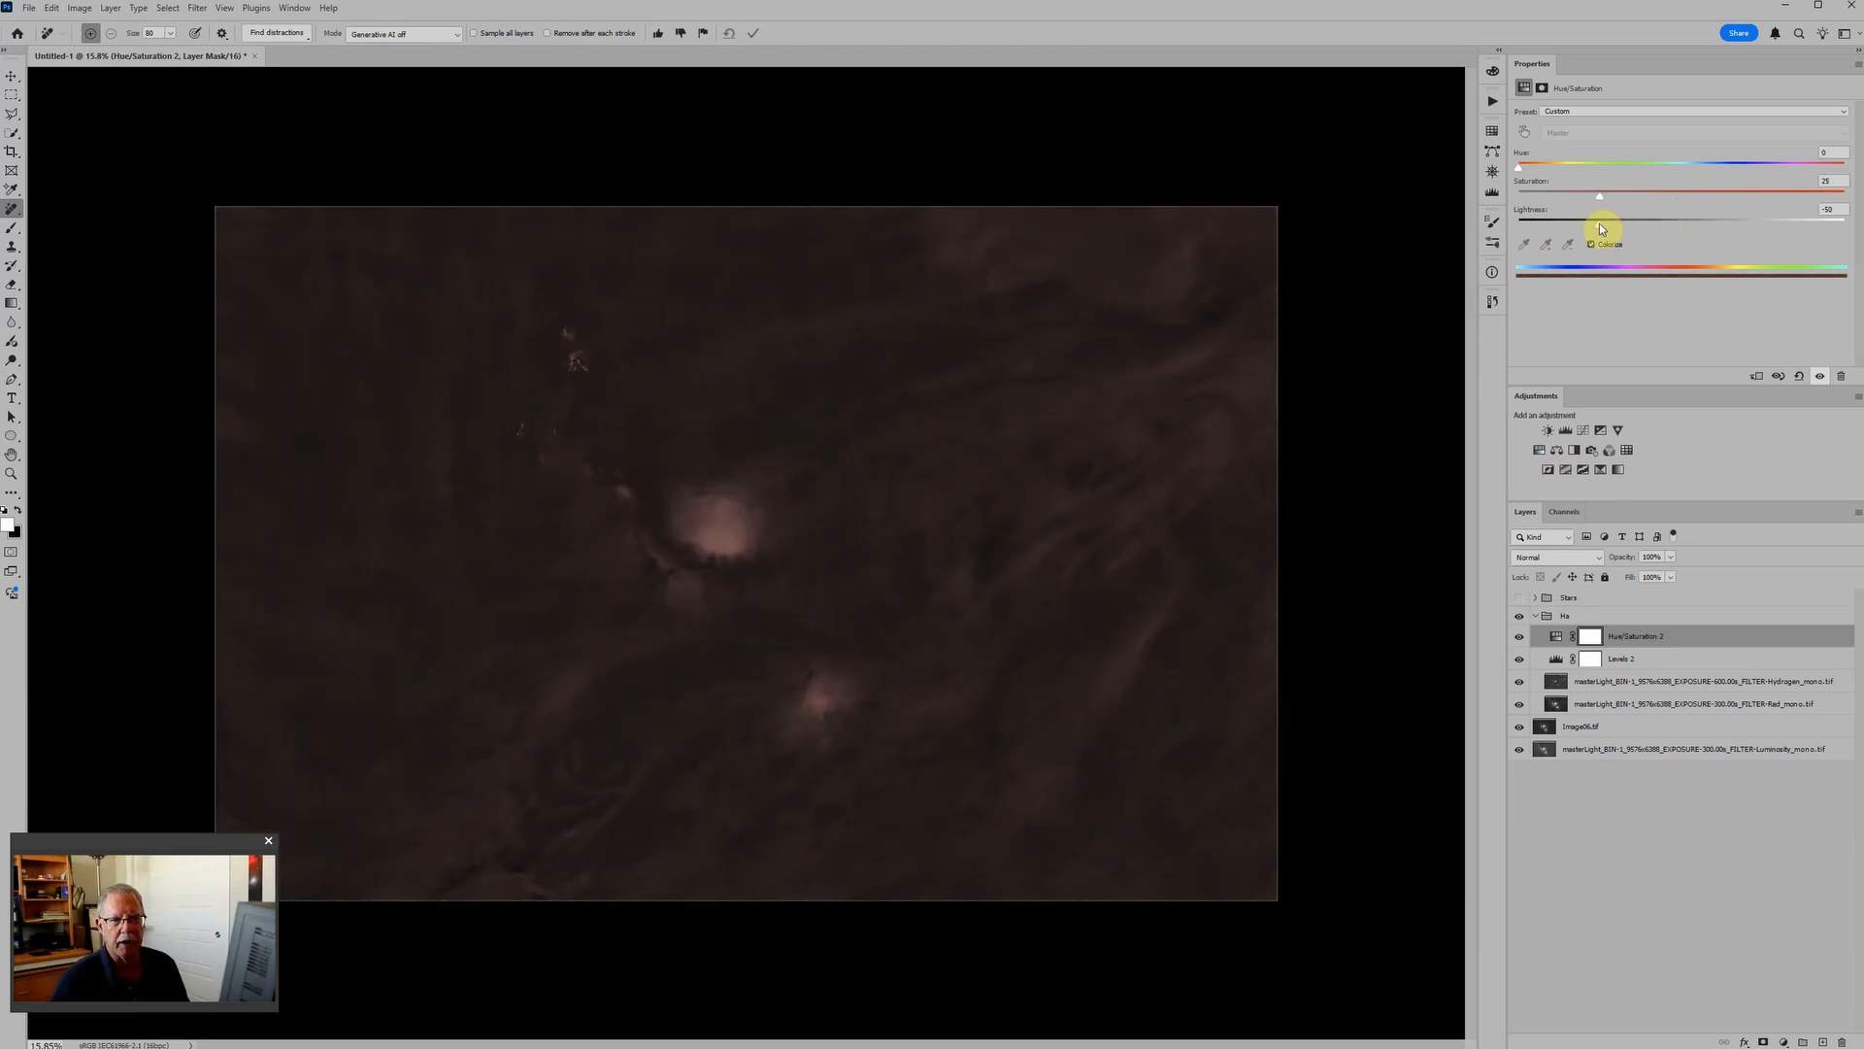
{"action": "left_click_drag", "start_coordinate": [1601, 197], "coordinate": [1844, 196]}
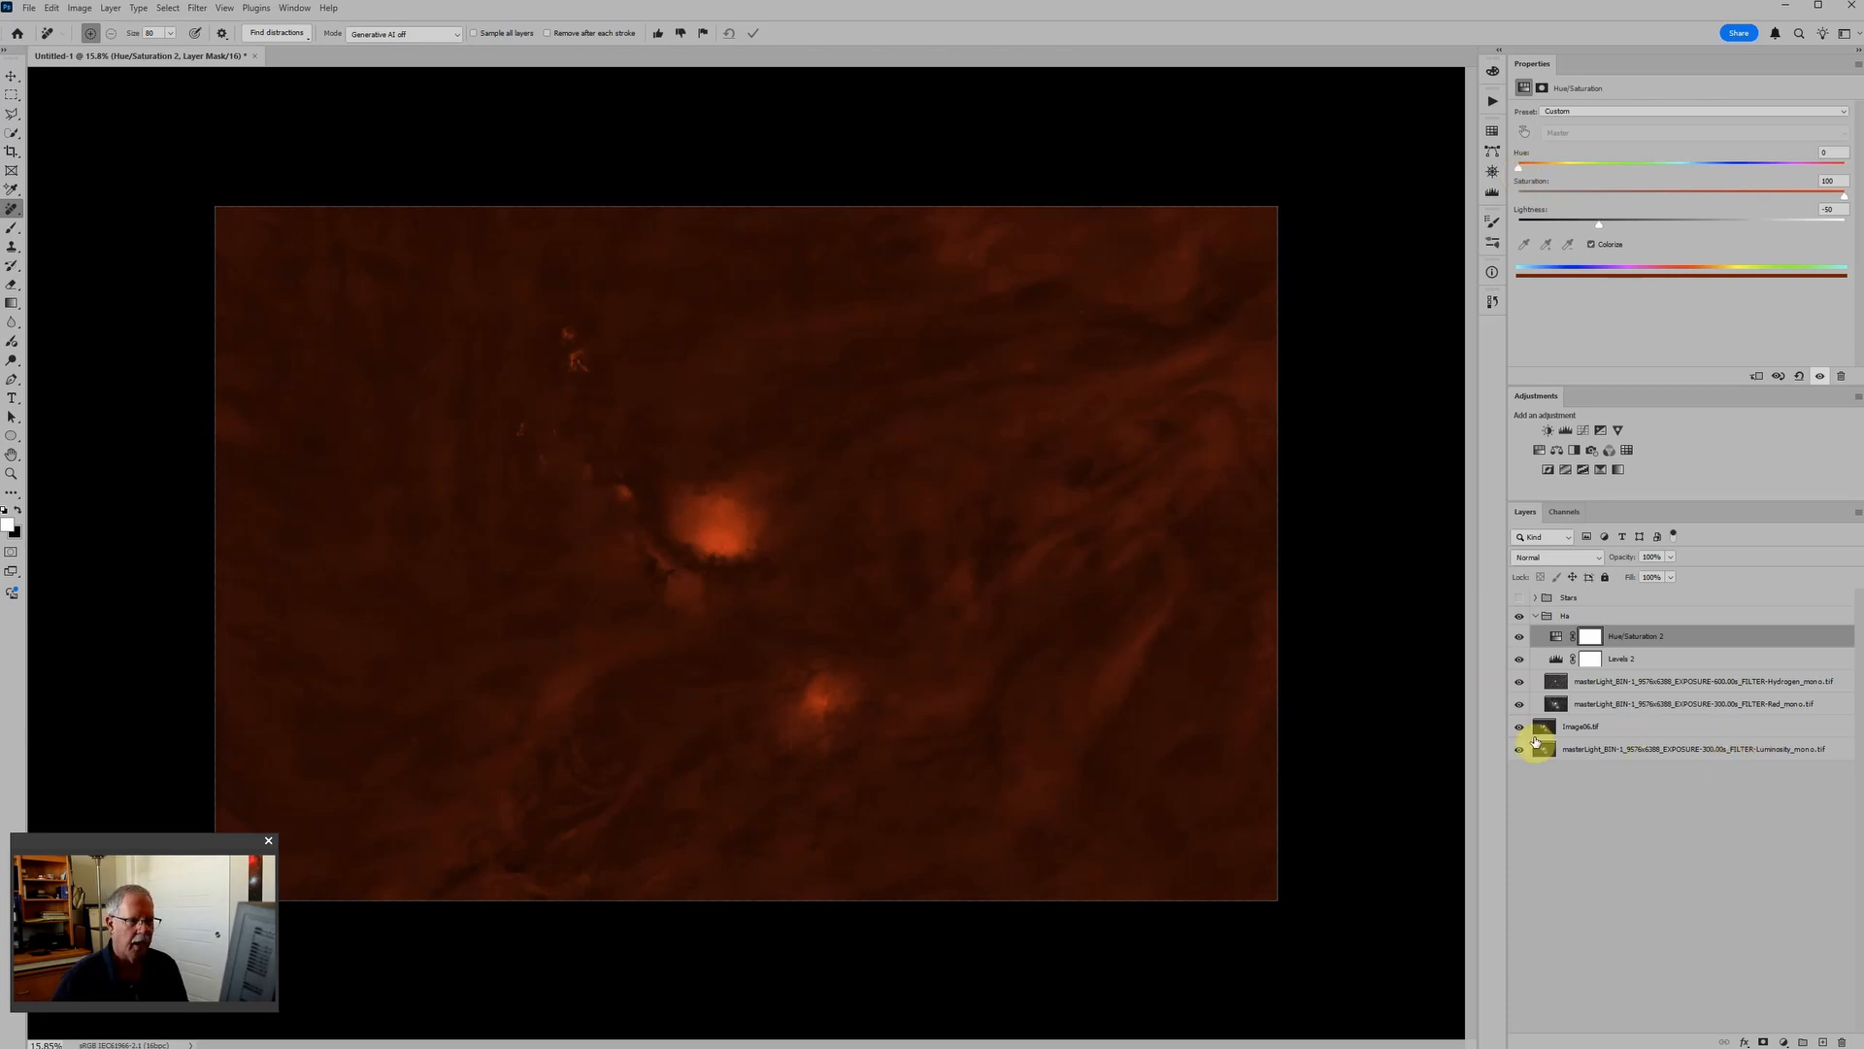
Set the Ha group's blend mode to Screen, and collapse and hide the group.
{"action": "left_click", "coordinate": [1579, 616]}
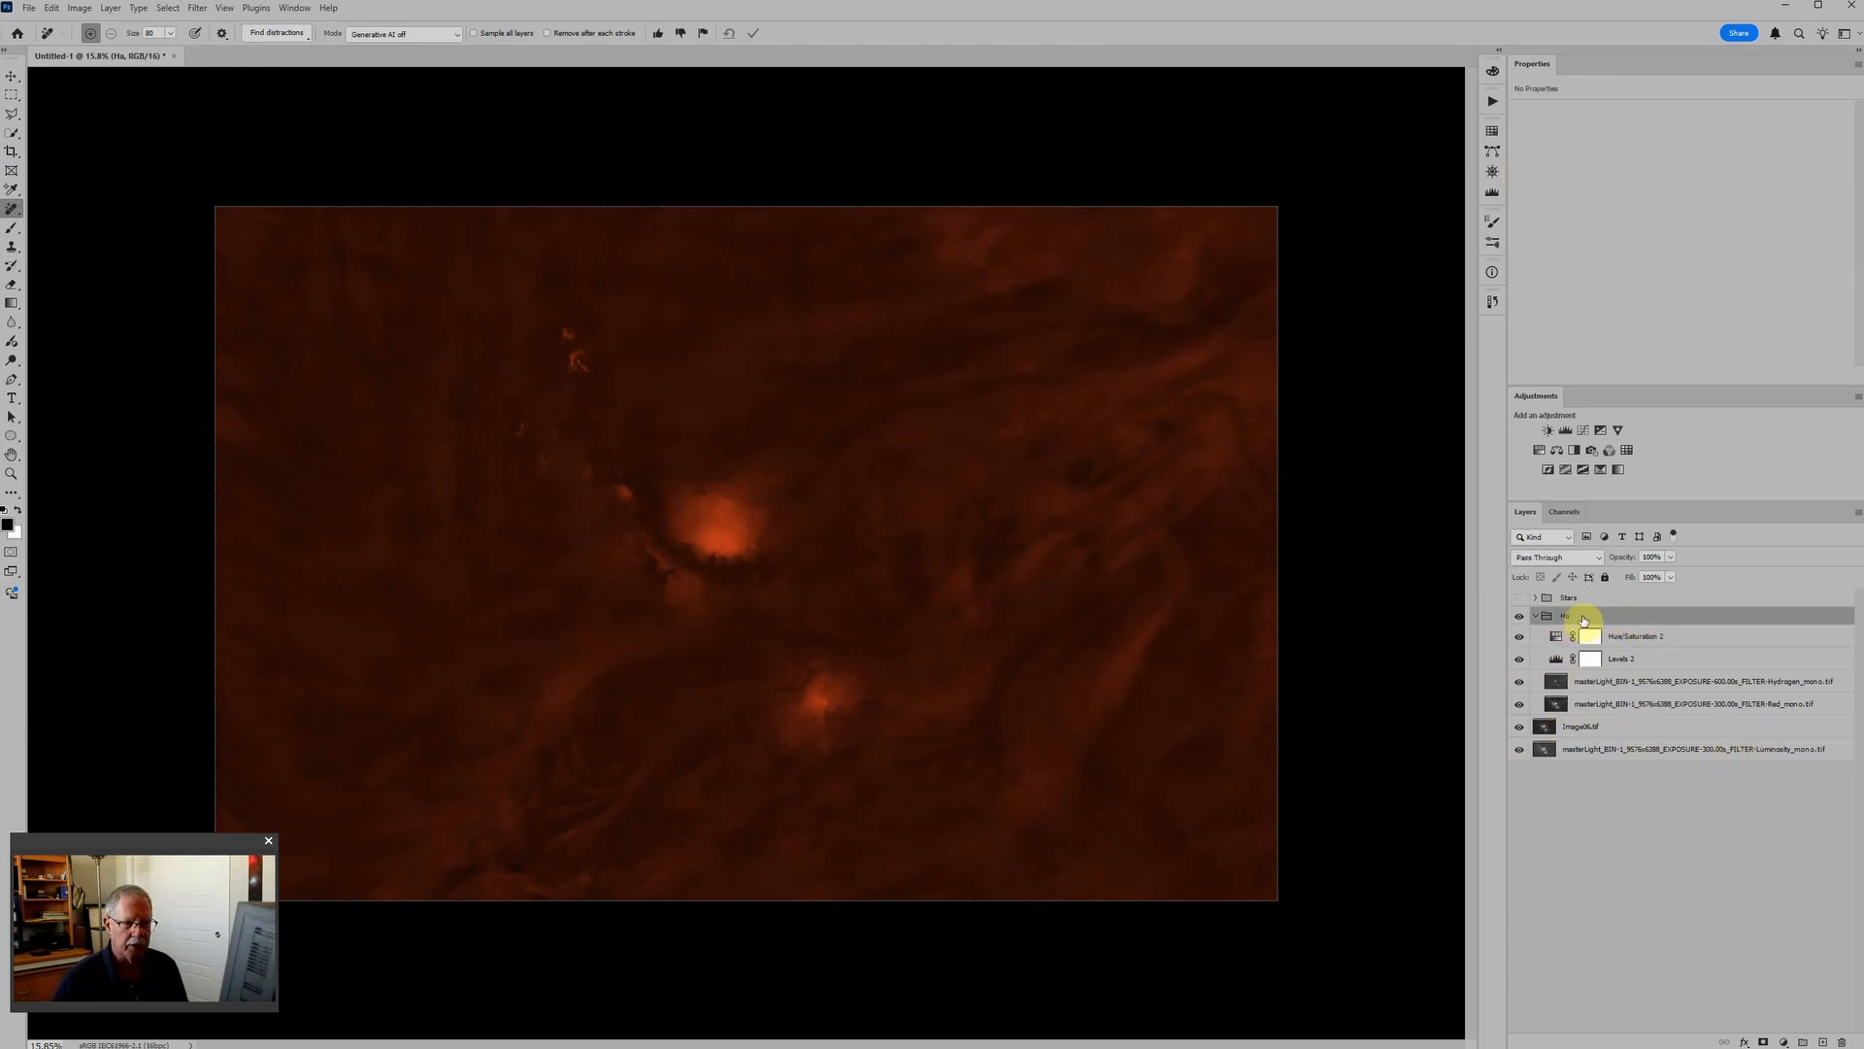
{"action": "left_click", "coordinate": [1557, 558]}
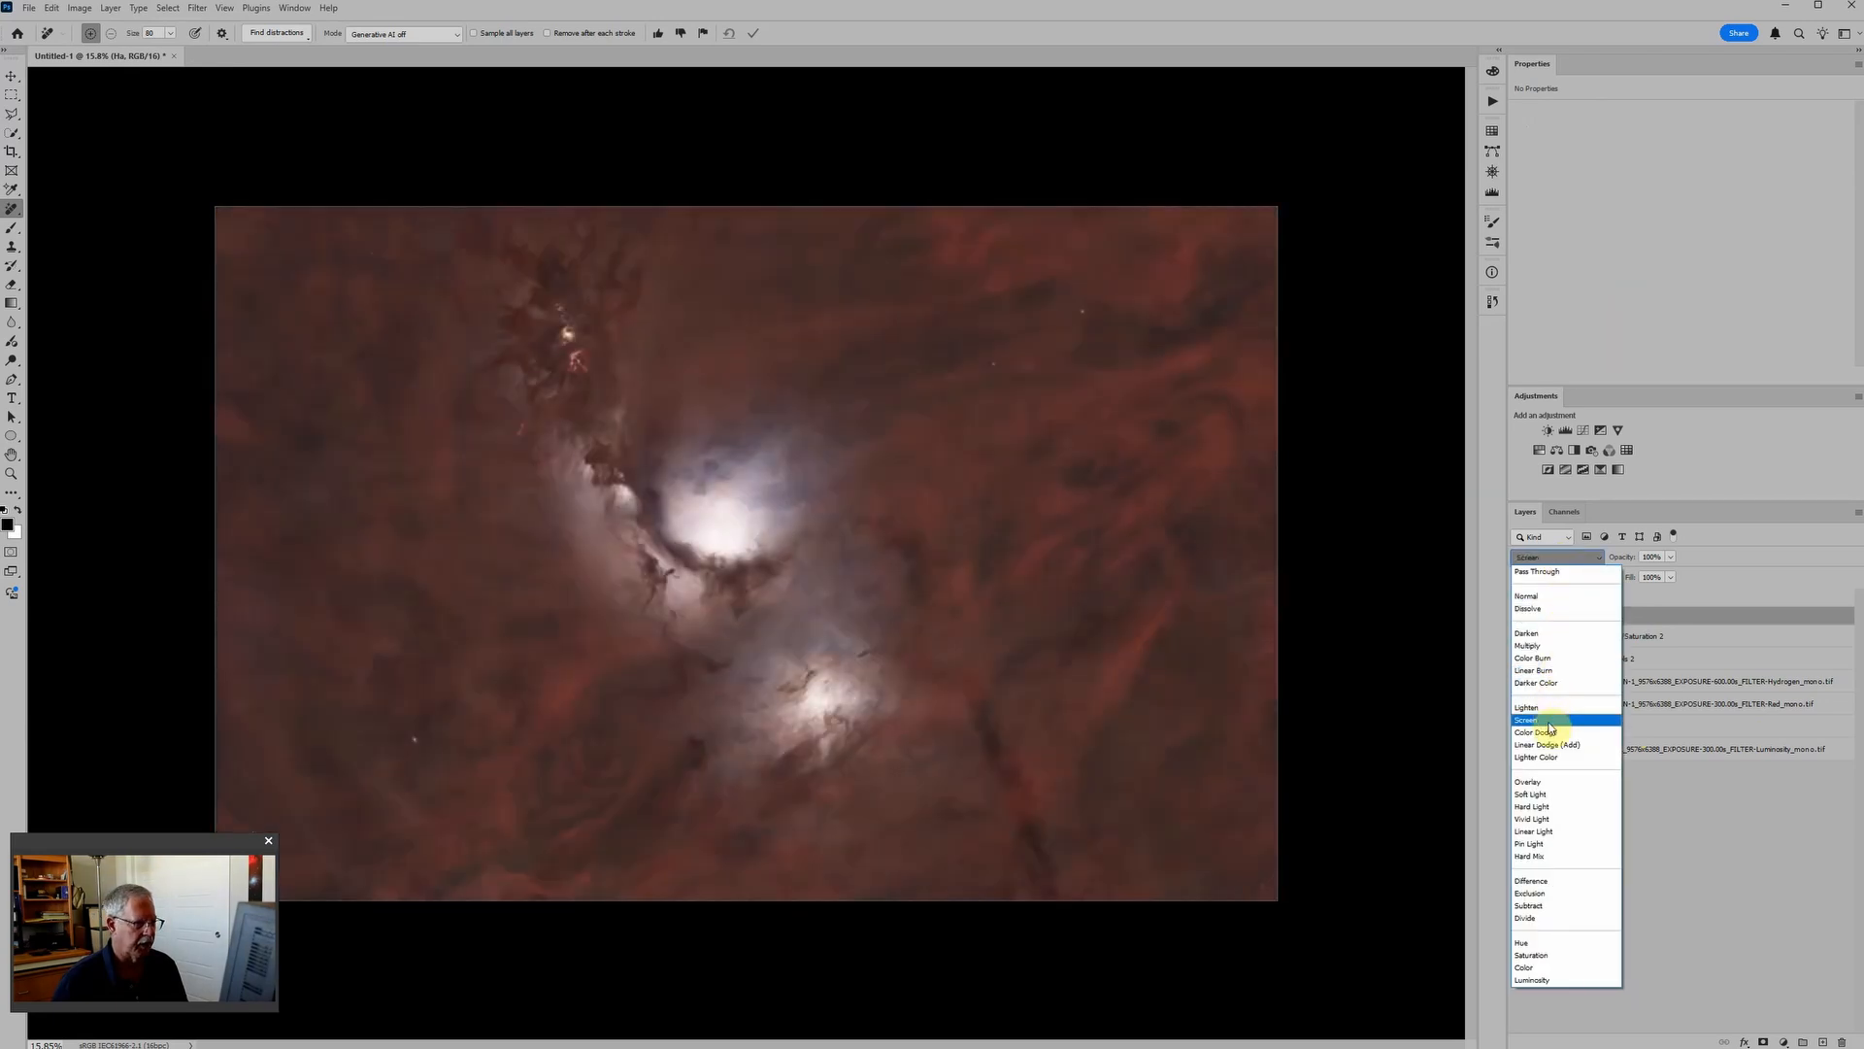
{"action": "left_click", "coordinate": [1549, 721]}
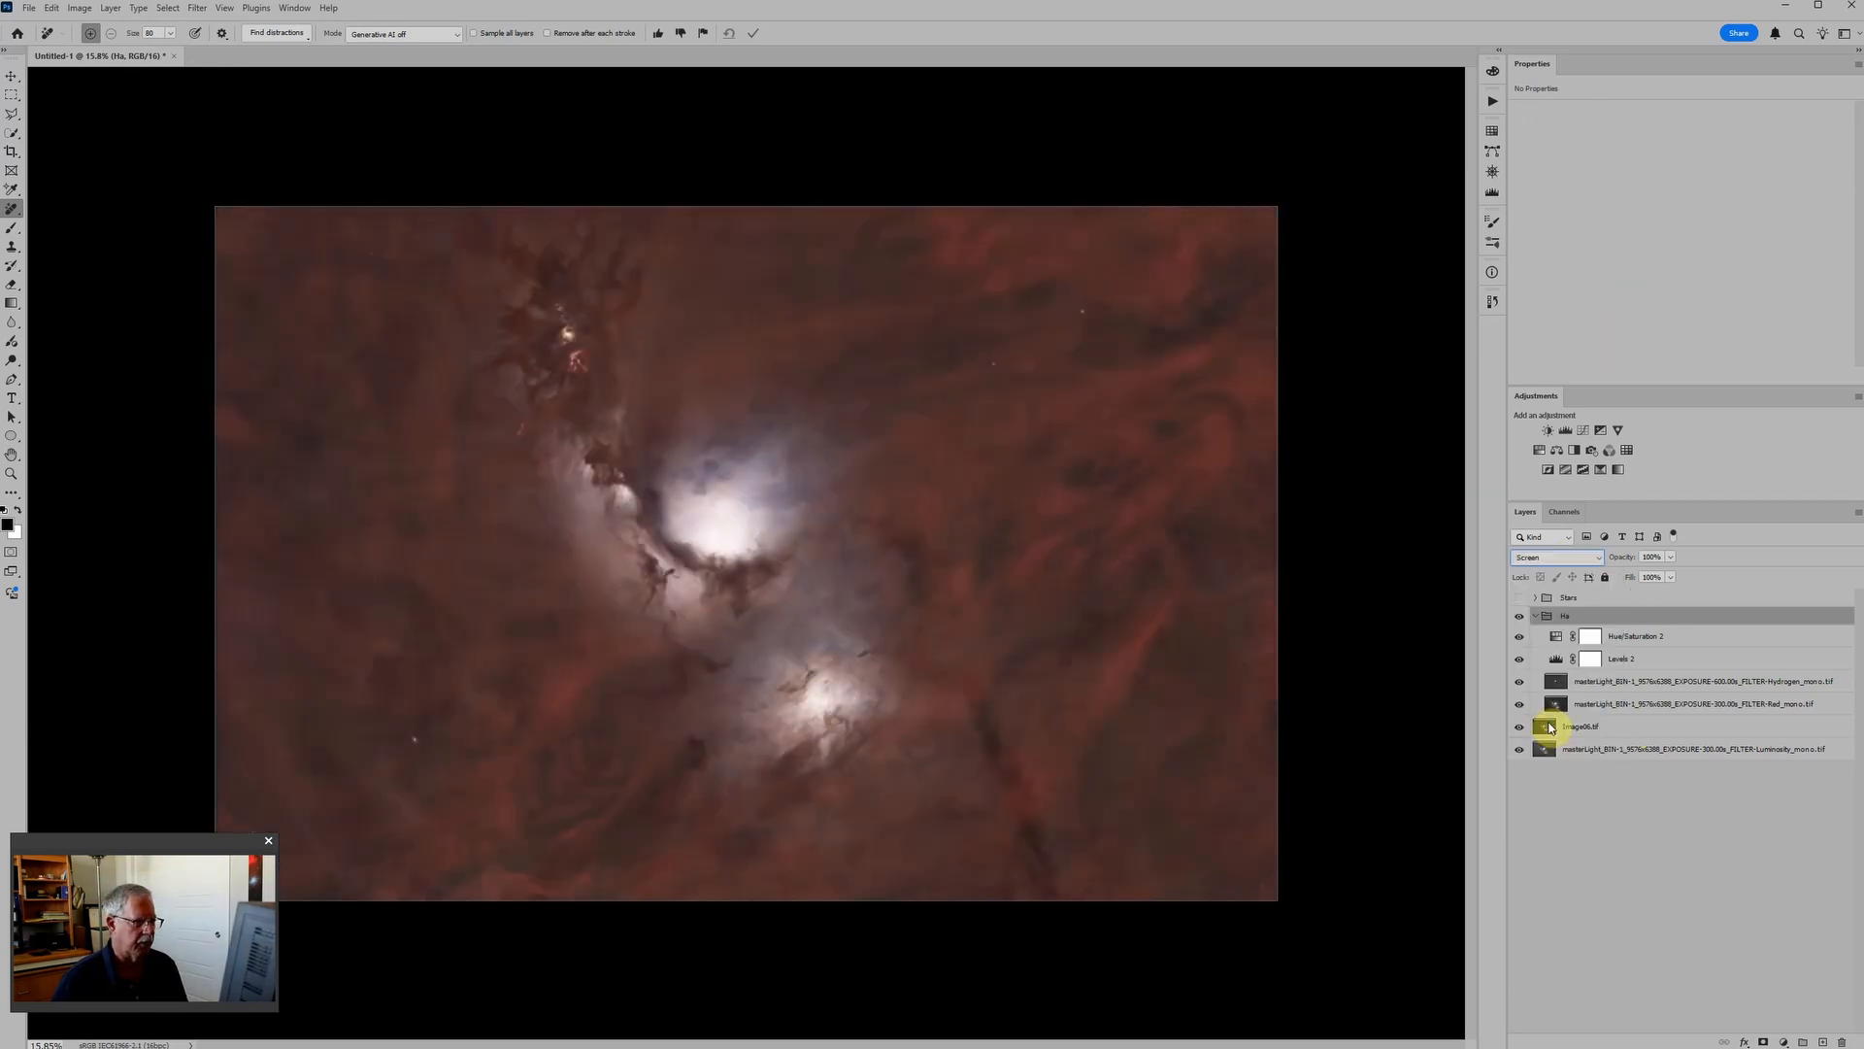
{"action": "left_click", "coordinate": [1536, 617]}
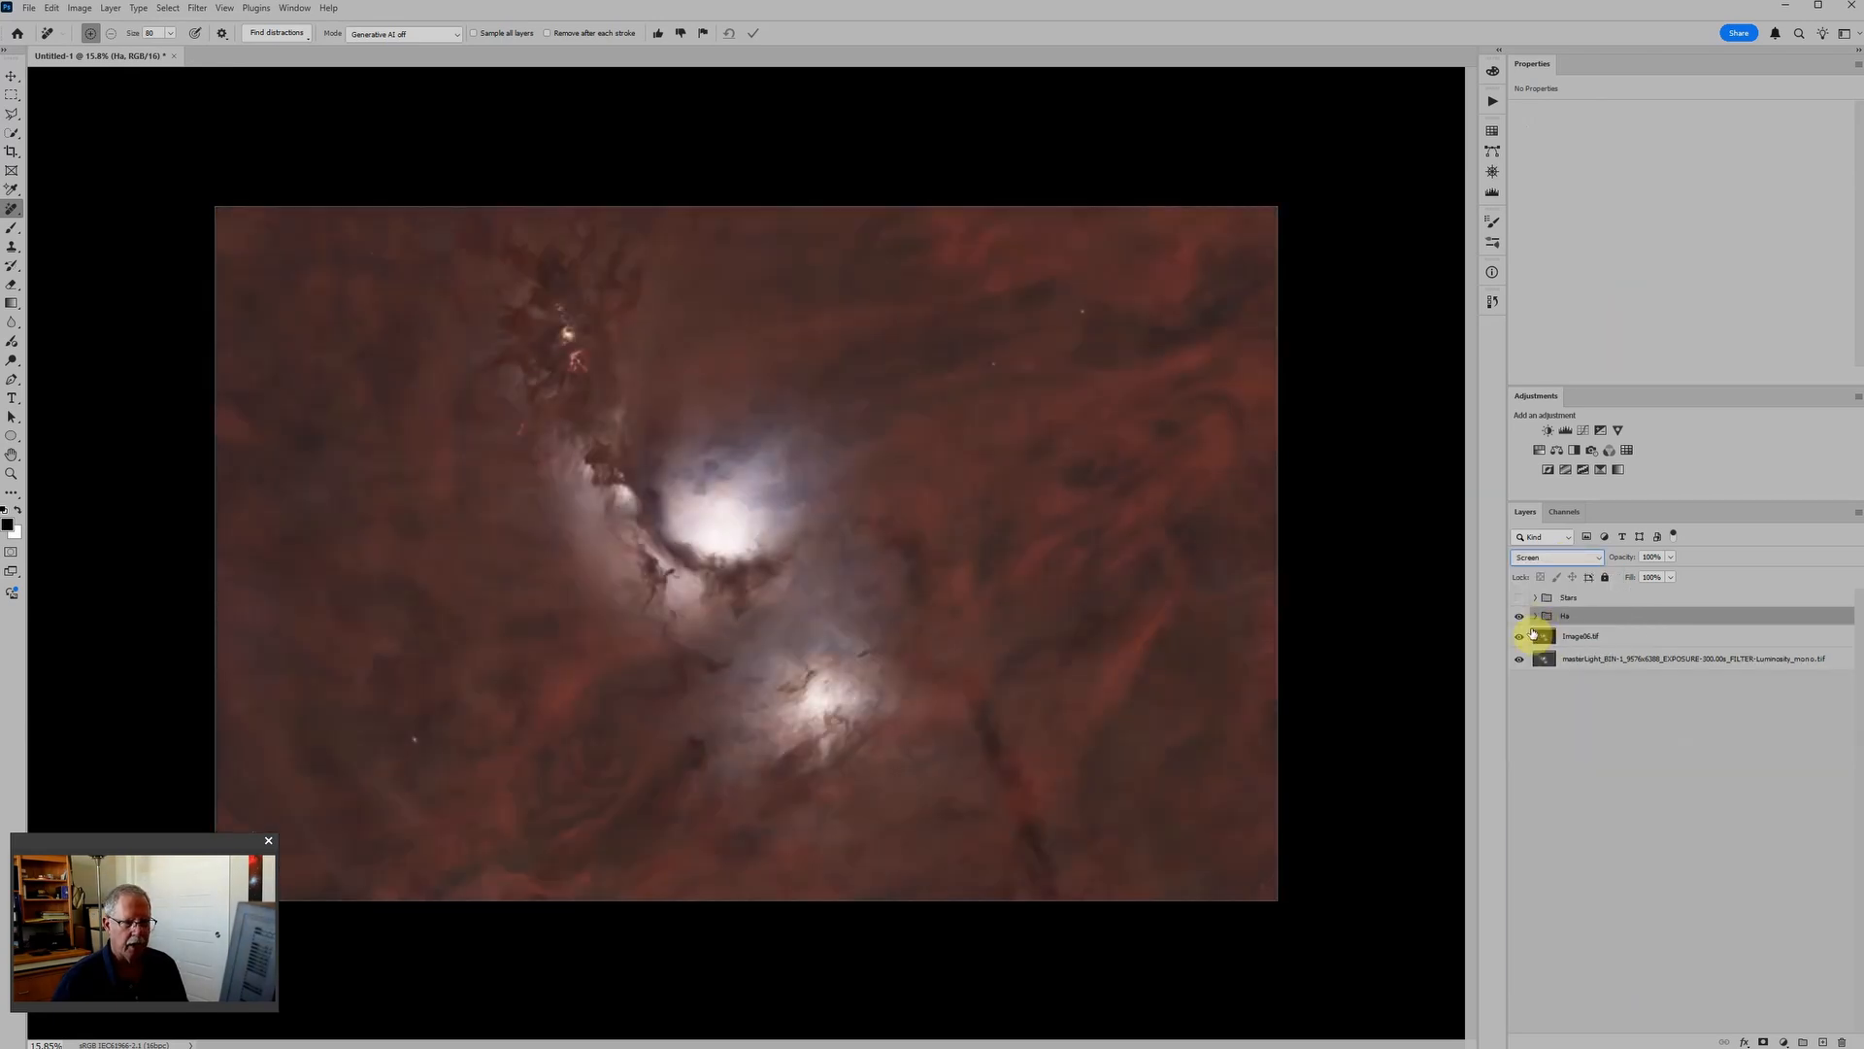
{"action": "left_click", "coordinate": [1520, 618]}
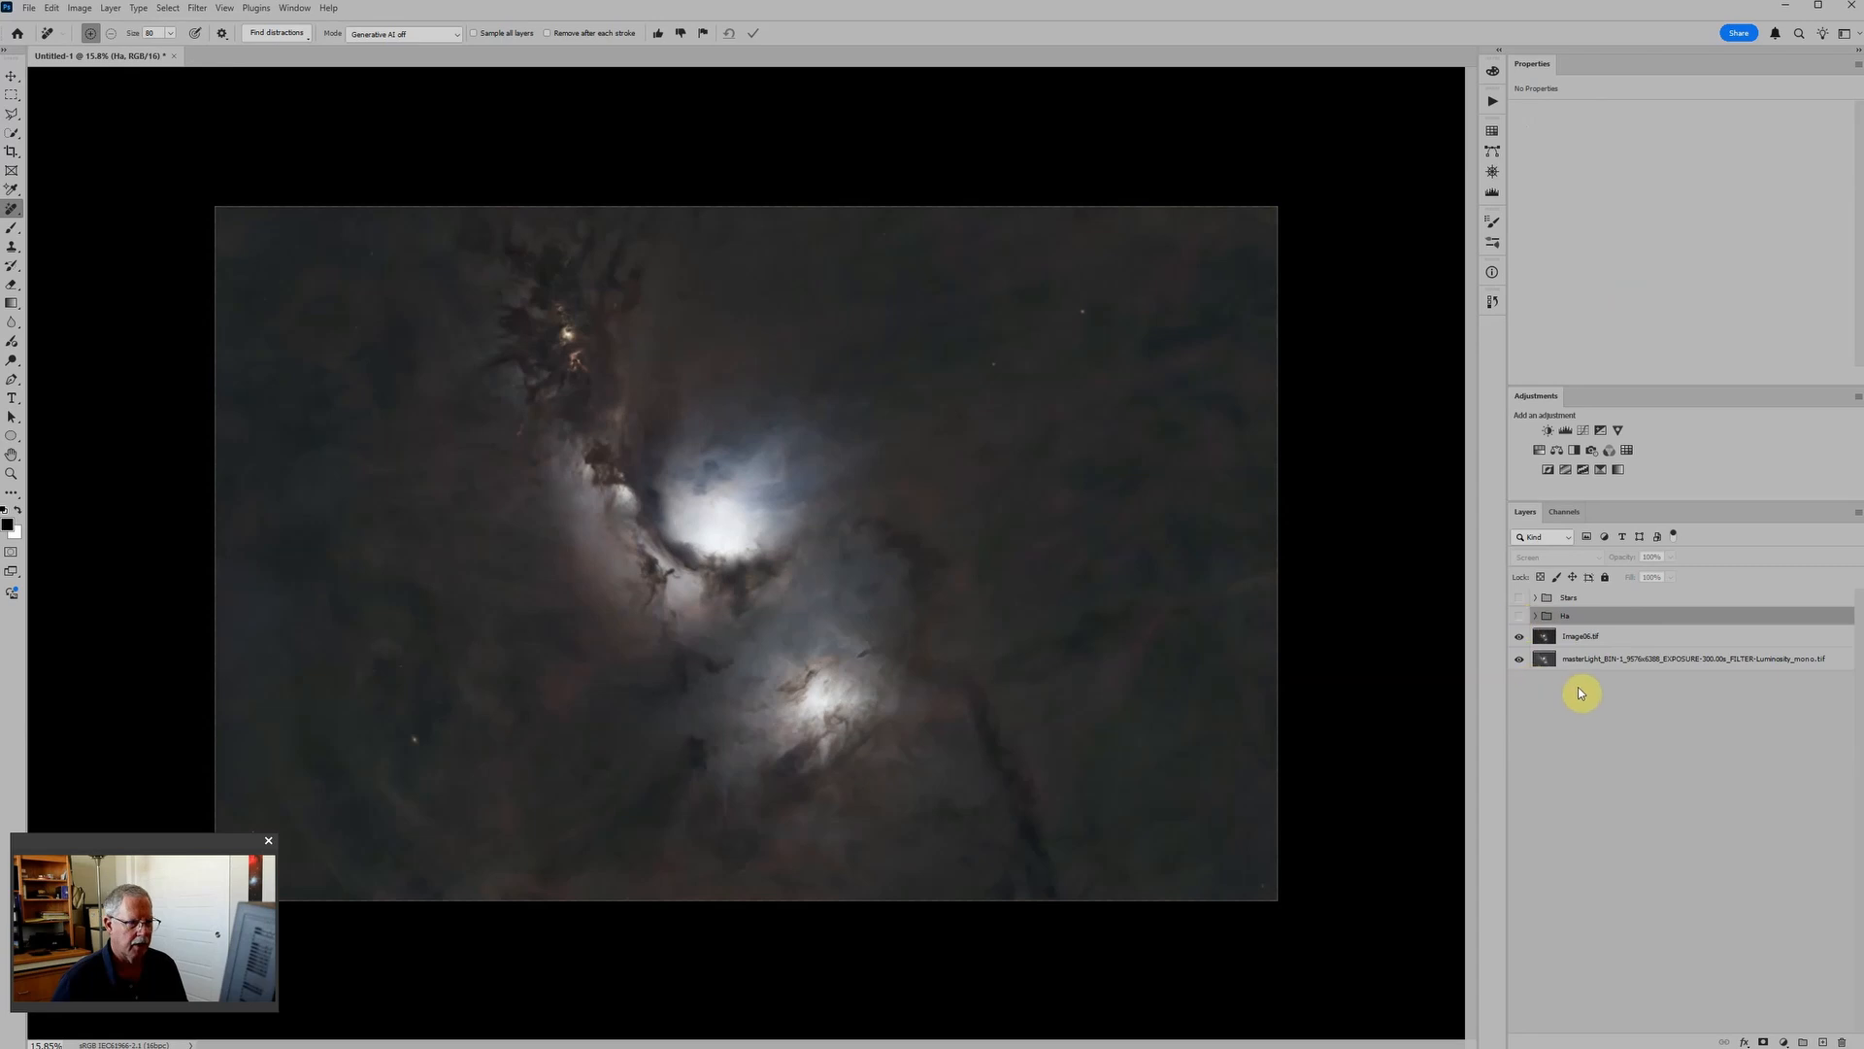
Put the color image layer above the Luminosity layer into its own group named RGB.
{"action": "left_click", "coordinate": [1593, 639]}
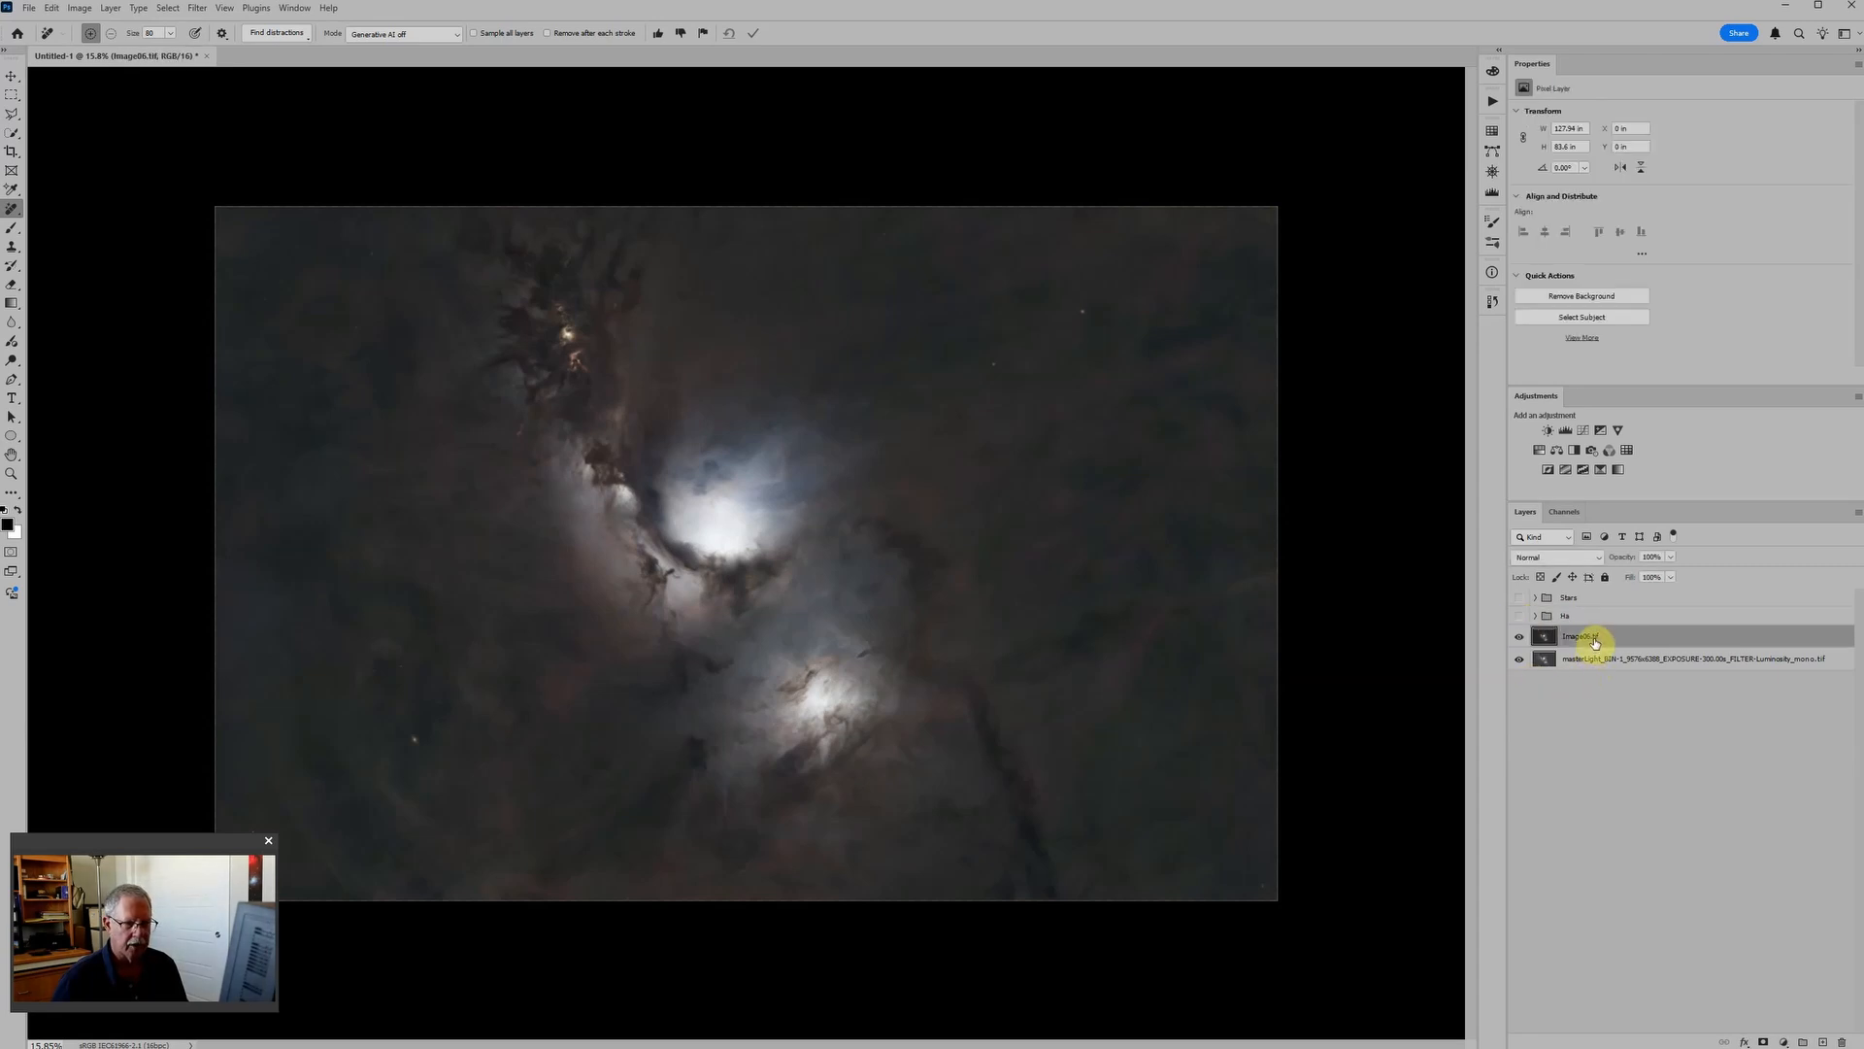
{"action": "key", "text": "ctrl+g"}
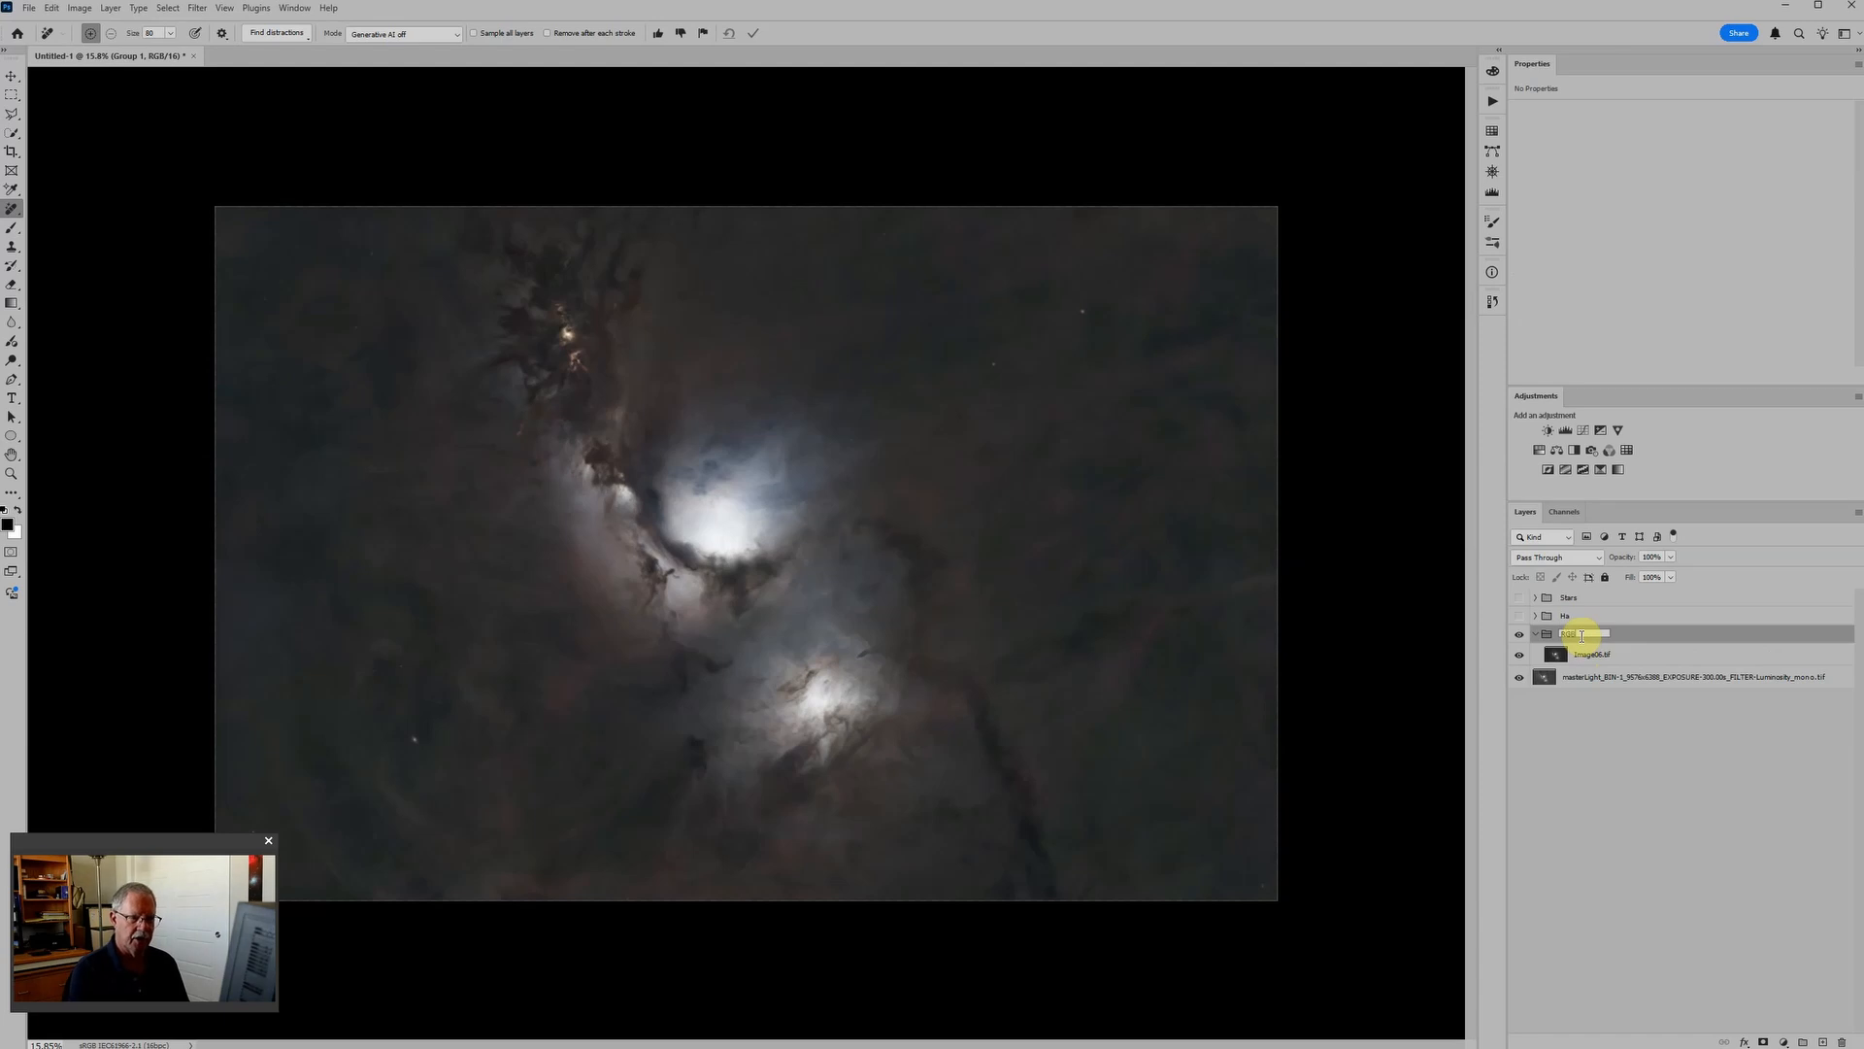
{"action": "key", "text": "Return"}
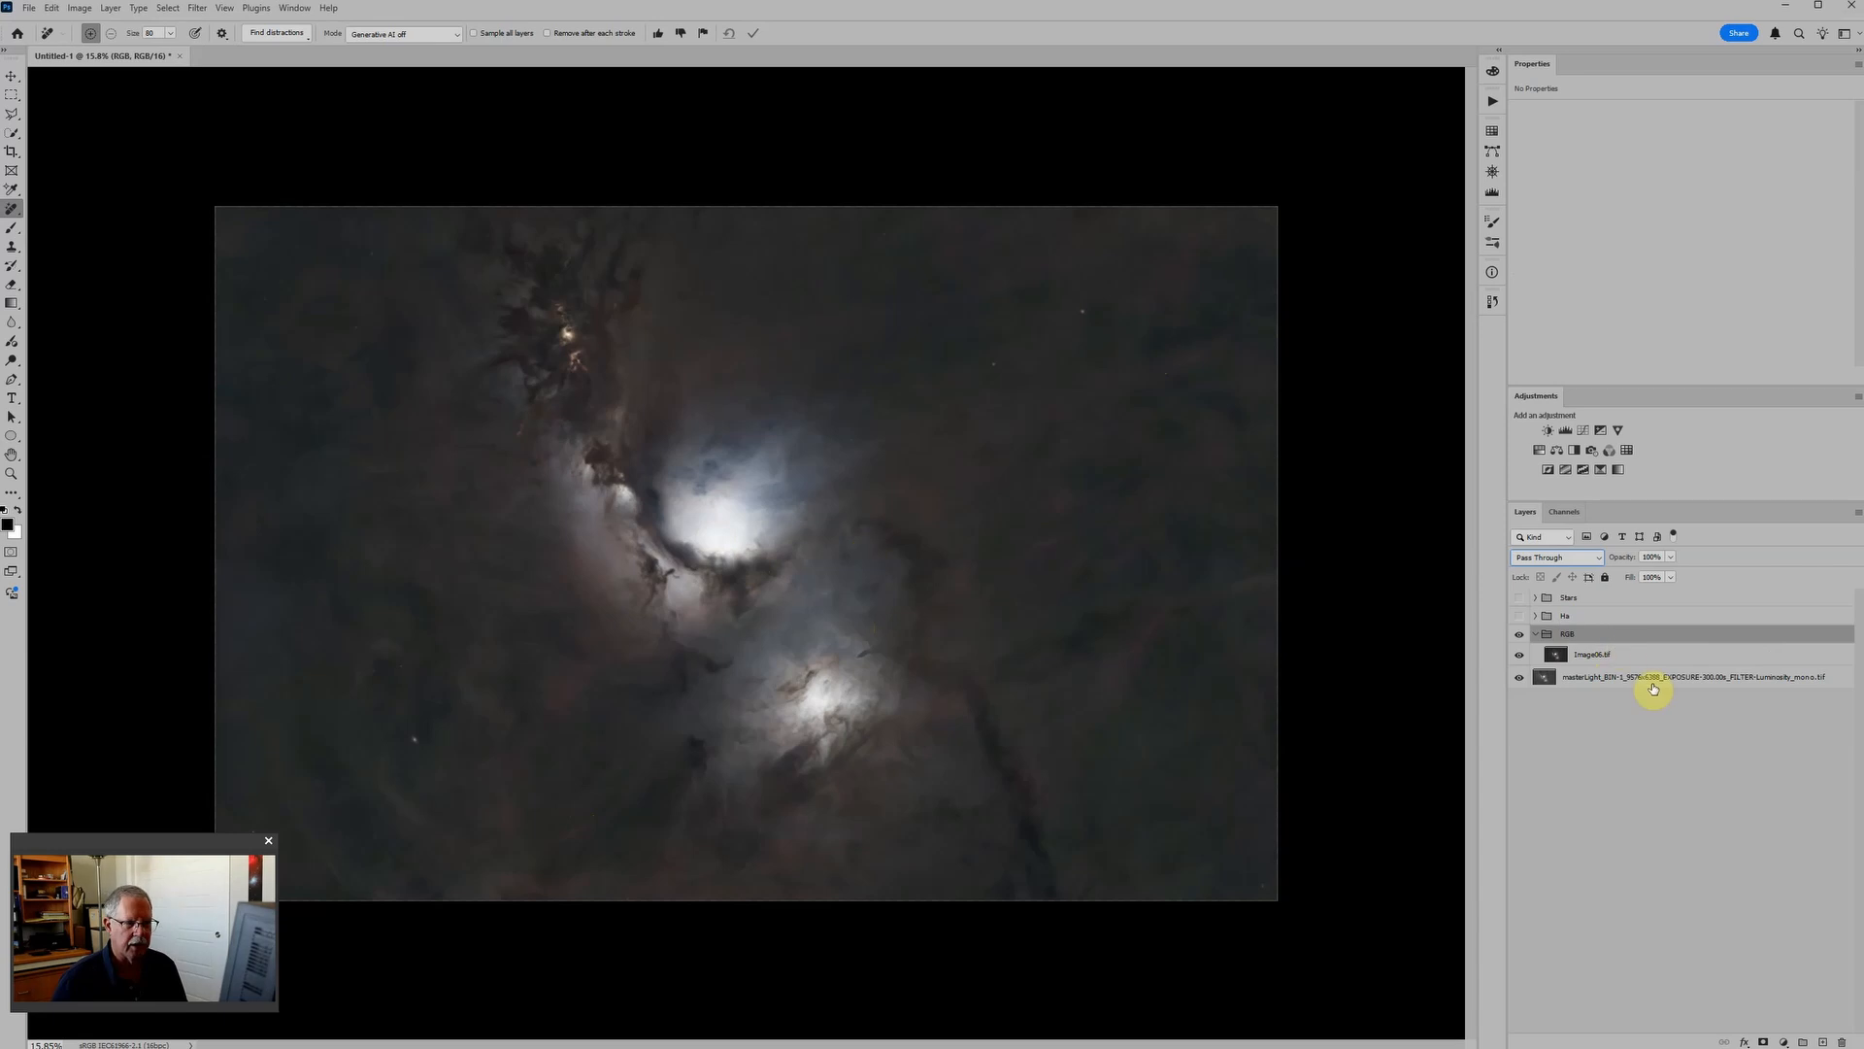
Add Color Balance and Hue/Saturation adjustment layers above the image in the RGB group, and select the group.
{"action": "left_click", "coordinate": [1590, 651]}
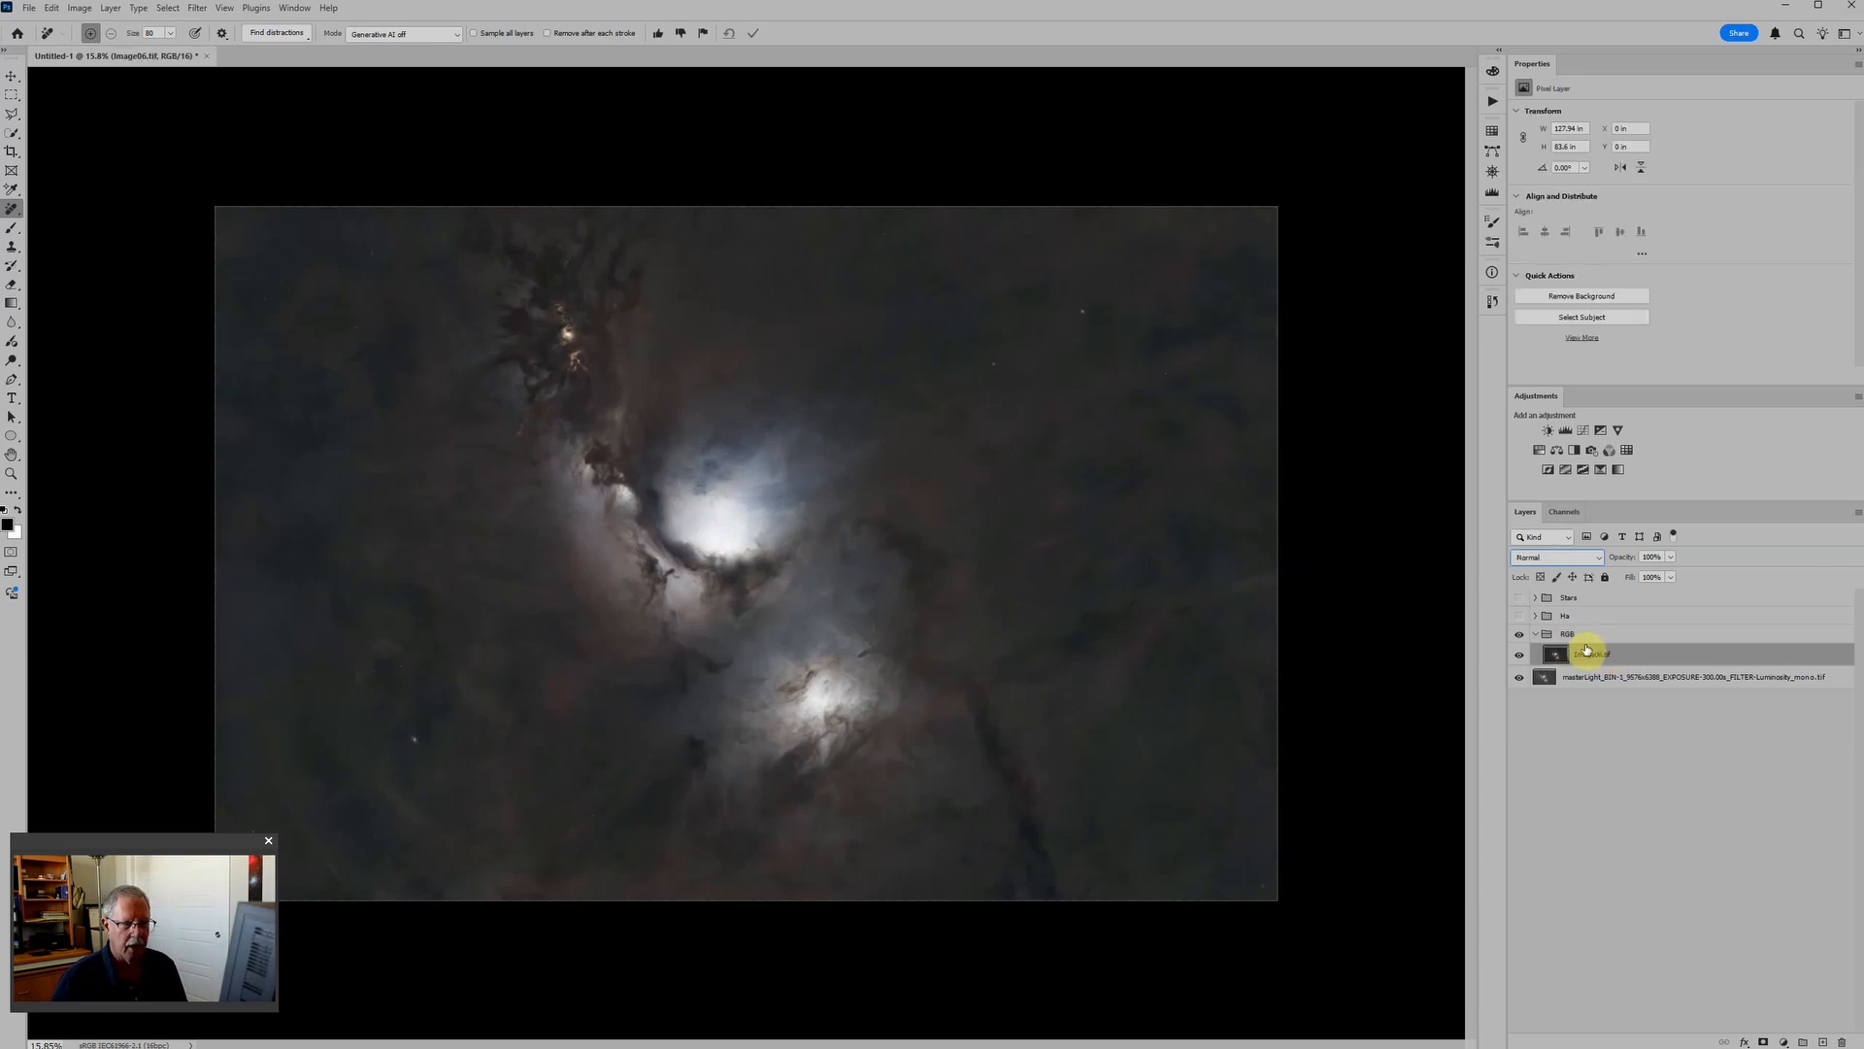
{"action": "left_click", "coordinate": [1554, 451]}
{"action": "left_click", "coordinate": [1541, 452]}
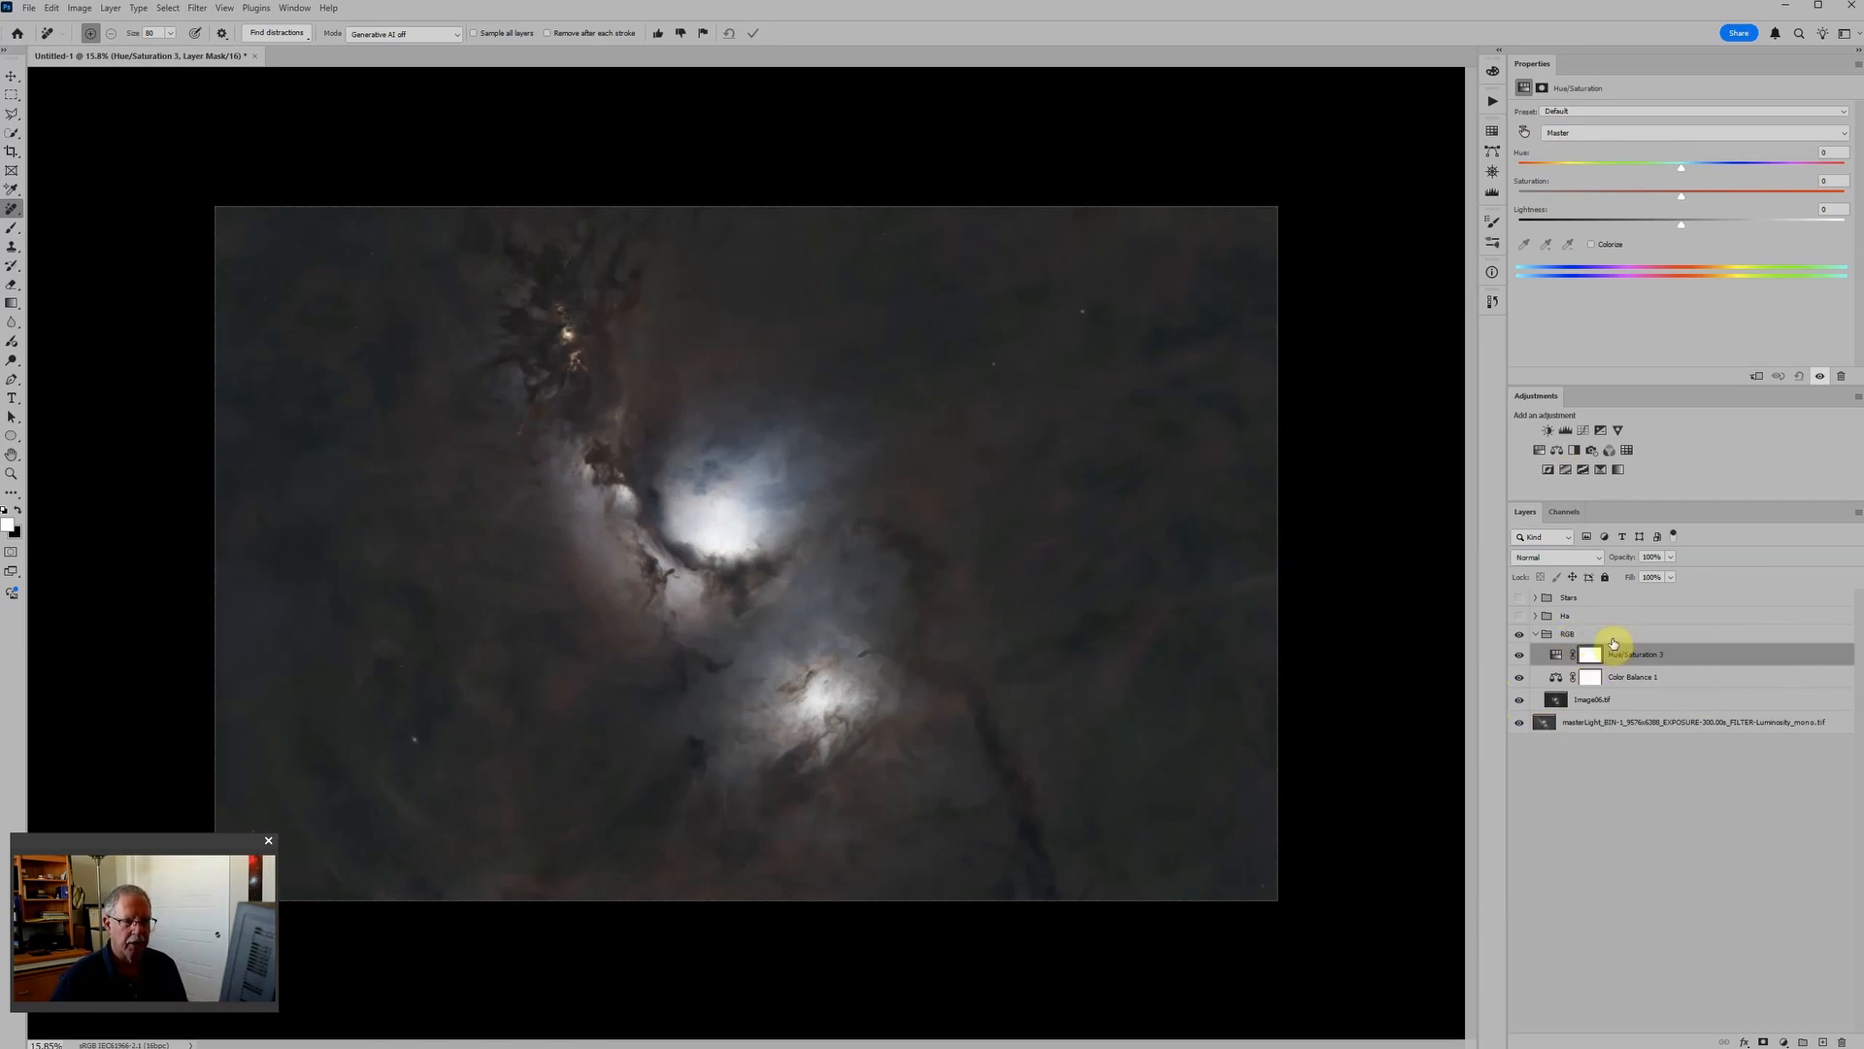
{"action": "left_click", "coordinate": [1613, 638]}
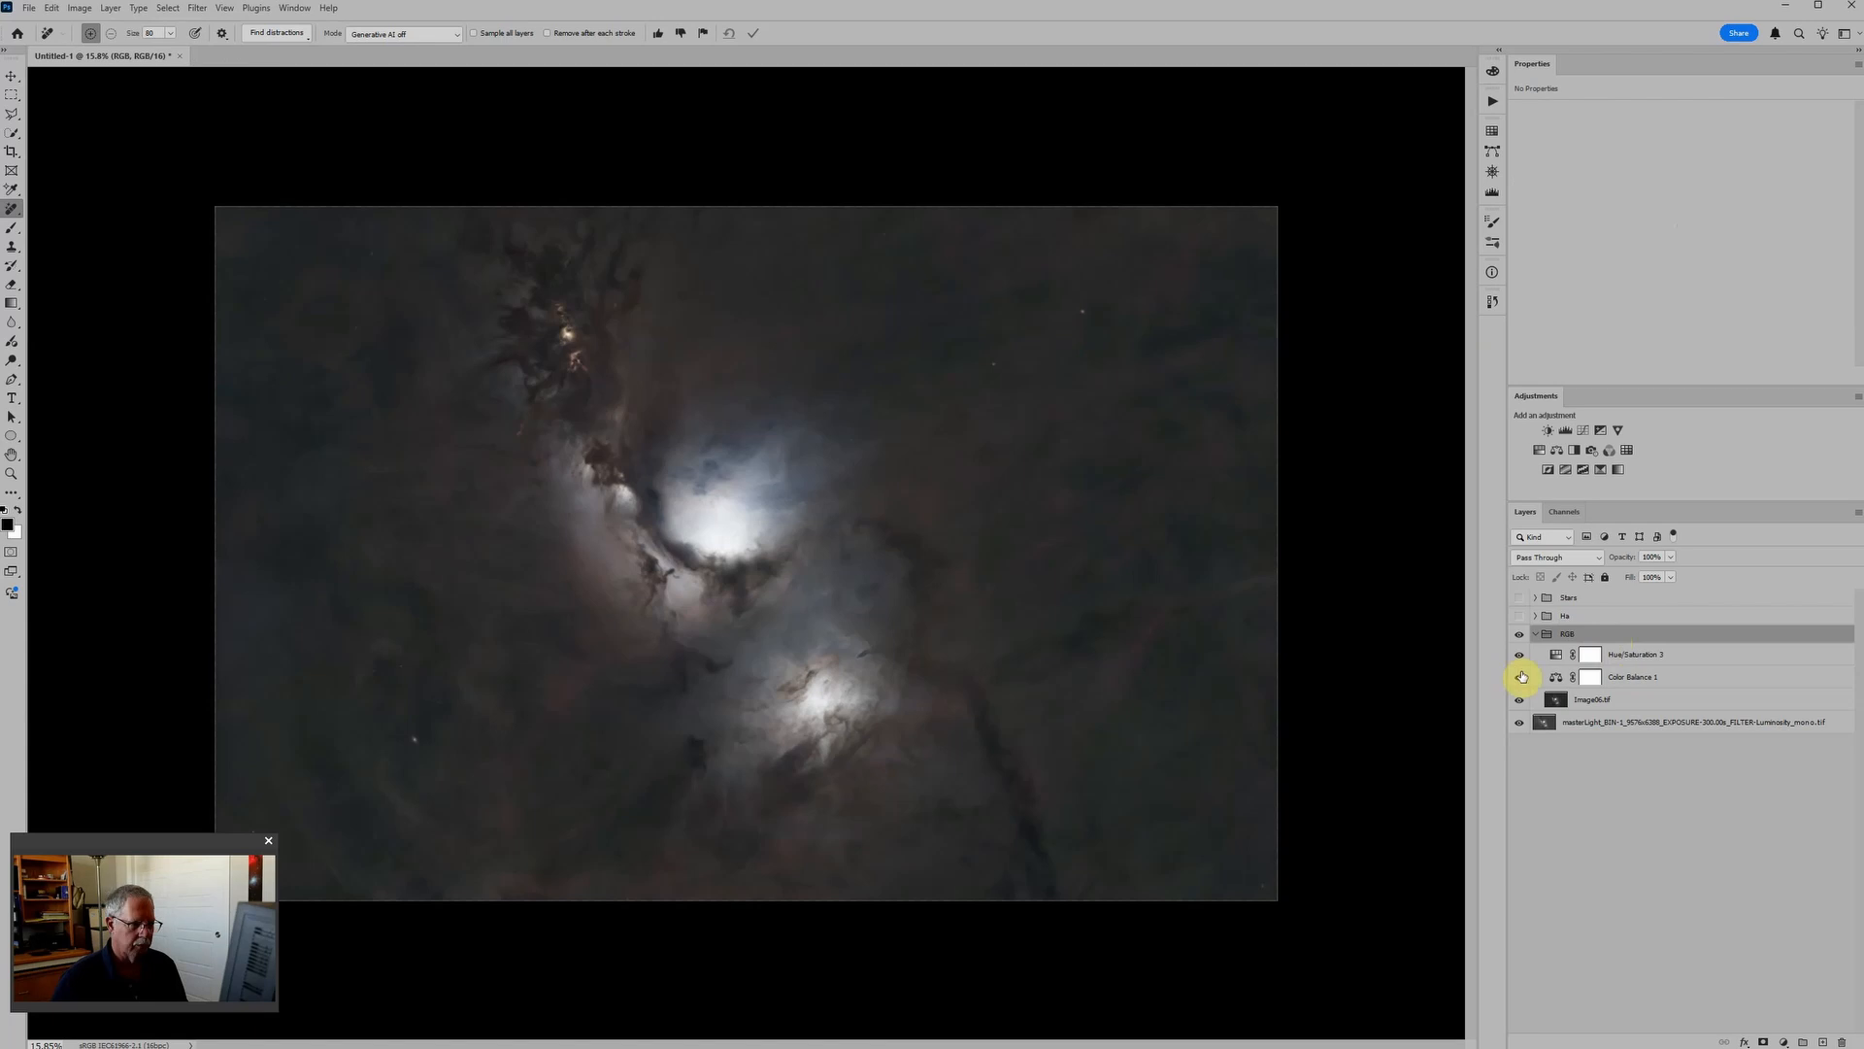
Compare the image with and without the RGB group, set the group's blend mode to Color, and collapse and hide it.
{"action": "left_click", "coordinate": [1521, 636]}
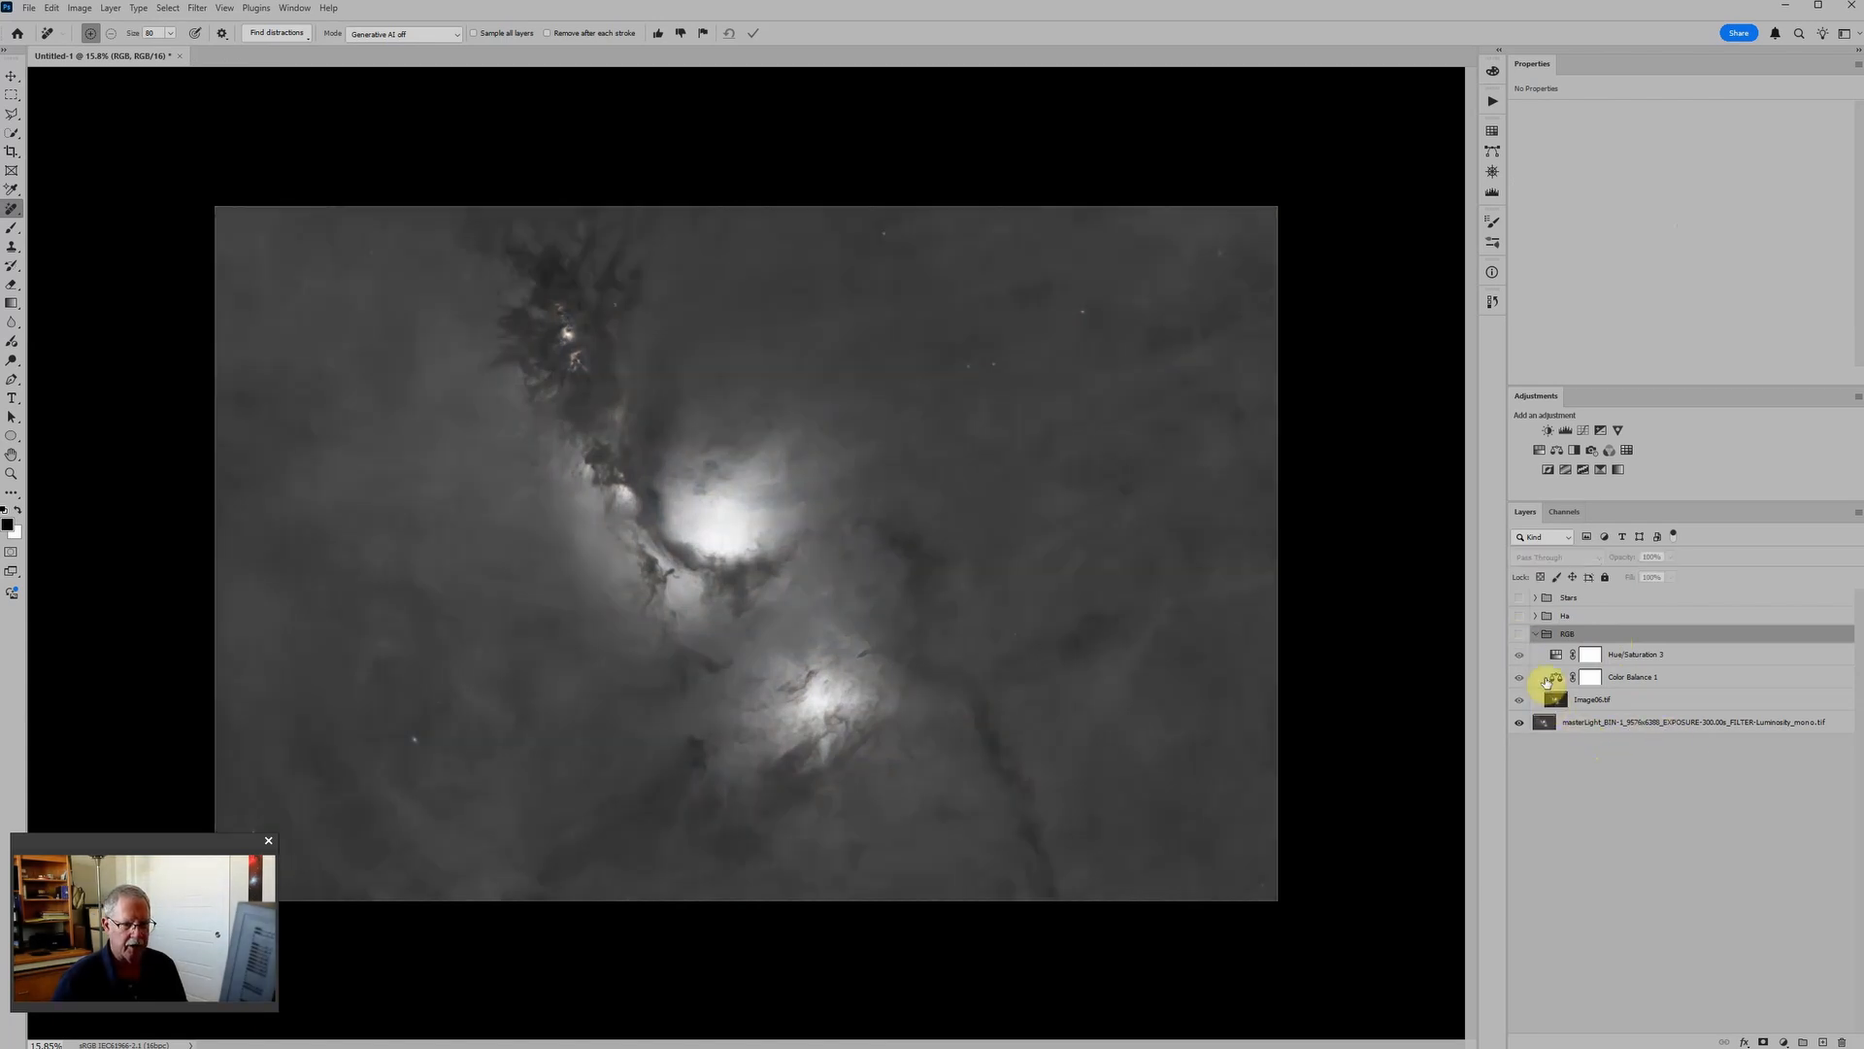
{"action": "left_click", "coordinate": [1520, 634]}
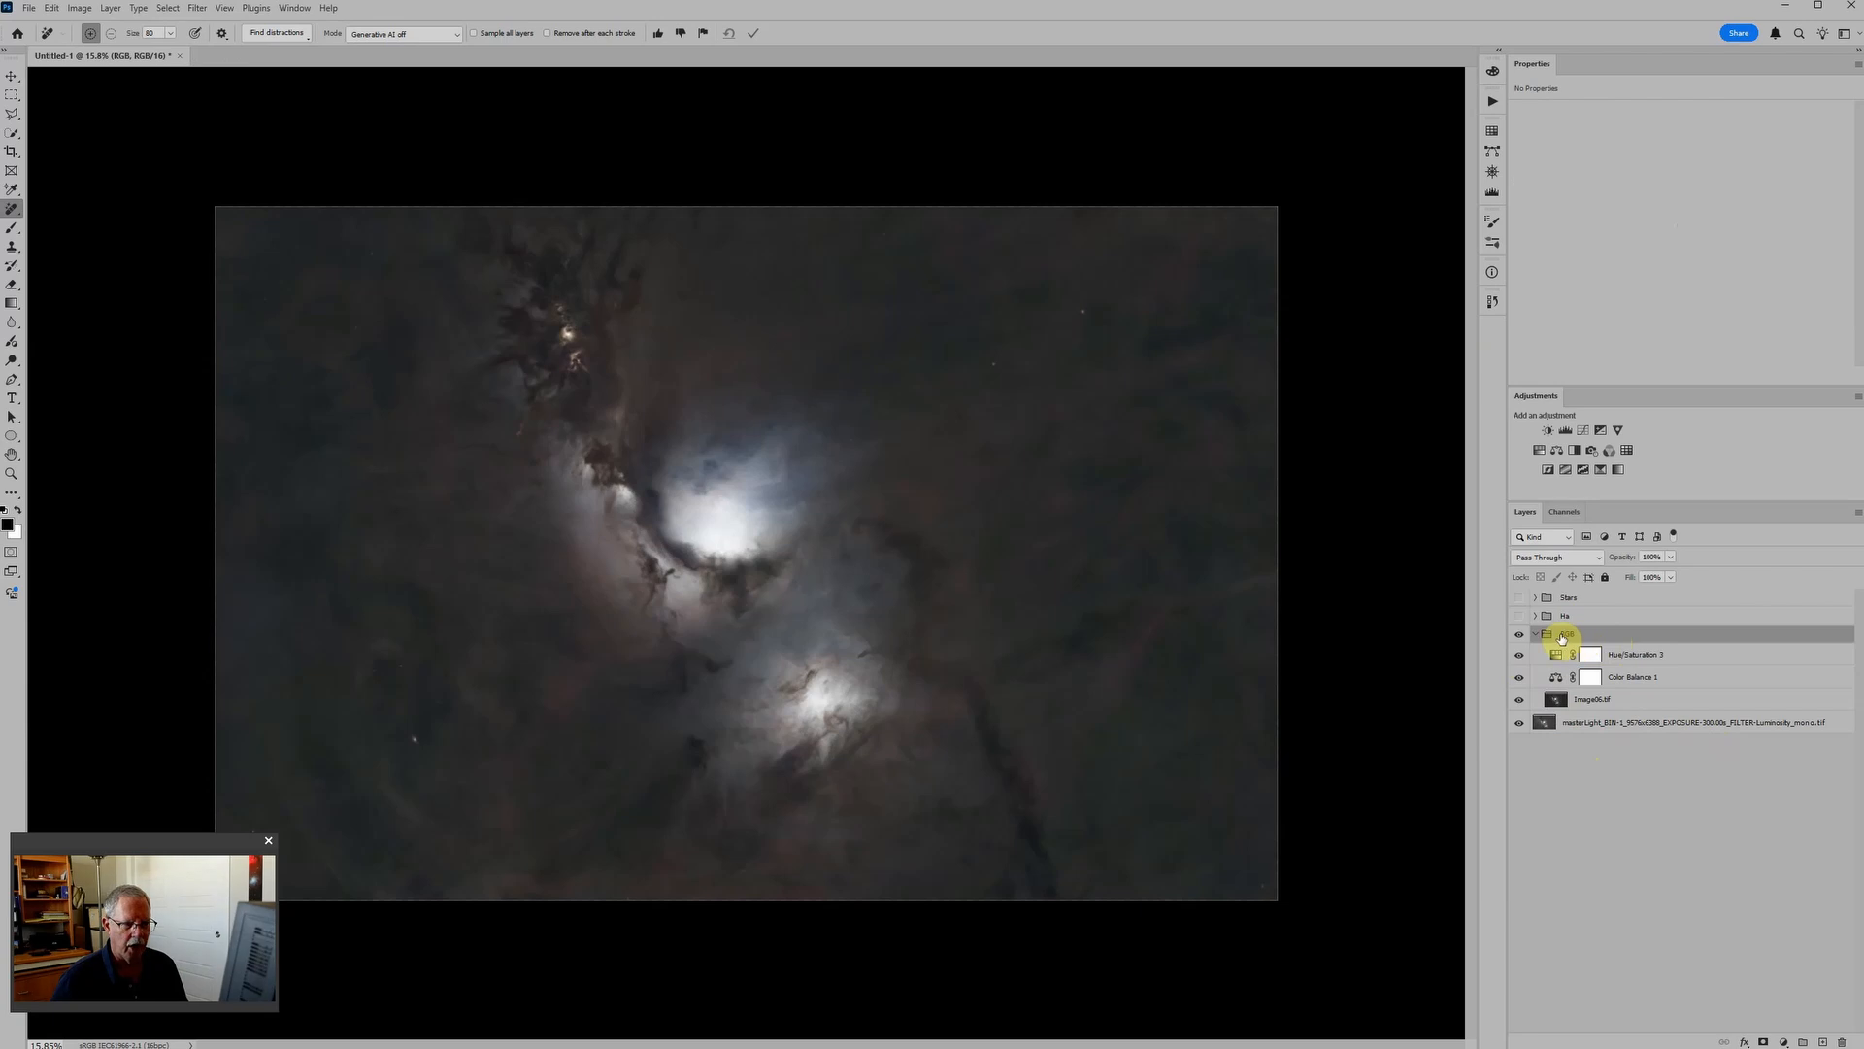
{"action": "left_click", "coordinate": [1553, 556]}
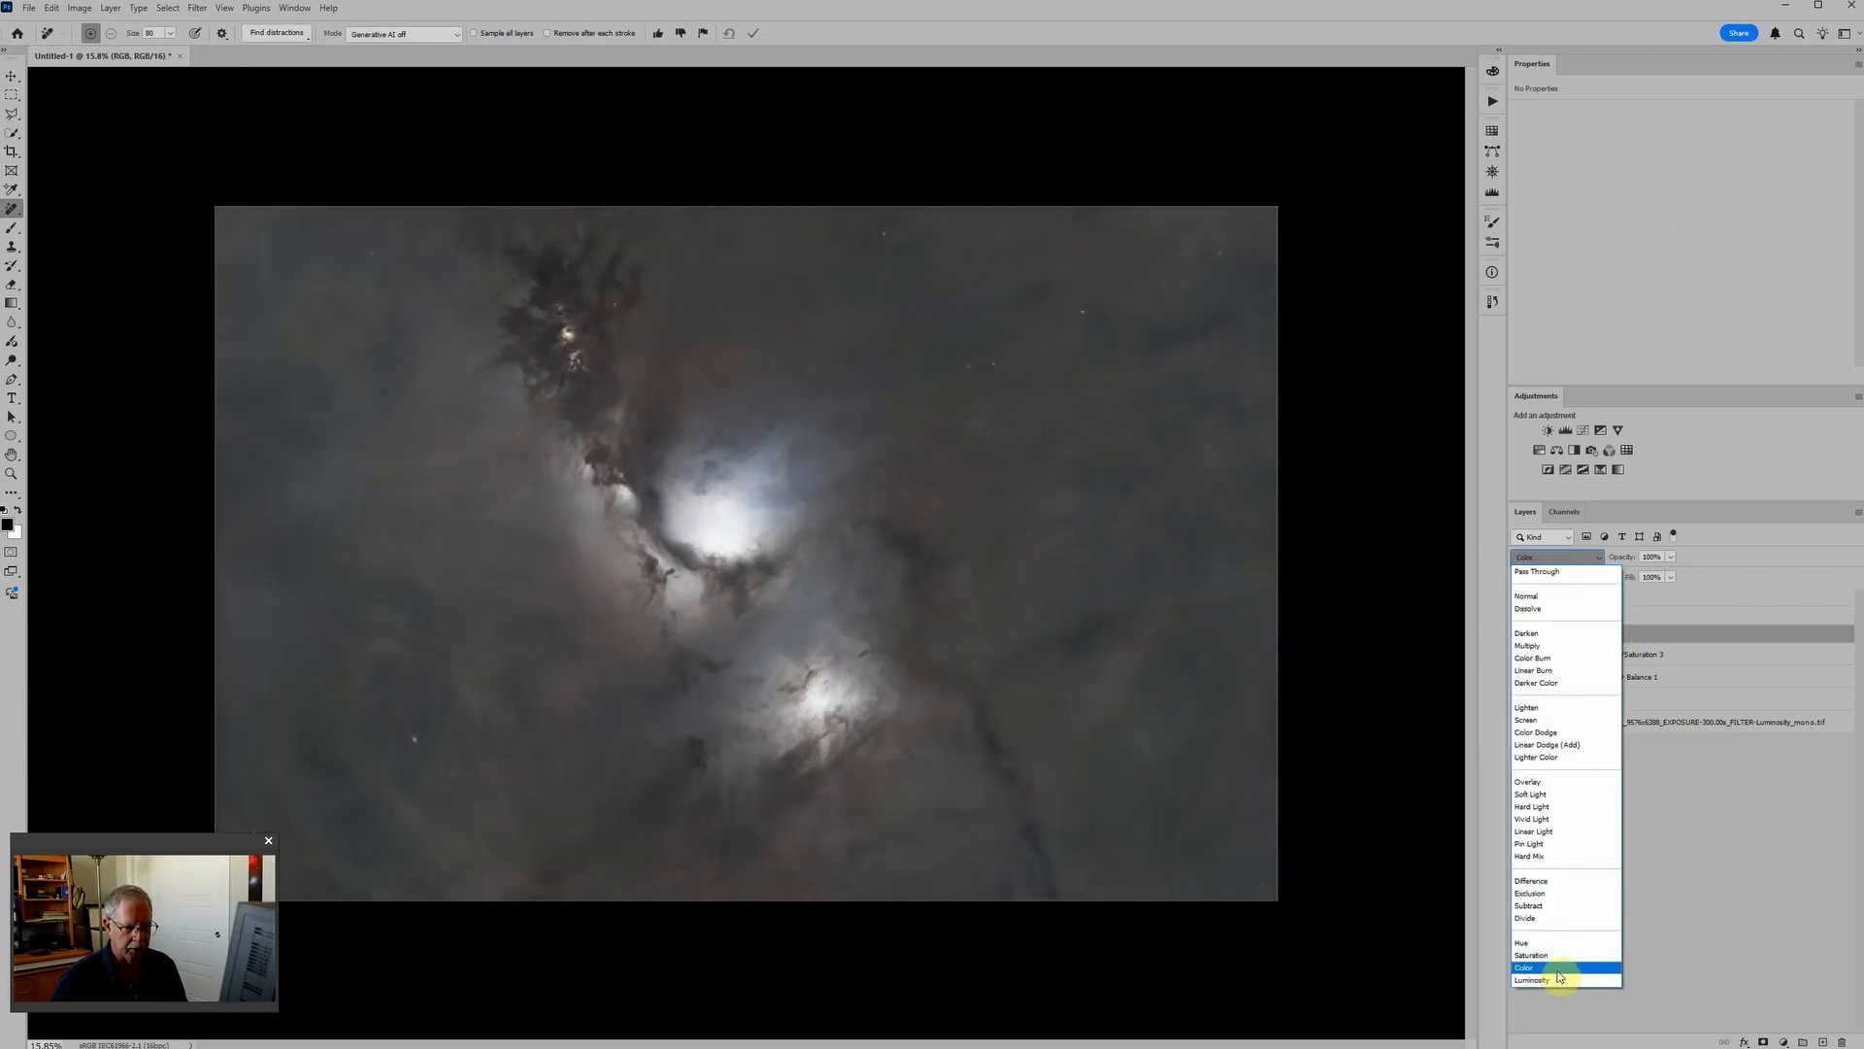
{"action": "left_click", "coordinate": [1553, 967]}
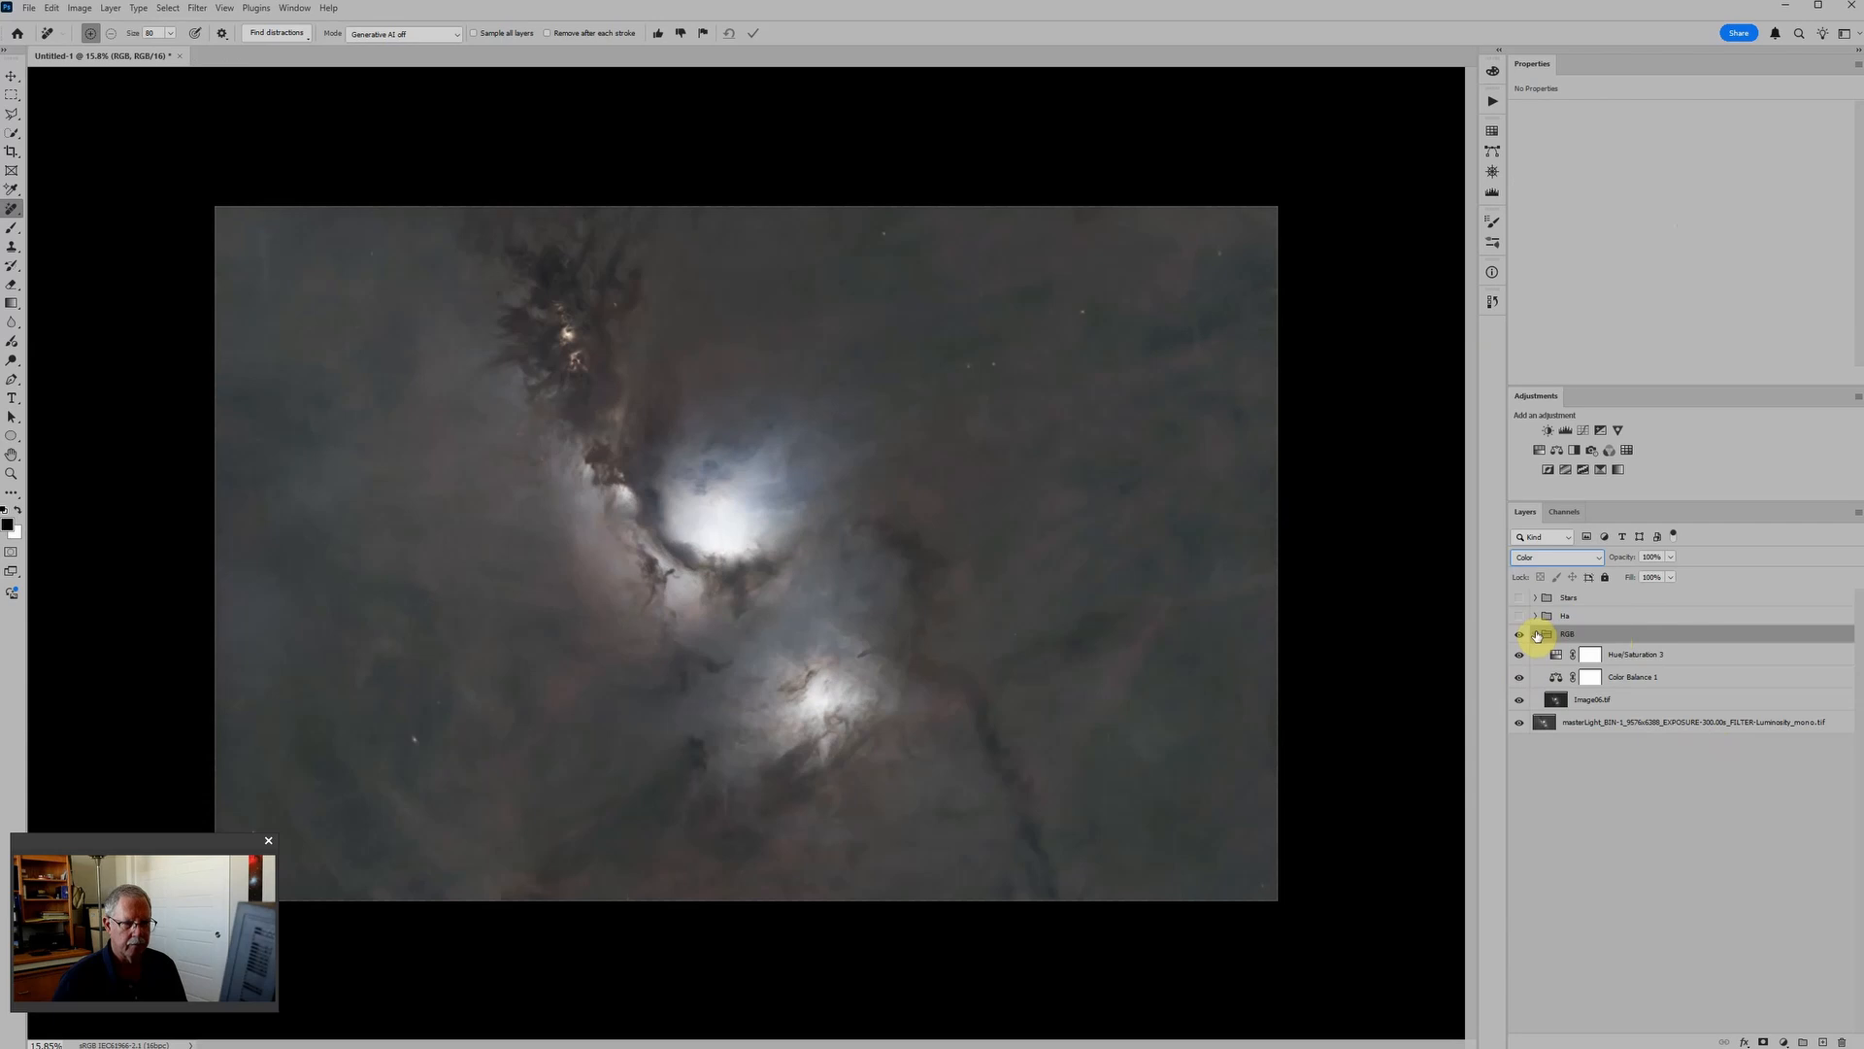
{"action": "left_click", "coordinate": [1534, 634]}
{"action": "left_click", "coordinate": [1520, 634]}
Put the Luminosity layer into its own group named Lum.
{"action": "left_click", "coordinate": [1554, 653]}
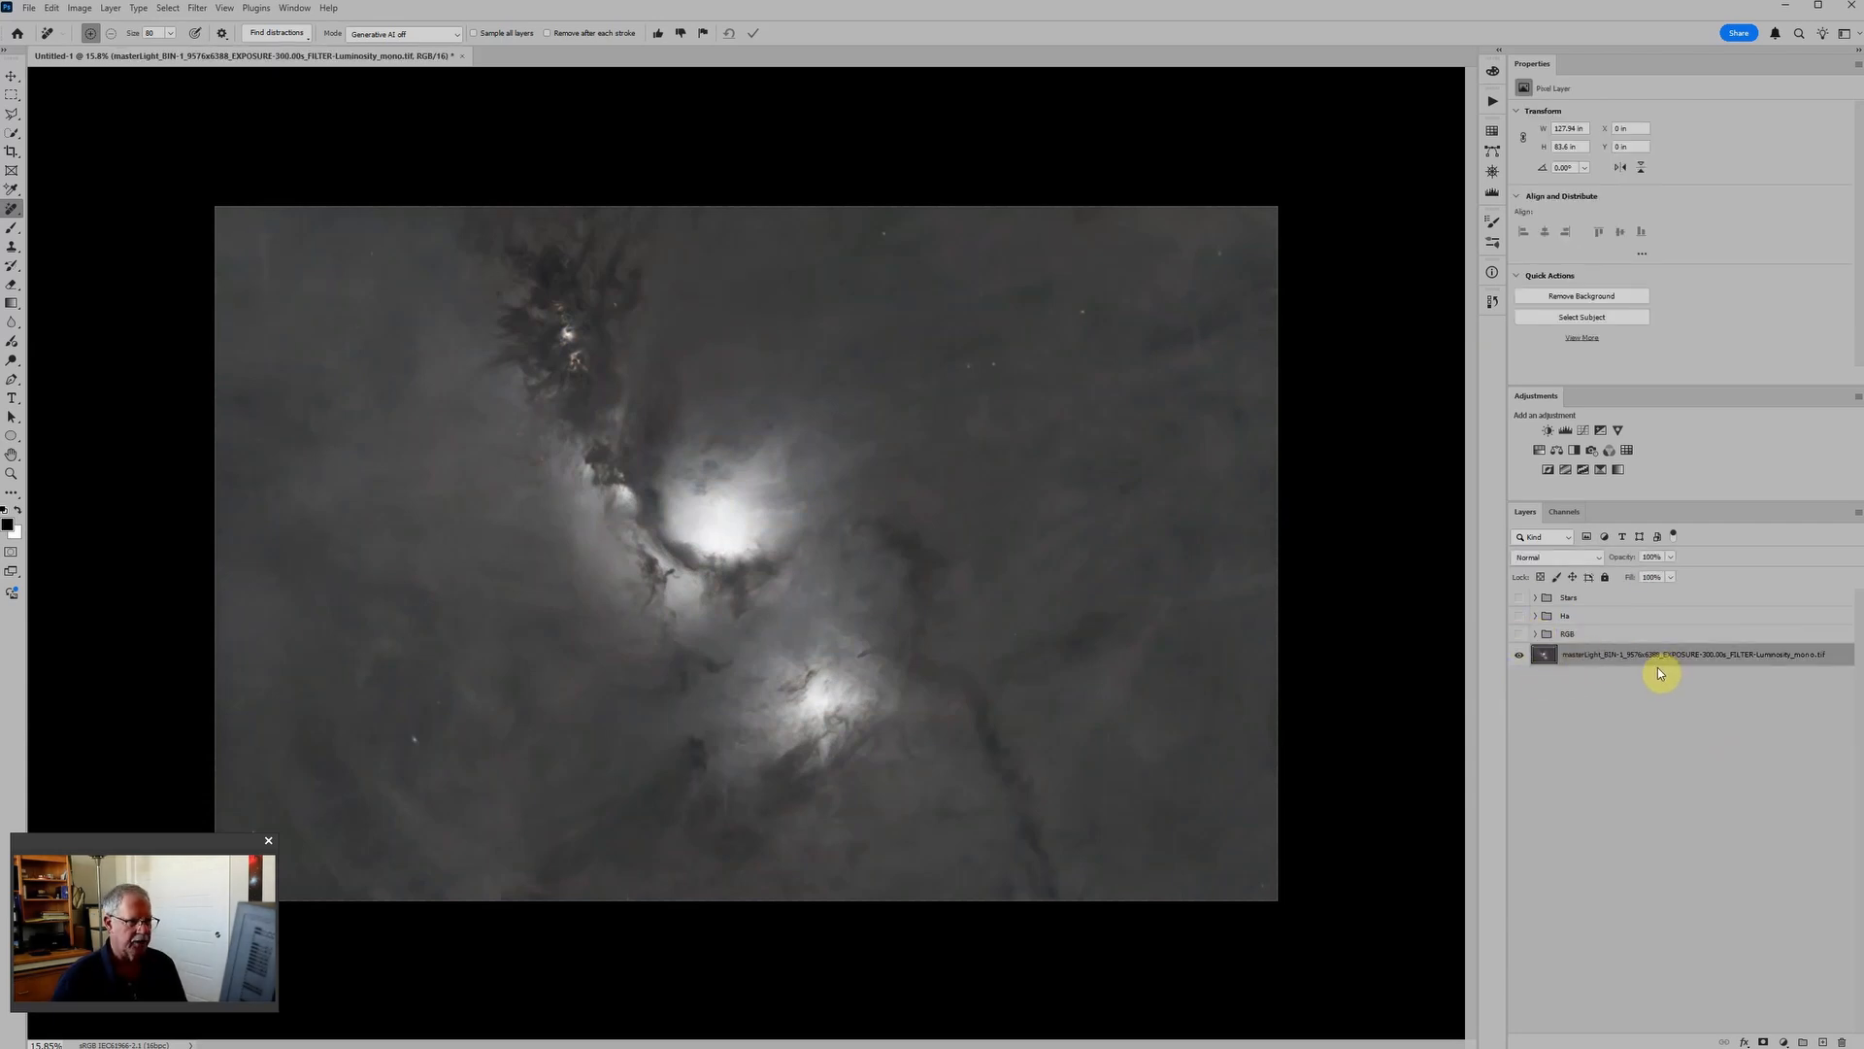
{"action": "key", "text": "ctrl+g"}
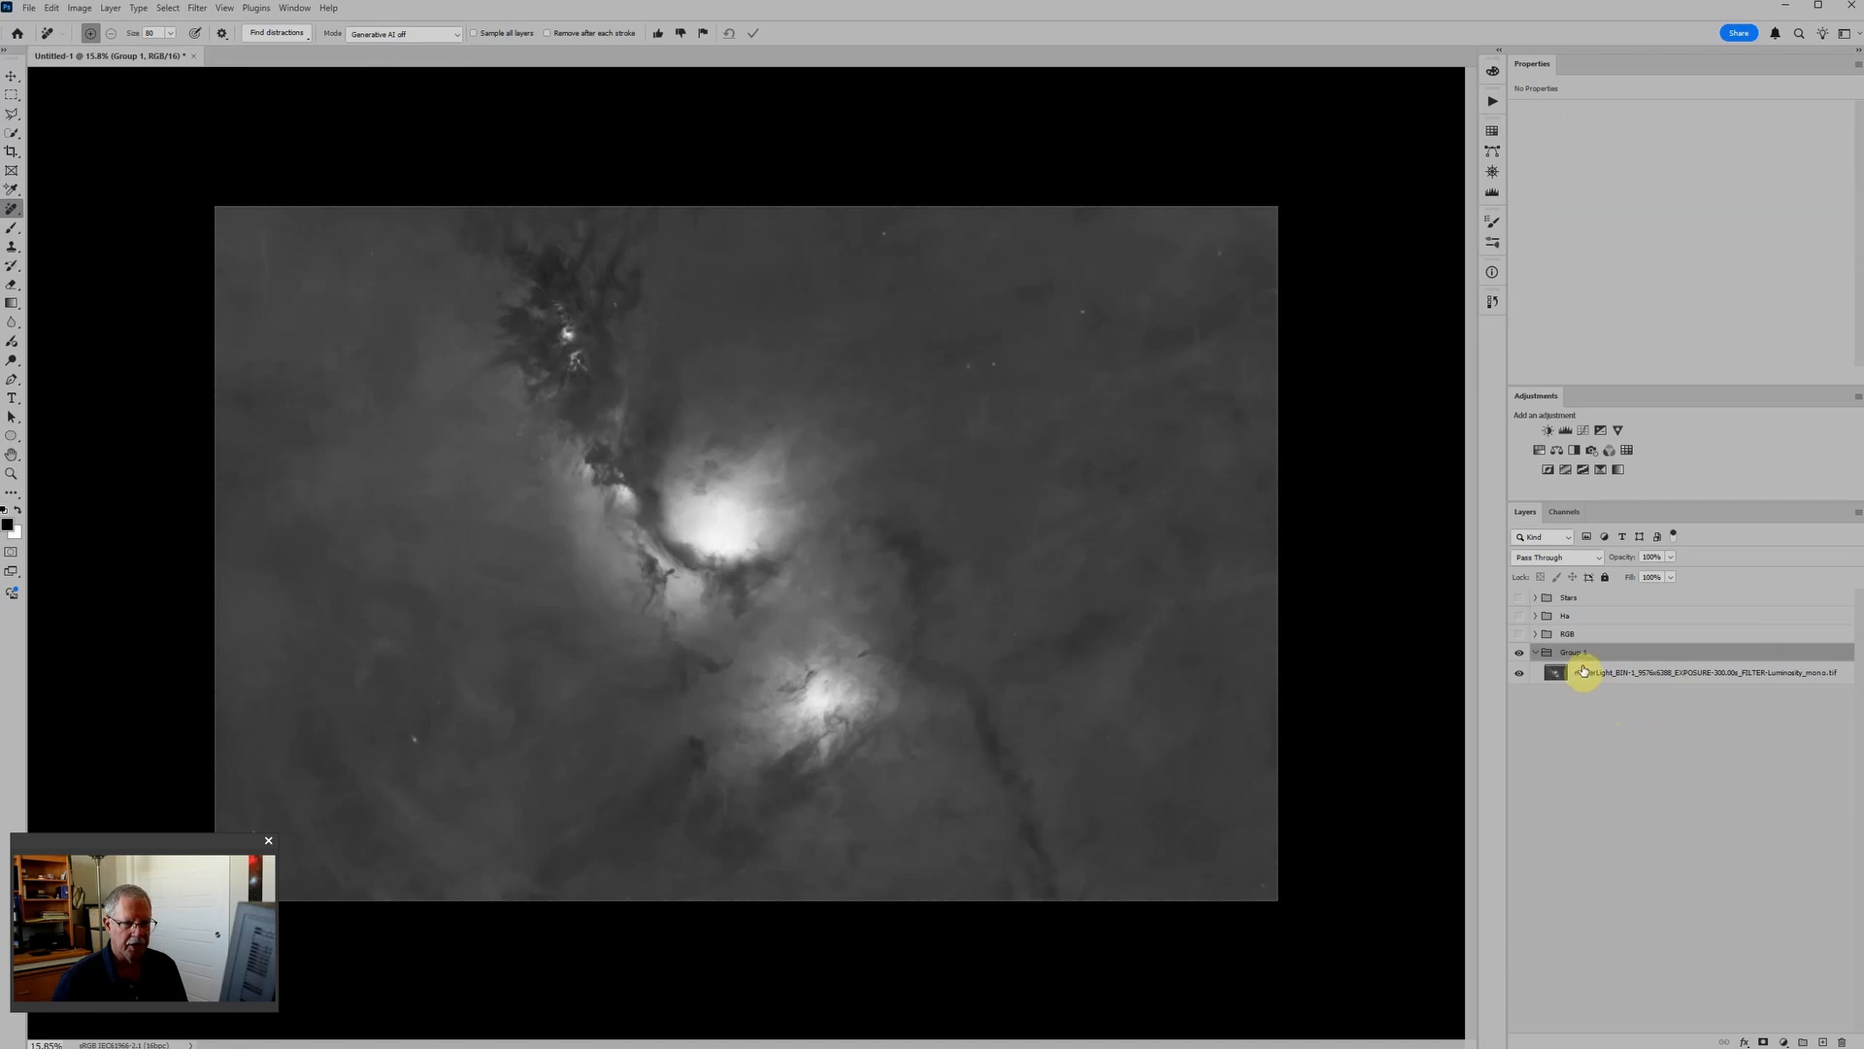
{"action": "type", "text": "Lu"}
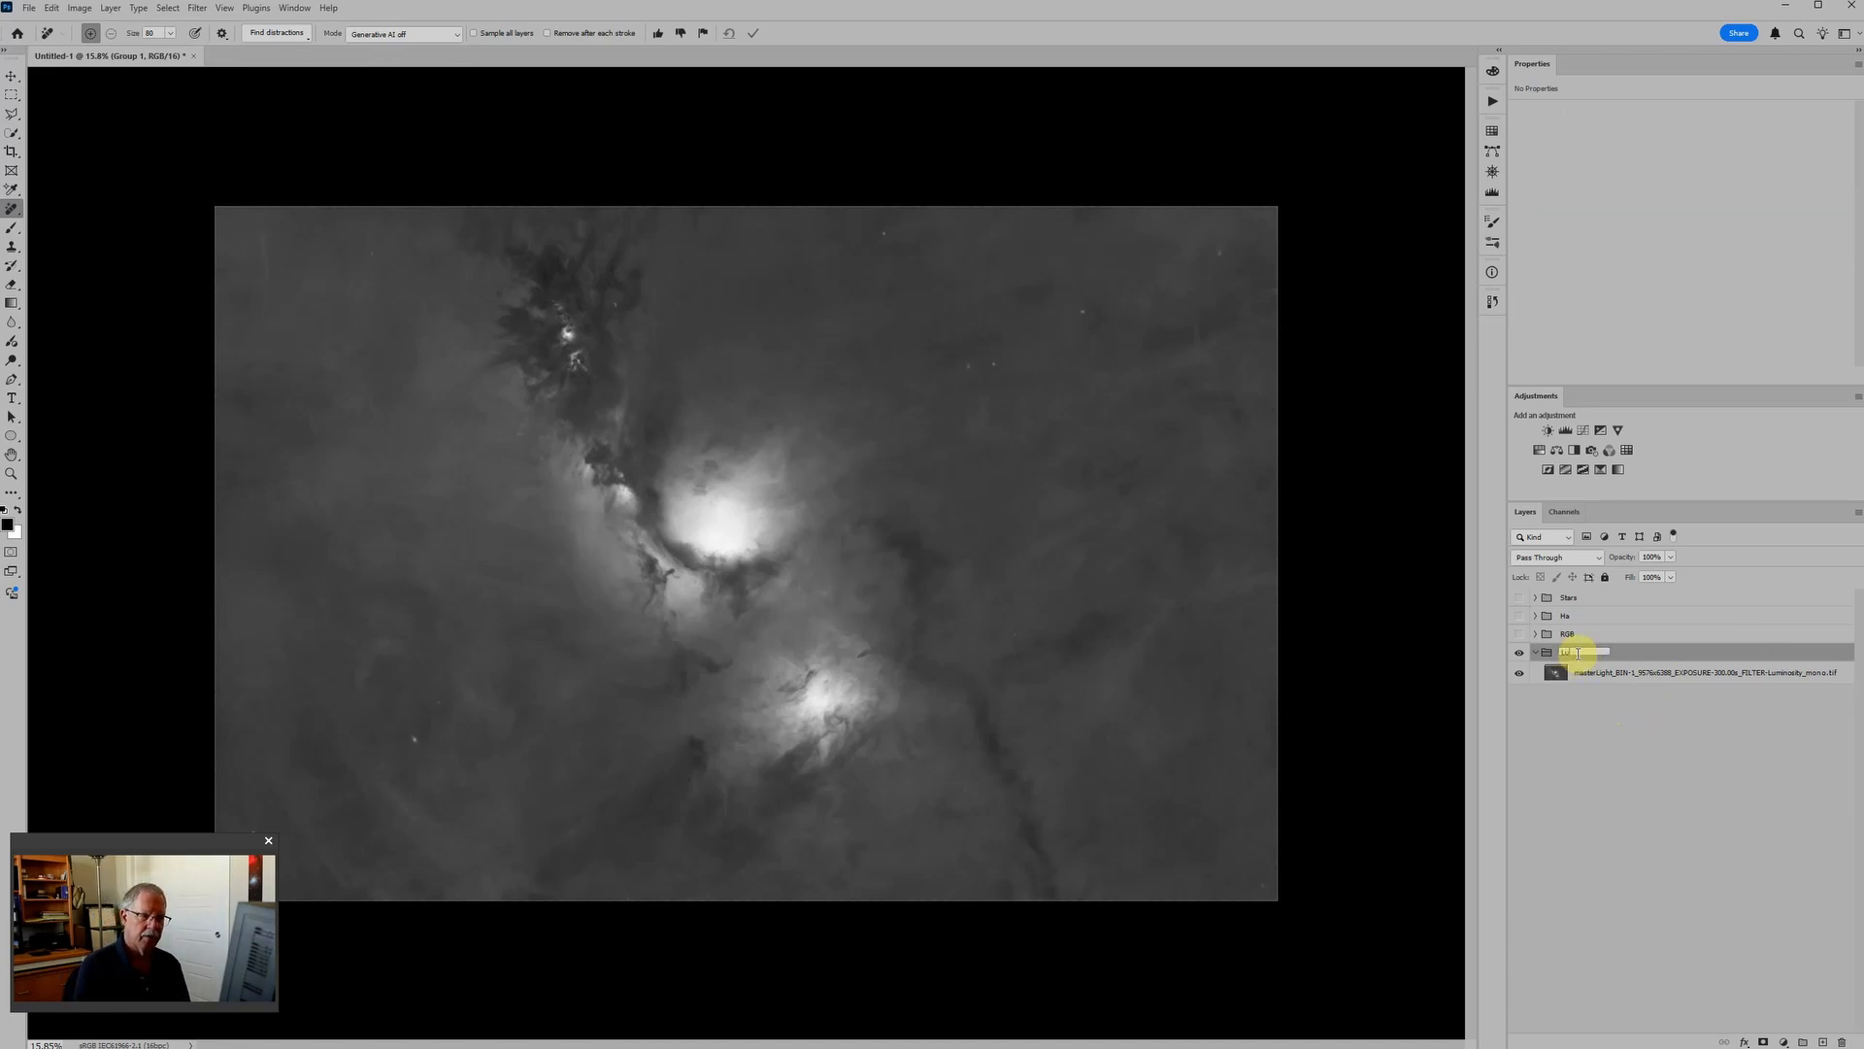
{"action": "type", "text": "m"}
{"action": "key", "text": "Return"}
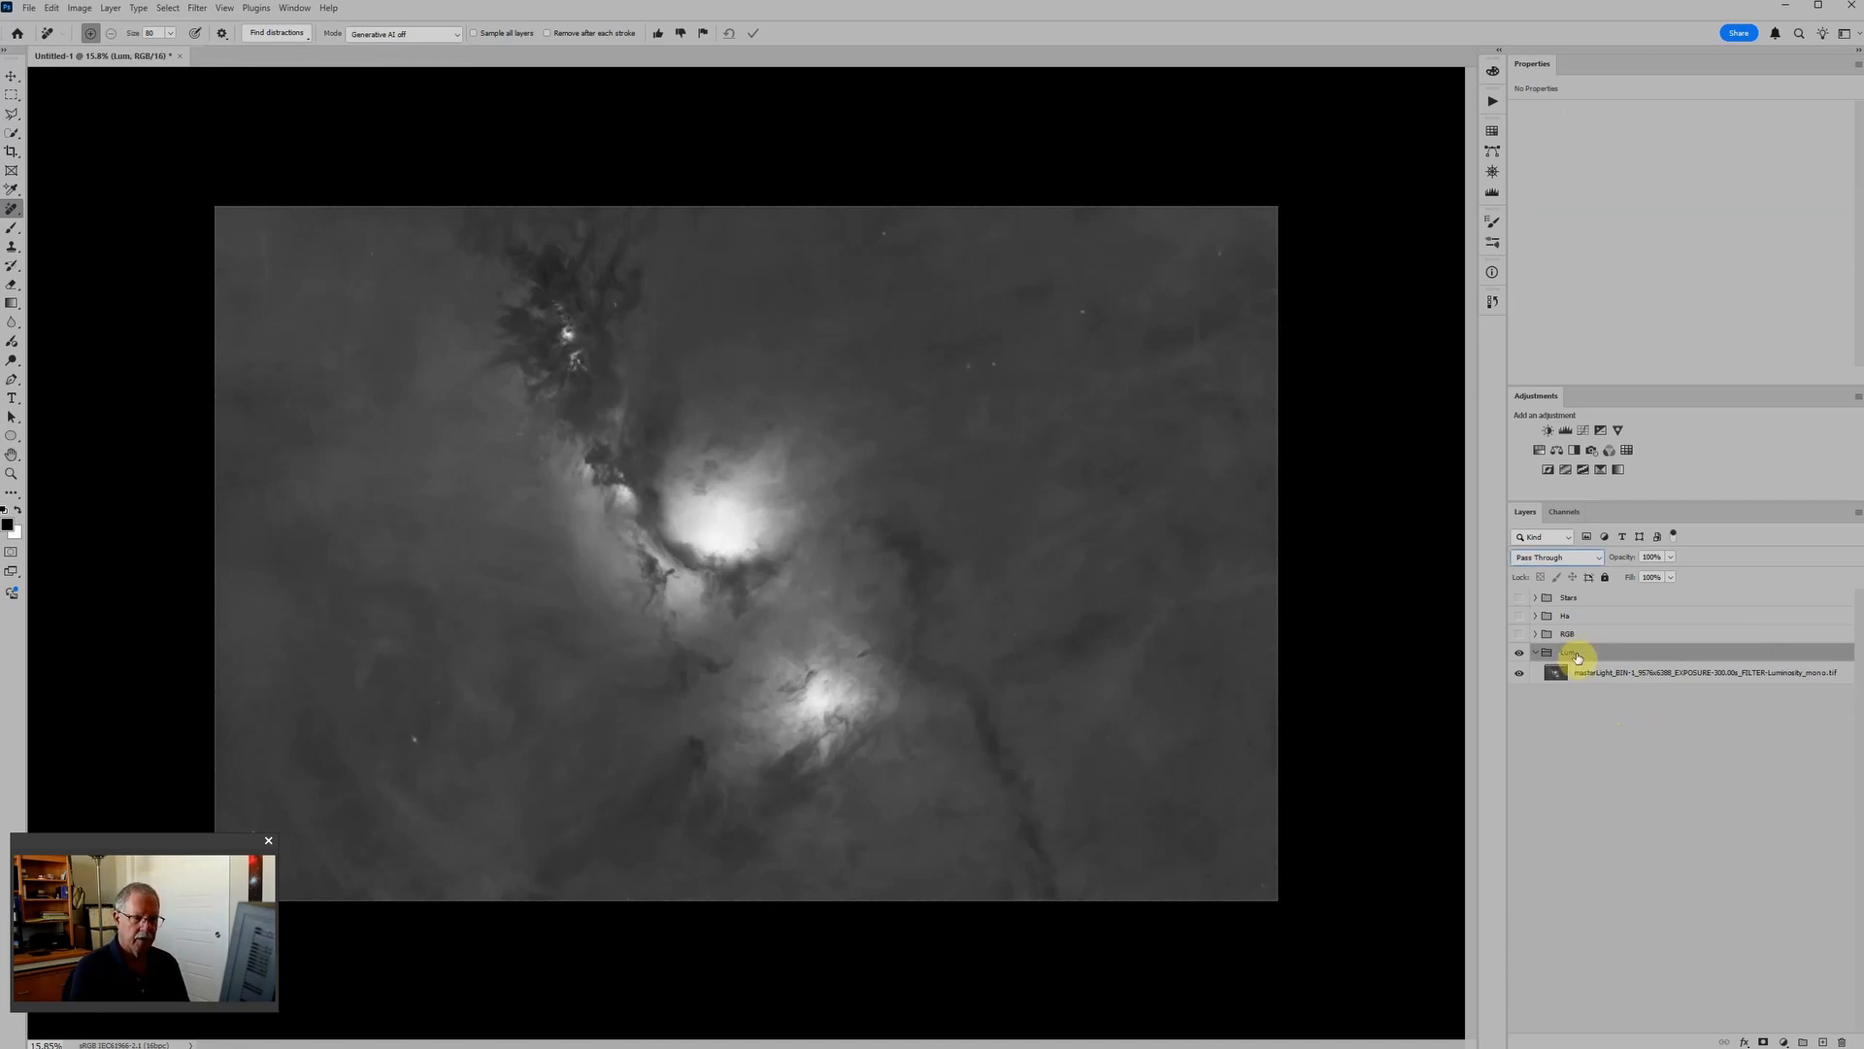
Add a Levels adjustment above the image in the Lum group and raise the black input level to 24.
{"action": "left_click", "coordinate": [1622, 679]}
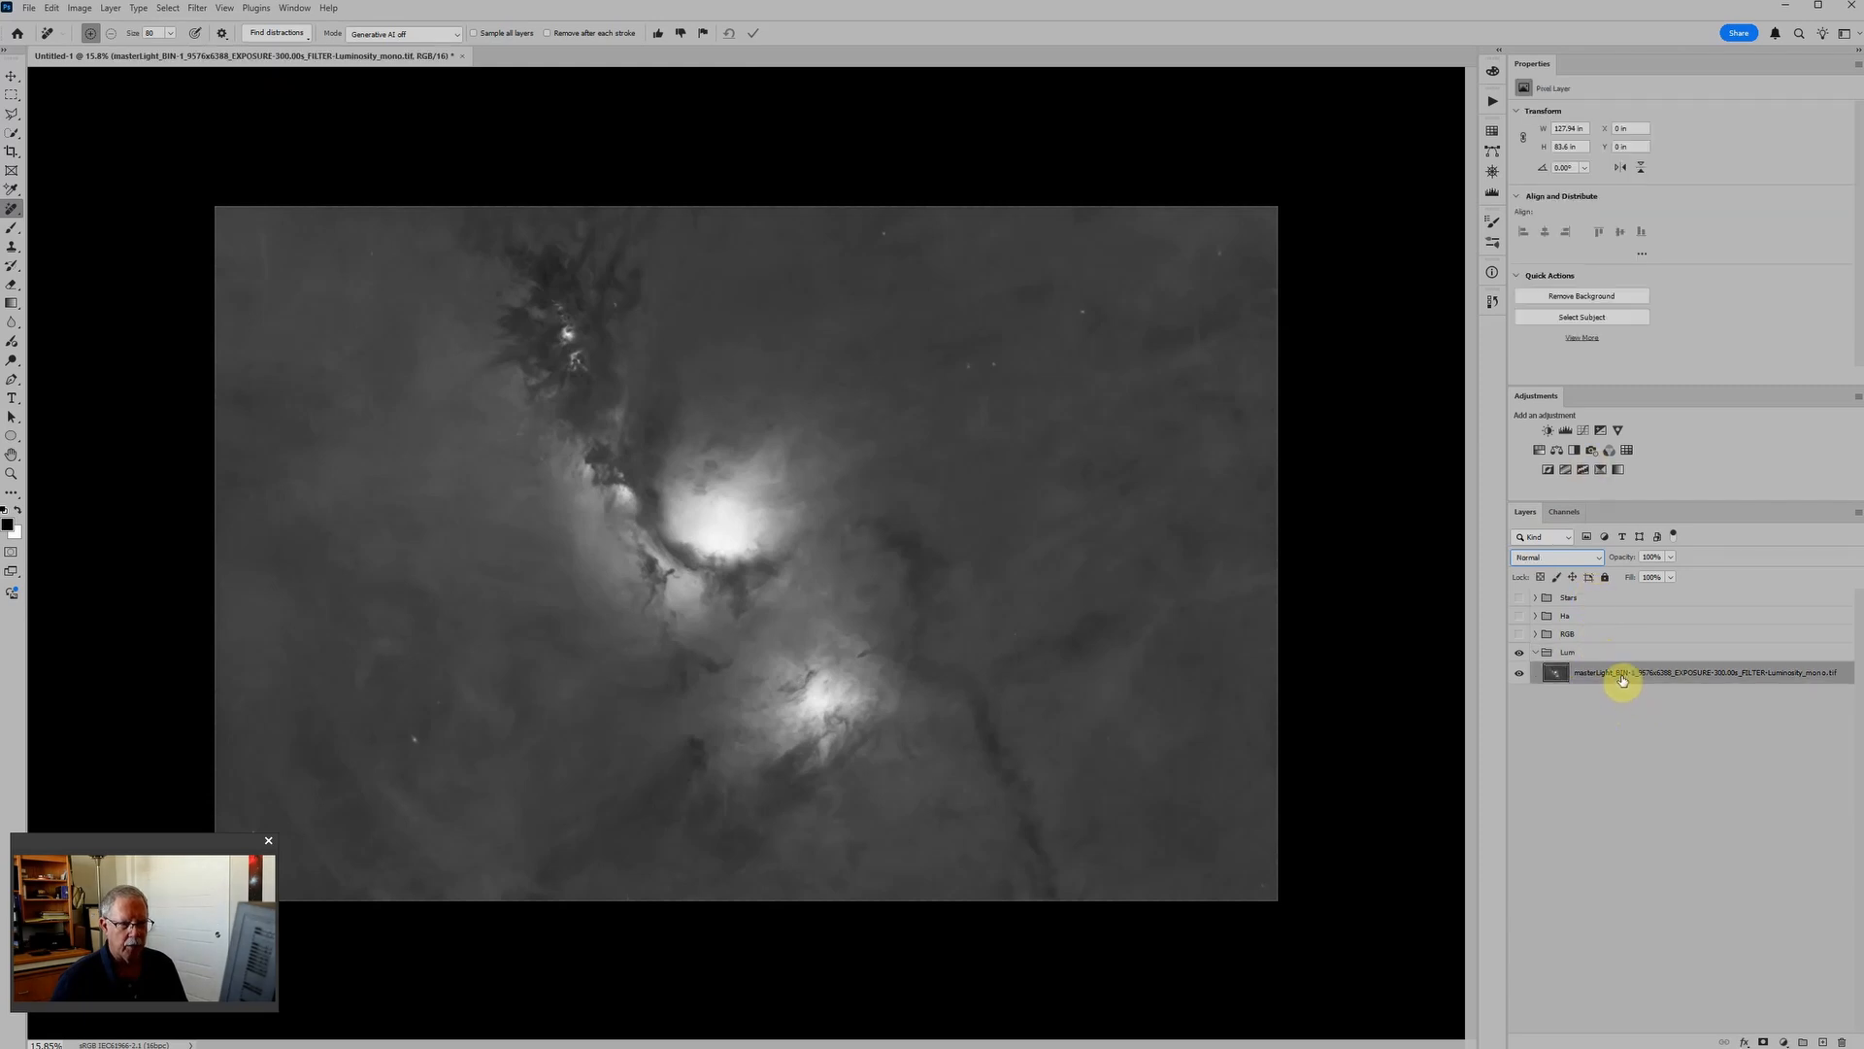
{"action": "left_click", "coordinate": [1567, 431]}
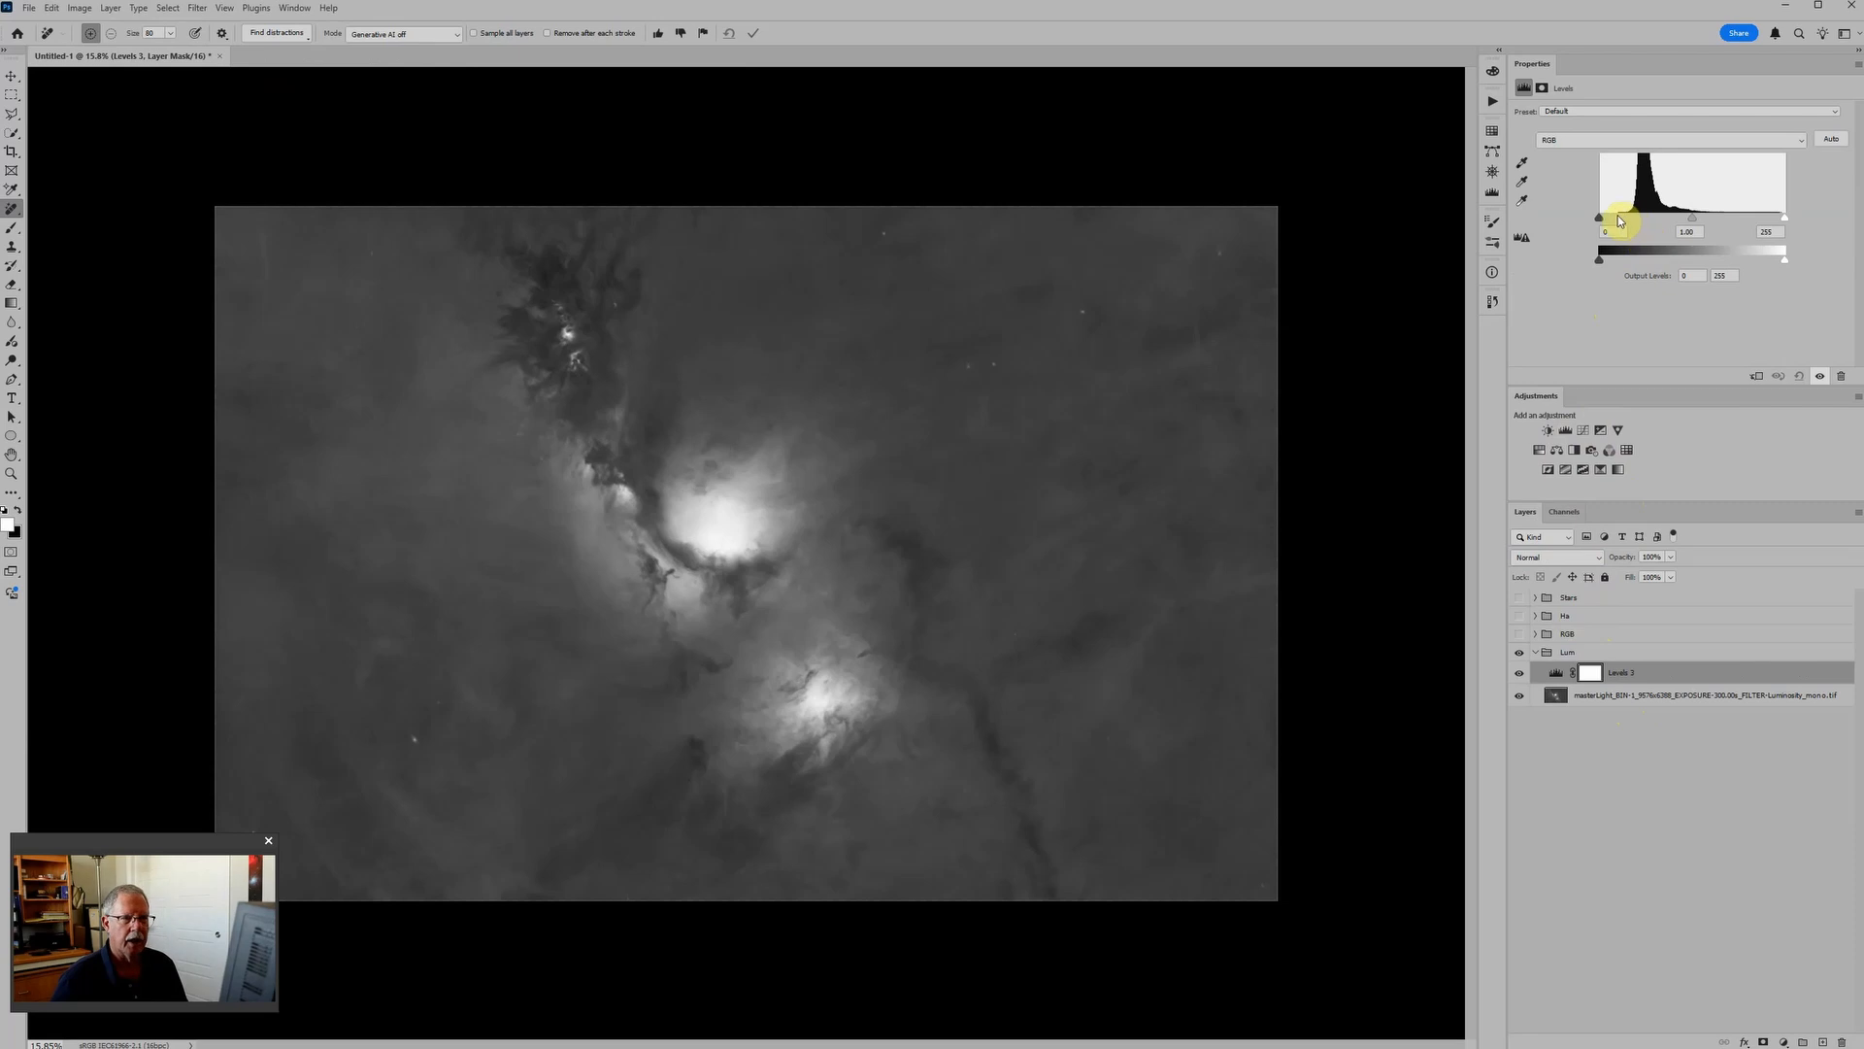
{"action": "left_click_drag", "start_coordinate": [1602, 222], "coordinate": [1609, 225]}
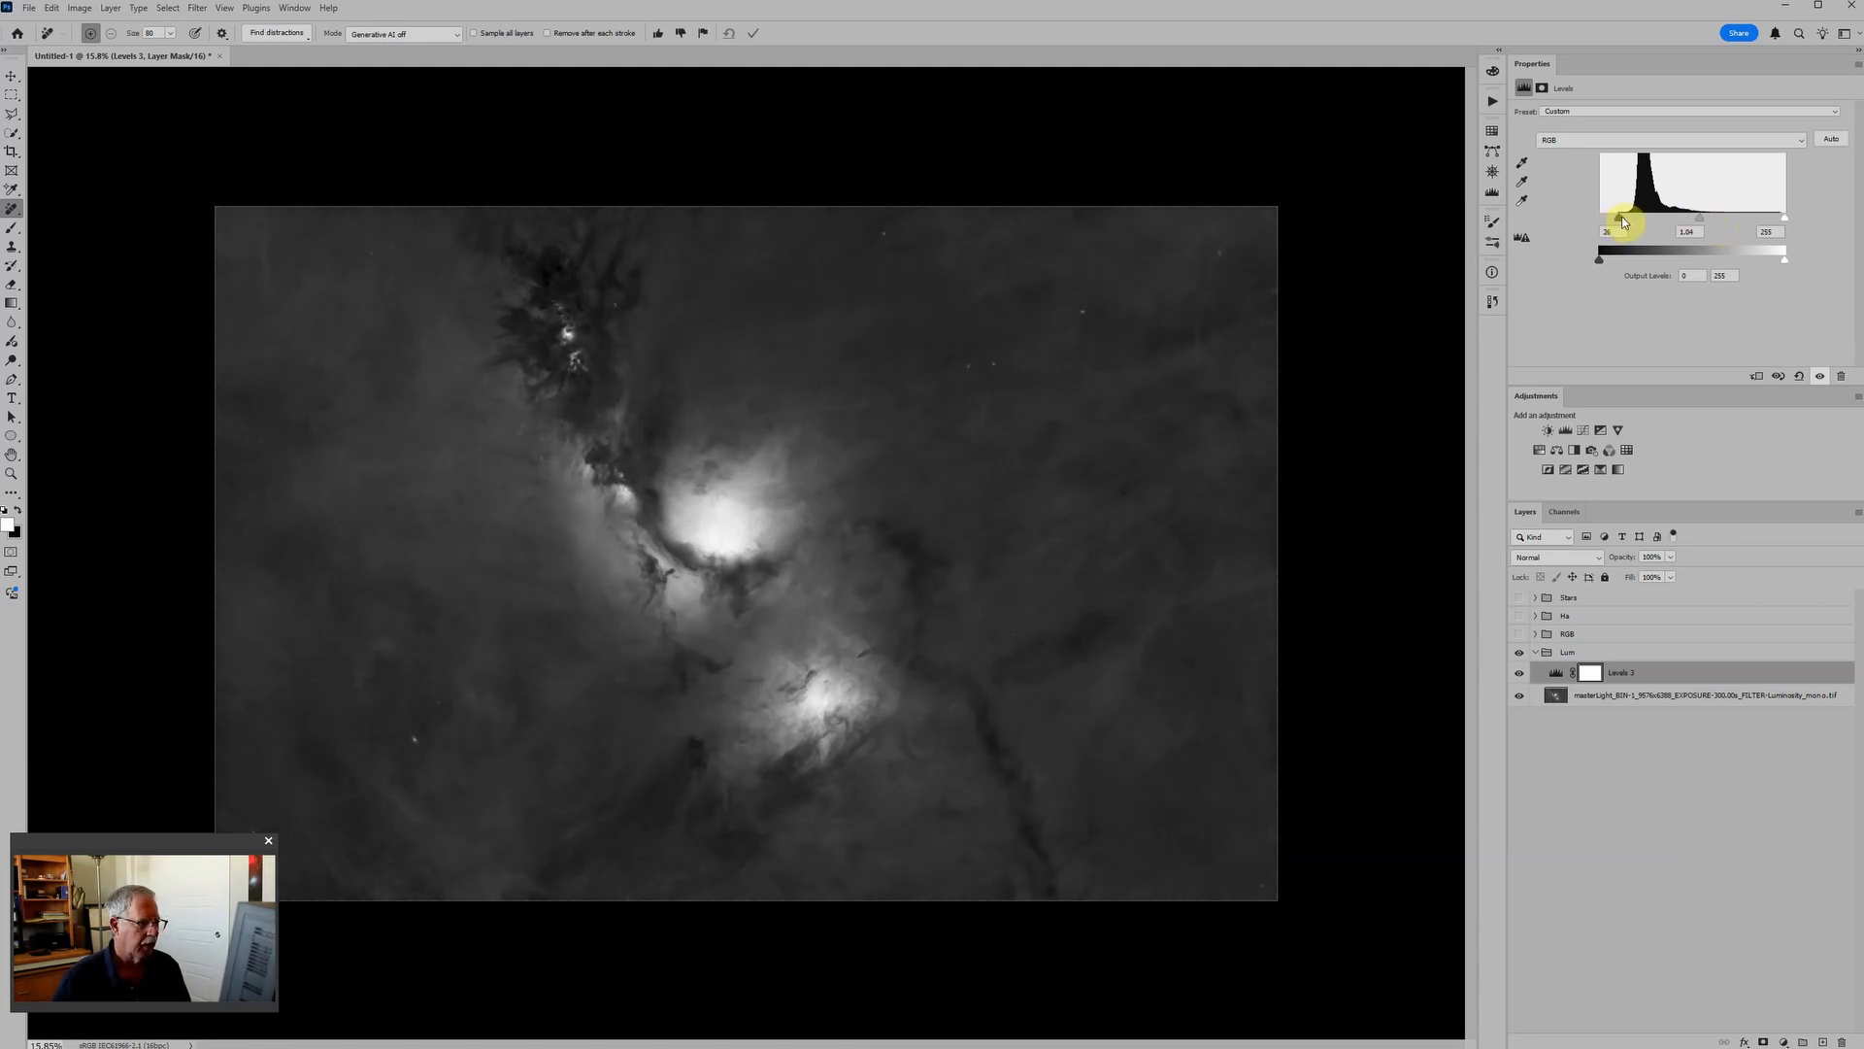
{"action": "left_click_drag", "start_coordinate": [1625, 222], "coordinate": [1616, 218]}
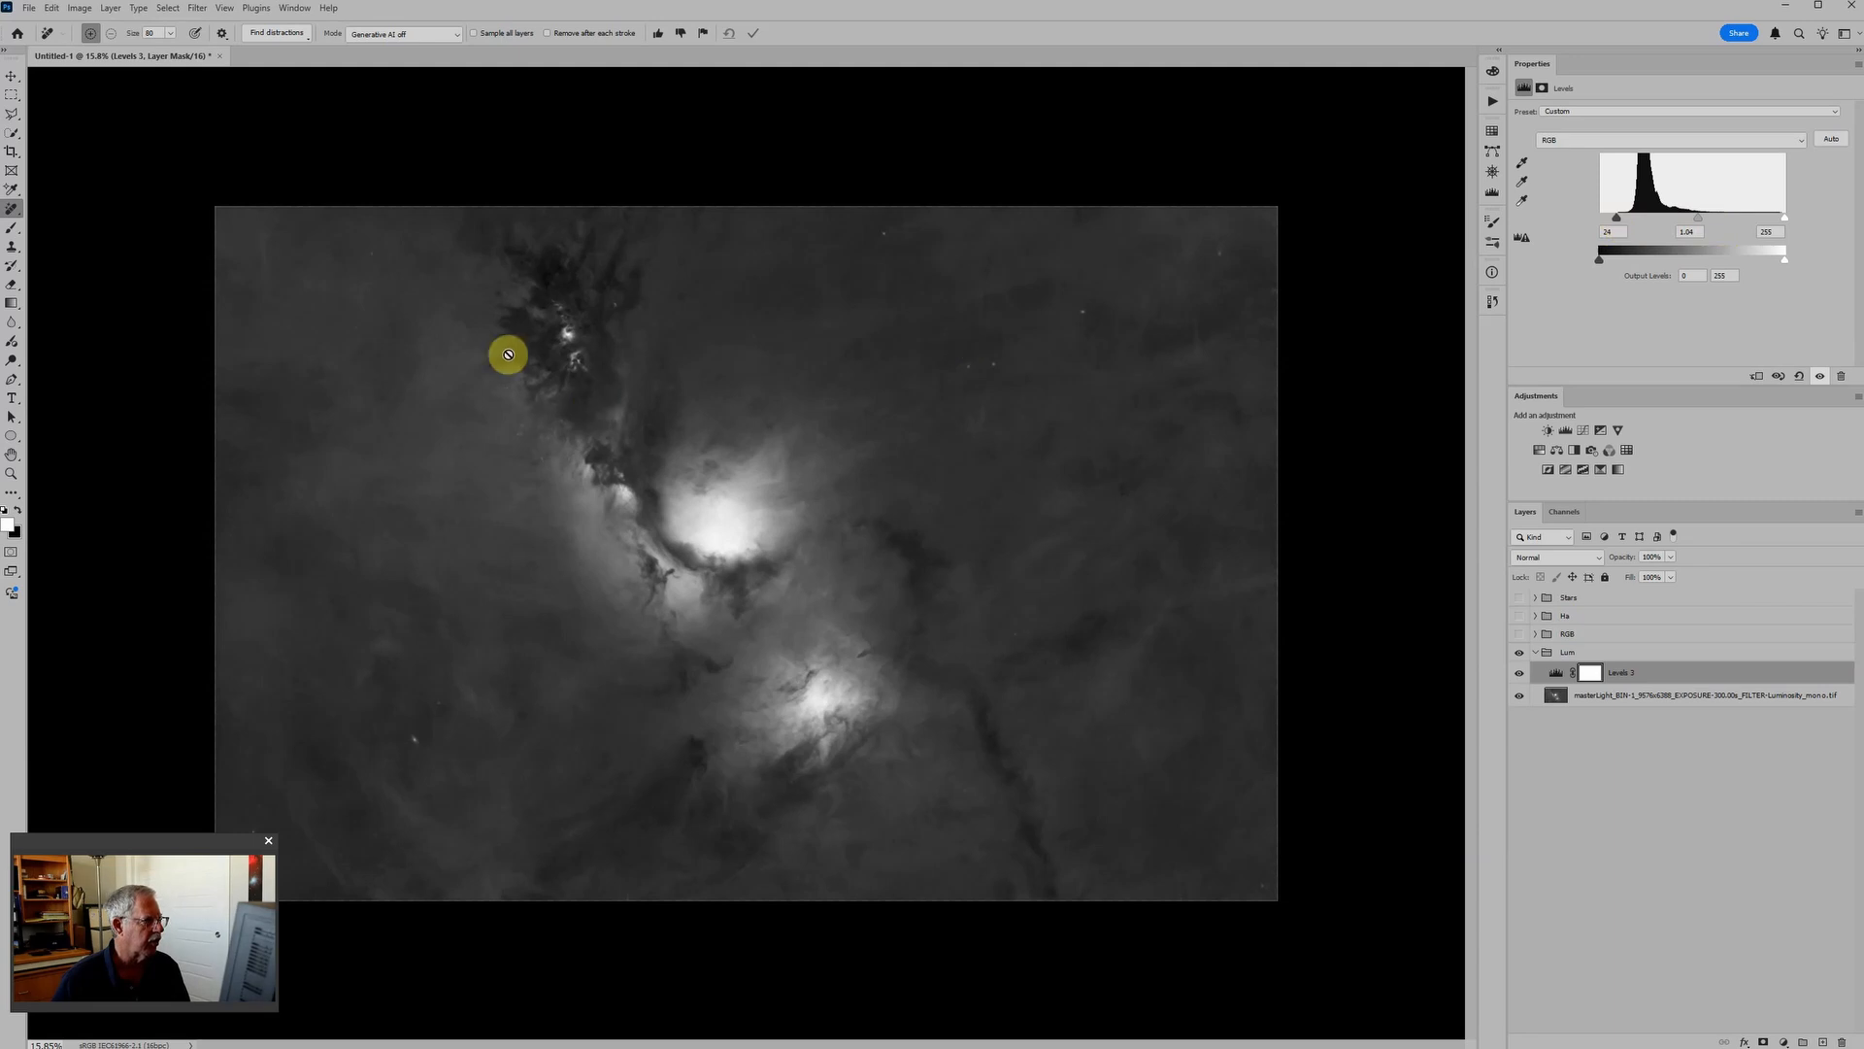
Compare the dark upper nebula with and without the Lum group's Levels adjustment.
{"action": "key", "text": "ctrl+0"}
{"action": "key", "text": "ctrl+minus"}
{"action": "key", "text": "ctrl+minus"}
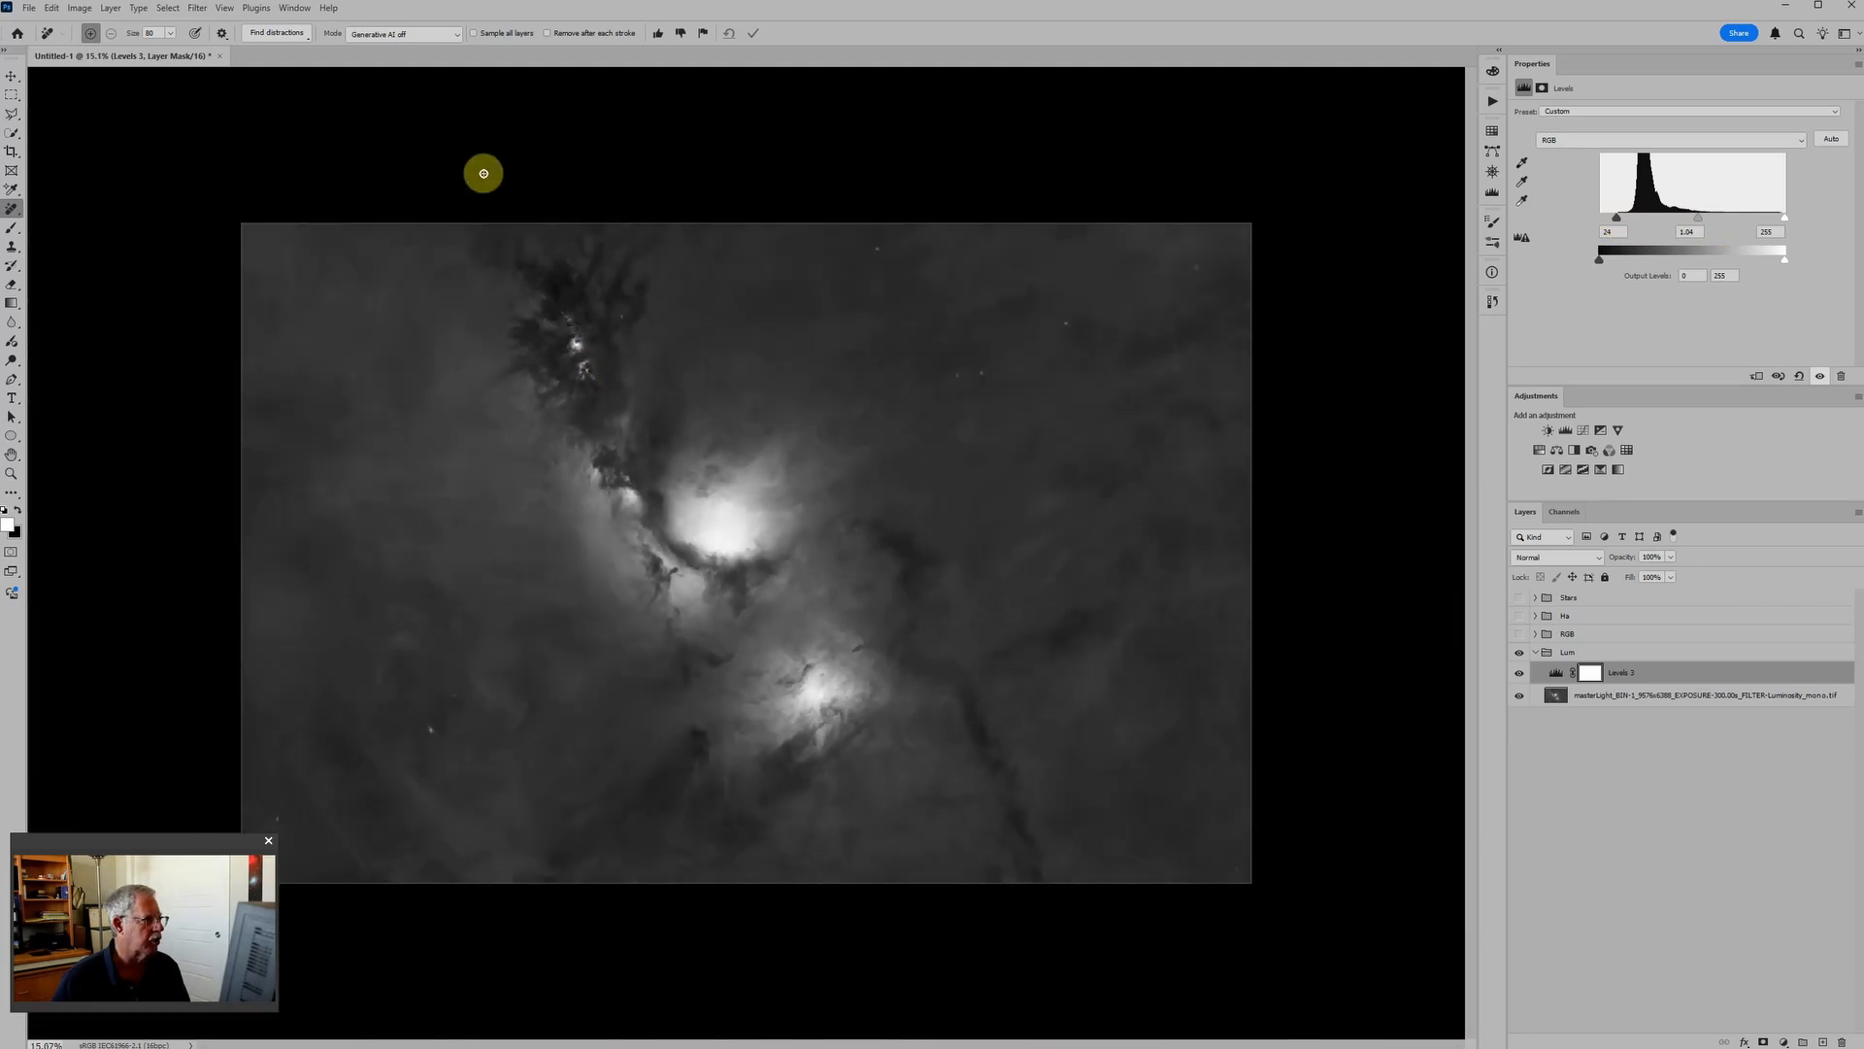
{"action": "left_click", "coordinate": [1521, 677]}
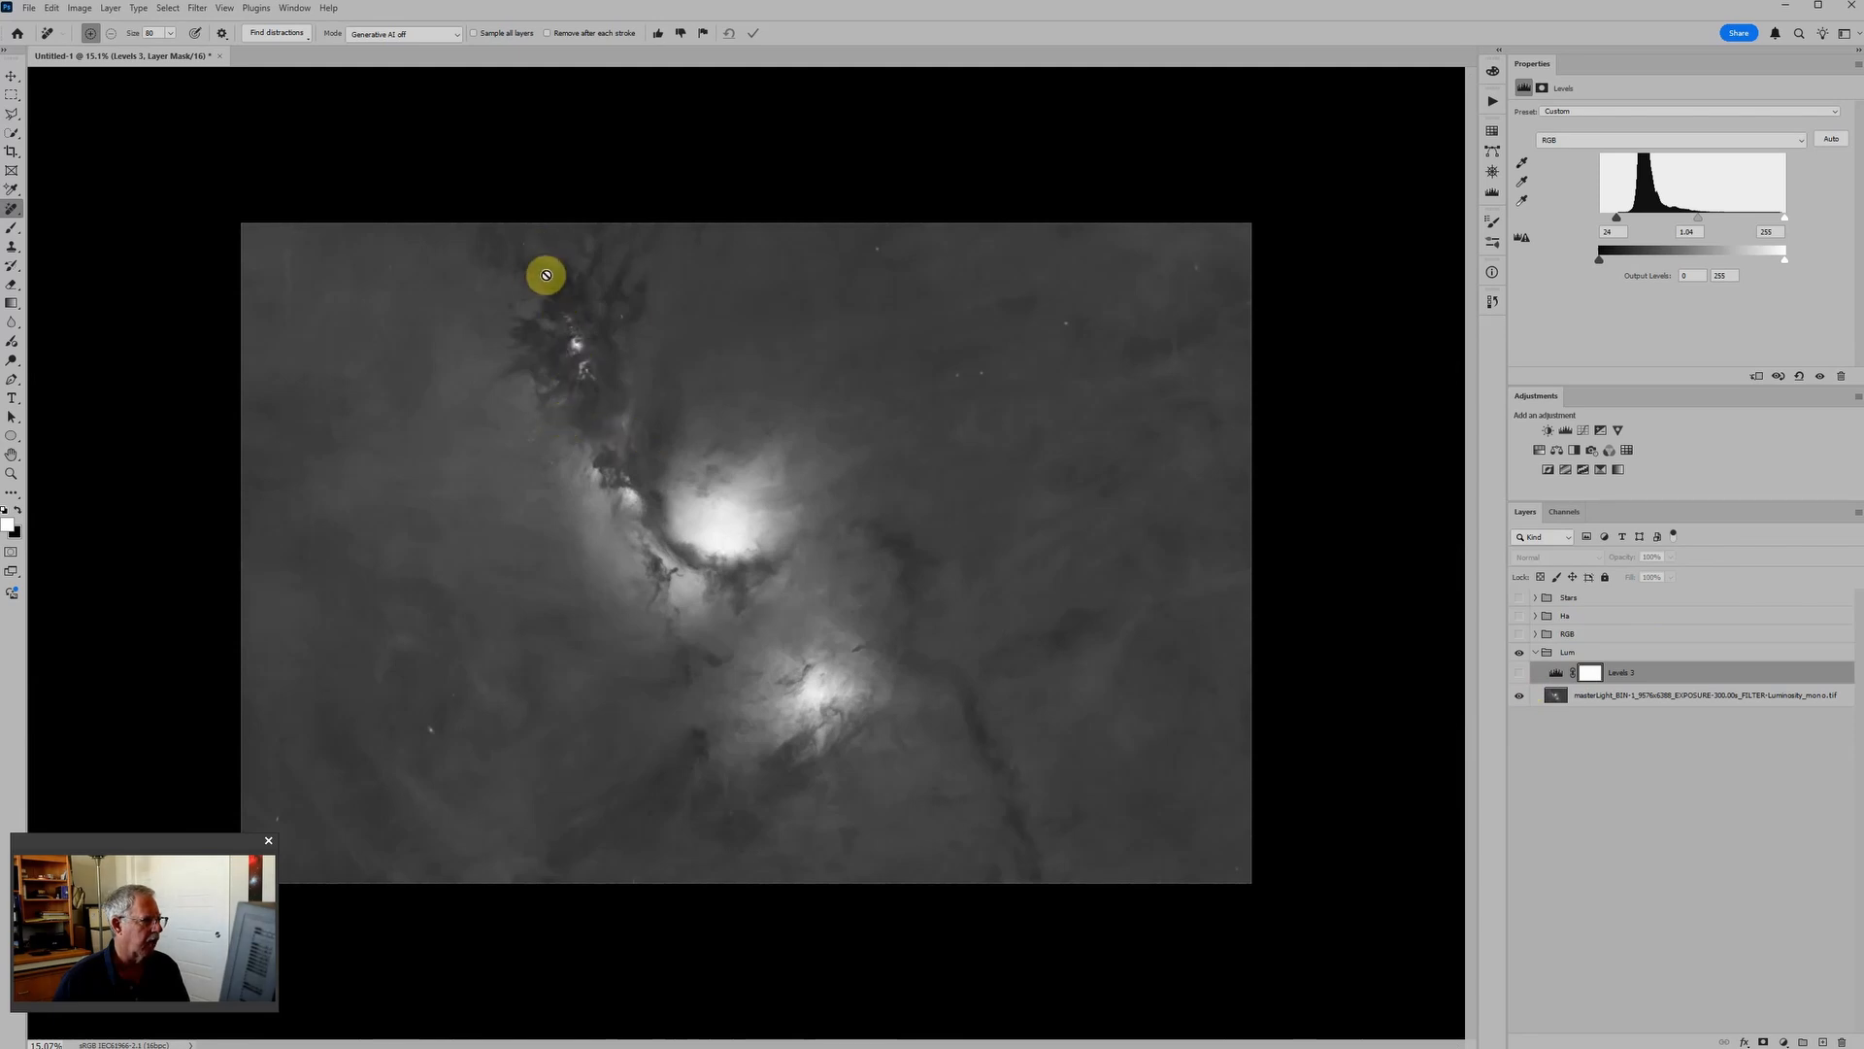
{"action": "scroll", "coordinate": [552, 287], "scroll_direction": "up", "scroll_amount": 2}
{"action": "scroll", "coordinate": [553, 287], "scroll_direction": "up", "scroll_amount": 1}
{"action": "scroll", "coordinate": [558, 220], "scroll_direction": "up", "scroll_amount": 2}
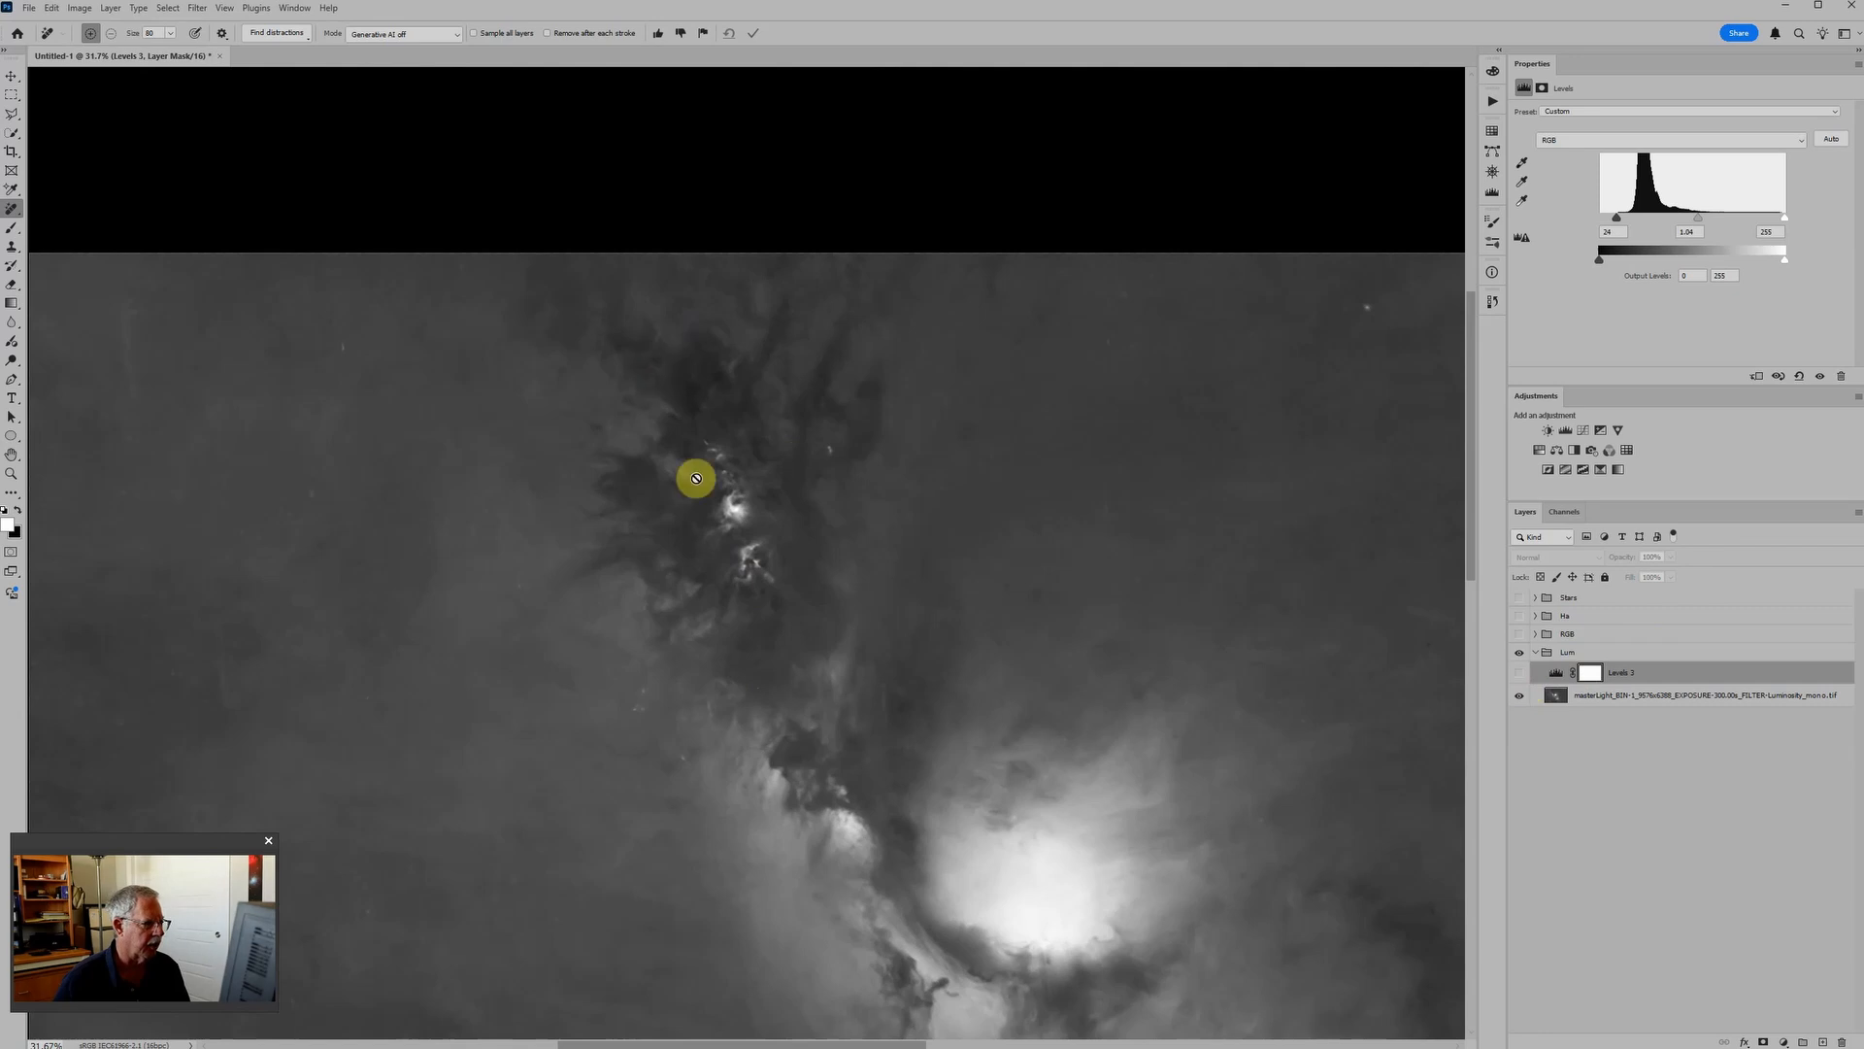
{"action": "left_click", "coordinate": [1521, 675]}
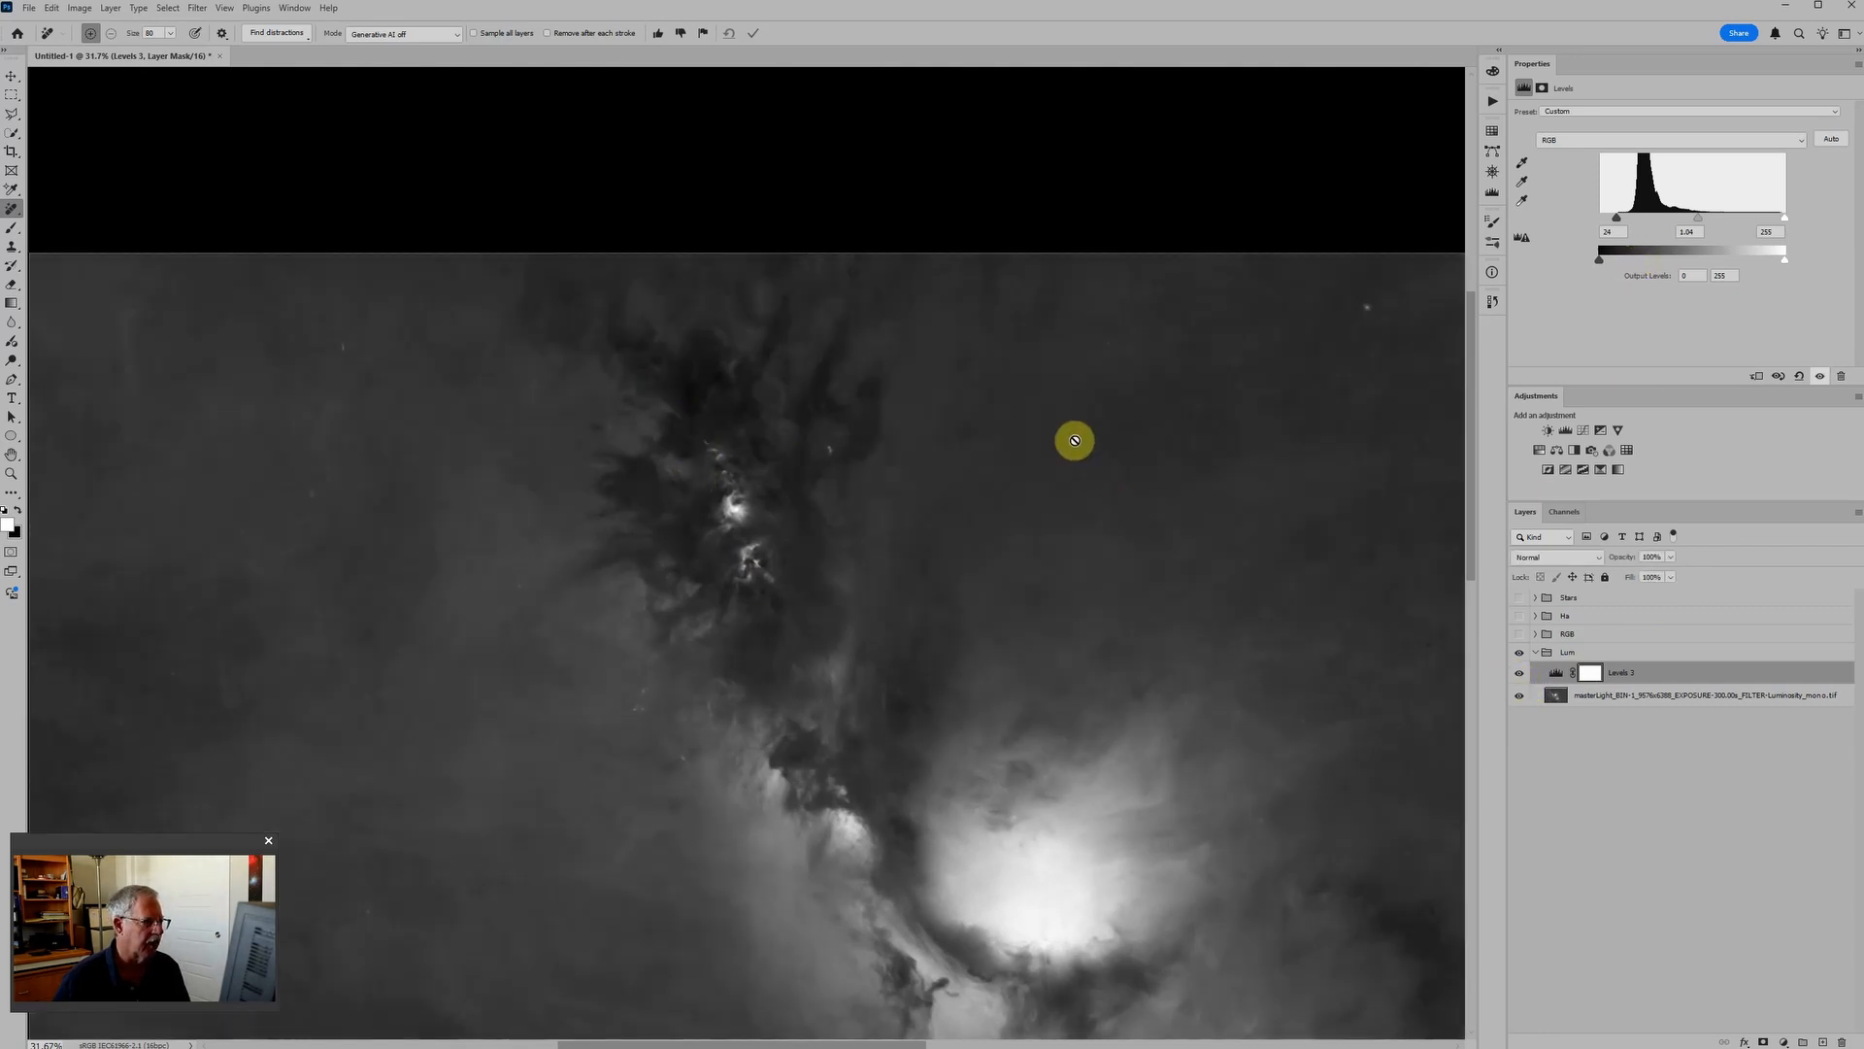
Paint the Levels mask with a smaller black brush at 50% opacity over the dark upper nebula to soften the darkening there.
{"action": "left_click", "coordinate": [1593, 673]}
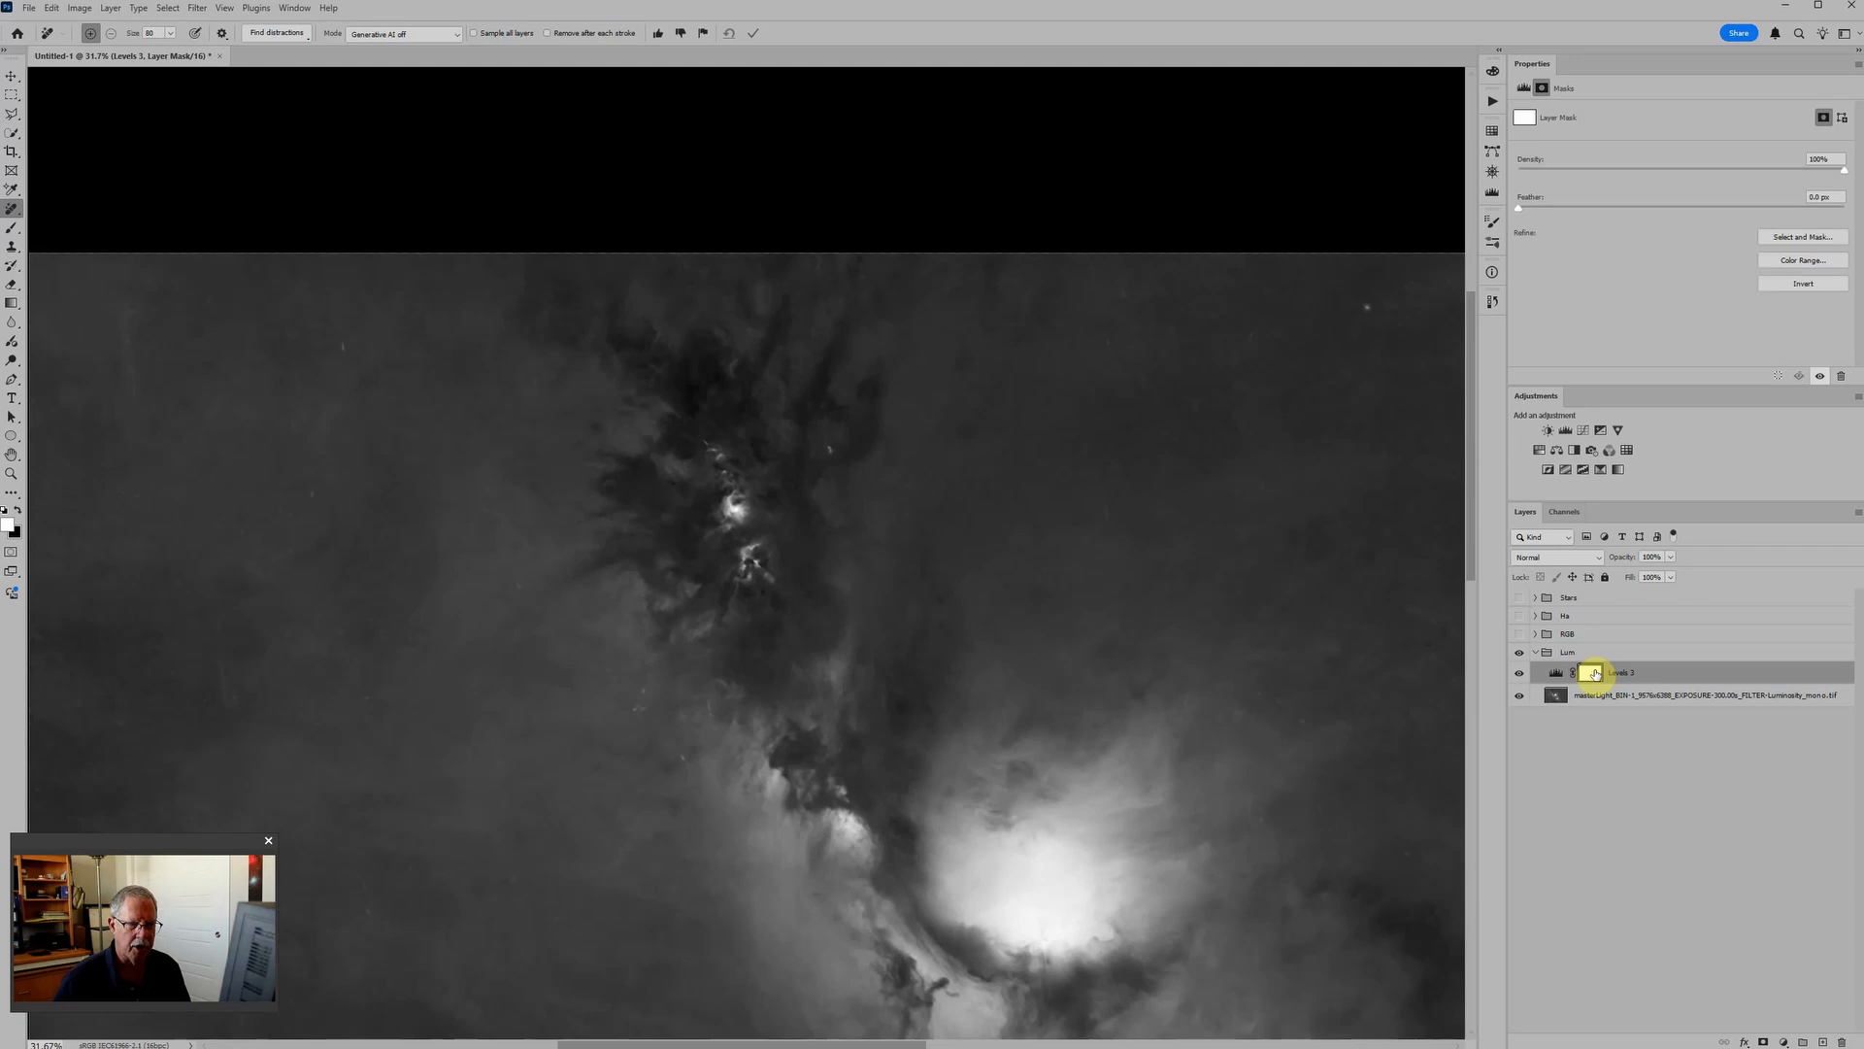
{"action": "left_click", "coordinate": [11, 228]}
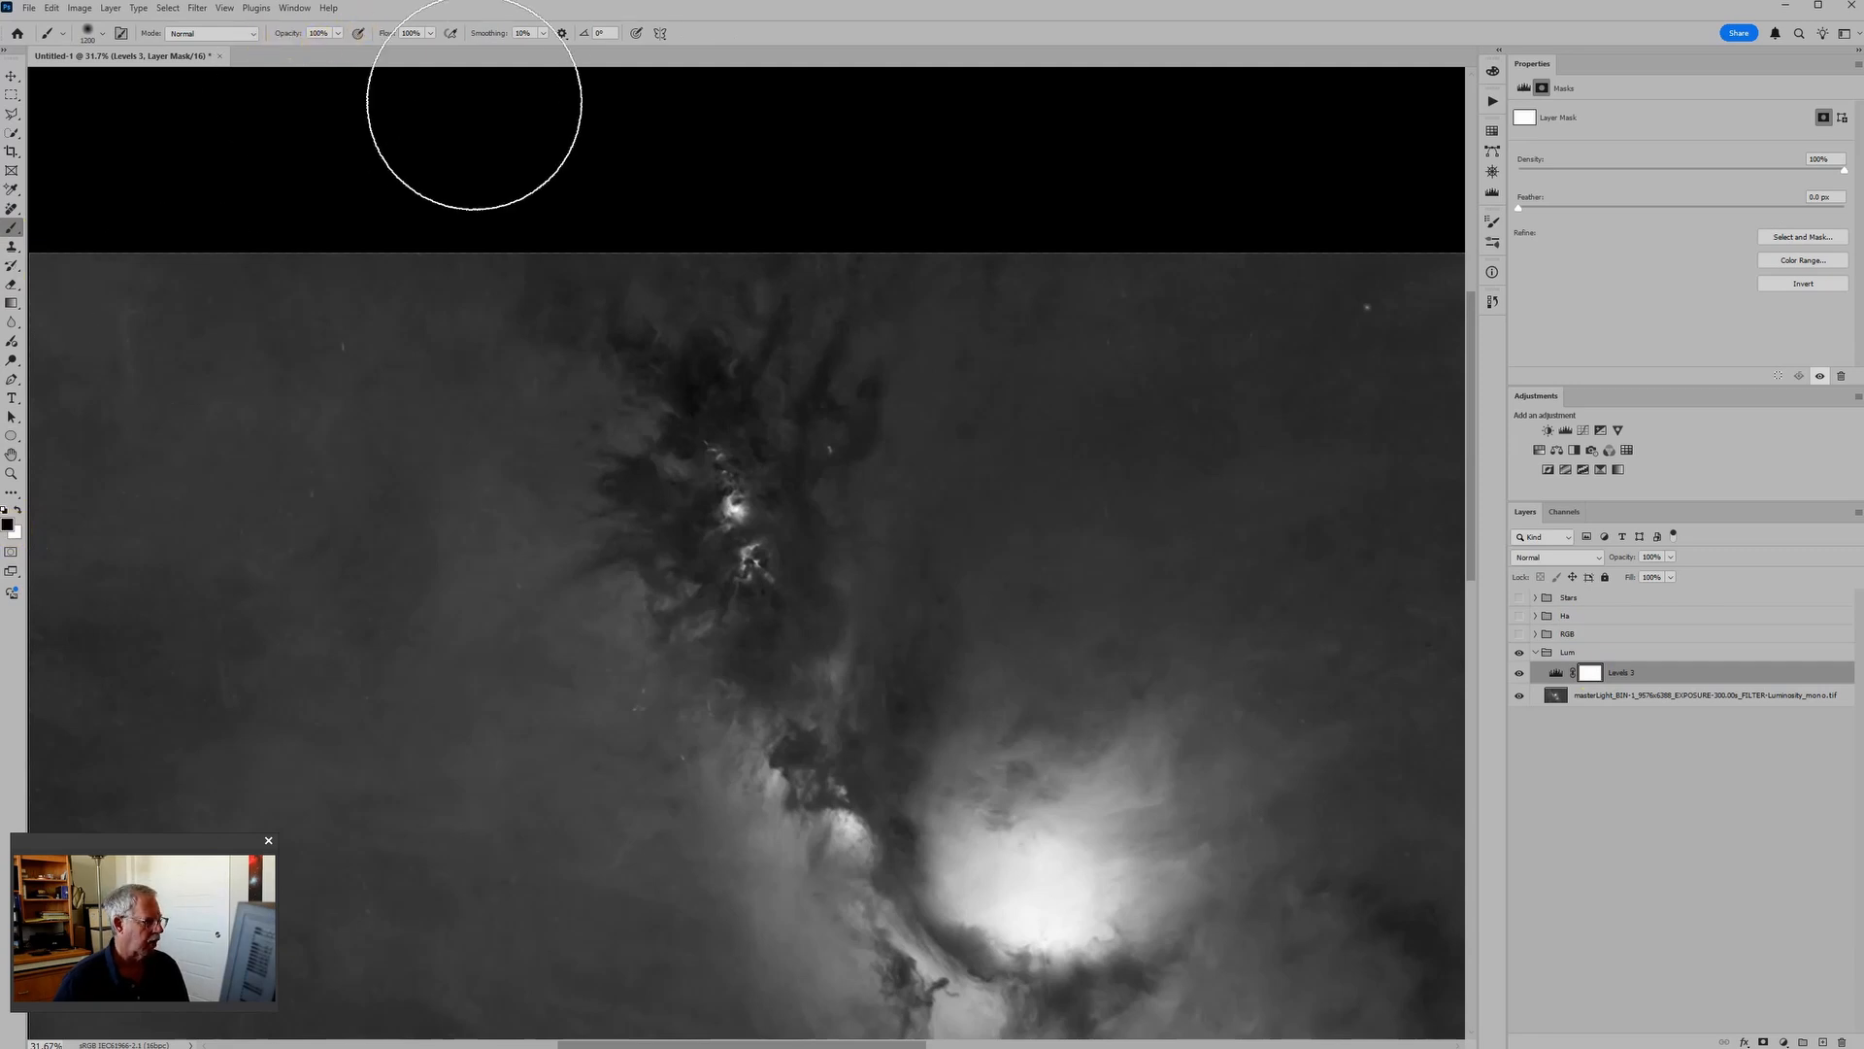
{"action": "key", "text": "5"}
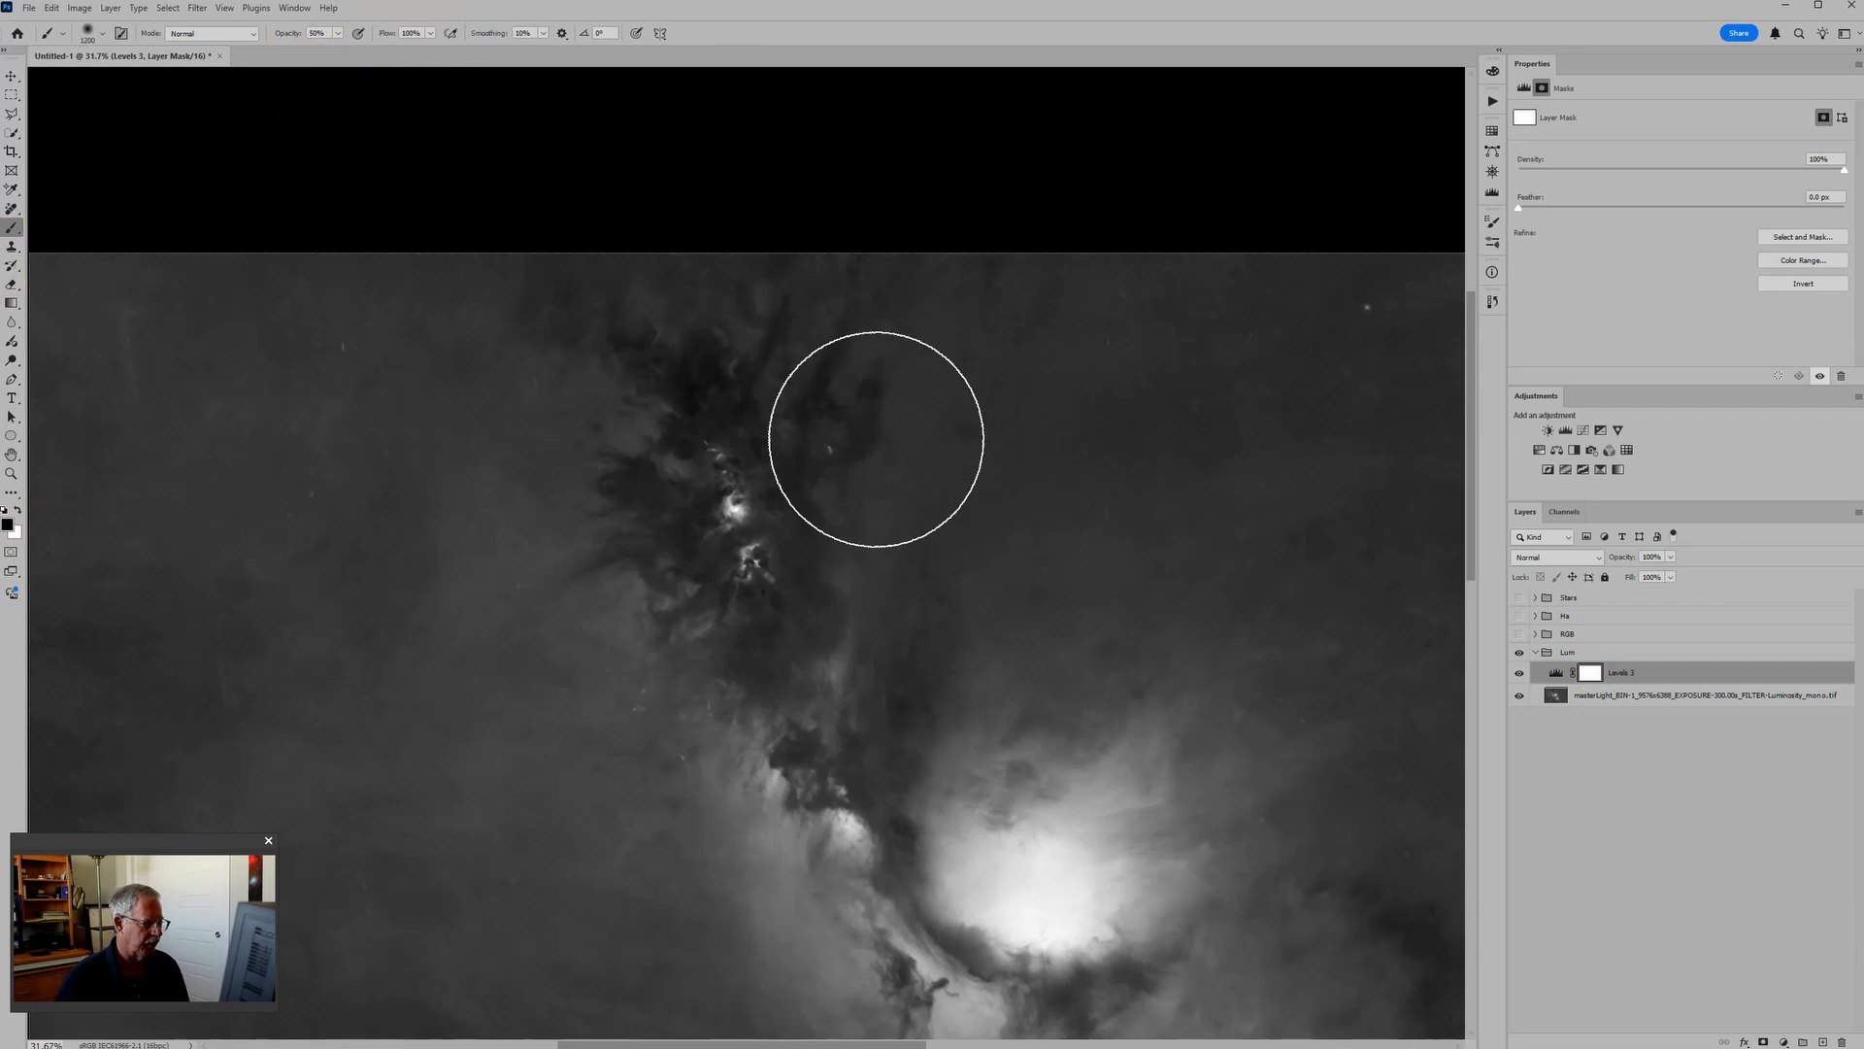
{"action": "key", "text": "bracketleft"}
{"action": "key", "text": "bracketleft"}
{"action": "key", "text": "bracketleft"}
{"action": "key", "text": "bracketleft"}
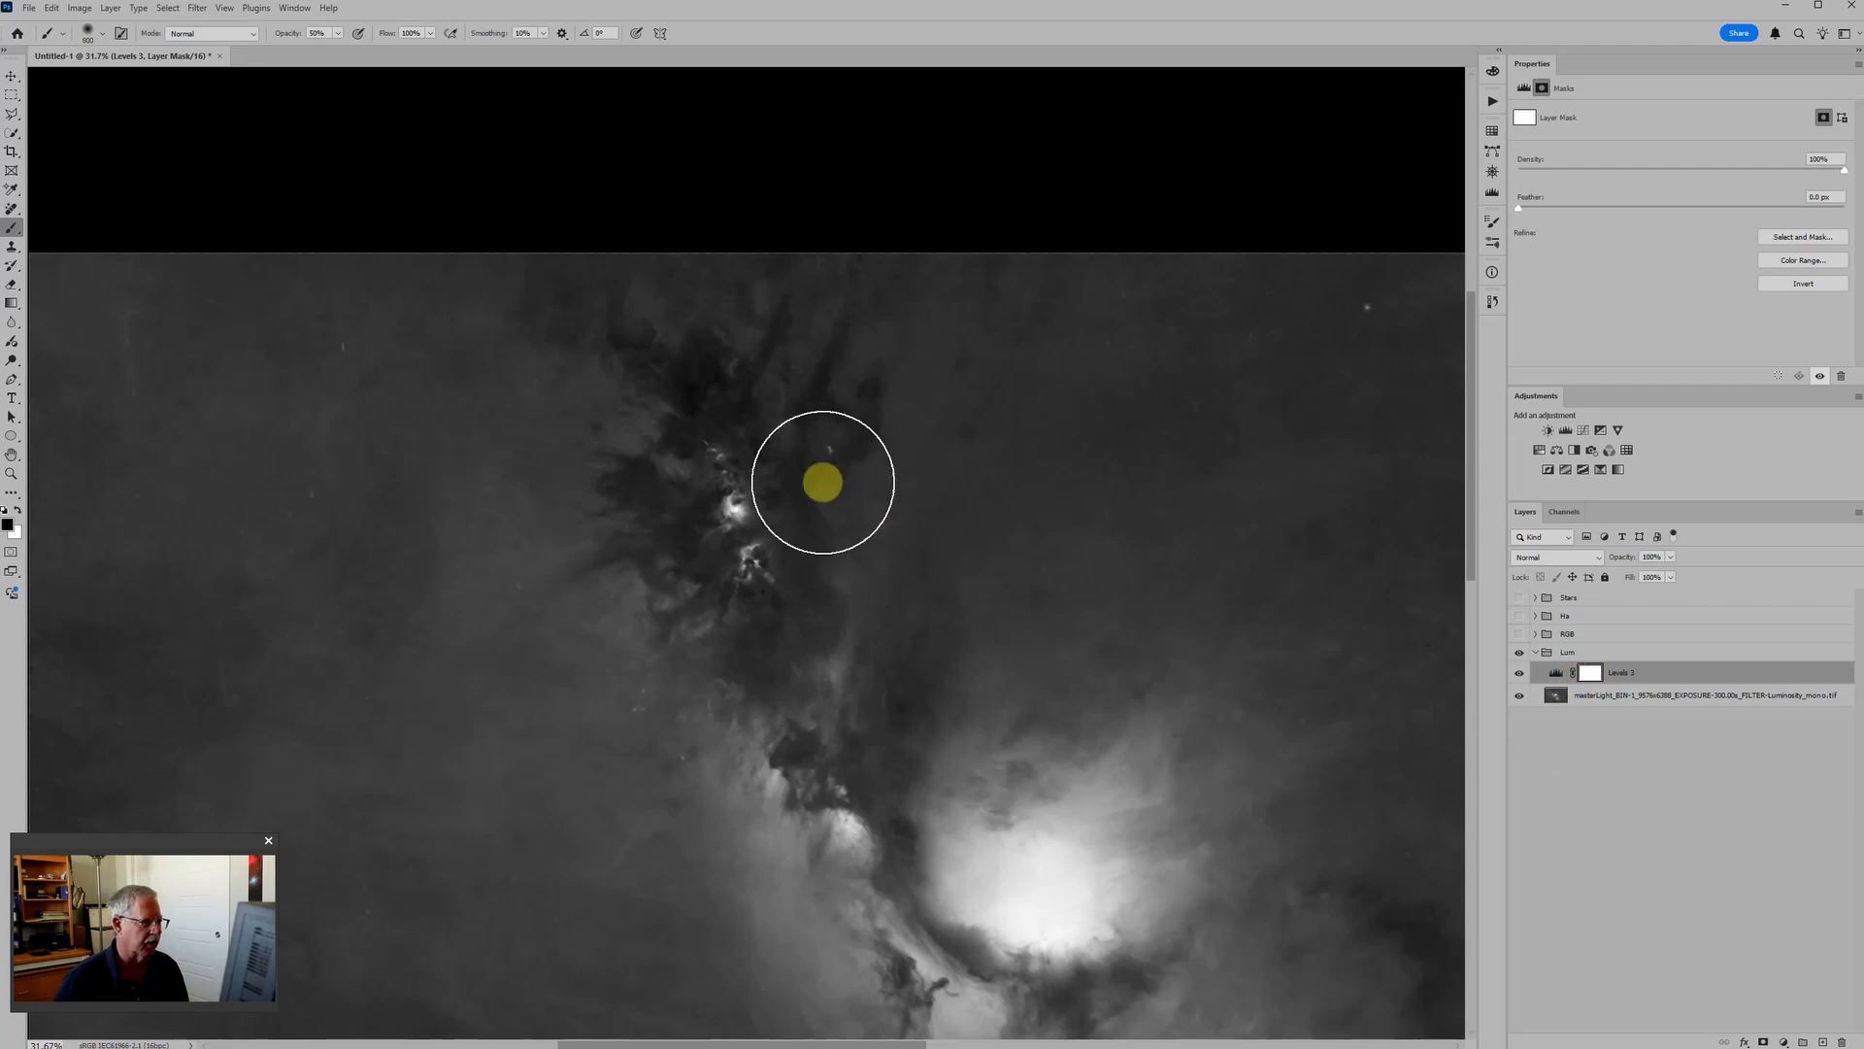
{"action": "mouse_move", "coordinate": [684, 485]}
{"action": "left_mouse_down"}
{"action": "mouse_move", "coordinate": [736, 568]}
{"action": "mouse_move", "coordinate": [757, 618]}
{"action": "mouse_move", "coordinate": [721, 392]}
{"action": "mouse_move", "coordinate": [690, 376]}
{"action": "mouse_move", "coordinate": [836, 428]}
{"action": "left_mouse_up"}
{"action": "key", "text": "bracketleft"}
{"action": "key", "text": "bracketleft"}
{"action": "key", "text": "bracketleft"}
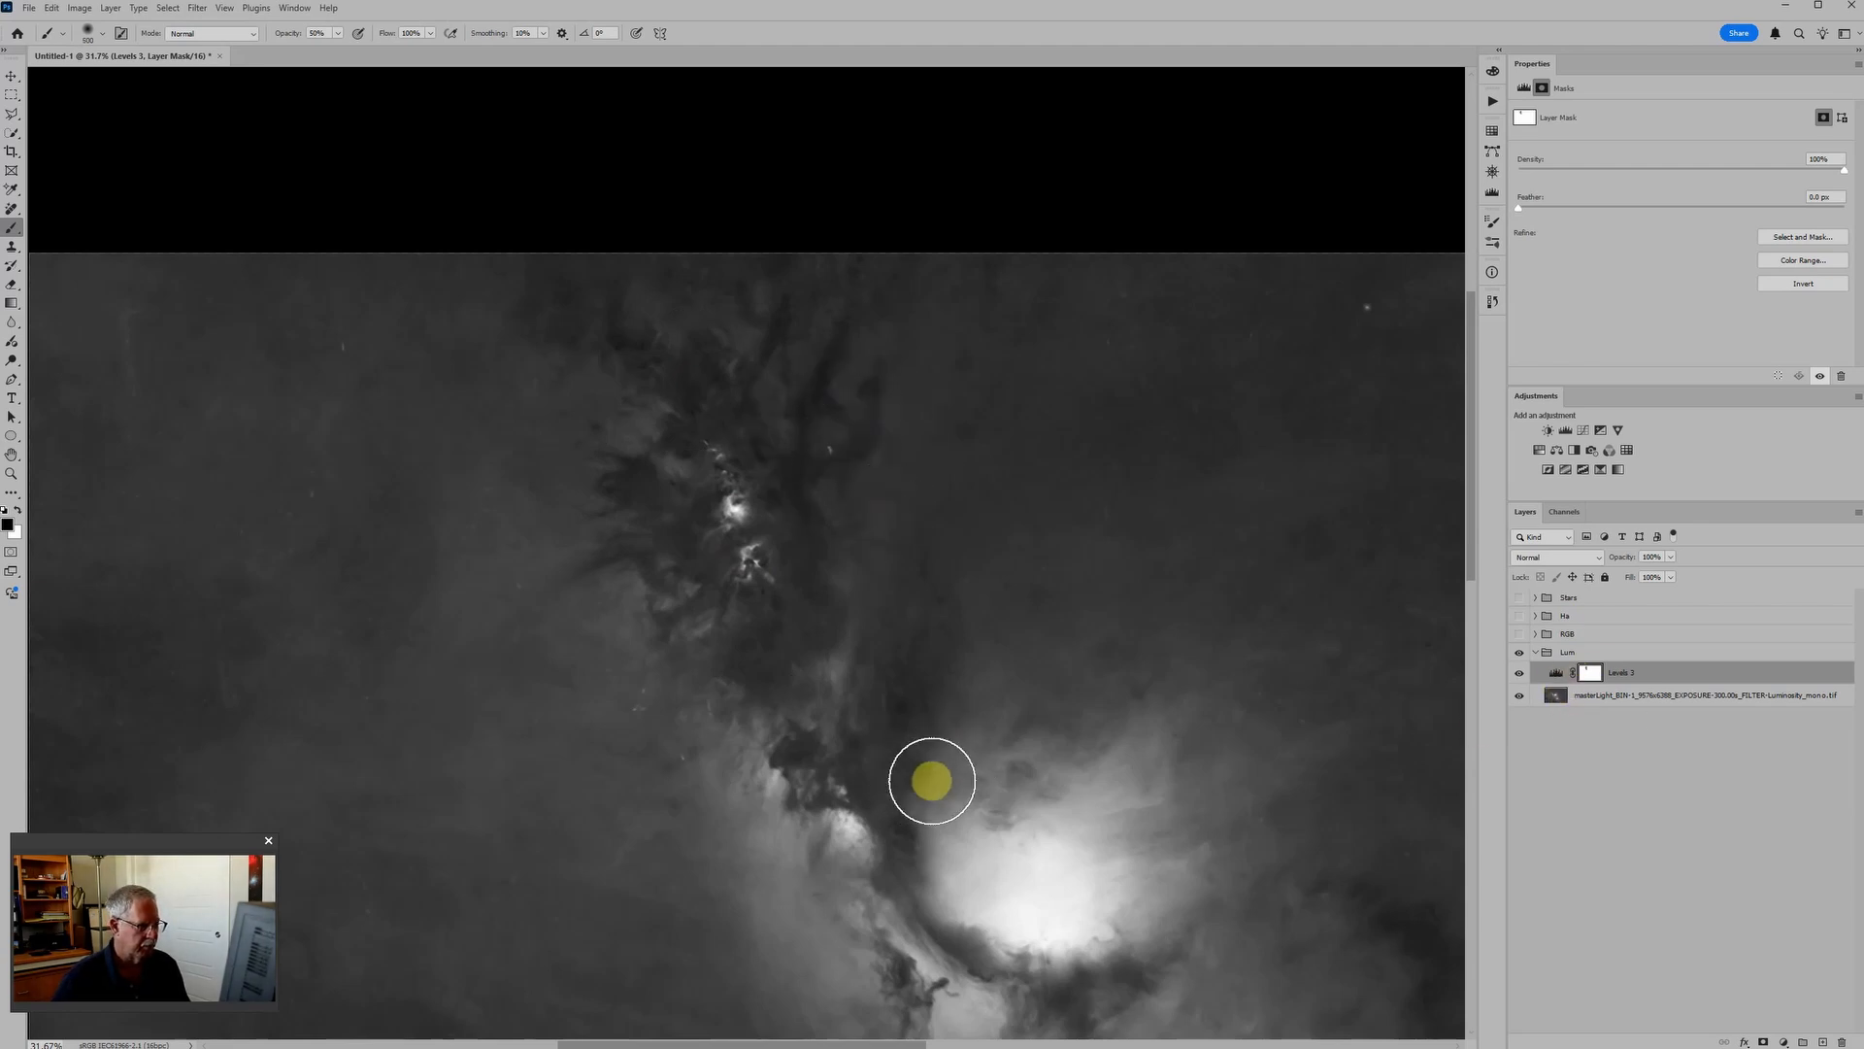
Show the RGB group and set the midtone input level of the Lum group's Levels adjustment to 0.94.
{"action": "scroll", "coordinate": [1063, 784], "scroll_direction": "down", "scroll_amount": 1}
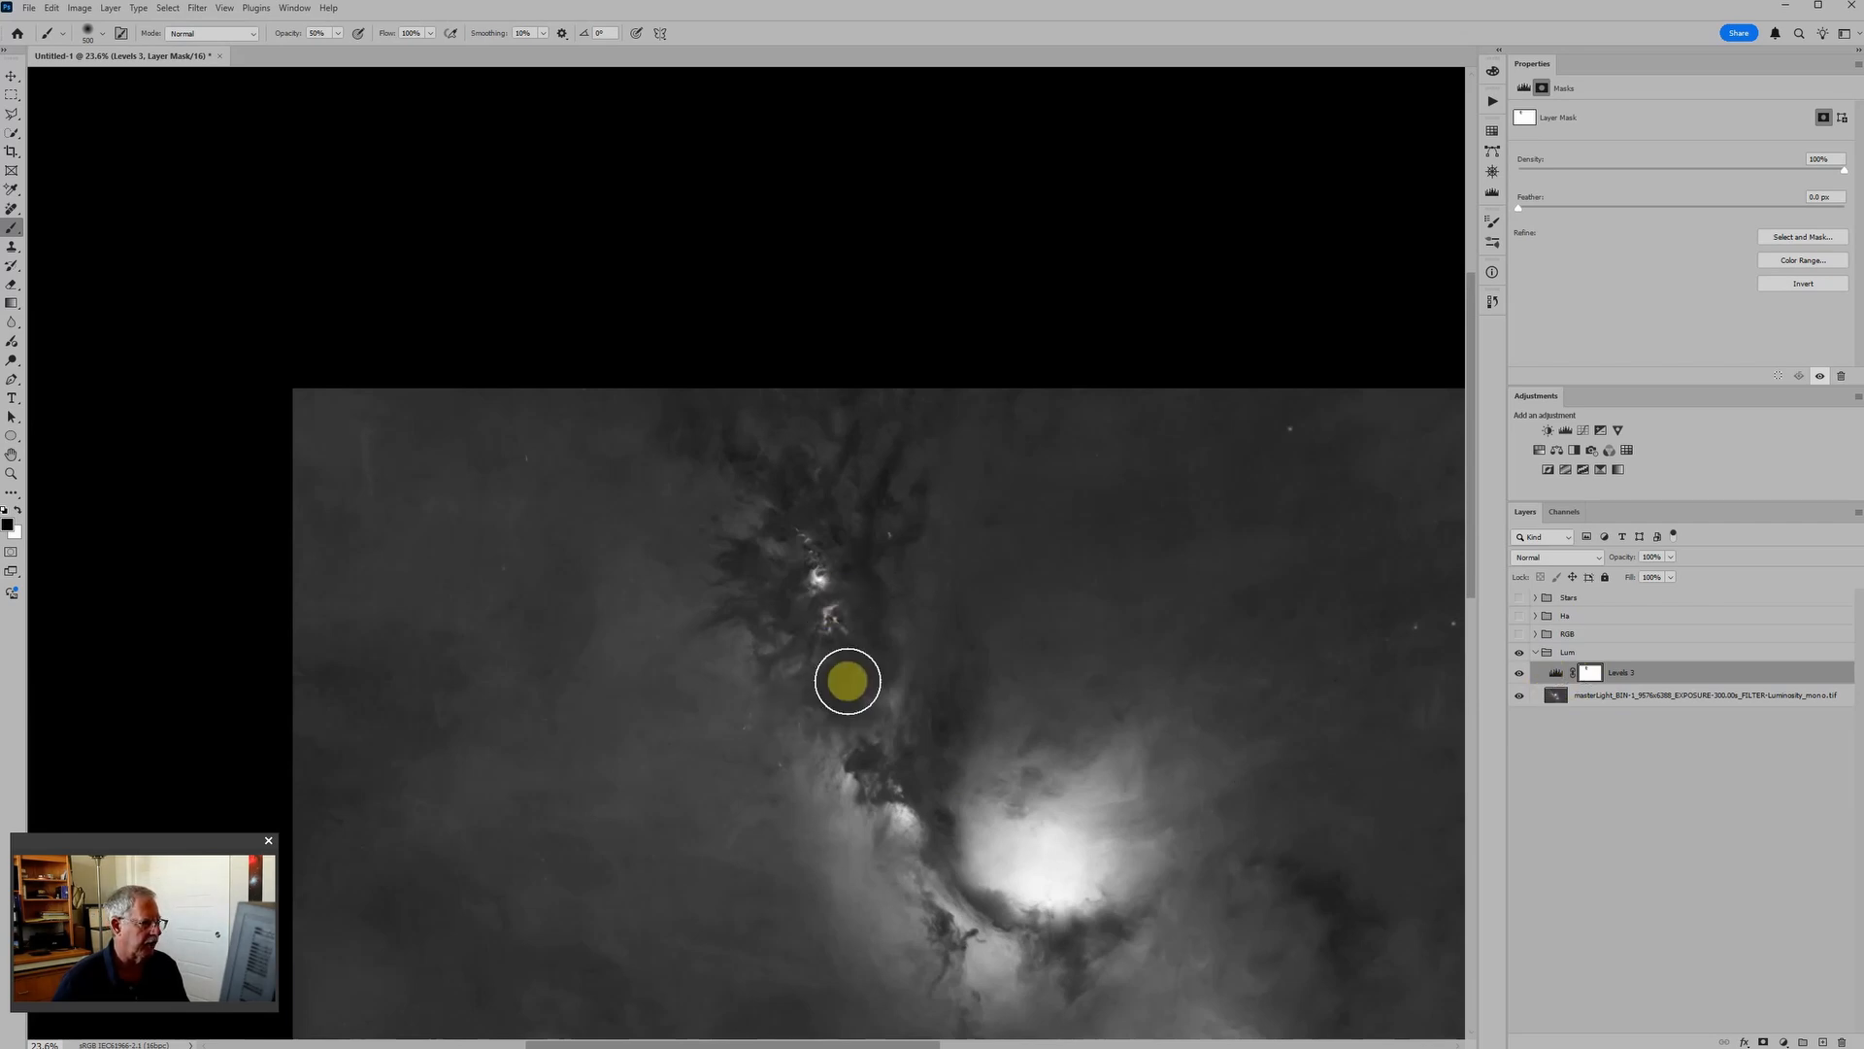
{"action": "scroll", "coordinate": [854, 674], "scroll_direction": "down", "scroll_amount": 2}
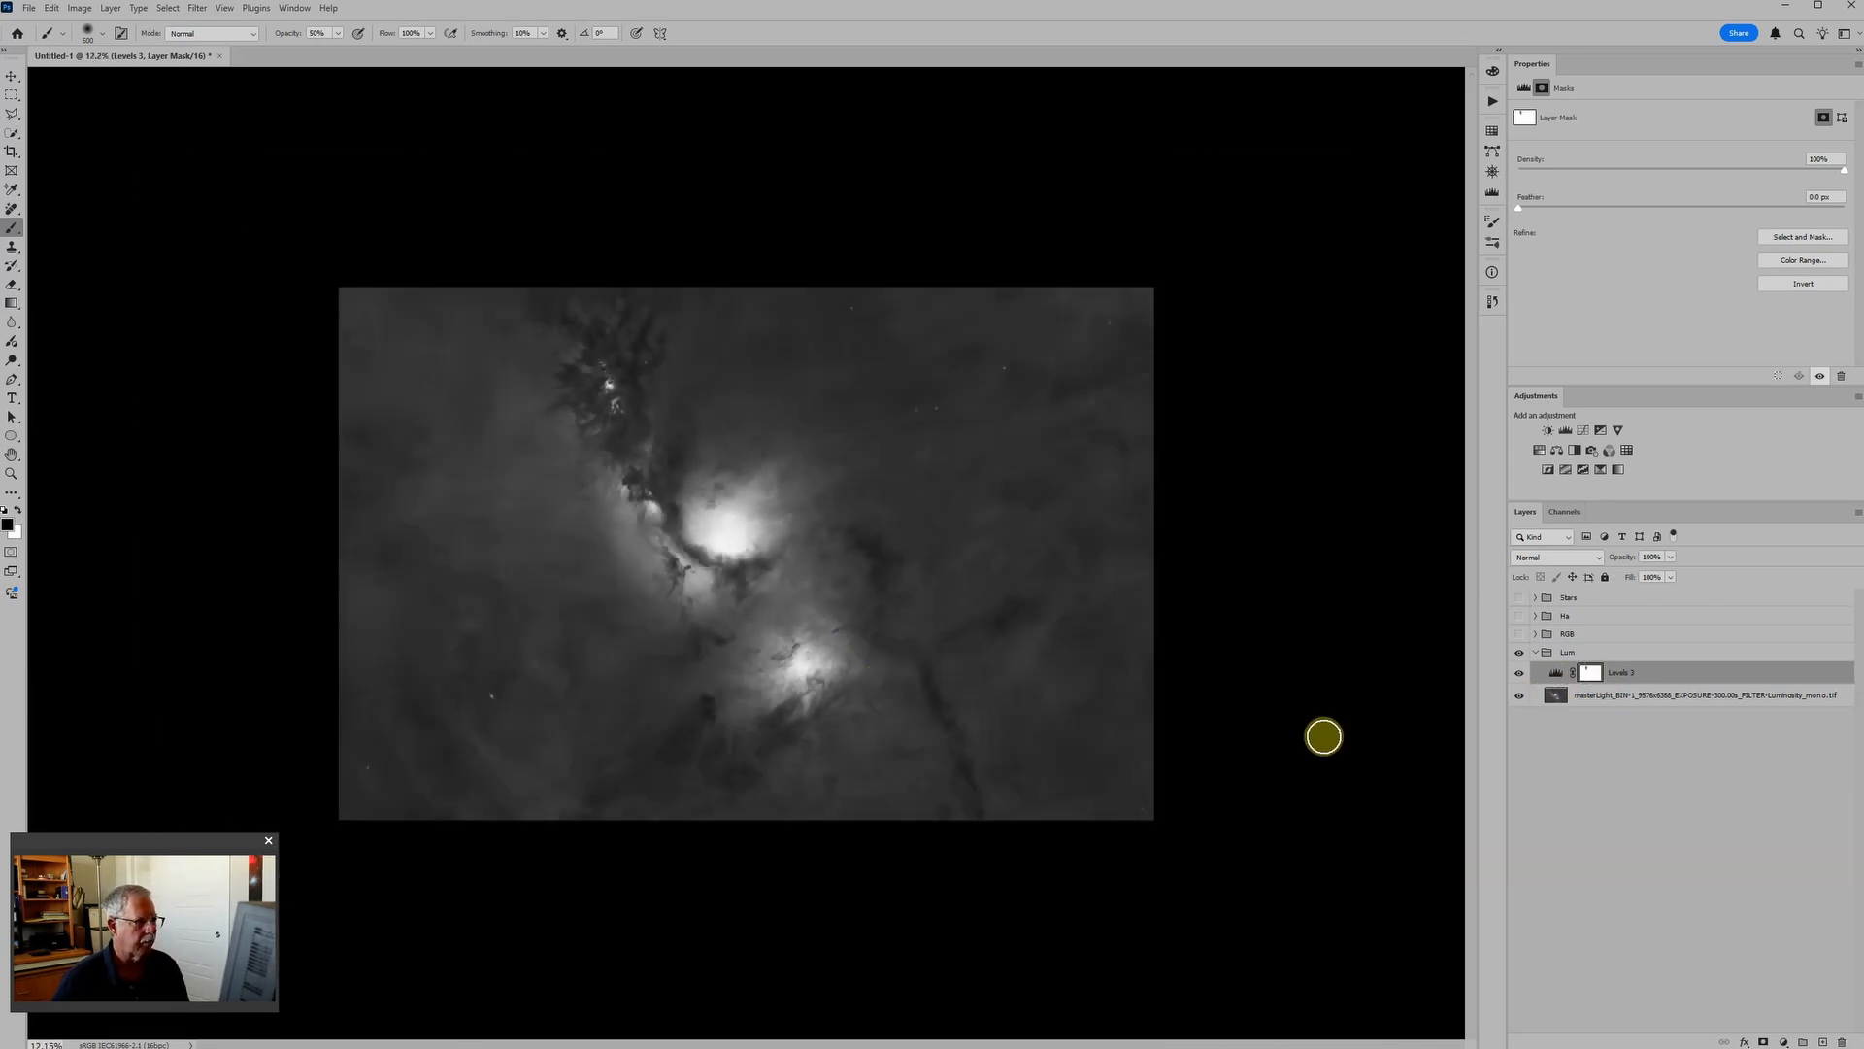
{"action": "left_click", "coordinate": [1520, 634]}
{"action": "key", "text": "ctrl+plus"}
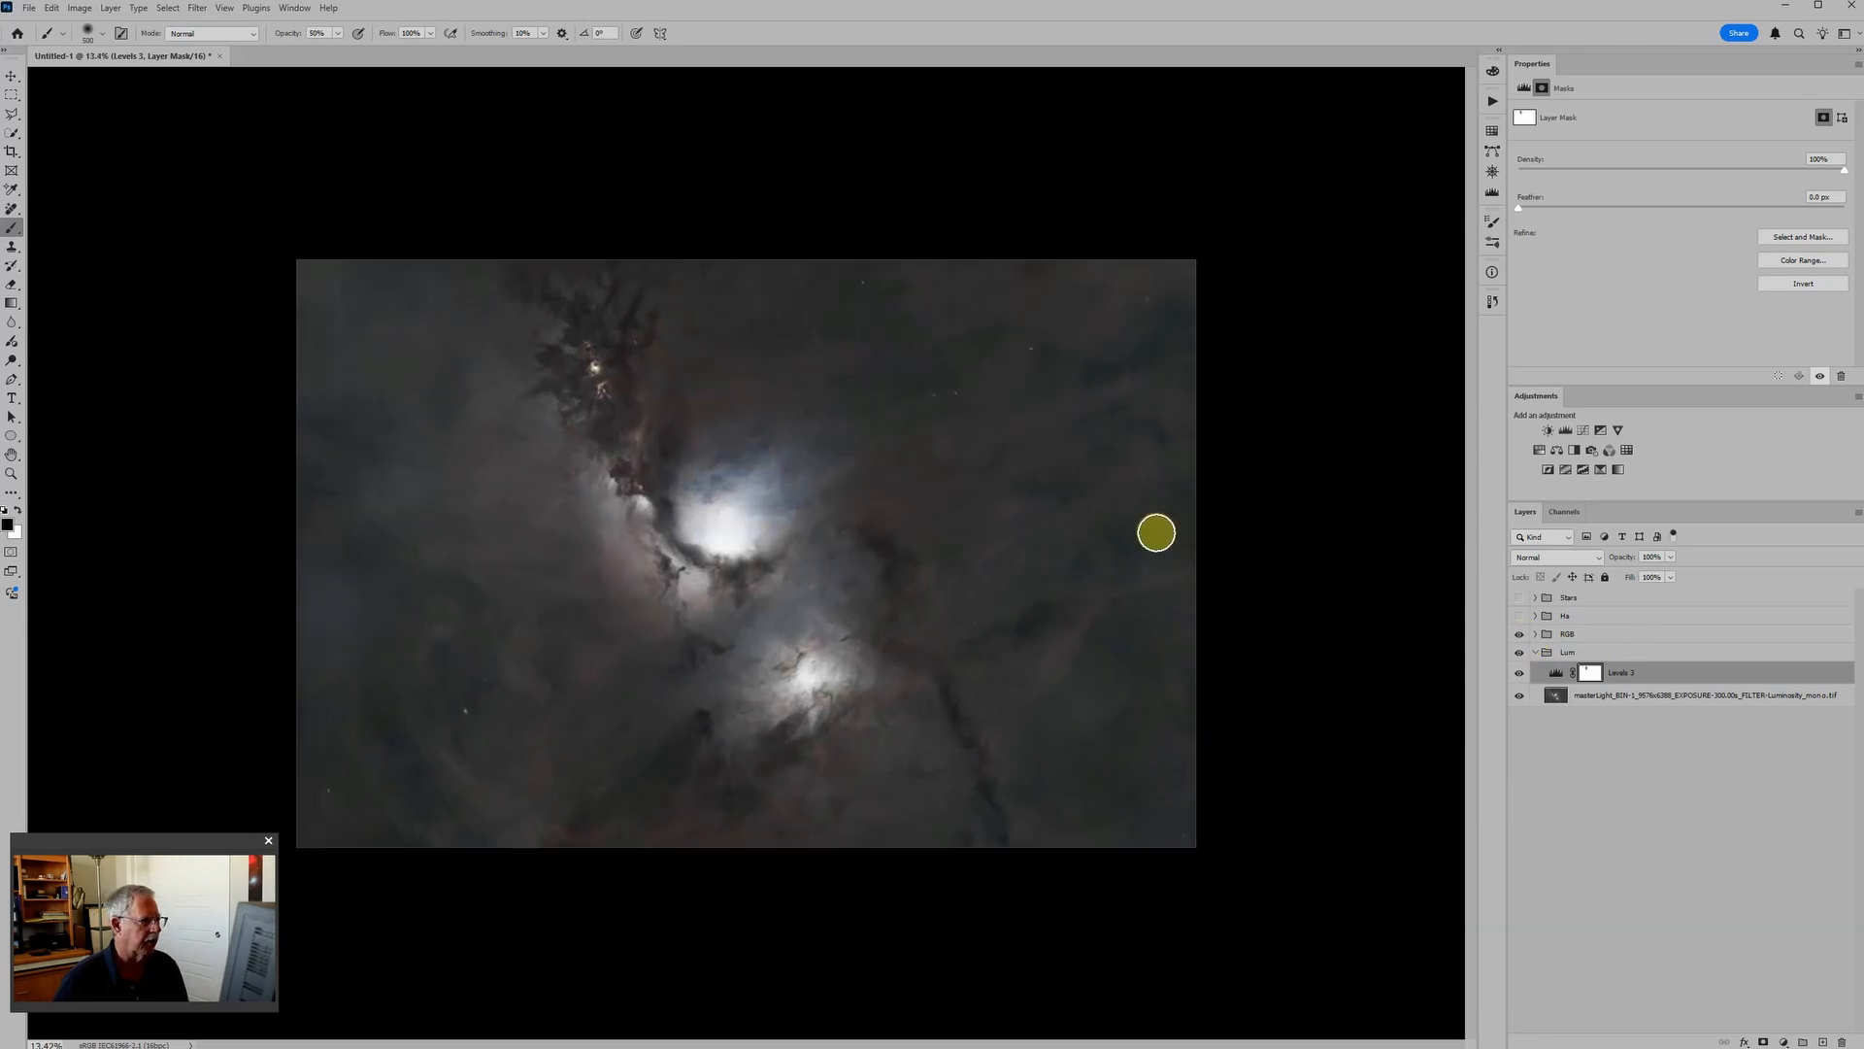
{"action": "left_click", "coordinate": [1556, 673]}
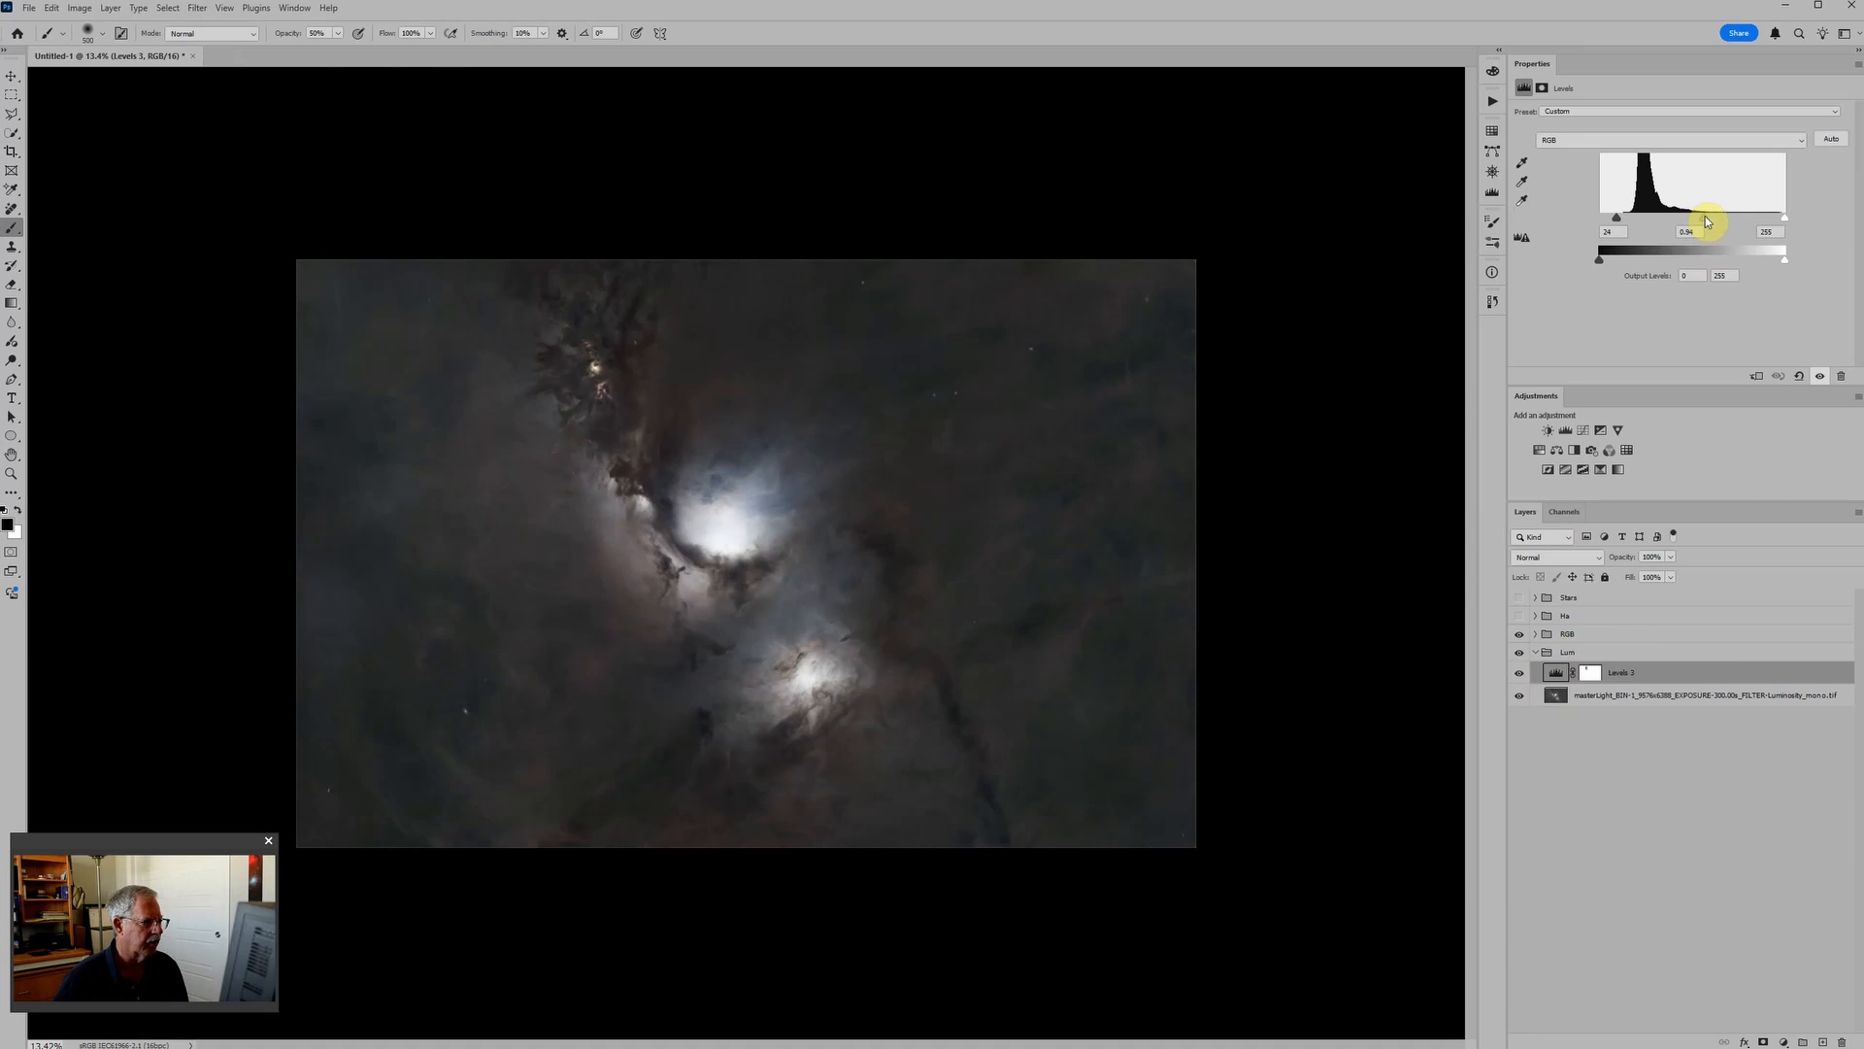
{"action": "left_click_drag", "start_coordinate": [1704, 215], "coordinate": [1707, 215]}
Examine the bright nebula core up close in color, and in the luminosity image alone with the RGB group hidden.
{"action": "scroll", "coordinate": [691, 470], "scroll_direction": "up", "scroll_amount": 4}
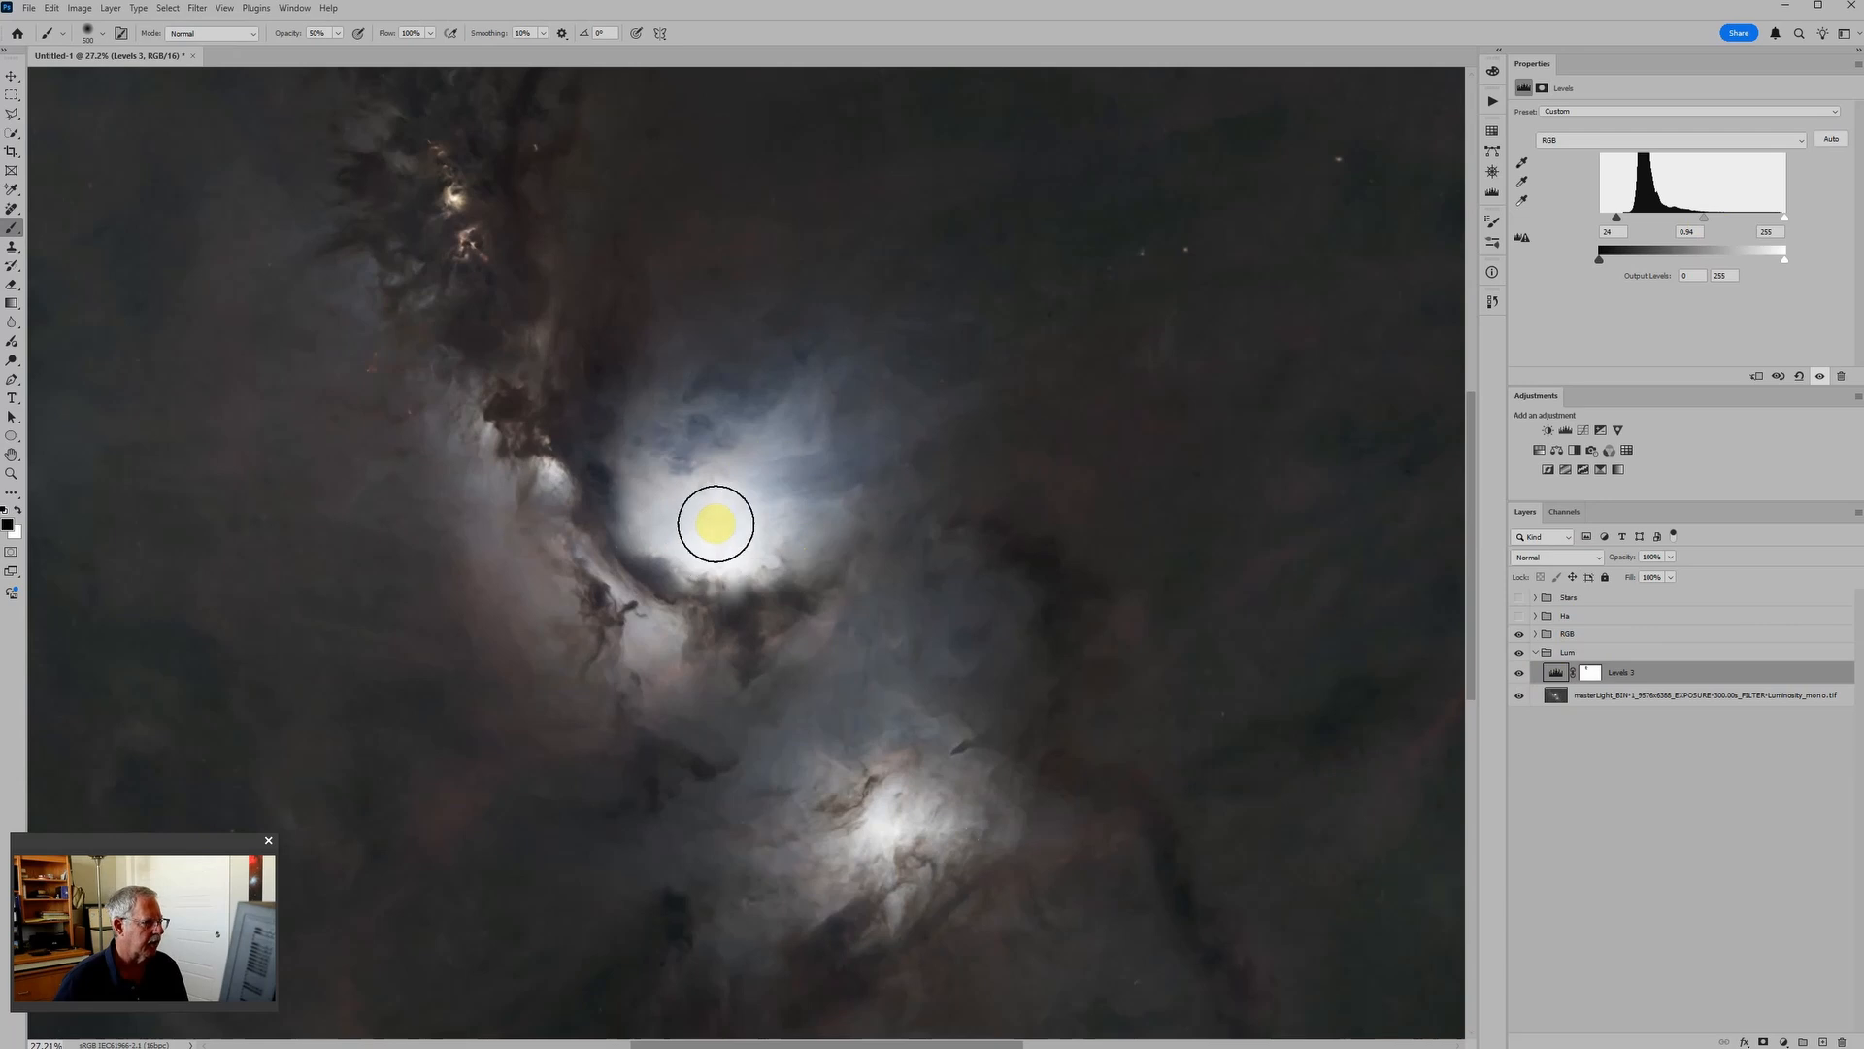
{"action": "scroll", "coordinate": [719, 529], "scroll_direction": "down", "scroll_amount": 2}
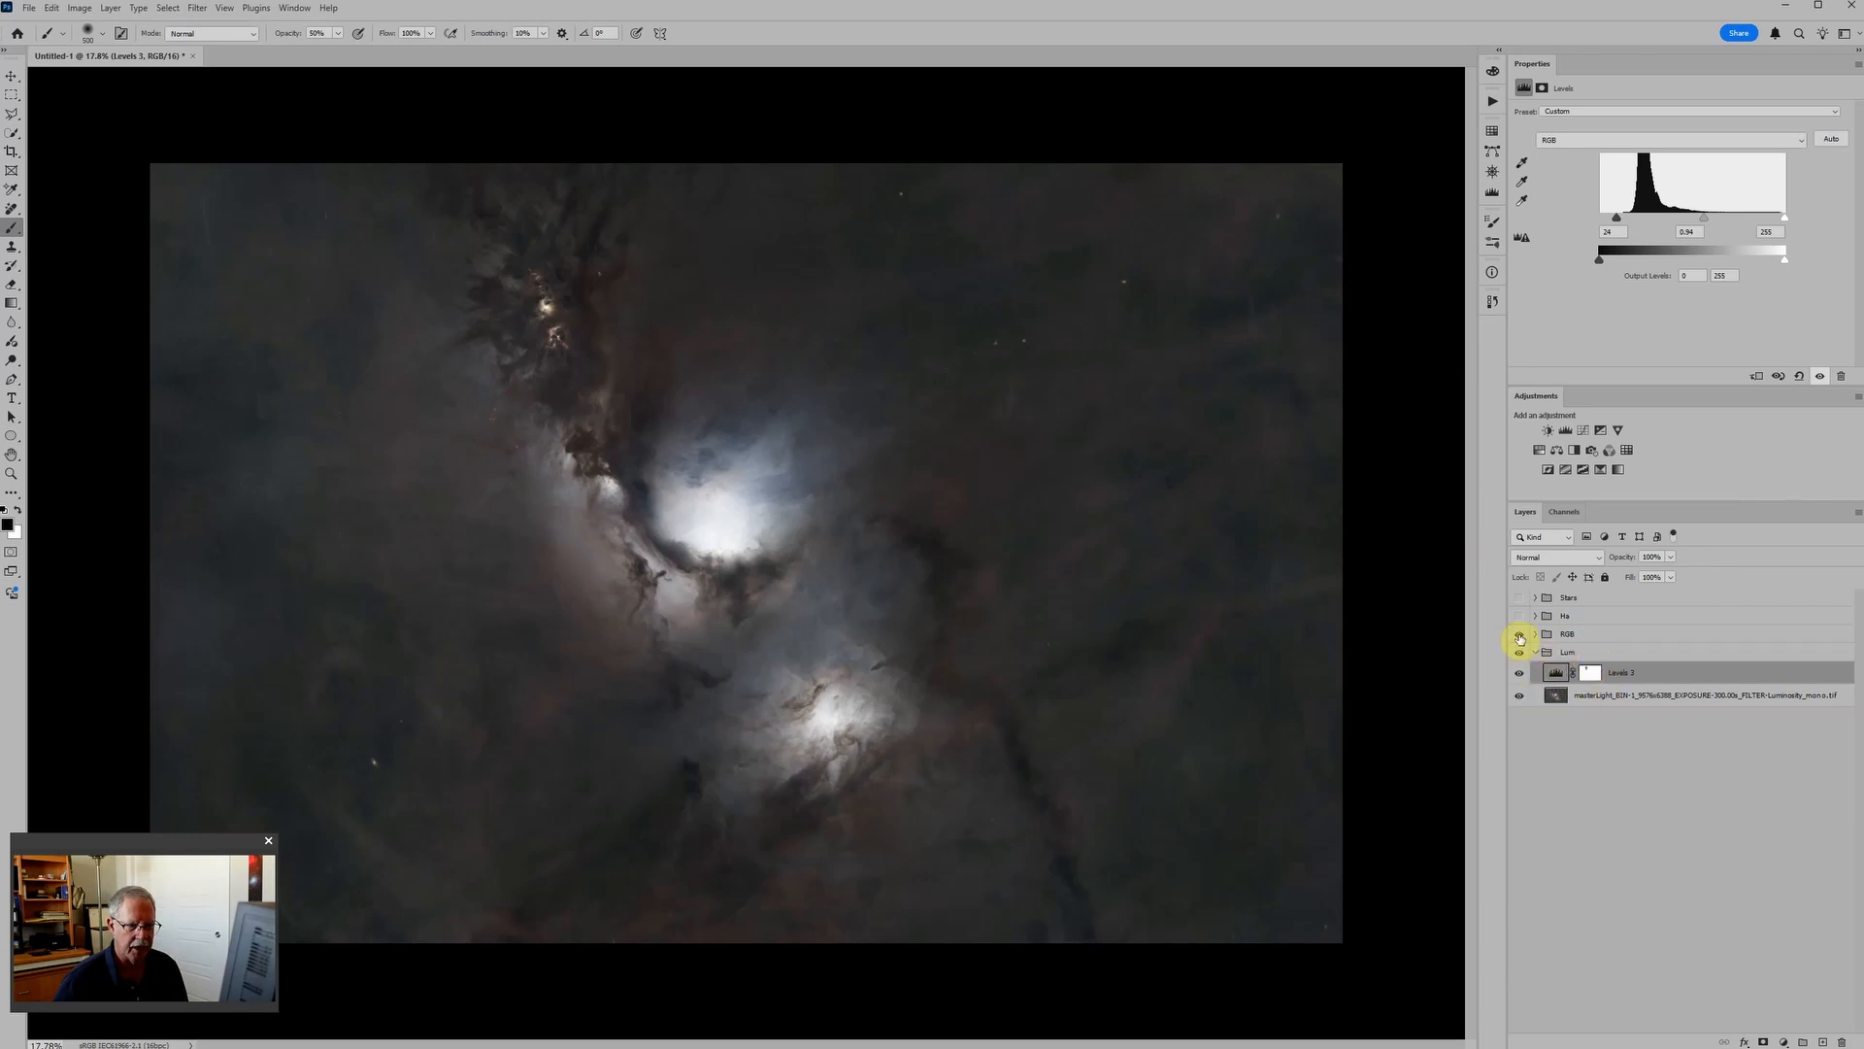
{"action": "left_click", "coordinate": [1520, 637]}
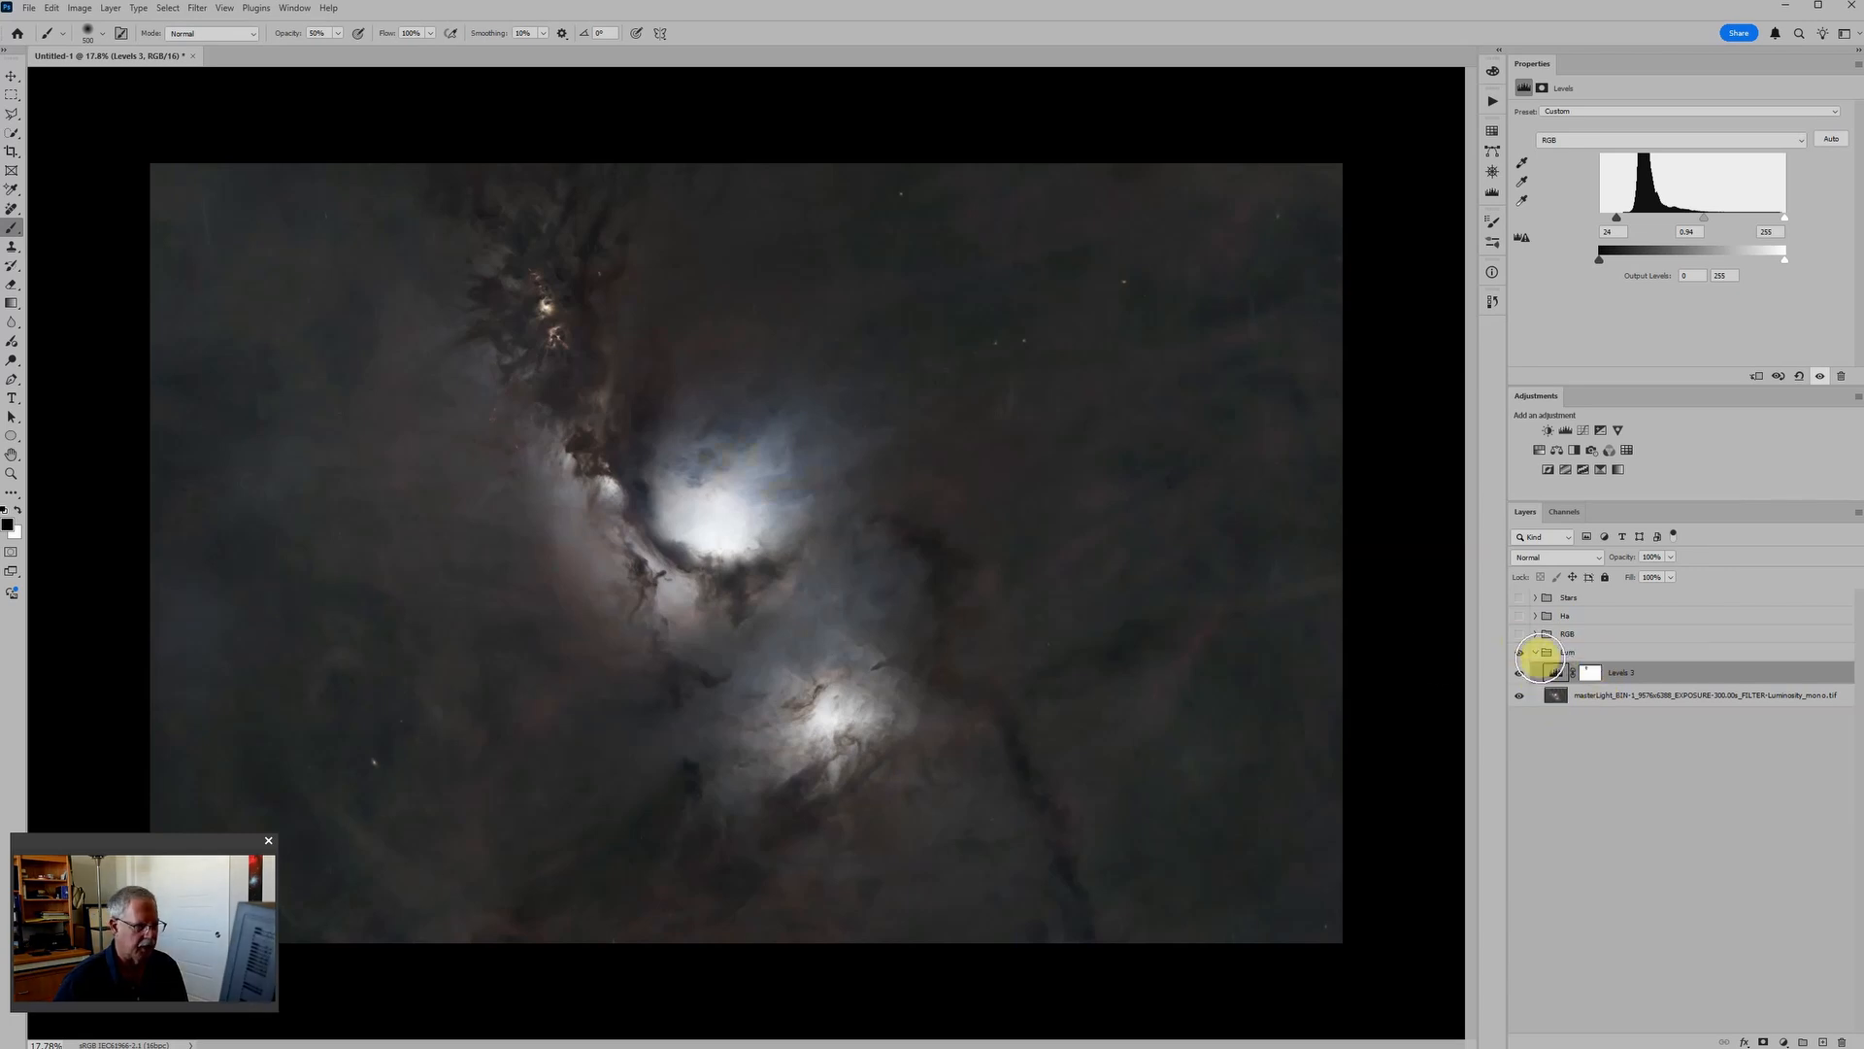
{"action": "scroll", "coordinate": [714, 531], "scroll_direction": "up", "scroll_amount": 2}
{"action": "scroll", "coordinate": [715, 531], "scroll_direction": "up", "scroll_amount": 5}
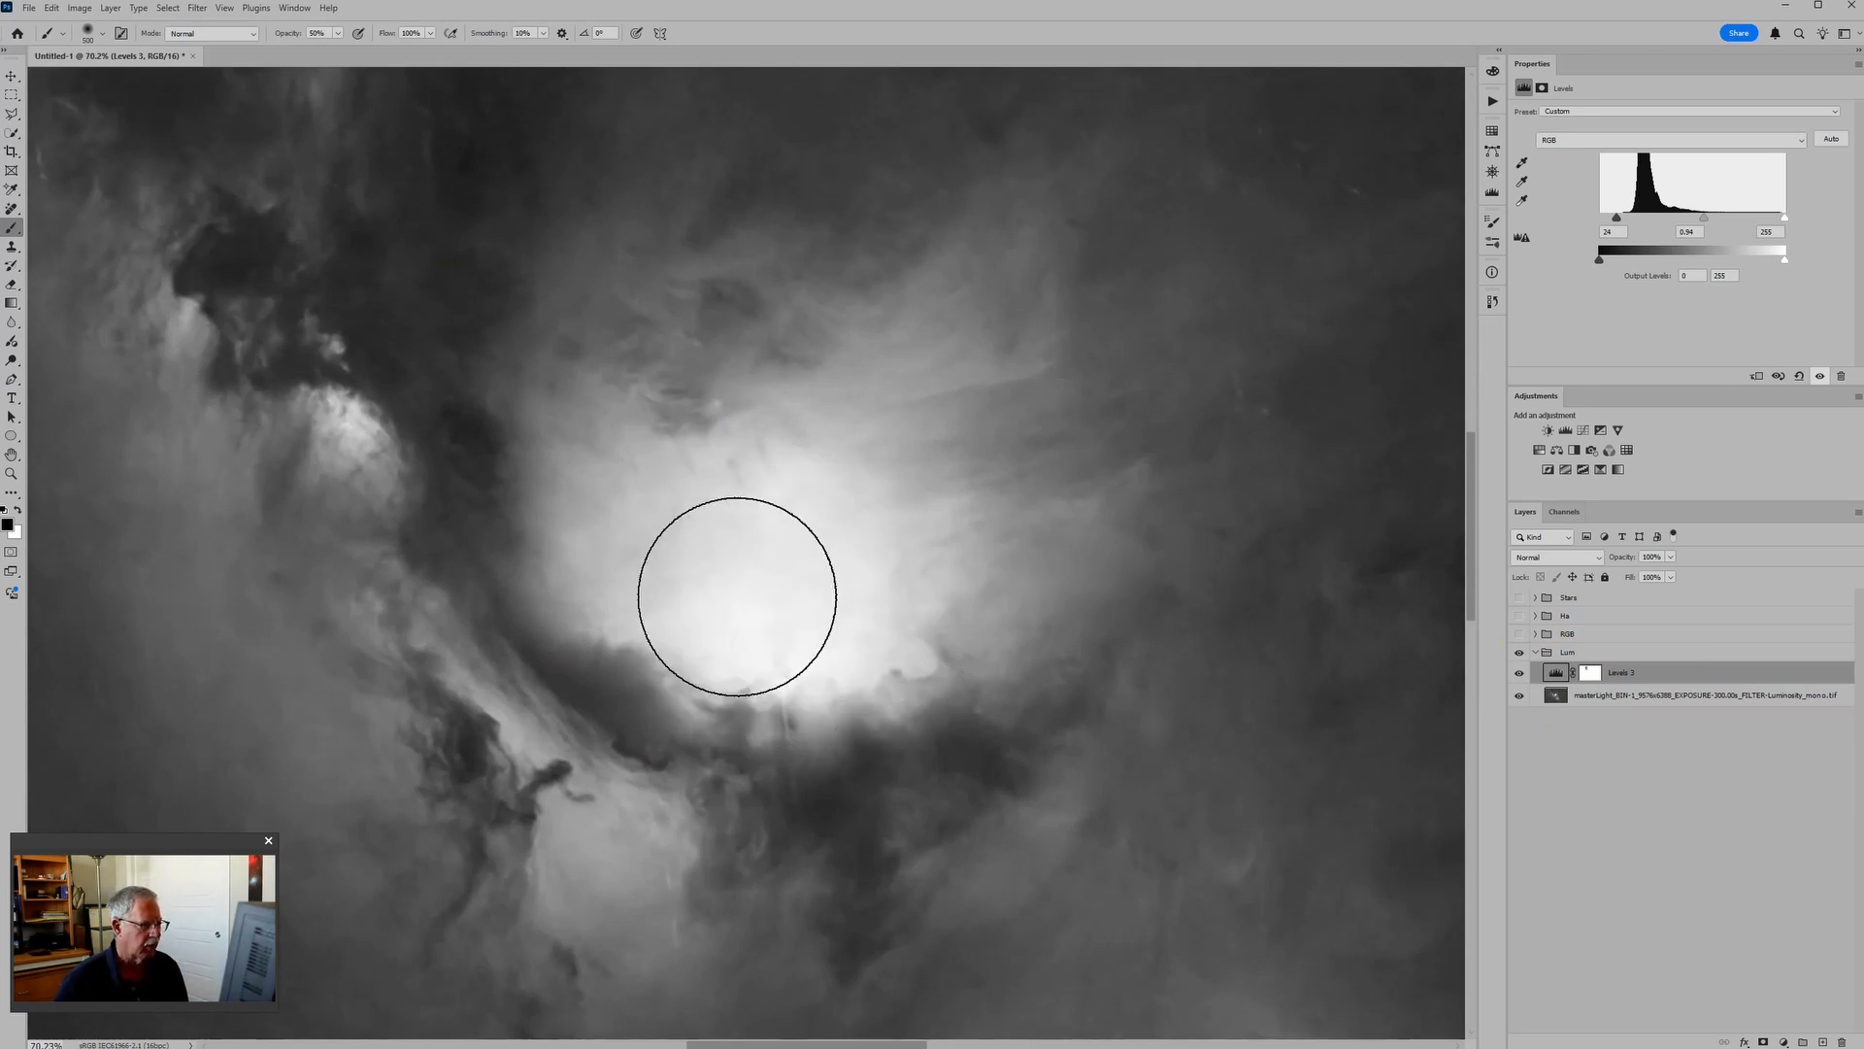
{"action": "scroll", "coordinate": [797, 595], "scroll_direction": "down", "scroll_amount": 3}
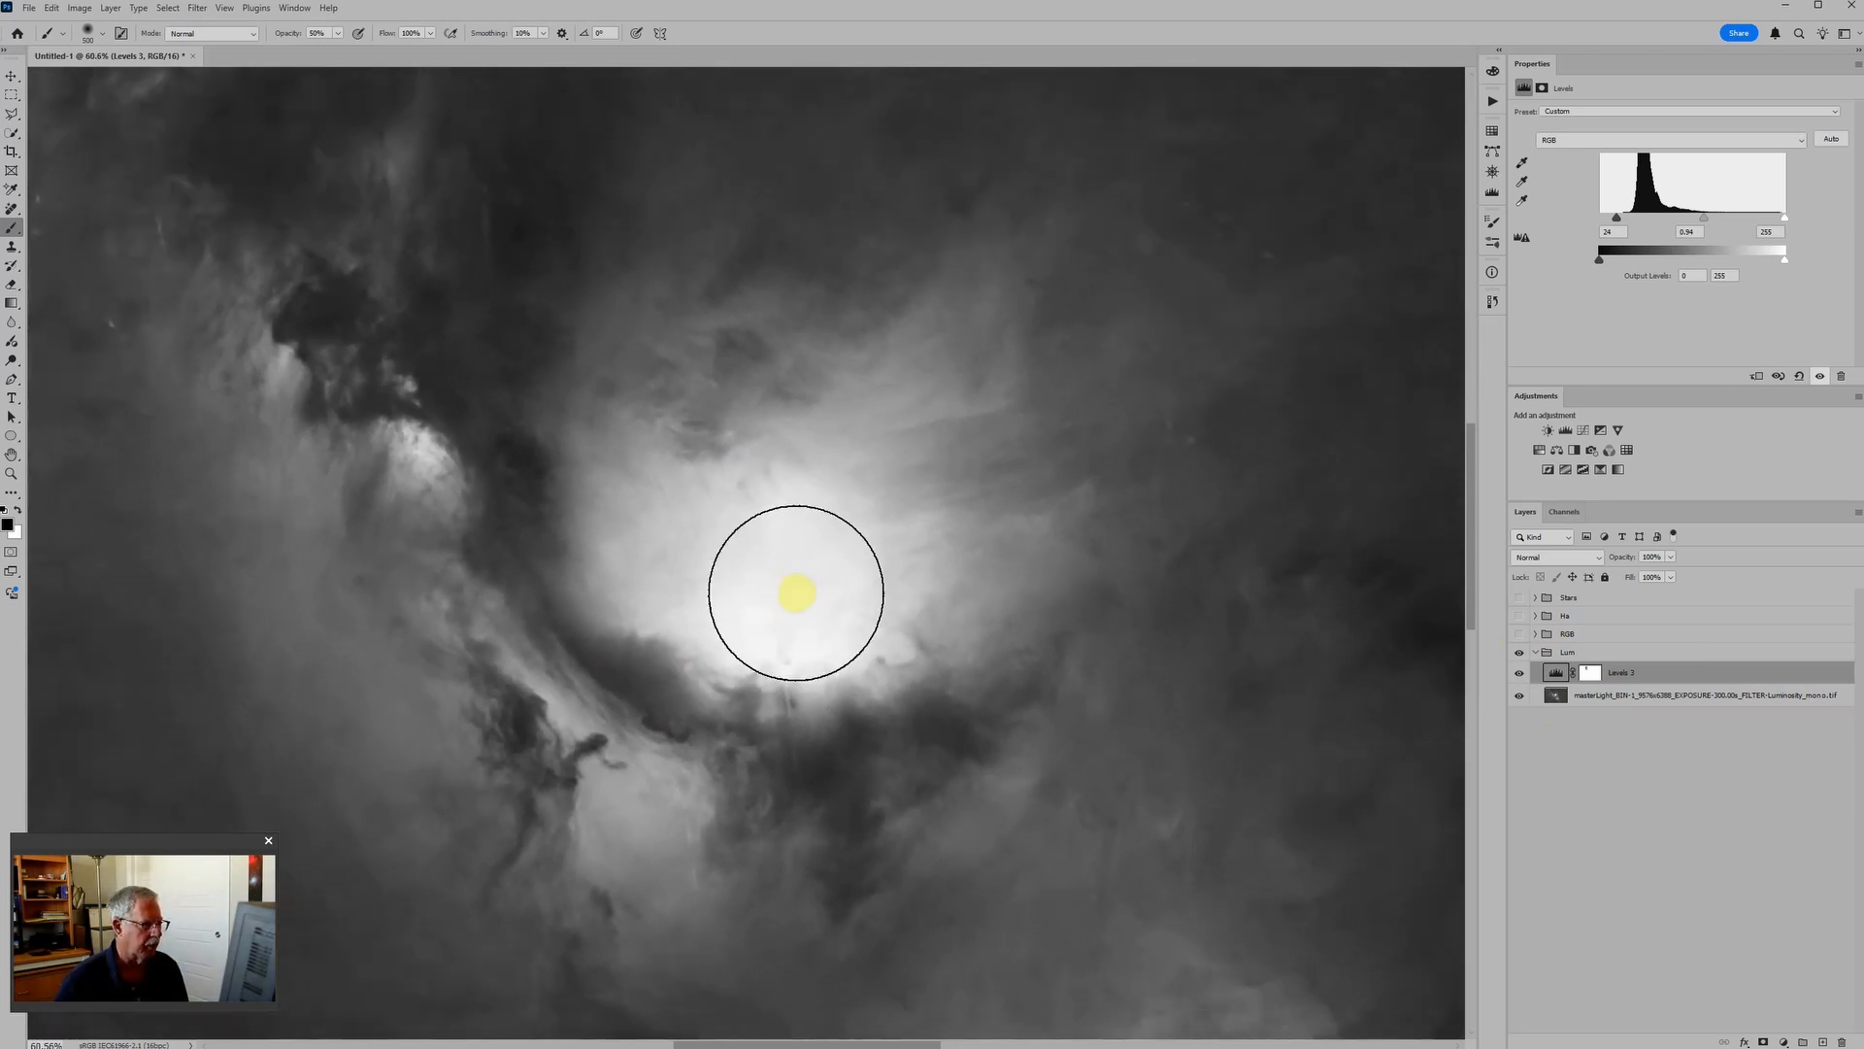
Hide the Lum group, show the RGB group to inspect its bright core on its own, and select the RGB group.
{"action": "left_click", "coordinate": [1519, 653]}
{"action": "left_click", "coordinate": [1519, 636]}
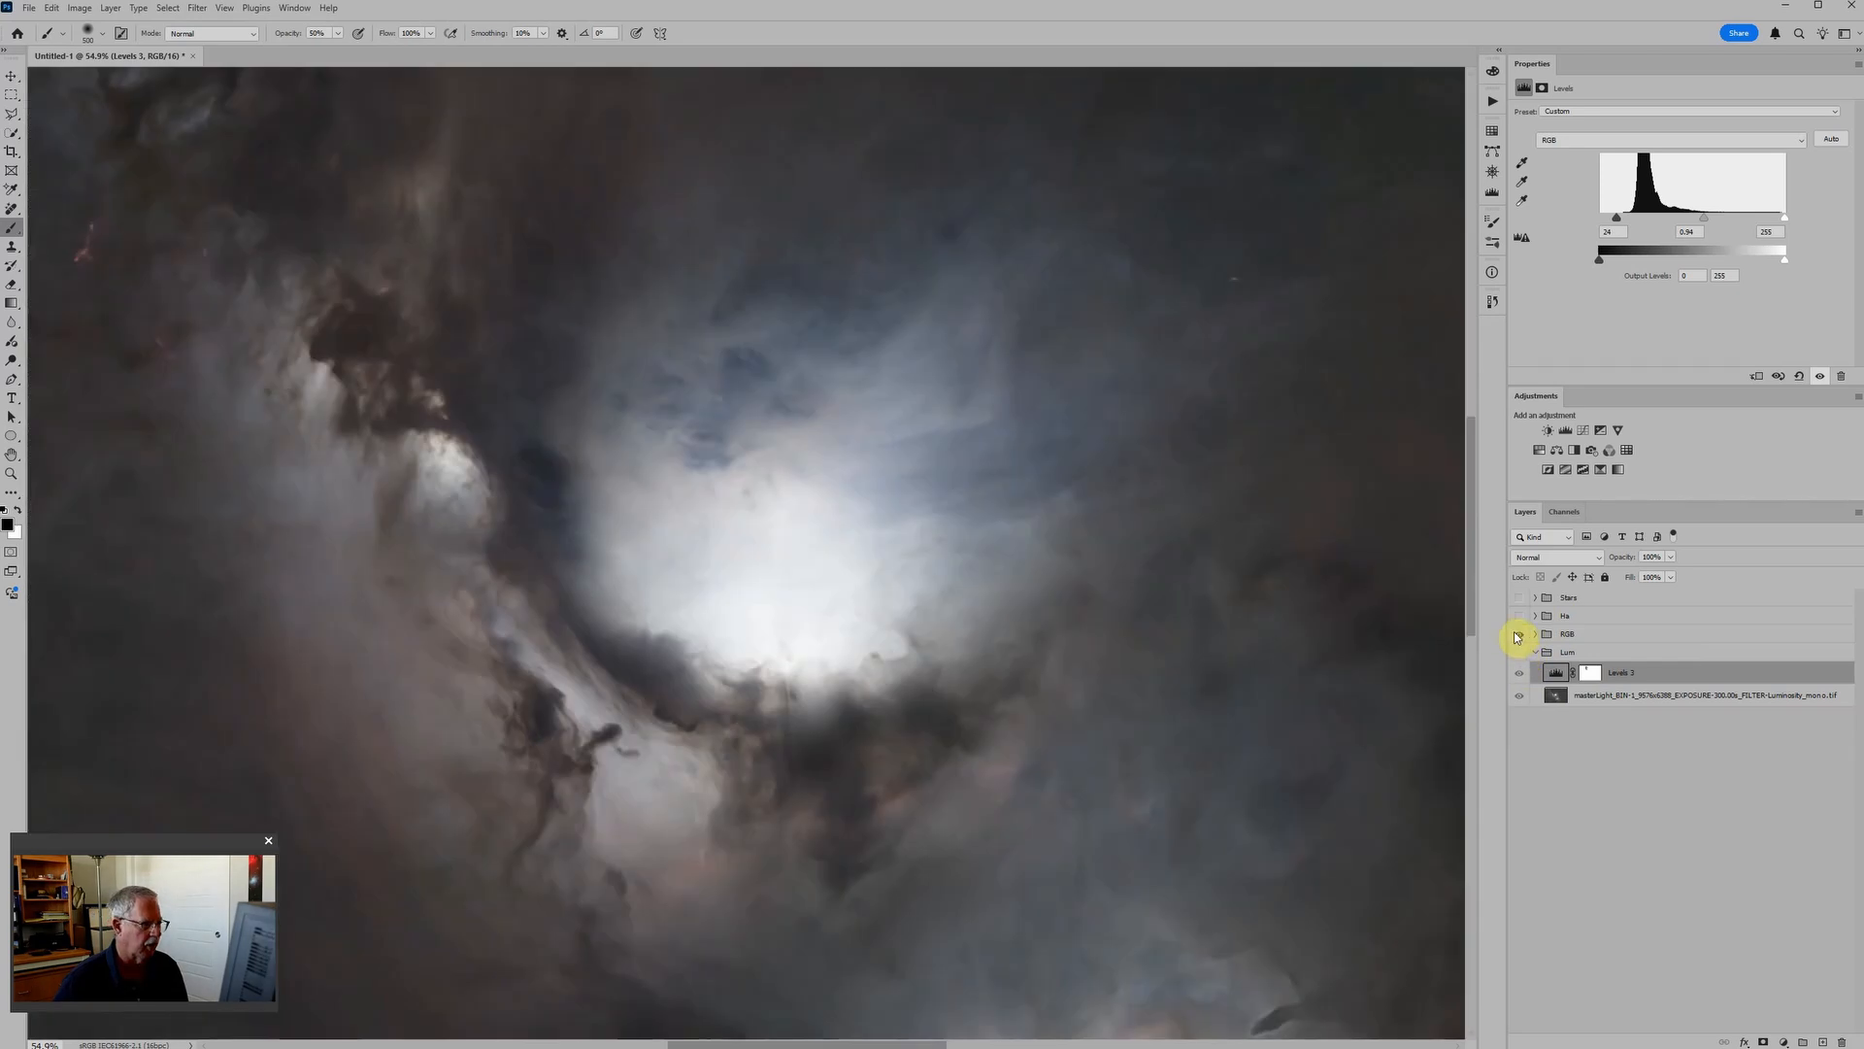
{"action": "scroll", "coordinate": [789, 576], "scroll_direction": "up", "scroll_amount": 3}
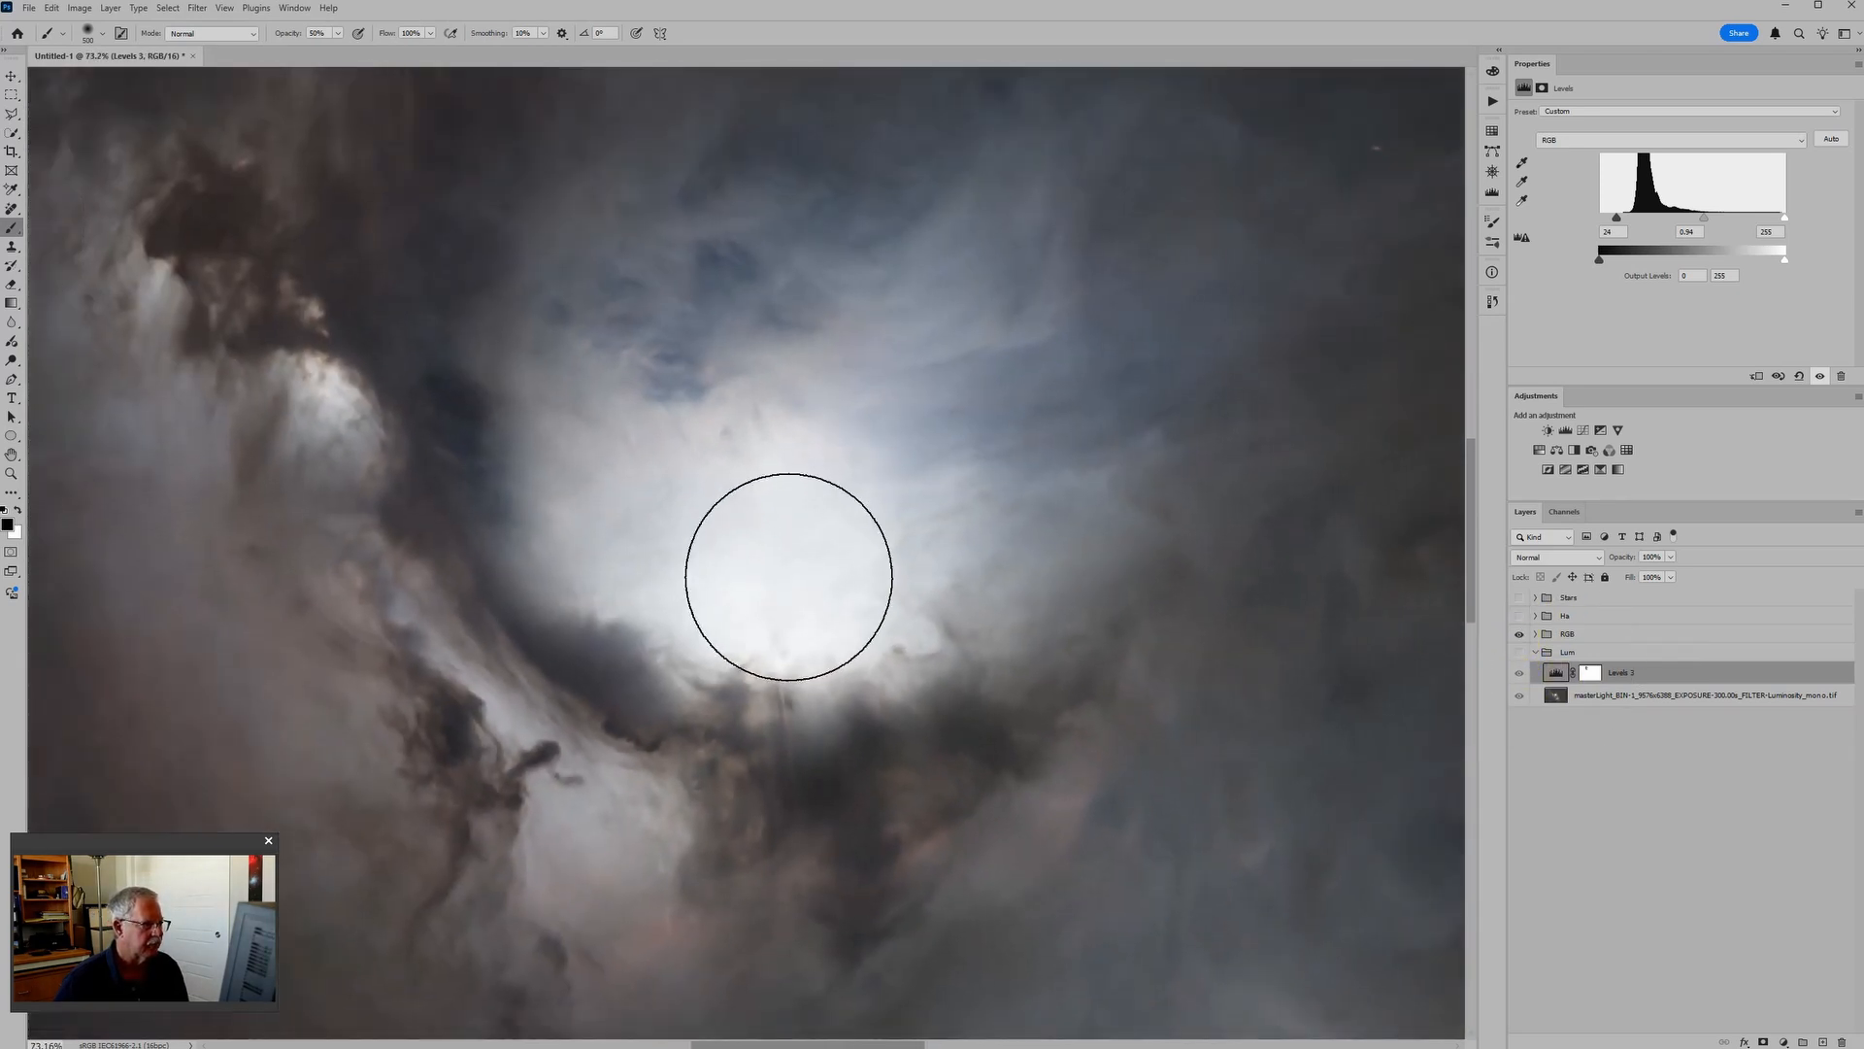
{"action": "scroll", "coordinate": [782, 573], "scroll_direction": "down", "scroll_amount": 2}
{"action": "scroll", "coordinate": [778, 568], "scroll_direction": "down", "scroll_amount": 1}
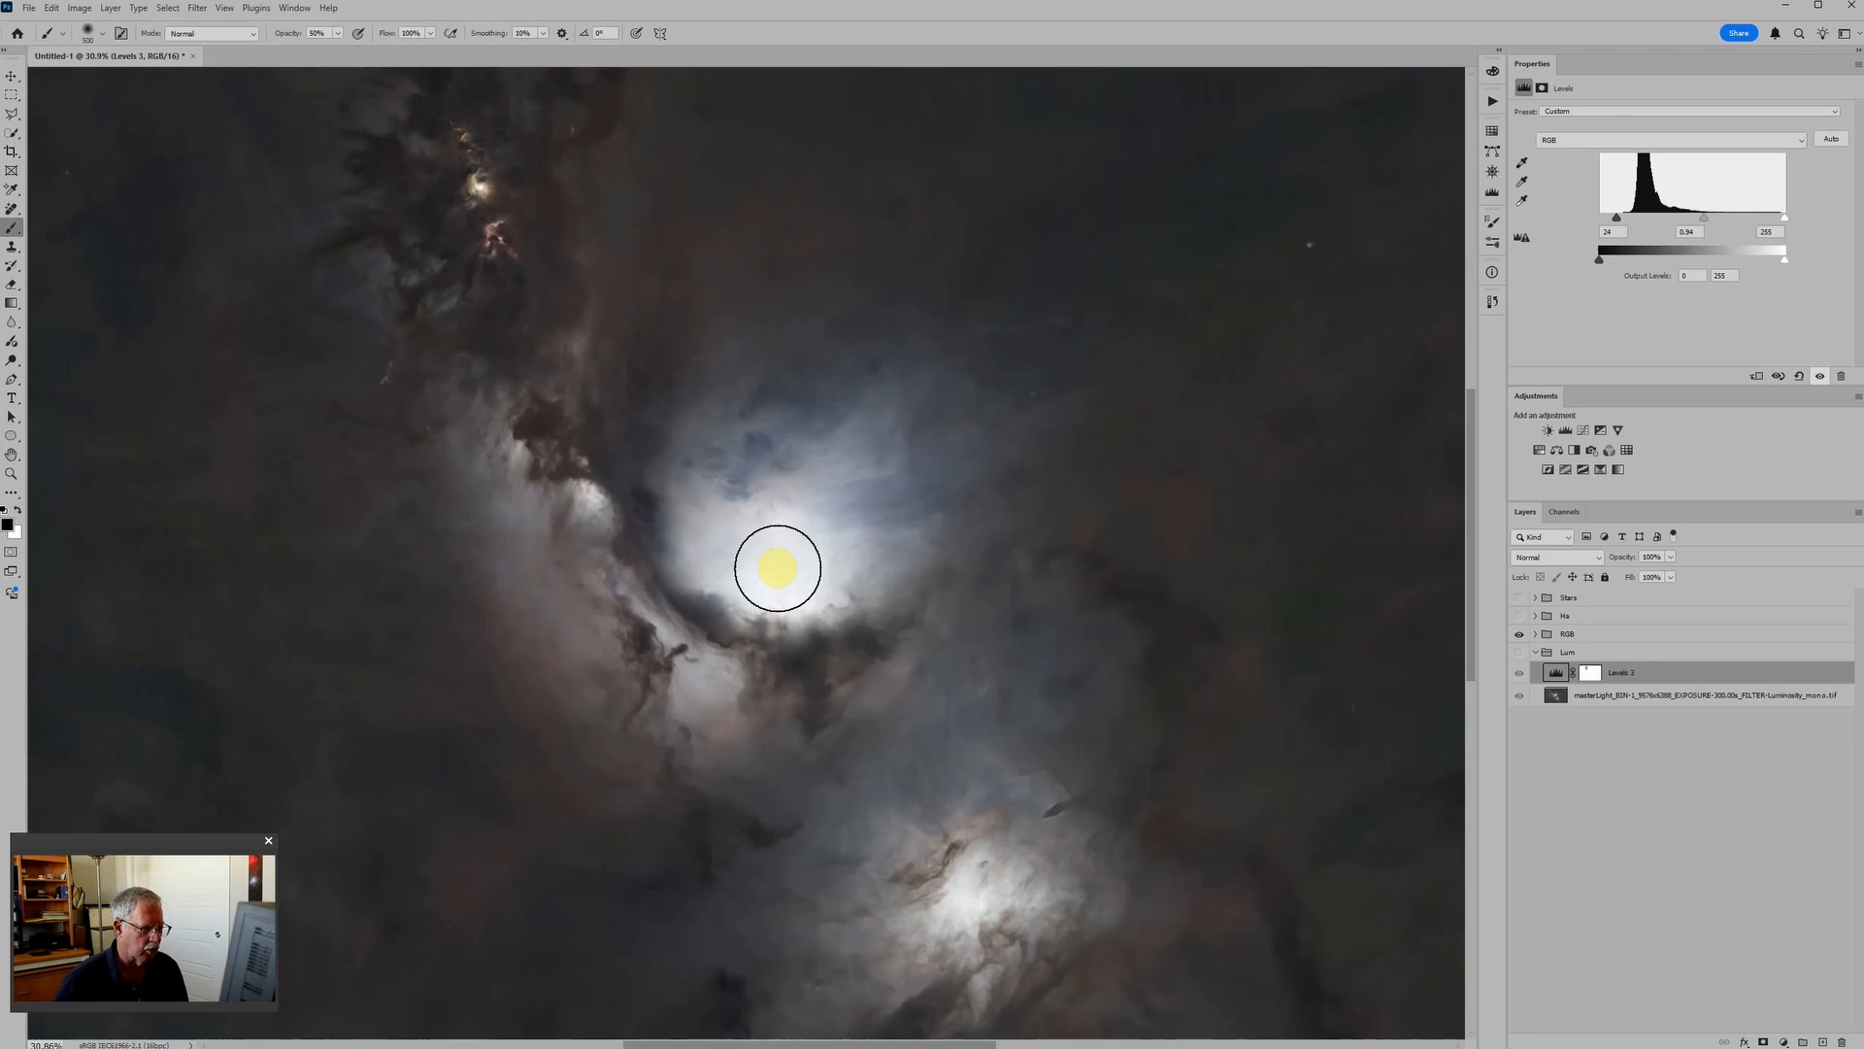
{"action": "scroll", "coordinate": [778, 568], "scroll_direction": "down", "scroll_amount": 1}
{"action": "scroll", "coordinate": [1010, 599], "scroll_direction": "down", "scroll_amount": 1}
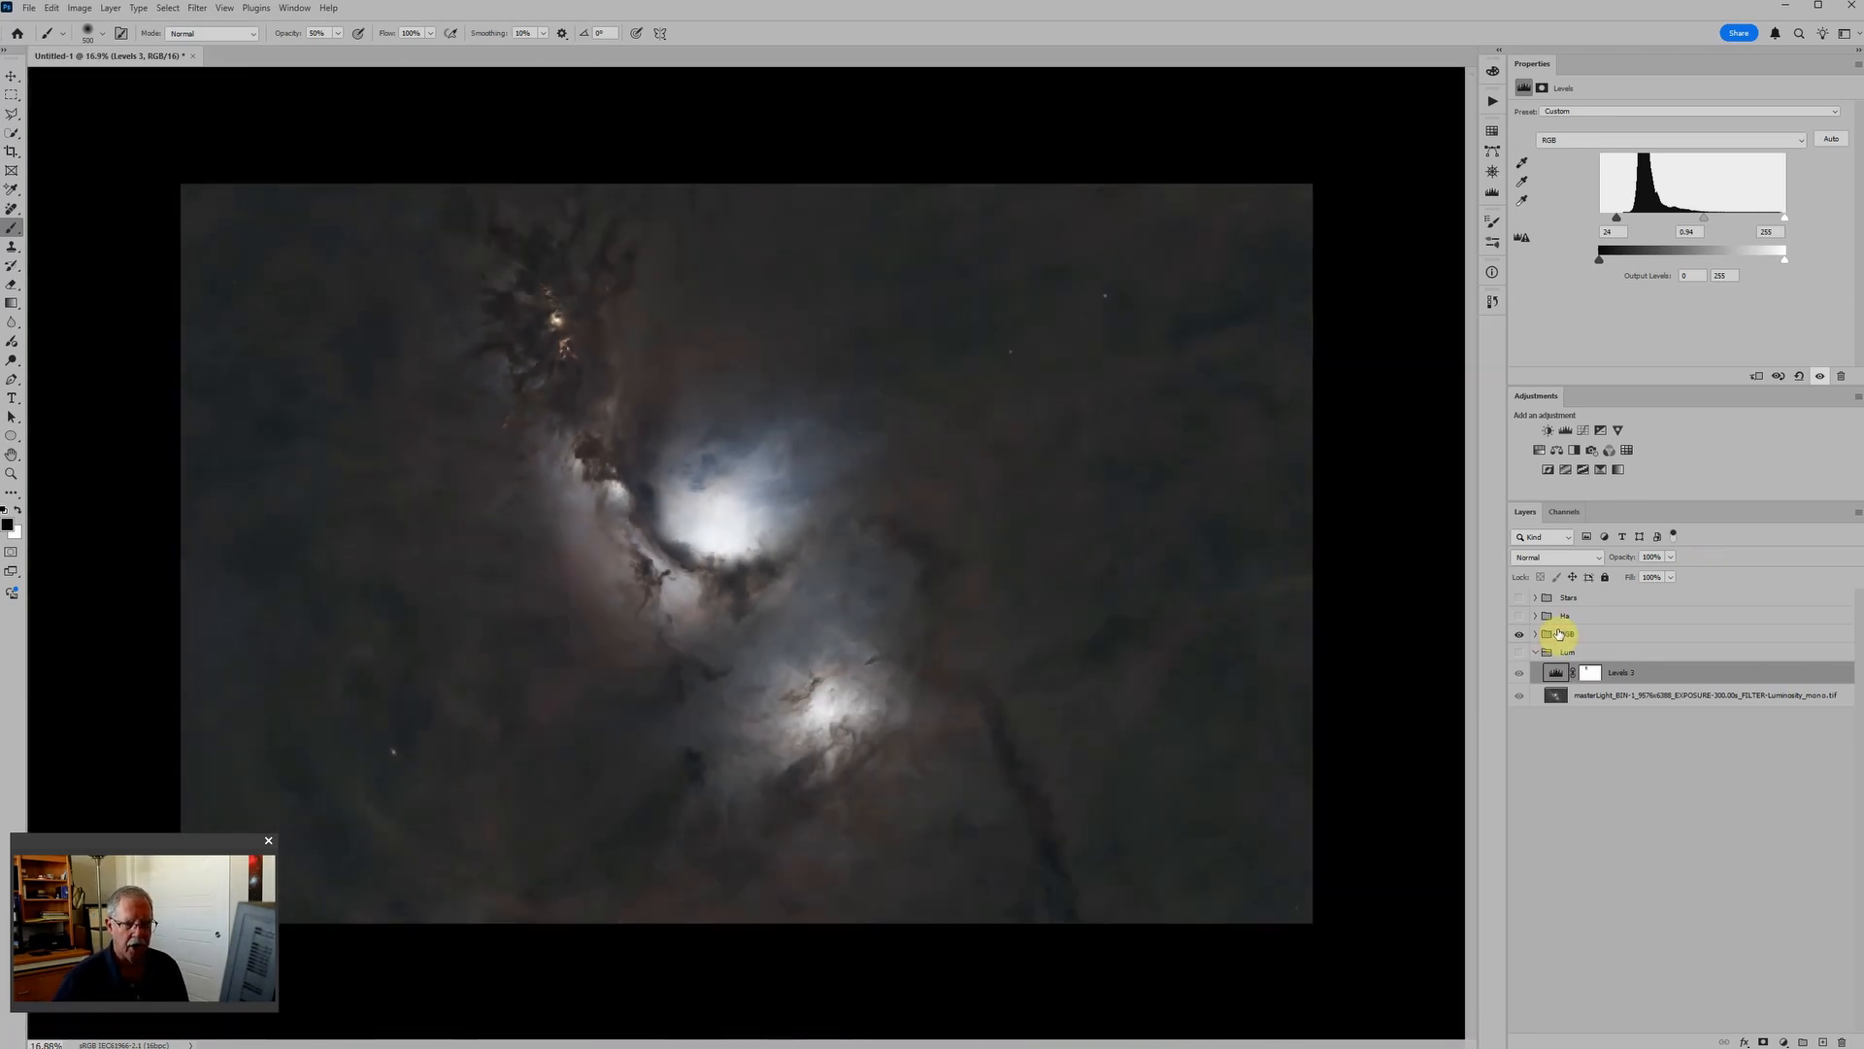
{"action": "left_click", "coordinate": [1559, 634]}
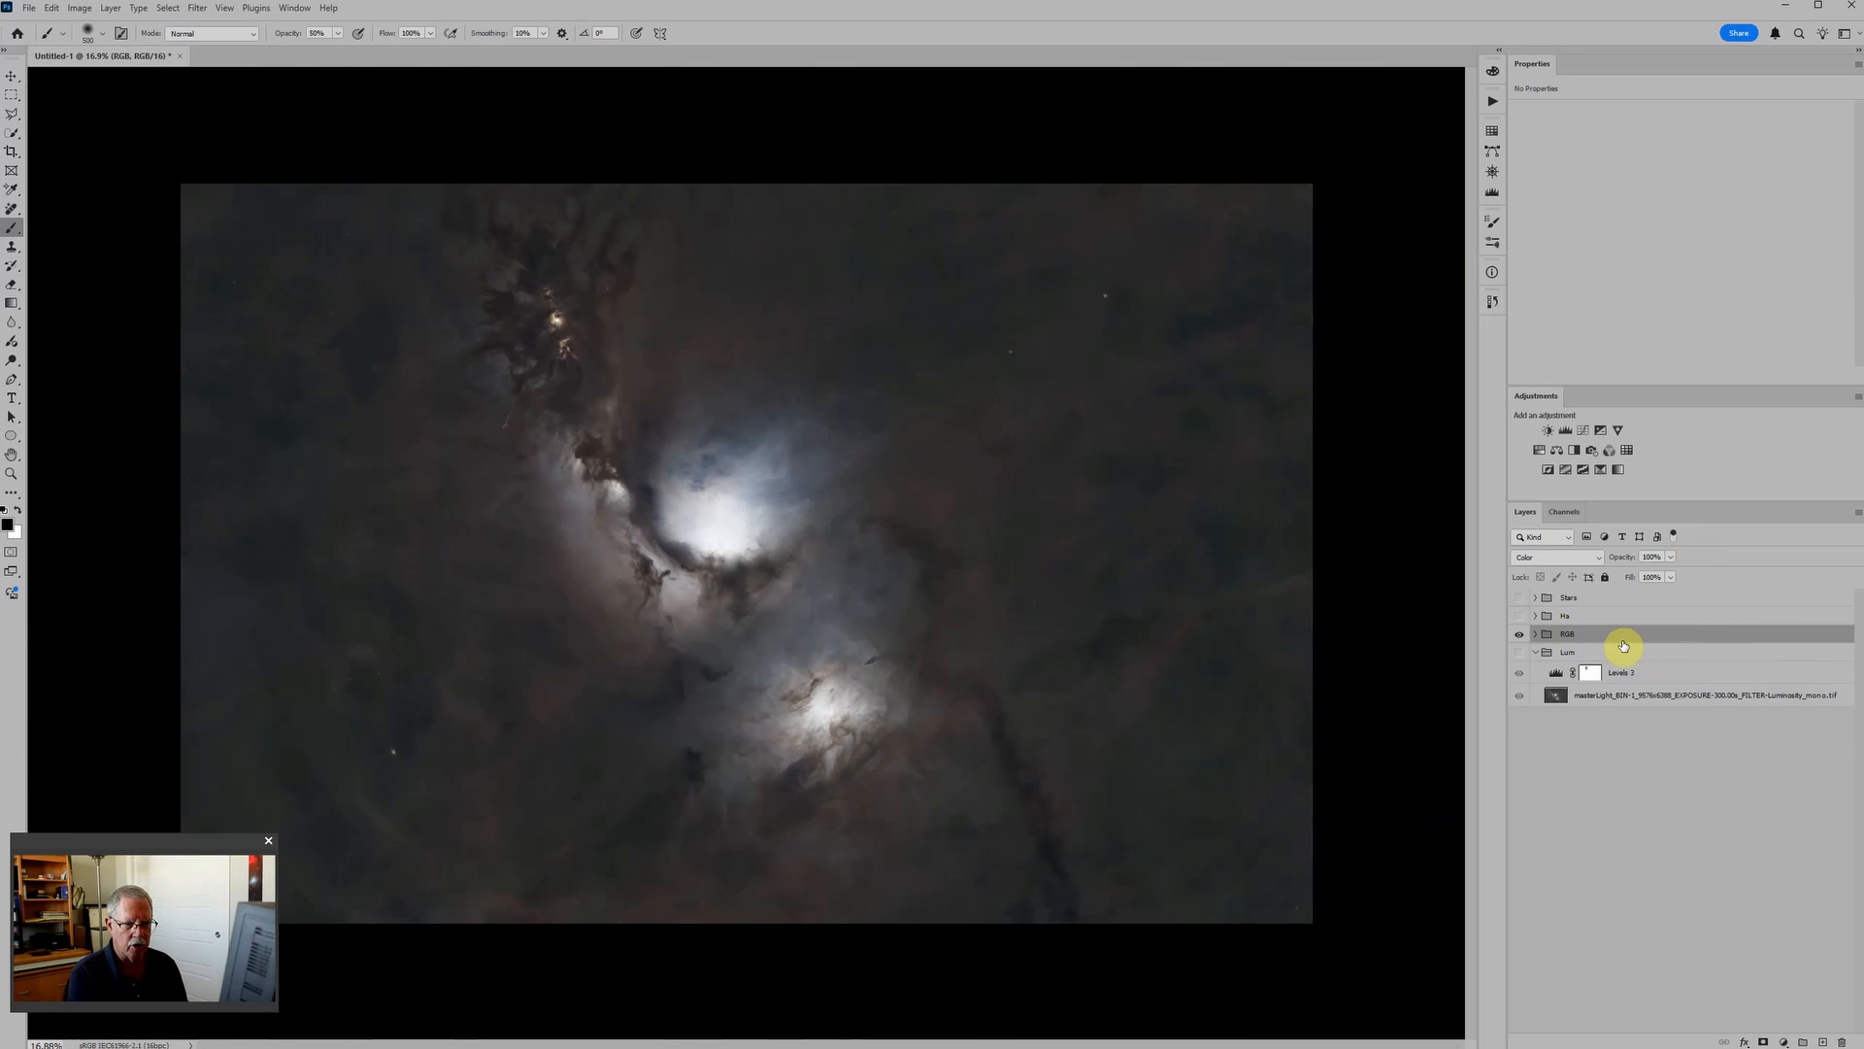
Duplicate the RGB group as "RGB Luminosity" and add a Levels adjustment directly above the copy's image layer.
{"action": "key", "text": "ctrl+j"}
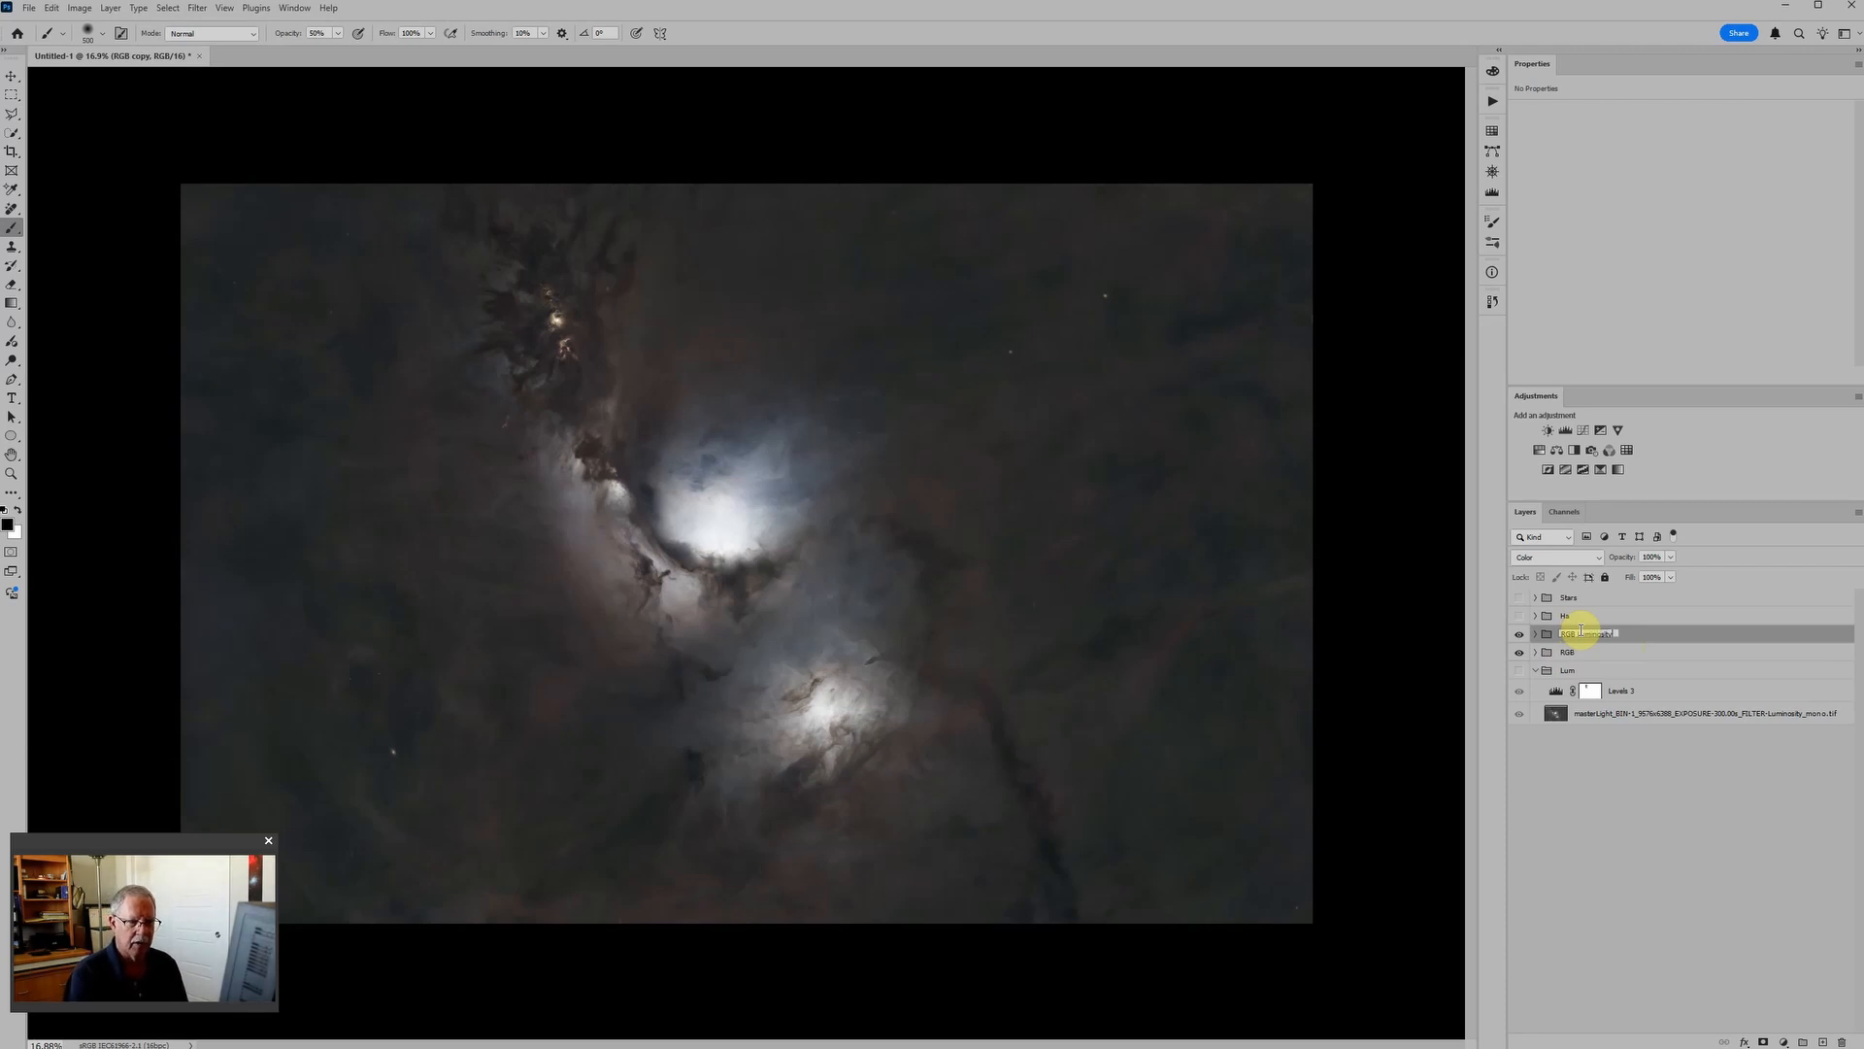
{"action": "key", "text": "Return"}
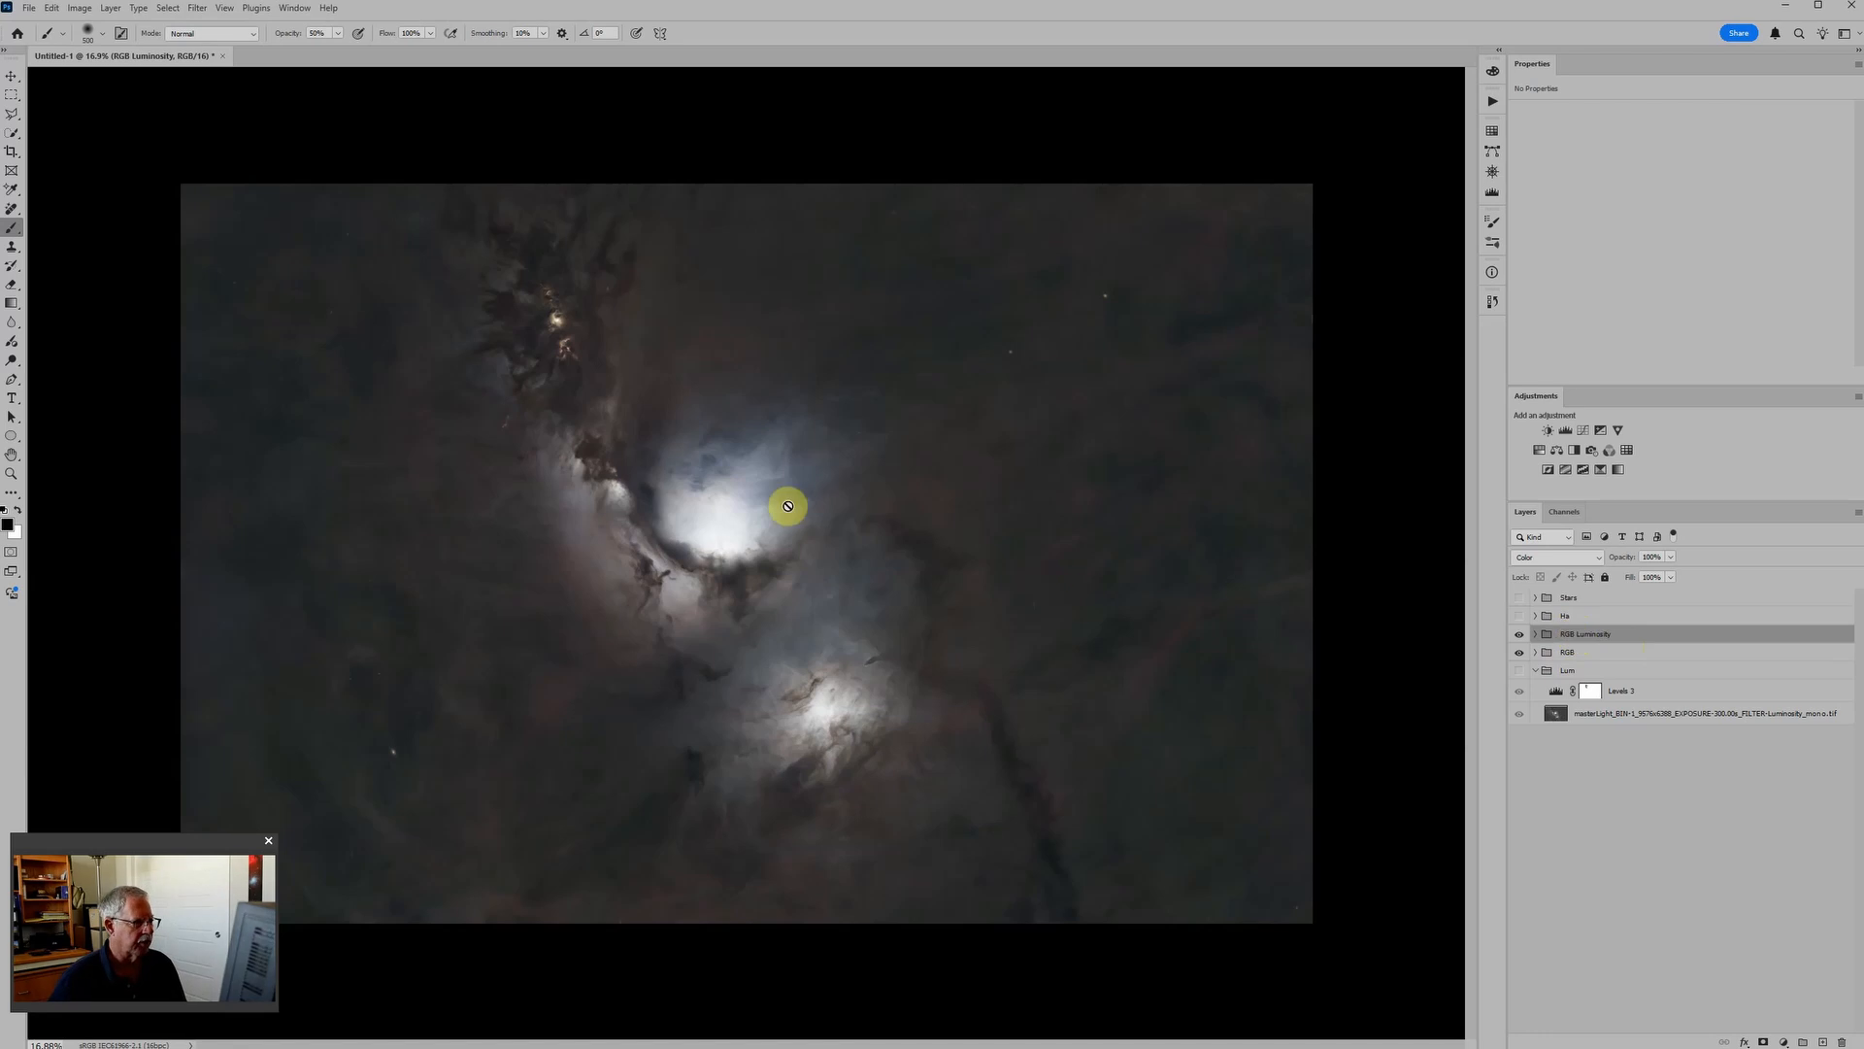
{"action": "left_click", "coordinate": [1535, 634]}
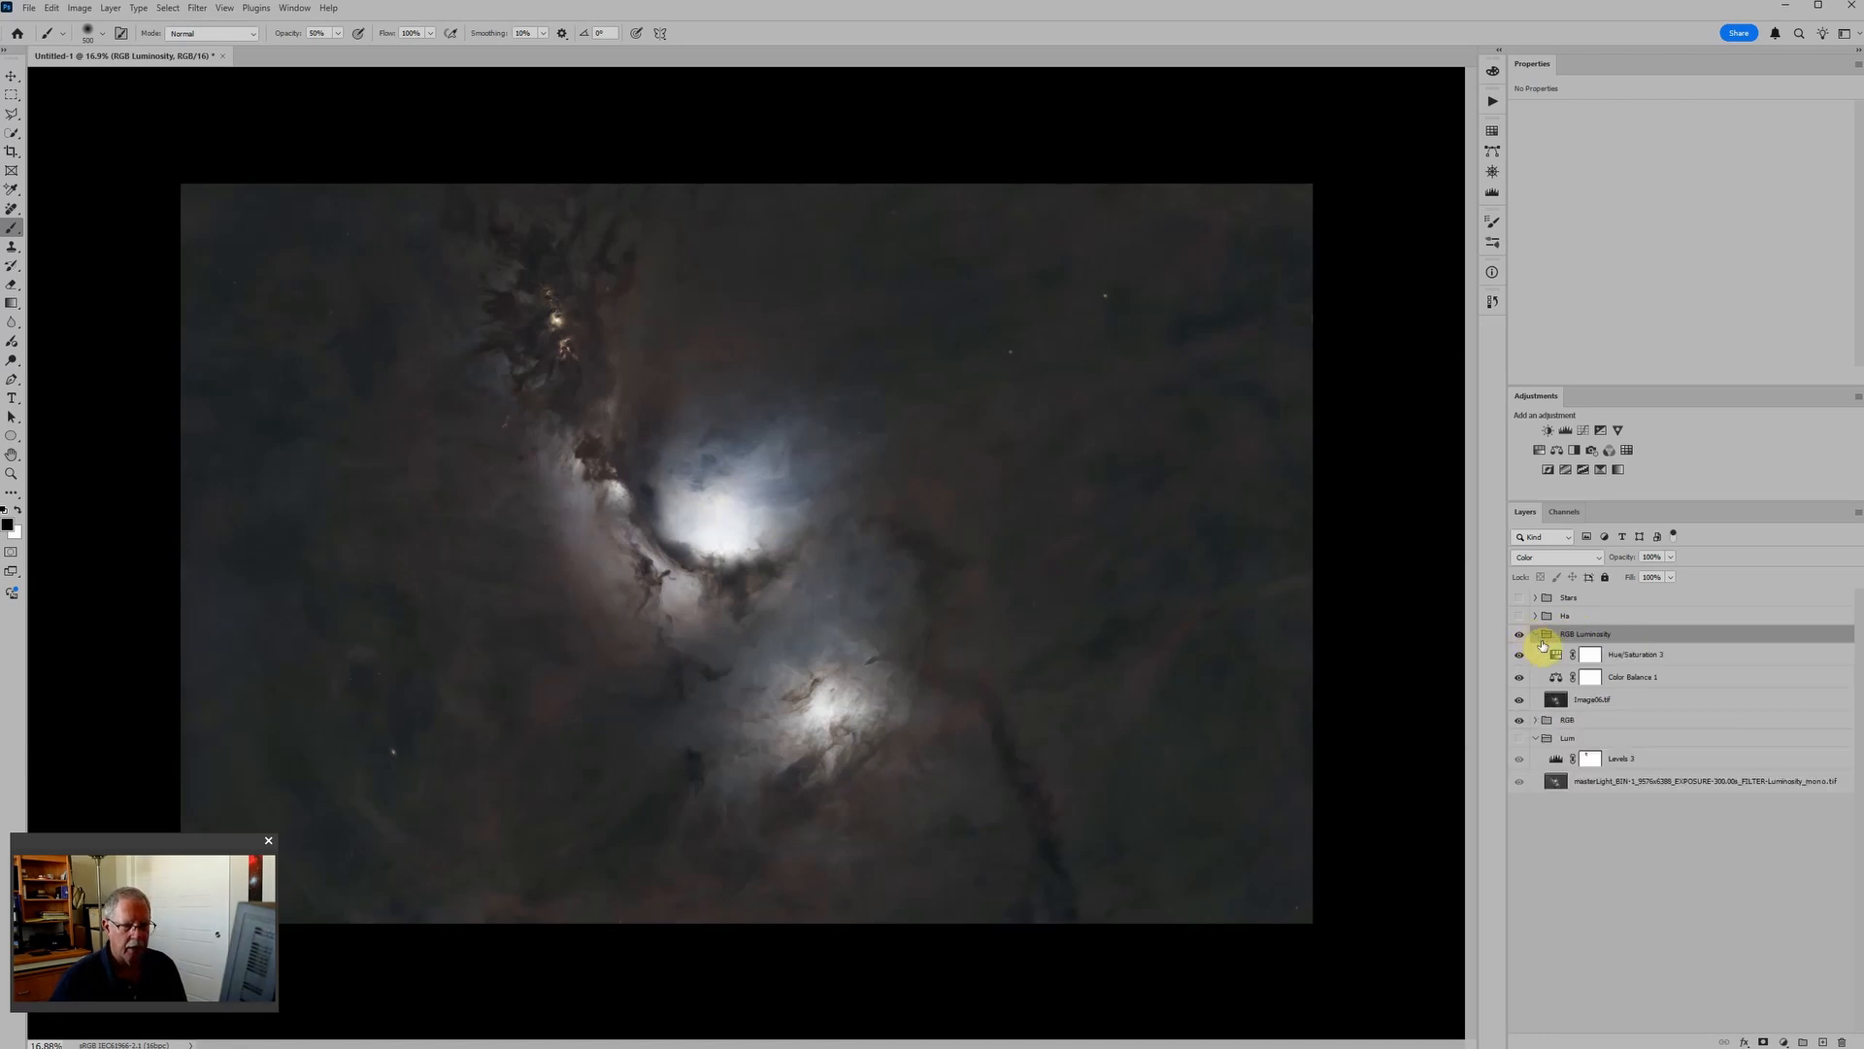
{"action": "left_click", "coordinate": [1621, 701]}
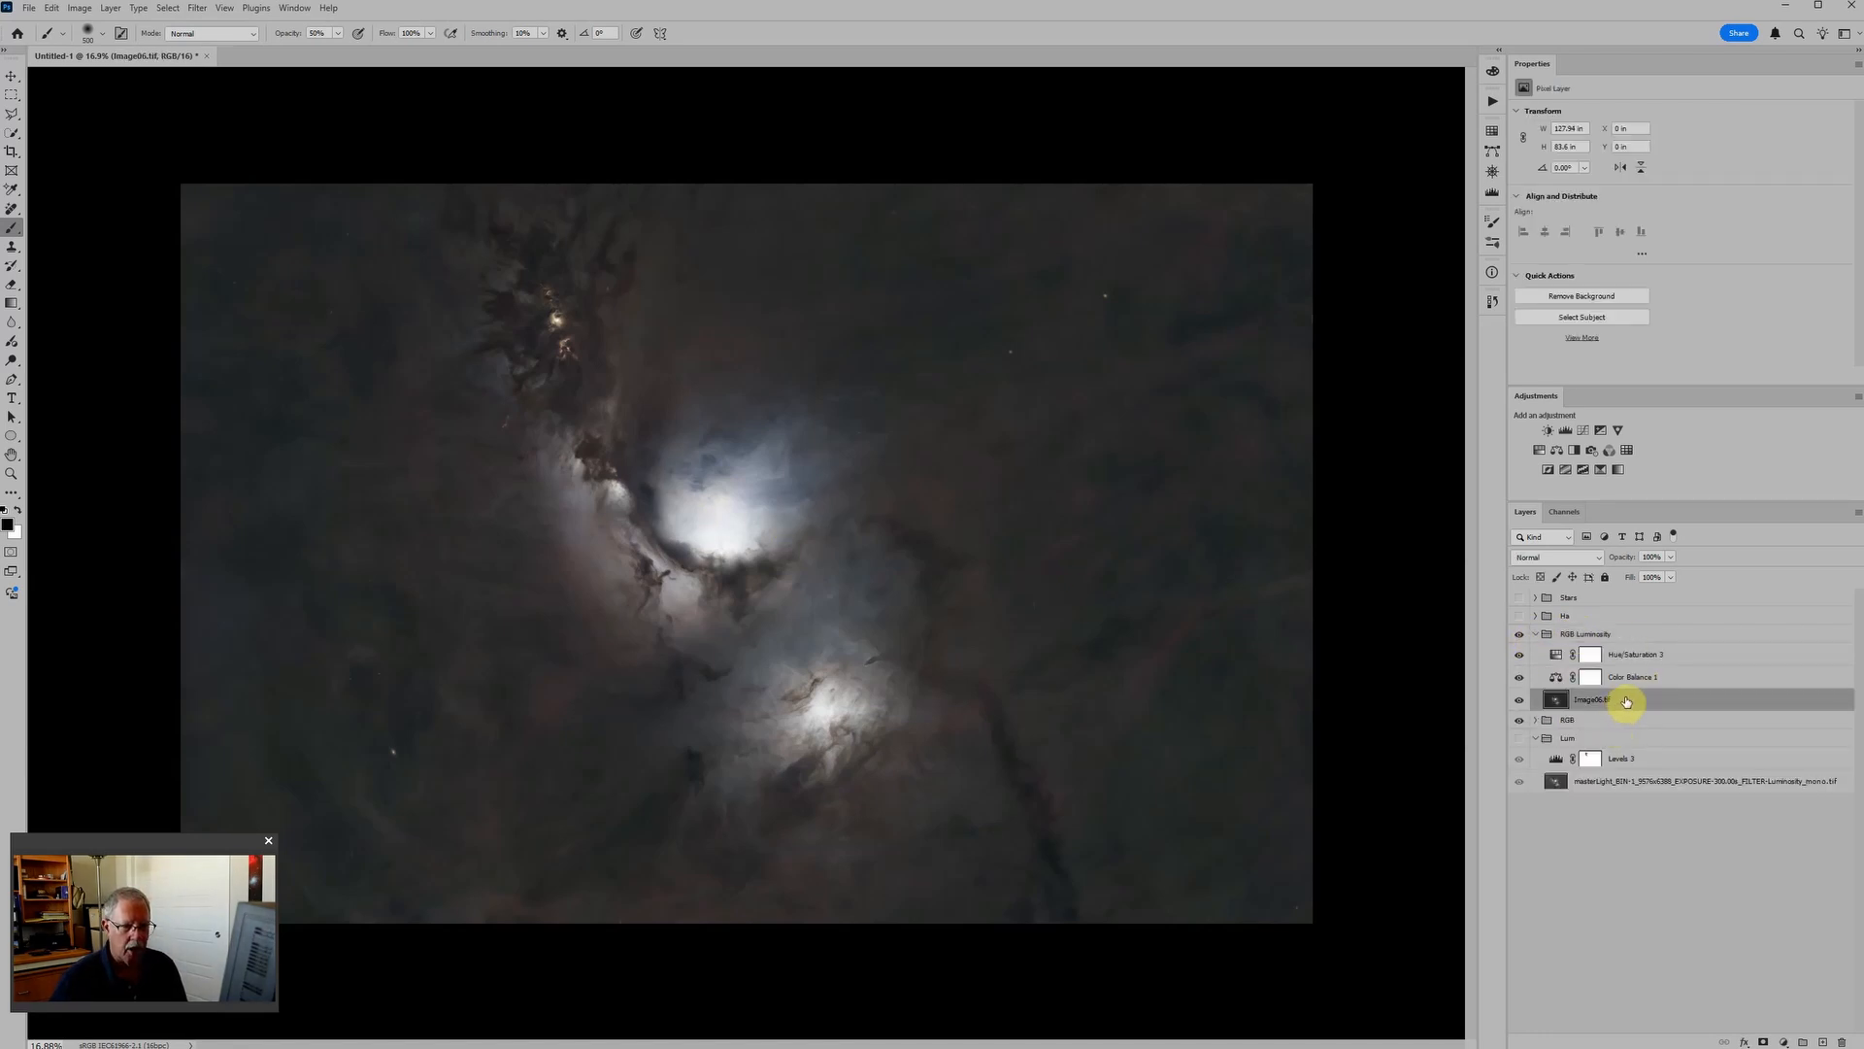
{"action": "left_click", "coordinate": [1566, 432]}
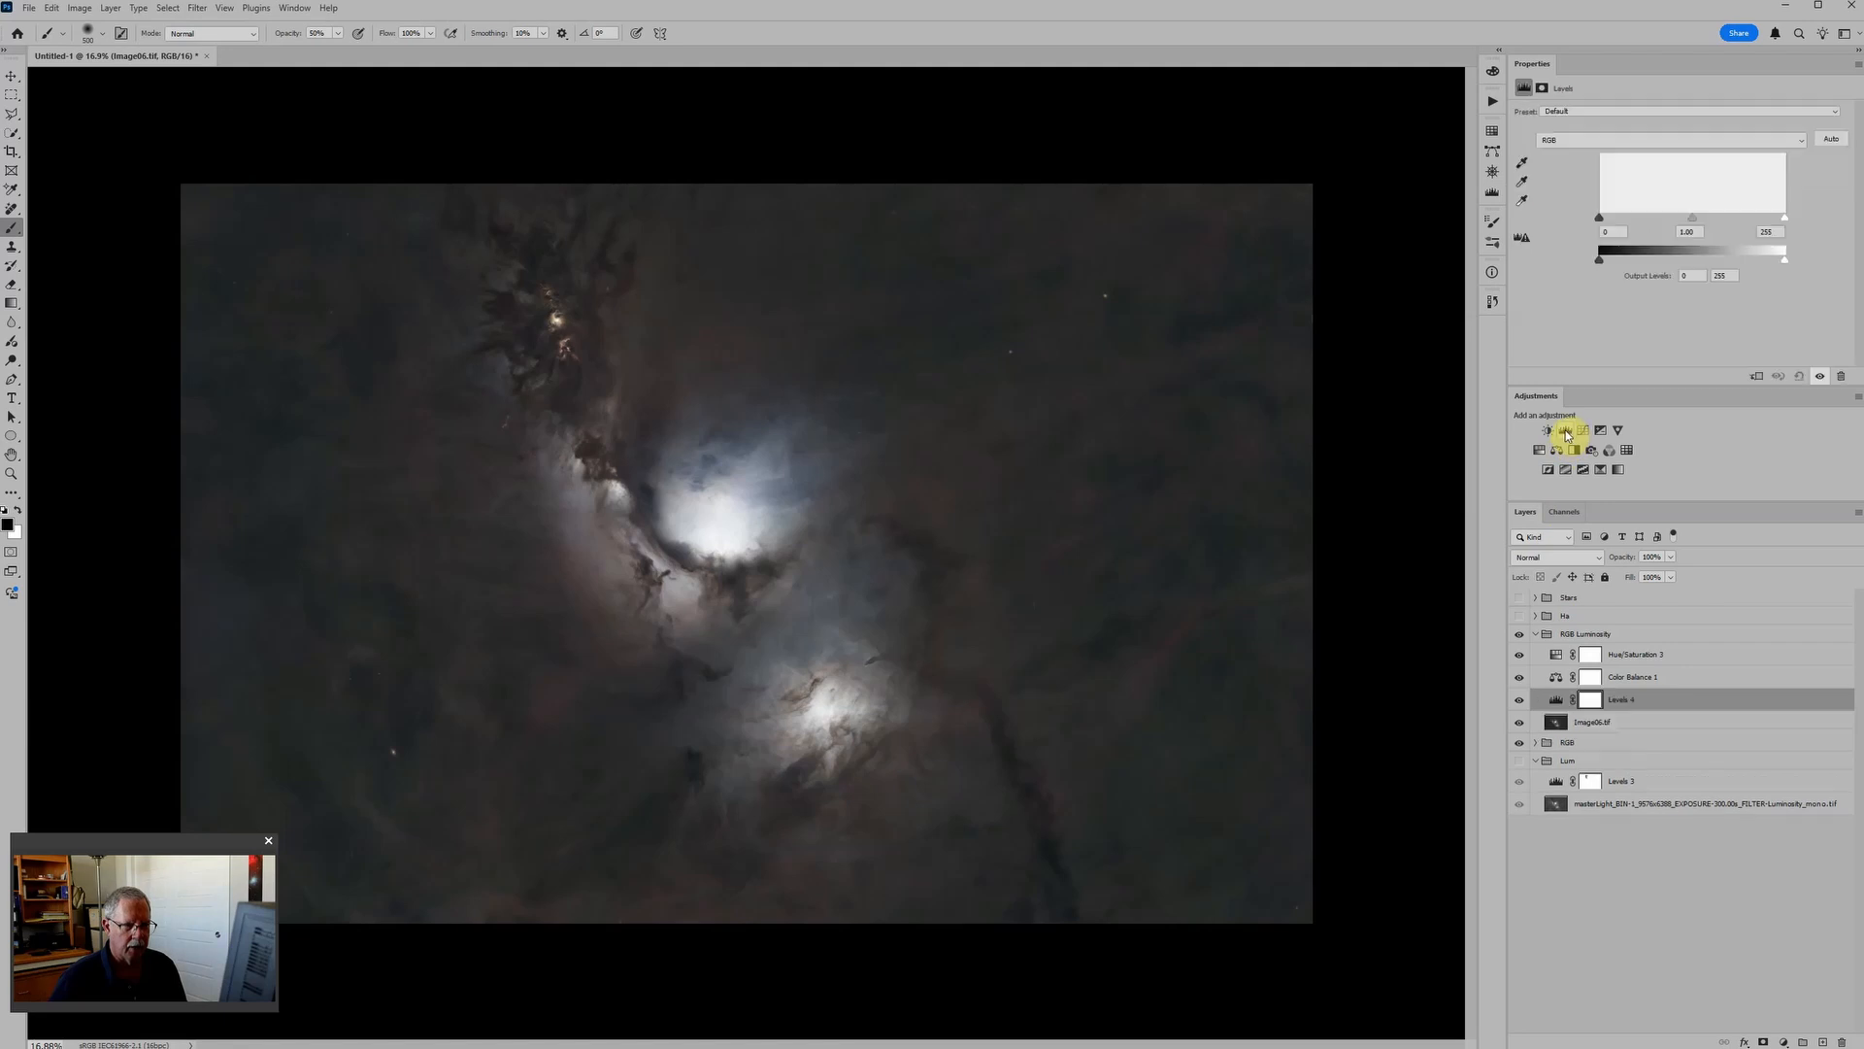
Set the RGB Luminosity group's blend mode to Multiply and conceal its effect with a black layer mask.
{"action": "left_click", "coordinate": [1587, 636]}
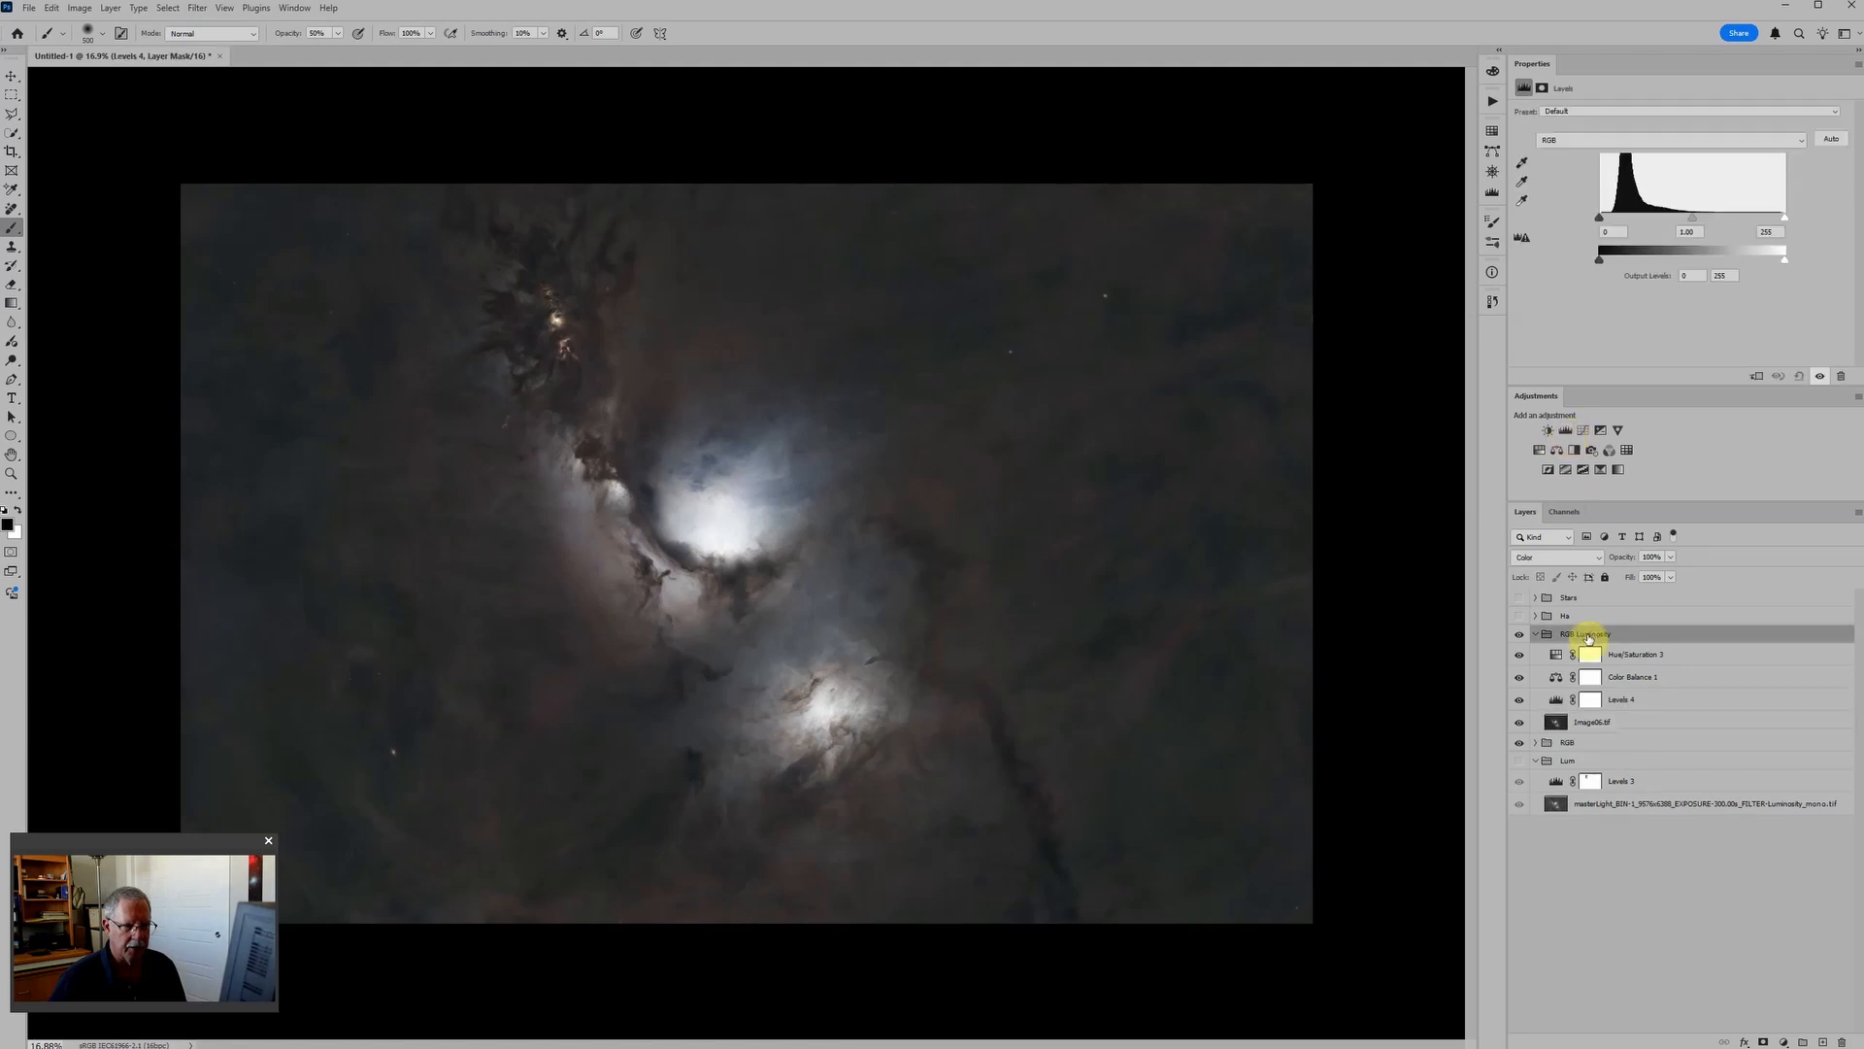
{"action": "left_click", "coordinate": [1550, 559]}
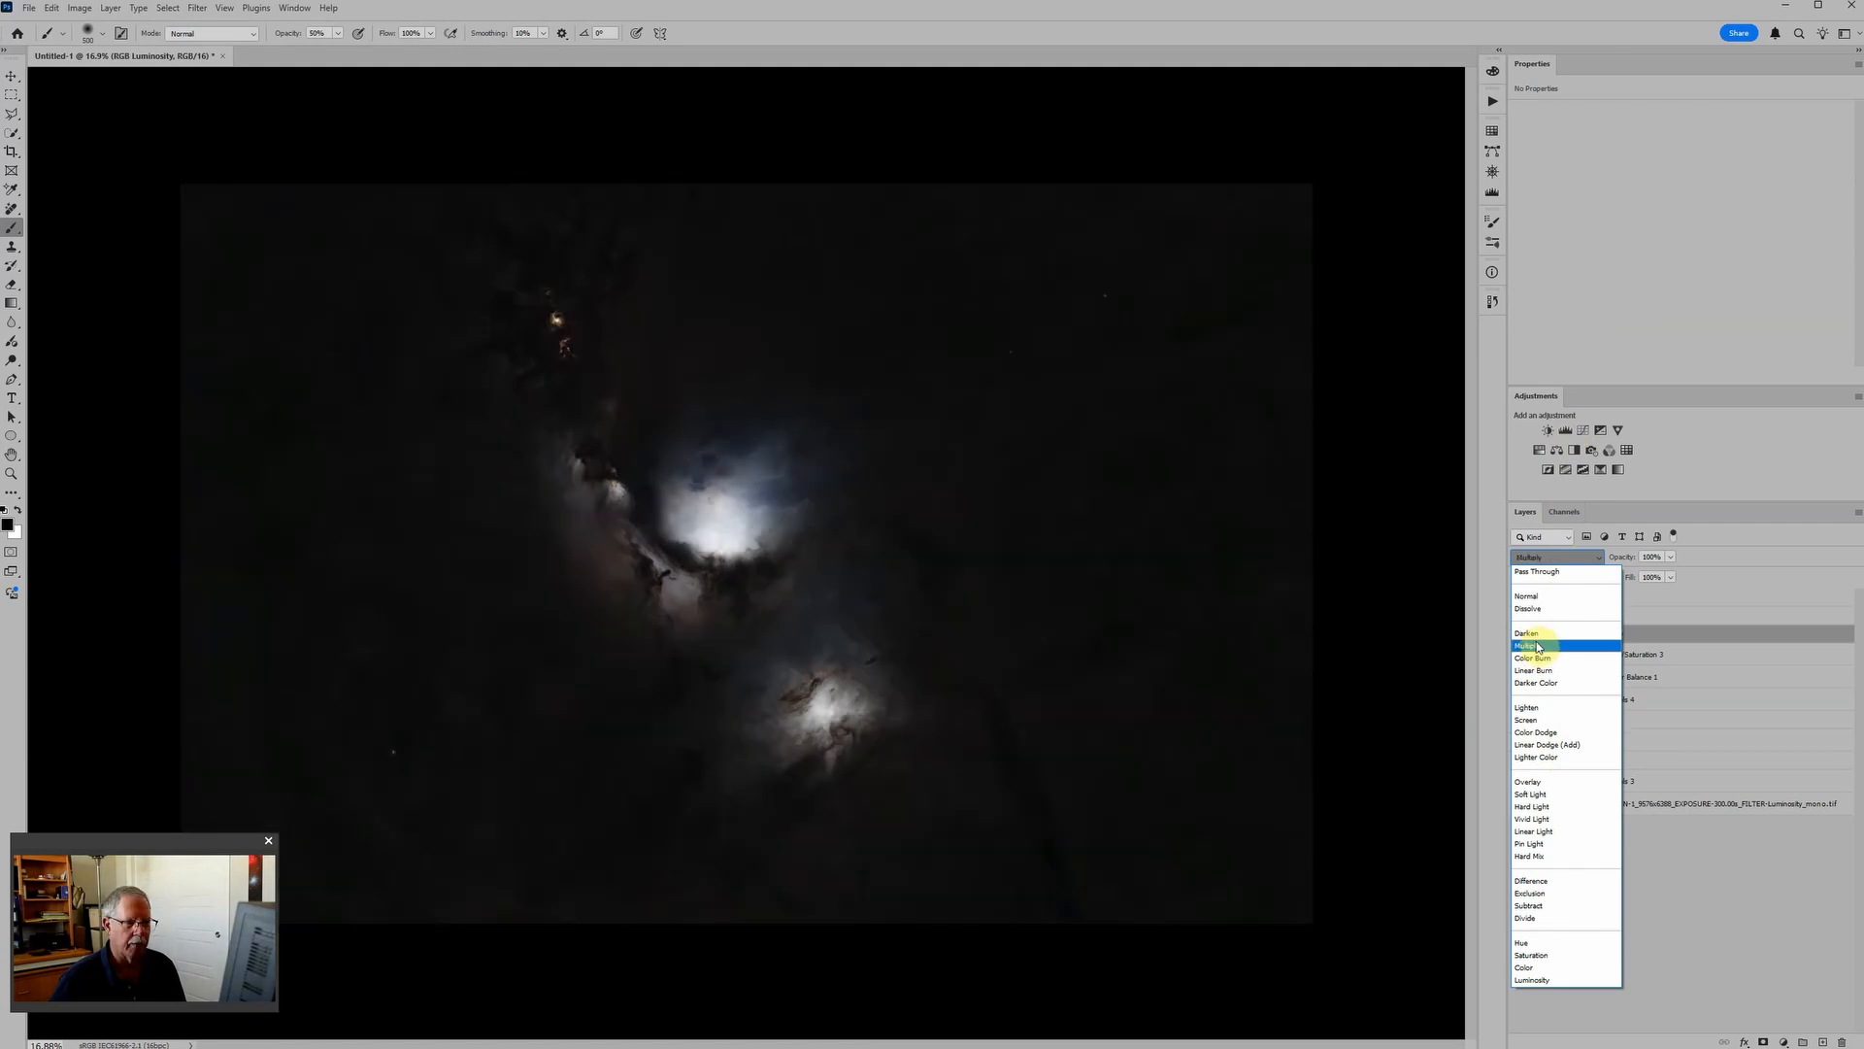
{"action": "left_click", "coordinate": [1537, 645]}
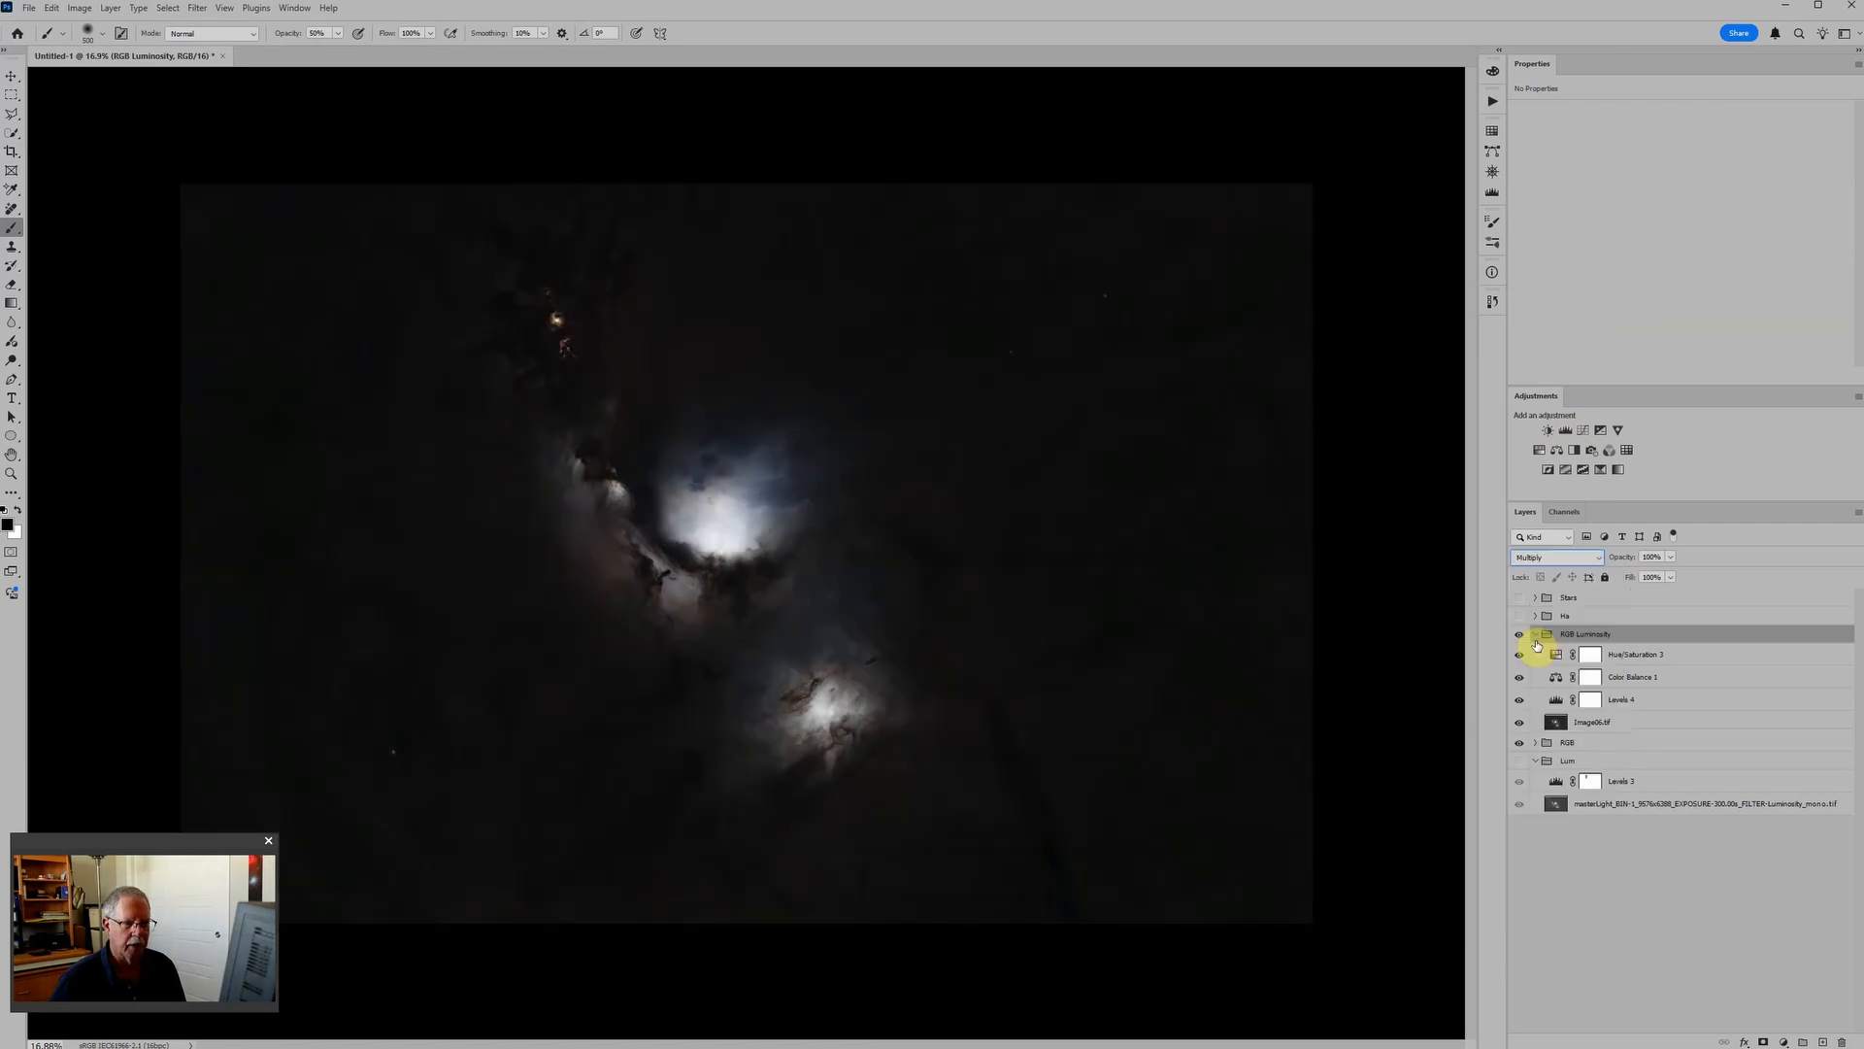
{"action": "scroll", "coordinate": [749, 518], "scroll_direction": "up", "scroll_amount": 5}
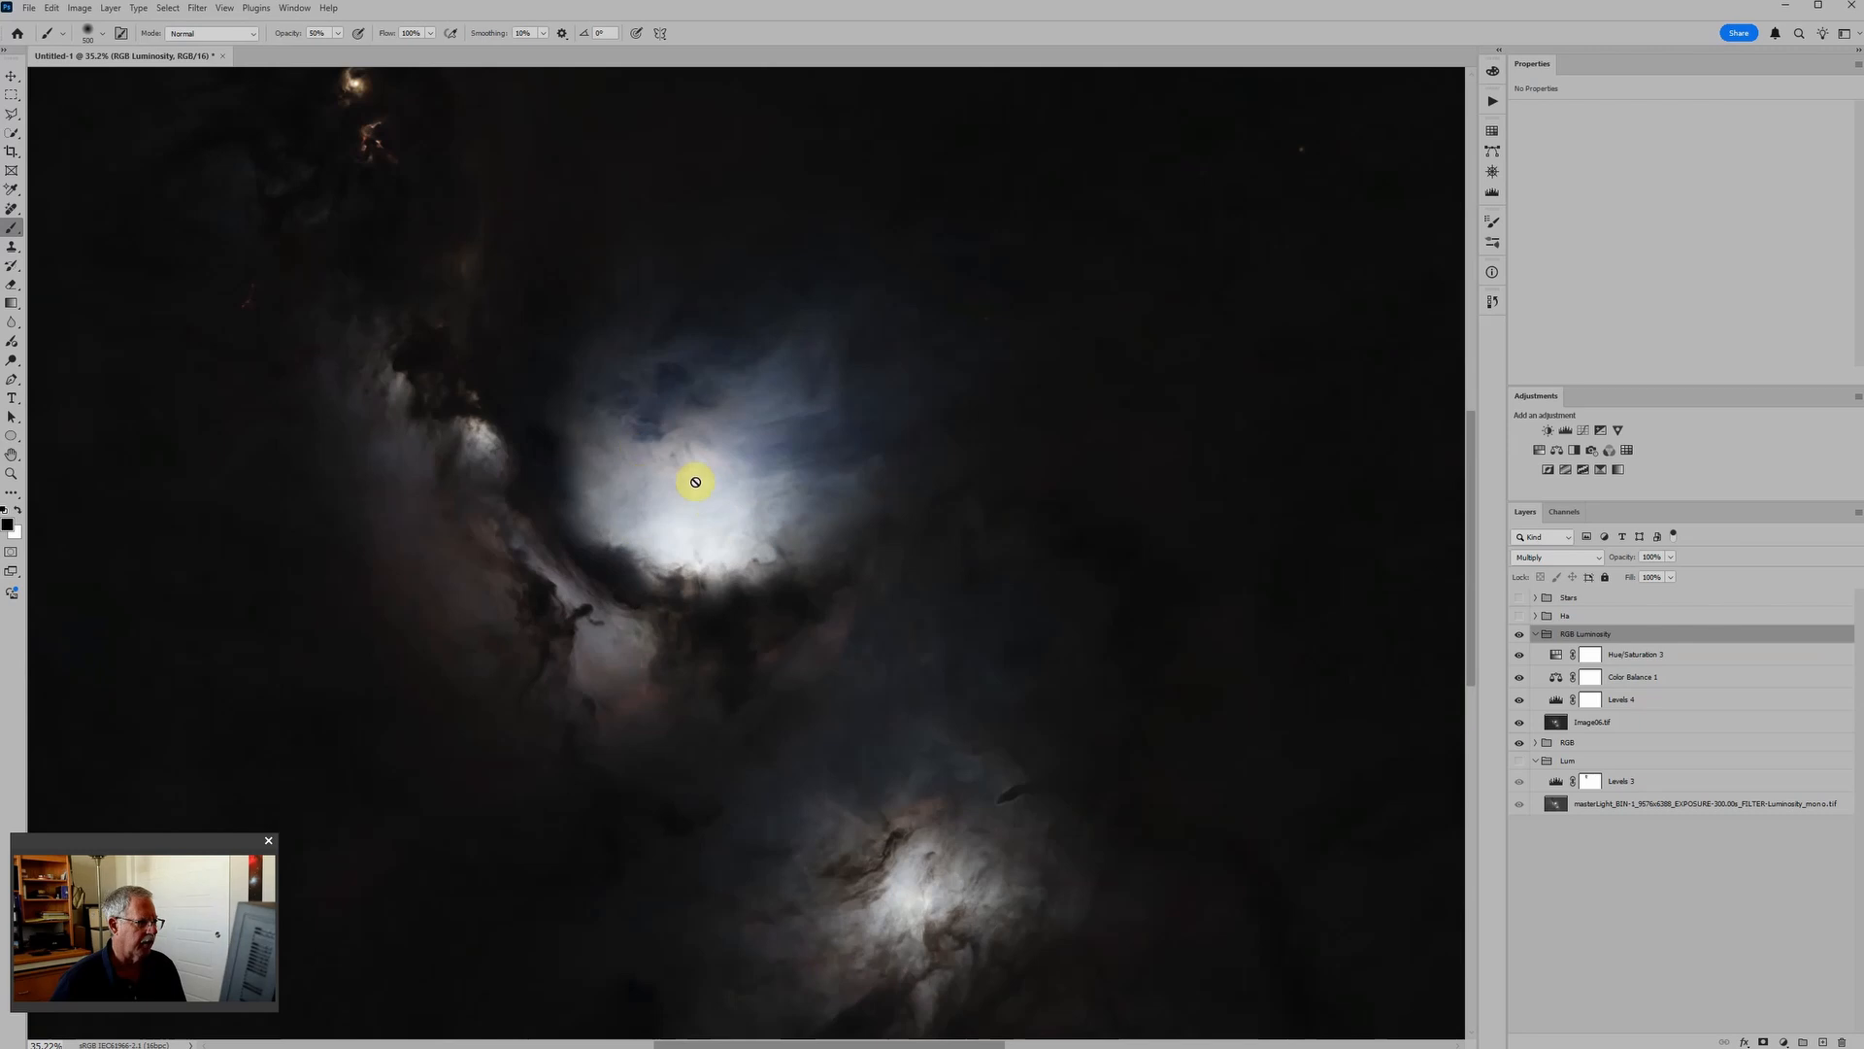
{"action": "scroll", "coordinate": [690, 481], "scroll_direction": "down", "scroll_amount": 2}
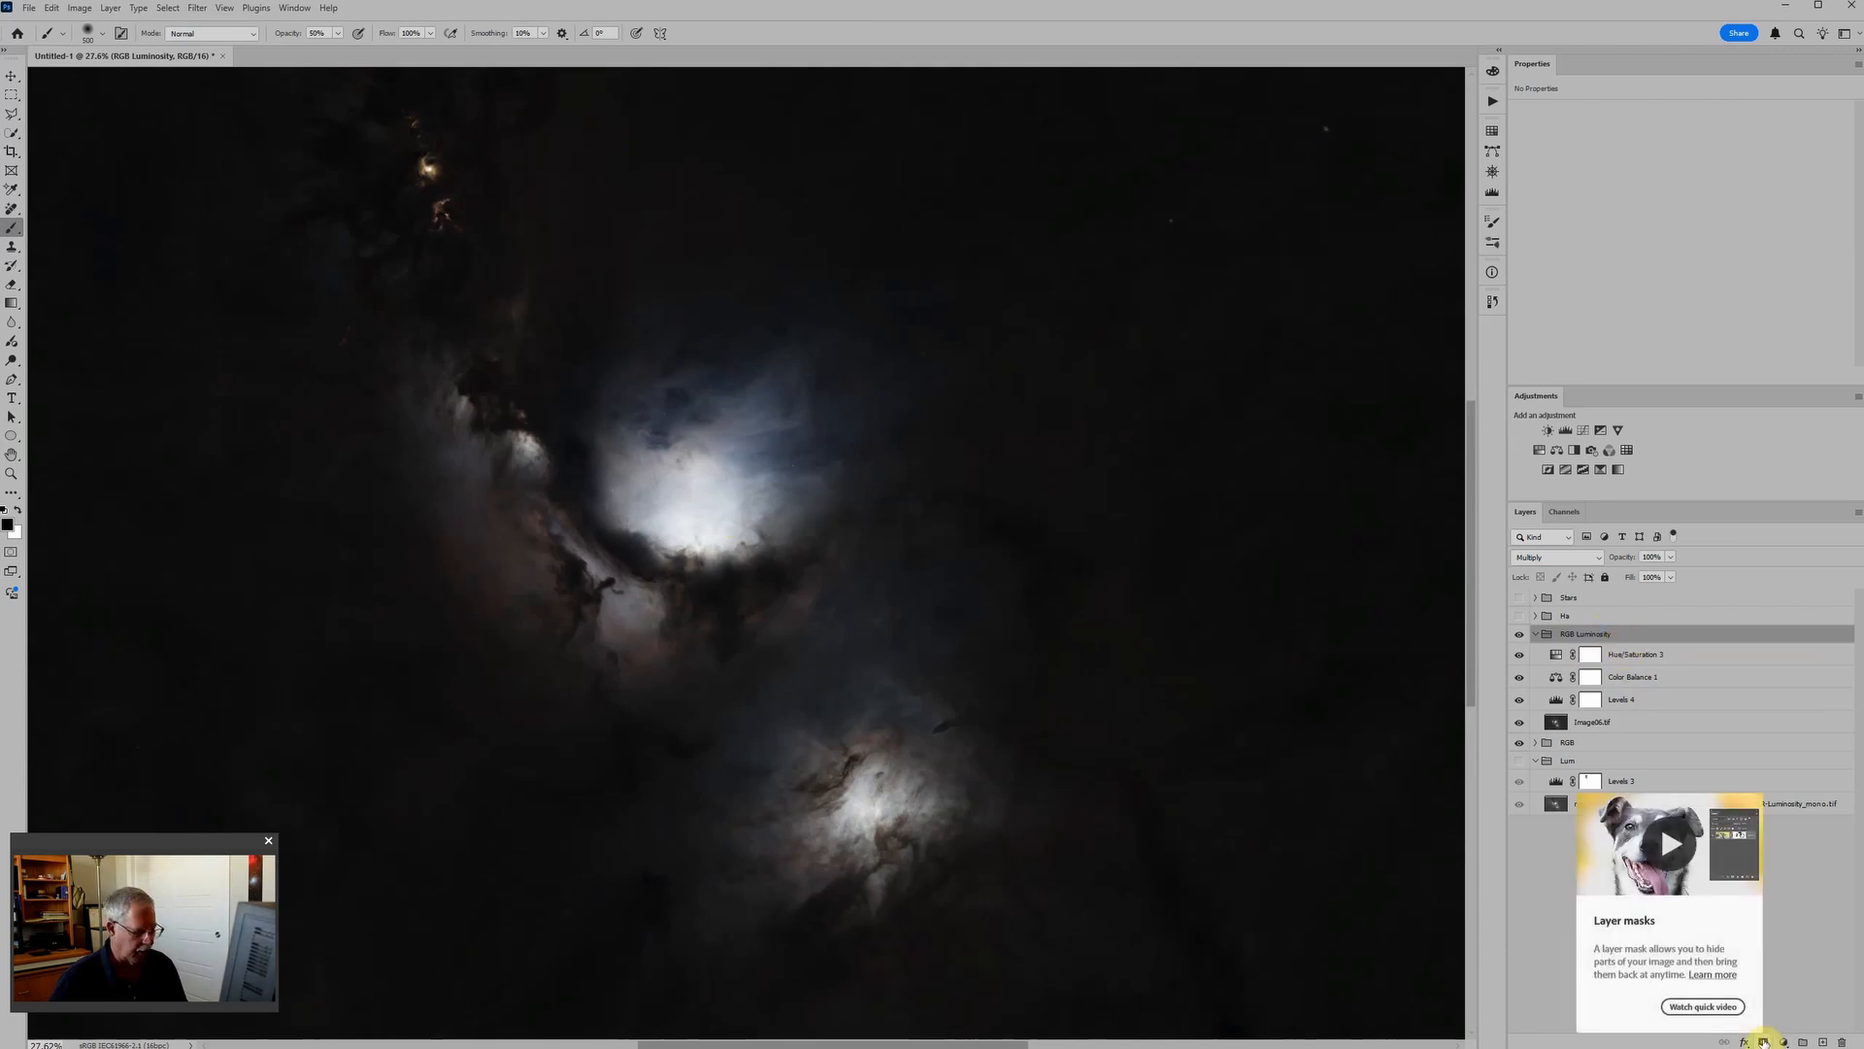
{"action": "left_click", "coordinate": [1764, 1041], "text": "alt"}
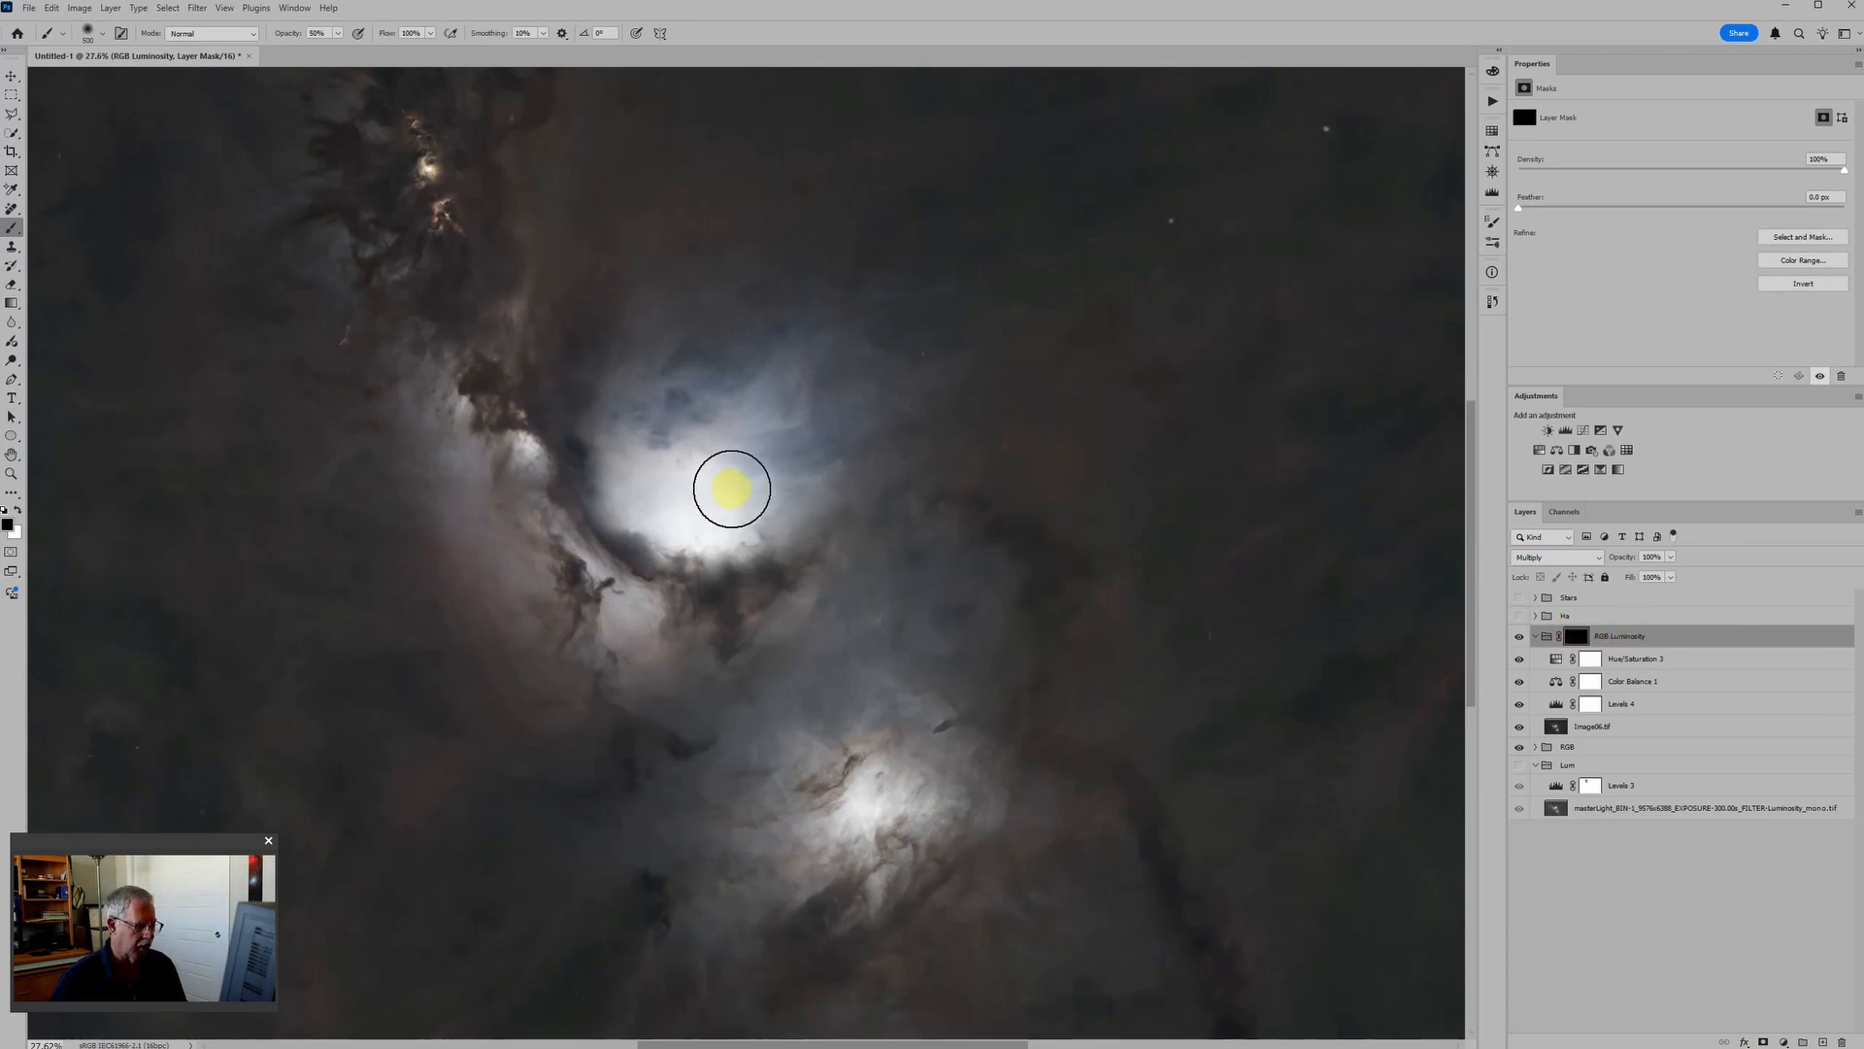
Paint the RGB Luminosity mask with a soft white brush at 20% opacity over the two bright nebula cores.
{"action": "key", "text": "bracketright"}
{"action": "key", "text": "bracketright"}
{"action": "key", "text": "bracketright"}
{"action": "key", "text": "bracketright"}
{"action": "left_click", "coordinate": [18, 509]}
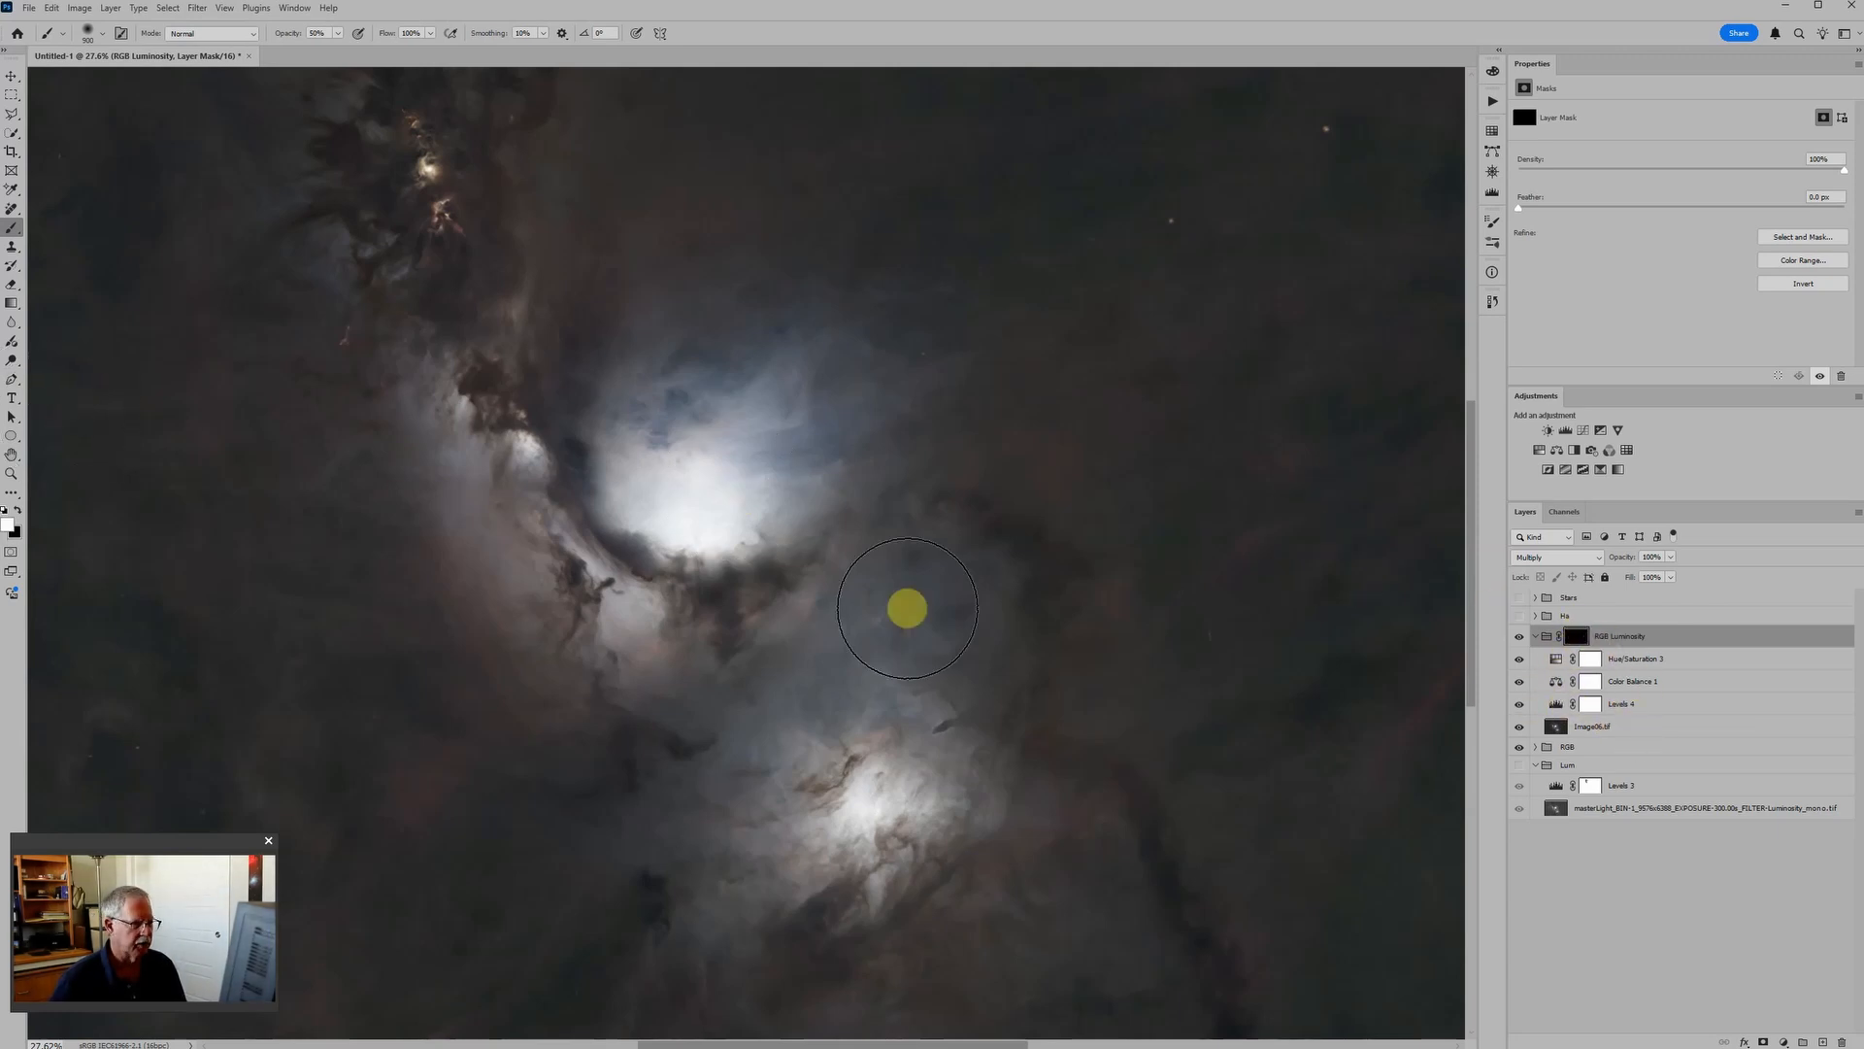
{"action": "key", "text": "2"}
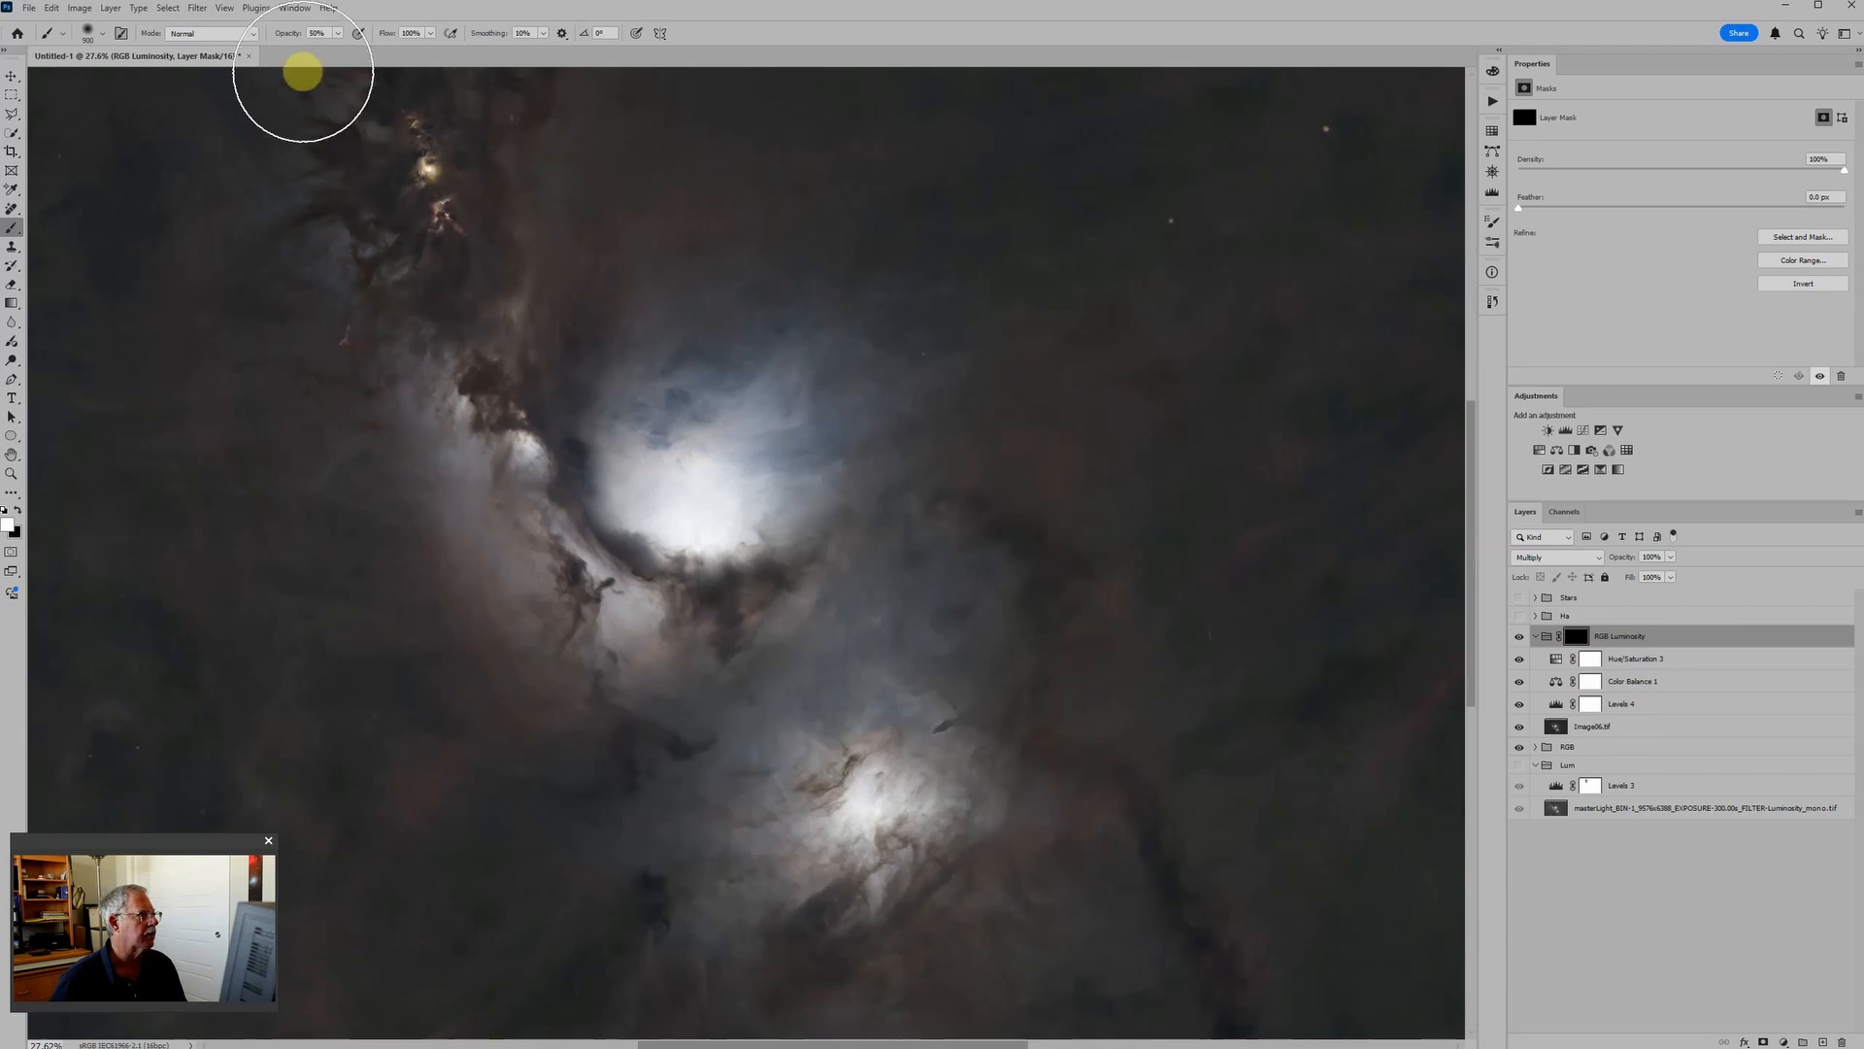
{"action": "mouse_move", "coordinate": [705, 509]}
{"action": "left_mouse_down"}
{"action": "mouse_move", "coordinate": [771, 432]}
{"action": "mouse_move", "coordinate": [622, 494]}
{"action": "mouse_move", "coordinate": [691, 508]}
{"action": "mouse_move", "coordinate": [645, 560]}
{"action": "mouse_move", "coordinate": [756, 614]}
{"action": "mouse_move", "coordinate": [853, 718]}
{"action": "mouse_move", "coordinate": [869, 796]}
{"action": "left_mouse_up"}
{"action": "key", "text": "bracketleft"}
{"action": "key", "text": "bracketleft"}
{"action": "key", "text": "bracketleft"}
{"action": "key", "text": "bracketleft"}
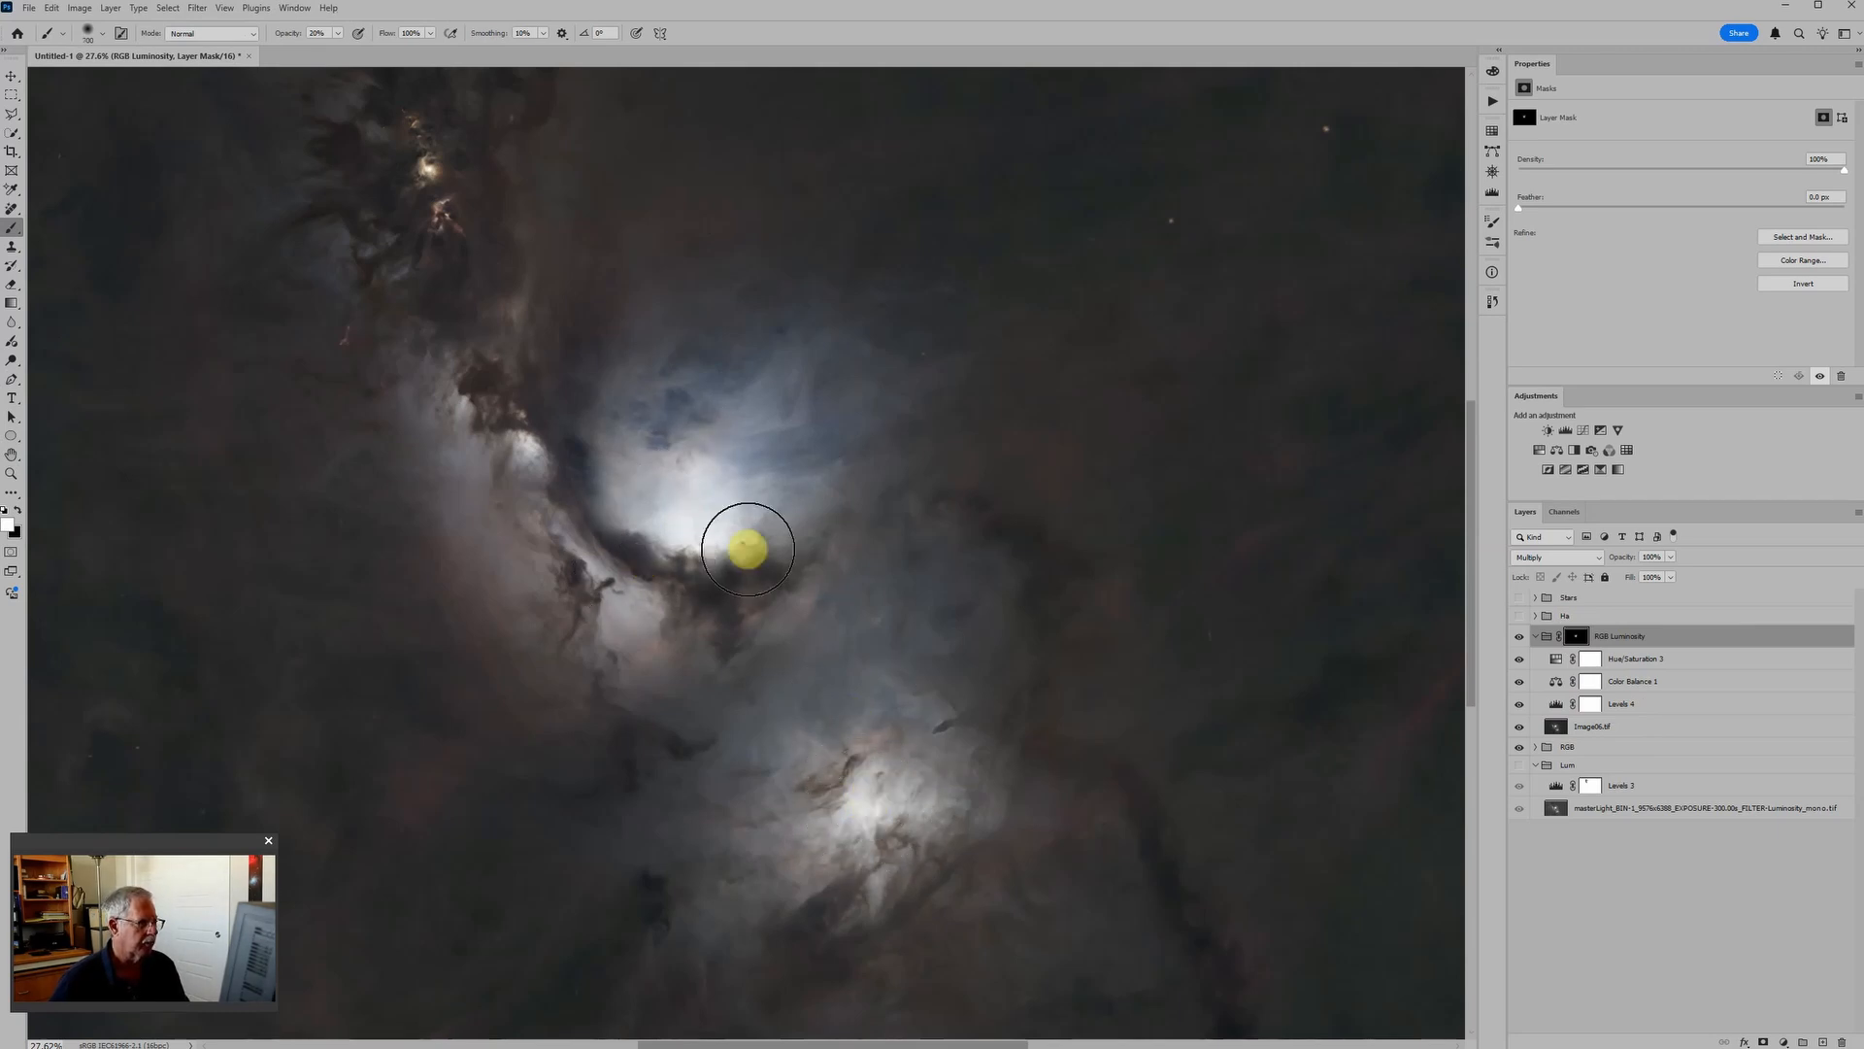
{"action": "key", "text": "bracketleft"}
{"action": "key", "text": "bracketleft"}
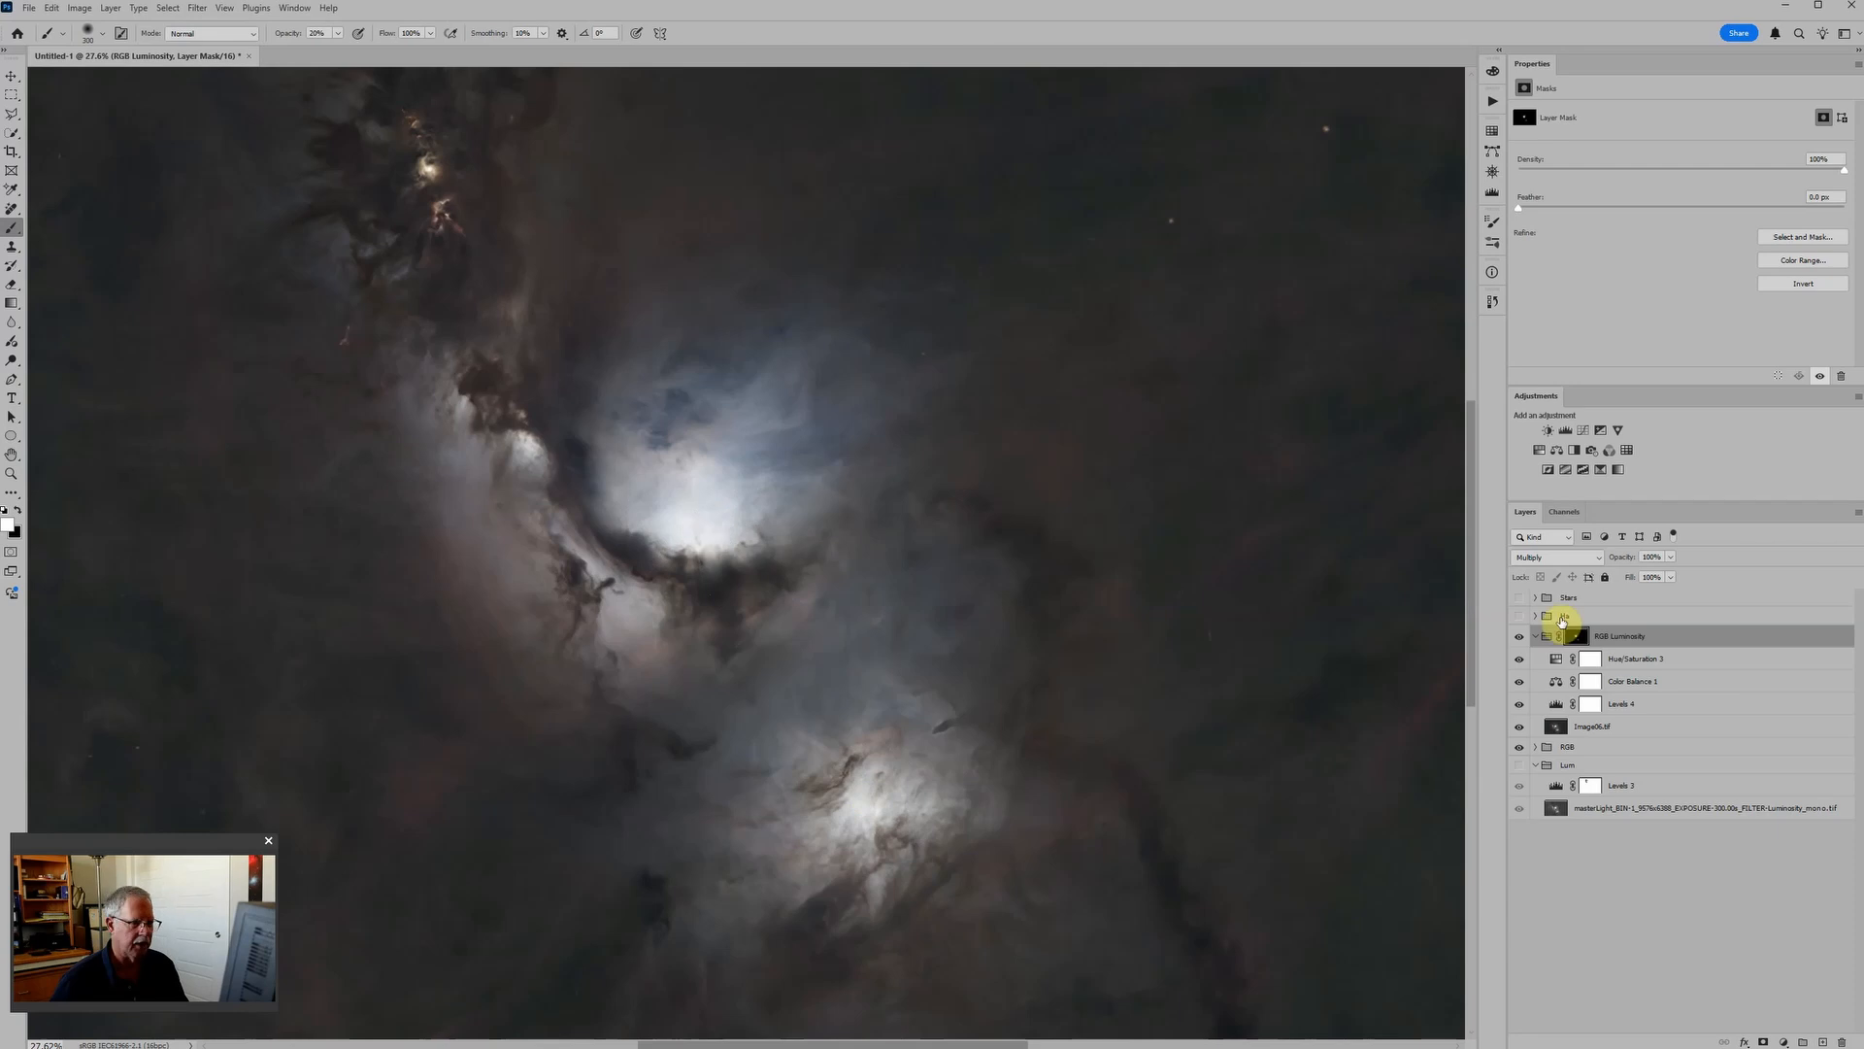
Inspect the painted RGB Luminosity mask on its own, and compare the image with that group hidden and shown.
{"action": "left_click", "coordinate": [1580, 636], "text": "alt"}
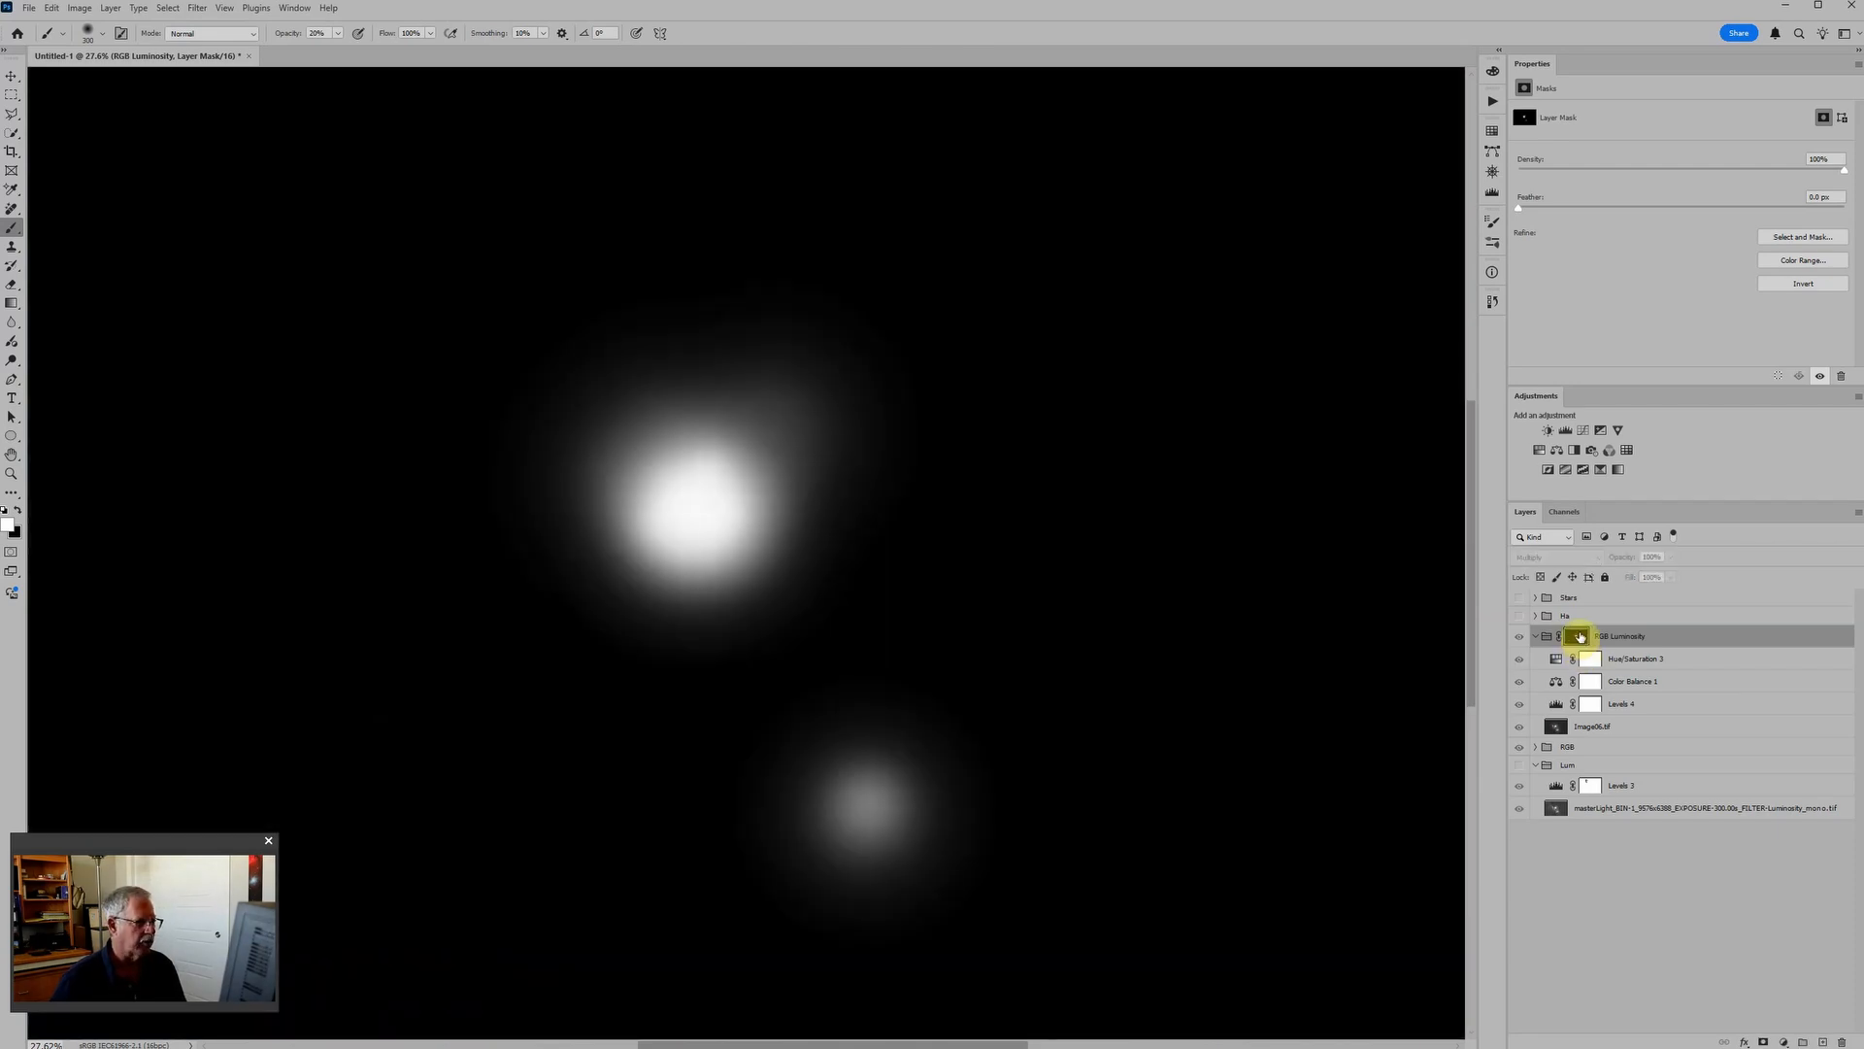
{"action": "left_click", "coordinate": [1580, 636], "text": "alt"}
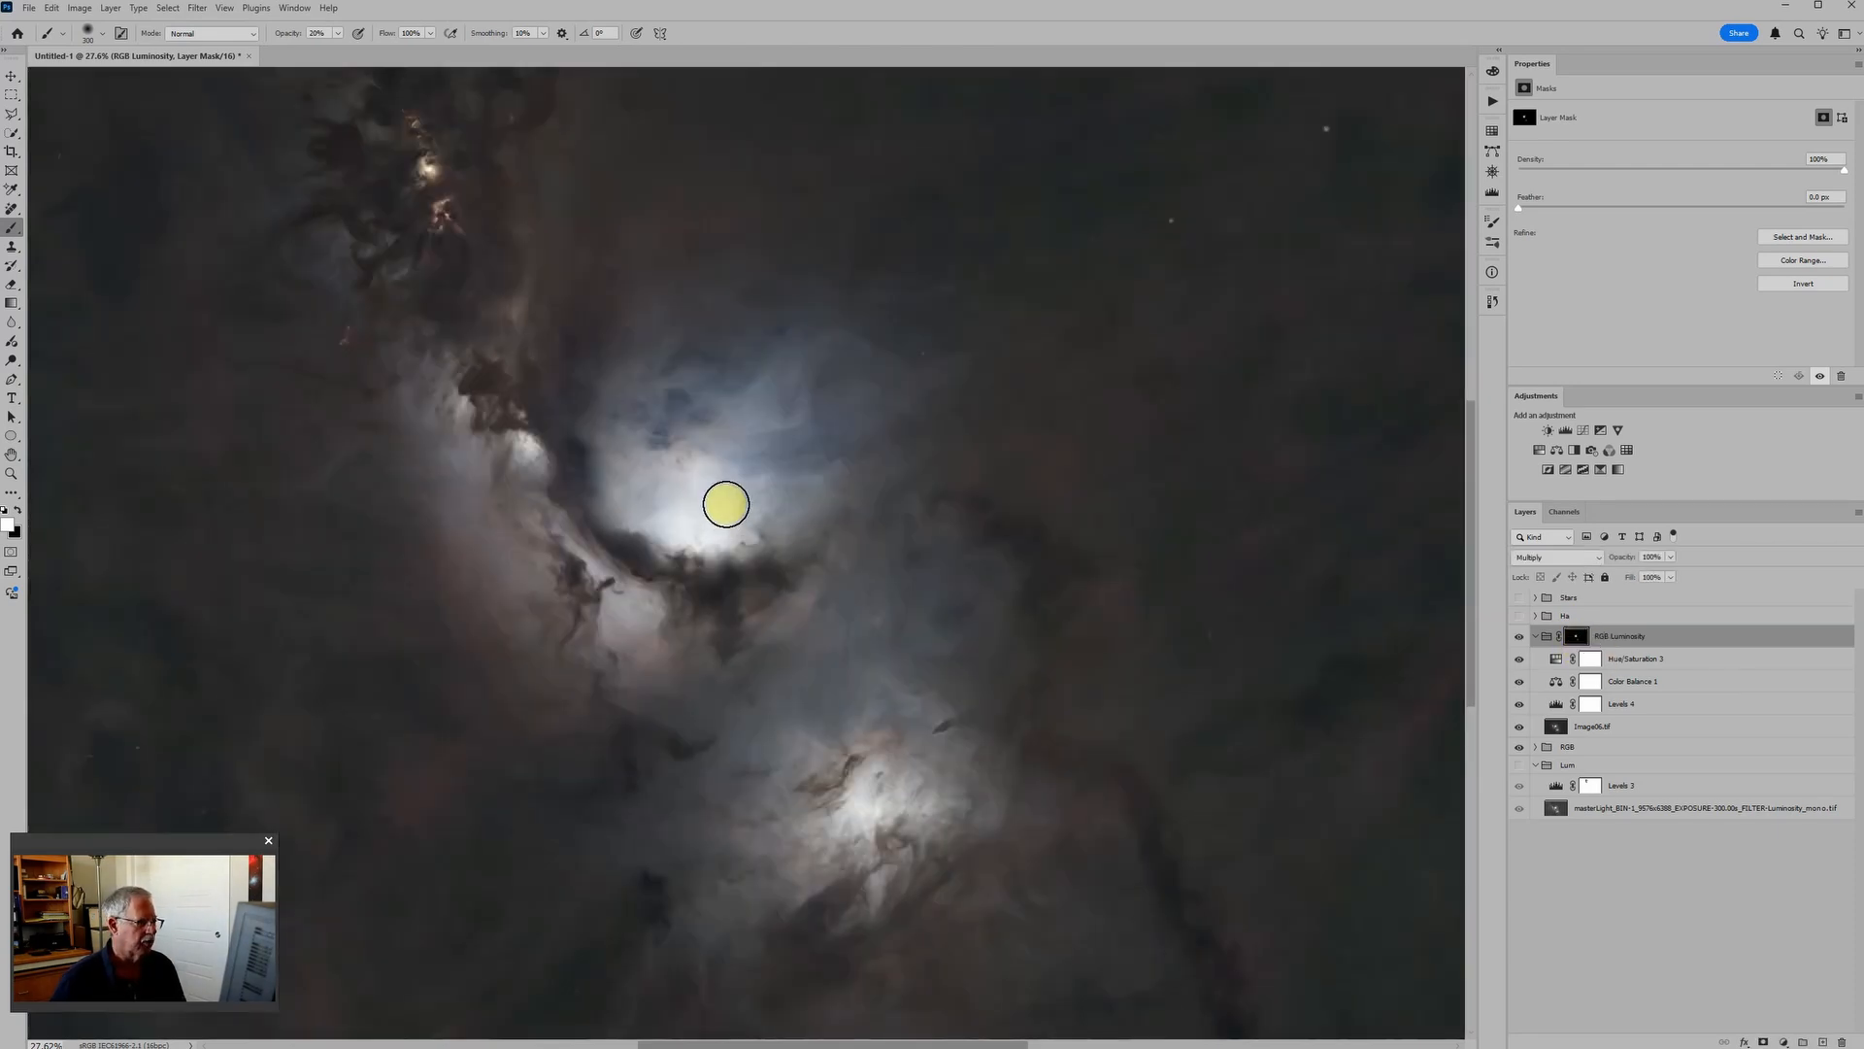
{"action": "scroll", "coordinate": [767, 515], "scroll_direction": "down", "scroll_amount": 3}
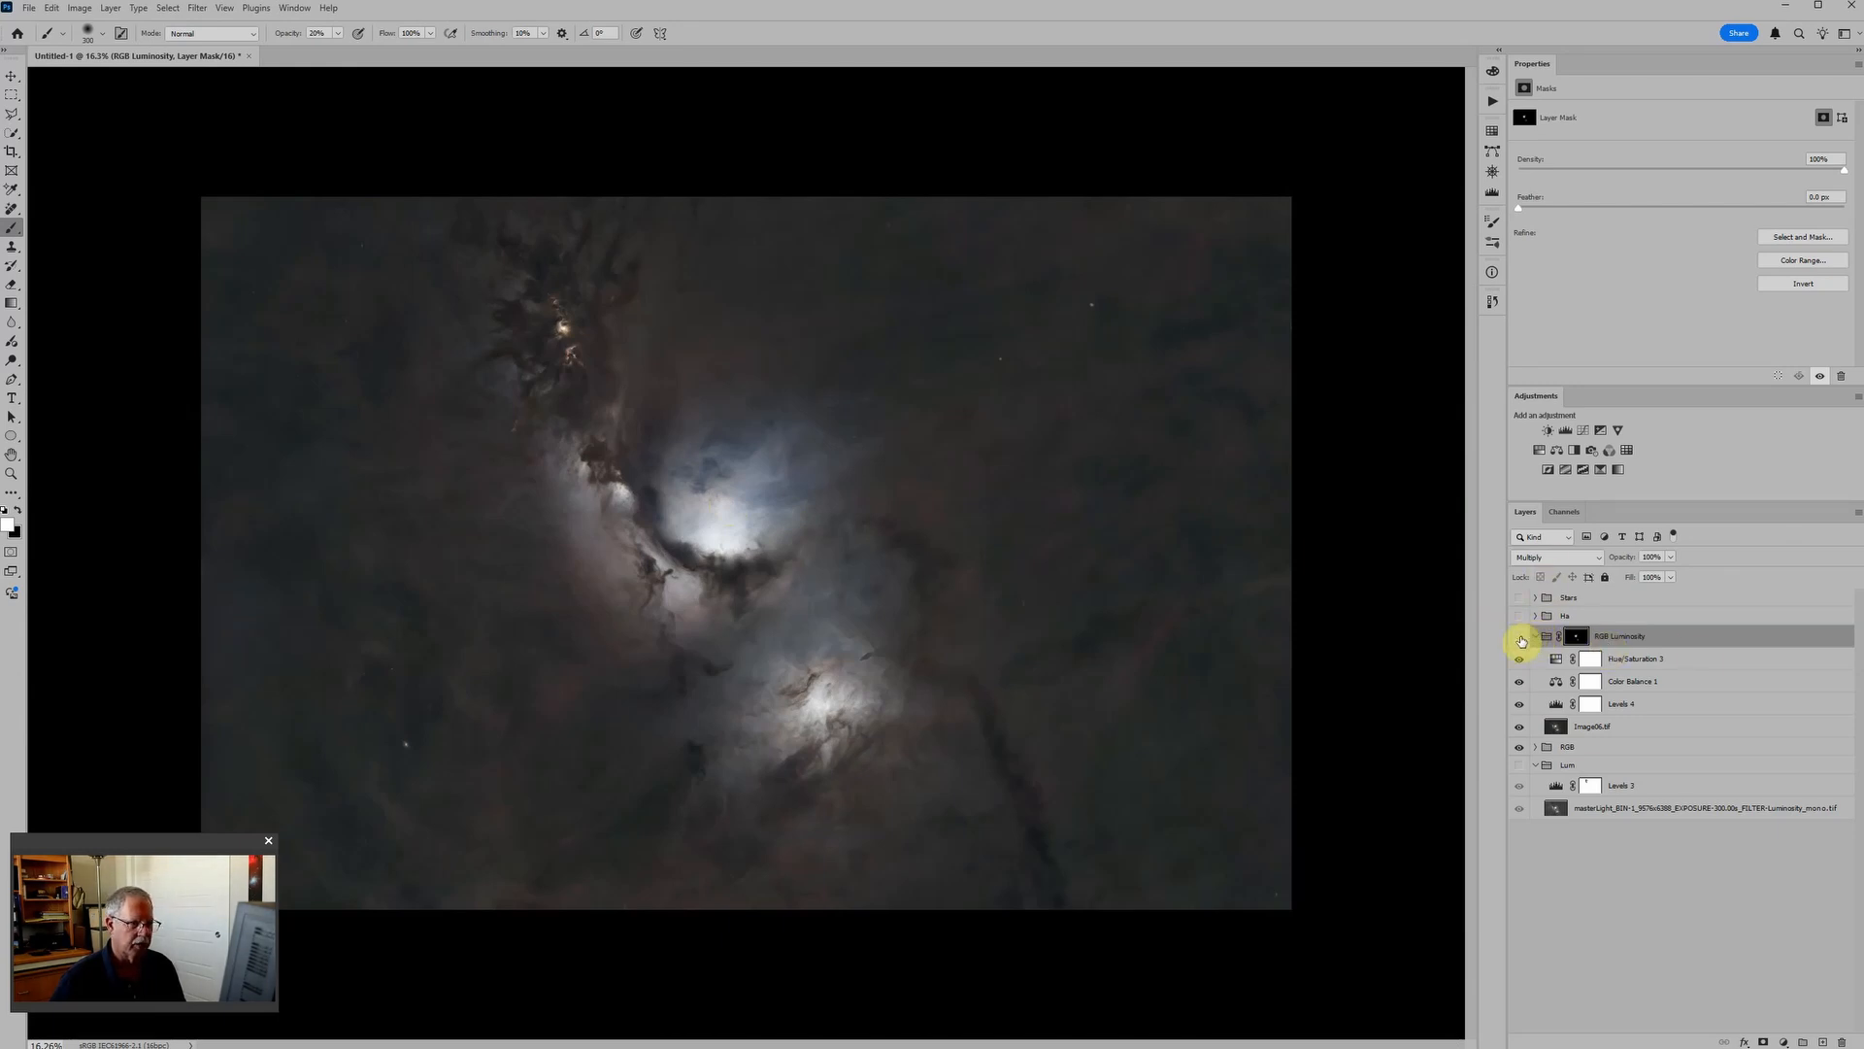
{"action": "left_click", "coordinate": [1520, 637]}
{"action": "left_click", "coordinate": [1521, 637]}
{"action": "left_click", "coordinate": [1521, 637]}
{"action": "left_click", "coordinate": [1523, 637]}
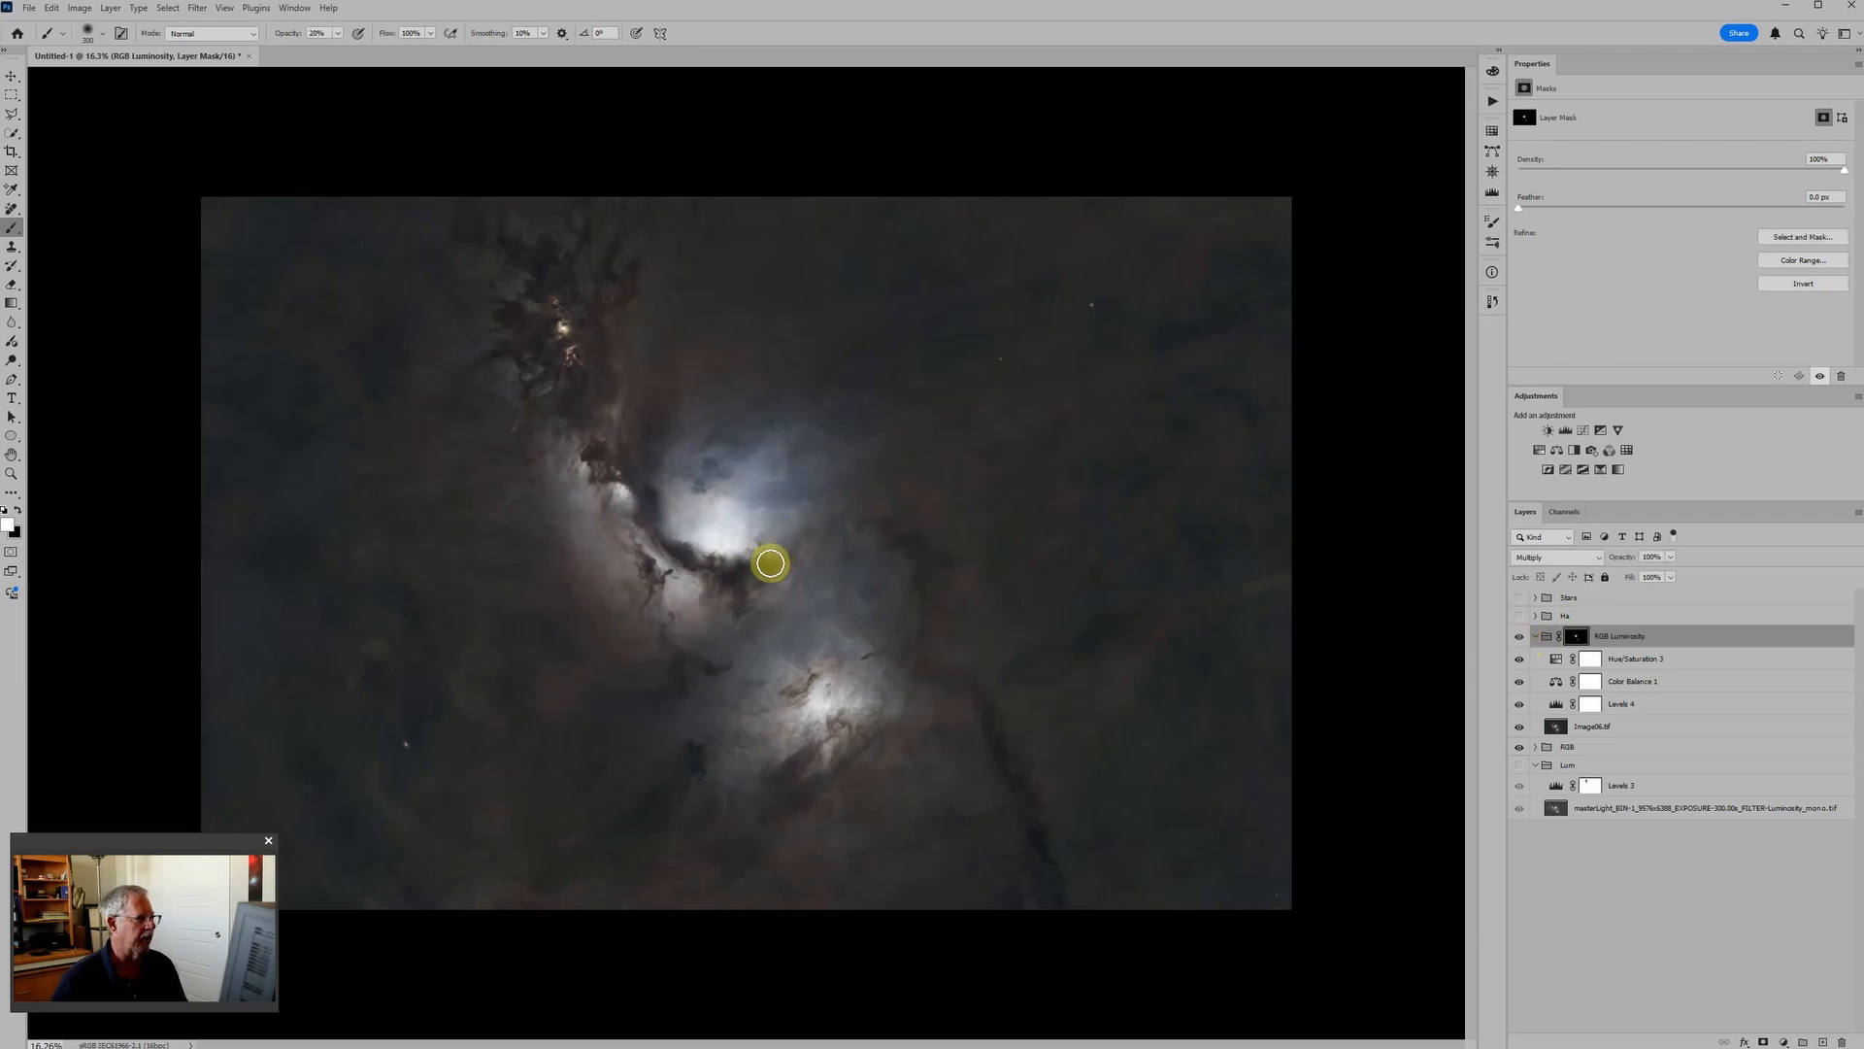
{"action": "scroll", "coordinate": [874, 608], "scroll_direction": "down", "scroll_amount": 1}
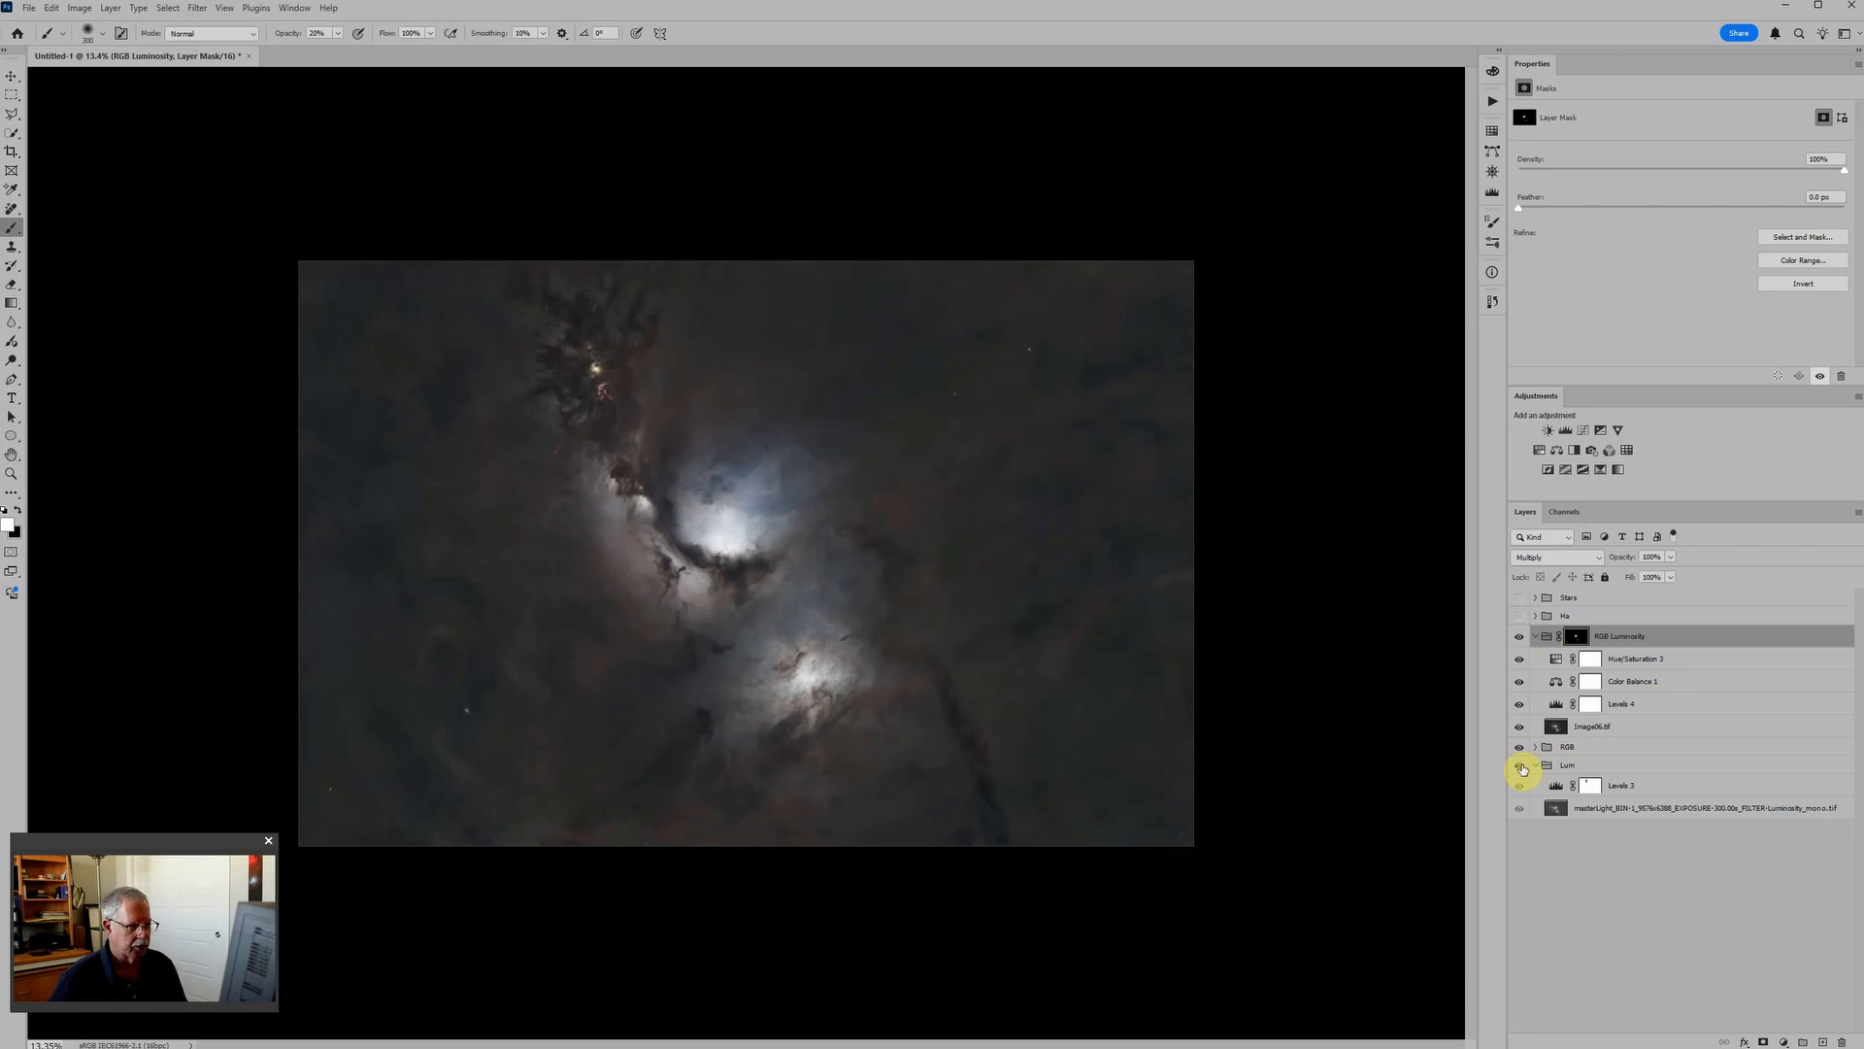
Make the Lum and Ha groups visible again in the composite.
{"action": "left_click", "coordinate": [1520, 766]}
{"action": "scroll", "coordinate": [862, 521], "scroll_direction": "up", "scroll_amount": 1}
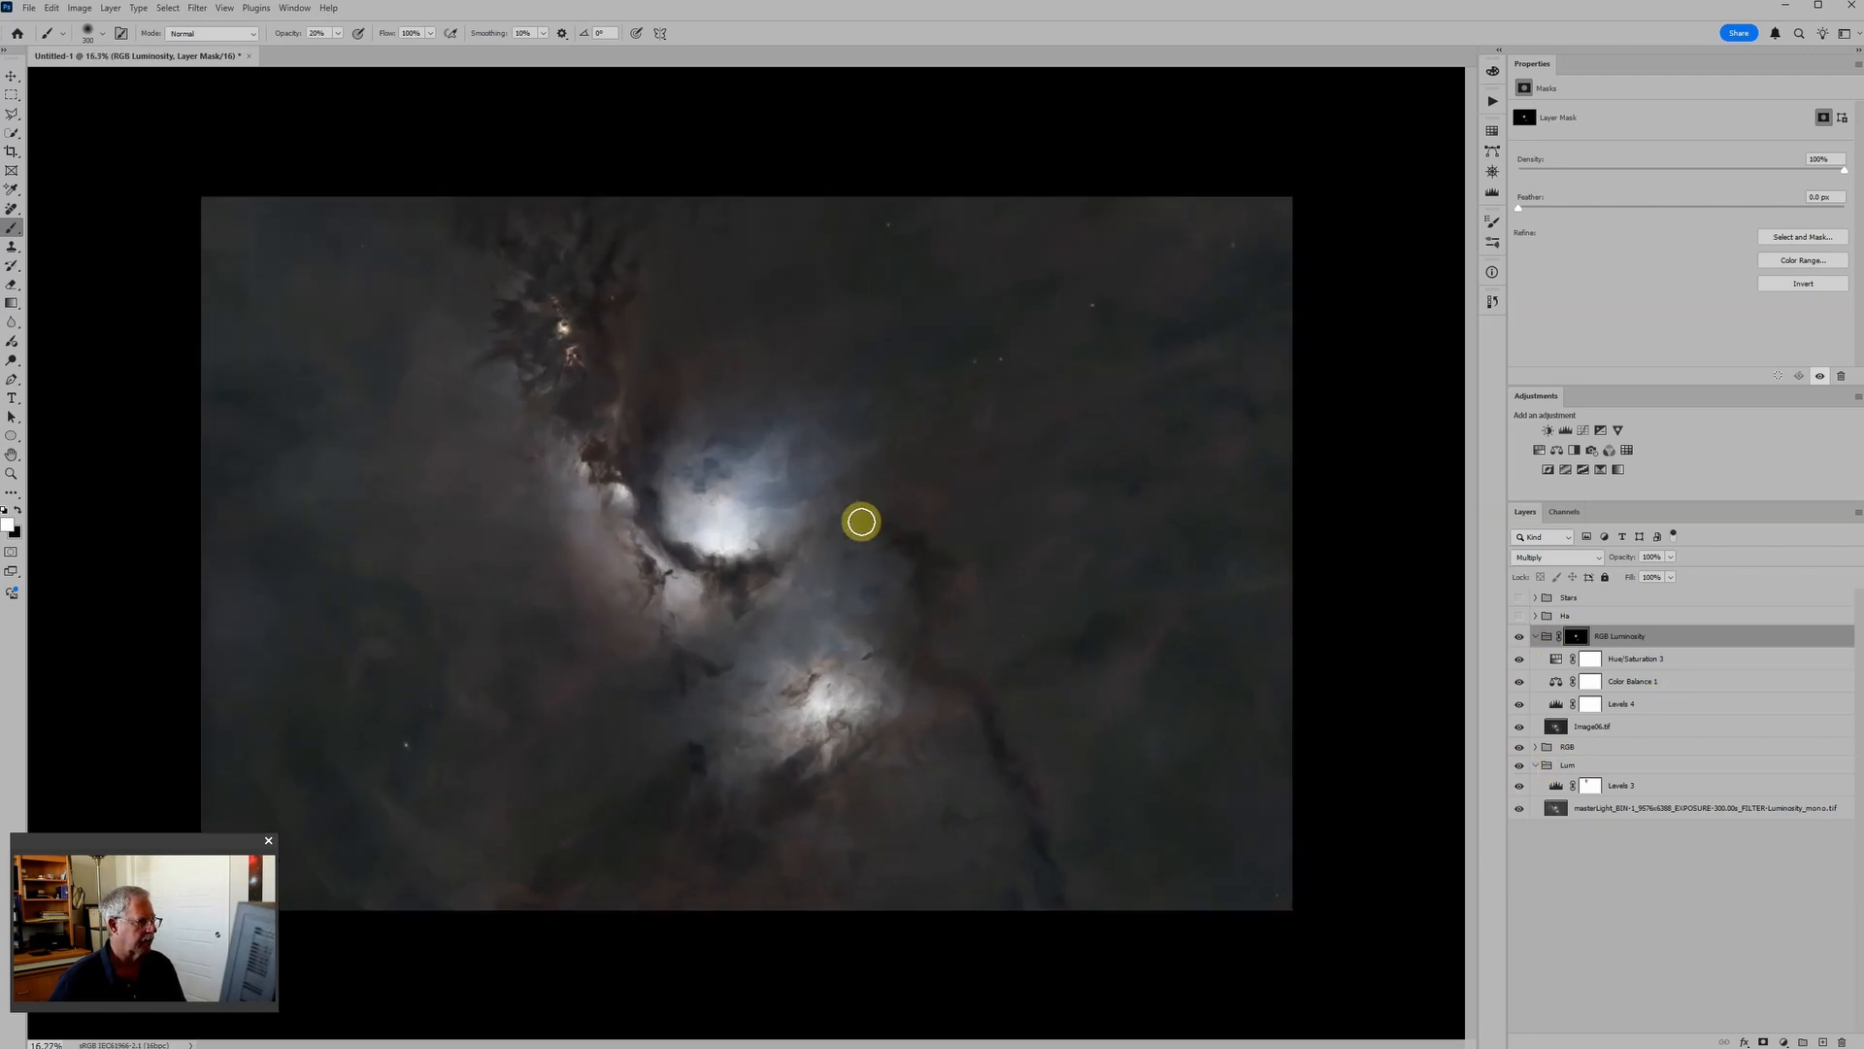
{"action": "scroll", "coordinate": [861, 521], "scroll_direction": "up", "scroll_amount": 1}
{"action": "scroll", "coordinate": [873, 524], "scroll_direction": "down", "scroll_amount": 1}
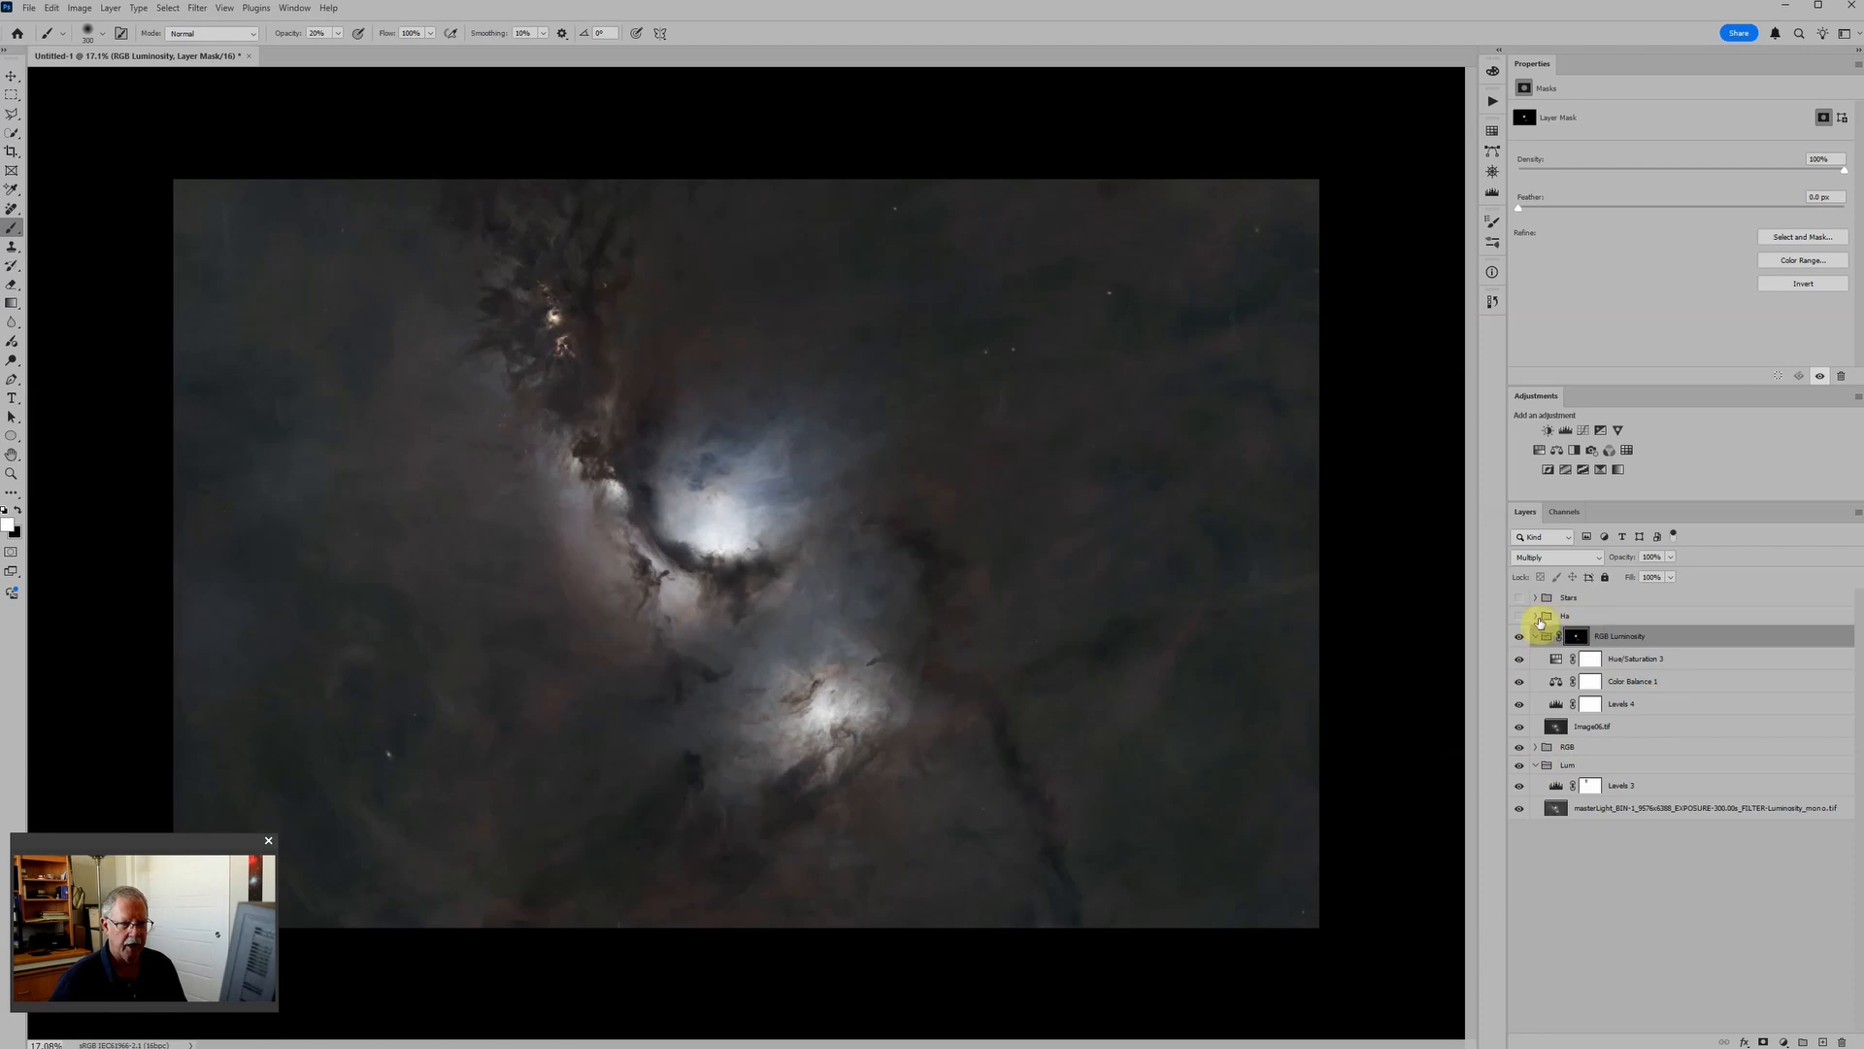
{"action": "left_click", "coordinate": [1523, 618]}
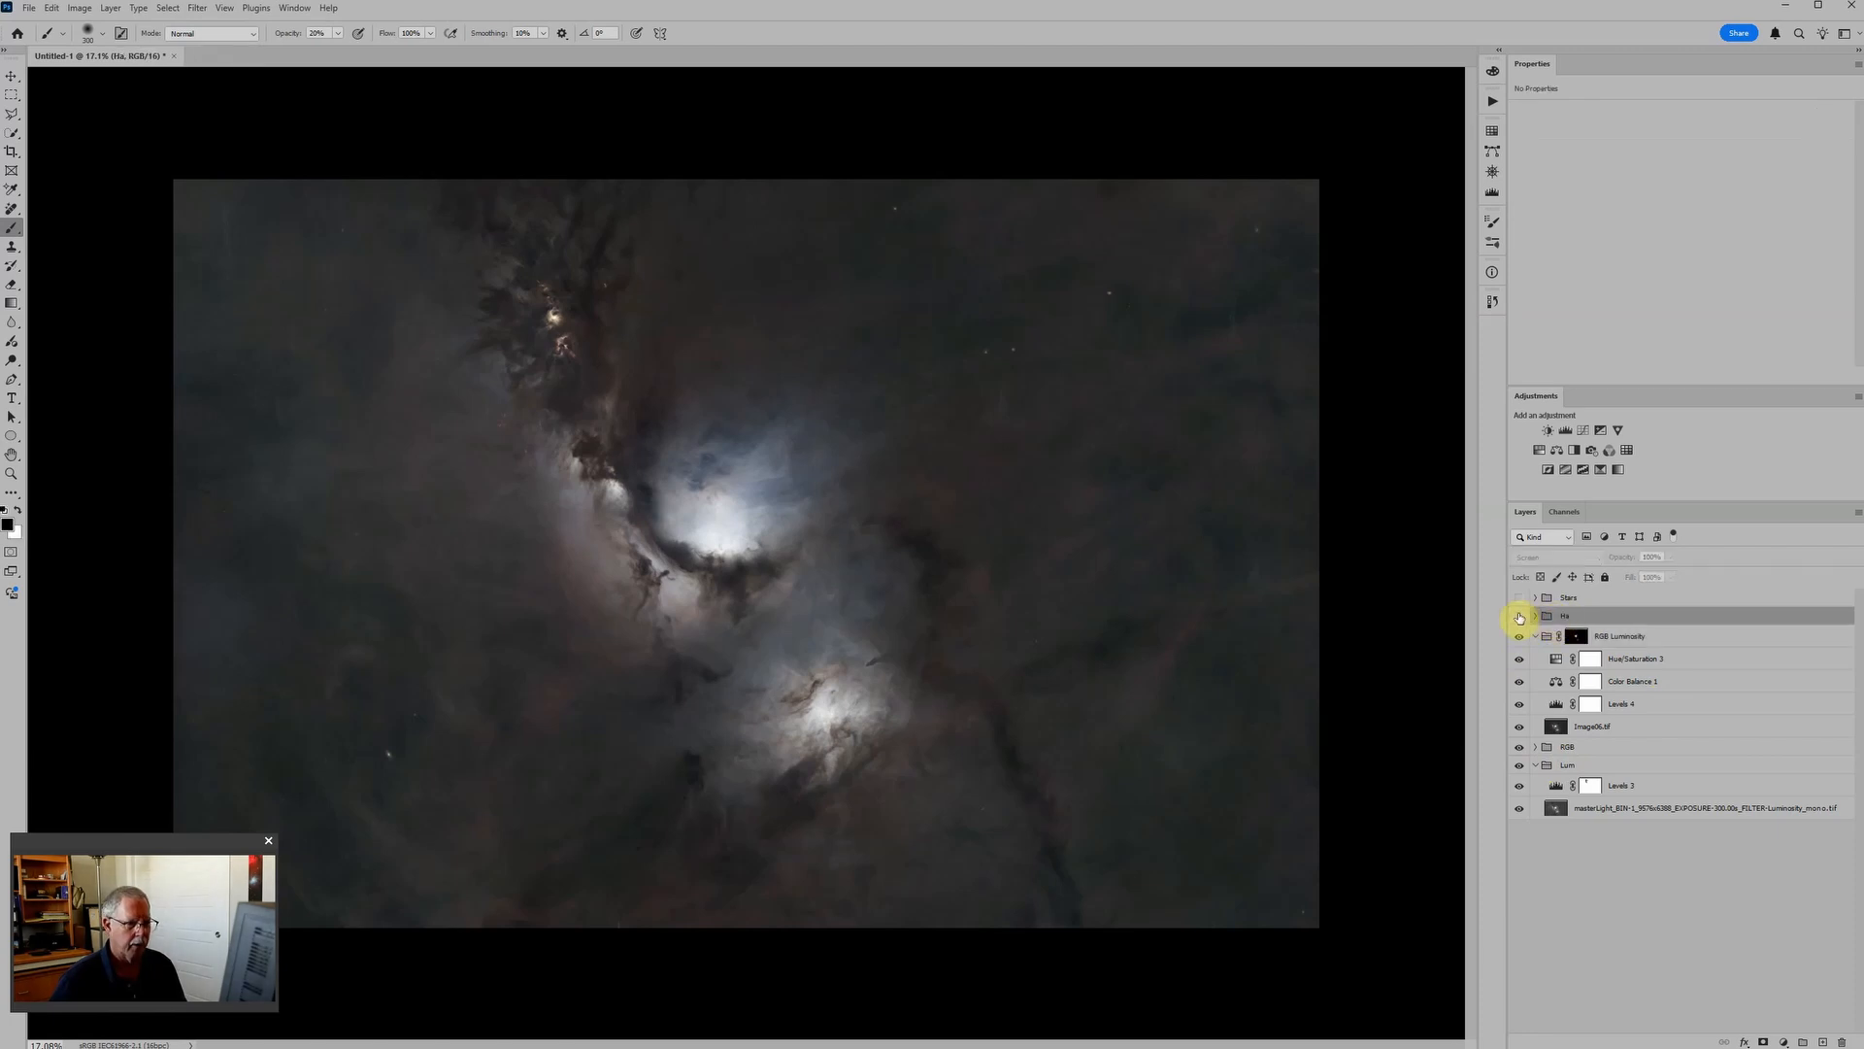
{"action": "left_click", "coordinate": [1520, 617]}
{"action": "key", "text": "ctrl+minus"}
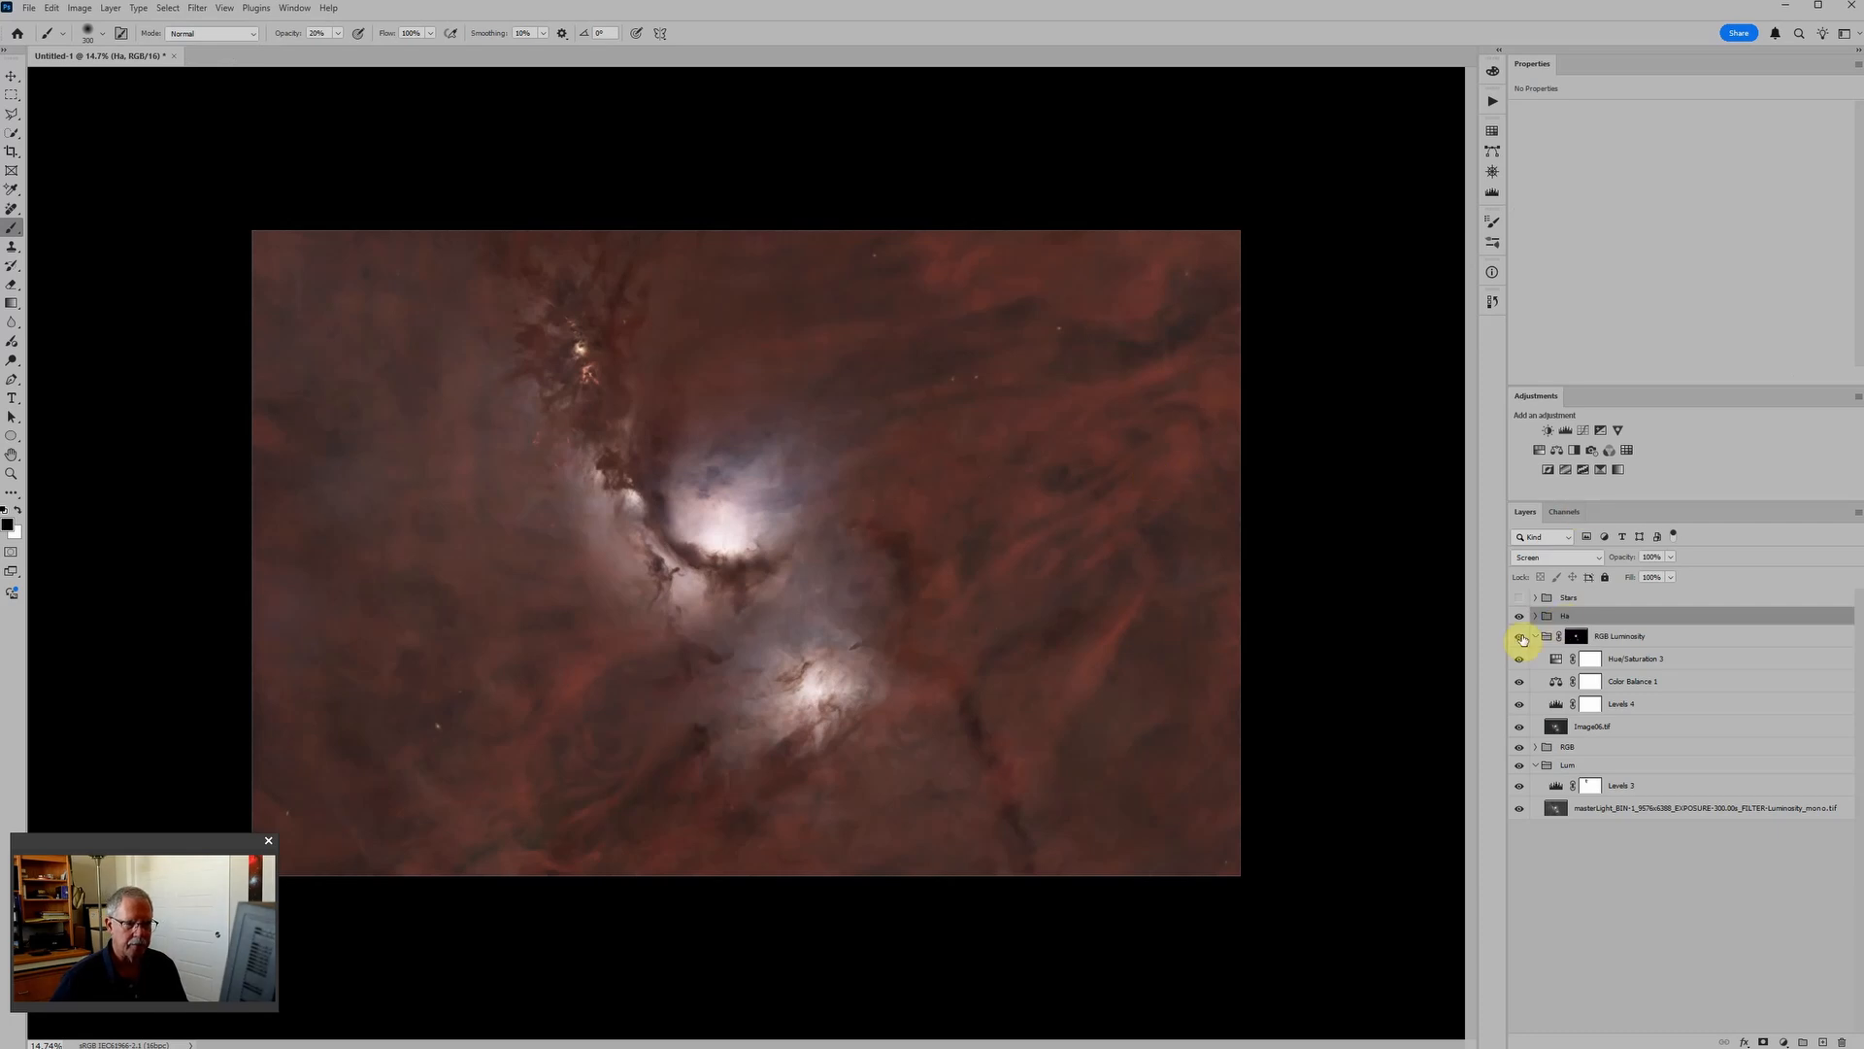
Set the Ha group's Levels adjustment to a black input level of 39 and a midtone level of 1.02.
{"action": "left_click", "coordinate": [1535, 615]}
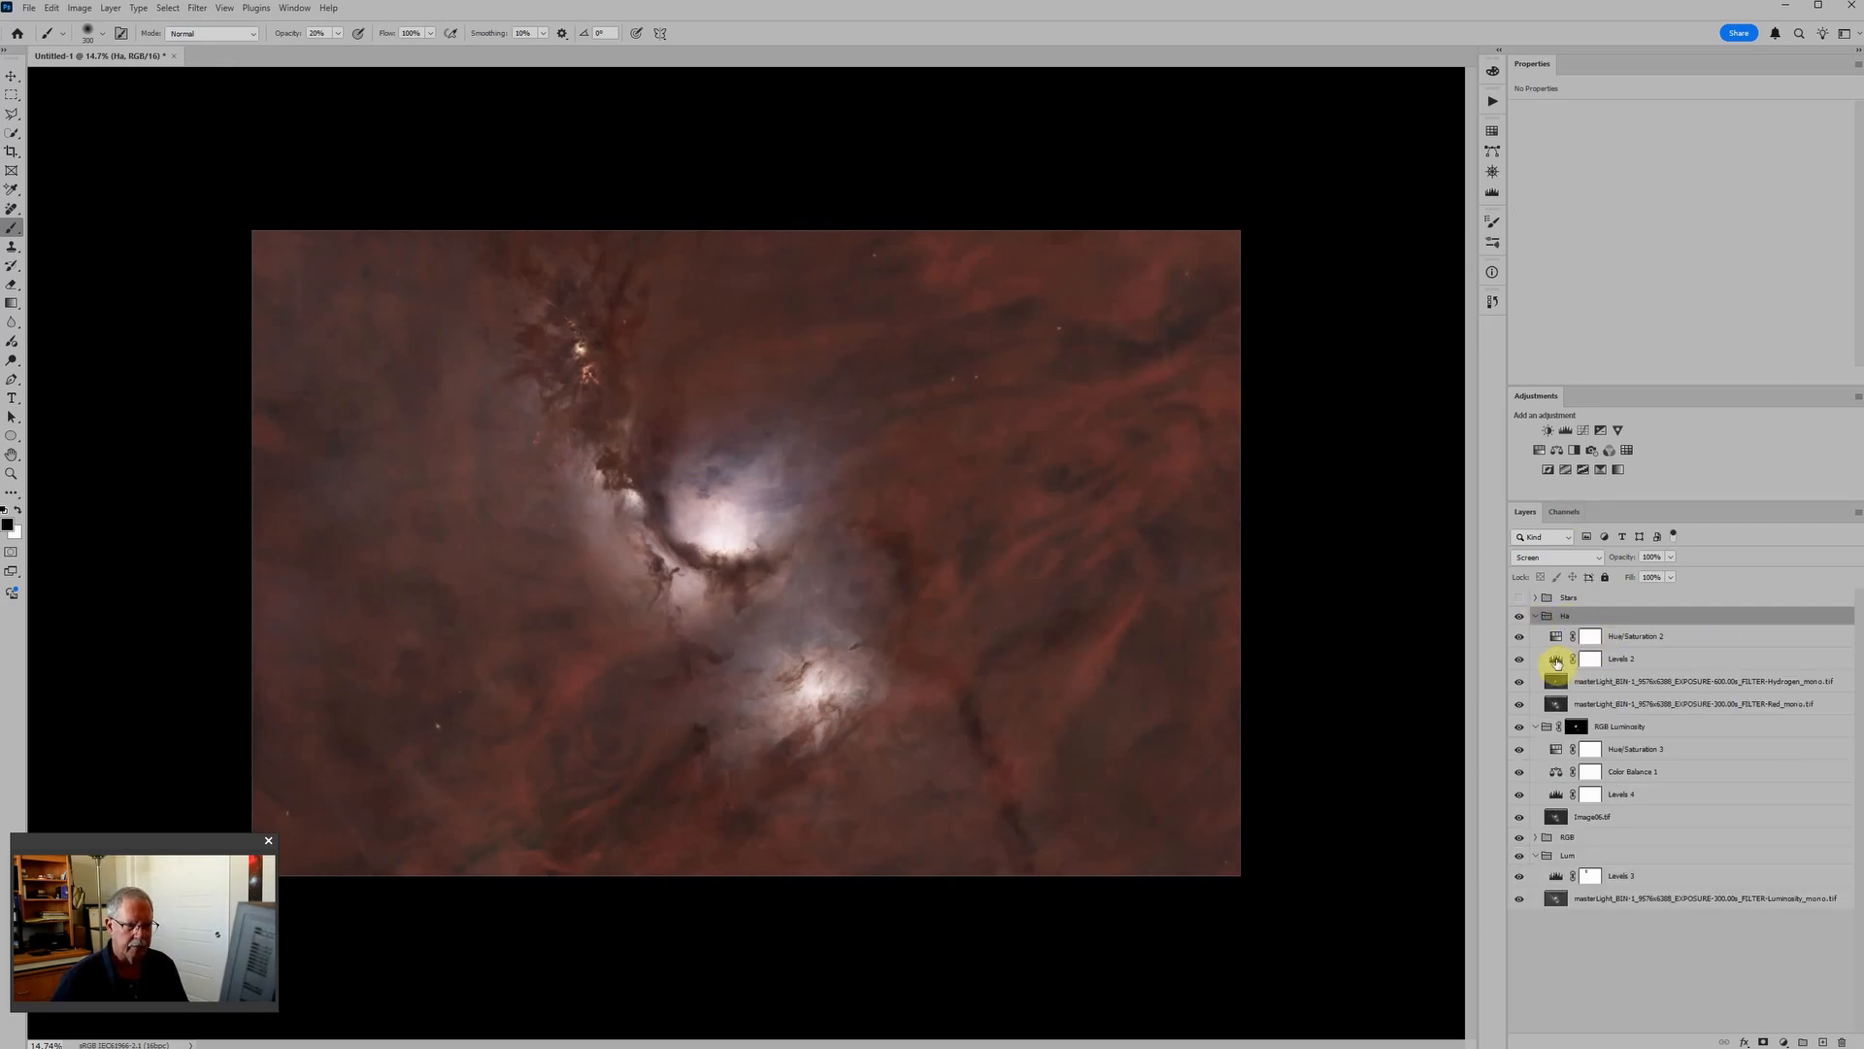
{"action": "left_click", "coordinate": [1557, 660]}
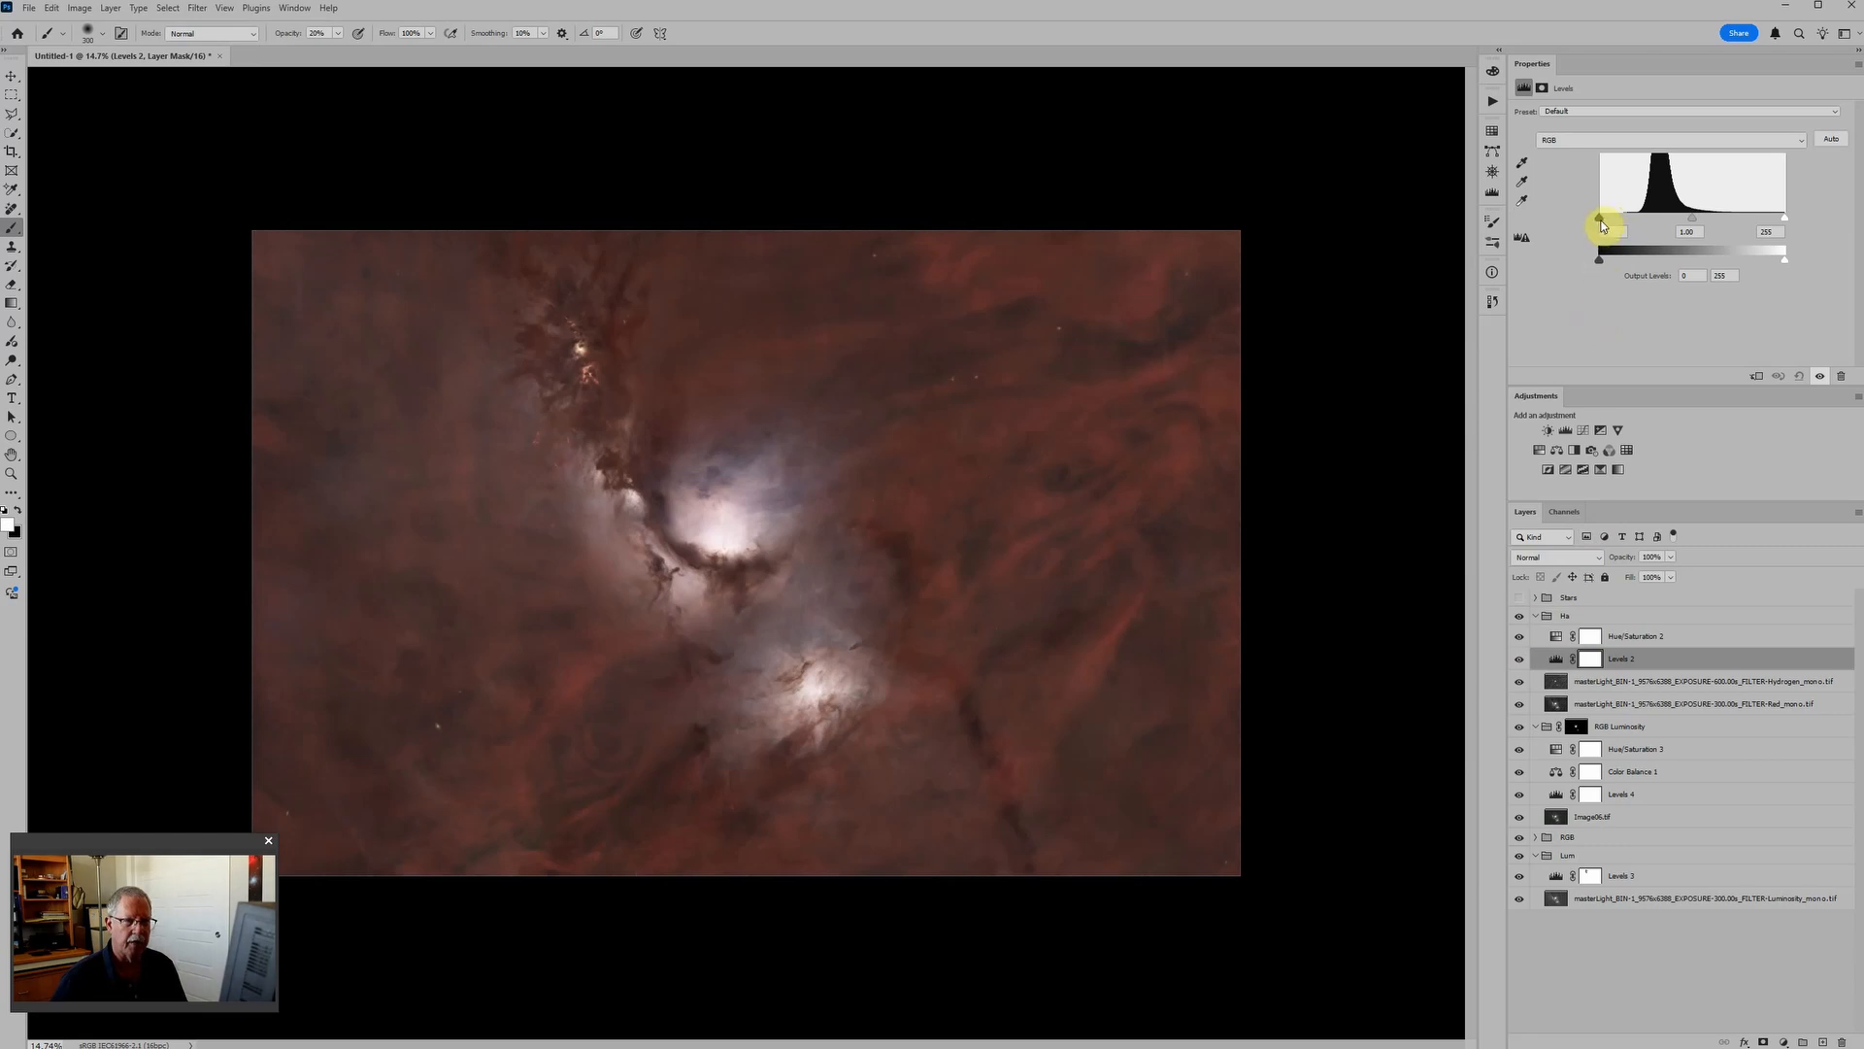
{"action": "left_click_drag", "start_coordinate": [1600, 218], "coordinate": [1625, 219]}
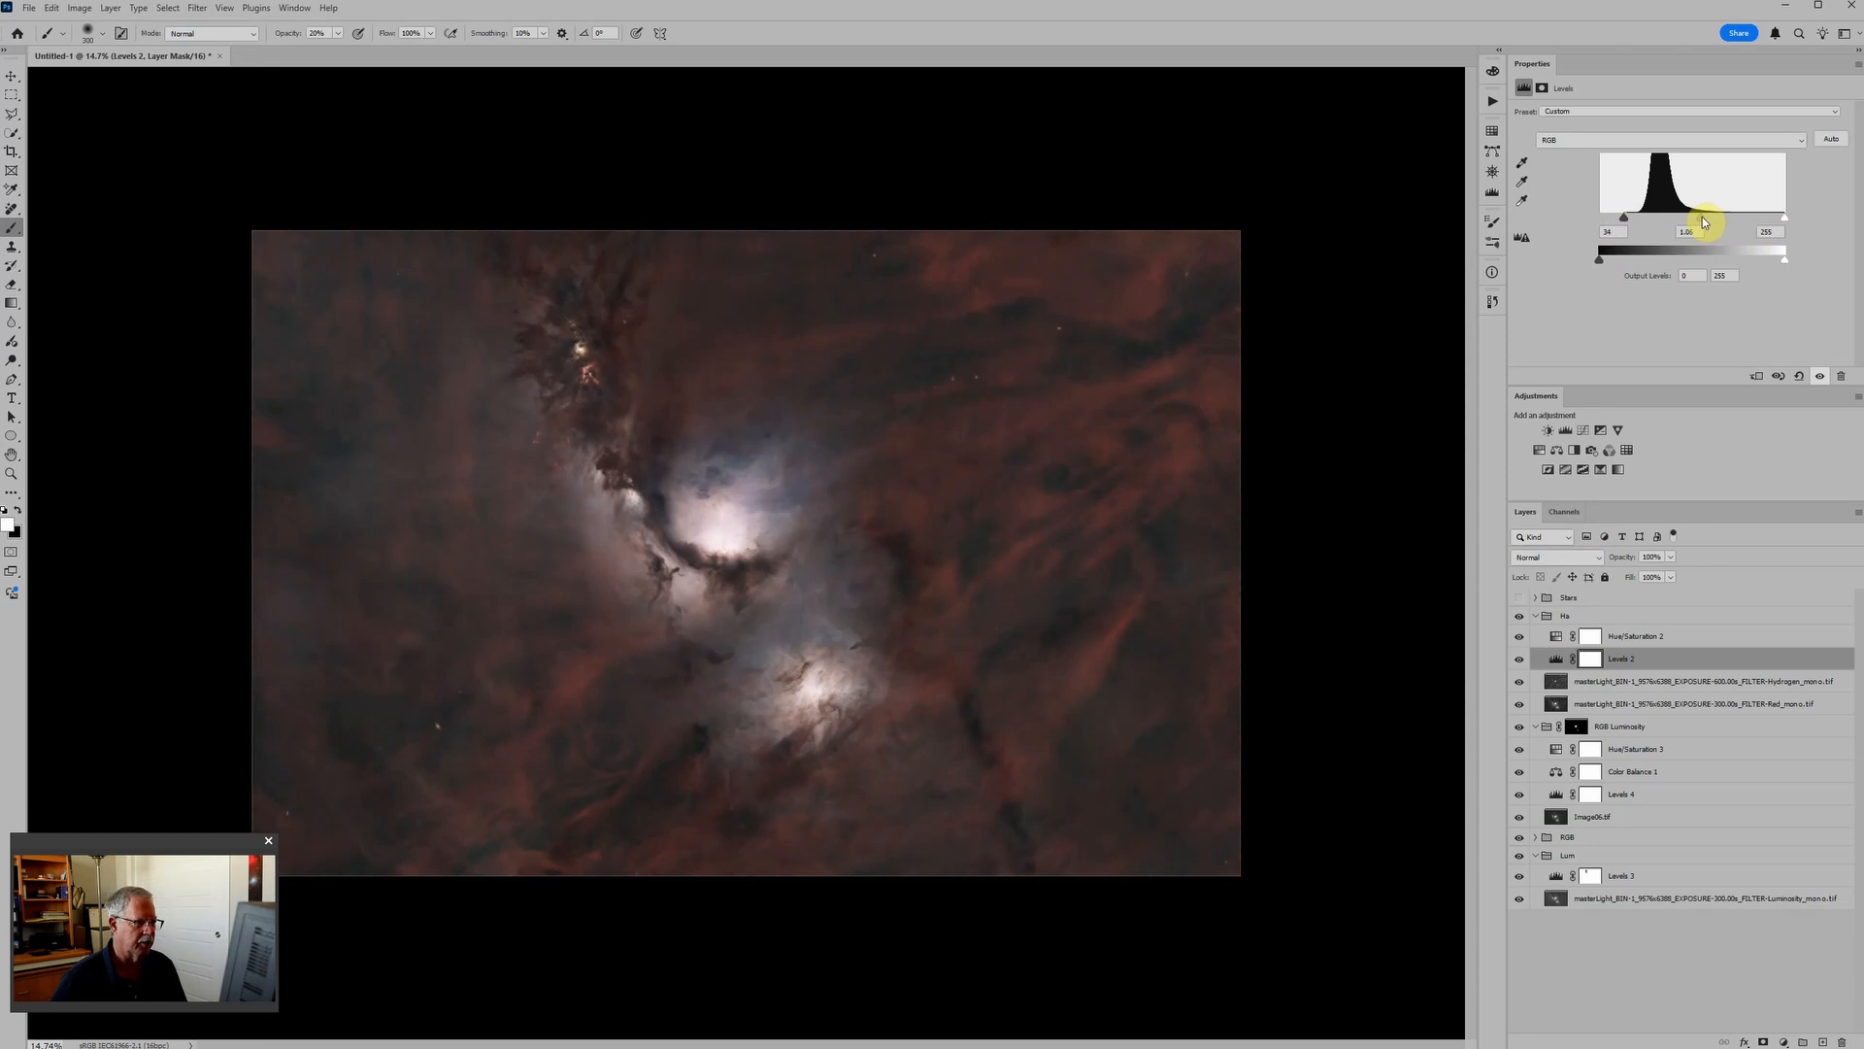
{"action": "left_click_drag", "start_coordinate": [1626, 219], "coordinate": [1633, 225]}
Compare the composite with and without the Ha group, and examine the bright cores up close.
{"action": "scroll", "coordinate": [728, 545], "scroll_direction": "up", "scroll_amount": 3}
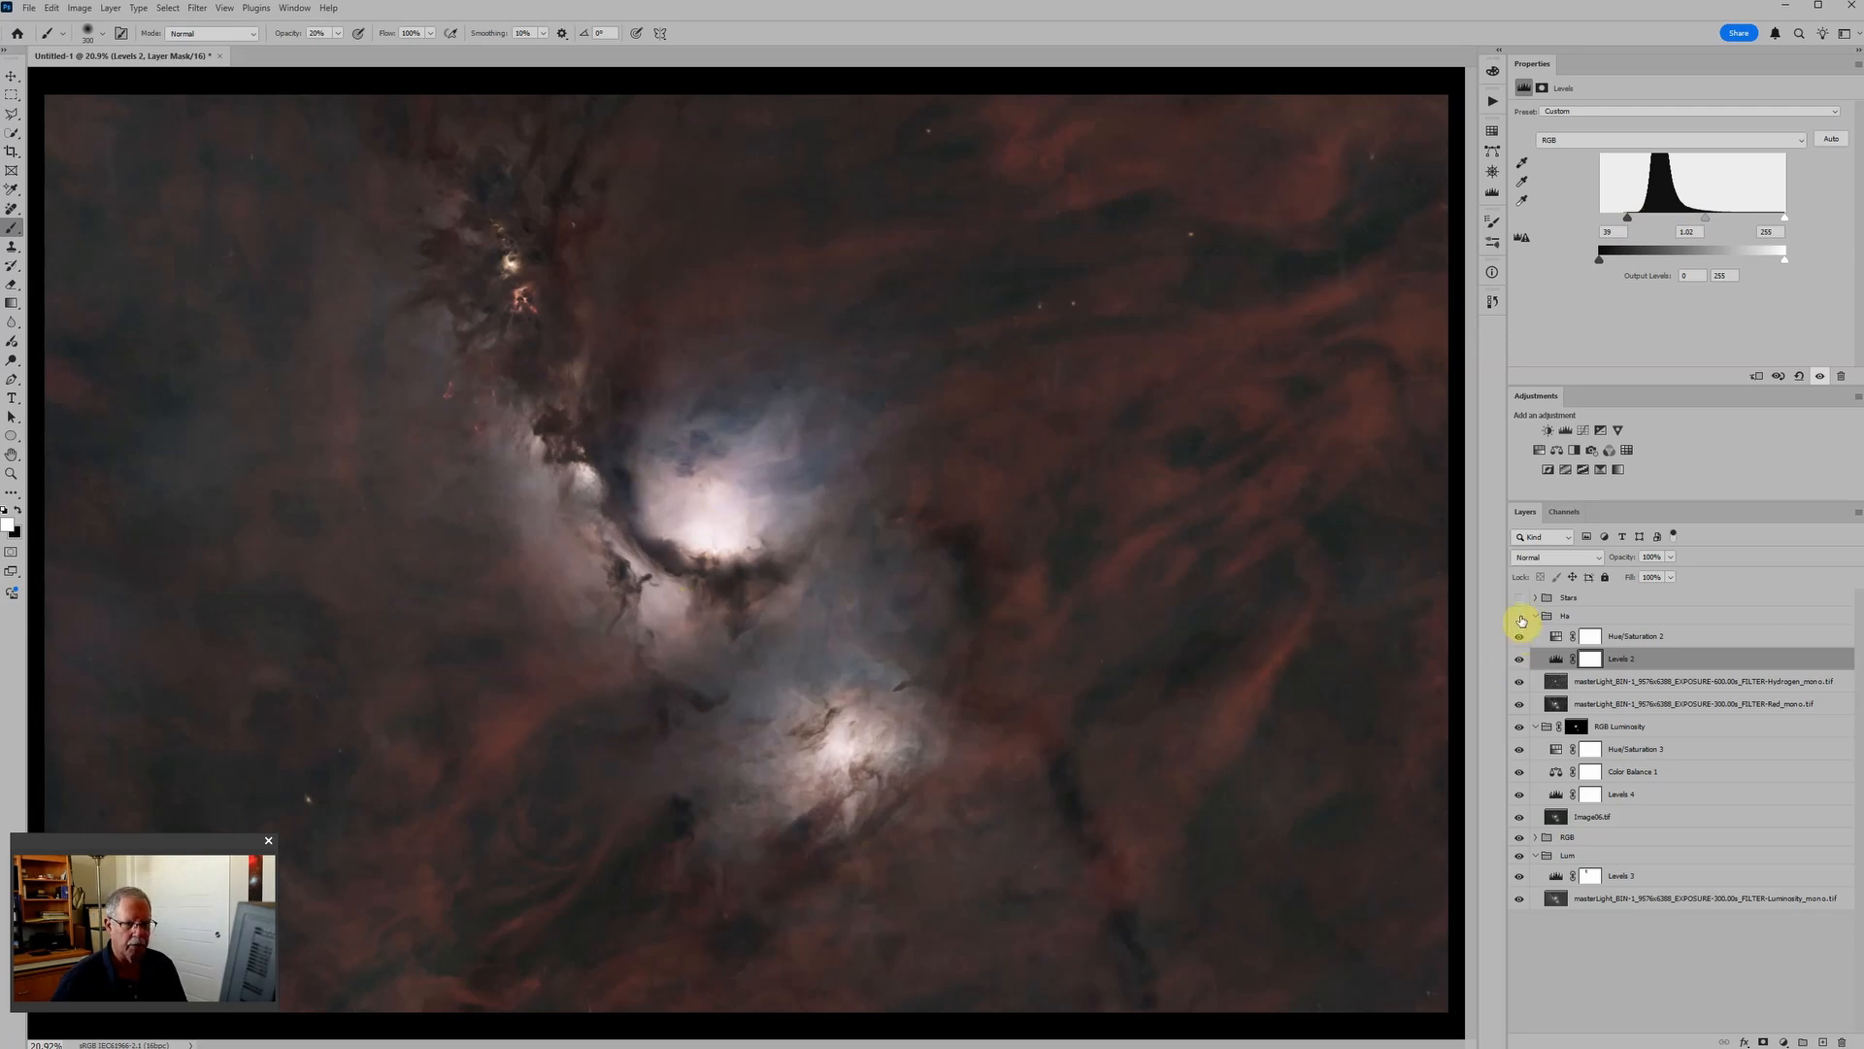
{"action": "left_click", "coordinate": [1520, 633]}
{"action": "left_click", "coordinate": [1520, 626]}
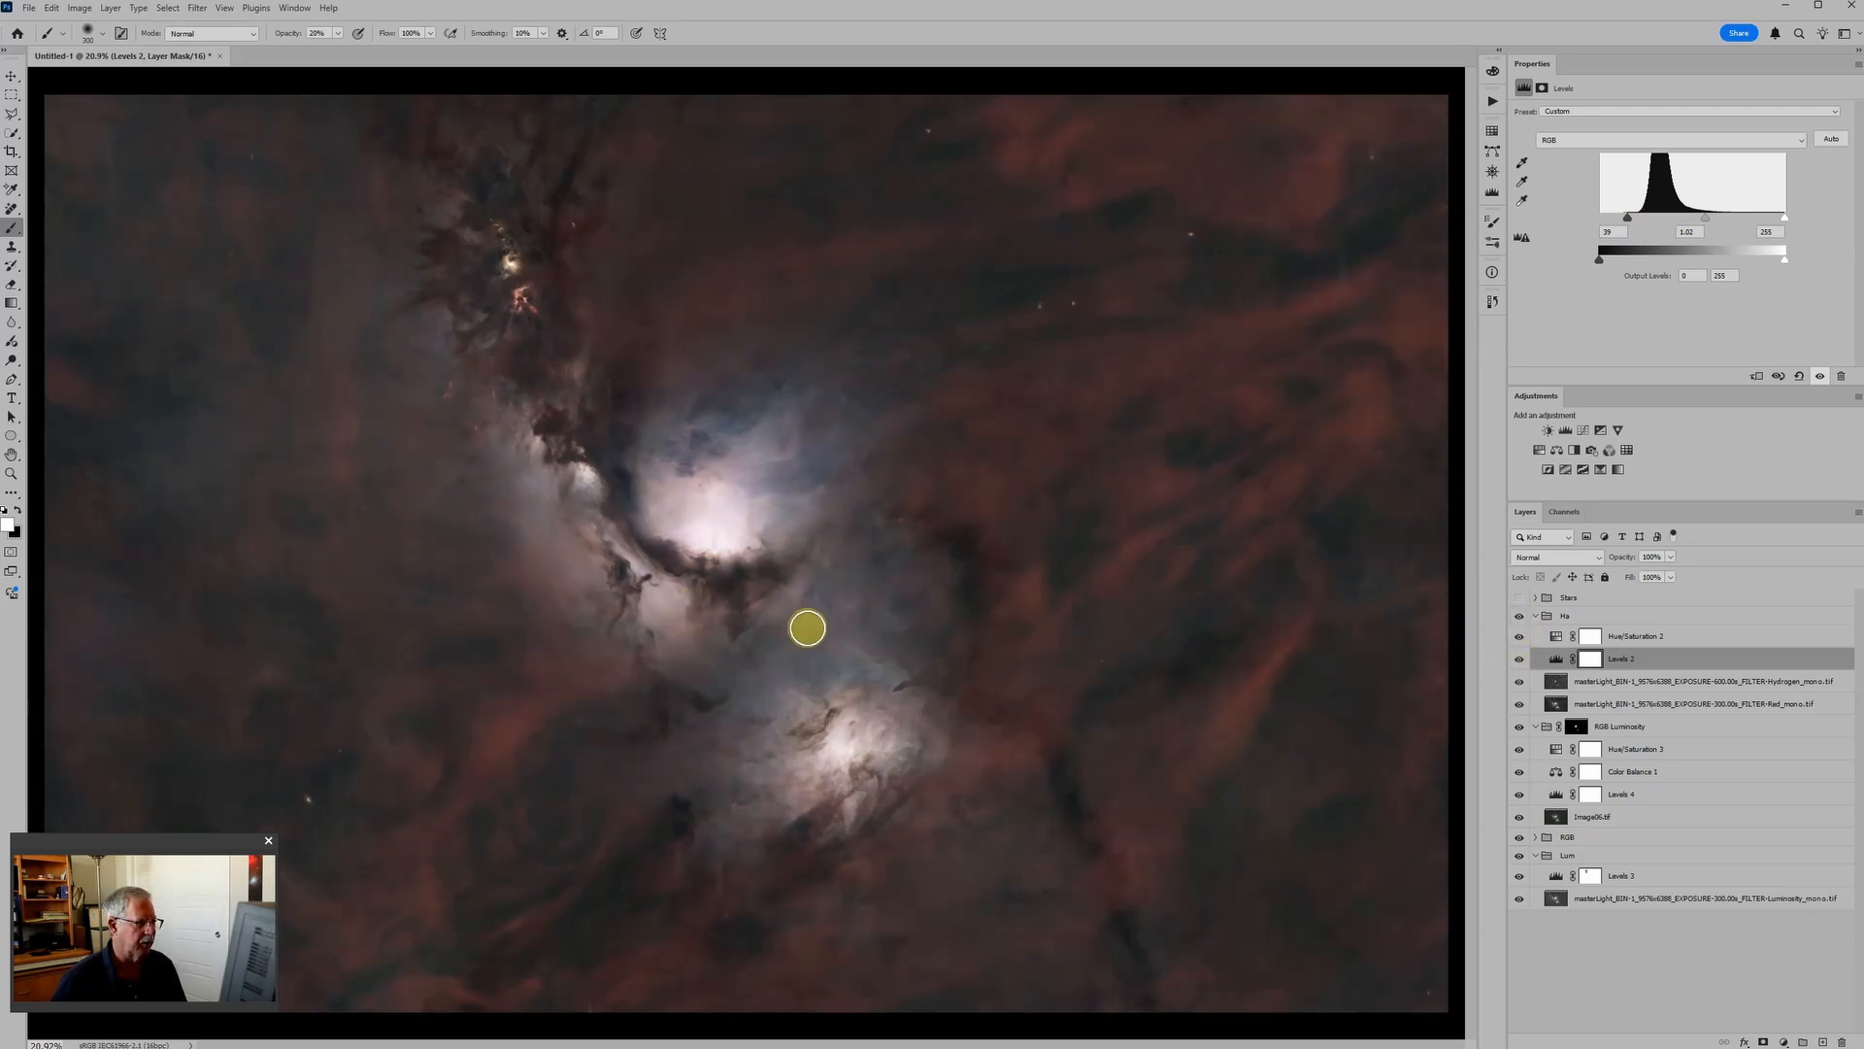
{"action": "scroll", "coordinate": [733, 524], "scroll_direction": "down", "scroll_amount": 2}
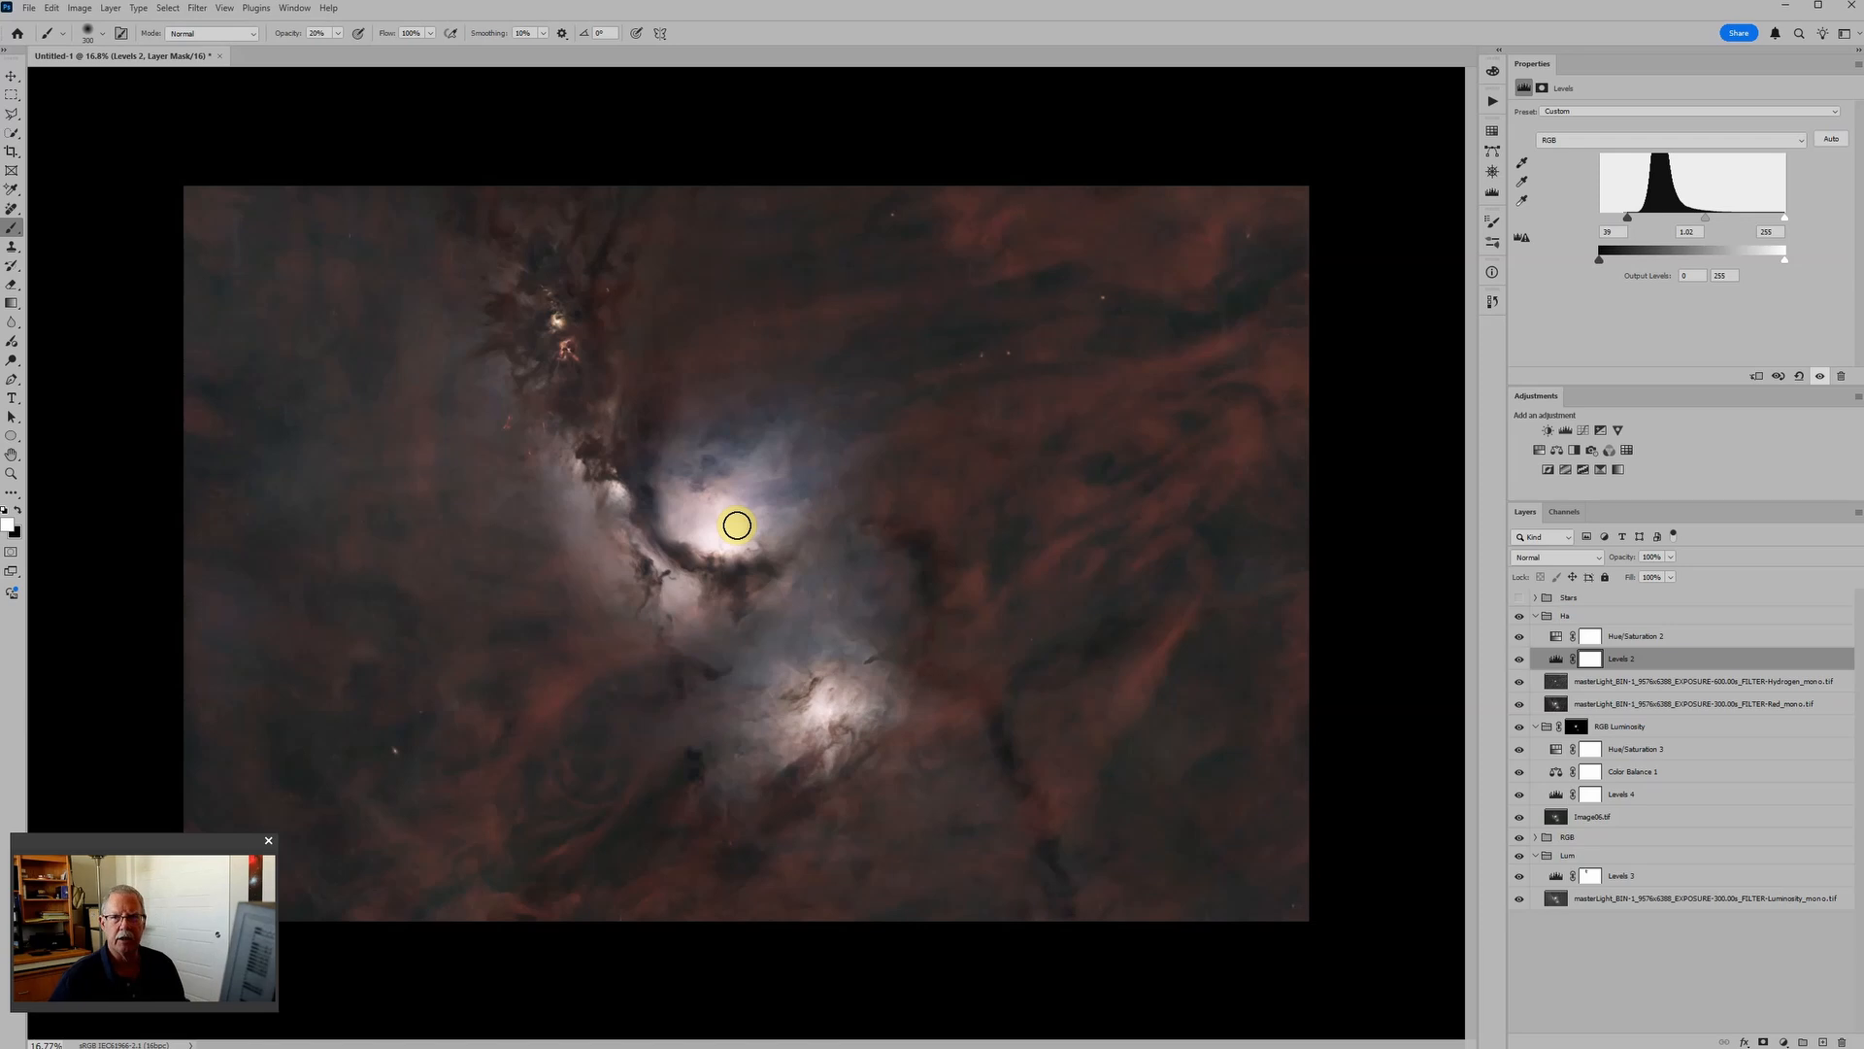
{"action": "scroll", "coordinate": [737, 526], "scroll_direction": "up", "scroll_amount": 2}
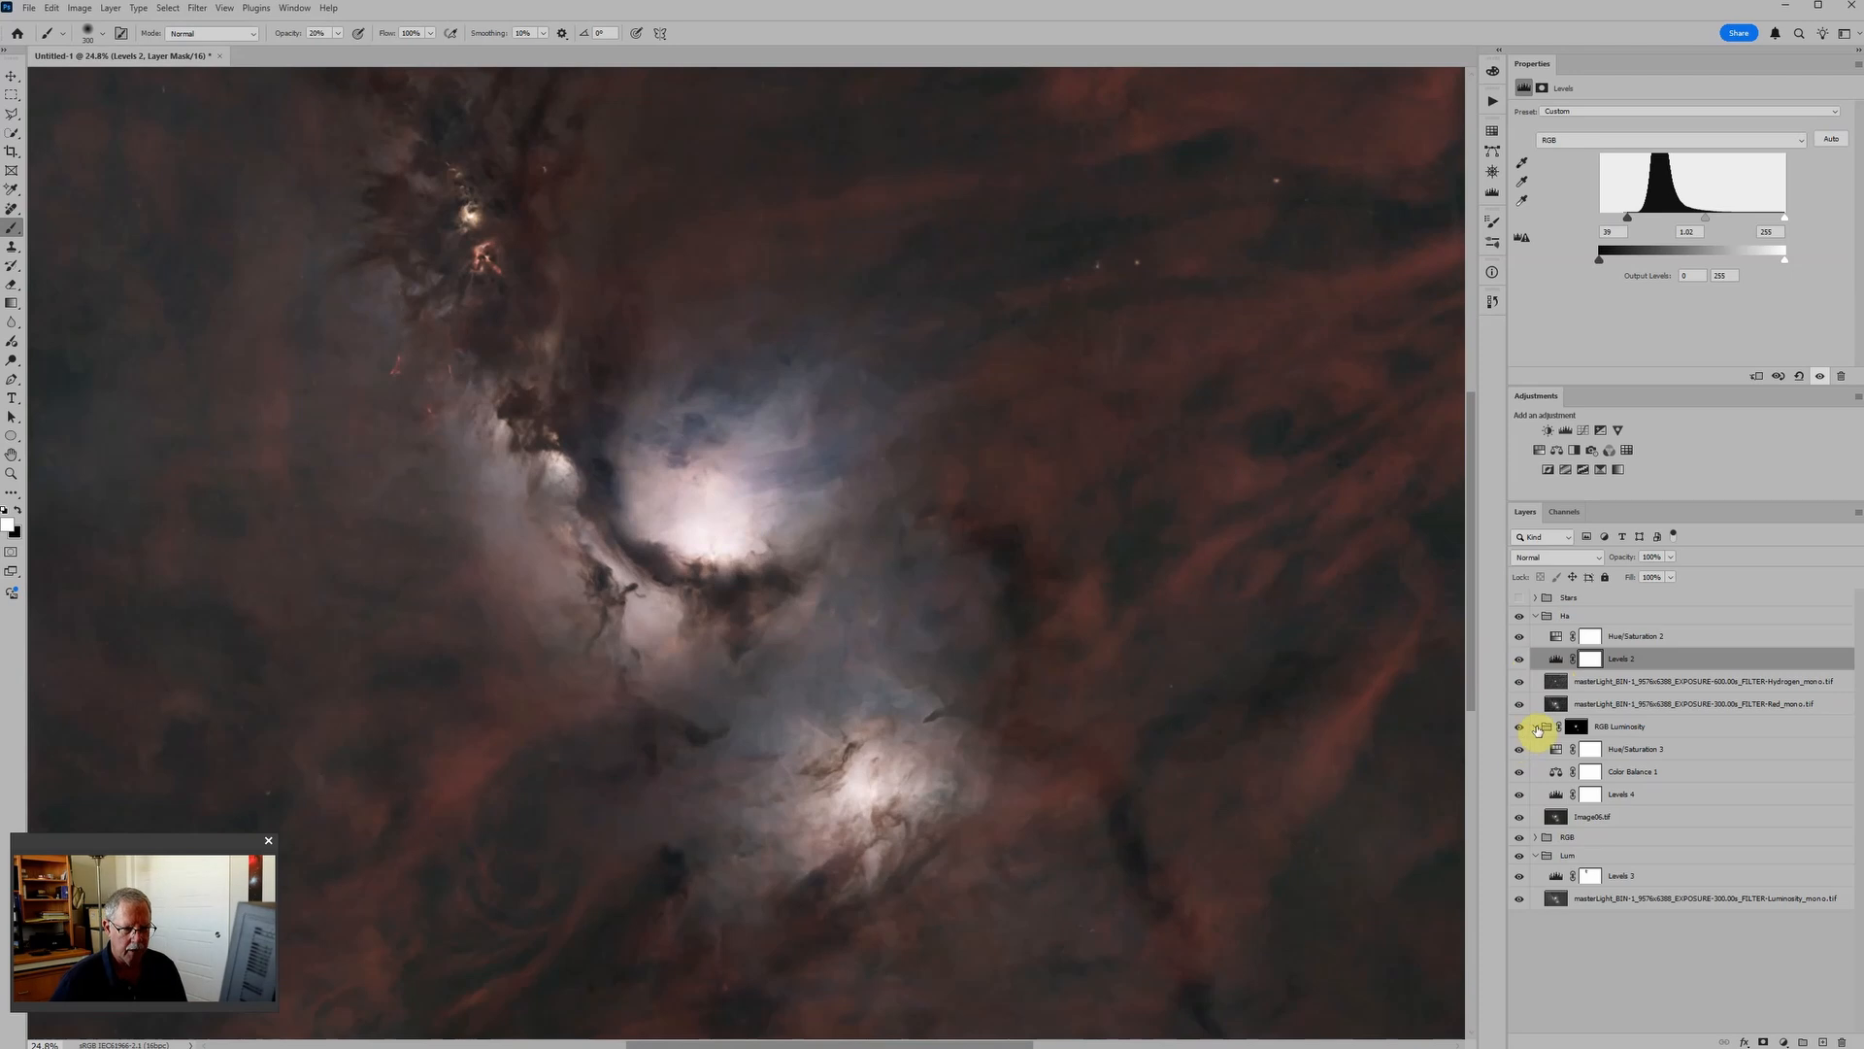
Hide the RGB Luminosity, RGB and Lum groups and the Ha group's Hue/Saturation adjustment to inspect the hydrogen-alpha image in grayscale.
{"action": "left_click", "coordinate": [1535, 727]}
{"action": "left_click", "coordinate": [1535, 765]}
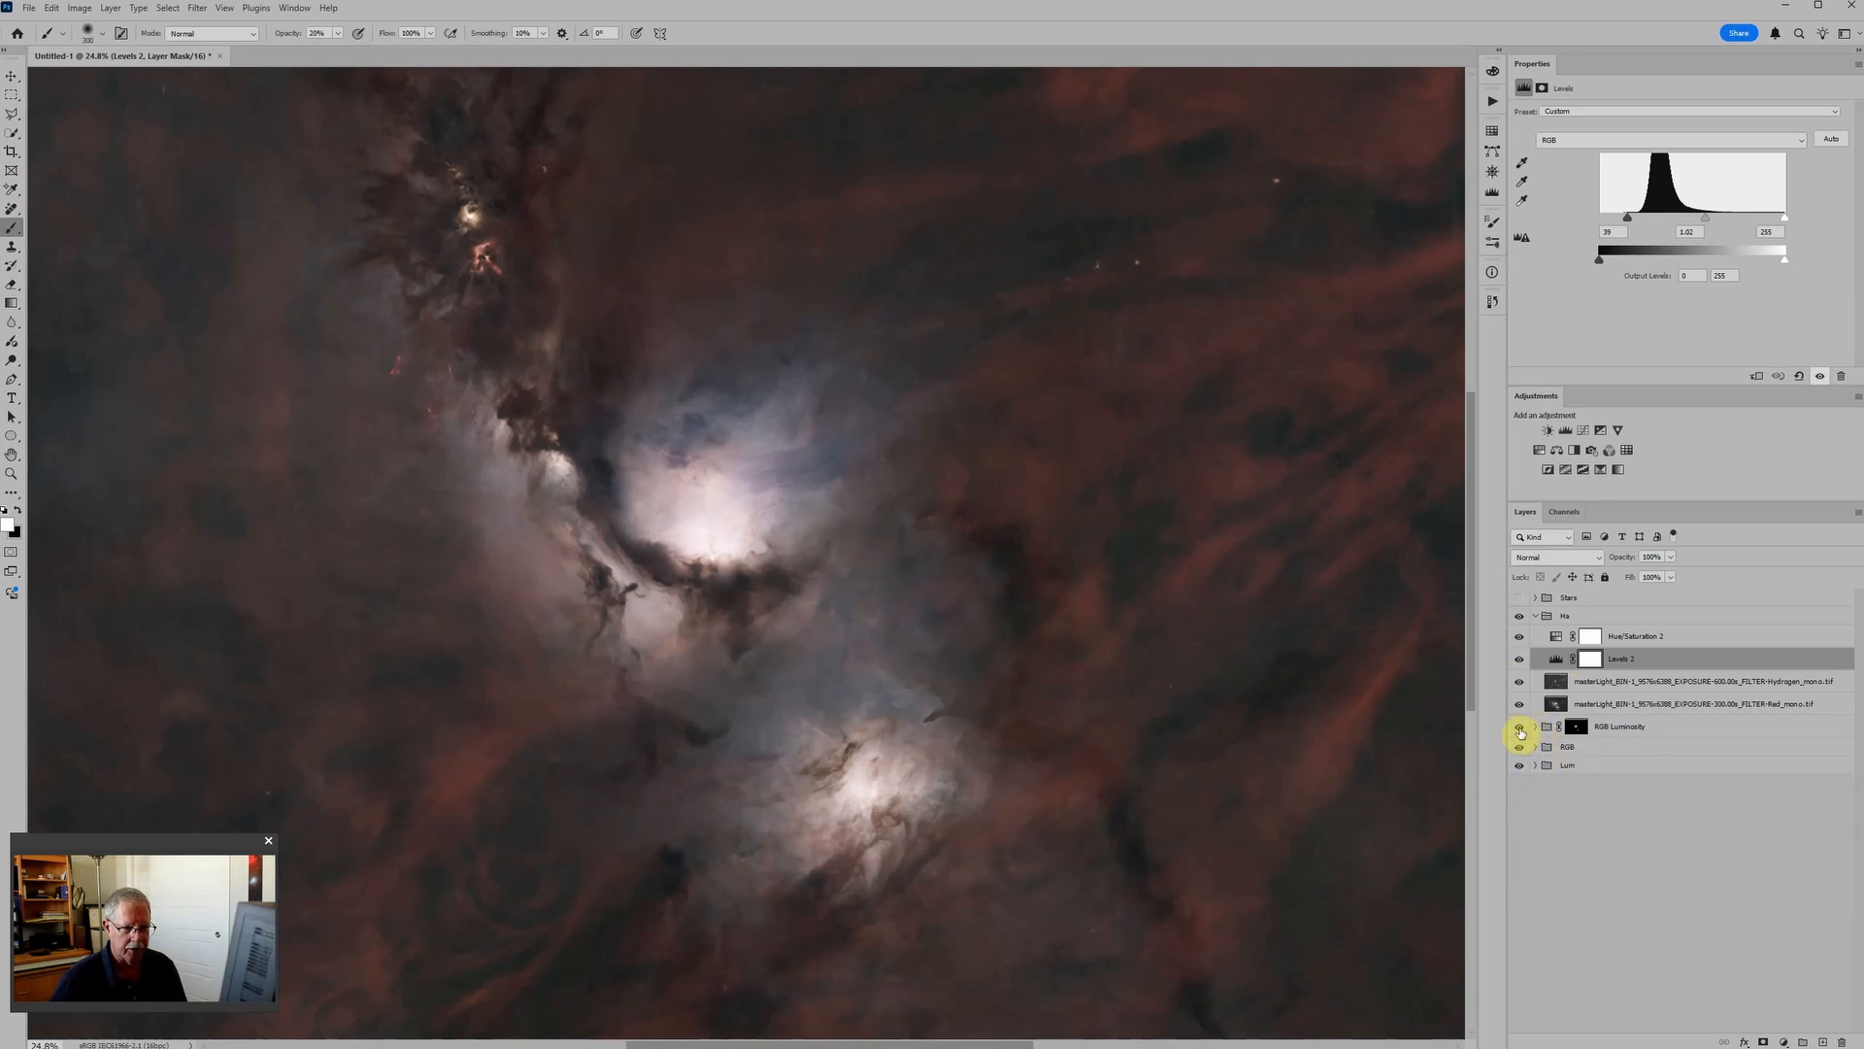
{"action": "left_click_drag", "start_coordinate": [1521, 728], "coordinate": [1520, 767]}
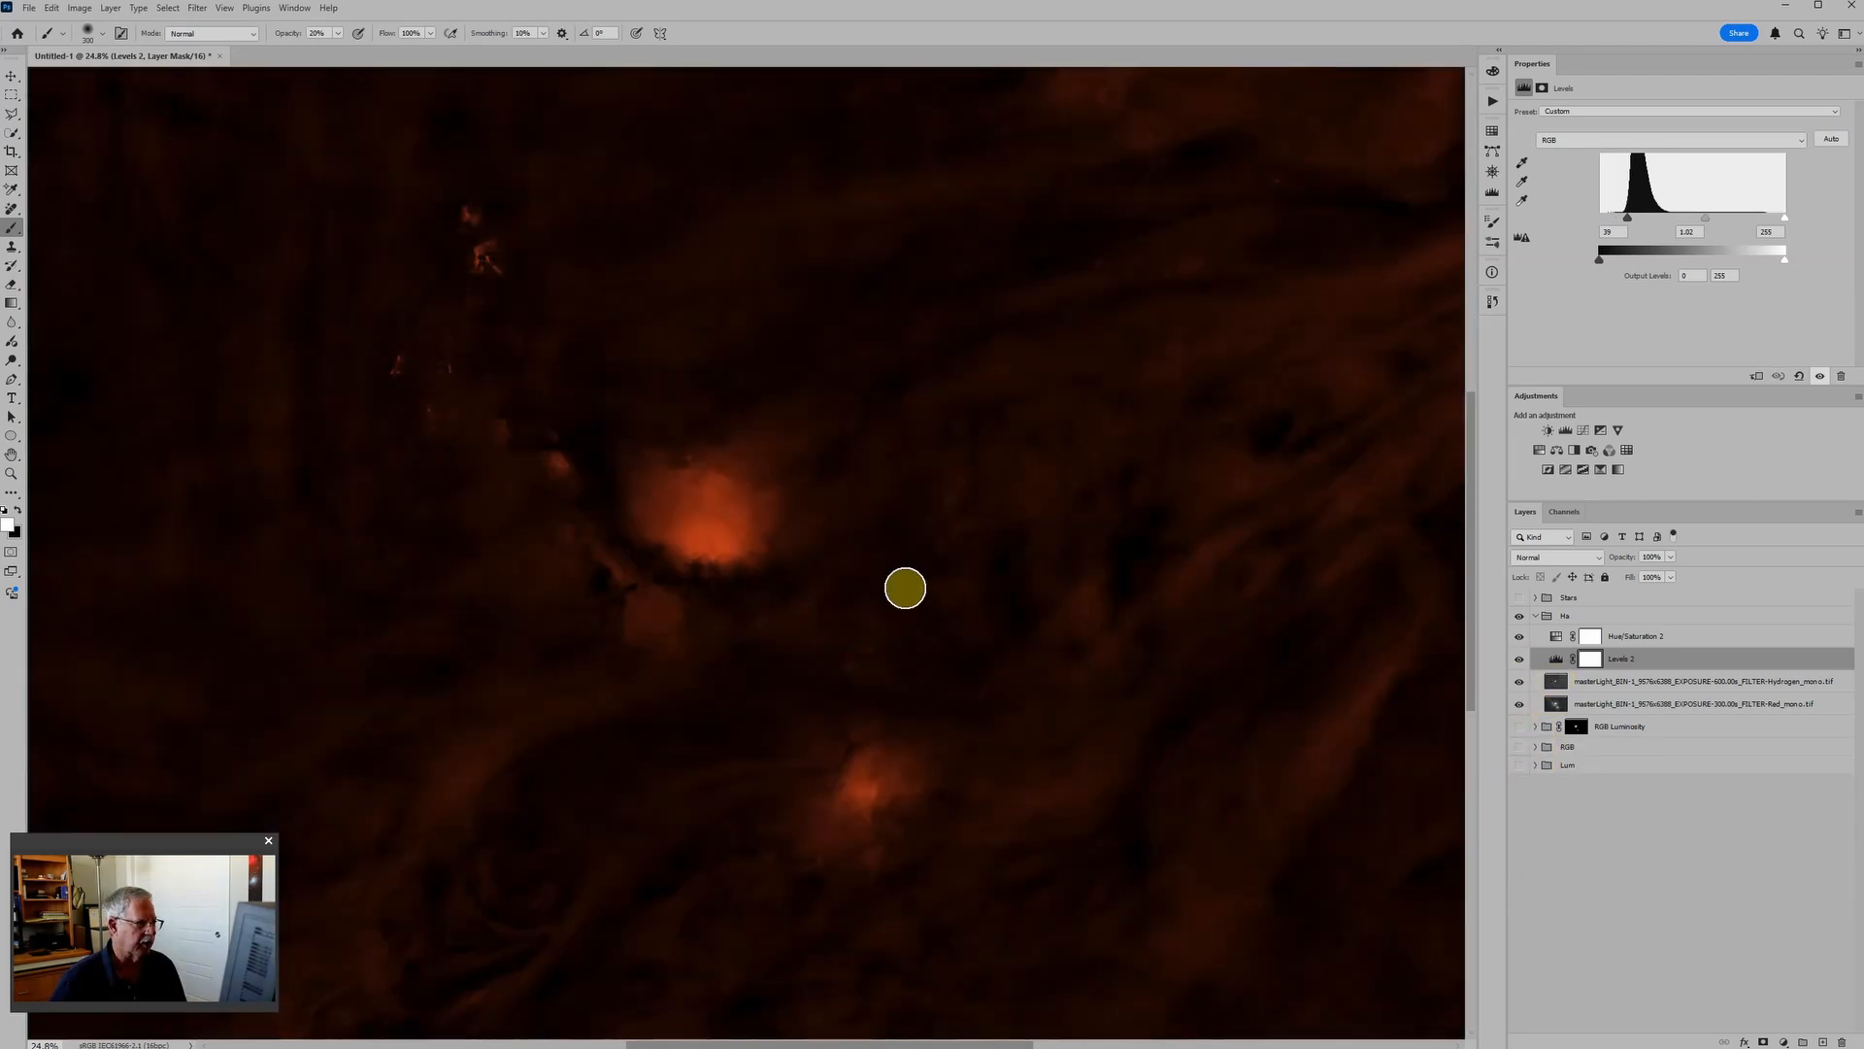
{"action": "left_click", "coordinate": [1520, 637]}
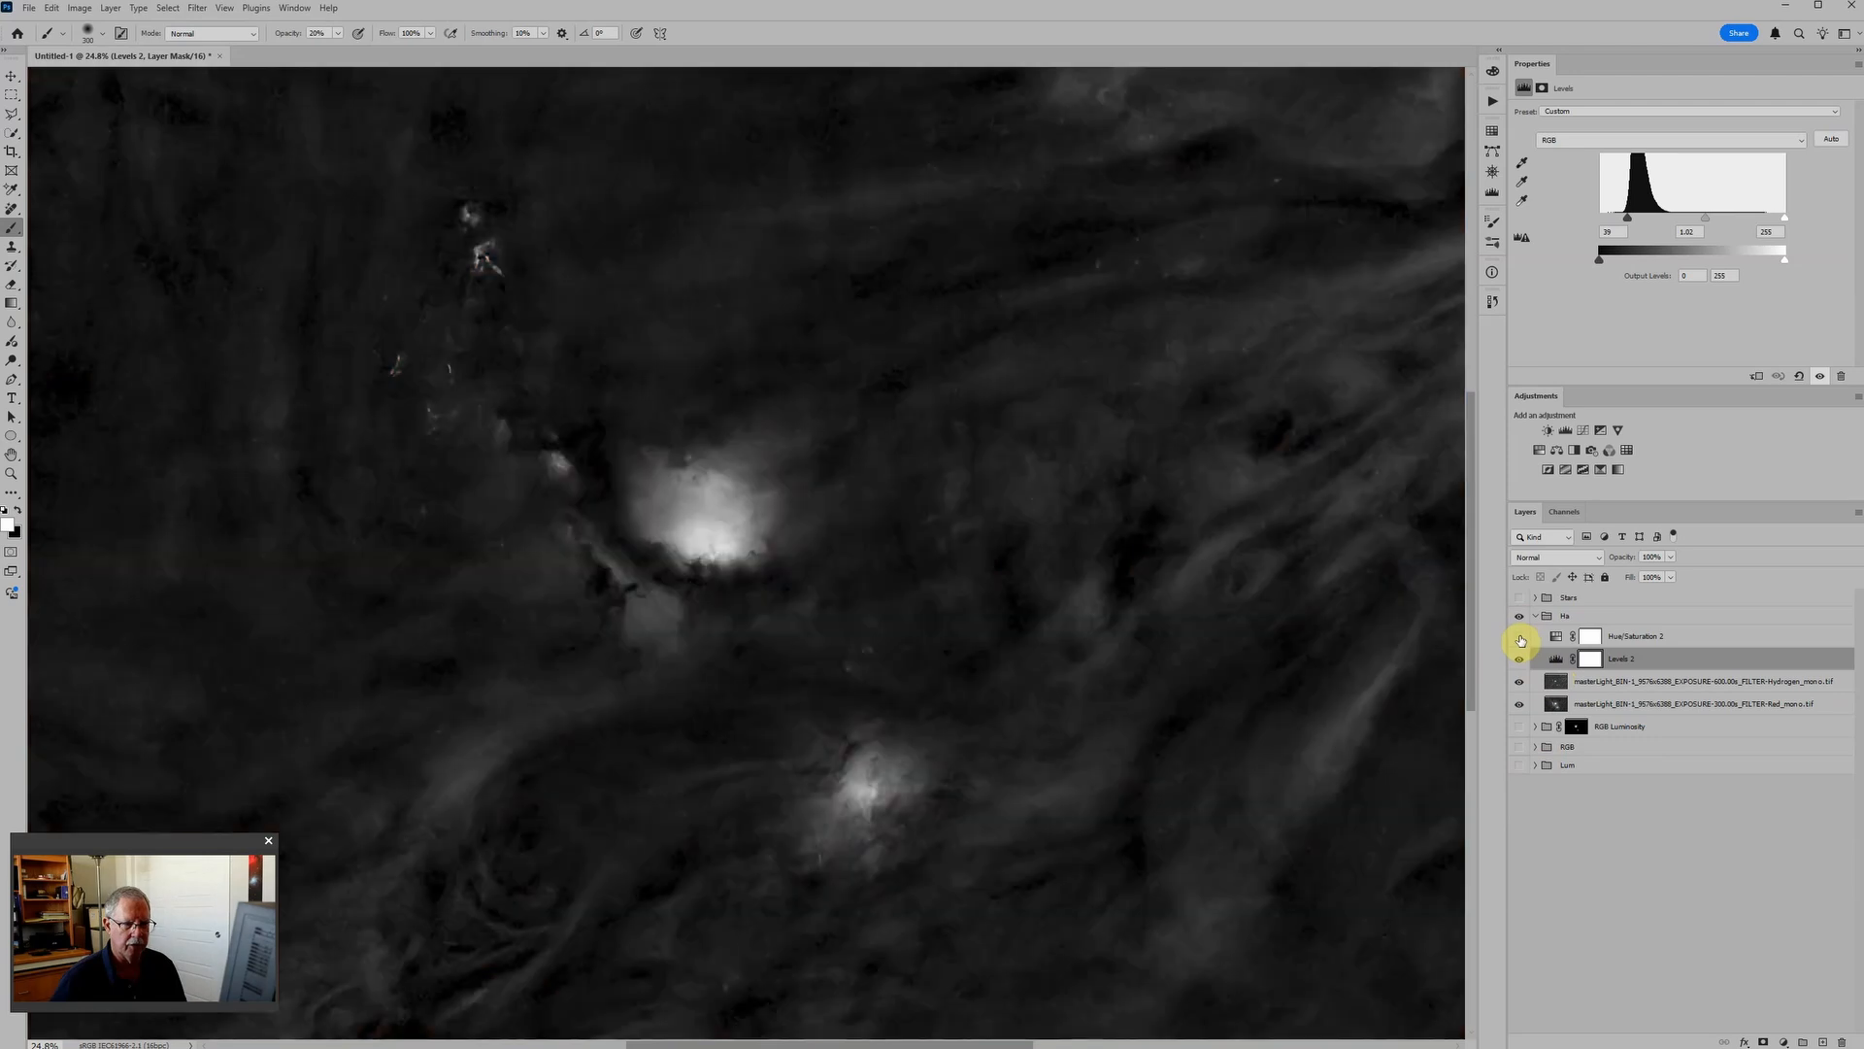
{"action": "scroll", "coordinate": [816, 525], "scroll_direction": "down", "scroll_amount": 3}
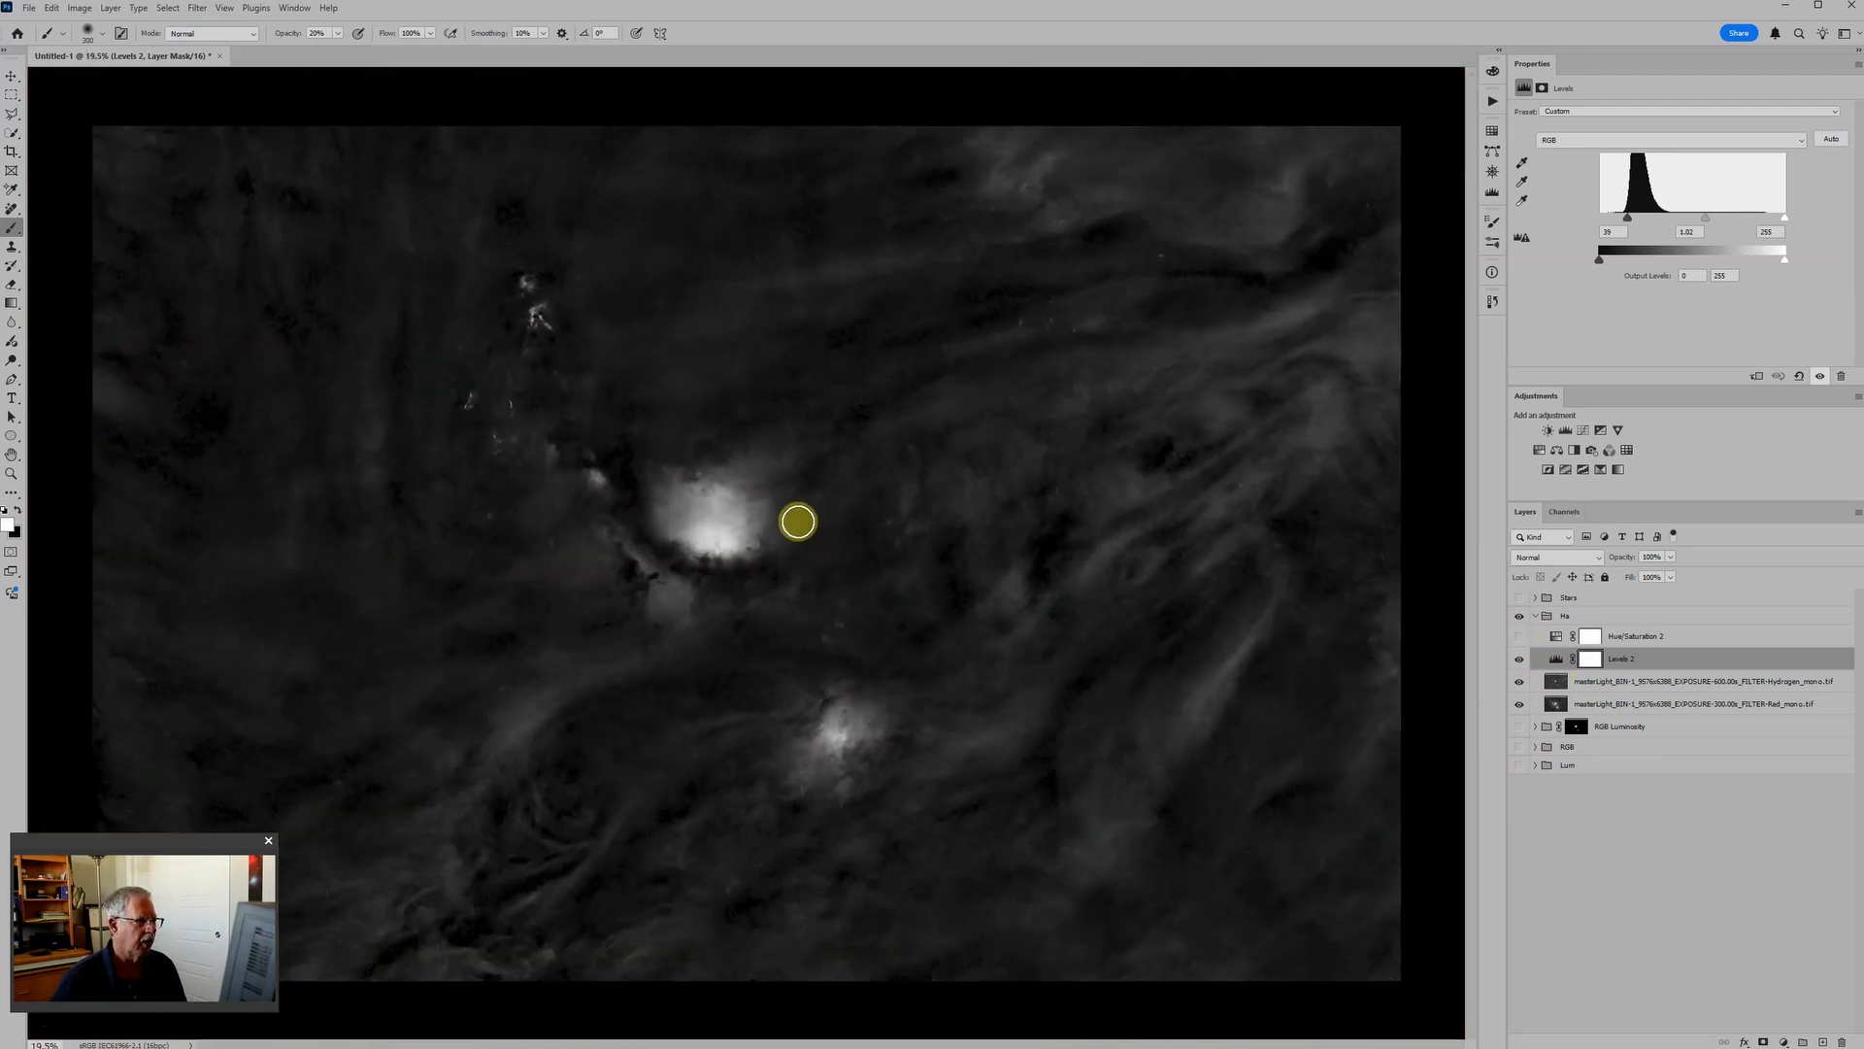
Compare the hydrogen and red filter images inside the Ha group, with and without the hydrogen layer visible.
{"action": "scroll", "coordinate": [767, 524], "scroll_direction": "up", "scroll_amount": 2}
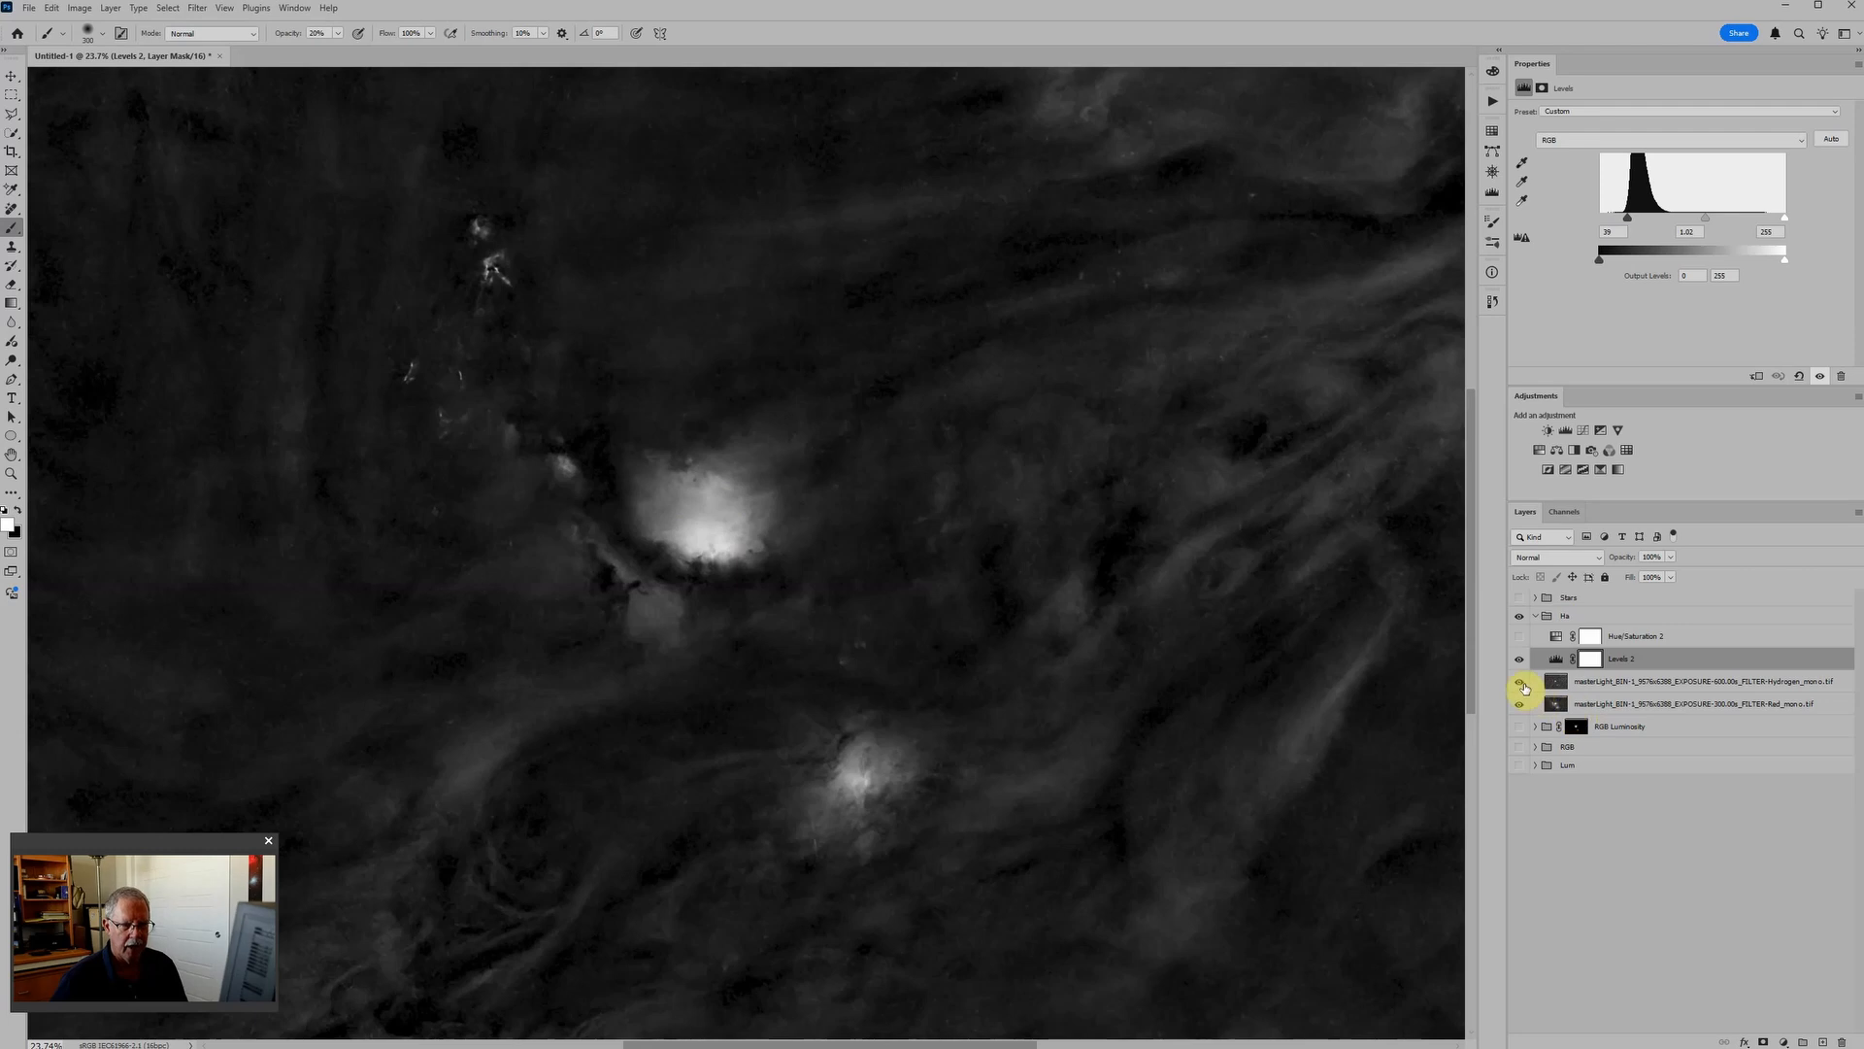
{"action": "left_click", "coordinate": [1521, 684]}
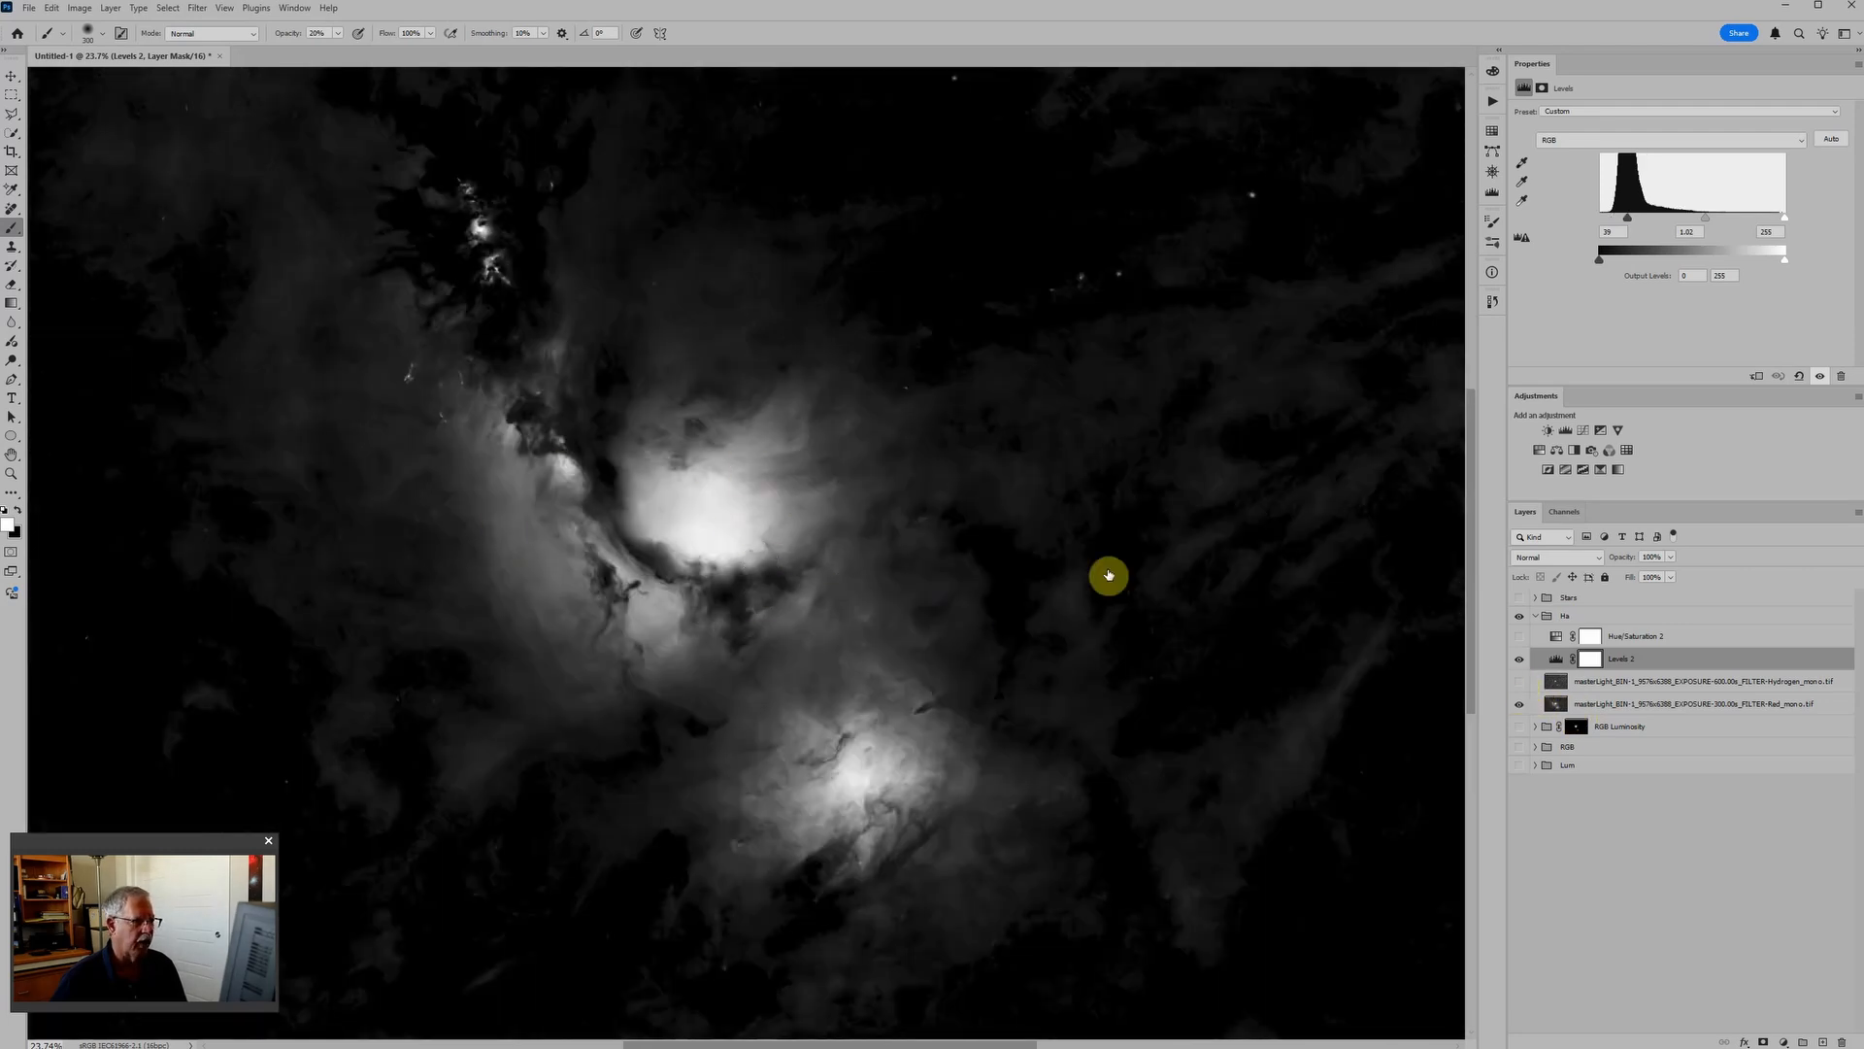
{"action": "left_click", "coordinate": [1521, 685]}
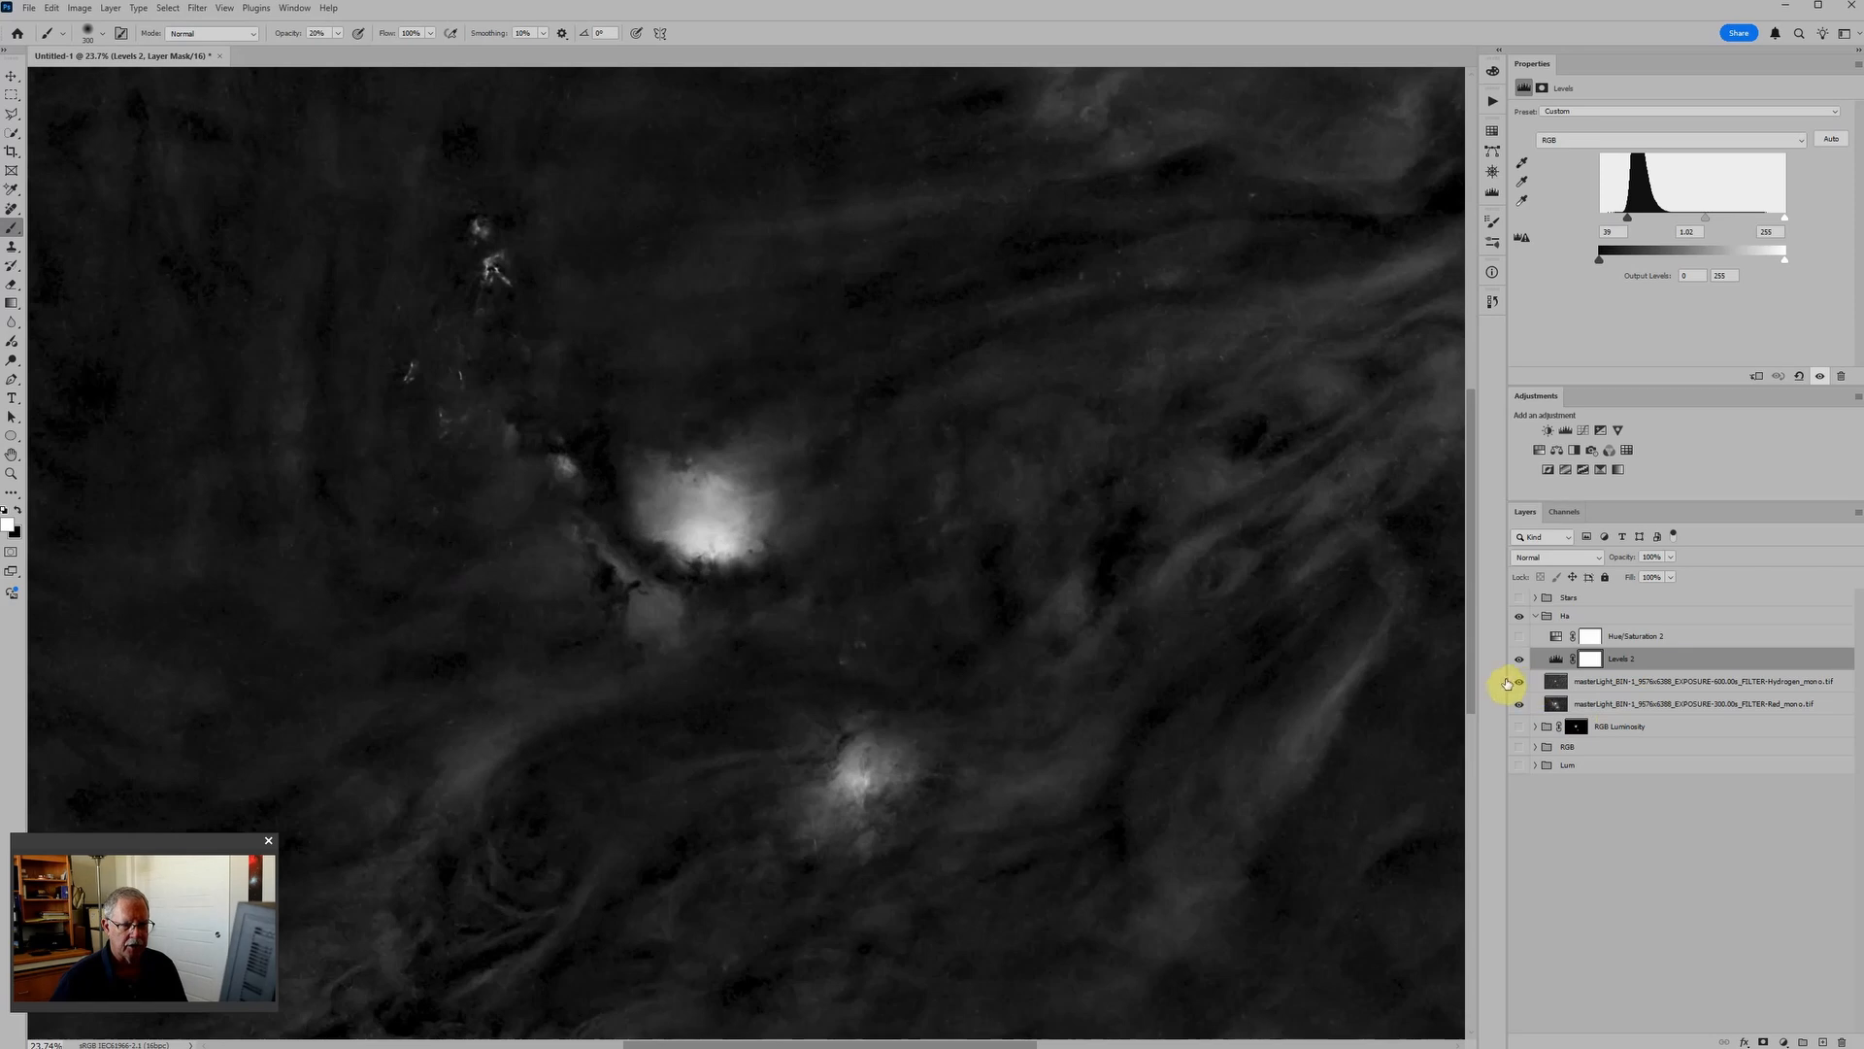
{"action": "left_click", "coordinate": [1521, 685]}
{"action": "left_click", "coordinate": [1643, 704]}
{"action": "scroll", "coordinate": [1003, 562], "scroll_direction": "down", "scroll_amount": 3}
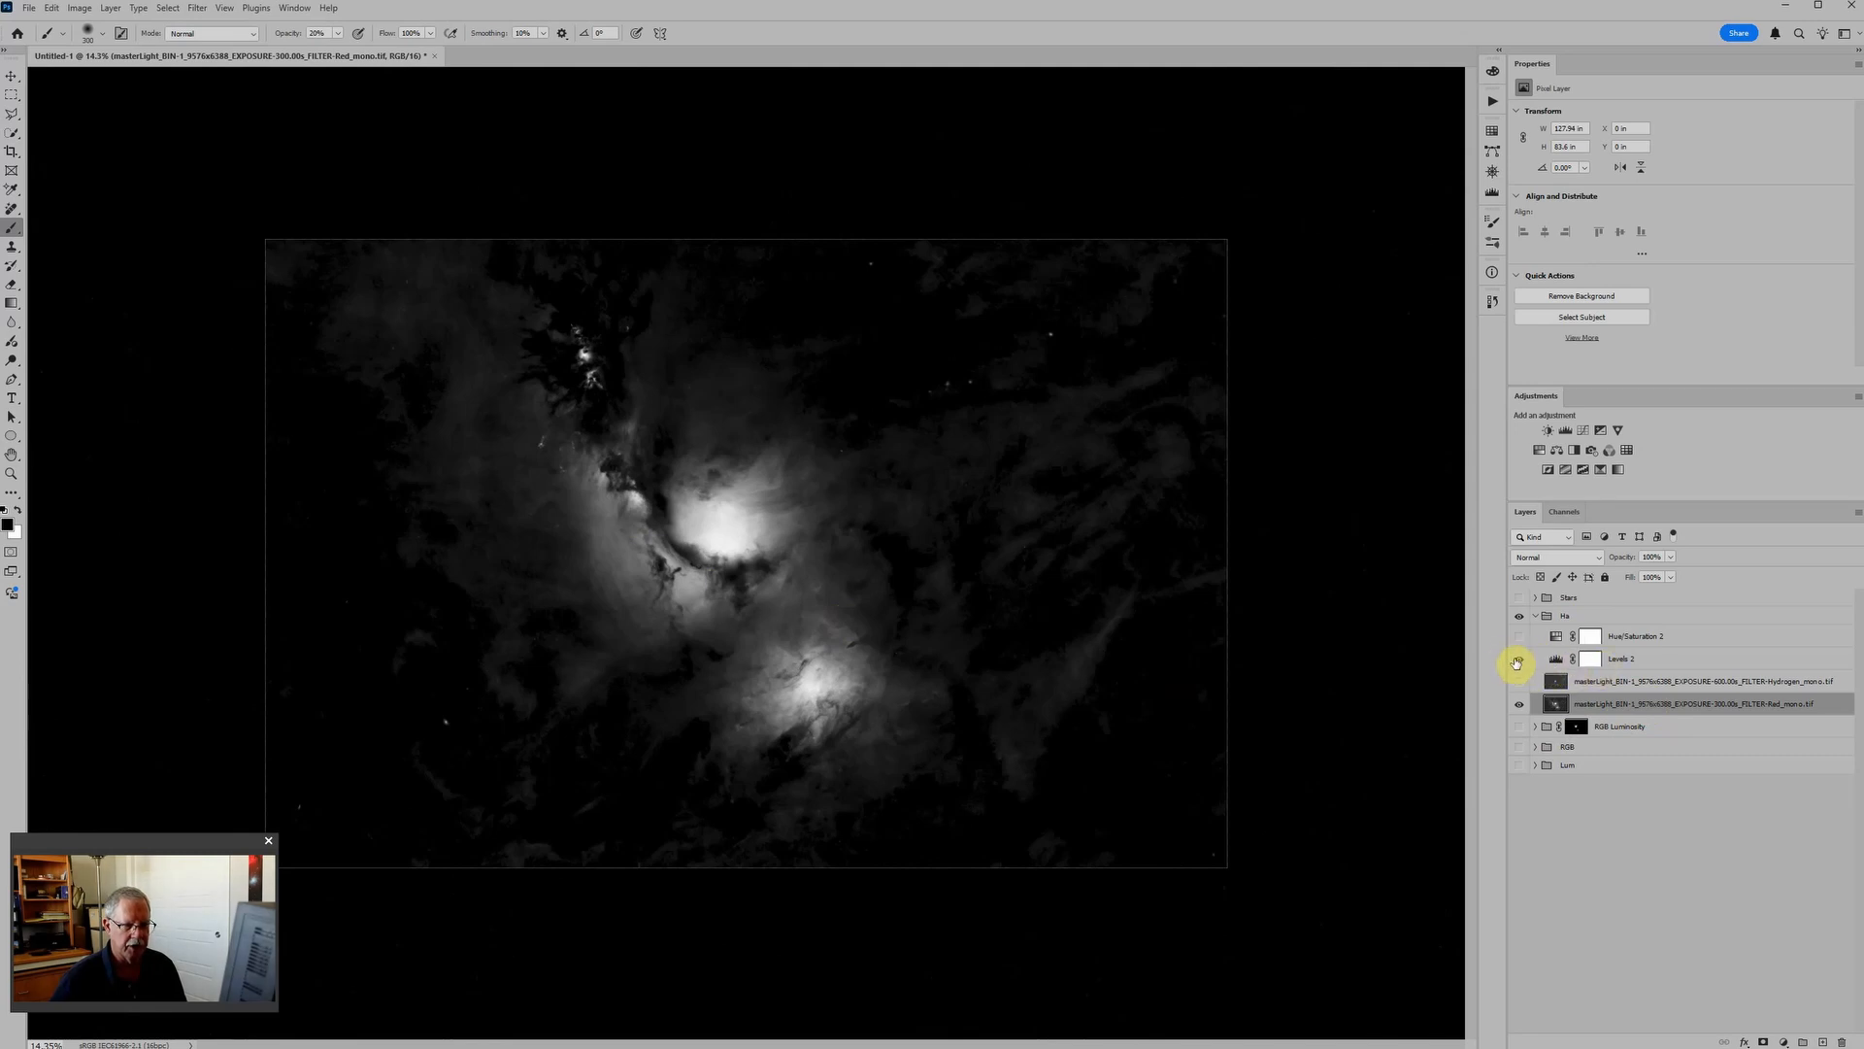
With the Levels adjustment hidden, place the red filter layer above the hydrogen layer and set its blend mode to Subtract.
{"action": "left_click", "coordinate": [1520, 659]}
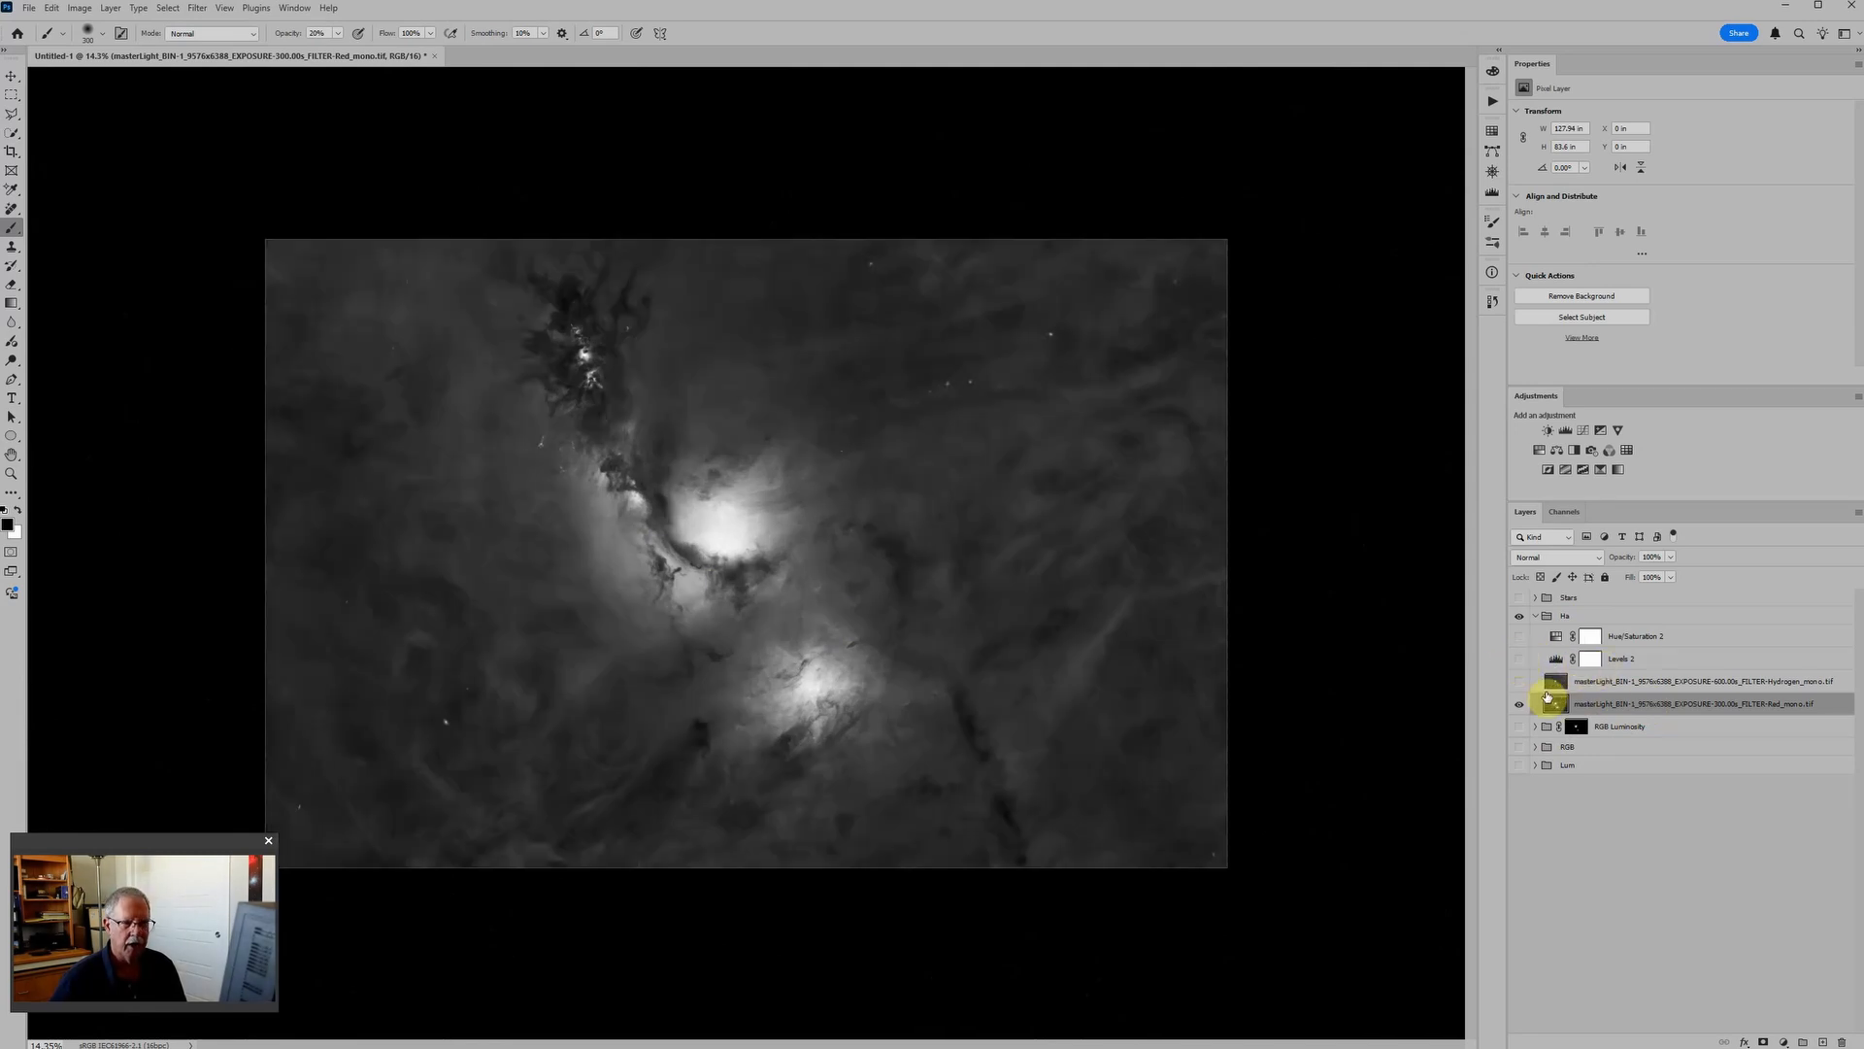
{"action": "left_click", "coordinate": [1520, 682]}
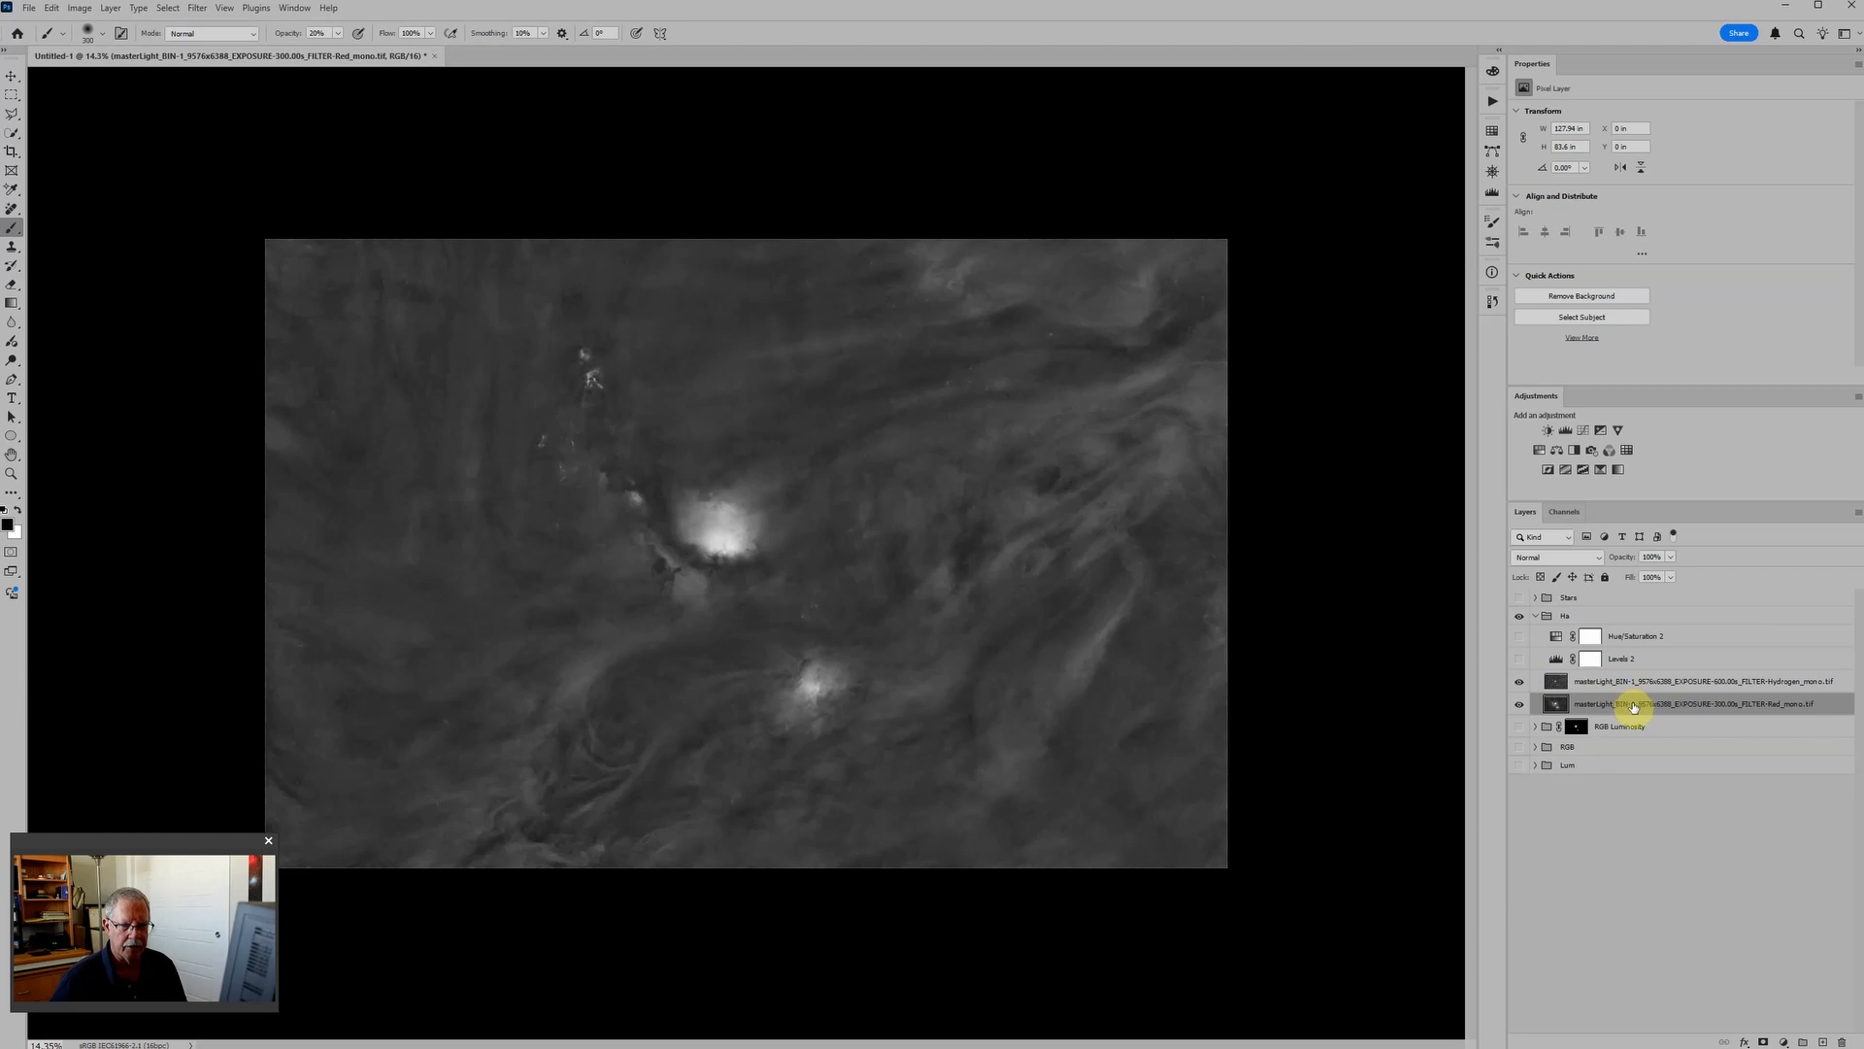
{"action": "left_click_drag", "start_coordinate": [1628, 706], "coordinate": [1635, 668]}
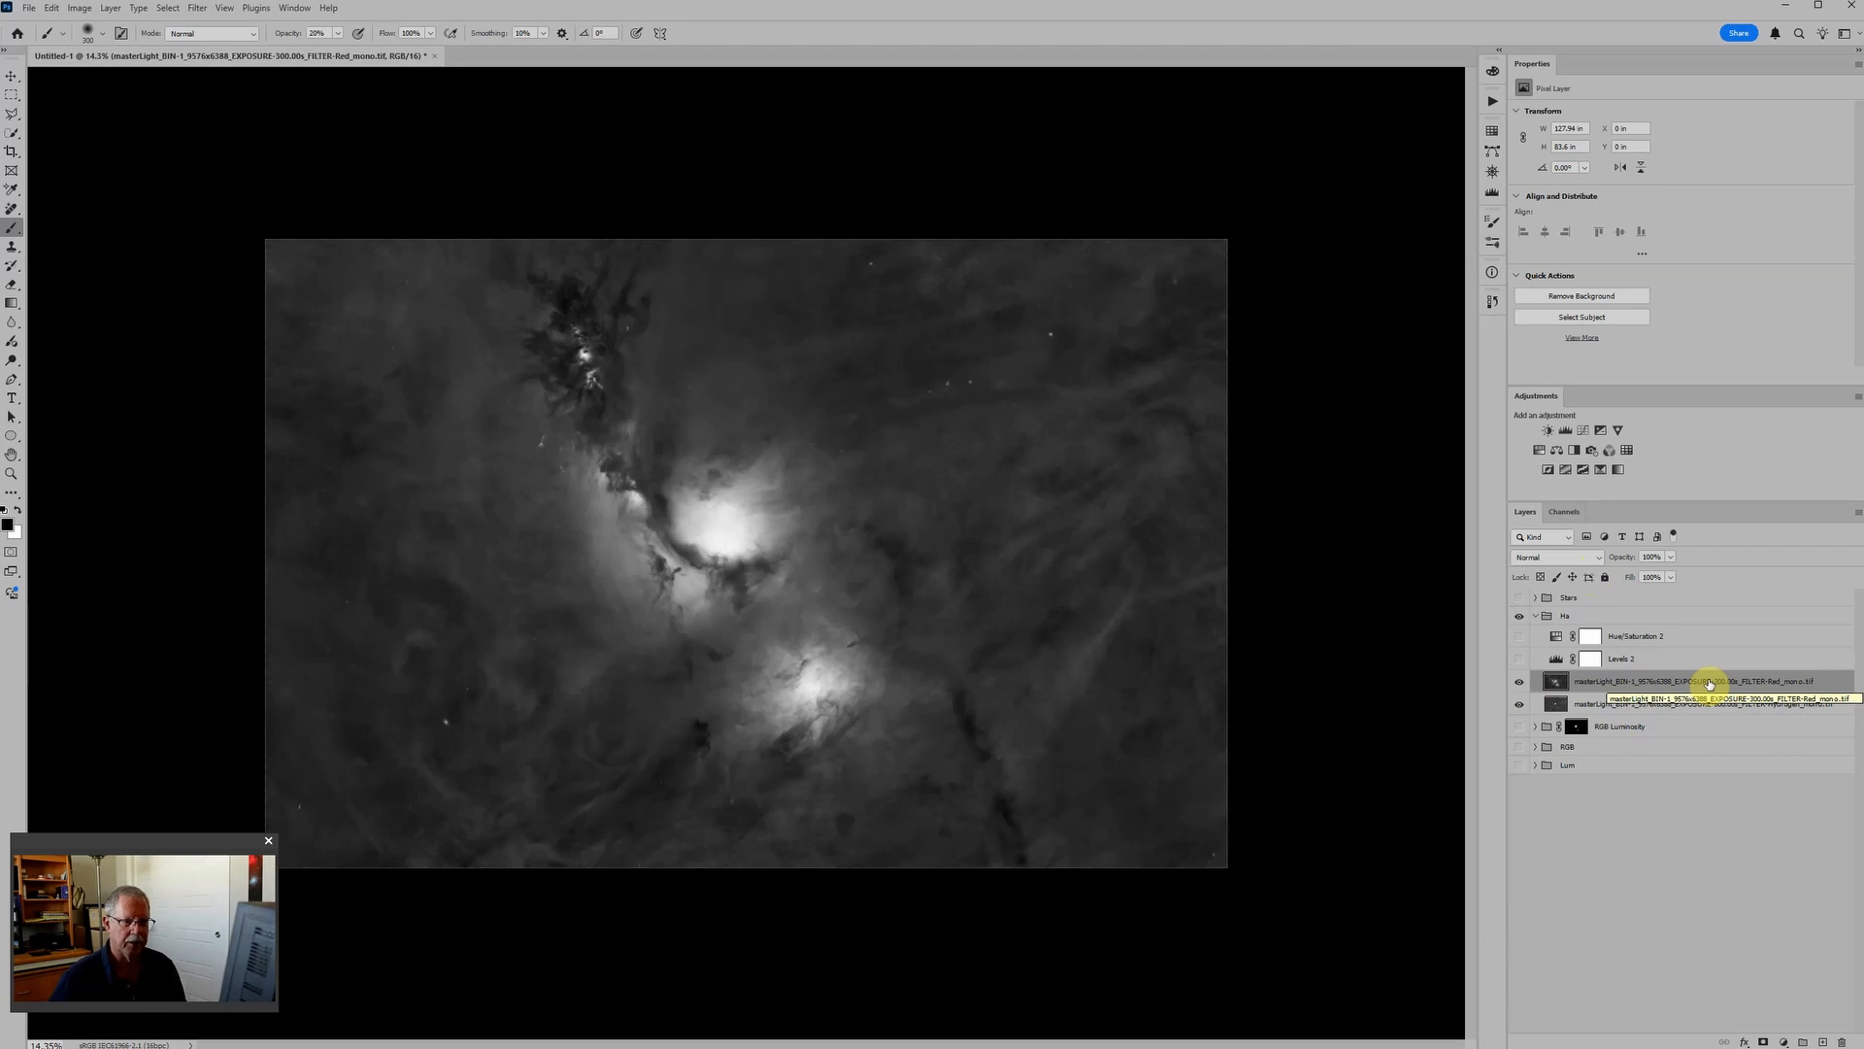
{"action": "left_click", "coordinate": [1600, 561]}
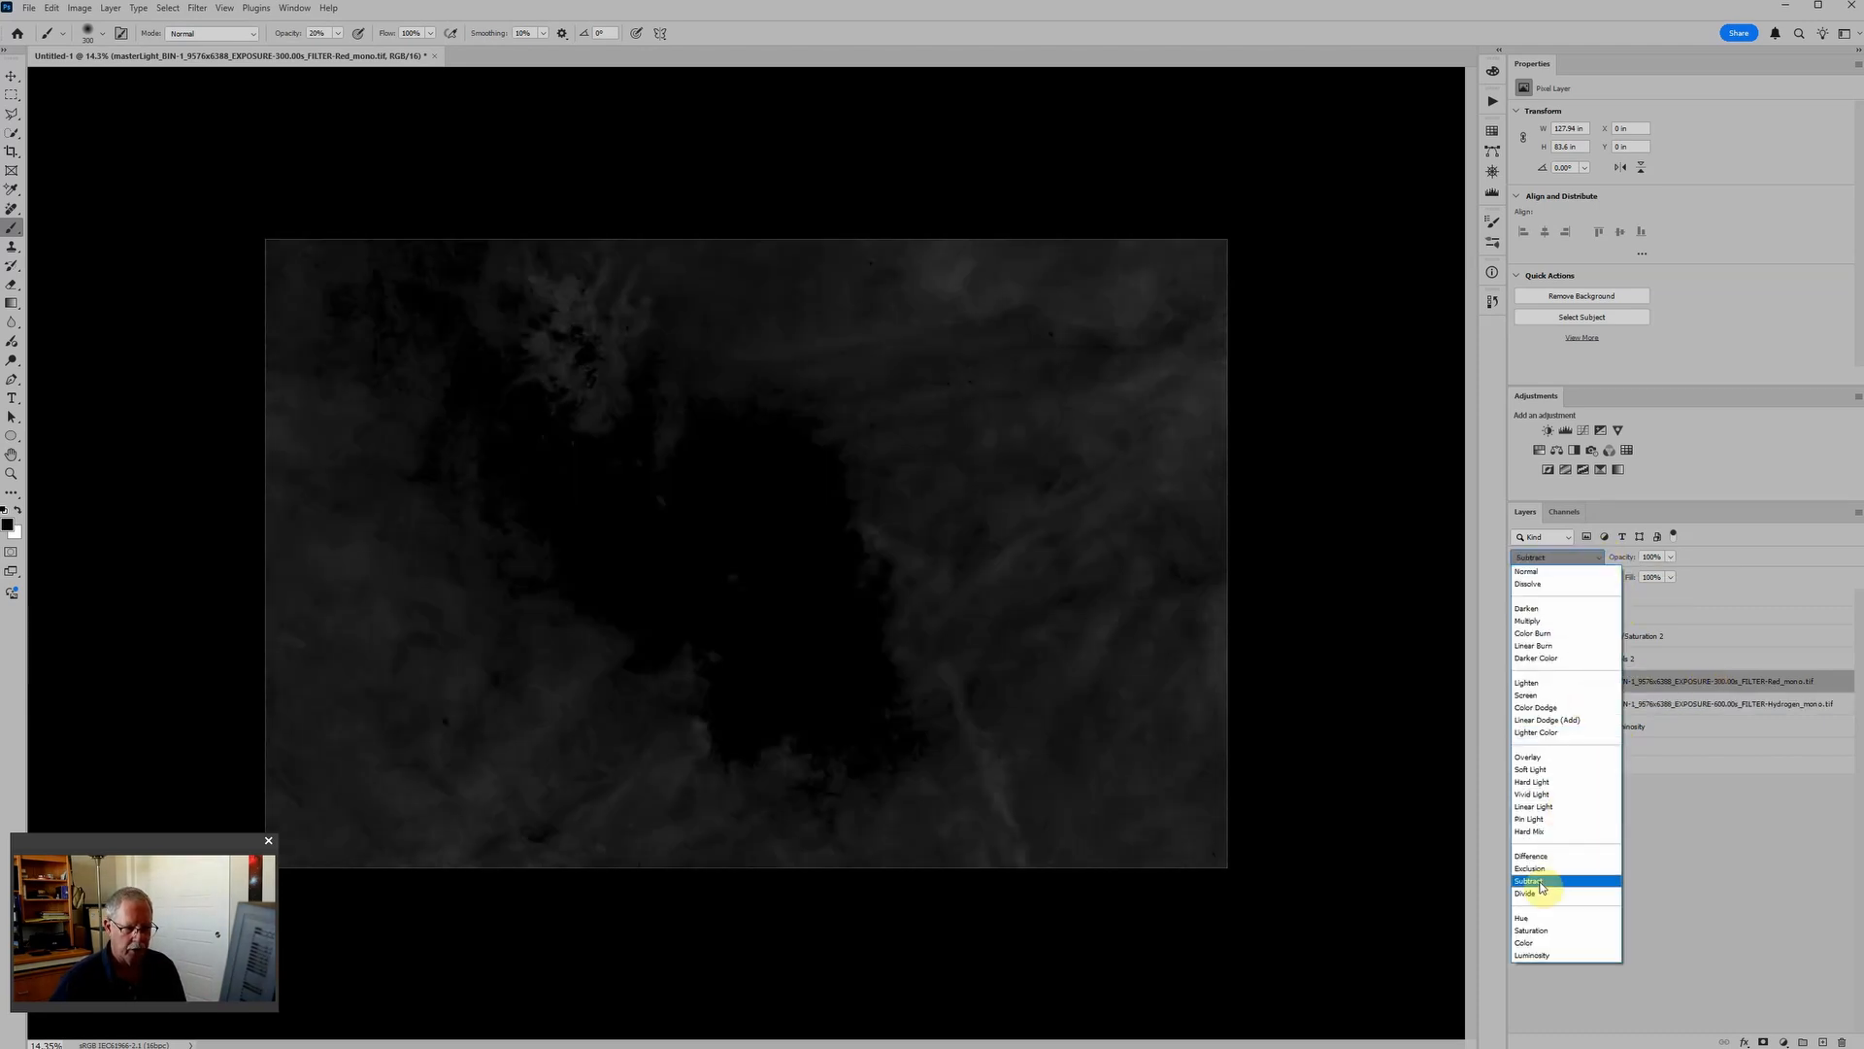
{"action": "left_click", "coordinate": [1540, 883]}
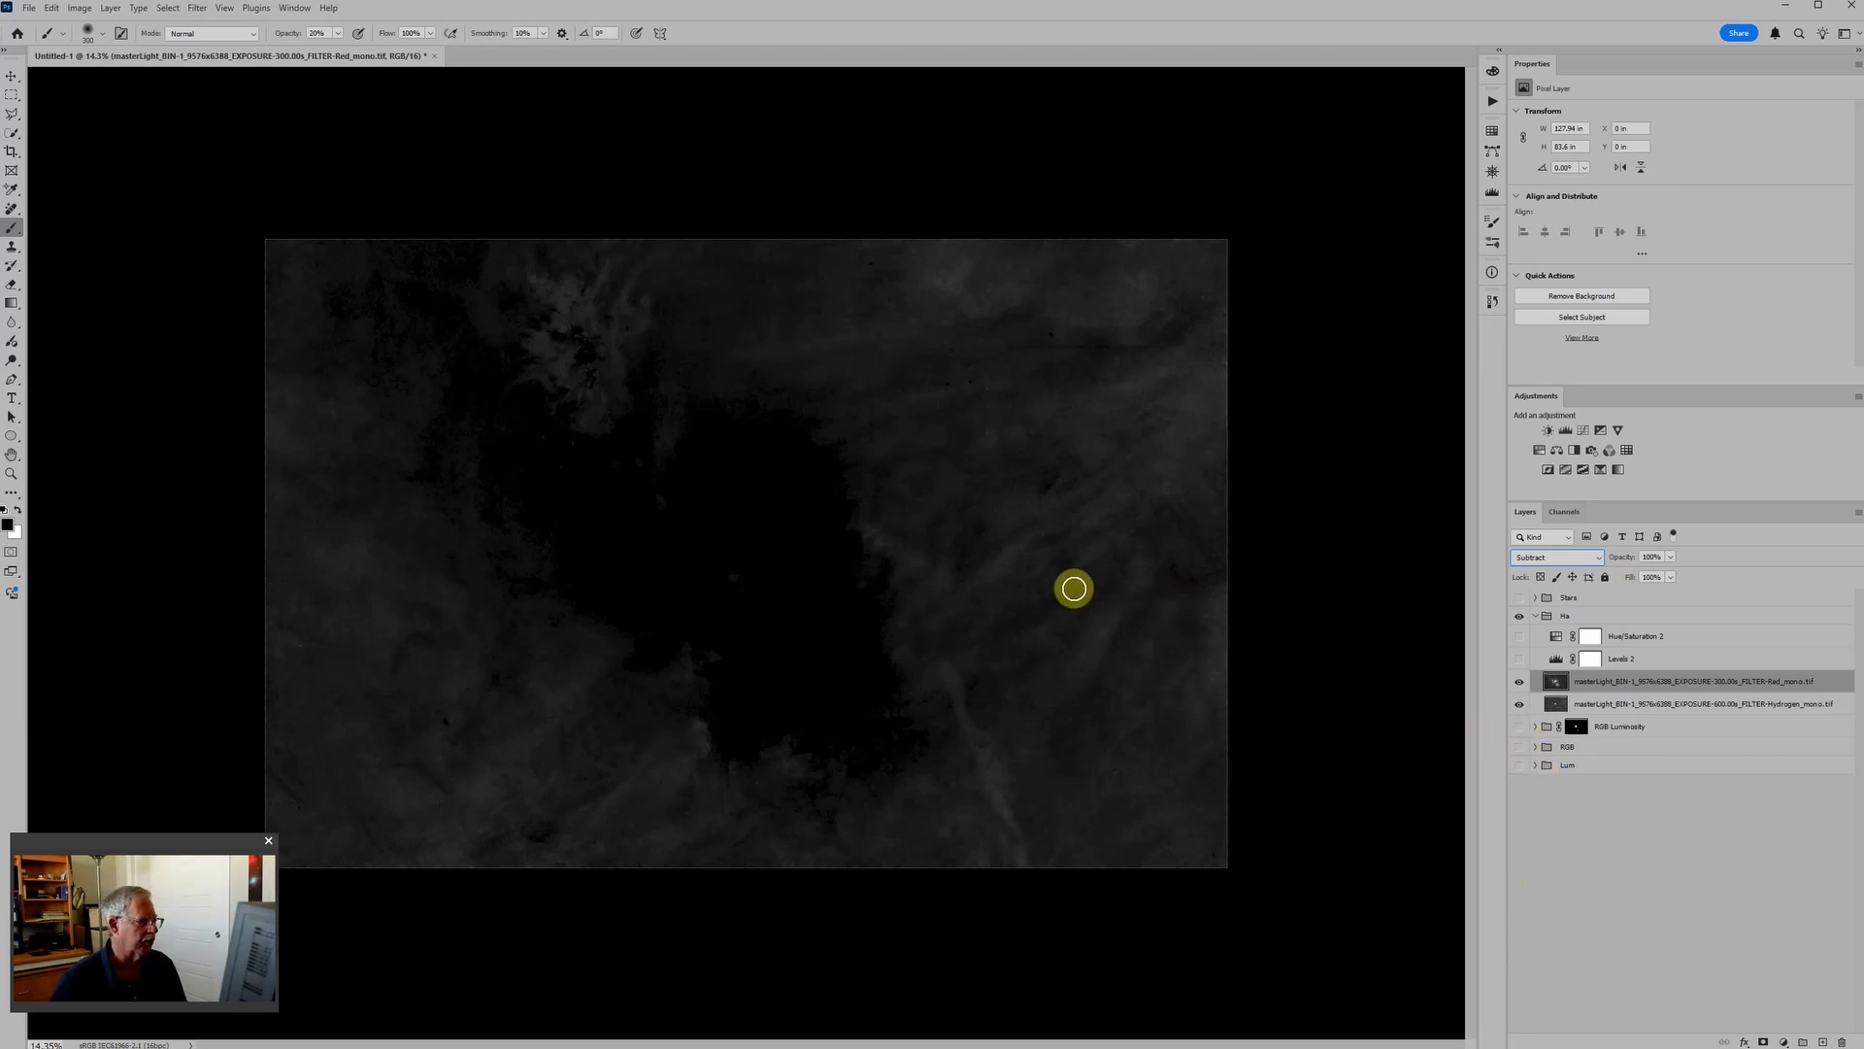
Show Hue/Saturation and the RGB Luminosity, RGB and Lum groups again, and compare the composite with and without the red subtraction.
{"action": "left_click", "coordinate": [1521, 638]}
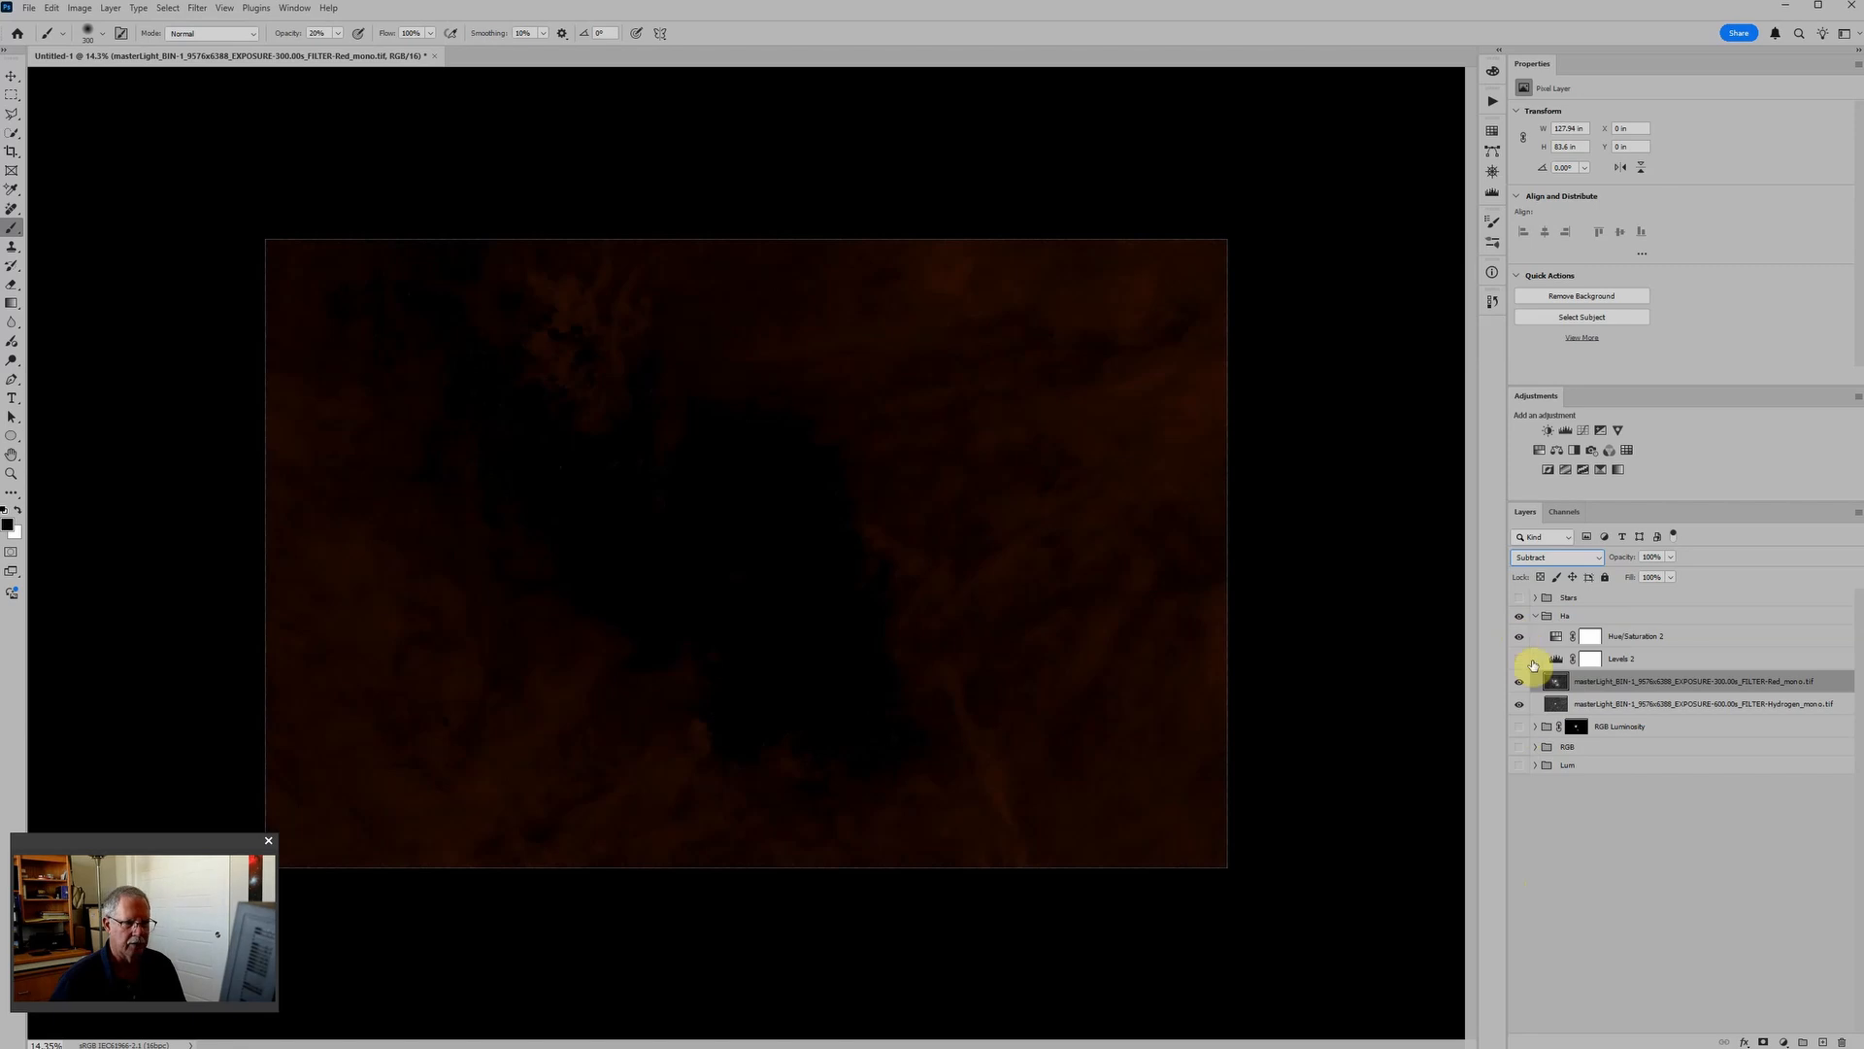
{"action": "left_click_drag", "start_coordinate": [1520, 730], "coordinate": [1522, 765]}
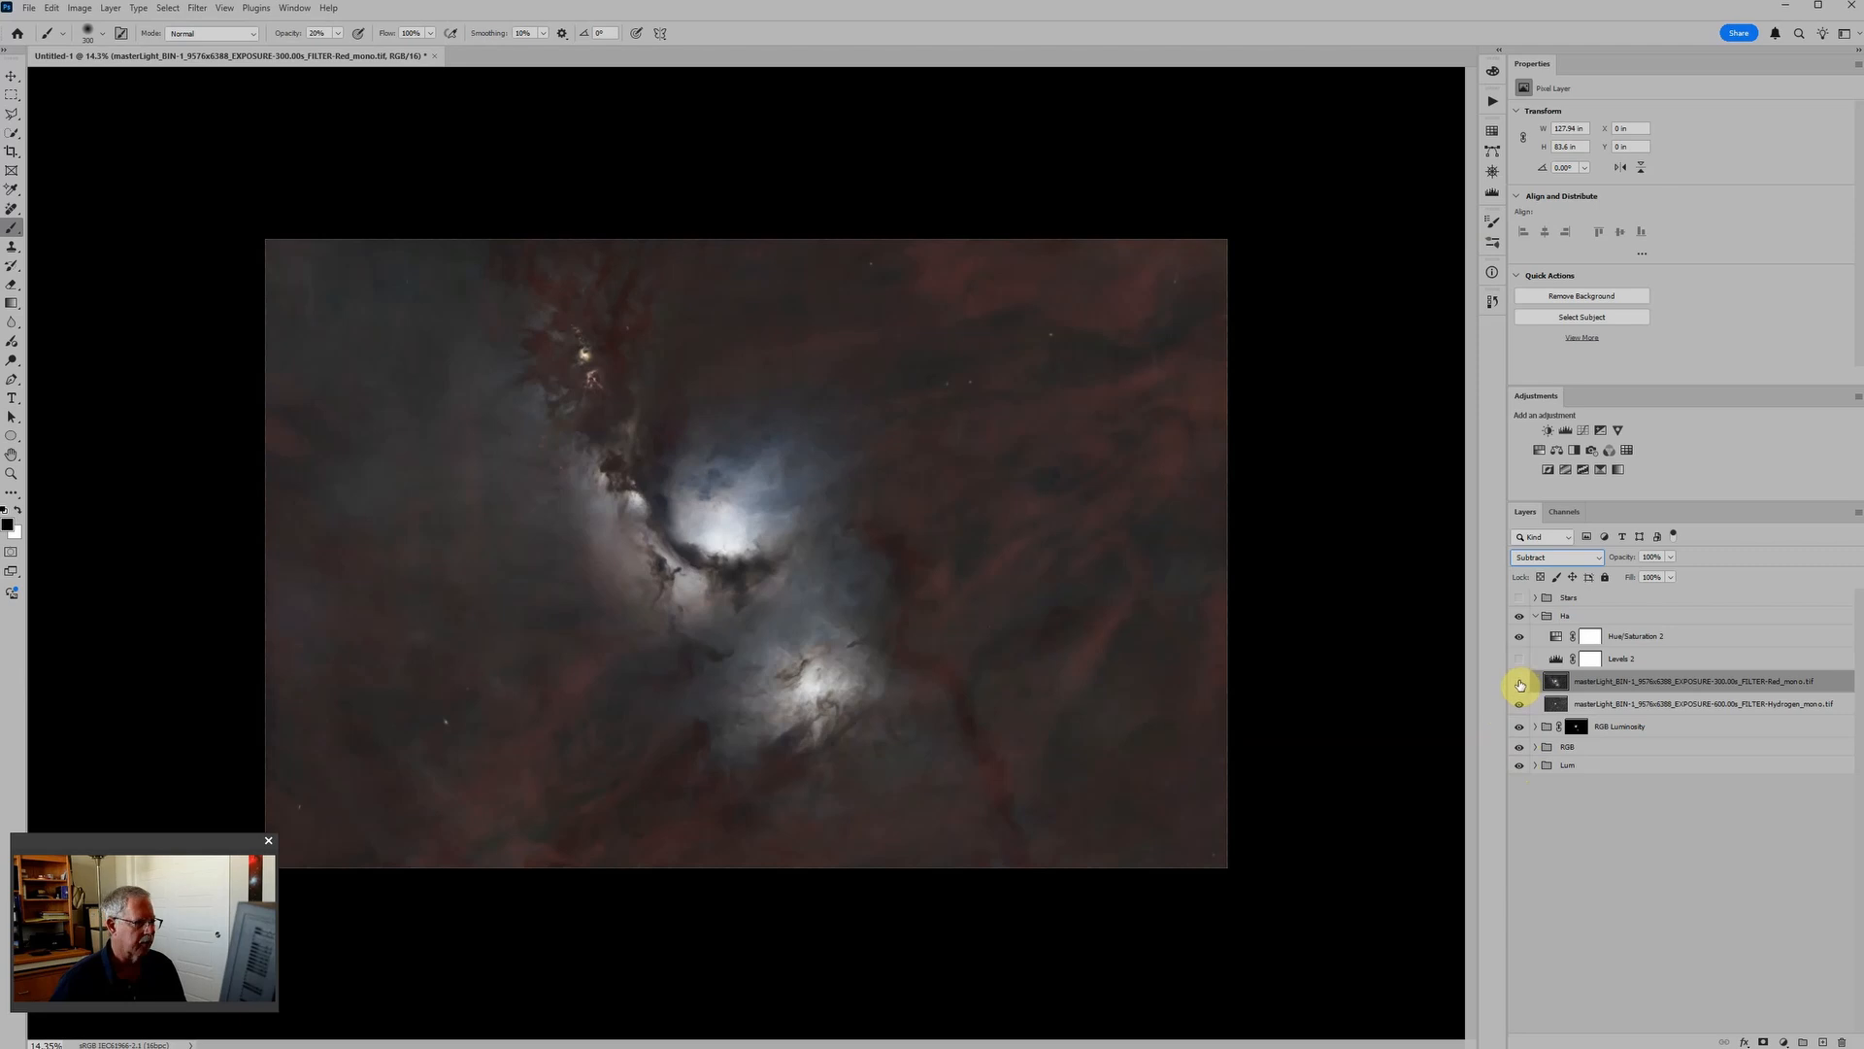
{"action": "left_click", "coordinate": [1520, 684]}
{"action": "left_click", "coordinate": [1521, 685]}
{"action": "left_click", "coordinate": [1521, 684]}
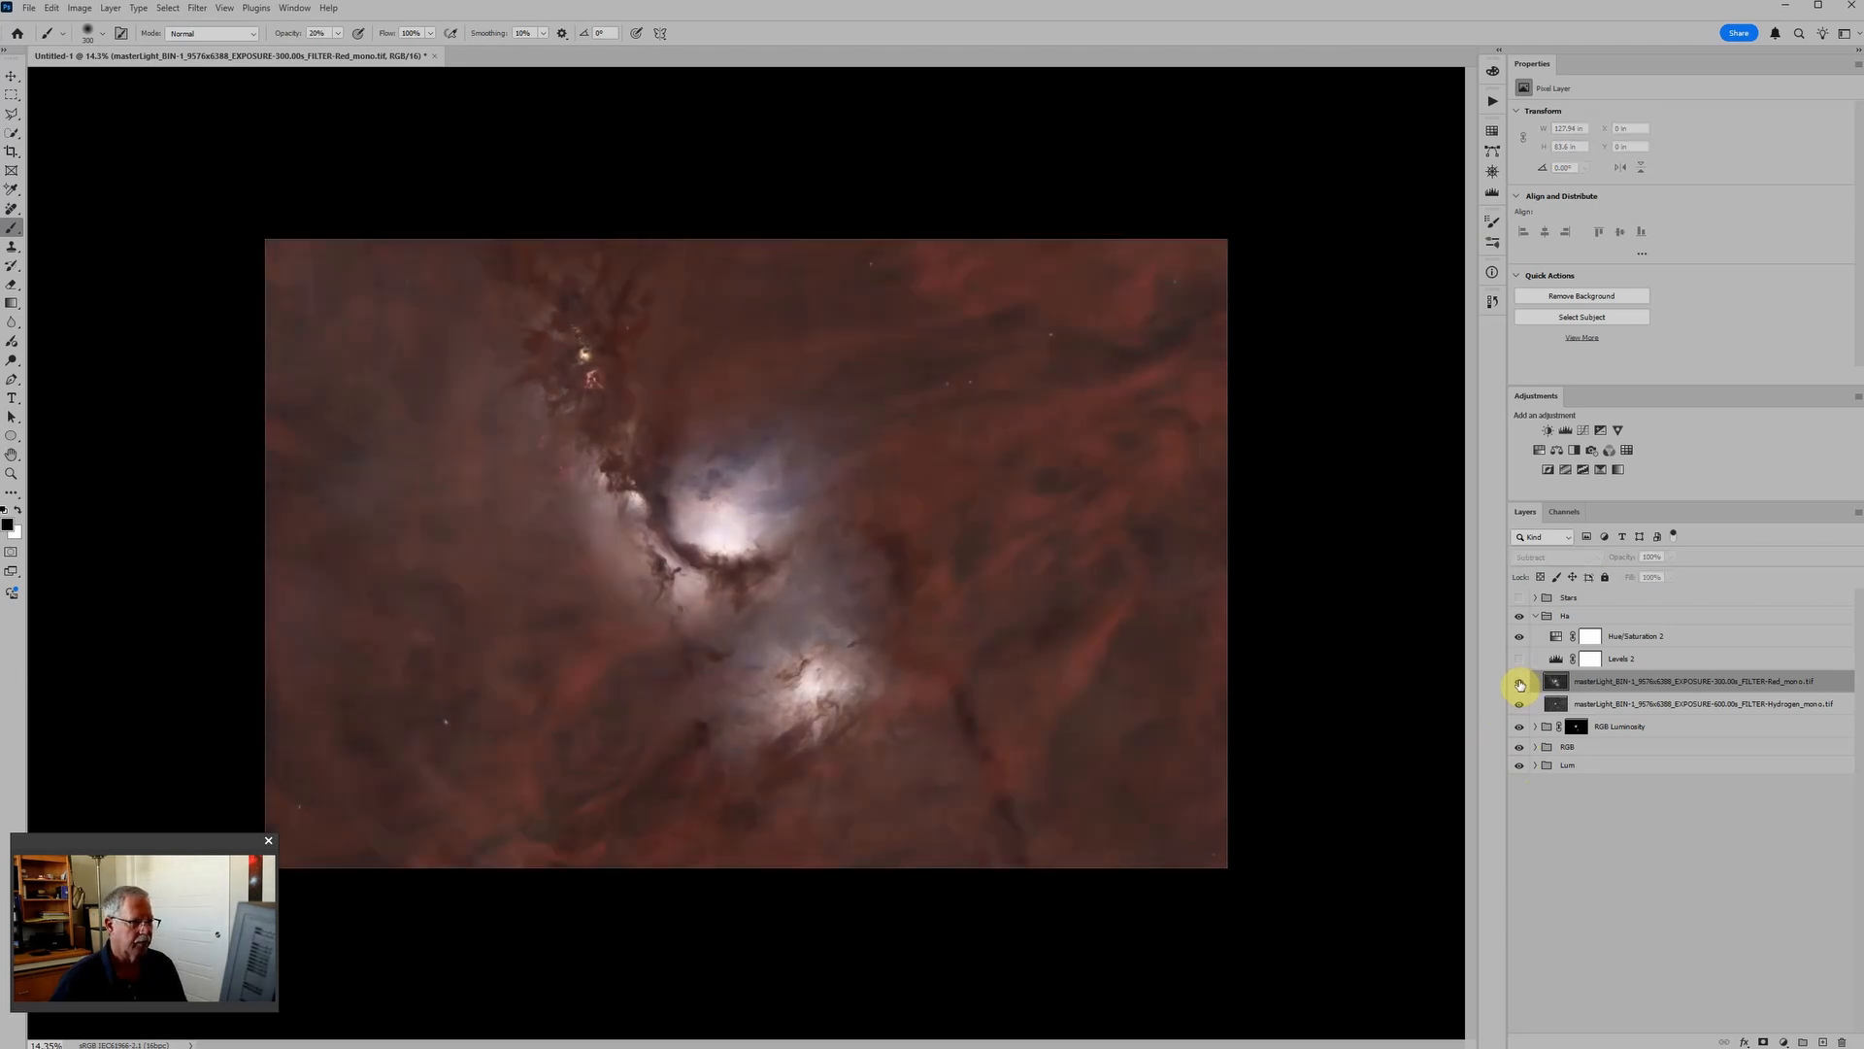
{"action": "left_click", "coordinate": [1520, 684]}
{"action": "left_click", "coordinate": [1520, 684]}
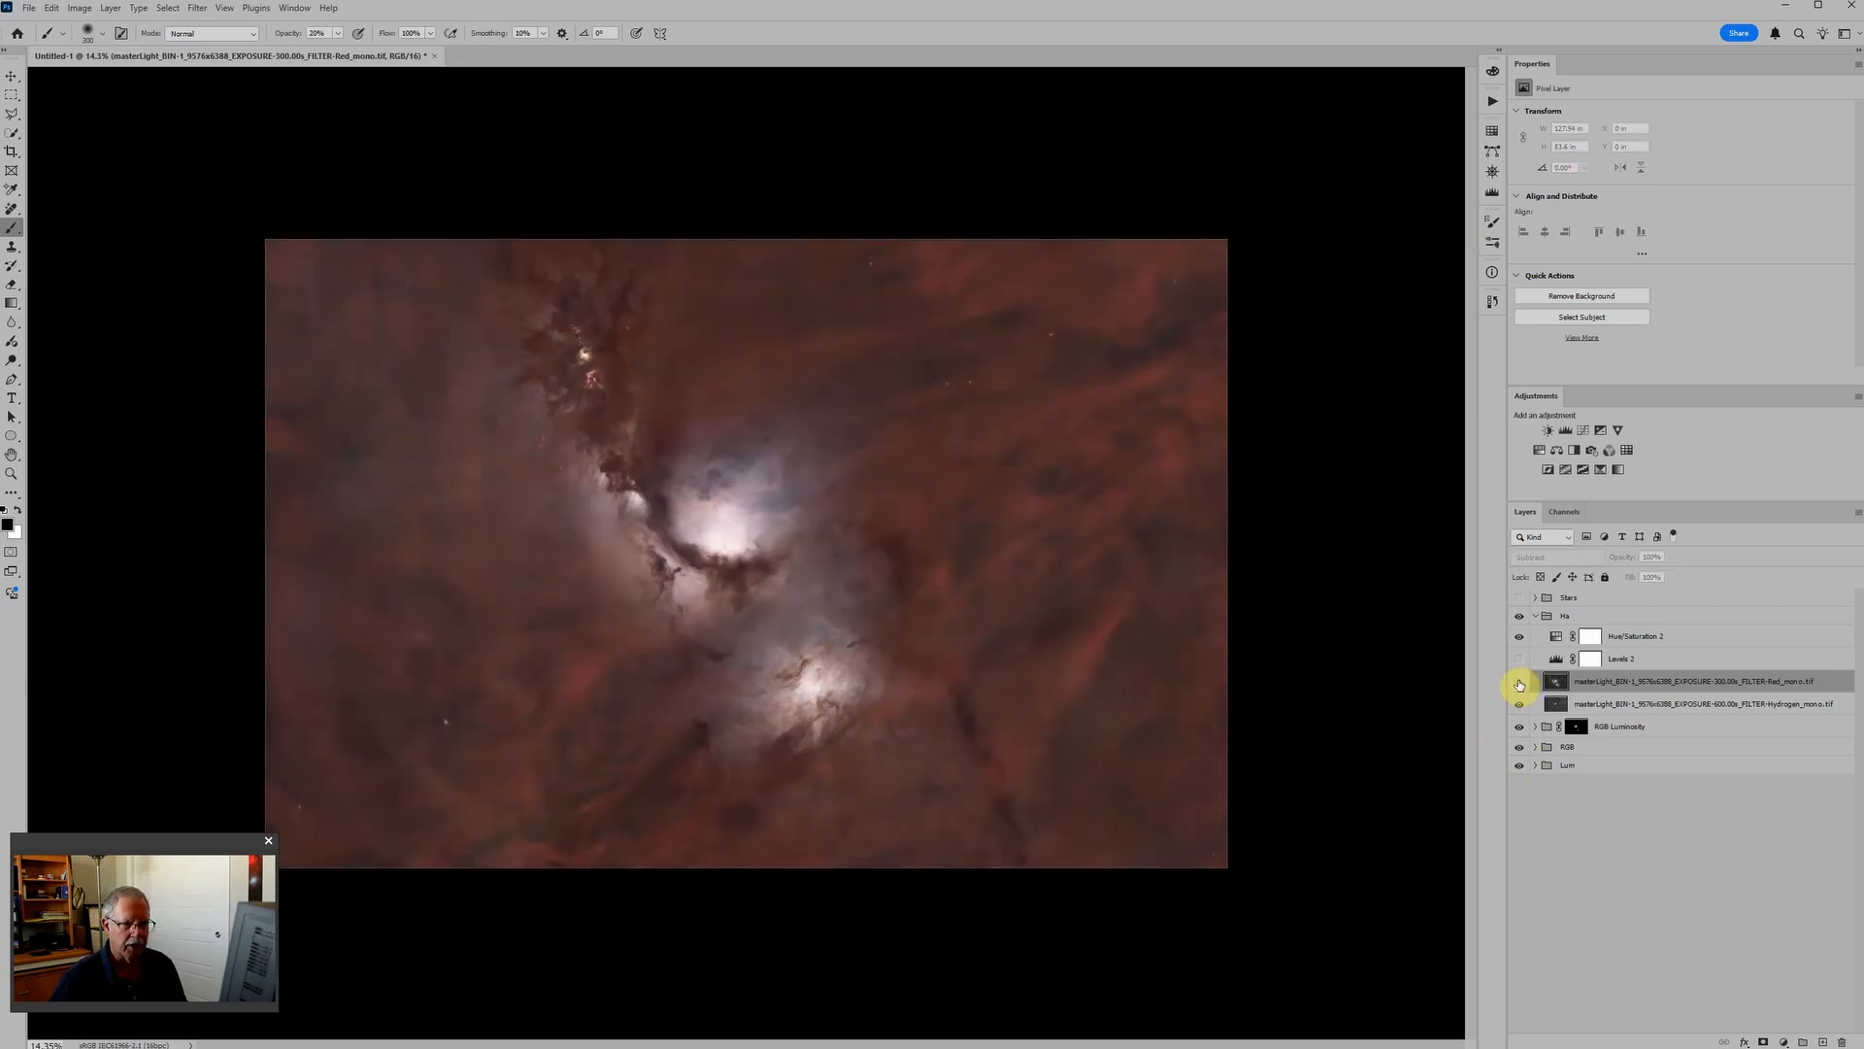
{"action": "left_click", "coordinate": [1521, 684]}
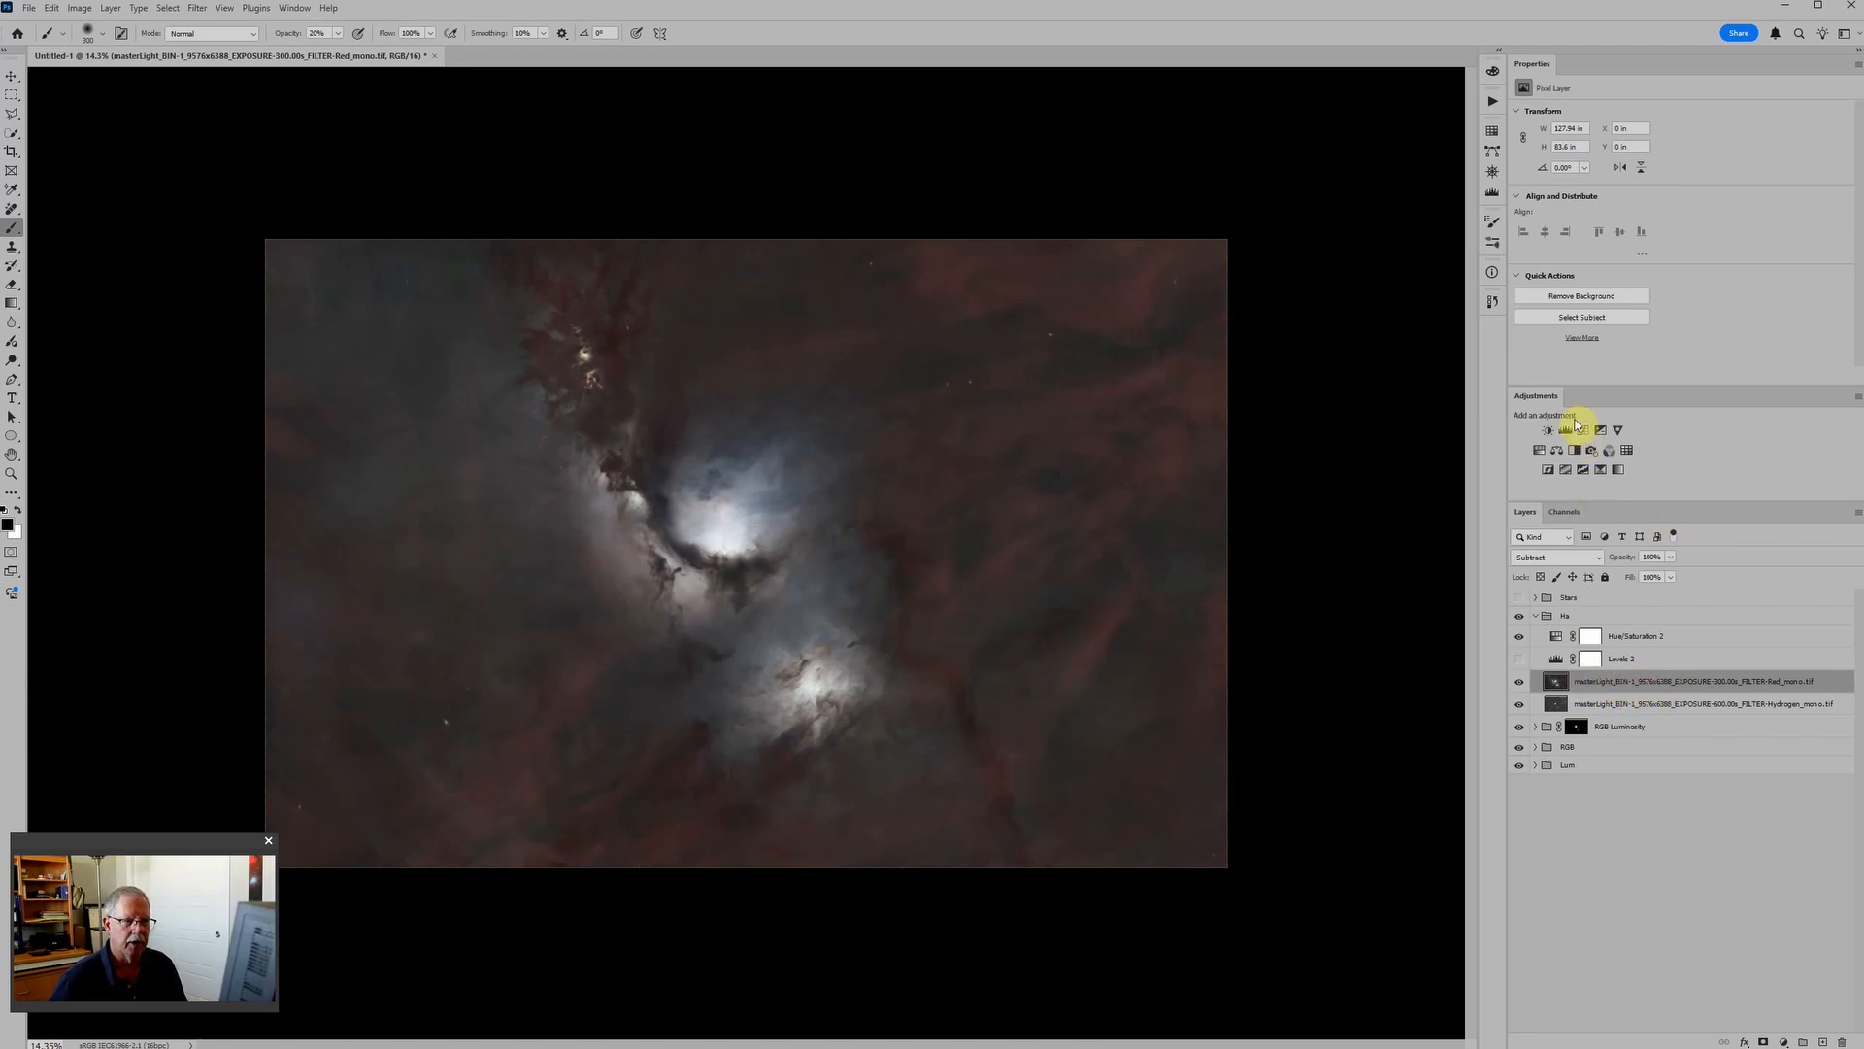
Clip a new Levels adjustment to the red filter layer with a midtone level of 0.63 and an output black level of 35.
{"action": "left_click", "coordinate": [1566, 431]}
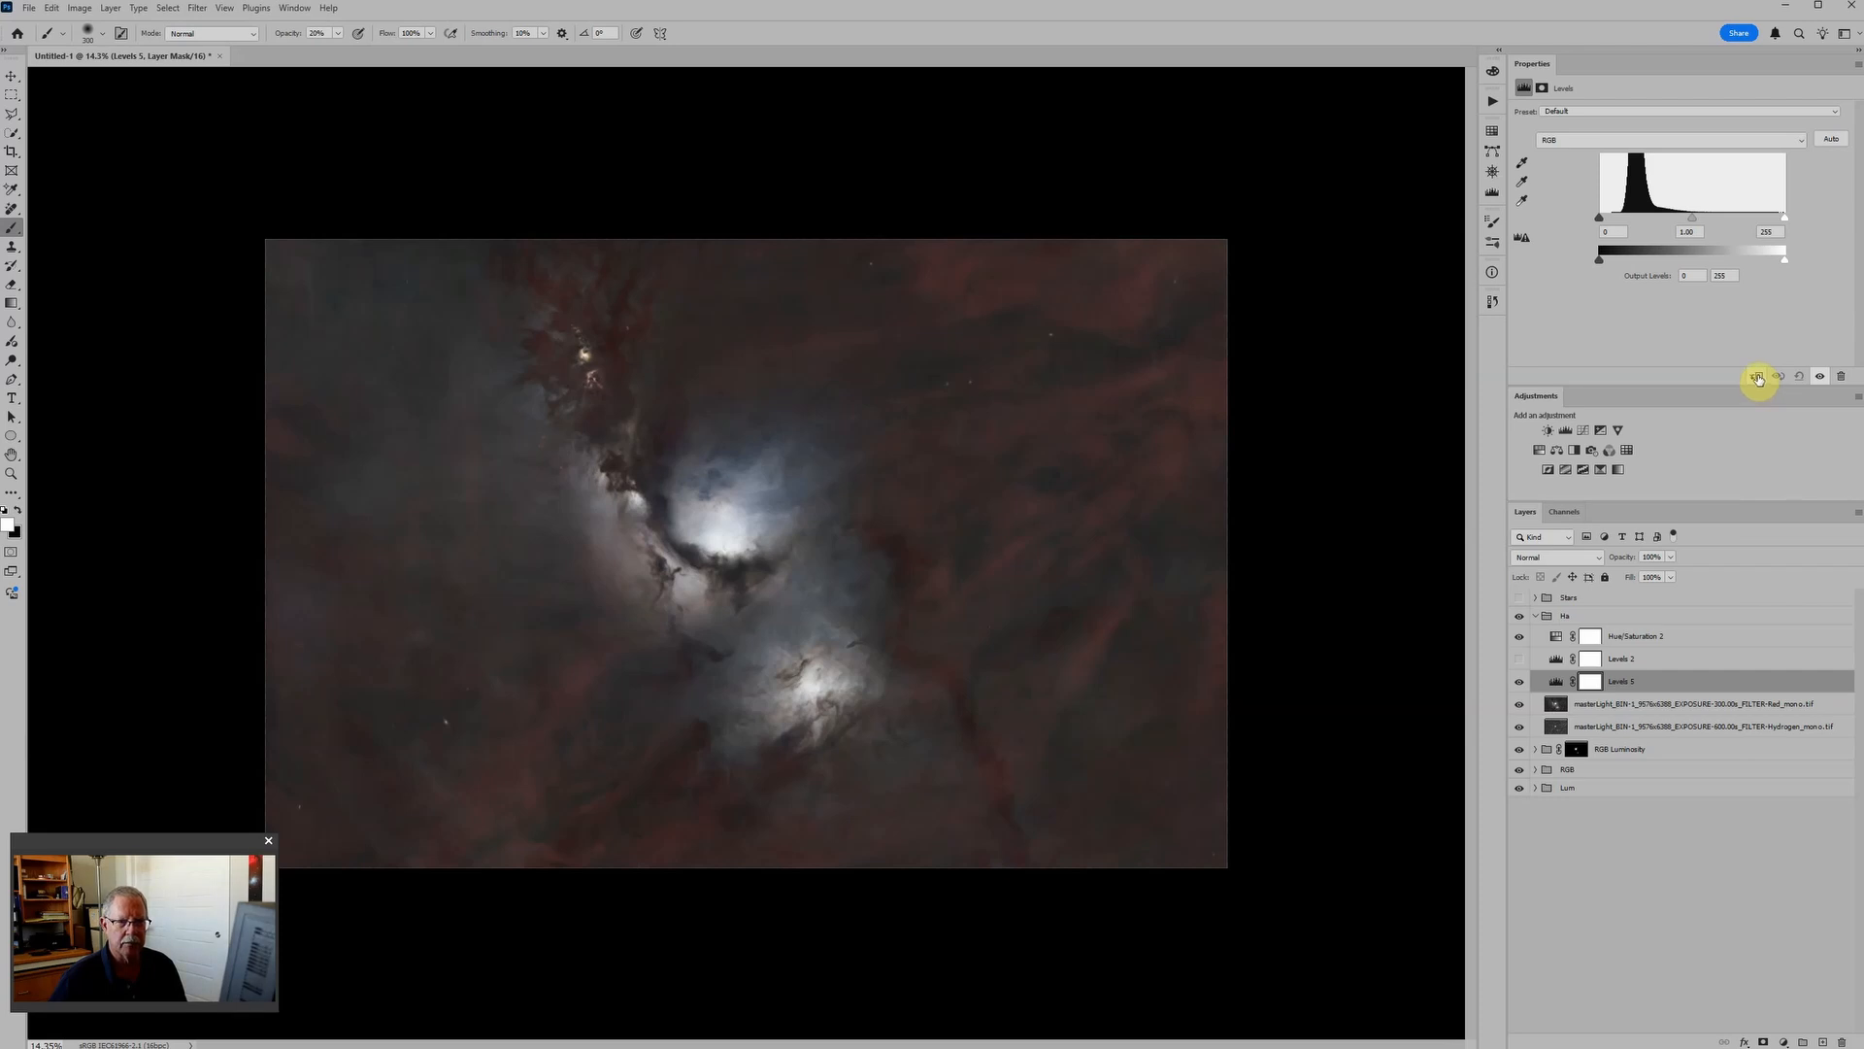
{"action": "left_click", "coordinate": [1757, 376]}
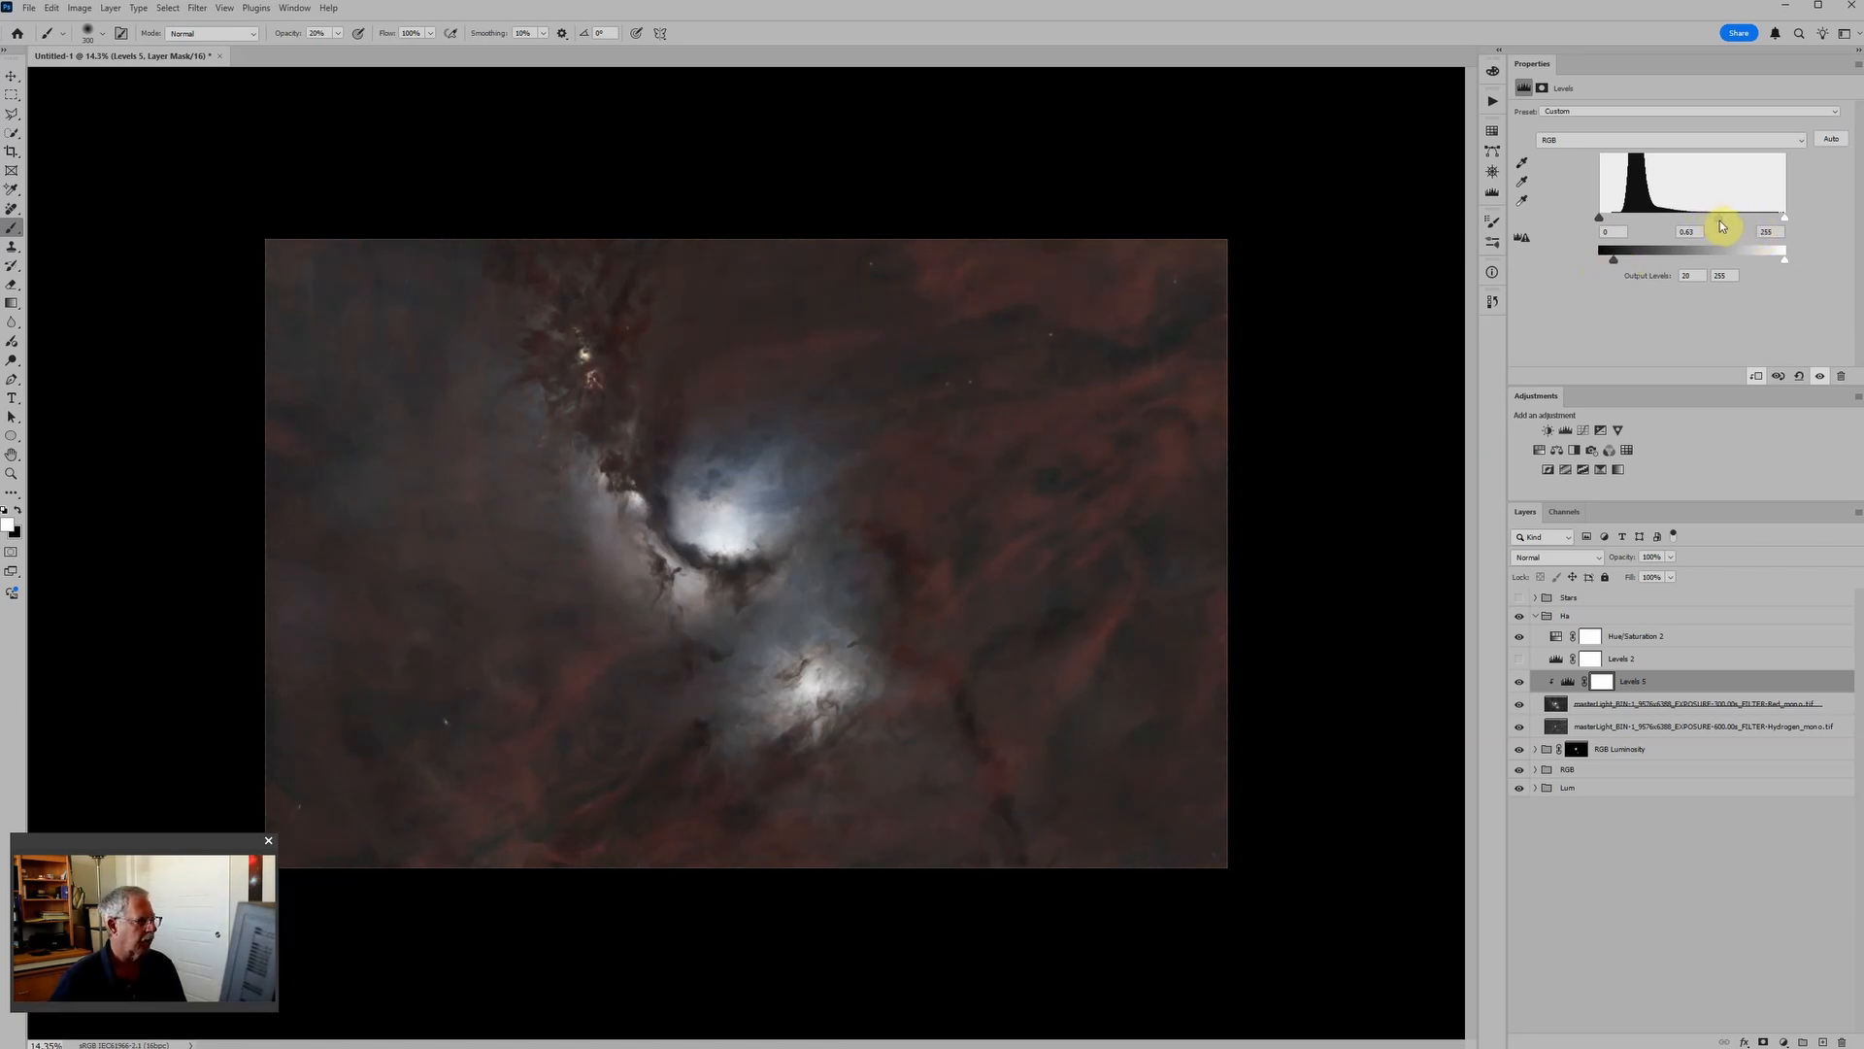
{"action": "left_click_drag", "start_coordinate": [1624, 261], "coordinate": [1627, 262]}
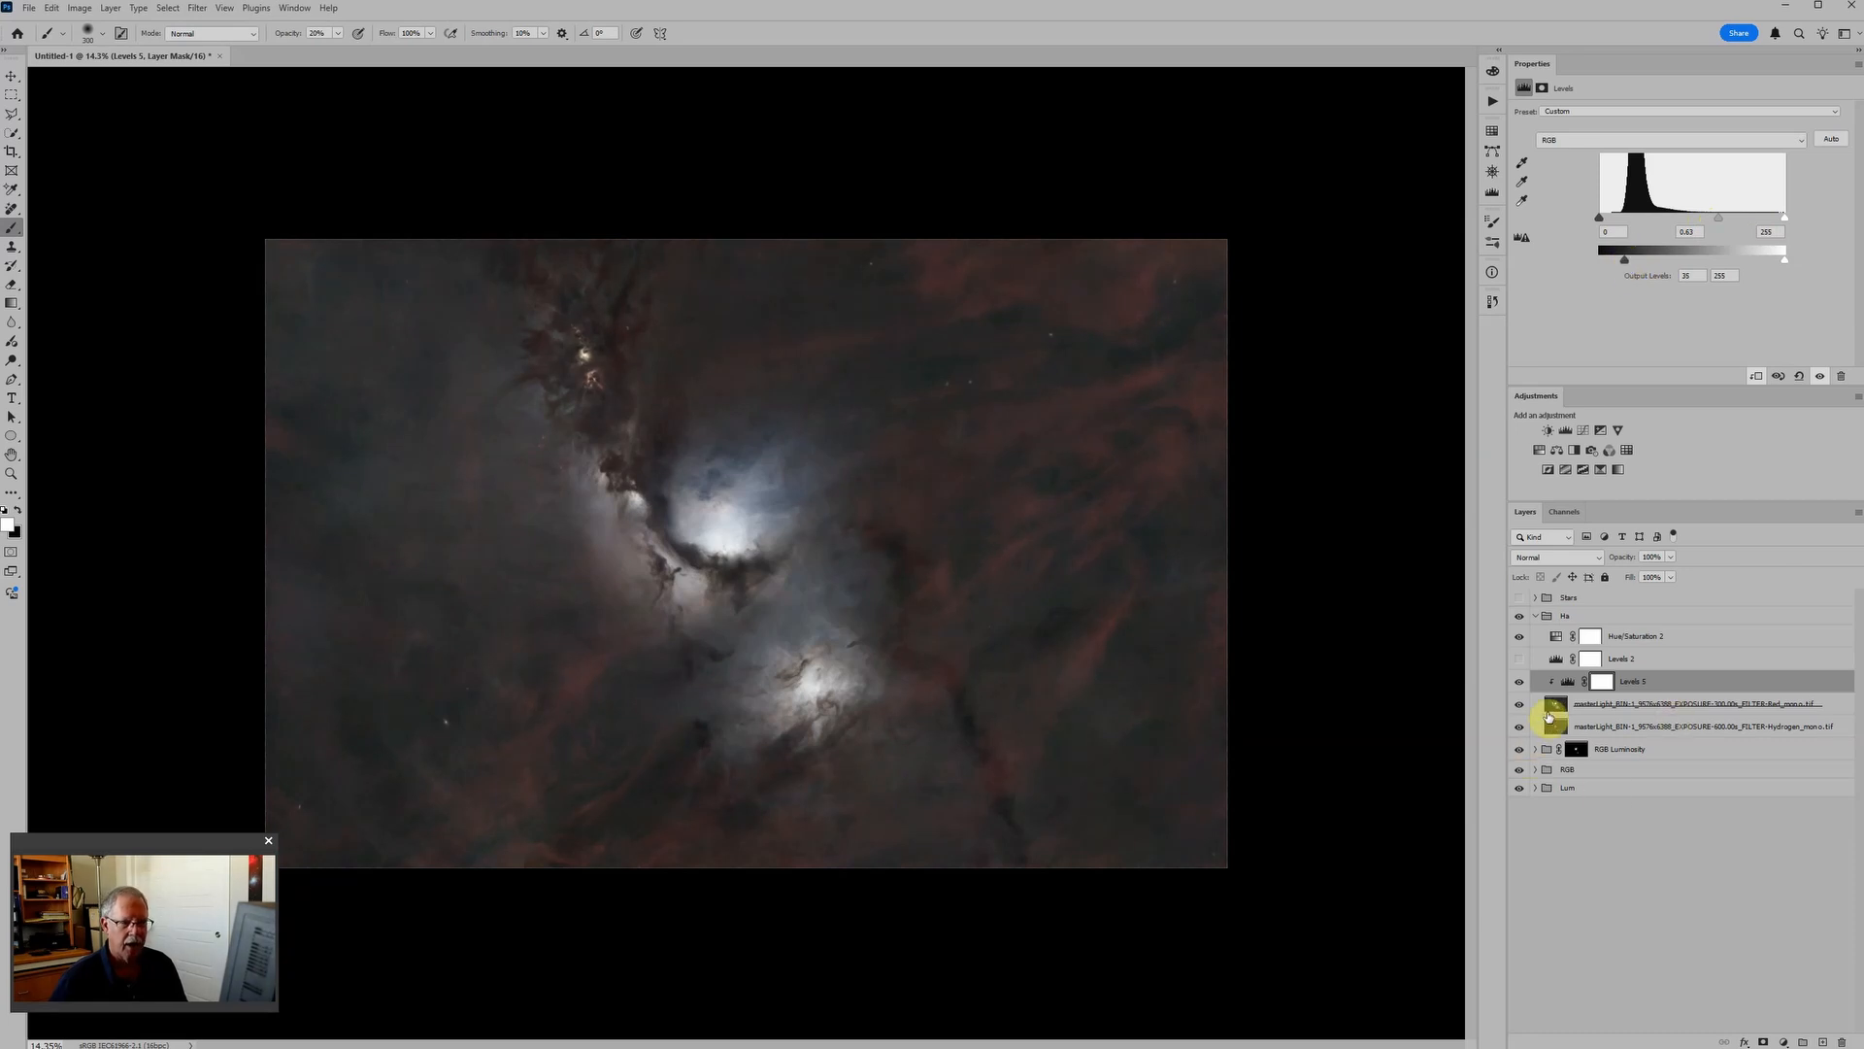
Show the Ha group's original Levels adjustment again, reset it and set its midtone level to 1.40.
{"action": "left_click", "coordinate": [1555, 659]}
{"action": "left_click", "coordinate": [1522, 660]}
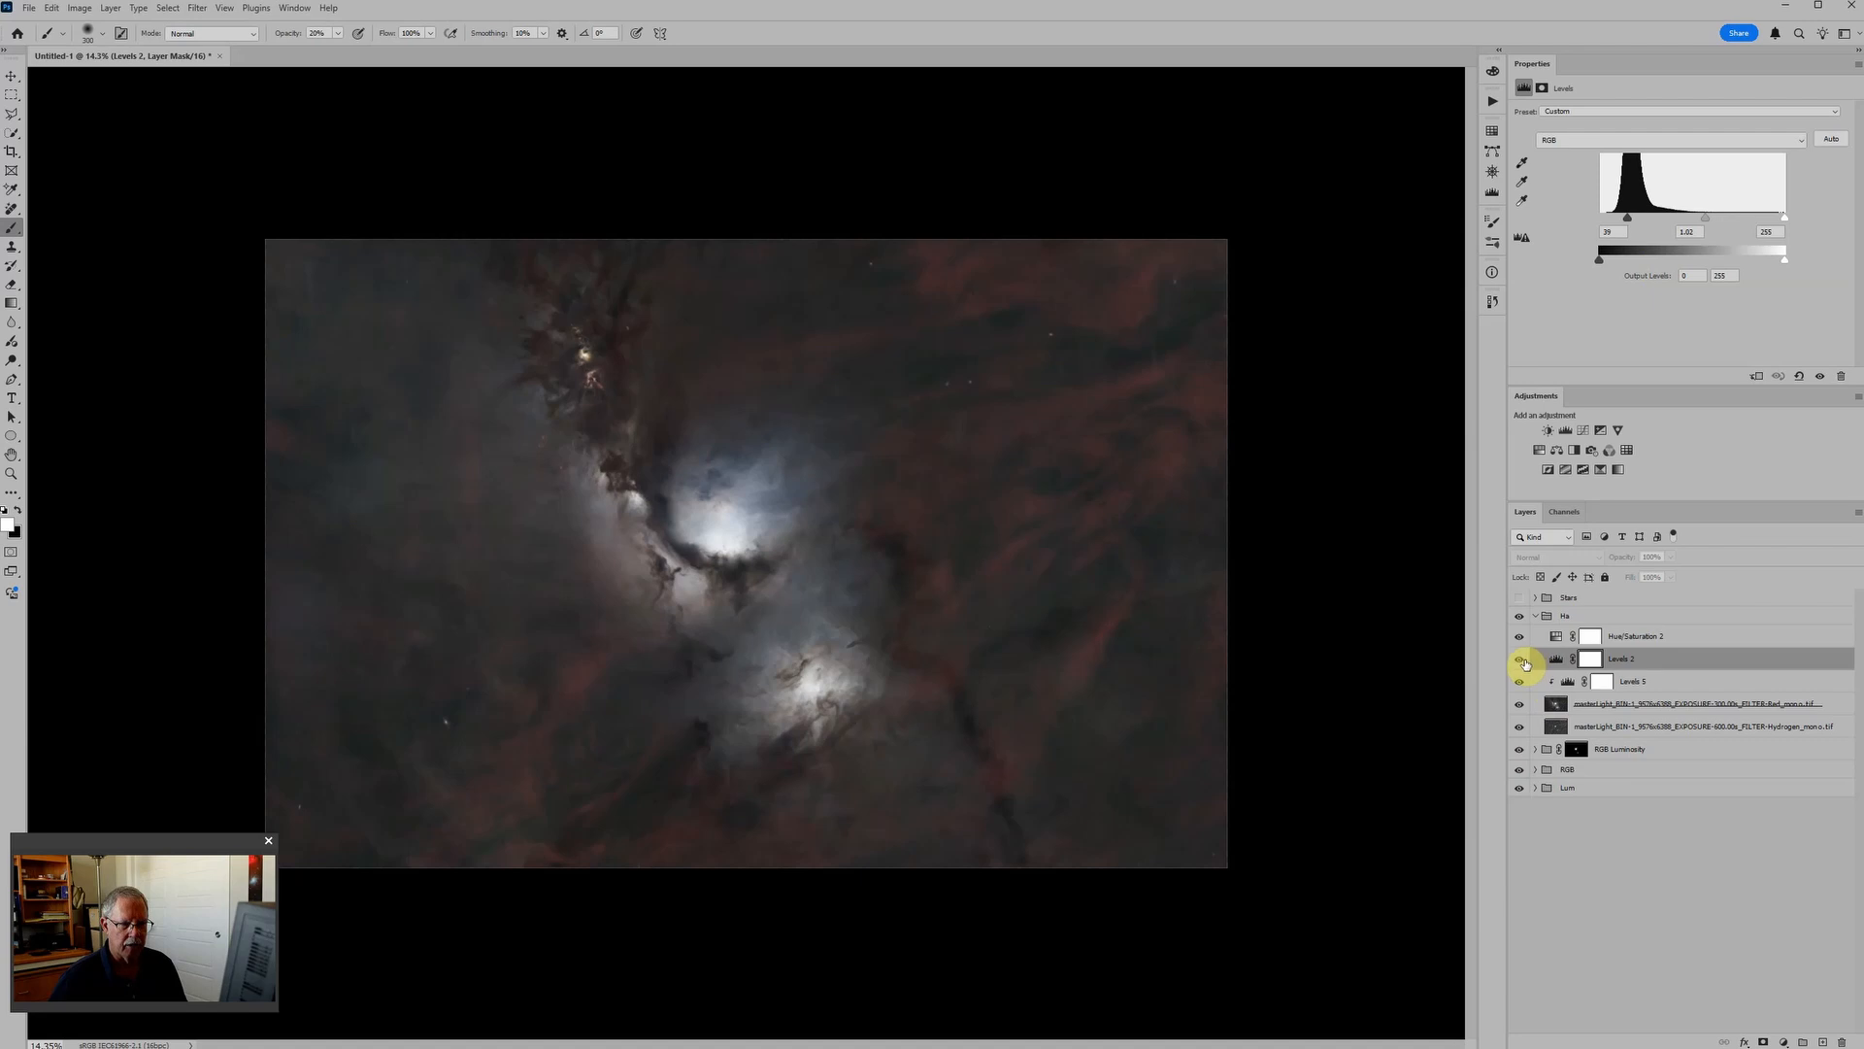
{"action": "left_click", "coordinate": [1521, 660]}
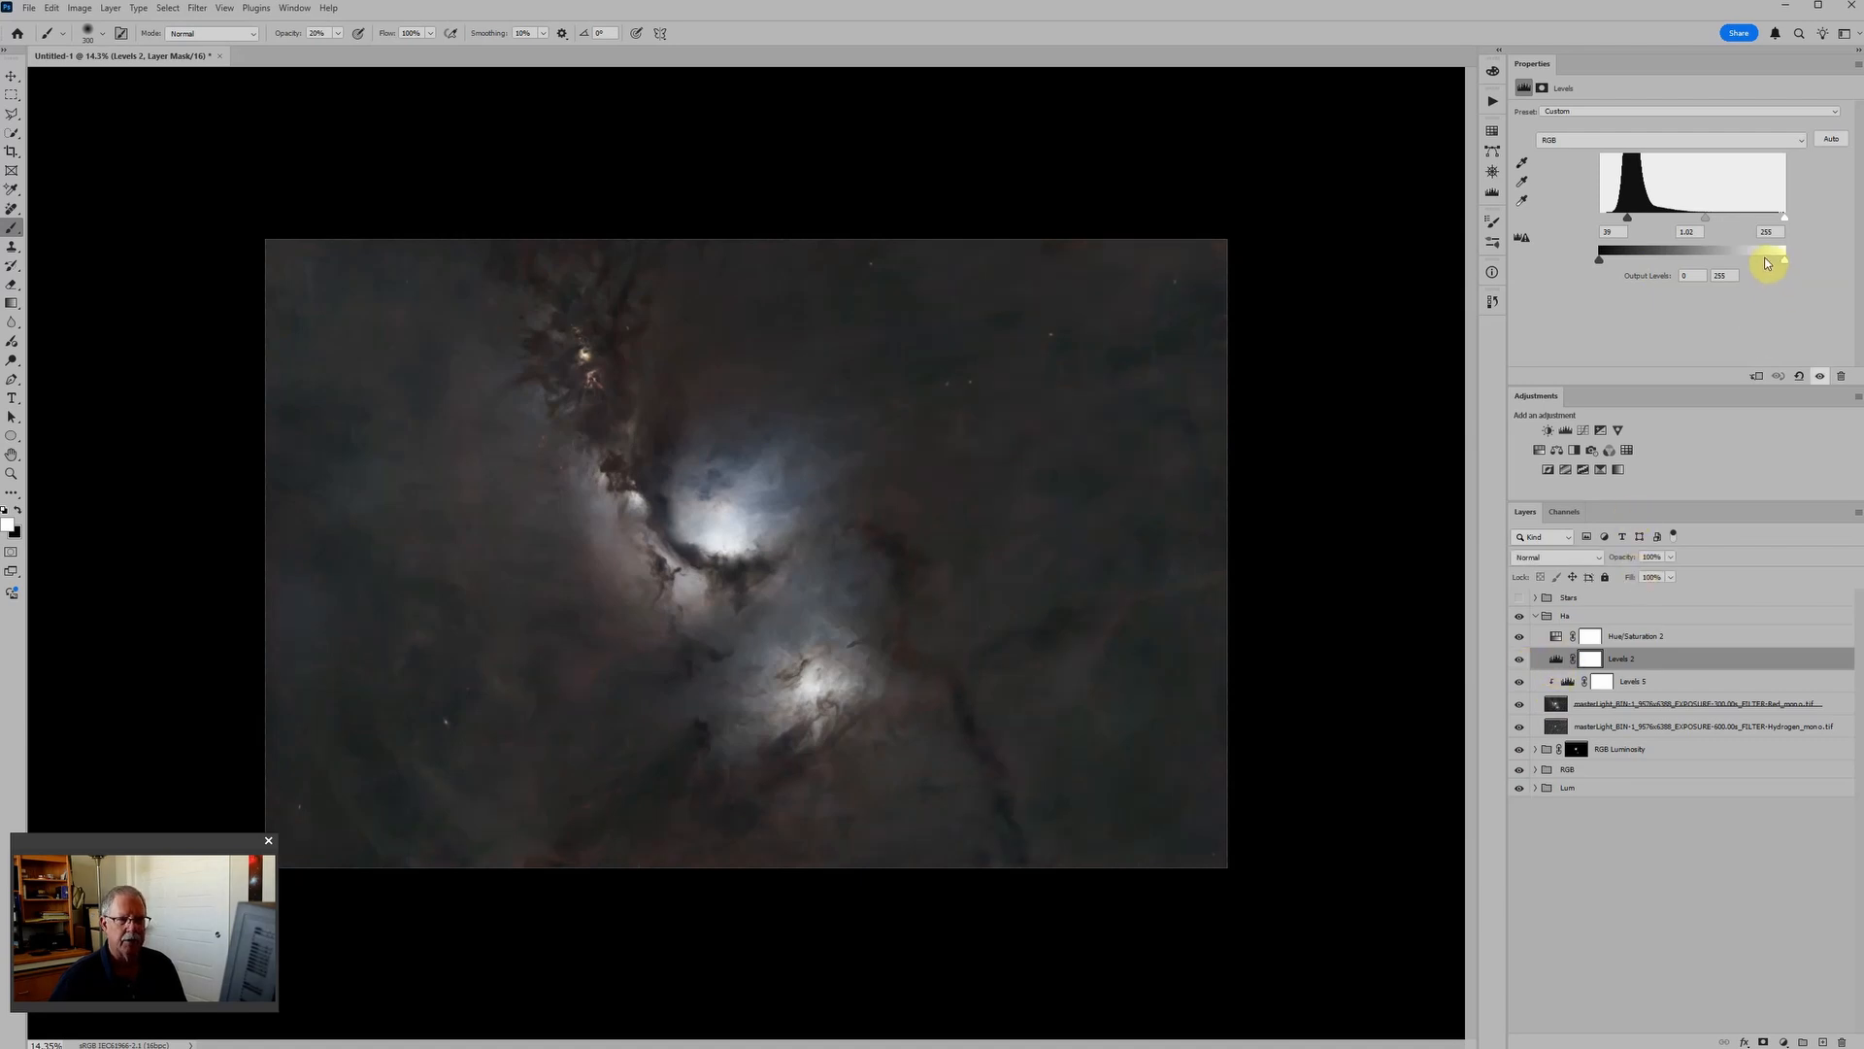
{"action": "left_click", "coordinate": [1800, 377]}
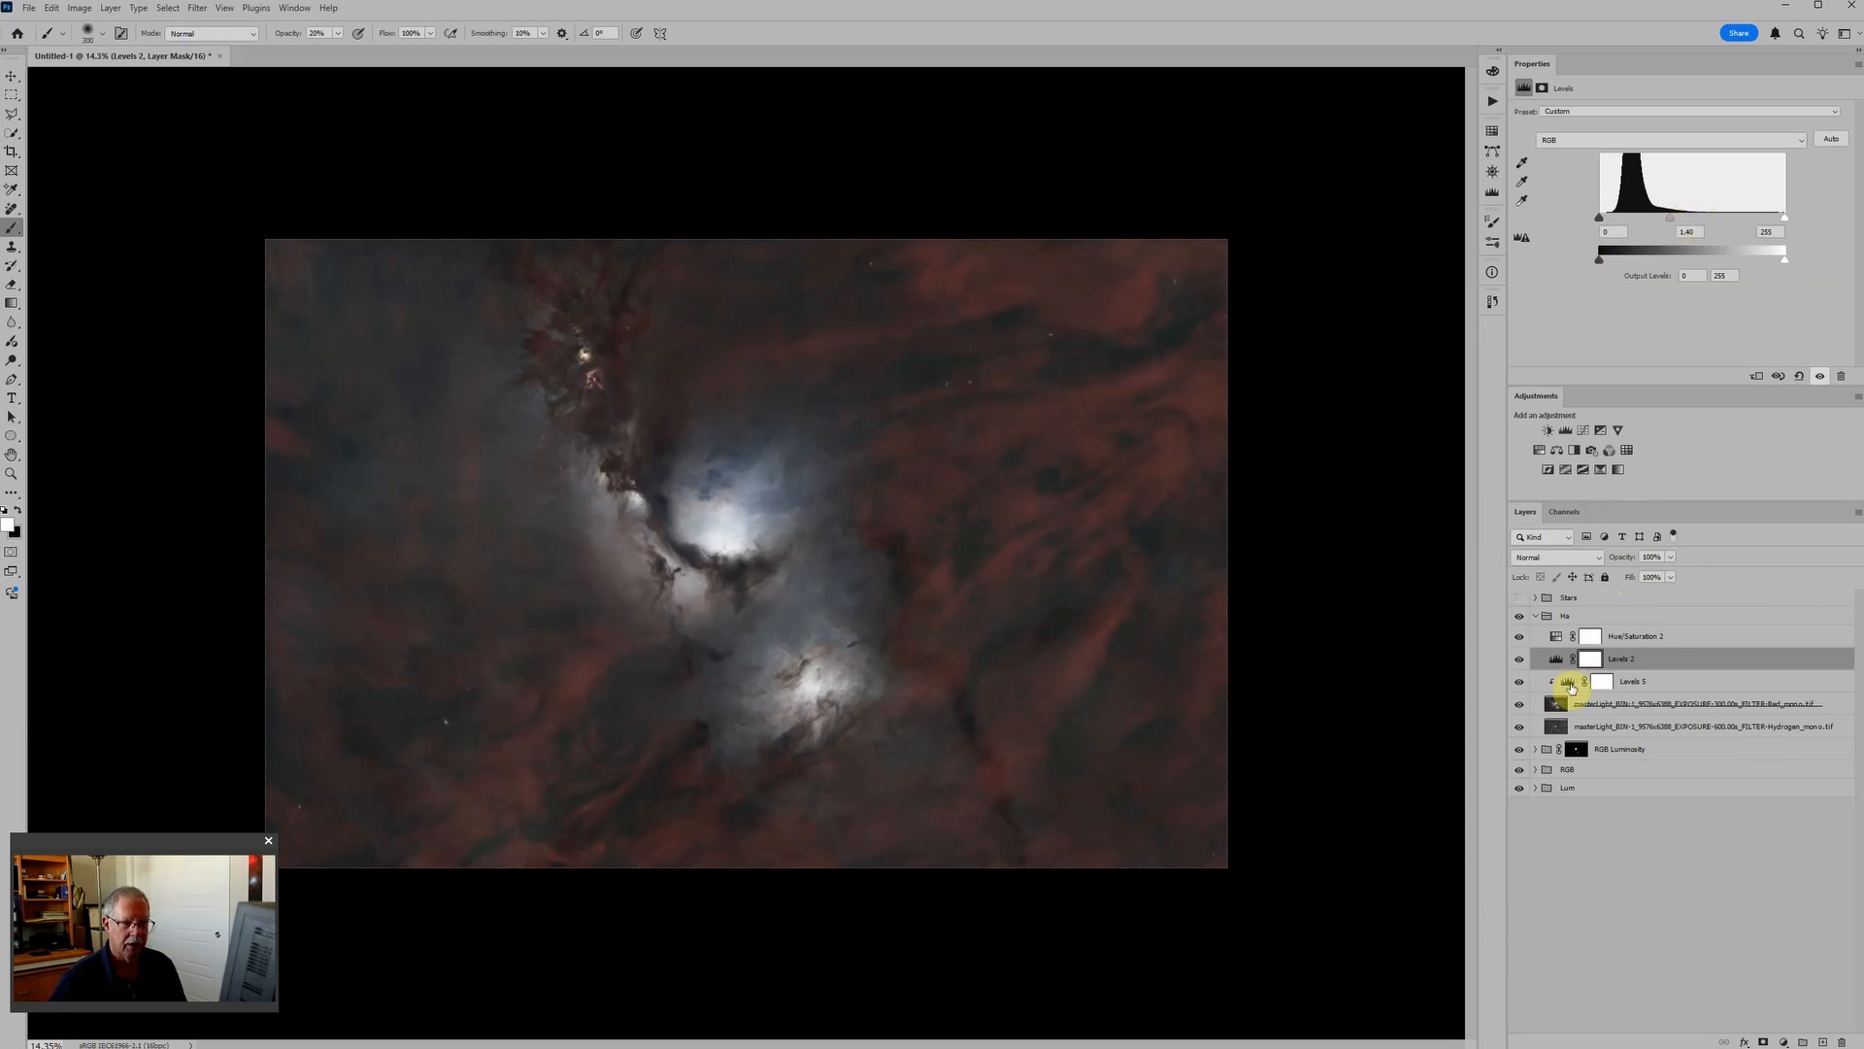
Set the clipped Levels adjustment's output black level to 29 and examine the nebula detail up close.
{"action": "left_click", "coordinate": [1572, 686]}
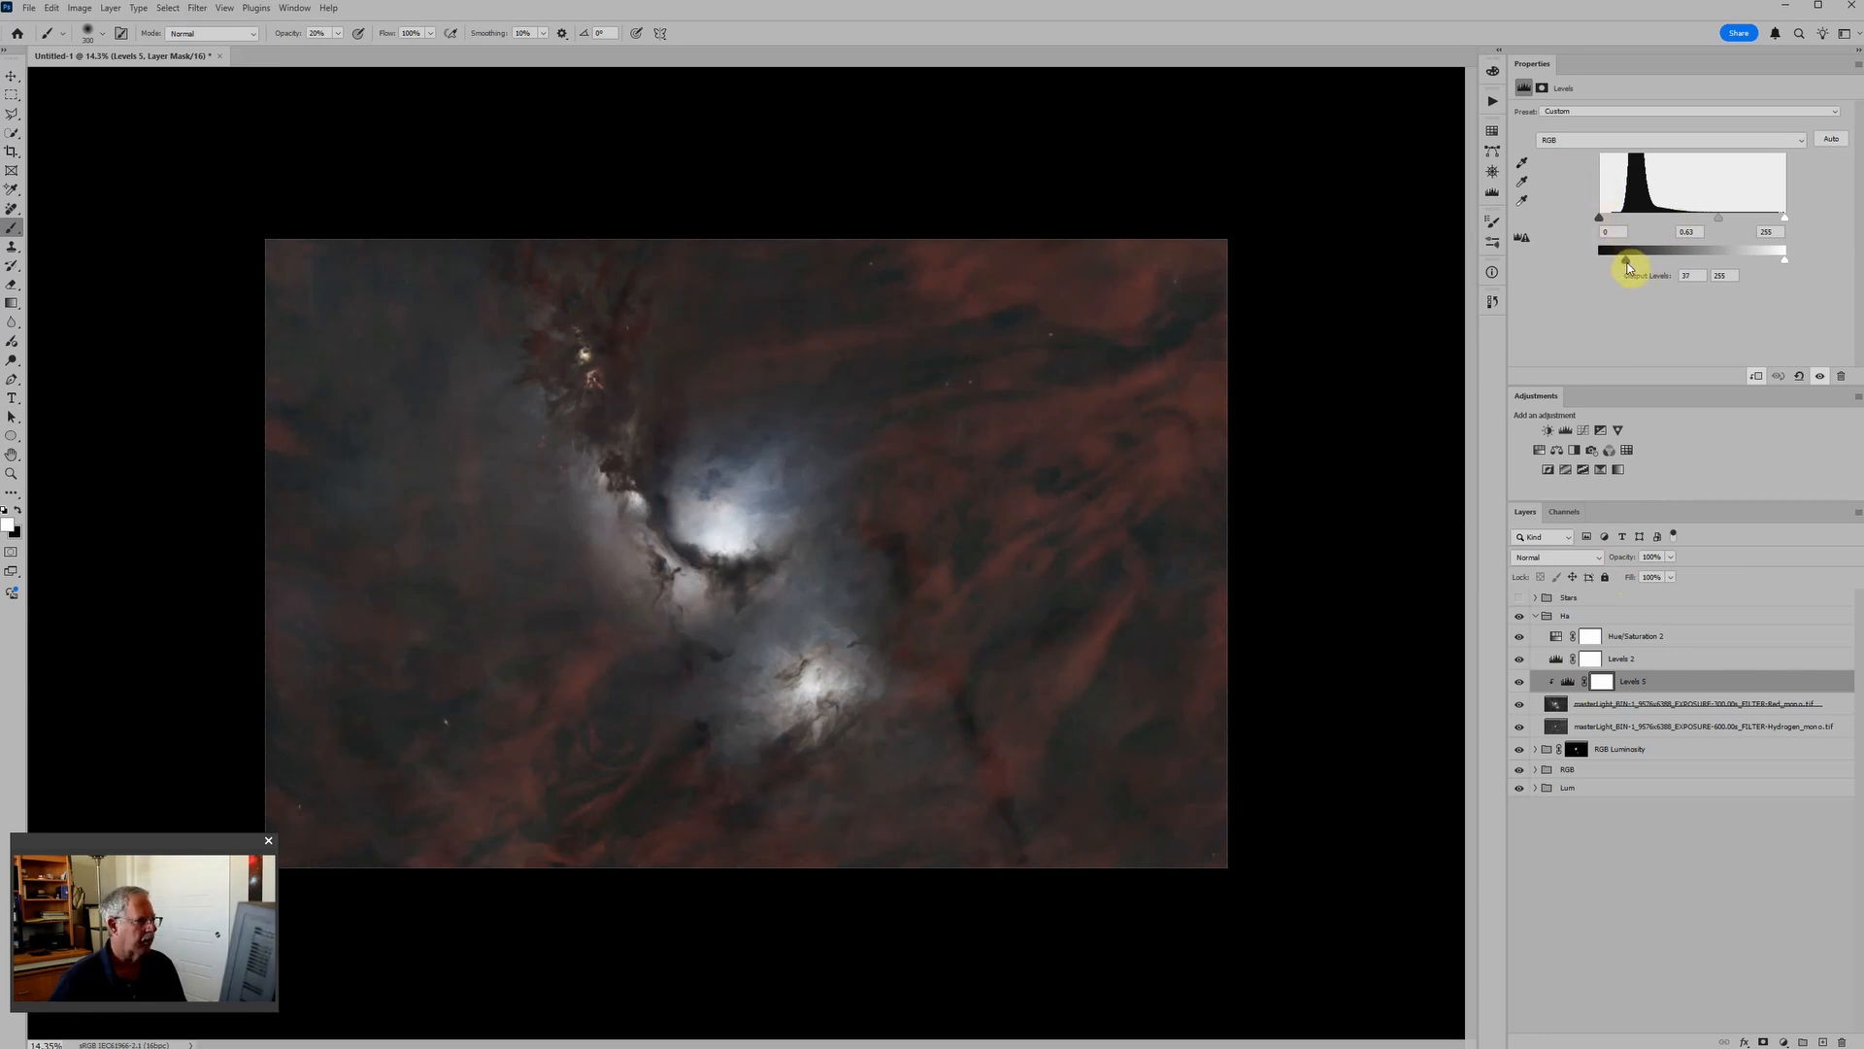
{"action": "left_click_drag", "start_coordinate": [1623, 262], "coordinate": [1623, 263]}
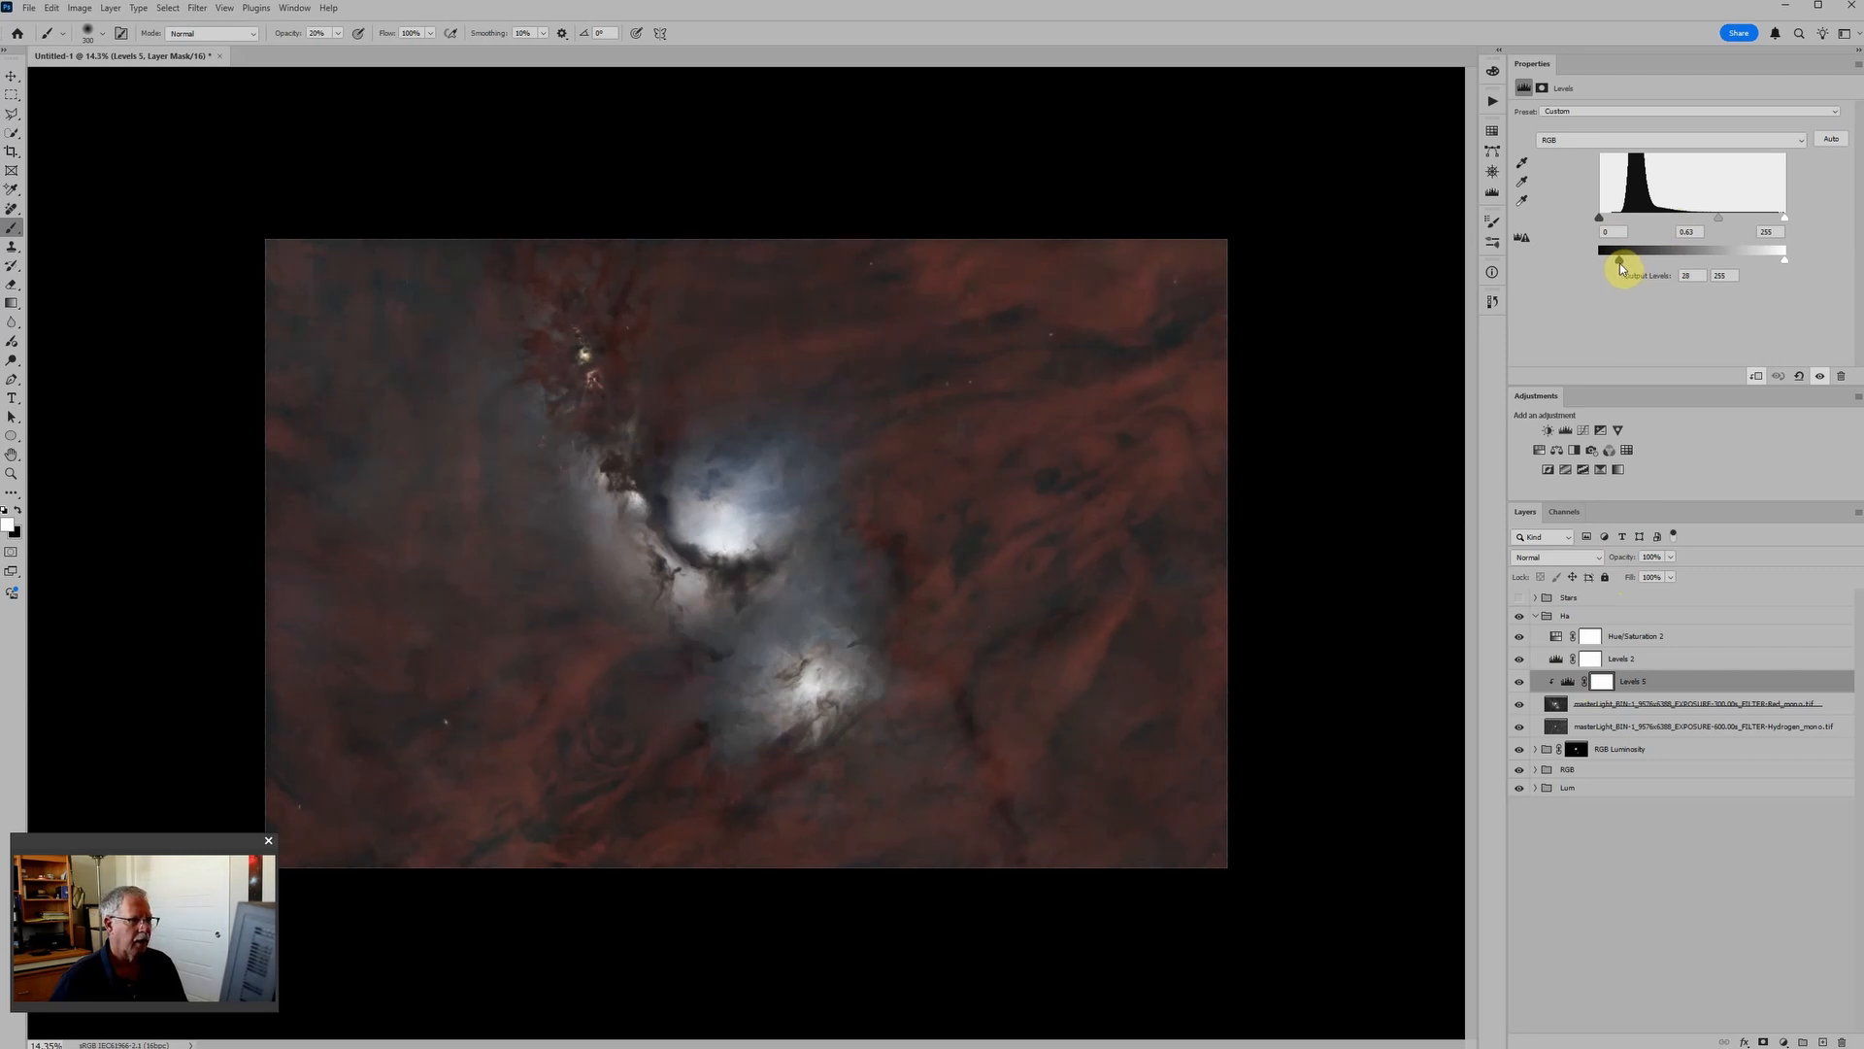
{"action": "key", "text": "ctrl+0"}
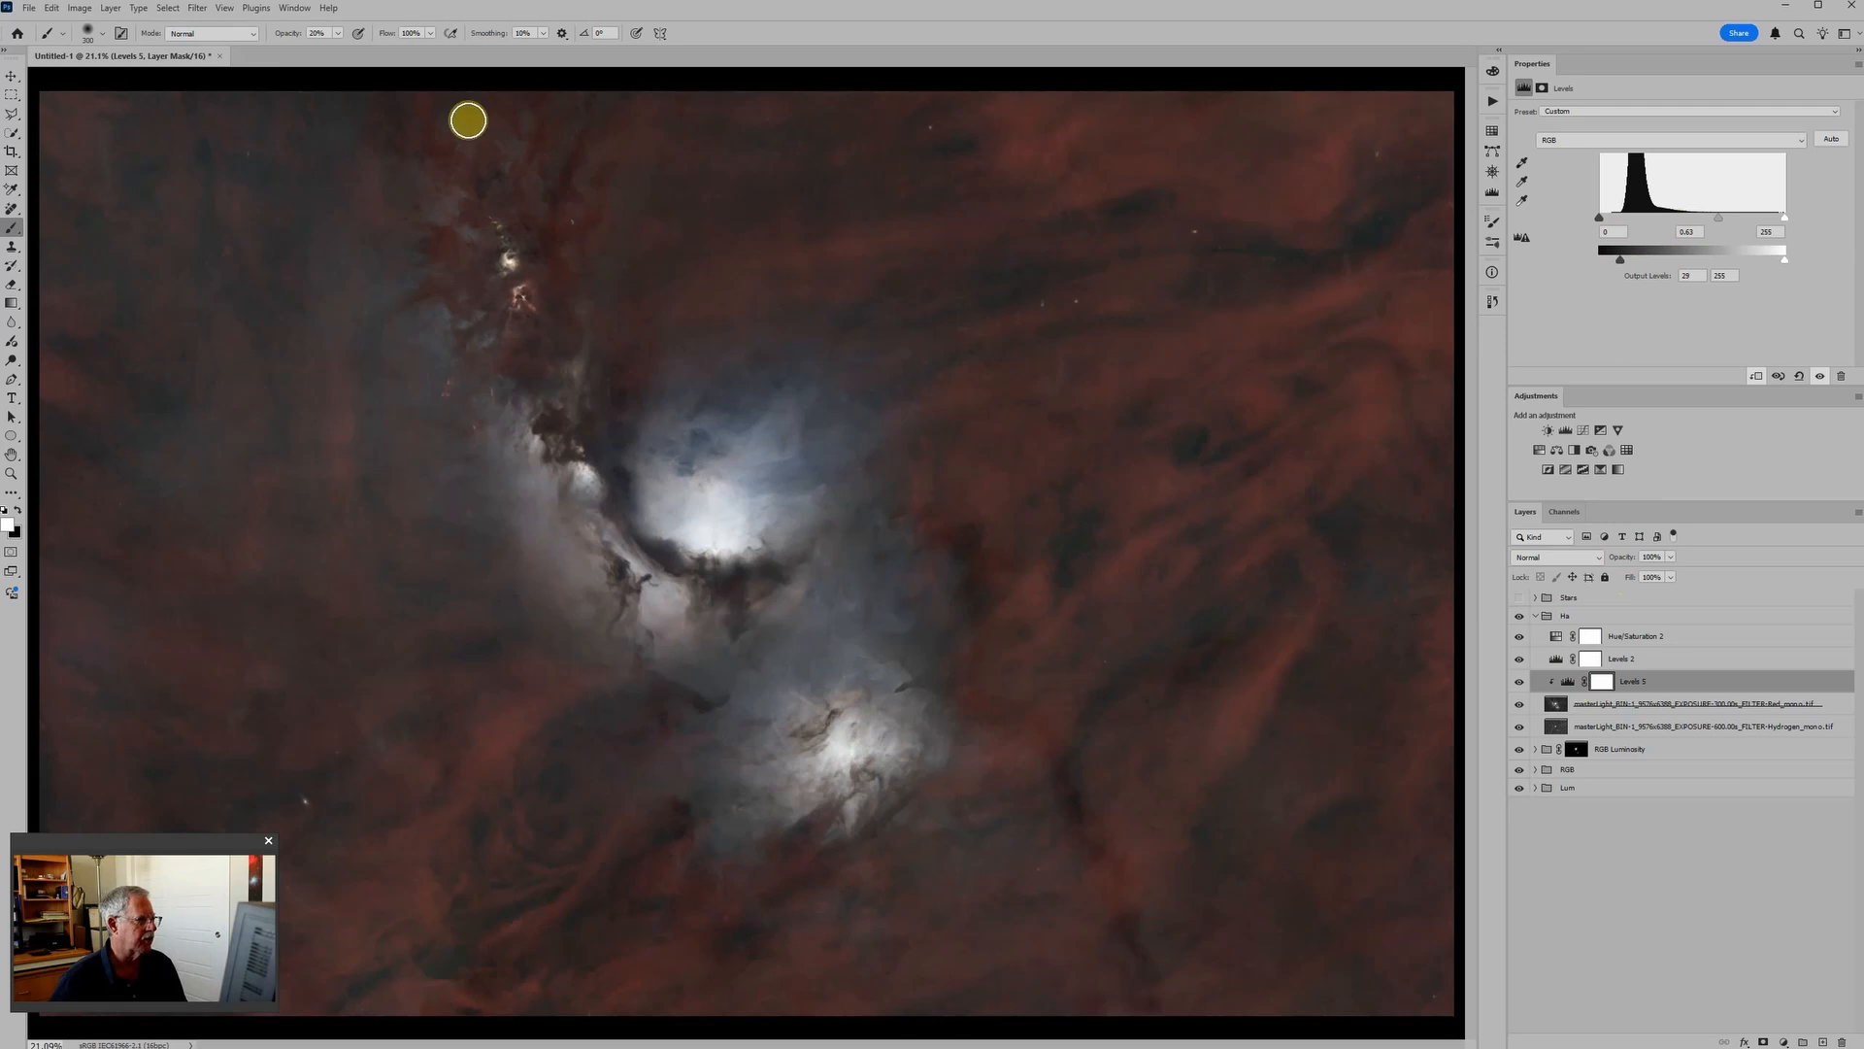
{"action": "key", "text": "ctrl+minus"}
{"action": "key", "text": "ctrl+minus"}
{"action": "scroll", "coordinate": [568, 339], "scroll_direction": "up", "scroll_amount": 18}
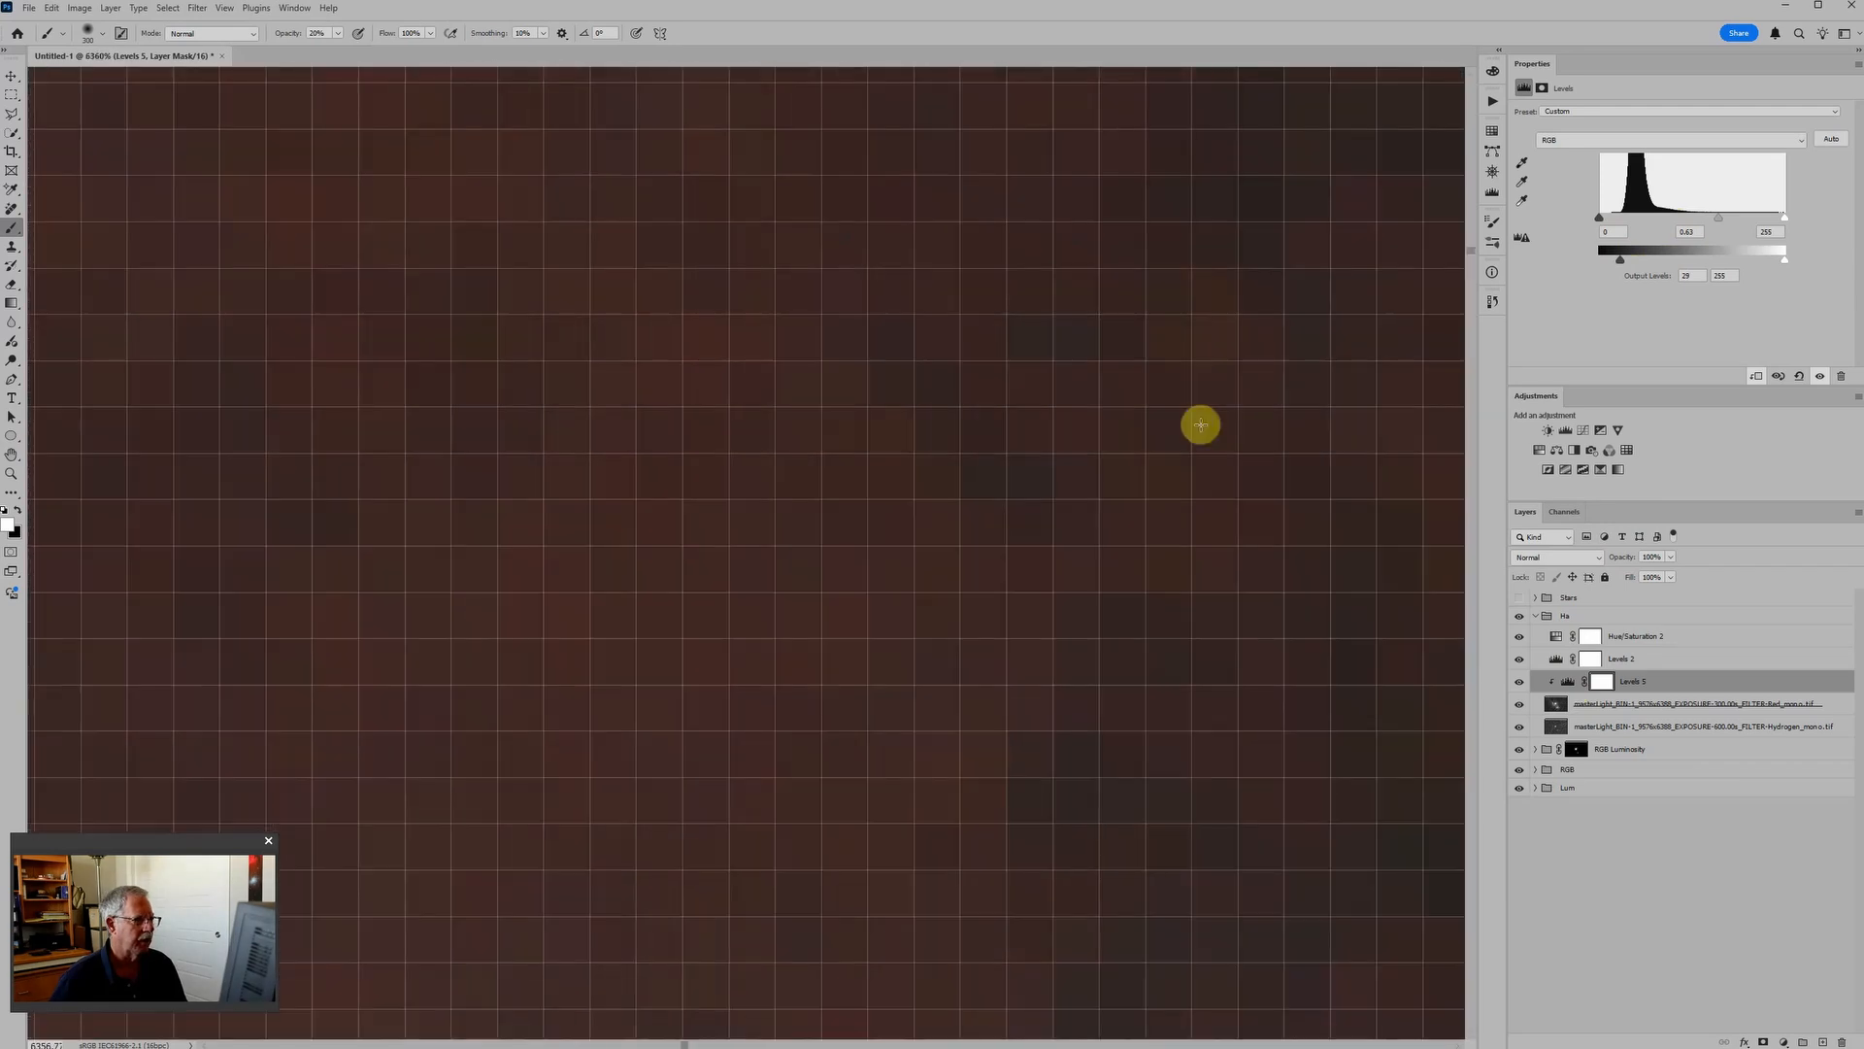
{"action": "scroll", "coordinate": [1193, 425], "scroll_direction": "down", "scroll_amount": 8}
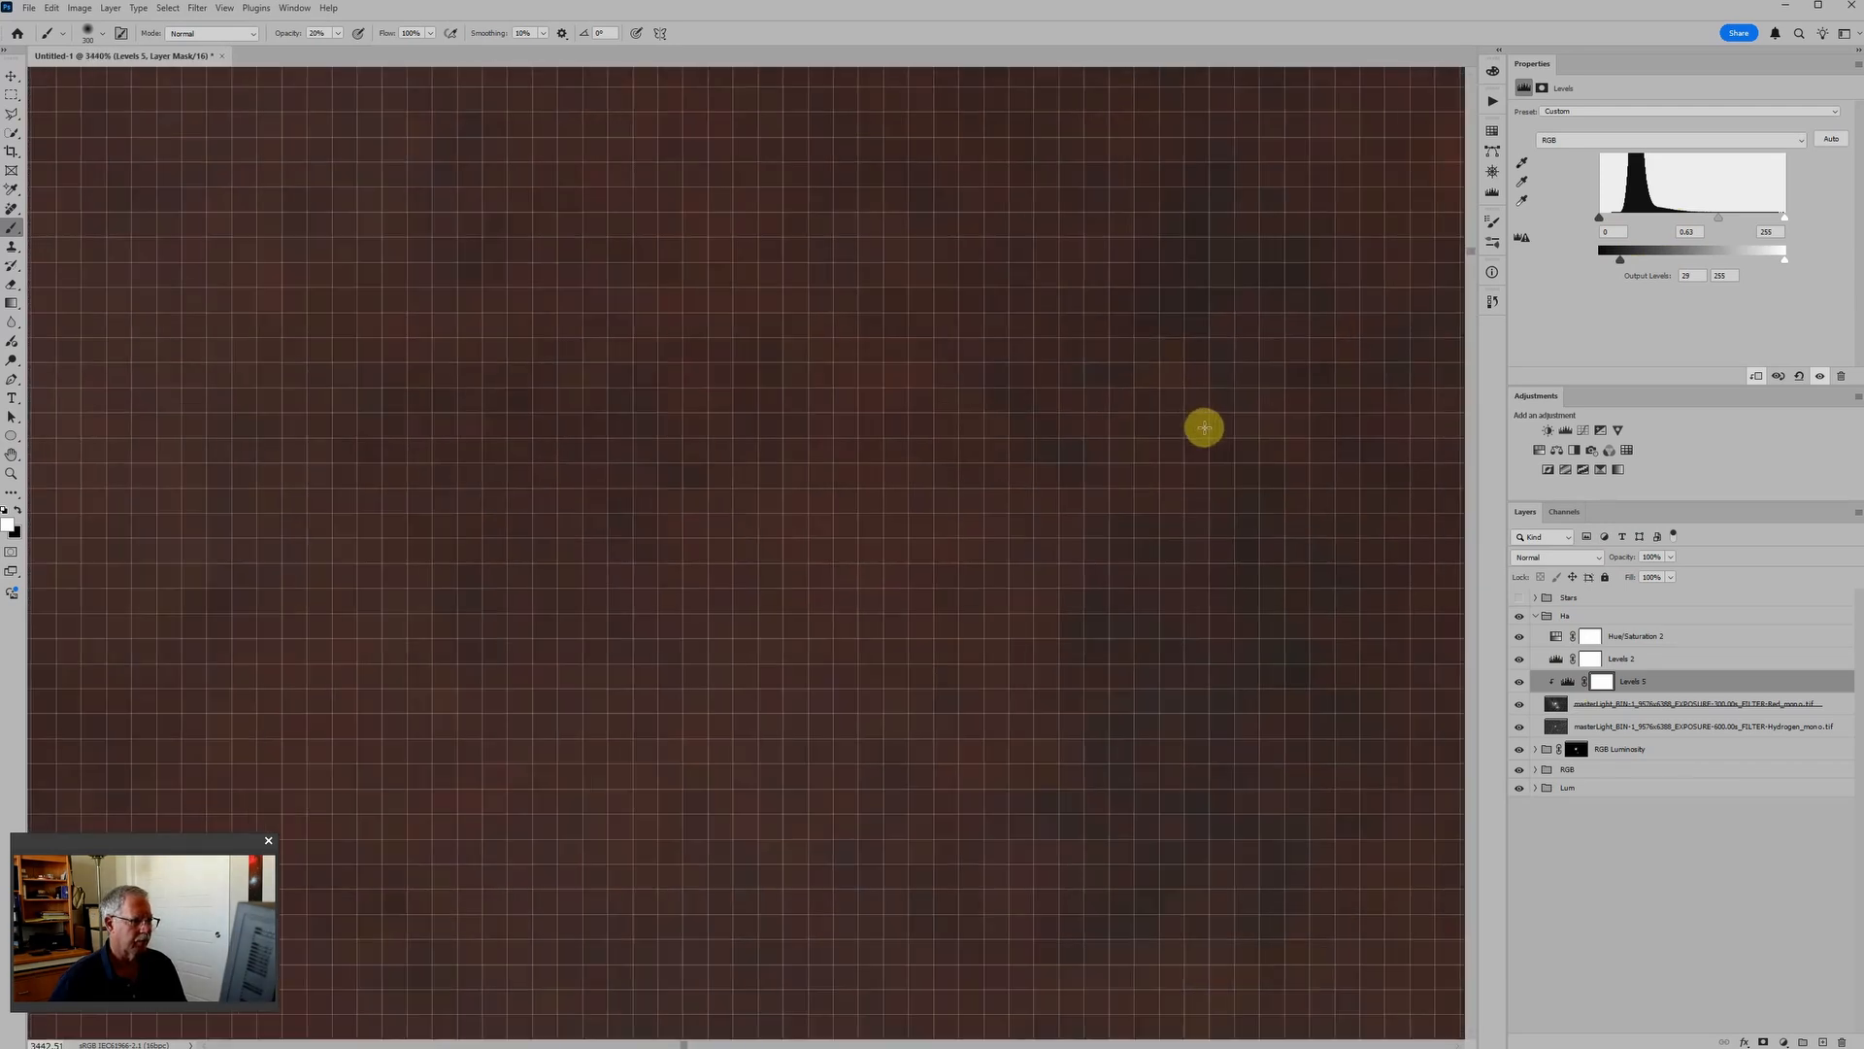
{"action": "scroll", "coordinate": [1209, 426], "scroll_direction": "down", "scroll_amount": 8}
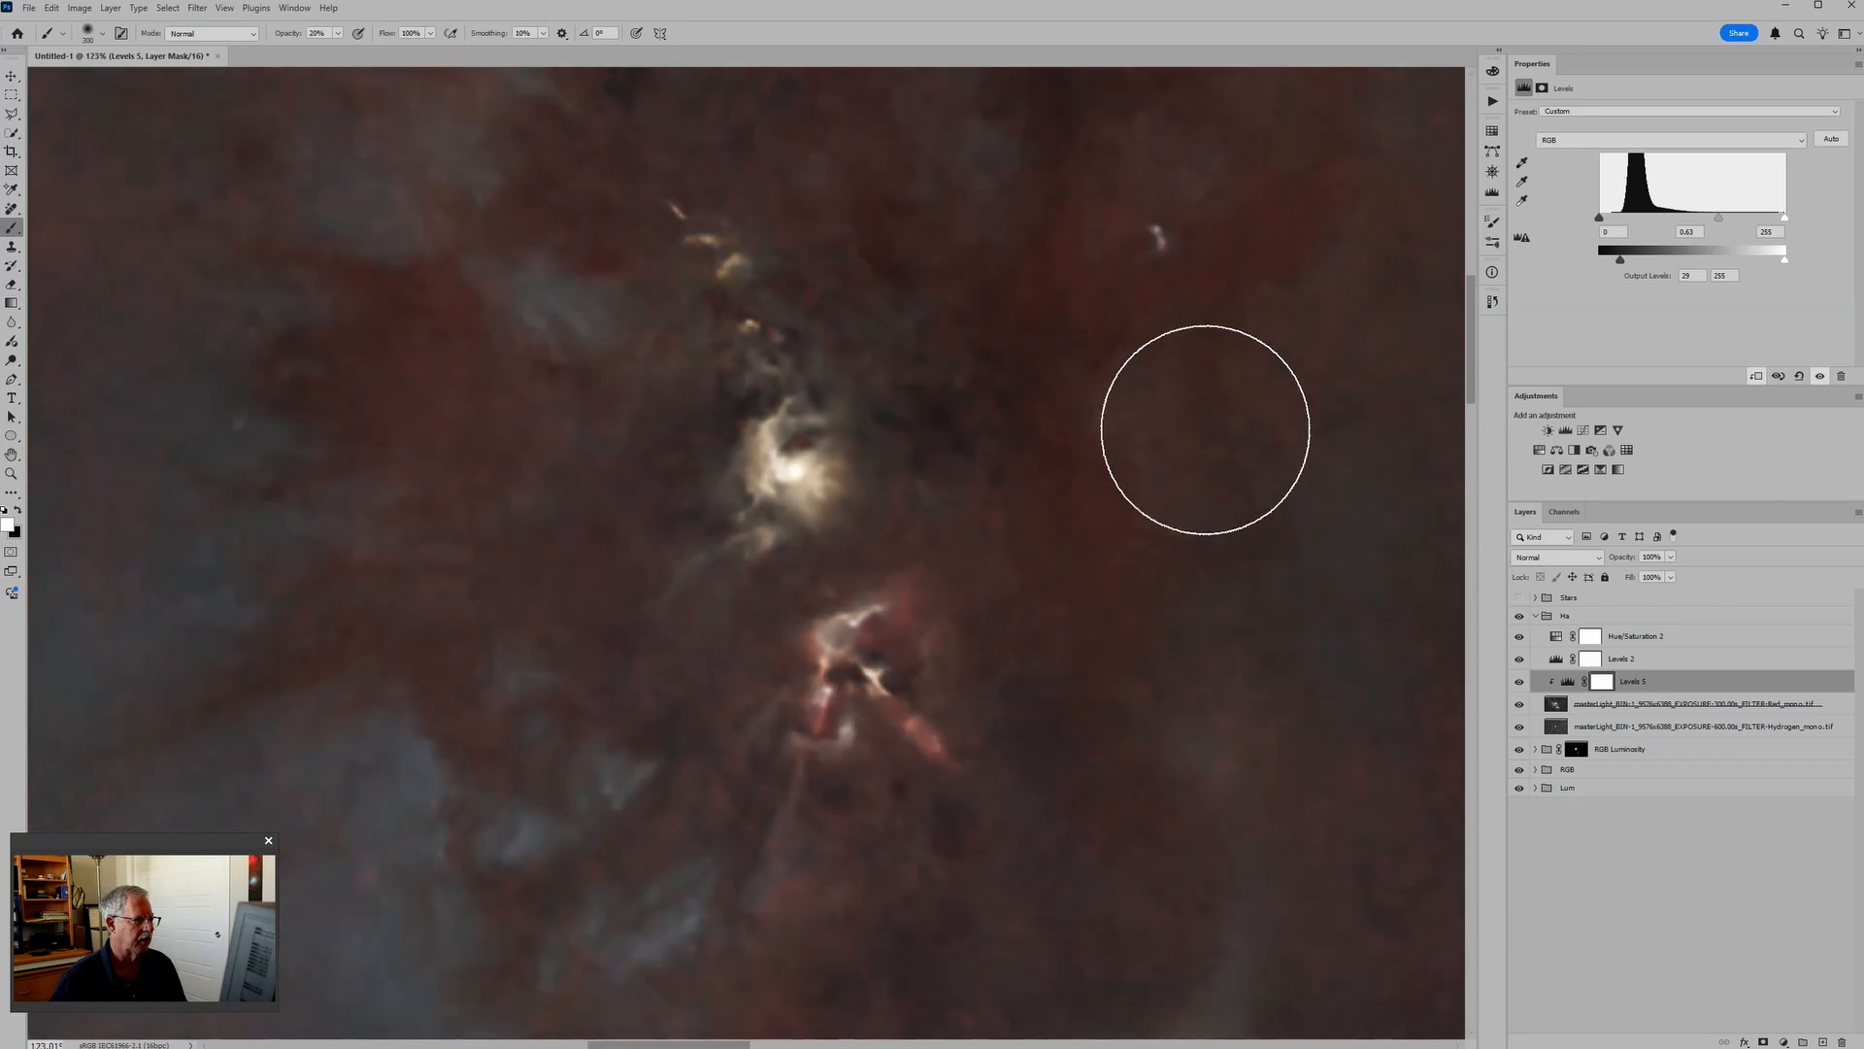
{"action": "scroll", "coordinate": [1193, 421], "scroll_direction": "down", "scroll_amount": 6}
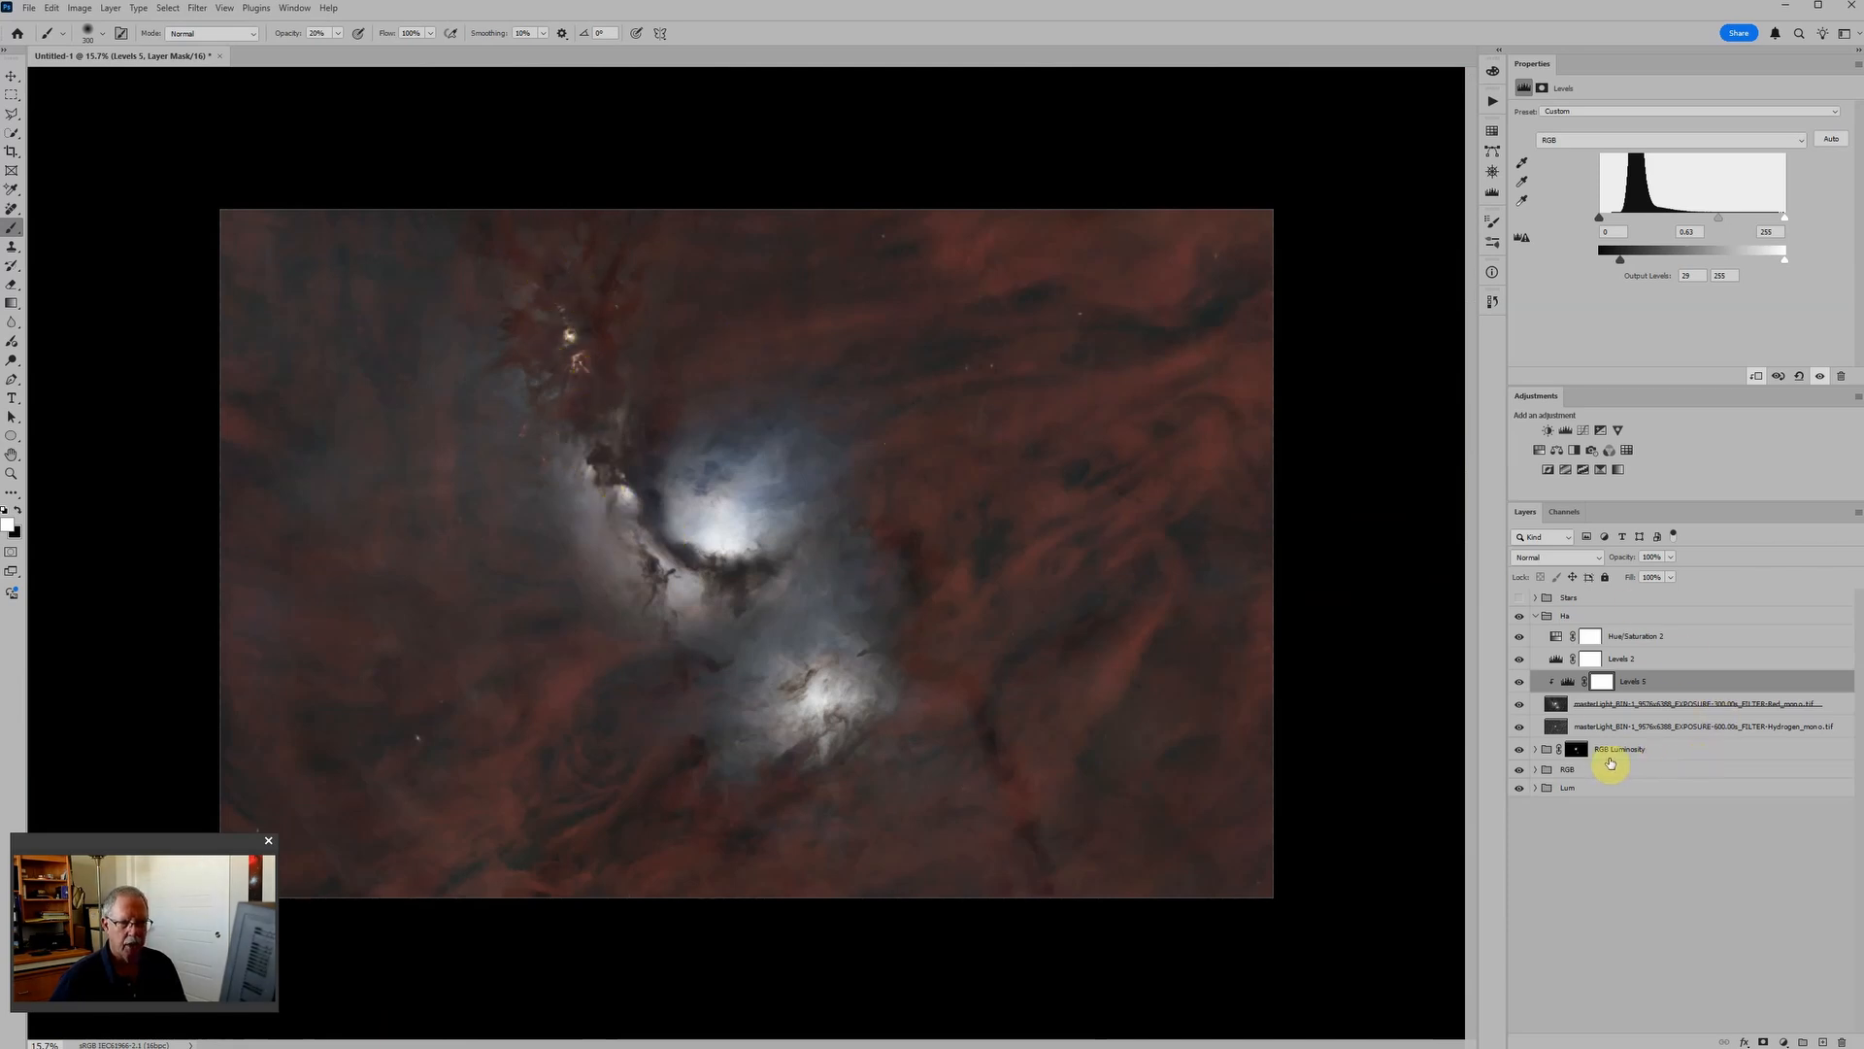
Add a layer mask to the Ha group and make black the painting color.
{"action": "left_click", "coordinate": [1598, 617]}
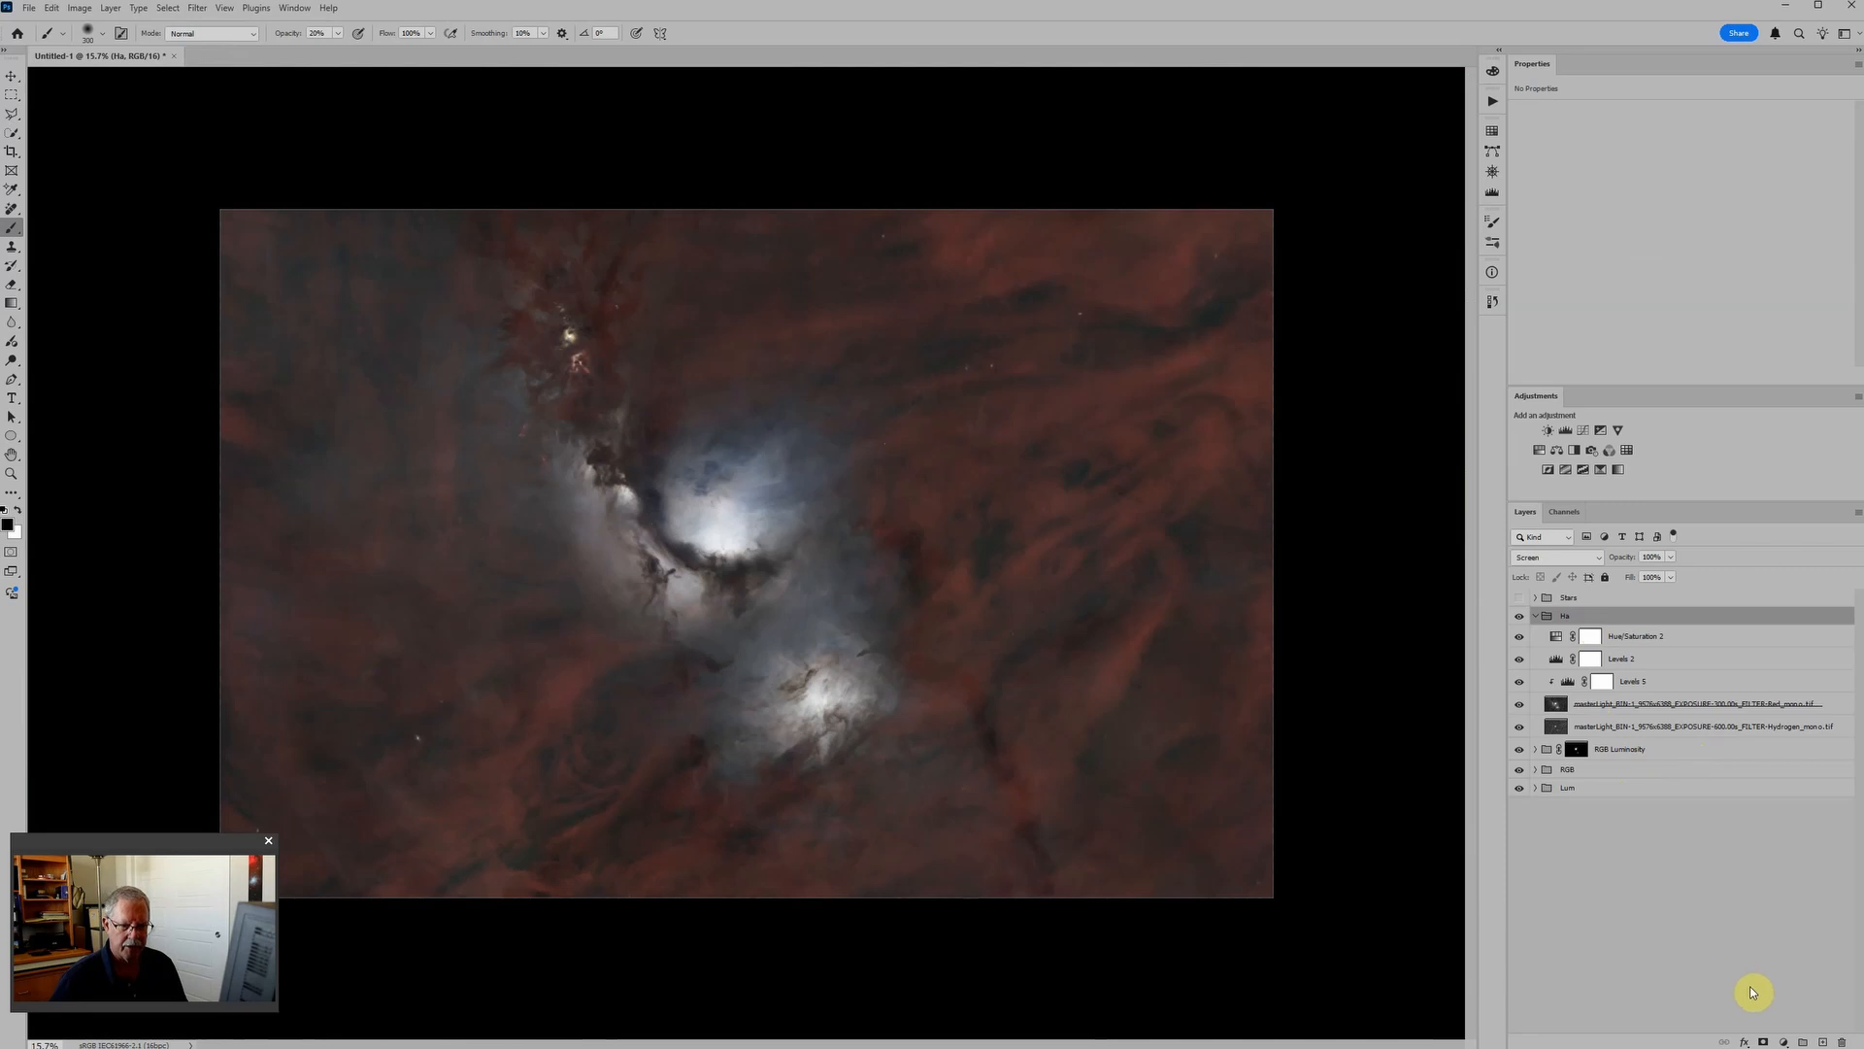
{"action": "left_click", "coordinate": [1763, 1042]}
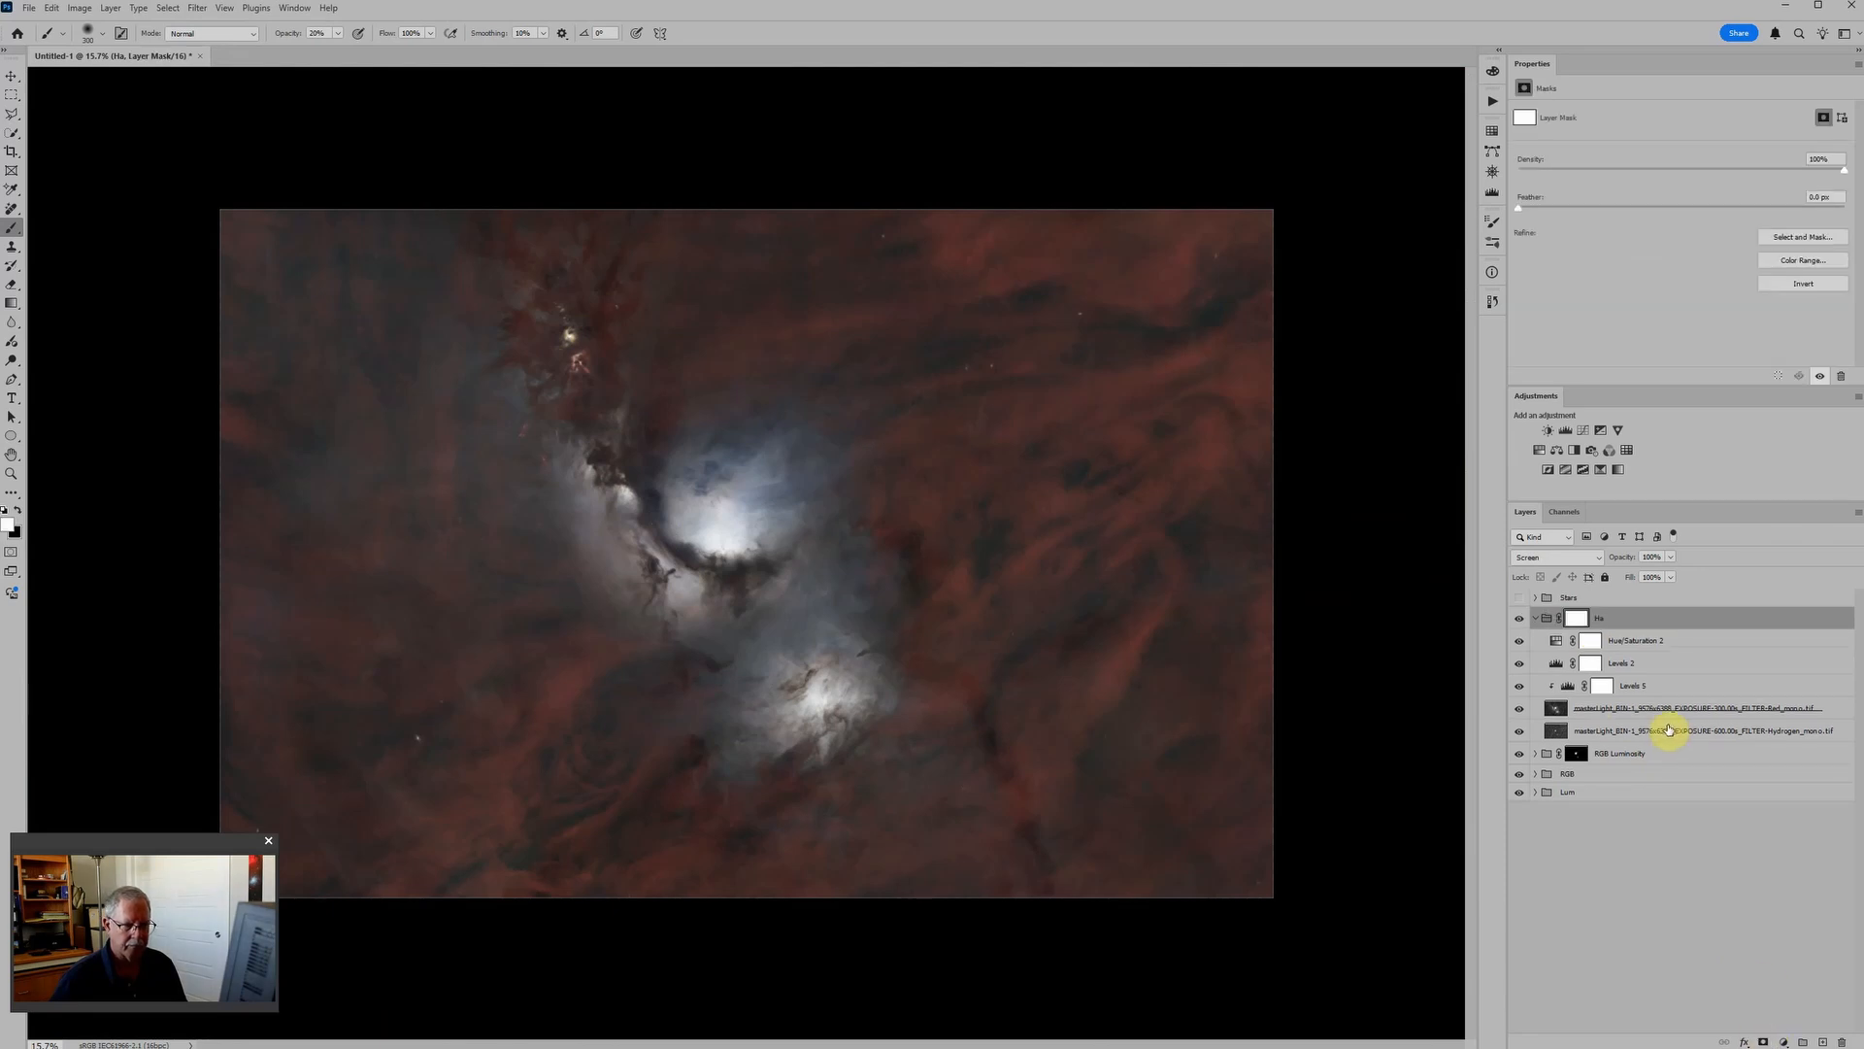
{"action": "left_click", "coordinate": [19, 511]}
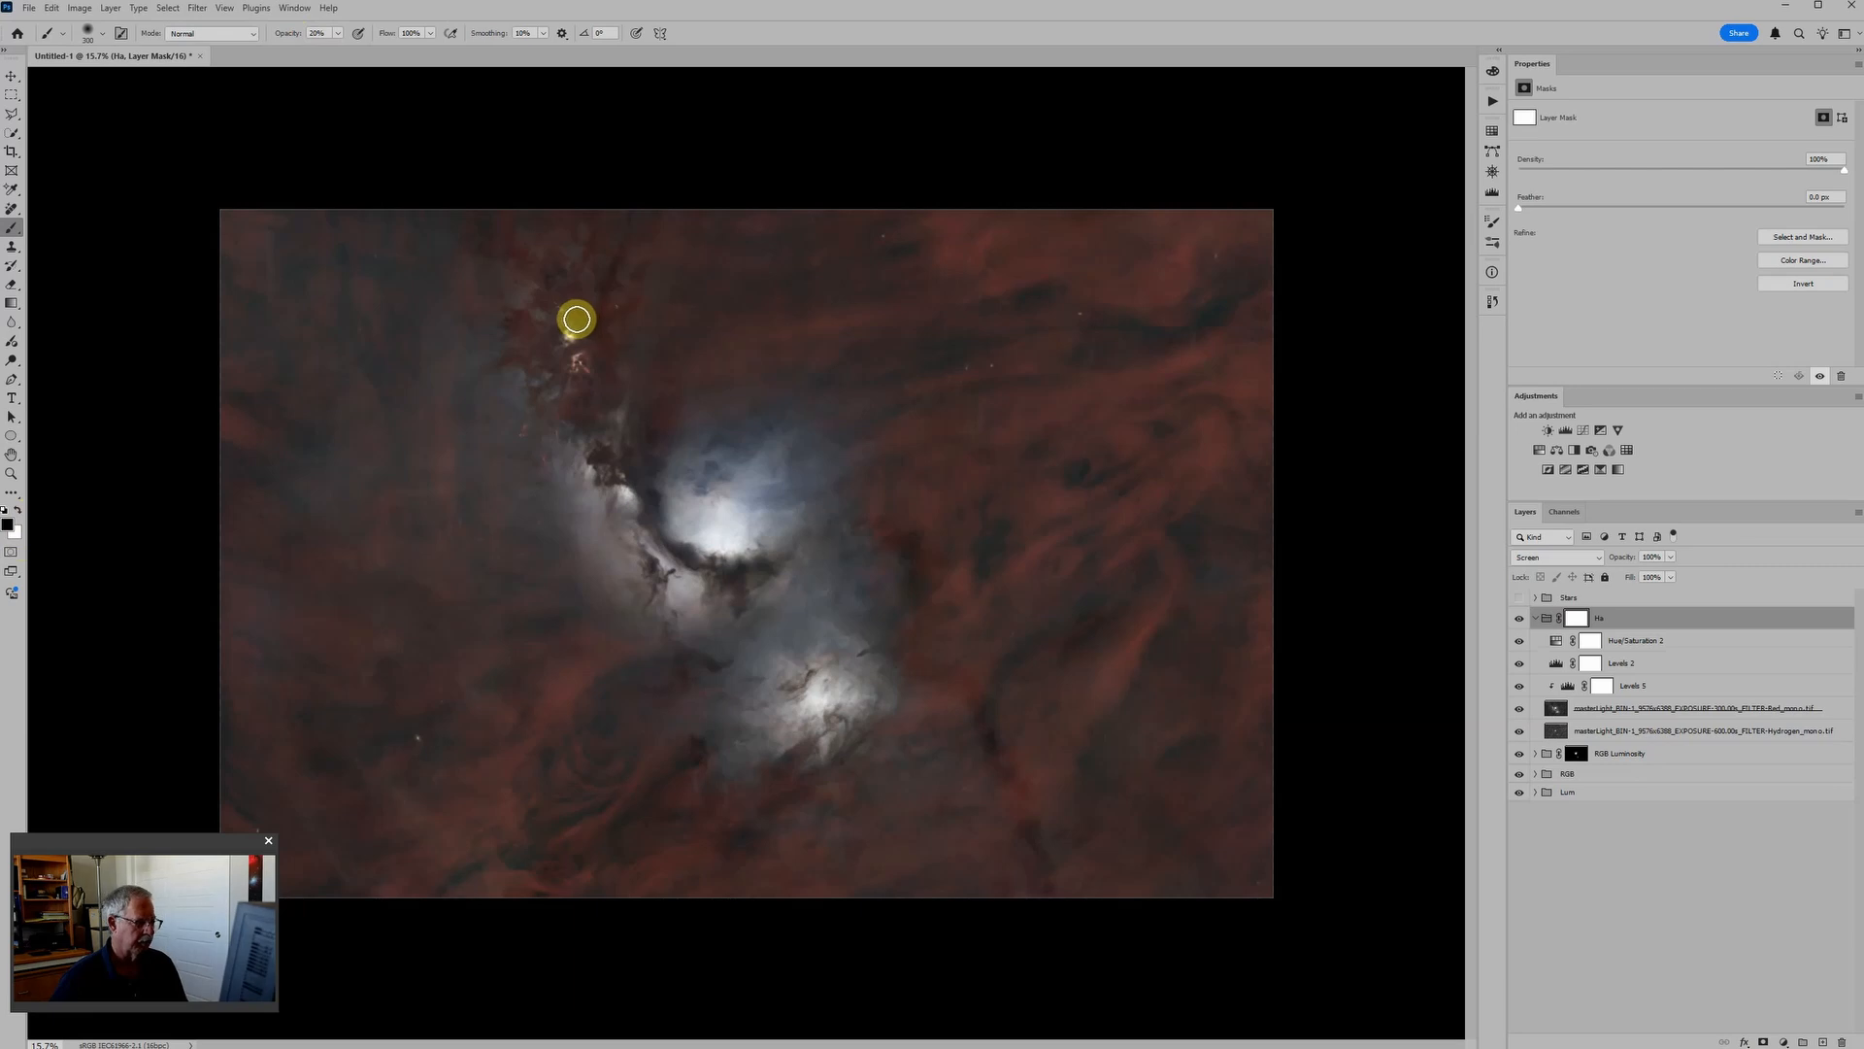
Paint the Ha group's mask black at 20% opacity with a much larger brush over the dark dust lane above the bright core.
{"action": "key", "text": "bracketright"}
{"action": "key", "text": "bracketright"}
{"action": "key", "text": "bracketright"}
{"action": "key", "text": "bracketright"}
{"action": "key", "text": "bracketright"}
{"action": "key", "text": "bracketright"}
{"action": "key", "text": "bracketright"}
{"action": "key", "text": "bracketright"}
{"action": "key", "text": "bracketright"}
{"action": "key", "text": "bracketright"}
{"action": "key", "text": "bracketright"}
{"action": "key", "text": "bracketright"}
{"action": "key", "text": "bracketright"}
{"action": "key", "text": "bracketright"}
{"action": "key", "text": "bracketright"}
{"action": "key", "text": "bracketright"}
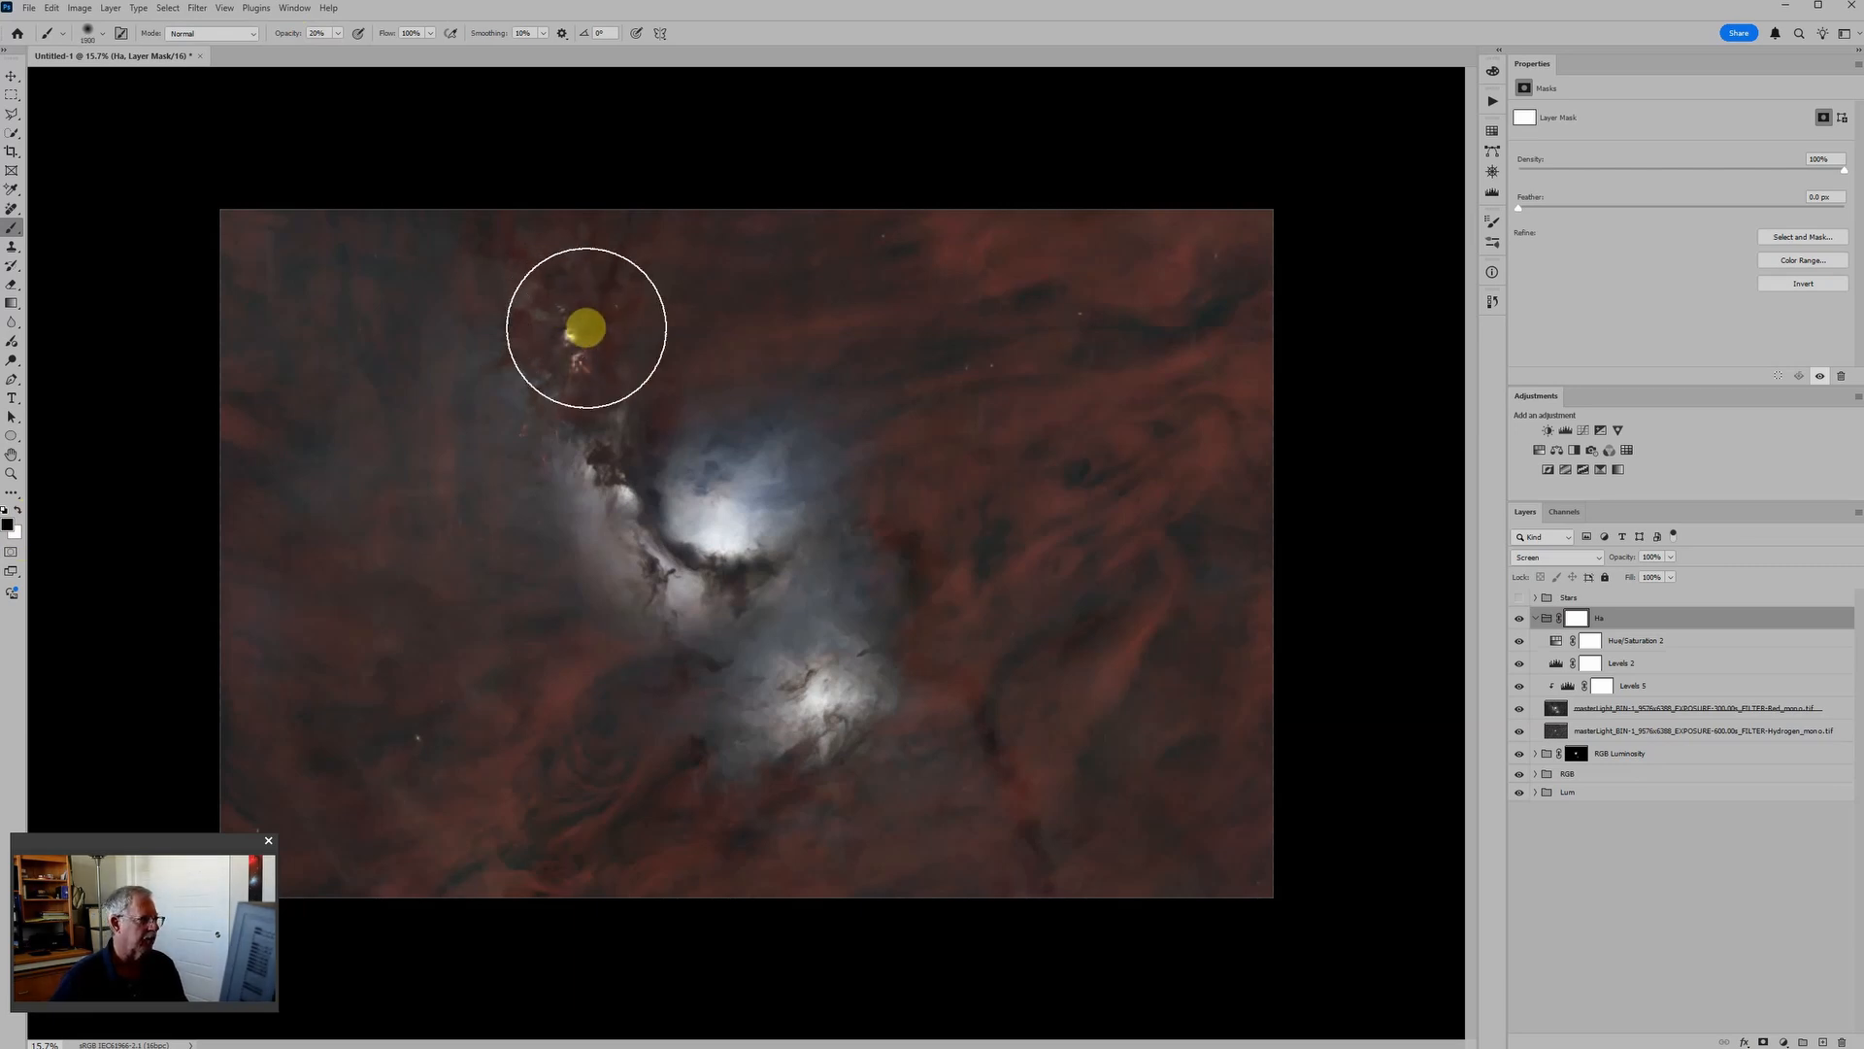
{"action": "key", "text": "bracketleft"}
{"action": "key", "text": "bracketleft"}
{"action": "key", "text": "bracketleft"}
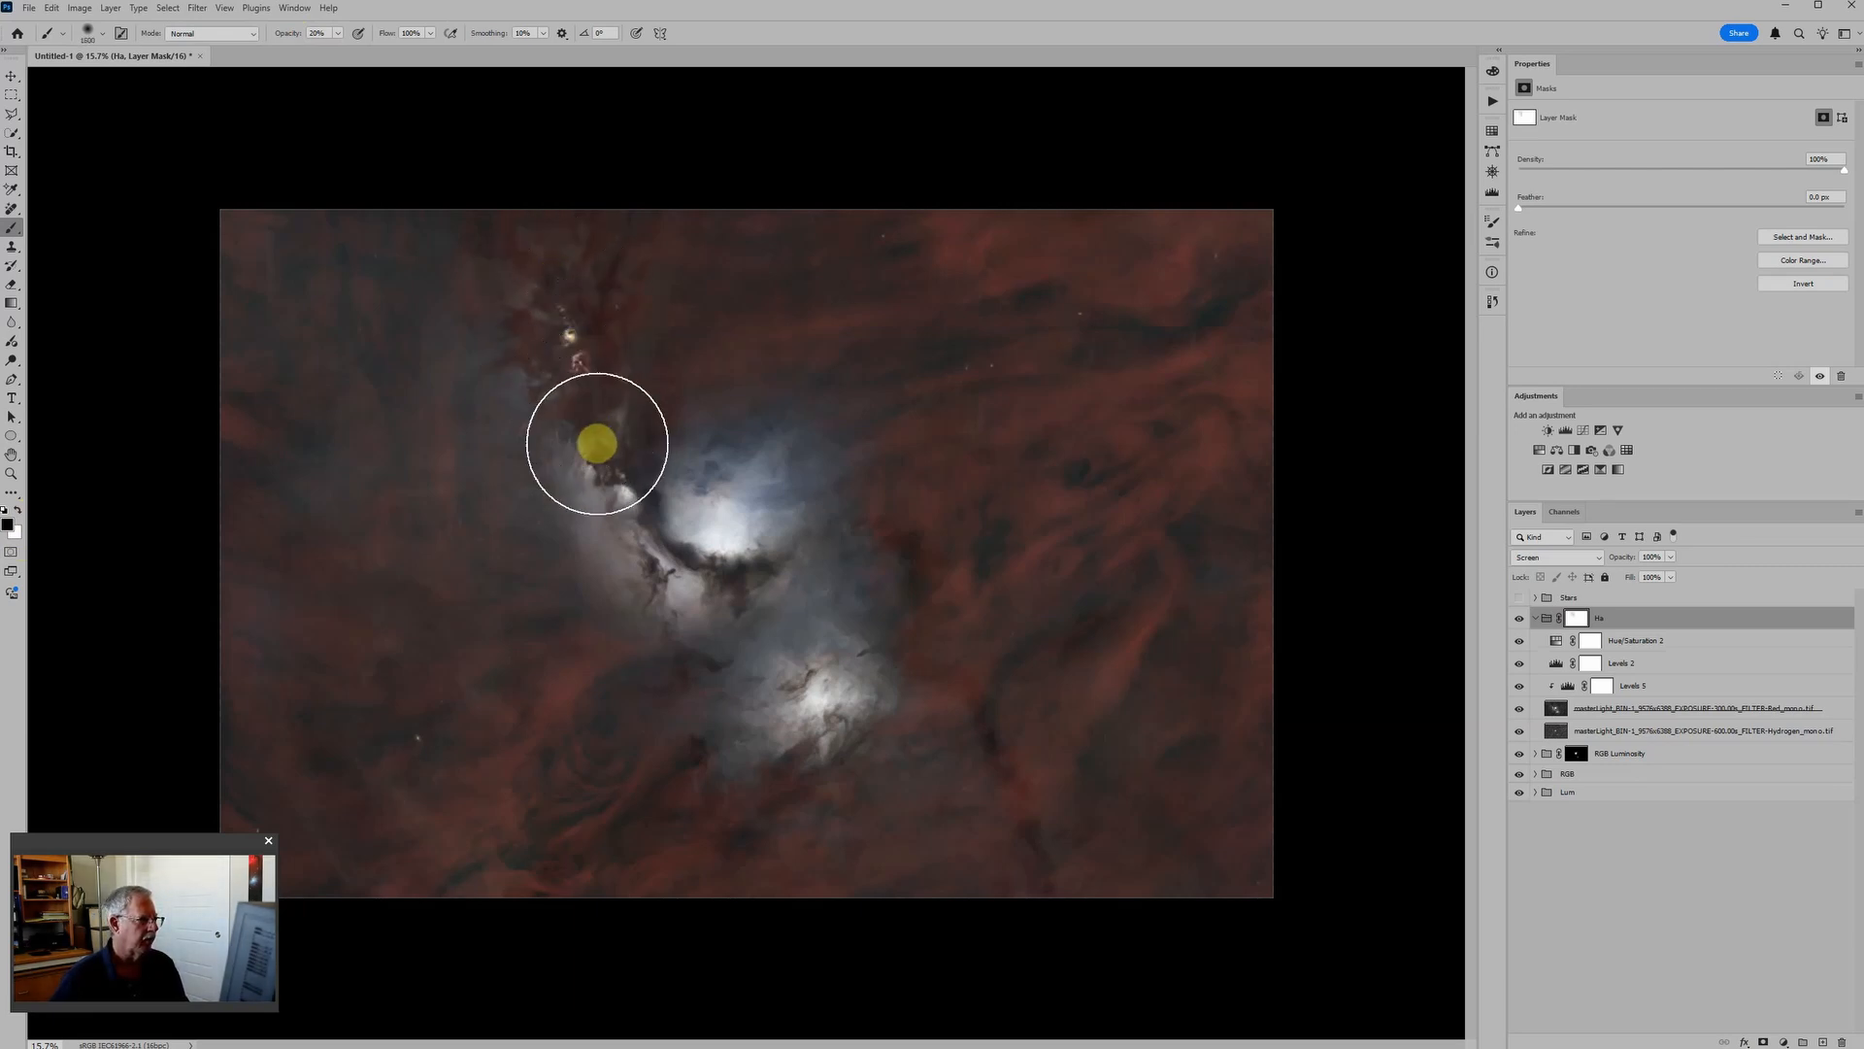
{"action": "mouse_move", "coordinate": [596, 444]}
{"action": "left_mouse_down"}
{"action": "mouse_move", "coordinate": [553, 304]}
{"action": "mouse_move", "coordinate": [595, 450]}
{"action": "mouse_move", "coordinate": [555, 310]}
{"action": "mouse_move", "coordinate": [599, 440]}
{"action": "mouse_move", "coordinate": [557, 285]}
{"action": "mouse_move", "coordinate": [595, 450]}
{"action": "mouse_move", "coordinate": [599, 266]}
{"action": "mouse_move", "coordinate": [548, 307]}
{"action": "mouse_move", "coordinate": [586, 353]}
{"action": "mouse_move", "coordinate": [595, 407]}
{"action": "mouse_move", "coordinate": [559, 301]}
{"action": "left_mouse_up"}
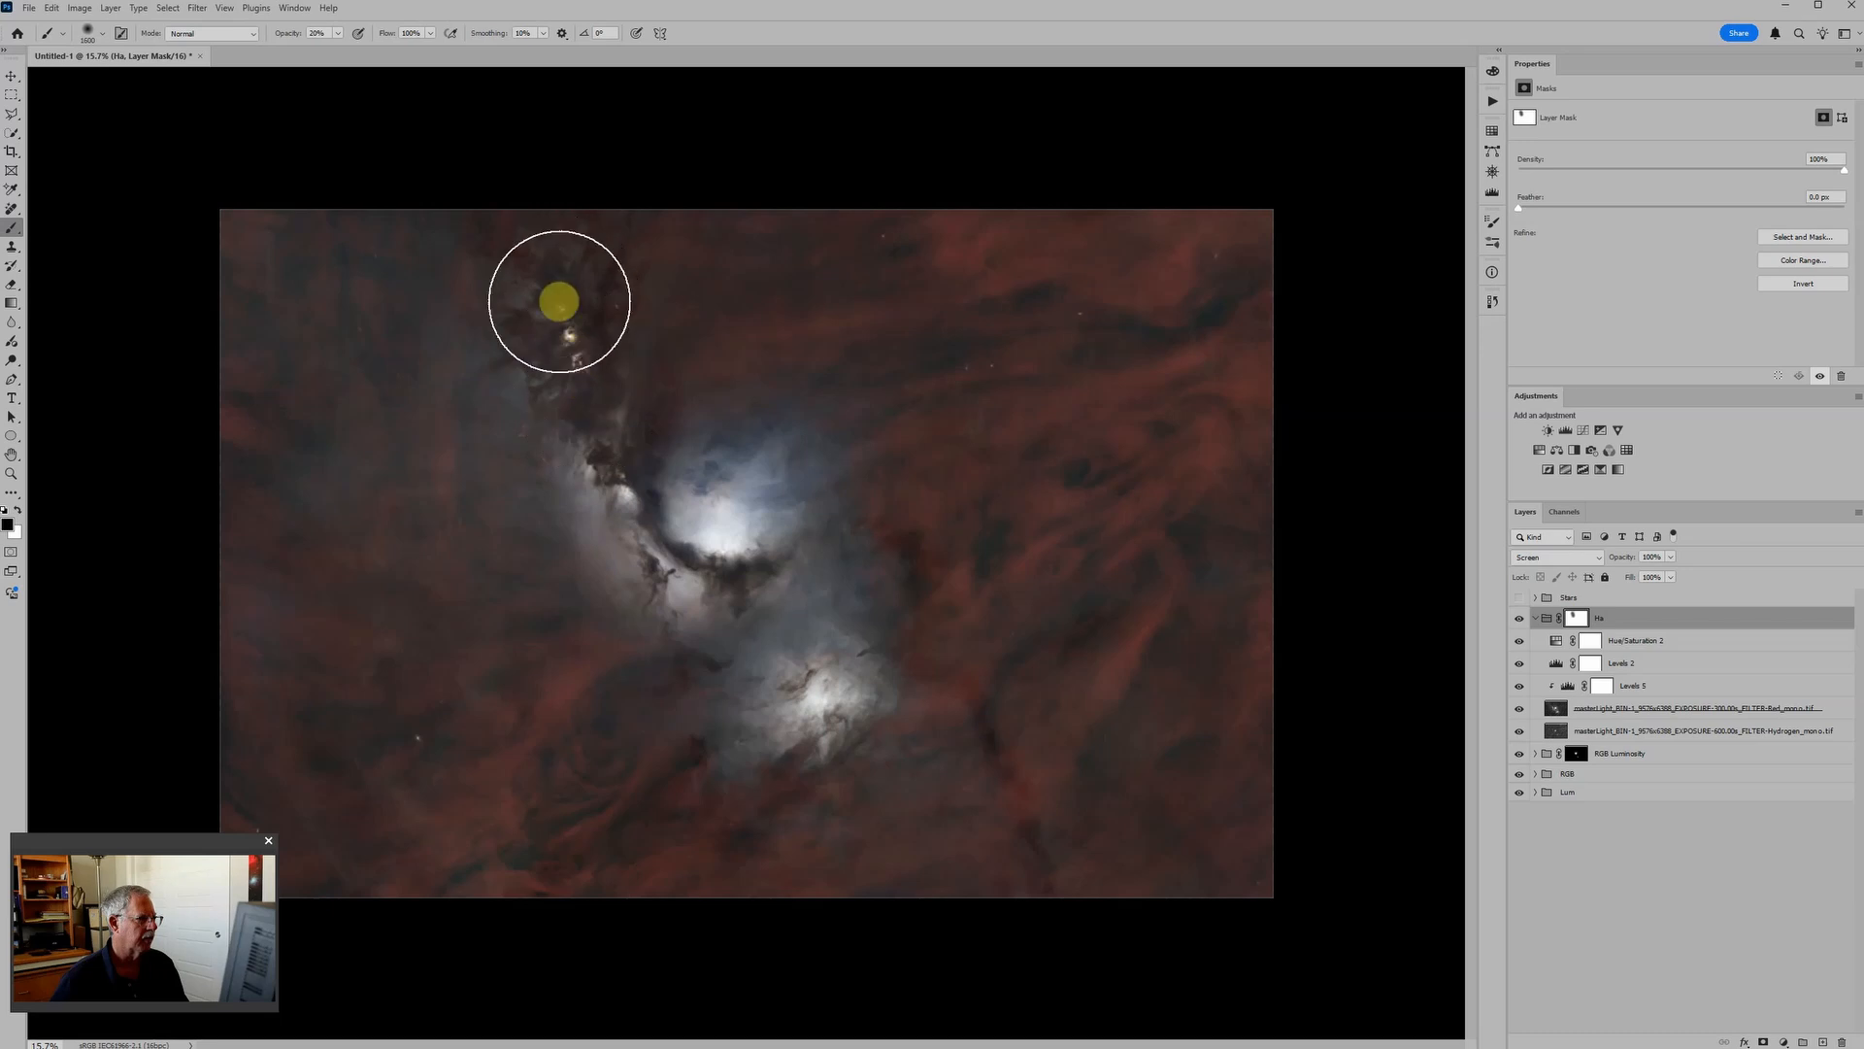
{"action": "key", "text": "ctrl+minus"}
{"action": "key", "text": "ctrl+minus"}
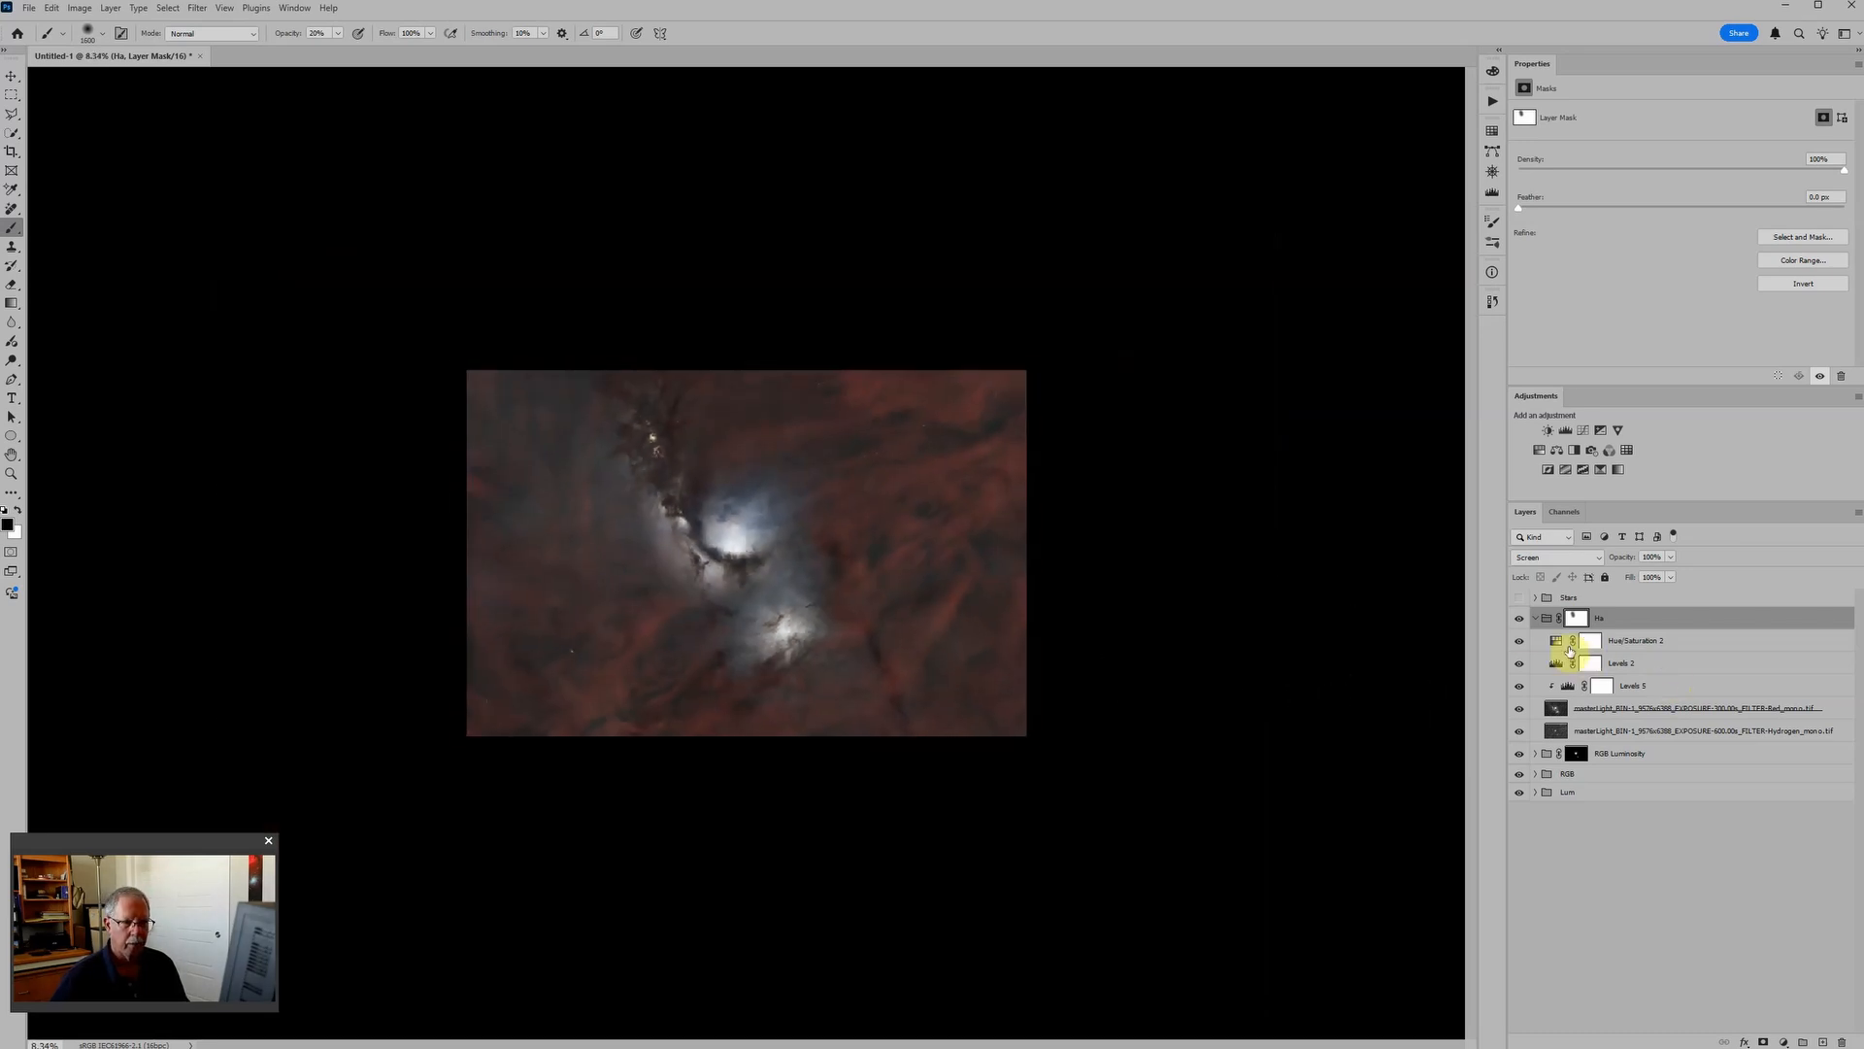
{"action": "key", "text": "ctrl+plus"}
{"action": "key", "text": "ctrl+plus"}
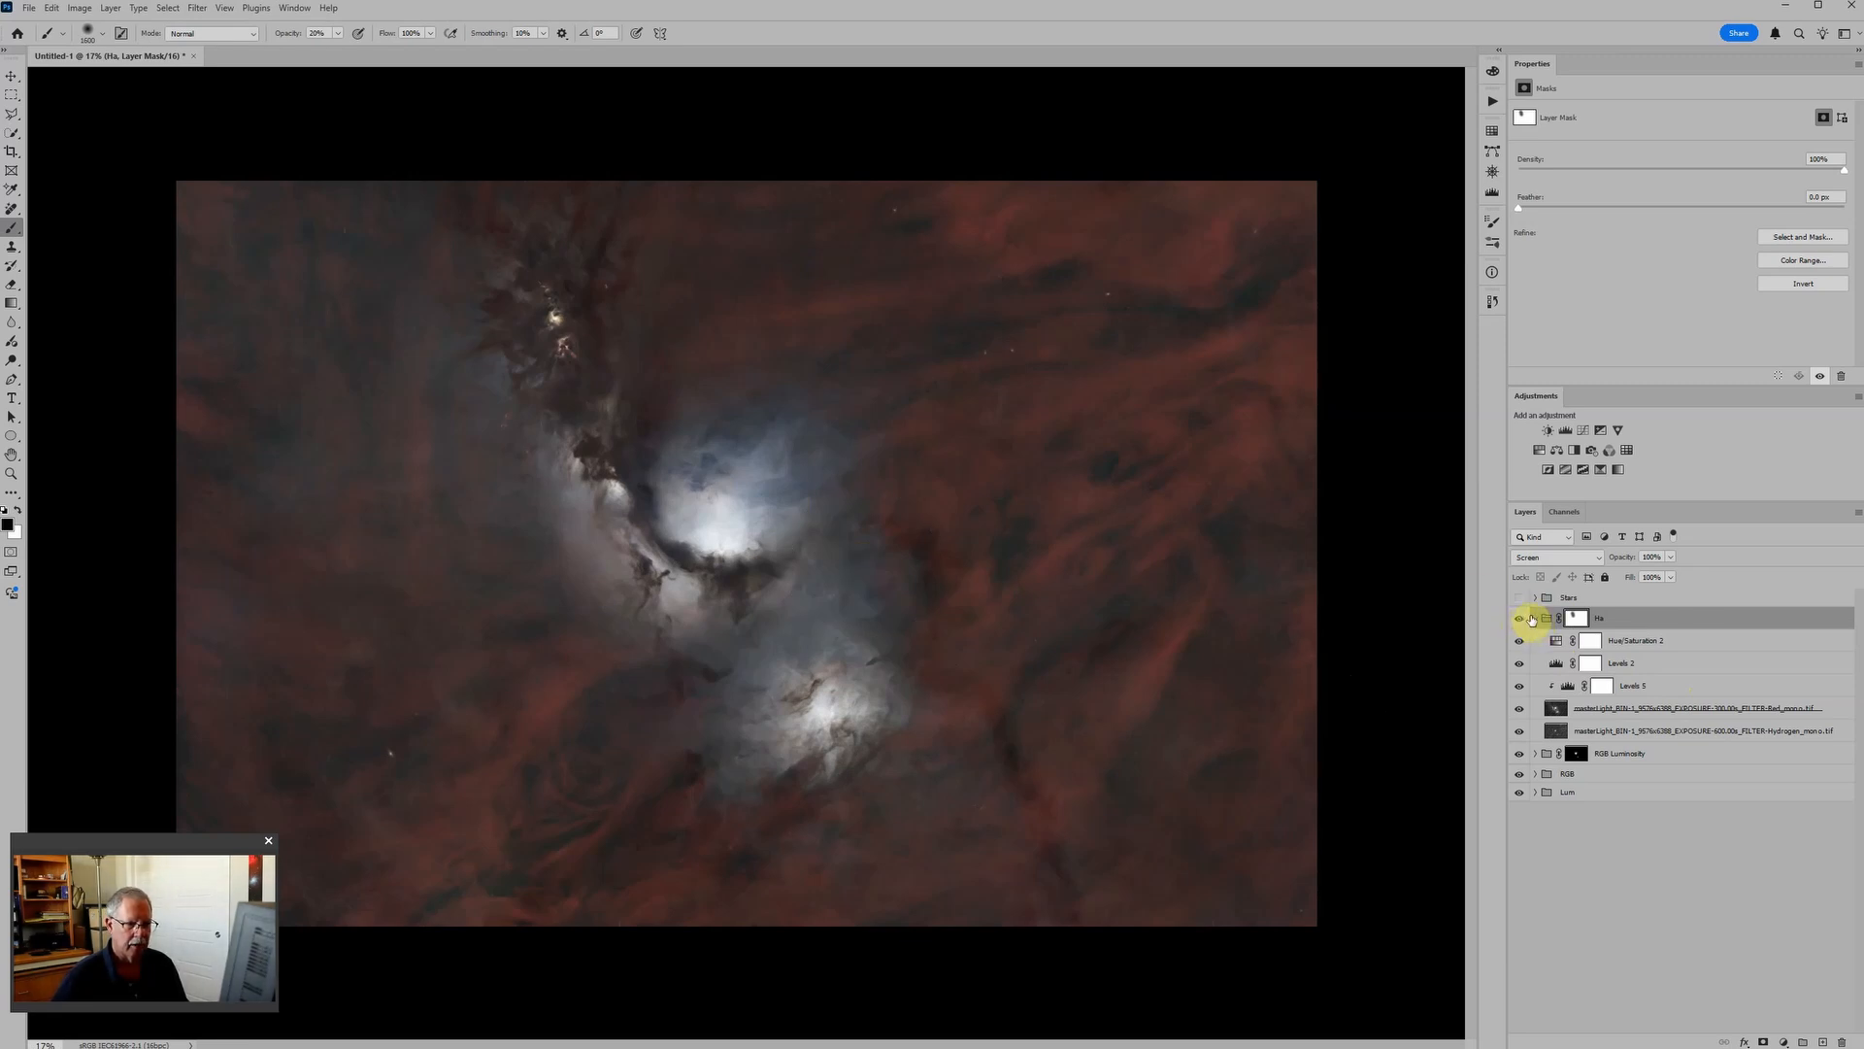
Collapse the Ha group and make the Stars group visible over the whole image.
{"action": "left_click", "coordinate": [1533, 619]}
{"action": "left_click", "coordinate": [1535, 620]}
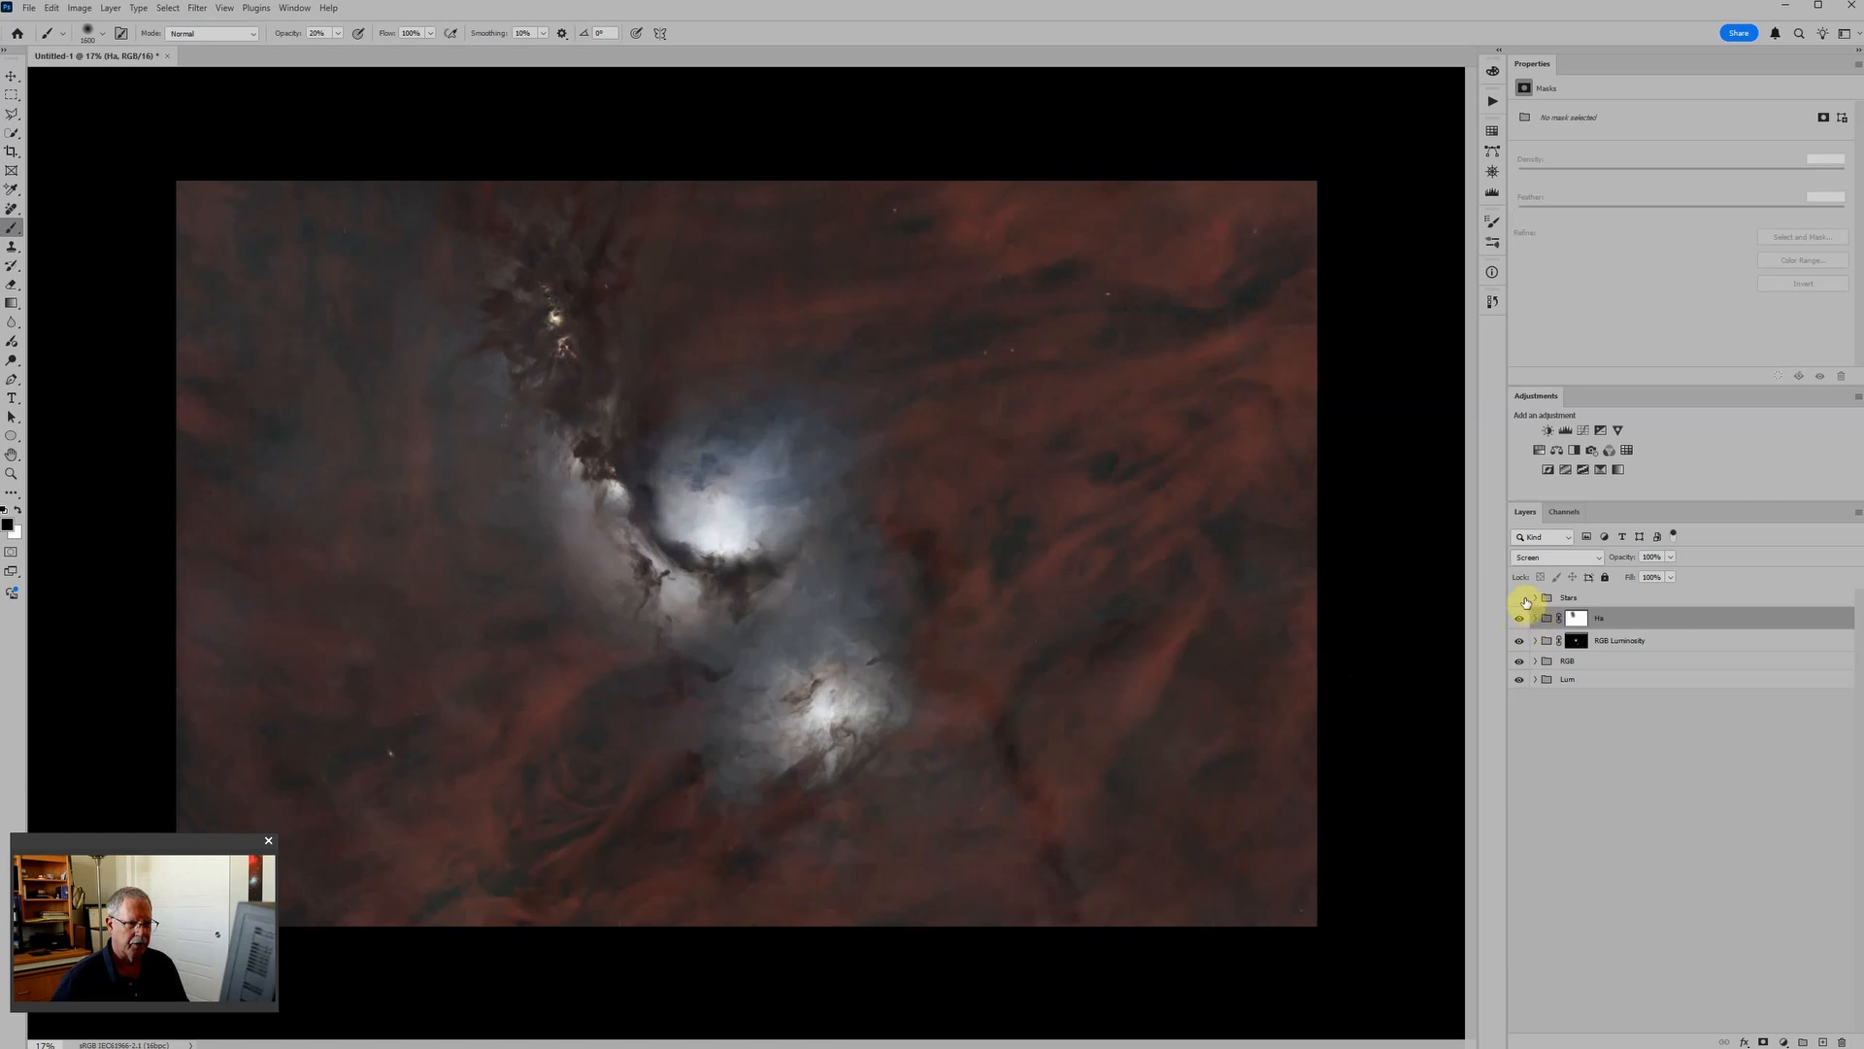
{"action": "left_click", "coordinate": [1521, 598]}
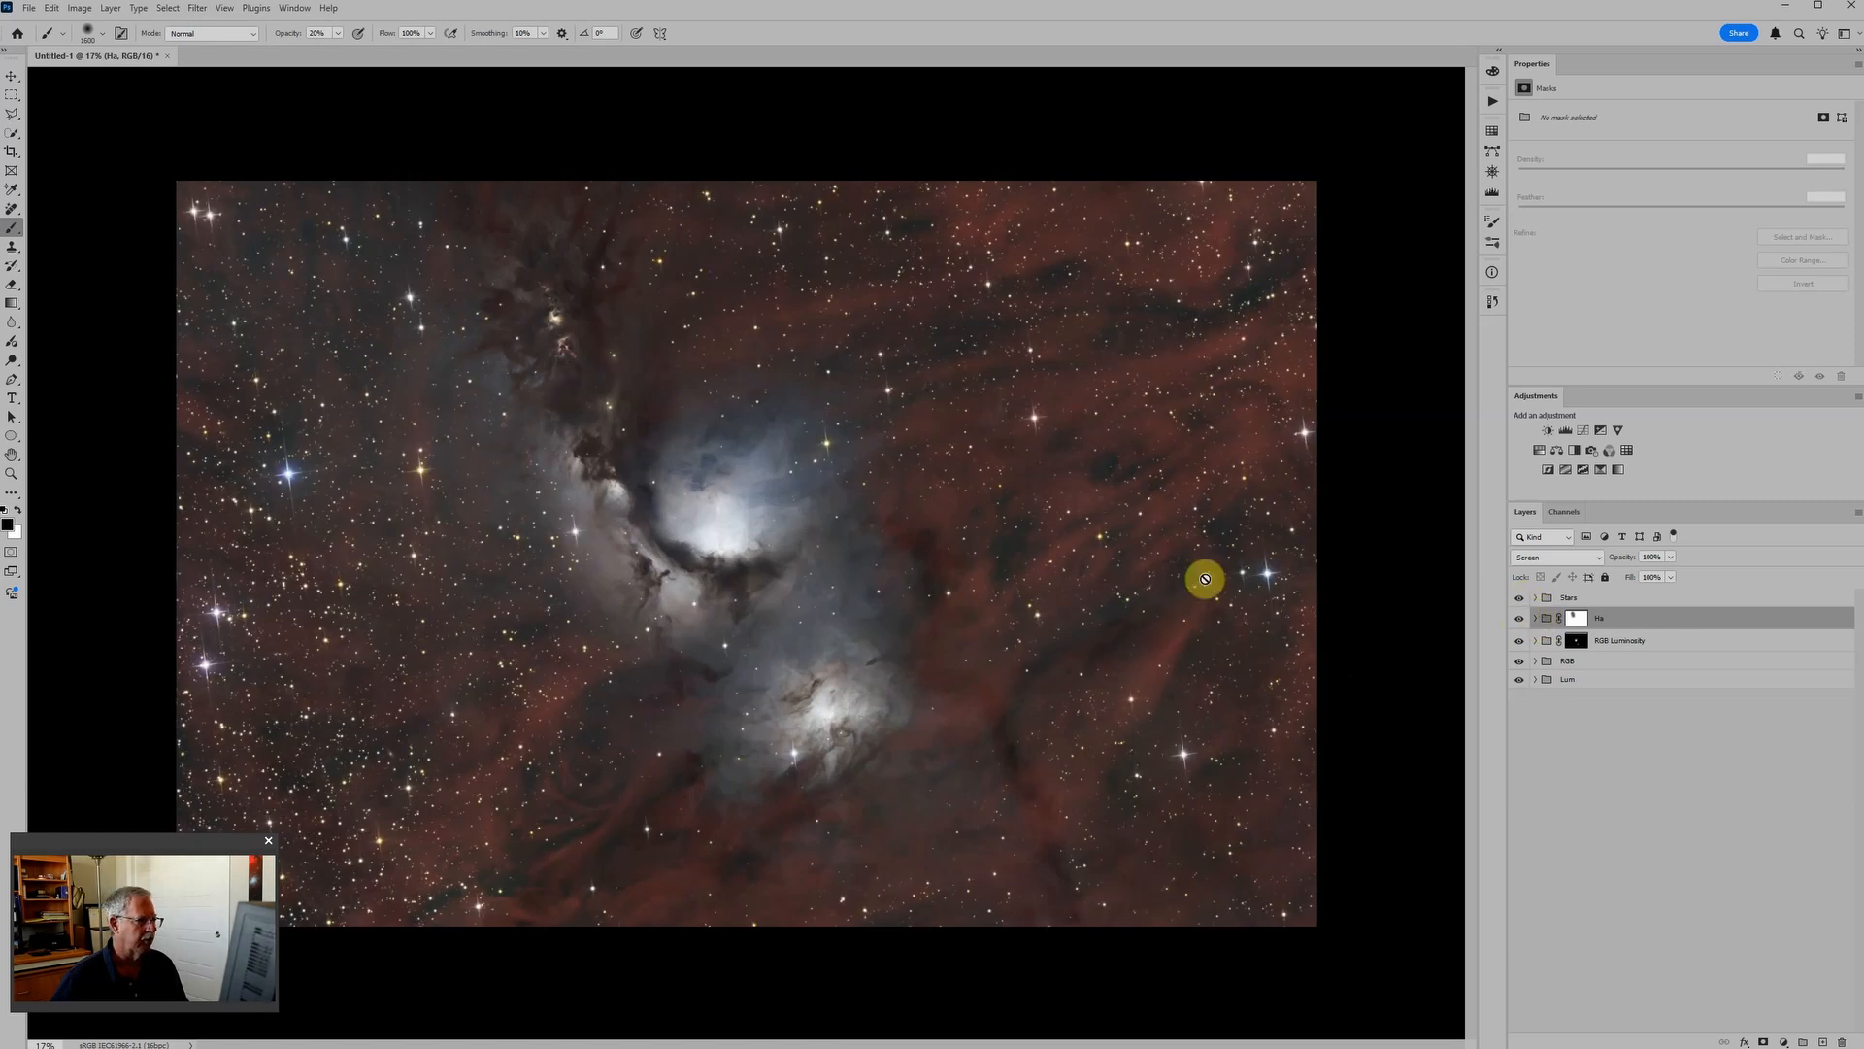
{"action": "scroll", "coordinate": [1104, 559], "scroll_direction": "down", "scroll_amount": 1}
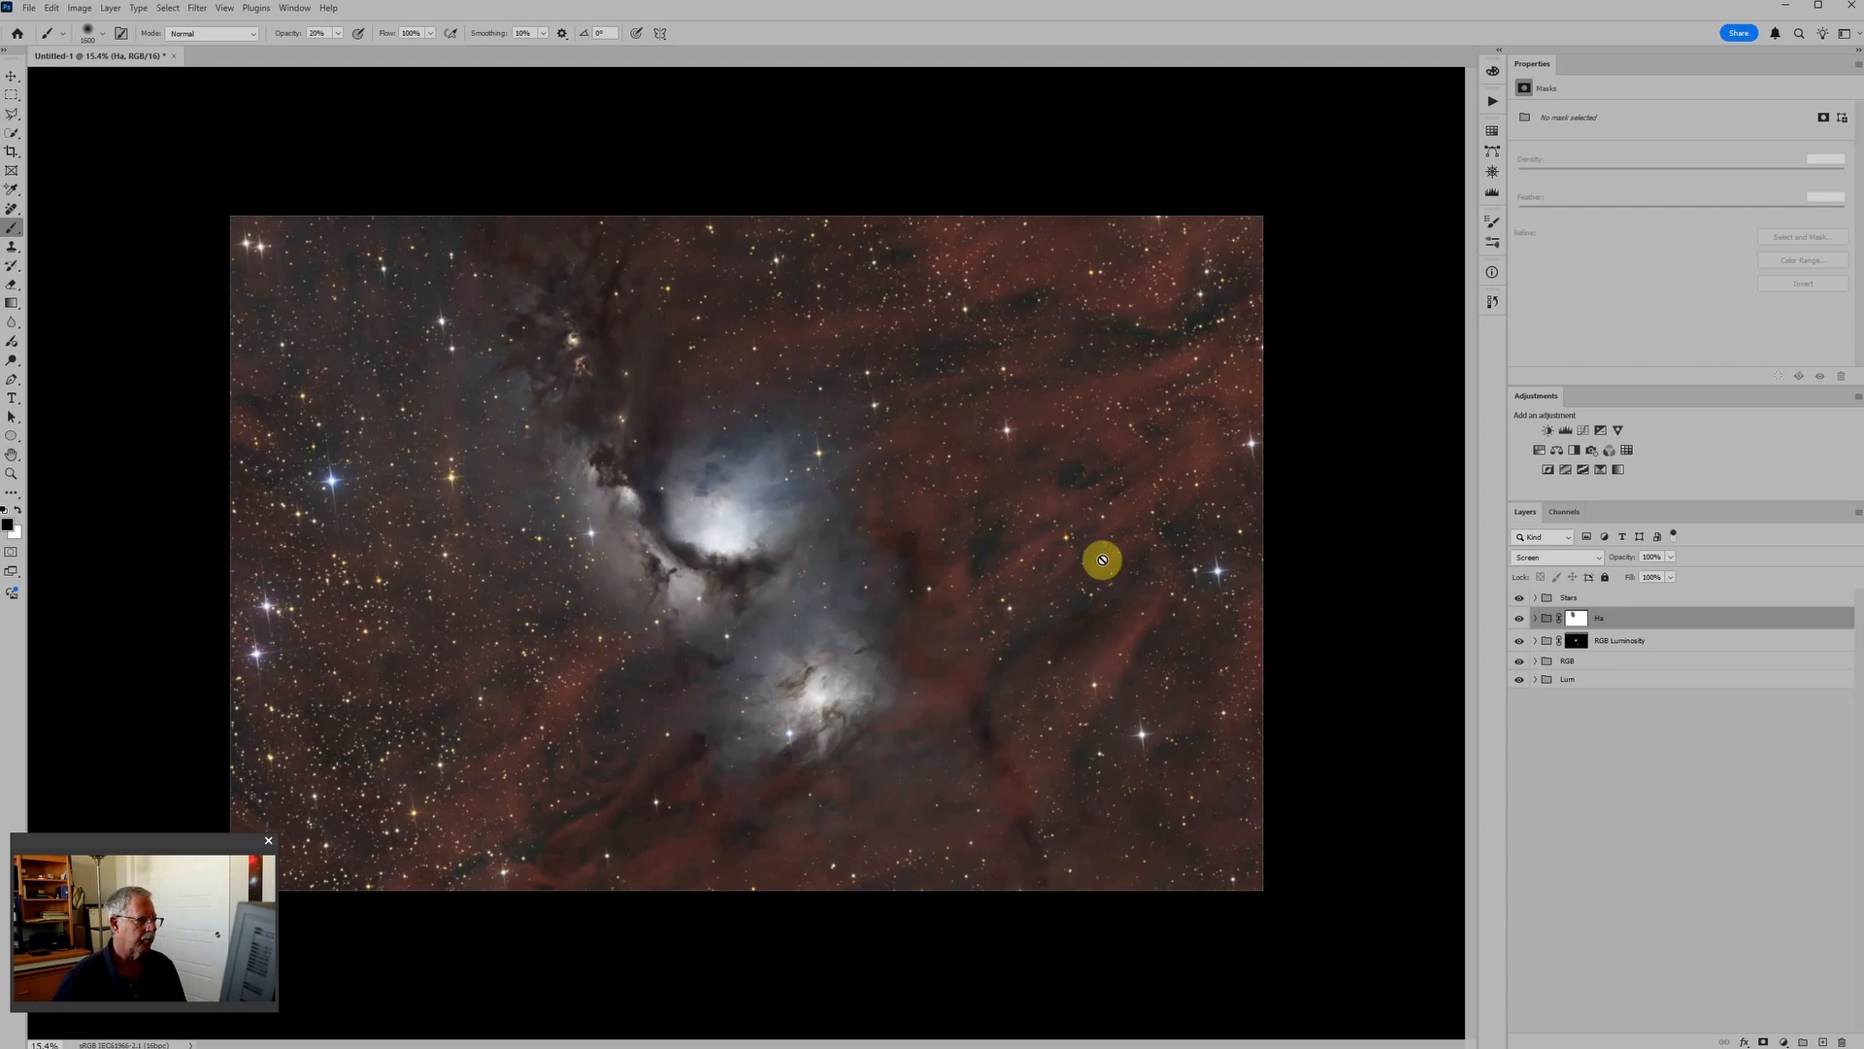
{"action": "scroll", "coordinate": [1101, 559], "scroll_direction": "down", "scroll_amount": 1}
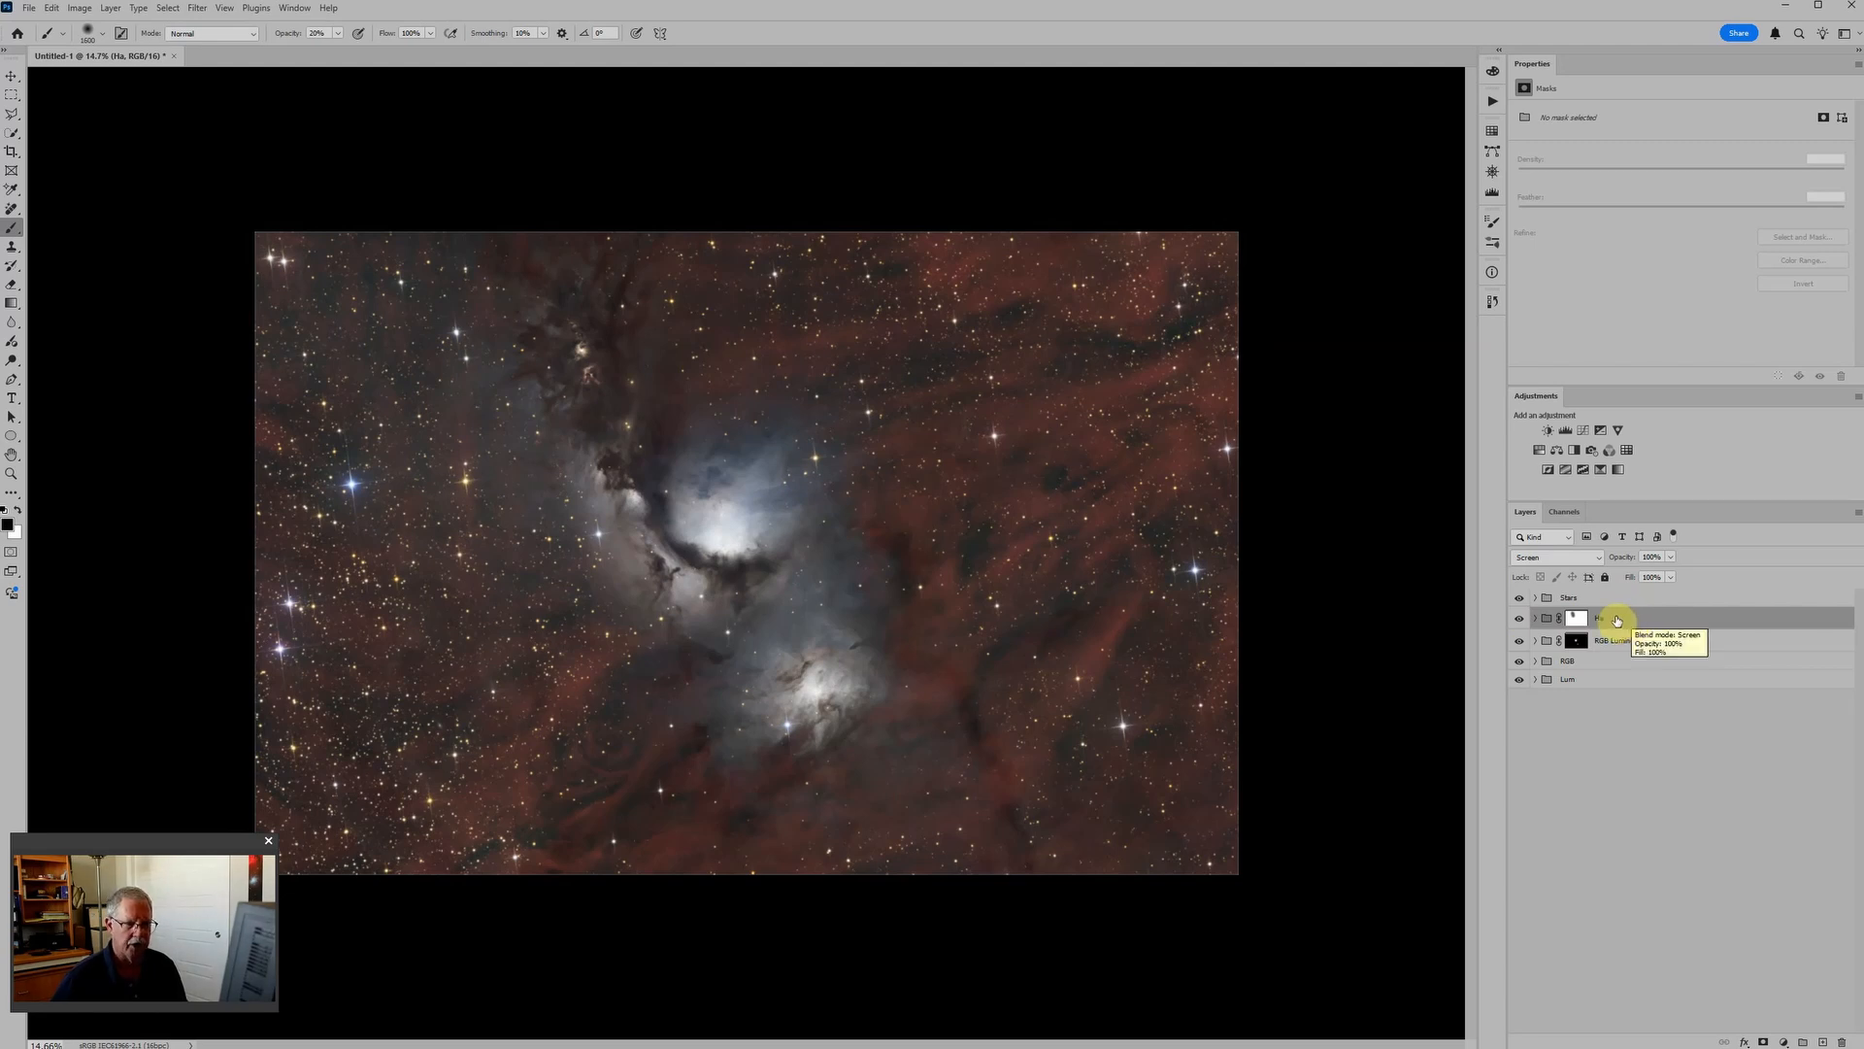
Add Levels, Color Balance and Hue/Saturation adjustment layers above the Ha group.
{"action": "left_click", "coordinate": [1567, 433]}
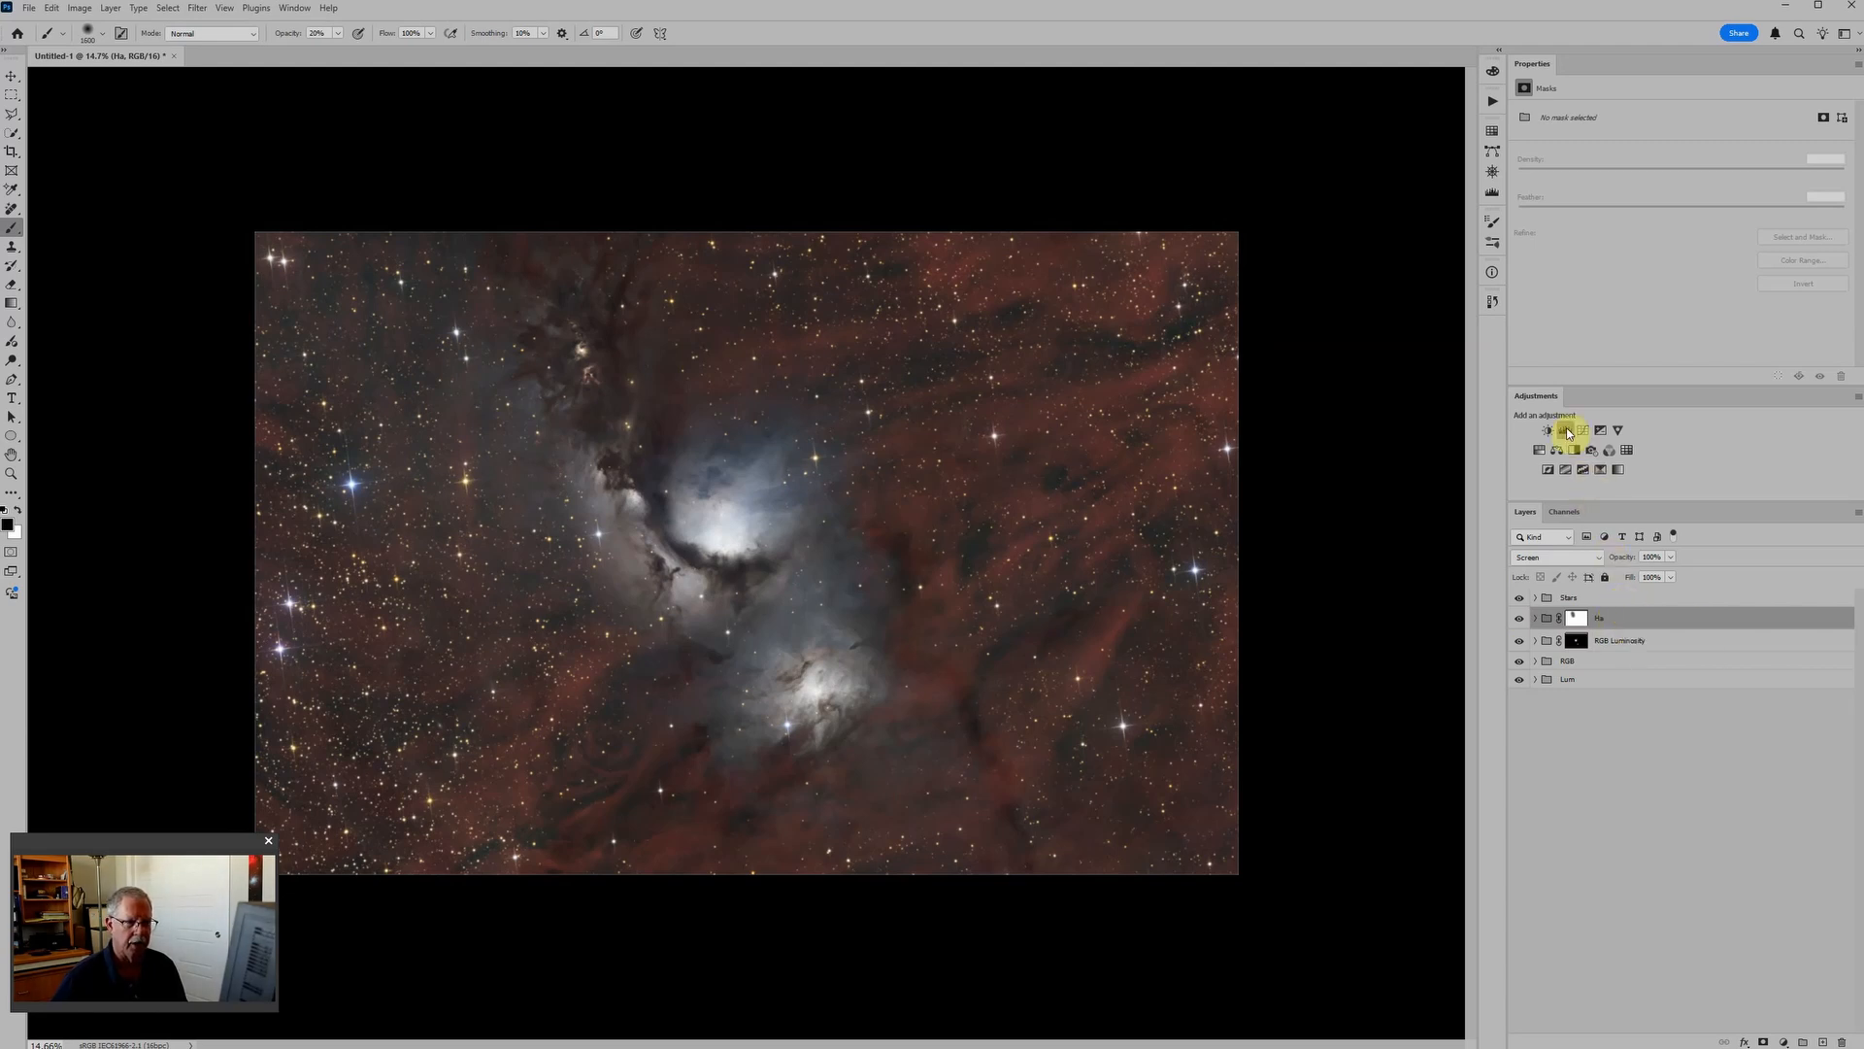
{"action": "left_click", "coordinate": [1558, 452]}
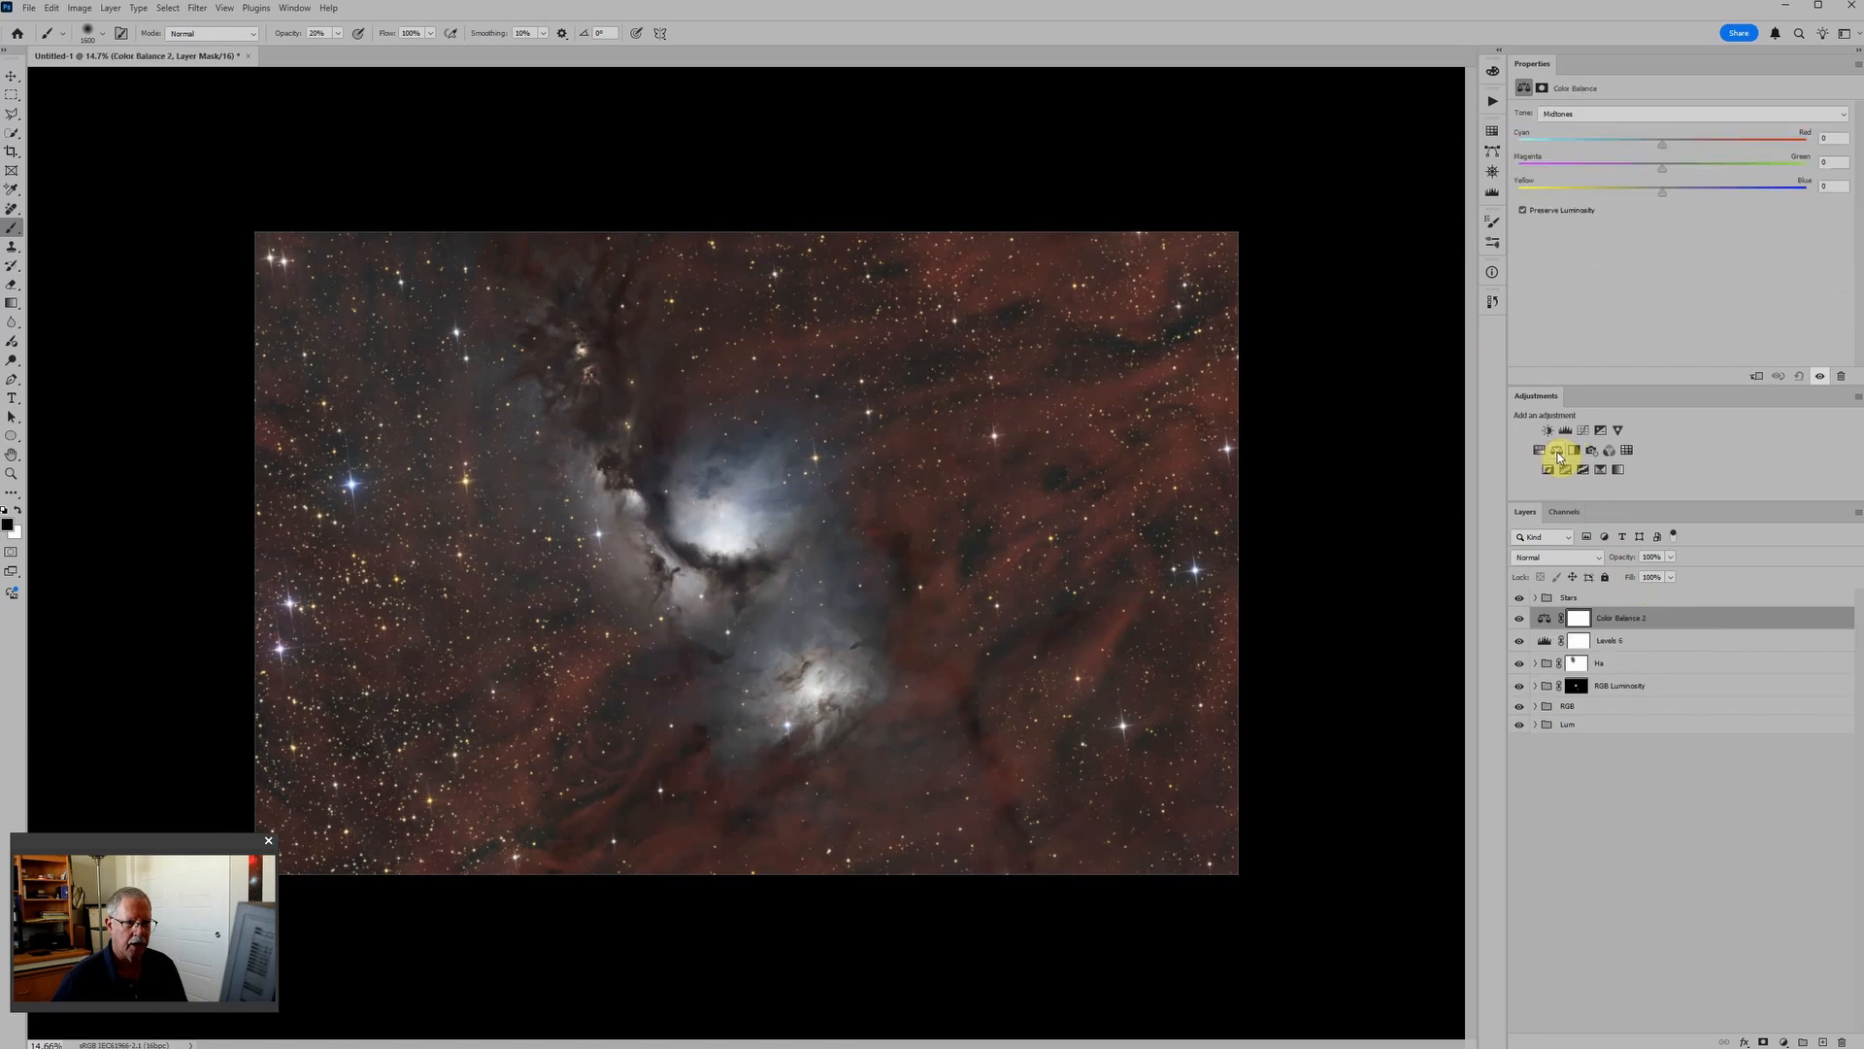
{"action": "left_click", "coordinate": [1539, 452]}
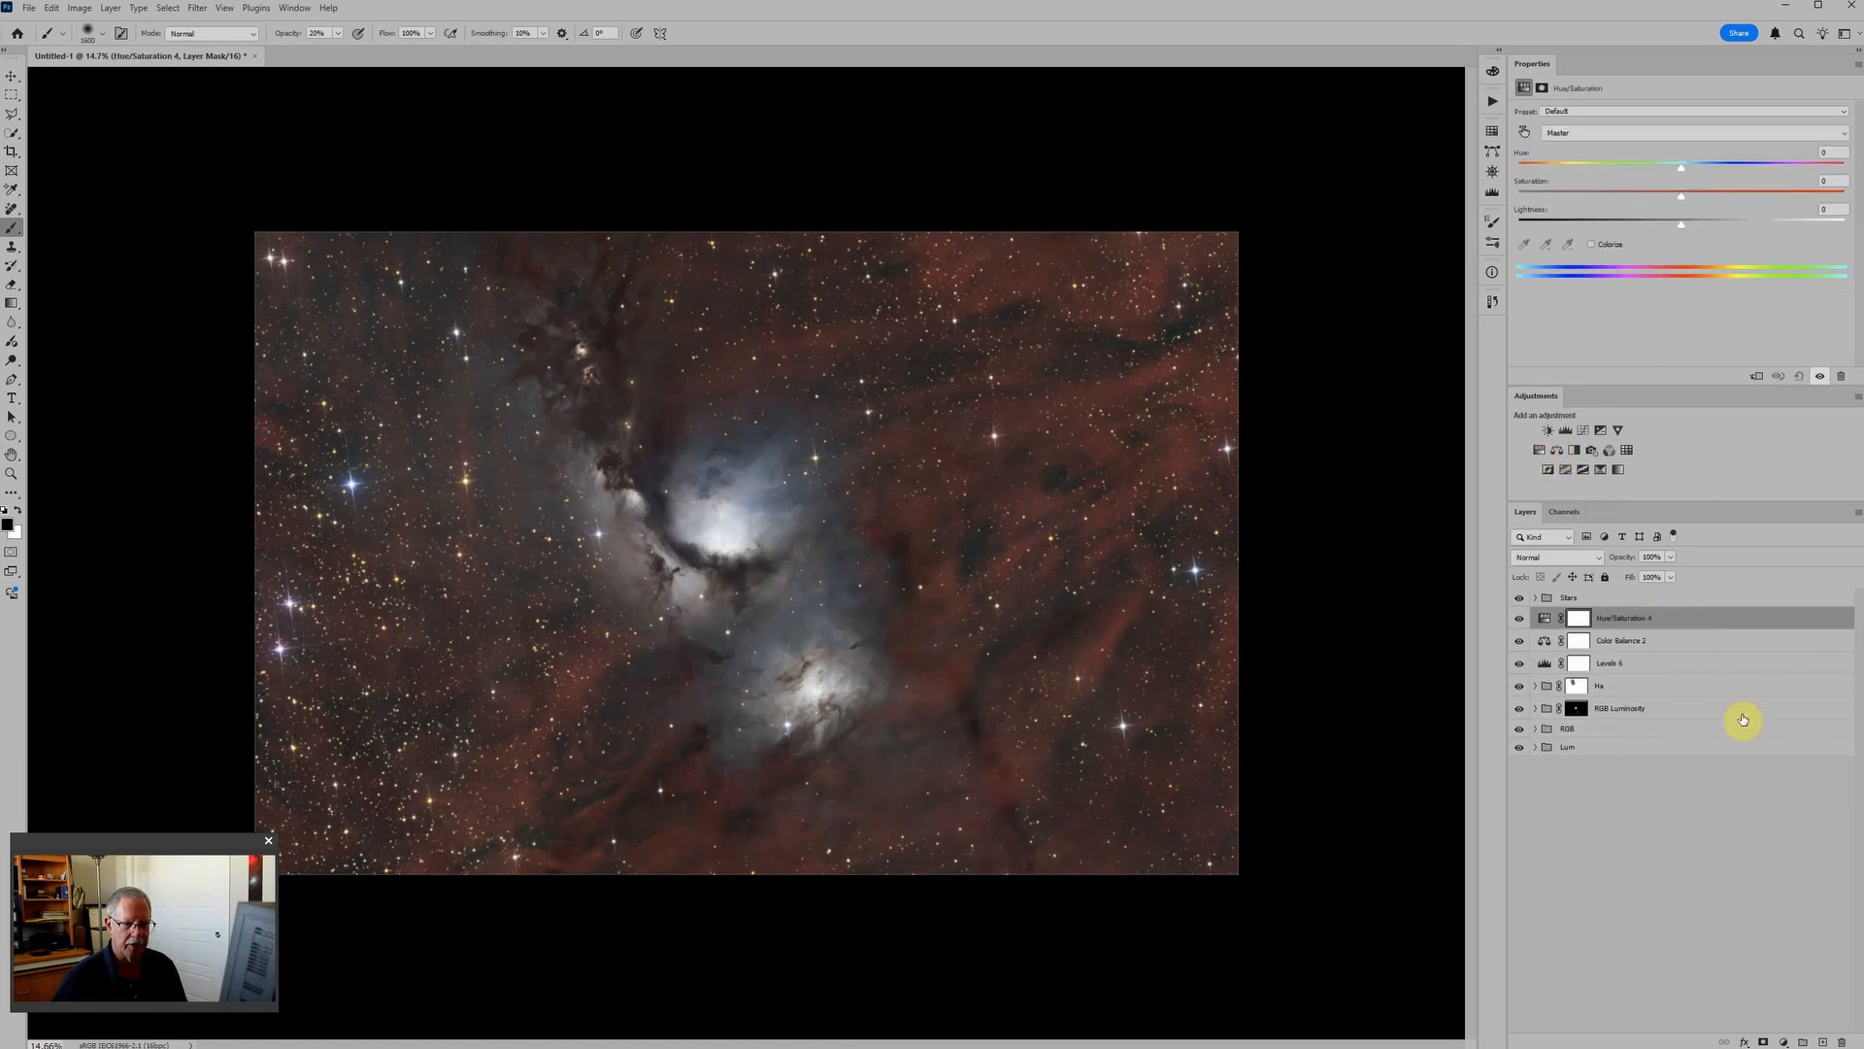
Add a solid color fill layer of #131313 below the Stars group and set its blend mode to Lighten.
{"action": "left_click", "coordinate": [1785, 1042]}
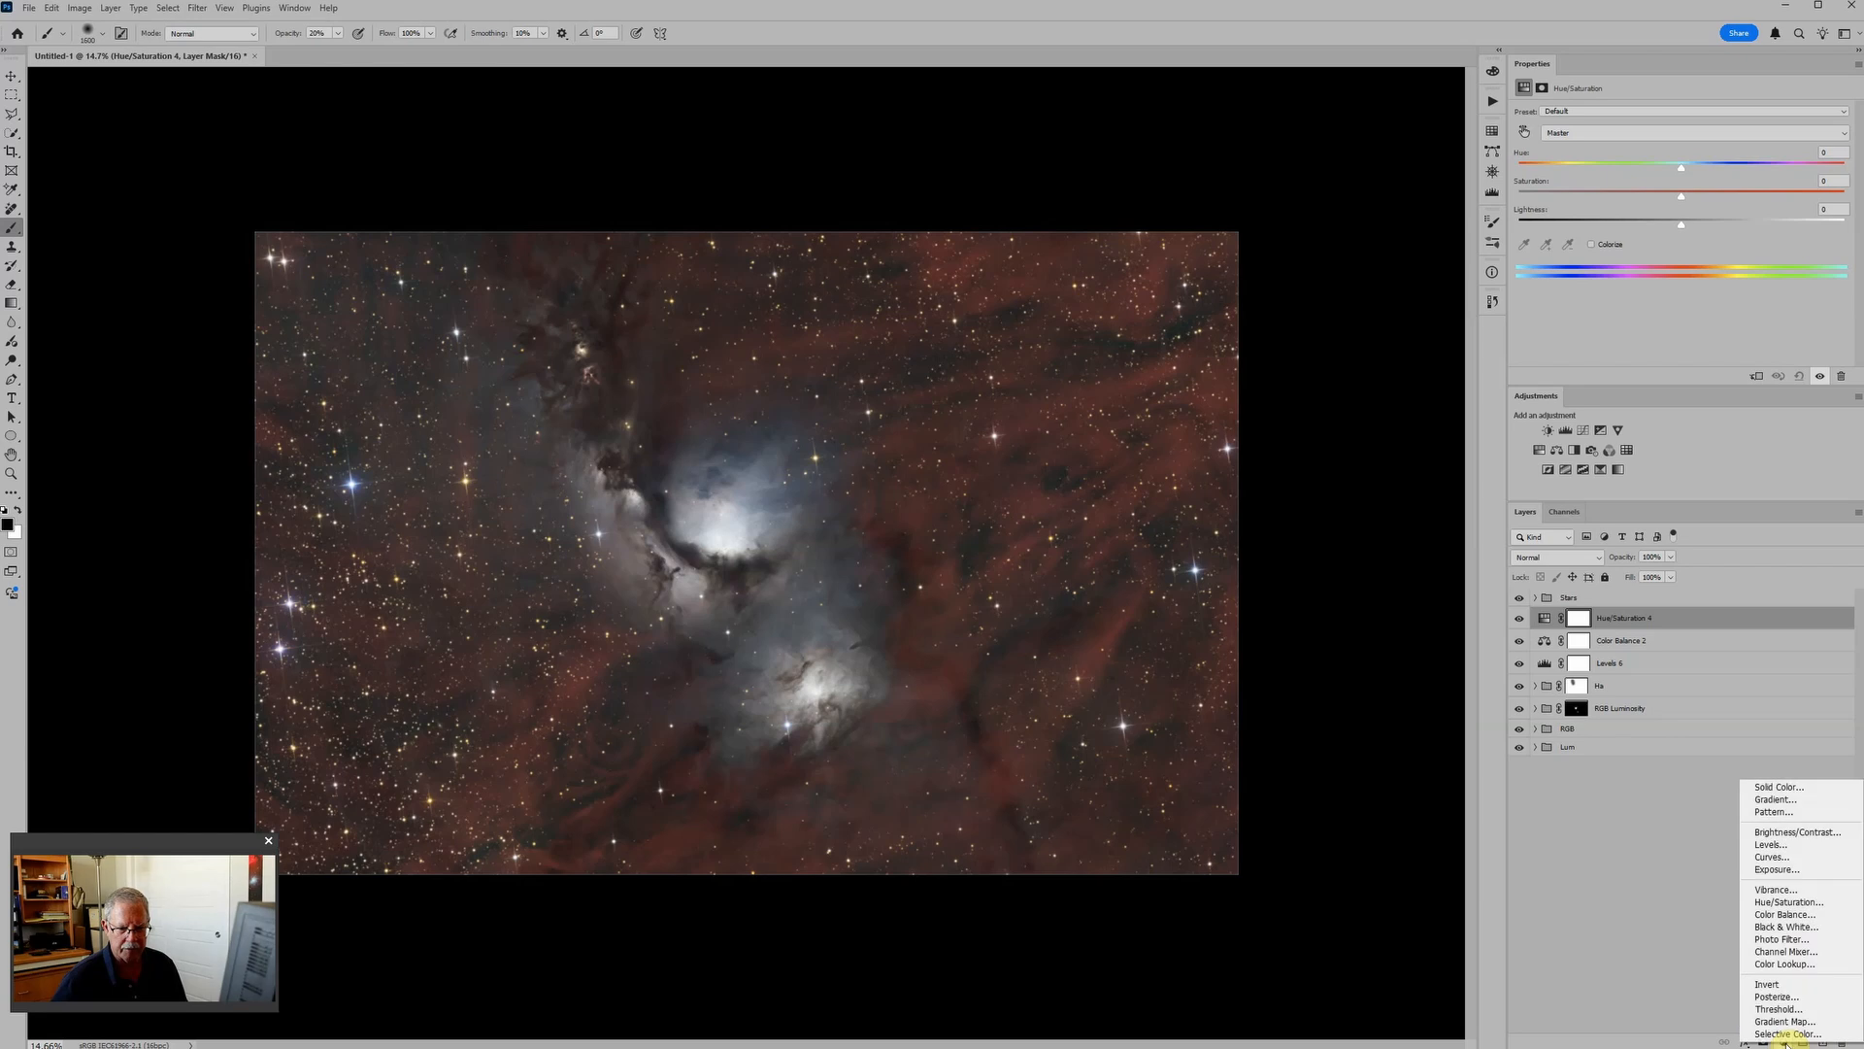
{"action": "left_click", "coordinate": [1775, 788]}
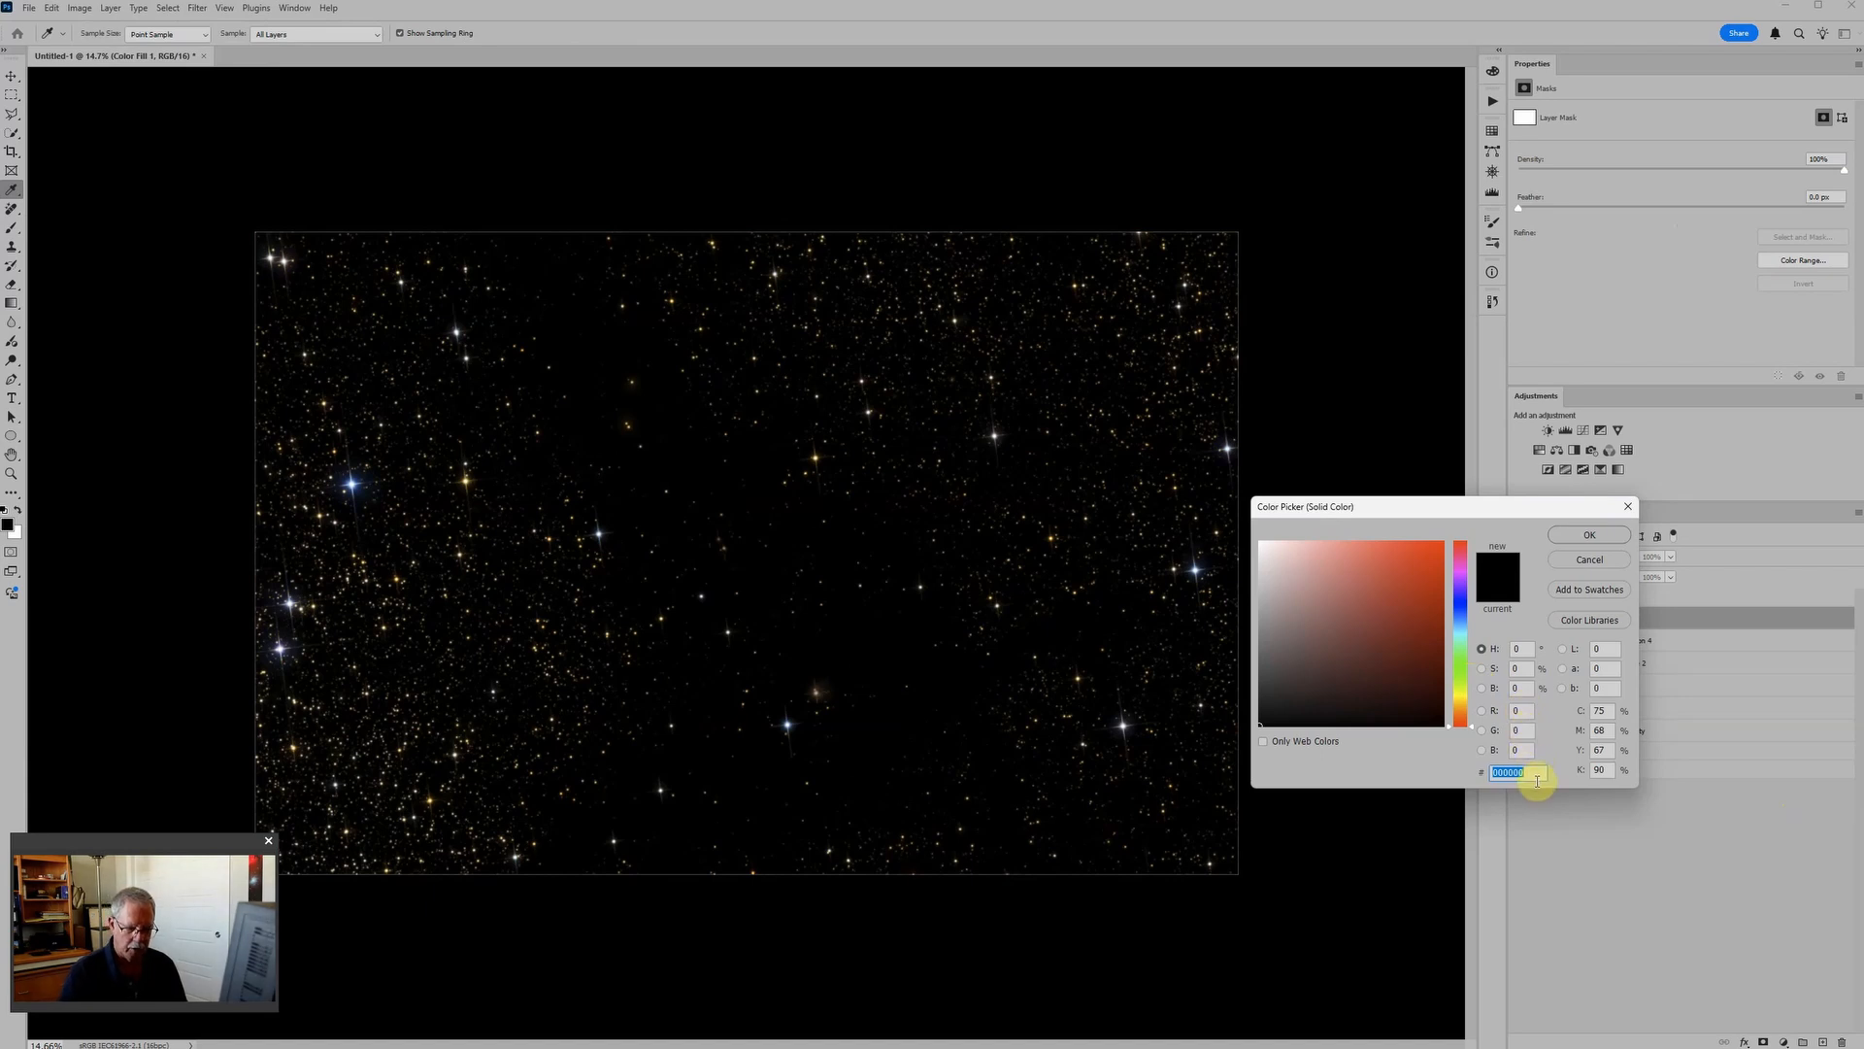
{"action": "type", "text": "131313"}
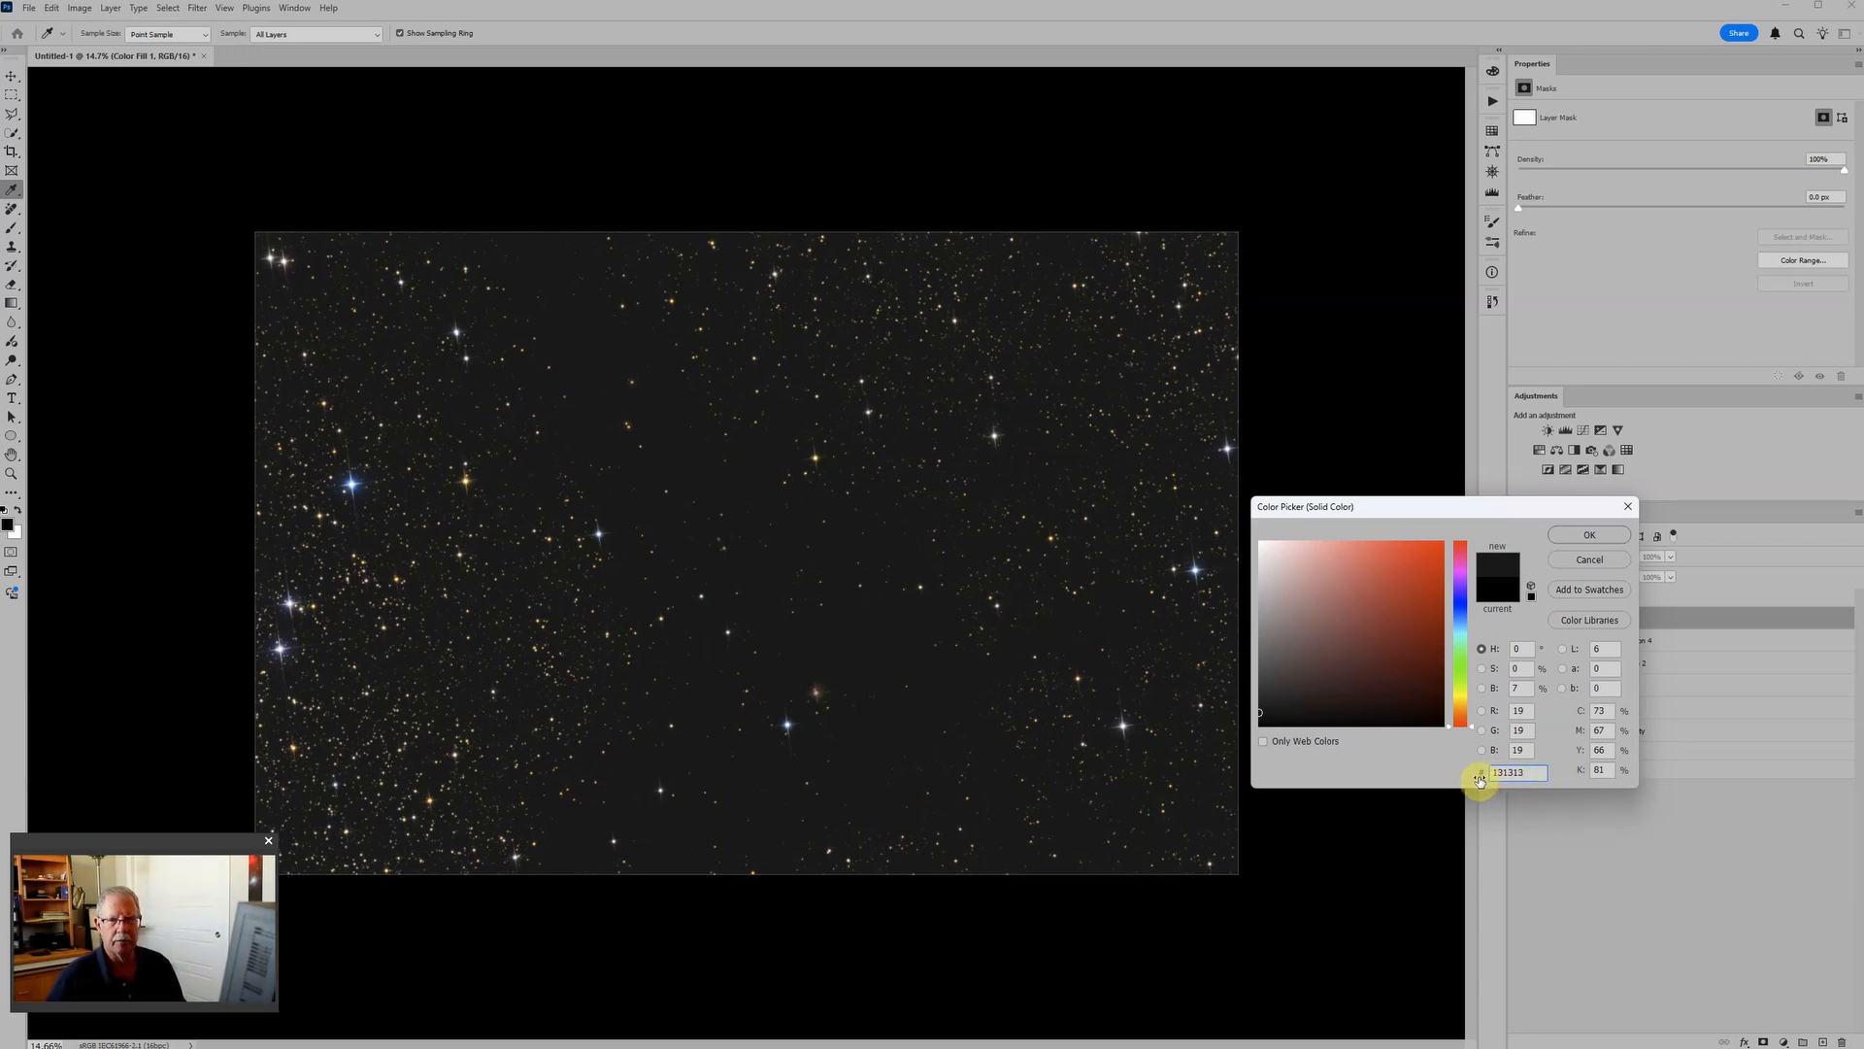
{"action": "left_click", "coordinate": [1597, 535]}
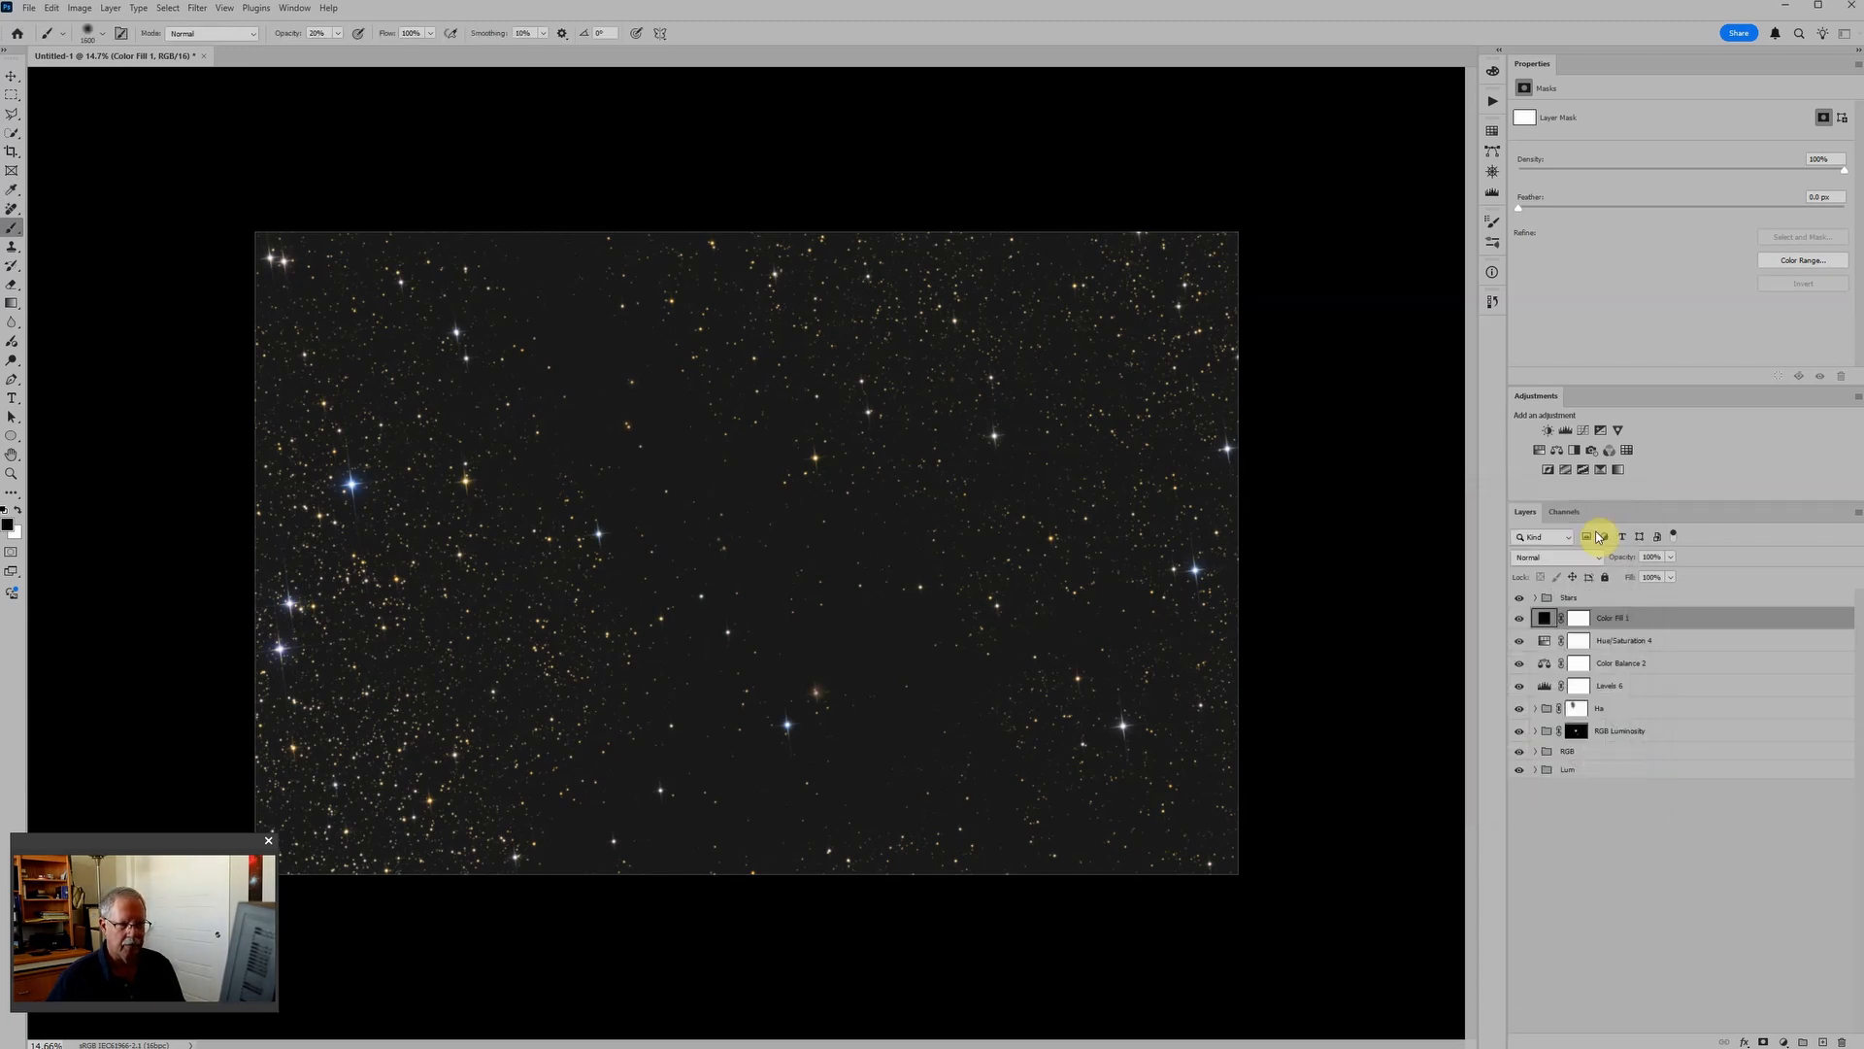
{"action": "left_click", "coordinate": [1551, 561]}
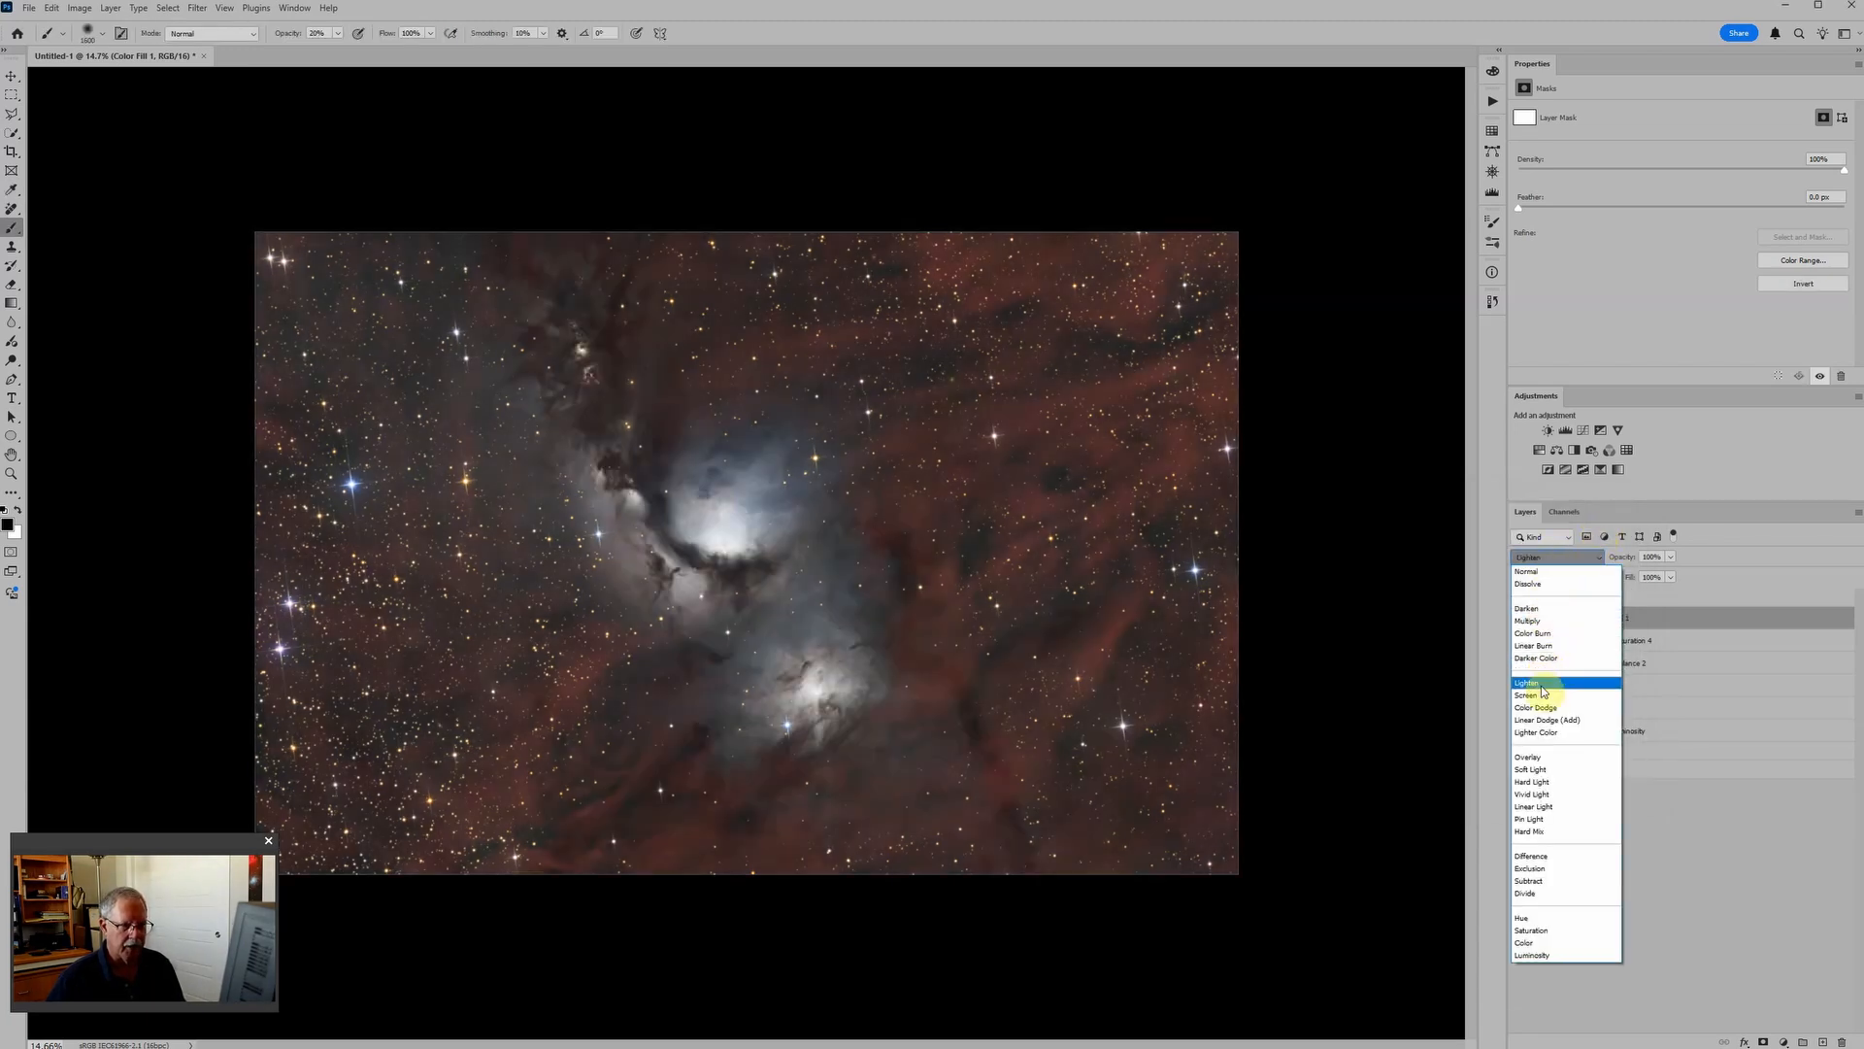
{"action": "left_click", "coordinate": [1542, 684]}
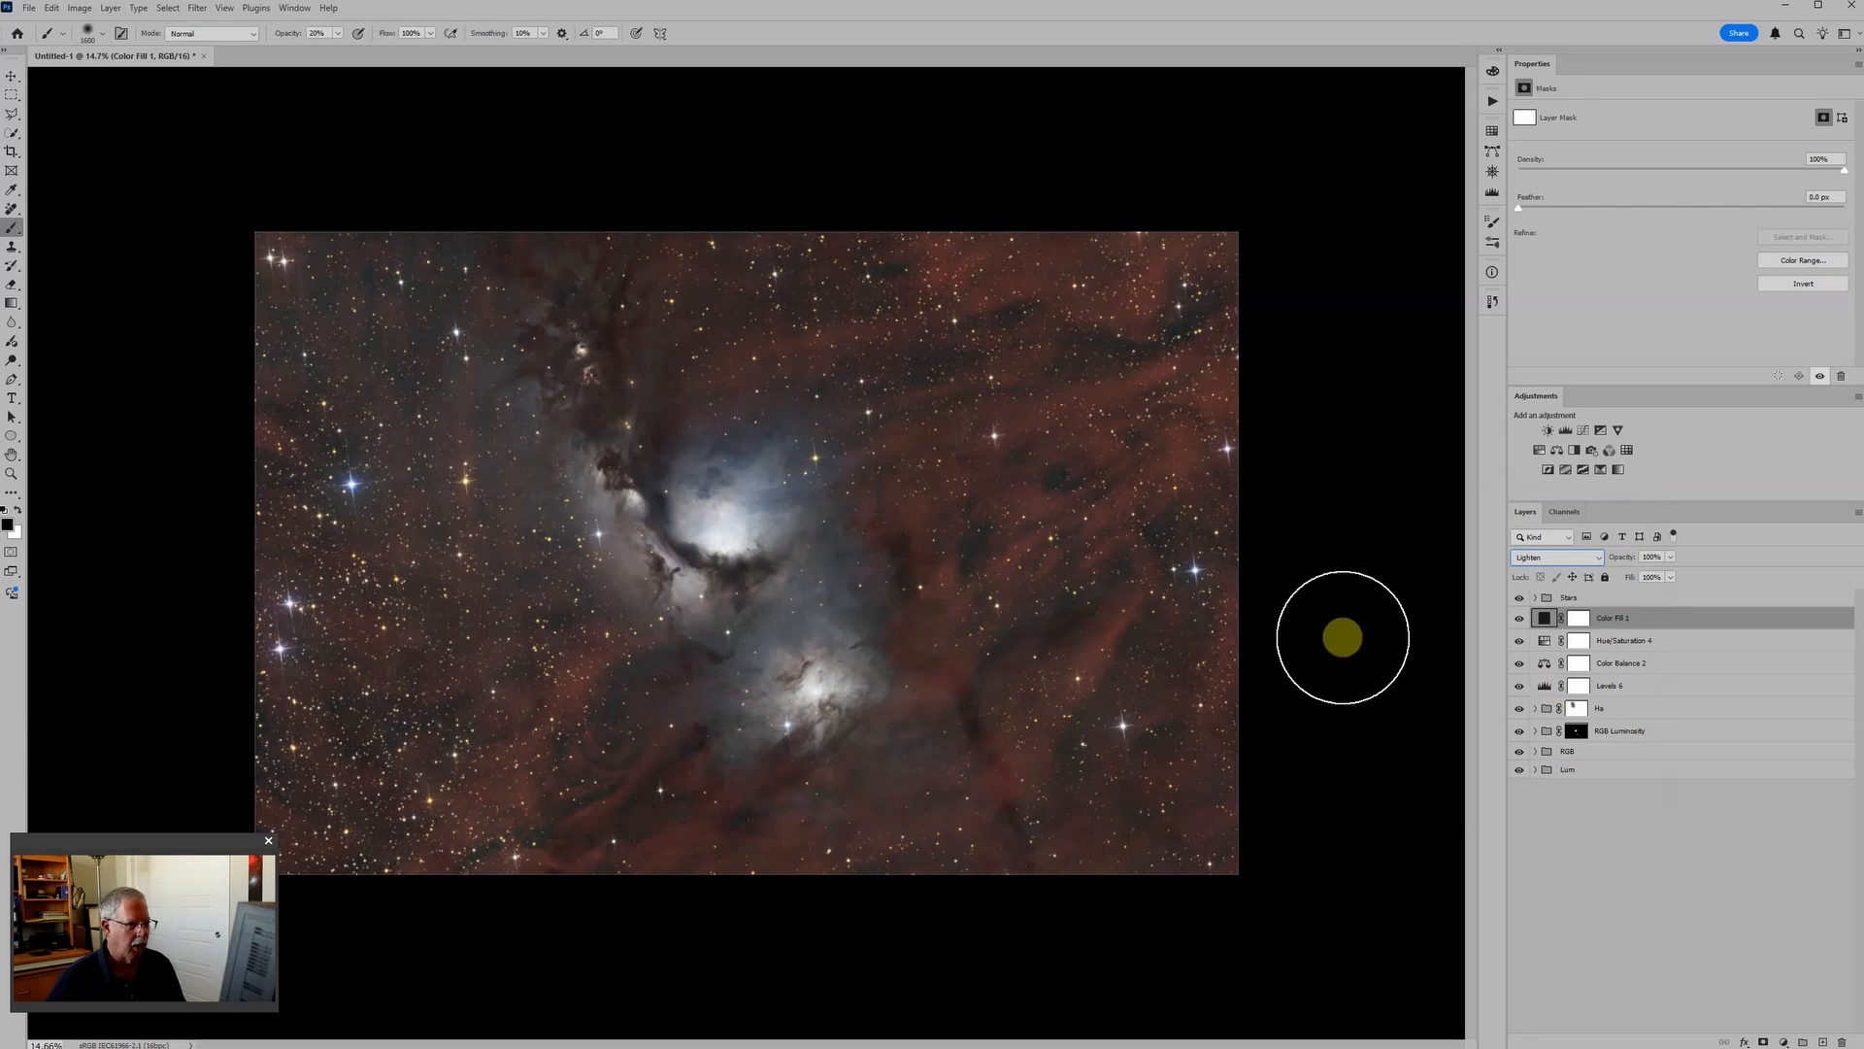
Compare the image with and without the color fill layer, leaving the fill hidden.
{"action": "left_click", "coordinate": [1519, 618]}
{"action": "left_click", "coordinate": [1520, 619]}
{"action": "left_click", "coordinate": [1521, 619]}
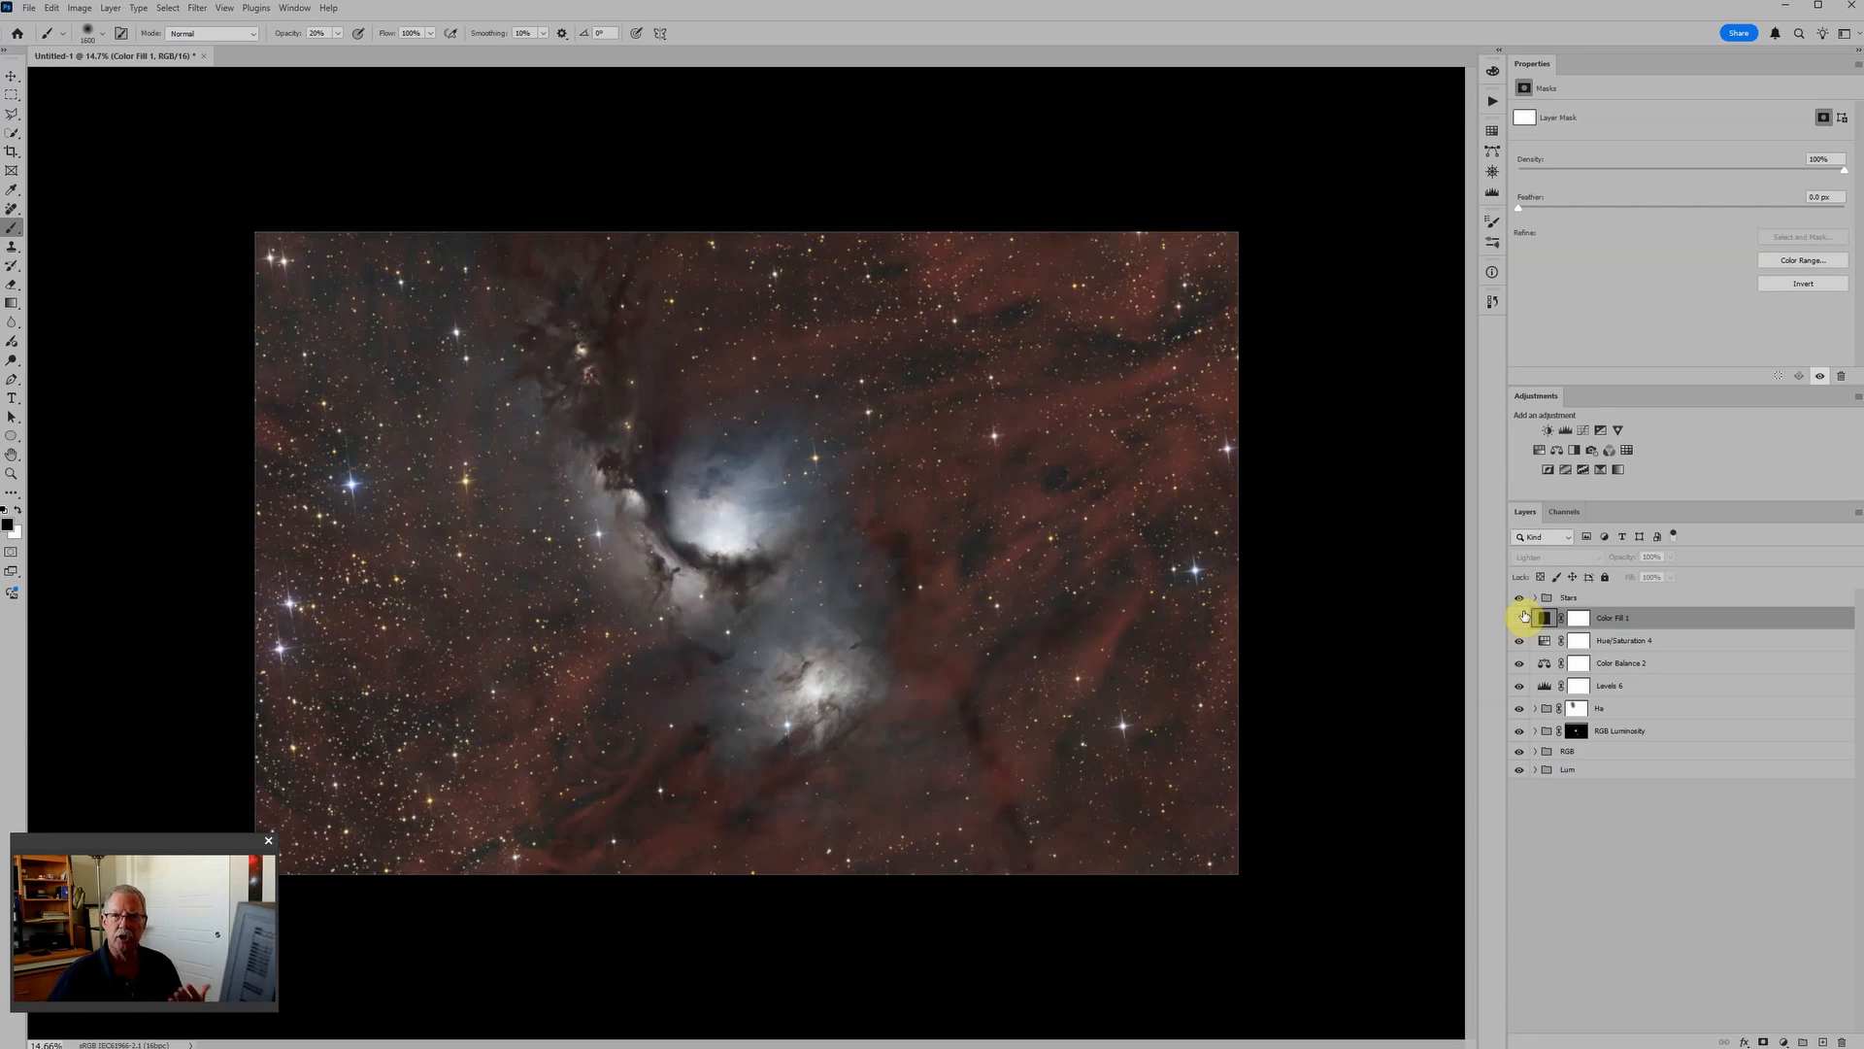
{"action": "scroll", "coordinate": [1301, 531], "scroll_direction": "down", "scroll_amount": 1}
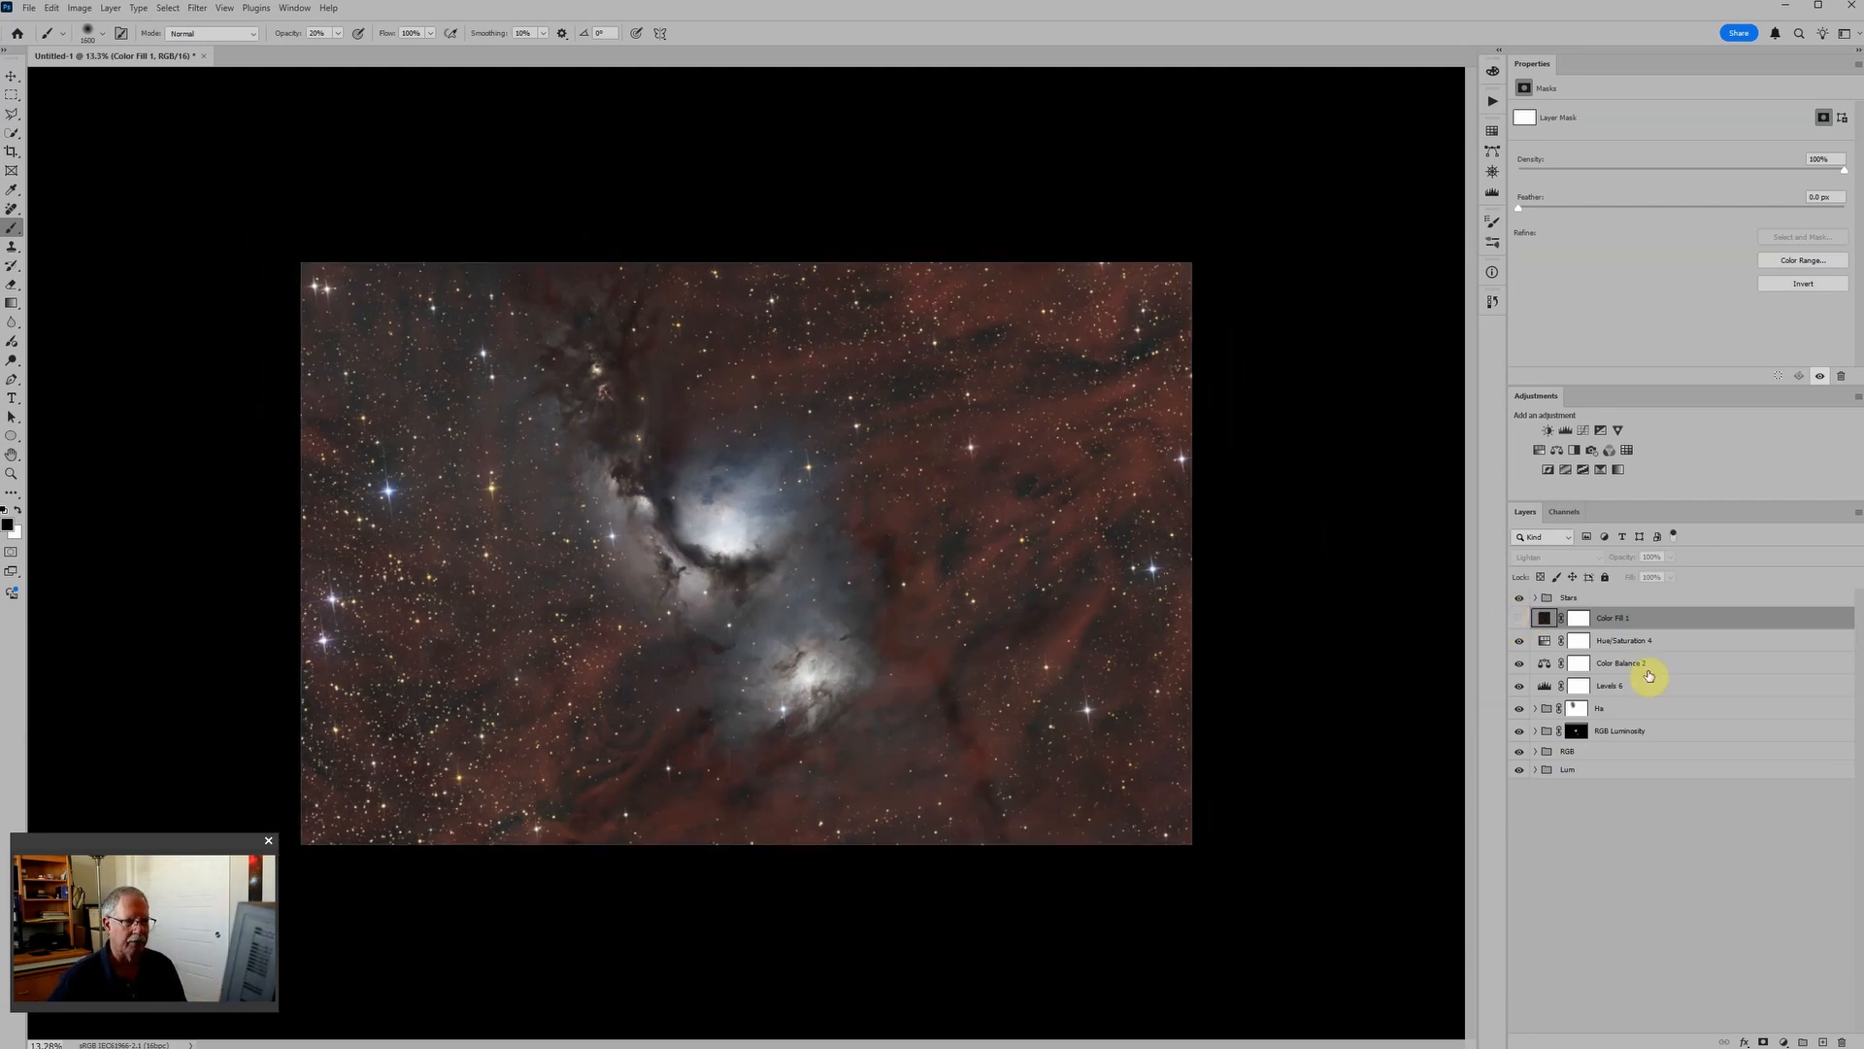
Set the input black level of the new Levels adjustment above the Ha group to 11 and check the image.
{"action": "left_click", "coordinate": [1546, 687]}
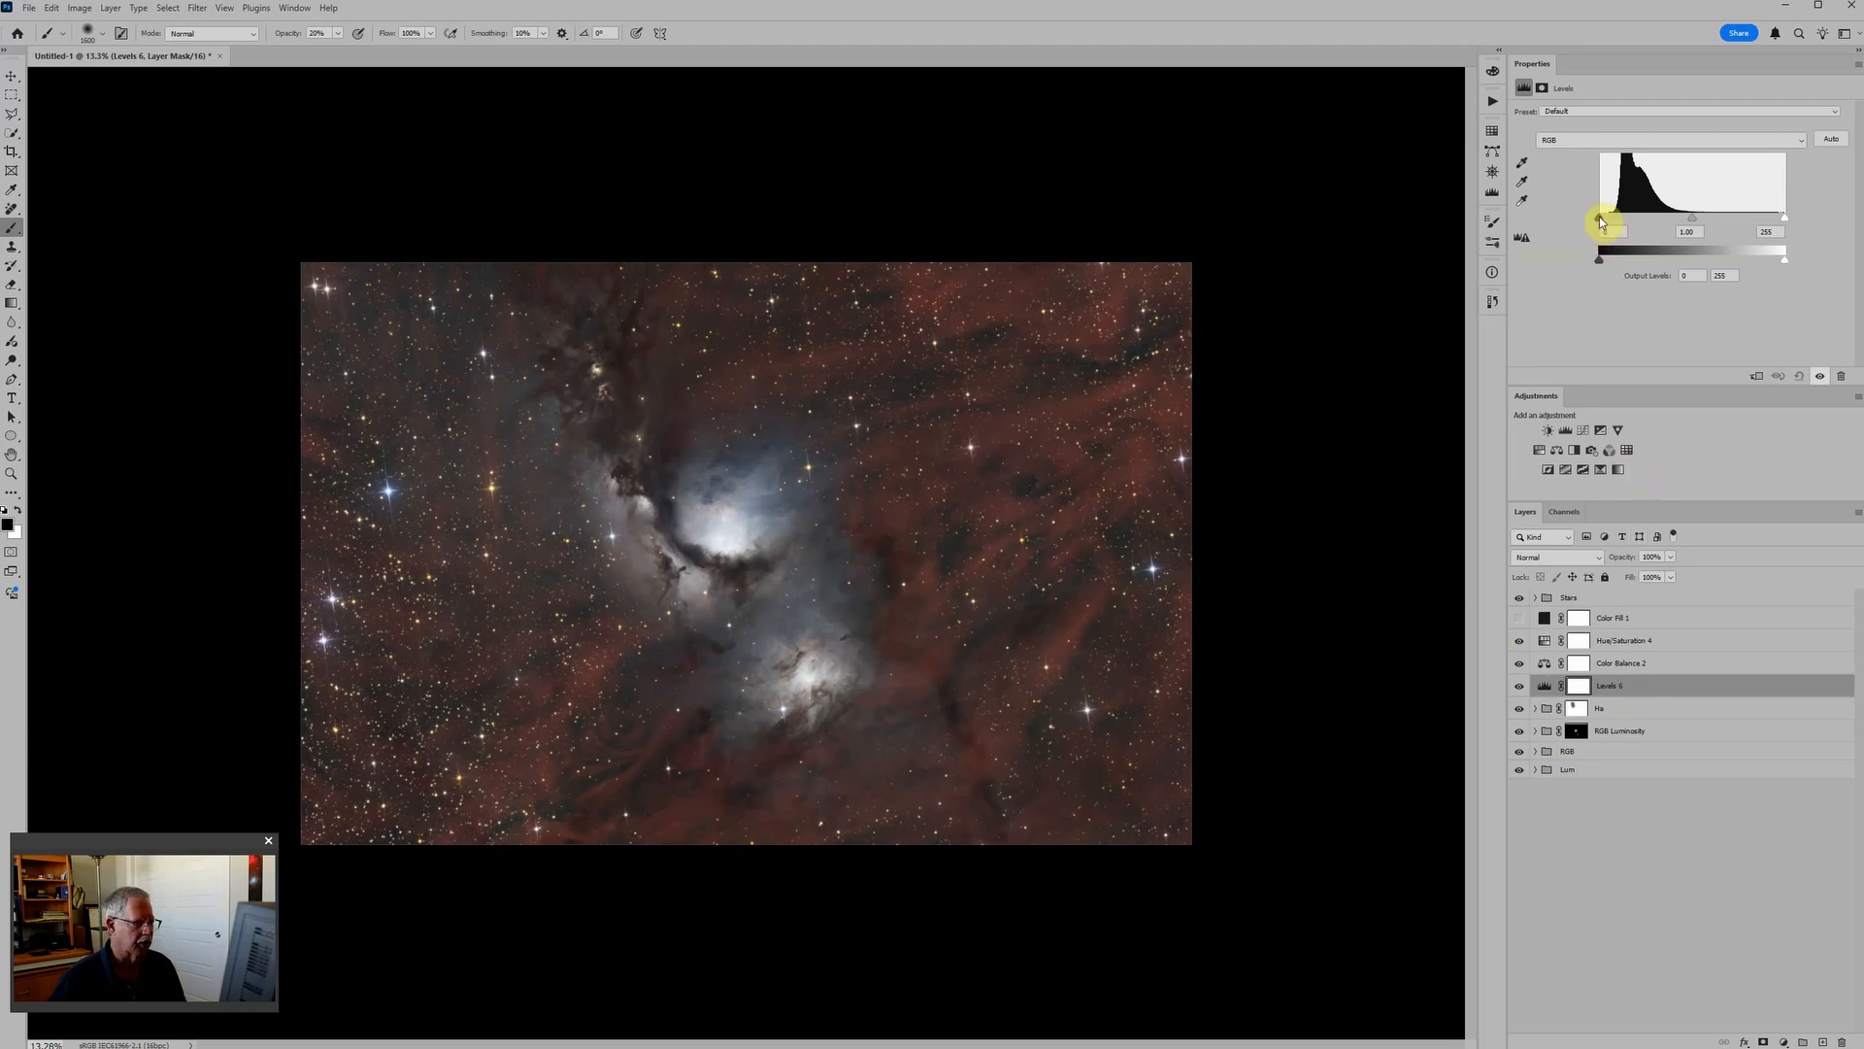
{"action": "left_click_drag", "start_coordinate": [1601, 218], "coordinate": [1615, 221]}
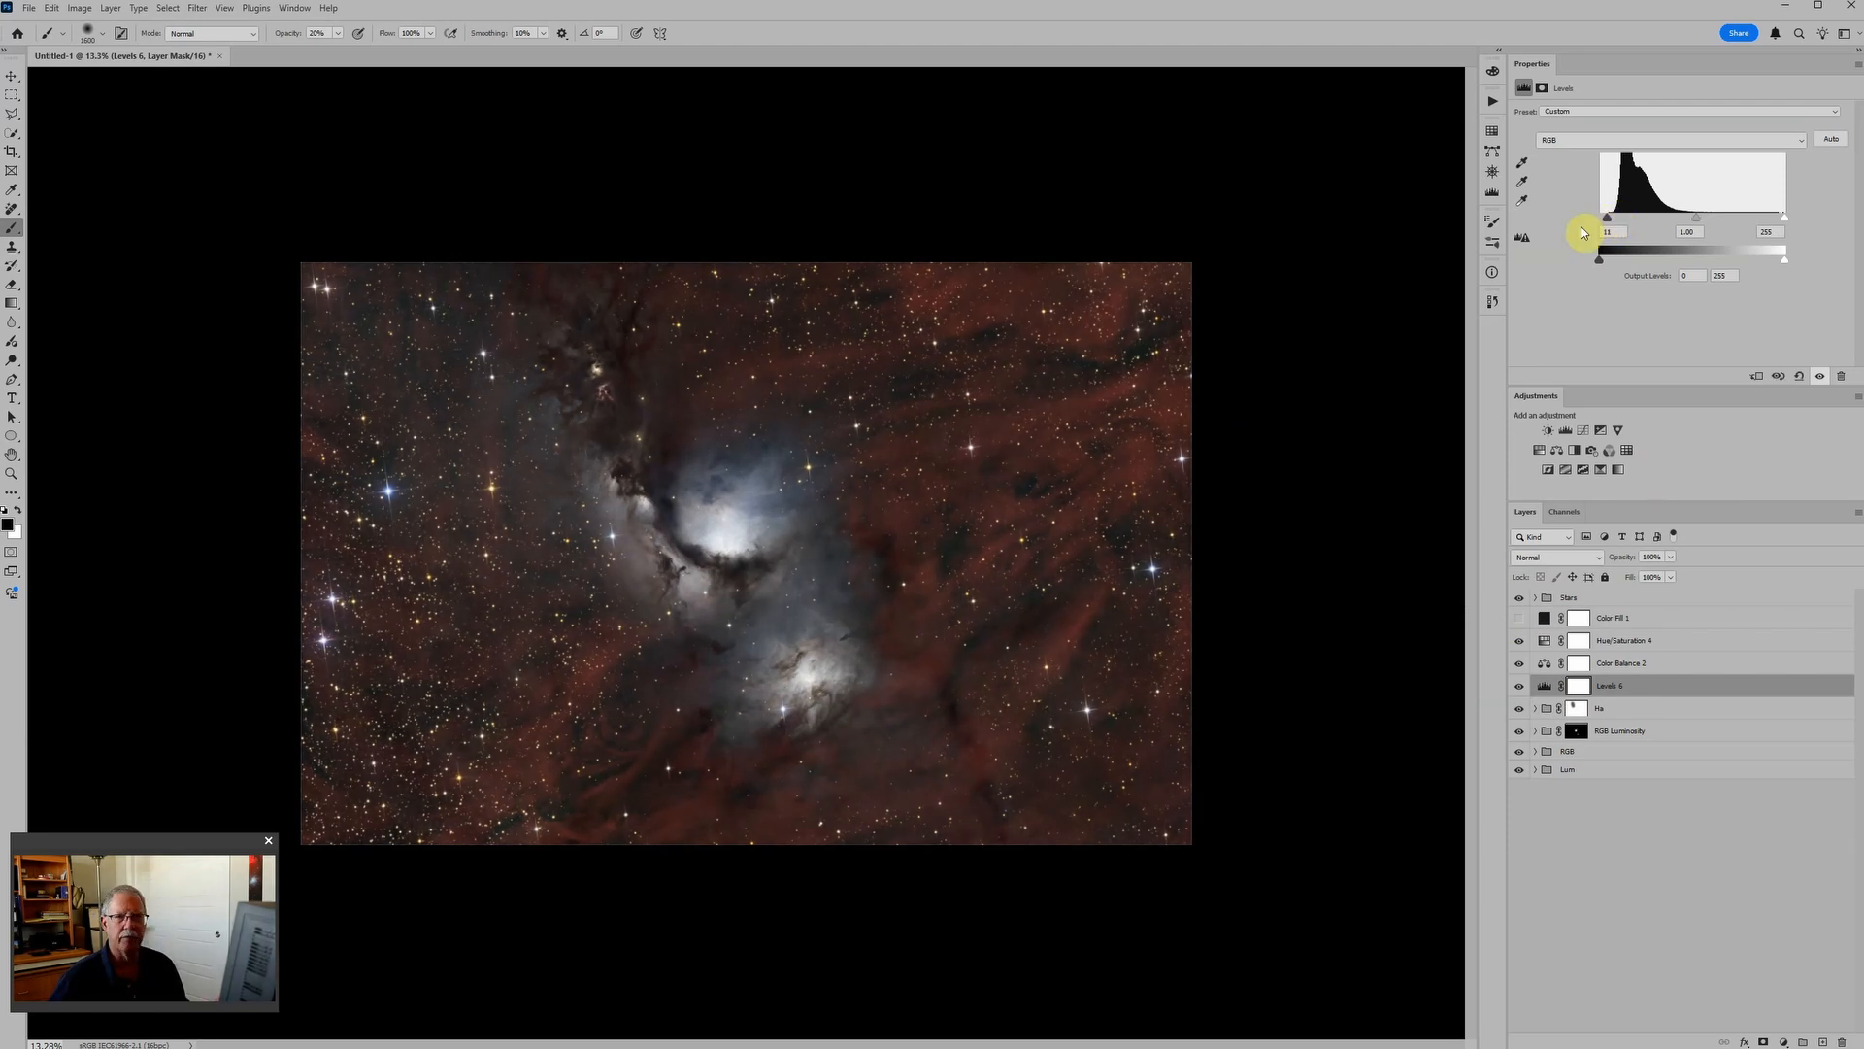
{"action": "scroll", "coordinate": [1043, 366], "scroll_direction": "down", "scroll_amount": 2}
{"action": "scroll", "coordinate": [1049, 374], "scroll_direction": "up", "scroll_amount": 3}
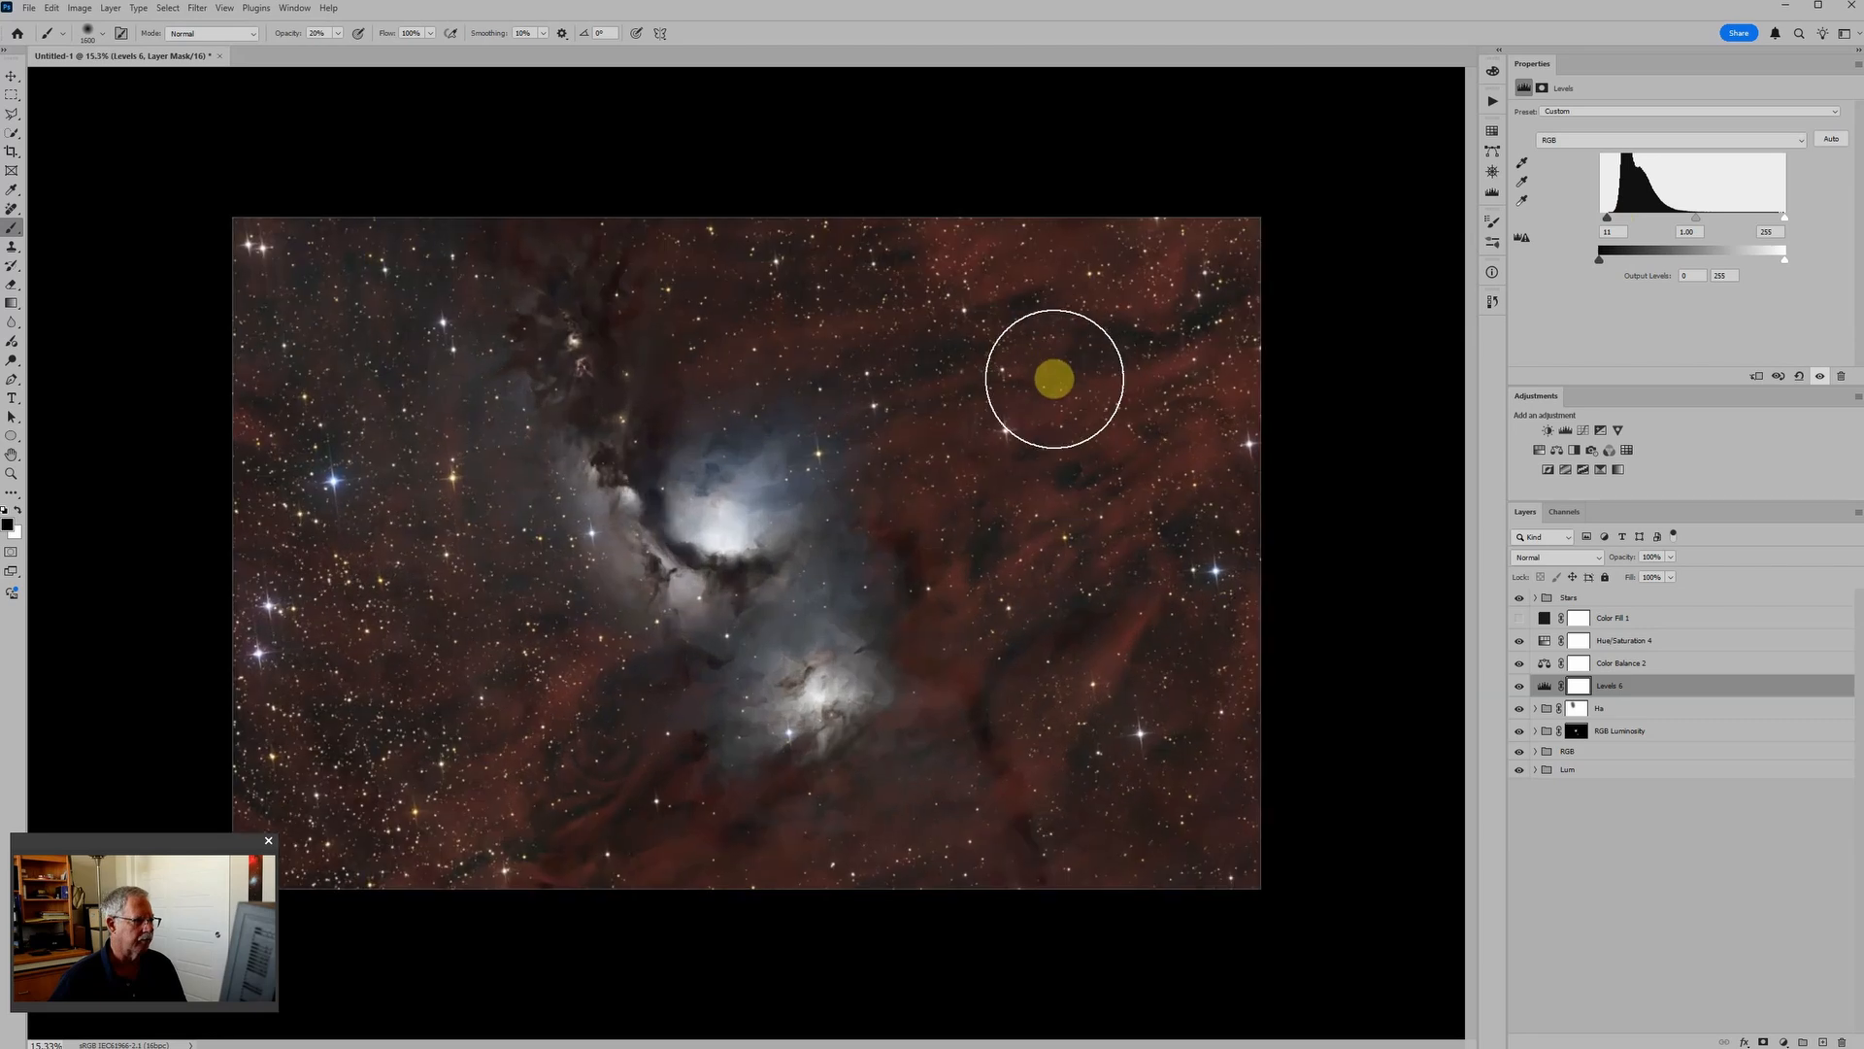
{"action": "scroll", "coordinate": [865, 552], "scroll_direction": "up", "scroll_amount": 2}
{"action": "scroll", "coordinate": [923, 498], "scroll_direction": "down", "scroll_amount": 3}
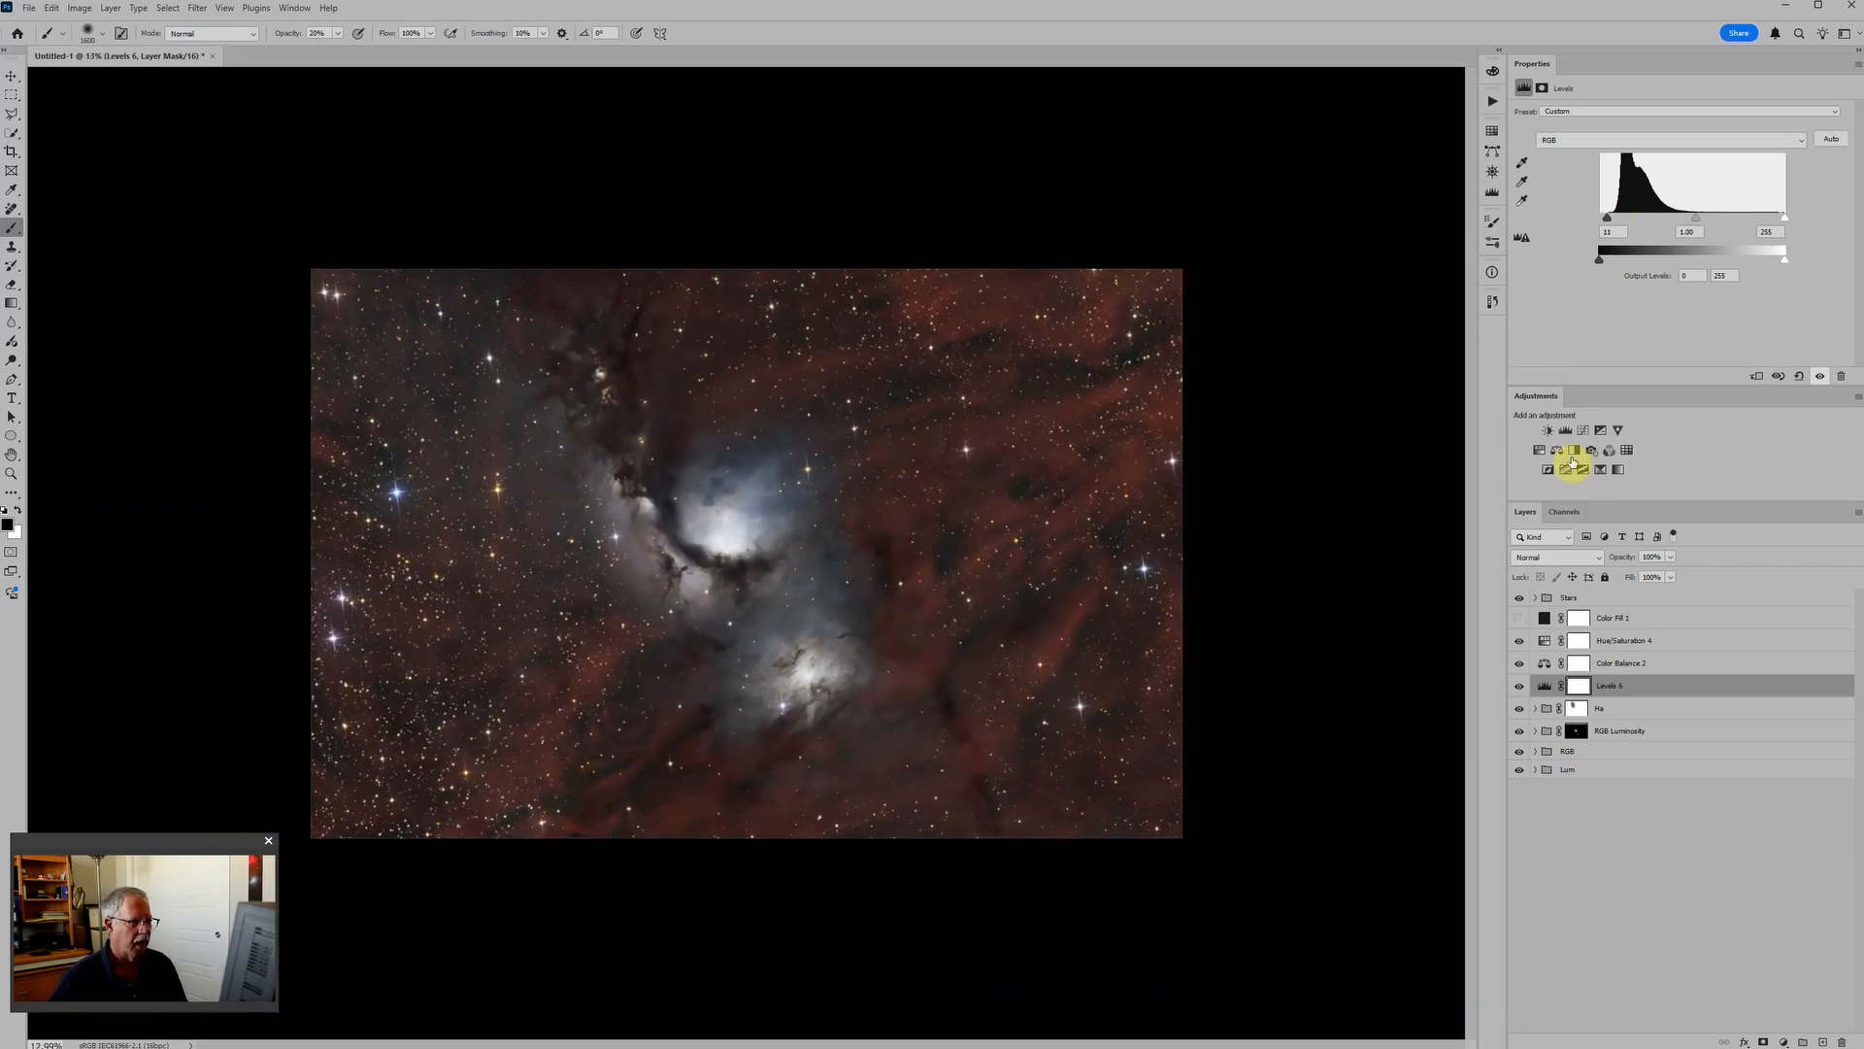
Set the new Color Balance midtones to -3 cyan/red and +2 magenta/green, with a slight shift toward yellow, and inspect the nebula.
{"action": "left_click", "coordinate": [1549, 664]}
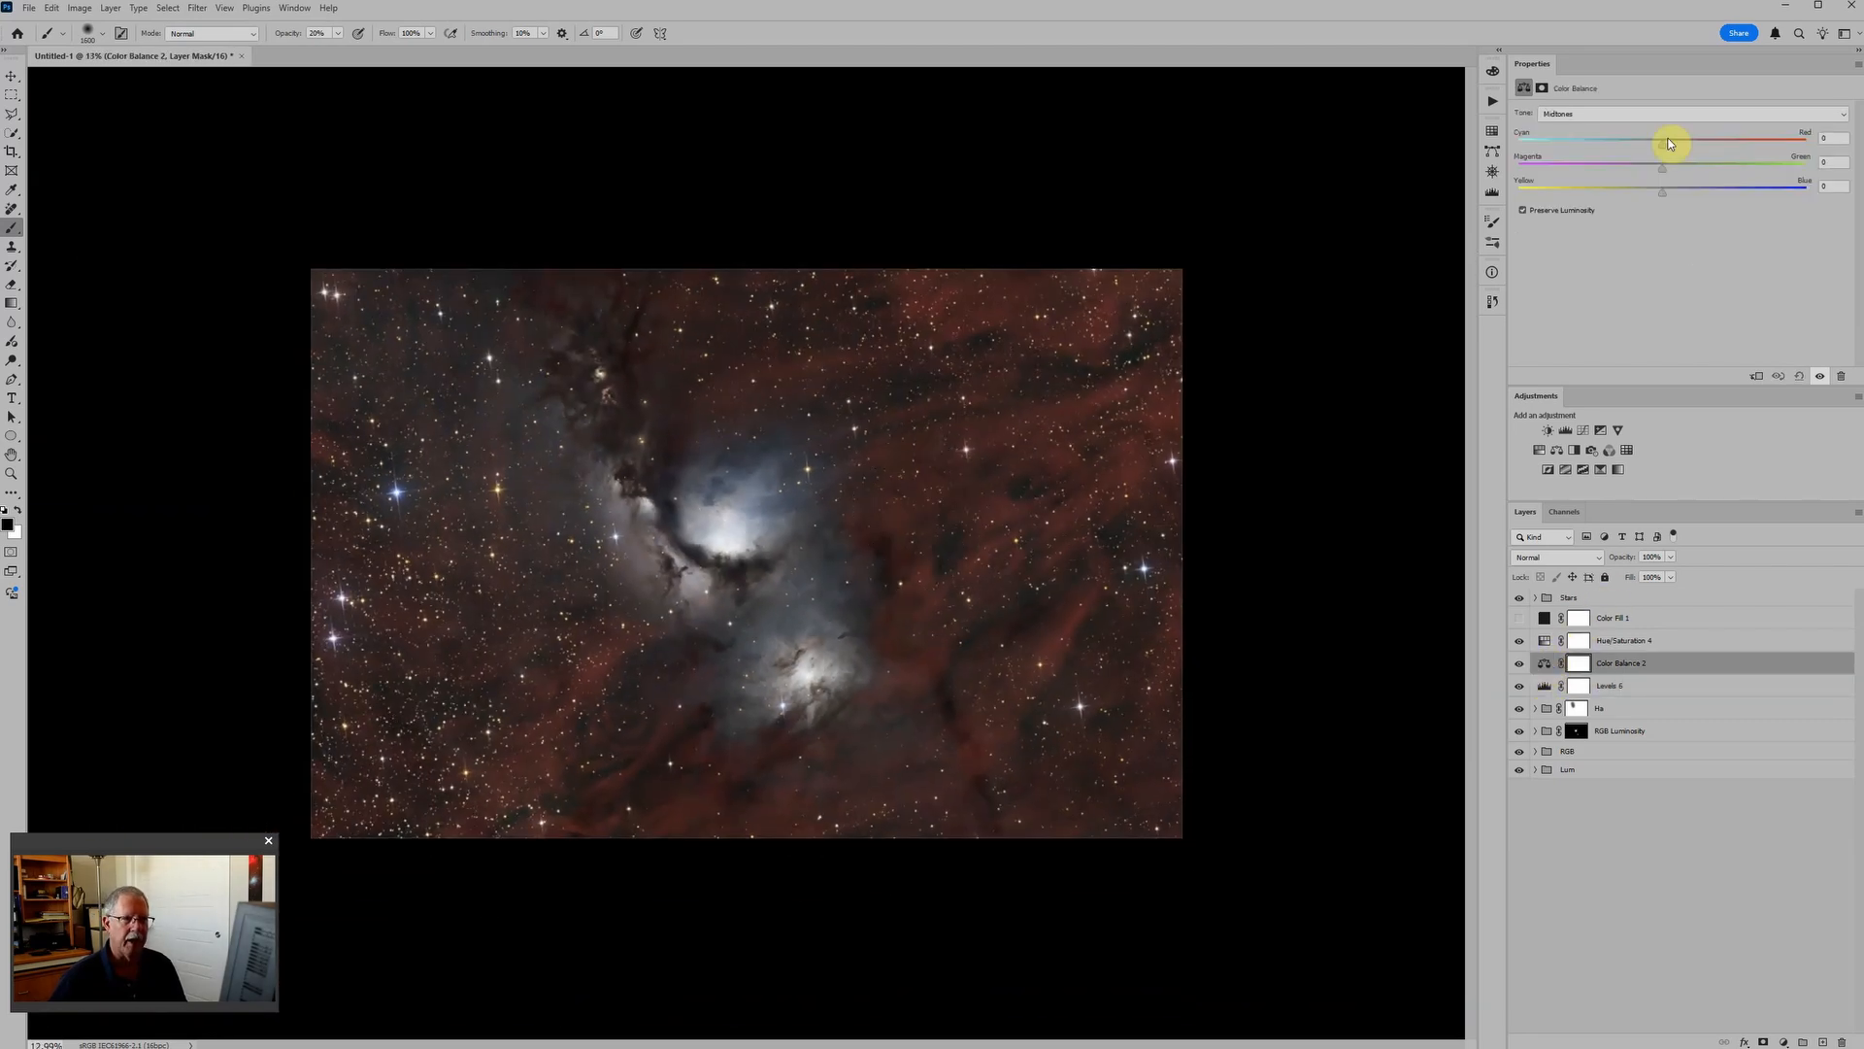
{"action": "left_click_drag", "start_coordinate": [1664, 146], "coordinate": [1659, 155]}
{"action": "left_click_drag", "start_coordinate": [1660, 172], "coordinate": [1660, 172]}
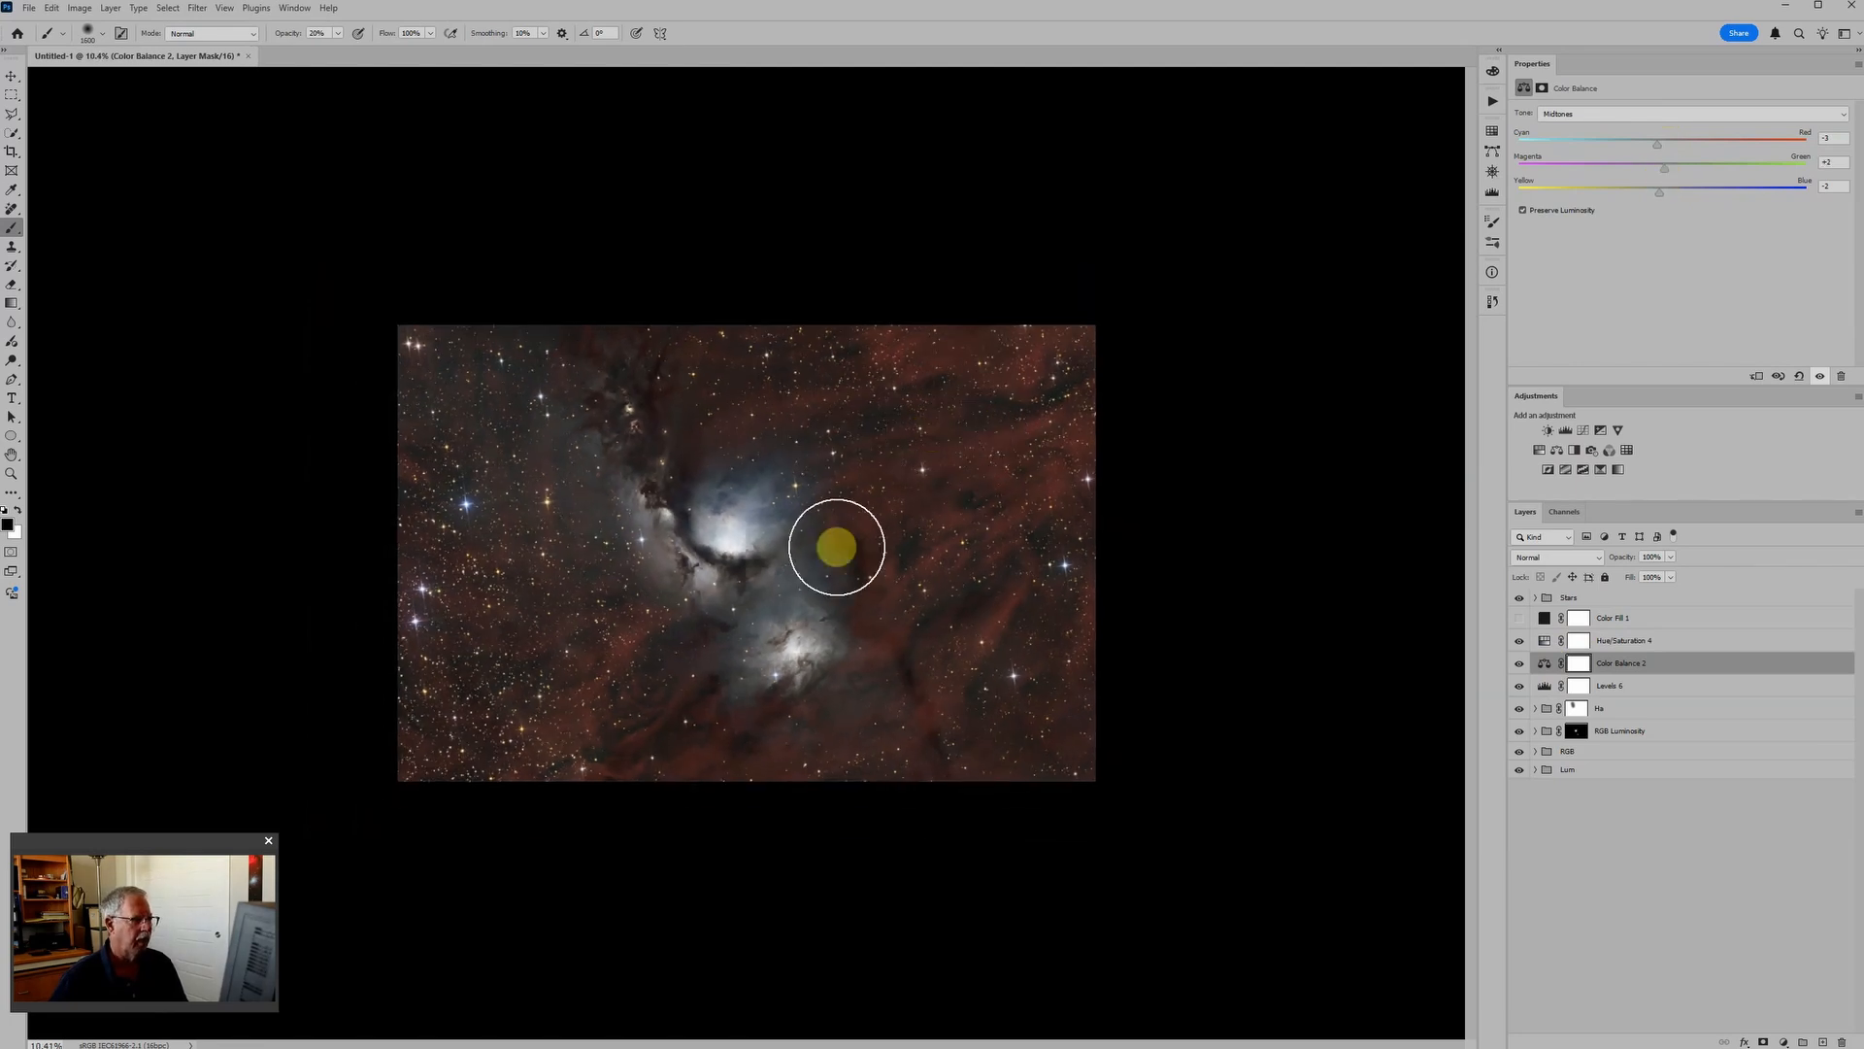
{"action": "key", "text": "ctrl+plus"}
{"action": "scroll", "coordinate": [898, 482], "scroll_direction": "down", "scroll_amount": 1}
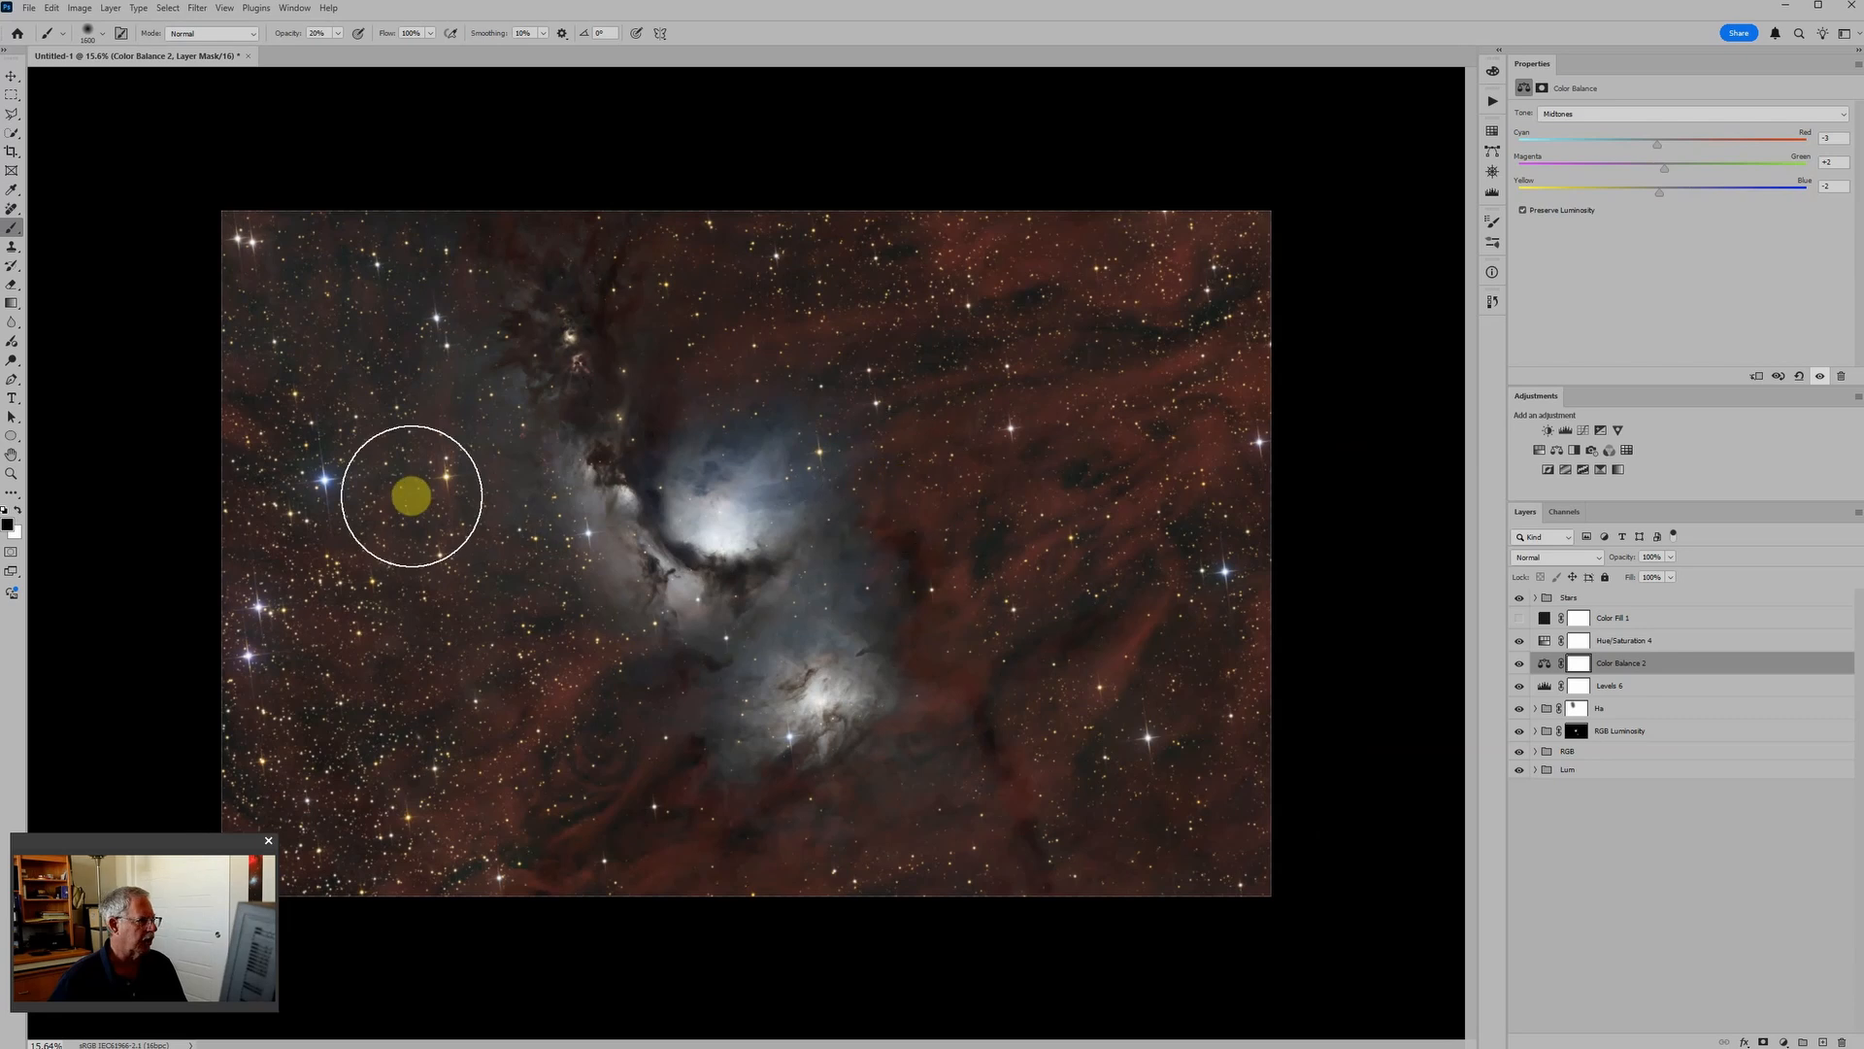
{"action": "scroll", "coordinate": [796, 580], "scroll_direction": "up", "scroll_amount": 1}
{"action": "scroll", "coordinate": [797, 580], "scroll_direction": "down", "scroll_amount": 2}
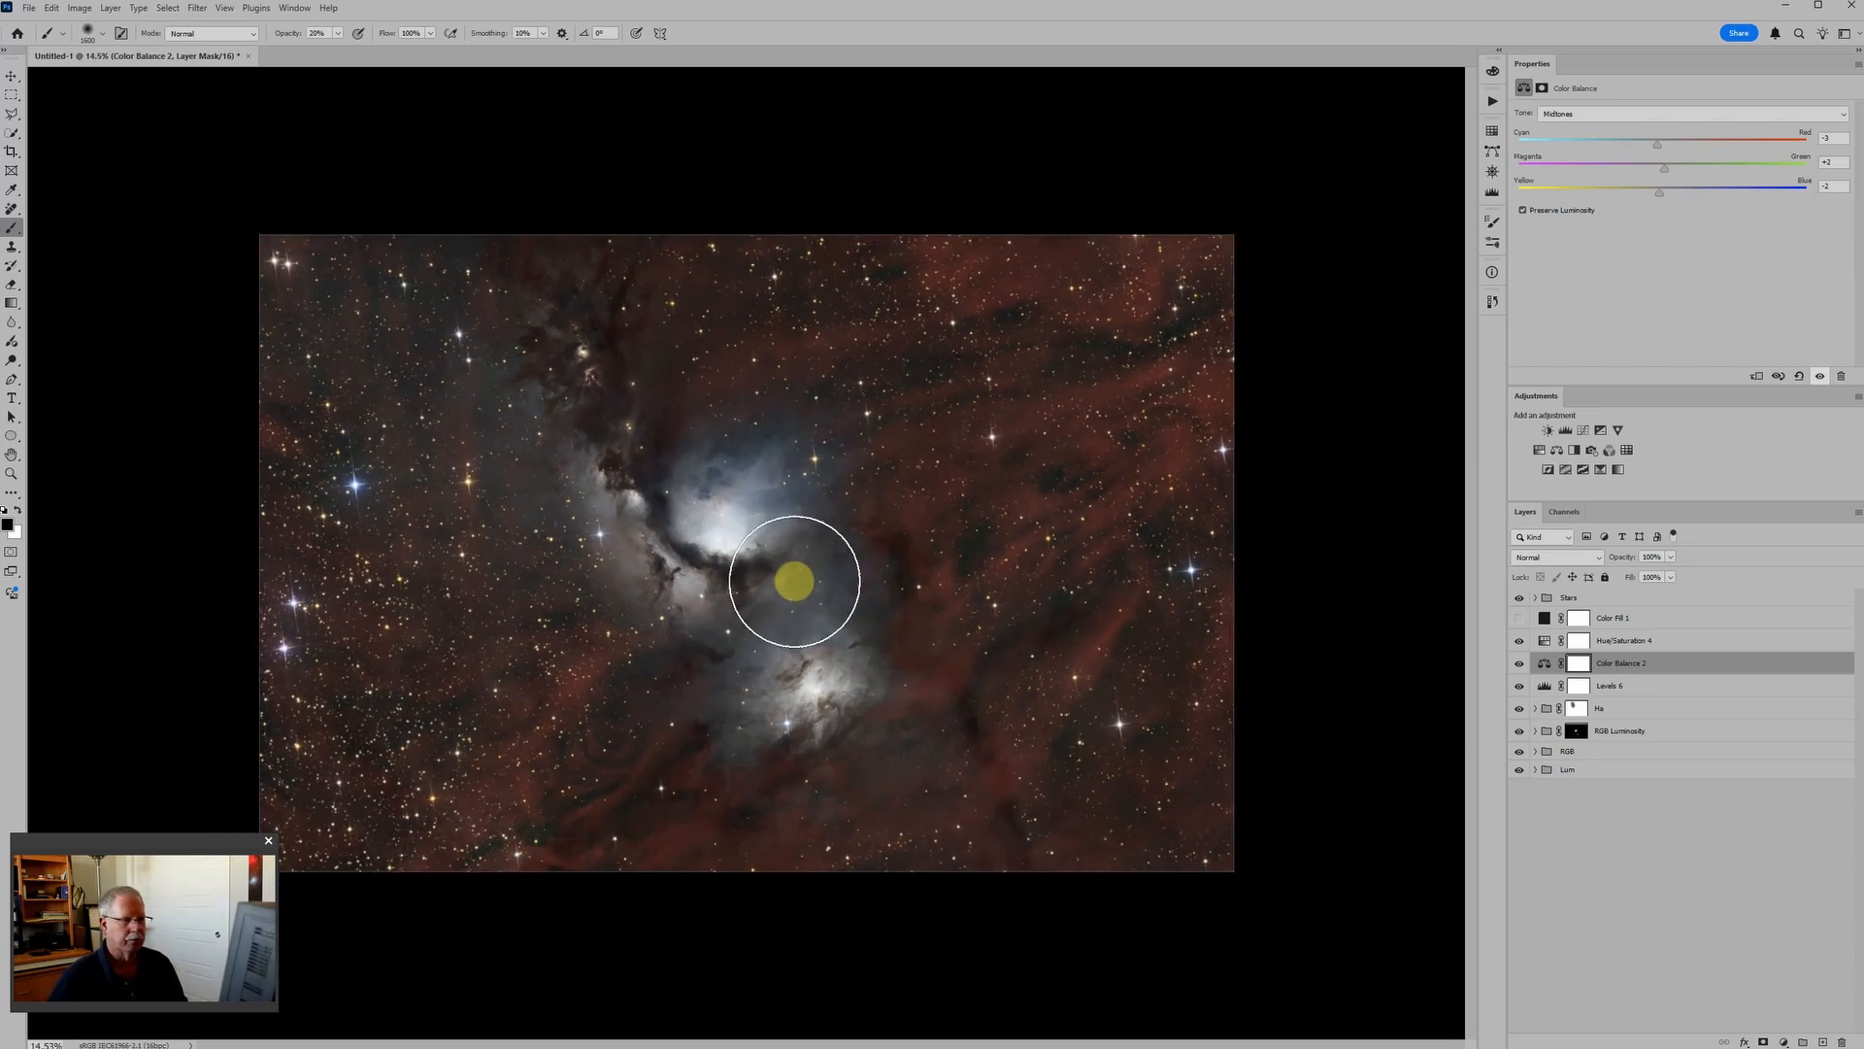
{"action": "scroll", "coordinate": [487, 505], "scroll_direction": "up", "scroll_amount": 1}
{"action": "scroll", "coordinate": [487, 506], "scroll_direction": "down", "scroll_amount": 1}
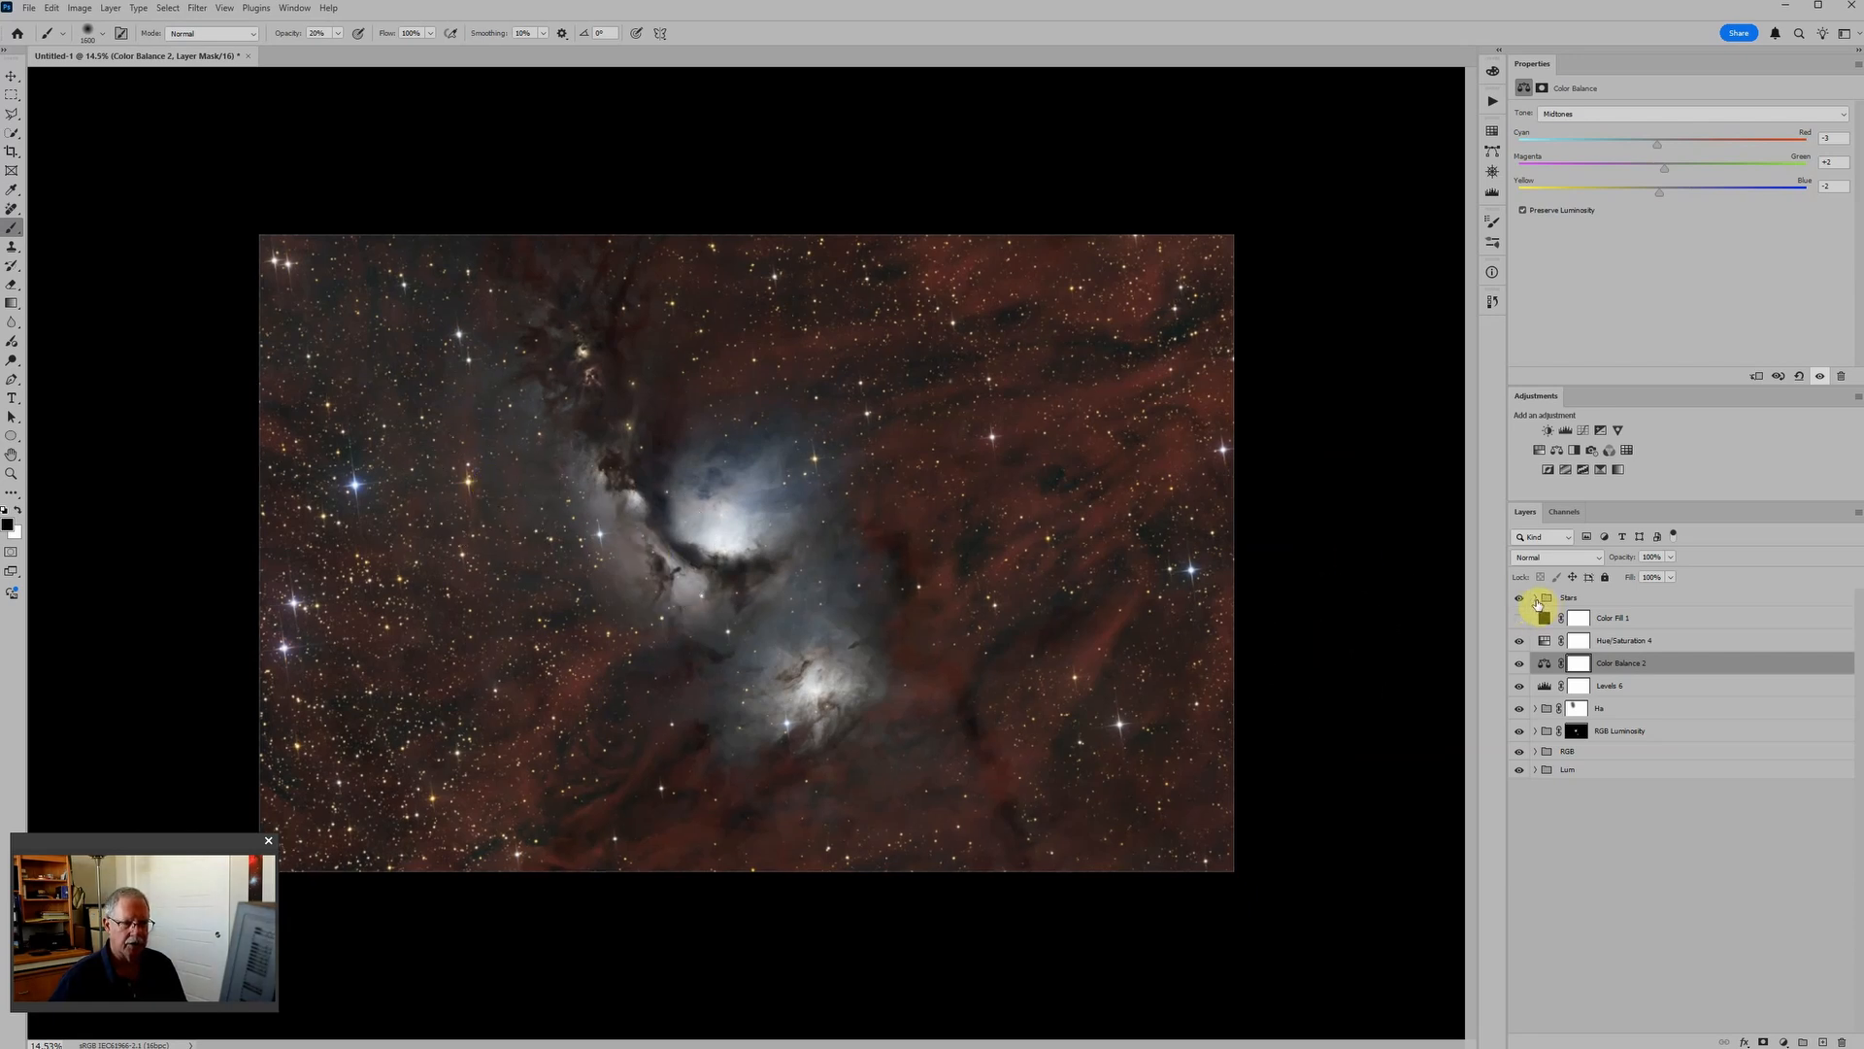
Show the color fill layer again and convert the Image06_stars.tif layer in the Stars group to a smart object.
{"action": "left_click", "coordinate": [1519, 617]}
{"action": "left_click", "coordinate": [1536, 599]}
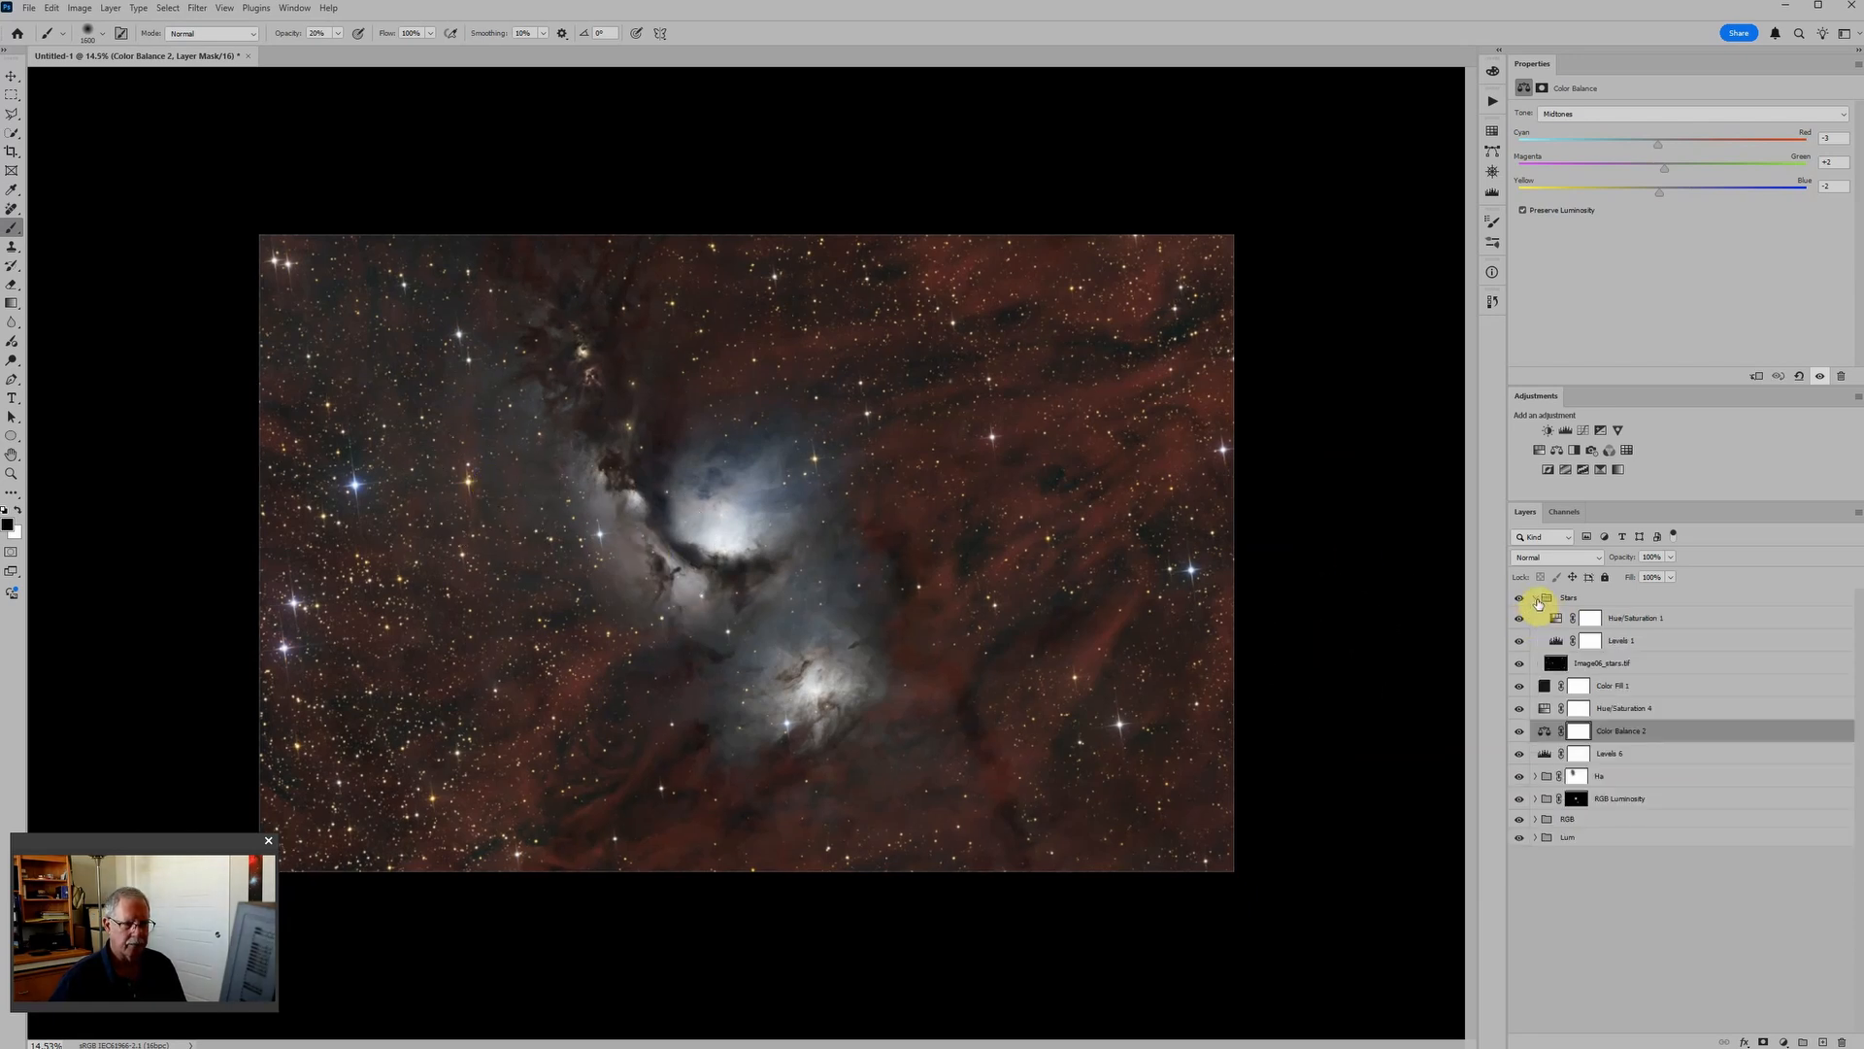
{"action": "left_click", "coordinate": [1622, 662]}
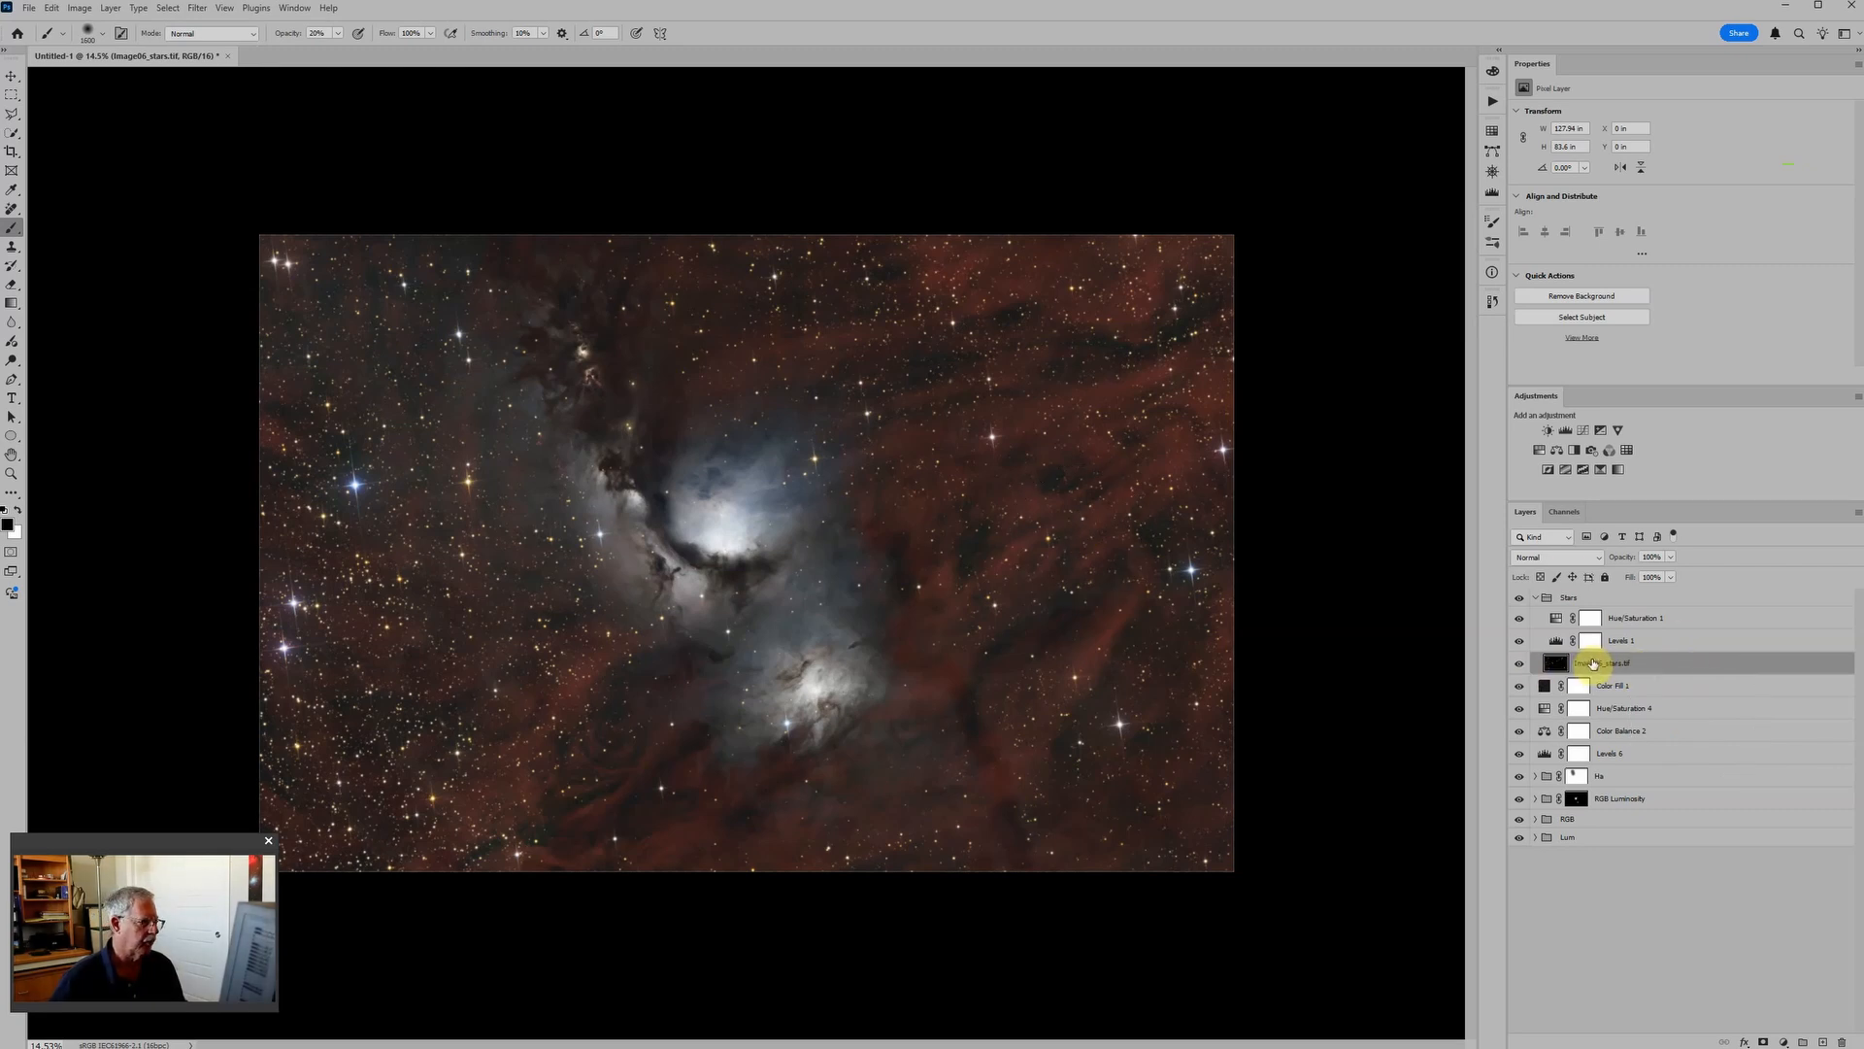
{"action": "right_click", "coordinate": [1722, 666]}
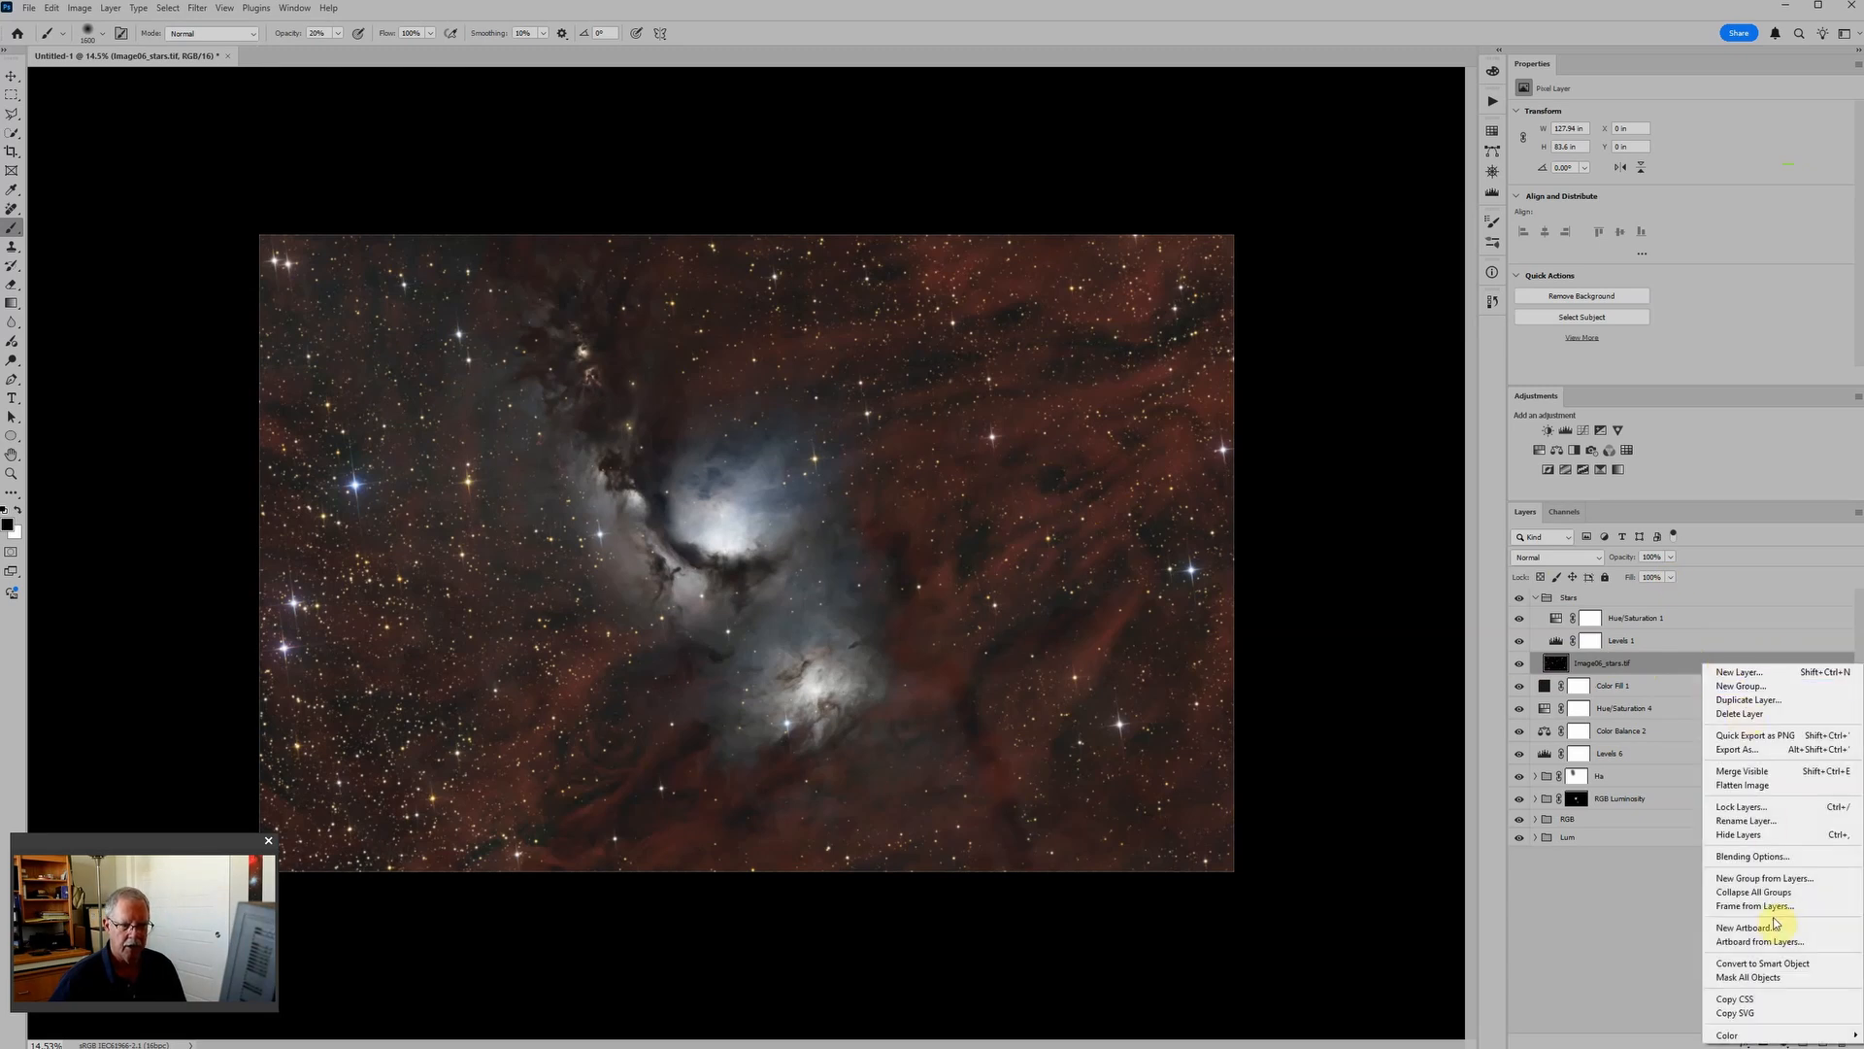
{"action": "left_click", "coordinate": [1763, 966]}
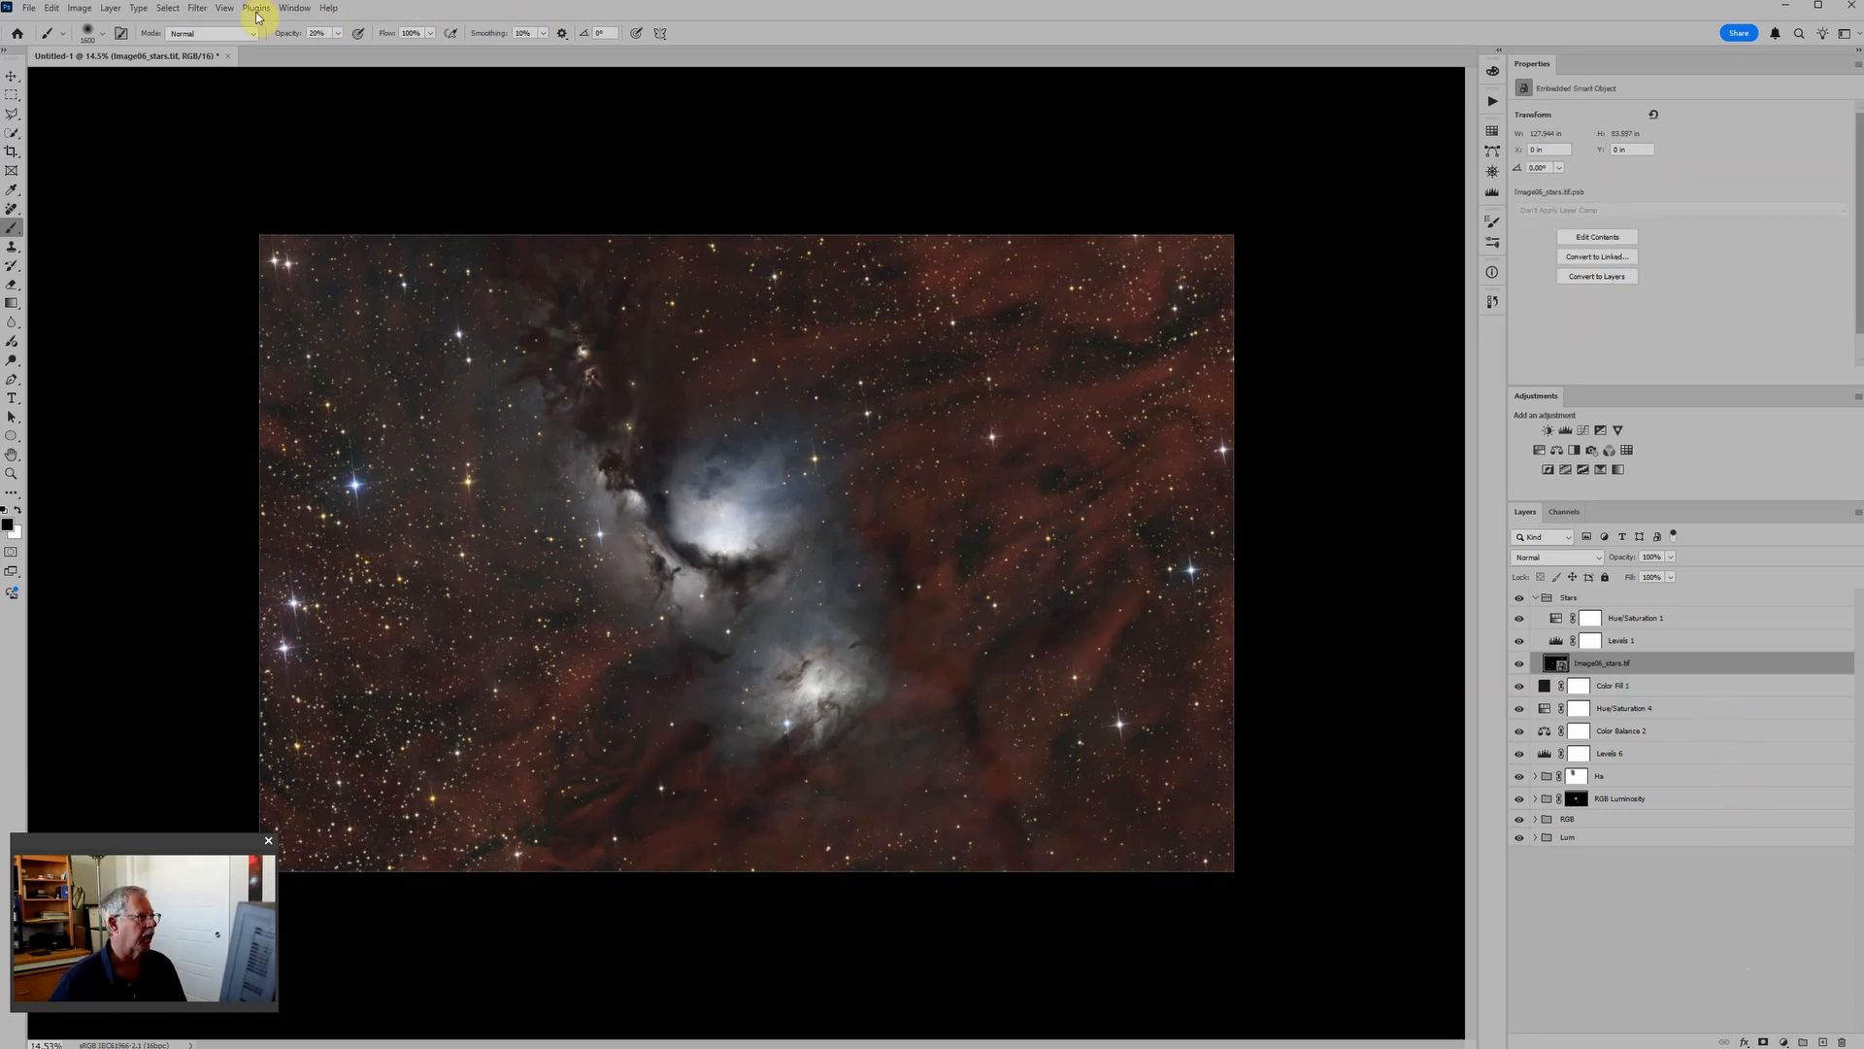
Apply the Dust & Scratches filter to the stars smart object with a threshold of 0 levels.
{"action": "left_click", "coordinate": [202, 8]}
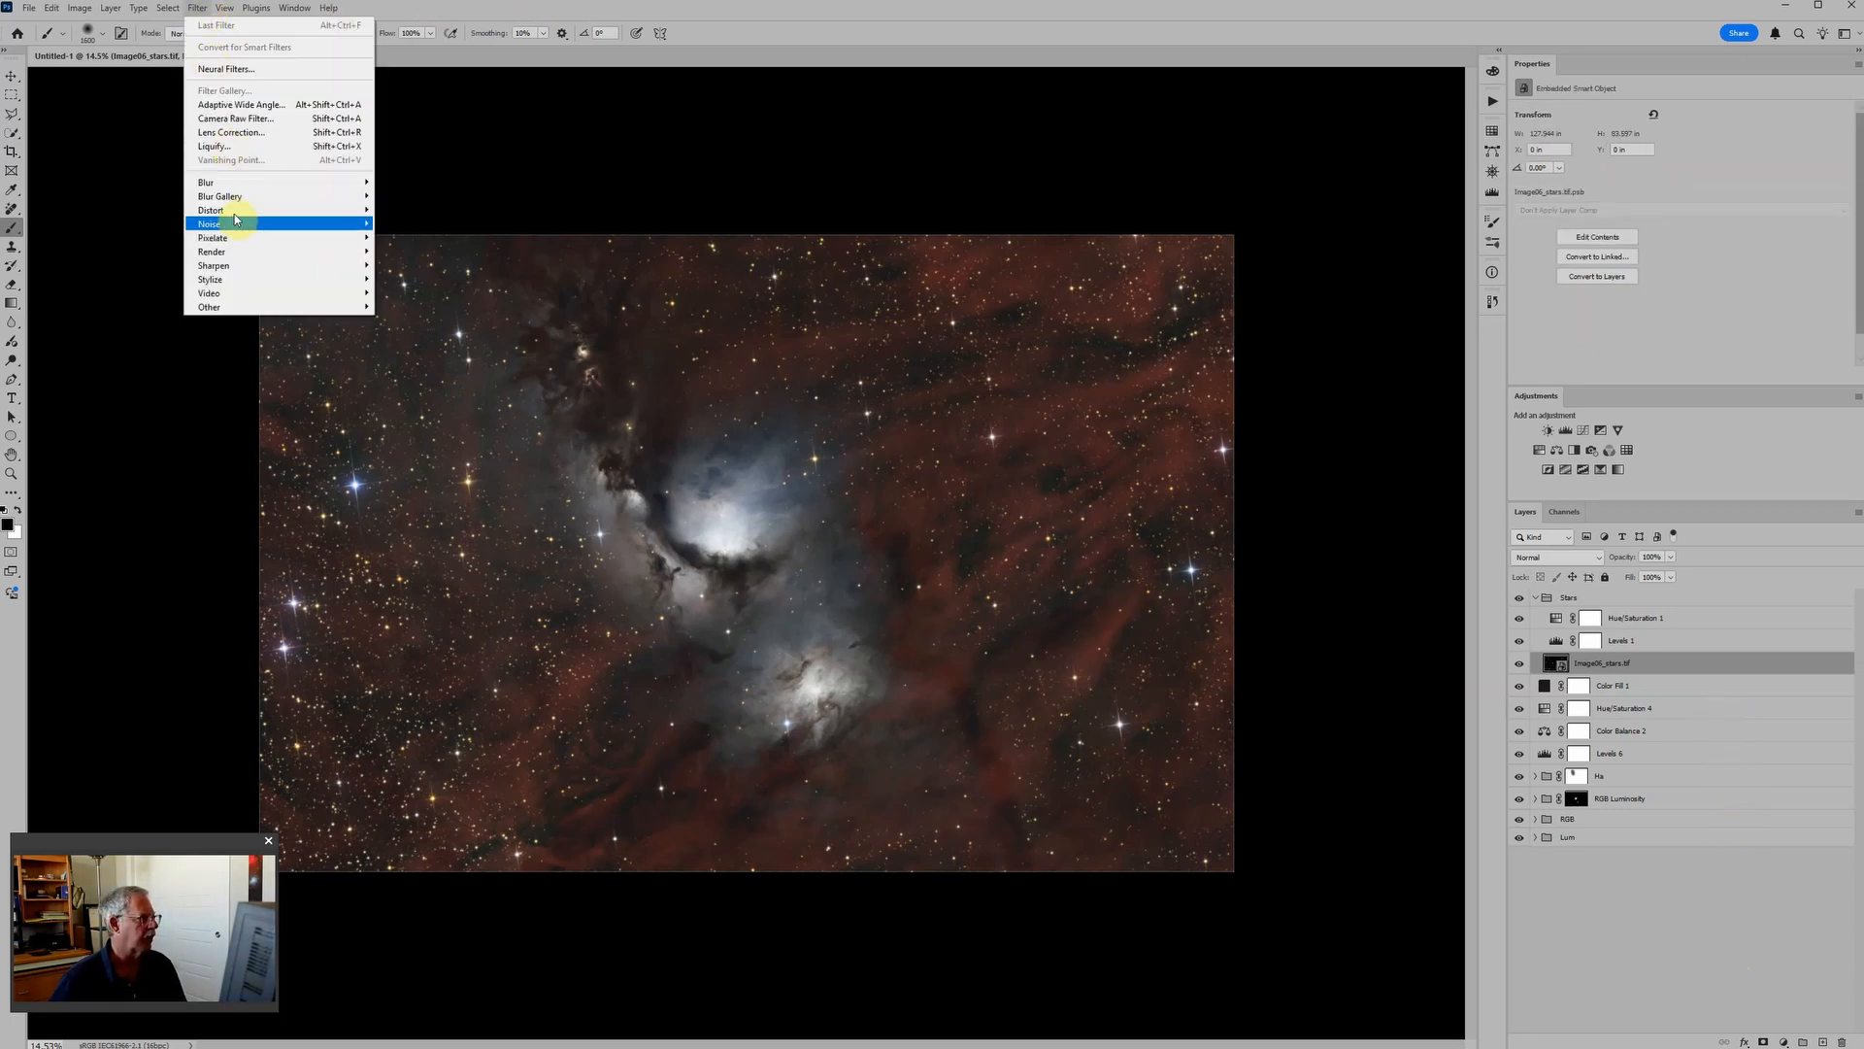
{"action": "mouse_move", "coordinate": [234, 223]}
{"action": "left_click", "coordinate": [412, 252]}
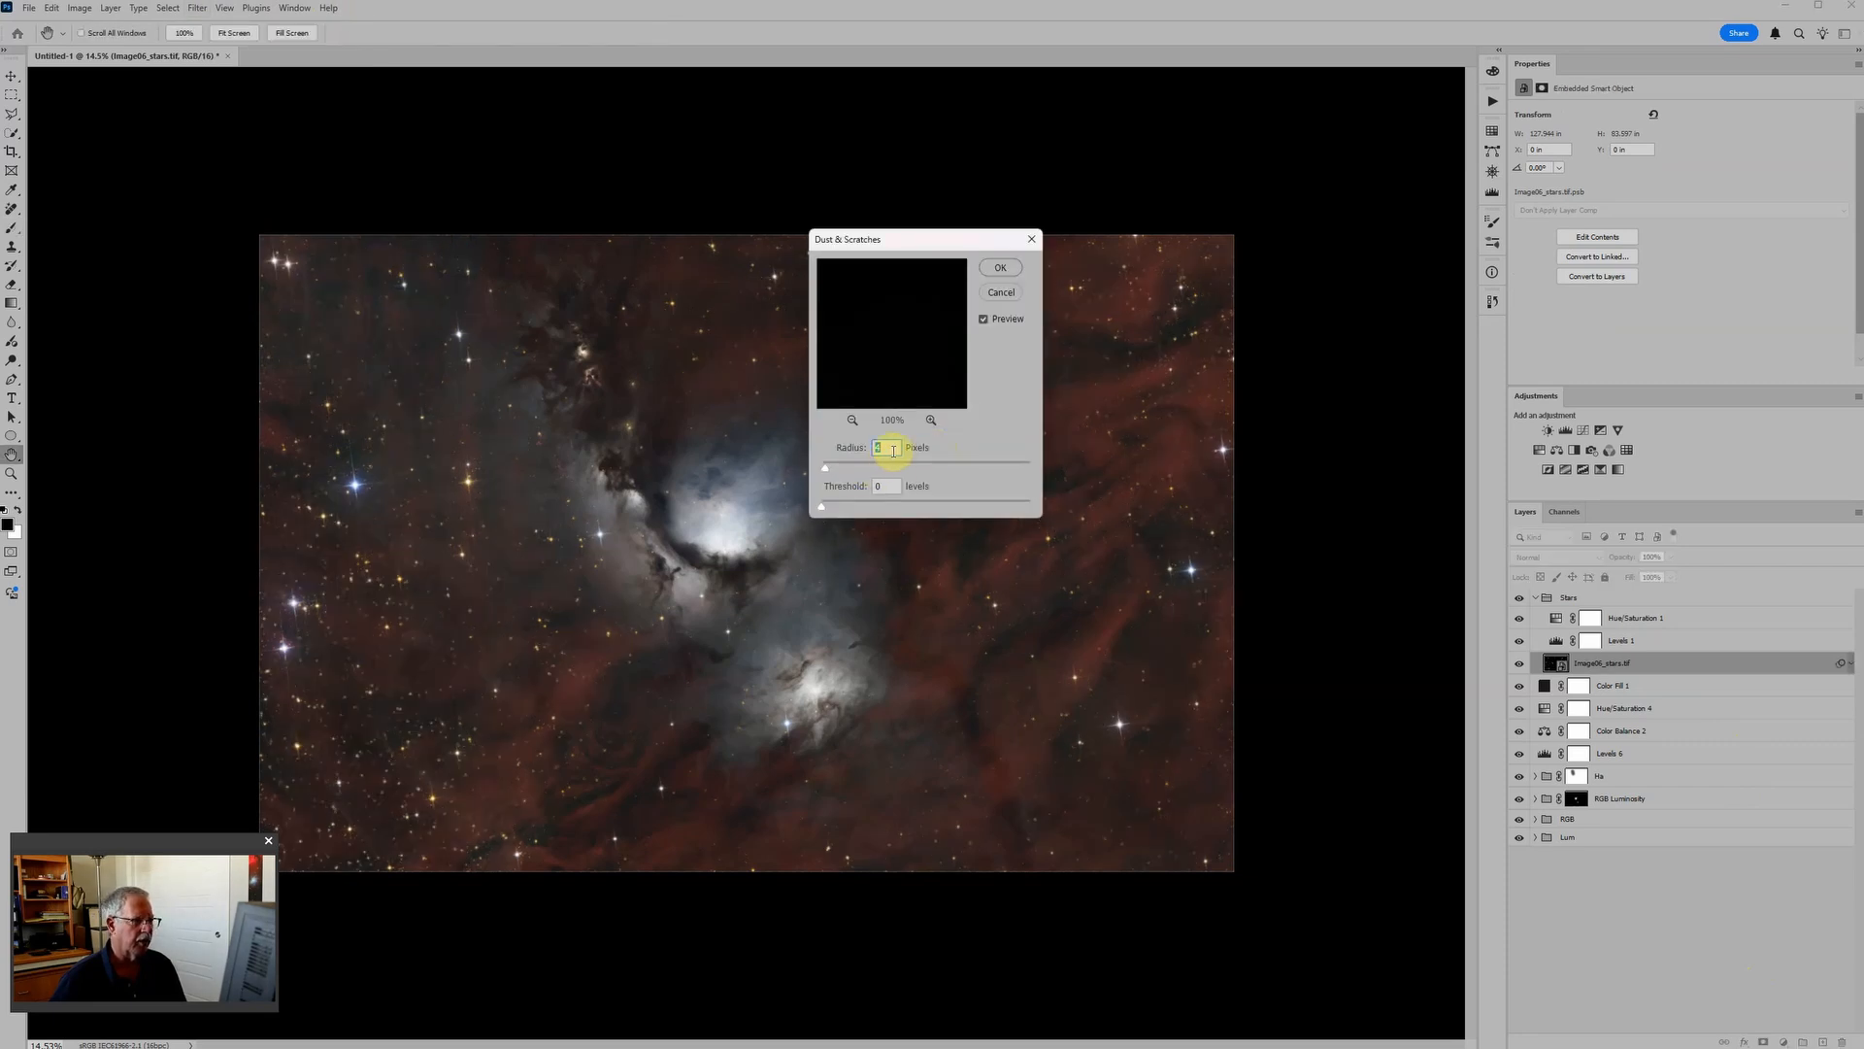
{"action": "left_click", "coordinate": [1000, 268]}
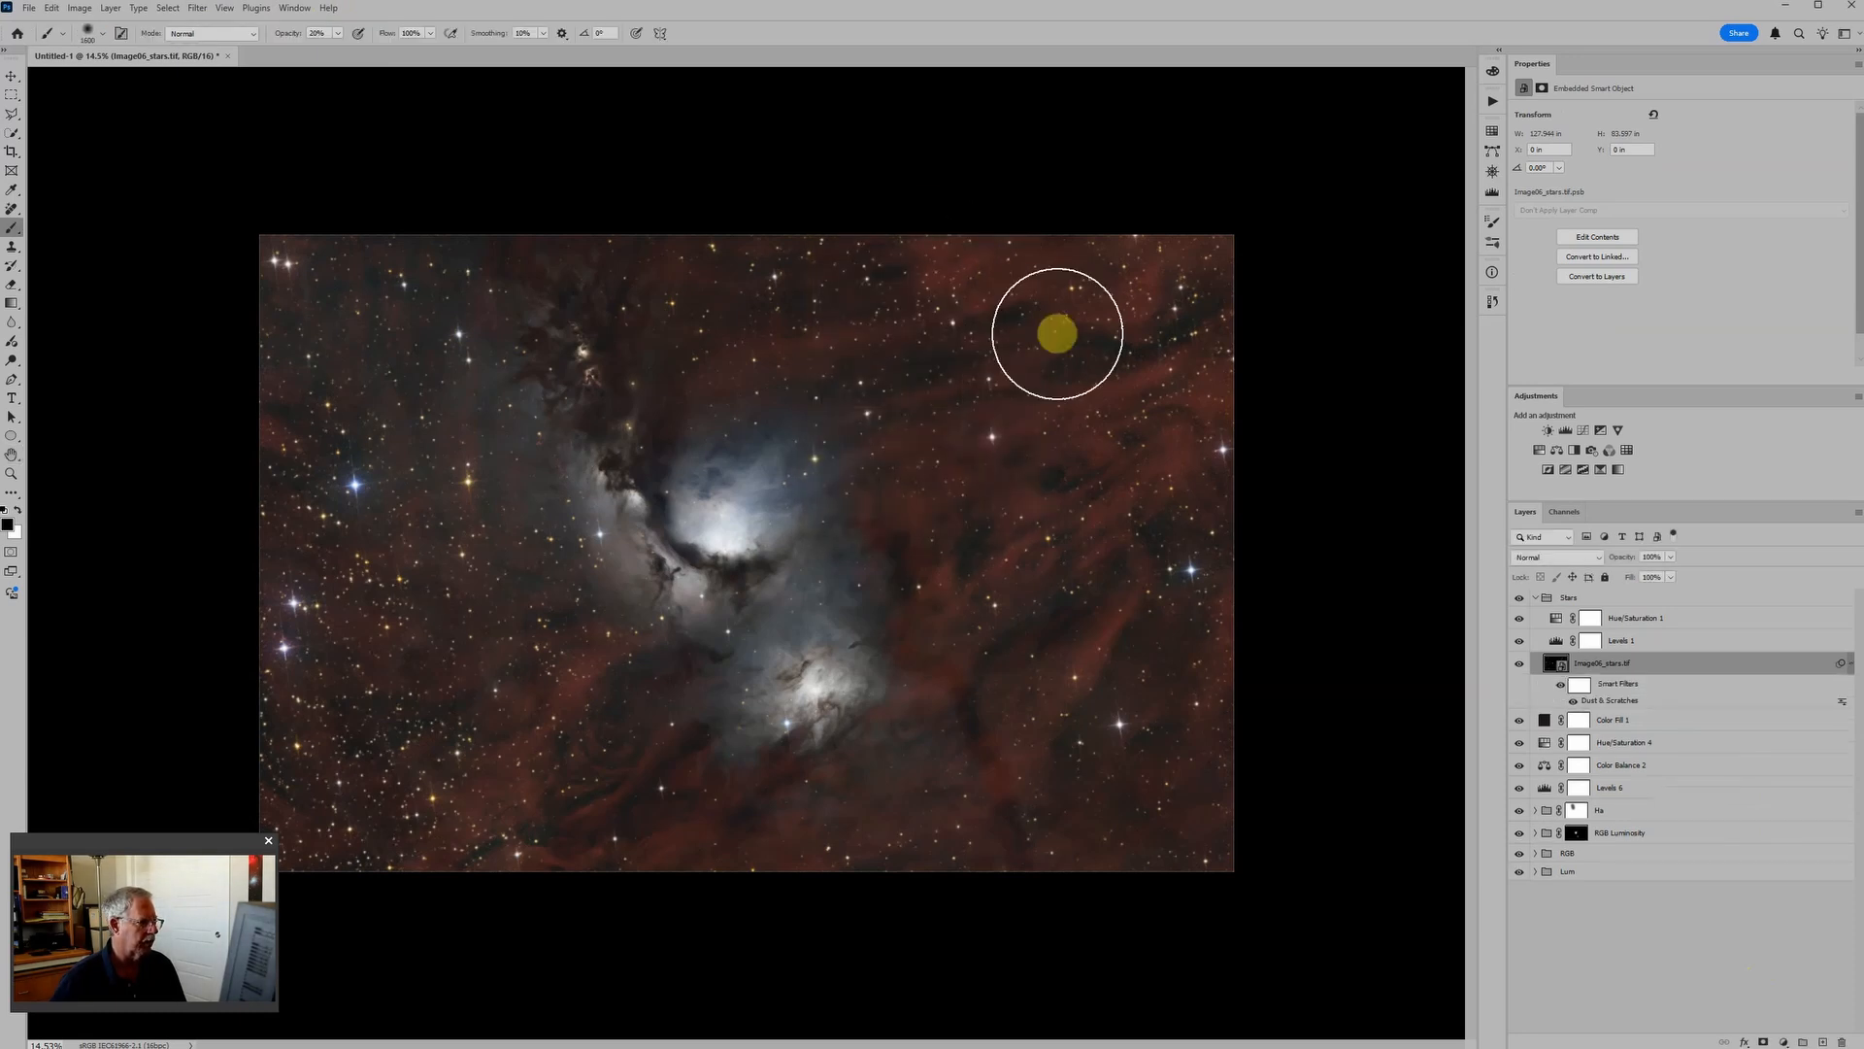
{"action": "scroll", "coordinate": [1057, 333], "scroll_direction": "up", "scroll_amount": 1}
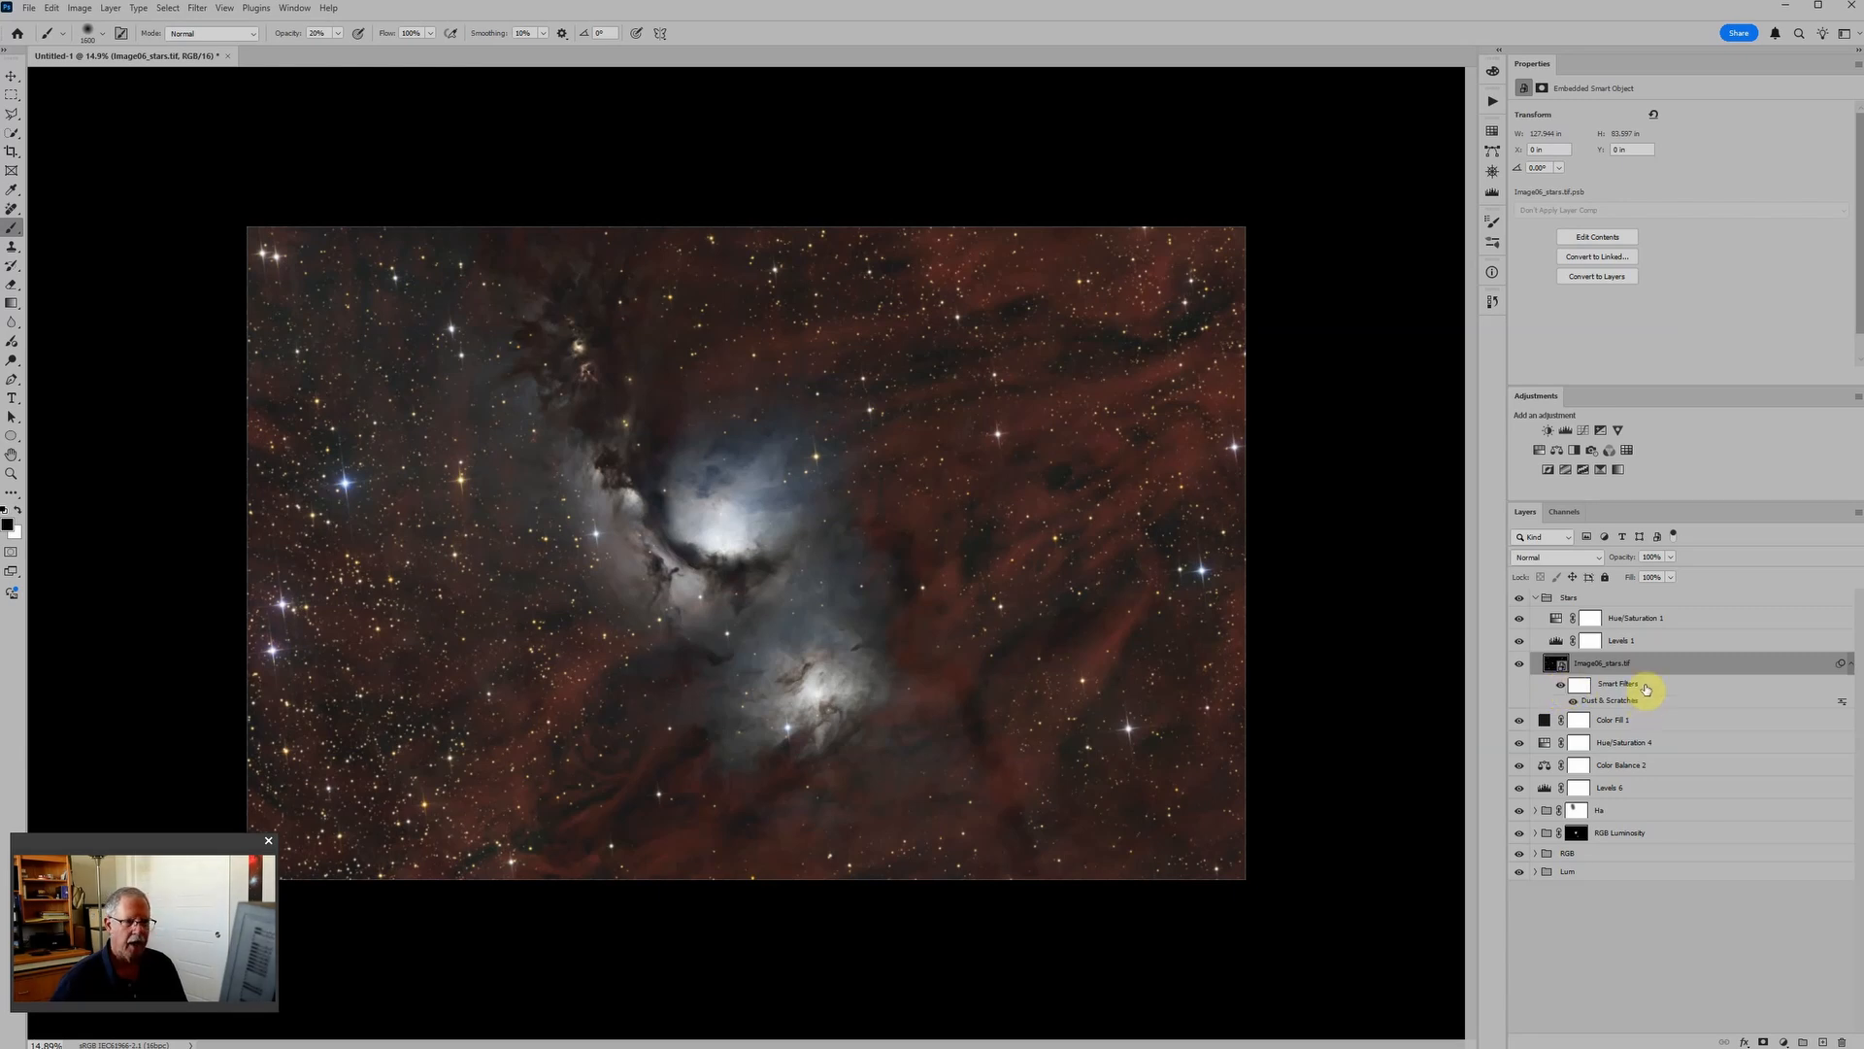
Apply the Smart Sharpen filter to the stars smart object with a 400% amount, 39% noise reduction and a smaller radius.
{"action": "left_click", "coordinate": [195, 8]}
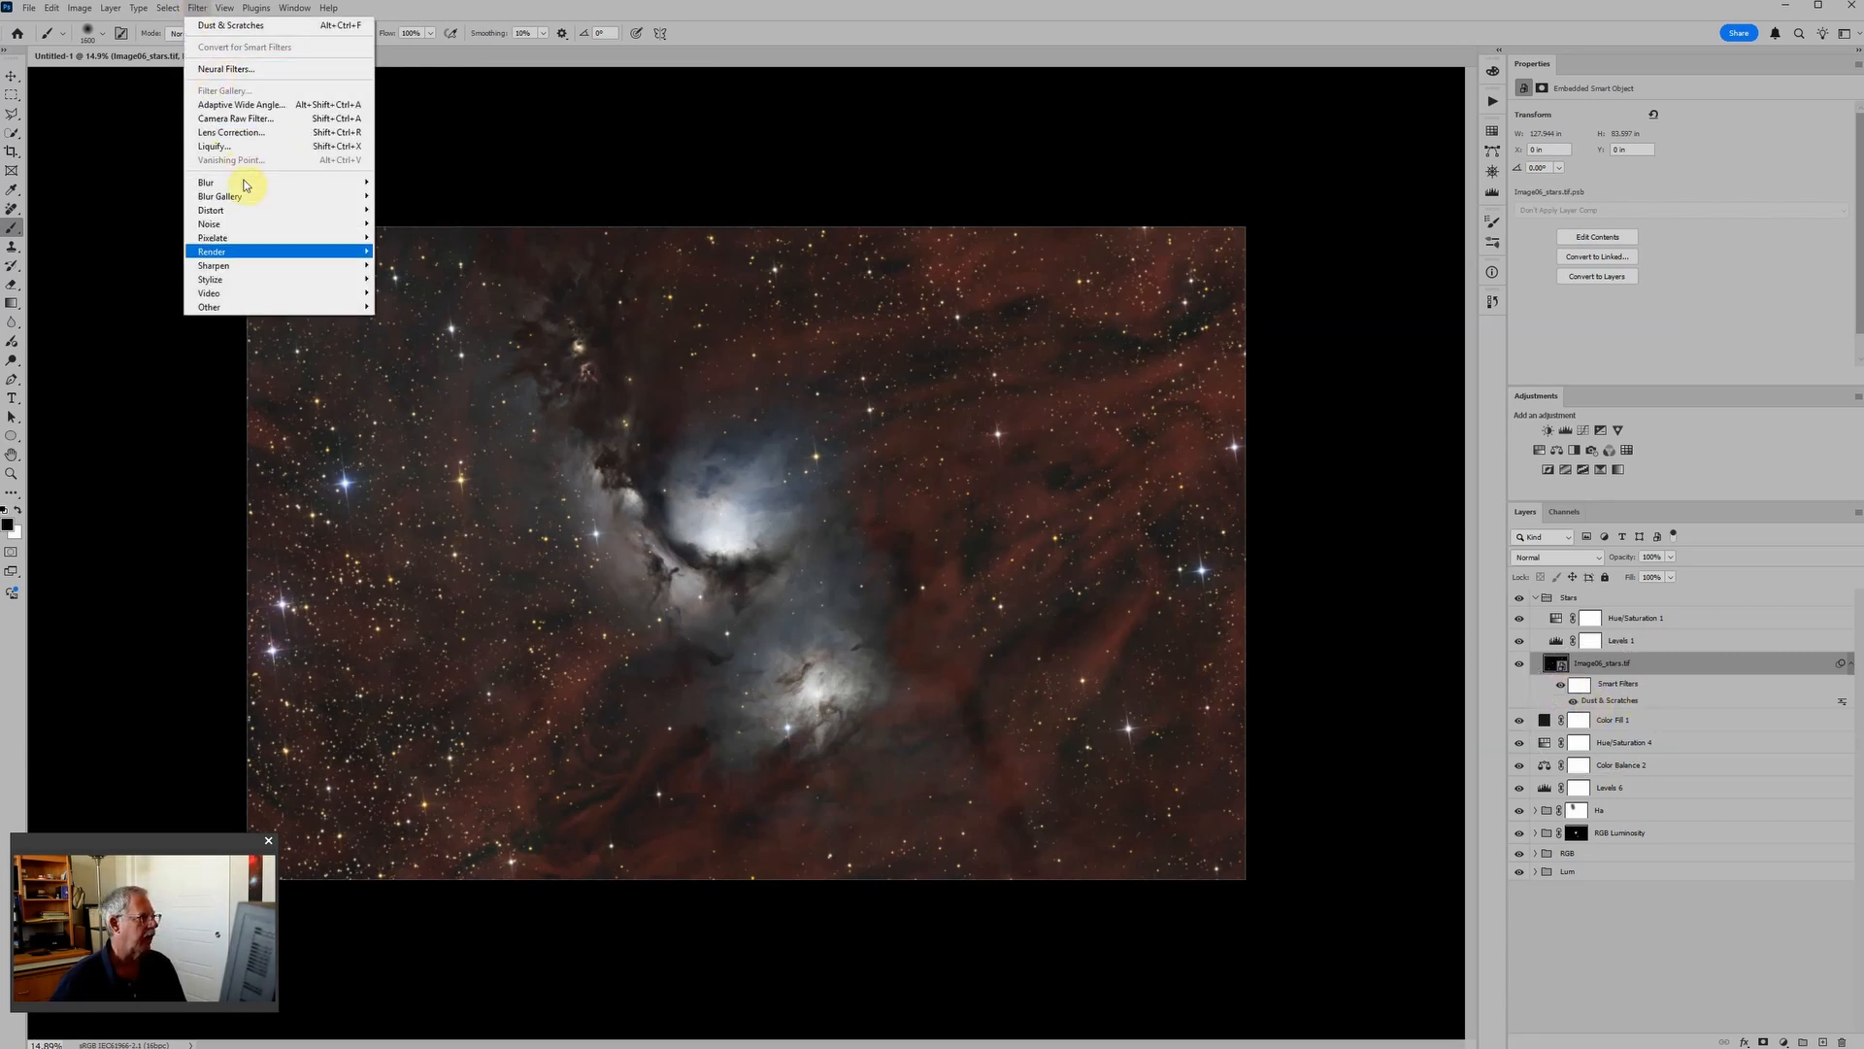
{"action": "mouse_move", "coordinate": [261, 264]}
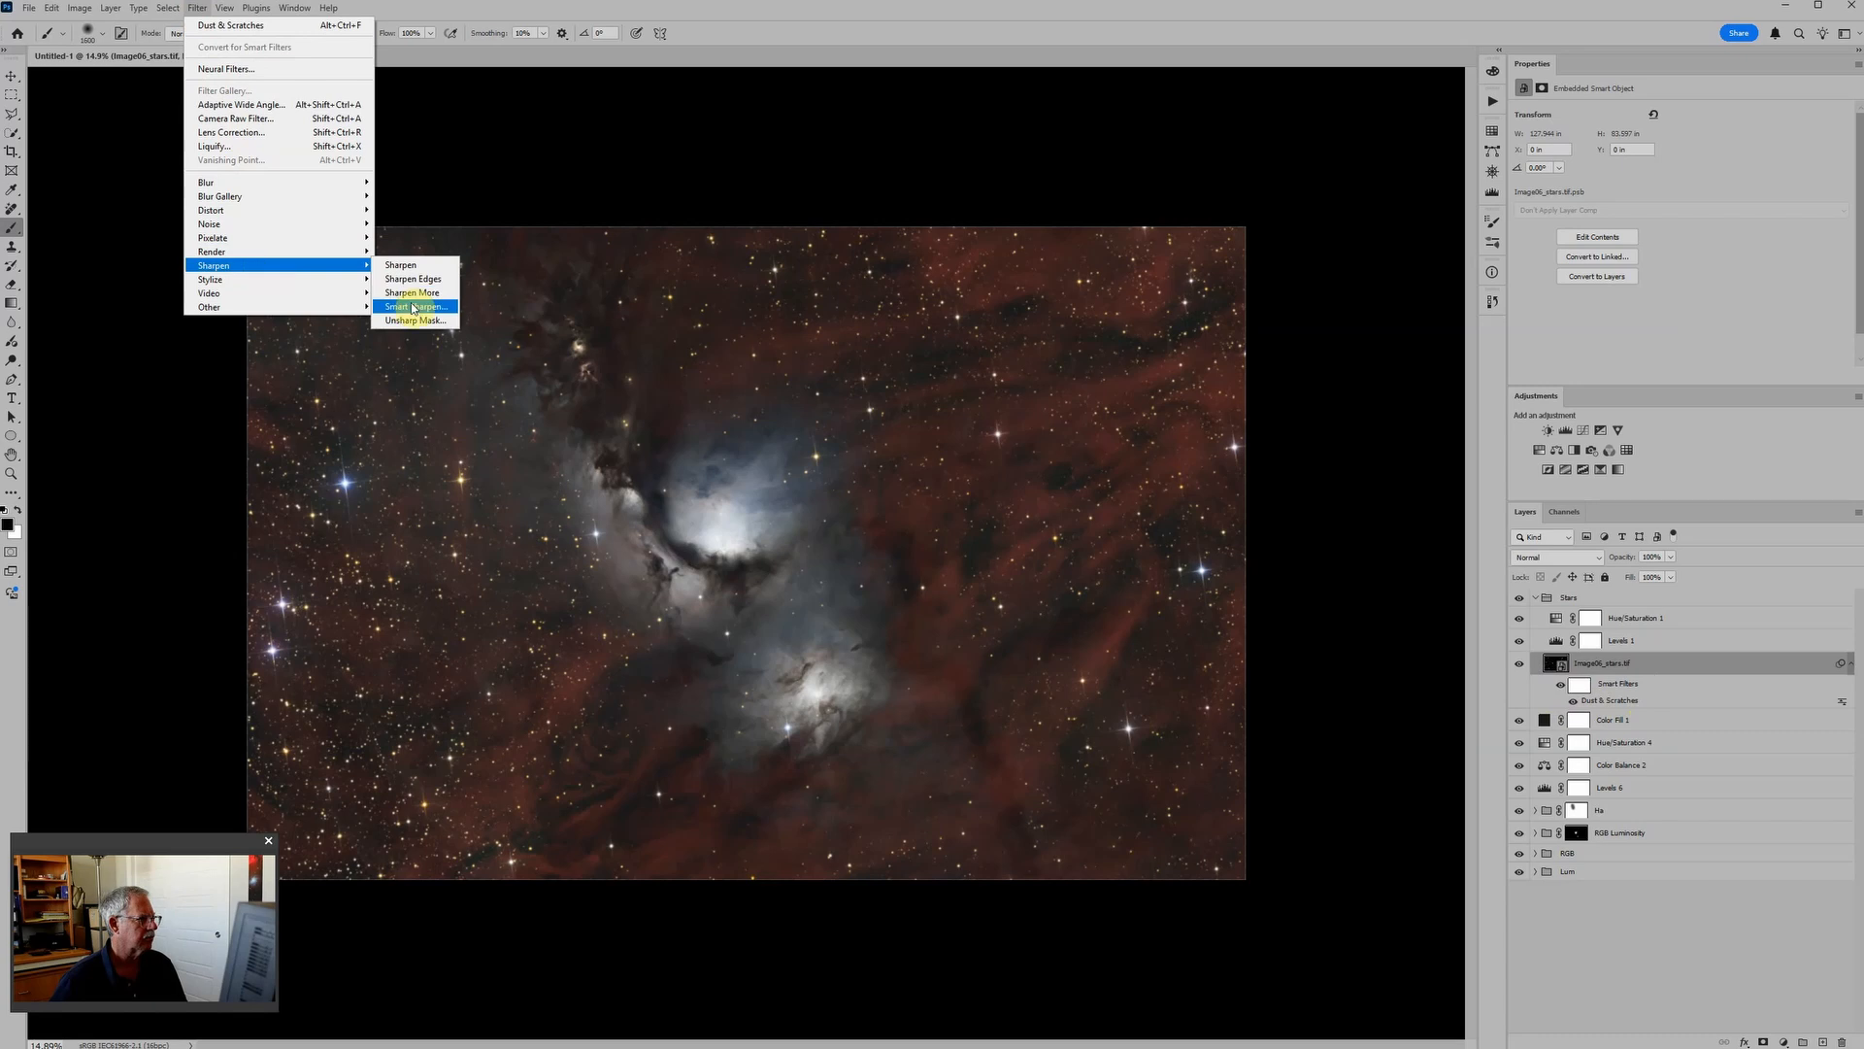
{"action": "left_click", "coordinate": [414, 308]}
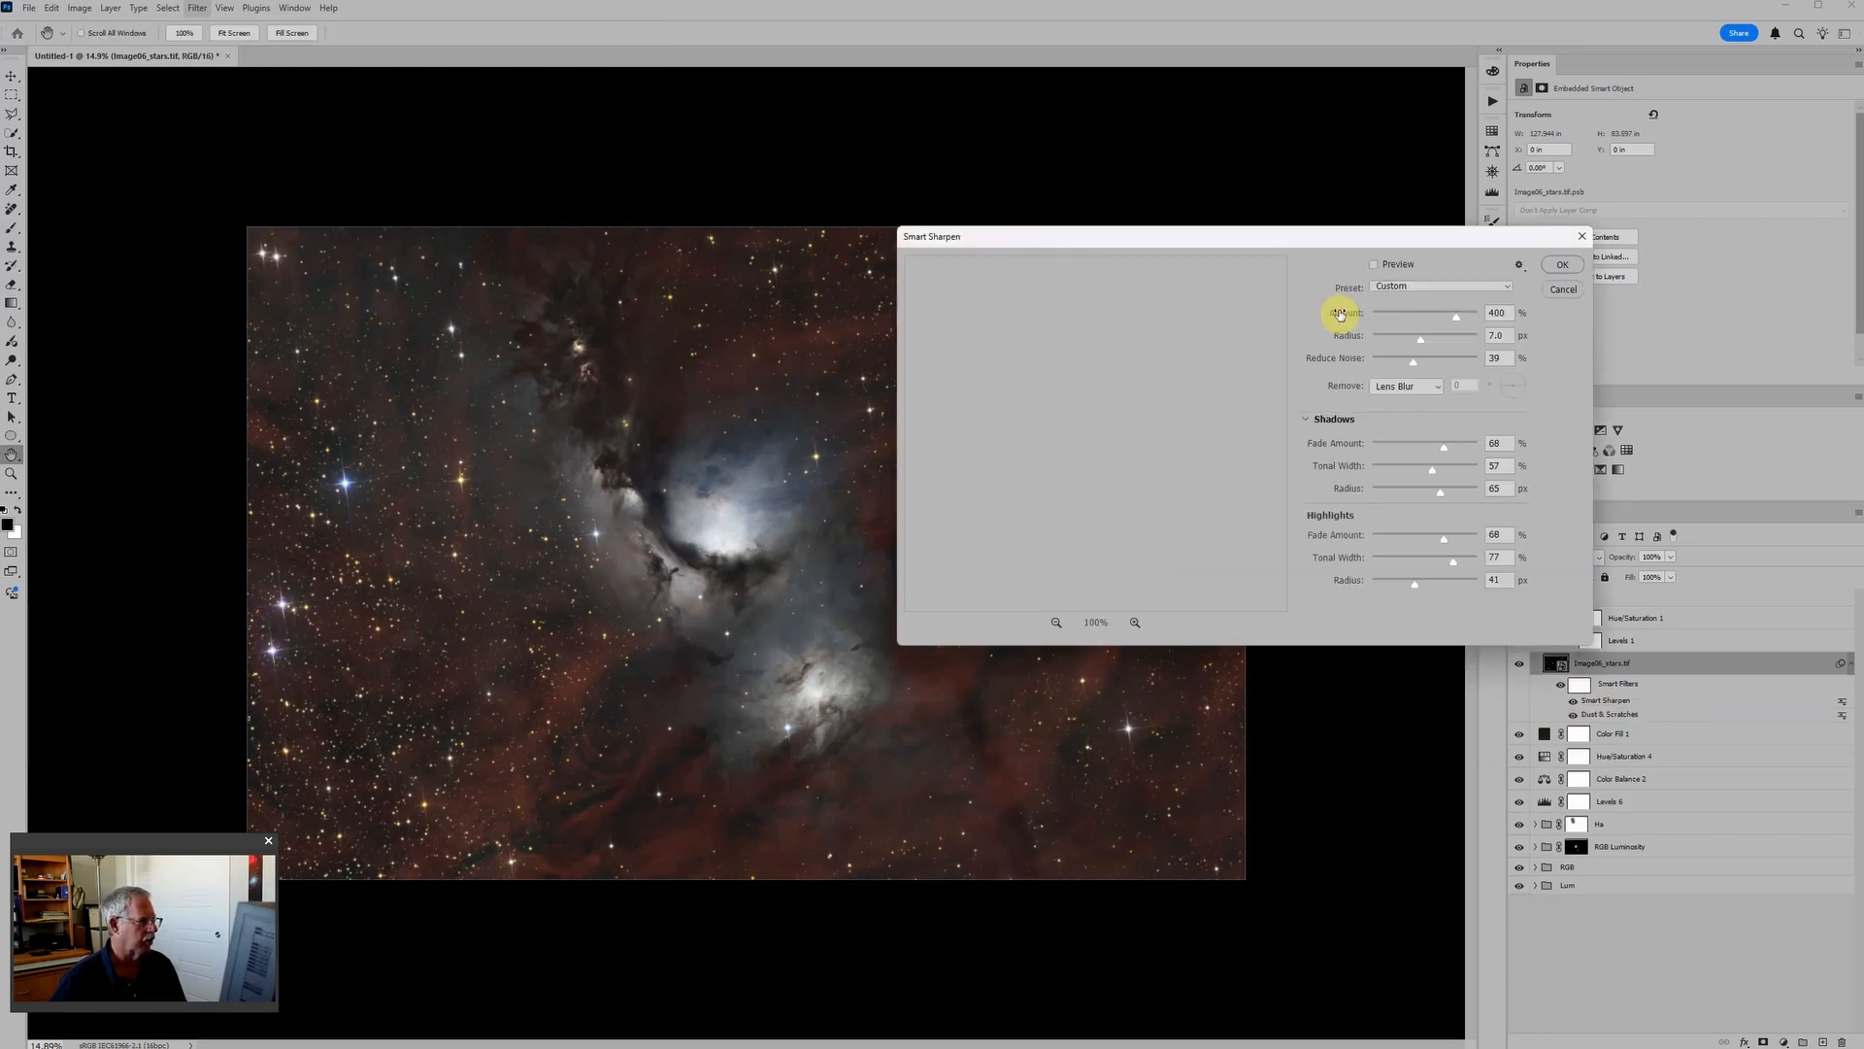
{"action": "left_click_drag", "start_coordinate": [1420, 338], "coordinate": [1410, 341]}
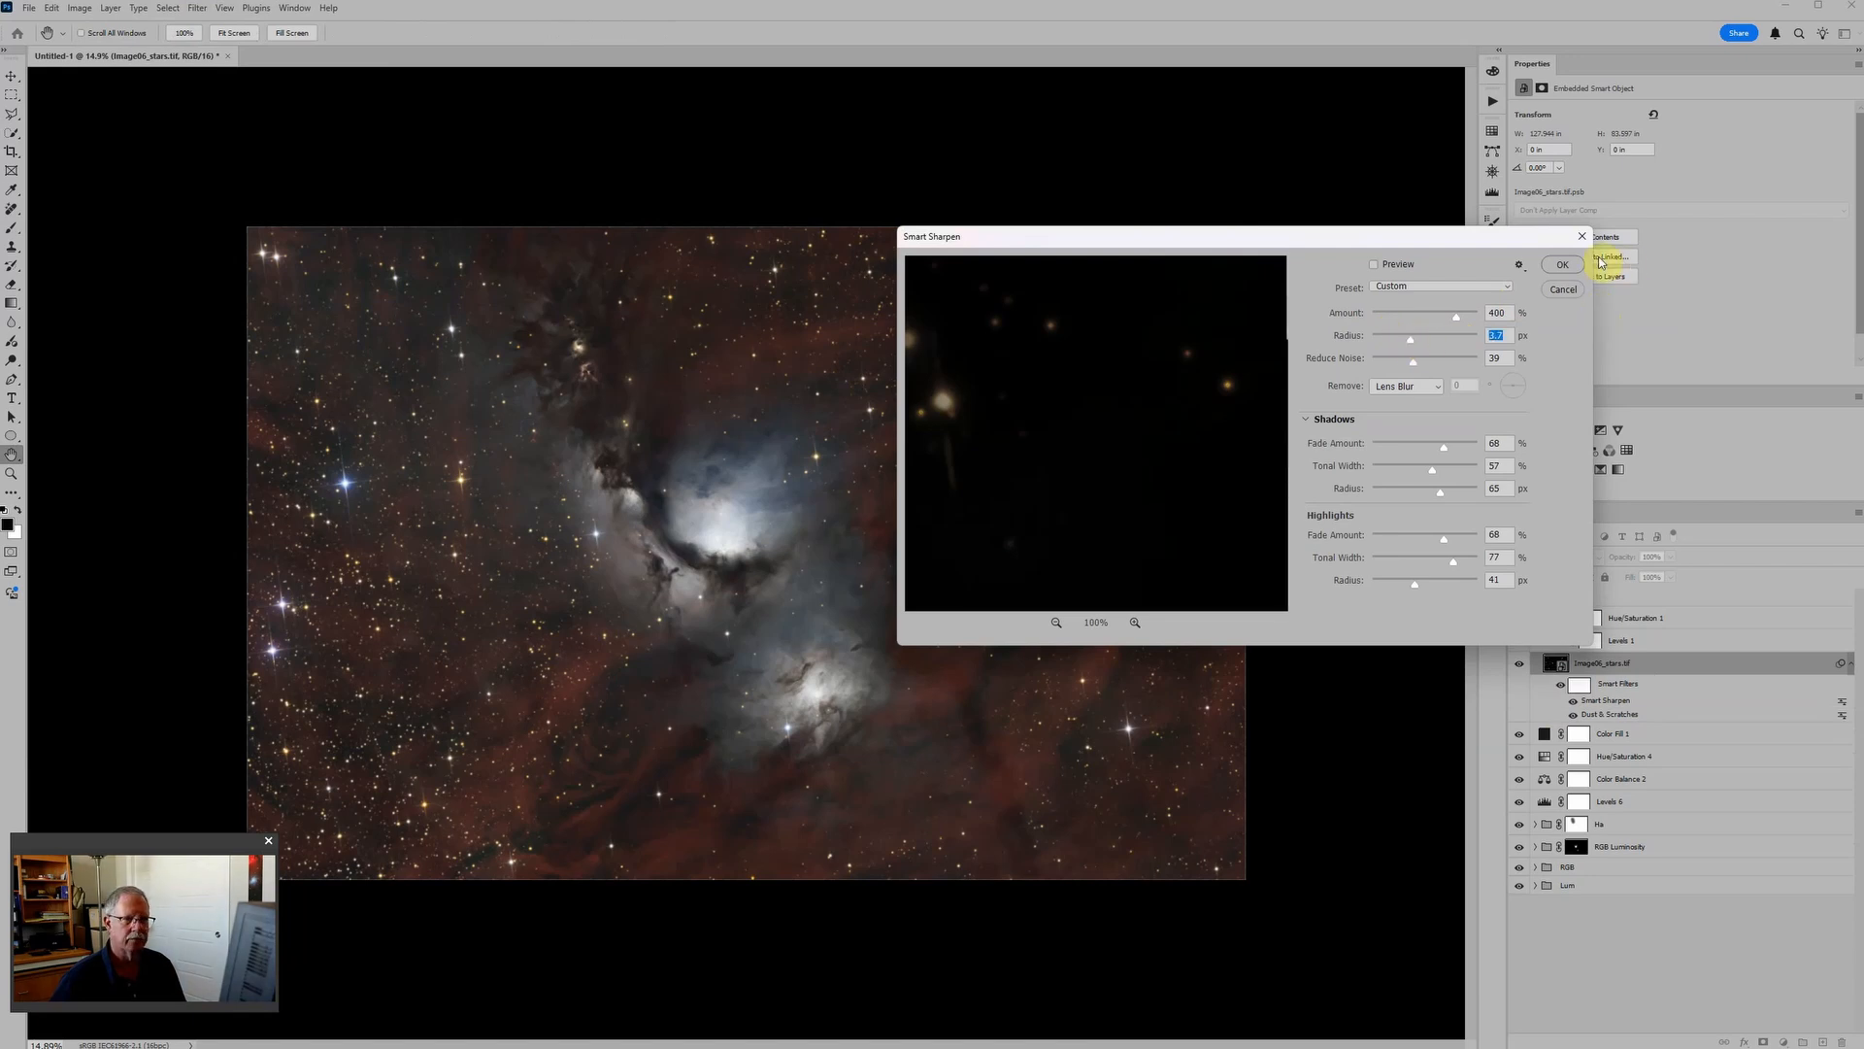
{"action": "key", "text": "Return"}
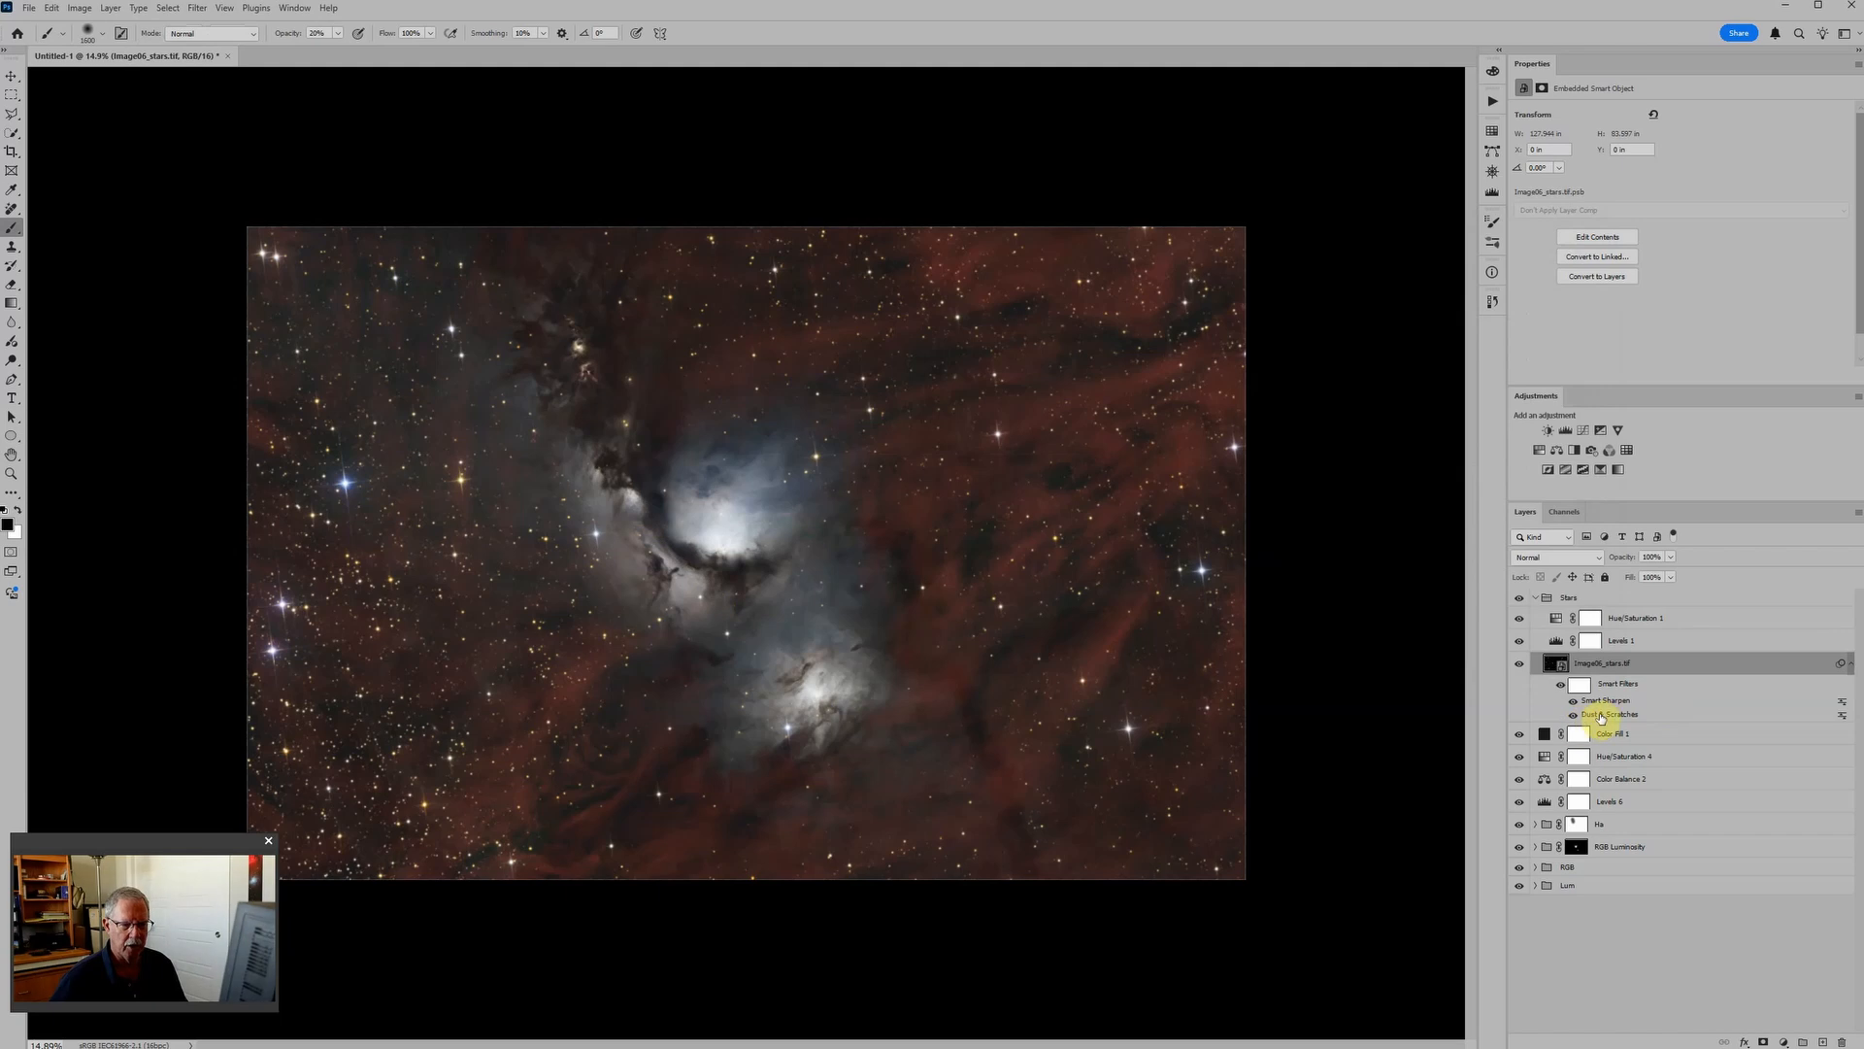
Edit the Dust & Scratches smart filter on the stars layer and set its radius to 5 pixels.
{"action": "double_click", "coordinate": [1600, 715]}
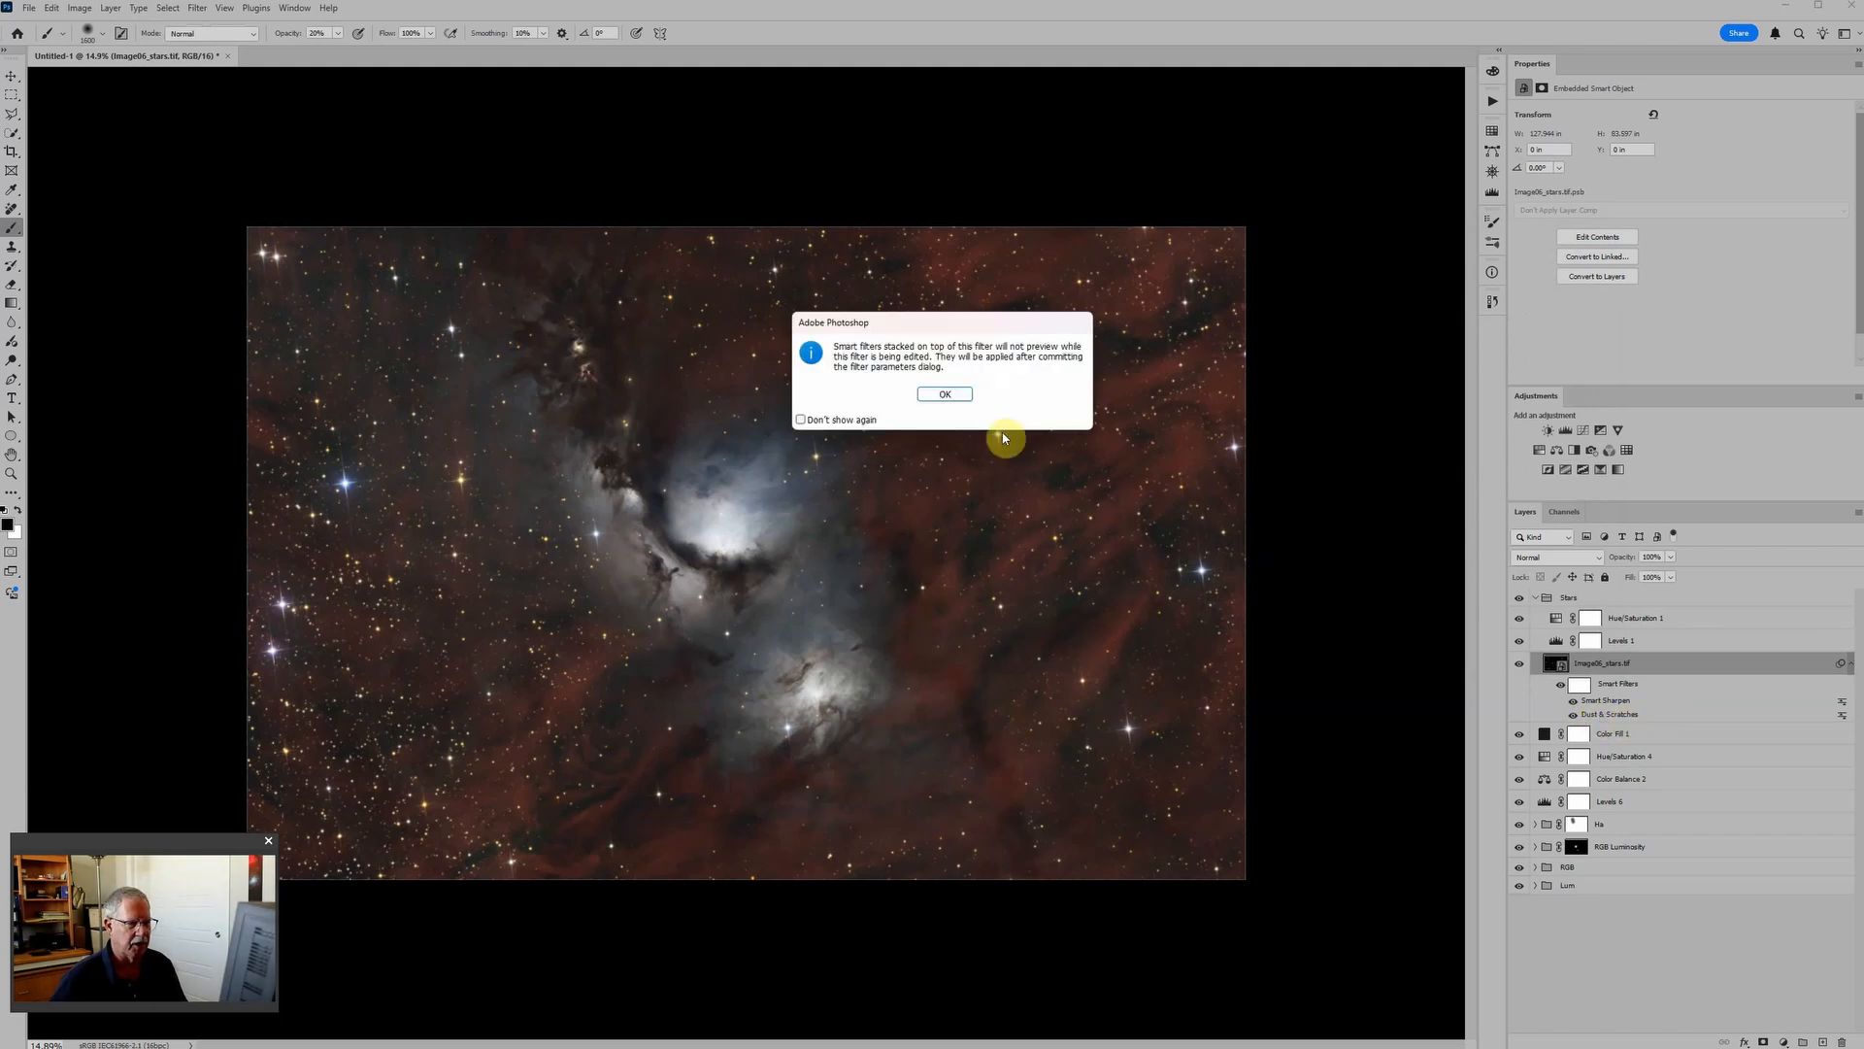
{"action": "left_click", "coordinate": [956, 394]}
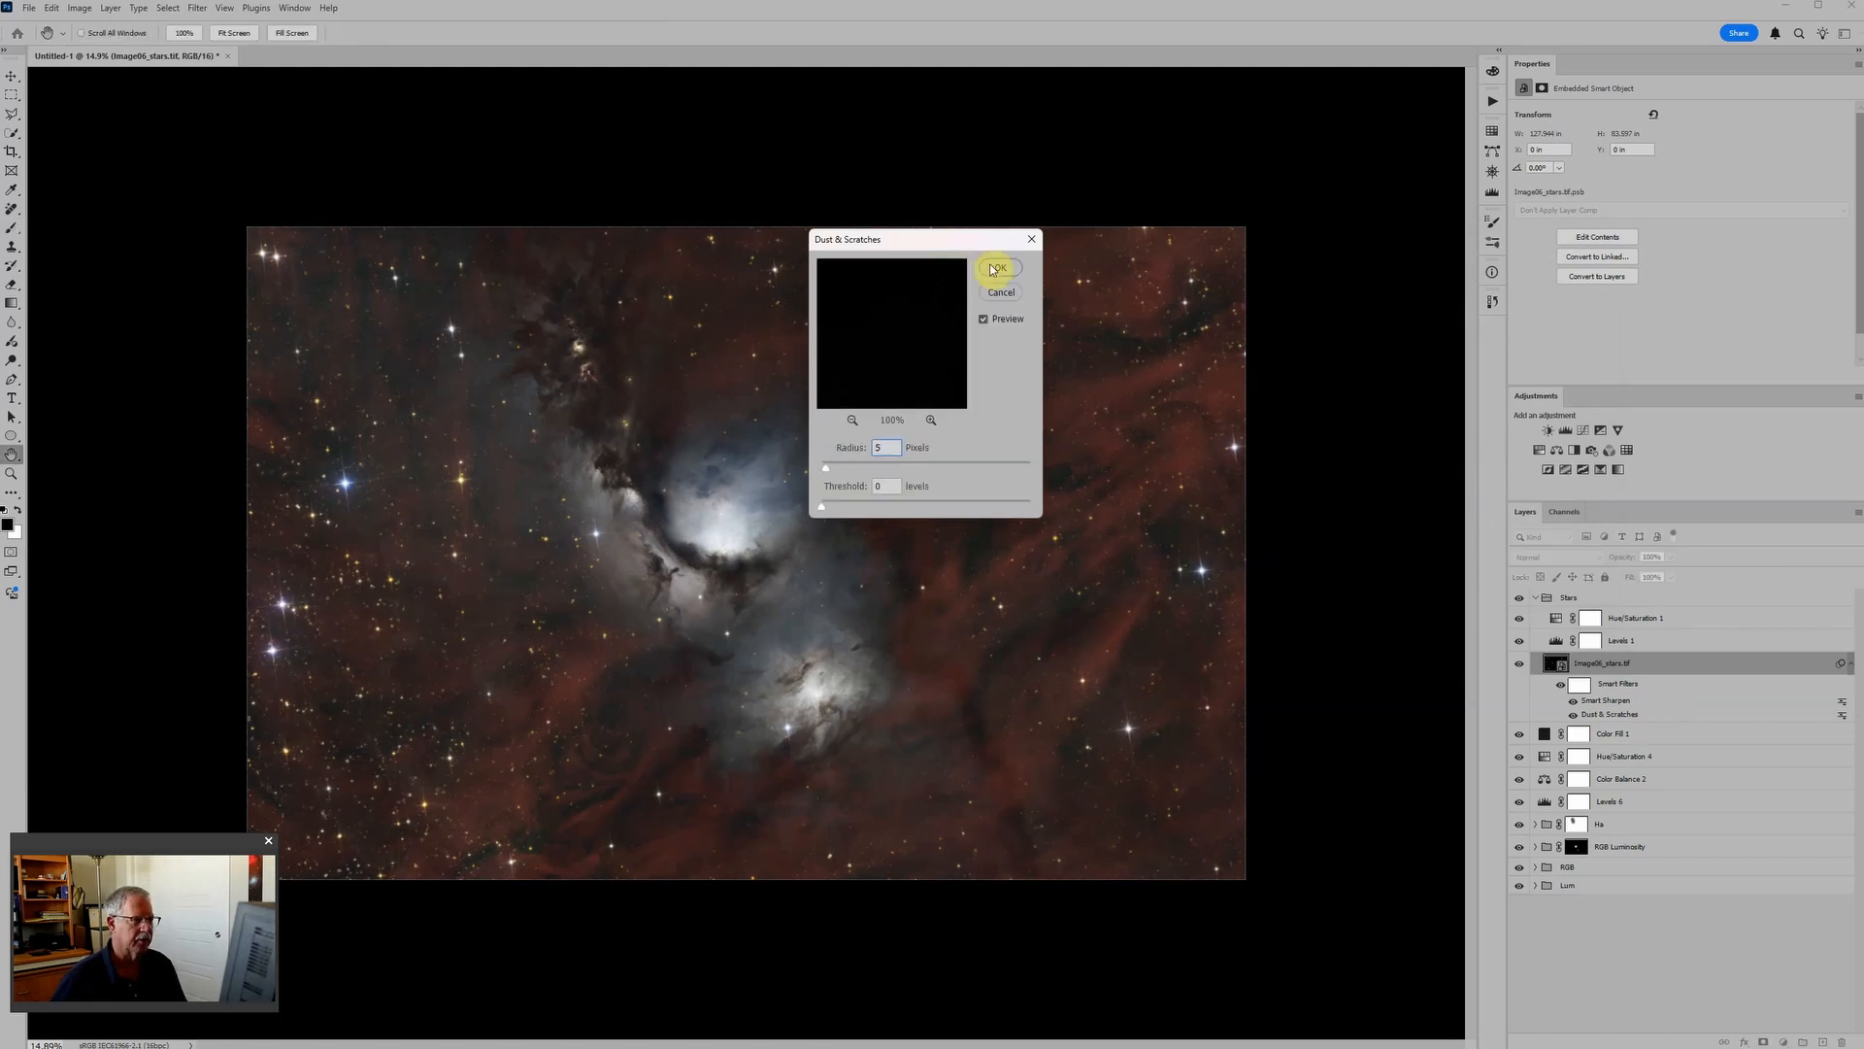
{"action": "type", "text": "5"}
{"action": "left_click", "coordinate": [997, 267]}
{"action": "key", "text": "b"}
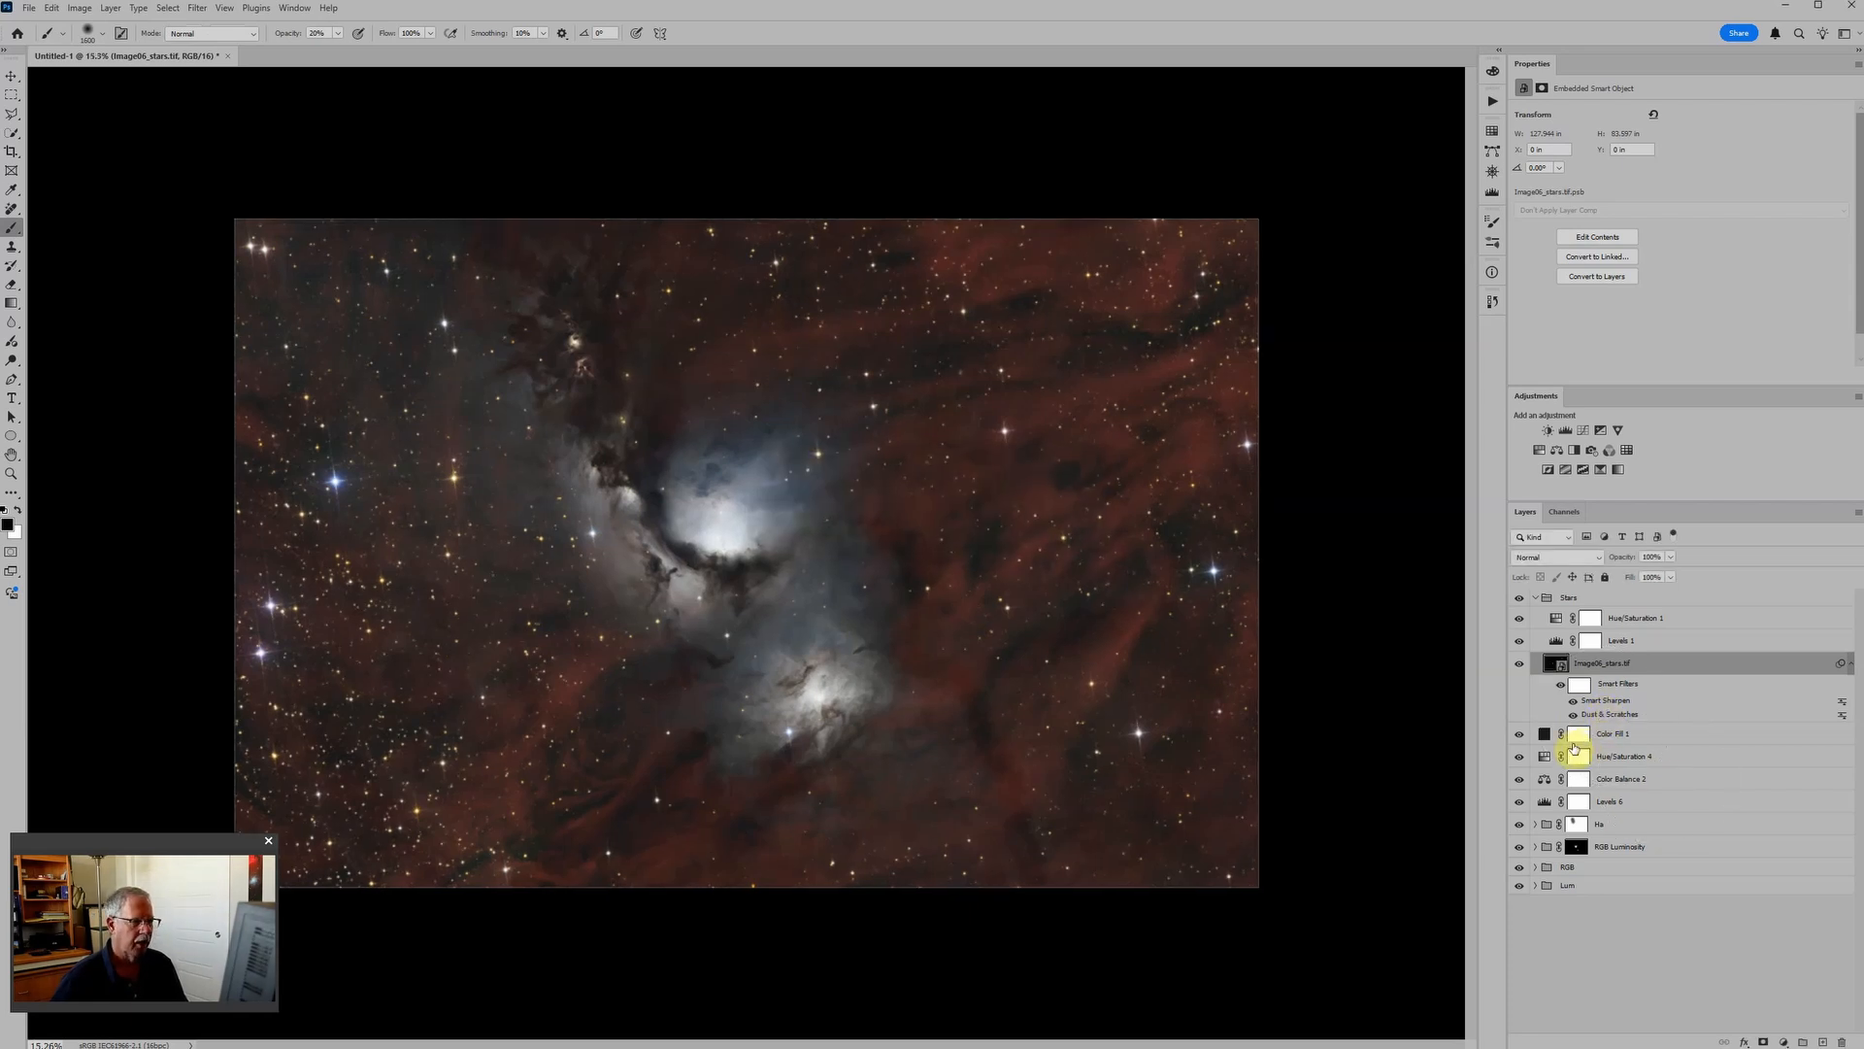
Set the Stars group's Levels adjustment to an input black level of 10 and midtones of 1.20, checking the stars.
{"action": "left_click", "coordinate": [1558, 641]}
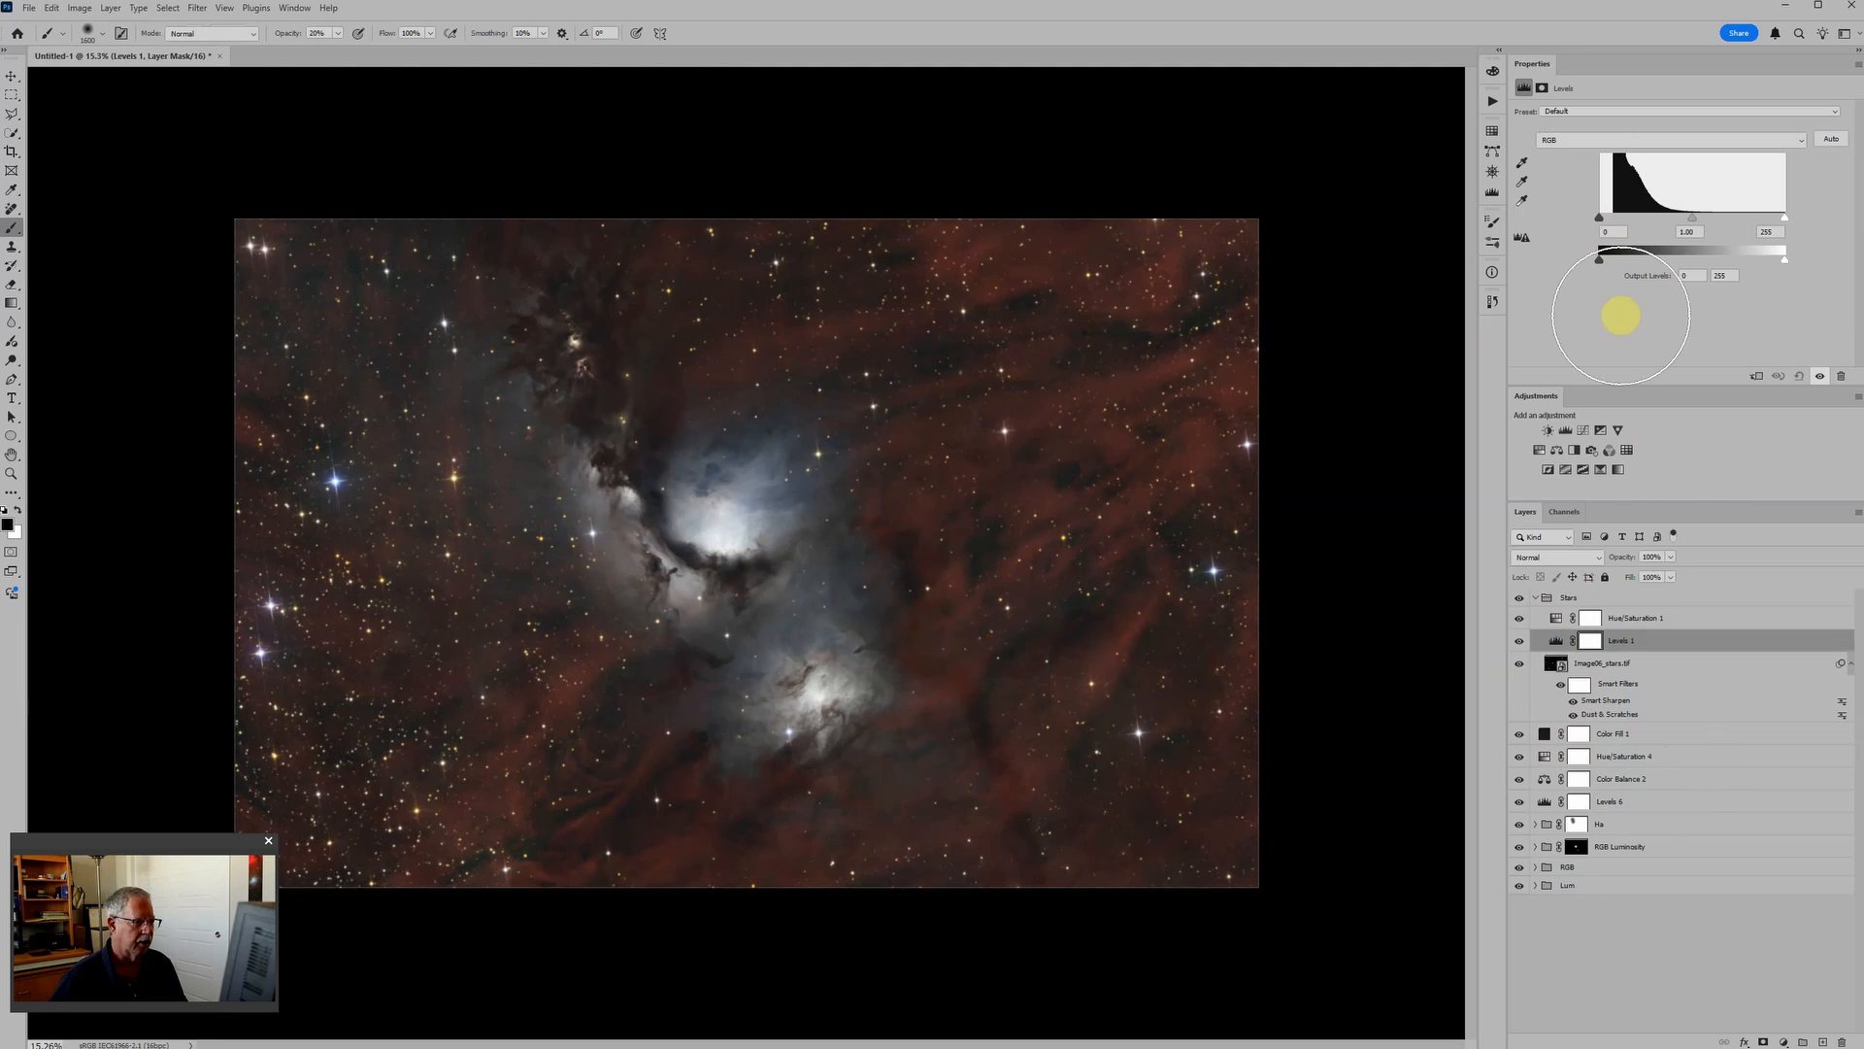
{"action": "scroll", "coordinate": [507, 562], "scroll_direction": "up", "scroll_amount": 6}
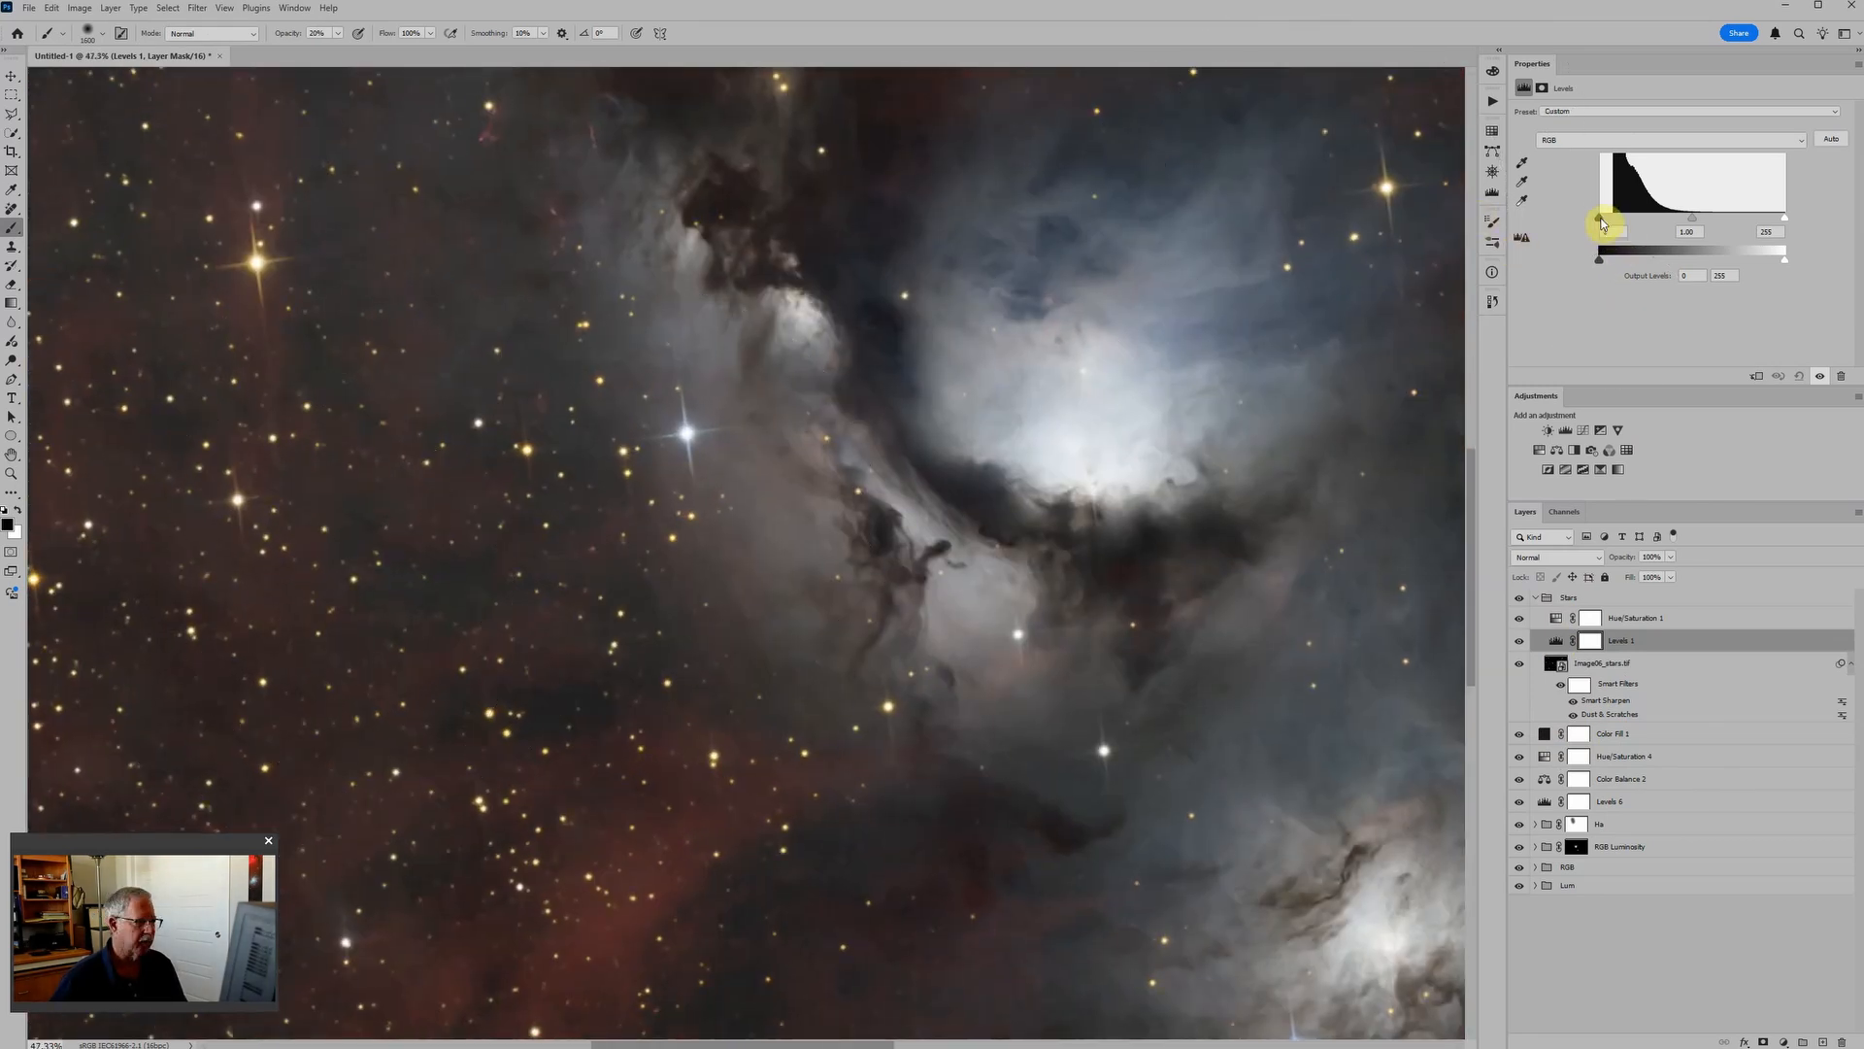
{"action": "left_click_drag", "start_coordinate": [1602, 223], "coordinate": [1614, 221]}
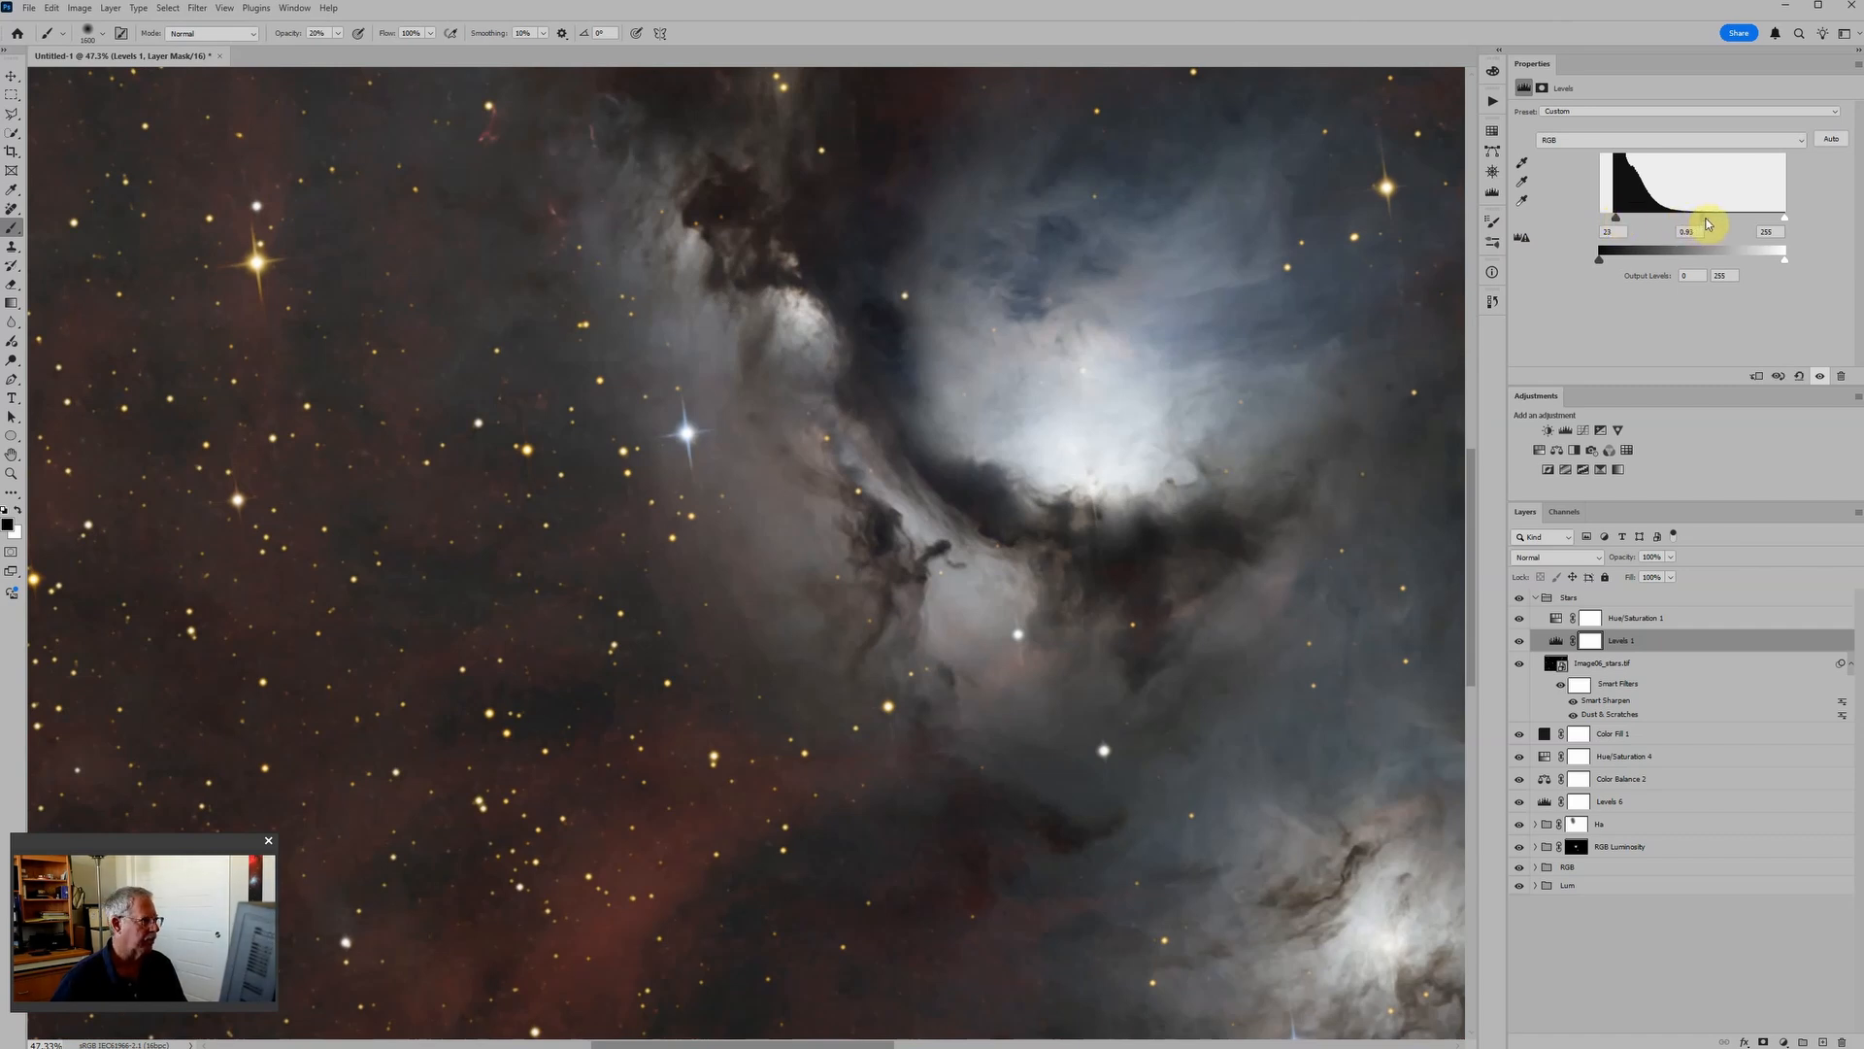
{"action": "left_click_drag", "start_coordinate": [1707, 223], "coordinate": [1694, 224]}
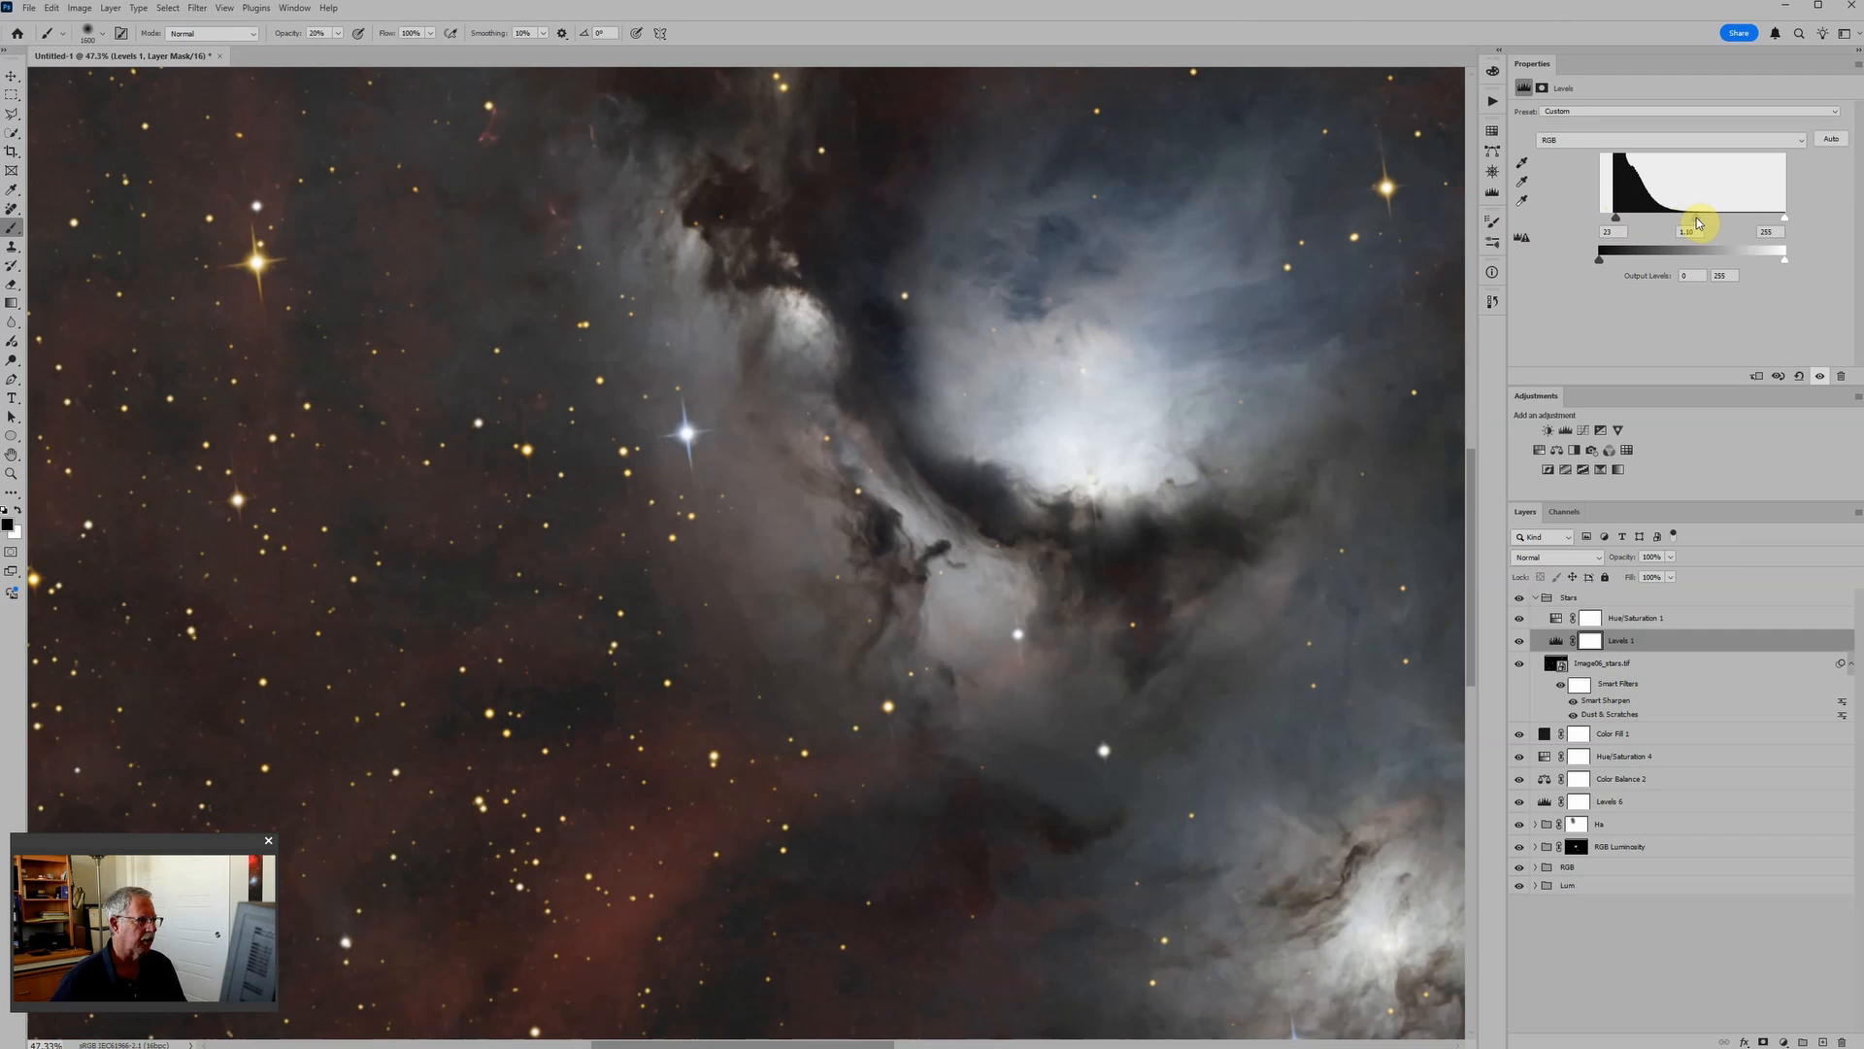
{"action": "scroll", "coordinate": [672, 485], "scroll_direction": "up", "scroll_amount": 6}
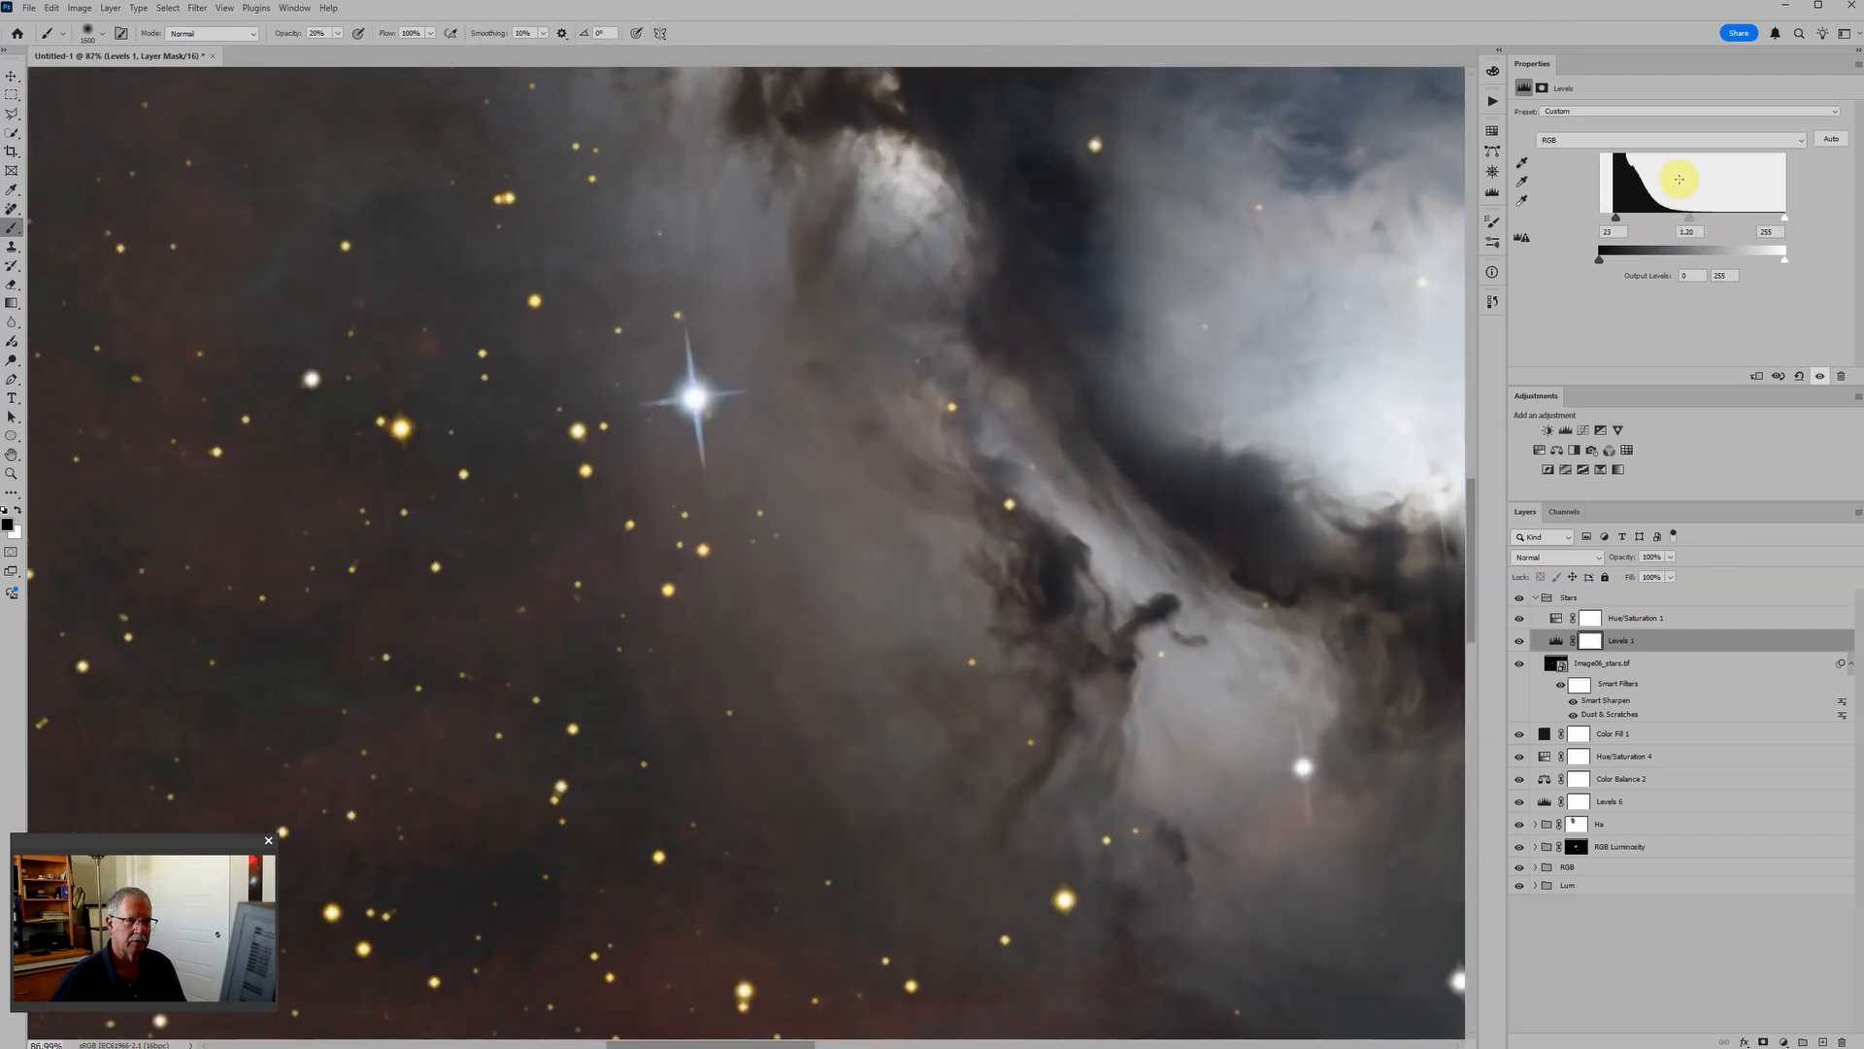
{"action": "left_click_drag", "start_coordinate": [1618, 220], "coordinate": [1604, 221]}
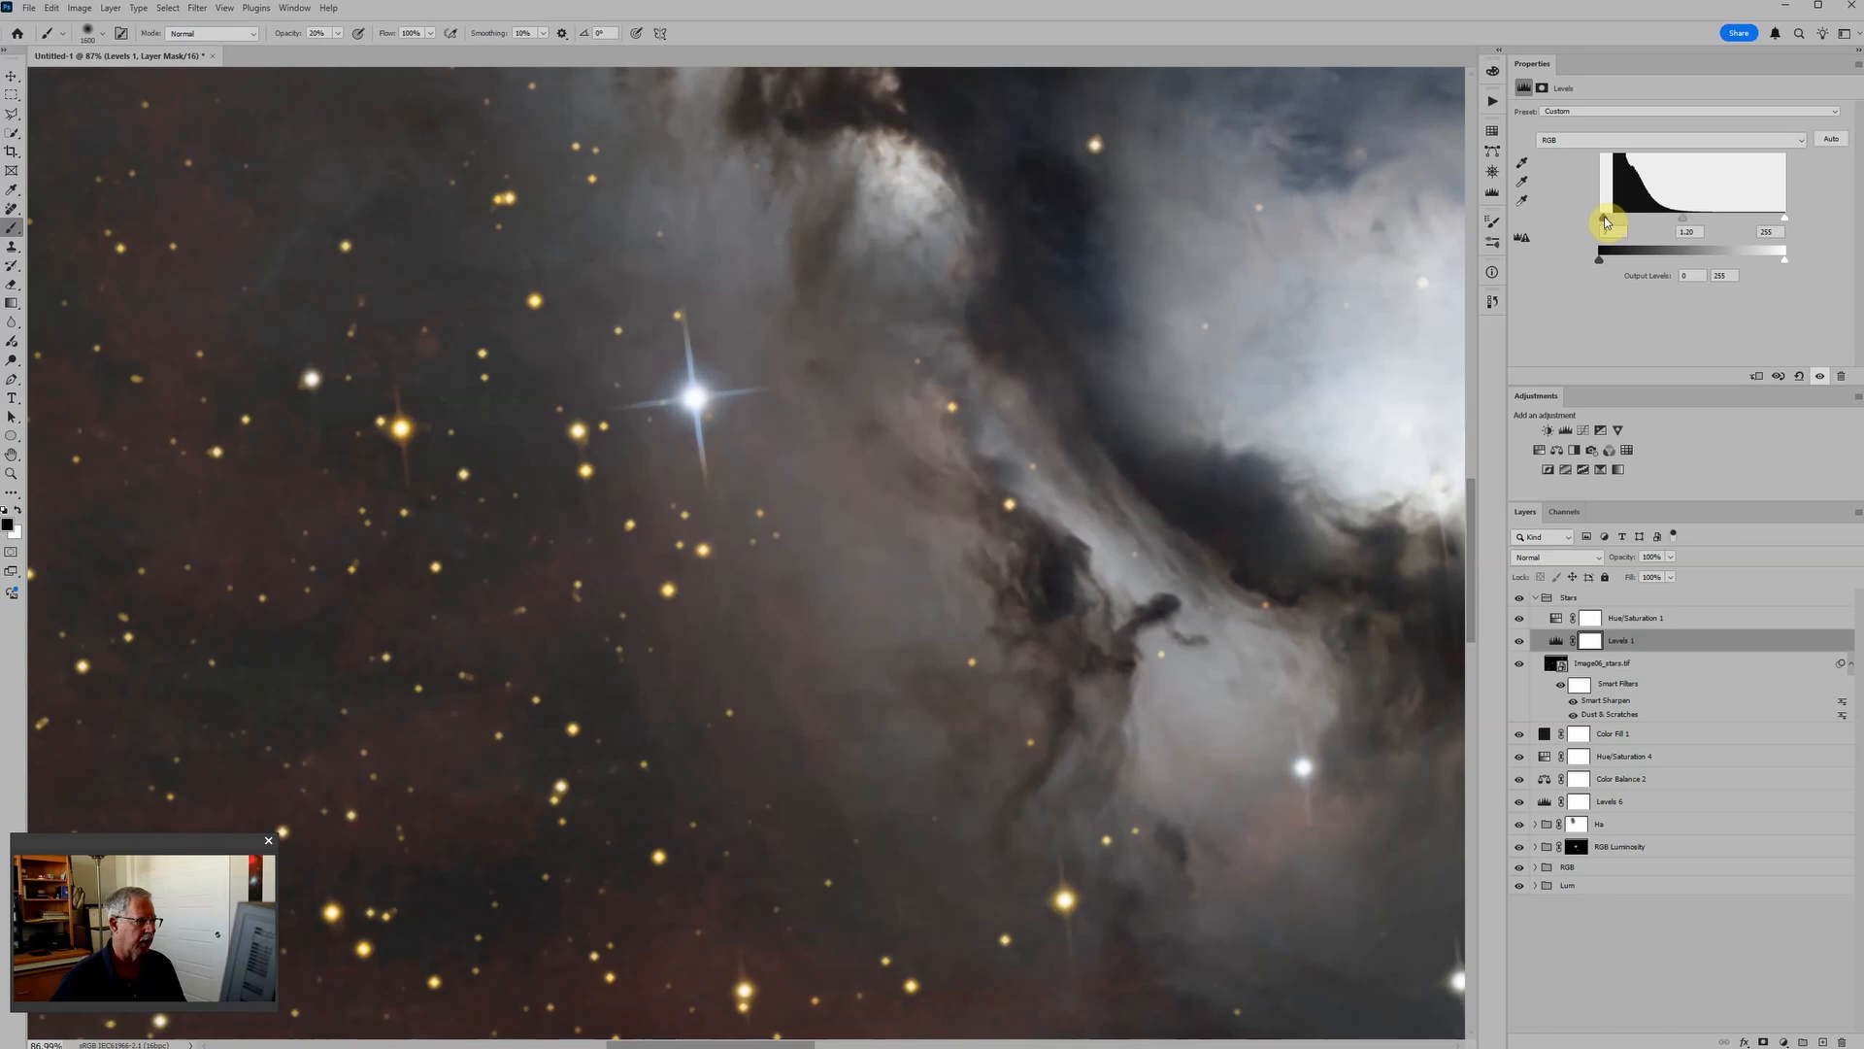
{"action": "scroll", "coordinate": [1020, 429], "scroll_direction": "down", "scroll_amount": 15}
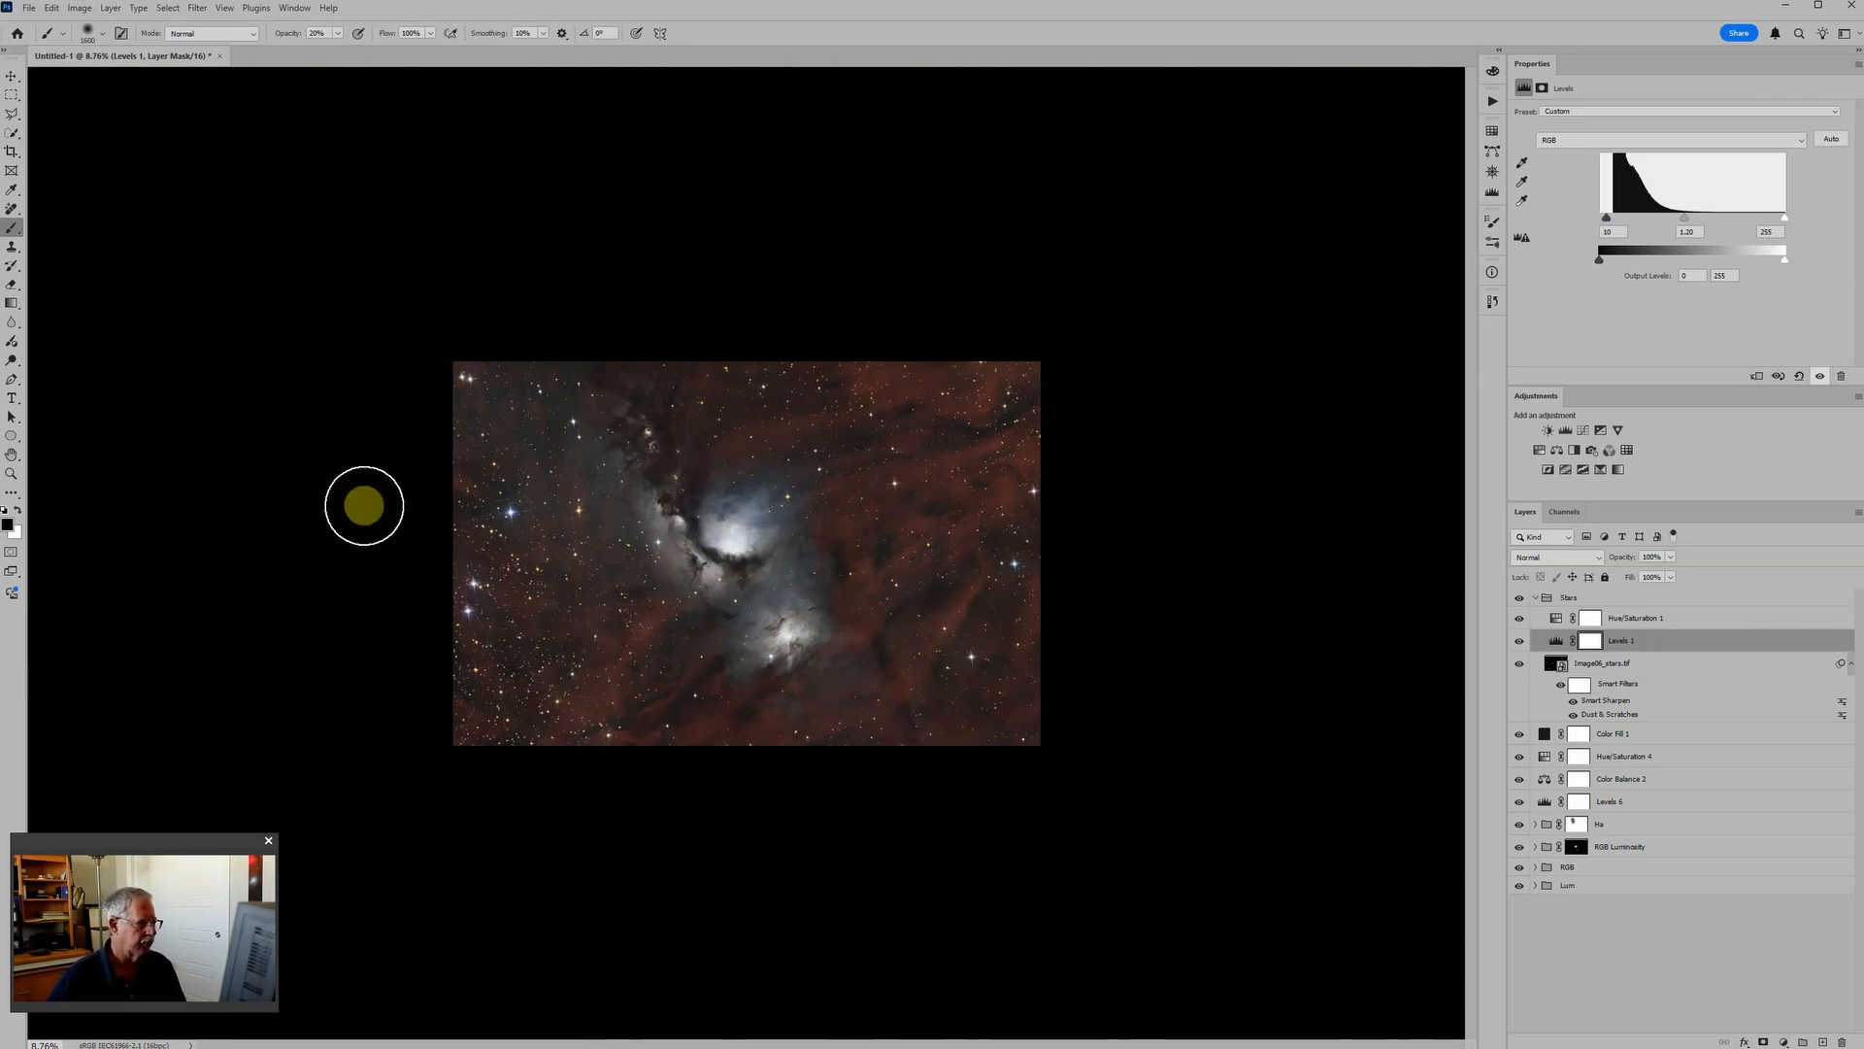
{"action": "scroll", "coordinate": [808, 617], "scroll_direction": "up", "scroll_amount": 3}
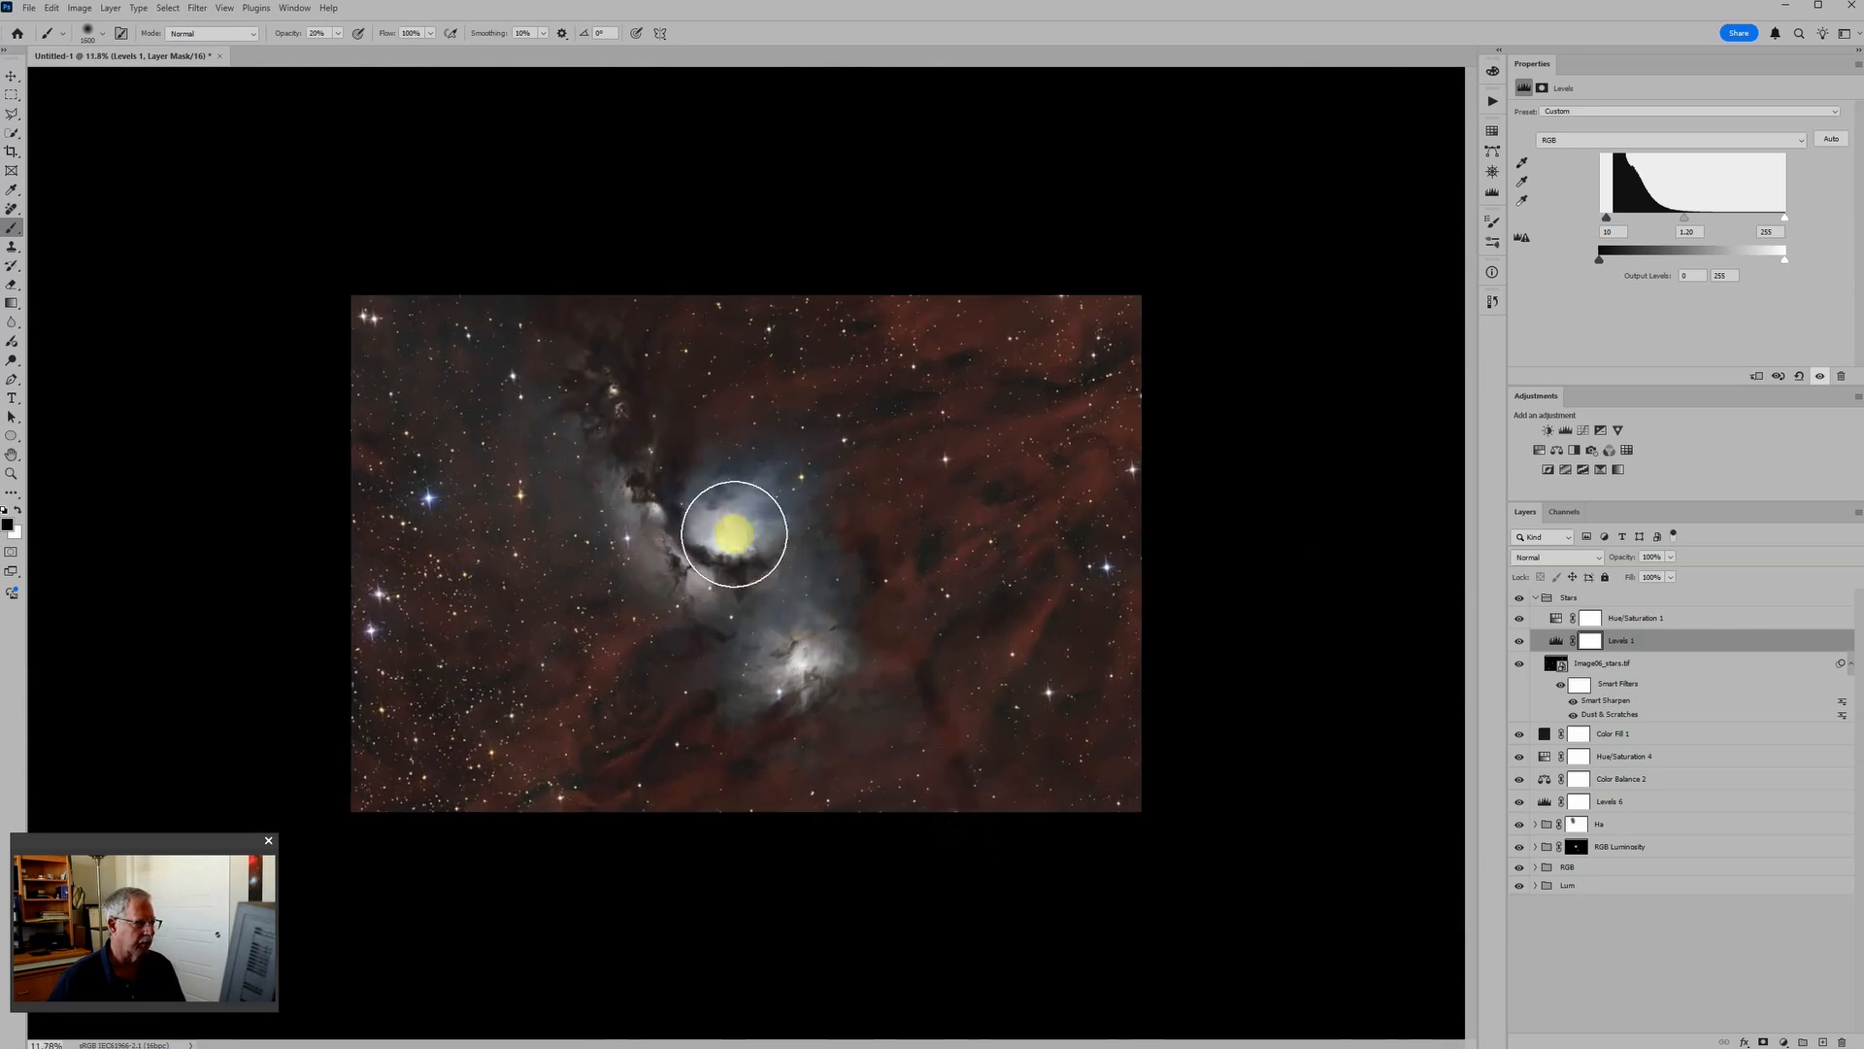
{"action": "scroll", "coordinate": [784, 601], "scroll_direction": "up", "scroll_amount": 1}
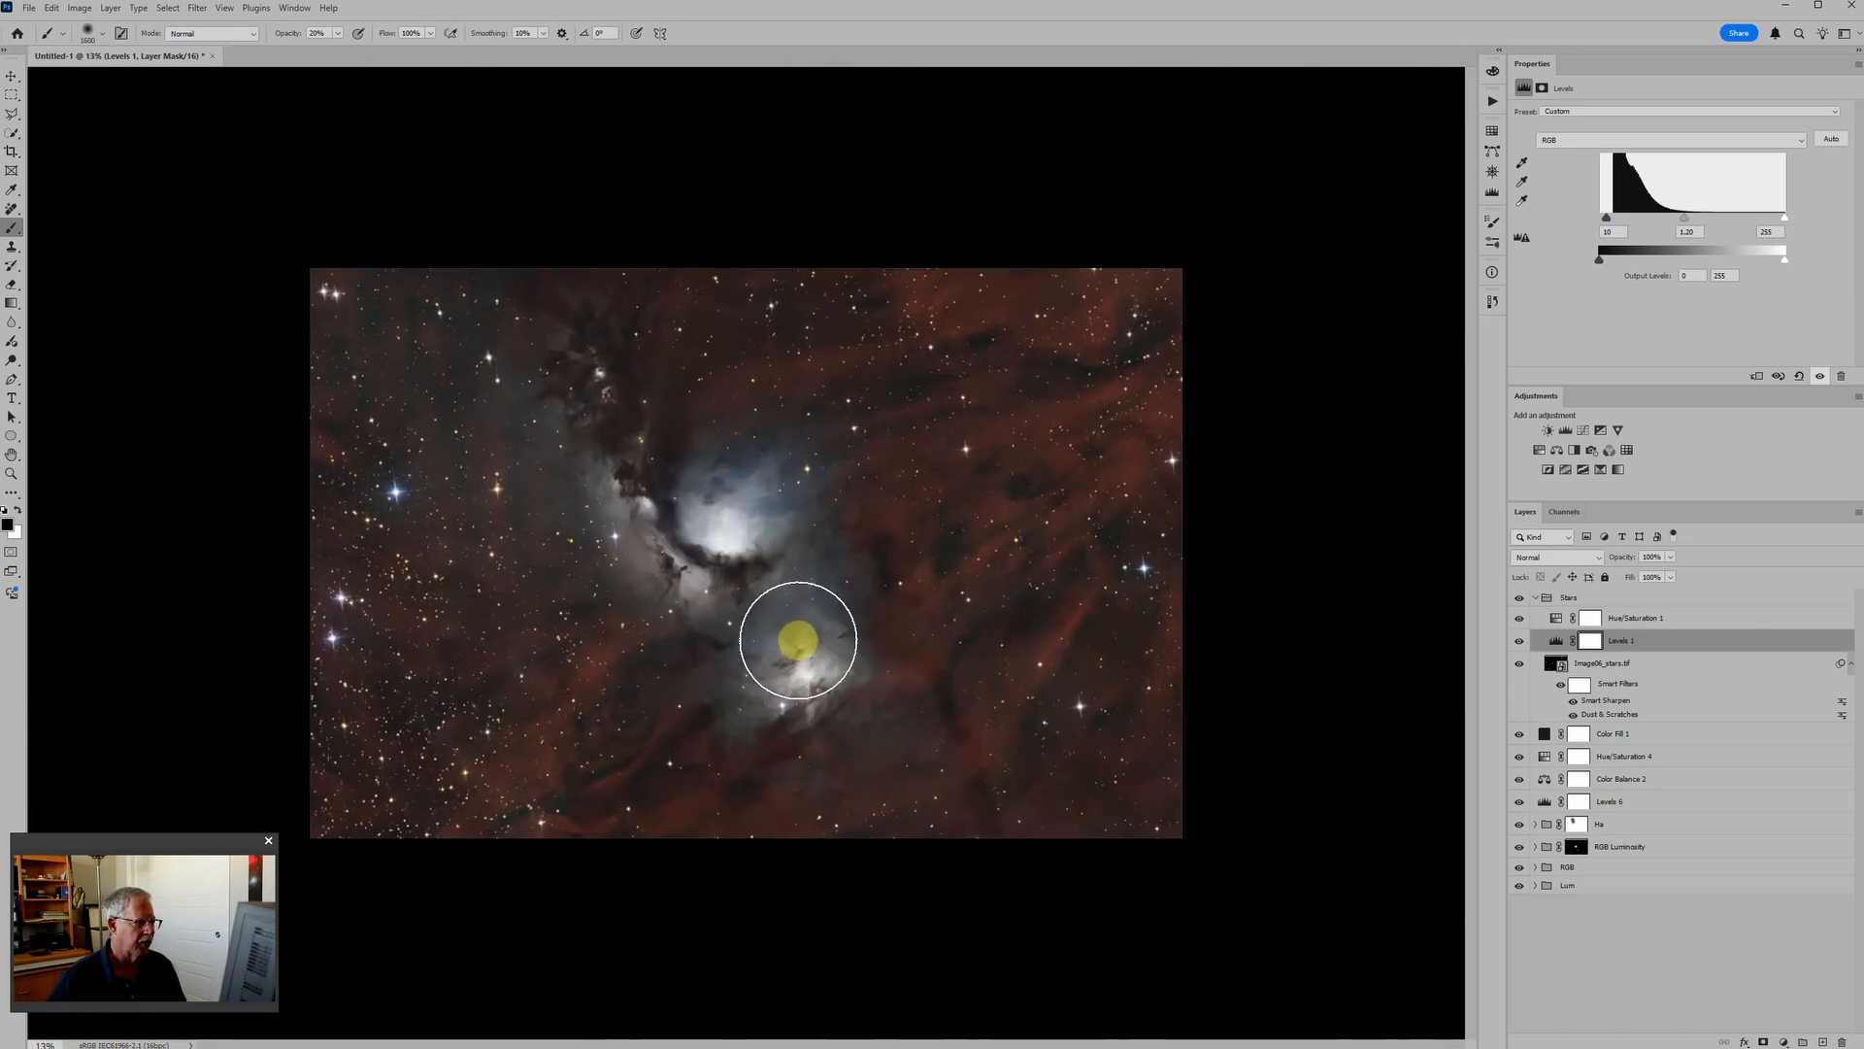
{"action": "scroll", "coordinate": [795, 633], "scroll_direction": "up", "scroll_amount": 4}
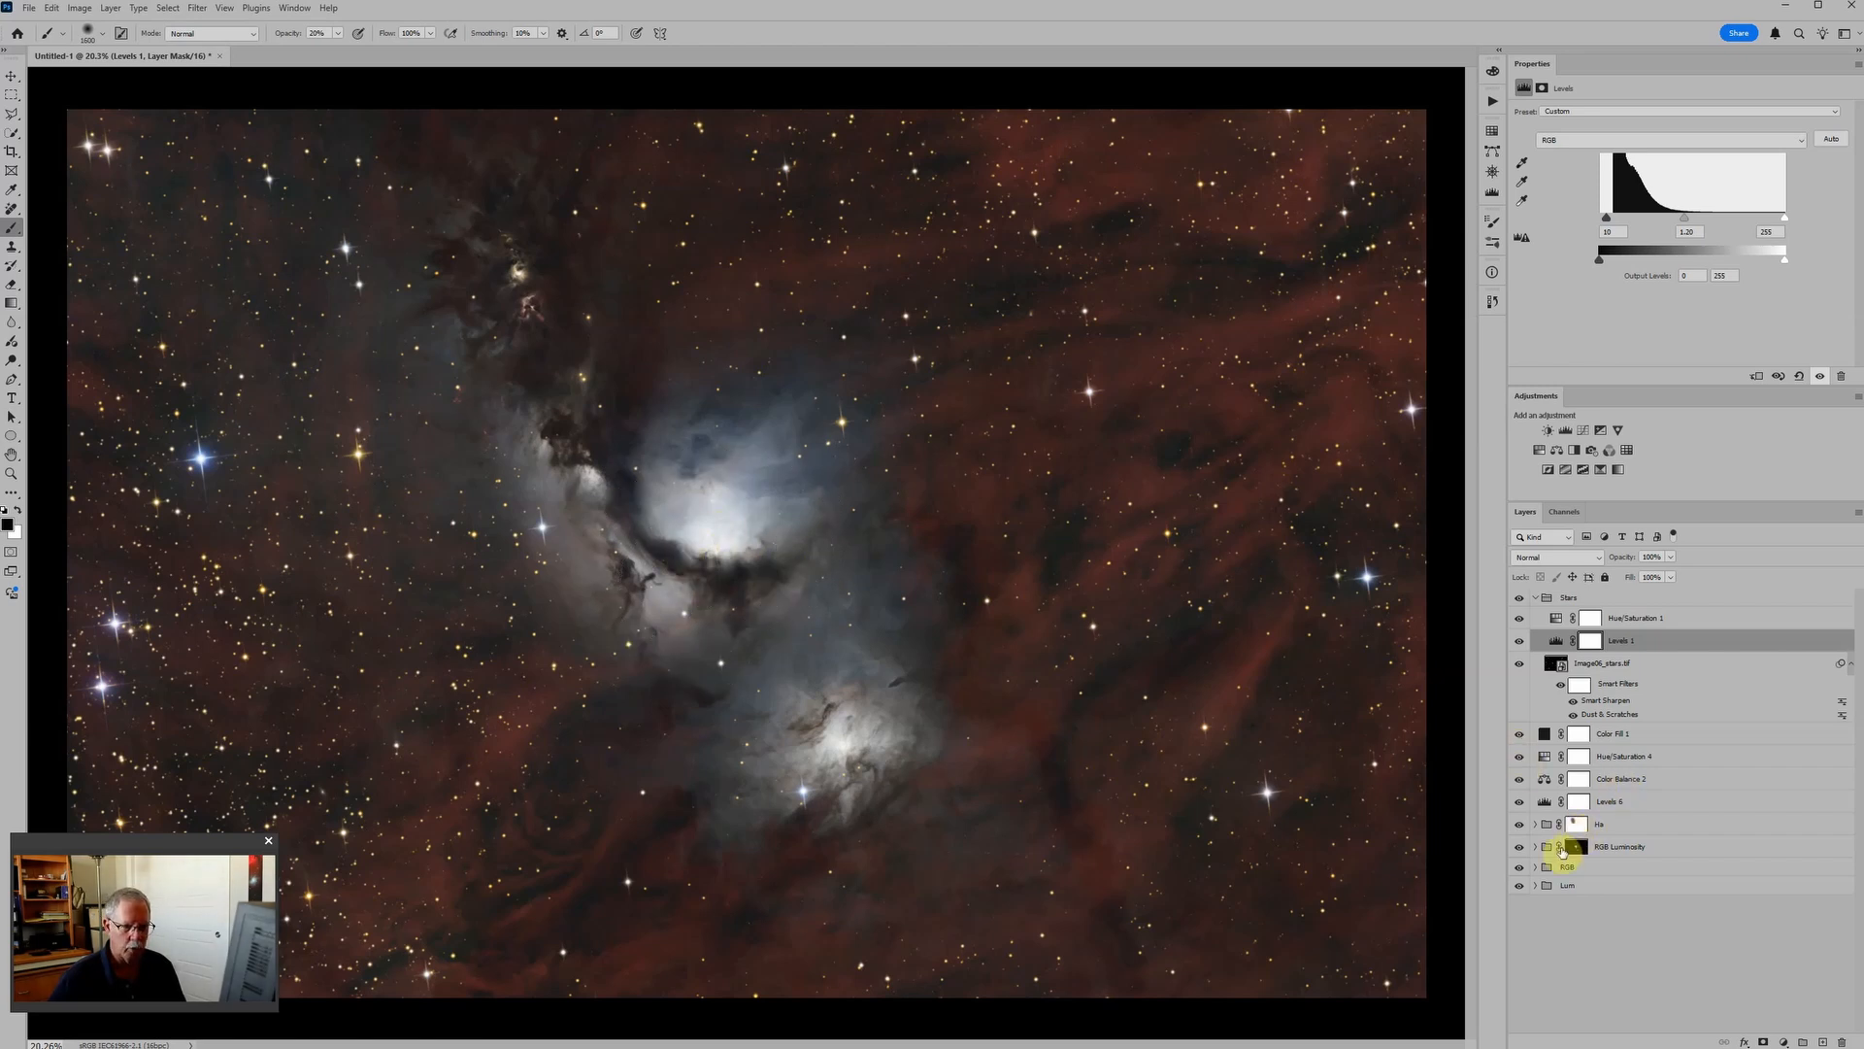
Target the RGB Luminosity group's mask and set up a much smaller white brush at 30% opacity over the bright nebula core.
{"action": "left_click", "coordinate": [1576, 846]}
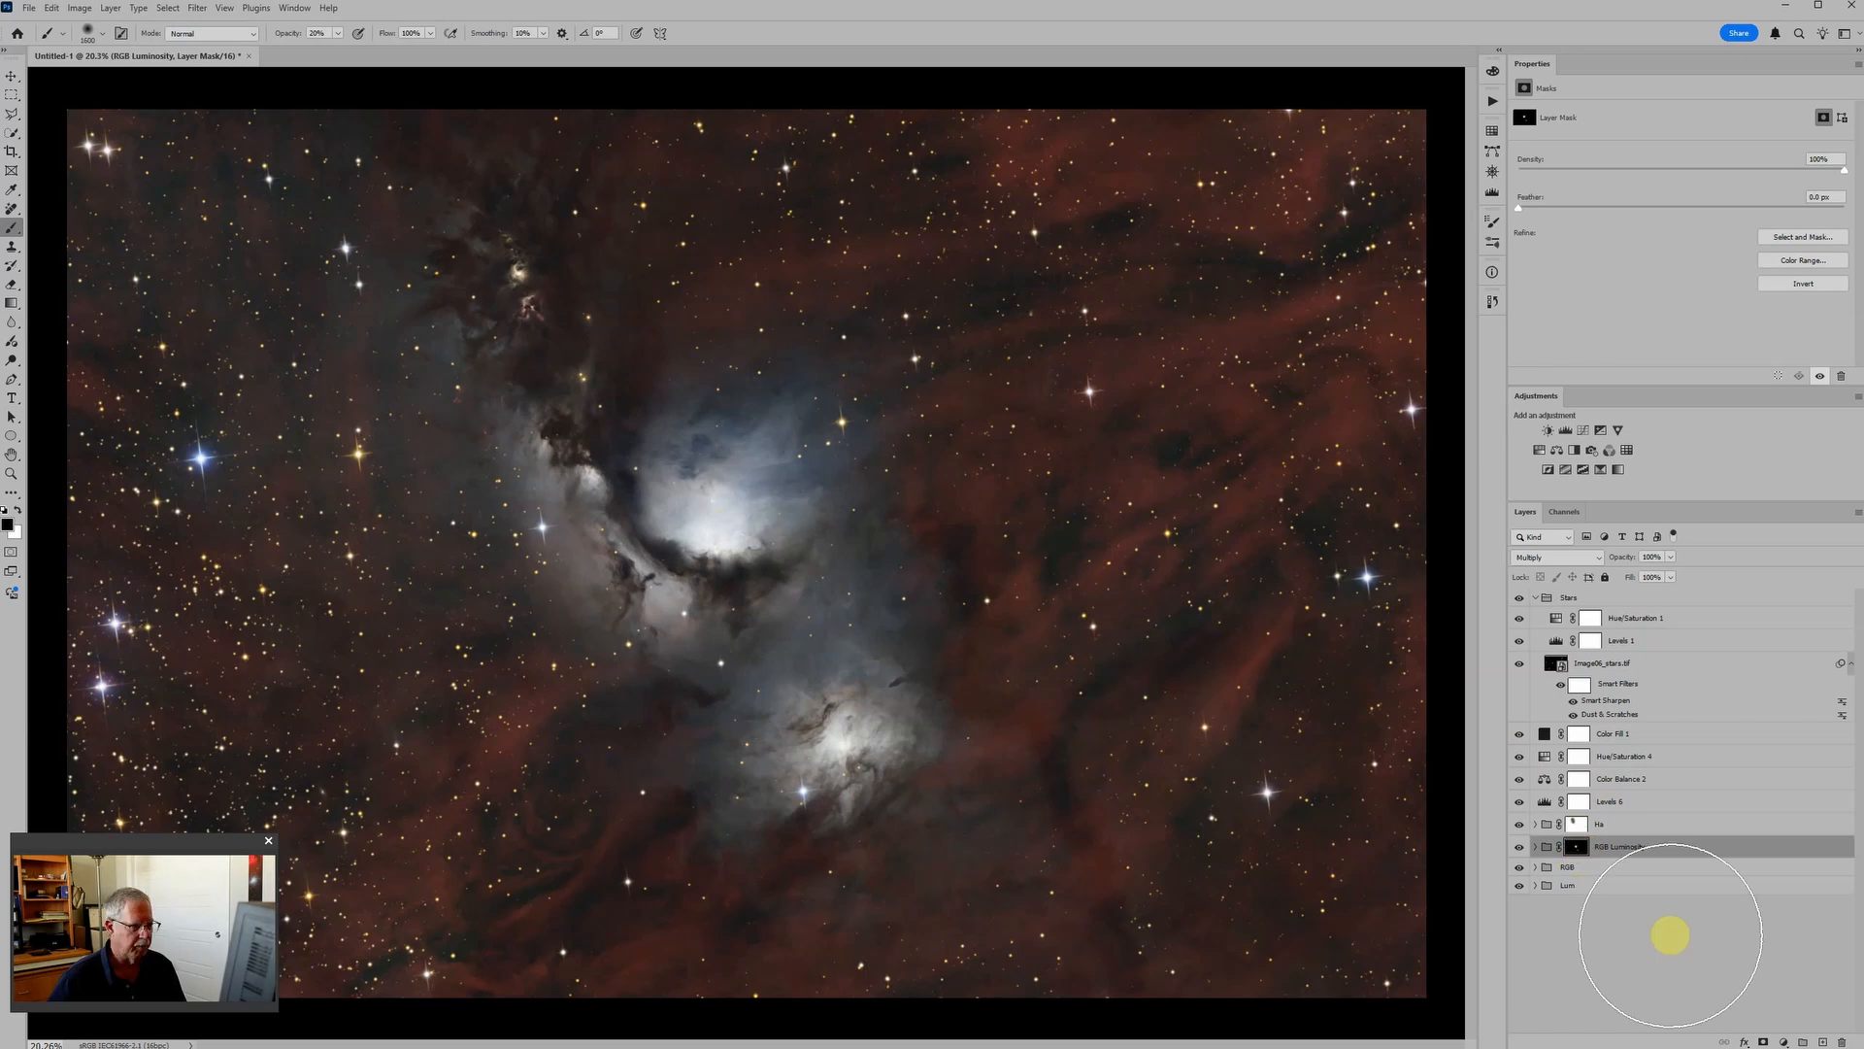
{"action": "key", "text": "x"}
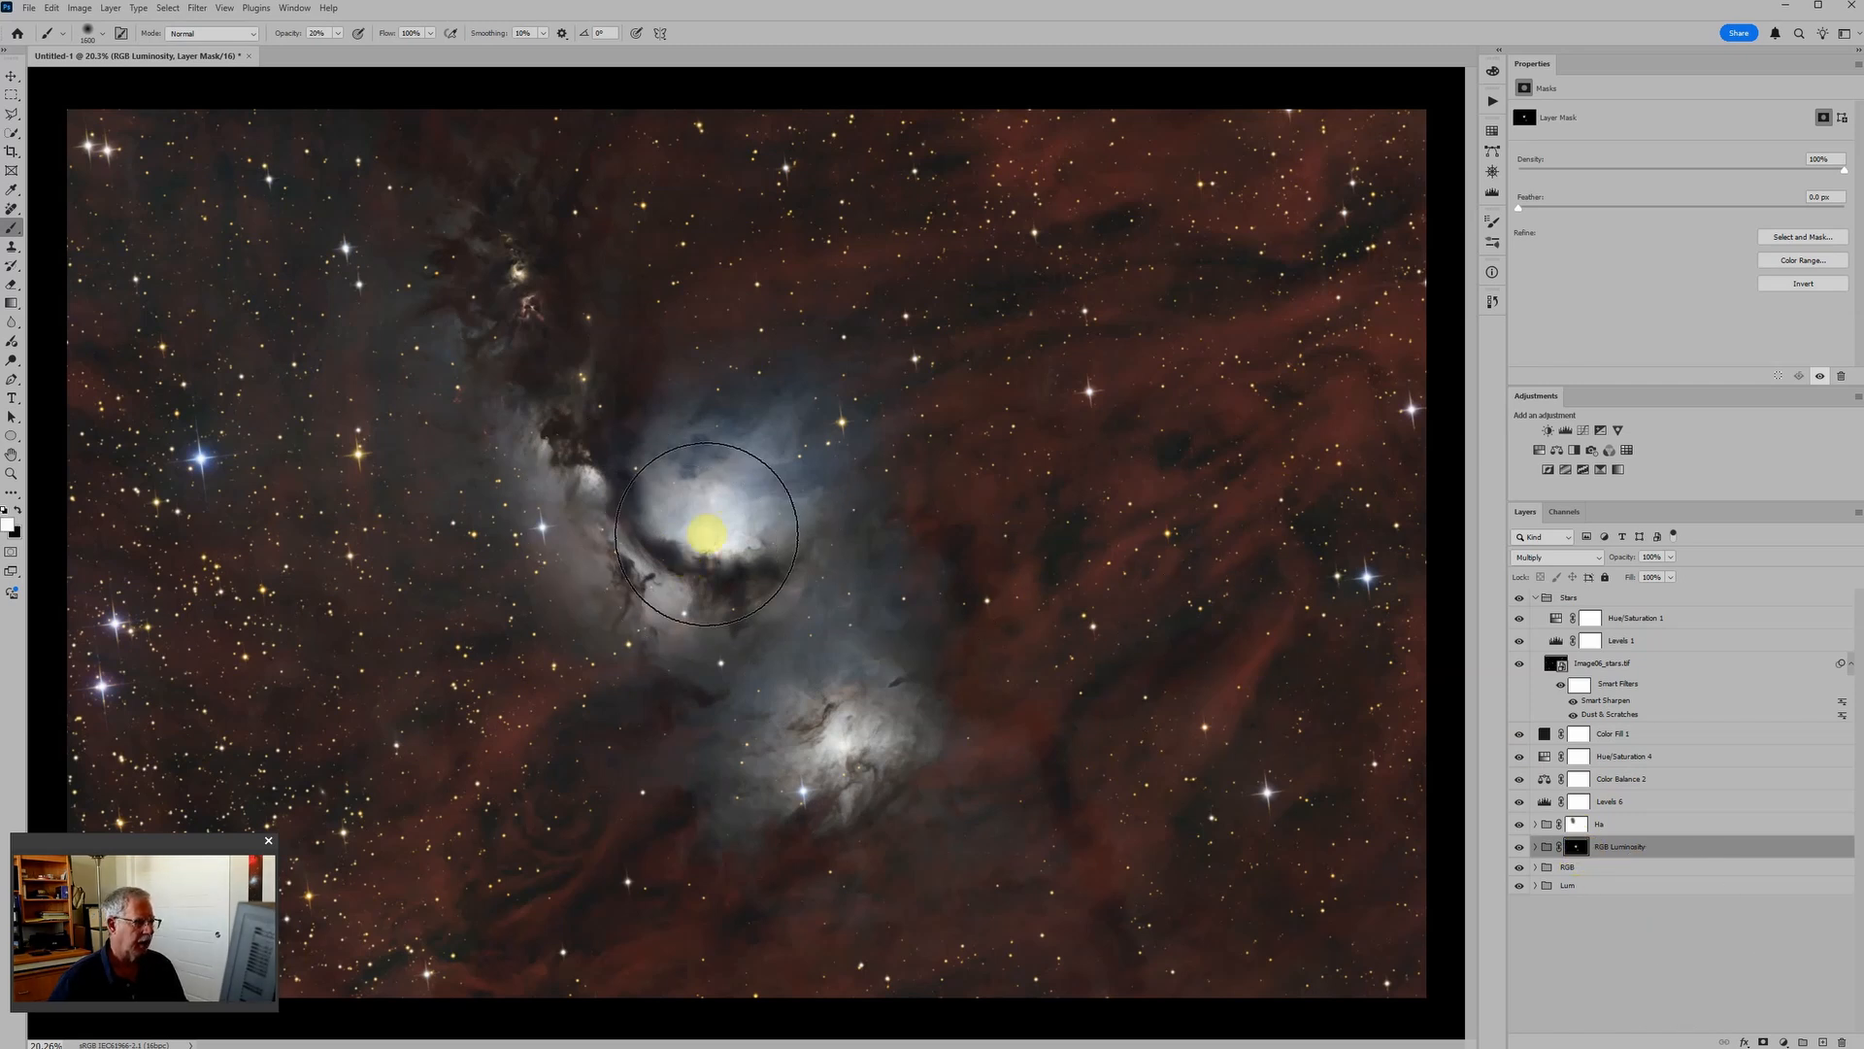
{"action": "key", "text": "3"}
{"action": "key", "text": "bracketleft"}
{"action": "key", "text": "bracketleft"}
{"action": "key", "text": "bracketleft"}
{"action": "key", "text": "bracketleft"}
{"action": "key", "text": "bracketleft"}
{"action": "key", "text": "bracketleft"}
{"action": "key", "text": "bracketleft"}
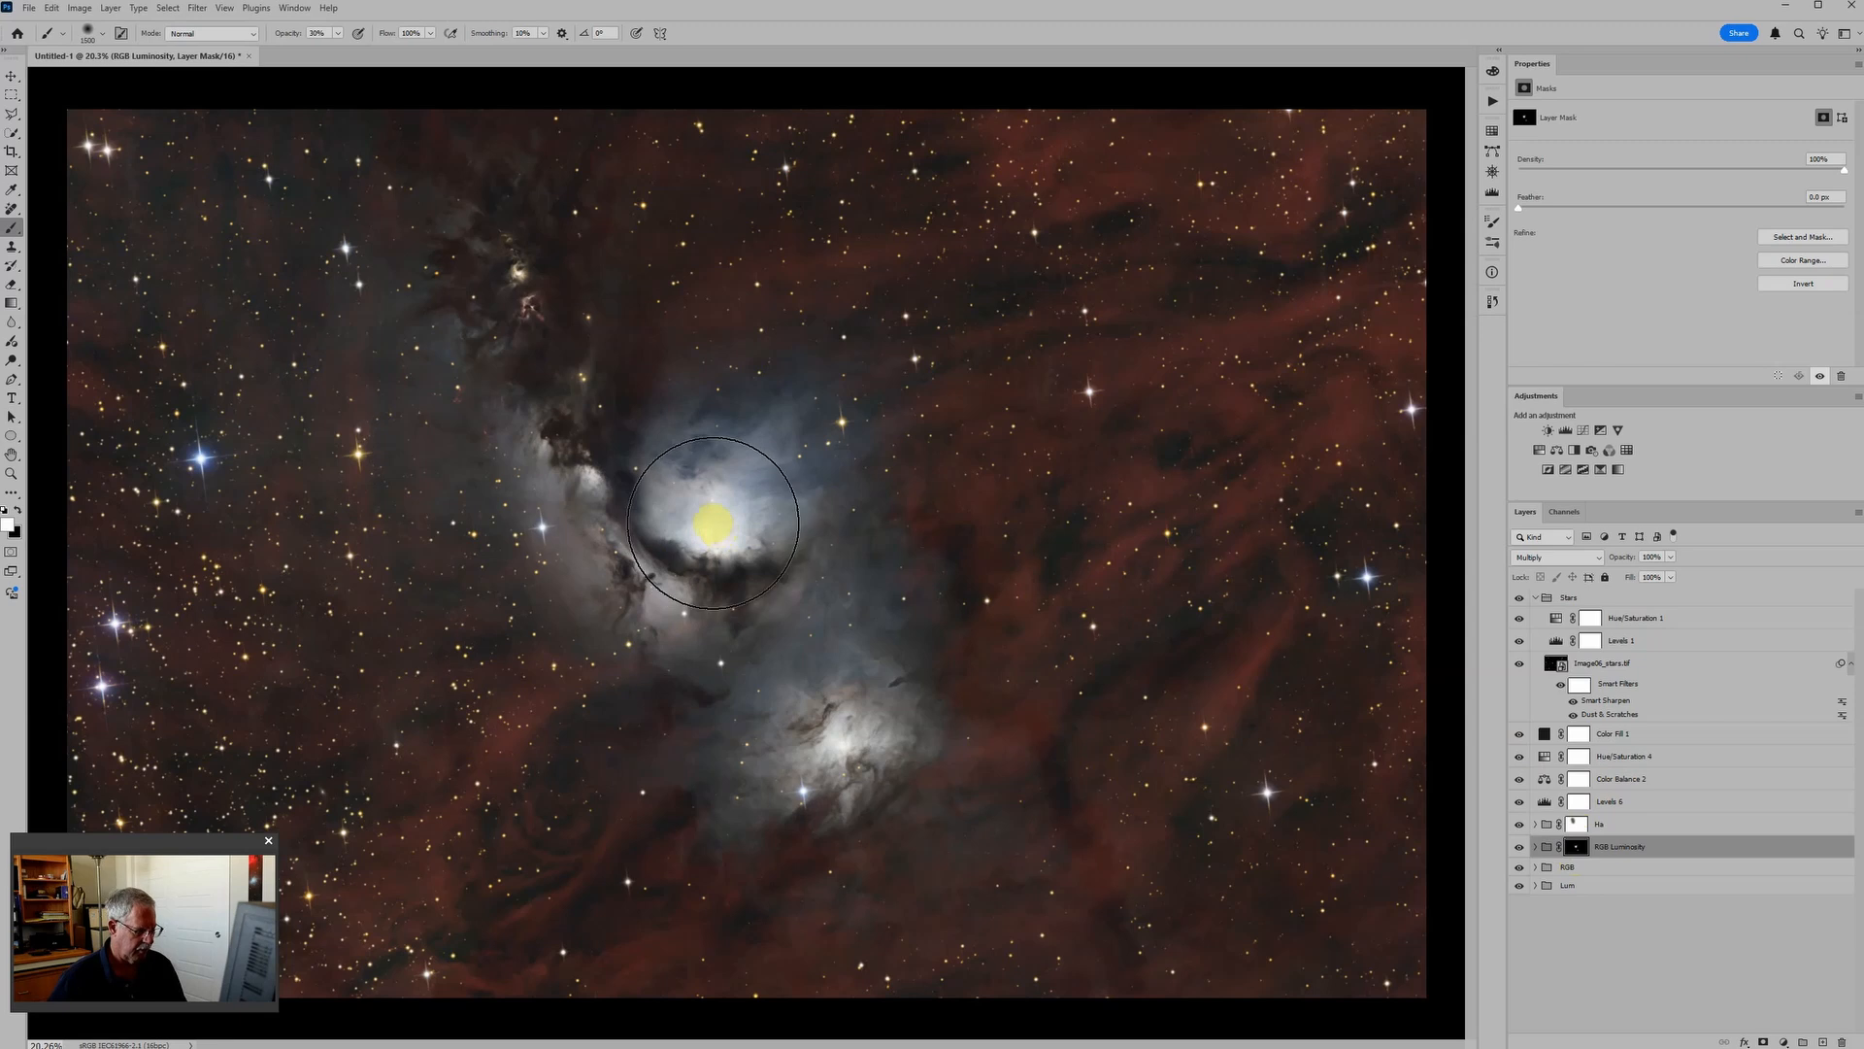
{"action": "key", "text": "bracketleft"}
{"action": "key", "text": "bracketleft"}
{"action": "key", "text": "bracketleft"}
{"action": "key", "text": "bracketleft"}
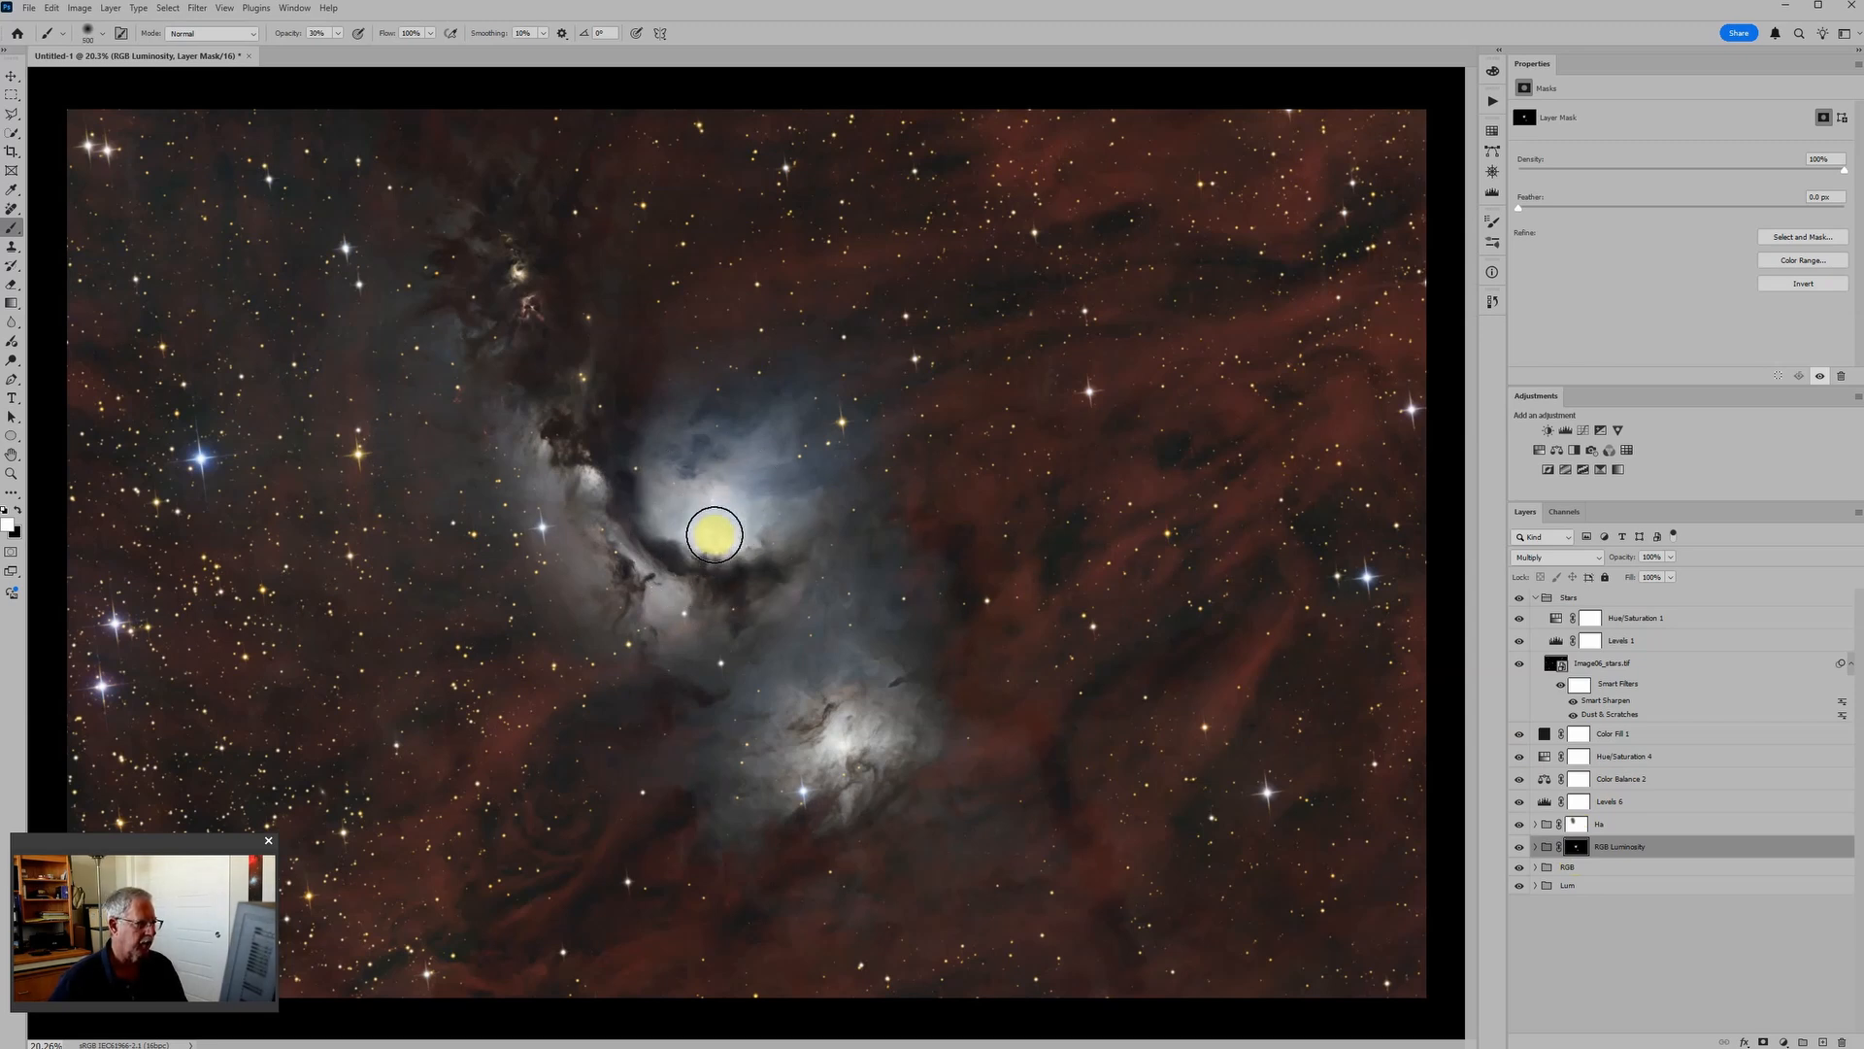
{"action": "scroll", "coordinate": [986, 533], "scroll_direction": "down", "scroll_amount": 5}
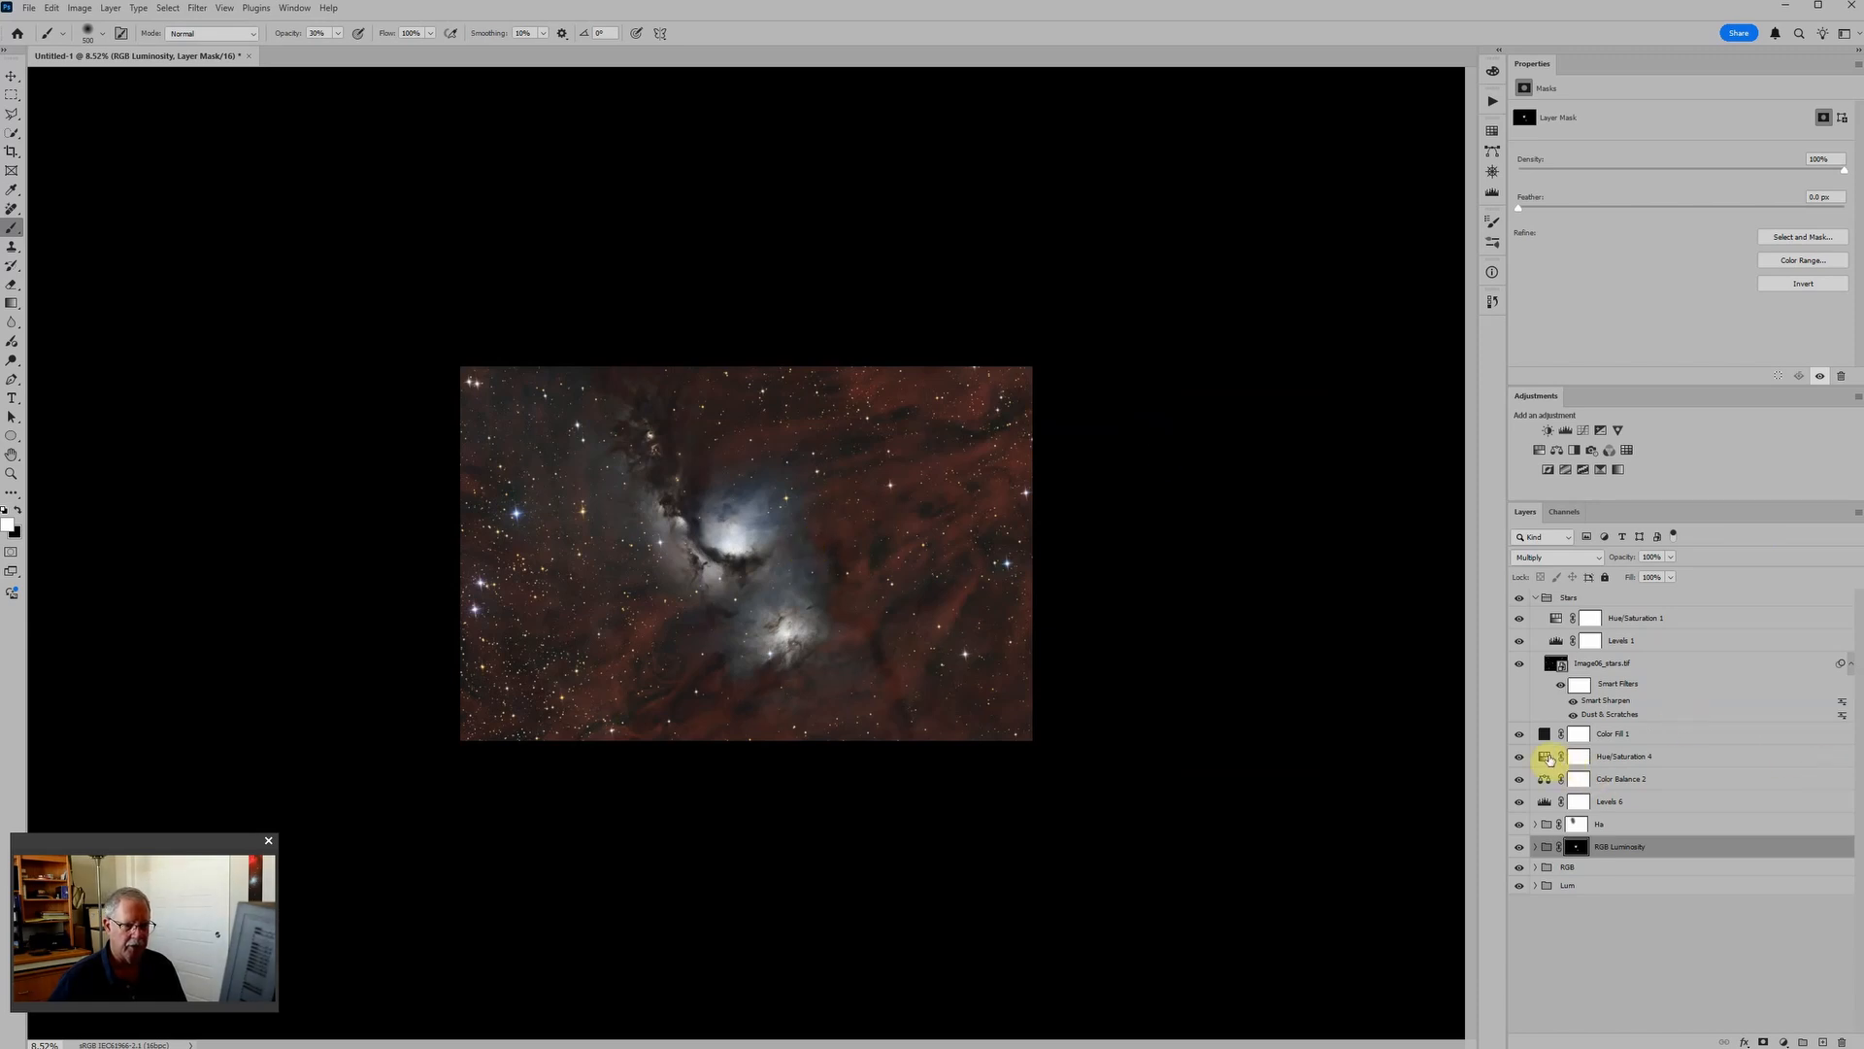
Set the saturation of the Blues to +16 in the Hue/Saturation 4 adjustment.
{"action": "left_click", "coordinate": [1546, 757]}
{"action": "left_click", "coordinate": [1597, 133]}
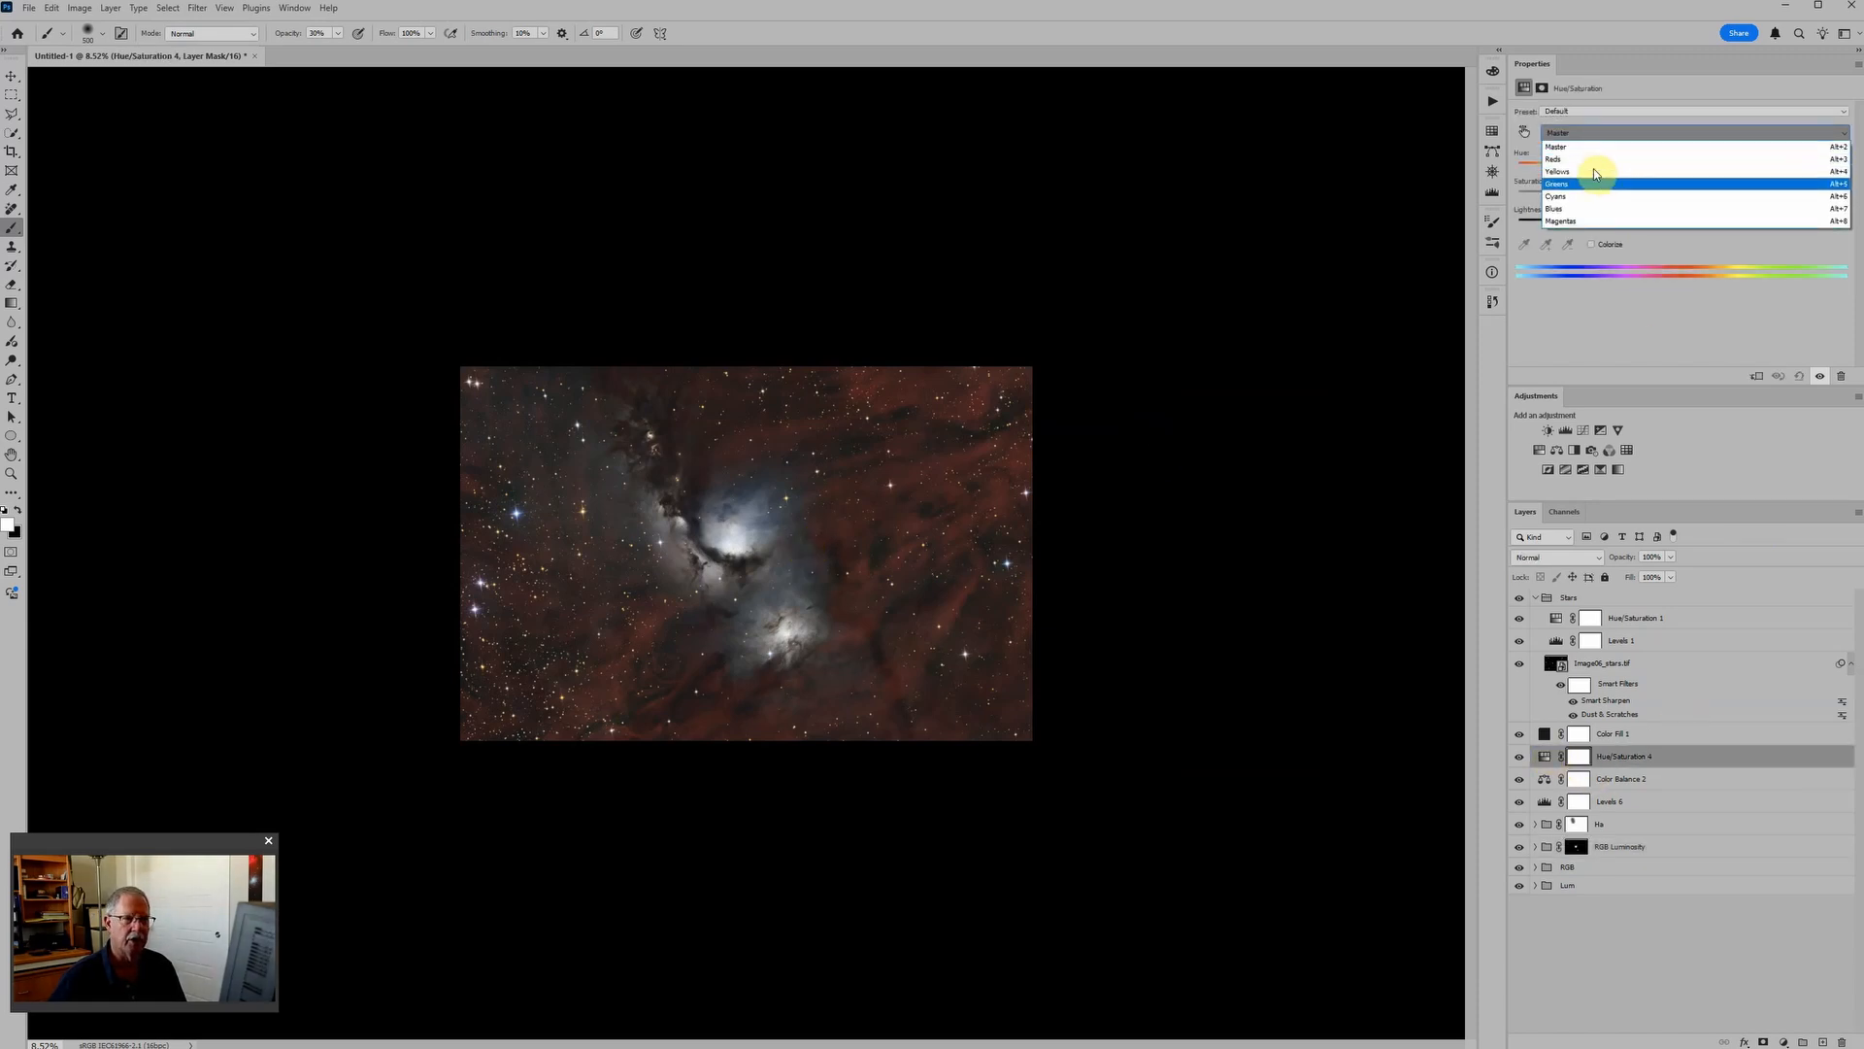
{"action": "left_click", "coordinate": [1590, 202]}
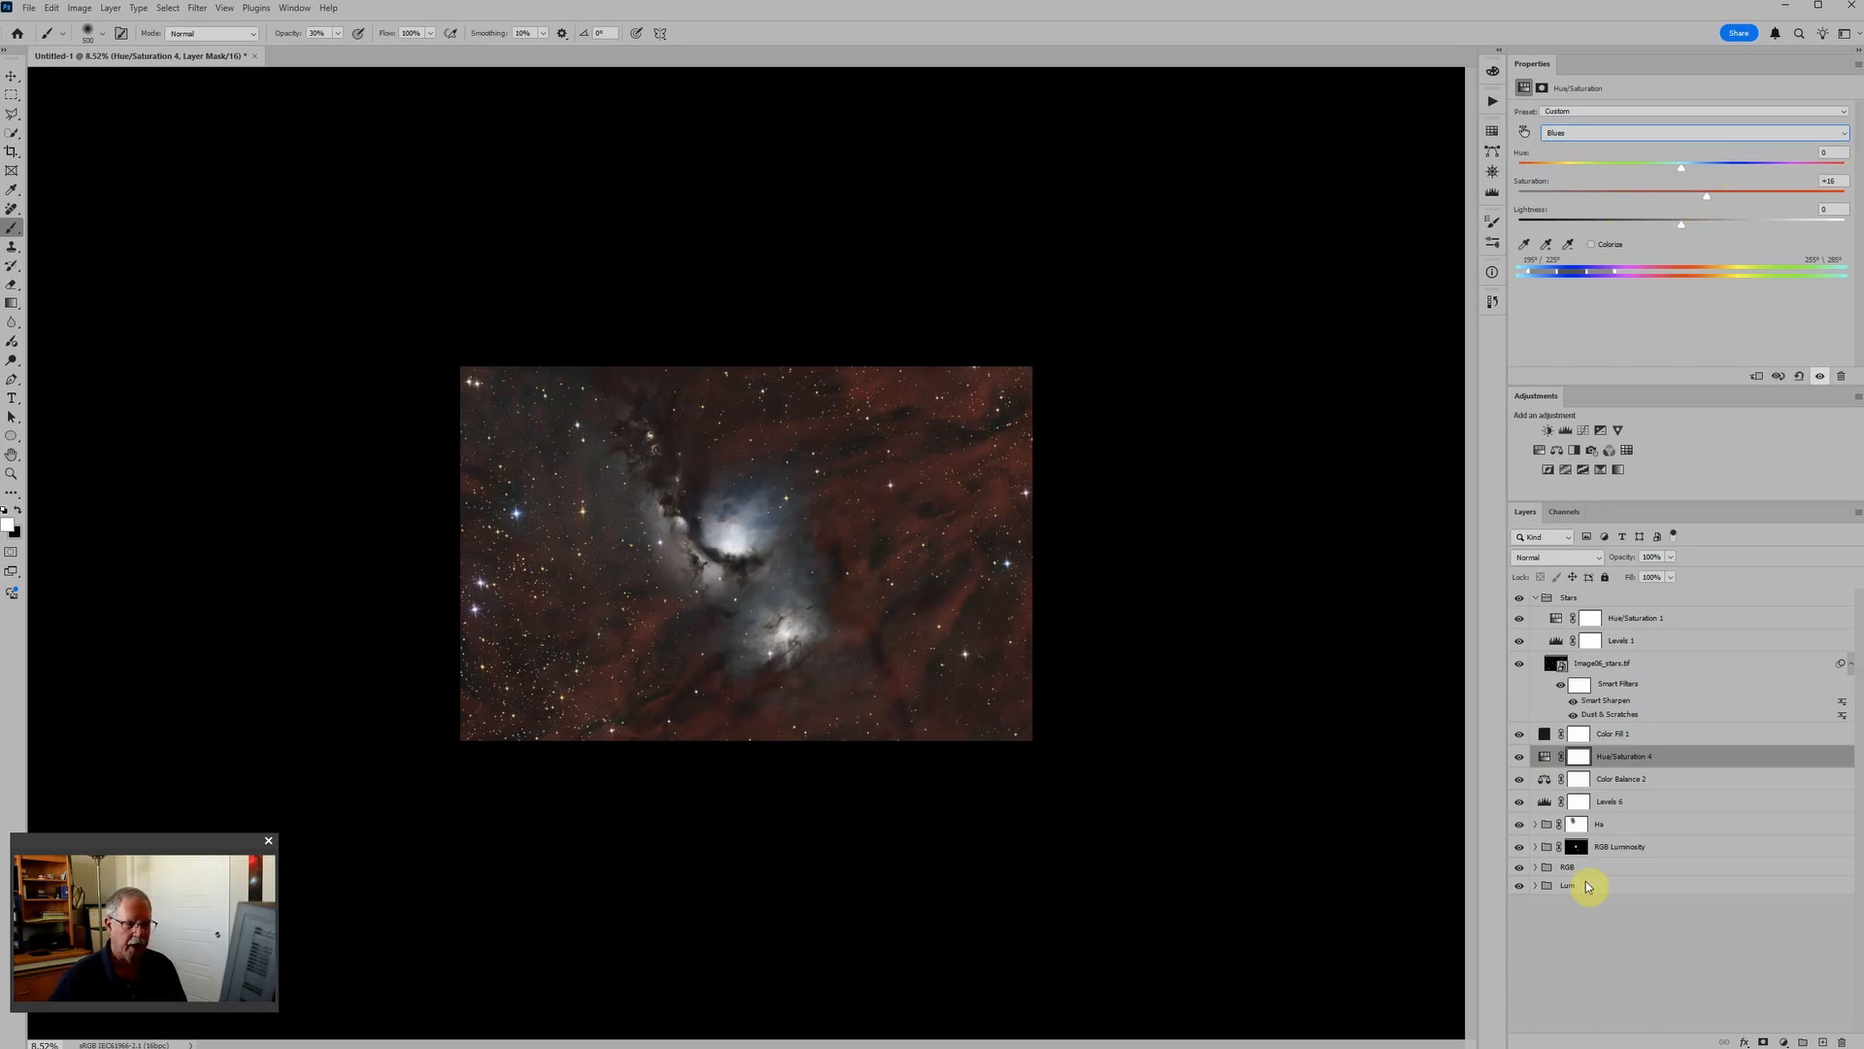
Set the input black level of the Levels adjustment in the Lum group to 25 and check the whole image.
{"action": "left_click", "coordinate": [1536, 887]}
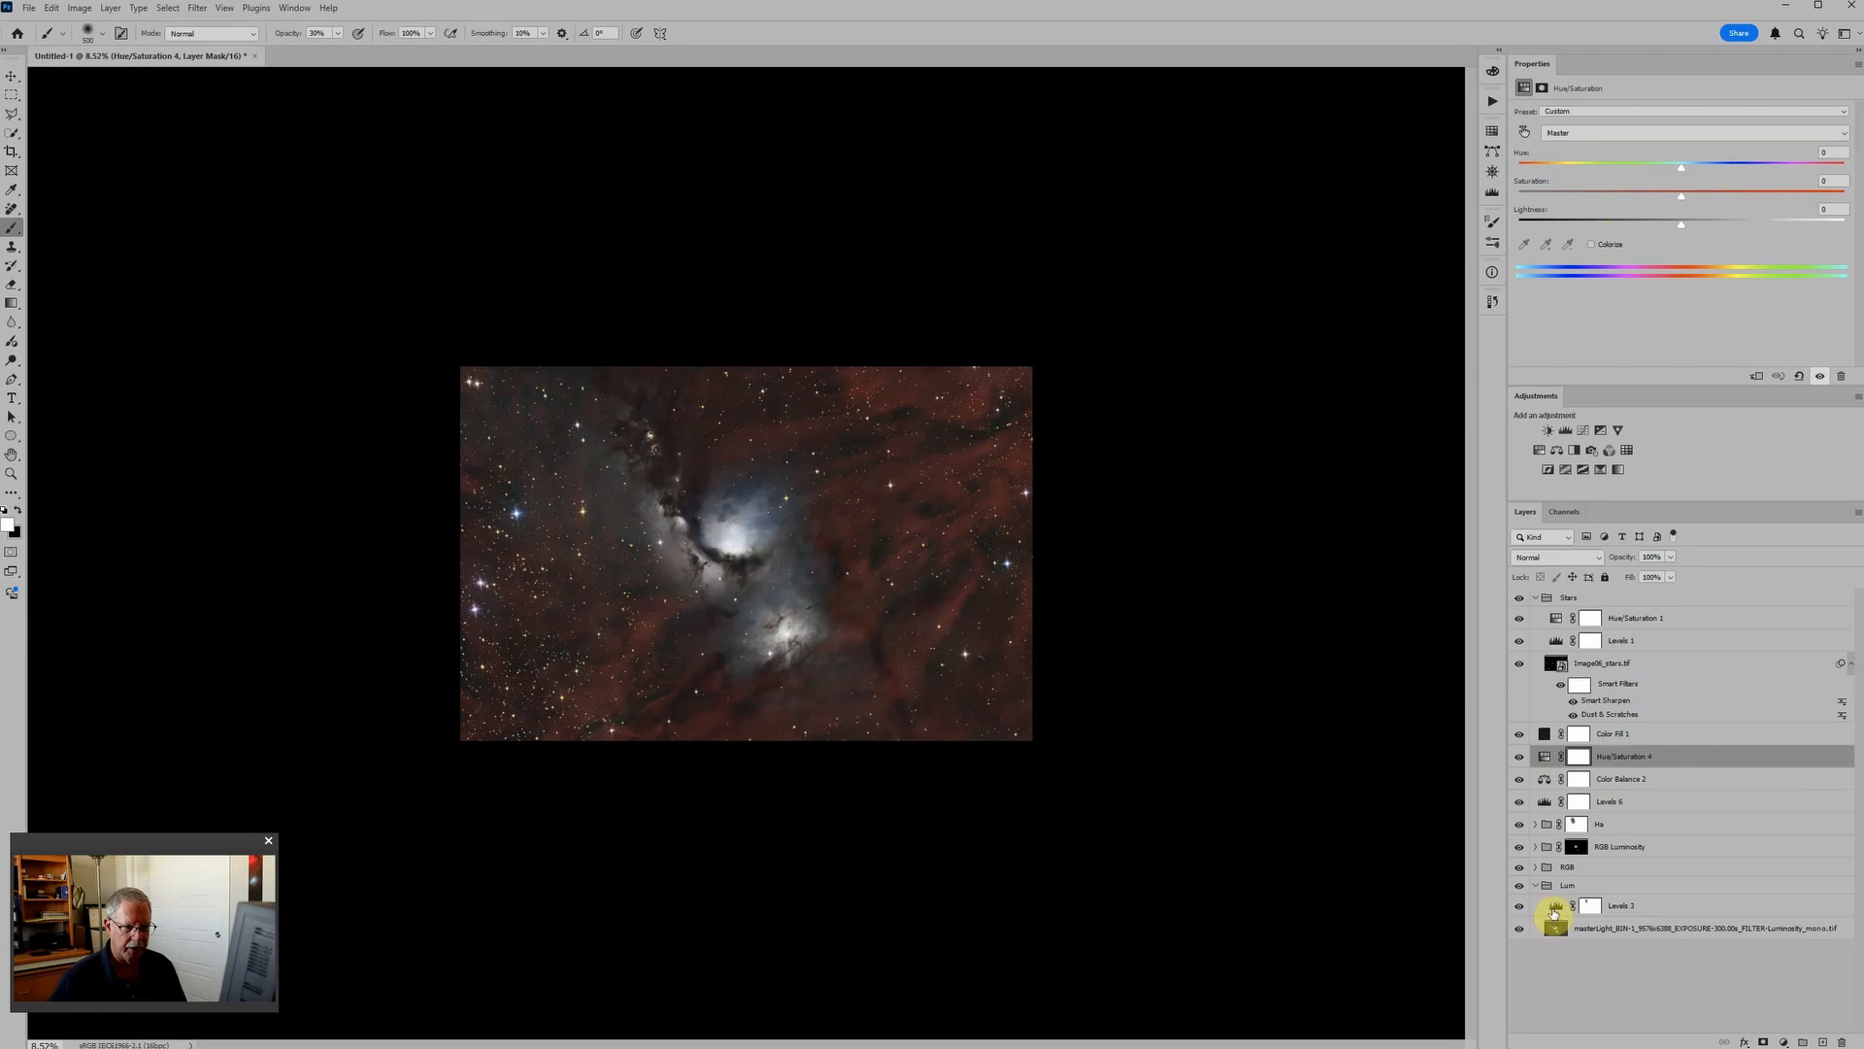
{"action": "left_click", "coordinate": [1554, 912]}
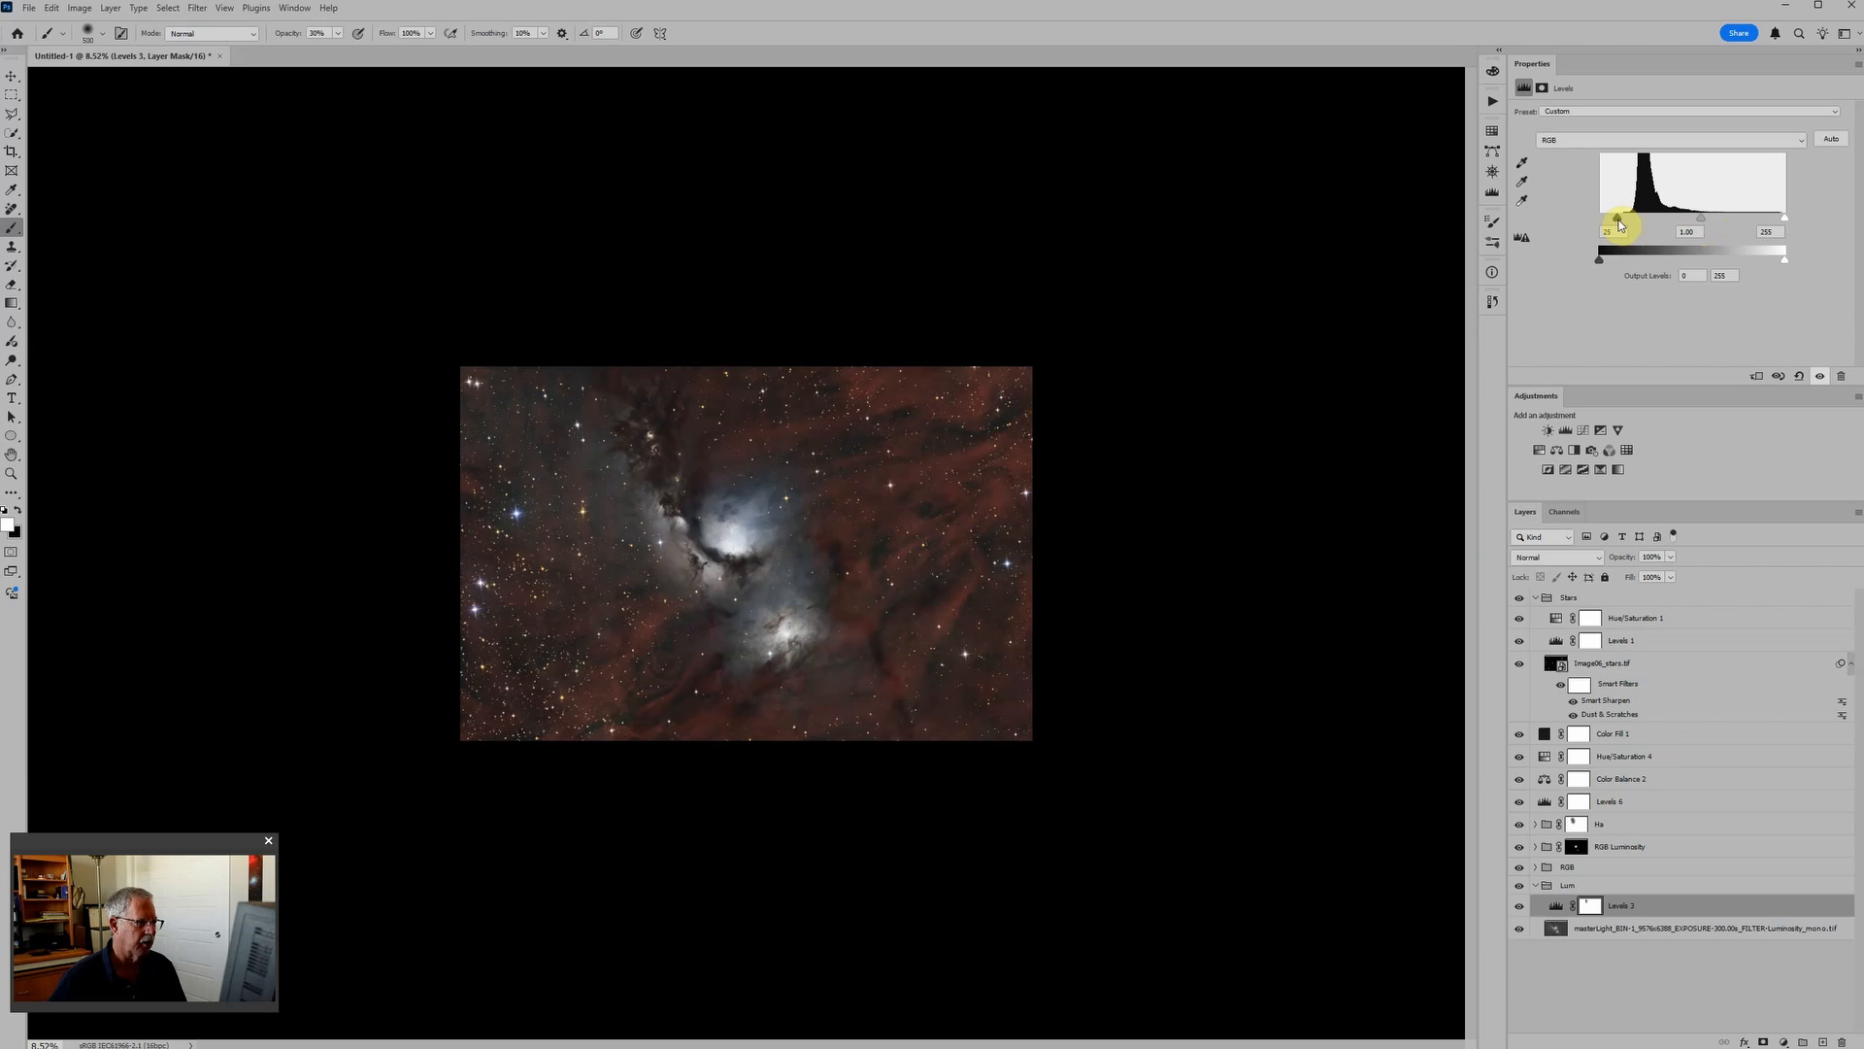
{"action": "scroll", "coordinate": [877, 573], "scroll_direction": "up", "scroll_amount": 3}
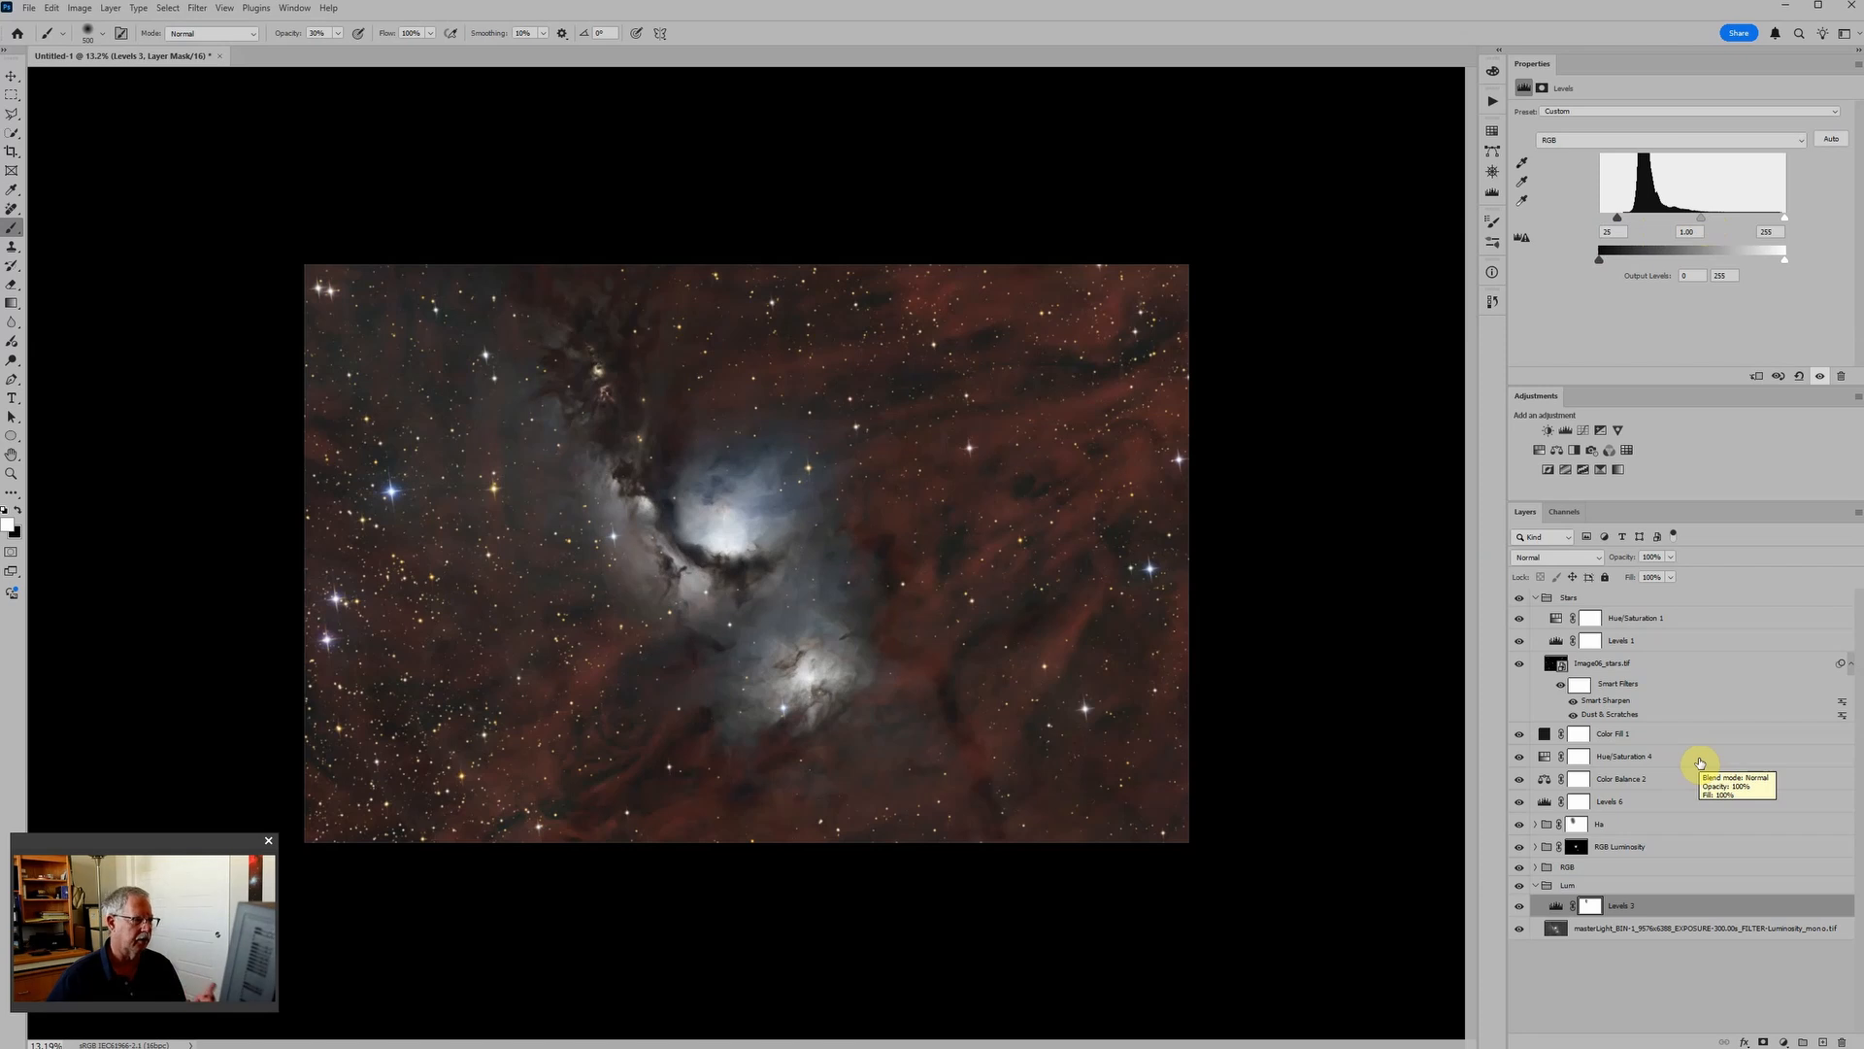
{"action": "scroll", "coordinate": [1360, 737], "scroll_direction": "down", "scroll_amount": 2}
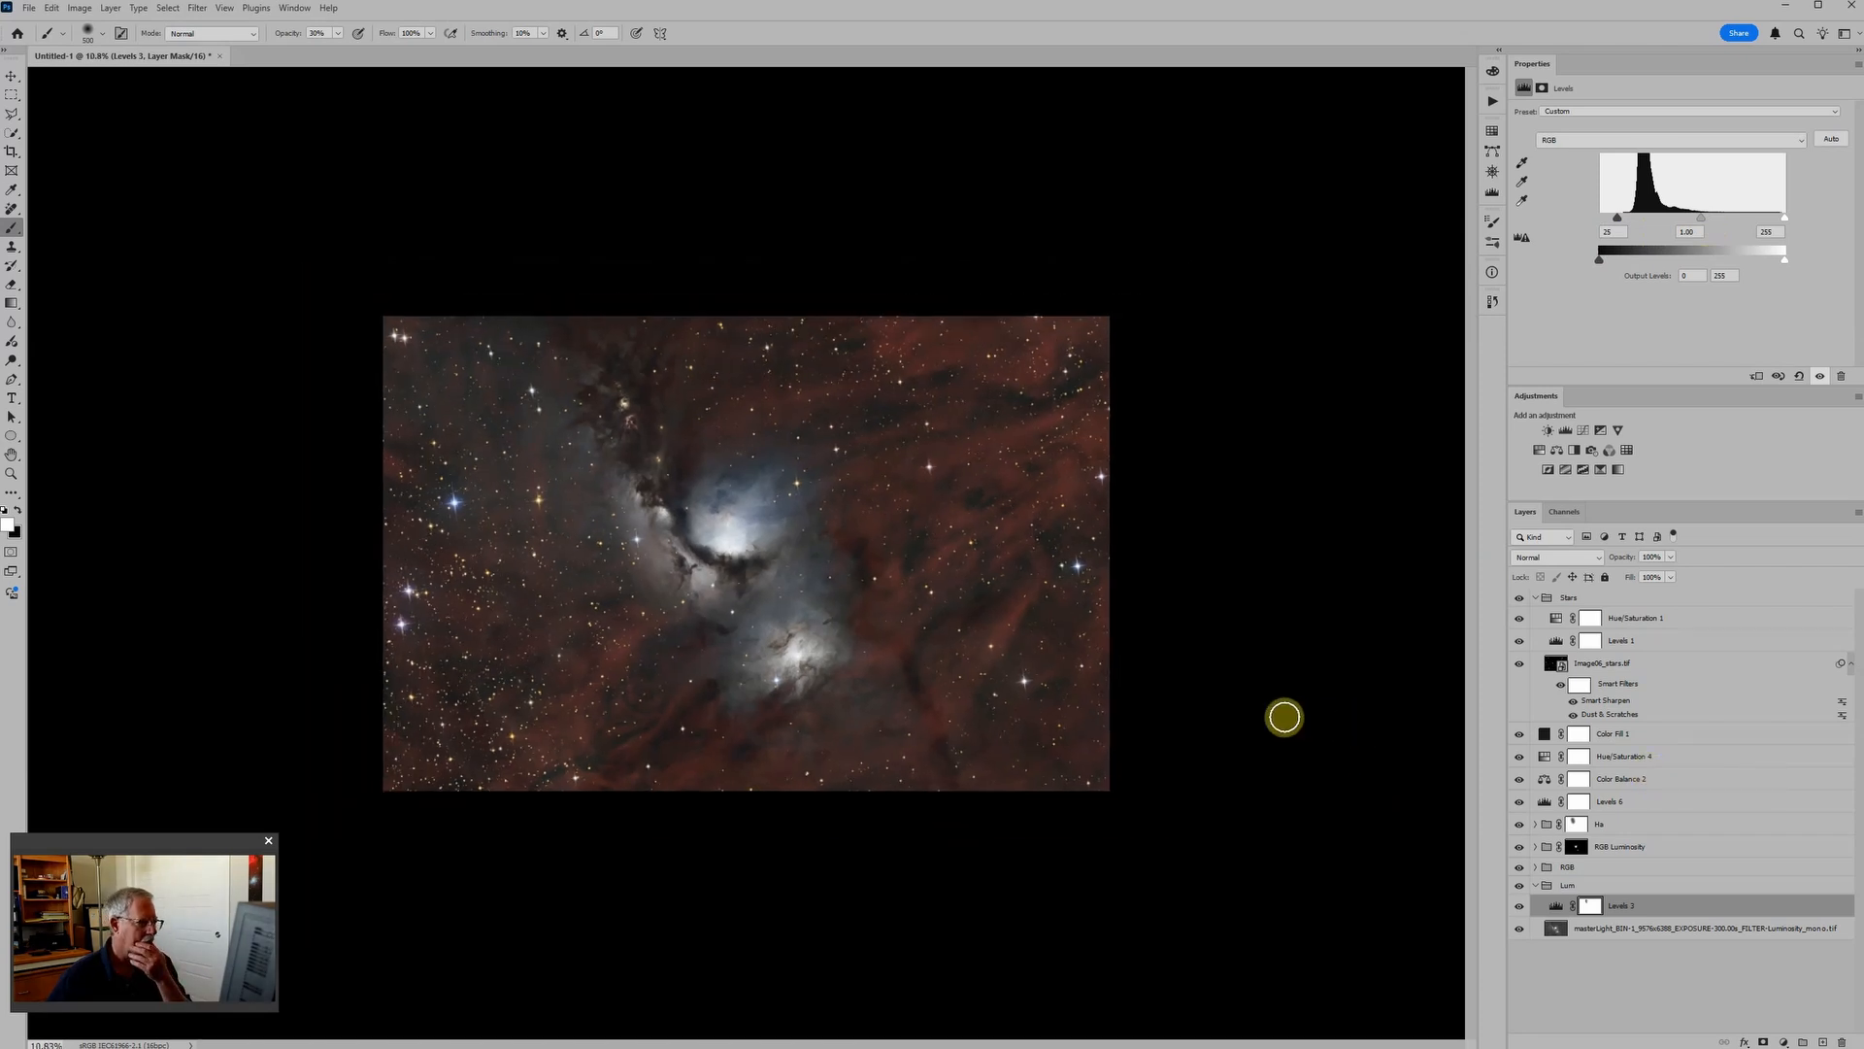
{"action": "scroll", "coordinate": [1284, 716], "scroll_direction": "down", "scroll_amount": 1}
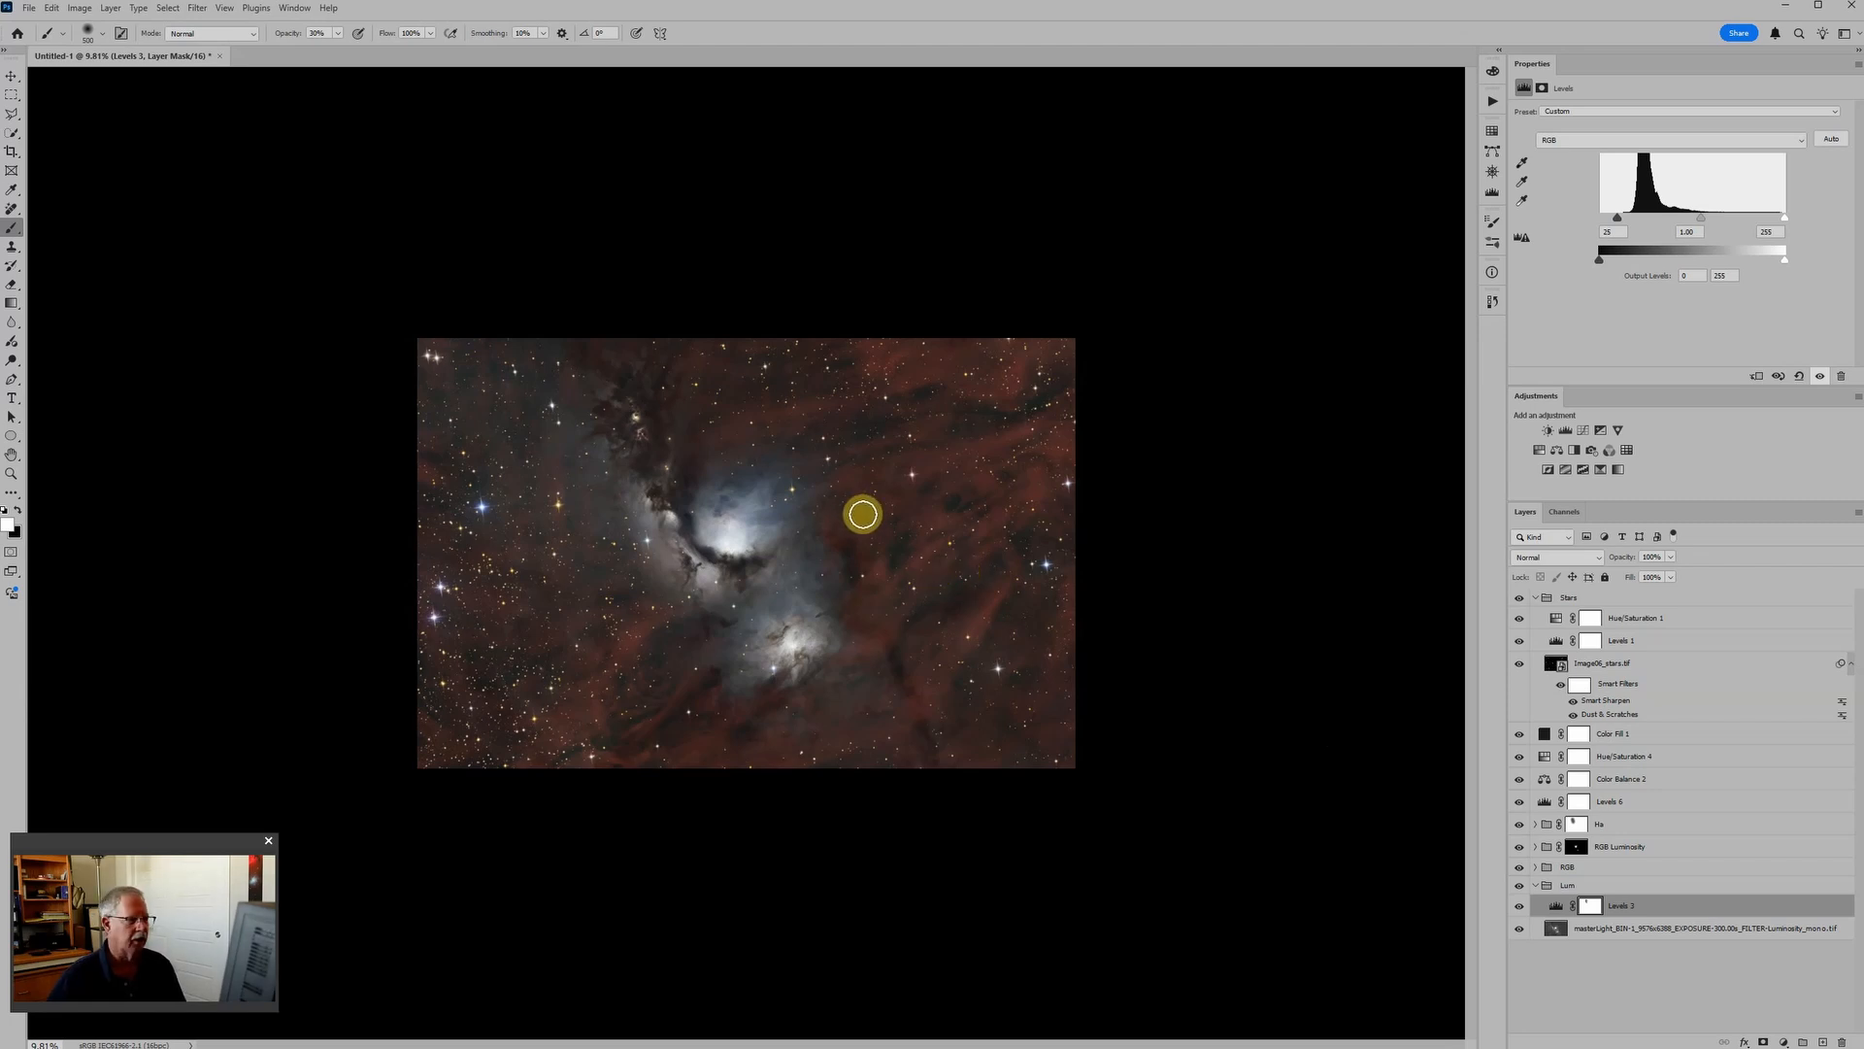
{"action": "scroll", "coordinate": [860, 512], "scroll_direction": "down", "scroll_amount": 1}
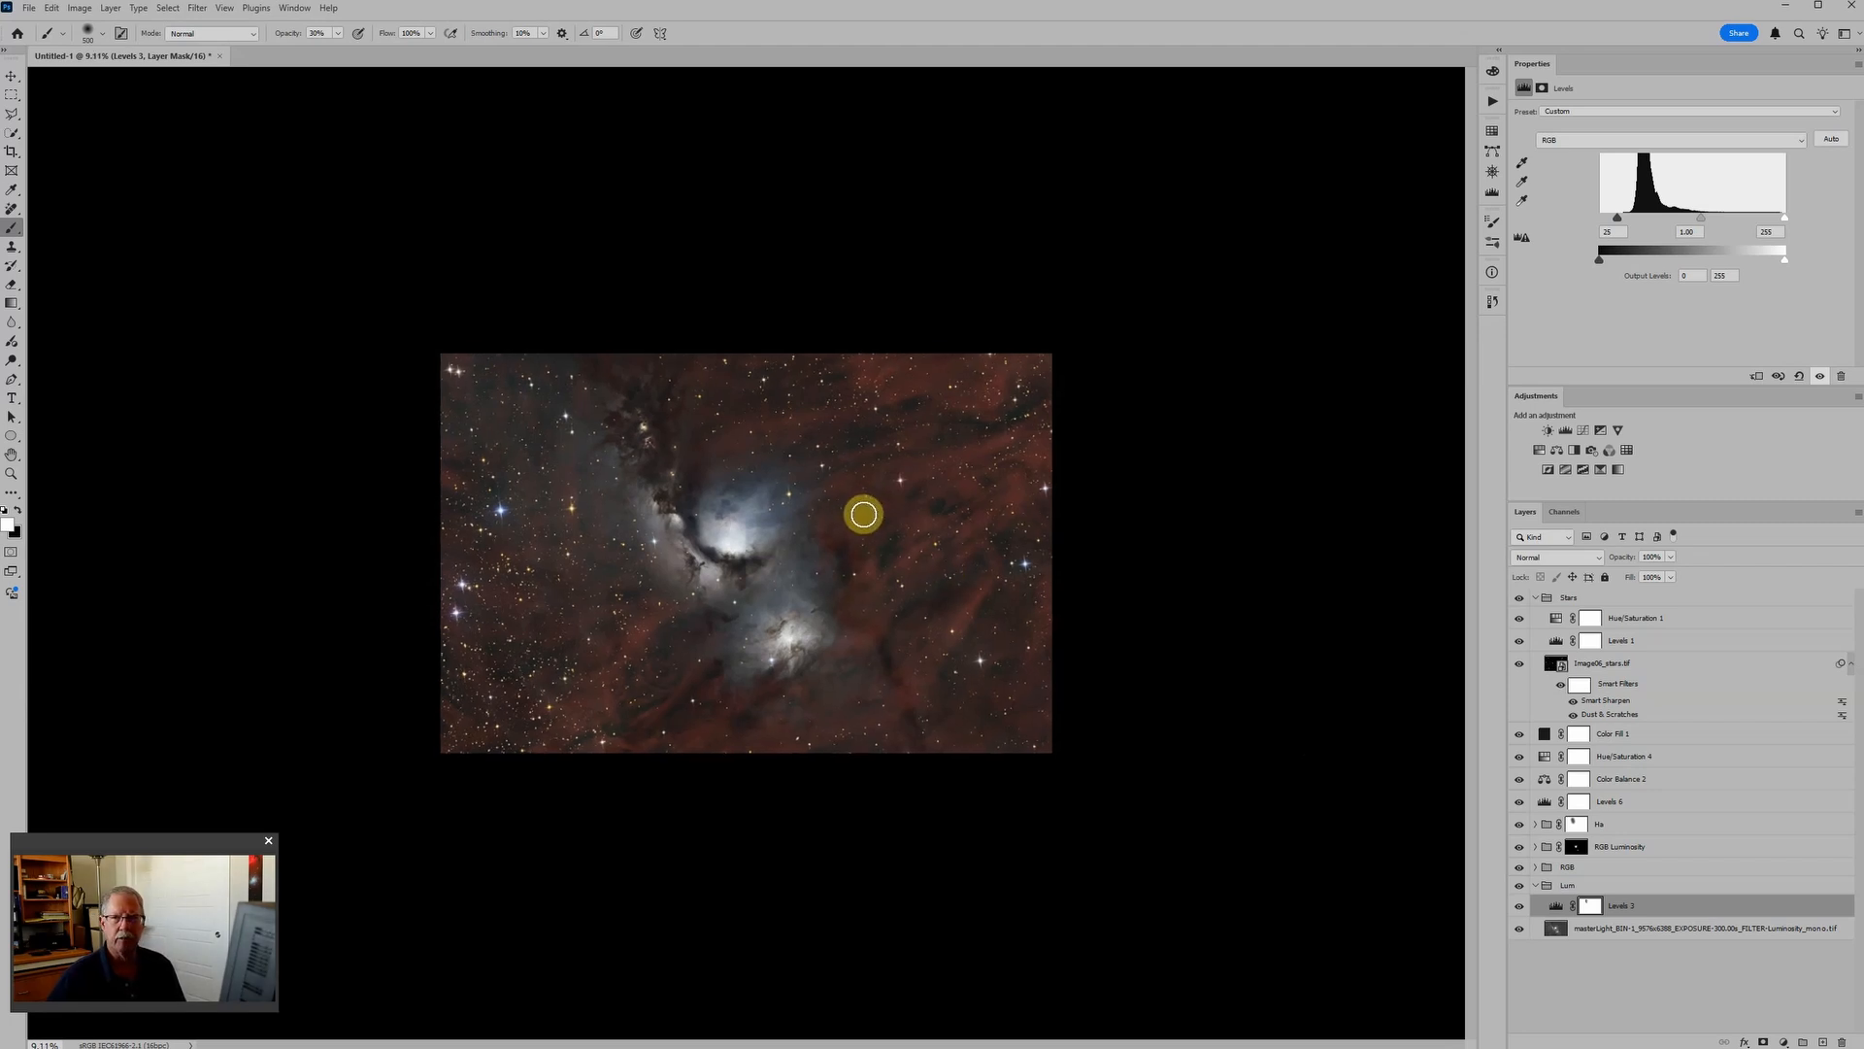
Collapse the Lum and Stars groups and hide every layer and group above Lum.
{"action": "left_click", "coordinate": [1583, 887]}
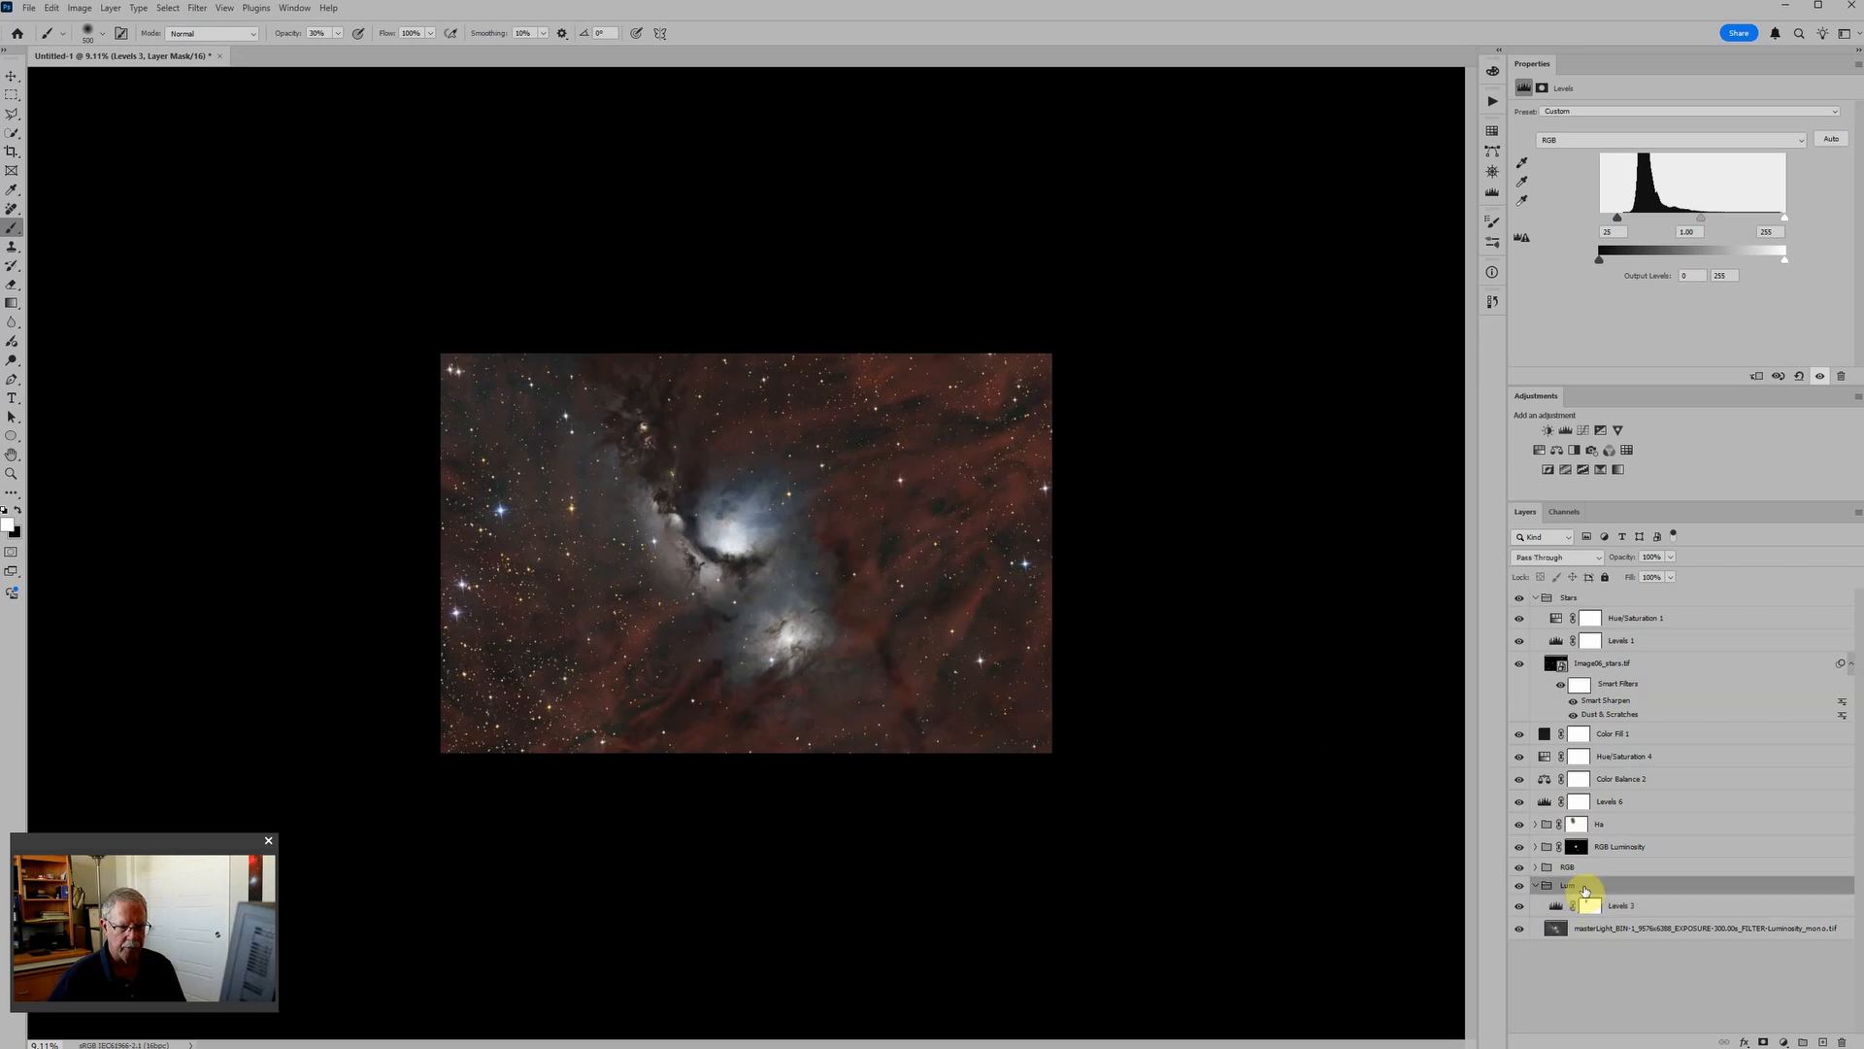
{"action": "left_click", "coordinate": [1535, 886]}
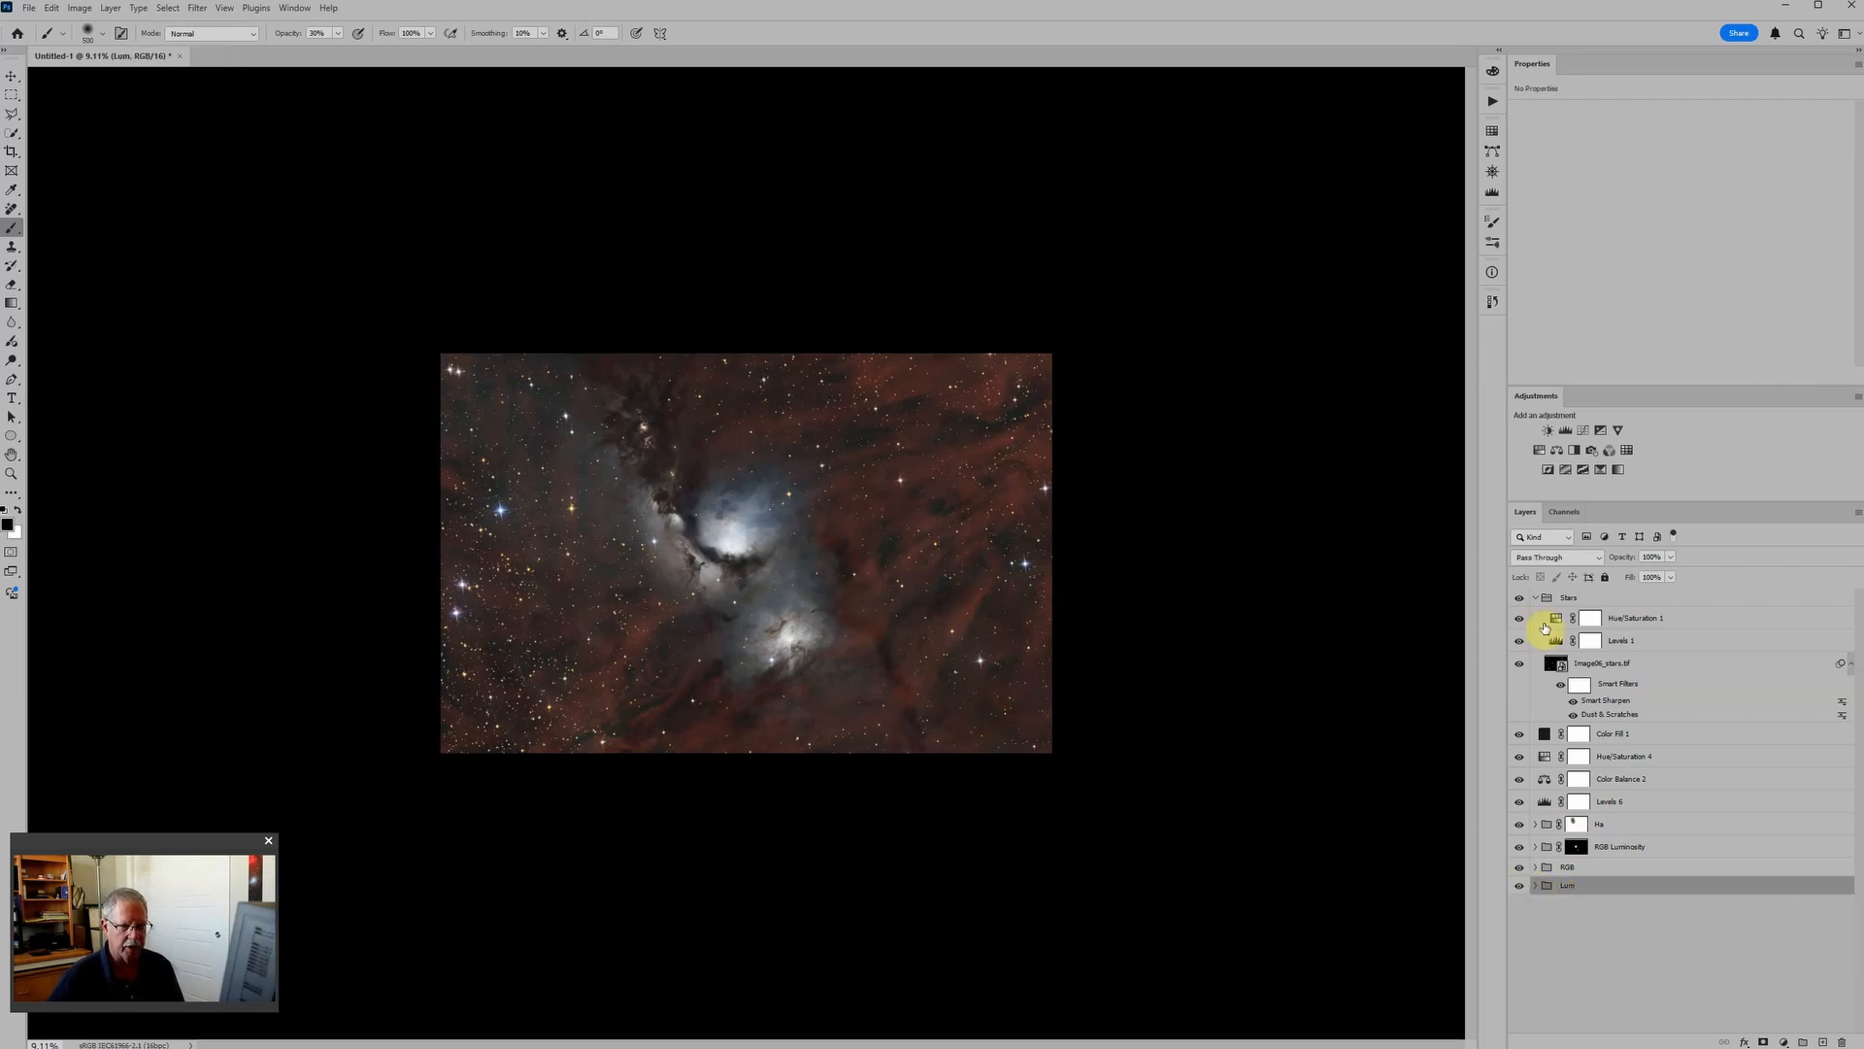
{"action": "left_click", "coordinate": [1534, 598]}
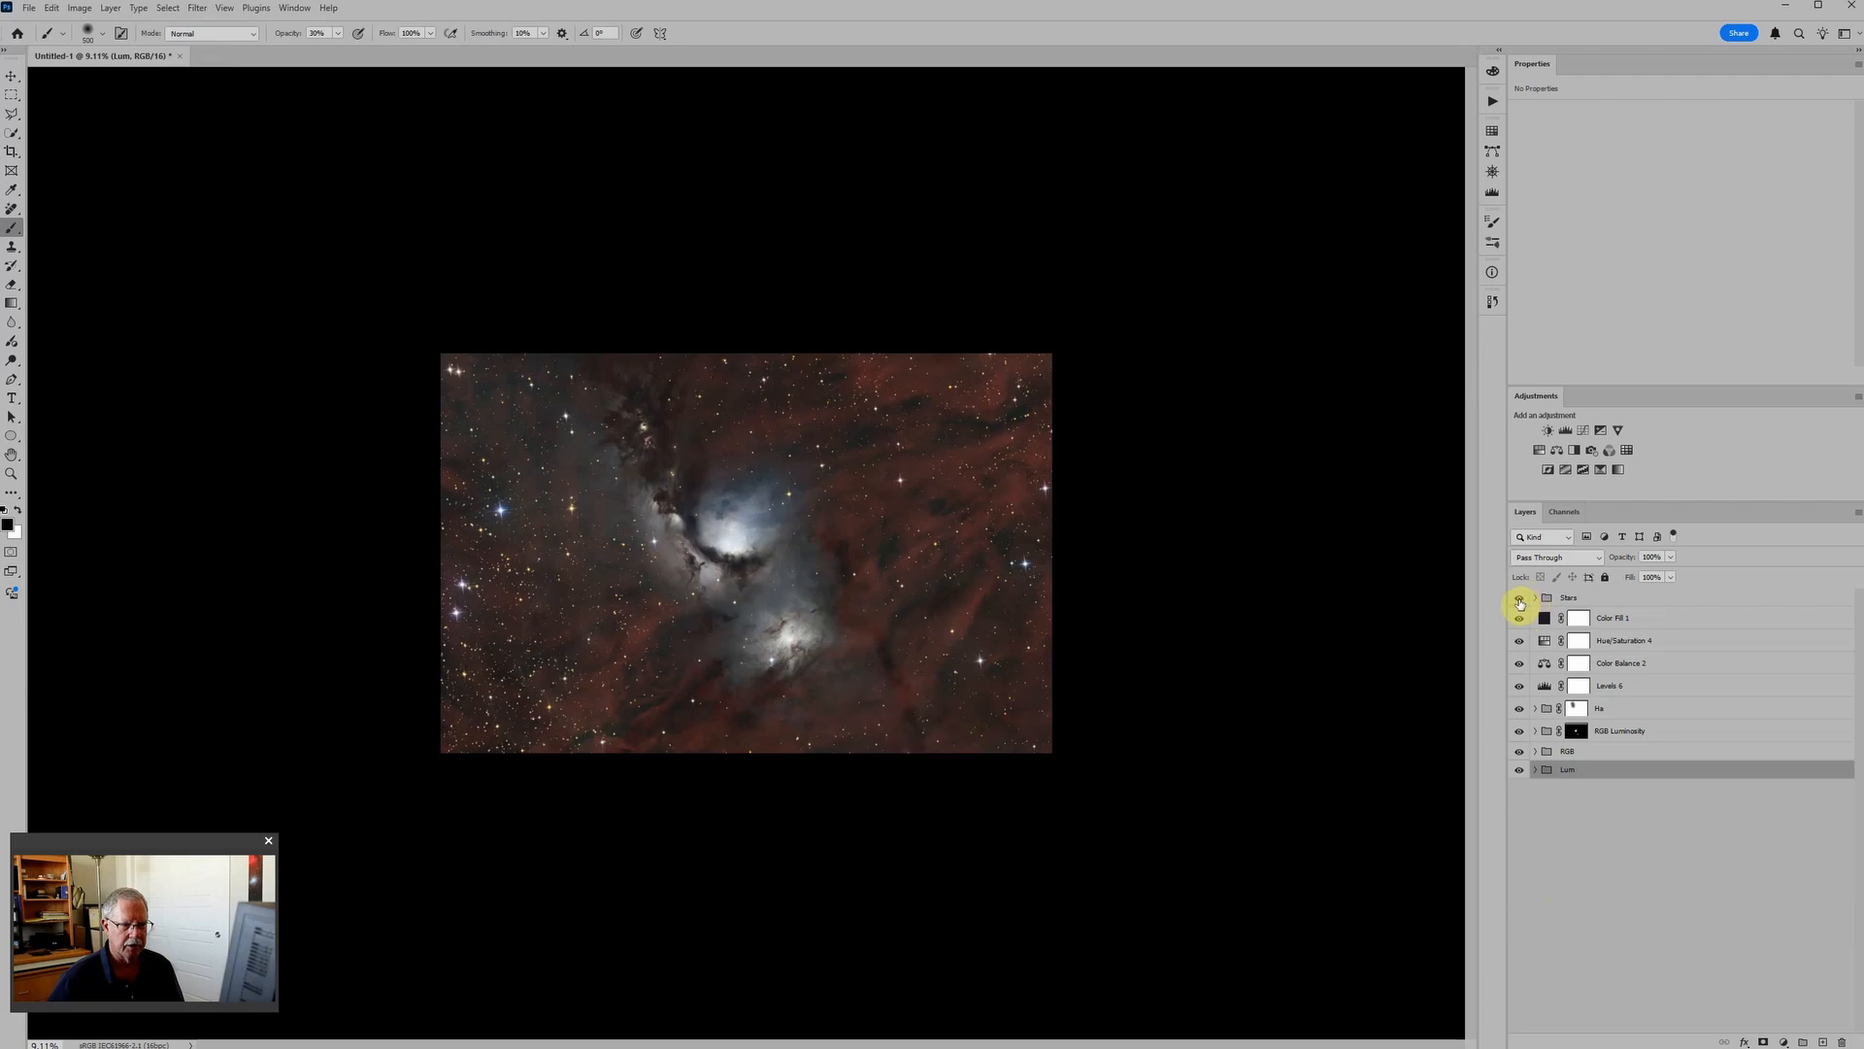
{"action": "left_click_drag", "start_coordinate": [1520, 602], "coordinate": [1519, 757]}
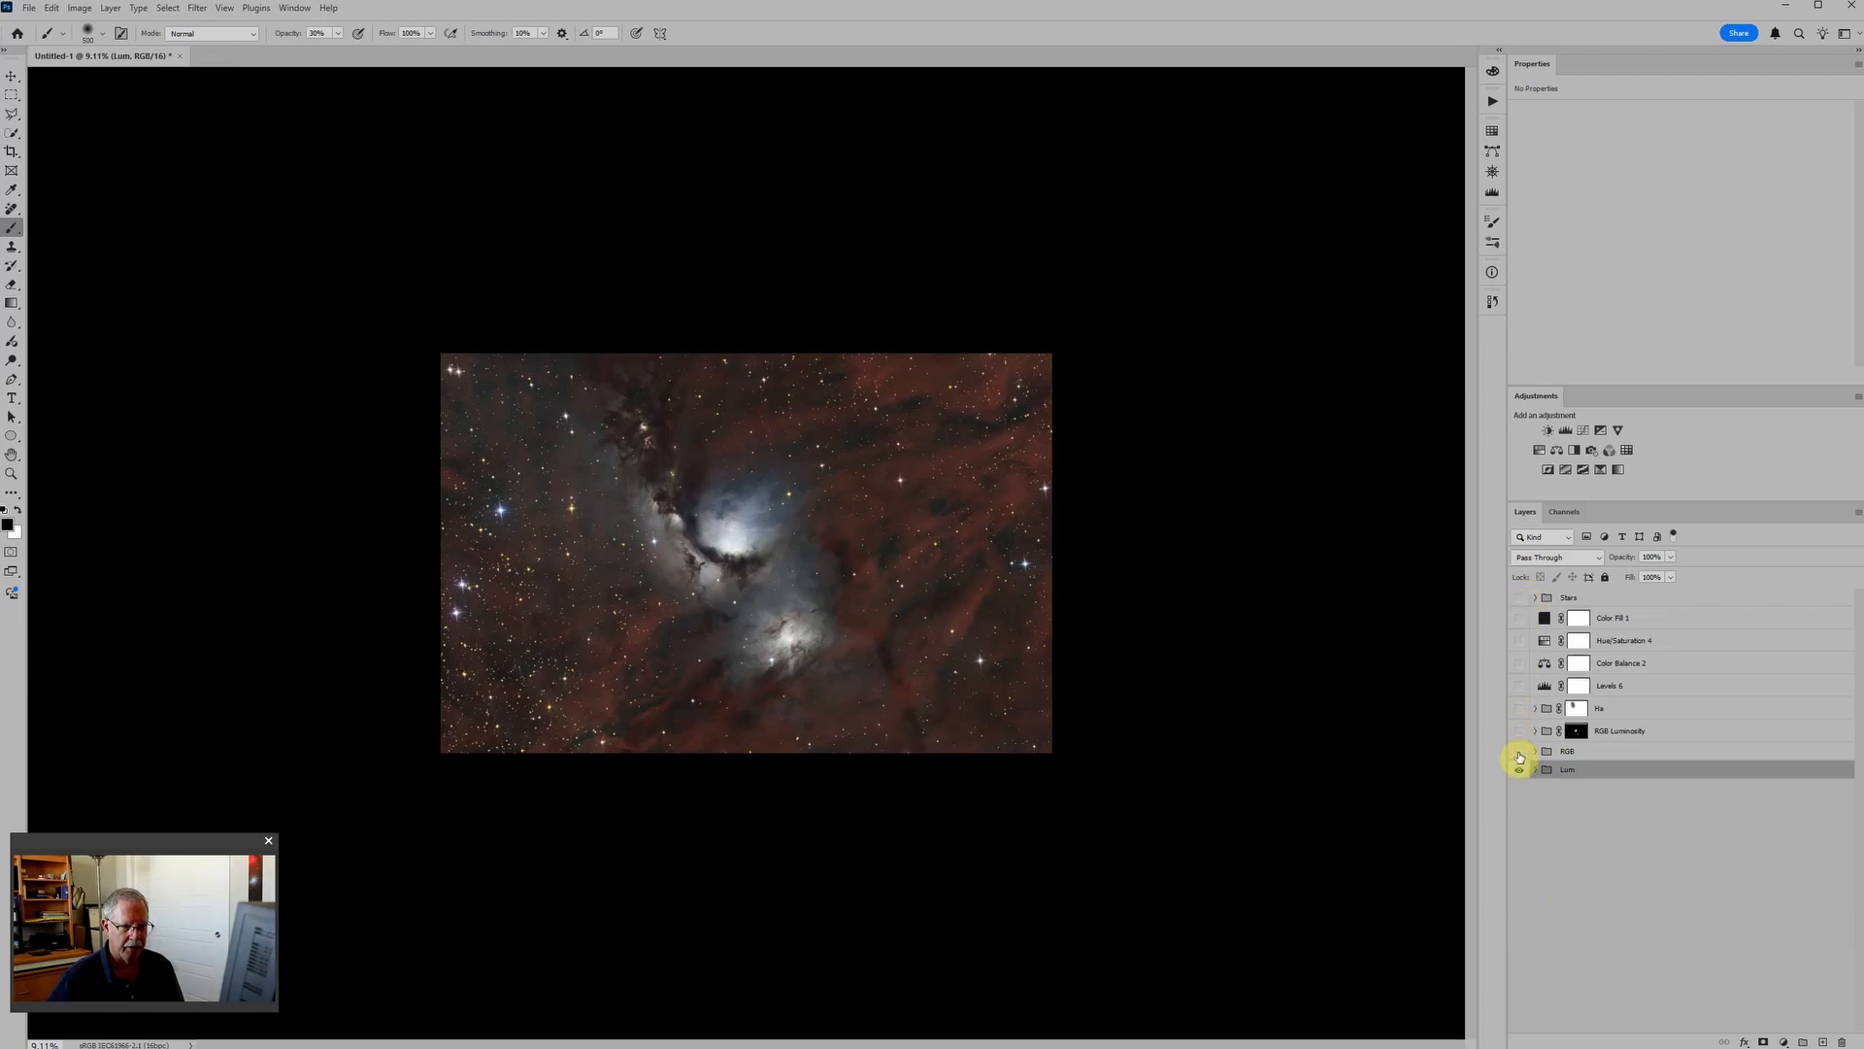
Show the RGB, RGB Luminosity and Ha groups one by one above Lum, with the RGB group selected.
{"action": "scroll", "coordinate": [687, 573], "scroll_direction": "up", "scroll_amount": 5}
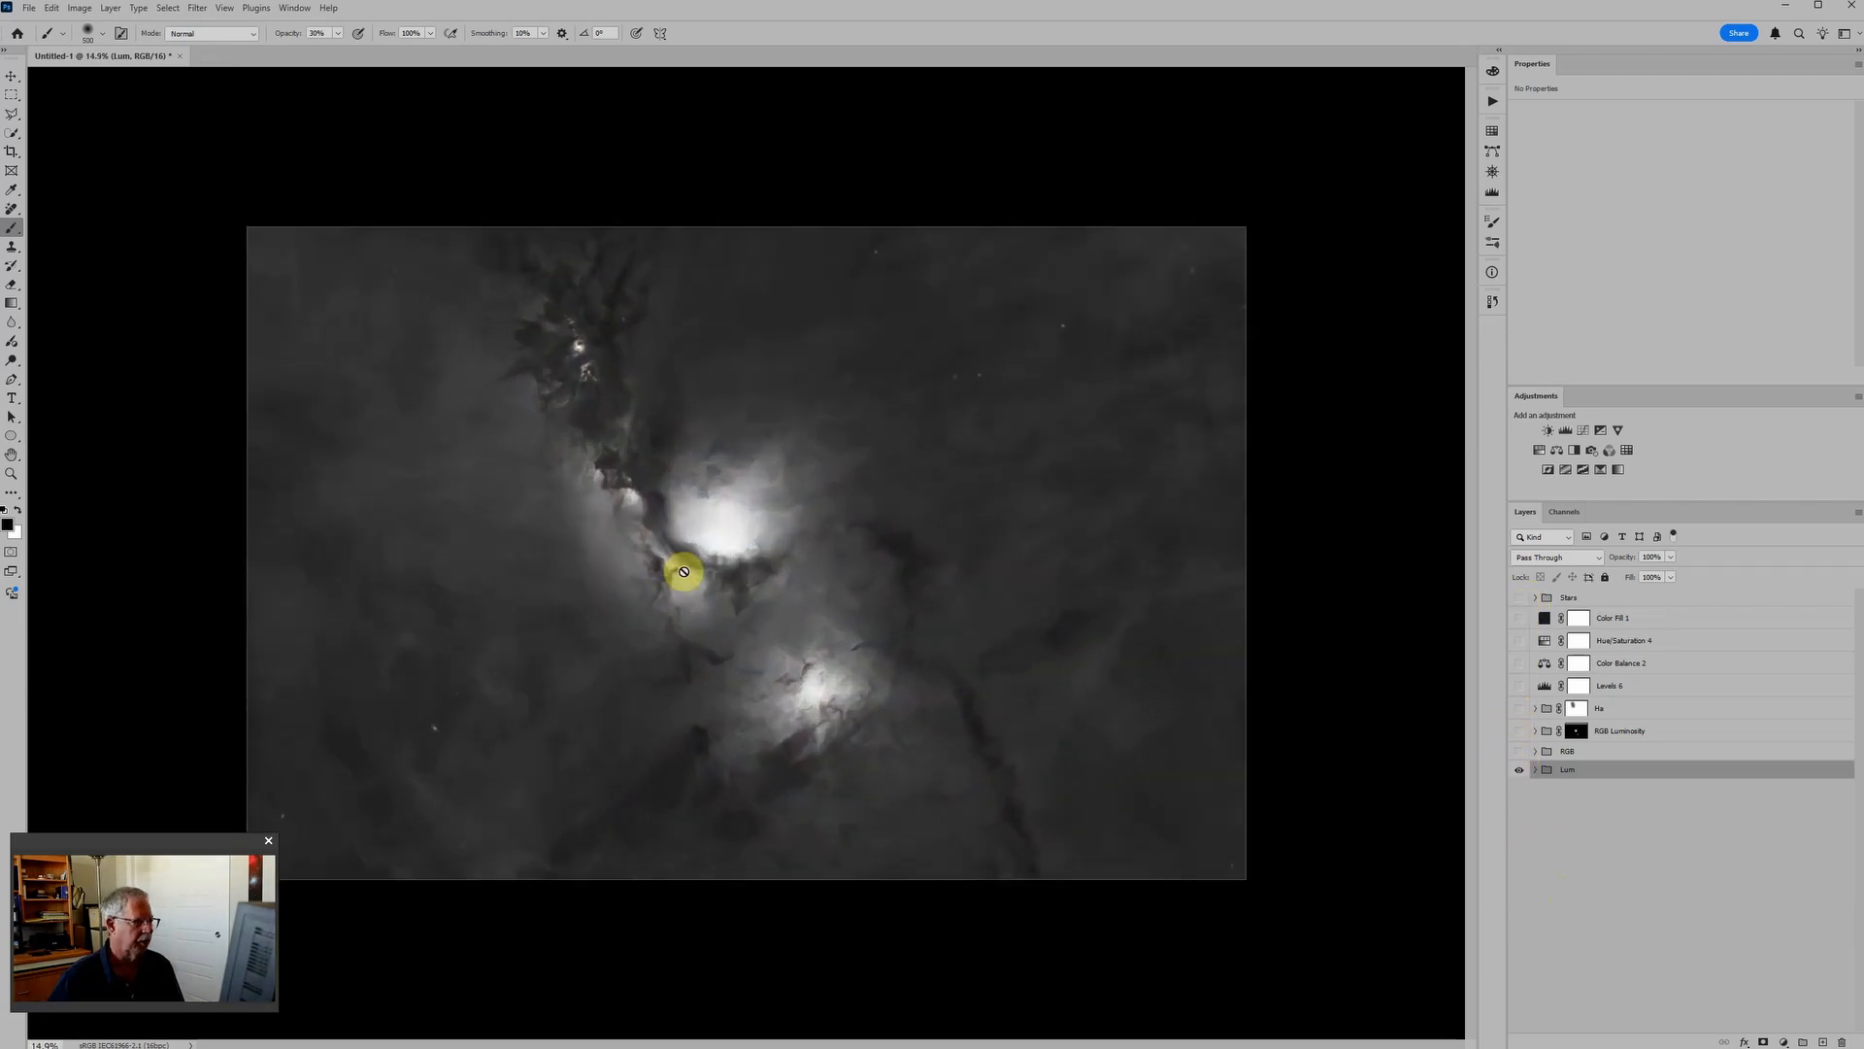
{"action": "scroll", "coordinate": [683, 571], "scroll_direction": "up", "scroll_amount": 1}
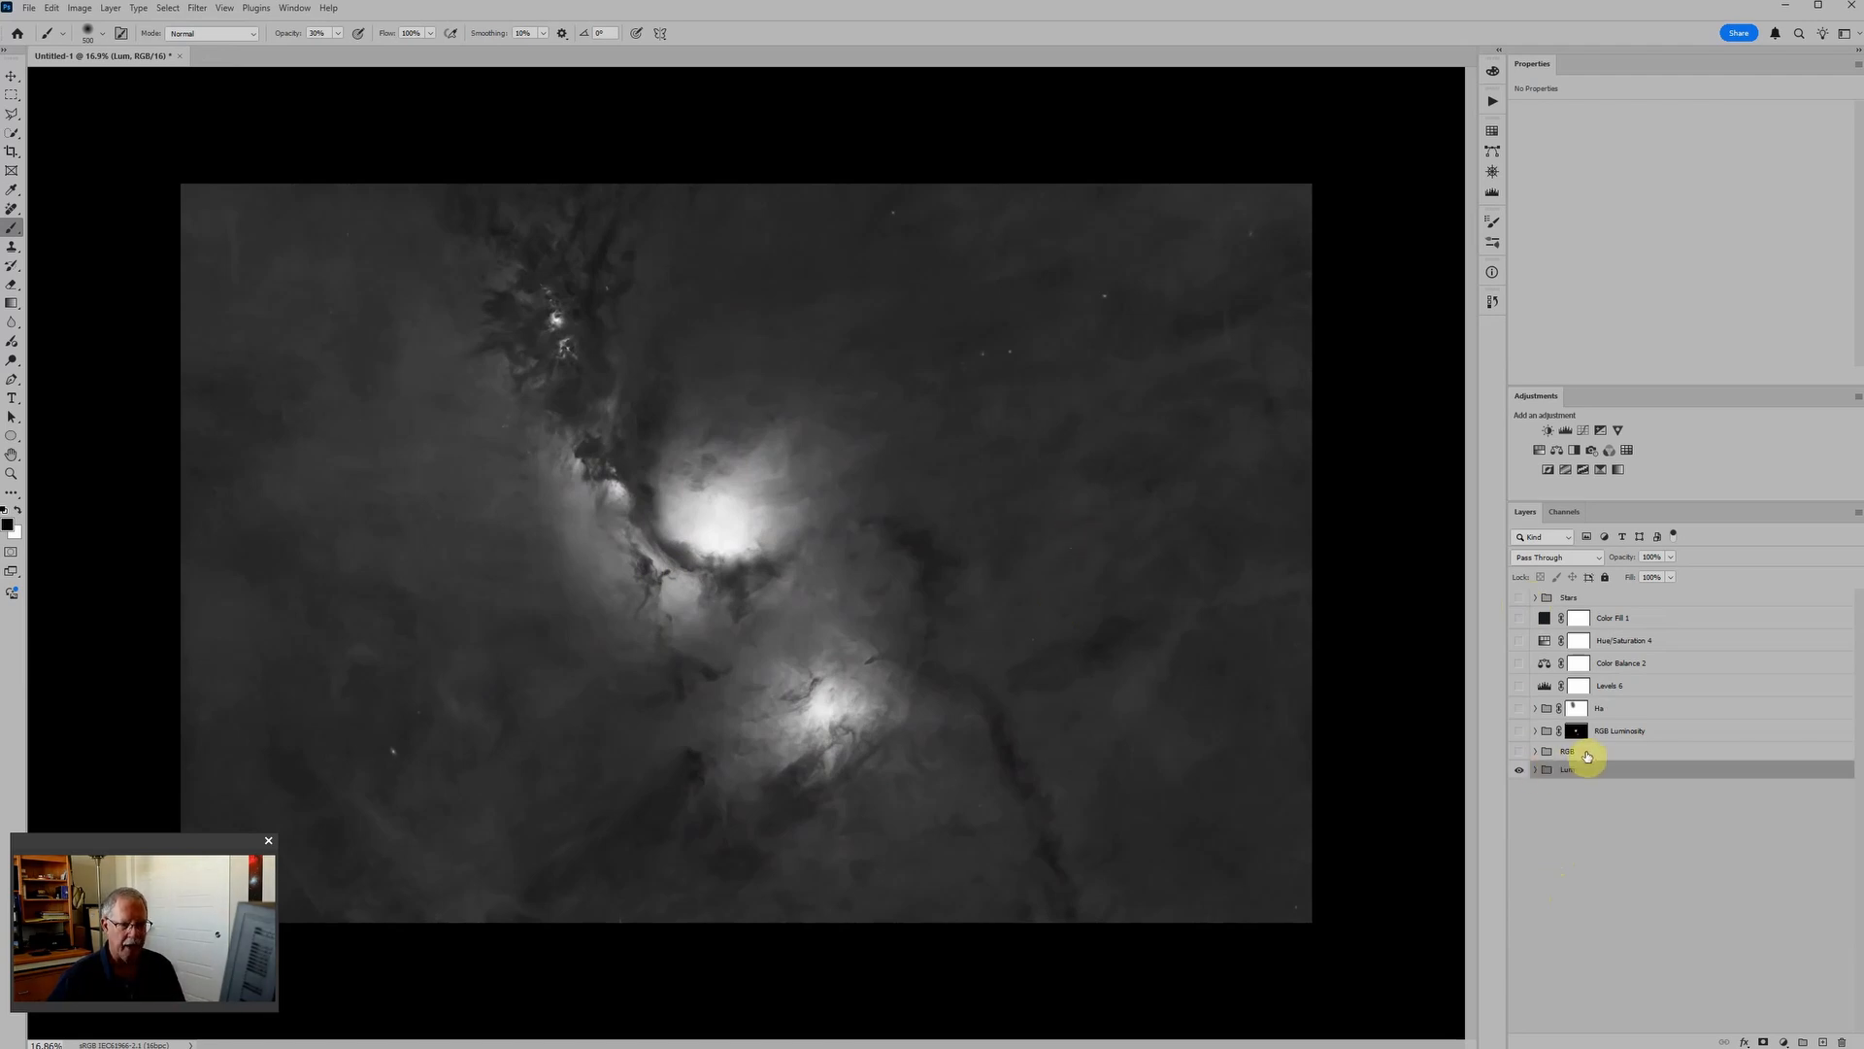
{"action": "left_click", "coordinate": [1521, 751]}
{"action": "left_click", "coordinate": [1616, 758]}
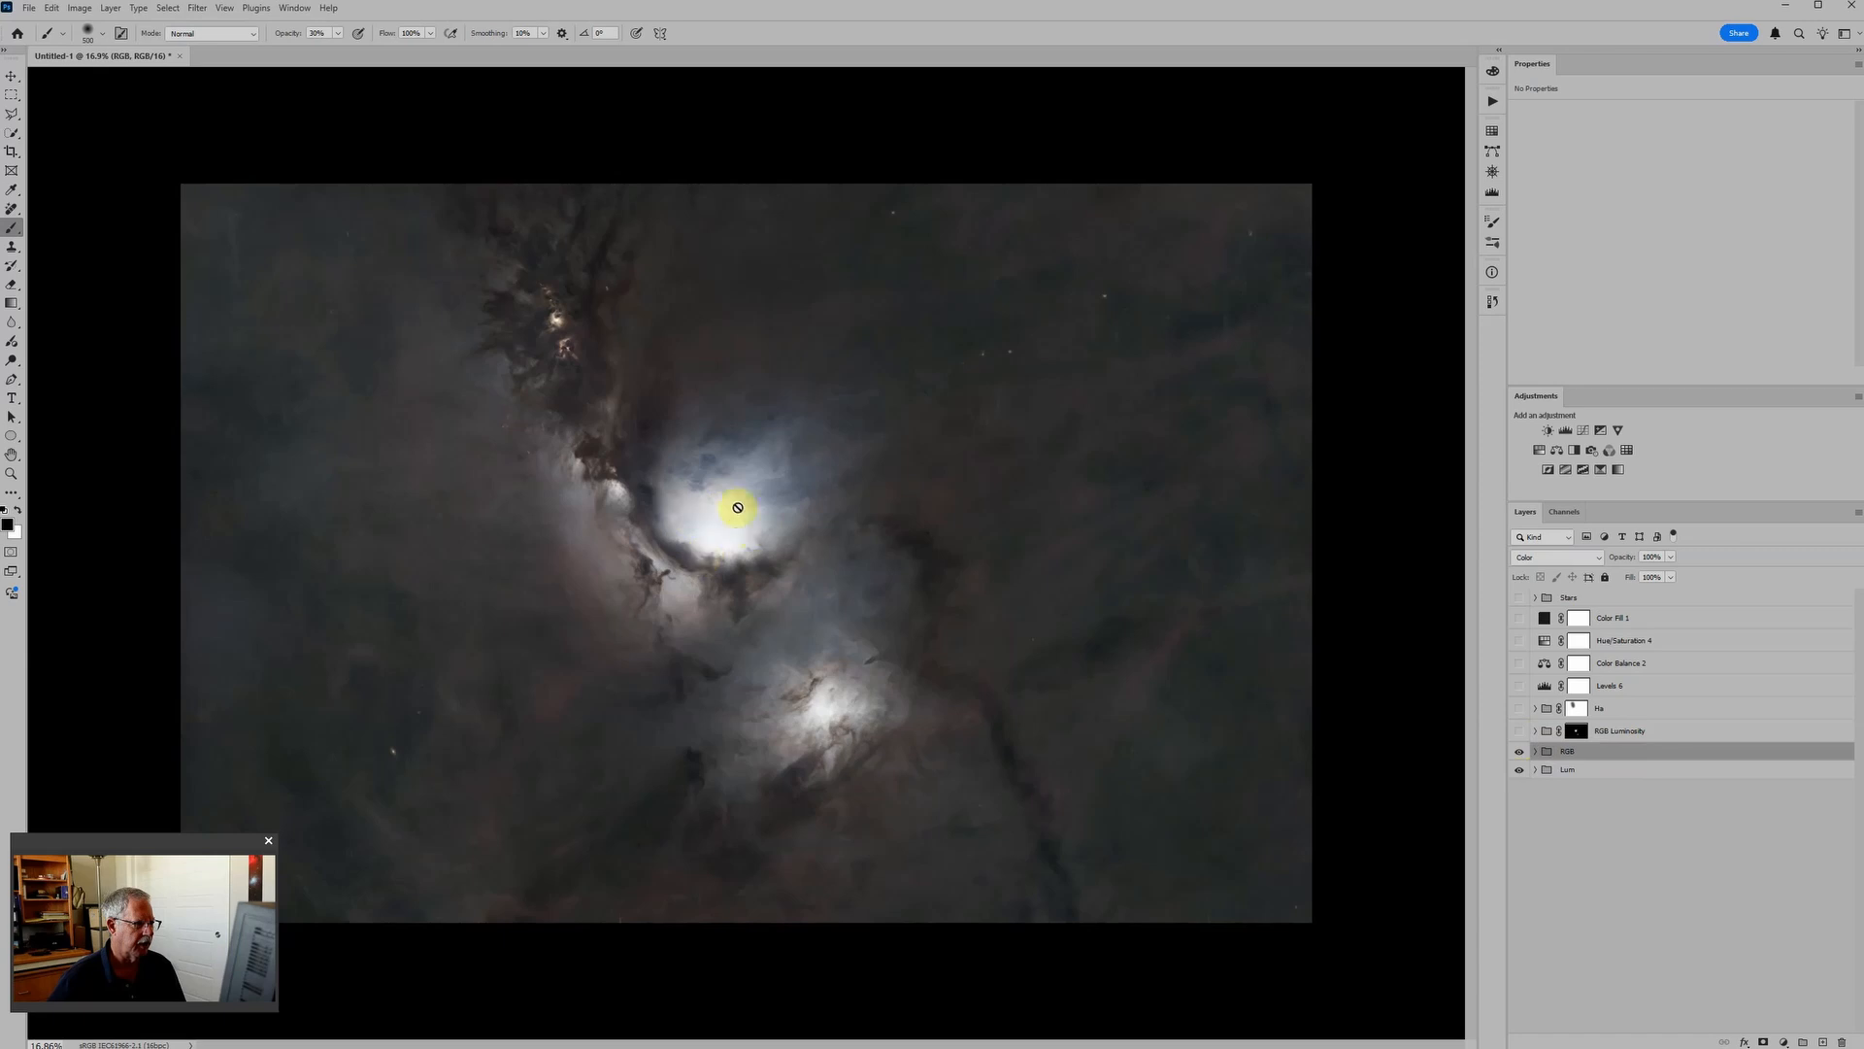
{"action": "left_click", "coordinate": [1519, 733]}
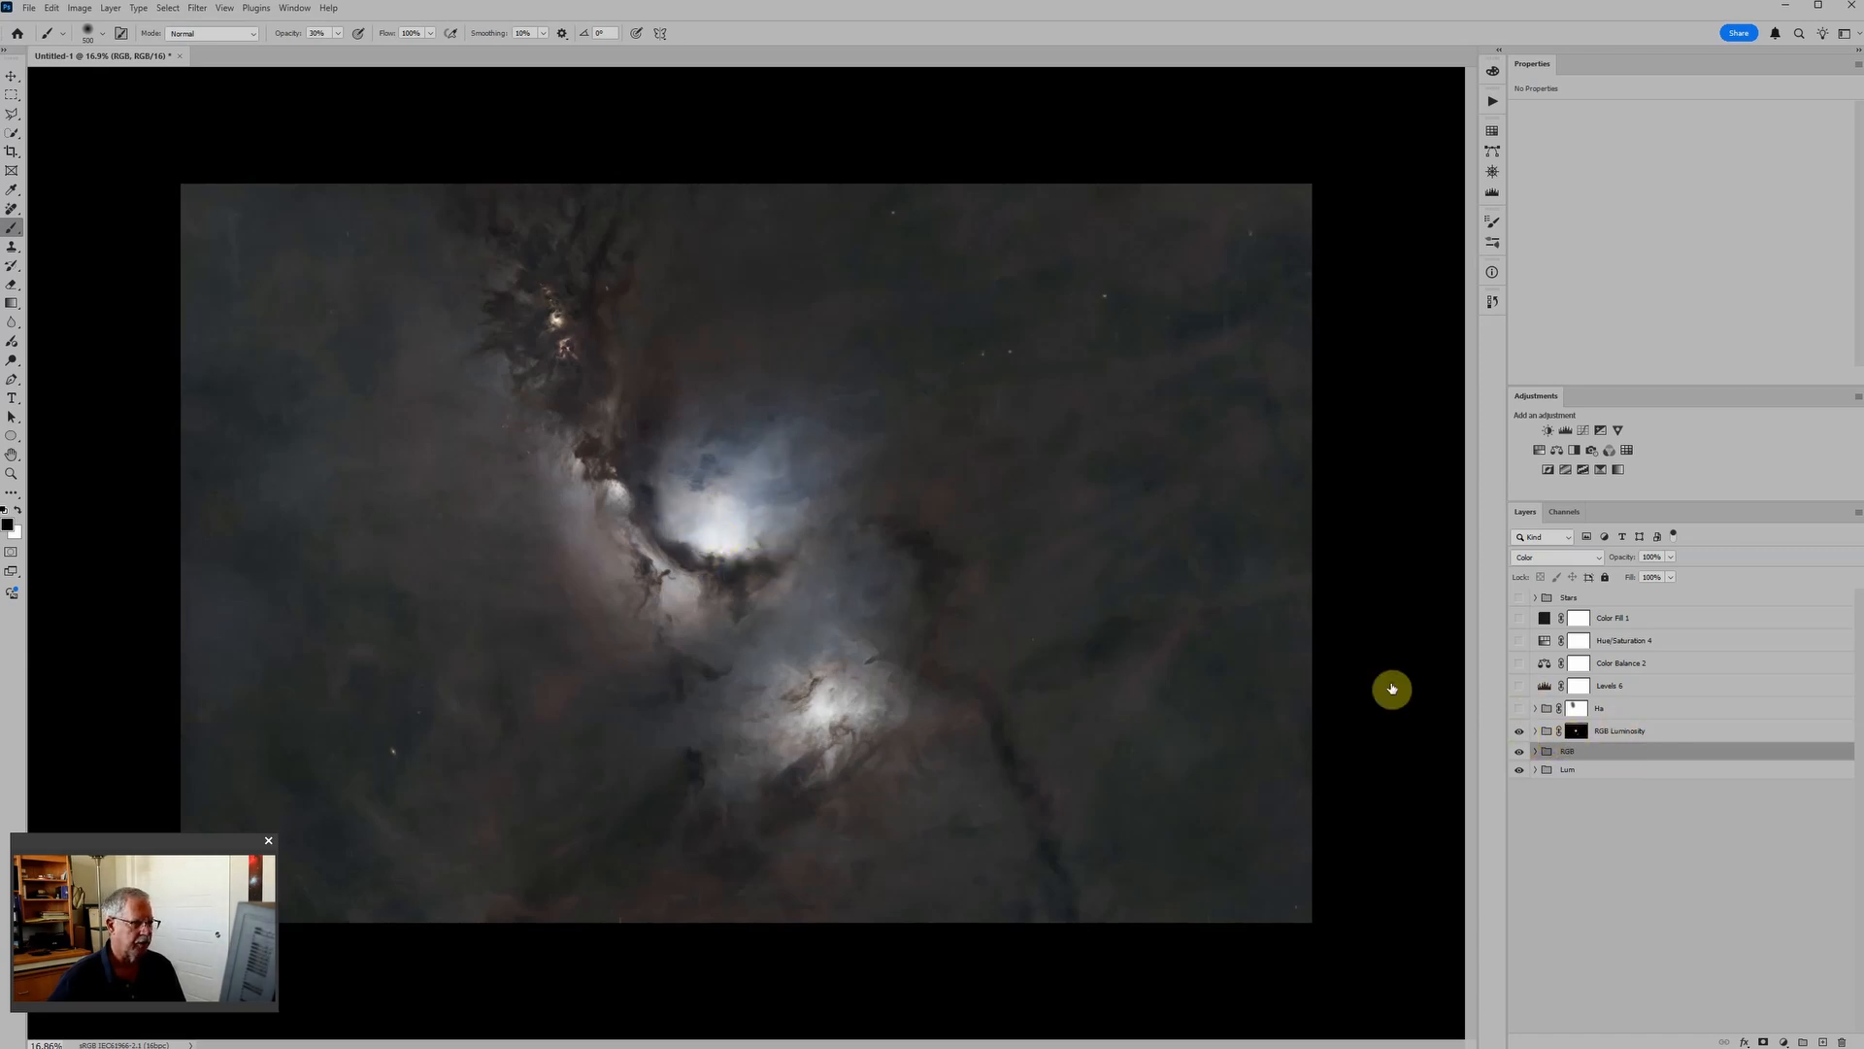
{"action": "left_click", "coordinate": [1520, 710]}
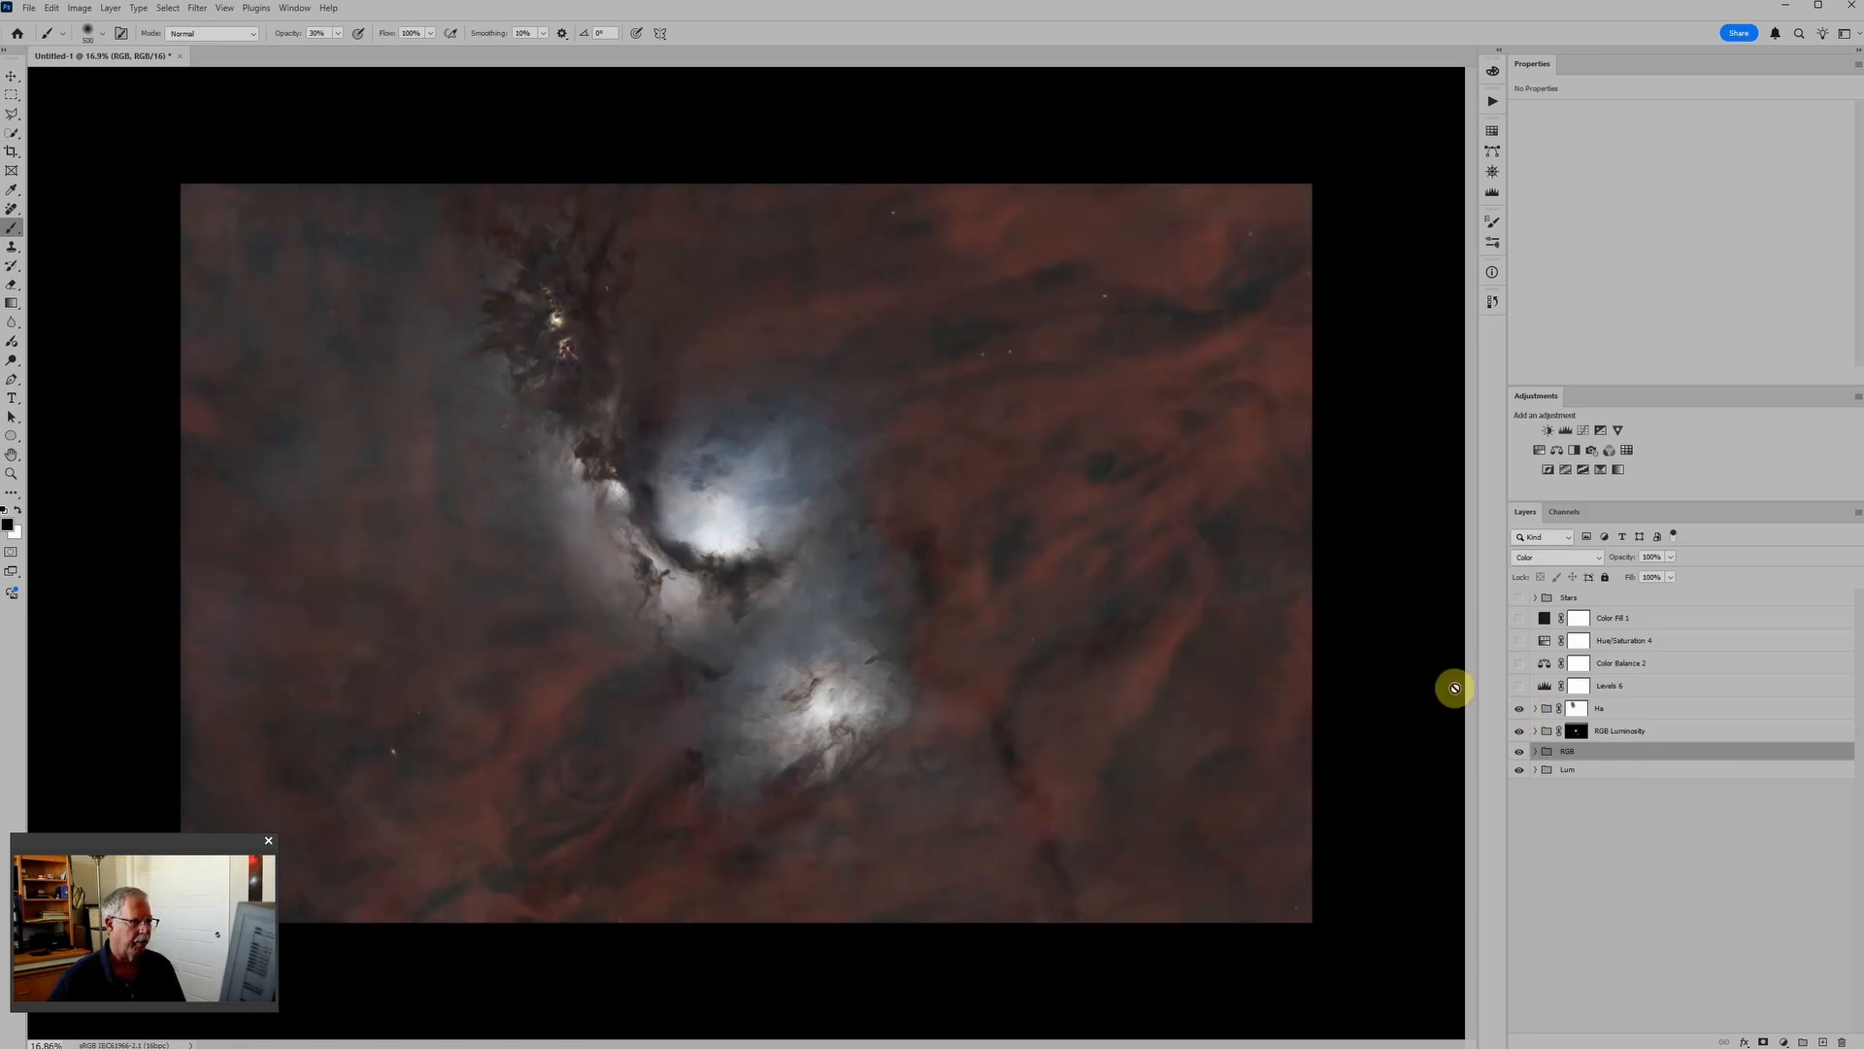
Show the four adjustment and fill layers from Levels 6 up to Color Fill 1, plus the Stars group.
{"action": "left_click_drag", "start_coordinate": [1523, 688], "coordinate": [1521, 626]}
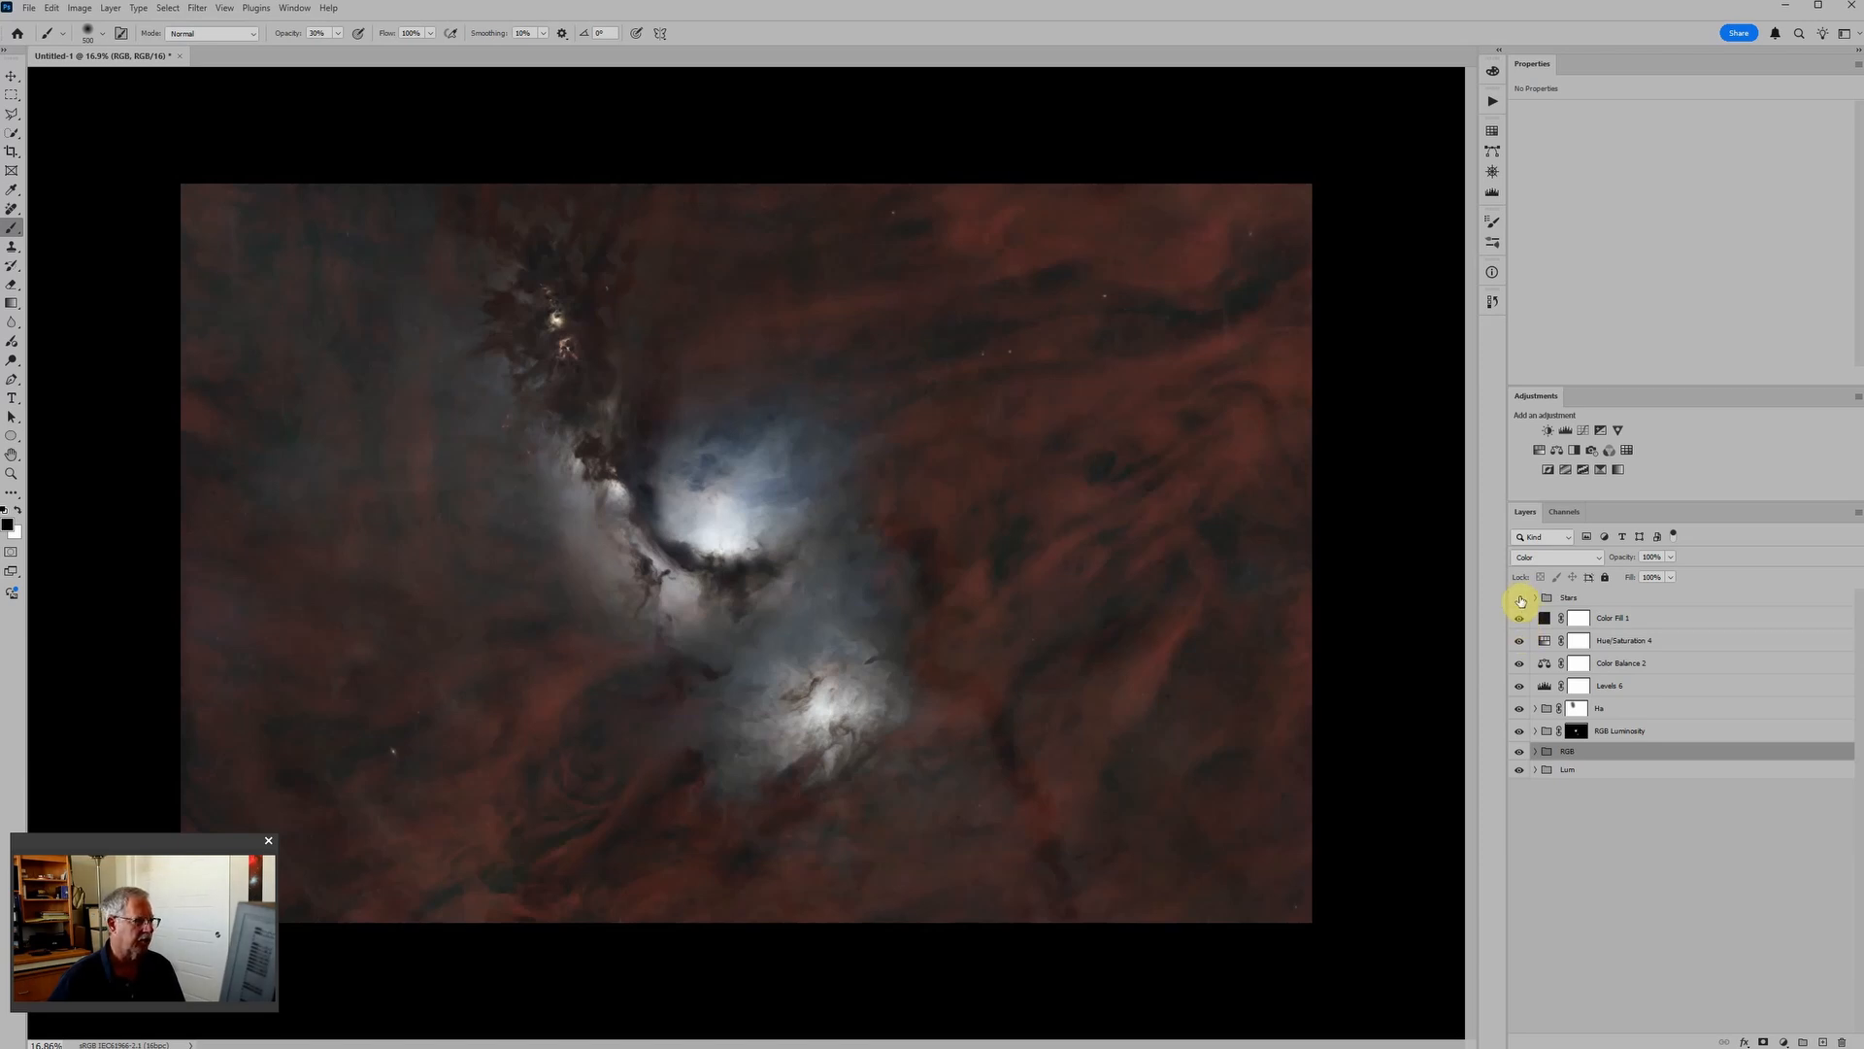
{"action": "left_click", "coordinate": [1520, 598]}
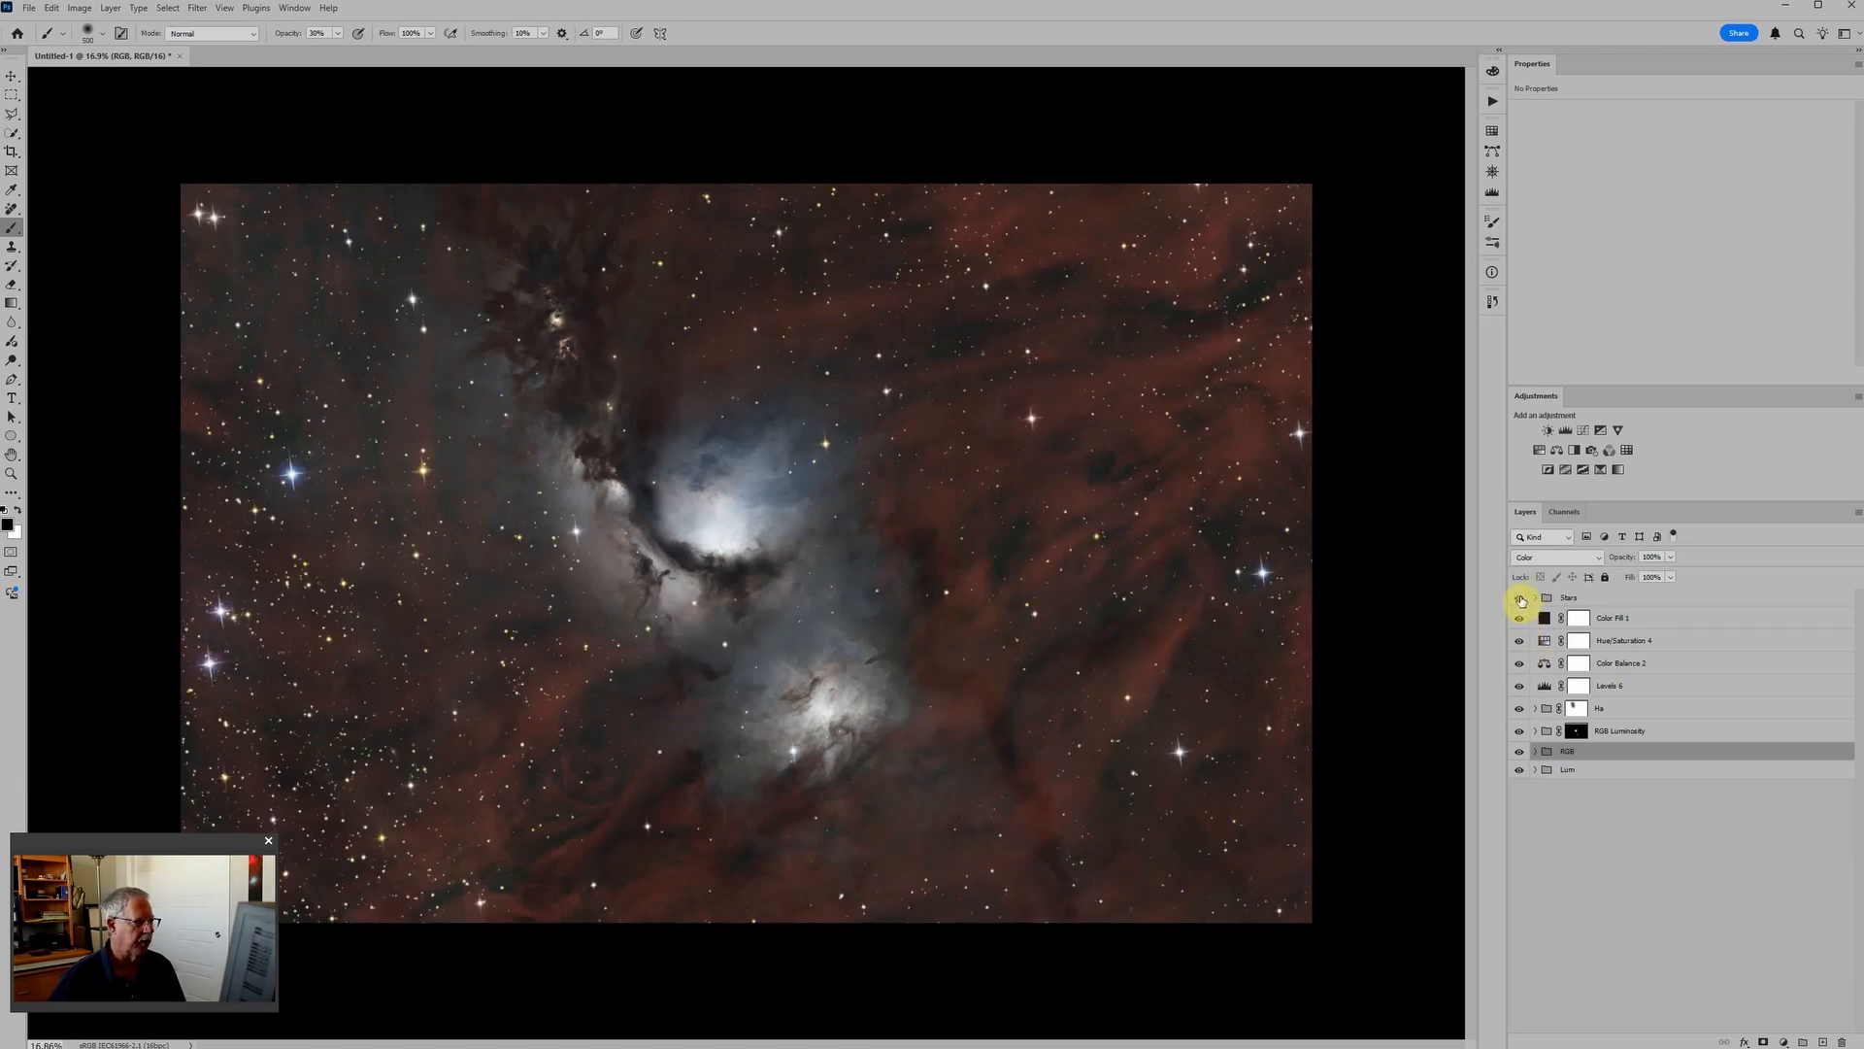
{"action": "scroll", "coordinate": [982, 514], "scroll_direction": "down", "scroll_amount": 2}
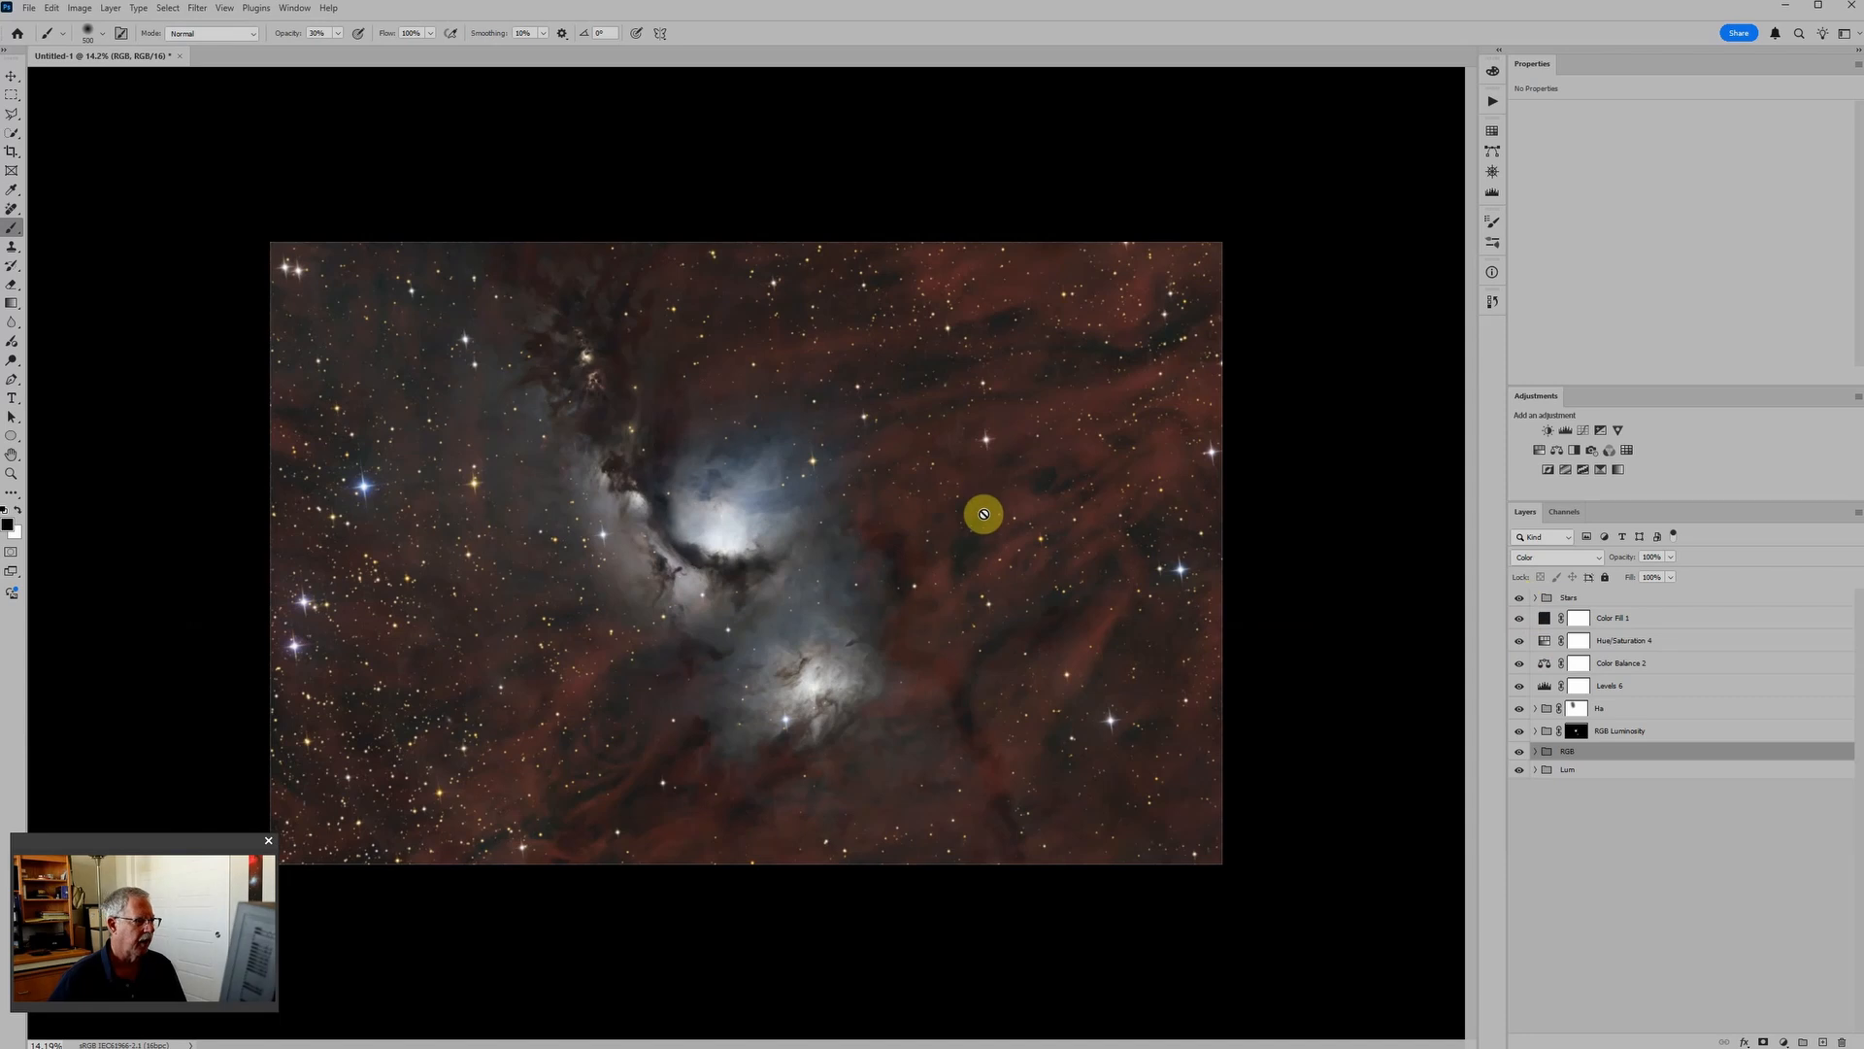